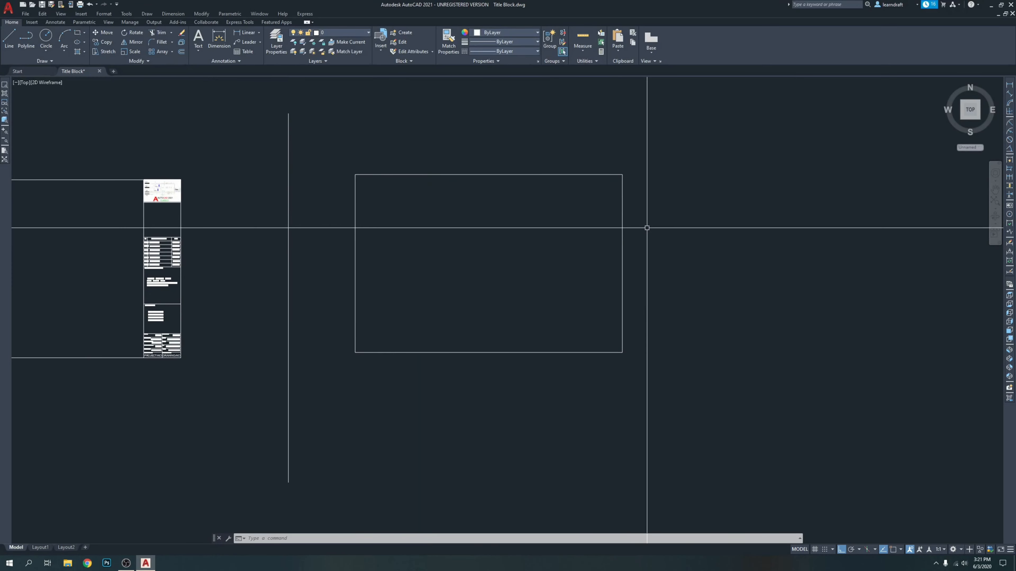
Step: Turn on object snap and draw a vertical line over the right edge of the empty border rectangle, corner to corner
{"action": "middle_click_drag", "start_coordinate": [597, 255], "coordinate": [558, 250]}
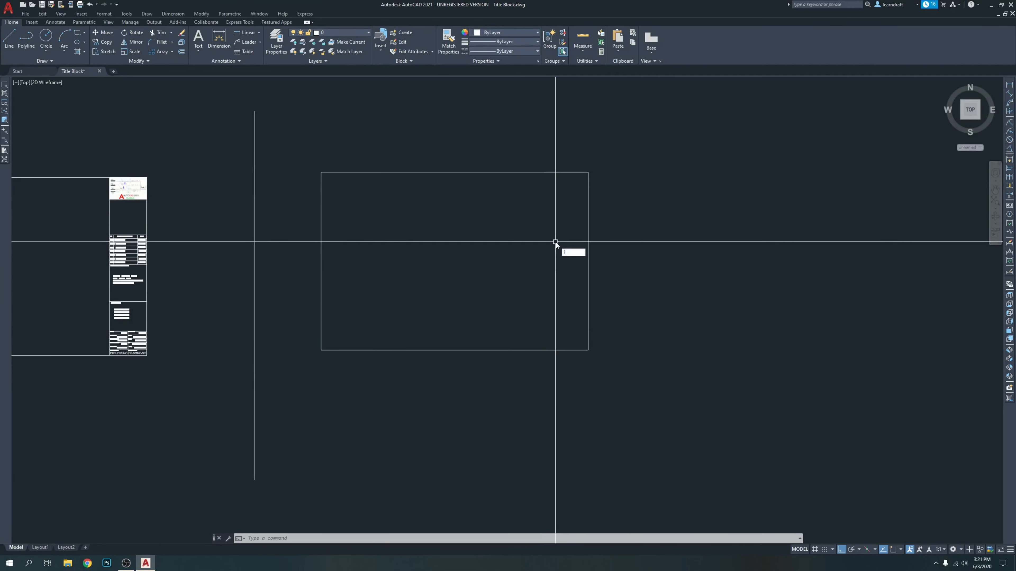
{"action": "key", "text": "Return"}
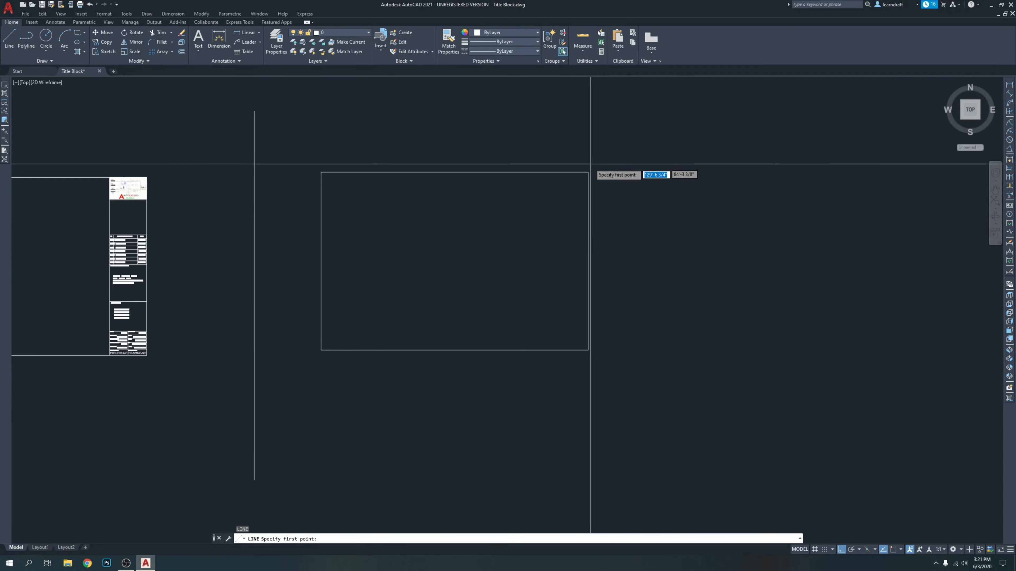
{"action": "key", "text": "F3"}
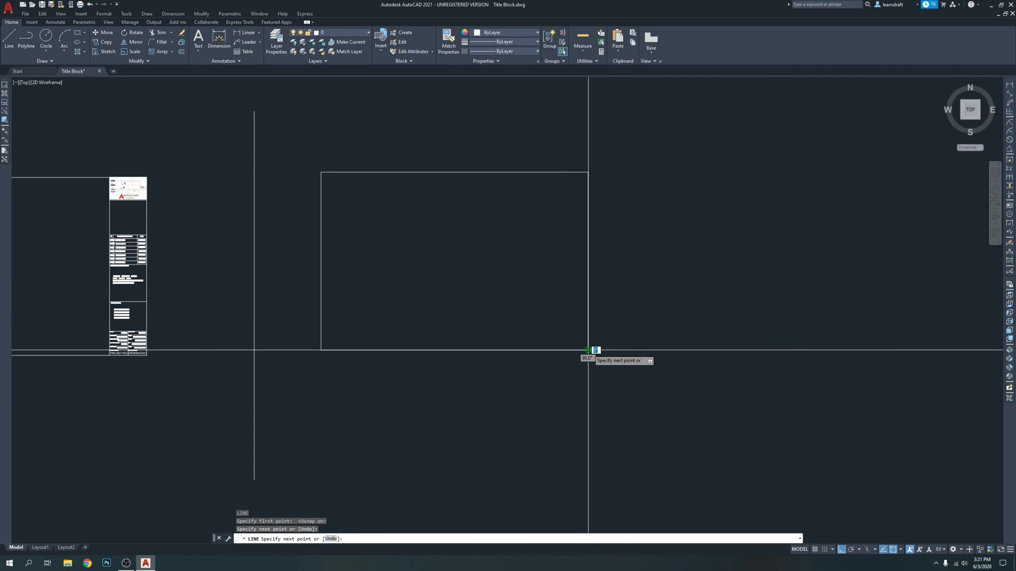
{"action": "key", "text": "Return"}
Step: Move the line on the border's right edge 5" to the left to form the title strip
{"action": "left_click", "coordinate": [588, 257]}
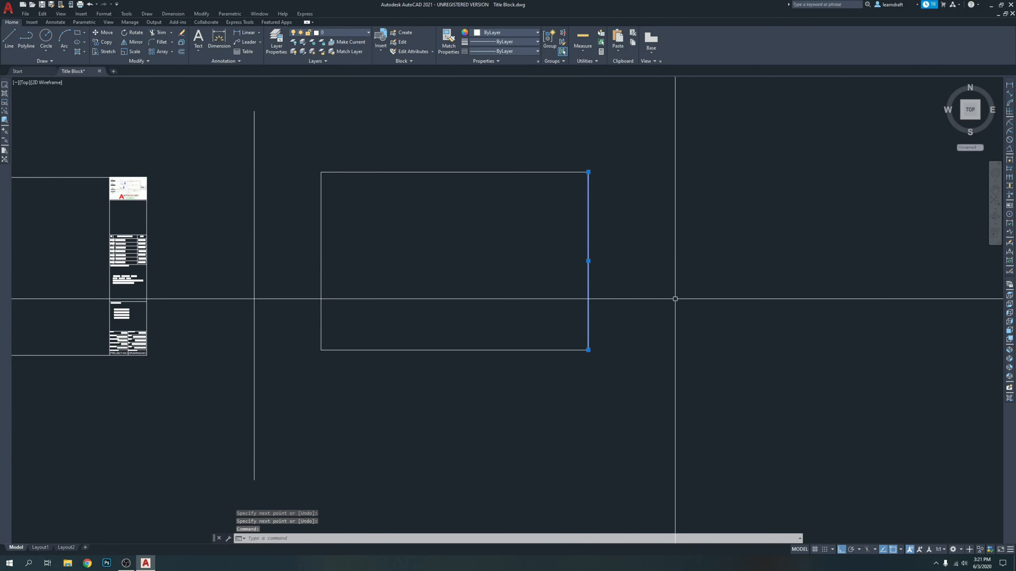
{"action": "key", "text": "Return"}
{"action": "left_click", "coordinate": [723, 299]}
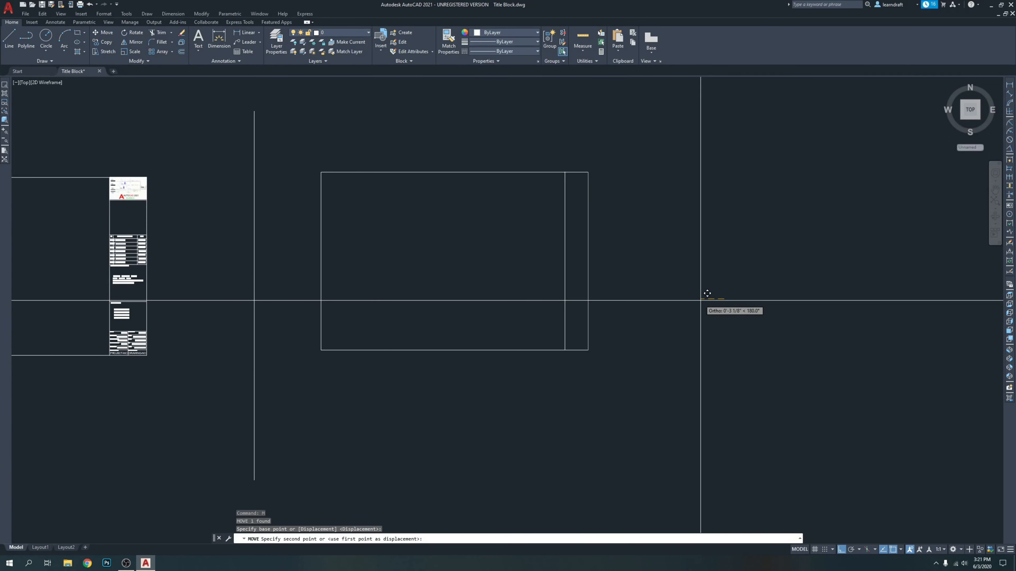
{"action": "key", "text": "Return"}
Step: Measure the width of the finished title block's column with a temporary linear dimension, and erase that dimension
{"action": "middle_click_drag", "start_coordinate": [281, 351], "coordinate": [480, 338]}
{"action": "scroll", "coordinate": [320, 344], "scroll_direction": "up", "scroll_amount": 4}
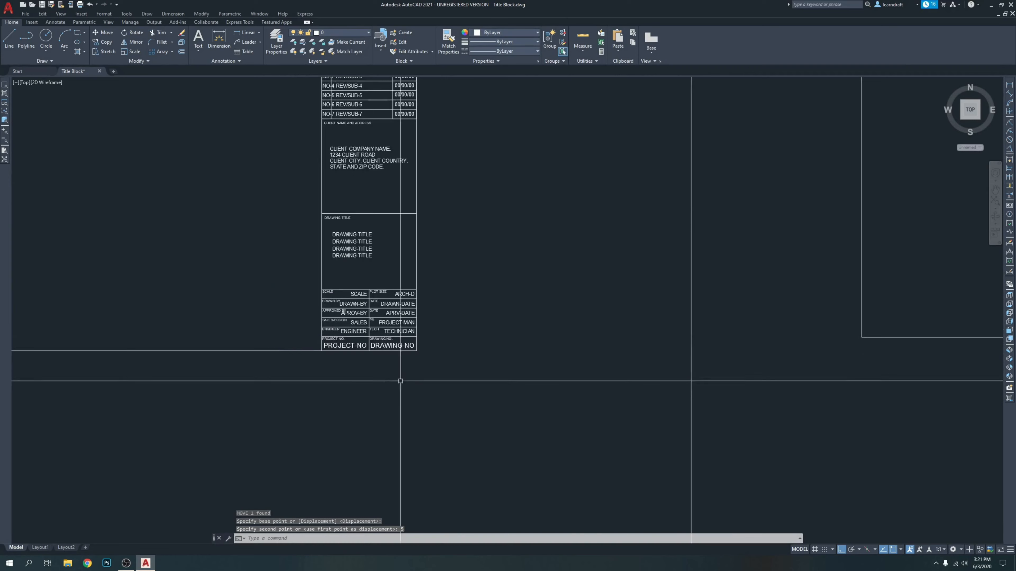
{"action": "middle_click_drag", "start_coordinate": [399, 381], "coordinate": [381, 359]}
{"action": "key", "text": "Return"}
{"action": "scroll", "coordinate": [311, 322], "scroll_direction": "up", "scroll_amount": 4}
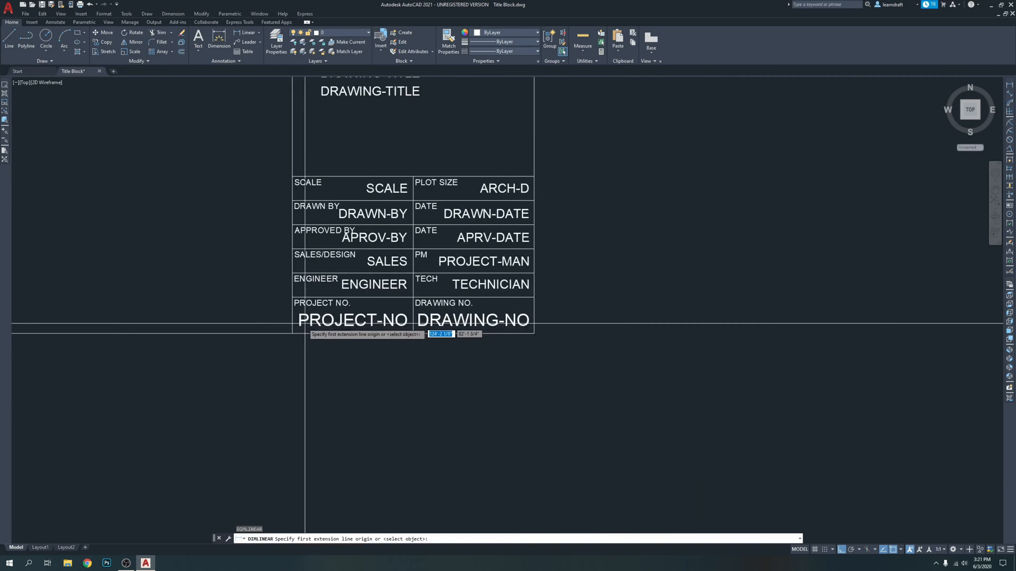
{"action": "left_click", "coordinate": [292, 334]}
{"action": "left_click", "coordinate": [534, 333]}
{"action": "left_click", "coordinate": [520, 388]}
{"action": "left_click", "coordinate": [472, 356]}
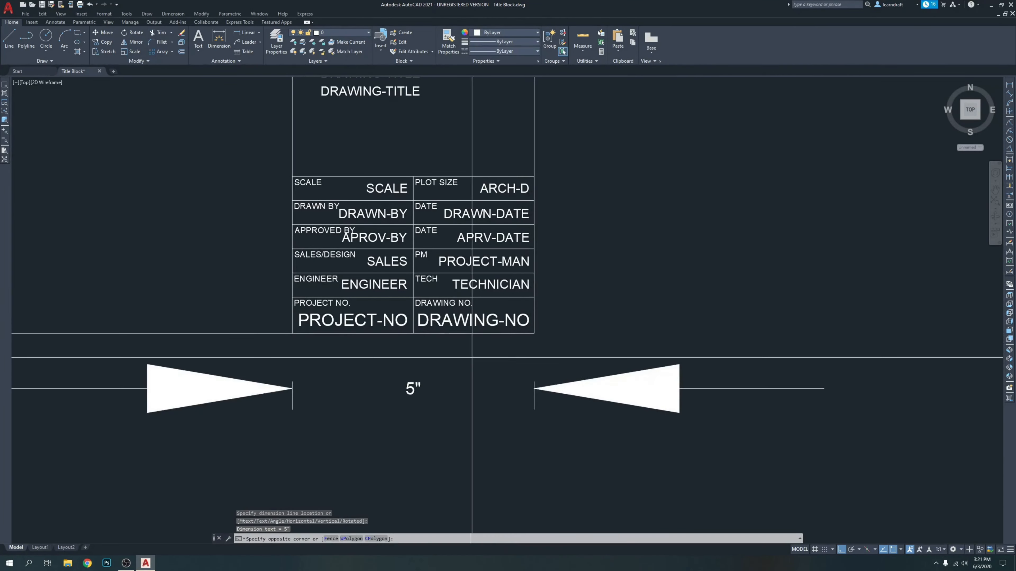
{"action": "left_click", "coordinate": [400, 400]}
{"action": "middle_click_drag", "start_coordinate": [624, 389], "coordinate": [472, 379]}
{"action": "key", "text": "Delete"}
{"action": "scroll", "coordinate": [543, 386], "scroll_direction": "down", "scroll_amount": 5}
{"action": "mouse_move", "coordinate": [635, 357]}
{"action": "middle_mouse_down"}
{"action": "mouse_move", "coordinate": [487, 316]}
{"action": "mouse_move", "coordinate": [366, 337]}
{"action": "middle_mouse_up"}
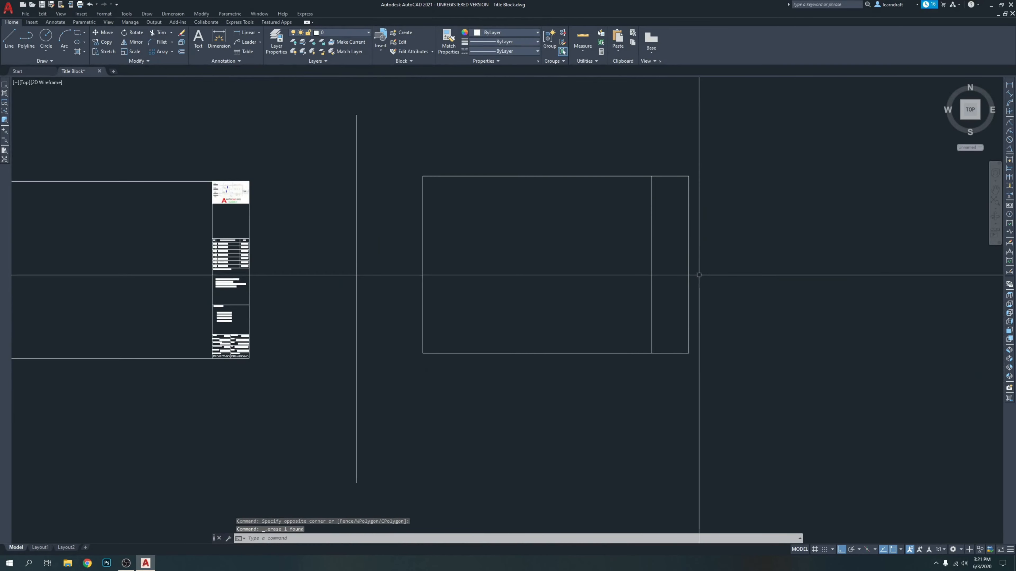
{"action": "middle_click_drag", "start_coordinate": [699, 277], "coordinate": [647, 272]}
{"action": "scroll", "coordinate": [599, 196], "scroll_direction": "up", "scroll_amount": 4}
{"action": "middle_click_drag", "start_coordinate": [627, 215], "coordinate": [628, 190]}
{"action": "scroll", "coordinate": [557, 171], "scroll_direction": "down", "scroll_amount": 4}
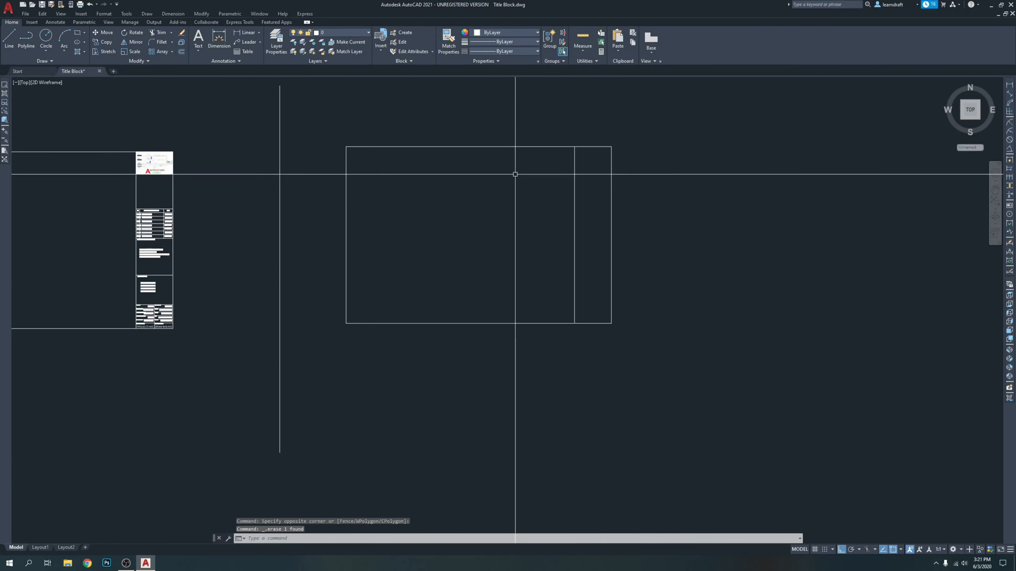
{"action": "middle_click_drag", "start_coordinate": [515, 170], "coordinate": [516, 182]}
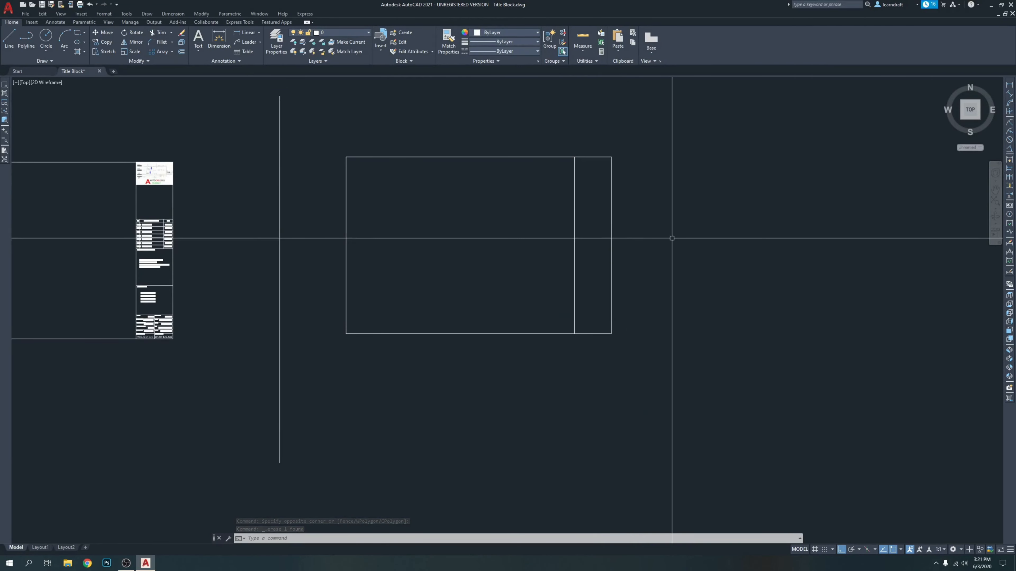
{"action": "scroll", "coordinate": [236, 343], "scroll_direction": "up", "scroll_amount": 8}
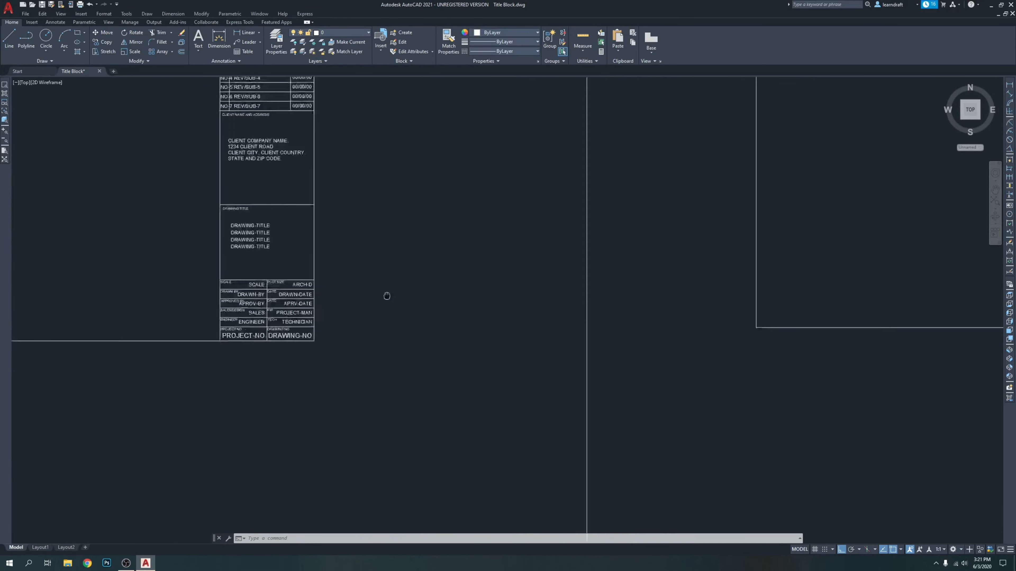
{"action": "middle_click_drag", "start_coordinate": [347, 327], "coordinate": [363, 309]}
{"action": "scroll", "coordinate": [520, 280], "scroll_direction": "up", "scroll_amount": 2}
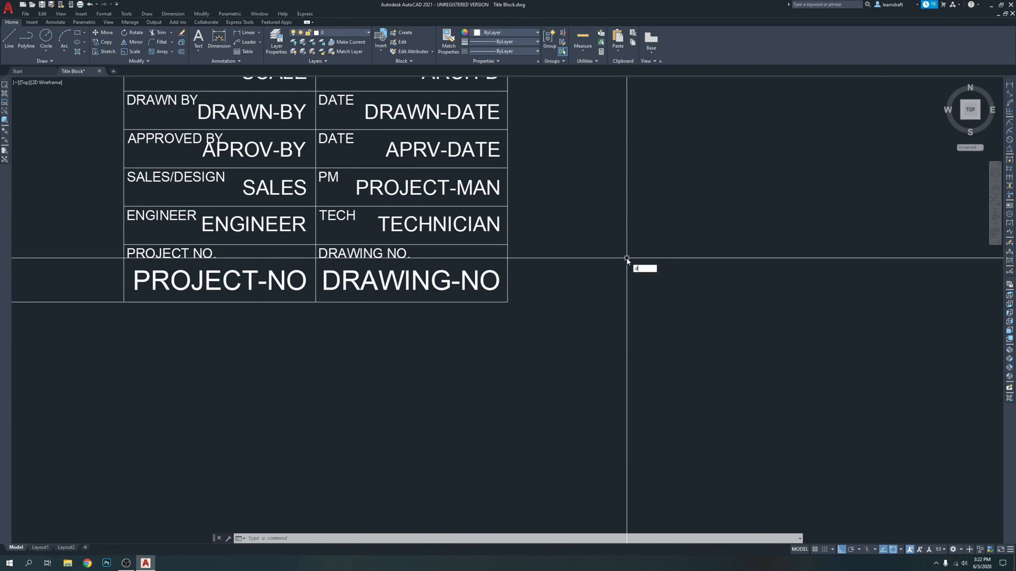
{"action": "key", "text": "Return"}
{"action": "left_click", "coordinate": [507, 302]}
{"action": "left_click", "coordinate": [507, 244]}
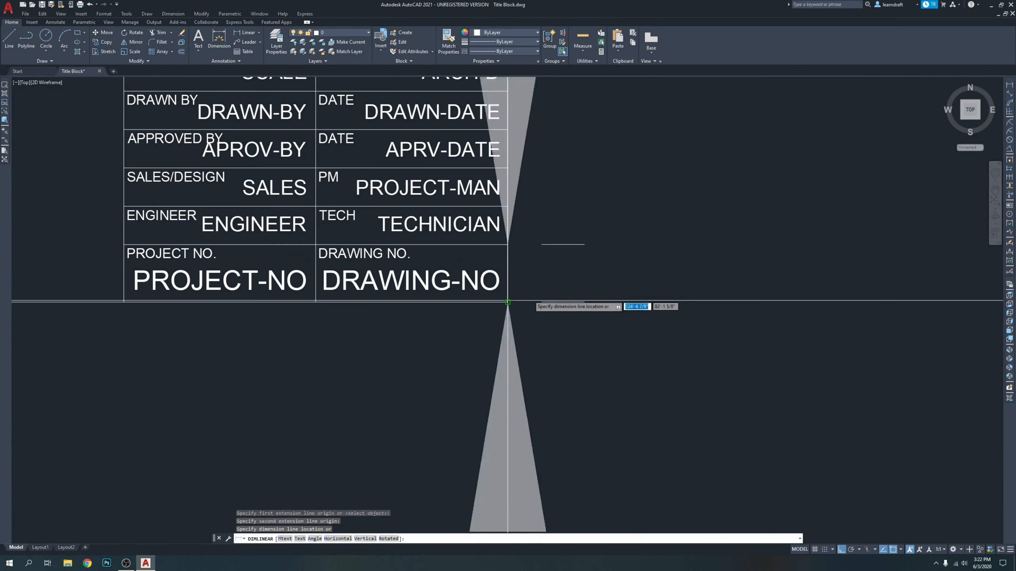
{"action": "scroll", "coordinate": [520, 274], "scroll_direction": "down", "scroll_amount": 5}
{"action": "scroll", "coordinate": [544, 277], "scroll_direction": "up", "scroll_amount": 1}
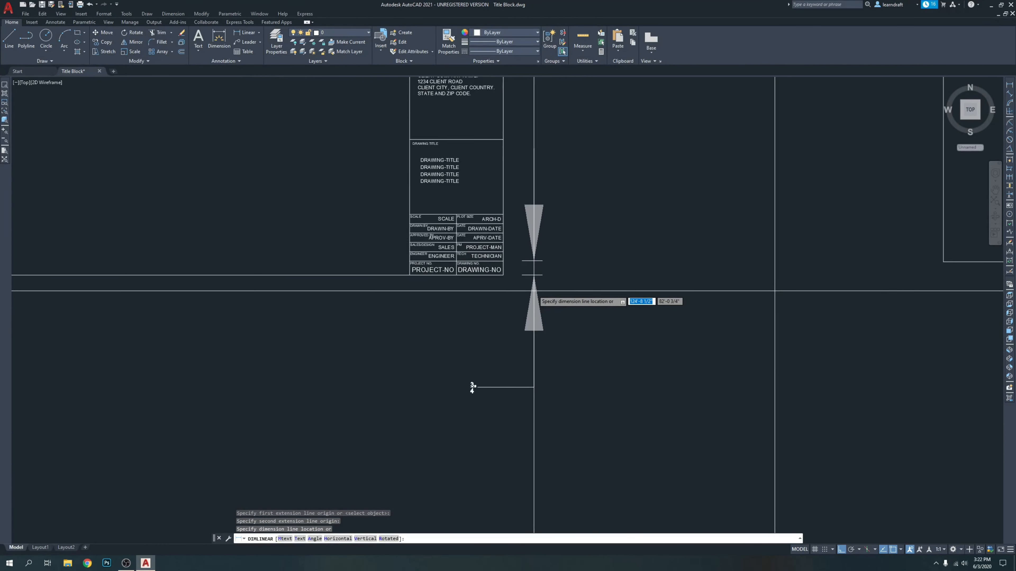
{"action": "scroll", "coordinate": [538, 285], "scroll_direction": "up", "scroll_amount": 3}
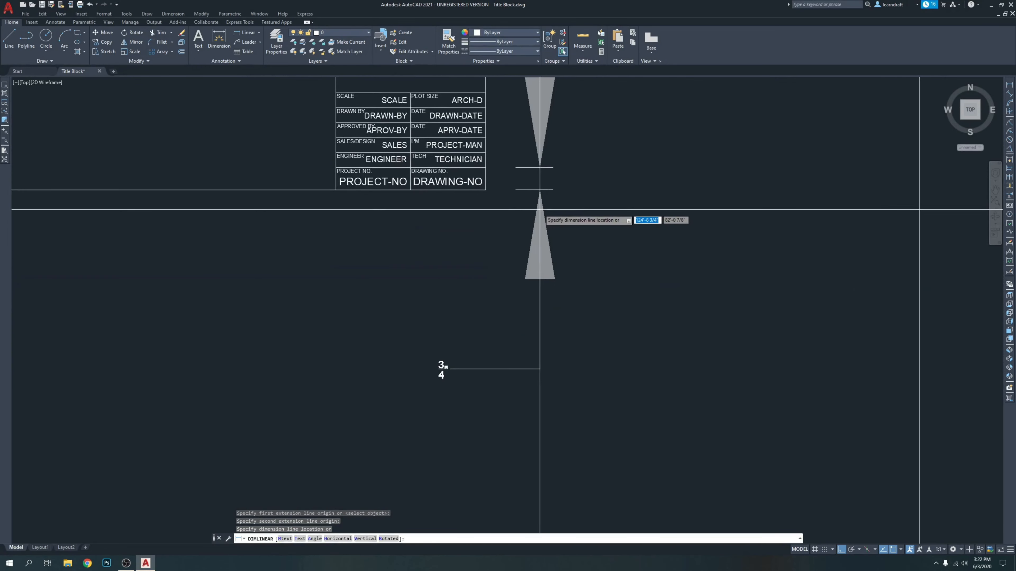
{"action": "key", "text": "Escape"}
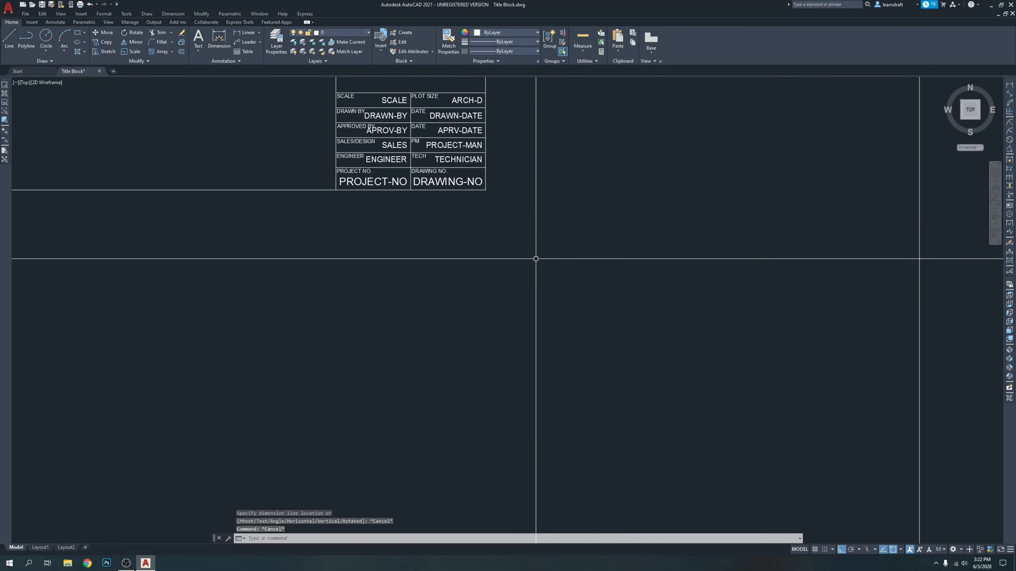
Step: Modify the Standard dimension style to use an arrow size of 1/2"
{"action": "type", "text": "d"}
{"action": "key", "text": "Return"}
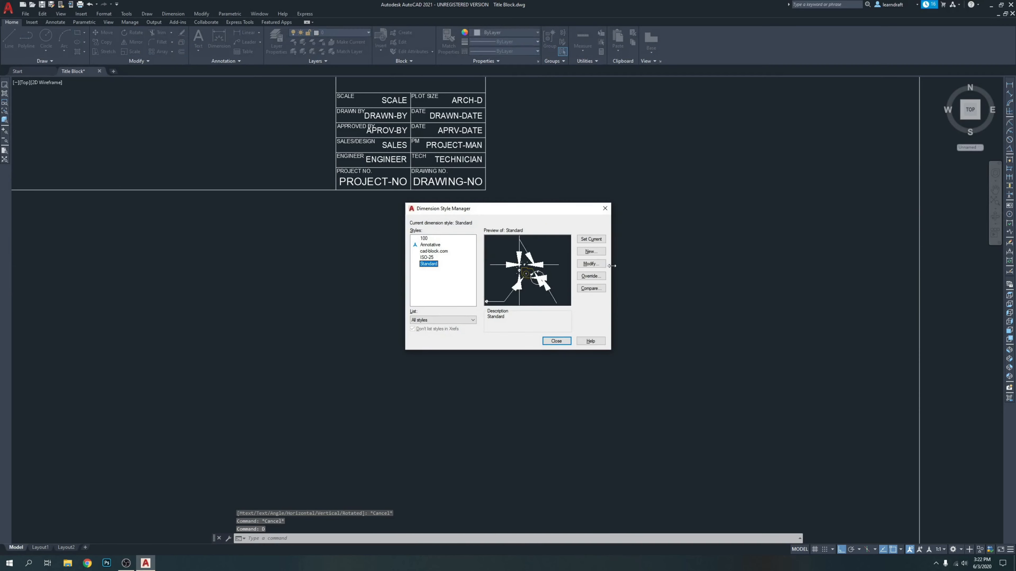
{"action": "left_click", "coordinate": [590, 264]}
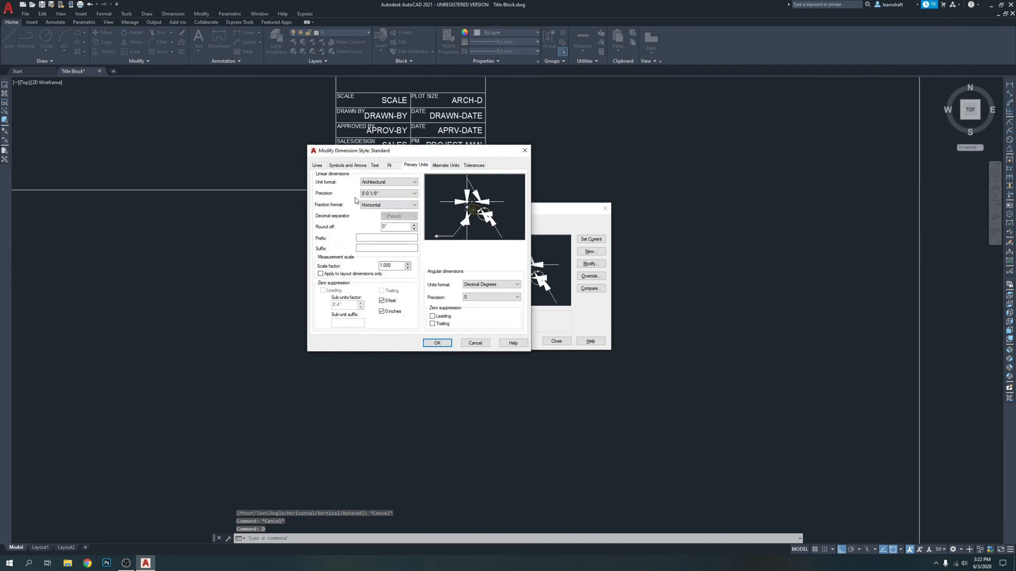
{"action": "left_click", "coordinate": [342, 167]}
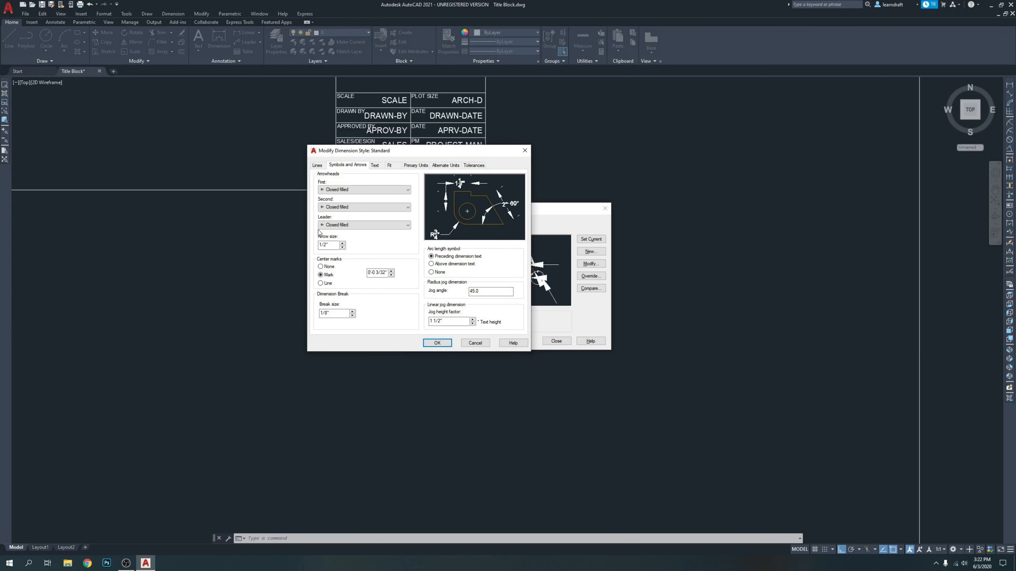
{"action": "left_click", "coordinate": [437, 343]}
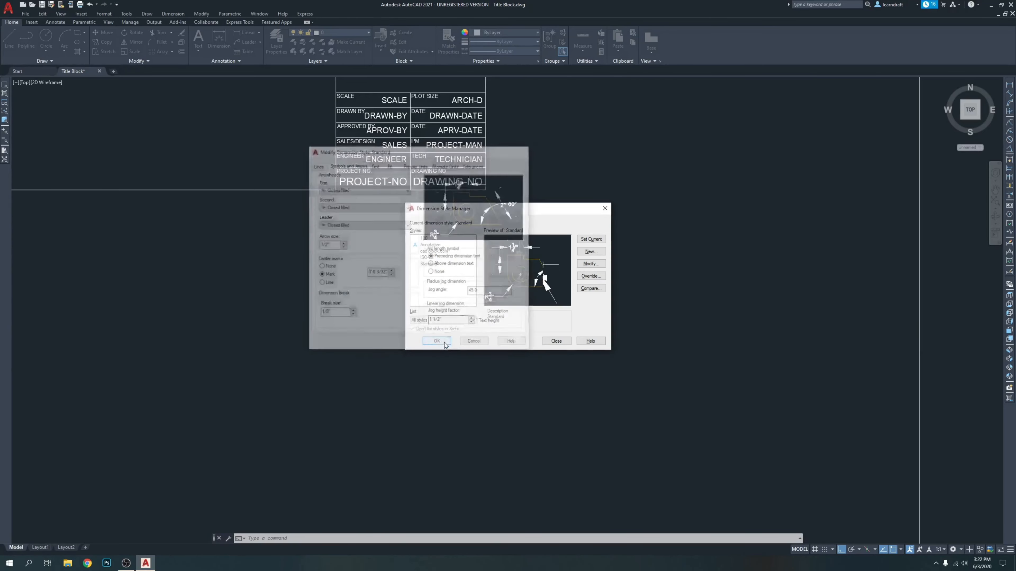
{"action": "left_click", "coordinate": [554, 340]}
Step: Dimension the height of the PROJECT NO. / DRAWING NO. row at the foot of the finished title block
{"action": "scroll", "coordinate": [504, 225], "scroll_direction": "up", "scroll_amount": 4}
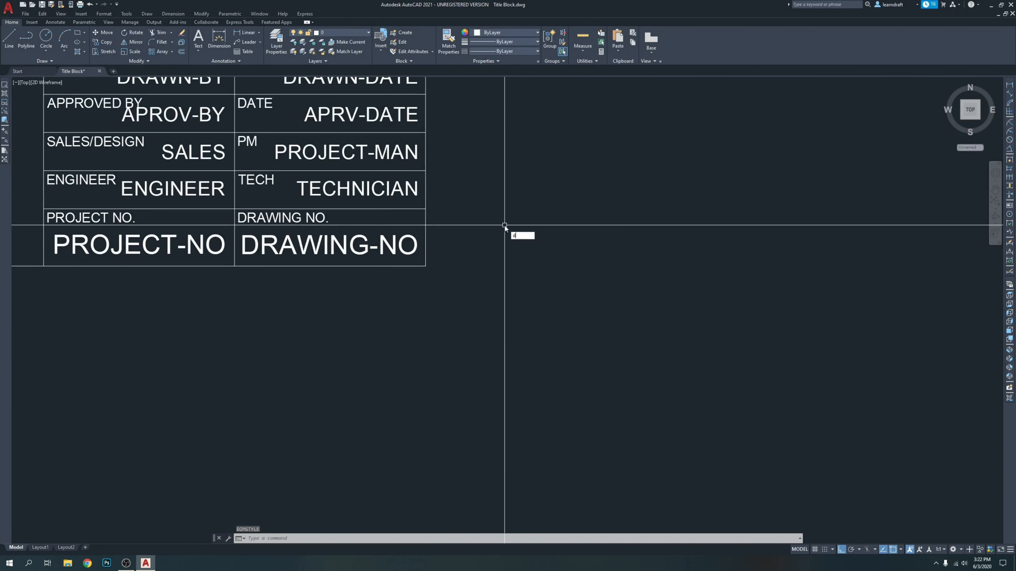
{"action": "key", "text": "Return"}
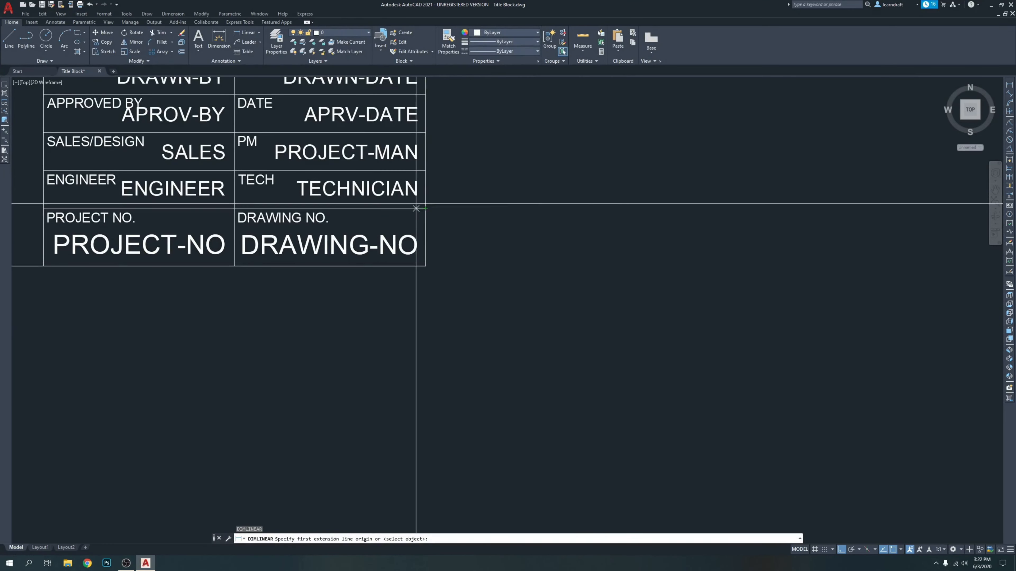
{"action": "left_click", "coordinate": [425, 209]}
{"action": "left_click", "coordinate": [426, 266]}
{"action": "left_click", "coordinate": [483, 280]}
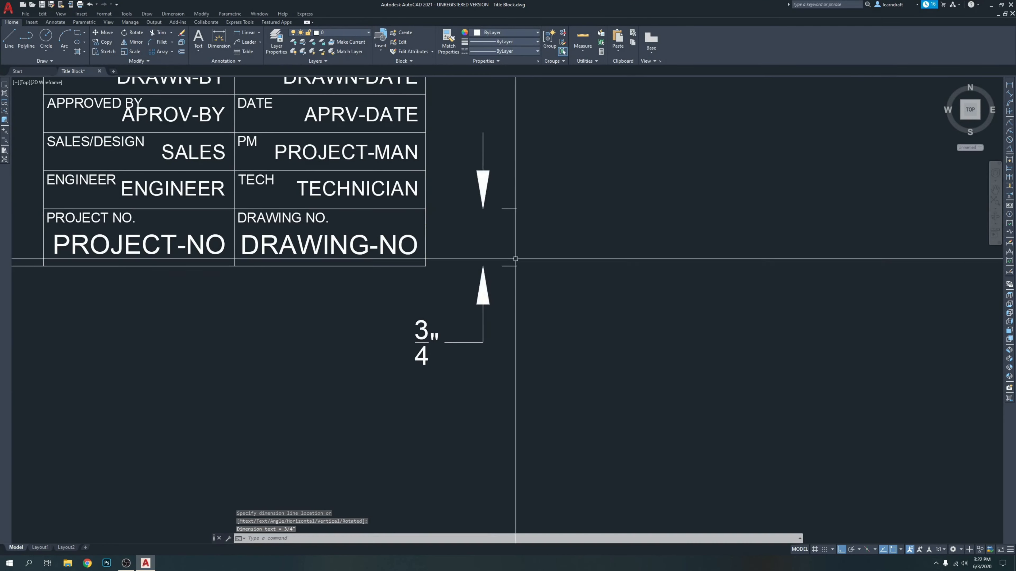
Step: Dimension the height of the ENGINEER / TECH row of the finished title block
{"action": "middle_click_drag", "start_coordinate": [461, 196], "coordinate": [459, 244]}
{"action": "key", "text": "Return"}
{"action": "left_click", "coordinate": [424, 218]}
{"action": "left_click", "coordinate": [424, 258]}
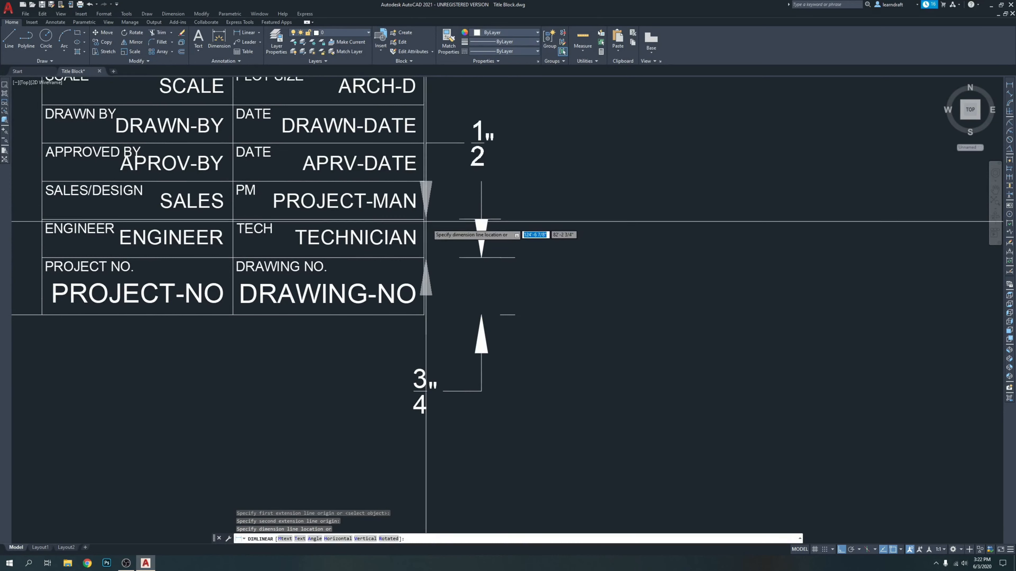
{"action": "left_click", "coordinate": [560, 241]}
Step: Erase the two row-height dimensions beside the finished title block
{"action": "scroll", "coordinate": [515, 228], "scroll_direction": "down", "scroll_amount": 2}
{"action": "middle_click_drag", "start_coordinate": [508, 222], "coordinate": [497, 251]}
{"action": "left_click", "coordinate": [573, 184]}
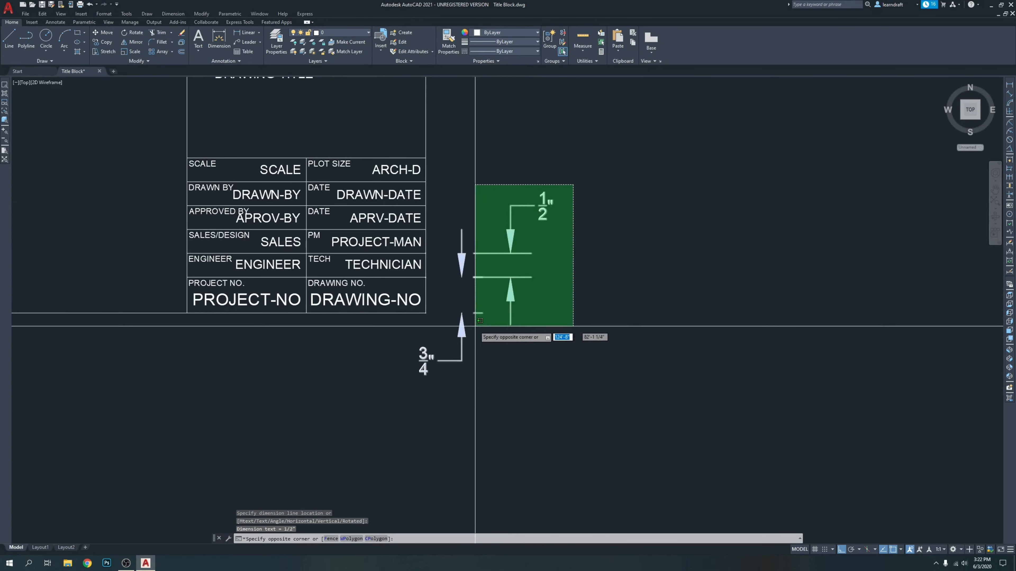
{"action": "left_click", "coordinate": [460, 334]}
{"action": "middle_click_drag", "start_coordinate": [622, 297], "coordinate": [530, 292]}
{"action": "key", "text": "Delete"}
Step: Draw a horizontal line along the bottom edge of the new title strip, from the vertical divider to the border corner
{"action": "scroll", "coordinate": [639, 282], "scroll_direction": "down", "scroll_amount": 6}
{"action": "mouse_move", "coordinate": [639, 282]}
{"action": "middle_mouse_down"}
{"action": "mouse_move", "coordinate": [424, 257]}
{"action": "mouse_move", "coordinate": [212, 259]}
{"action": "middle_mouse_up"}
{"action": "scroll", "coordinate": [212, 259], "scroll_direction": "down", "scroll_amount": 2}
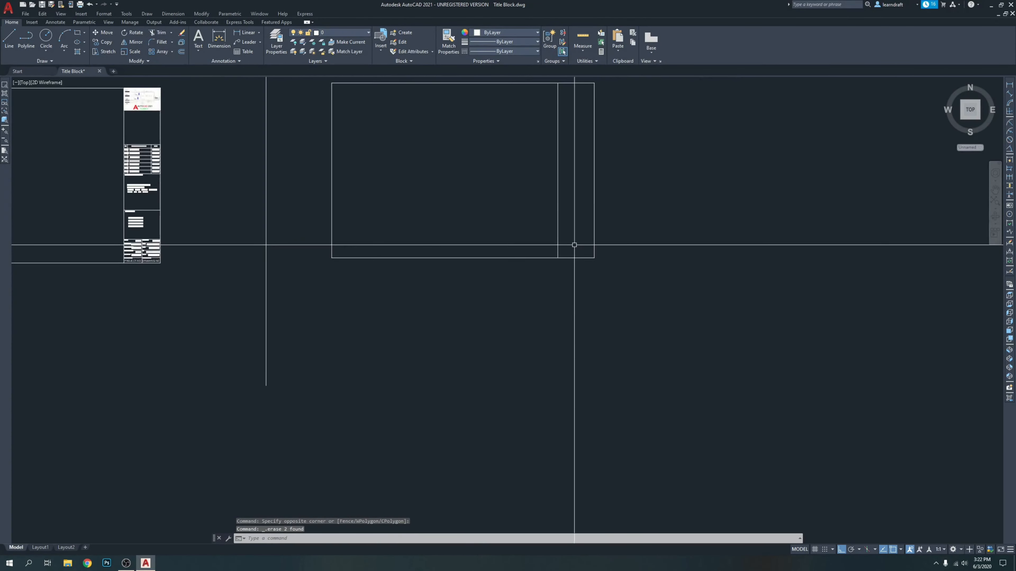
{"action": "scroll", "coordinate": [574, 243], "scroll_direction": "up", "scroll_amount": 4}
{"action": "type", "text": "l"}
{"action": "key", "text": "Return"}
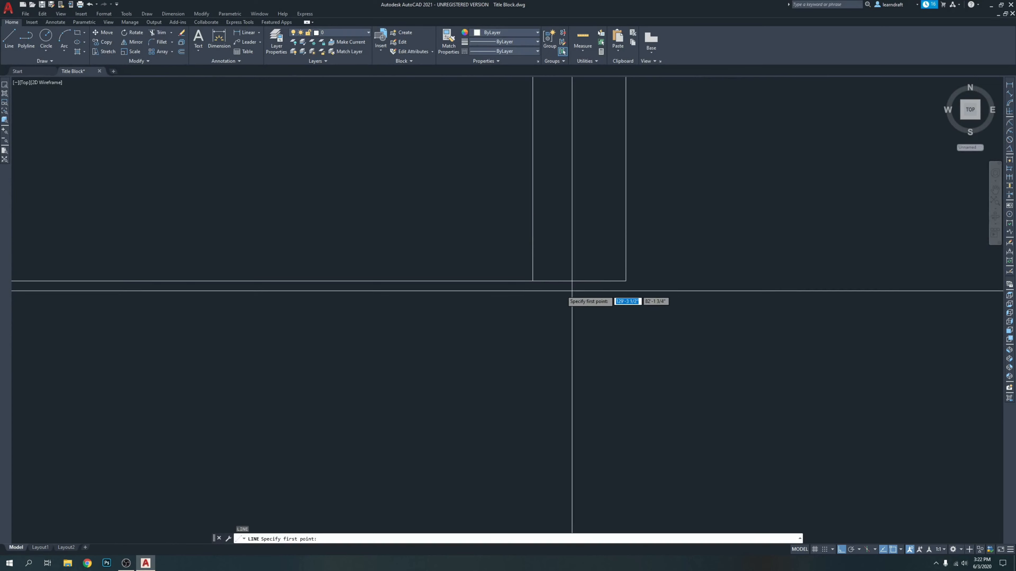
{"action": "left_click", "coordinate": [533, 281]}
{"action": "left_click", "coordinate": [626, 281]}
{"action": "key", "text": "Return"}
{"action": "scroll", "coordinate": [641, 269], "scroll_direction": "up", "scroll_amount": 2}
{"action": "middle_click_drag", "start_coordinate": [641, 269], "coordinate": [519, 311]}
{"action": "key", "text": "Escape"}
{"action": "key", "text": "Escape"}
{"action": "key", "text": "Escape"}
{"action": "left_click", "coordinate": [472, 331]}
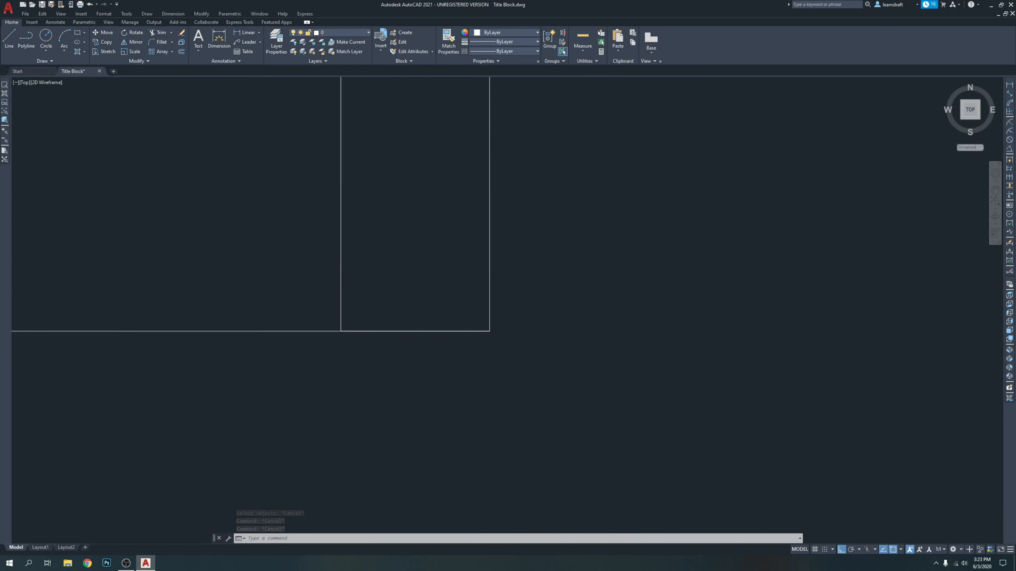
{"action": "key", "text": "Escape"}
Step: Move the short line on the title strip's bottom edge up by .75 to form the first row
{"action": "middle_click_drag", "start_coordinate": [547, 274], "coordinate": [544, 282]}
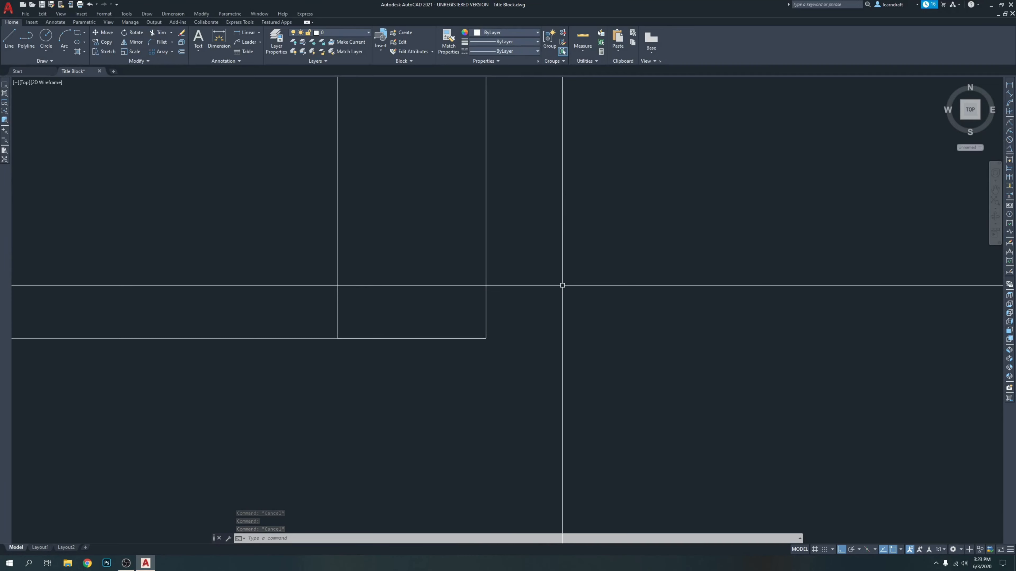
{"action": "middle_click_drag", "start_coordinate": [554, 289], "coordinate": [555, 310]}
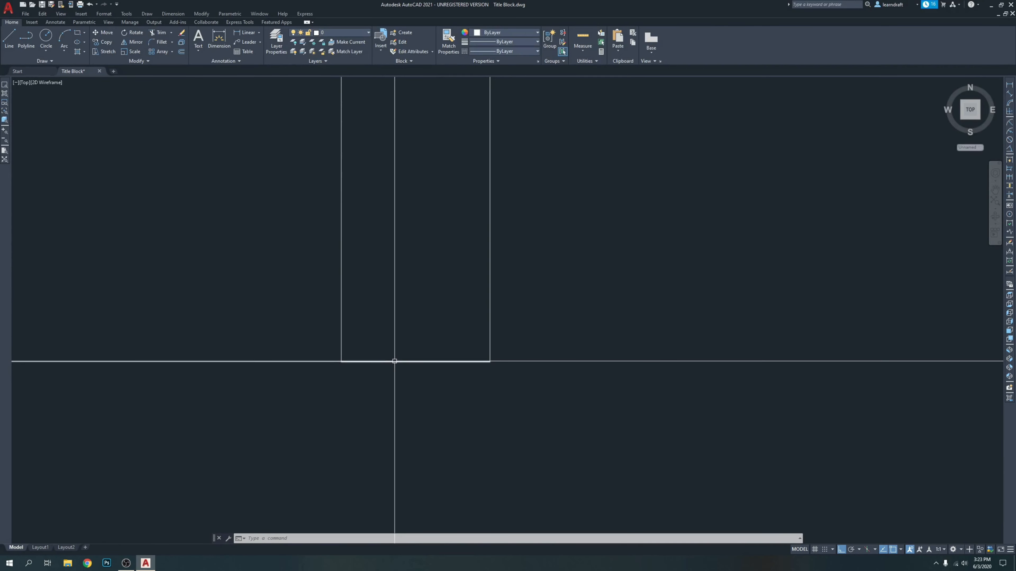
{"action": "key", "text": "Return"}
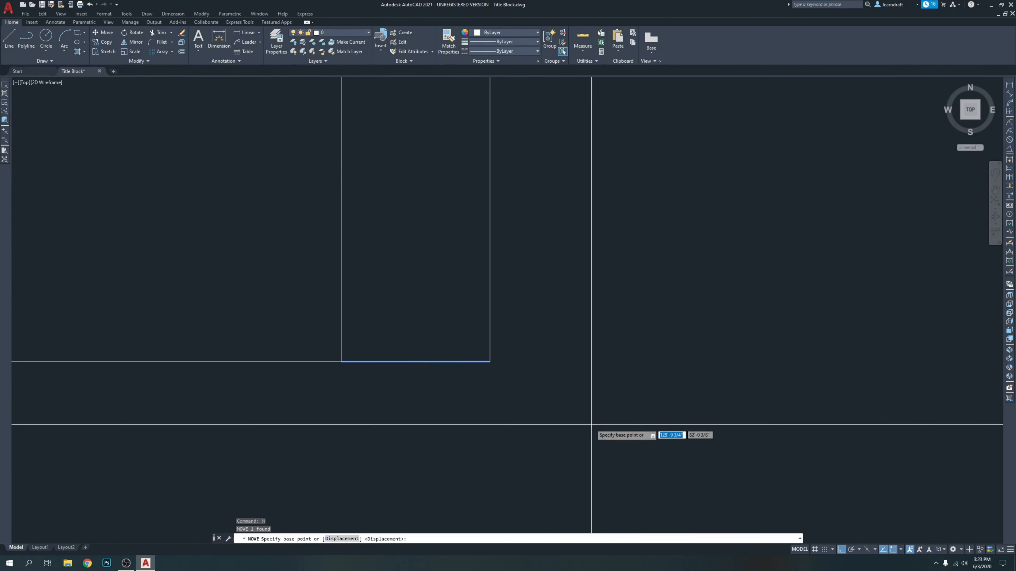
{"action": "left_click", "coordinate": [589, 450]}
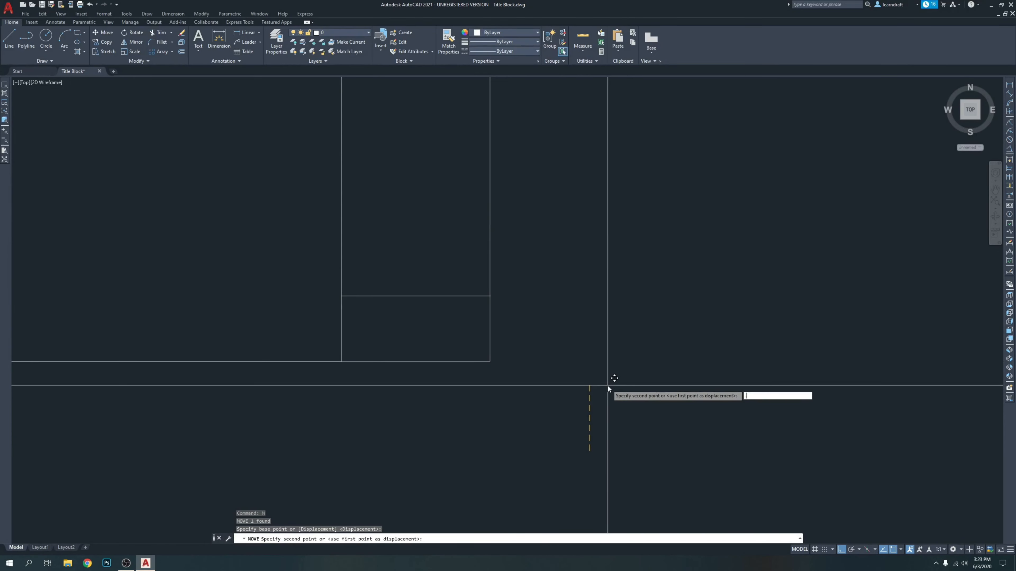
{"action": "type", "text": ".75"}
{"action": "key", "text": "Return"}
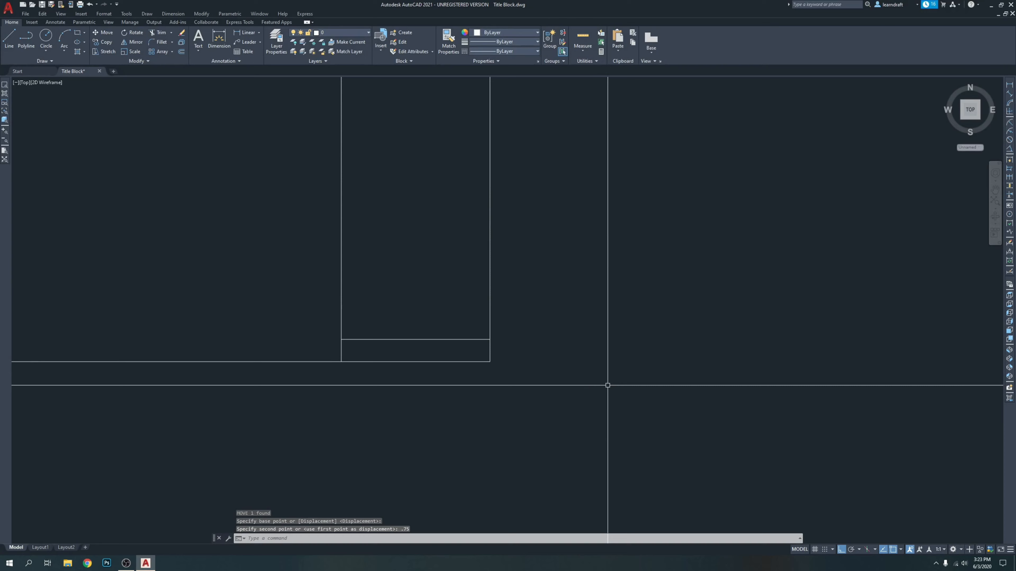
Step: Offset the first row line of the new title strip upward by .5 five times, each from the previous line
{"action": "key", "text": "Return"}
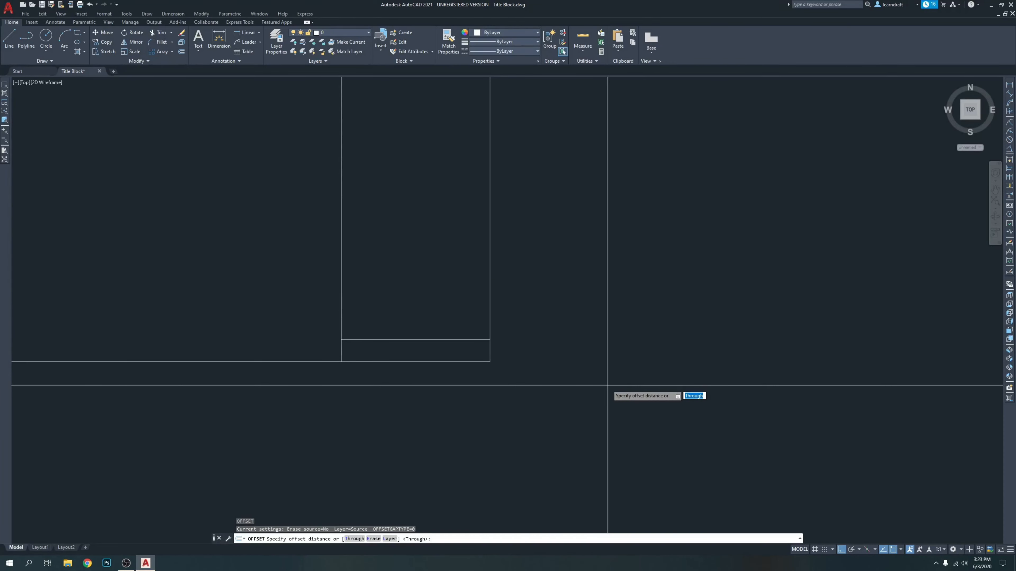
{"action": "type", "text": ".5"}
{"action": "key", "text": "Return"}
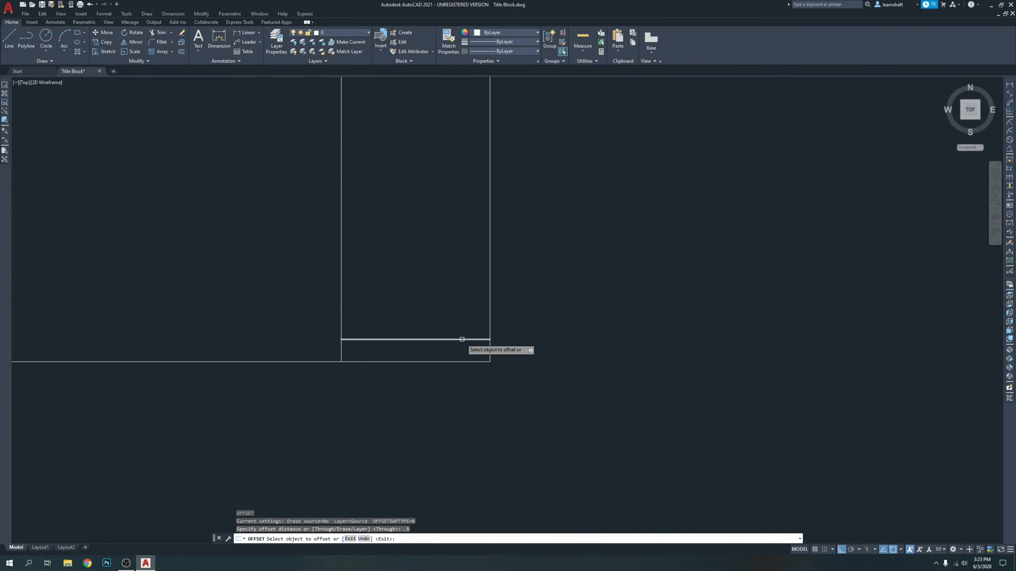
{"action": "left_click", "coordinate": [478, 340]}
{"action": "left_click", "coordinate": [464, 299]}
{"action": "left_click", "coordinate": [456, 324]}
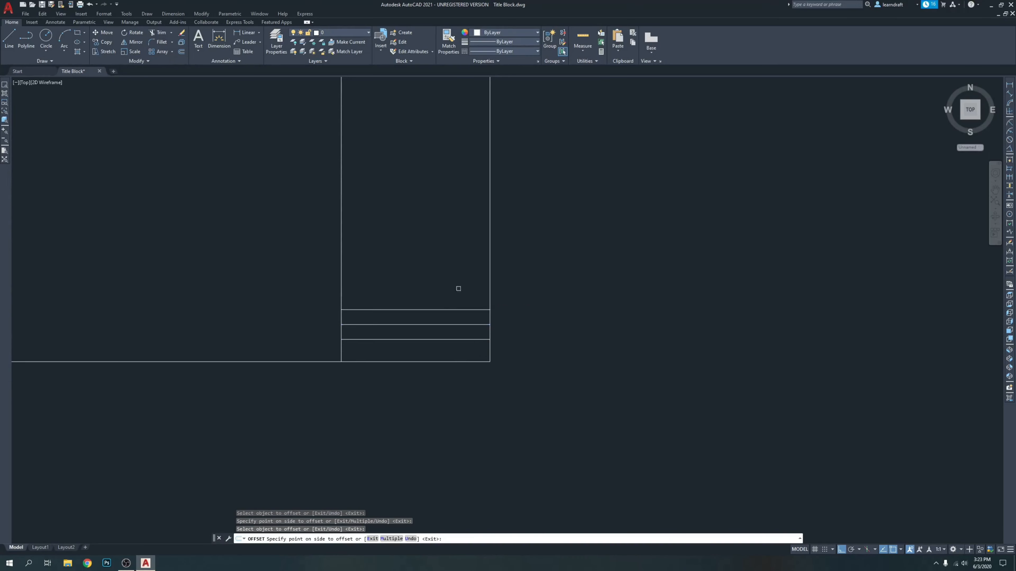
{"action": "left_click", "coordinate": [444, 309]}
{"action": "left_click", "coordinate": [464, 276]}
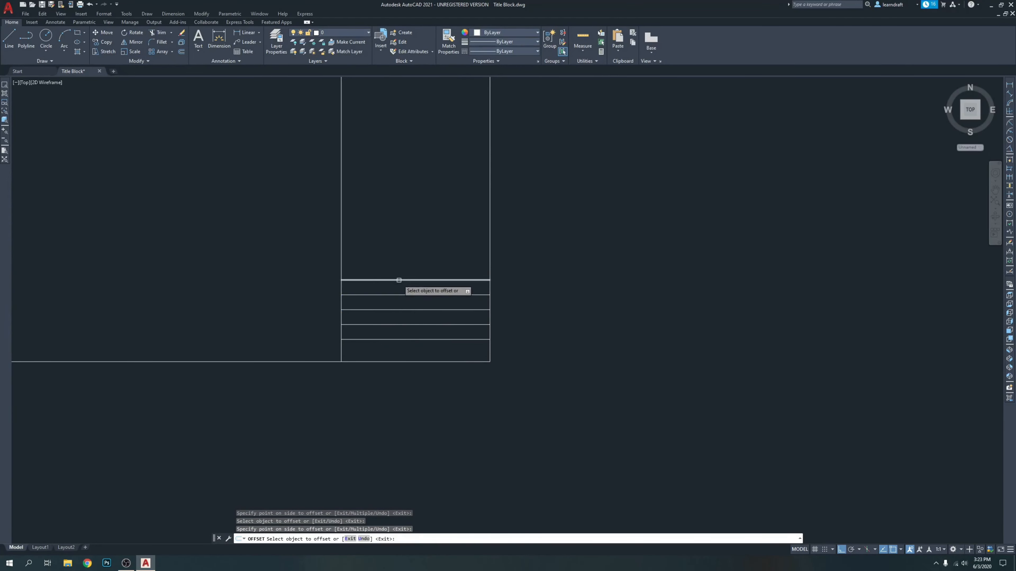
{"action": "middle_click_drag", "start_coordinate": [513, 268], "coordinate": [609, 299]}
{"action": "key", "text": "Escape"}
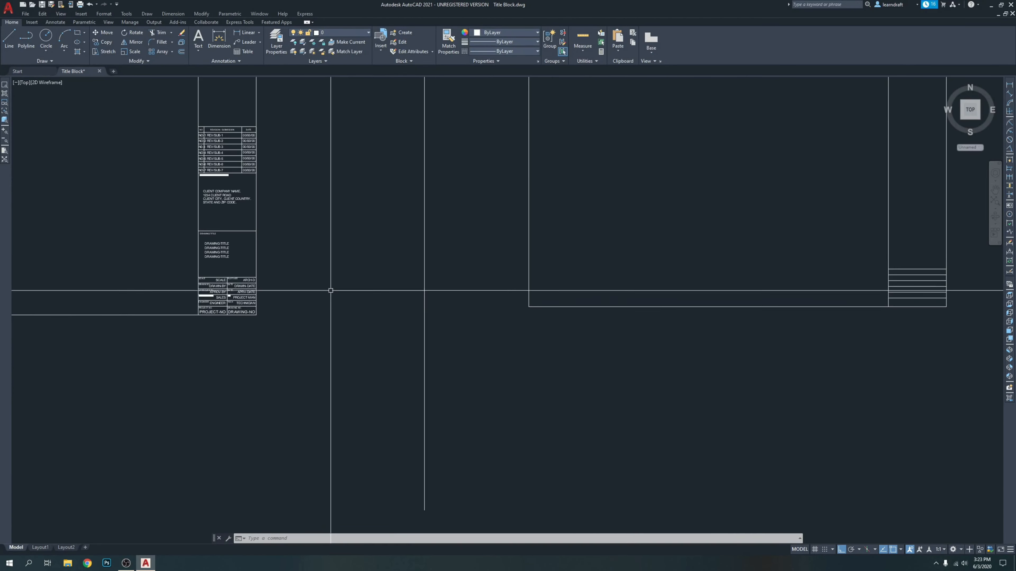
Step: Draw a horizontal guide line from the finished title block's bottom edge across beneath and past the new border
{"action": "type", "text": "L"}
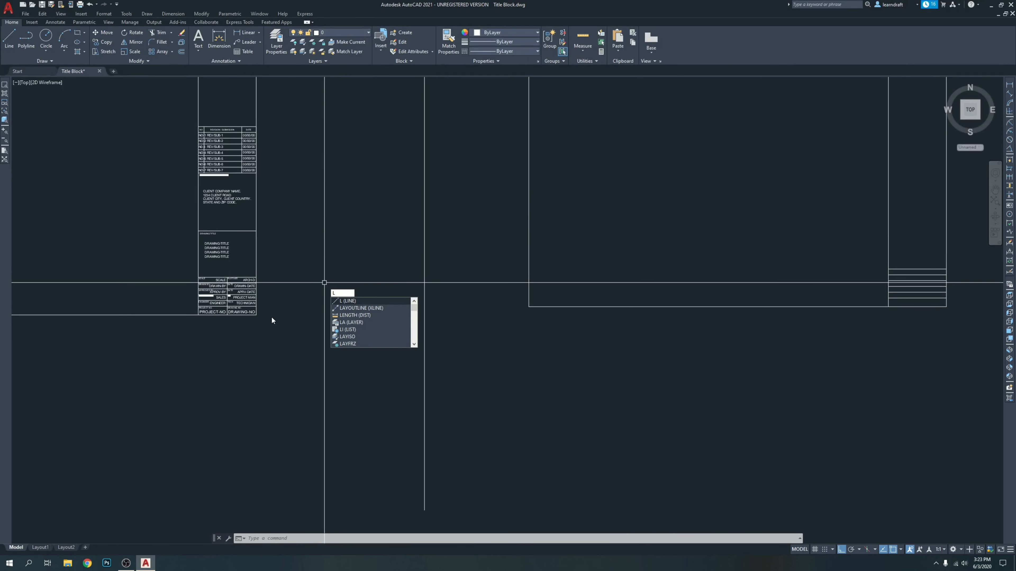
{"action": "key", "text": "Return"}
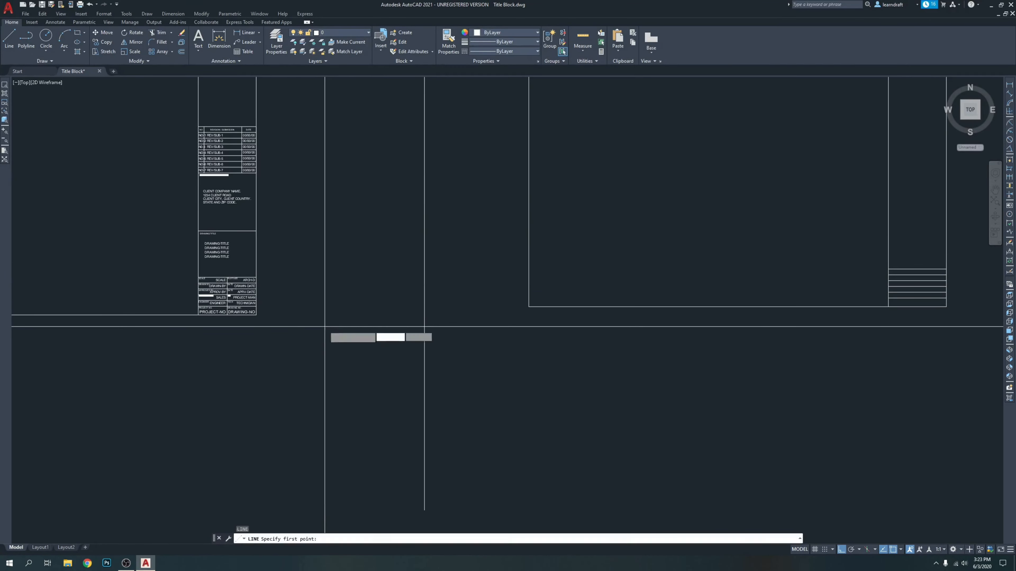
{"action": "scroll", "coordinate": [292, 317], "scroll_direction": "up", "scroll_amount": 4}
{"action": "left_click", "coordinate": [201, 312]}
{"action": "scroll", "coordinate": [201, 312], "scroll_direction": "down", "scroll_amount": 2}
{"action": "middle_click_drag", "start_coordinate": [759, 398], "coordinate": [441, 383]}
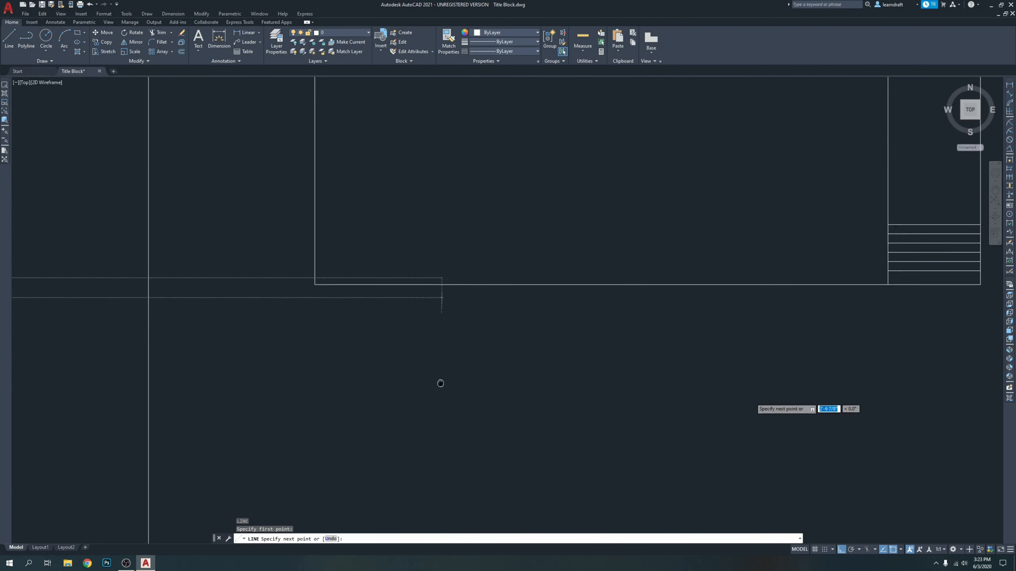
{"action": "scroll", "coordinate": [480, 377], "scroll_direction": "down", "scroll_amount": 2}
{"action": "left_click", "coordinate": [736, 370]}
{"action": "key", "text": "Return"}
Step: Move the entire new border with its title strip so its lower-right corner sits on the guide line's far end
{"action": "scroll", "coordinate": [425, 356], "scroll_direction": "up", "scroll_amount": 2}
{"action": "scroll", "coordinate": [450, 350], "scroll_direction": "down", "scroll_amount": 3}
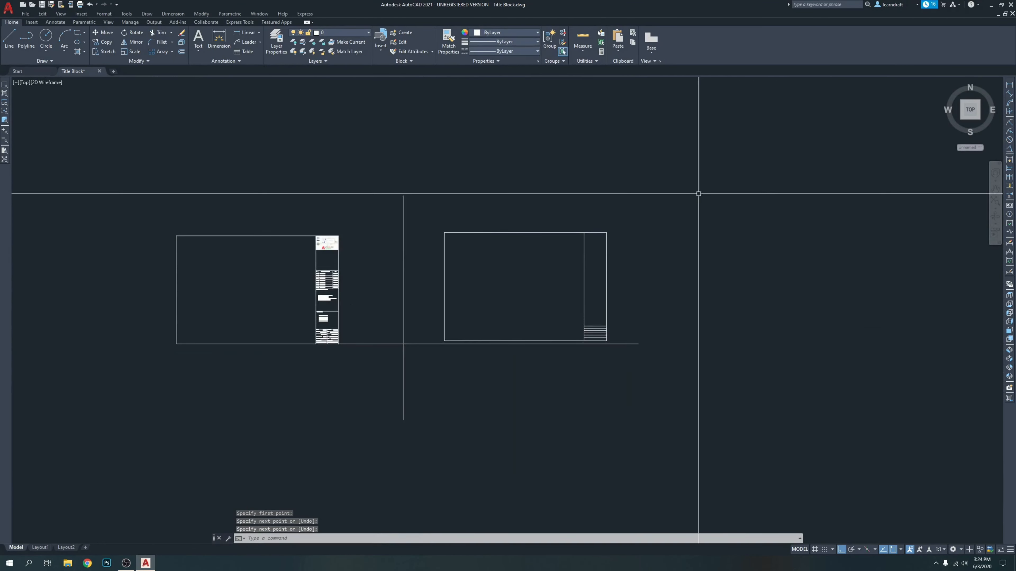
{"action": "left_click", "coordinate": [666, 197]}
{"action": "left_click", "coordinate": [528, 340]}
{"action": "scroll", "coordinate": [593, 341], "scroll_direction": "up", "scroll_amount": 5}
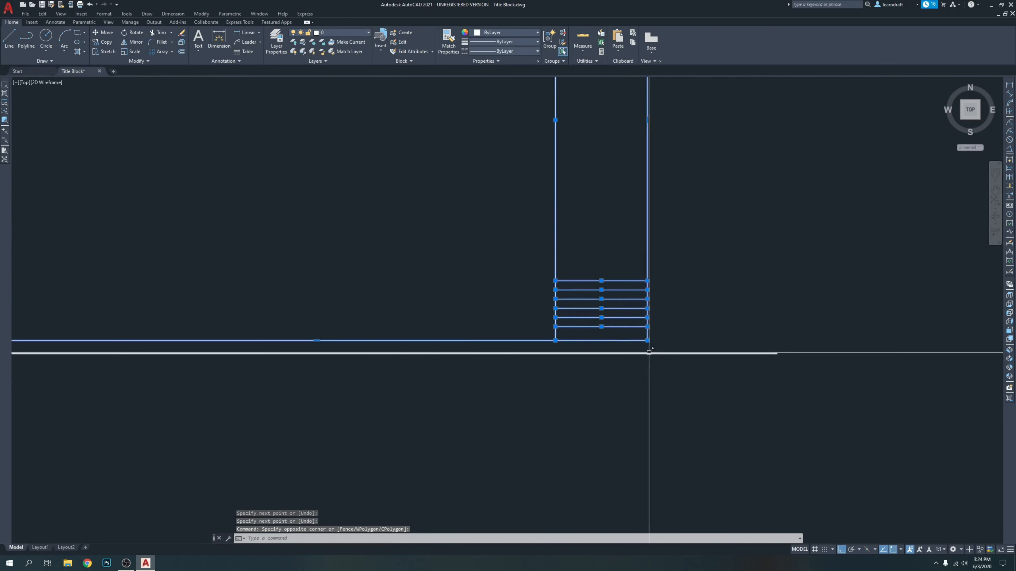
{"action": "middle_click_drag", "start_coordinate": [682, 317], "coordinate": [655, 318]}
{"action": "type", "text": "m"}
{"action": "key", "text": "Return"}
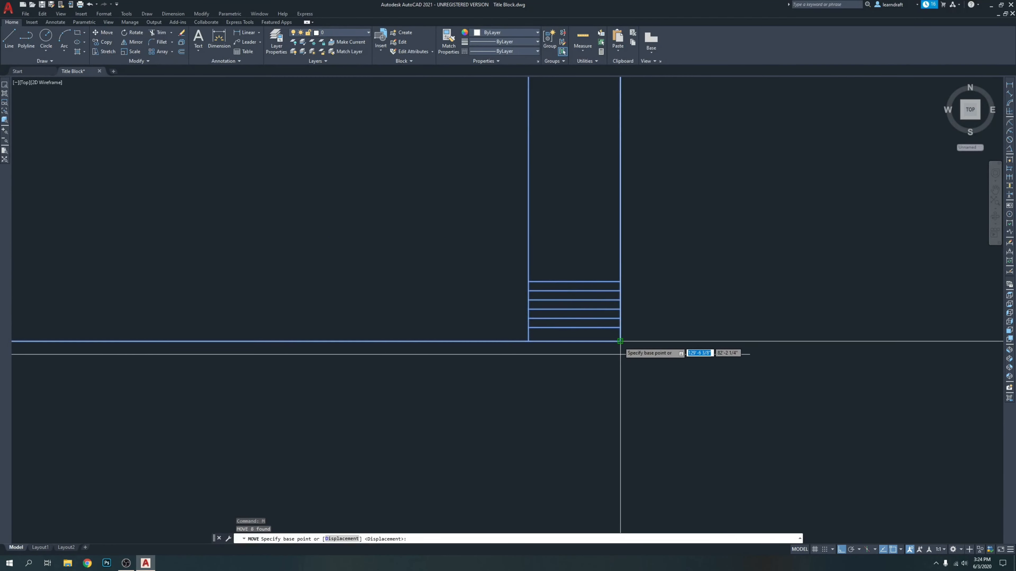
{"action": "left_click", "coordinate": [620, 341]}
{"action": "left_click", "coordinate": [749, 354]}
Step: Erase the horizontal guide line between the two borders
{"action": "scroll", "coordinate": [681, 357], "scroll_direction": "down", "scroll_amount": 5}
{"action": "left_click", "coordinate": [555, 349]}
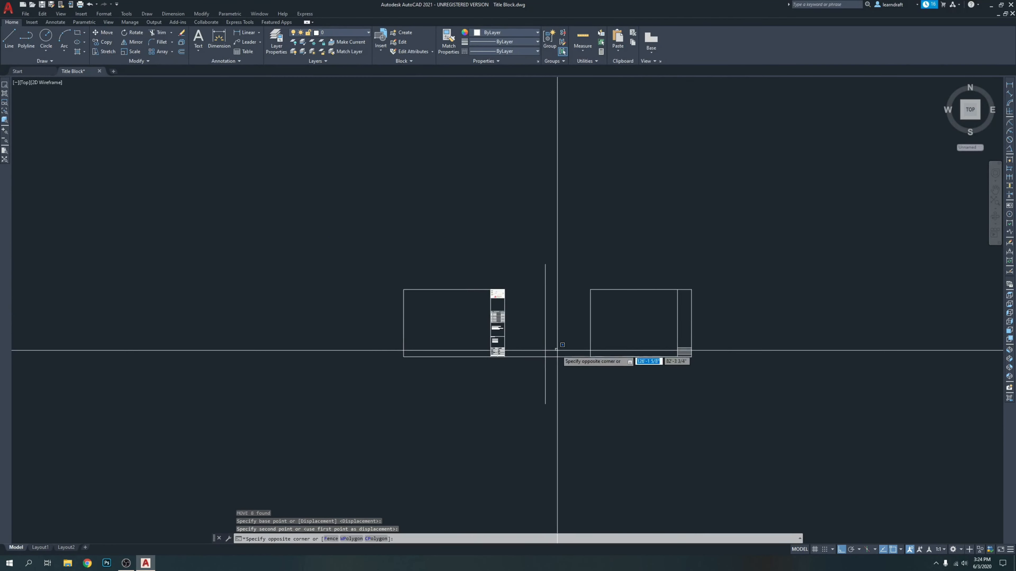
{"action": "left_click", "coordinate": [550, 364]}
{"action": "middle_click_drag", "start_coordinate": [656, 379], "coordinate": [574, 376]}
{"action": "key", "text": "Delete"}
Step: Draw a vertical line from the midpoint of the uppermost row line down past the new border's bottom edge
{"action": "scroll", "coordinate": [552, 348], "scroll_direction": "up", "scroll_amount": 5}
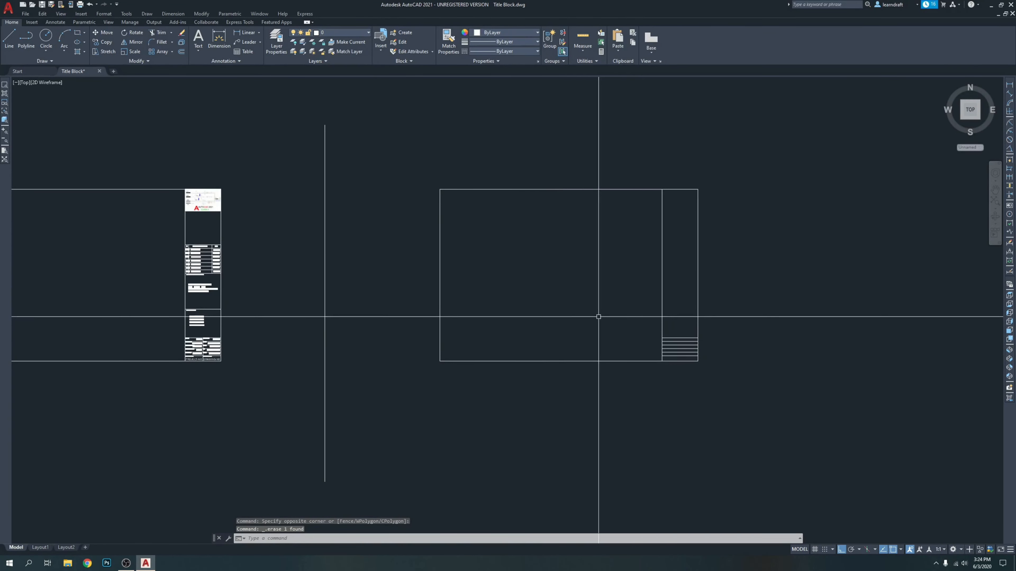
{"action": "middle_click_drag", "start_coordinate": [598, 316], "coordinate": [503, 302]}
{"action": "scroll", "coordinate": [630, 325], "scroll_direction": "up", "scroll_amount": 5}
{"action": "mouse_move", "coordinate": [630, 324]}
{"action": "middle_mouse_down"}
{"action": "mouse_move", "coordinate": [601, 295]}
{"action": "mouse_move", "coordinate": [645, 260]}
{"action": "middle_mouse_up"}
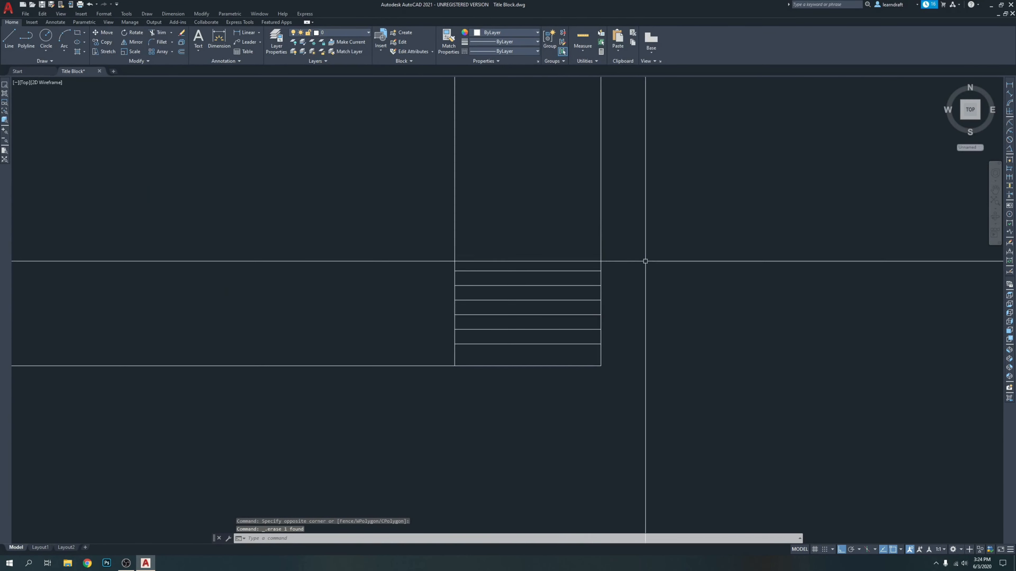
{"action": "type", "text": "l"}
{"action": "key", "text": "Return"}
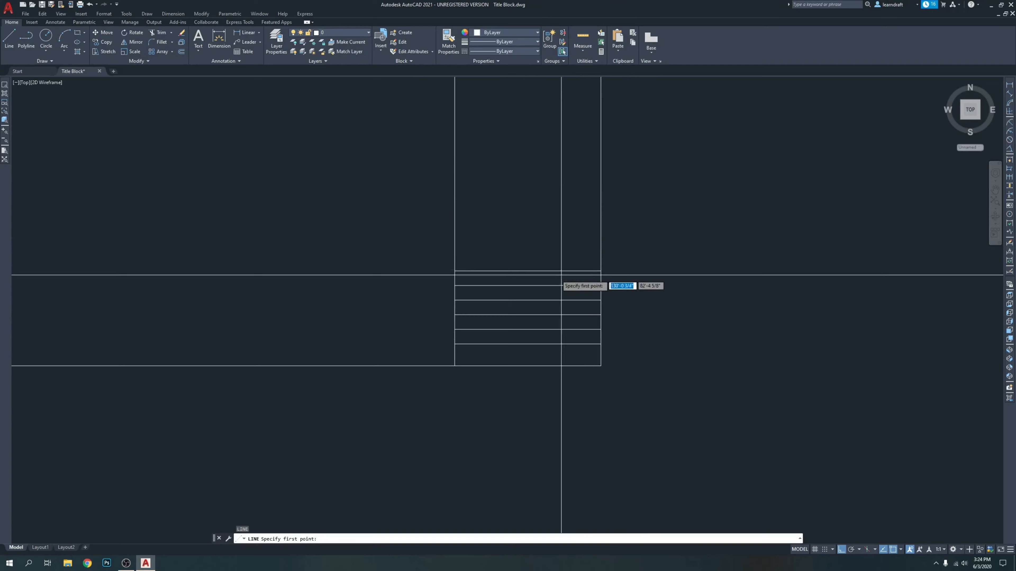
{"action": "left_click", "coordinate": [527, 272]}
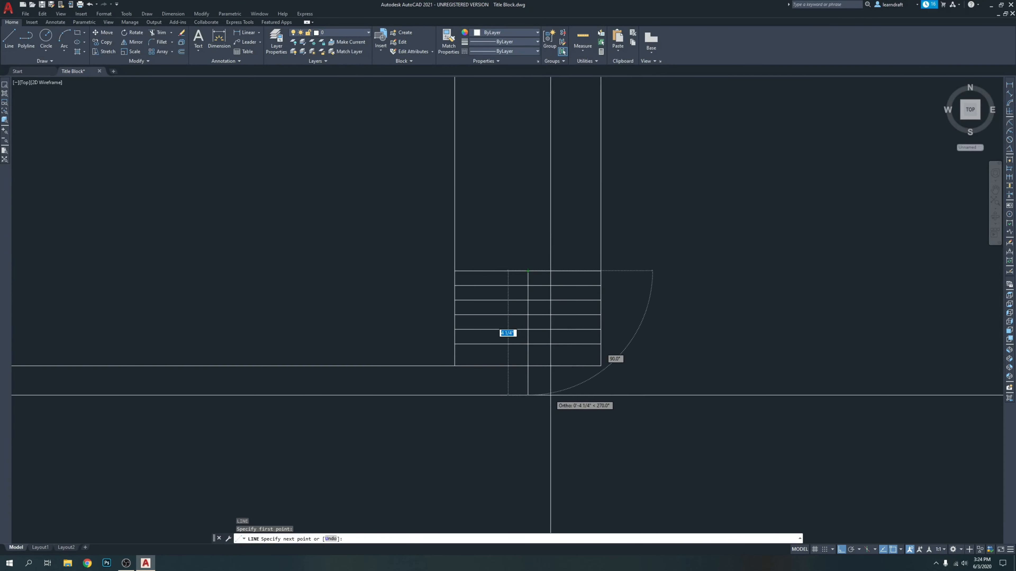
{"action": "left_click", "coordinate": [560, 385]}
{"action": "key", "text": "Return"}
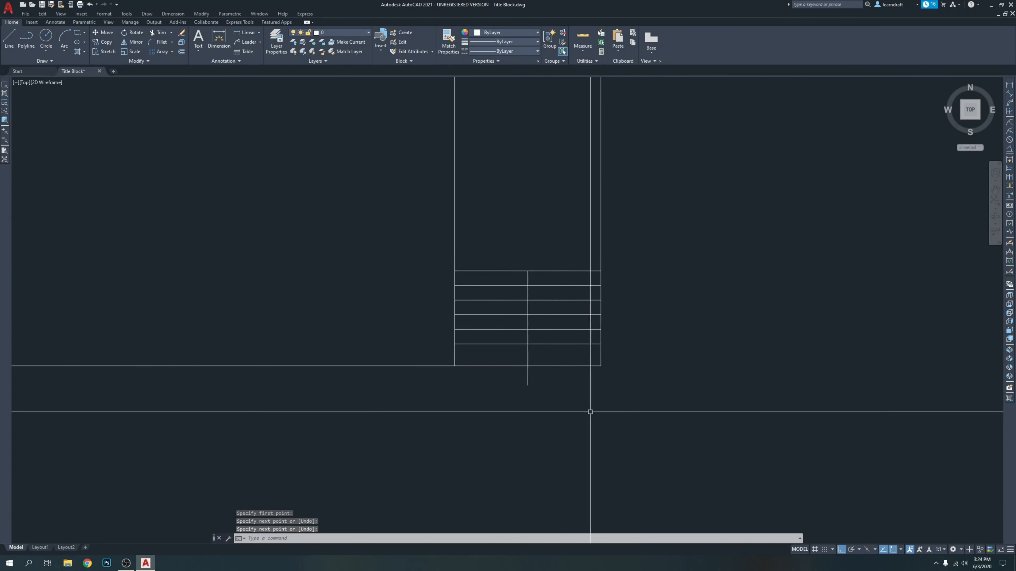
Step: Trim the part of the vertical center line that extends below the new border's bottom edge
{"action": "key", "text": "Return"}
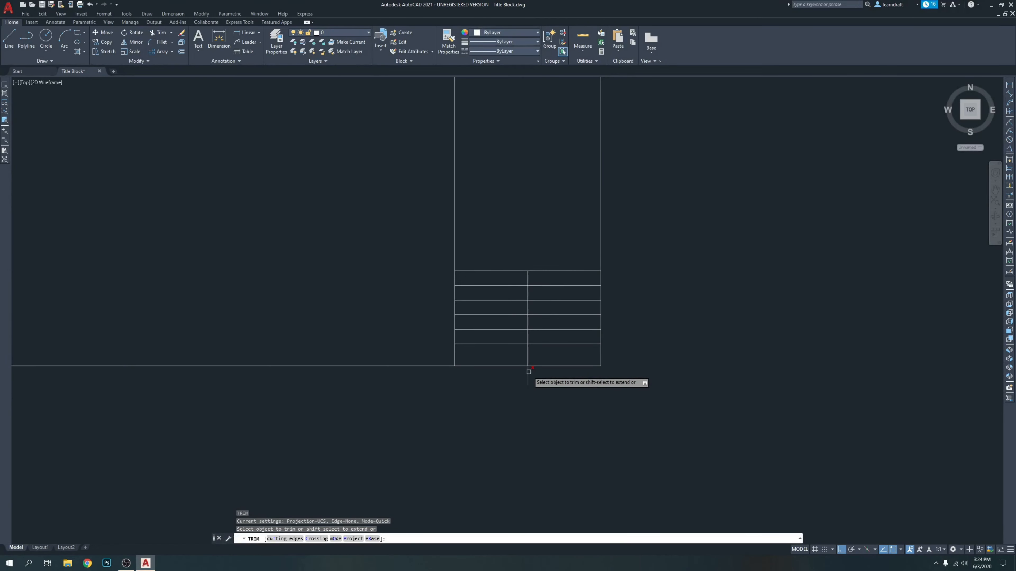
{"action": "key", "text": "Escape"}
{"action": "key", "text": "Escape"}
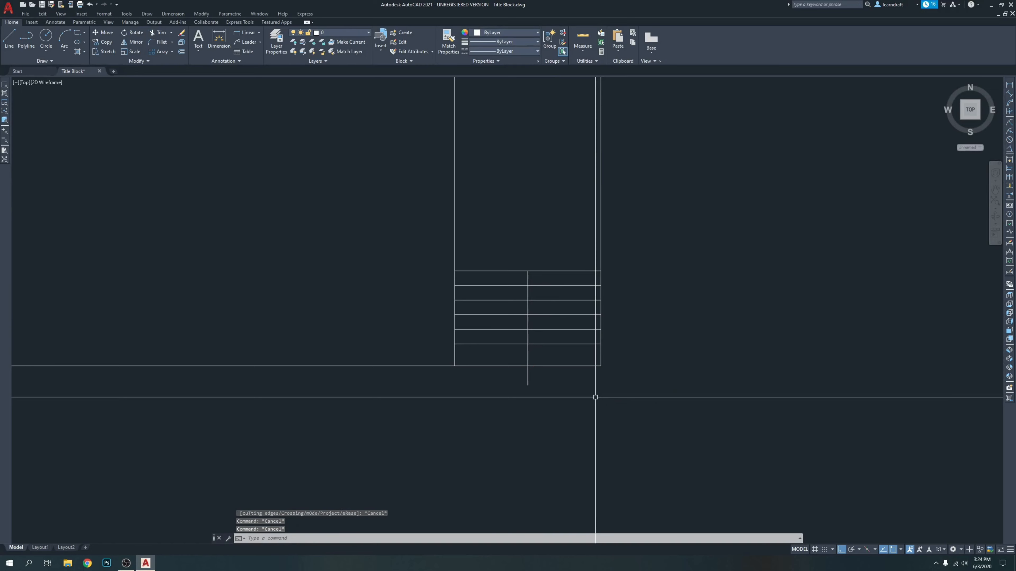
{"action": "key", "text": "Return"}
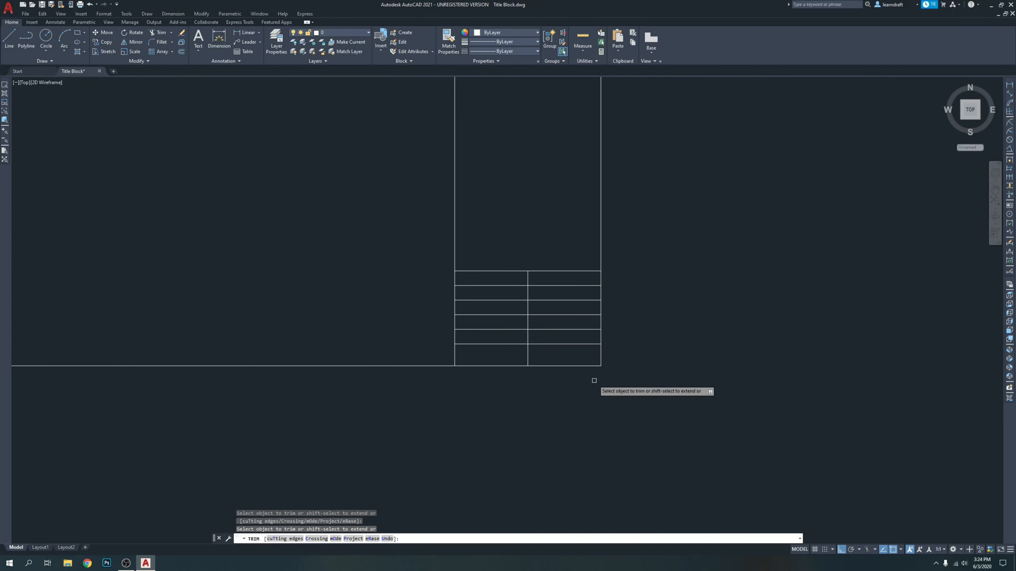
{"action": "key", "text": "Return"}
Step: Dimension the height of the finished title block's DRAWING TITLE section and erase that dimension
{"action": "middle_click_drag", "start_coordinate": [667, 347], "coordinate": [661, 358]}
{"action": "scroll", "coordinate": [509, 348], "scroll_direction": "down", "scroll_amount": 4}
{"action": "middle_click_drag", "start_coordinate": [492, 280], "coordinate": [707, 307]}
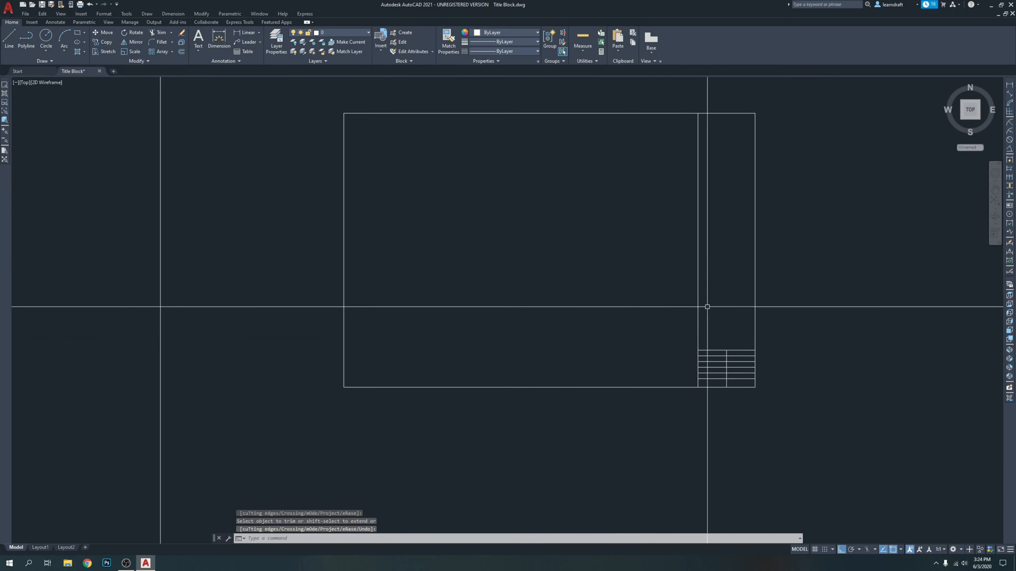
{"action": "scroll", "coordinate": [635, 292], "scroll_direction": "down", "scroll_amount": 2}
{"action": "scroll", "coordinate": [209, 320], "scroll_direction": "up", "scroll_amount": 4}
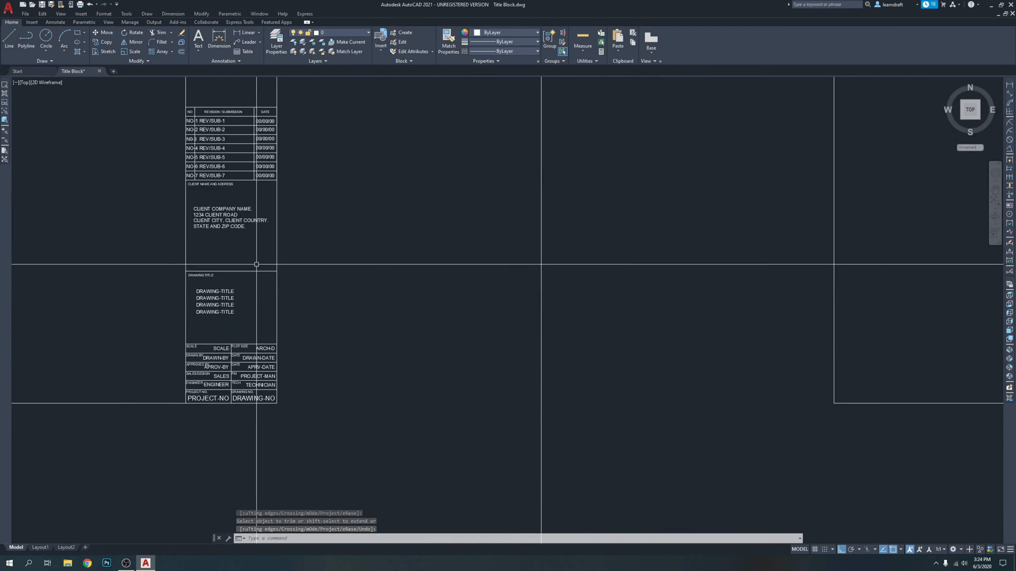
{"action": "type", "text": "dimlinear"}
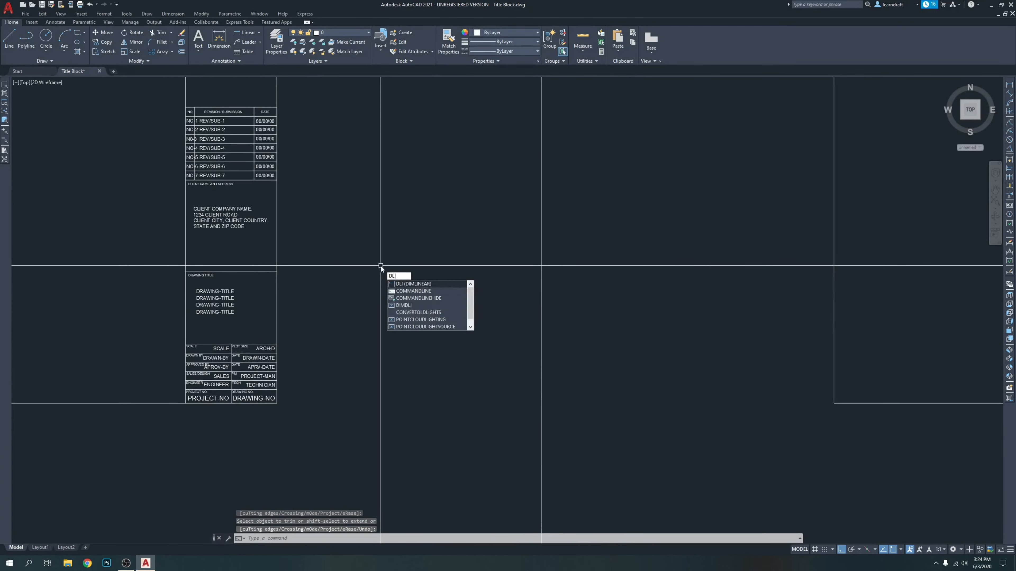
{"action": "key", "text": "Return"}
{"action": "left_click", "coordinate": [281, 267]}
{"action": "scroll", "coordinate": [285, 336], "scroll_direction": "up", "scroll_amount": 2}
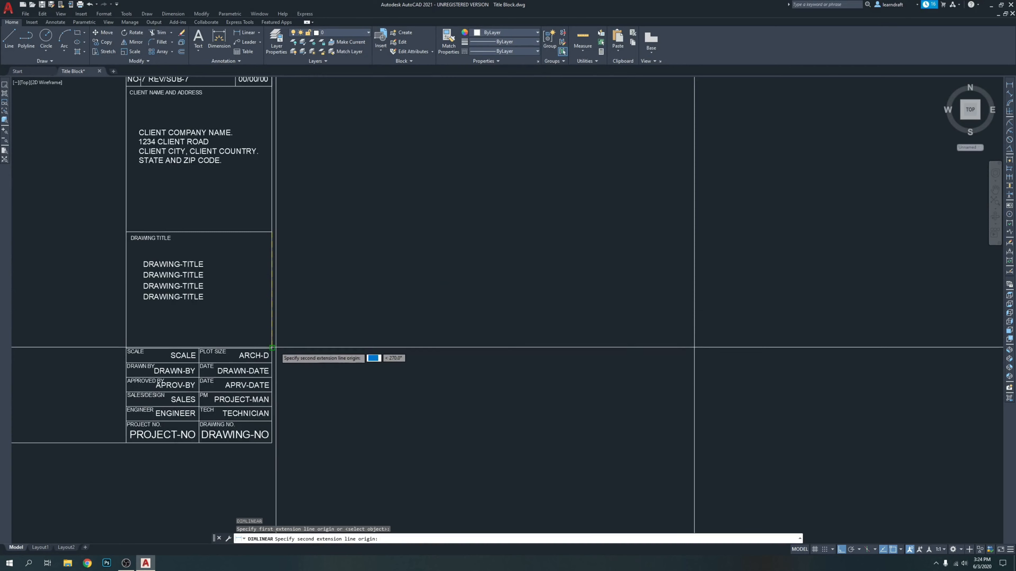
{"action": "left_click", "coordinate": [274, 347]}
{"action": "left_click", "coordinate": [329, 331]}
{"action": "left_click", "coordinate": [363, 294]}
{"action": "left_click", "coordinate": [318, 311]}
{"action": "key", "text": "Delete"}
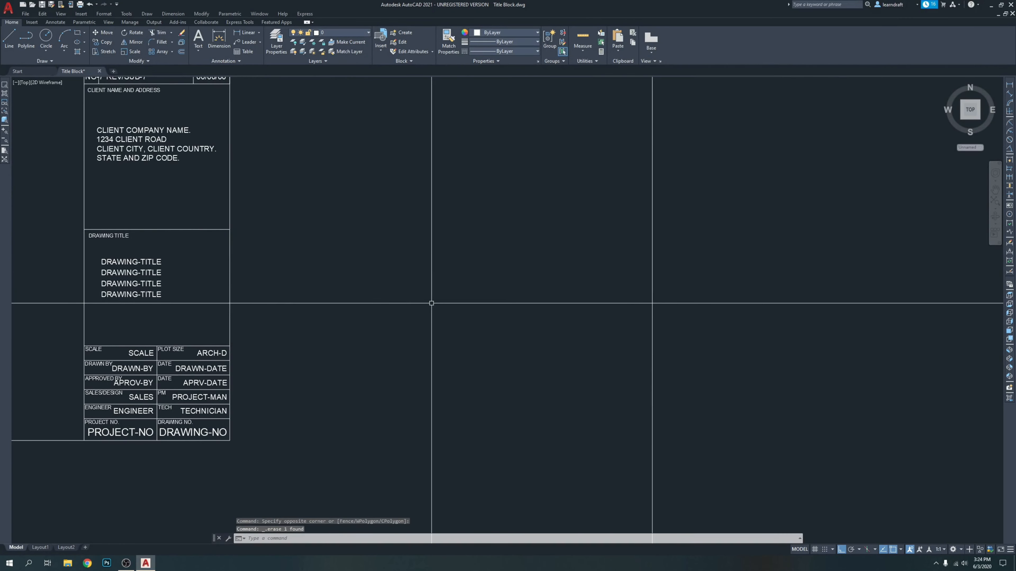
Step: Dimension the height of the finished title block's CLIENT NAME AND ADDRESS section and erase that dimension
{"action": "scroll", "coordinate": [357, 313], "scroll_direction": "down", "scroll_amount": 3}
{"action": "scroll", "coordinate": [357, 313], "scroll_direction": "up", "scroll_amount": 4}
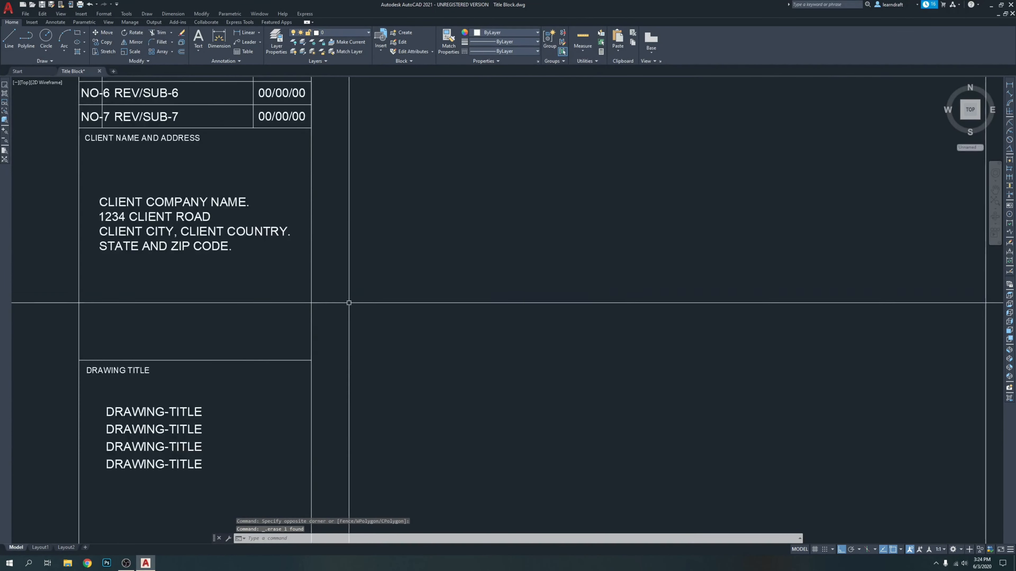
{"action": "type", "text": "dli"}
{"action": "key", "text": "Return"}
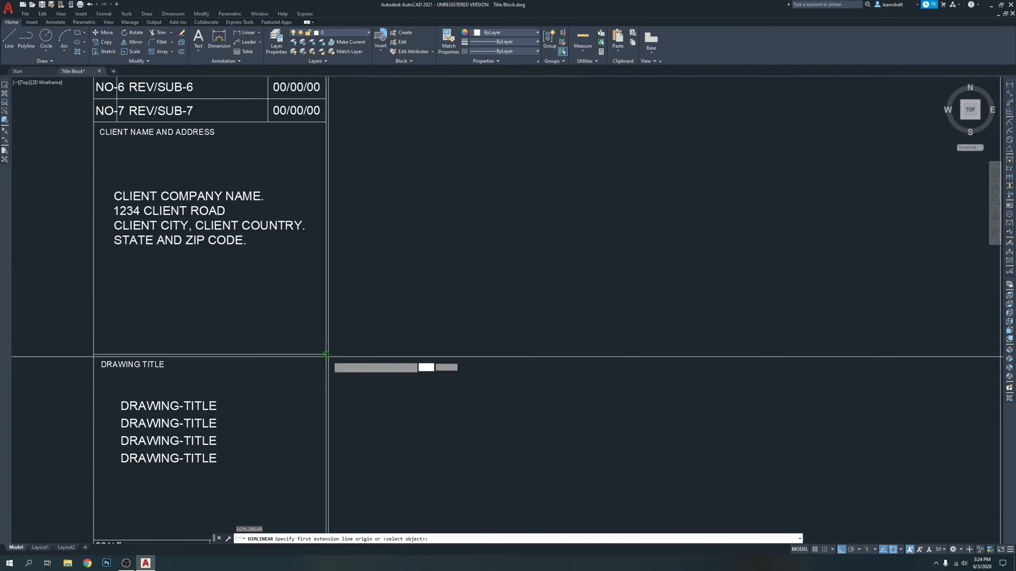
{"action": "left_click", "coordinate": [326, 355]}
{"action": "left_click", "coordinate": [326, 122]}
{"action": "scroll", "coordinate": [404, 233], "scroll_direction": "down", "scroll_amount": 2}
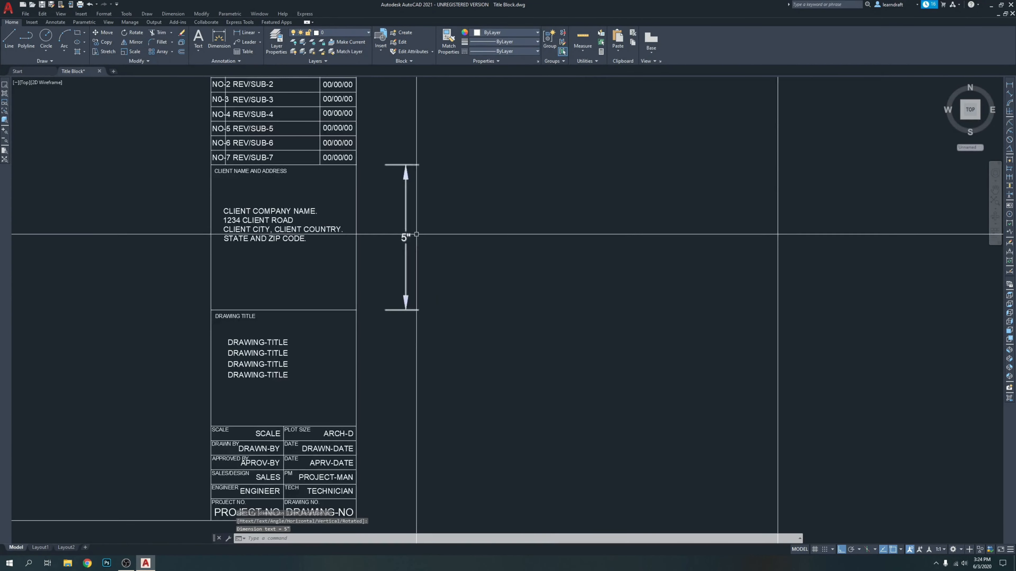
{"action": "left_click", "coordinate": [369, 288]}
{"action": "left_click", "coordinate": [419, 281]}
{"action": "key", "text": "Delete"}
Step: Offset the uppermost row line of the new title strip upward by 4 to form the drawing title section
{"action": "scroll", "coordinate": [222, 271], "scroll_direction": "down", "scroll_amount": 5}
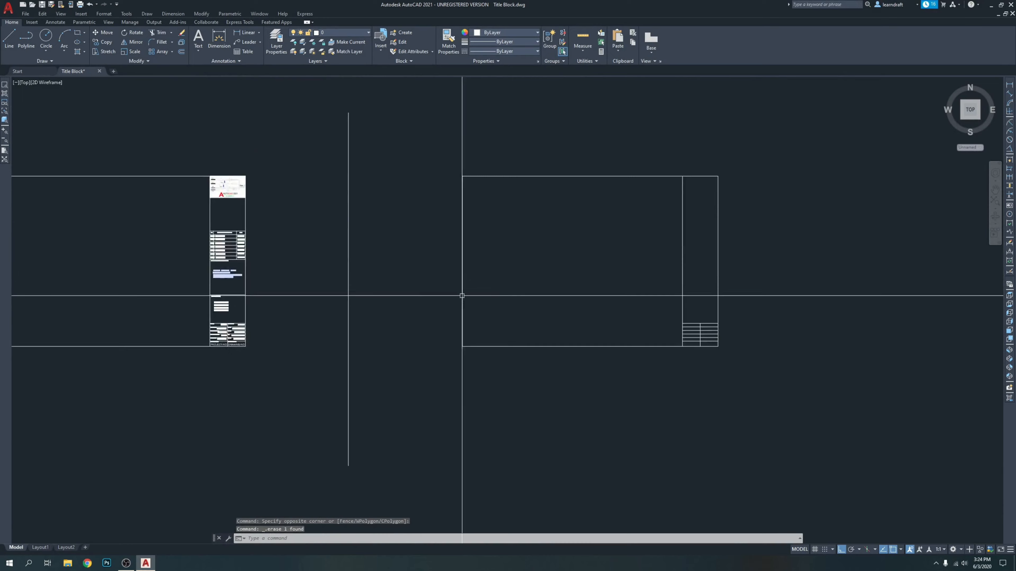
{"action": "middle_click_drag", "start_coordinate": [462, 295], "coordinate": [264, 247]}
{"action": "scroll", "coordinate": [530, 267], "scroll_direction": "up", "scroll_amount": 5}
{"action": "middle_click_drag", "start_coordinate": [530, 267], "coordinate": [566, 298]}
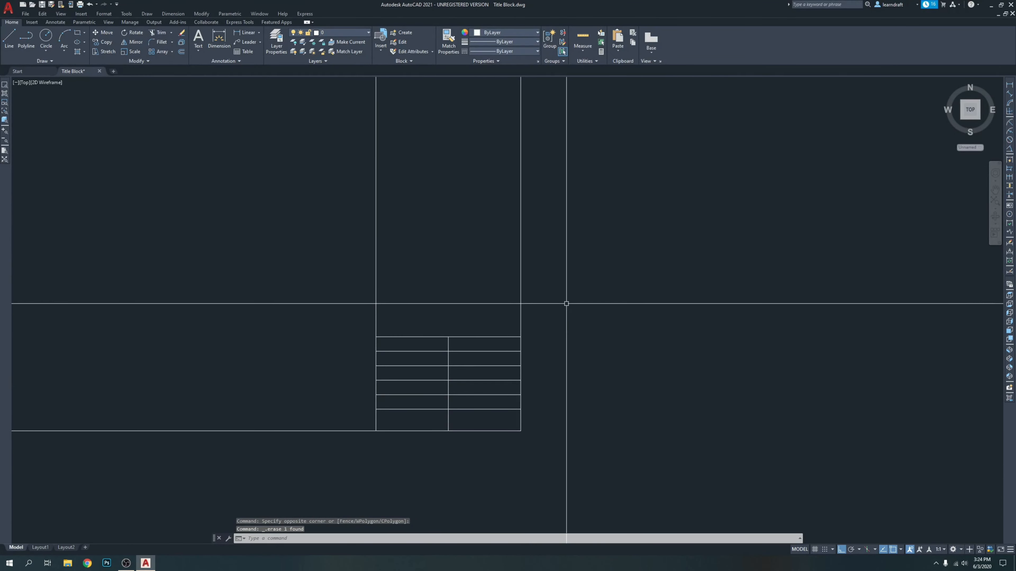
{"action": "type", "text": "o"}
{"action": "key", "text": "Return"}
{"action": "type", "text": "4"}
{"action": "key", "text": "Return"}
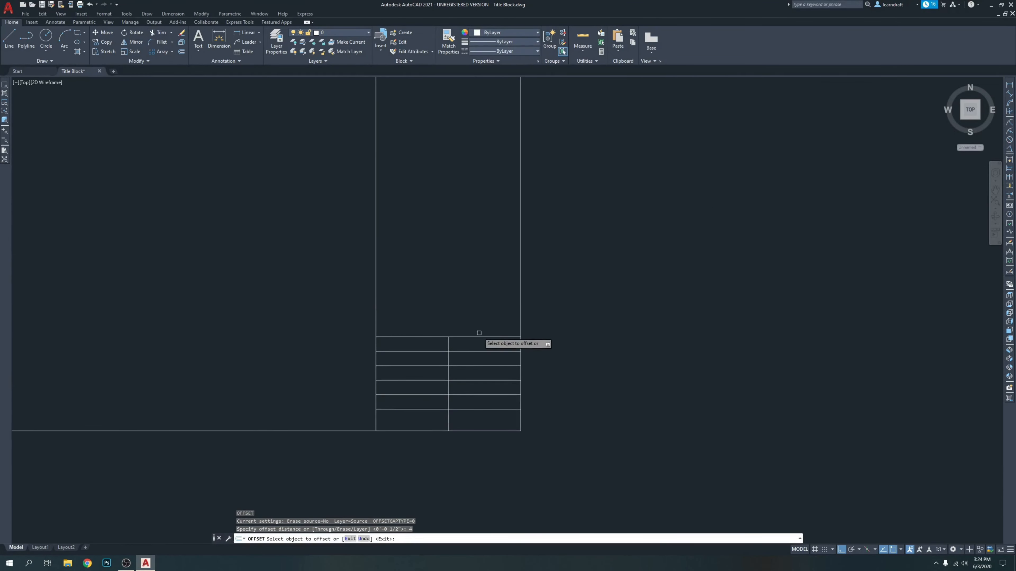
{"action": "left_click", "coordinate": [478, 336]}
{"action": "left_click", "coordinate": [523, 285]}
{"action": "key", "text": "Return"}
{"action": "middle_click_drag", "start_coordinate": [580, 247], "coordinate": [601, 335]}
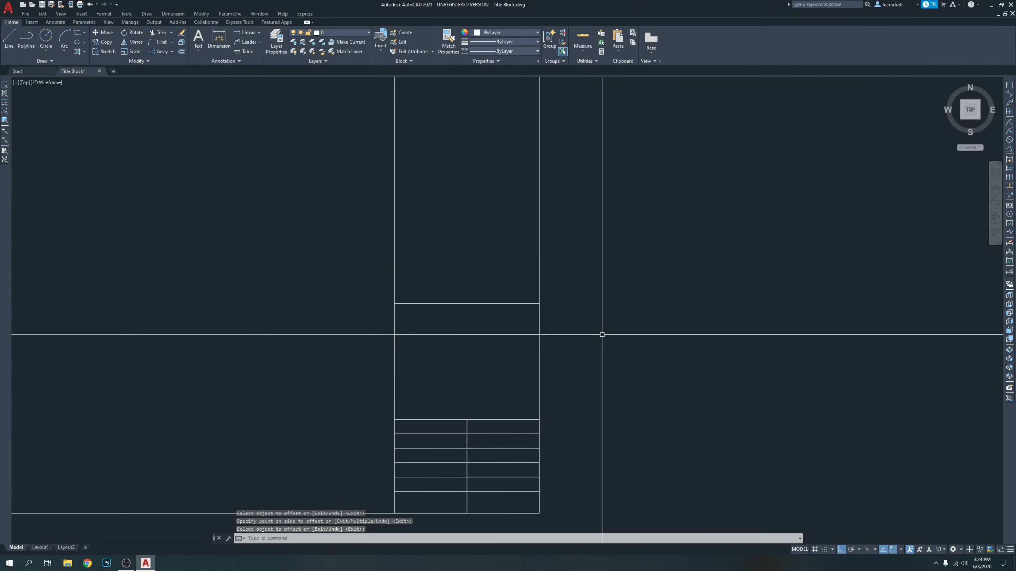
Step: Offset the drawing title section's upper line upward by 5 to form the client name and address section
{"action": "key", "text": "Return"}
{"action": "type", "text": "5"}
{"action": "key", "text": "Return"}
{"action": "left_click", "coordinate": [493, 304]}
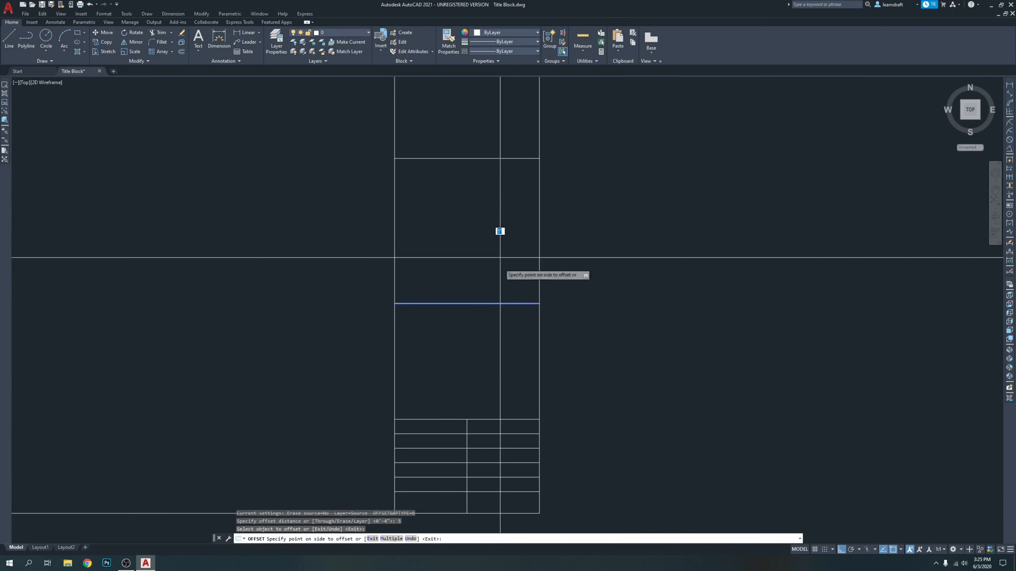
{"action": "left_click", "coordinate": [503, 229]}
{"action": "scroll", "coordinate": [626, 247], "scroll_direction": "down", "scroll_amount": 4}
{"action": "key", "text": "Return"}
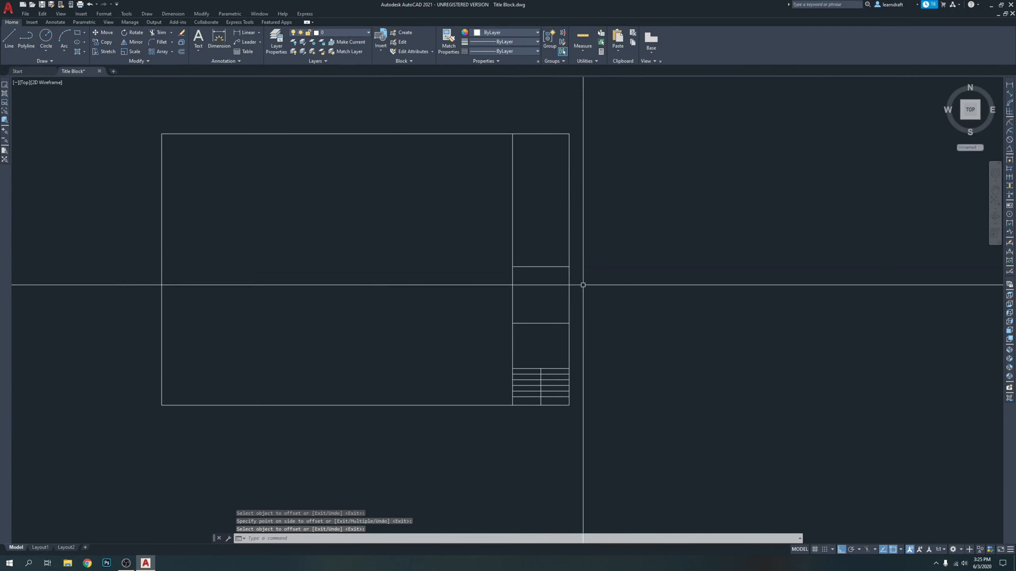
{"action": "scroll", "coordinate": [585, 286], "scroll_direction": "down", "scroll_amount": 2}
{"action": "middle_click_drag", "start_coordinate": [522, 266], "coordinate": [548, 259]}
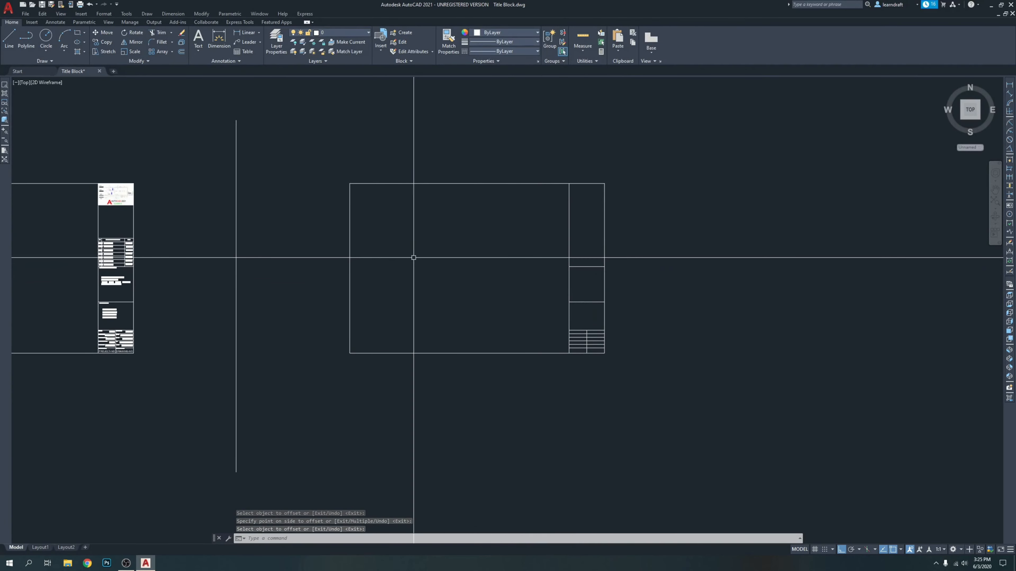
Step: Examine the rows of the REVISION / SUBMISSION table in the finished title block
{"action": "scroll", "coordinate": [128, 258], "scroll_direction": "up", "scroll_amount": 8}
{"action": "middle_click_drag", "start_coordinate": [128, 275], "coordinate": [404, 304]}
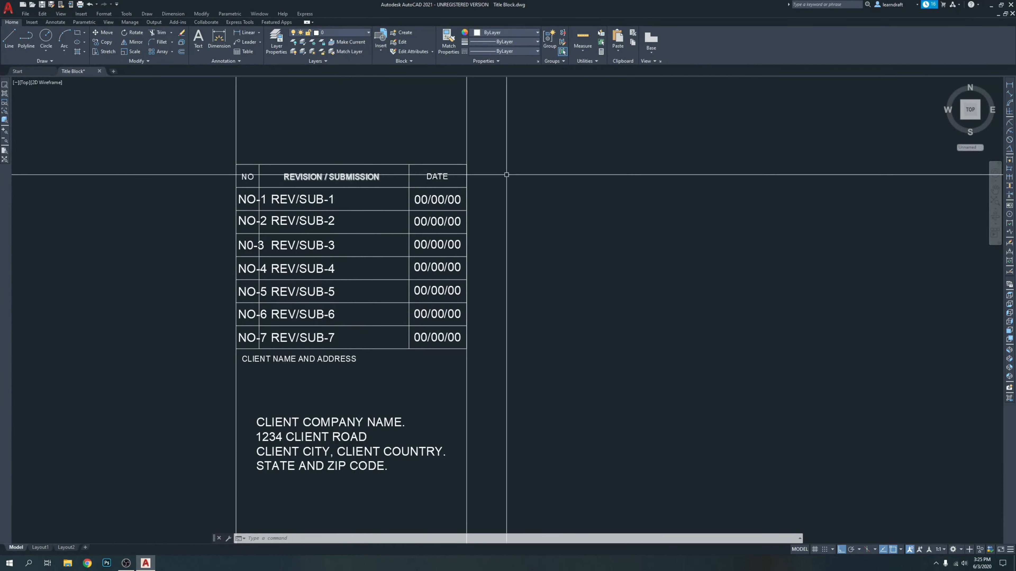
{"action": "scroll", "coordinate": [288, 185], "scroll_direction": "down", "scroll_amount": 2}
{"action": "left_click", "coordinate": [441, 165]}
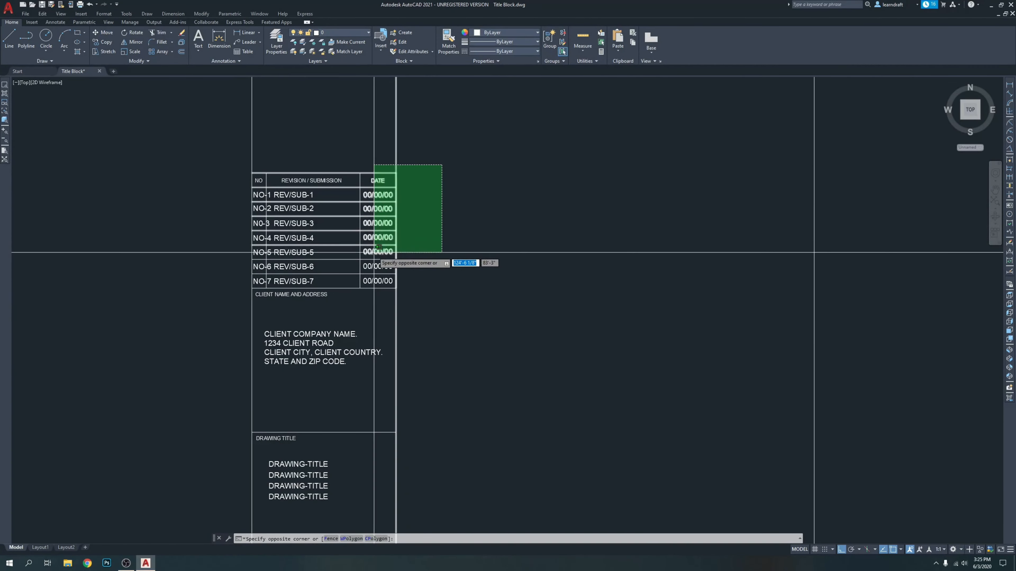
{"action": "left_click", "coordinate": [479, 319]}
{"action": "scroll", "coordinate": [570, 298], "scroll_direction": "down", "scroll_amount": 6}
{"action": "middle_click_drag", "start_coordinate": [820, 323], "coordinate": [384, 284]}
{"action": "scroll", "coordinate": [544, 243], "scroll_direction": "up", "scroll_amount": 6}
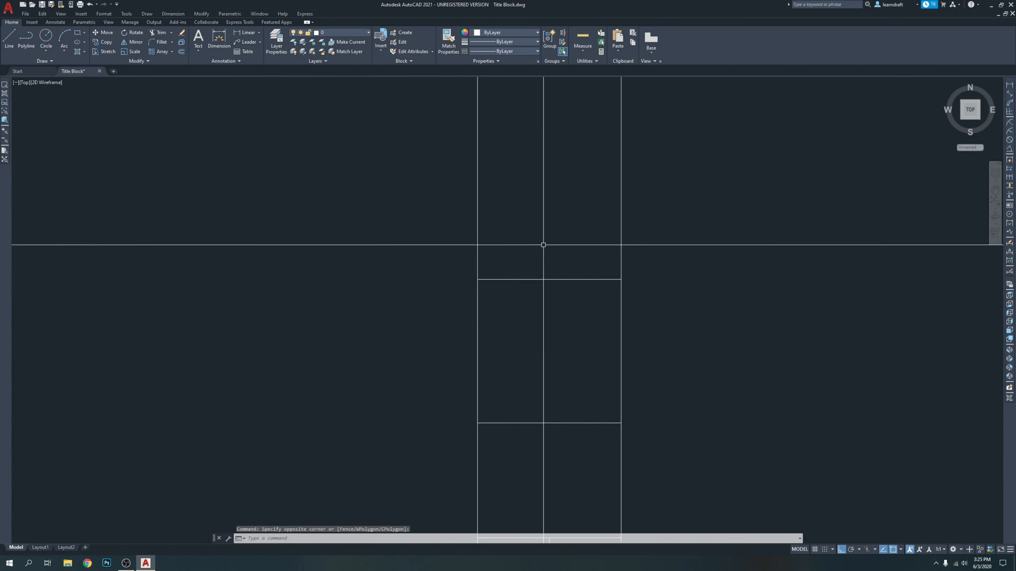
Step: Offset the client section's upper line upward repeatedly at 0.5 spacing to form the eight revision table rows in the new title strip
{"action": "type", "text": "o"}
{"action": "key", "text": "Return"}
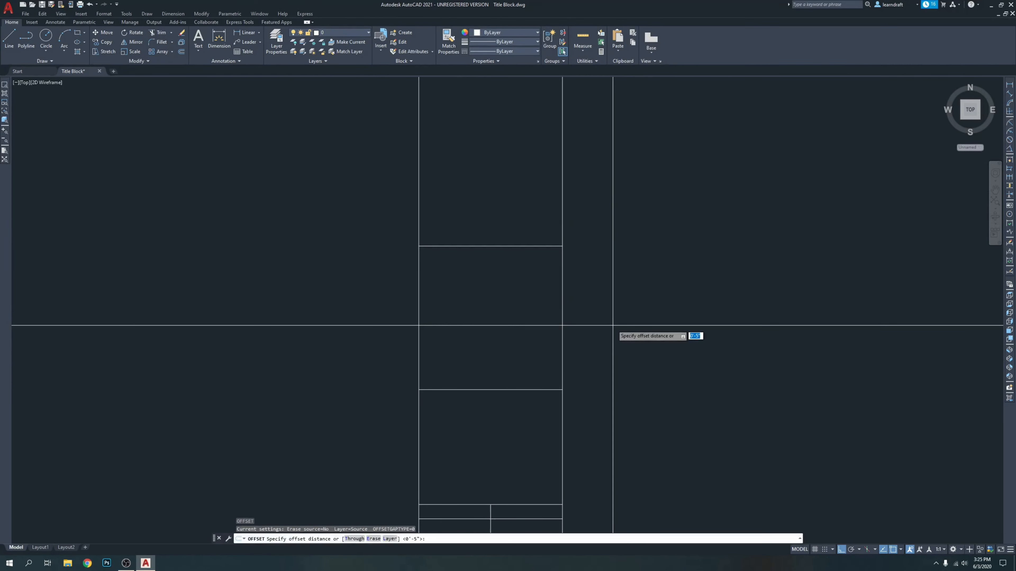
{"action": "type", "text": ".5"}
{"action": "key", "text": "Return"}
{"action": "left_click", "coordinate": [514, 246]}
{"action": "left_click", "coordinate": [518, 207]}
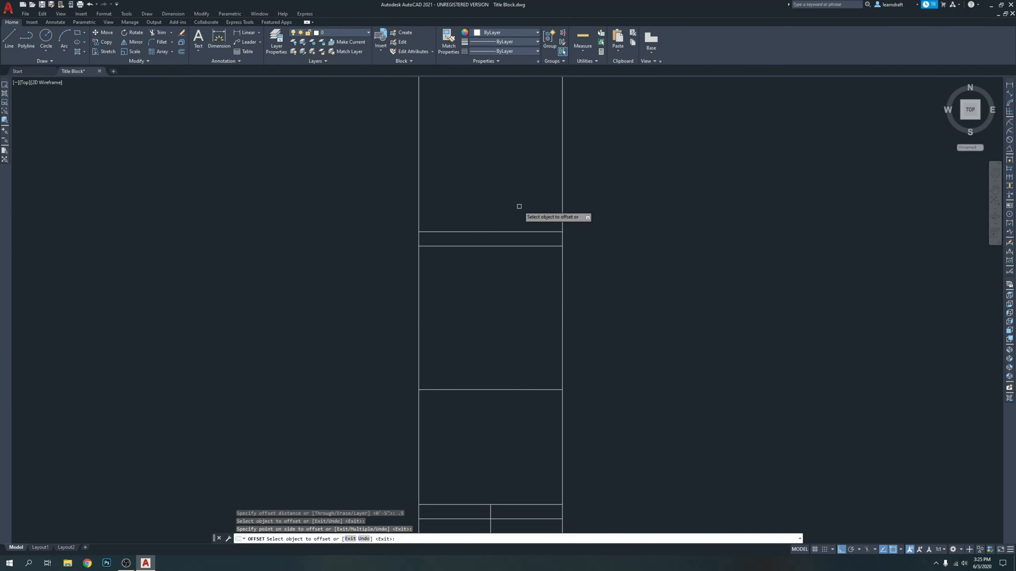
{"action": "left_click", "coordinate": [509, 231]}
{"action": "left_click", "coordinate": [517, 199]}
{"action": "left_click", "coordinate": [521, 217]}
{"action": "left_click", "coordinate": [526, 182]}
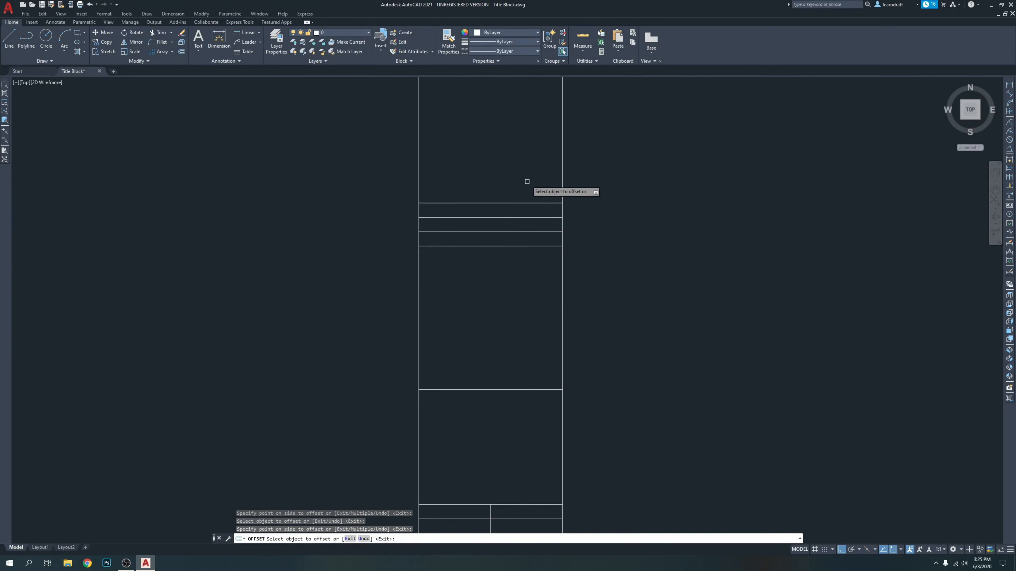
{"action": "middle_click_drag", "start_coordinate": [526, 188], "coordinate": [511, 315]}
{"action": "left_click", "coordinate": [499, 329]}
{"action": "left_click", "coordinate": [503, 298]}
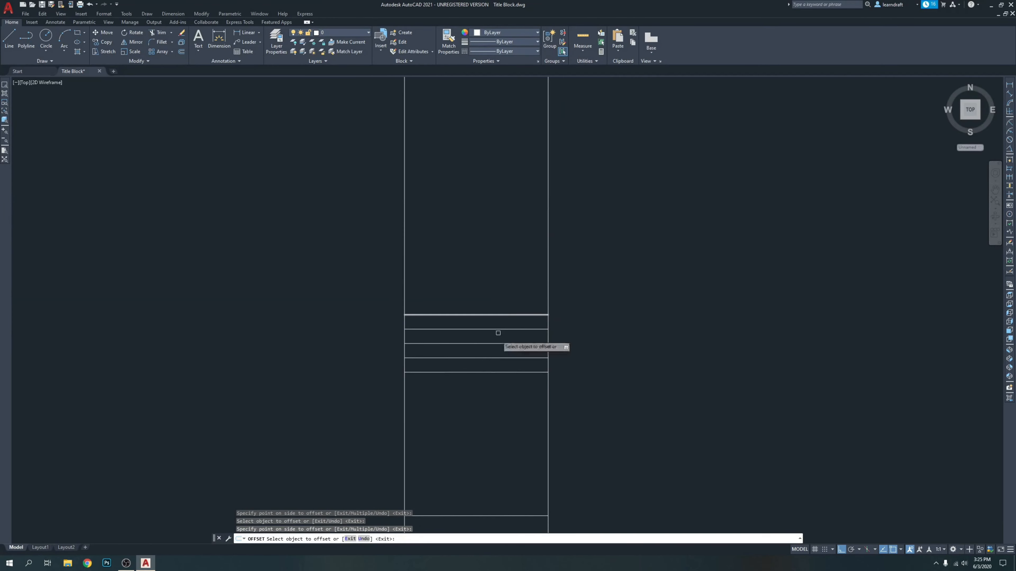
{"action": "left_click", "coordinate": [474, 315]}
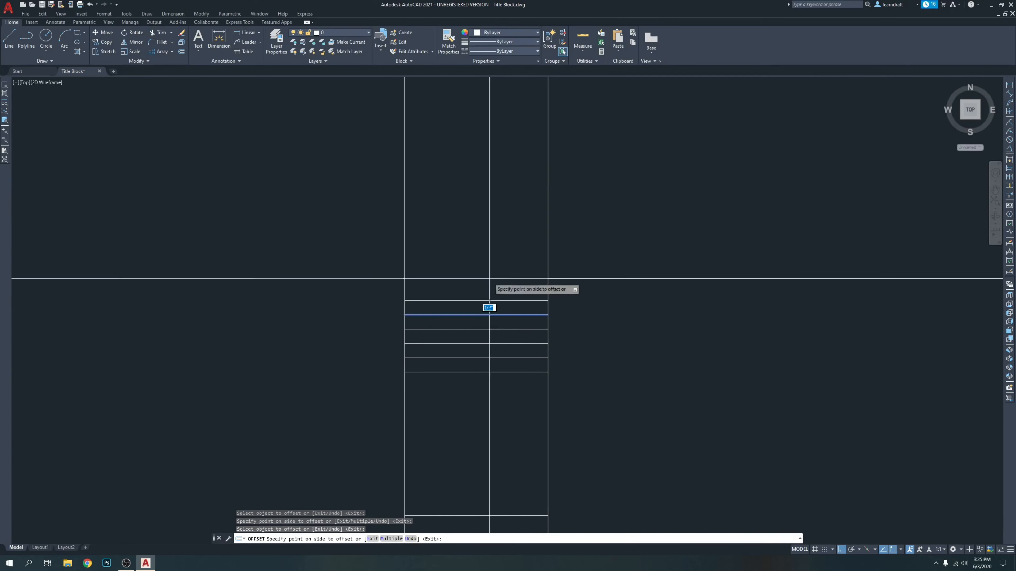
{"action": "left_click", "coordinate": [487, 278]}
{"action": "left_click", "coordinate": [482, 300]}
{"action": "left_click", "coordinate": [496, 277]}
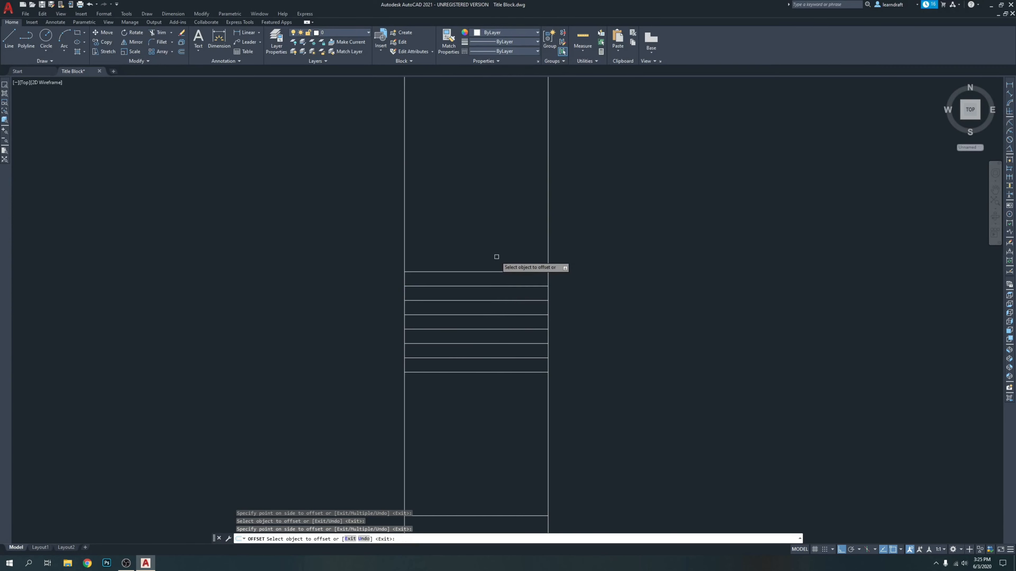
{"action": "left_click", "coordinate": [492, 271]}
{"action": "left_click", "coordinate": [599, 230]}
{"action": "key", "text": "Return"}
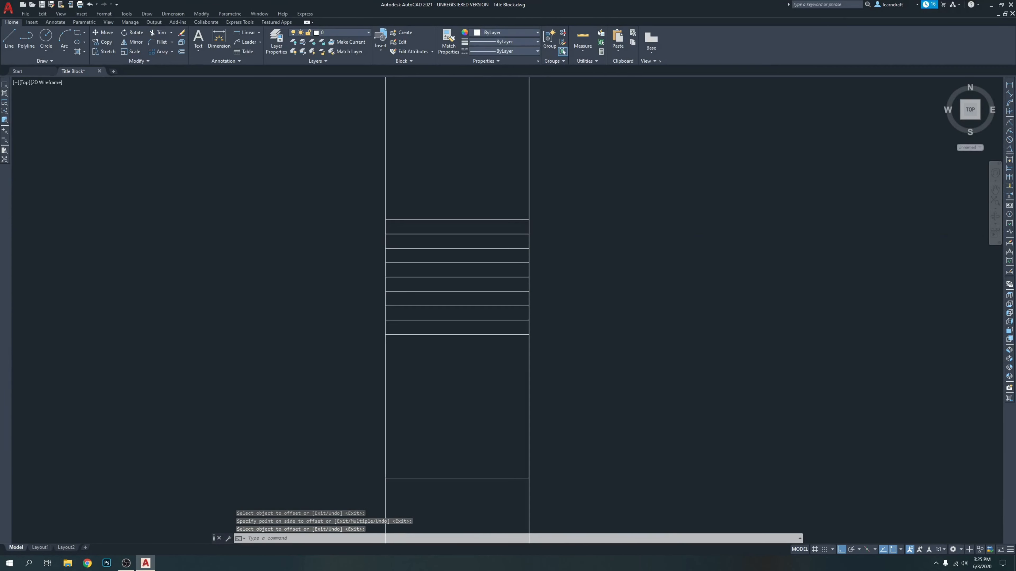
Step: Examine the column layout of the finished title block's REVISION / SUBMISSION table
{"action": "scroll", "coordinate": [436, 240], "scroll_direction": "down", "scroll_amount": 6}
{"action": "middle_click_drag", "start_coordinate": [439, 234], "coordinate": [533, 256]}
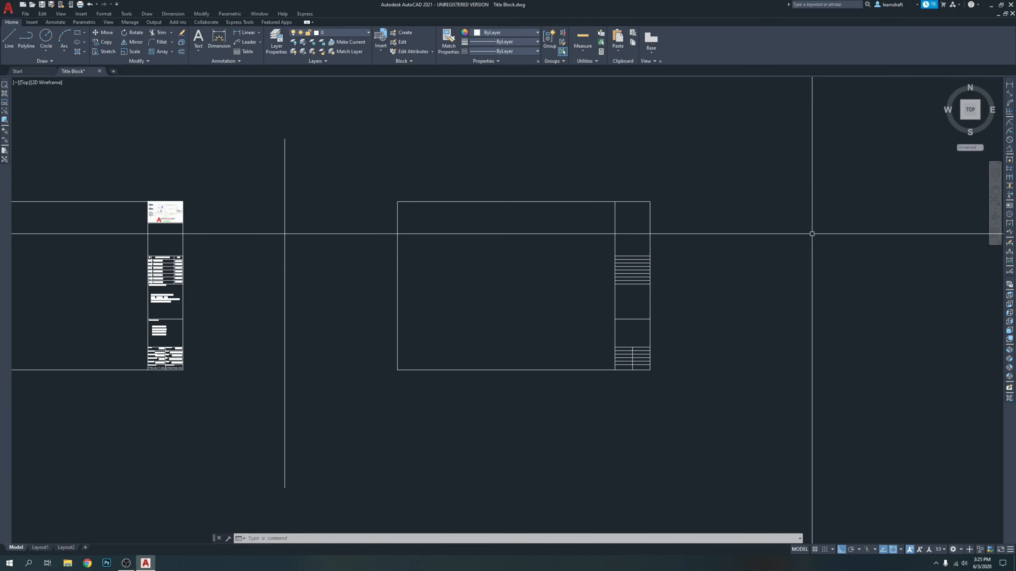
{"action": "middle_click_drag", "start_coordinate": [801, 224], "coordinate": [764, 226]}
{"action": "scroll", "coordinate": [129, 265], "scroll_direction": "up", "scroll_amount": 10}
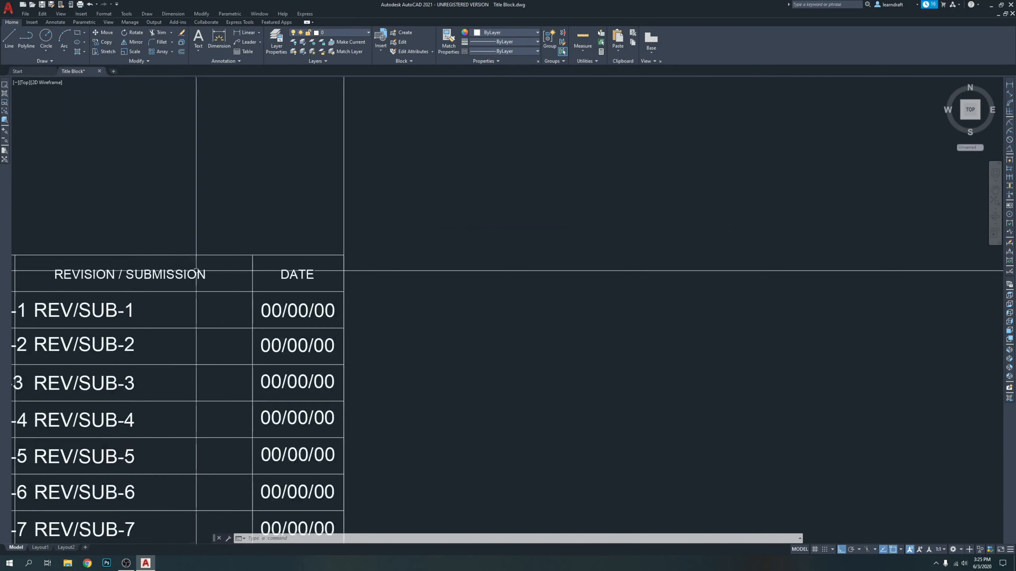
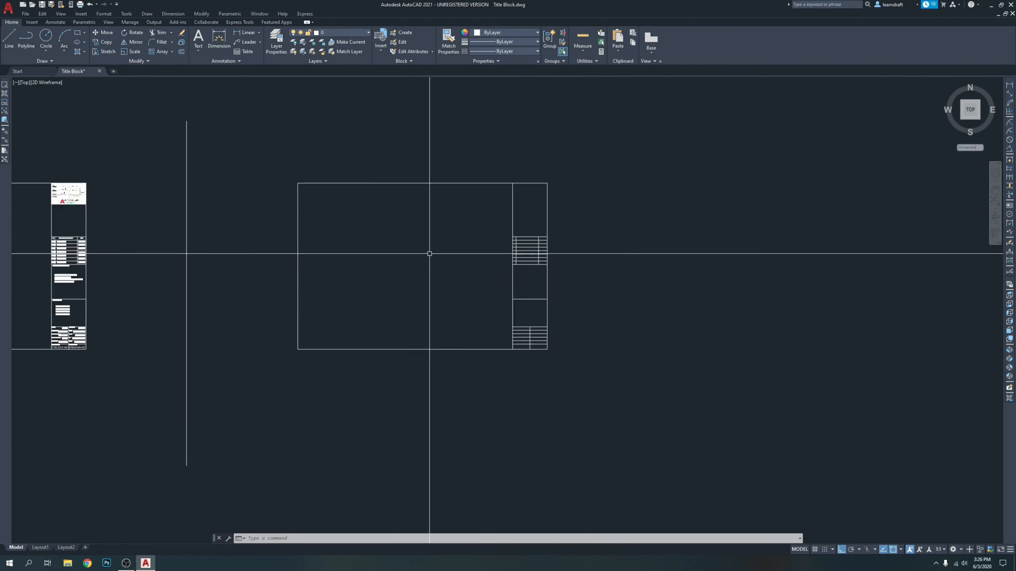
Step: Start a raster image reference for the new title strip and browse to the New Volume (D:) drive
{"action": "scroll", "coordinate": [554, 185], "scroll_direction": "up", "scroll_amount": 4}
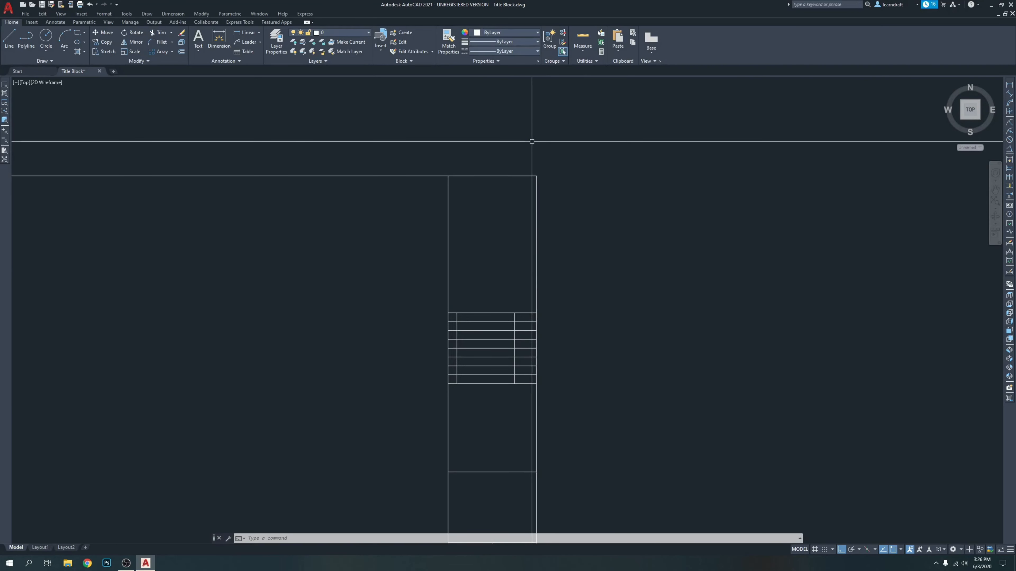
{"action": "middle_click_drag", "start_coordinate": [321, 117], "coordinate": [363, 120]}
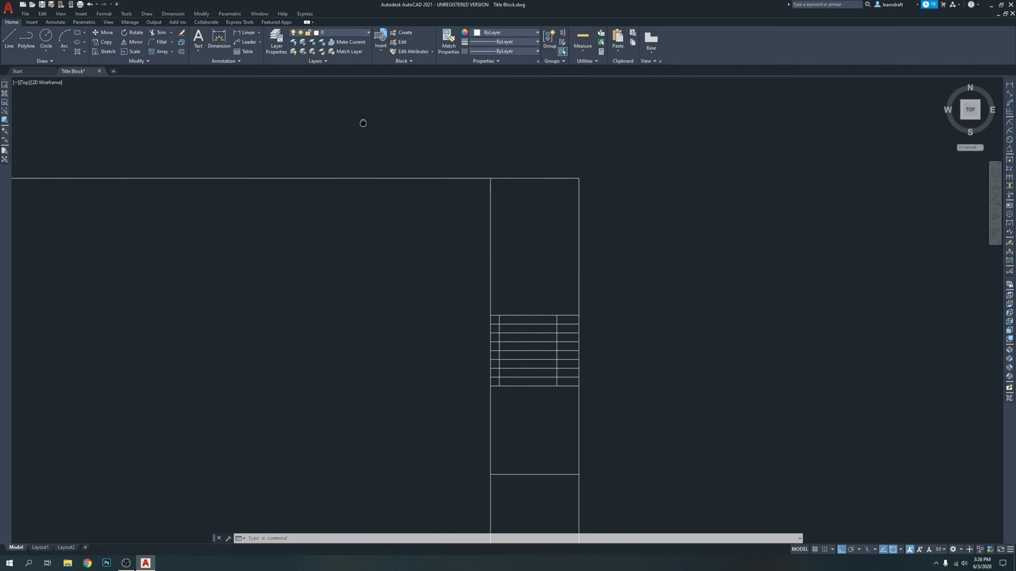
{"action": "left_click", "coordinate": [84, 15]}
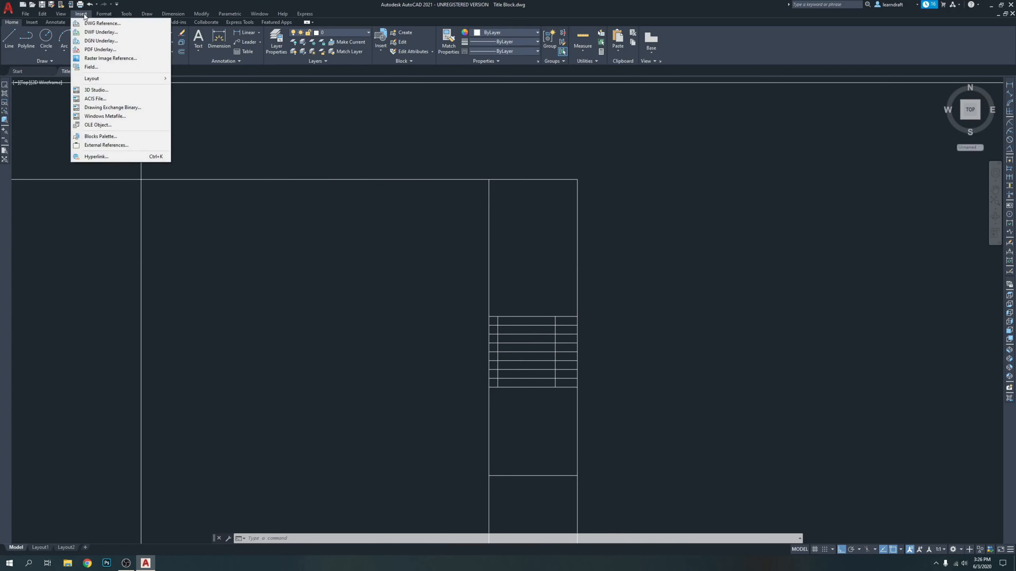
{"action": "left_click", "coordinate": [105, 58]}
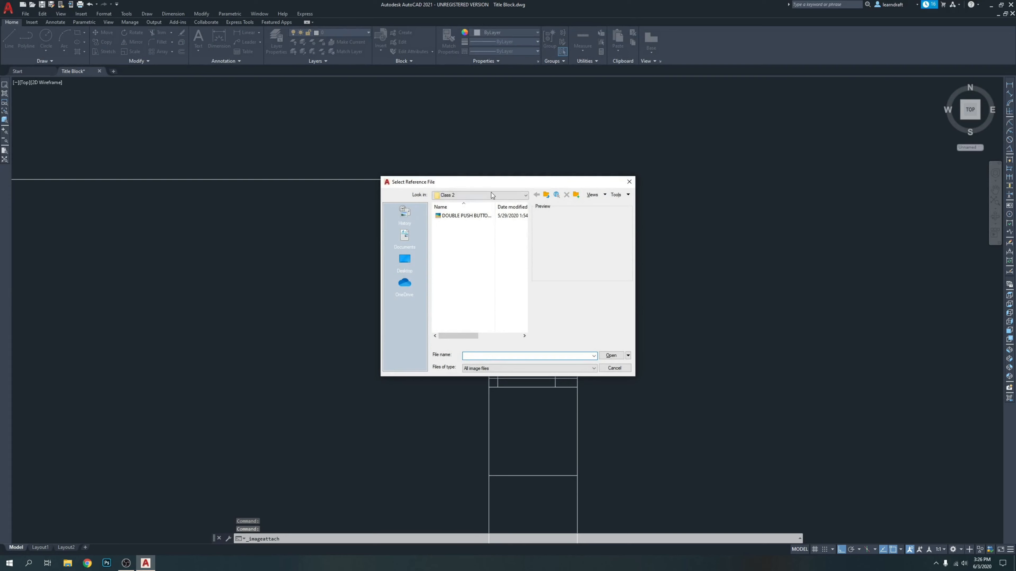
{"action": "left_click", "coordinate": [491, 195]}
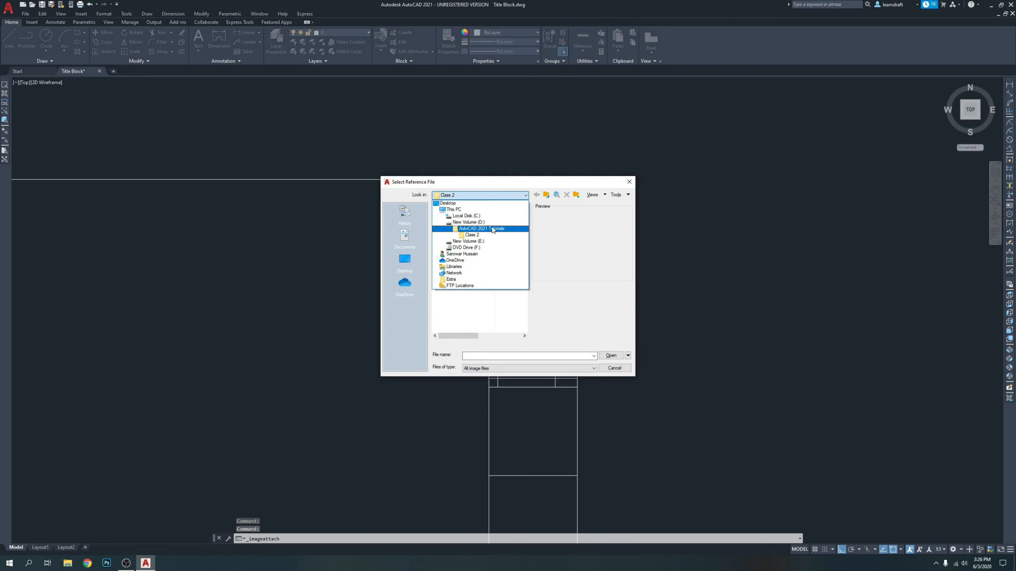
{"action": "left_click", "coordinate": [486, 222]}
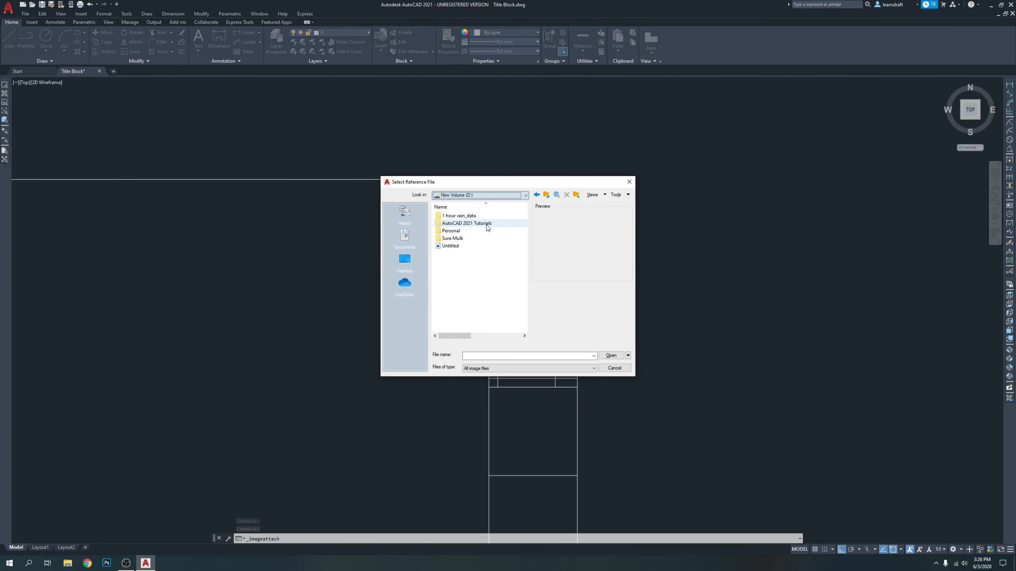
{"action": "left_click", "coordinate": [456, 246]}
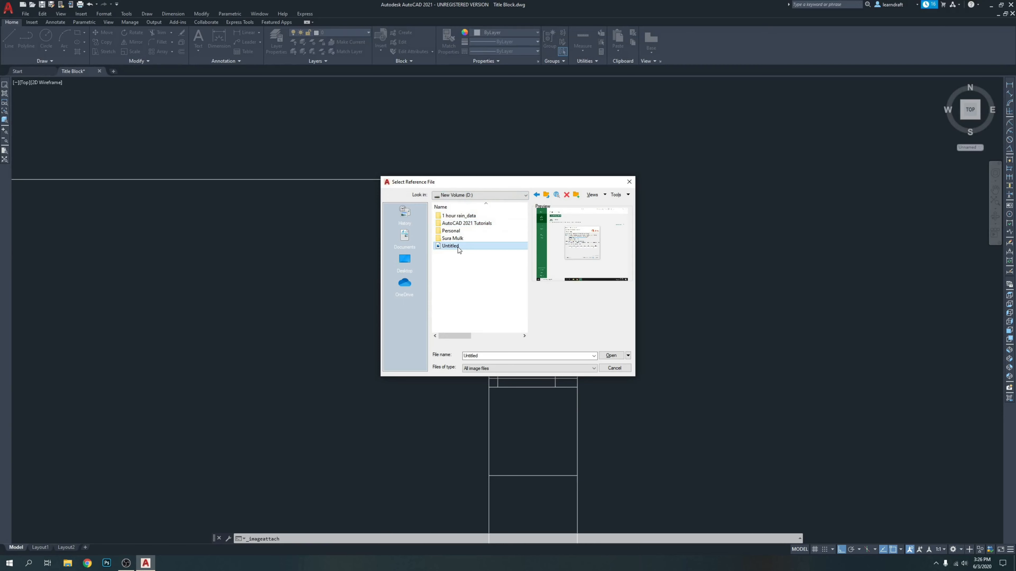
{"action": "double_click", "coordinate": [459, 232]}
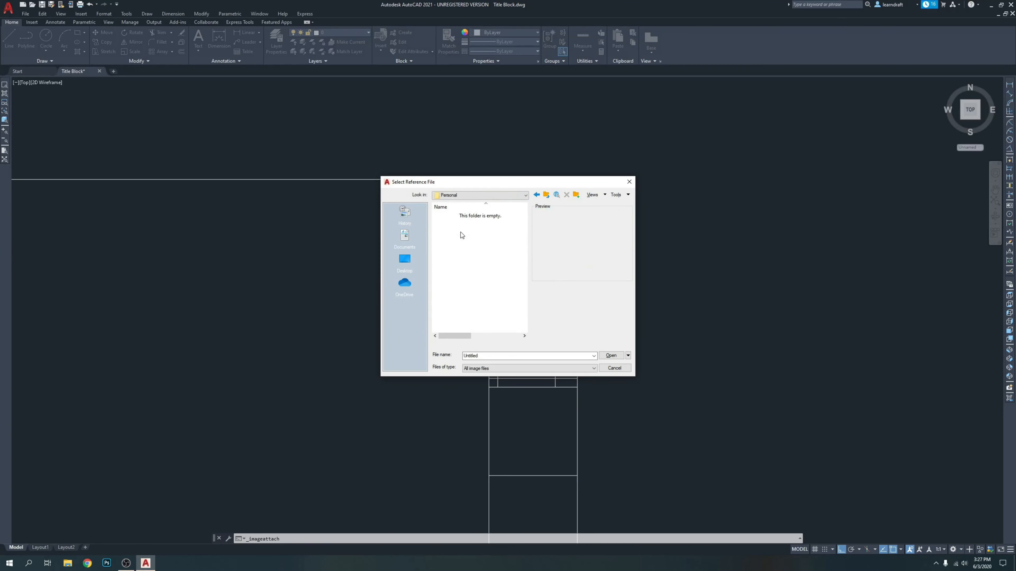
{"action": "left_click", "coordinate": [547, 195]}
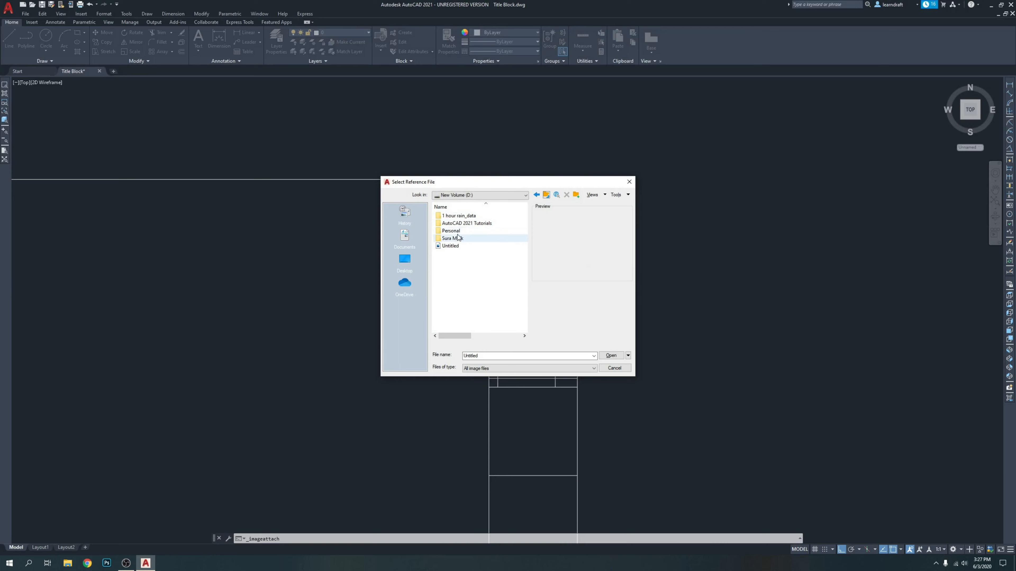
Step: Choose the ISFIA bannar image from the AutoCAD 2021 Tutorials folder and accept its attachment settings
{"action": "double_click", "coordinate": [473, 223]}
{"action": "left_click", "coordinate": [458, 276]}
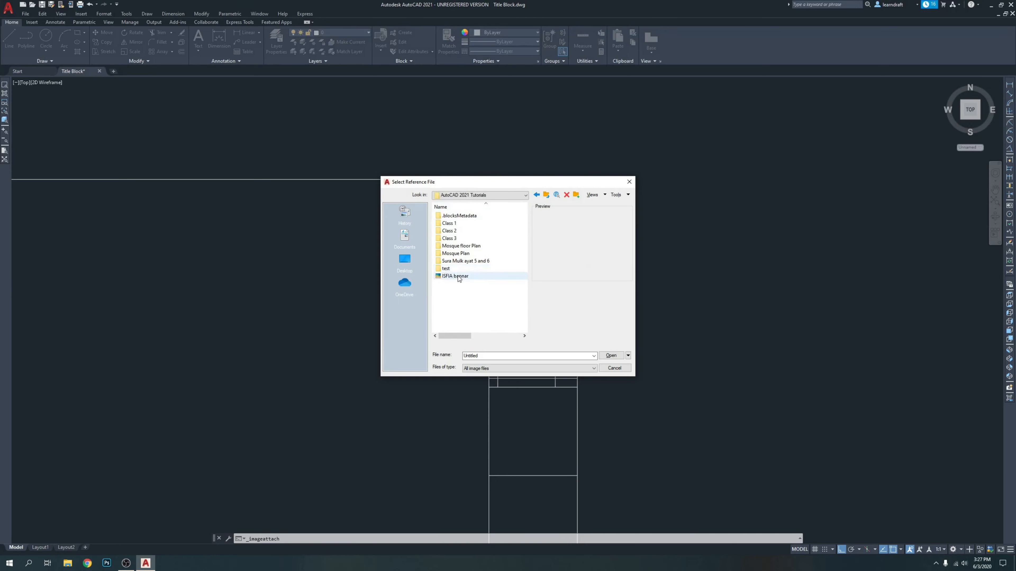
{"action": "left_click", "coordinate": [610, 355]}
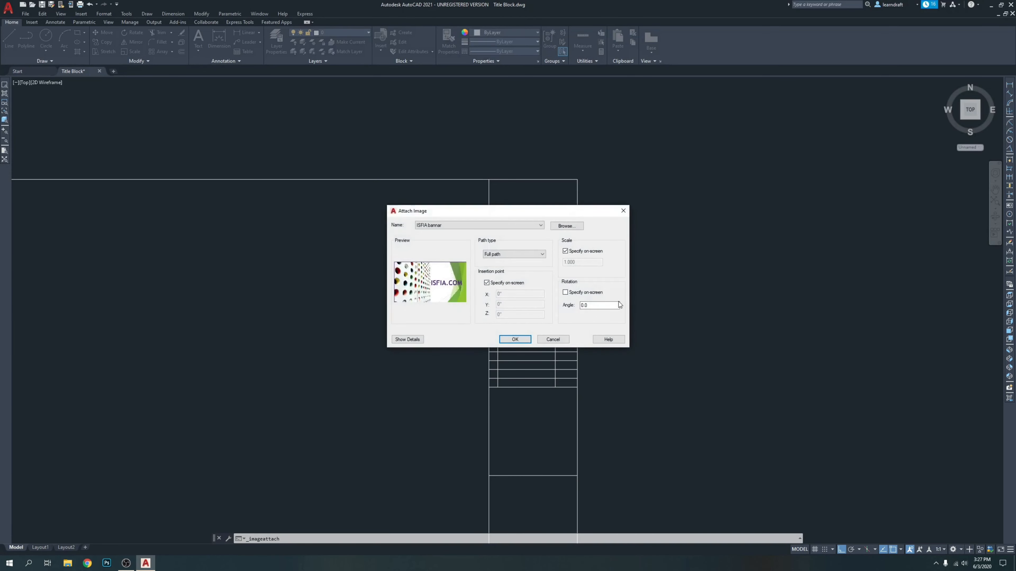
{"action": "left_click", "coordinate": [514, 339]}
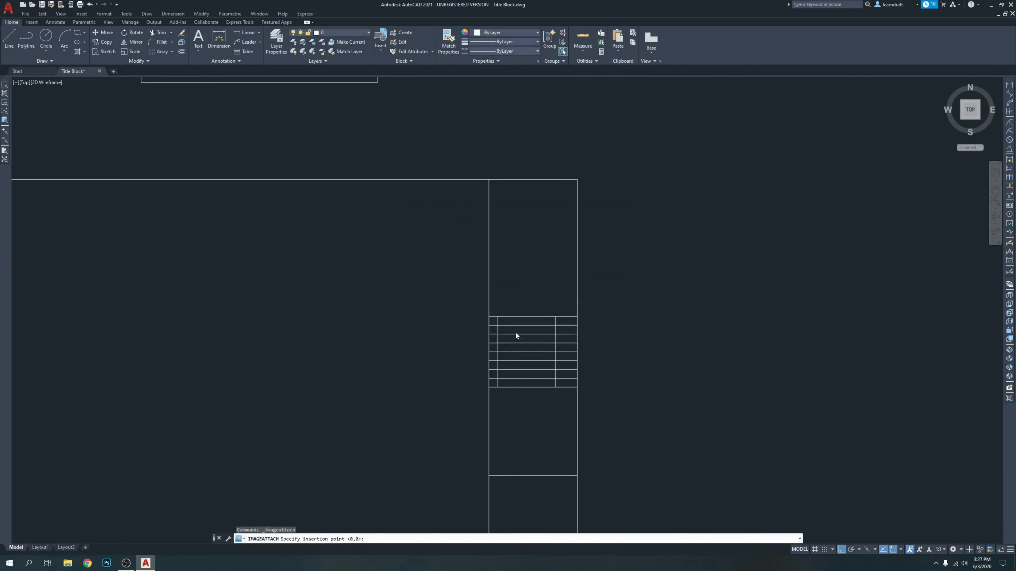
Step: Insert the image at the new title strip's upper-left corner, scaled to nearly the strip's width
{"action": "left_click", "coordinate": [489, 180]}
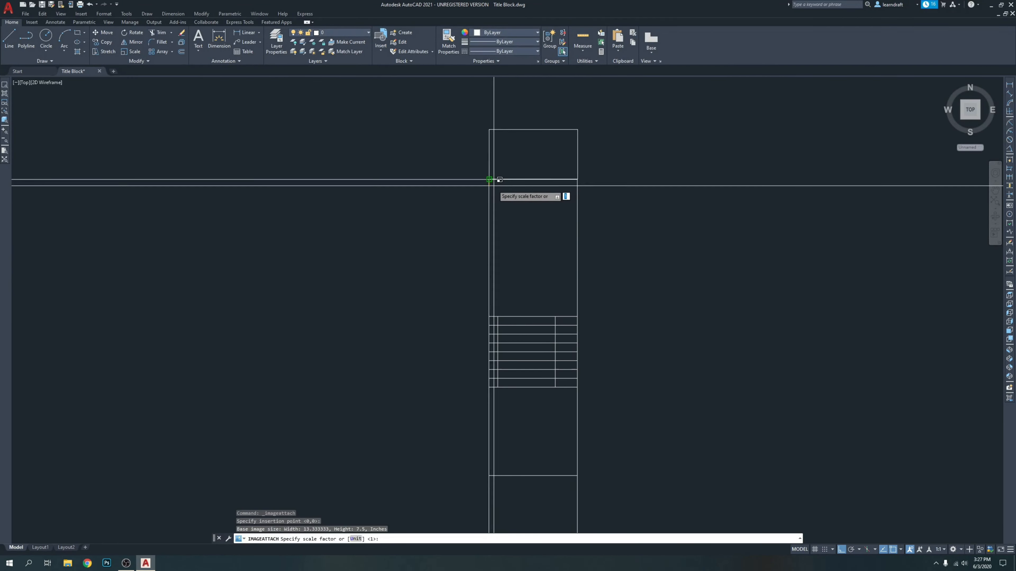
{"action": "scroll", "coordinate": [493, 182], "scroll_direction": "up", "scroll_amount": 3}
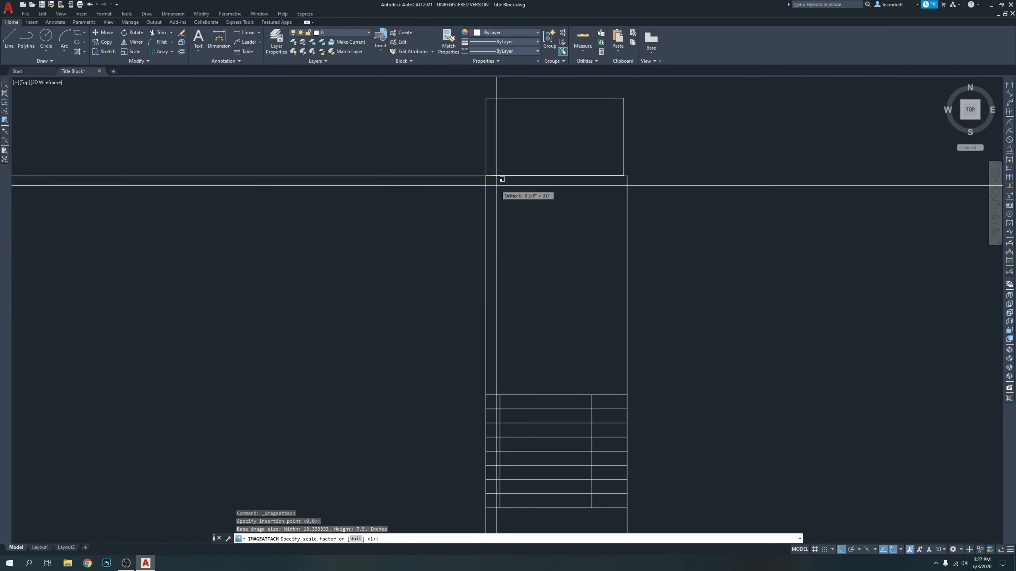
{"action": "left_click", "coordinate": [495, 186]}
Step: Move the ISFIA image down by its upper-left corner onto the title strip's upper-left corner
{"action": "middle_click_drag", "start_coordinate": [651, 166], "coordinate": [601, 223]}
{"action": "left_click", "coordinate": [557, 193]}
{"action": "left_click", "coordinate": [528, 138]}
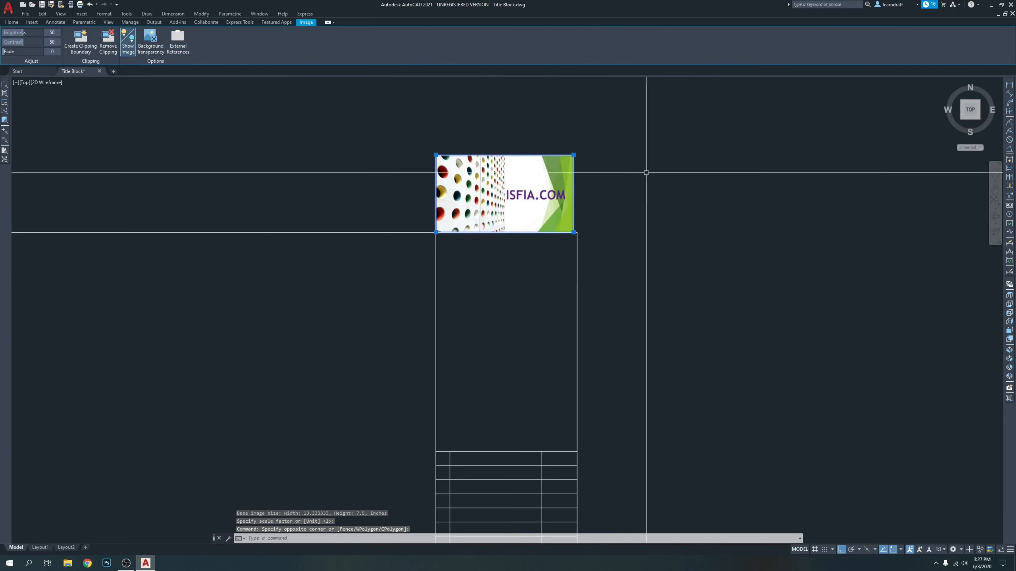
{"action": "type", "text": "m"}
{"action": "key", "text": "Return"}
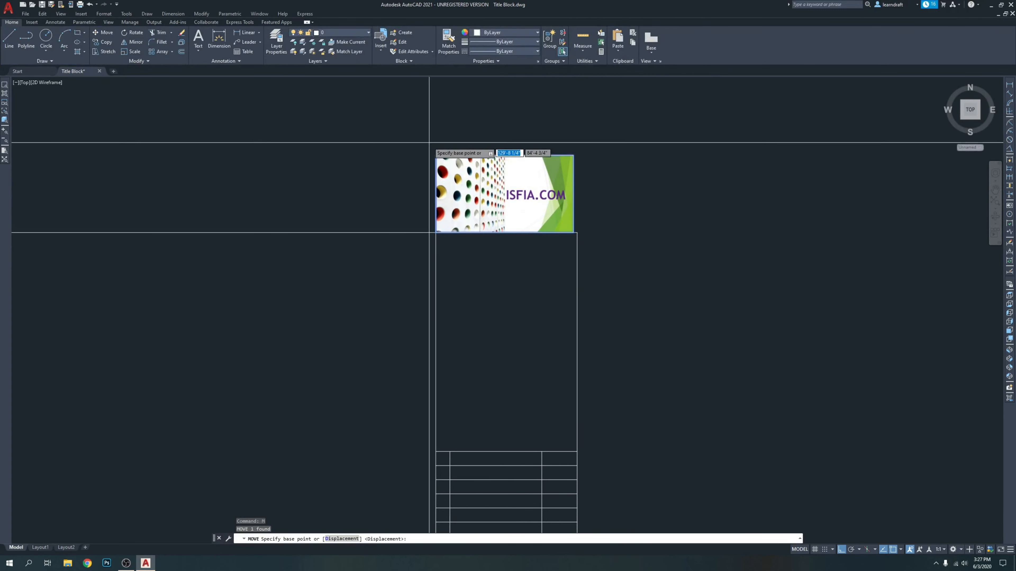
{"action": "left_click", "coordinate": [436, 155]}
{"action": "left_click", "coordinate": [436, 232]}
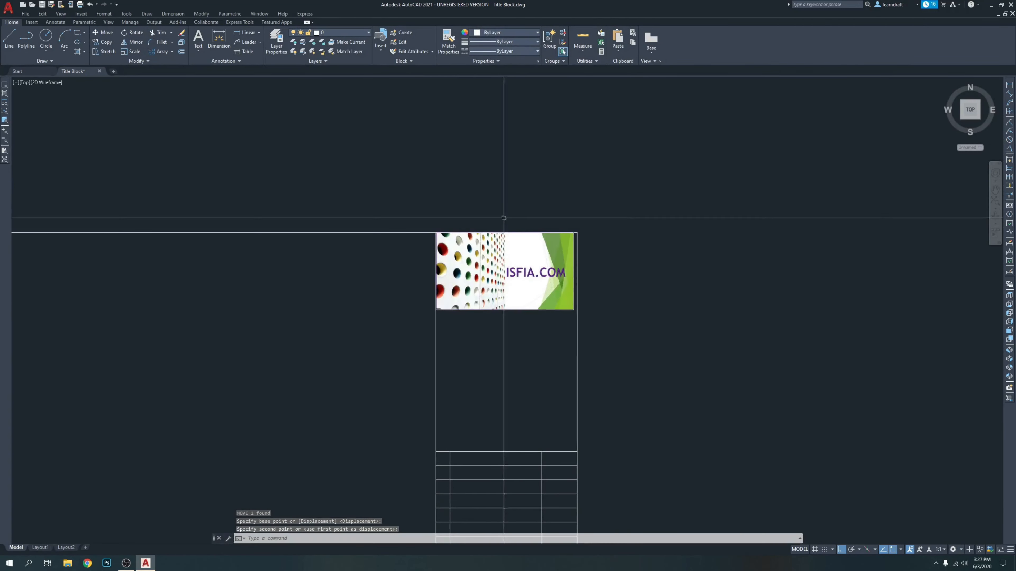
Step: Stretch the image's upper-right corner out to the title strip's upper-right corner so it fills the strip's width
{"action": "scroll", "coordinate": [584, 228], "scroll_direction": "up", "scroll_amount": 6}
{"action": "left_click", "coordinate": [539, 237]}
{"action": "scroll", "coordinate": [566, 206], "scroll_direction": "up", "scroll_amount": 3}
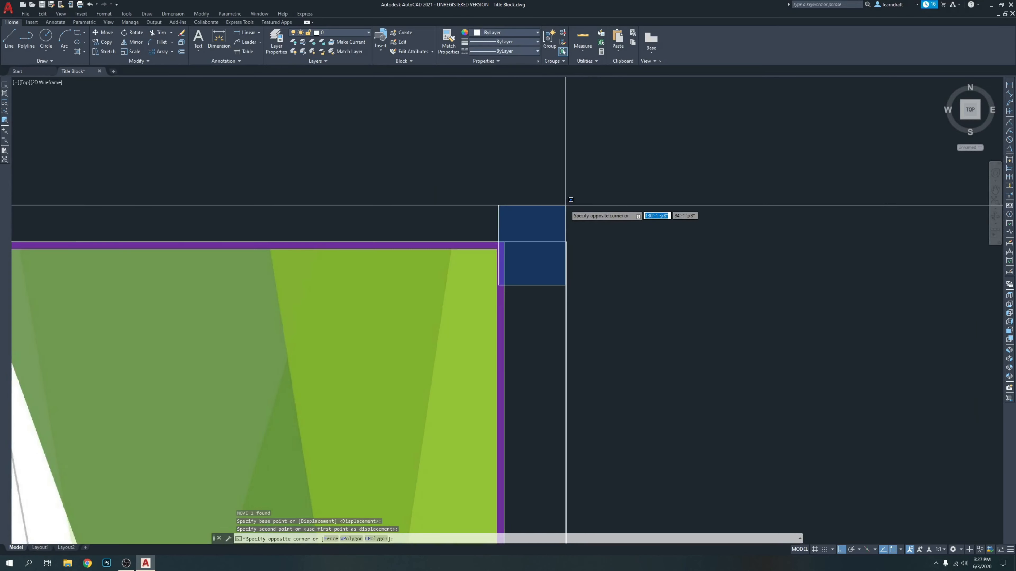
{"action": "left_click", "coordinate": [558, 205]}
{"action": "left_click", "coordinate": [523, 280]}
{"action": "left_click", "coordinate": [463, 310]}
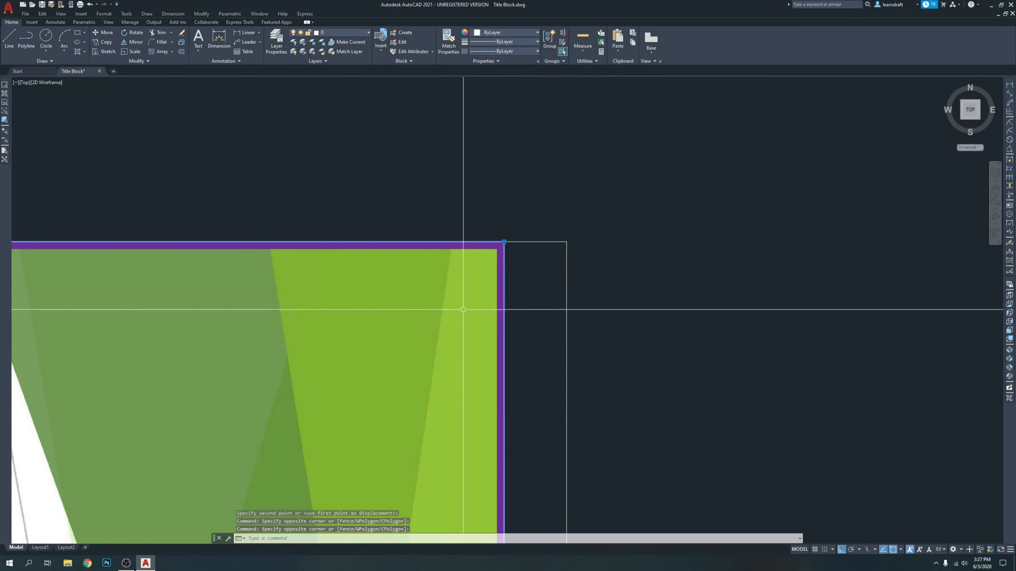
{"action": "left_click", "coordinate": [504, 242]}
{"action": "left_click", "coordinate": [567, 240]}
{"action": "scroll", "coordinate": [685, 188], "scroll_direction": "down", "scroll_amount": 5}
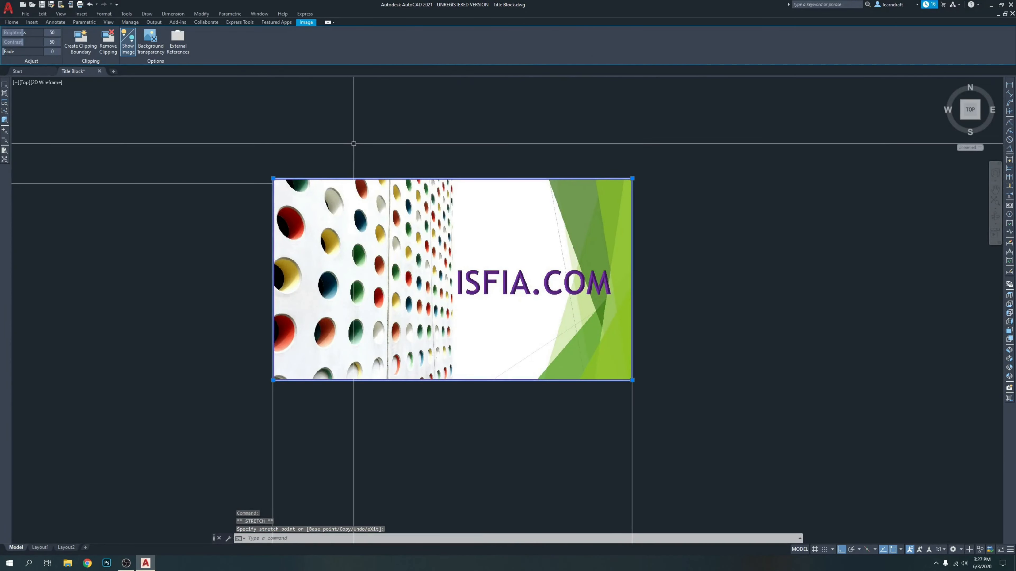
Step: Move the enlarged image so its upper-left corner again meets the title strip's upper-left corner, and check the opposite upper corner
{"action": "type", "text": "m"}
{"action": "key", "text": "Return"}
{"action": "scroll", "coordinate": [242, 188], "scroll_direction": "up", "scroll_amount": 5}
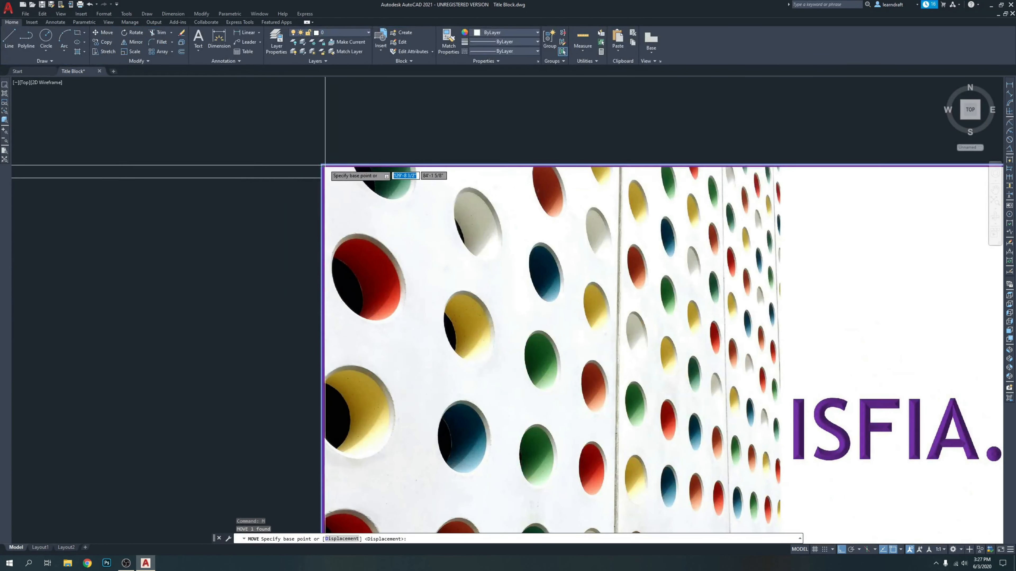
{"action": "left_click", "coordinate": [322, 164]}
{"action": "left_click", "coordinate": [321, 178]}
{"action": "scroll", "coordinate": [385, 164], "scroll_direction": "down", "scroll_amount": 5}
{"action": "scroll", "coordinate": [657, 156], "scroll_direction": "up", "scroll_amount": 8}
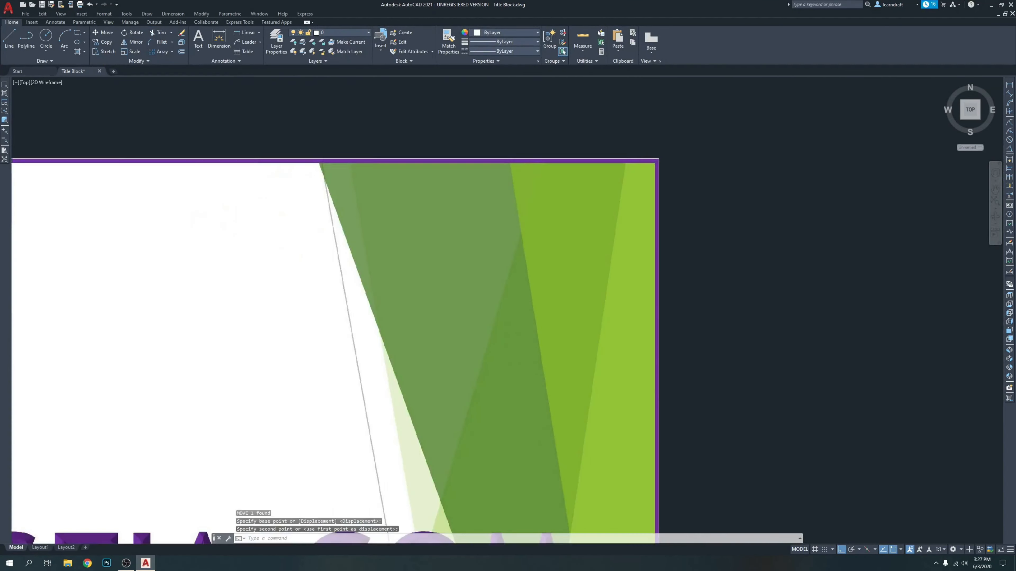
Step: Check how the ISFIA image fits the title strip, especially along its lower edge
{"action": "scroll", "coordinate": [656, 152], "scroll_direction": "down", "scroll_amount": 3}
{"action": "scroll", "coordinate": [619, 203], "scroll_direction": "down", "scroll_amount": 5}
{"action": "left_click", "coordinate": [635, 380]}
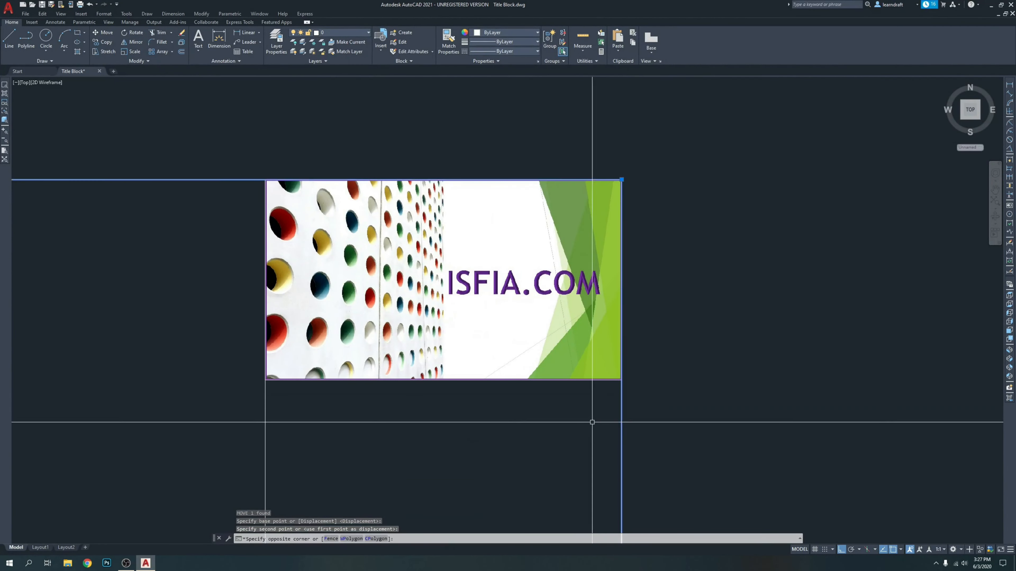
{"action": "left_click", "coordinate": [592, 422]}
{"action": "scroll", "coordinate": [632, 385], "scroll_direction": "up", "scroll_amount": 9}
{"action": "scroll", "coordinate": [590, 338], "scroll_direction": "down", "scroll_amount": 8}
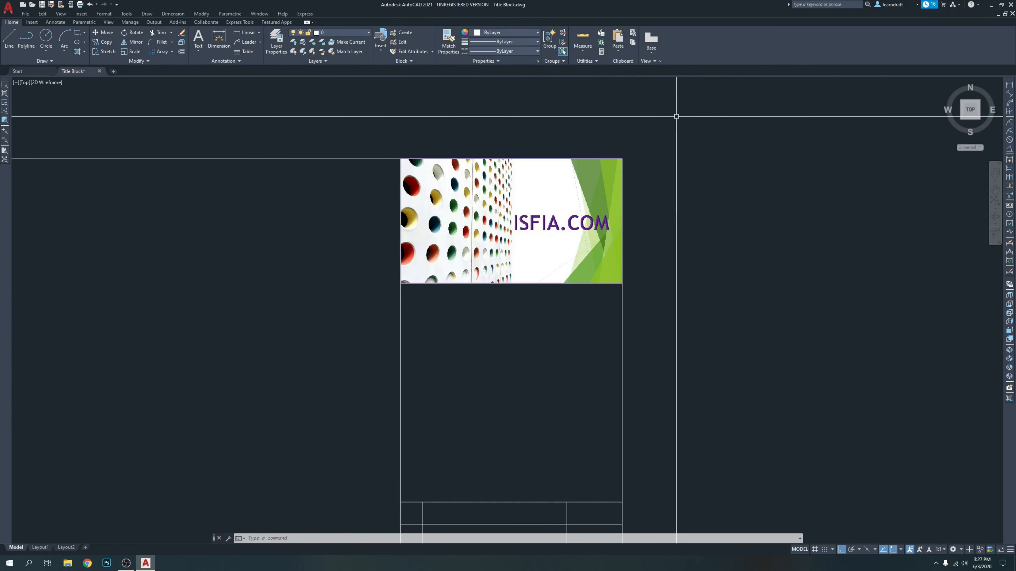
{"action": "middle_click_drag", "start_coordinate": [669, 130], "coordinate": [651, 108]}
{"action": "scroll", "coordinate": [401, 251], "scroll_direction": "up", "scroll_amount": 2}
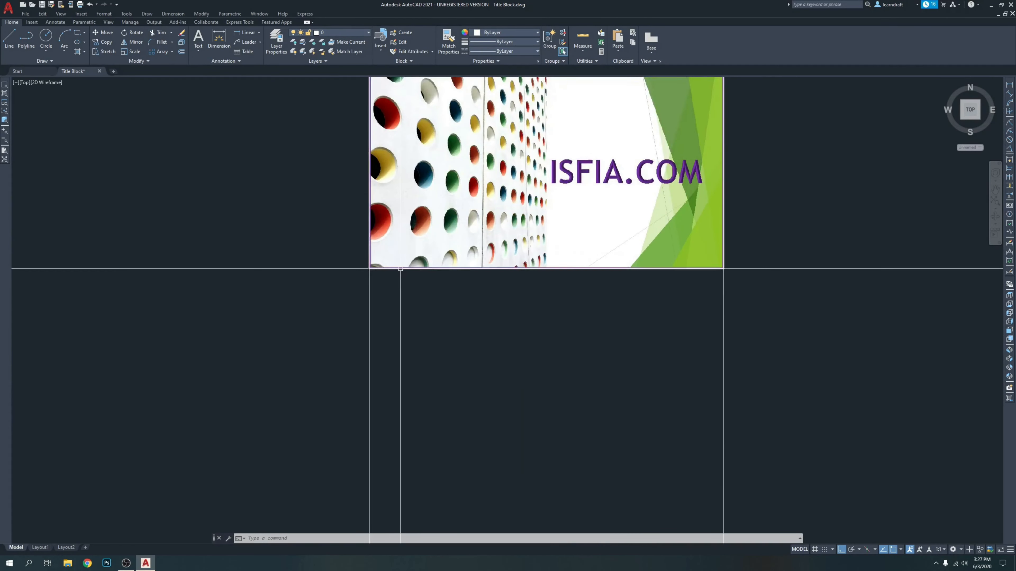
Step: Copy the new revision table's upper line up to the lower-left corner of the ISFIA image to close off the logo section
{"action": "scroll", "coordinate": [400, 269], "scroll_direction": "down", "scroll_amount": 4}
{"action": "left_click", "coordinate": [433, 405]}
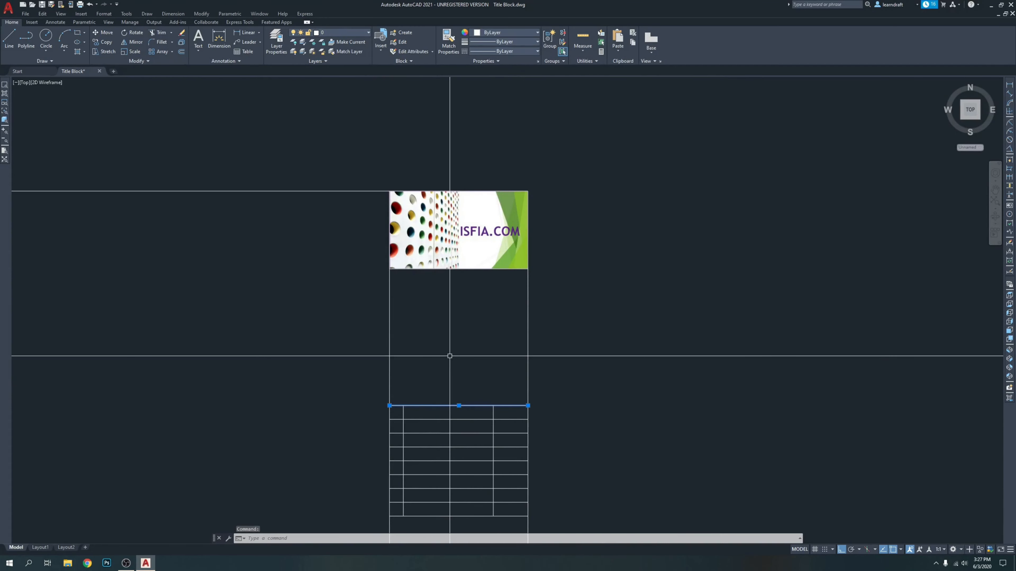
{"action": "type", "text": "co"}
{"action": "key", "text": "Return"}
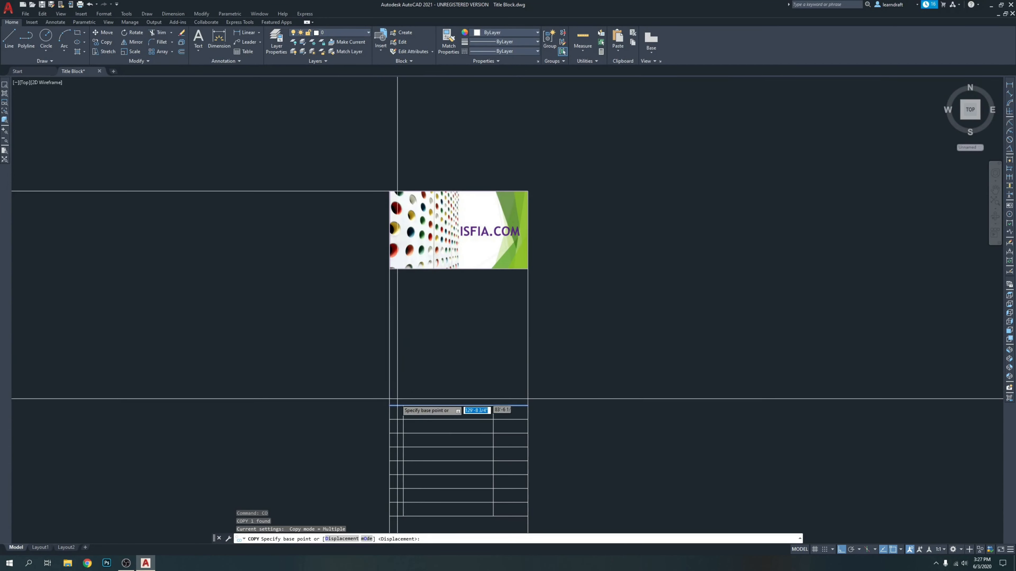
{"action": "left_click", "coordinate": [396, 405]}
{"action": "scroll", "coordinate": [402, 286], "scroll_direction": "up", "scroll_amount": 5}
{"action": "left_click", "coordinate": [348, 229]}
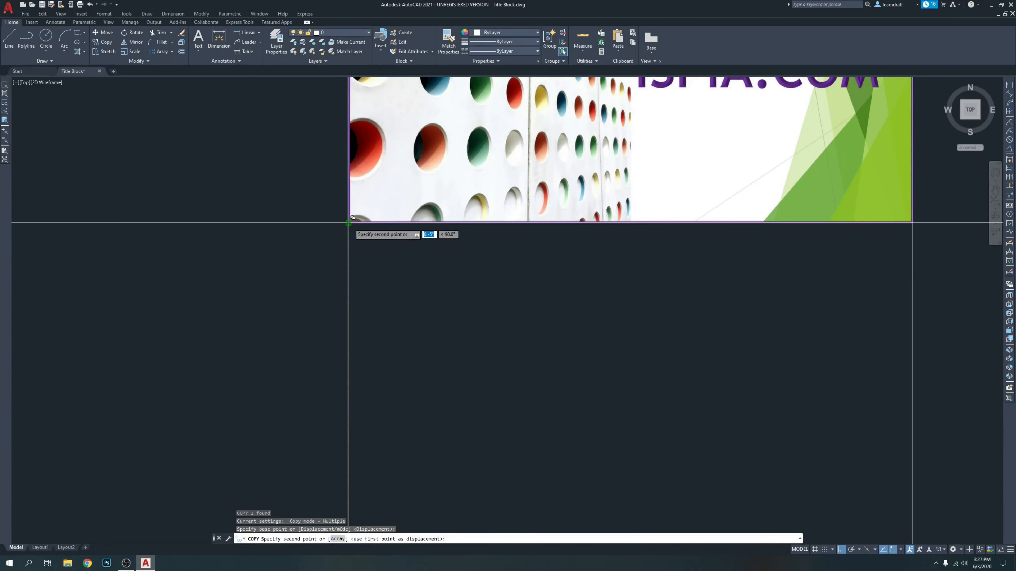
{"action": "key", "text": "Escape"}
Step: Move the ISFIA image out beside the title strip to check the lines beneath it, and undo the move
{"action": "scroll", "coordinate": [514, 288], "scroll_direction": "down", "scroll_amount": 6}
{"action": "left_click", "coordinate": [538, 223]}
{"action": "left_click", "coordinate": [503, 242]}
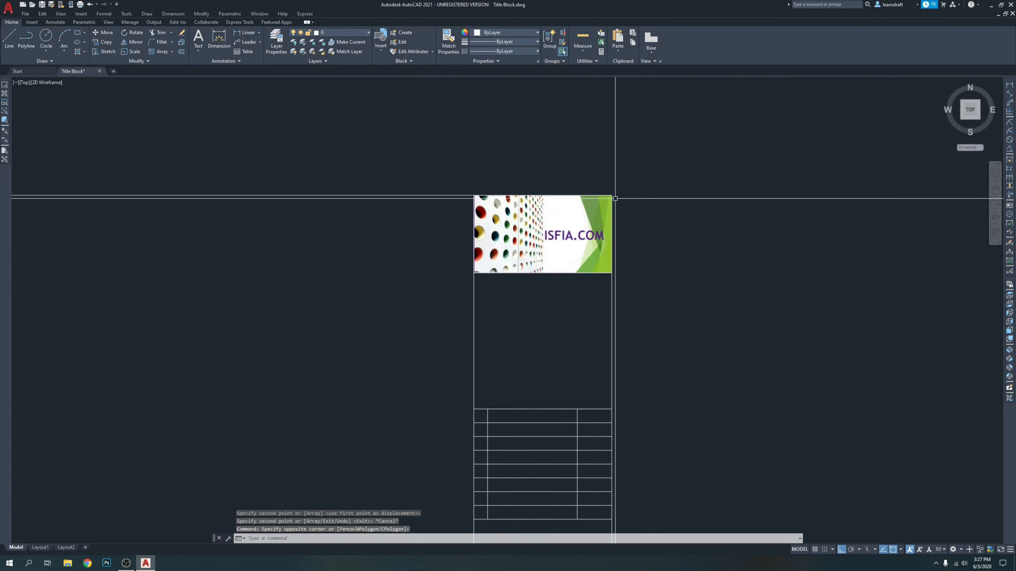
{"action": "left_click", "coordinate": [611, 205]}
{"action": "key", "text": "Return"}
{"action": "left_click", "coordinate": [641, 315]}
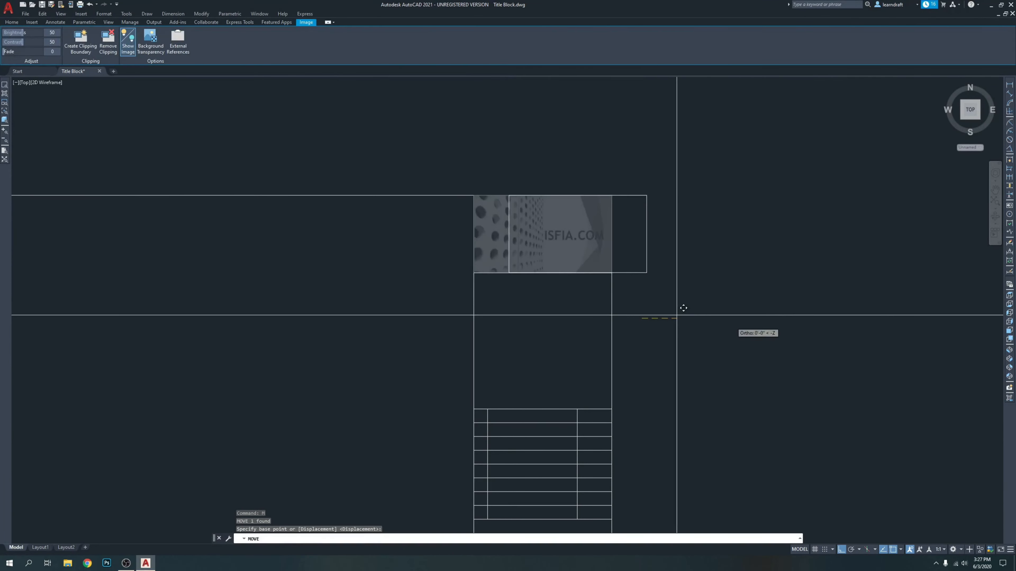
{"action": "left_click", "coordinate": [851, 326]}
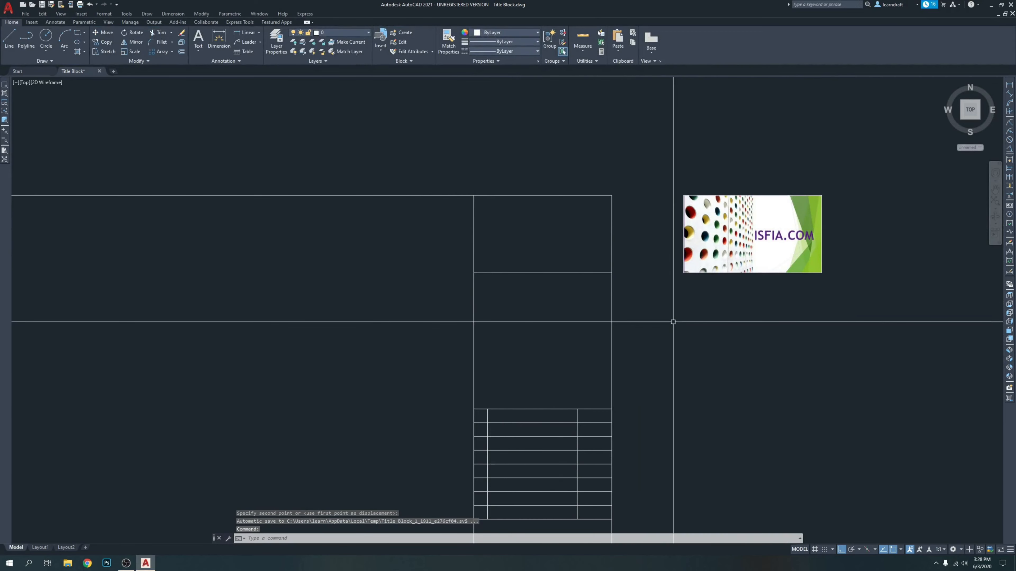
{"action": "key", "text": "ctrl+z"}
{"action": "scroll", "coordinate": [624, 188], "scroll_direction": "down", "scroll_amount": 1}
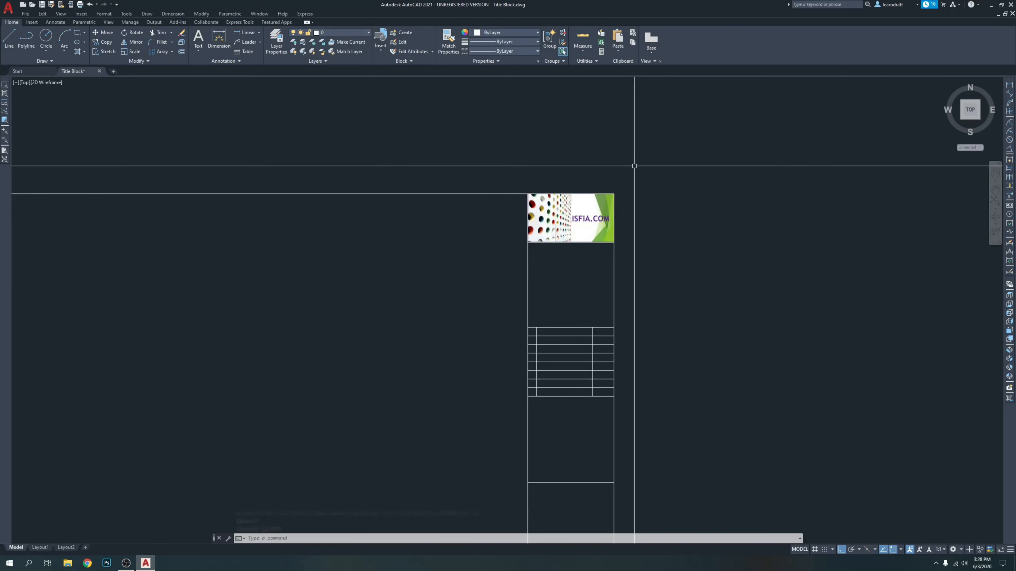
Step: Review the new title block's overall layout and the empty section between the logo and the revision table
{"action": "scroll", "coordinate": [620, 162], "scroll_direction": "down", "scroll_amount": 2}
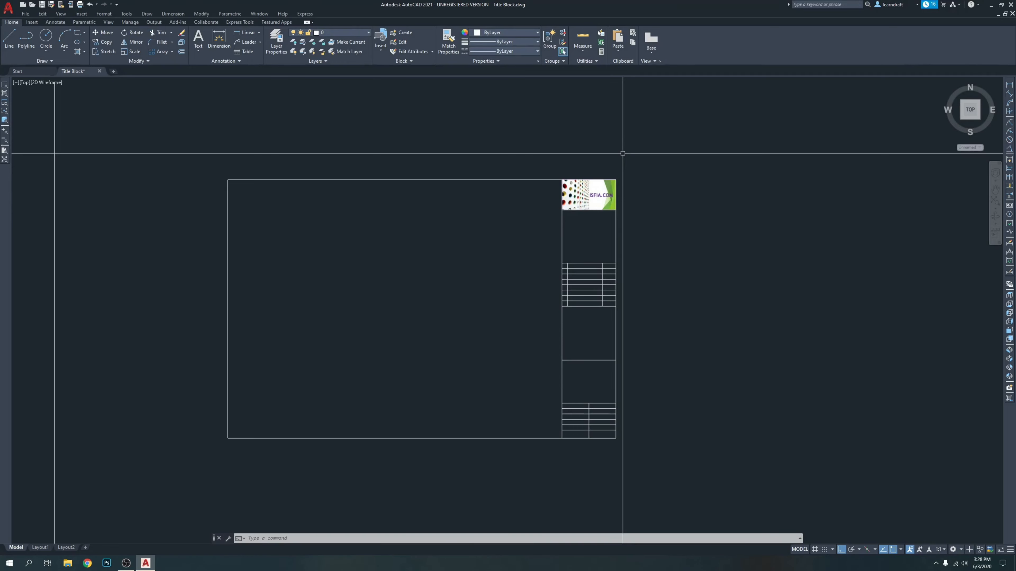
{"action": "scroll", "coordinate": [603, 190], "scroll_direction": "up", "scroll_amount": 3}
{"action": "scroll", "coordinate": [742, 218], "scroll_direction": "down", "scroll_amount": 2}
{"action": "middle_click_drag", "start_coordinate": [742, 220], "coordinate": [632, 140]}
{"action": "left_click", "coordinate": [524, 168]}
{"action": "left_click", "coordinate": [577, 227]}
{"action": "middle_click_drag", "start_coordinate": [551, 186], "coordinate": [524, 227]}
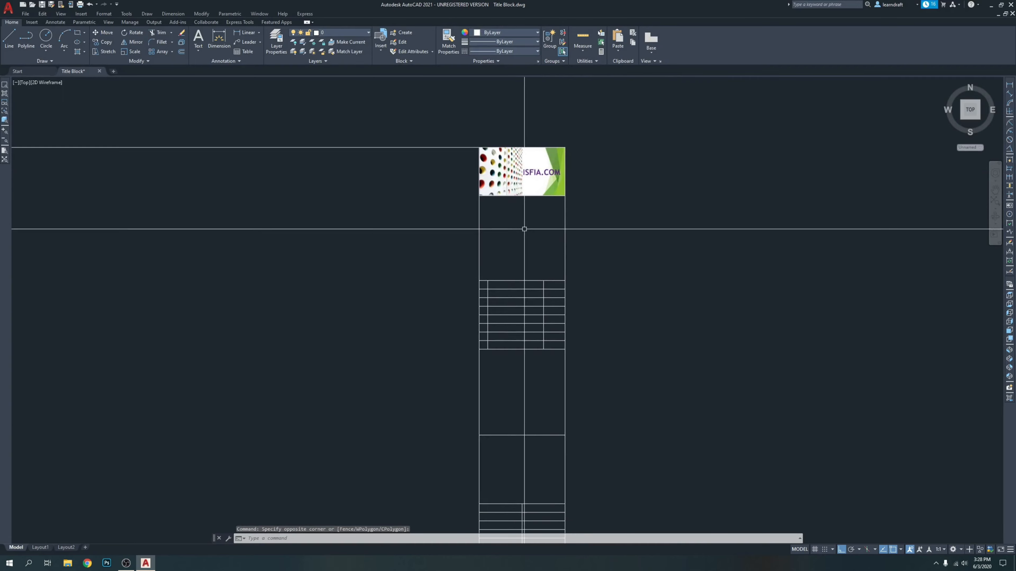
{"action": "scroll", "coordinate": [519, 218], "scroll_direction": "up", "scroll_amount": 2}
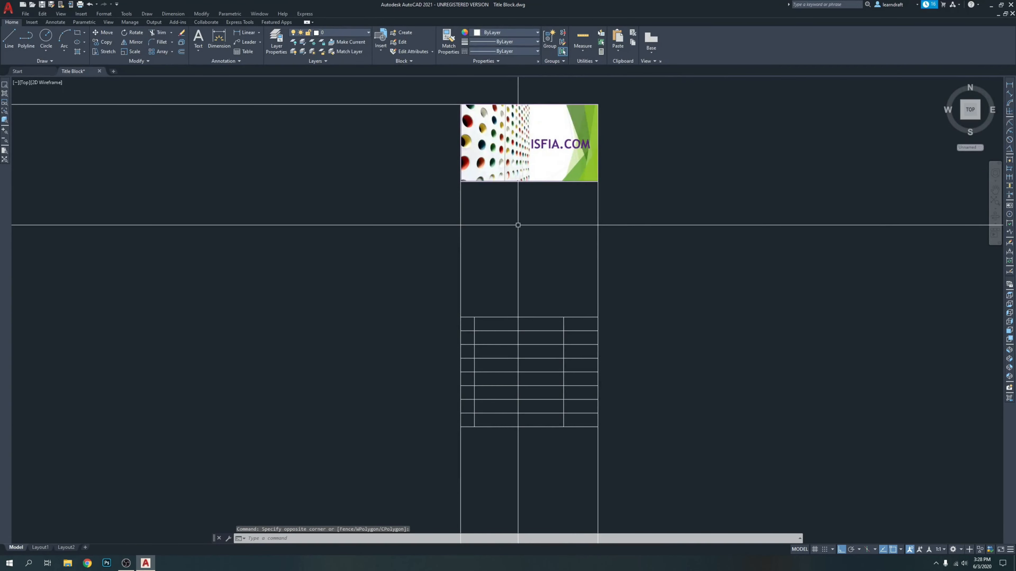
{"action": "scroll", "coordinate": [518, 224], "scroll_direction": "down", "scroll_amount": 2}
{"action": "mouse_move", "coordinate": [518, 218]}
{"action": "middle_mouse_down"}
{"action": "mouse_move", "coordinate": [542, 207]}
{"action": "mouse_move", "coordinate": [544, 216]}
{"action": "mouse_move", "coordinate": [515, 195]}
{"action": "middle_mouse_up"}
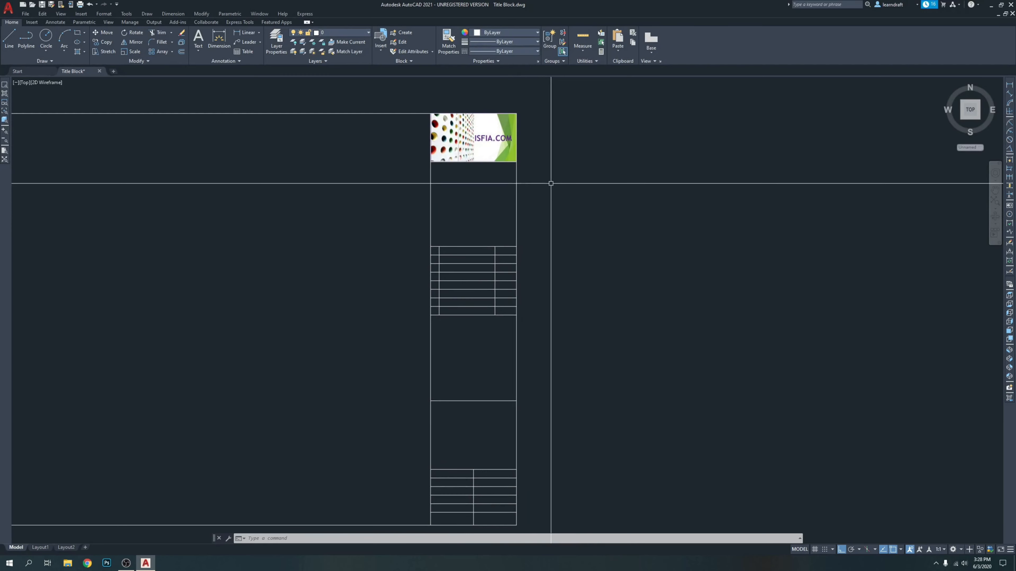
{"action": "left_click", "coordinate": [441, 169]}
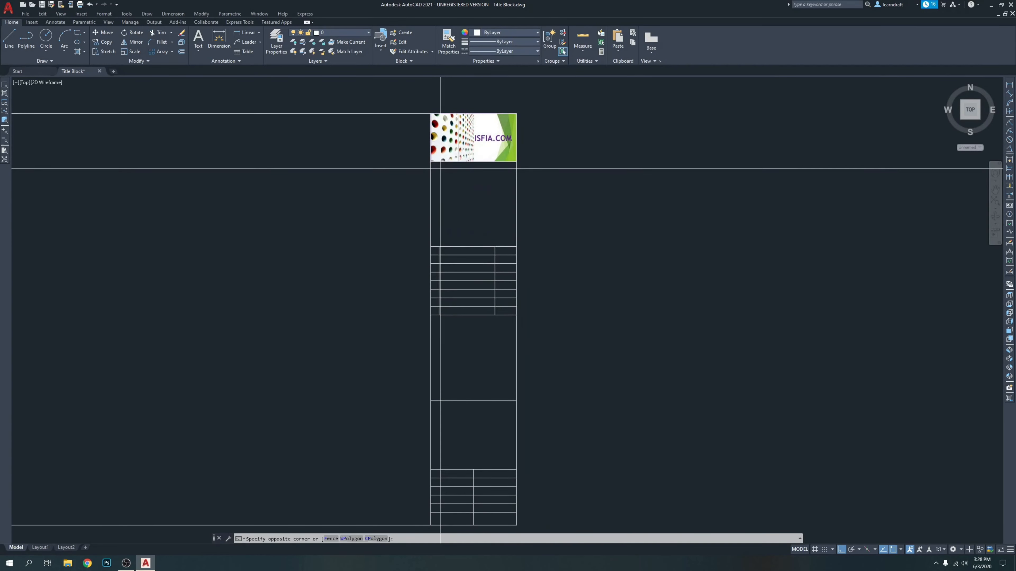
{"action": "left_click", "coordinate": [493, 226]}
Step: Examine the headings and revision entries of the original title block's revision table
{"action": "mouse_move", "coordinate": [564, 256]}
{"action": "middle_mouse_down"}
{"action": "mouse_move", "coordinate": [682, 227]}
{"action": "mouse_move", "coordinate": [641, 200]}
{"action": "middle_mouse_up"}
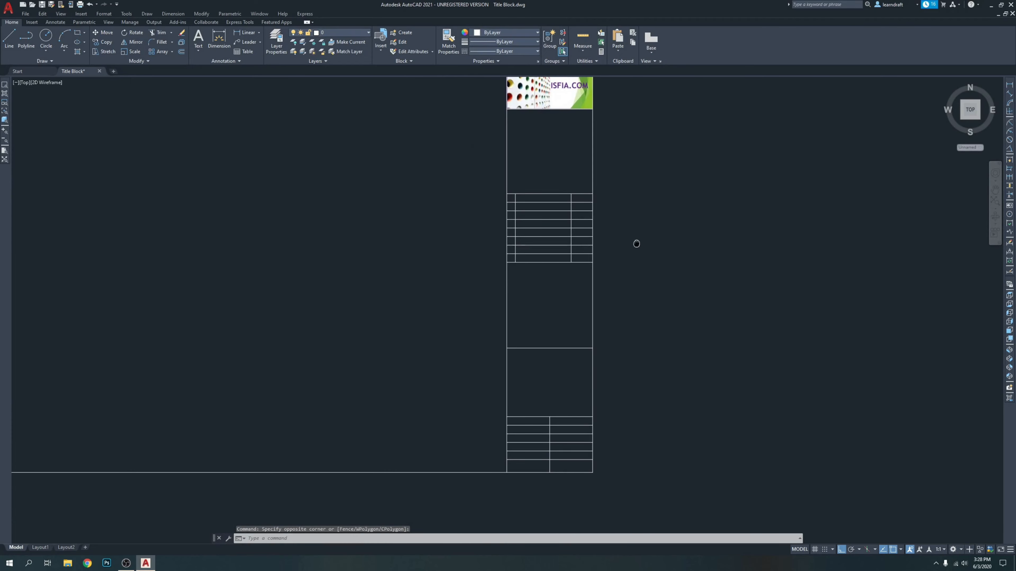
{"action": "middle_click_drag", "start_coordinate": [637, 243], "coordinate": [637, 219]}
{"action": "scroll", "coordinate": [638, 219], "scroll_direction": "down", "scroll_amount": 2}
{"action": "middle_click_drag", "start_coordinate": [498, 193], "coordinate": [685, 236]}
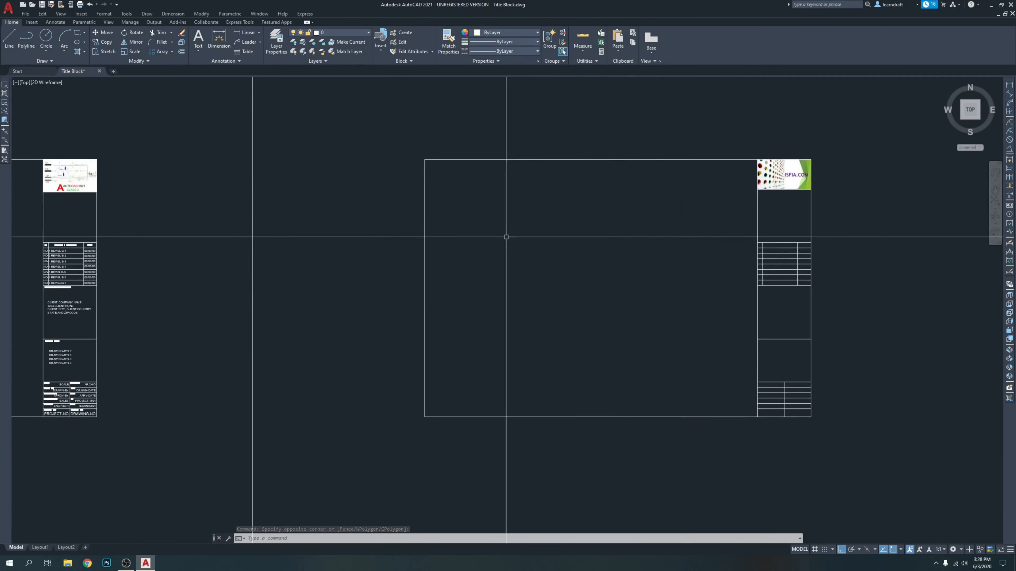
{"action": "middle_click_drag", "start_coordinate": [503, 234], "coordinate": [520, 238]}
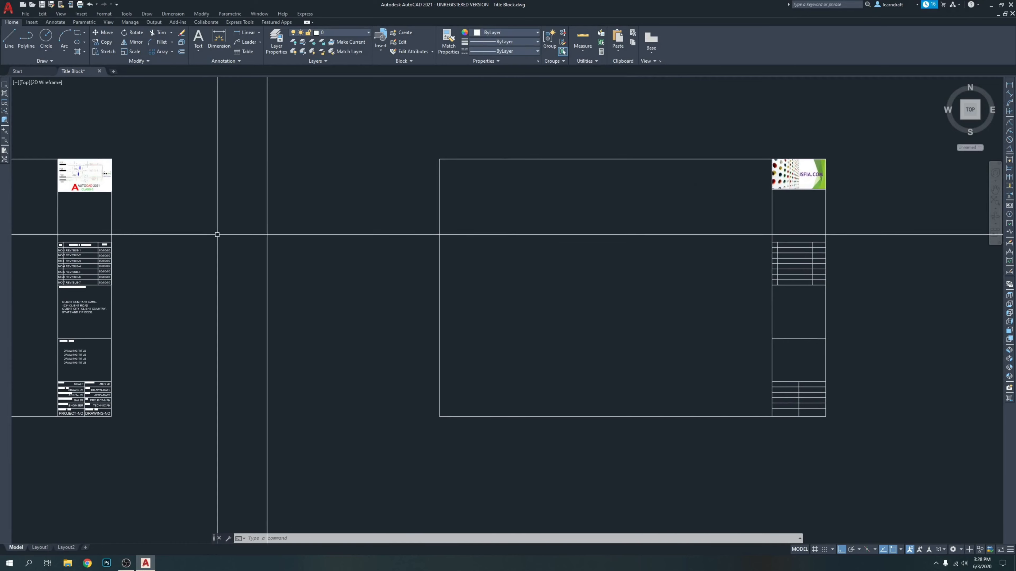
{"action": "mouse_move", "coordinate": [224, 234]}
{"action": "middle_mouse_down"}
{"action": "mouse_move", "coordinate": [696, 250]}
{"action": "mouse_move", "coordinate": [295, 217]}
{"action": "middle_mouse_up"}
{"action": "scroll", "coordinate": [103, 225], "scroll_direction": "up", "scroll_amount": 5}
{"action": "scroll", "coordinate": [188, 219], "scroll_direction": "up", "scroll_amount": 2}
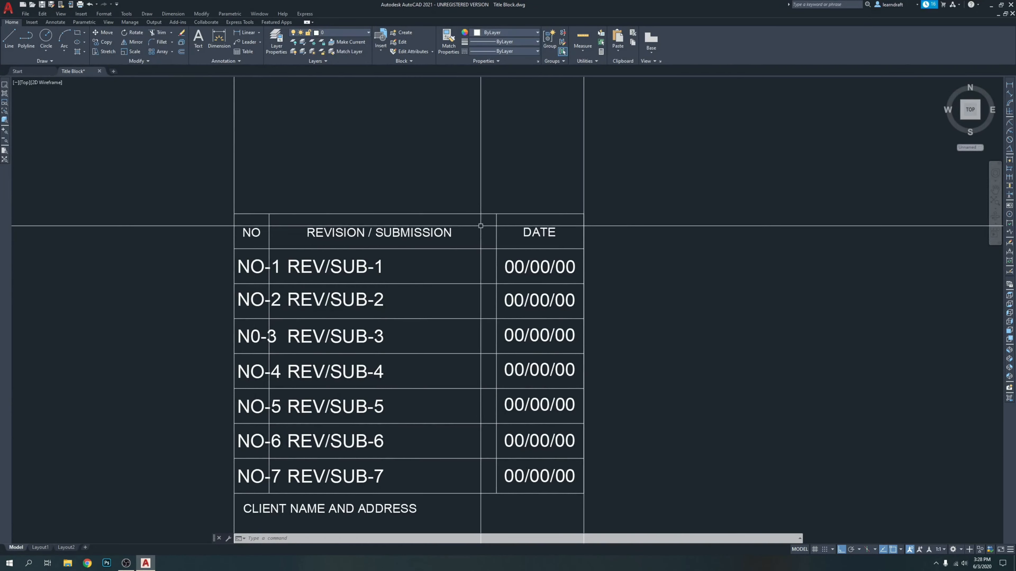
{"action": "scroll", "coordinate": [250, 145], "scroll_direction": "down", "scroll_amount": 3}
{"action": "scroll", "coordinate": [285, 195], "scroll_direction": "up", "scroll_amount": 2}
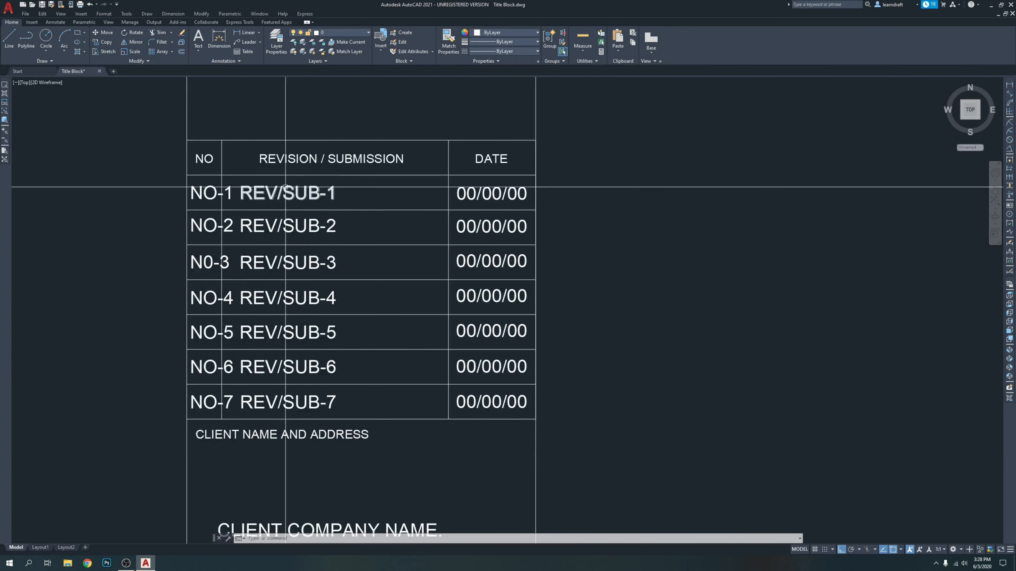
Step: Try to start a multiline text in the first cell of the new title block's revision table
{"action": "scroll", "coordinate": [212, 222], "scroll_direction": "down", "scroll_amount": 3}
{"action": "middle_click_drag", "start_coordinate": [439, 269], "coordinate": [204, 250]}
{"action": "middle_click_drag", "start_coordinate": [618, 236], "coordinate": [210, 246]}
{"action": "scroll", "coordinate": [492, 188], "scroll_direction": "up", "scroll_amount": 3}
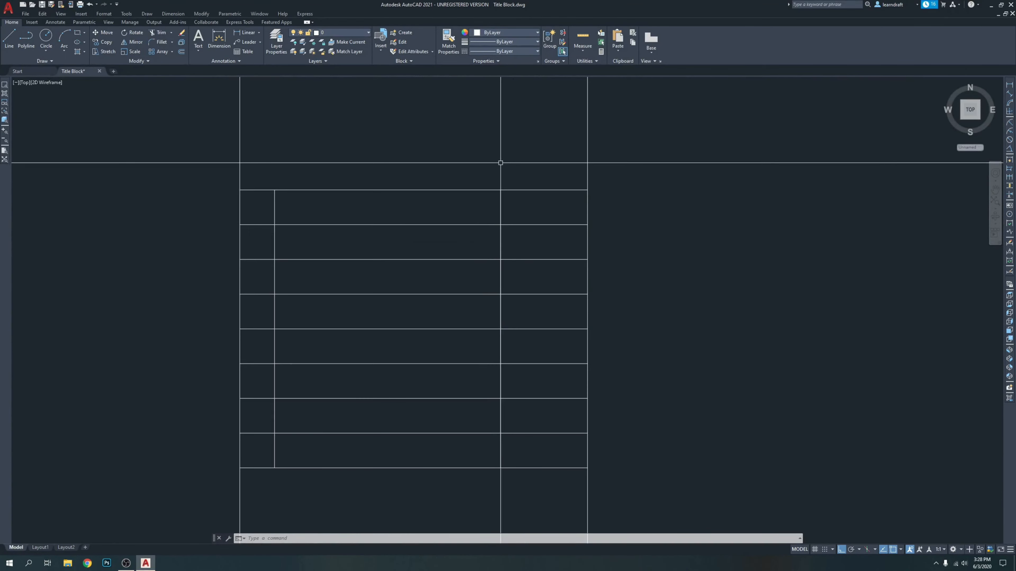
{"action": "middle_click_drag", "start_coordinate": [704, 170], "coordinate": [730, 144]}
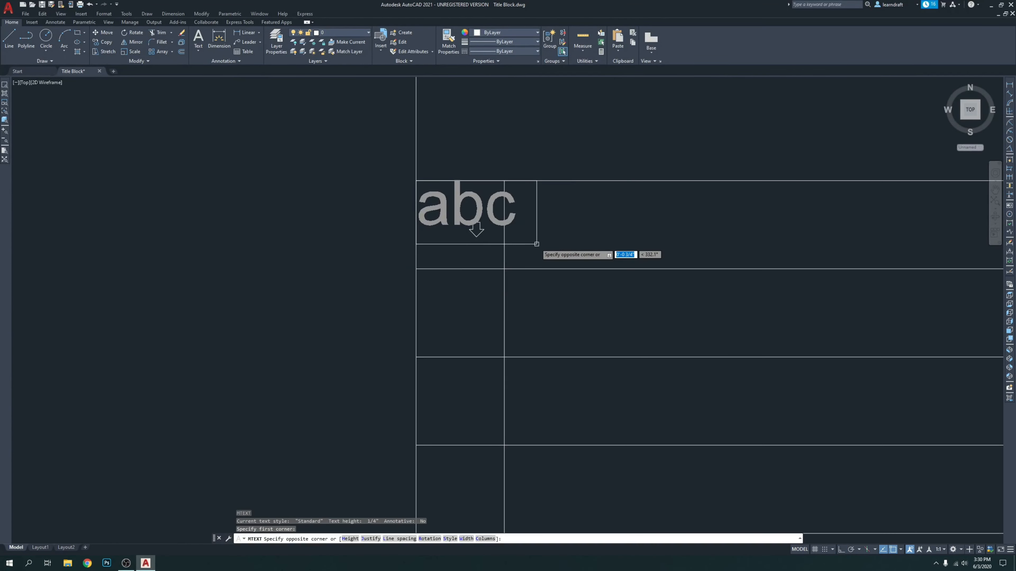
{"action": "key", "text": "Escape"}
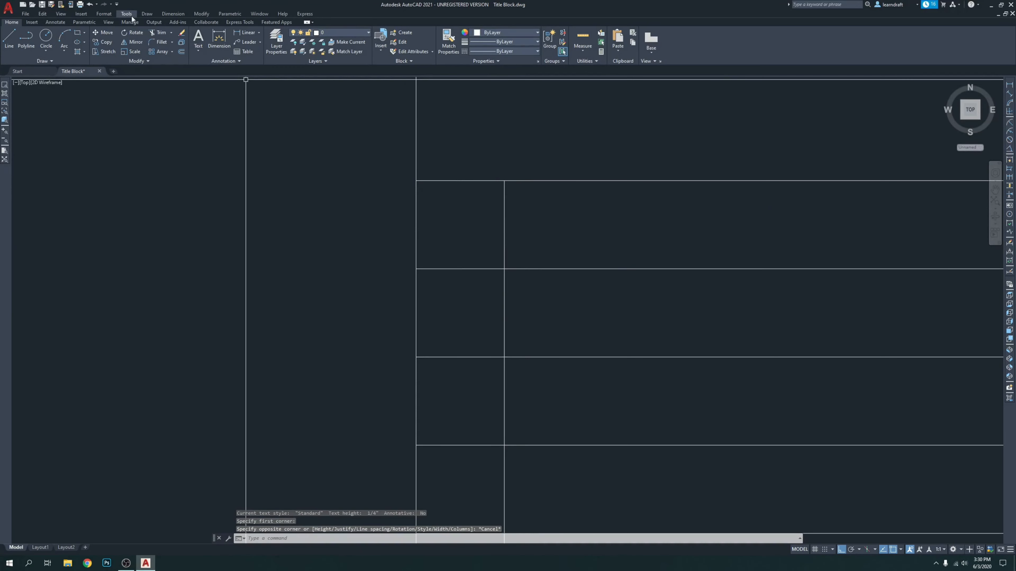
Step: Check the font and height settings of the Standard text style
{"action": "left_click", "coordinate": [106, 15]}
{"action": "left_click", "coordinate": [116, 97]}
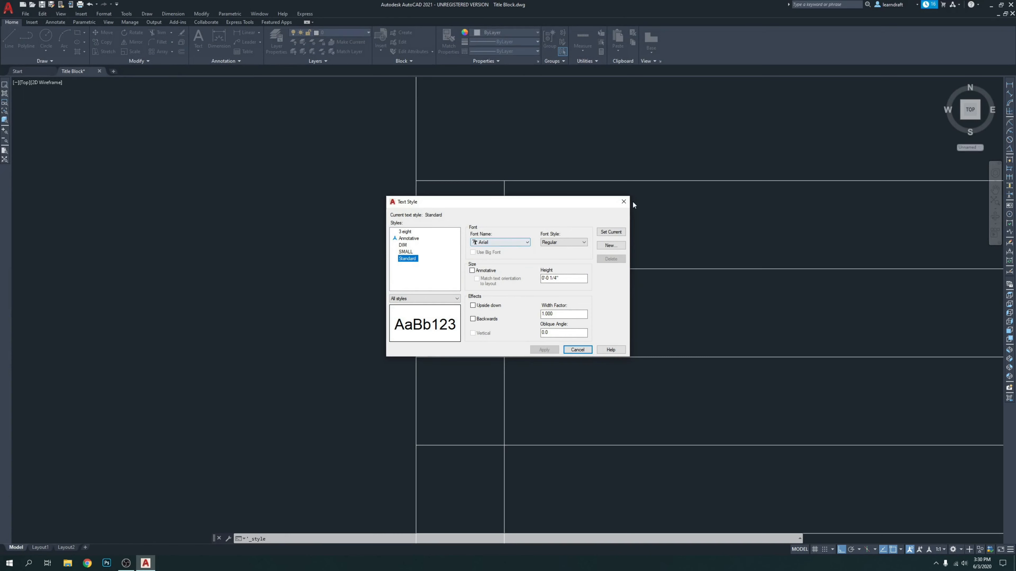
{"action": "left_click", "coordinate": [623, 202]}
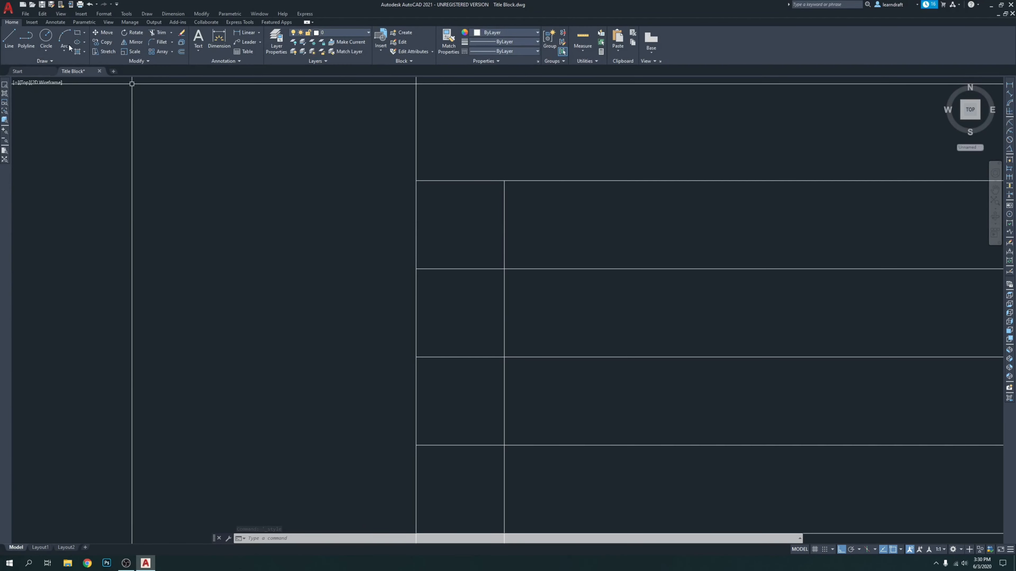
Step: Create a new text style named 3-16
{"action": "left_click", "coordinate": [104, 14]}
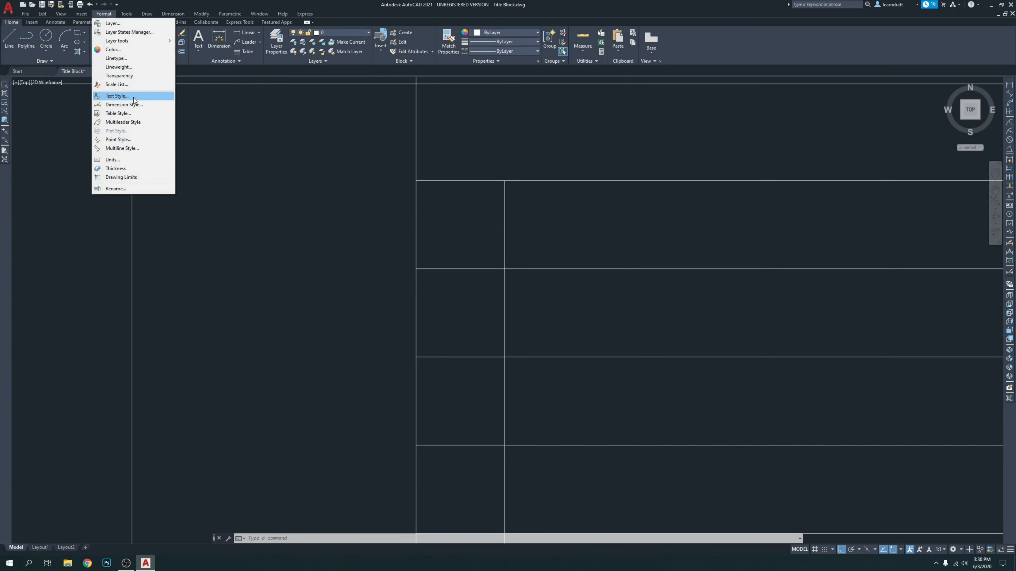
{"action": "left_click", "coordinate": [134, 98]}
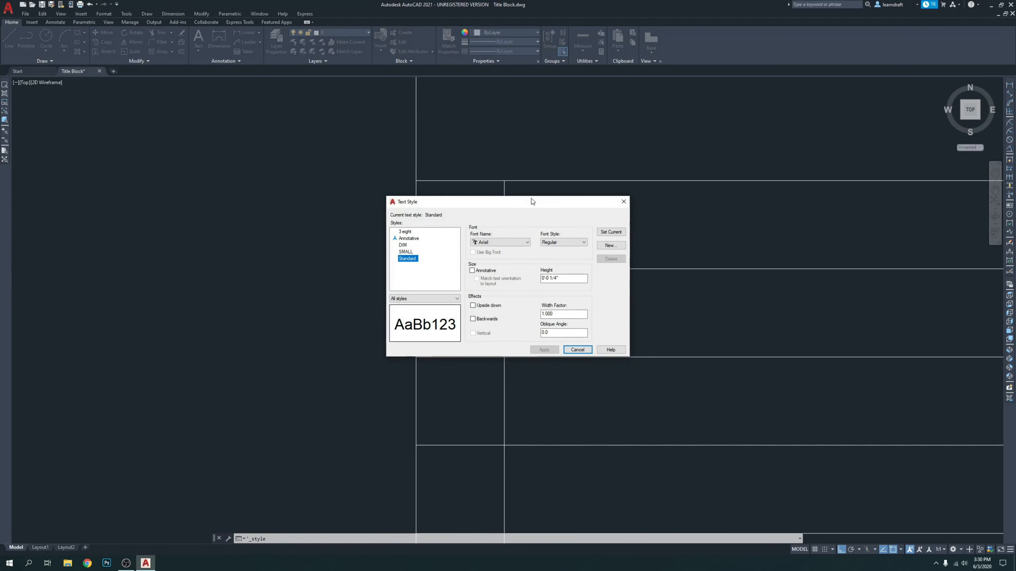
{"action": "left_click_drag", "start_coordinate": [551, 205], "coordinate": [582, 196]}
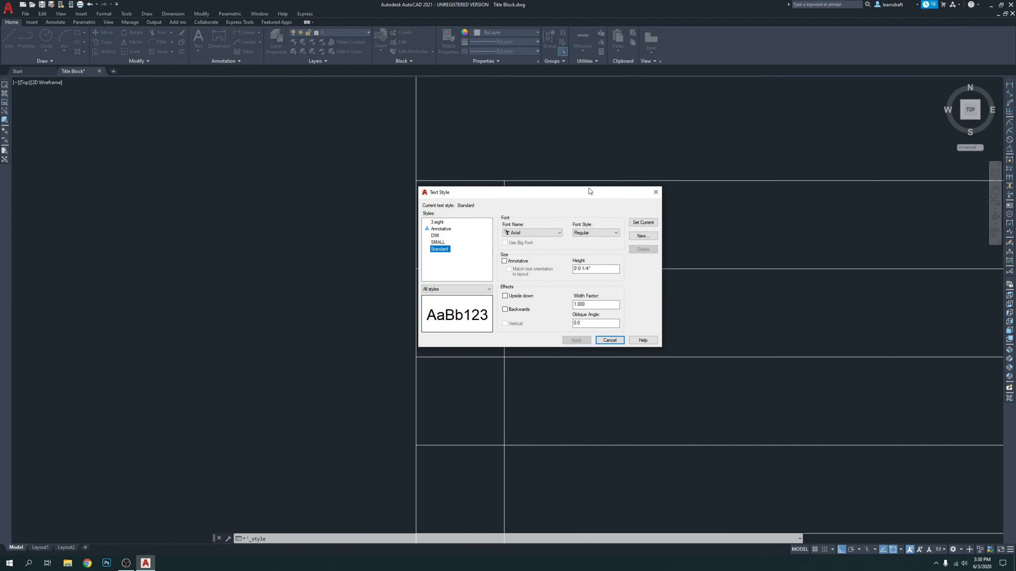
{"action": "left_click", "coordinate": [643, 236]}
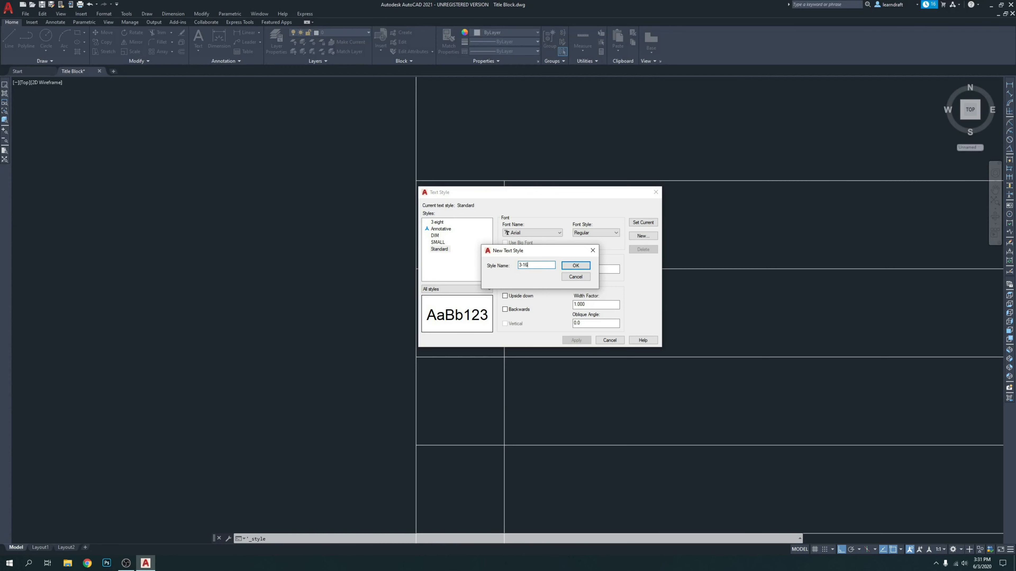
{"action": "key", "text": "Return"}
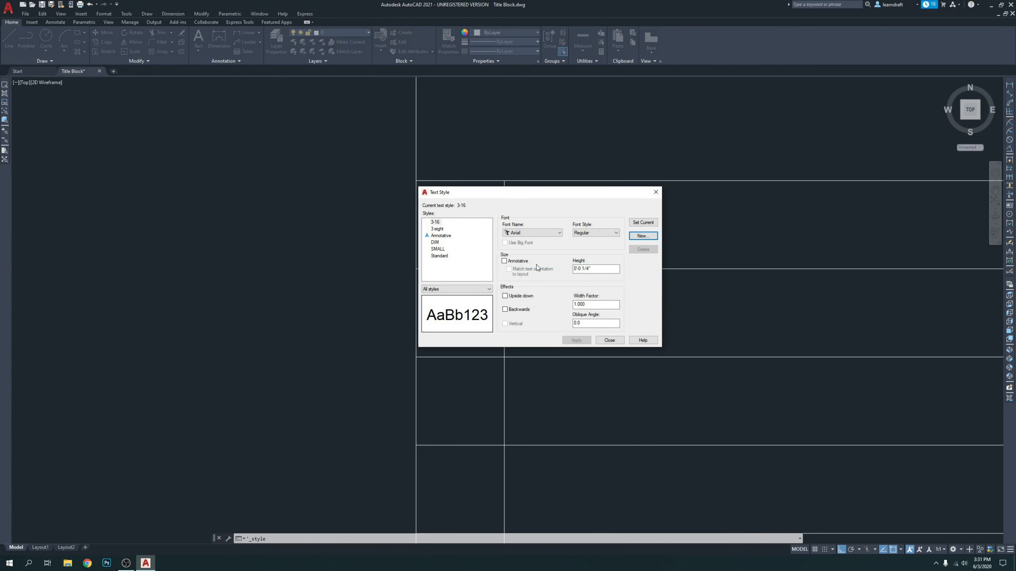
Step: Set the 3-16 text style's height to .1875 and close the text style settings
{"action": "left_click", "coordinate": [605, 268]}
{"action": "type", "text": ".1875"}
{"action": "key", "text": "Return"}
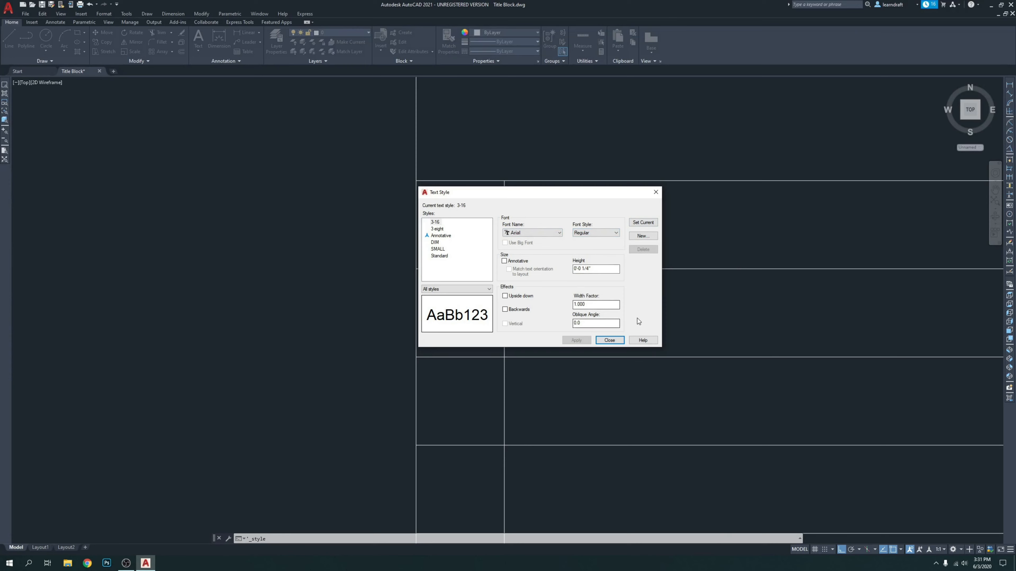
{"action": "left_click", "coordinate": [609, 340]}
Step: Make SMALL the current text style and close the text style settings
{"action": "left_click", "coordinate": [104, 14]}
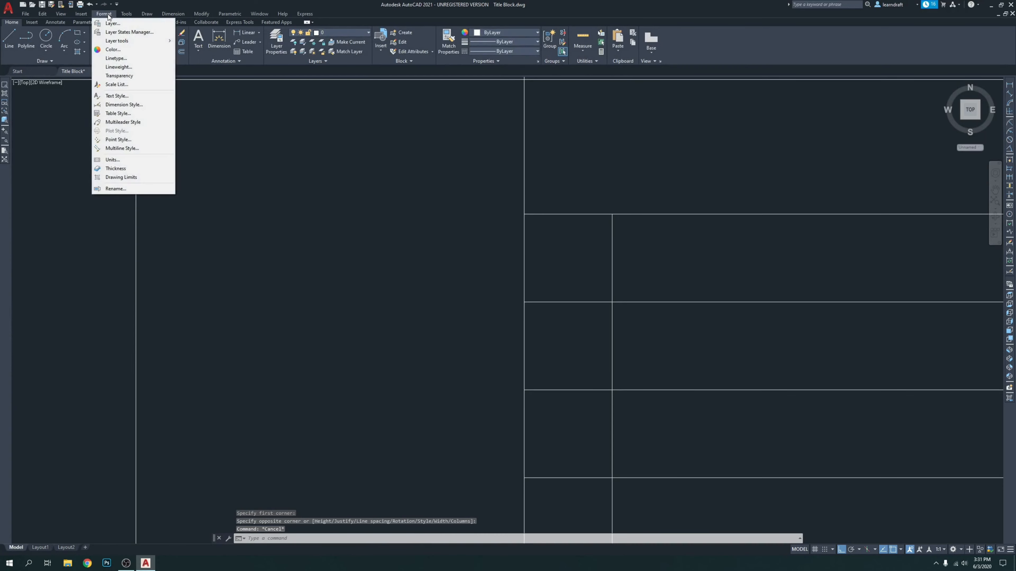
{"action": "left_click", "coordinate": [116, 96]}
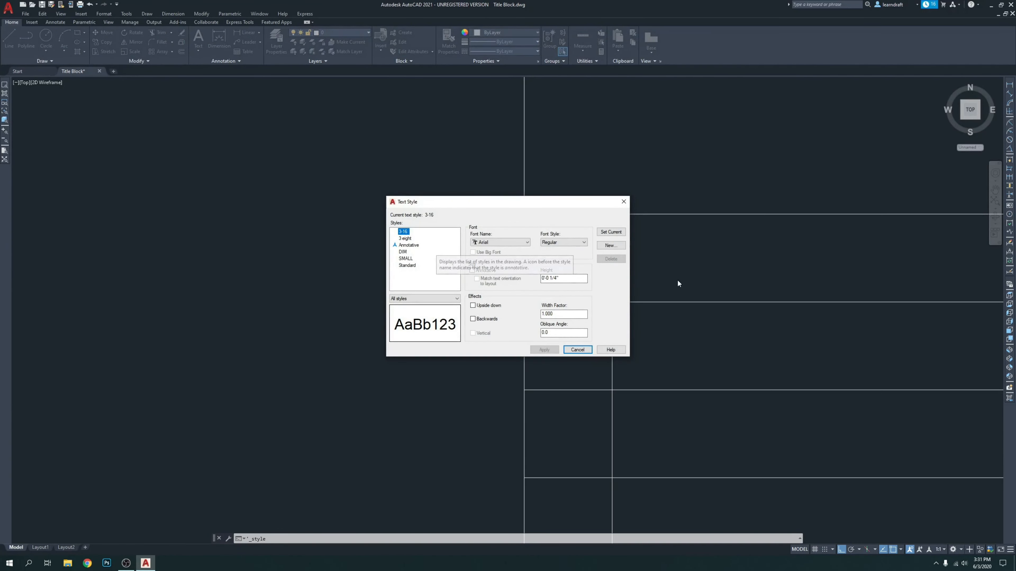
{"action": "left_click", "coordinate": [407, 266]}
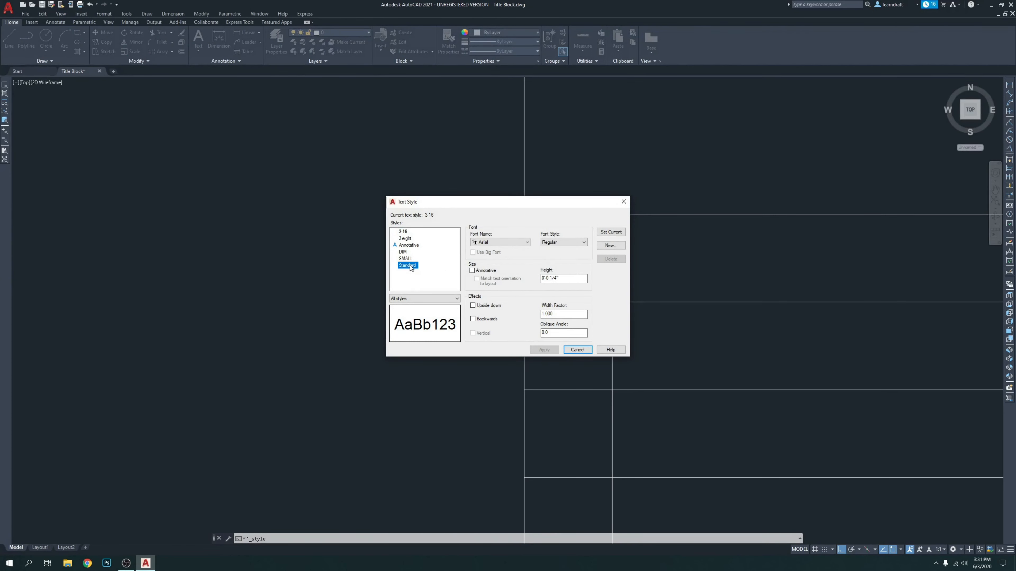
{"action": "left_click", "coordinate": [406, 259]}
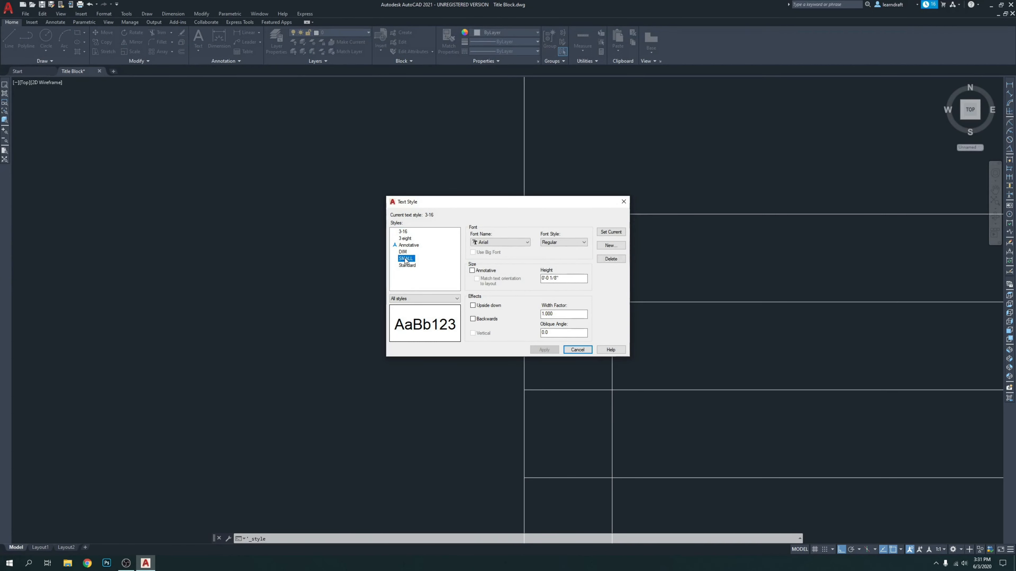
{"action": "left_click", "coordinate": [611, 232]}
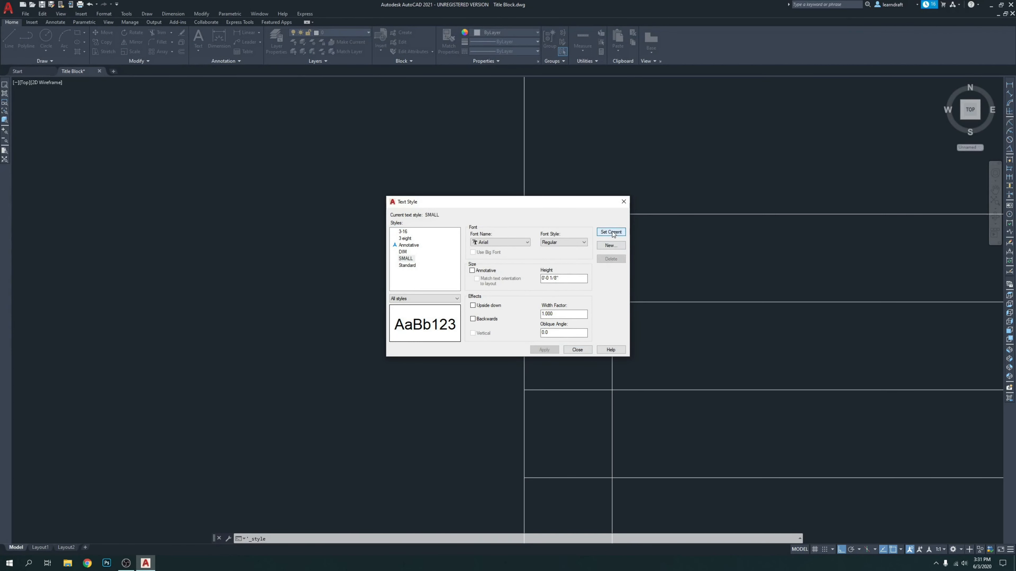
{"action": "left_click", "coordinate": [577, 350]}
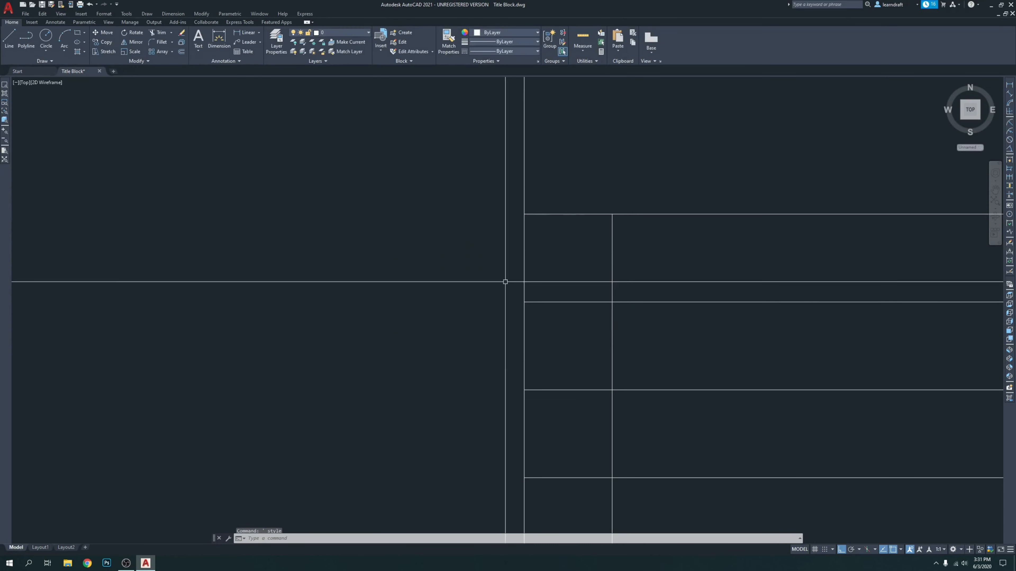
Step: Create the multiline text NO in the empty area beside the new title block's revision table
{"action": "key", "text": "Return"}
{"action": "left_click", "coordinate": [332, 193]}
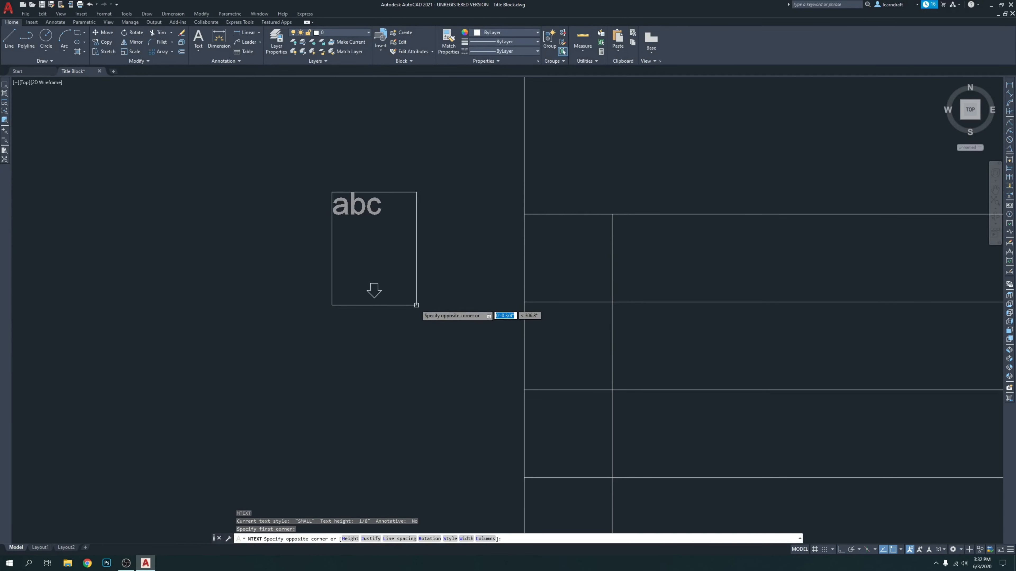
{"action": "left_click", "coordinate": [414, 275]}
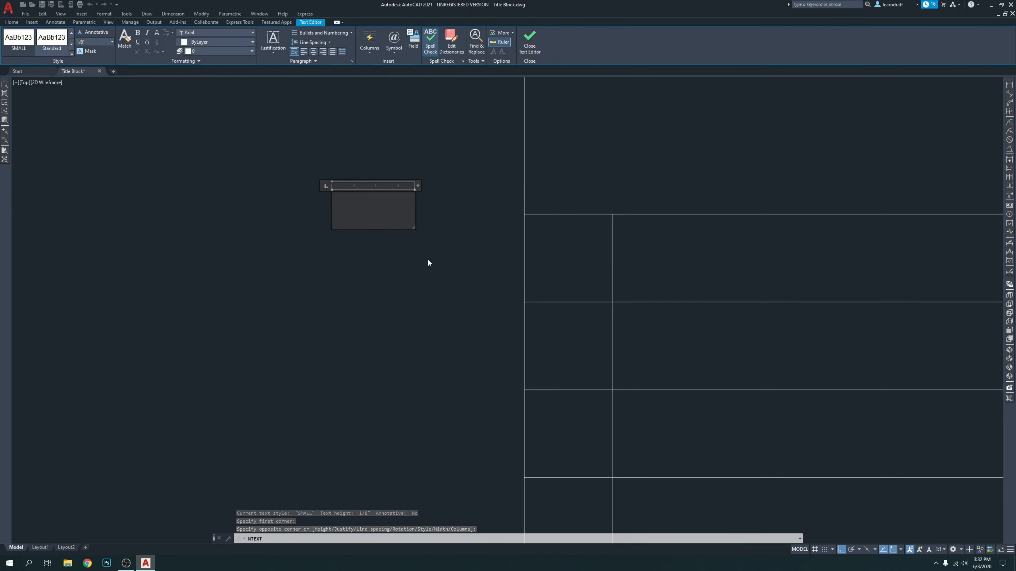
{"action": "type", "text": "NO"}
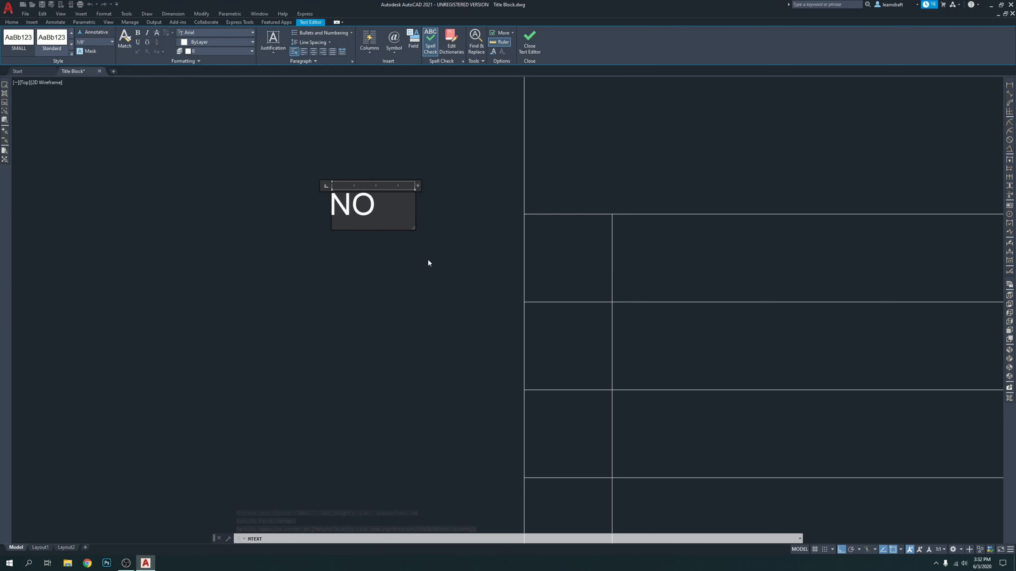
{"action": "left_click", "coordinate": [428, 260]}
Step: Move the NO text across and down into the first header cell of the revision table
{"action": "left_click", "coordinate": [394, 200]}
{"action": "left_click", "coordinate": [369, 201]}
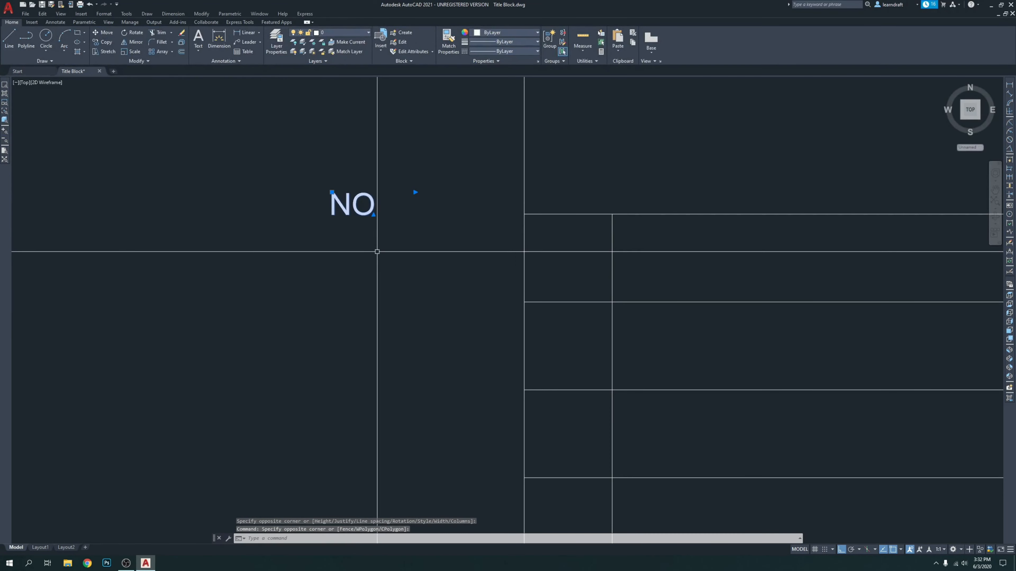
{"action": "type", "text": "m"}
{"action": "key", "text": "Return"}
{"action": "left_click", "coordinate": [261, 261]}
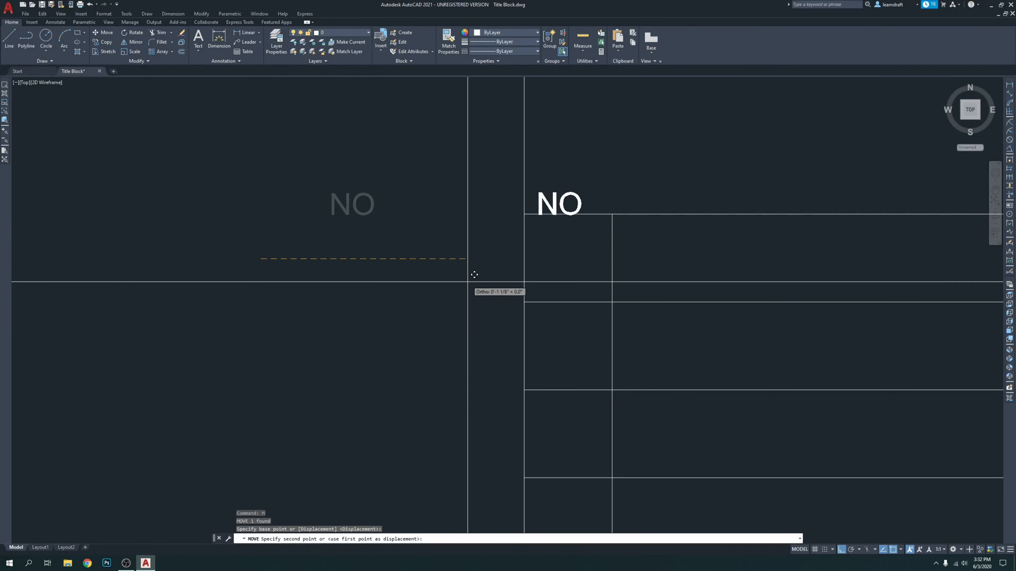
{"action": "left_click", "coordinate": [477, 278]}
{"action": "scroll", "coordinate": [583, 210], "scroll_direction": "up", "scroll_amount": 2}
{"action": "left_click", "coordinate": [595, 173]}
{"action": "left_click", "coordinate": [570, 198]}
{"action": "key", "text": "Return"}
{"action": "left_click", "coordinate": [654, 114]}
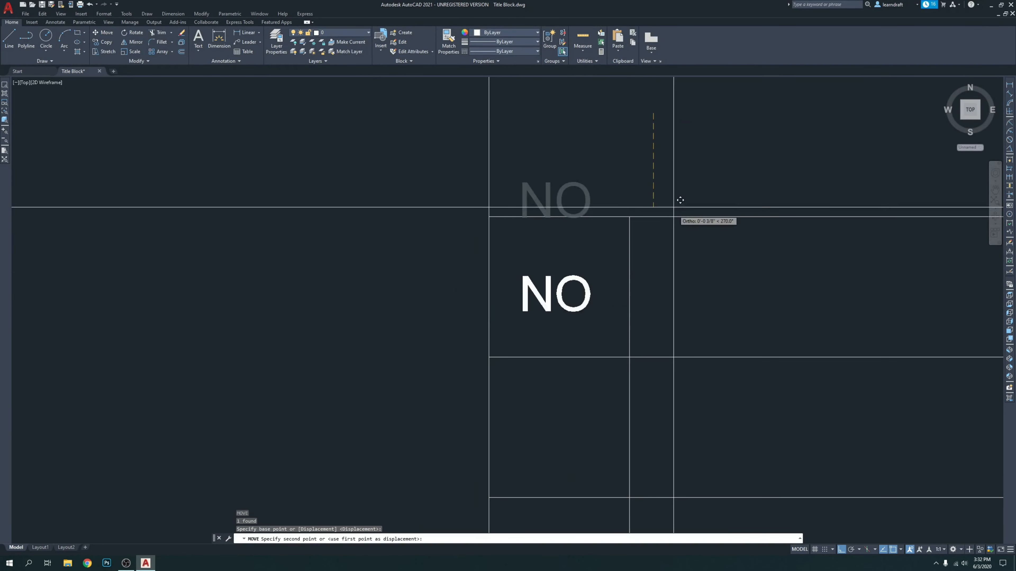
{"action": "left_click", "coordinate": [674, 176]}
Step: Adjust the NO text's position with small moves so it sits centred in its header cell
{"action": "middle_click_drag", "start_coordinate": [624, 281], "coordinate": [500, 236]}
{"action": "left_click", "coordinate": [529, 250]}
{"action": "left_click", "coordinate": [478, 235]}
{"action": "key", "text": "Return"}
{"action": "left_click", "coordinate": [646, 239]}
{"action": "left_click", "coordinate": [645, 261]}
{"action": "left_click", "coordinate": [388, 214]}
{"action": "left_click", "coordinate": [376, 255]}
{"action": "type", "text": "m"}
{"action": "key", "text": "Return"}
{"action": "left_click", "coordinate": [574, 233]}
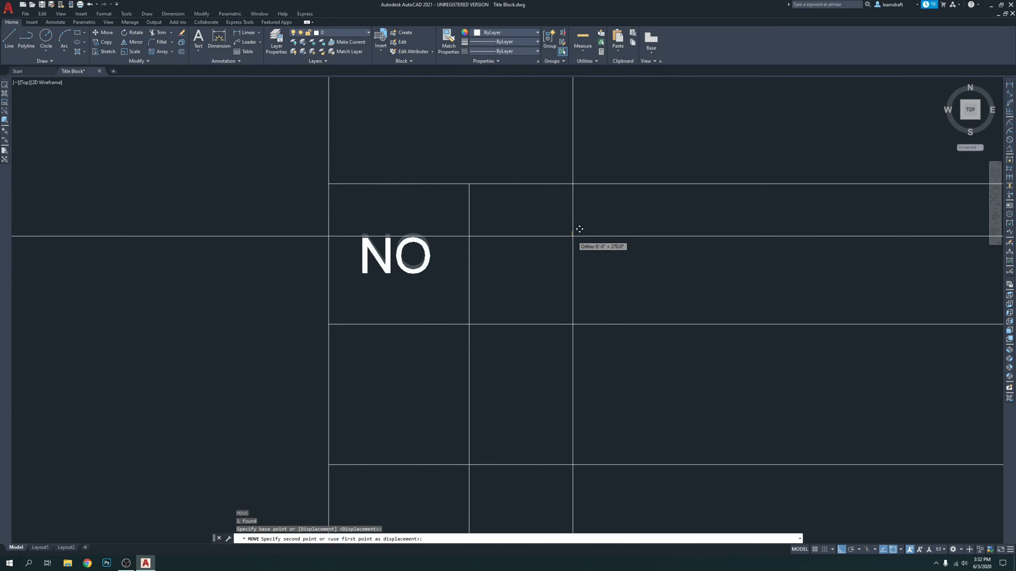
{"action": "left_click", "coordinate": [573, 239]}
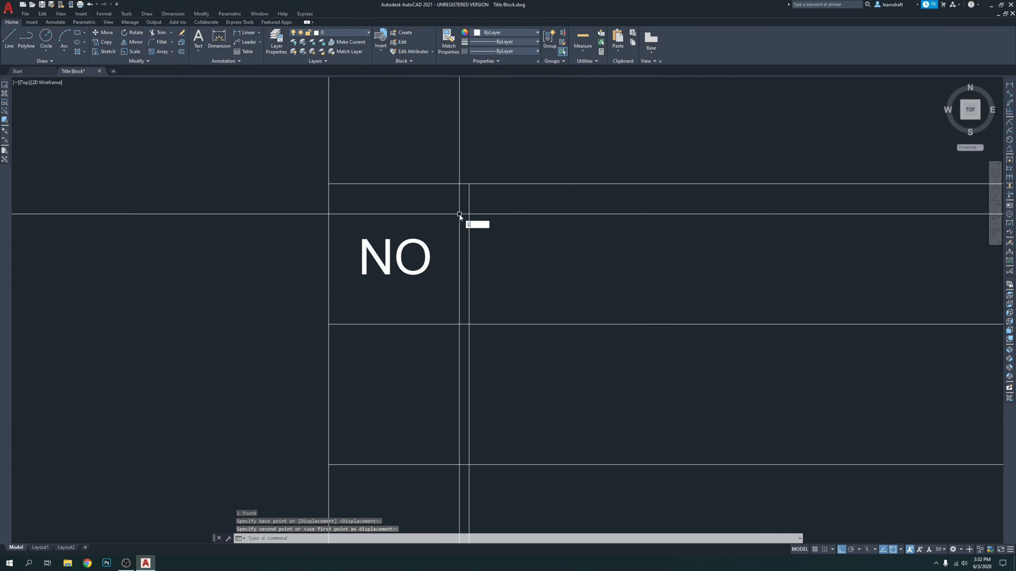
Step: Draw a horizontal guide line along the base of the NO text, across the table and past its far edge
{"action": "type", "text": "l"}
{"action": "key", "text": "Return"}
{"action": "scroll", "coordinate": [231, 275], "scroll_direction": "up", "scroll_amount": 3}
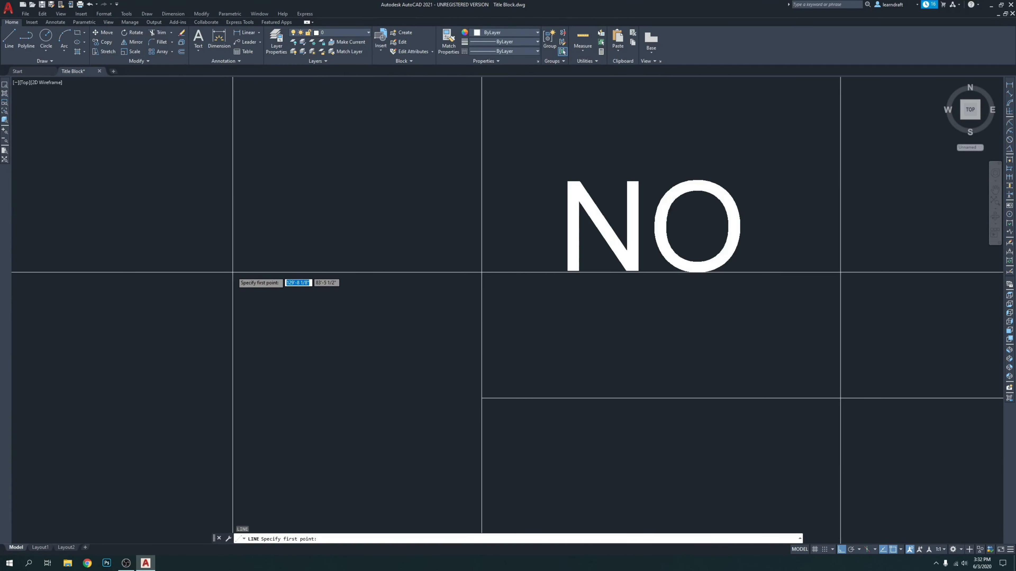
{"action": "scroll", "coordinate": [233, 272], "scroll_direction": "down", "scroll_amount": 6}
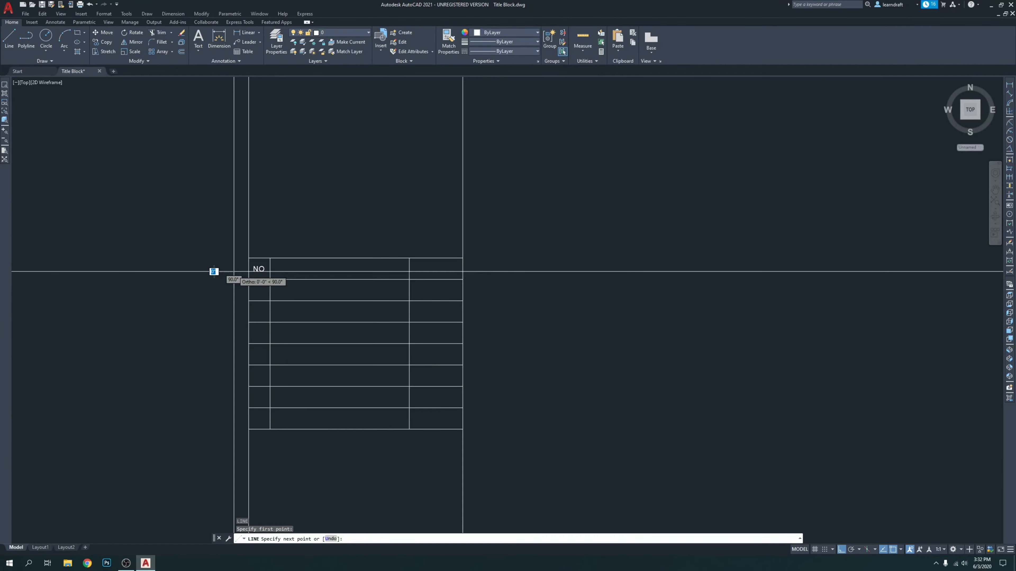
{"action": "left_click", "coordinate": [595, 305]}
{"action": "key", "text": "Return"}
{"action": "scroll", "coordinate": [227, 273], "scroll_direction": "up", "scroll_amount": 2}
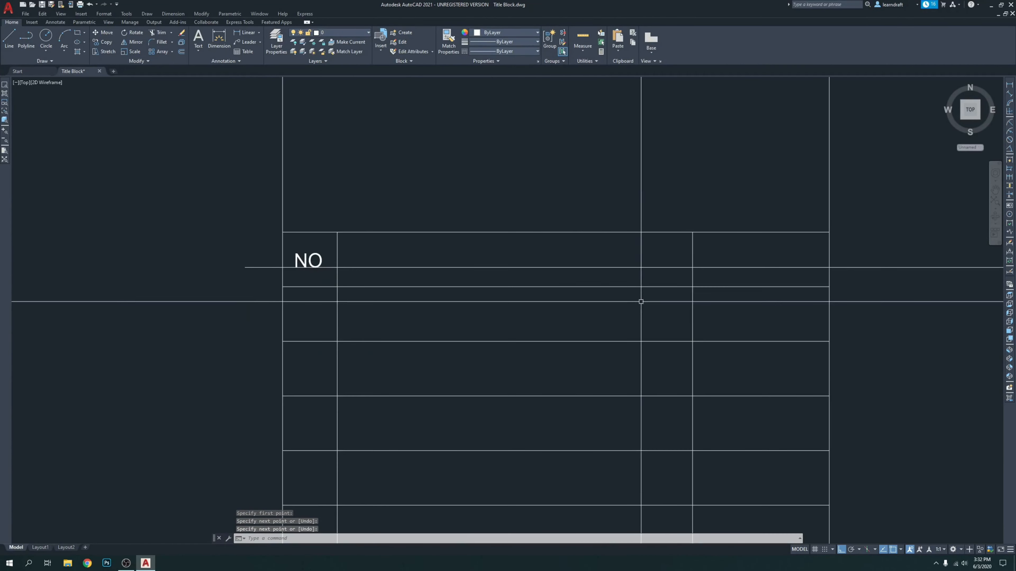
{"action": "middle_click_drag", "start_coordinate": [592, 240], "coordinate": [513, 242]}
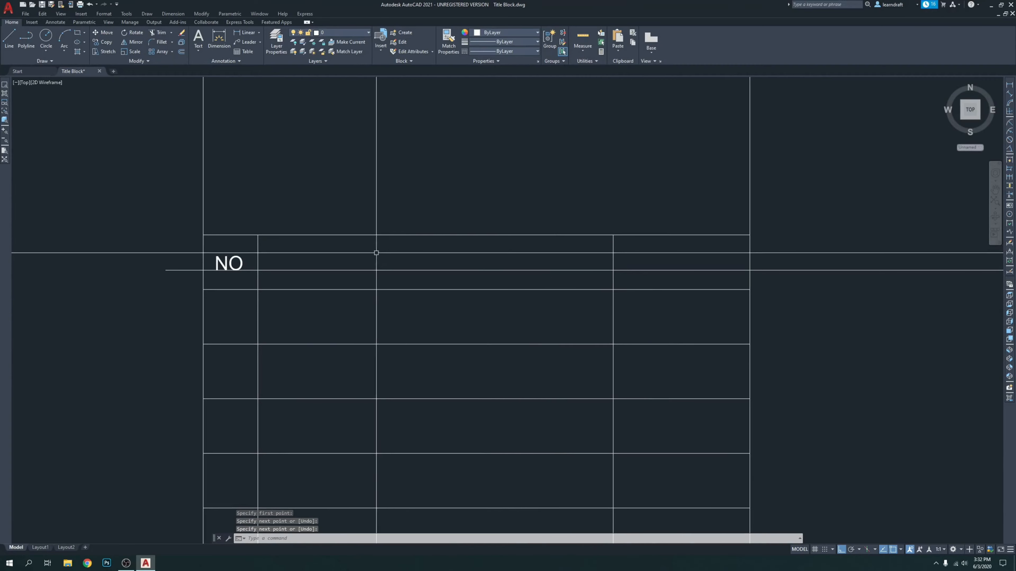
Step: Delete the horizontal guide line running through the table's header row
{"action": "scroll", "coordinate": [201, 251], "scroll_direction": "up", "scroll_amount": 5}
{"action": "scroll", "coordinate": [202, 250], "scroll_direction": "down", "scroll_amount": 5}
{"action": "left_click", "coordinate": [841, 294]}
{"action": "left_click", "coordinate": [821, 218]}
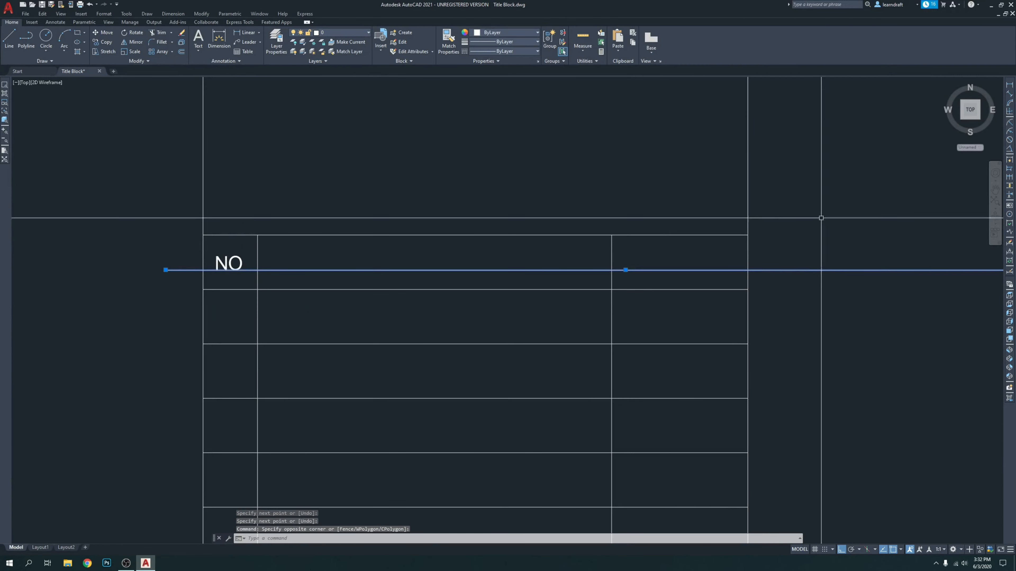
{"action": "key", "text": "Delete"}
Step: Copy the NO text horizontally into the middle header cell of the revision table
{"action": "scroll", "coordinate": [311, 256], "scroll_direction": "up", "scroll_amount": 2}
{"action": "middle_click_drag", "start_coordinate": [286, 247], "coordinate": [473, 207]}
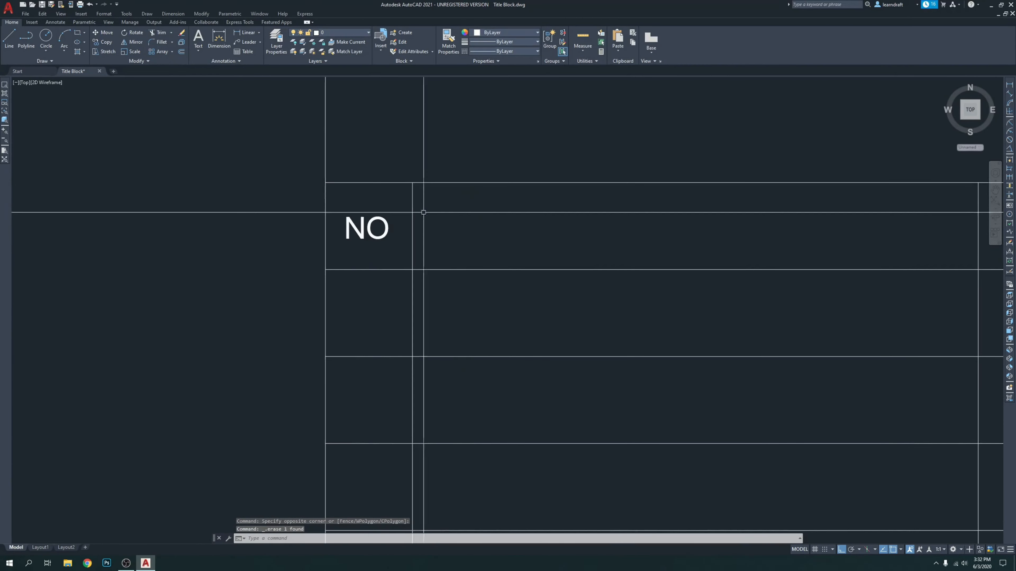
{"action": "scroll", "coordinate": [356, 213], "scroll_direction": "up", "scroll_amount": 2}
{"action": "left_click", "coordinate": [401, 199]}
{"action": "left_click", "coordinate": [353, 242]}
{"action": "scroll", "coordinate": [176, 258], "scroll_direction": "down", "scroll_amount": 2}
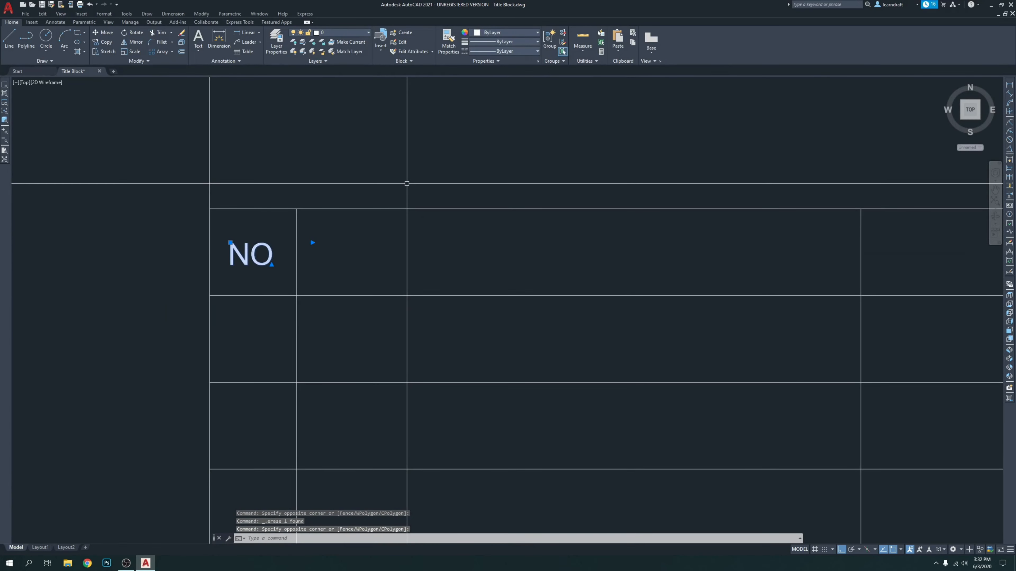
{"action": "key", "text": "Return"}
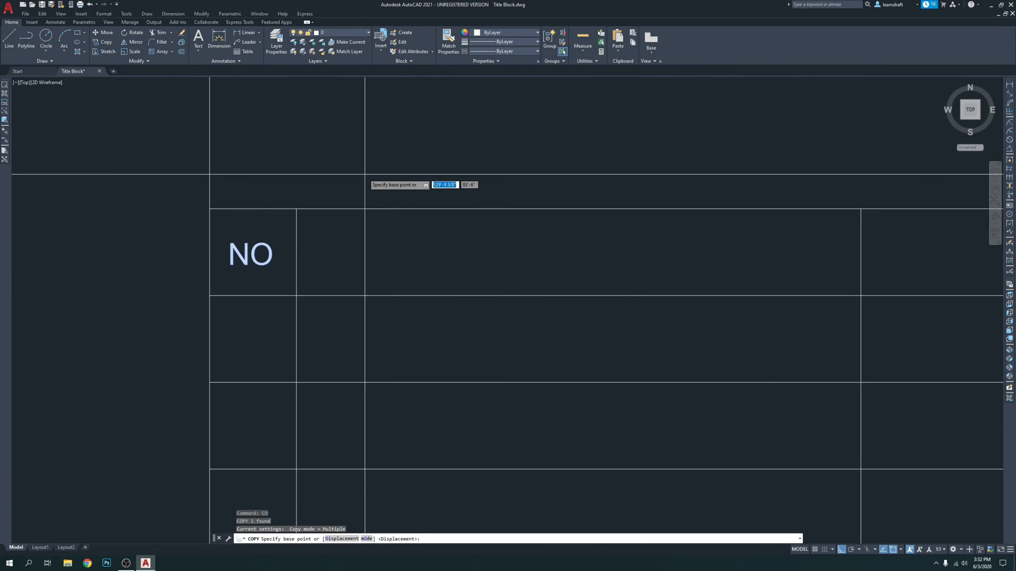
{"action": "left_click", "coordinate": [373, 153]}
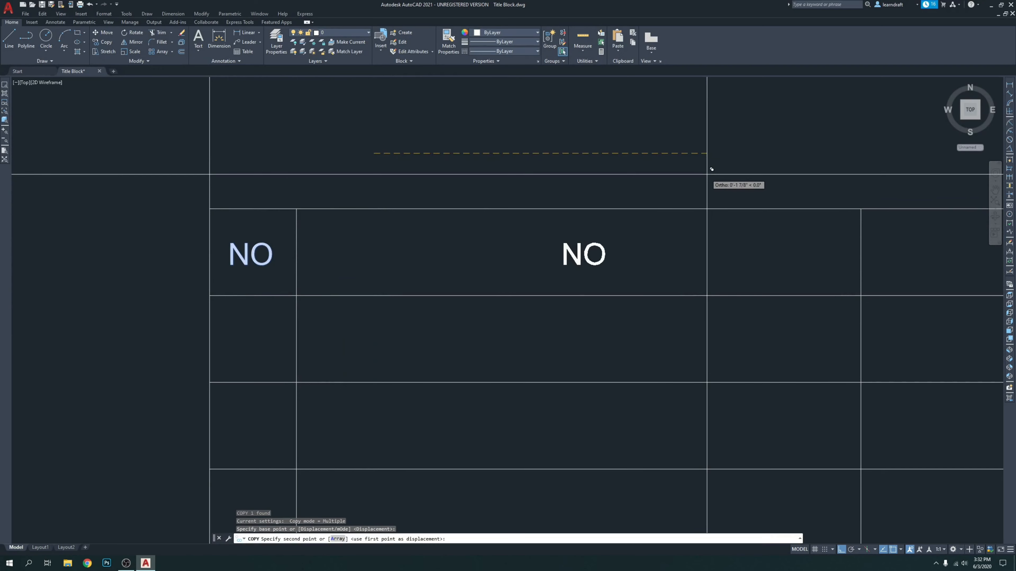
{"action": "left_click", "coordinate": [708, 169]}
Step: Place another copy of the NO text in the last header cell with object snap off, and end the copying
{"action": "middle_click_drag", "start_coordinate": [771, 177], "coordinate": [589, 178]}
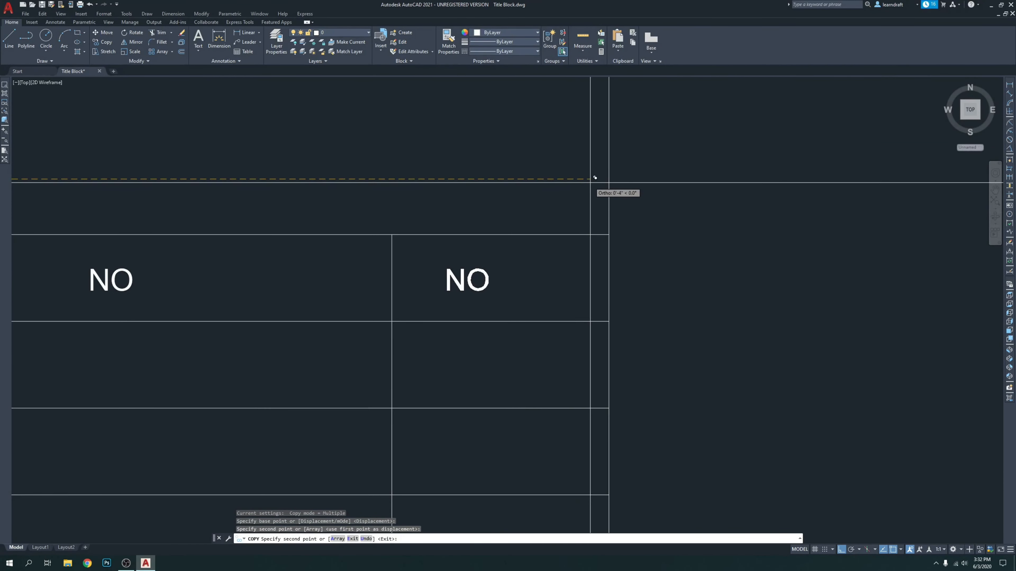
{"action": "scroll", "coordinate": [595, 177], "scroll_direction": "down", "scroll_amount": 10}
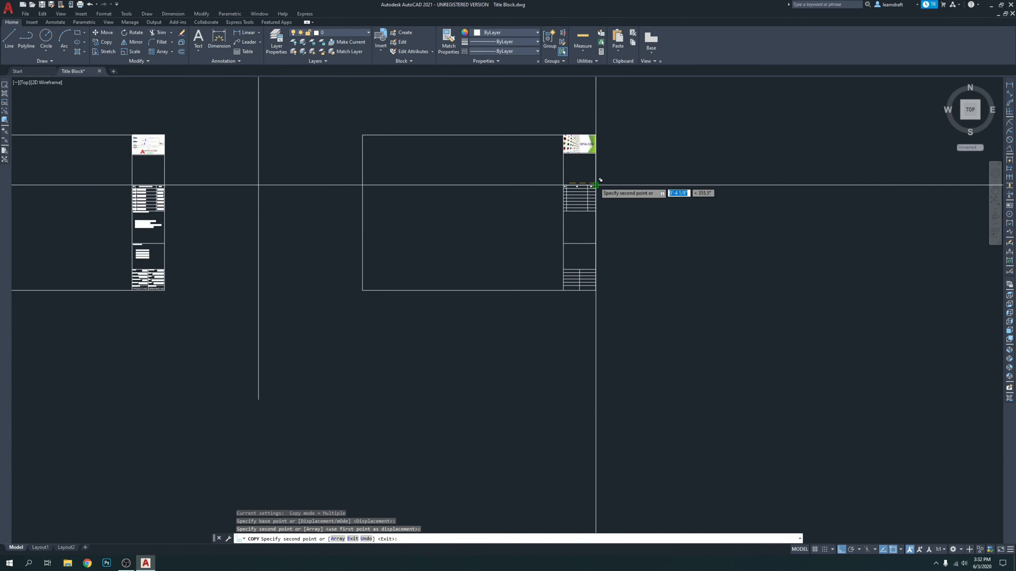
{"action": "scroll", "coordinate": [600, 180], "scroll_direction": "up", "scroll_amount": 10}
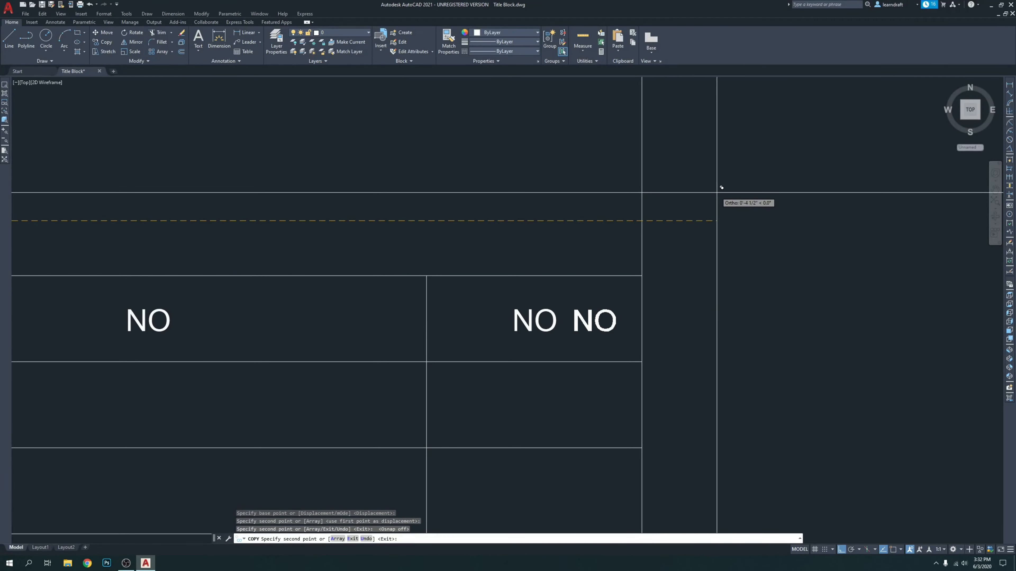
{"action": "key", "text": "Escape"}
Step: Examine the header wording of the original title block's revision table, including the text of its middle header
{"action": "scroll", "coordinate": [490, 227], "scroll_direction": "down", "scroll_amount": 4}
{"action": "middle_click_drag", "start_coordinate": [490, 227], "coordinate": [587, 218]}
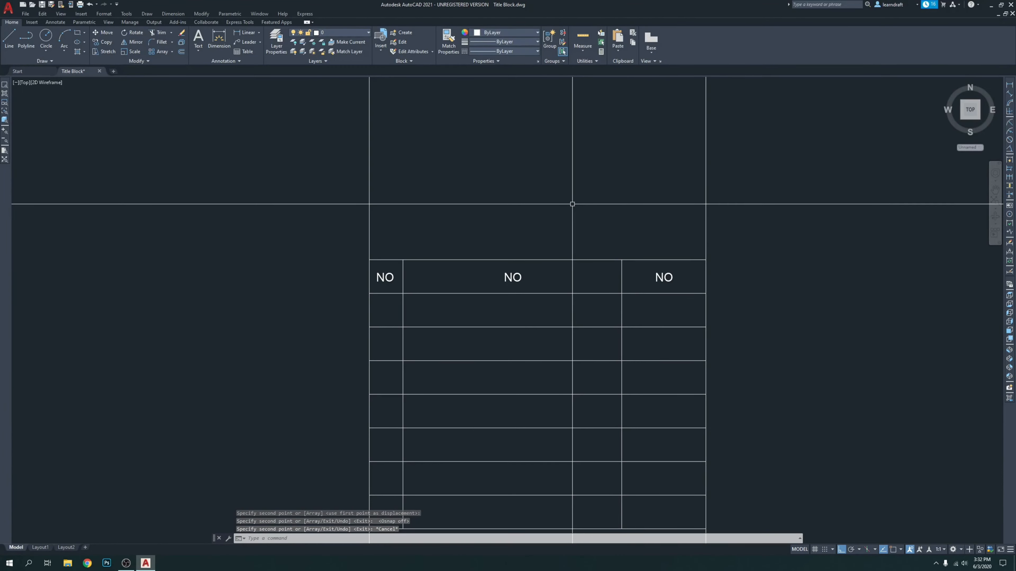
{"action": "scroll", "coordinate": [387, 288], "scroll_direction": "up", "scroll_amount": 2}
{"action": "mouse_move", "coordinate": [562, 266]}
{"action": "middle_mouse_down"}
{"action": "mouse_move", "coordinate": [445, 262]}
{"action": "mouse_move", "coordinate": [530, 294]}
{"action": "middle_mouse_up"}
{"action": "scroll", "coordinate": [482, 264], "scroll_direction": "down", "scroll_amount": 3}
{"action": "middle_click_drag", "start_coordinate": [481, 268], "coordinate": [605, 274]}
{"action": "scroll", "coordinate": [671, 308], "scroll_direction": "up", "scroll_amount": 2}
{"action": "scroll", "coordinate": [665, 308], "scroll_direction": "down", "scroll_amount": 4}
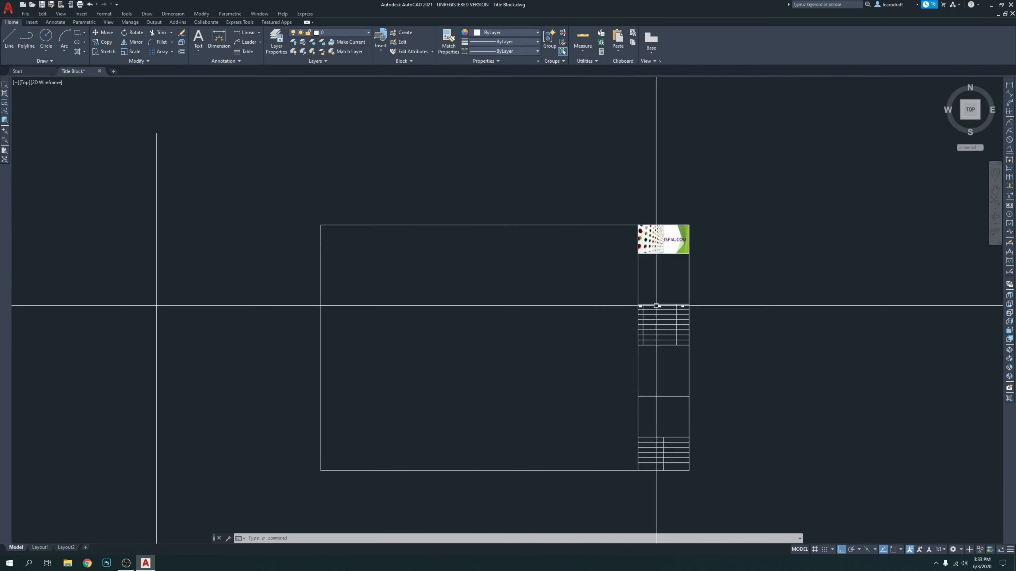
{"action": "middle_click_drag", "start_coordinate": [328, 292], "coordinate": [581, 267]}
{"action": "middle_click_drag", "start_coordinate": [243, 282], "coordinate": [390, 241]}
{"action": "scroll", "coordinate": [395, 270], "scroll_direction": "up", "scroll_amount": 8}
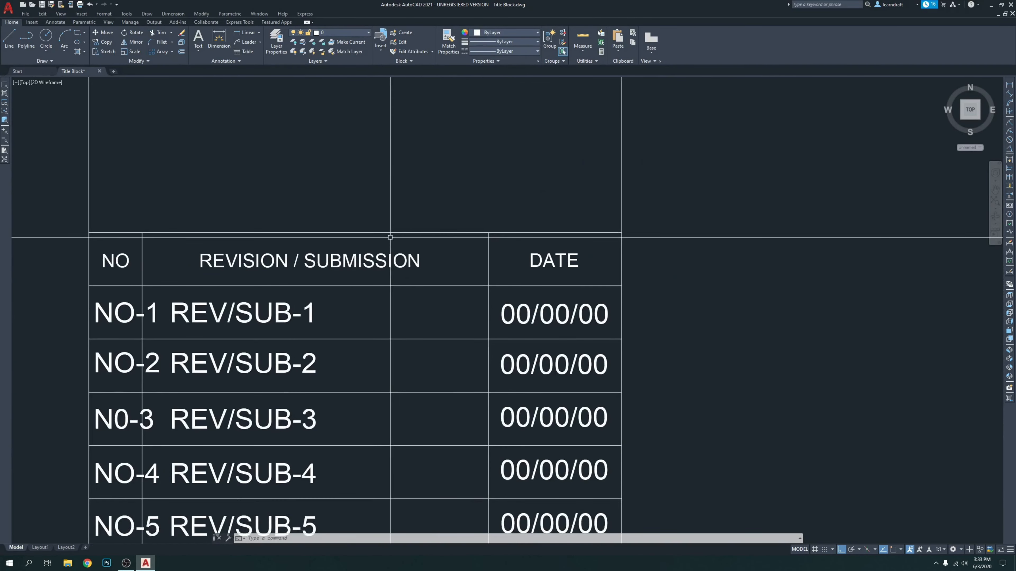
{"action": "double_click", "coordinate": [329, 253]}
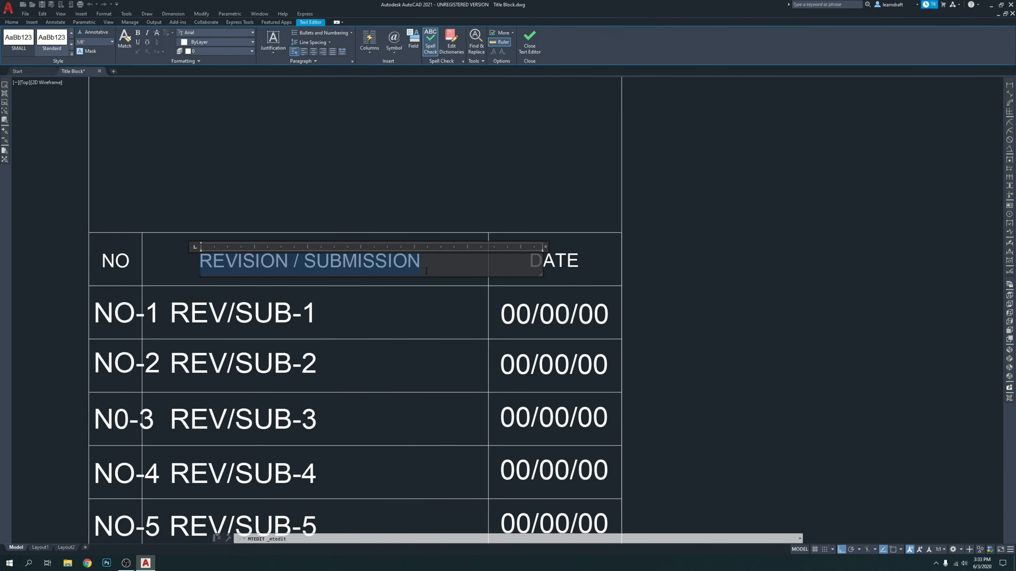
{"action": "left_click", "coordinate": [399, 196]}
Step: Change the new revision table's middle header text to REVISION / SUBMISSION and widen its text box so it fits on one line
{"action": "scroll", "coordinate": [399, 195], "scroll_direction": "down", "scroll_amount": 2}
{"action": "middle_click_drag", "start_coordinate": [600, 200], "coordinate": [103, 174]}
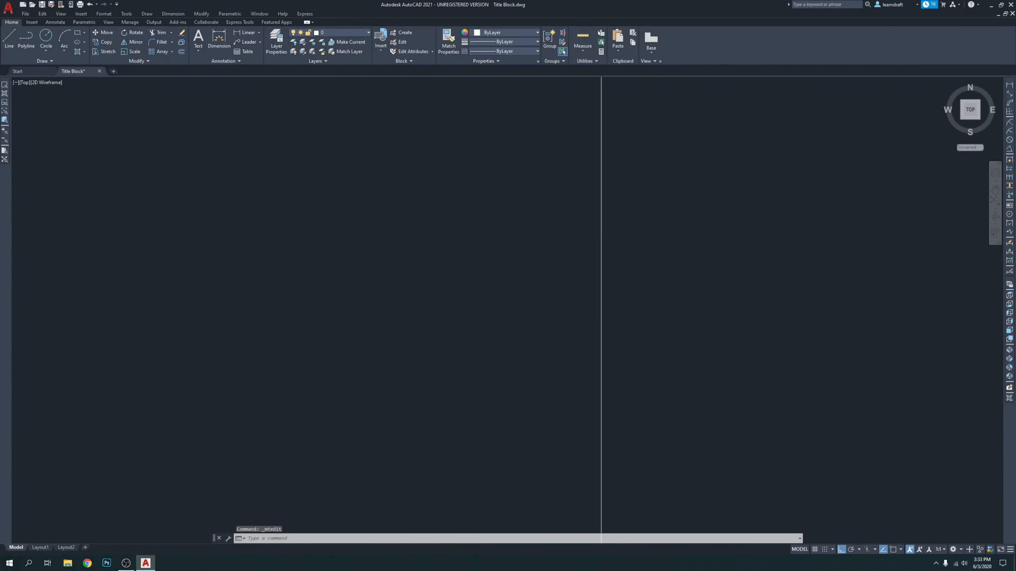
{"action": "middle_click_drag", "start_coordinate": [503, 221], "coordinate": [103, 228]}
{"action": "scroll", "coordinate": [490, 273], "scroll_direction": "down", "scroll_amount": 10}
{"action": "scroll", "coordinate": [659, 221], "scroll_direction": "up", "scroll_amount": 12}
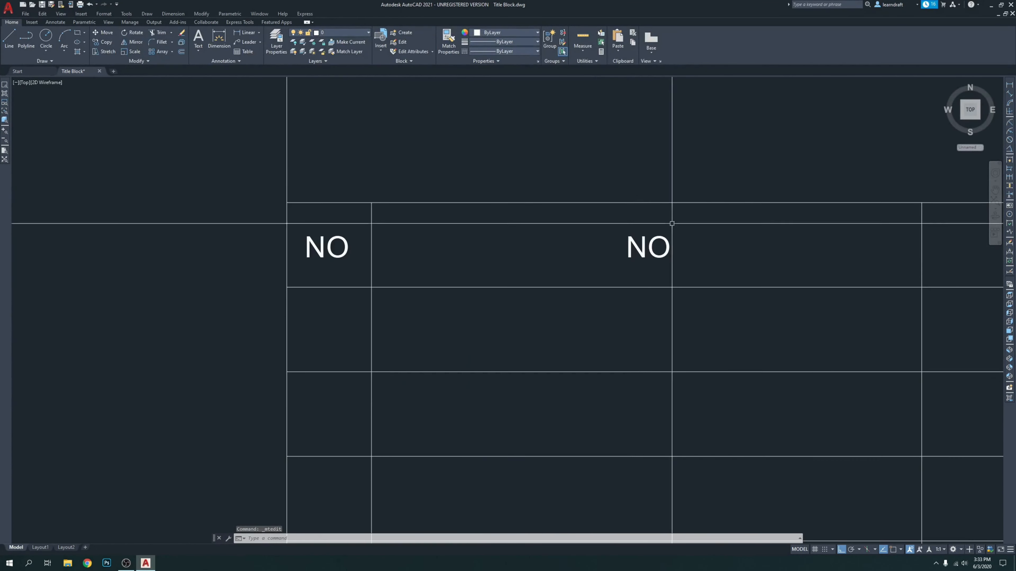
{"action": "middle_click_drag", "start_coordinate": [672, 224], "coordinate": [456, 221]}
{"action": "left_click", "coordinate": [446, 234]}
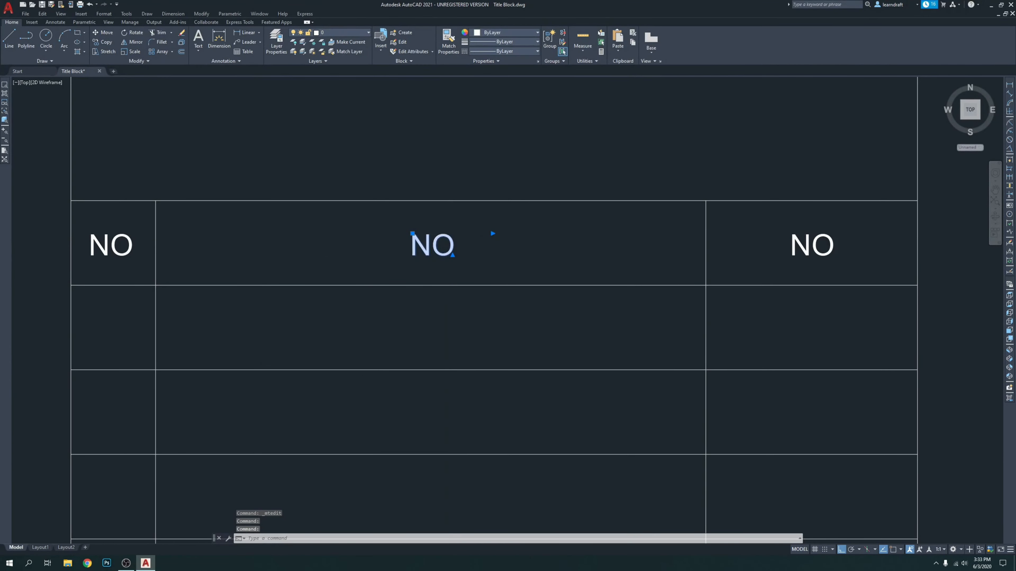
{"action": "double_click", "coordinate": [461, 245]}
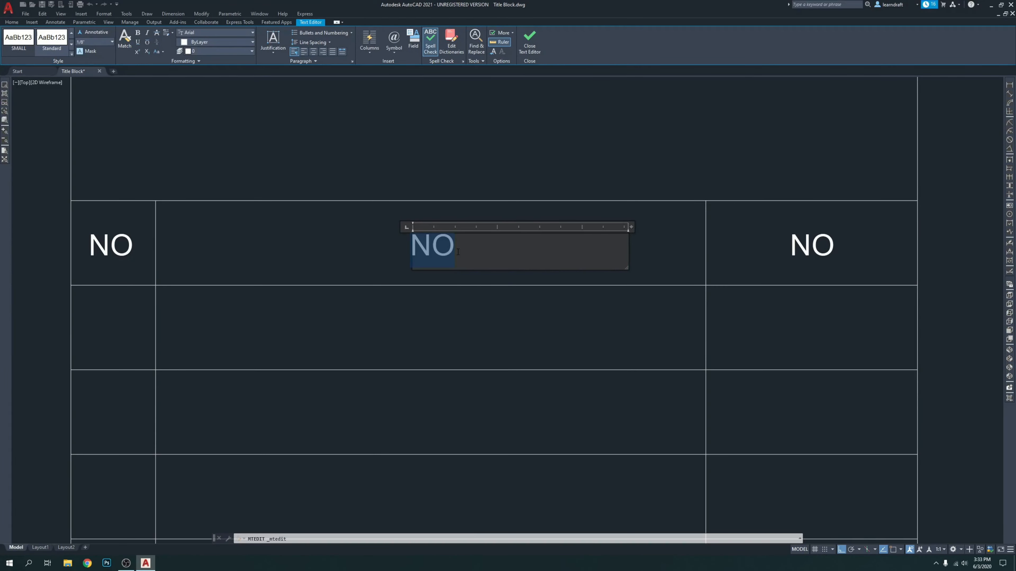
{"action": "type", "text": "REVISION / SUBMISSION"}
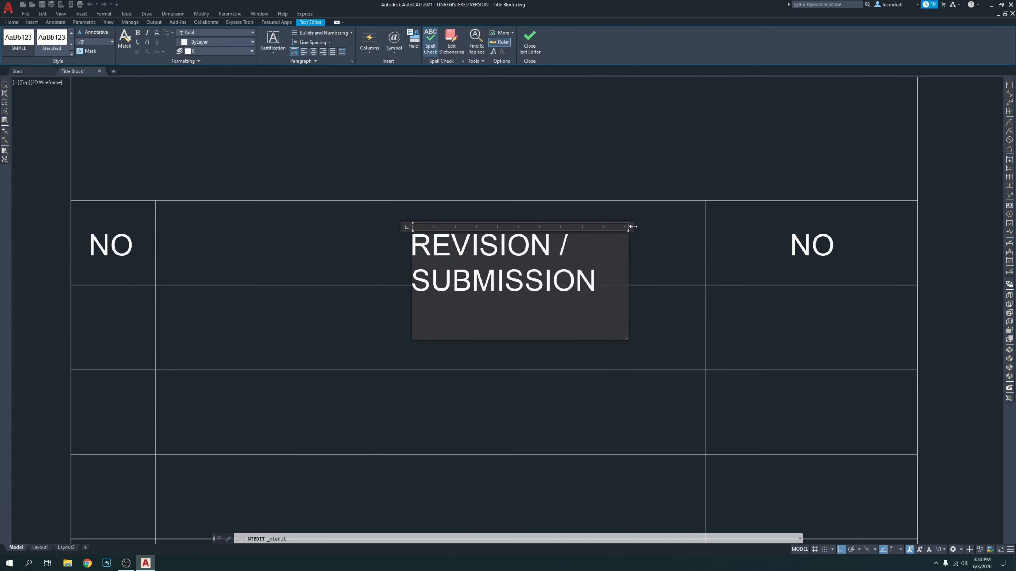
{"action": "left_click_drag", "start_coordinate": [633, 227], "coordinate": [823, 236]}
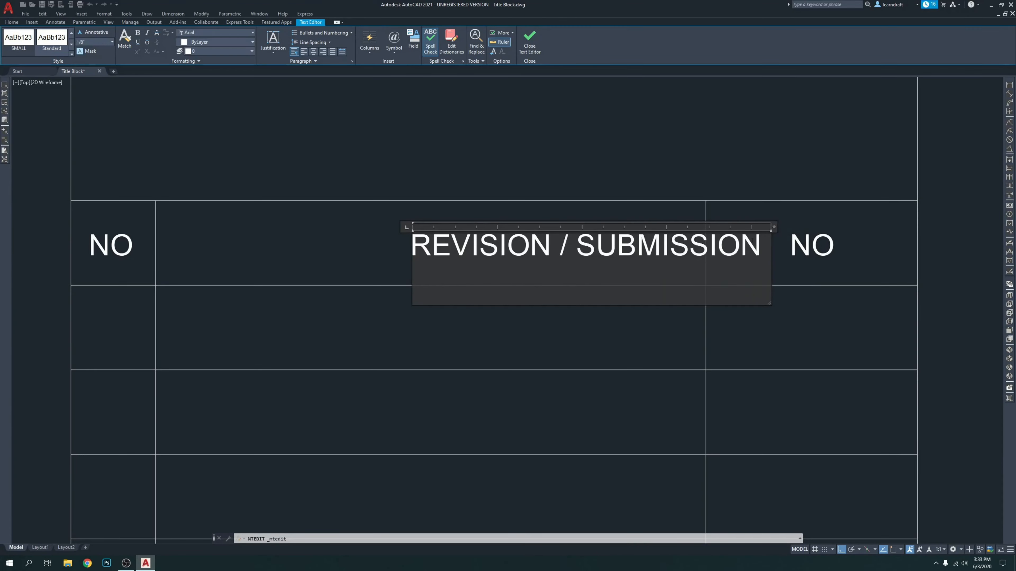
{"action": "left_click", "coordinate": [679, 146]}
Step: Move the REVISION / SUBMISSION text horizontally until it sits centred in the middle header cell
{"action": "left_click", "coordinate": [537, 223]}
{"action": "left_click", "coordinate": [515, 252]}
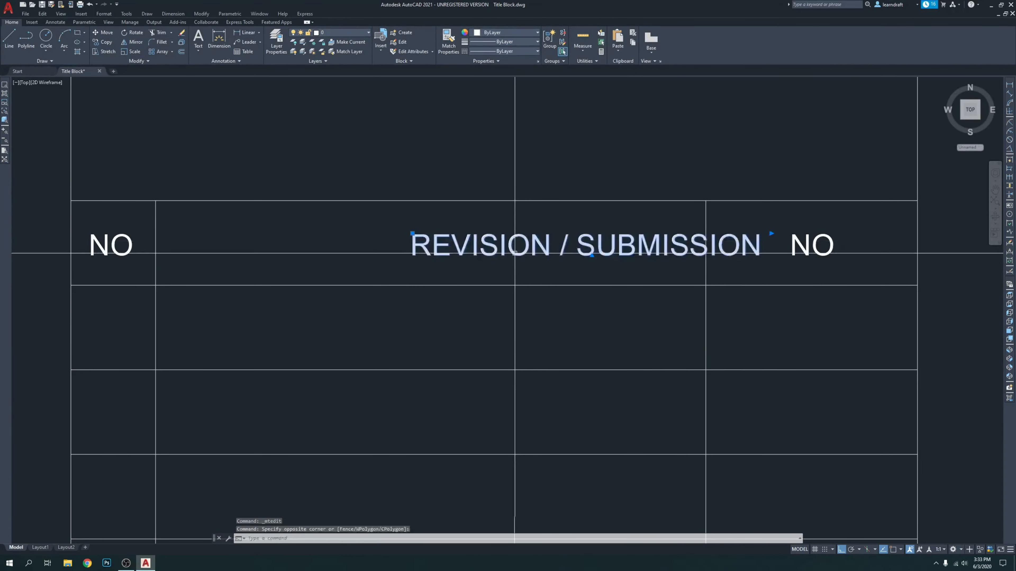
{"action": "type", "text": "M"}
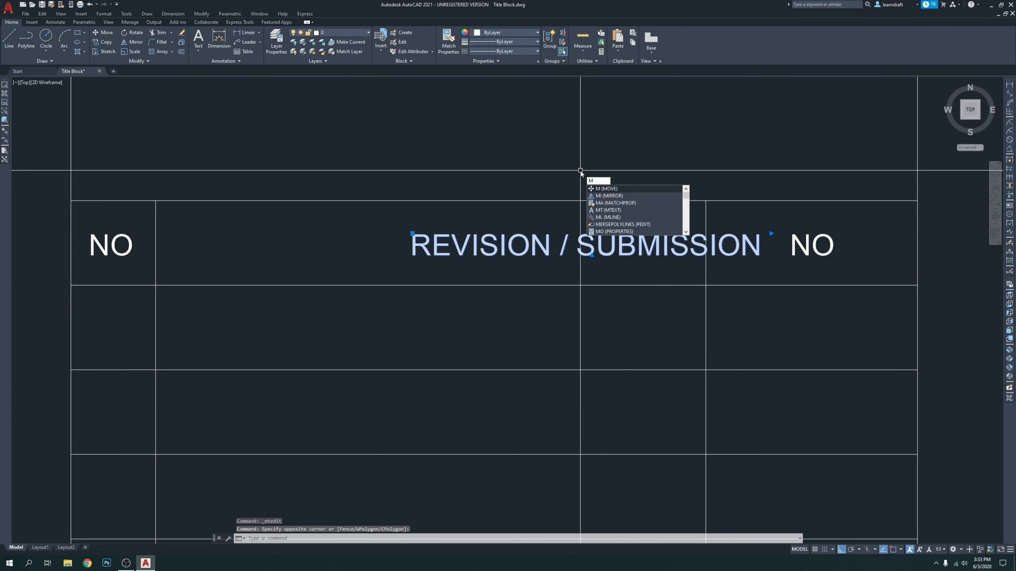
{"action": "key", "text": "Return"}
{"action": "left_click", "coordinate": [710, 130]}
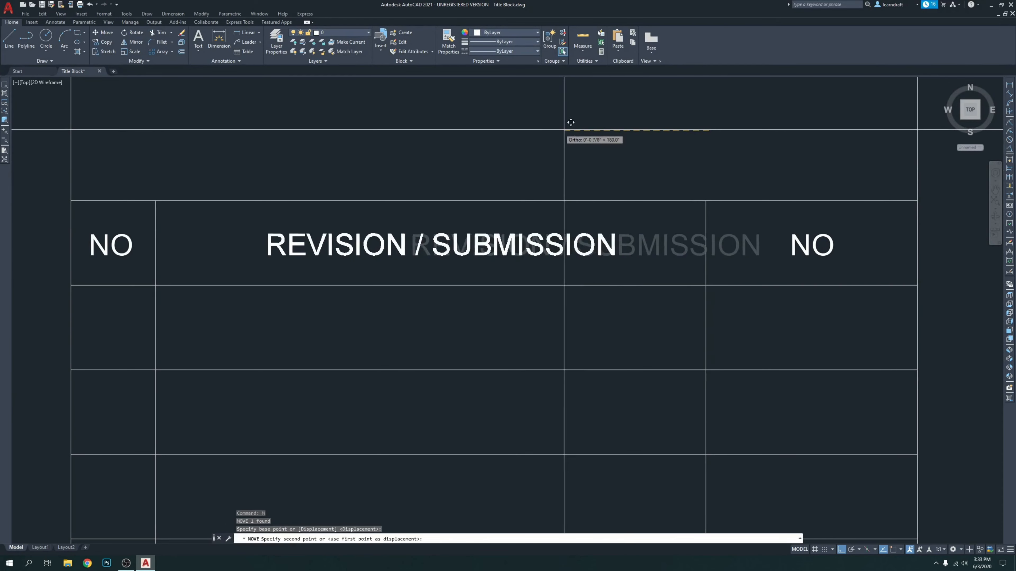
{"action": "left_click", "coordinate": [536, 128]}
{"action": "middle_click_drag", "start_coordinate": [662, 135], "coordinate": [537, 177]}
{"action": "left_click", "coordinate": [546, 228]}
{"action": "left_click", "coordinate": [520, 263]}
{"action": "key", "text": "Return"}
{"action": "left_click", "coordinate": [555, 147]}
{"action": "left_click", "coordinate": [560, 147]}
Step: Change the text in the last header cell of the new revision table to DATE
{"action": "scroll", "coordinate": [600, 140], "scroll_direction": "down", "scroll_amount": 4}
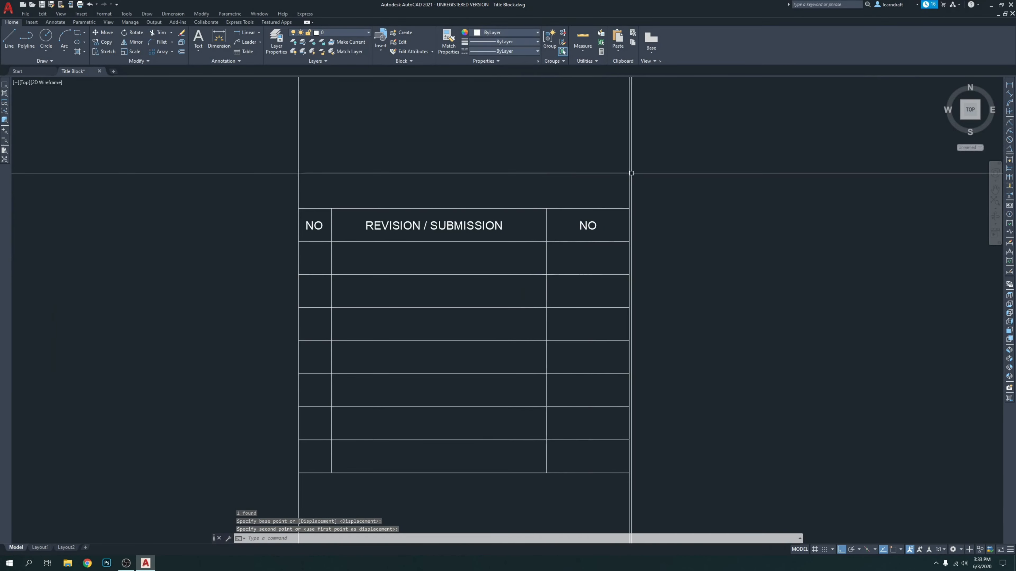
{"action": "scroll", "coordinate": [641, 221], "scroll_direction": "up", "scroll_amount": 3}
{"action": "left_click", "coordinate": [518, 233]}
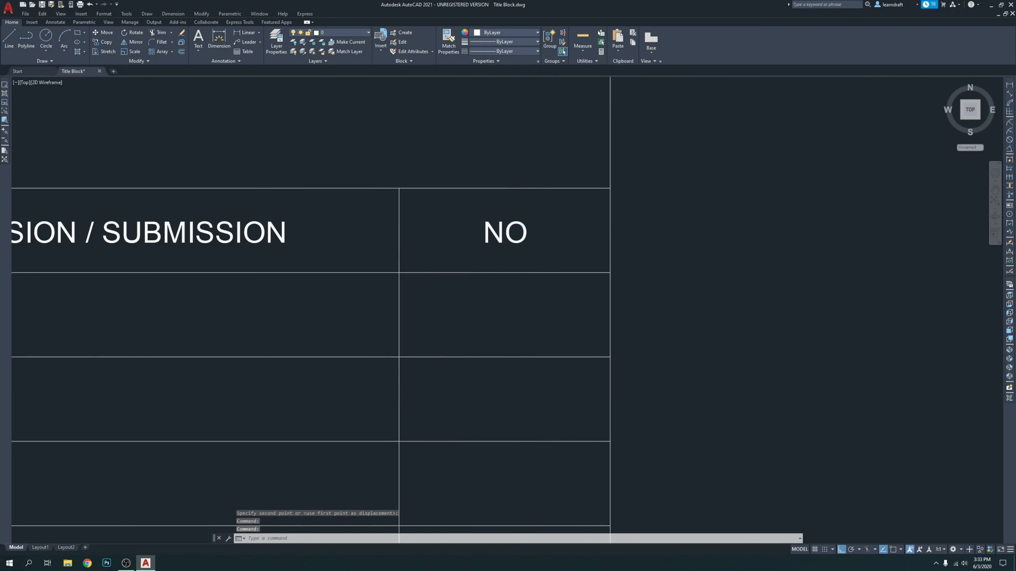
{"action": "double_click", "coordinate": [525, 234]}
{"action": "type", "text": "DATE"}
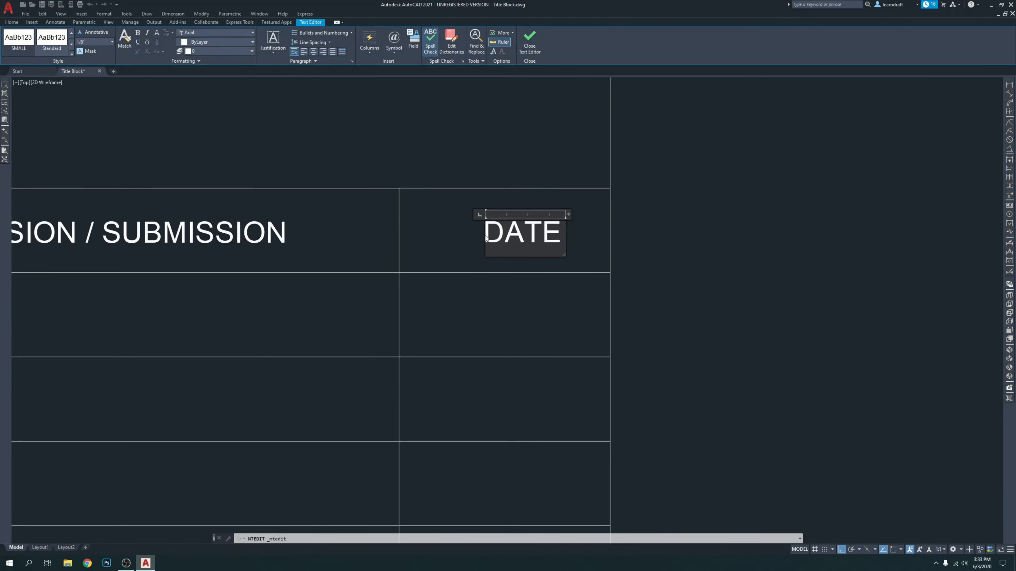
{"action": "left_click", "coordinate": [751, 254]}
Step: Move the DATE text slightly left so it sits centred in its header cell
{"action": "left_click", "coordinate": [478, 207]}
{"action": "left_click", "coordinate": [767, 305]}
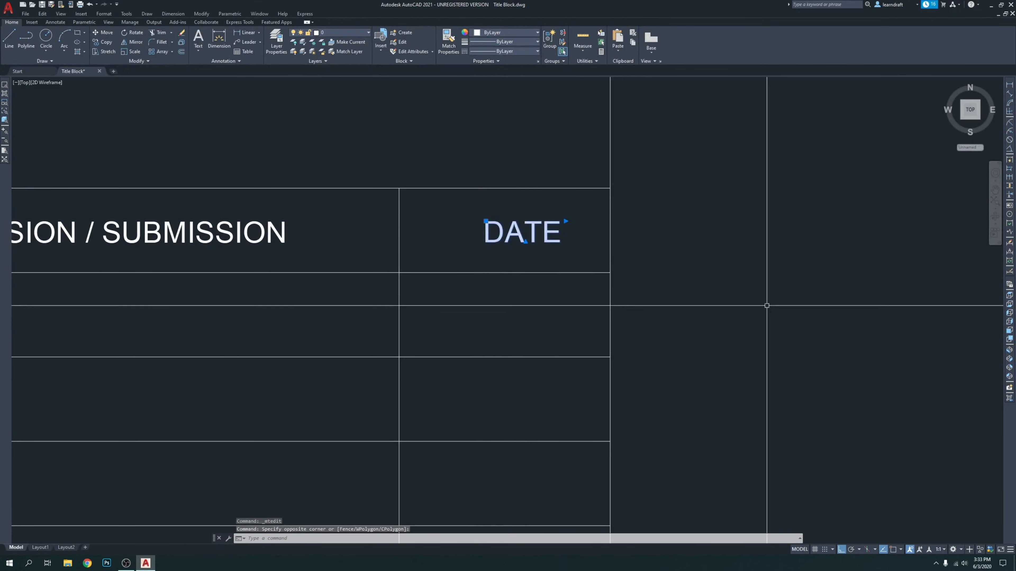
{"action": "type", "text": "m"}
{"action": "key", "text": "Return"}
{"action": "left_click", "coordinate": [808, 320]}
{"action": "left_click", "coordinate": [788, 320]}
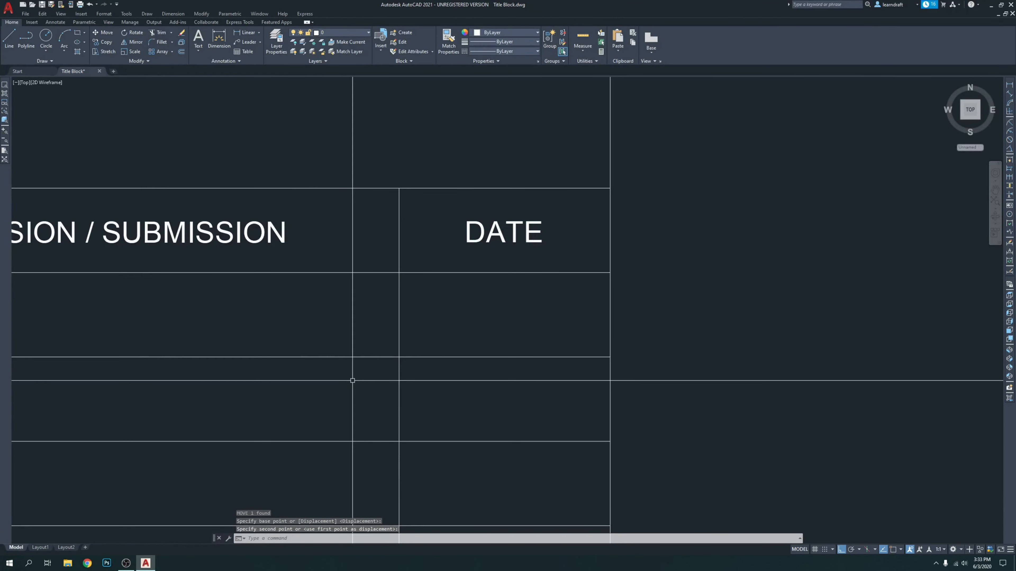
{"action": "middle_click_drag", "start_coordinate": [352, 380], "coordinate": [448, 350]}
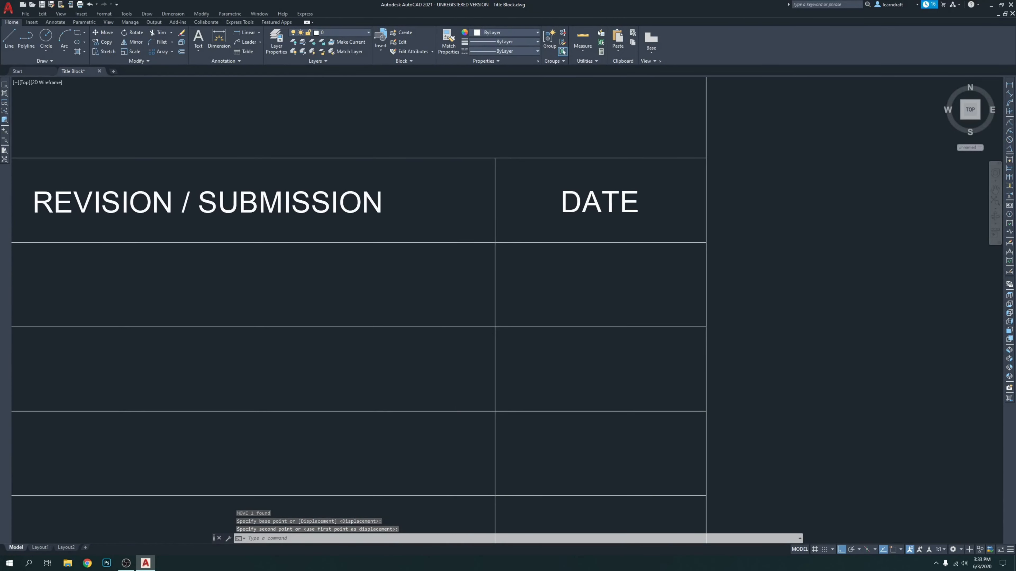
{"action": "left_click", "coordinate": [125, 563]}
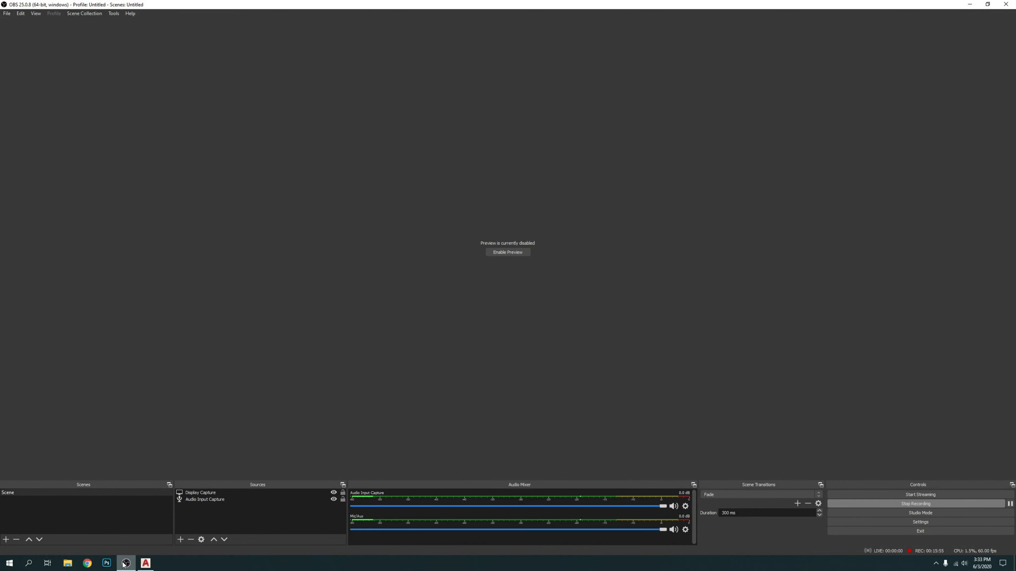
{"action": "left_click", "coordinate": [123, 565]}
{"action": "scroll", "coordinate": [535, 263], "scroll_direction": "down", "scroll_amount": 2}
{"action": "middle_click_drag", "start_coordinate": [445, 277], "coordinate": [499, 225]}
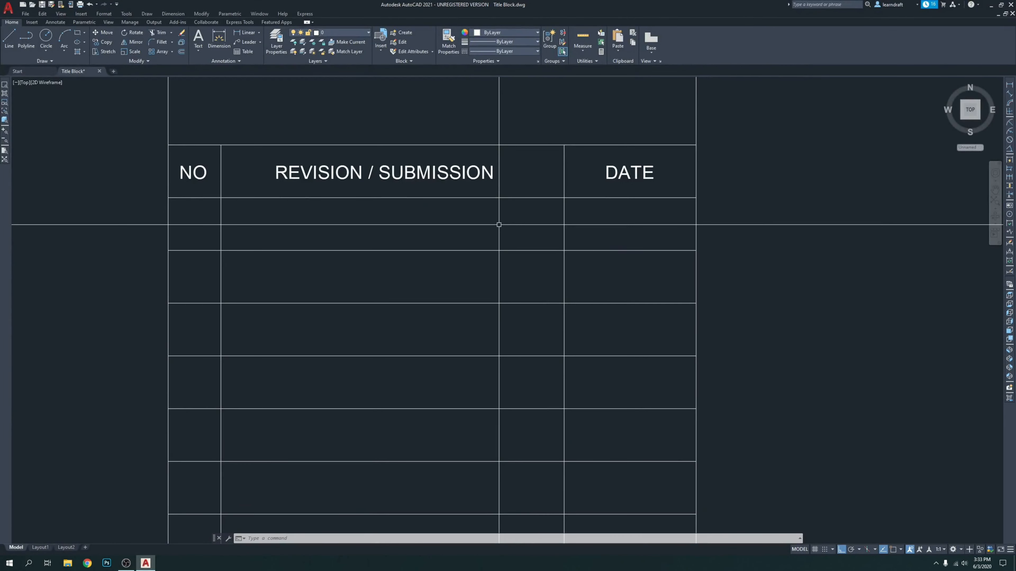
{"action": "middle_click_drag", "start_coordinate": [753, 251], "coordinate": [742, 252]}
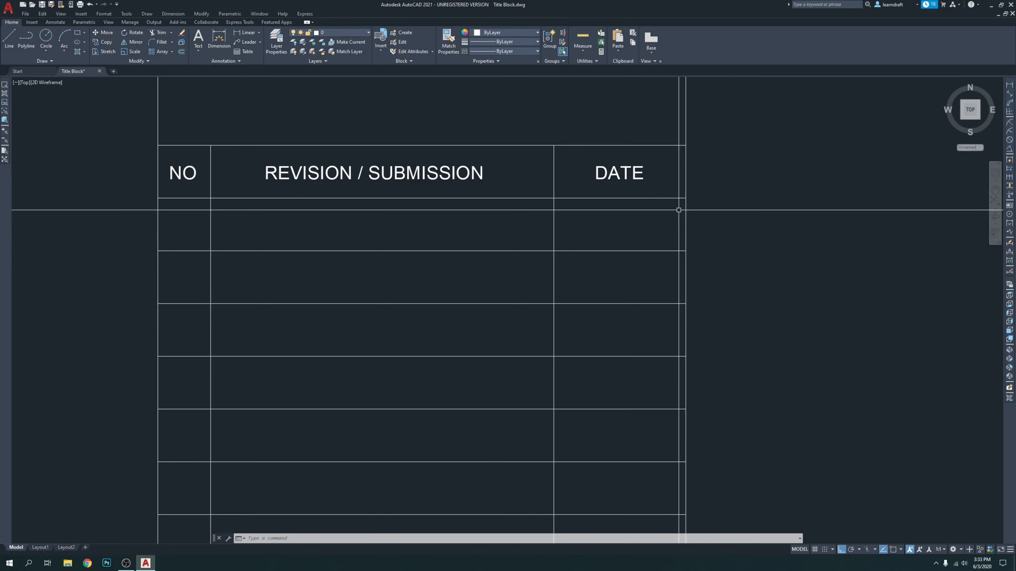
Step: Examine the original title block's revision rows and the heading text of the client section beneath them
{"action": "scroll", "coordinate": [643, 228], "scroll_direction": "down", "scroll_amount": 5}
{"action": "middle_click_drag", "start_coordinate": [262, 195], "coordinate": [707, 209]}
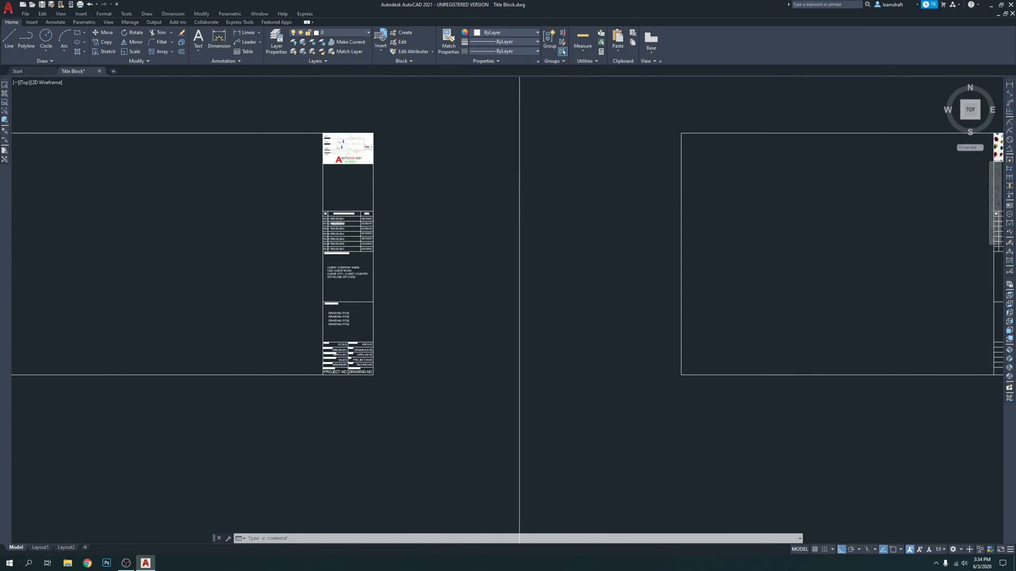
{"action": "scroll", "coordinate": [336, 220], "scroll_direction": "up", "scroll_amount": 5}
{"action": "middle_click_drag", "start_coordinate": [624, 149], "coordinate": [614, 149]}
{"action": "scroll", "coordinate": [612, 149], "scroll_direction": "down", "scroll_amount": 1}
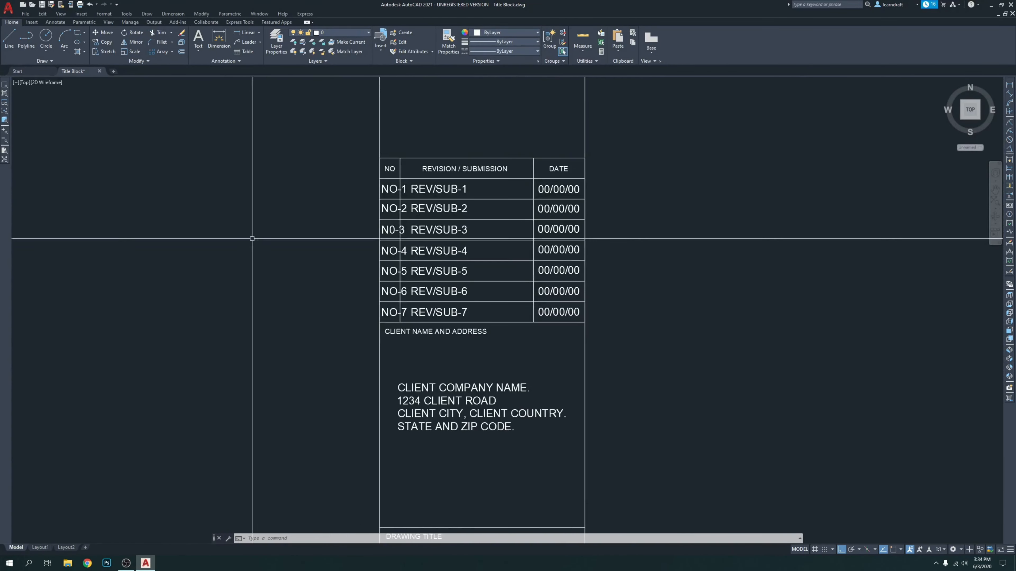
{"action": "scroll", "coordinate": [446, 172], "scroll_direction": "up", "scroll_amount": 4}
{"action": "middle_click_drag", "start_coordinate": [442, 175], "coordinate": [323, 121]}
{"action": "scroll", "coordinate": [244, 158], "scroll_direction": "down", "scroll_amount": 2}
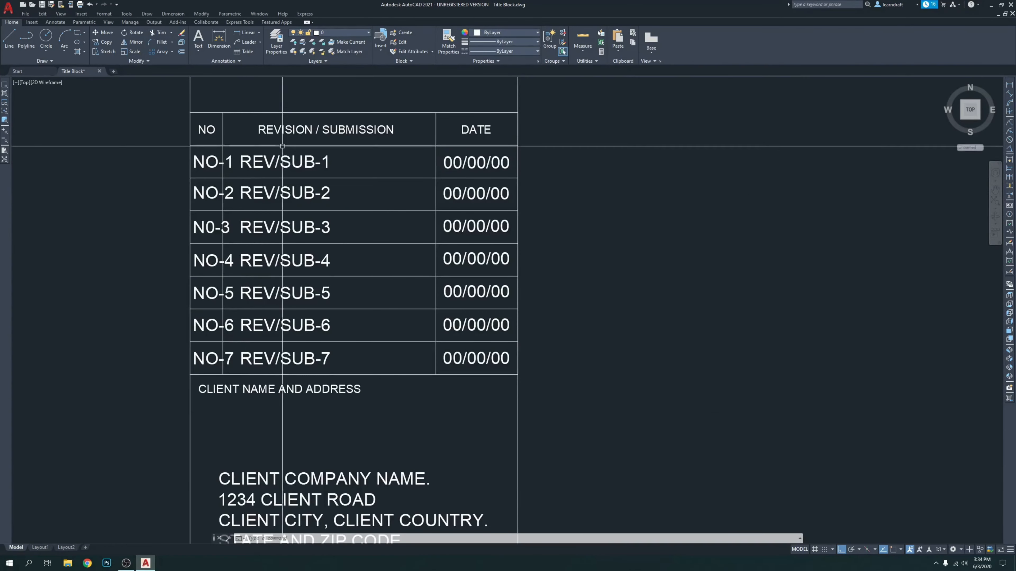
{"action": "middle_click_drag", "start_coordinate": [512, 303], "coordinate": [500, 212]}
{"action": "middle_click_drag", "start_coordinate": [229, 315], "coordinate": [241, 236]}
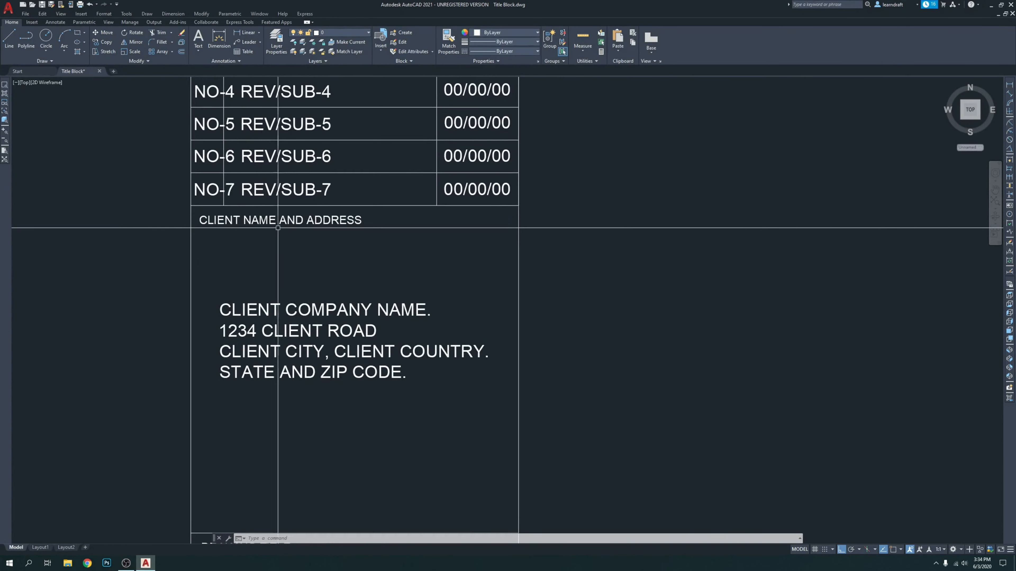
{"action": "double_click", "coordinate": [325, 221]}
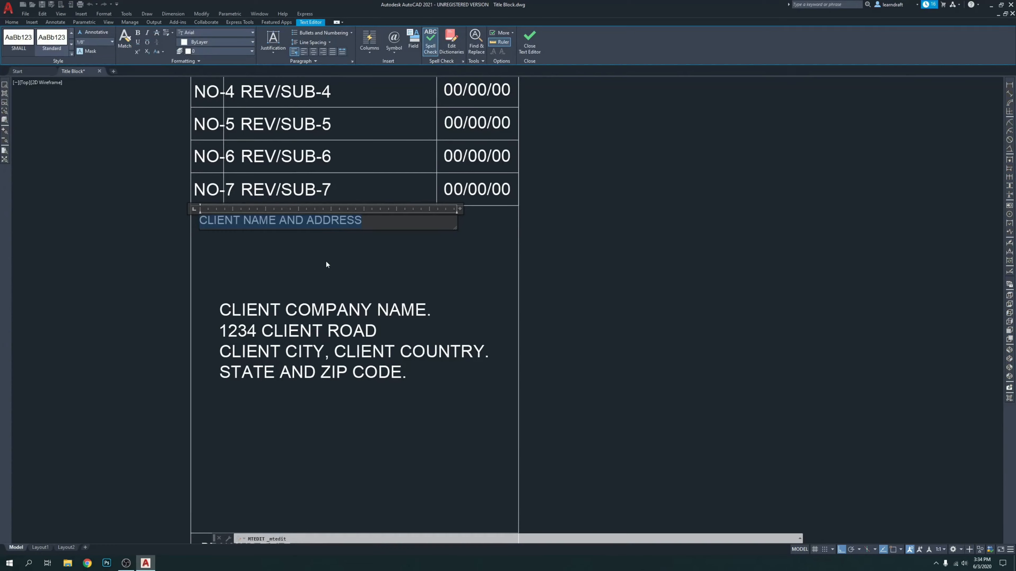
Step: Add the multiline text CLIENT NAME AND ADDRESS just below the new revision table, widening its box to about 3 3/4" for a single line
{"action": "scroll", "coordinate": [794, 285], "scroll_direction": "down", "scroll_amount": 2}
{"action": "middle_click_drag", "start_coordinate": [794, 285], "coordinate": [215, 240]}
{"action": "scroll", "coordinate": [215, 240], "scroll_direction": "down", "scroll_amount": 4}
{"action": "middle_click_drag", "start_coordinate": [961, 258], "coordinate": [380, 264]}
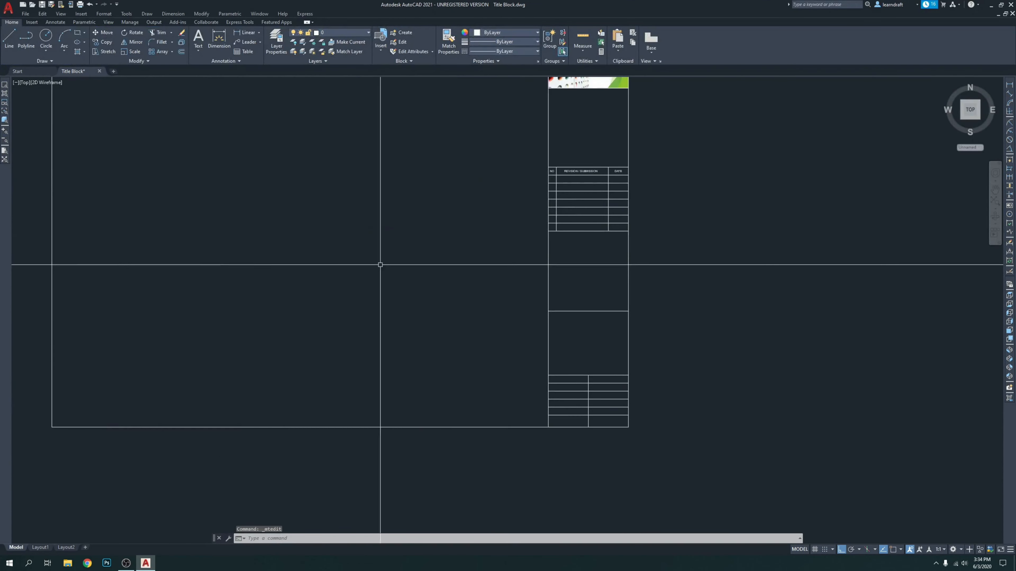
{"action": "scroll", "coordinate": [568, 164], "scroll_direction": "up", "scroll_amount": 6}
{"action": "scroll", "coordinate": [584, 236], "scroll_direction": "up", "scroll_amount": 1}
{"action": "middle_click_drag", "start_coordinate": [583, 238], "coordinate": [495, 124]}
{"action": "scroll", "coordinate": [498, 138], "scroll_direction": "down", "scroll_amount": 3}
{"action": "scroll", "coordinate": [483, 237], "scroll_direction": "up", "scroll_amount": 3}
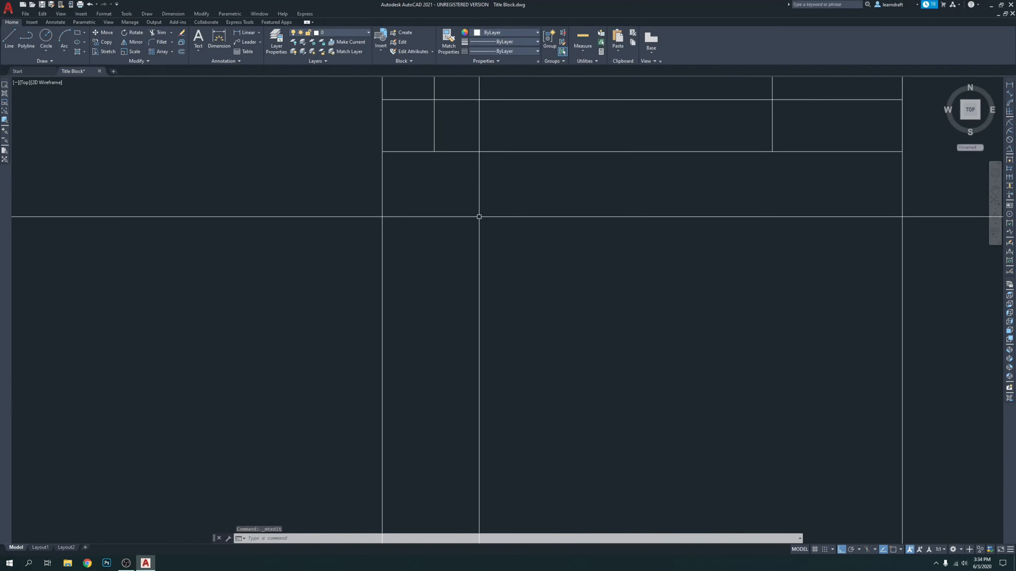
{"action": "scroll", "coordinate": [479, 235], "scroll_direction": "down", "scroll_amount": 3}
{"action": "middle_click_drag", "start_coordinate": [493, 196], "coordinate": [485, 228]}
{"action": "scroll", "coordinate": [465, 274], "scroll_direction": "up", "scroll_amount": 6}
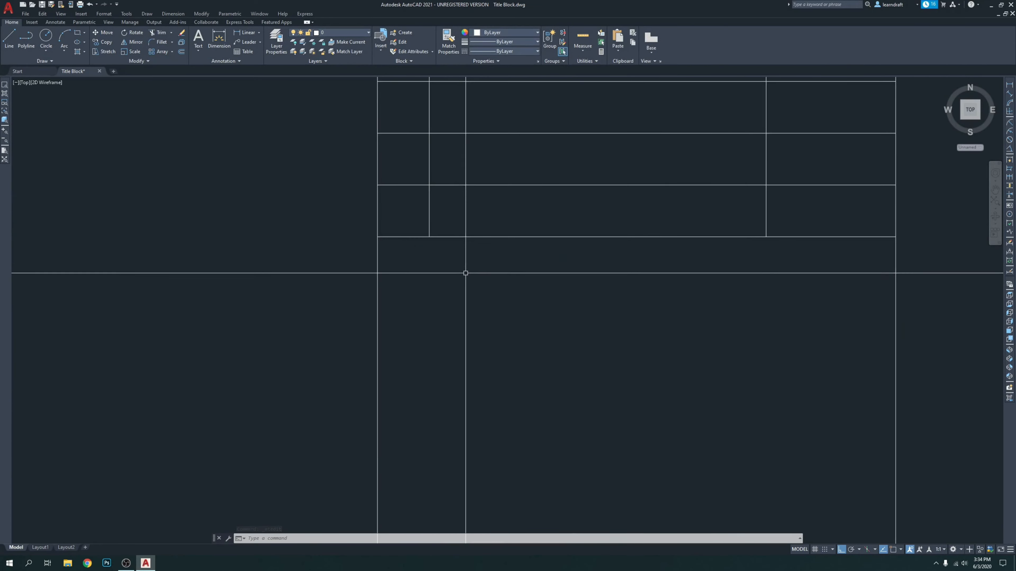
{"action": "key", "text": "Return"}
{"action": "left_click", "coordinate": [397, 236]}
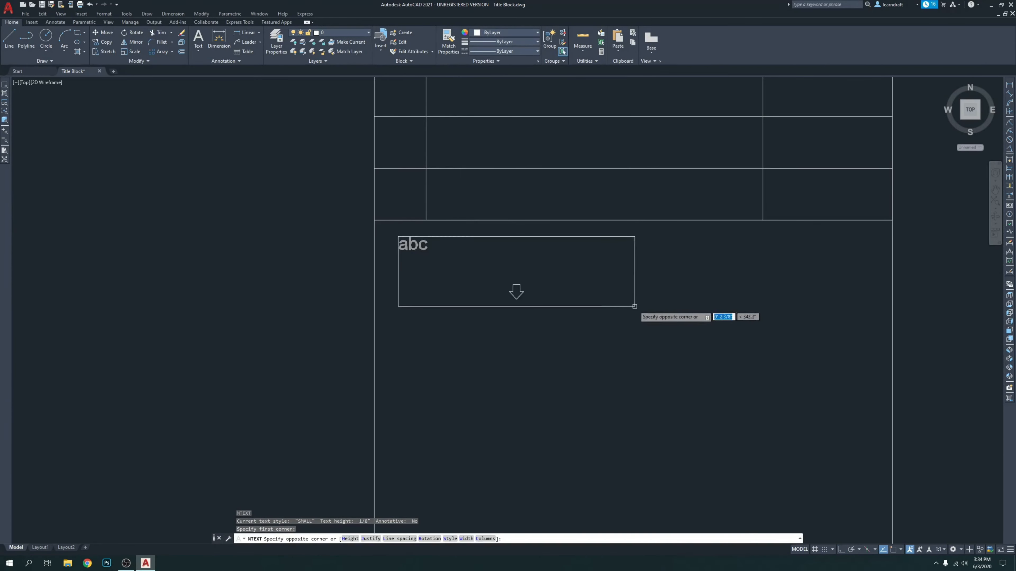
{"action": "left_click", "coordinate": [635, 304]}
{"action": "type", "text": "CLIENT NAME AND ADDRESS"}
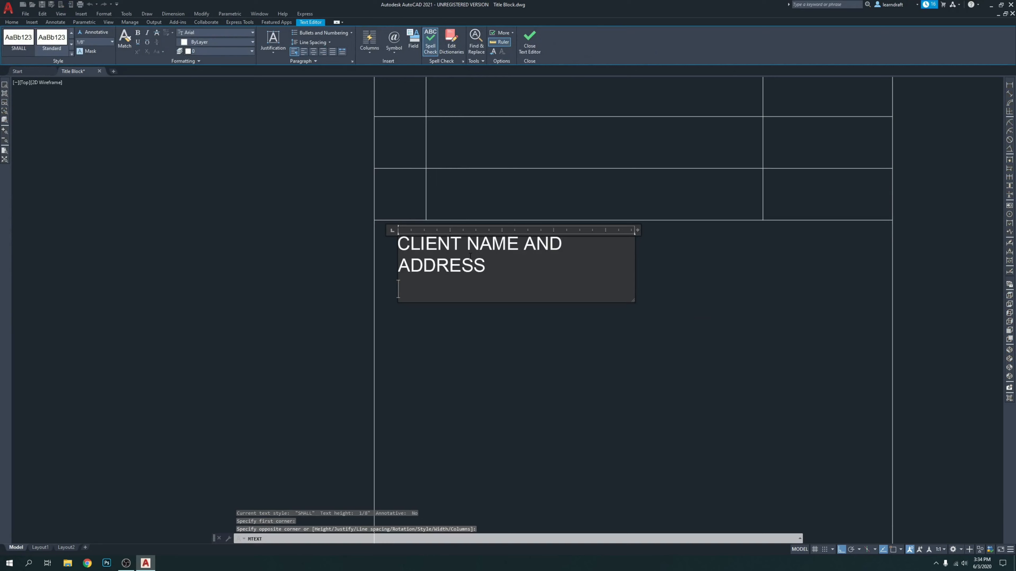
{"action": "left_click_drag", "start_coordinate": [638, 231], "coordinate": [785, 230]}
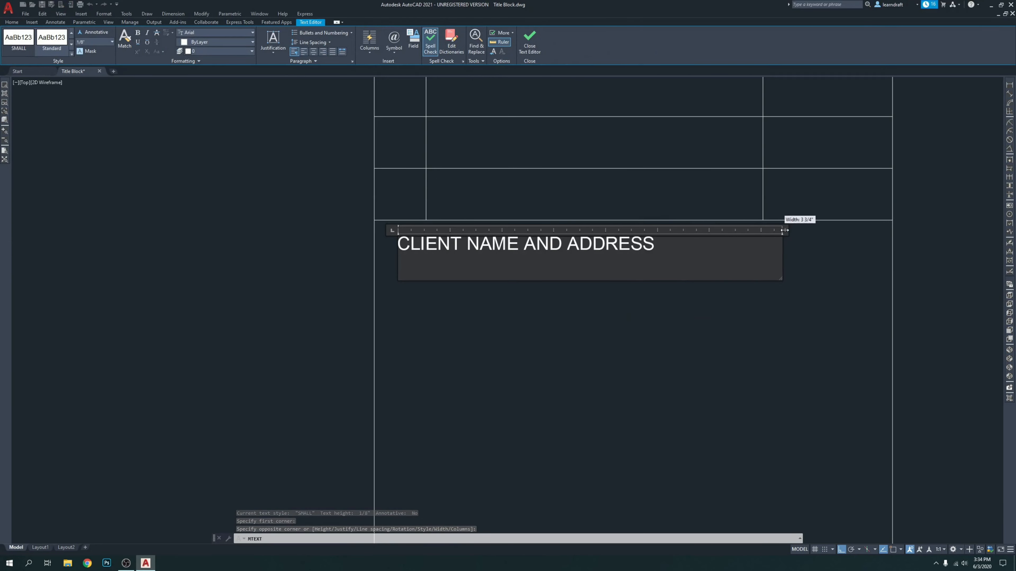
{"action": "left_click", "coordinate": [539, 310]}
Step: Move the CLIENT NAME AND ADDRESS label slightly left, closer to the section's left edge
{"action": "left_click", "coordinate": [502, 275]}
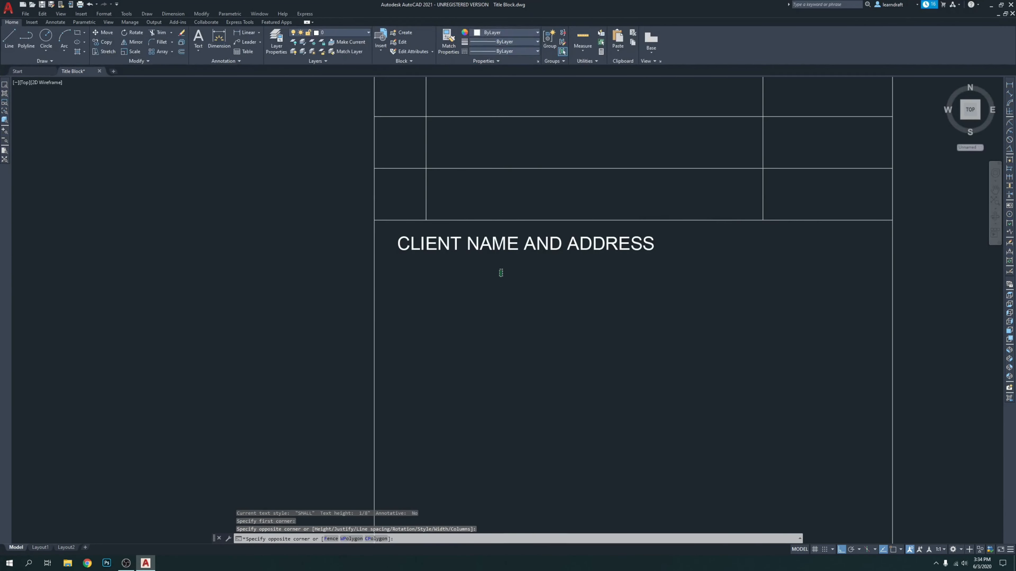
{"action": "left_click", "coordinate": [476, 238]}
{"action": "key", "text": "Return"}
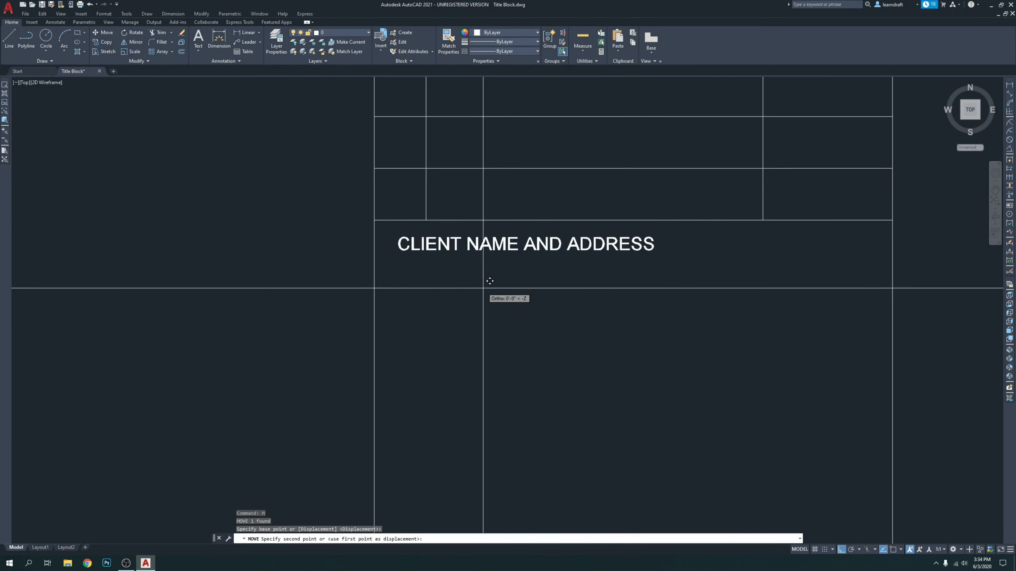
{"action": "left_click", "coordinate": [477, 288]}
{"action": "left_click", "coordinate": [478, 261]}
{"action": "left_click", "coordinate": [460, 234]}
{"action": "key", "text": "Return"}
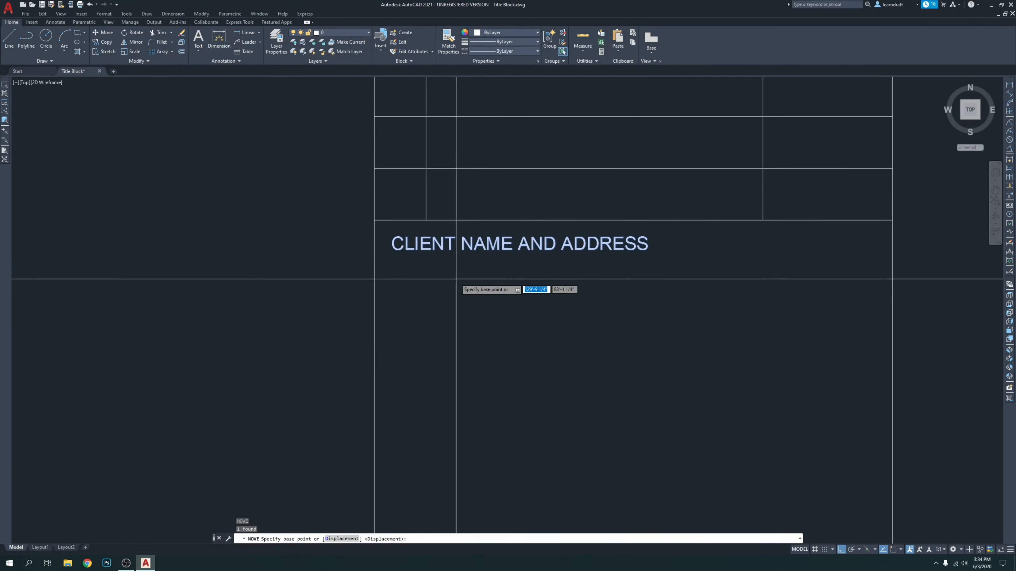
{"action": "key", "text": "Escape"}
{"action": "scroll", "coordinate": [457, 278], "scroll_direction": "down", "scroll_amount": 6}
{"action": "middle_click_drag", "start_coordinate": [504, 312], "coordinate": [535, 269]}
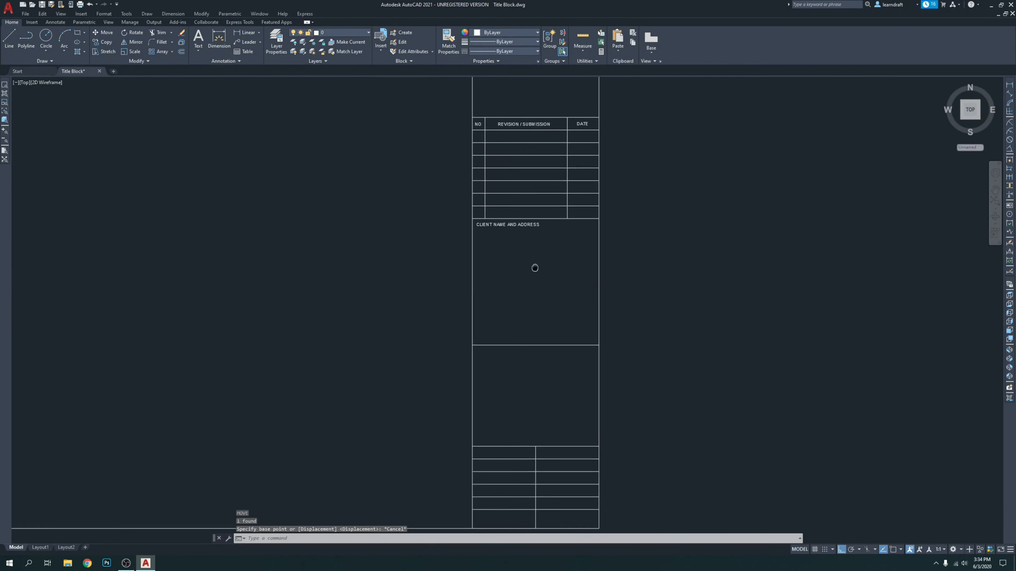
{"action": "left_click", "coordinate": [517, 226]}
{"action": "type", "text": "CO"}
{"action": "key", "text": "Return"}
{"action": "scroll", "coordinate": [489, 242], "scroll_direction": "up", "scroll_amount": 4}
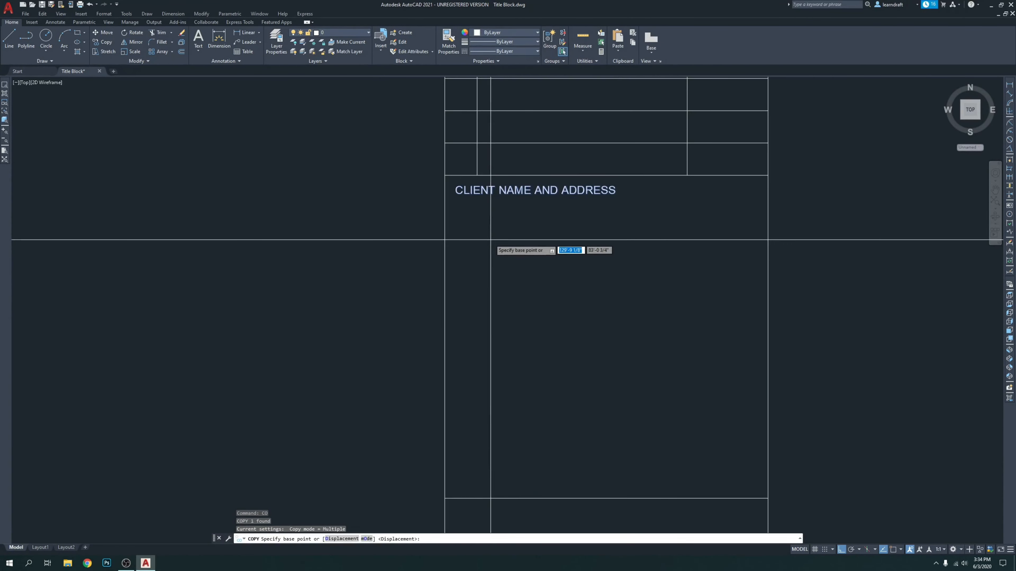
{"action": "left_click", "coordinate": [456, 178]}
{"action": "key", "text": "Escape"}
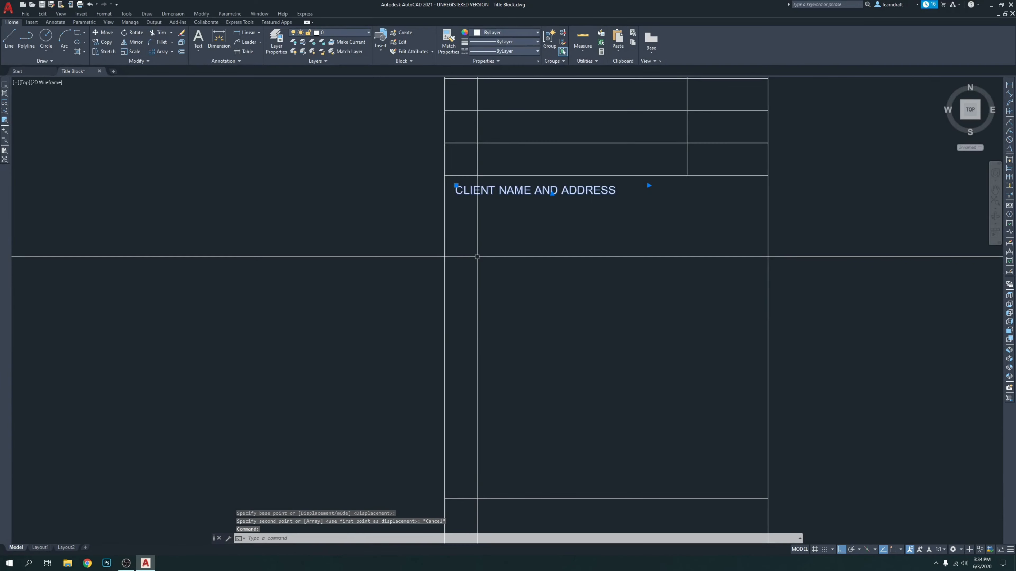
Step: Copy the CLIENT NAME AND ADDRESS label from its section's upper-left corner to the matching corner of the section below
{"action": "type", "text": "co"}
{"action": "key", "text": "Return"}
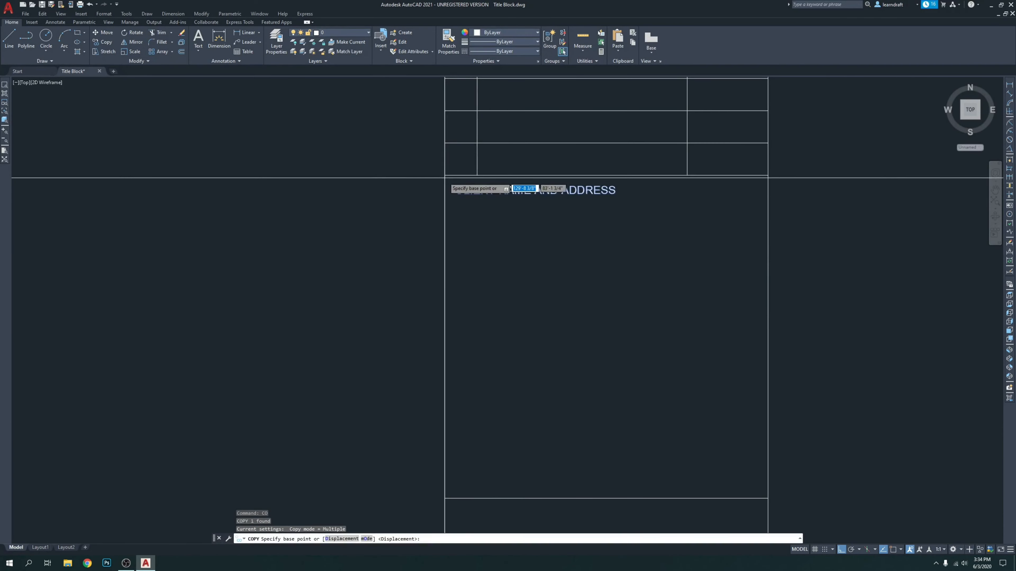
{"action": "key", "text": "F3"}
{"action": "left_click", "coordinate": [445, 175]}
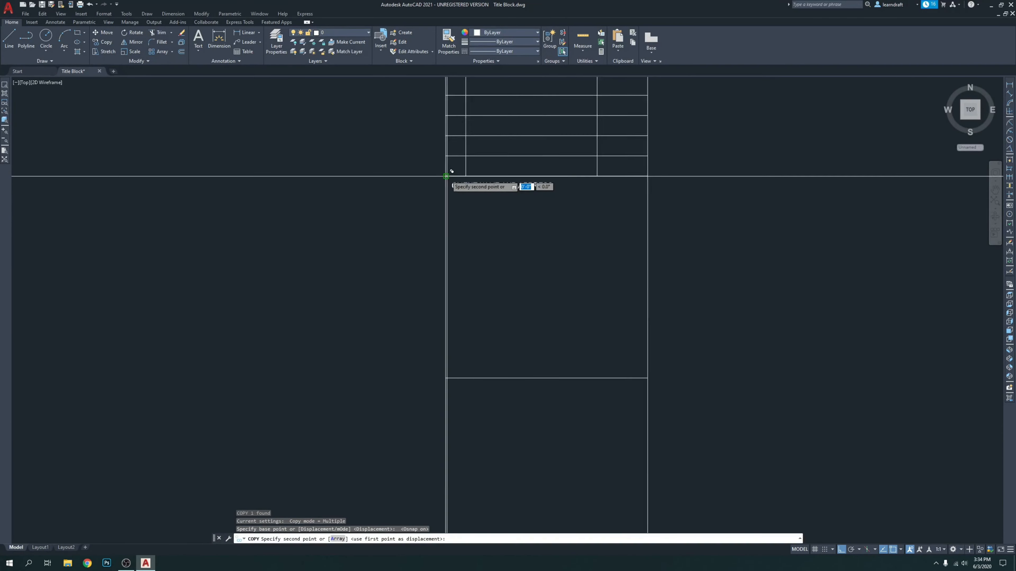
{"action": "scroll", "coordinate": [451, 294], "scroll_direction": "up", "scroll_amount": 3}
{"action": "left_click", "coordinate": [425, 339]}
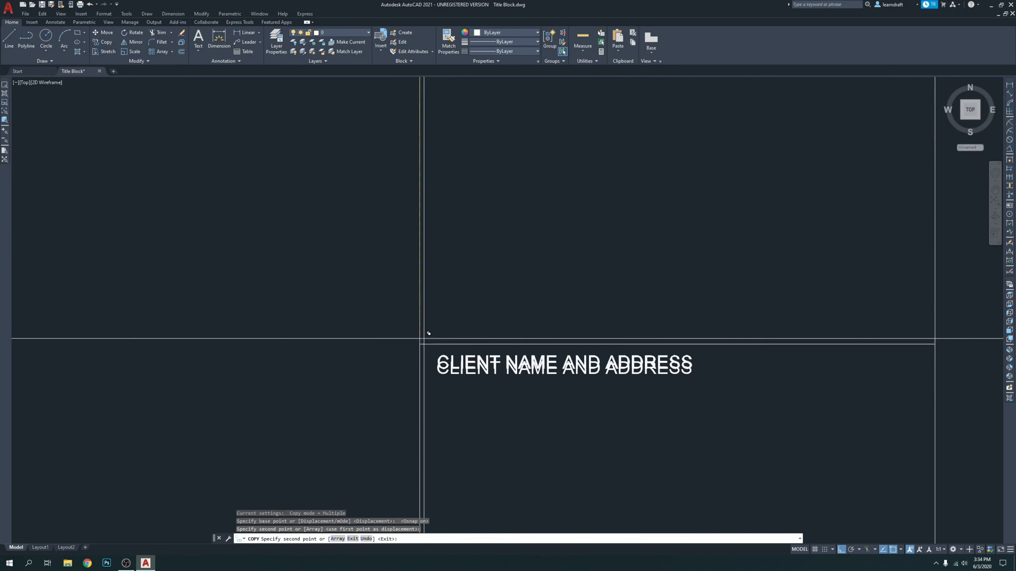
{"action": "key", "text": "Escape"}
{"action": "scroll", "coordinate": [506, 238], "scroll_direction": "down", "scroll_amount": 5}
{"action": "scroll", "coordinate": [500, 256], "scroll_direction": "up", "scroll_amount": 3}
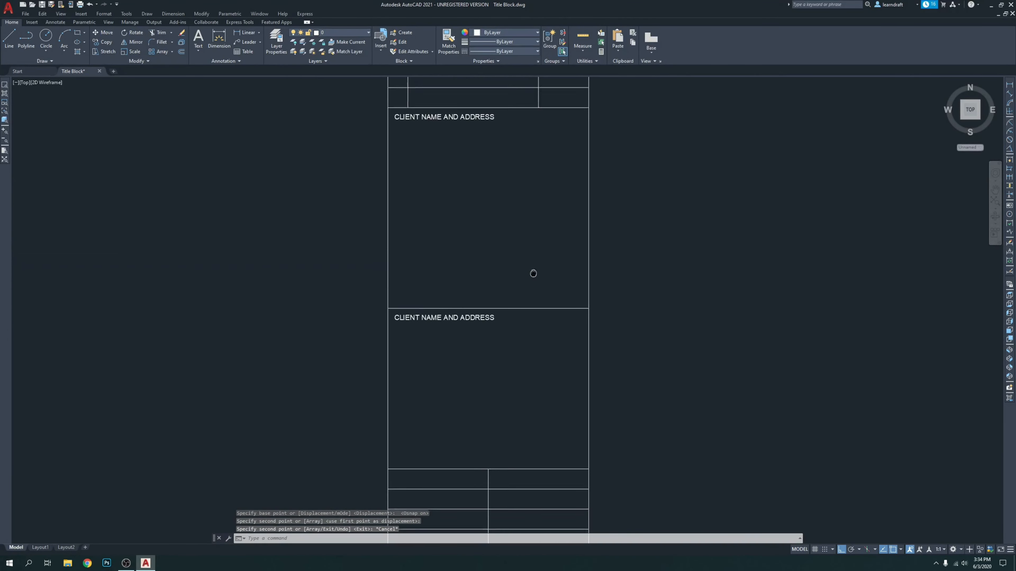
Step: Copy the DRAWING TITLE heading text from the original title block to the clipboard, leaving the original unchanged
{"action": "scroll", "coordinate": [547, 242], "scroll_direction": "down", "scroll_amount": 6}
{"action": "middle_click_drag", "start_coordinate": [110, 245], "coordinate": [428, 255]}
{"action": "scroll", "coordinate": [469, 264], "scroll_direction": "up", "scroll_amount": 6}
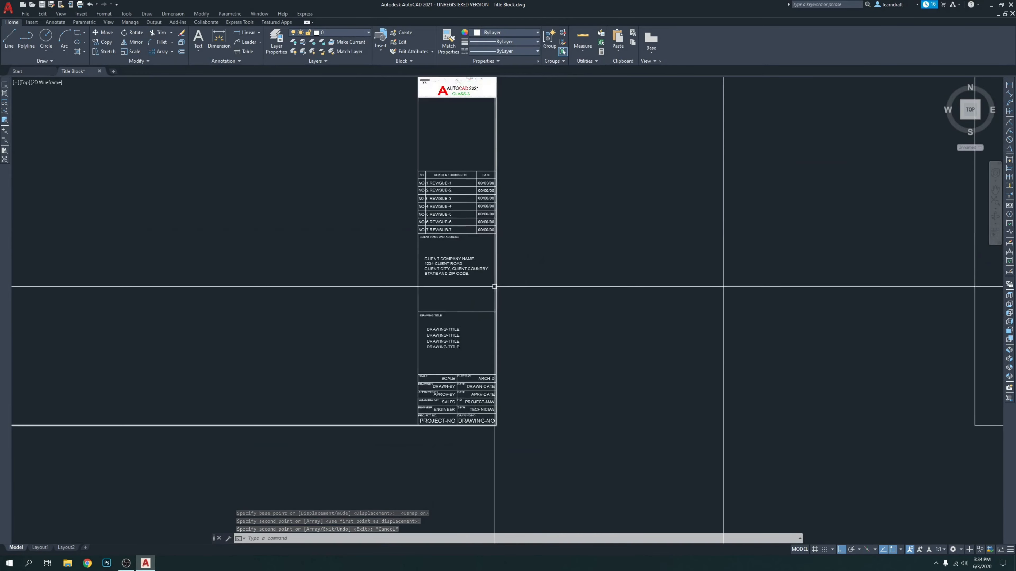
{"action": "double_click", "coordinate": [464, 253]}
{"action": "key", "text": "ctrl+c"}
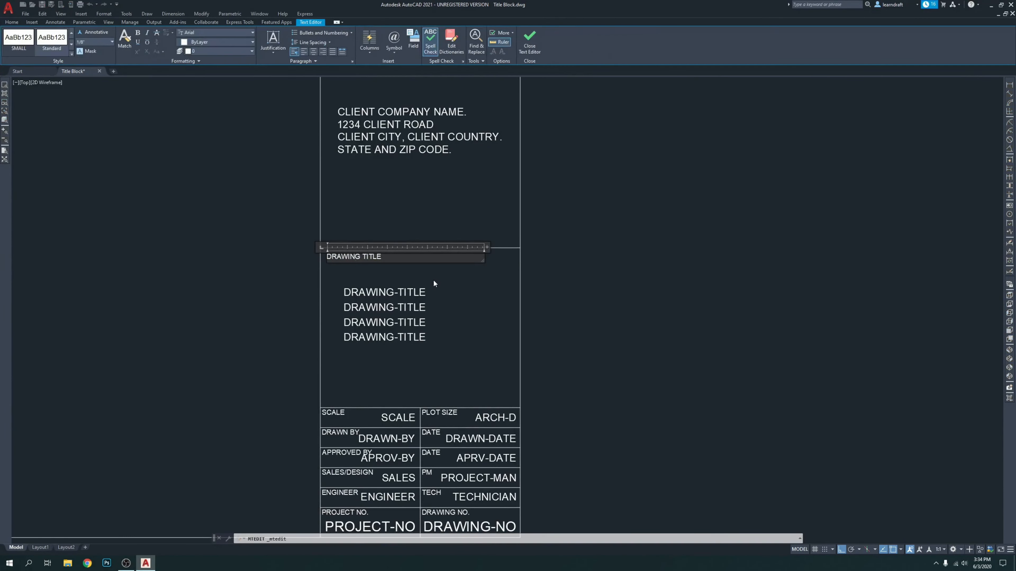
{"action": "left_click", "coordinate": [600, 261]}
Step: Replace the text of the duplicated label in the new title block's lower section with the copied DRAWING TITLE
{"action": "scroll", "coordinate": [617, 260], "scroll_direction": "down", "scroll_amount": 5}
{"action": "middle_click_drag", "start_coordinate": [740, 280], "coordinate": [437, 265]}
{"action": "scroll", "coordinate": [437, 265], "scroll_direction": "up", "scroll_amount": 3}
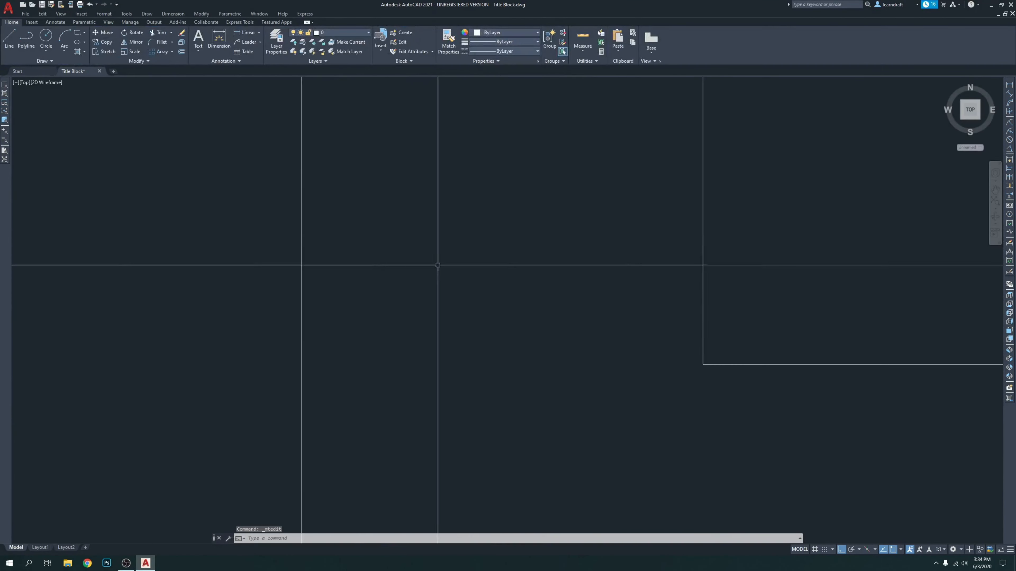
{"action": "scroll", "coordinate": [444, 265], "scroll_direction": "down", "scroll_amount": 5}
{"action": "middle_click_drag", "start_coordinate": [628, 271], "coordinate": [679, 274]}
{"action": "scroll", "coordinate": [469, 217], "scroll_direction": "up", "scroll_amount": 8}
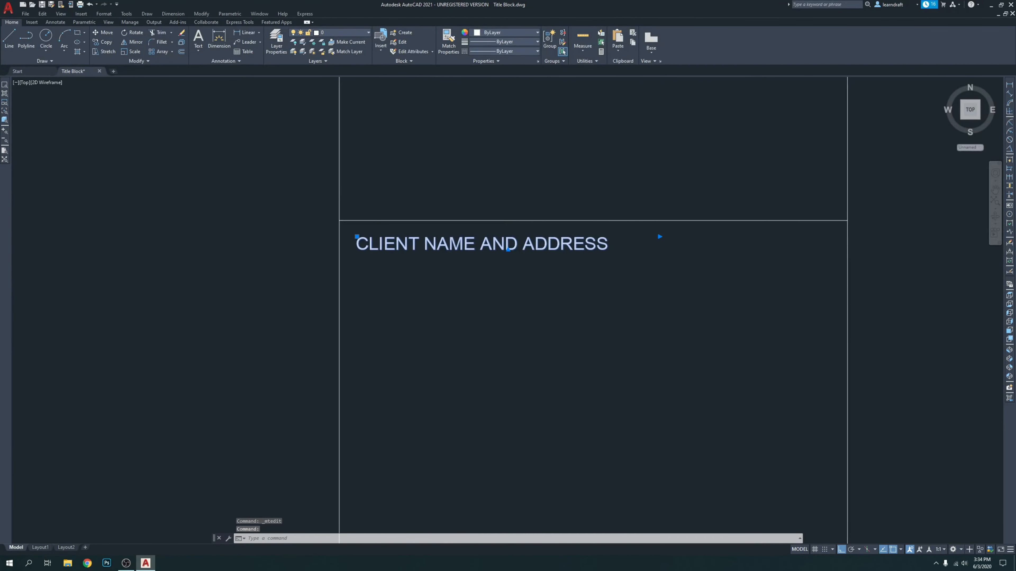
{"action": "double_click", "coordinate": [503, 247]}
{"action": "key", "text": "ctrl+v"}
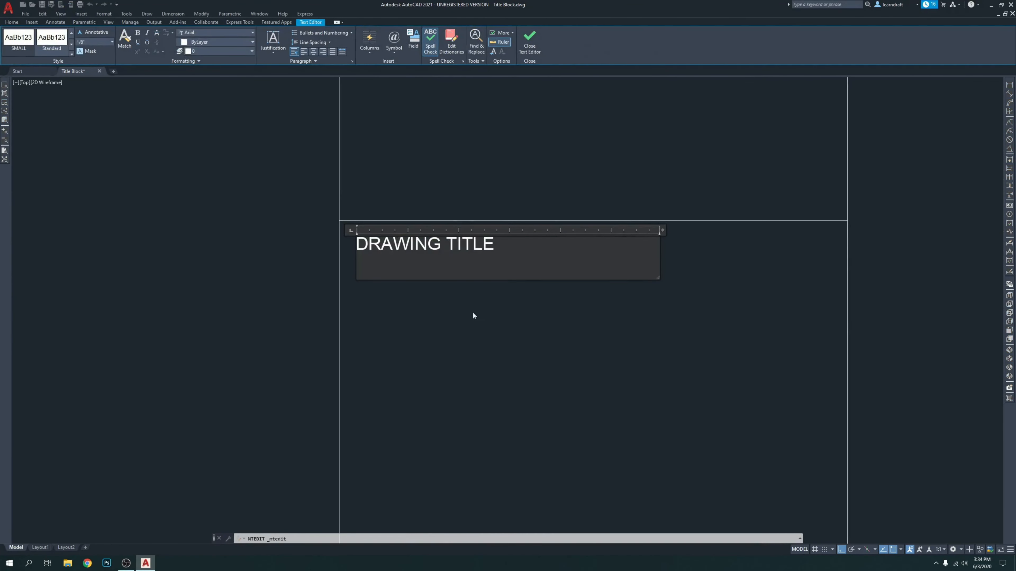
{"action": "left_click", "coordinate": [474, 315]}
Step: Examine the small field labels in the two-column grid at the base of the original title block
{"action": "scroll", "coordinate": [477, 209], "scroll_direction": "down", "scroll_amount": 4}
{"action": "middle_click_drag", "start_coordinate": [533, 222], "coordinate": [533, 176]}
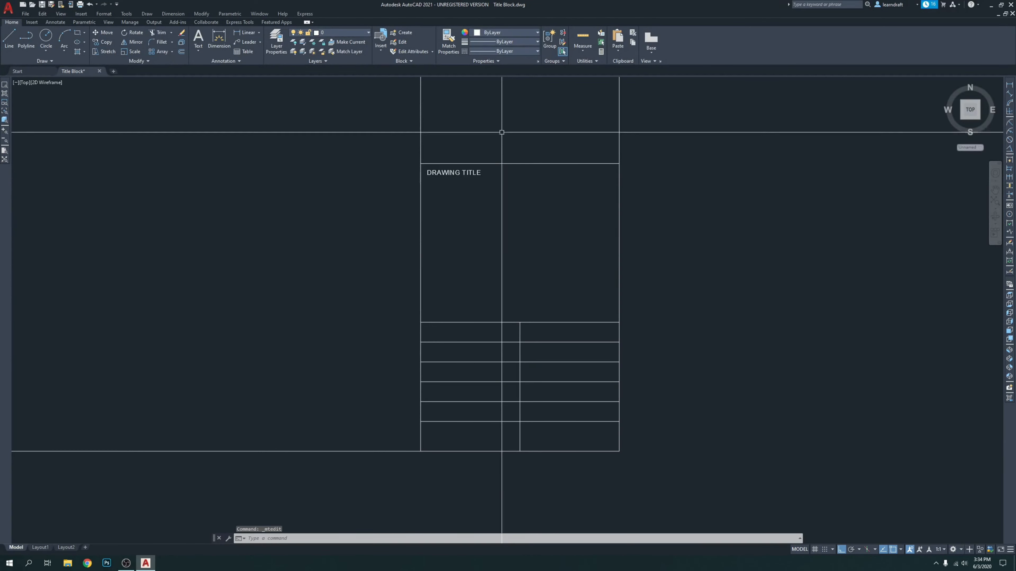
{"action": "mouse_move", "coordinate": [501, 132]}
{"action": "middle_mouse_down"}
{"action": "mouse_move", "coordinate": [518, 376]}
{"action": "mouse_move", "coordinate": [515, 213]}
{"action": "middle_mouse_up"}
{"action": "scroll", "coordinate": [501, 229], "scroll_direction": "down", "scroll_amount": 2}
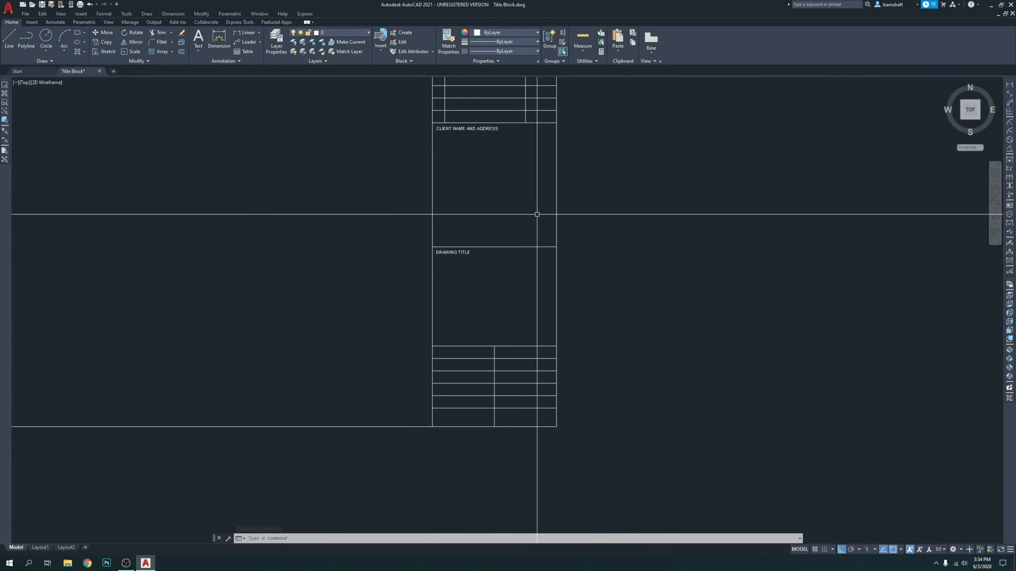
{"action": "scroll", "coordinate": [537, 213], "scroll_direction": "down", "scroll_amount": 4}
{"action": "middle_click_drag", "start_coordinate": [308, 245], "coordinate": [780, 265]}
{"action": "scroll", "coordinate": [352, 285], "scroll_direction": "up", "scroll_amount": 8}
{"action": "middle_click_drag", "start_coordinate": [364, 319], "coordinate": [381, 281]}
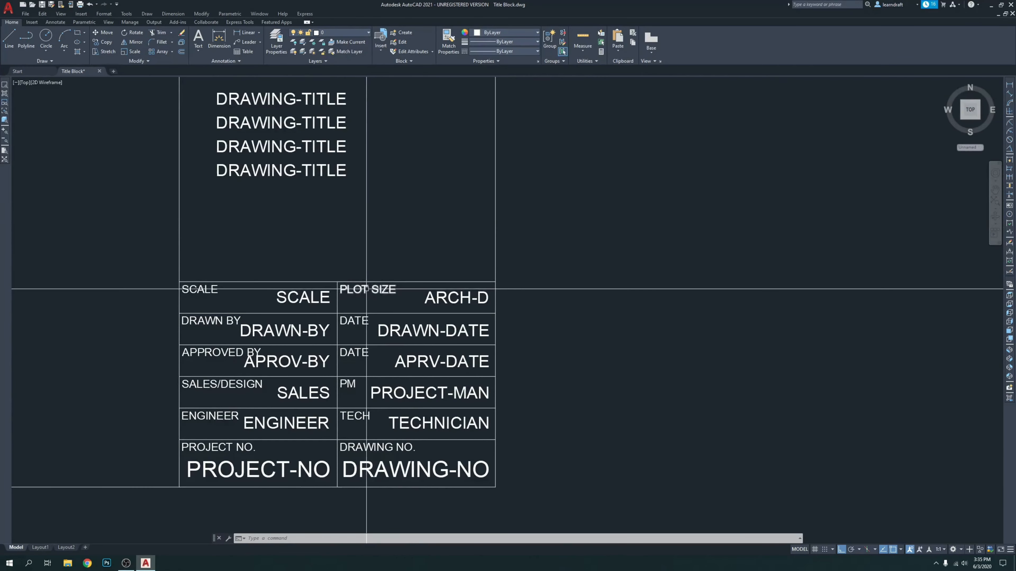
{"action": "middle_click_drag", "start_coordinate": [494, 245], "coordinate": [486, 184]}
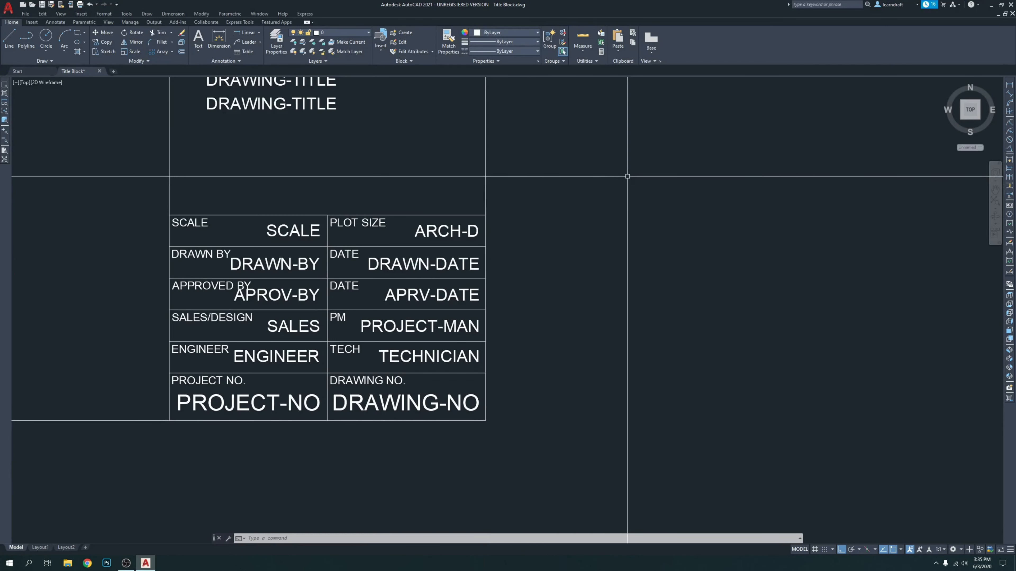
Step: Copy the twelve small field labels, from SCALE and PLOT SIZE down to PROJECT NO. and DRAWING NO., into the new title block's matching grid cells
{"action": "left_click", "coordinate": [357, 223]}
{"action": "left_click", "coordinate": [190, 223]}
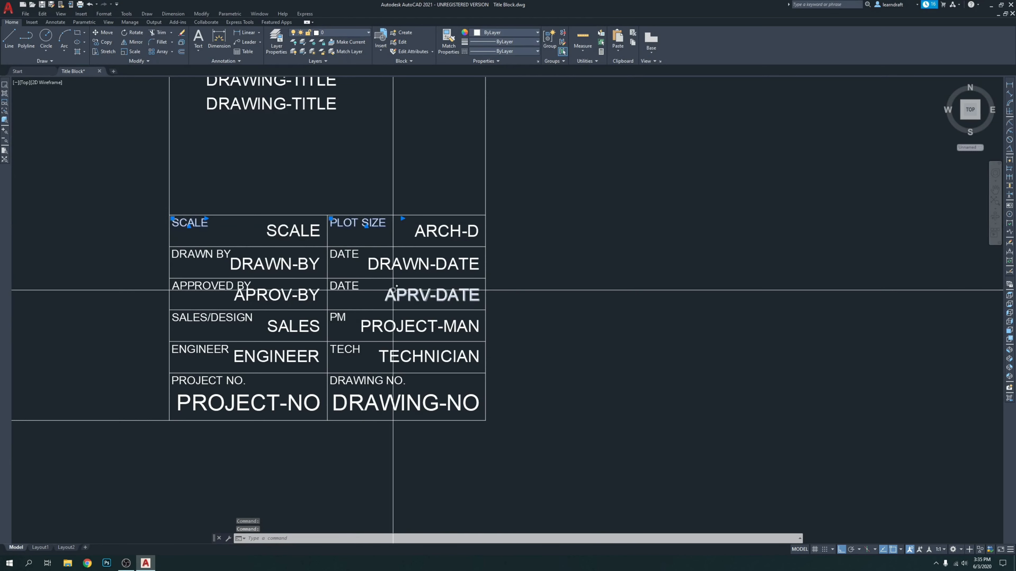
{"action": "left_click", "coordinate": [343, 254]}
{"action": "left_click", "coordinate": [344, 286]}
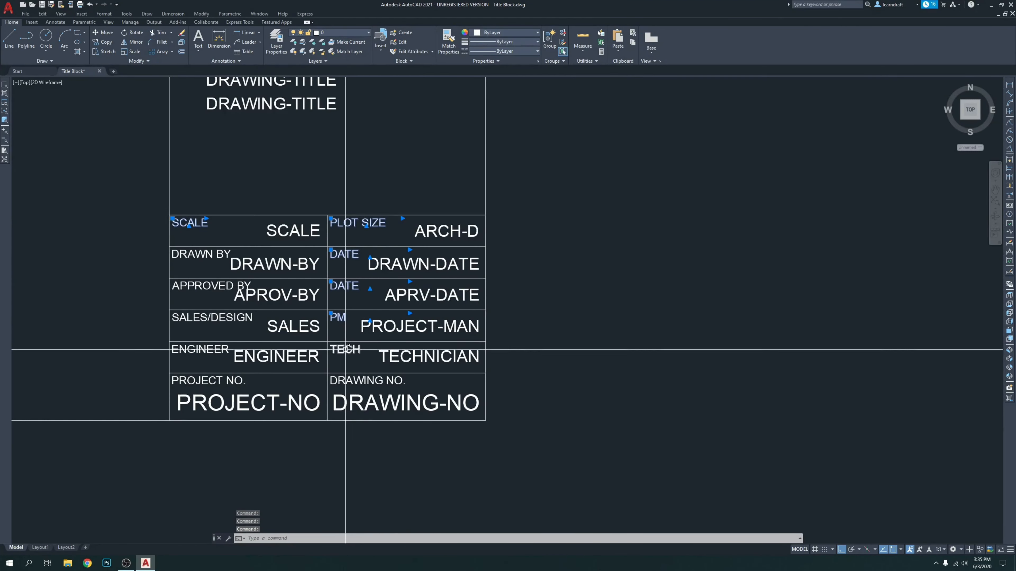
{"action": "left_click", "coordinate": [346, 350]}
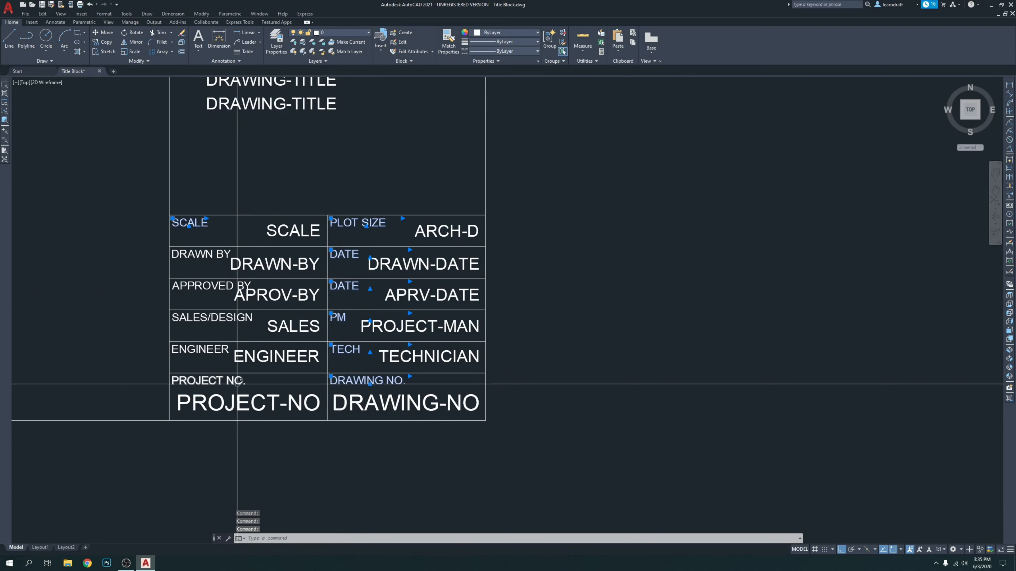
{"action": "left_click", "coordinate": [224, 380]}
{"action": "left_click", "coordinate": [193, 349]}
{"action": "left_click", "coordinate": [186, 320]}
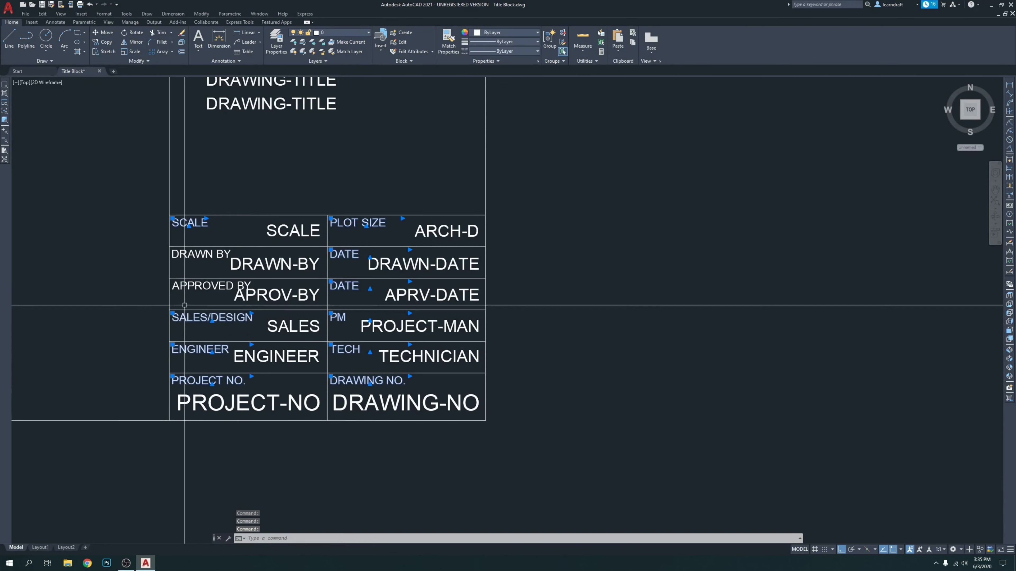
{"action": "left_click", "coordinate": [180, 286]}
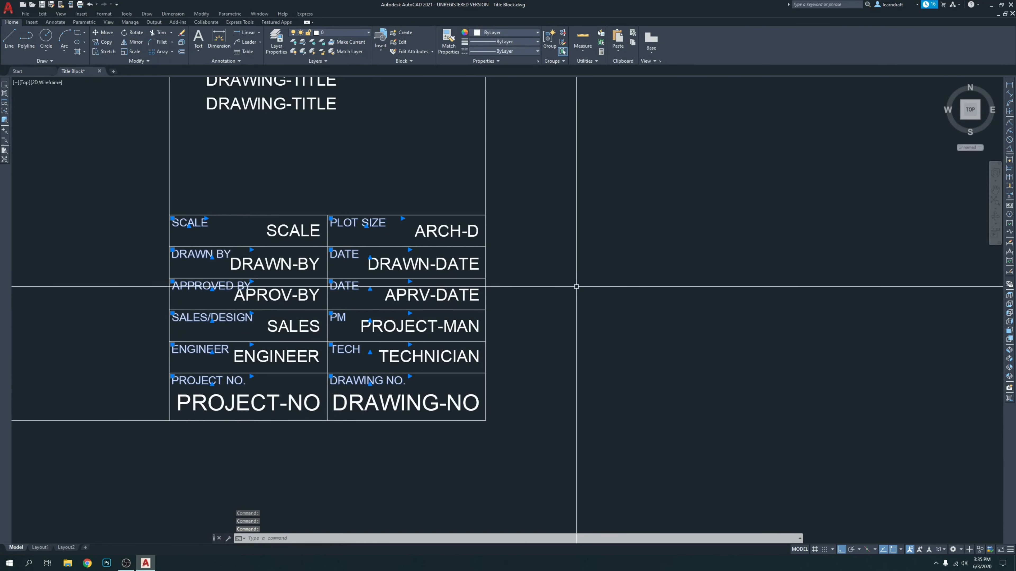
{"action": "left_click", "coordinate": [170, 420]}
{"action": "scroll", "coordinate": [132, 297], "scroll_direction": "down", "scroll_amount": 2}
{"action": "scroll", "coordinate": [204, 334], "scroll_direction": "down", "scroll_amount": 2}
{"action": "scroll", "coordinate": [370, 341], "scroll_direction": "up", "scroll_amount": 8}
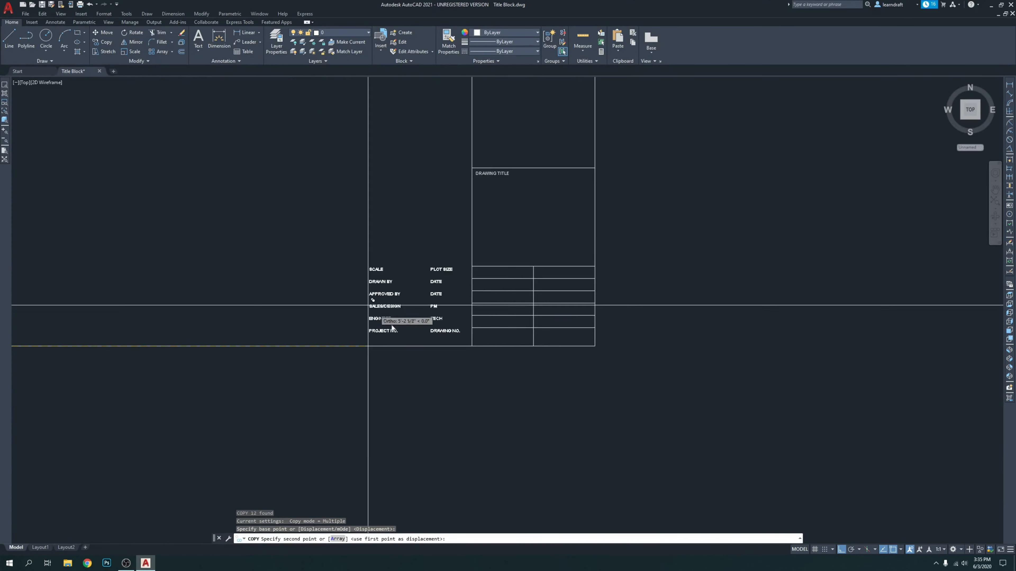
{"action": "scroll", "coordinate": [599, 374], "scroll_direction": "down", "scroll_amount": 5}
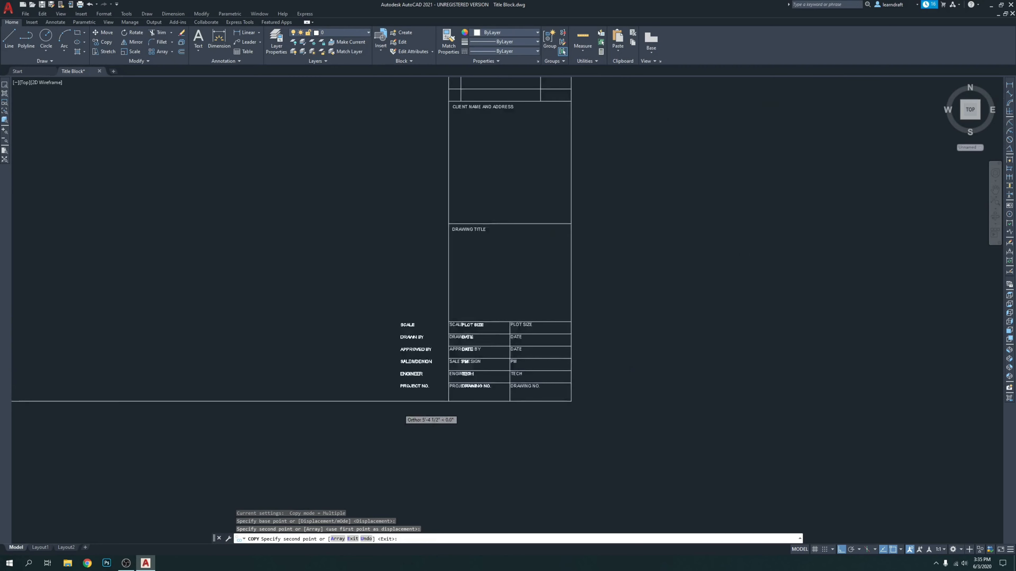
{"action": "key", "text": "Escape"}
{"action": "scroll", "coordinate": [497, 410], "scroll_direction": "up", "scroll_amount": 4}
{"action": "middle_click_drag", "start_coordinate": [497, 411], "coordinate": [490, 404]}
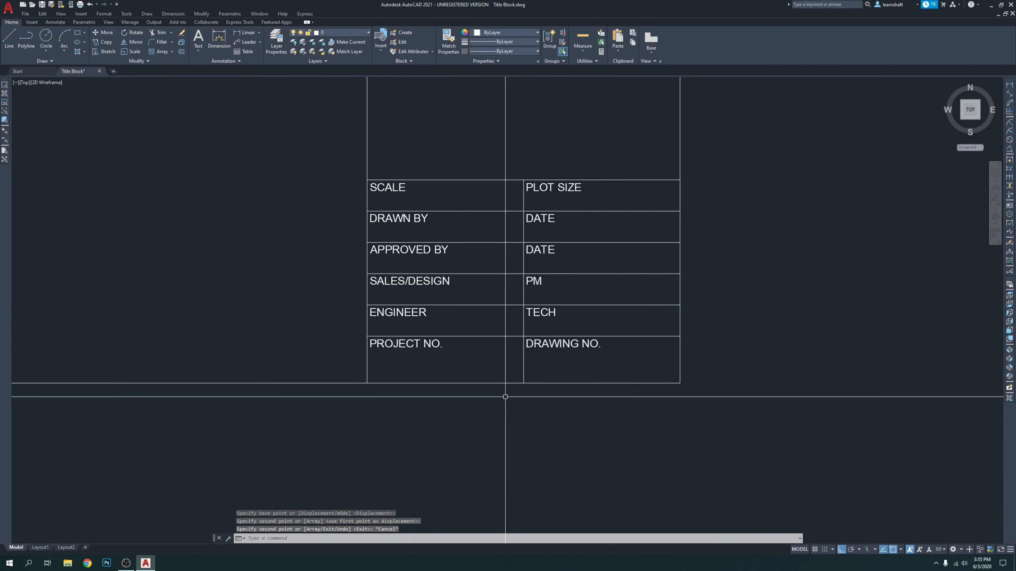
Step: Copy the original's four-line client company and address text into the new CLIENT NAME AND ADDRESS section, using the section's upper-right corner as reference
{"action": "middle_click_drag", "start_coordinate": [493, 340], "coordinate": [454, 350]}
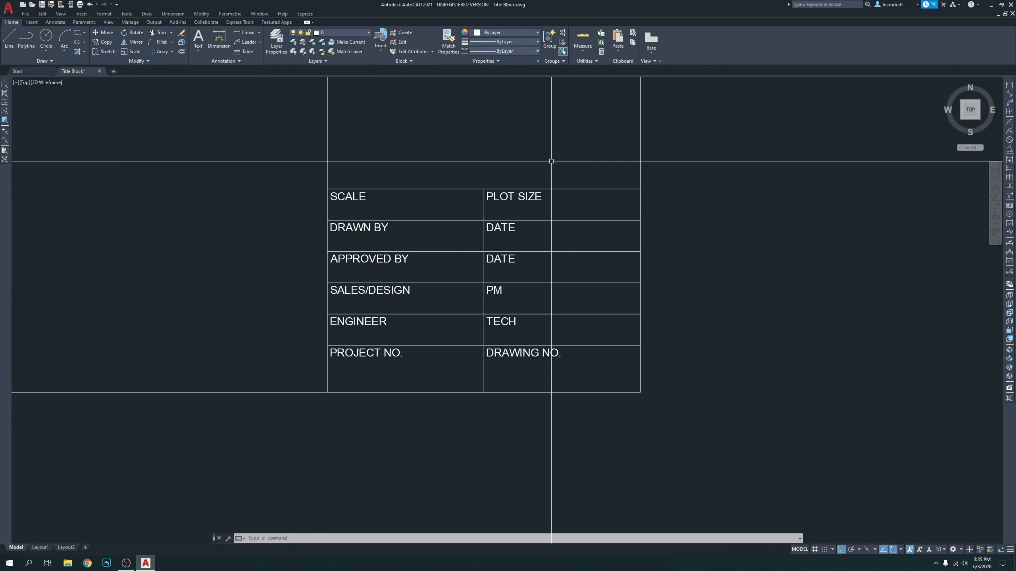
{"action": "middle_click_drag", "start_coordinate": [563, 138], "coordinate": [559, 226]}
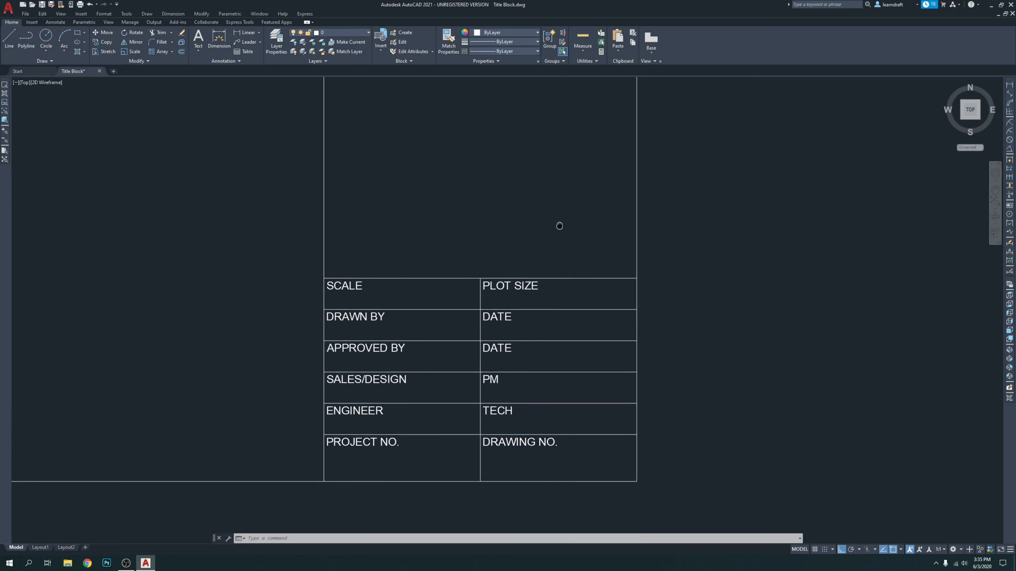
{"action": "scroll", "coordinate": [538, 236], "scroll_direction": "down", "scroll_amount": 4}
{"action": "scroll", "coordinate": [483, 172], "scroll_direction": "up", "scroll_amount": 2}
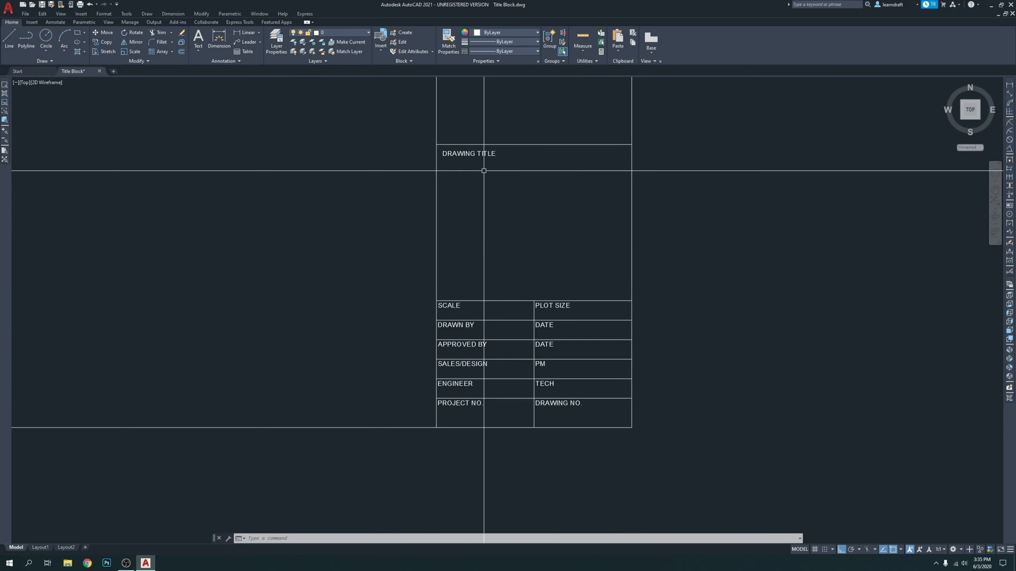
{"action": "scroll", "coordinate": [516, 188], "scroll_direction": "down", "scroll_amount": 5}
{"action": "scroll", "coordinate": [112, 168], "scroll_direction": "up", "scroll_amount": 4}
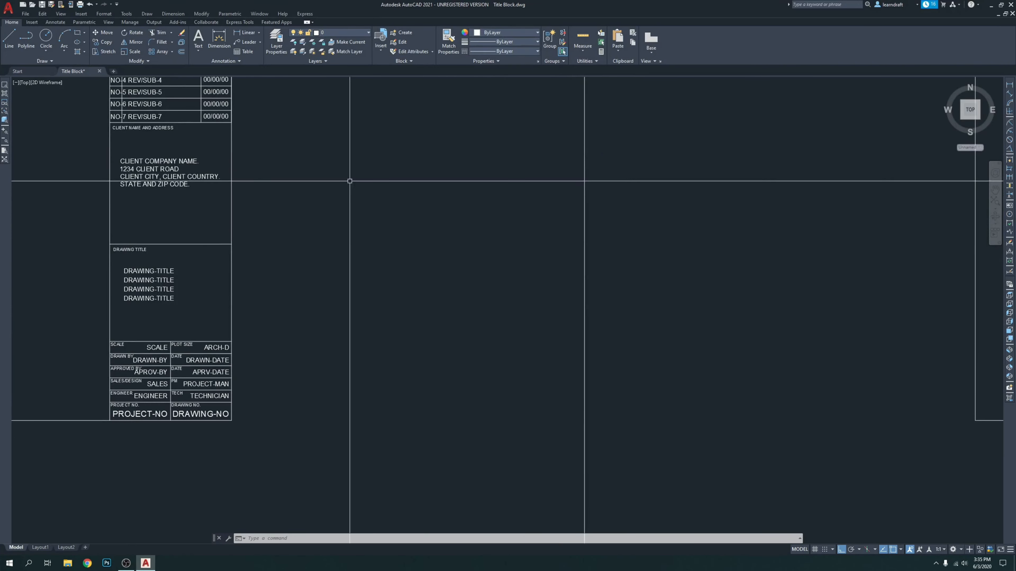
{"action": "left_click", "coordinate": [172, 155]}
{"action": "left_click", "coordinate": [164, 180]}
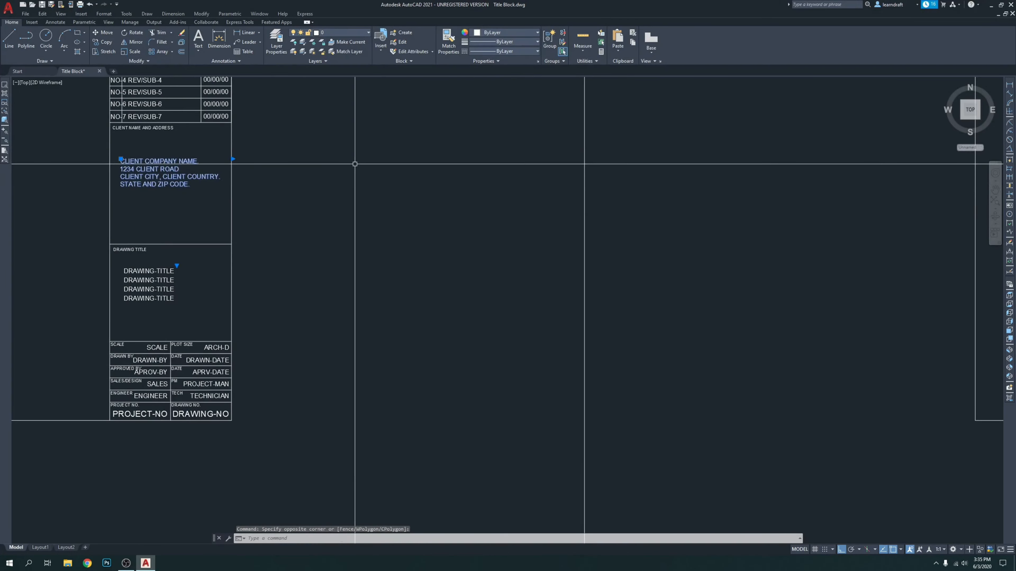
{"action": "type", "text": "co"}
{"action": "key", "text": "Return"}
{"action": "scroll", "coordinate": [128, 136], "scroll_direction": "up", "scroll_amount": 4}
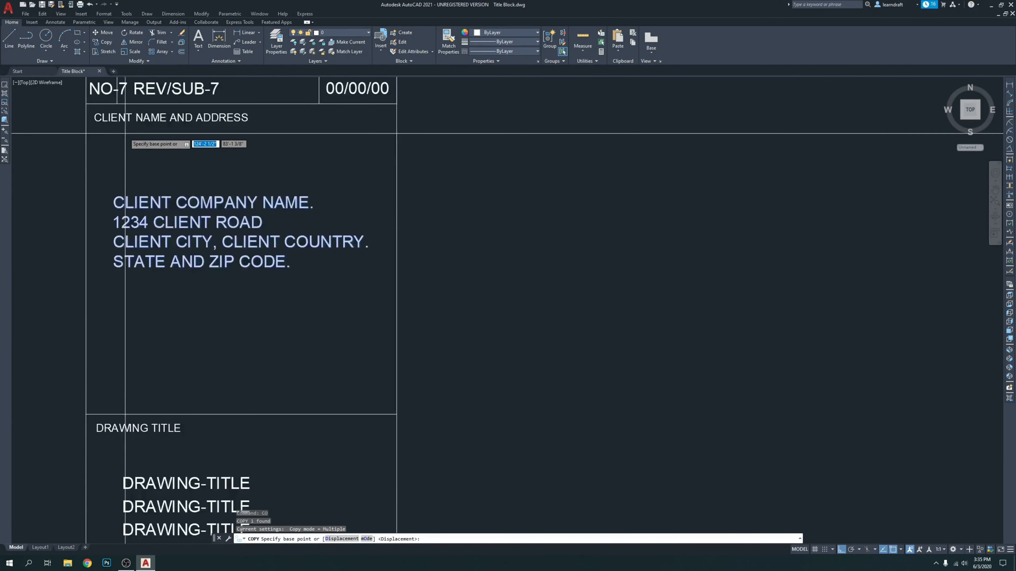
{"action": "left_click", "coordinate": [396, 104]}
{"action": "scroll", "coordinate": [170, 191], "scroll_direction": "down", "scroll_amount": 8}
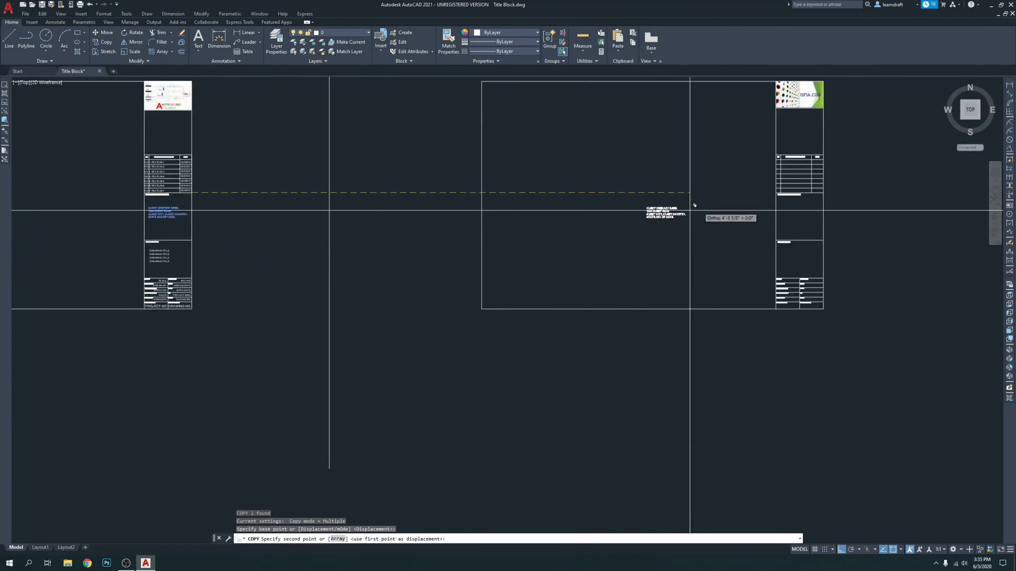
{"action": "middle_click_drag", "start_coordinate": [698, 207], "coordinate": [345, 246]}
{"action": "scroll", "coordinate": [459, 232], "scroll_direction": "up", "scroll_amount": 6}
{"action": "left_click", "coordinate": [531, 226]}
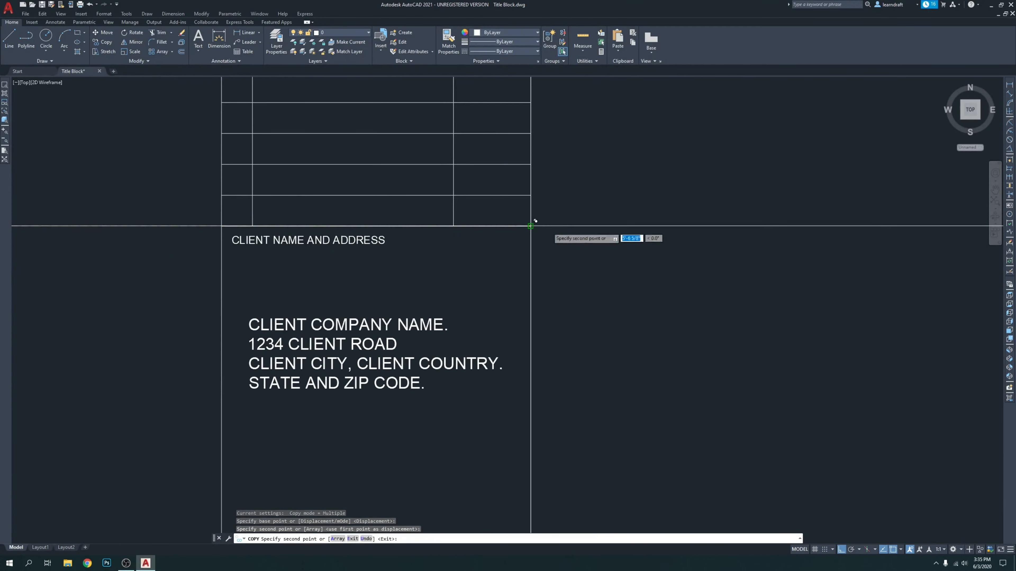
{"action": "key", "text": "Escape"}
{"action": "middle_click_drag", "start_coordinate": [587, 275], "coordinate": [581, 238]}
{"action": "left_click", "coordinate": [380, 248]}
{"action": "left_click", "coordinate": [370, 291]}
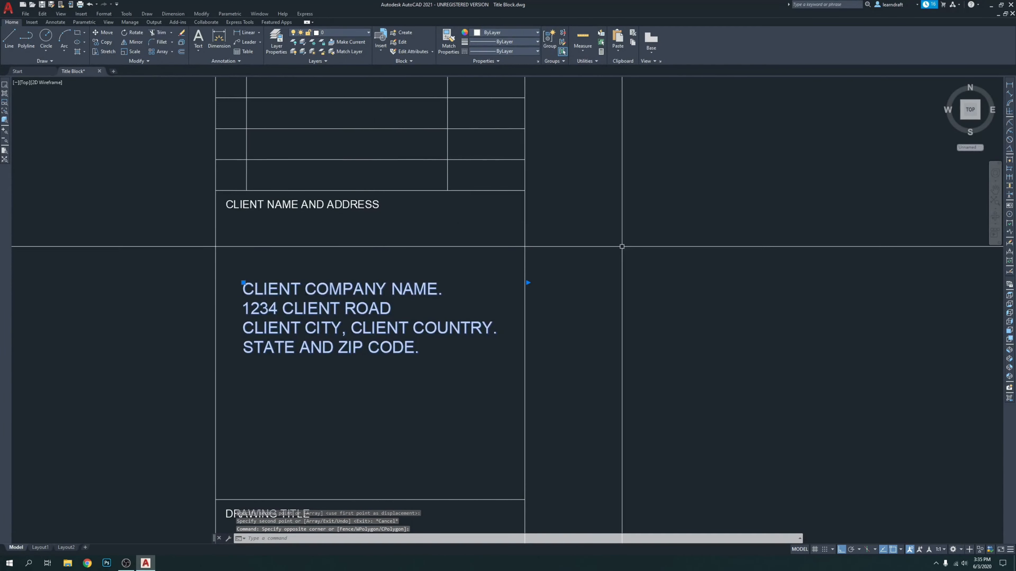
{"action": "key", "text": "Escape"}
Step: Correct the third line of the copied client address text to read CLIENT CITY, CLIENT COUNTY
{"action": "scroll", "coordinate": [584, 232], "scroll_direction": "down", "scroll_amount": 5}
{"action": "scroll", "coordinate": [584, 220], "scroll_direction": "up", "scroll_amount": 4}
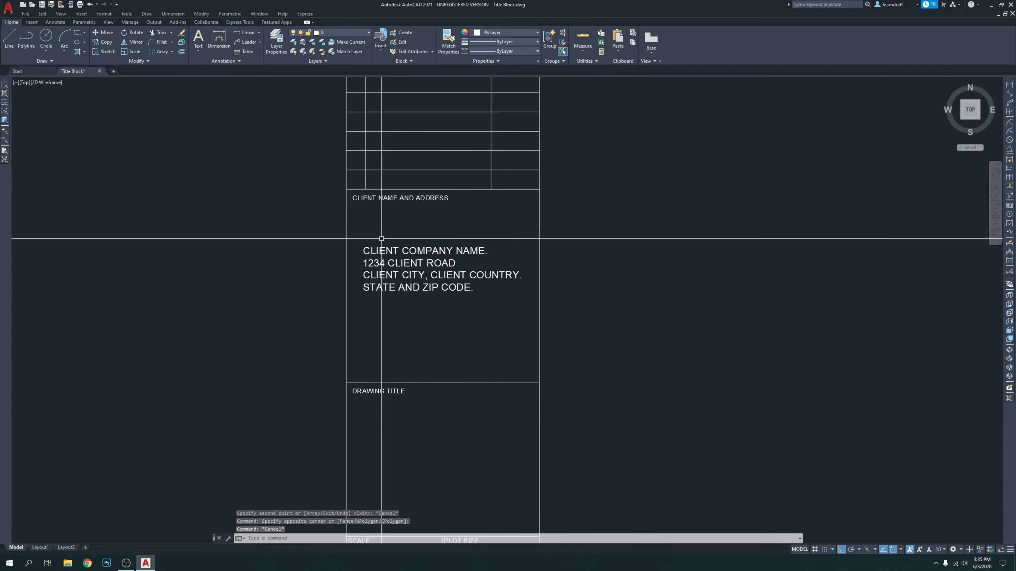
{"action": "middle_click_drag", "start_coordinate": [536, 250], "coordinate": [533, 211]}
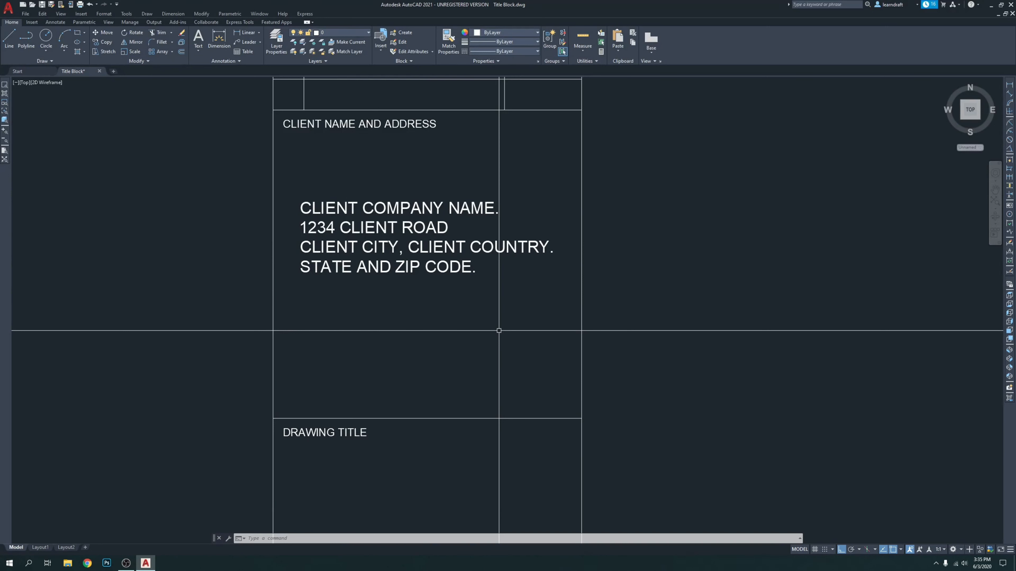
{"action": "middle_click_drag", "start_coordinate": [693, 358], "coordinate": [665, 329]}
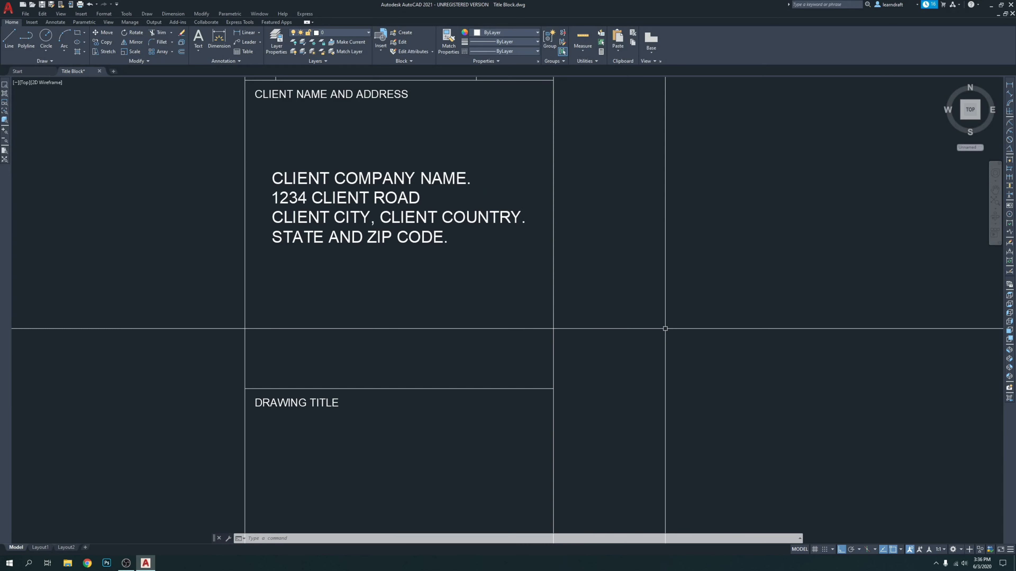
{"action": "double_click", "coordinate": [489, 220]}
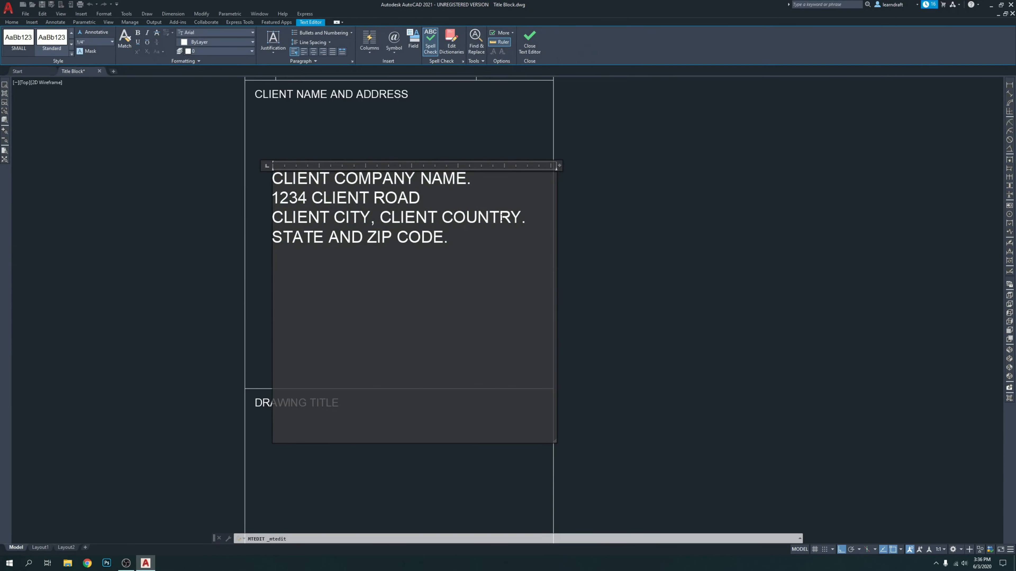
{"action": "left_click_drag", "start_coordinate": [512, 220], "coordinate": [502, 219]}
{"action": "key", "text": "Delete"}
{"action": "left_click", "coordinate": [584, 282]}
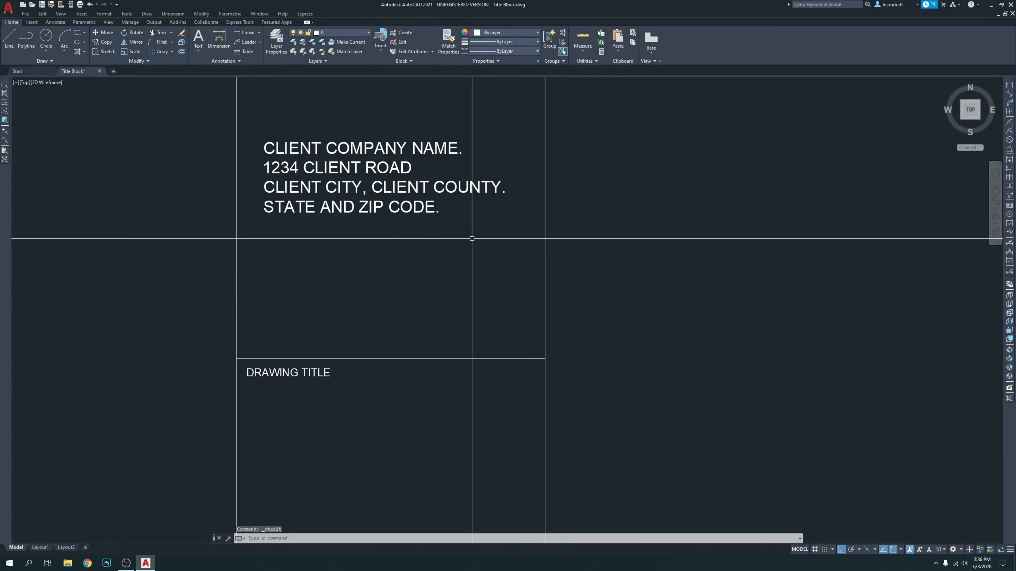
Step: Review the copied text in the new title block, including the field label grid and the revision table
{"action": "scroll", "coordinate": [431, 202], "scroll_direction": "down", "scroll_amount": 2}
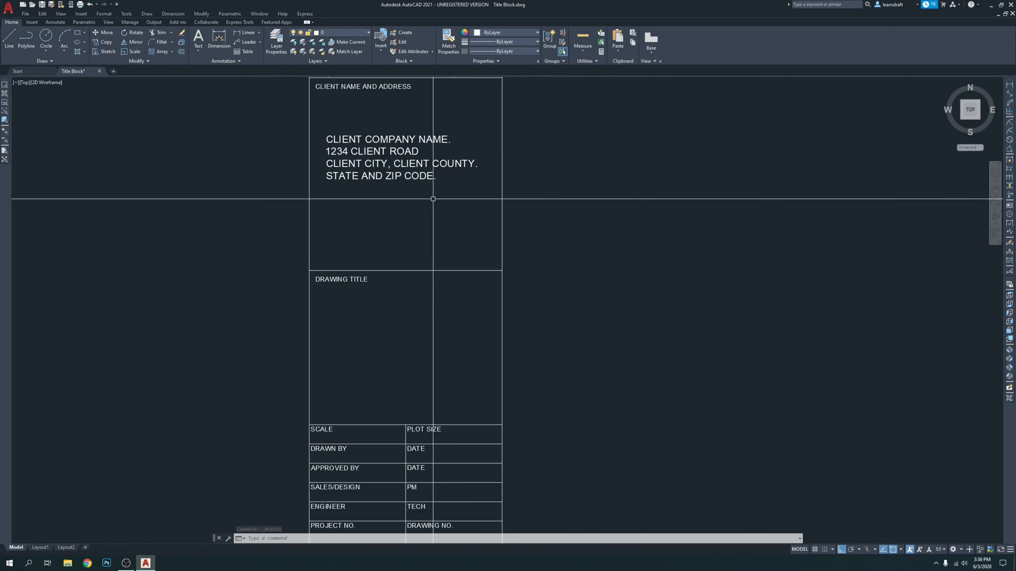
{"action": "middle_click_drag", "start_coordinate": [424, 200], "coordinate": [447, 118]}
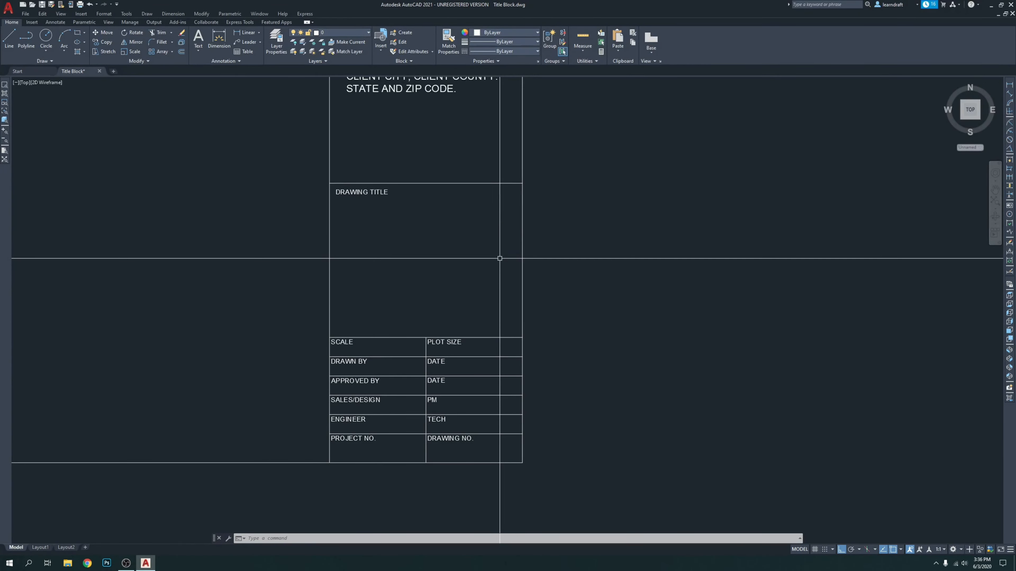
{"action": "scroll", "coordinate": [465, 324], "scroll_direction": "down", "scroll_amount": 4}
{"action": "mouse_move", "coordinate": [465, 325]}
{"action": "middle_mouse_down"}
{"action": "mouse_move", "coordinate": [476, 390]}
{"action": "mouse_move", "coordinate": [998, 375]}
{"action": "mouse_move", "coordinate": [1015, 390]}
{"action": "mouse_move", "coordinate": [604, 333]}
{"action": "mouse_move", "coordinate": [314, 351]}
{"action": "middle_mouse_up"}
{"action": "scroll", "coordinate": [570, 217], "scroll_direction": "up", "scroll_amount": 6}
{"action": "middle_click_drag", "start_coordinate": [641, 215], "coordinate": [546, 250]}
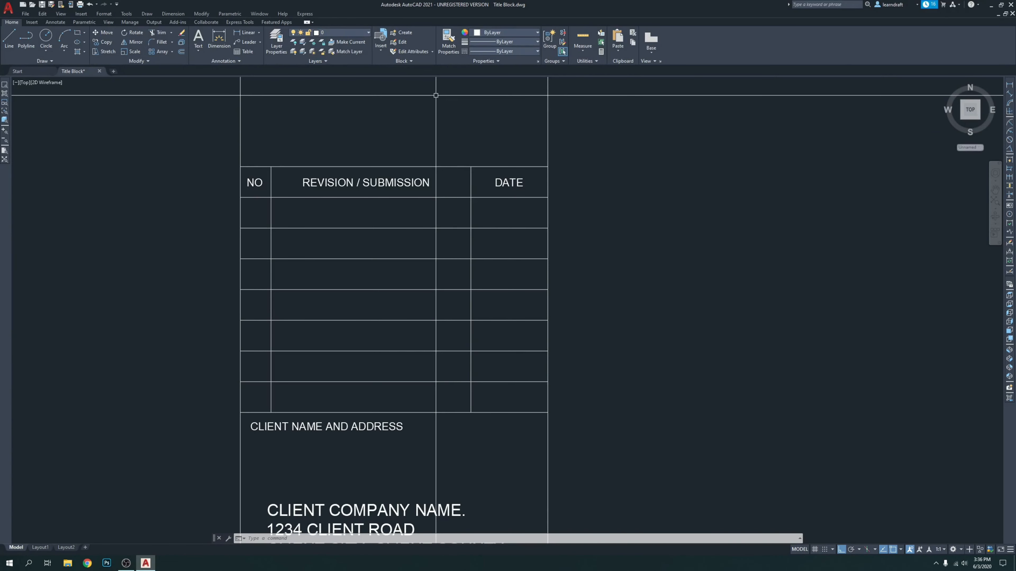
{"action": "left_click", "coordinate": [411, 61]}
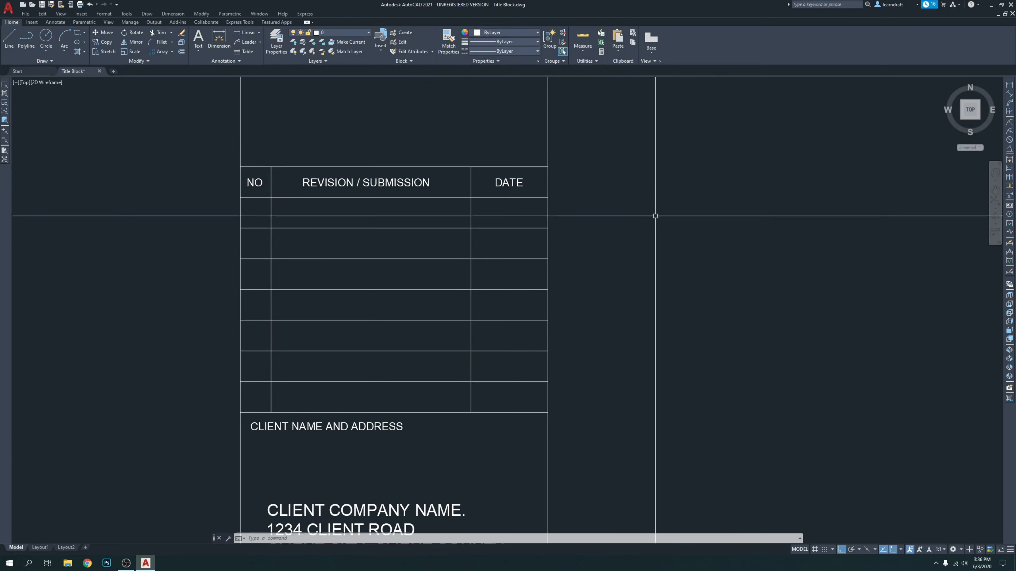
{"action": "left_click", "coordinate": [607, 153]}
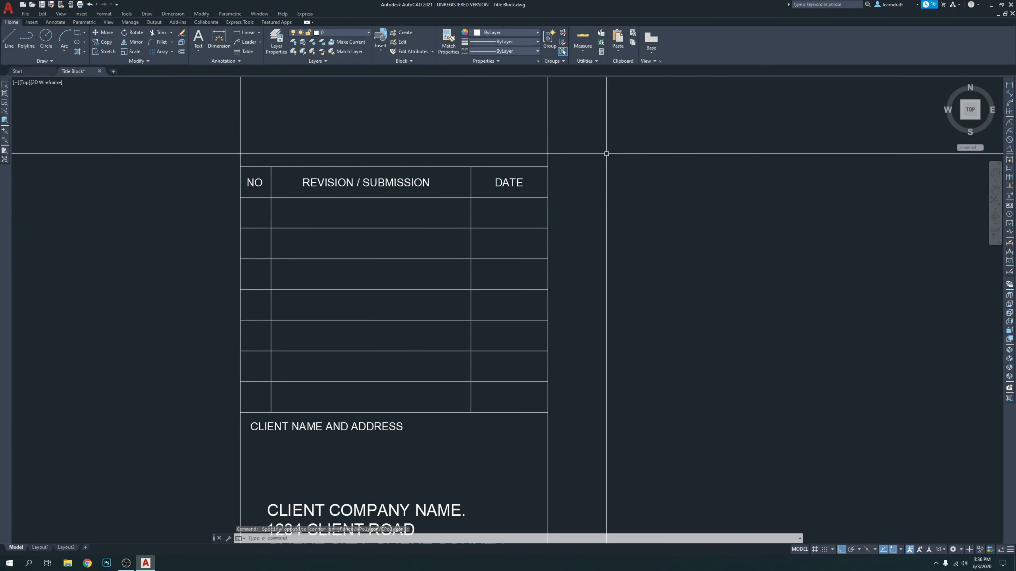
{"action": "type", "text": "ATT"}
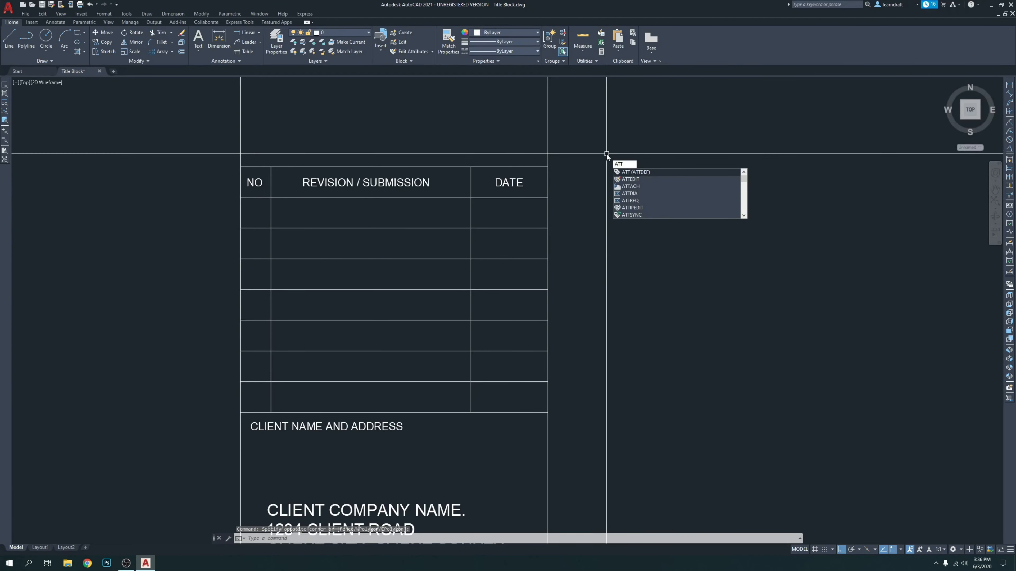
{"action": "key", "text": "Return"}
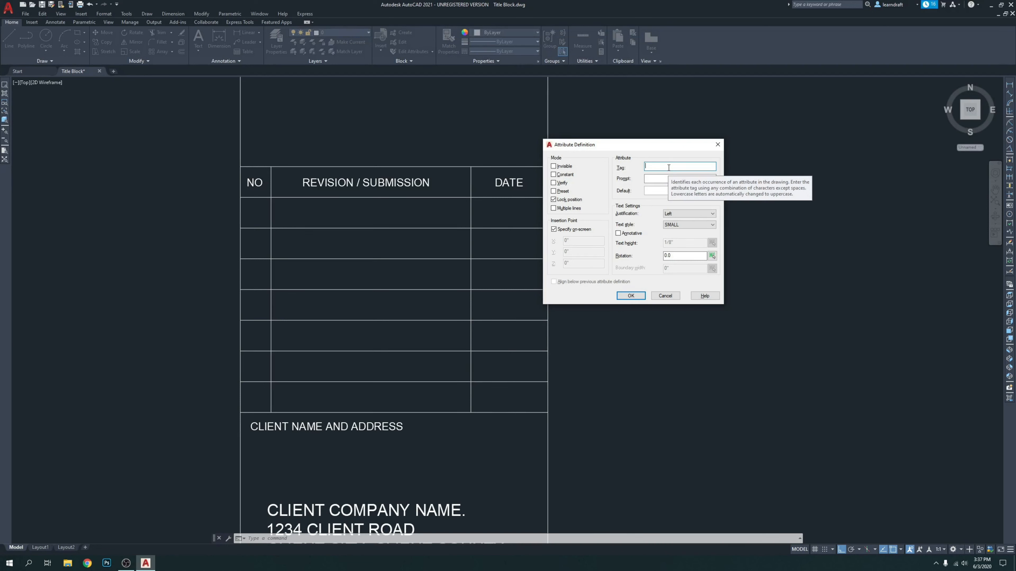
{"action": "key", "text": "Escape"}
{"action": "scroll", "coordinate": [704, 168], "scroll_direction": "down", "scroll_amount": 10}
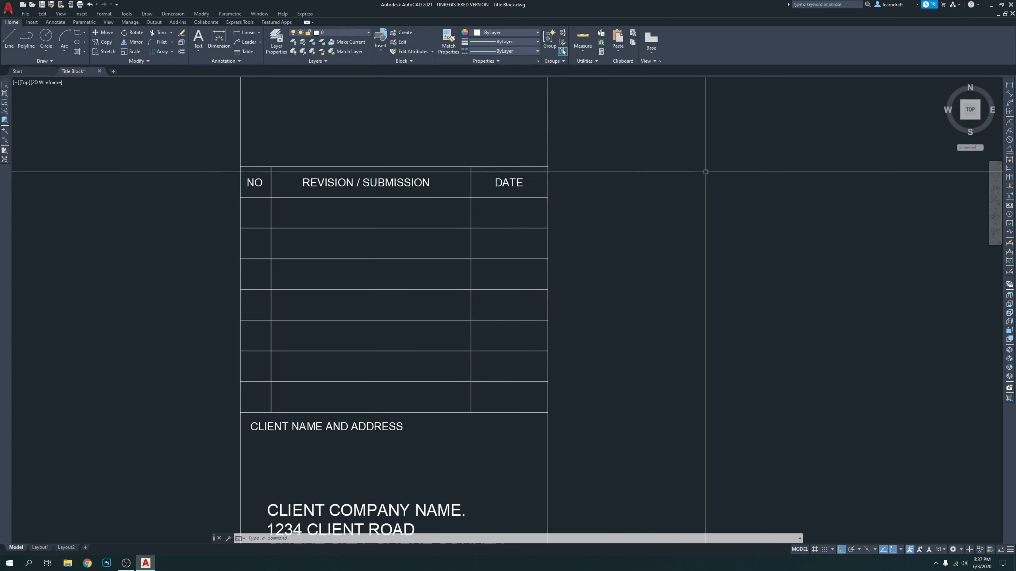
{"action": "scroll", "coordinate": [570, 148], "scroll_direction": "up", "scroll_amount": 3}
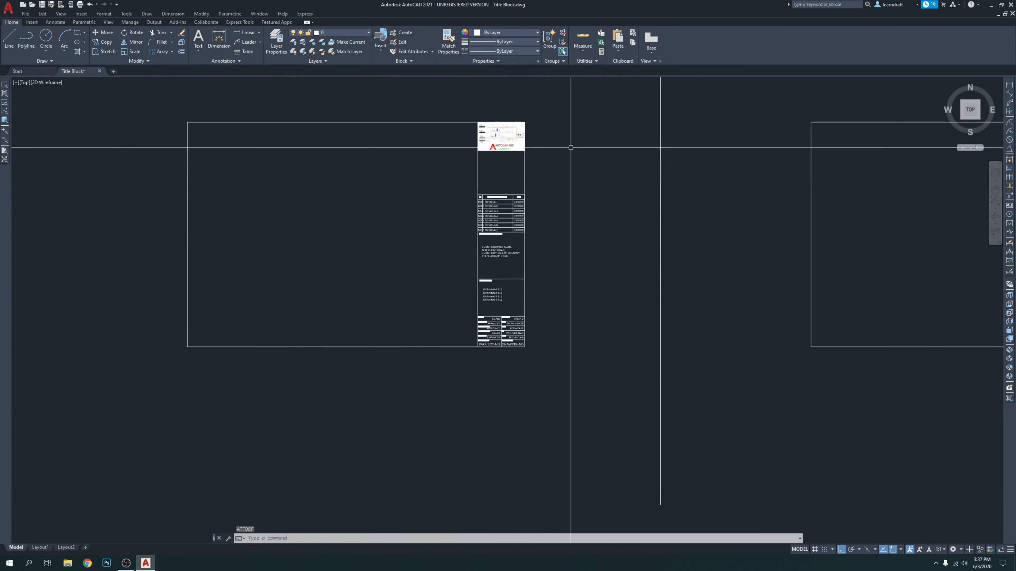
{"action": "mouse_move", "coordinate": [451, 267]}
{"action": "middle_mouse_down"}
{"action": "mouse_move", "coordinate": [399, 241]}
{"action": "mouse_move", "coordinate": [411, 271]}
{"action": "mouse_move", "coordinate": [453, 274]}
{"action": "mouse_move", "coordinate": [329, 275]}
{"action": "middle_mouse_up"}
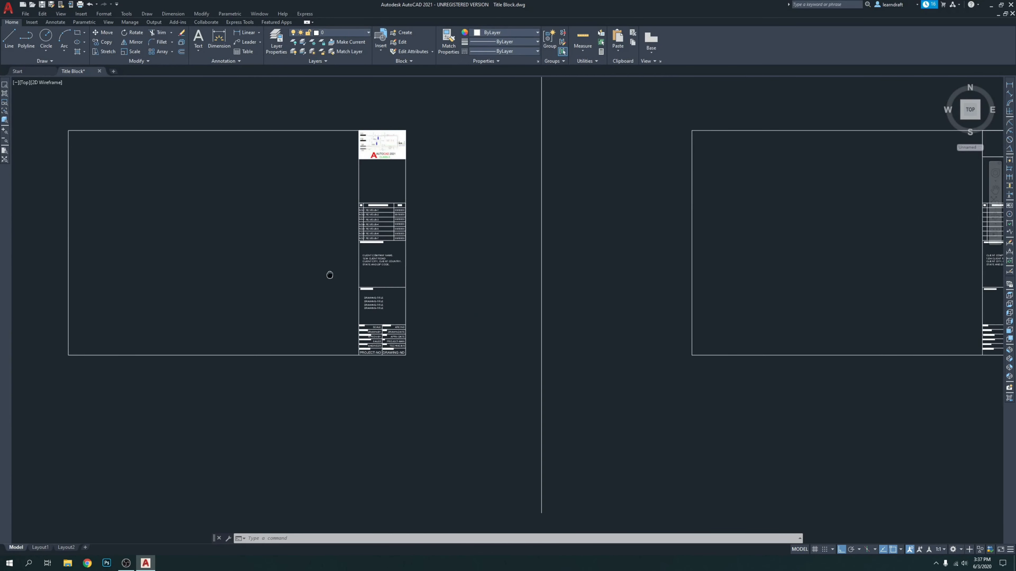
{"action": "scroll", "coordinate": [363, 258], "scroll_direction": "down", "scroll_amount": 2}
{"action": "scroll", "coordinate": [332, 254], "scroll_direction": "up", "scroll_amount": 2}
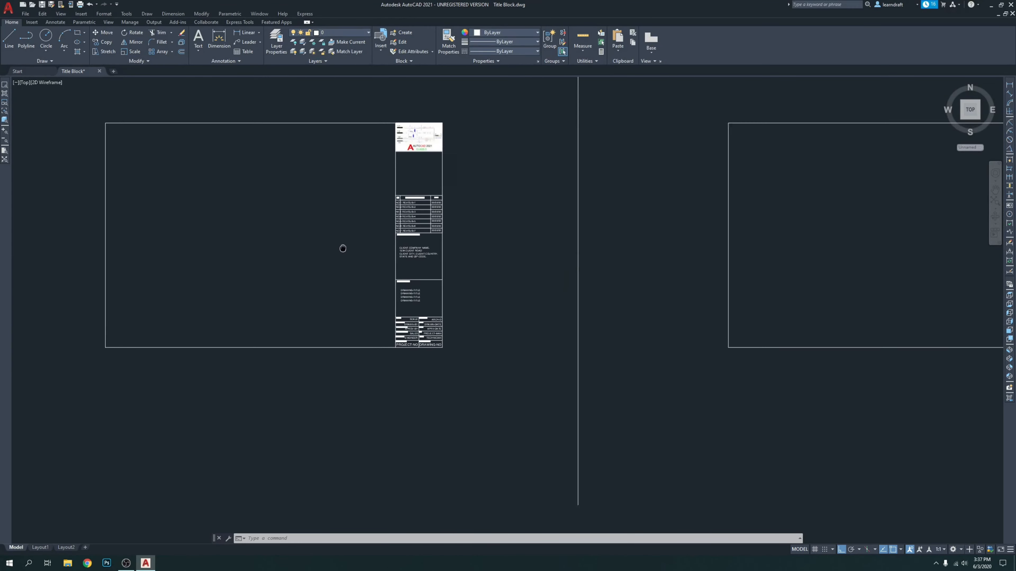
{"action": "scroll", "coordinate": [483, 260], "scroll_direction": "down", "scroll_amount": 2}
{"action": "left_click", "coordinate": [492, 135]}
{"action": "left_click", "coordinate": [297, 370]}
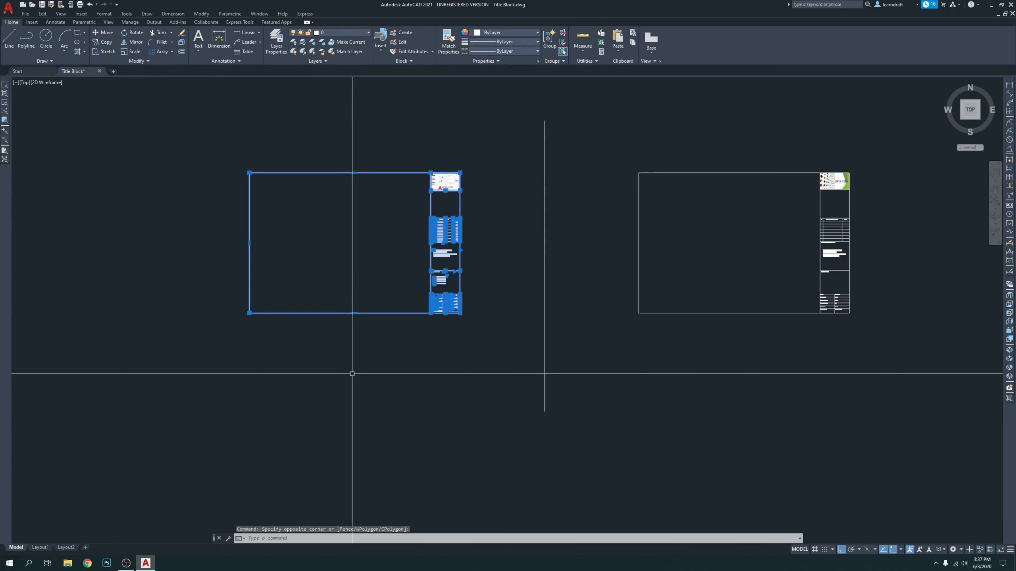
{"action": "key", "text": "Escape"}
{"action": "key", "text": "Escape"}
Step: Save the drawing under the new file name Title Block FOR YOUTUBE in the AutoCAD 2021 Tutorials folder
{"action": "middle_click_drag", "start_coordinate": [579, 286], "coordinate": [372, 278]}
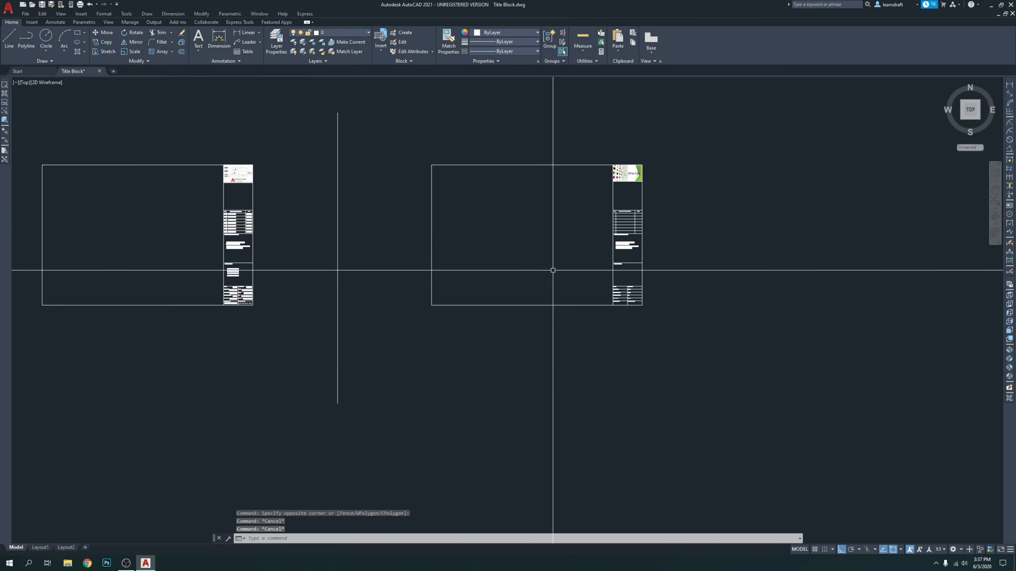
{"action": "key", "text": "ctrl+shift+s"}
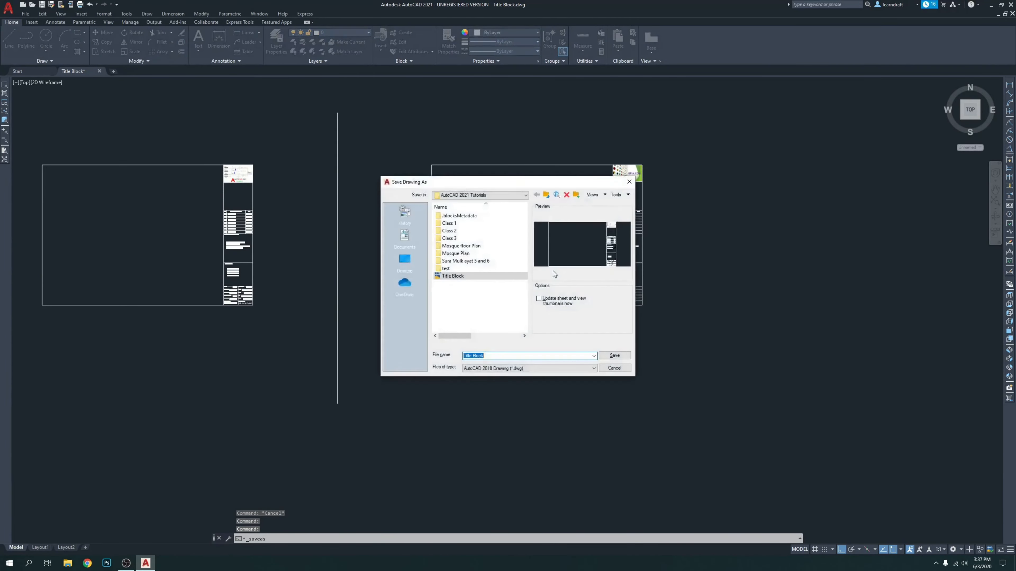
{"action": "left_click", "coordinate": [496, 356]}
{"action": "type", "text": "FOR YOUTUBE"}
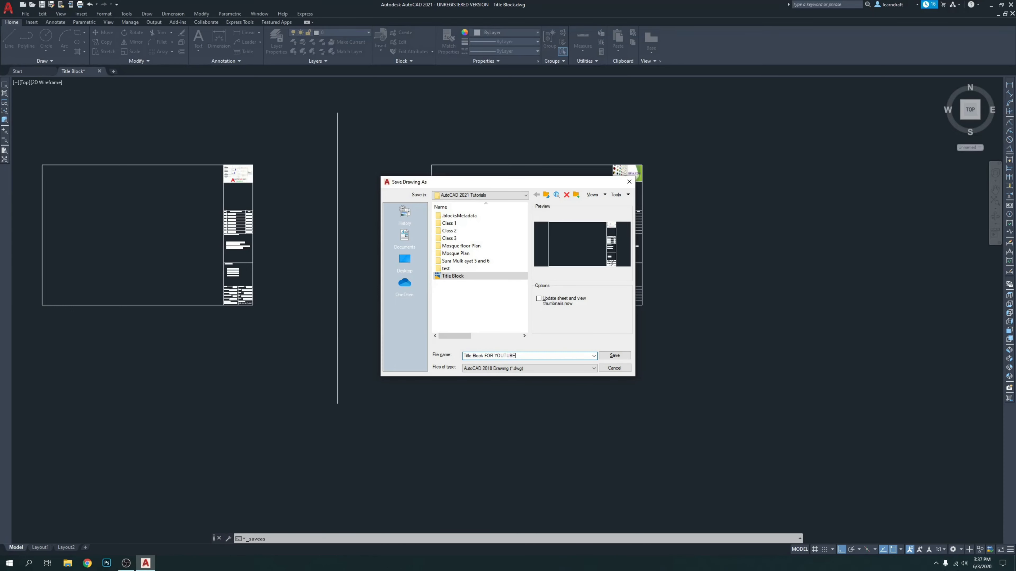
{"action": "left_click", "coordinate": [614, 355]}
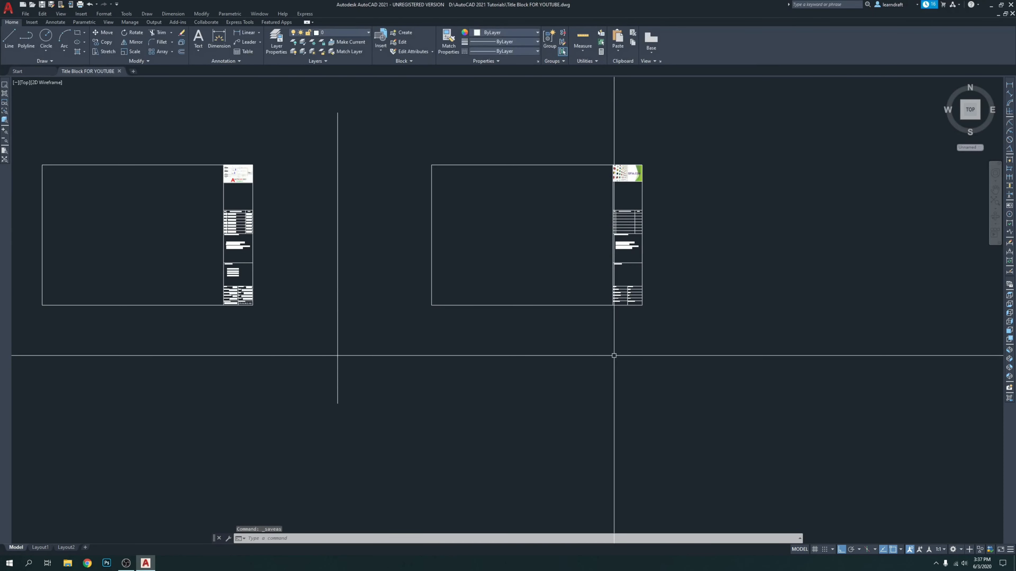
Step: Delete the original title block sheet together with the long vertical line separating it from the new one
{"action": "scroll", "coordinate": [424, 241], "scroll_direction": "down", "scroll_amount": 2}
{"action": "left_click", "coordinate": [401, 154]}
{"action": "left_click", "coordinate": [130, 374]}
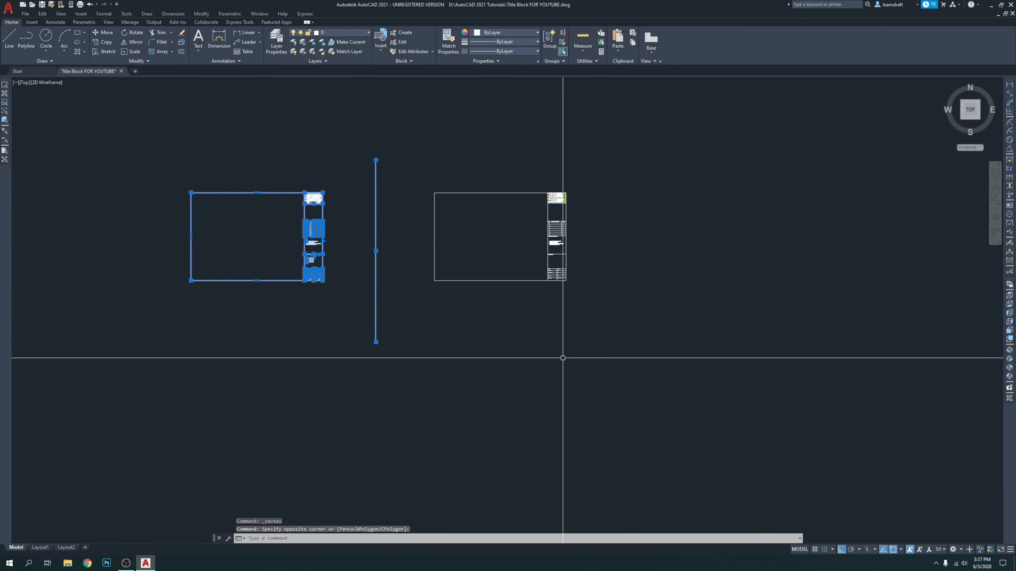
{"action": "key", "text": "Delete"}
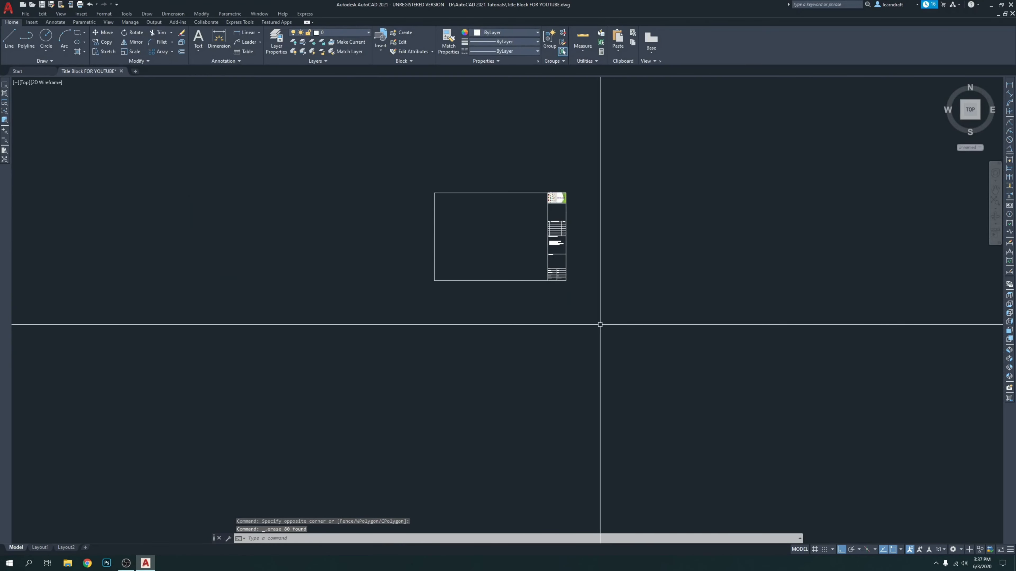
Step: Purge all unused named items from the drawing, repeating the purge until nothing purgeable is left
{"action": "type", "text": "PU"}
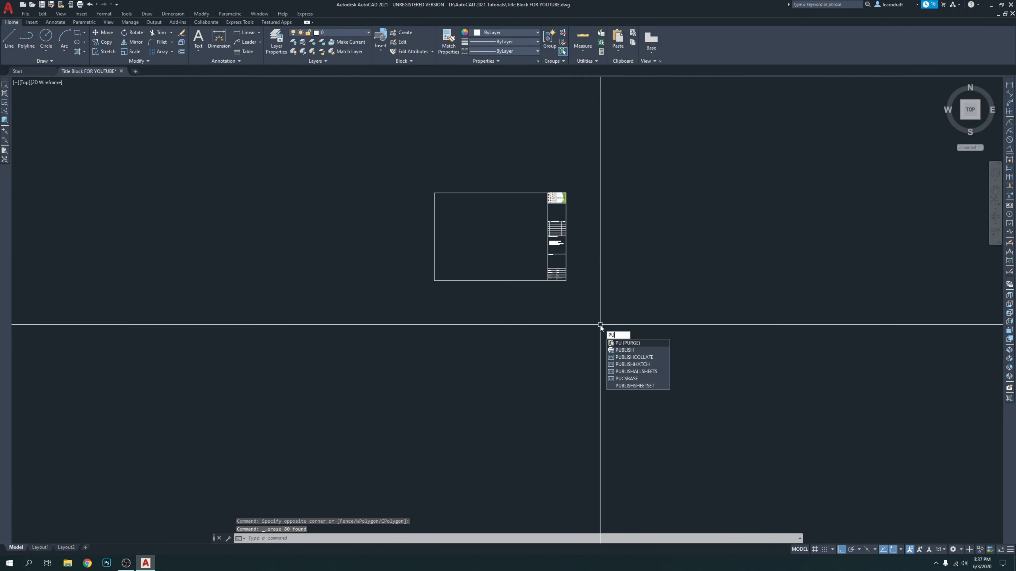
{"action": "key", "text": "Return"}
{"action": "left_click", "coordinate": [543, 362]}
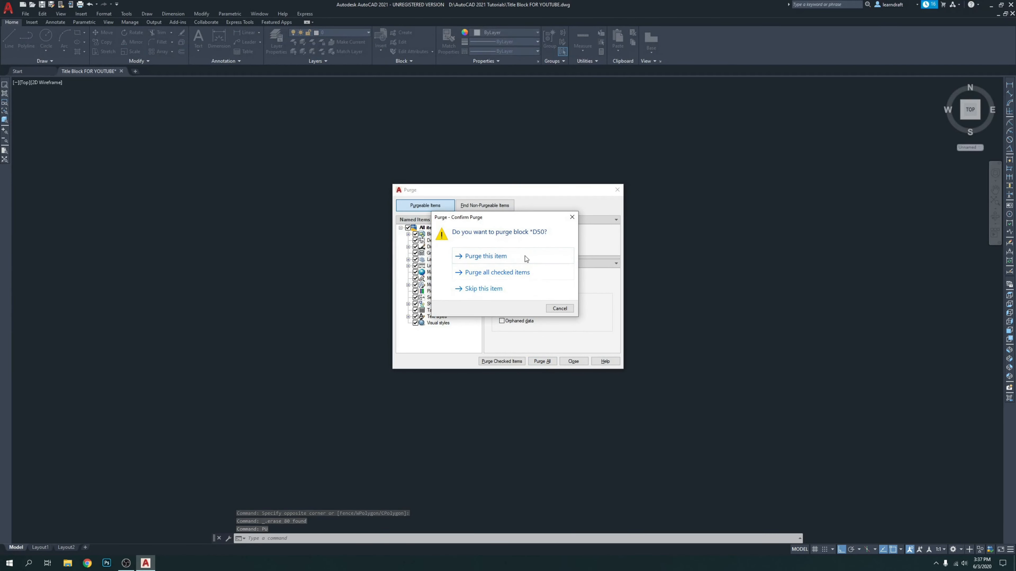
{"action": "left_click", "coordinate": [523, 256]}
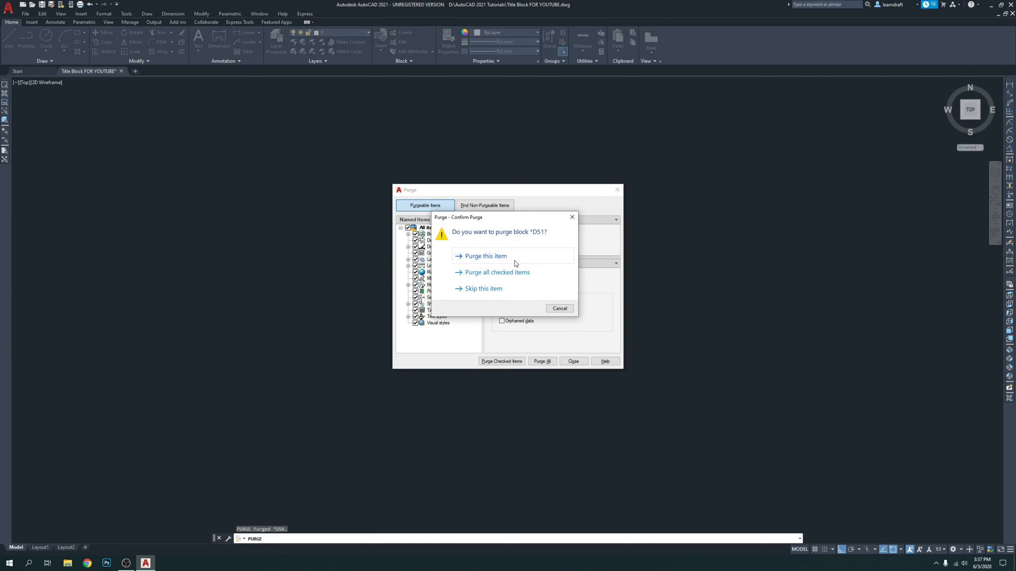
{"action": "left_click", "coordinate": [514, 262]}
{"action": "left_click", "coordinate": [514, 261]}
{"action": "left_click", "coordinate": [501, 273]}
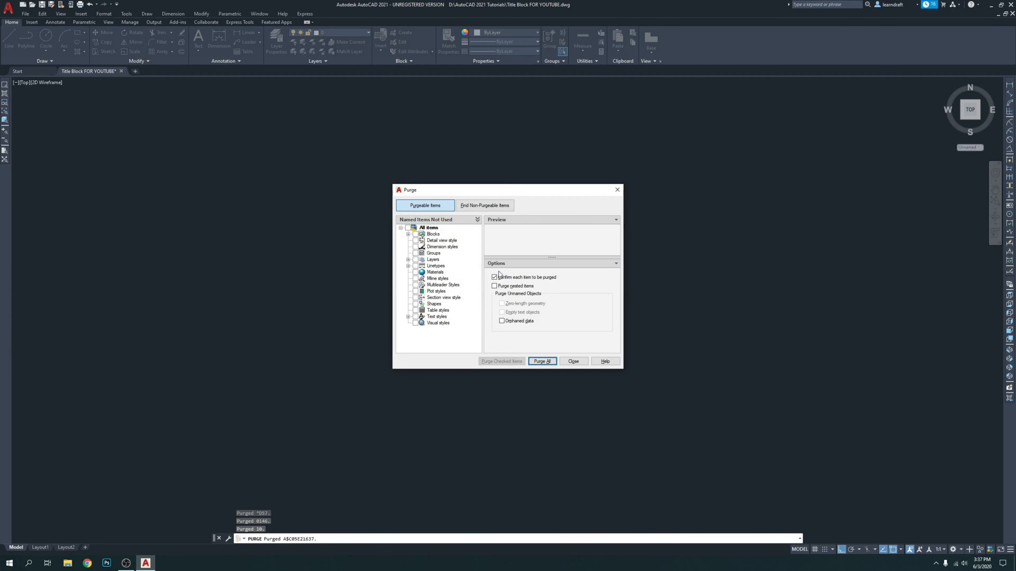
{"action": "left_click", "coordinate": [543, 361]}
{"action": "left_click", "coordinate": [517, 273]}
{"action": "left_click", "coordinate": [546, 361]}
{"action": "left_click", "coordinate": [517, 273]}
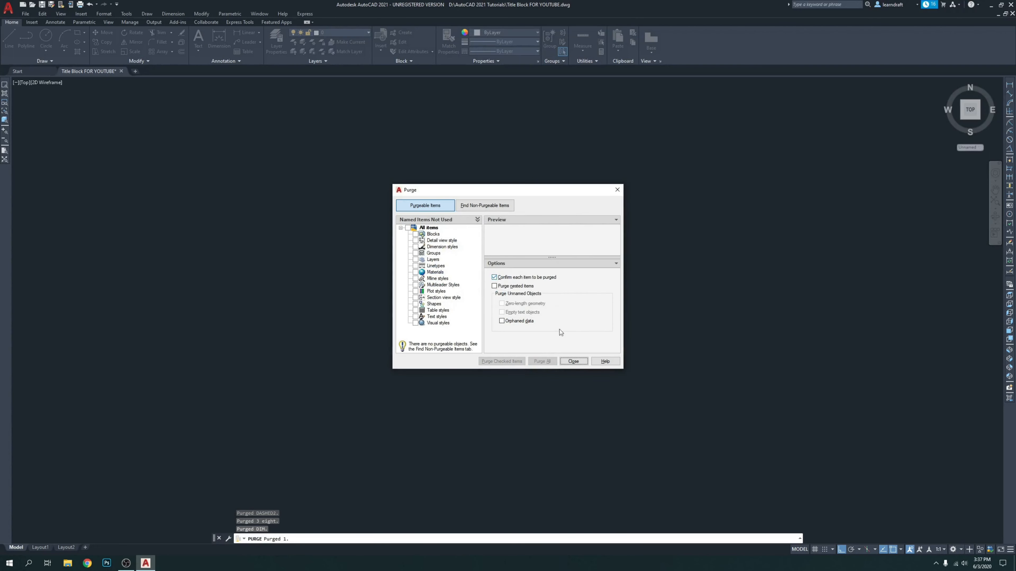
{"action": "left_click", "coordinate": [570, 364]}
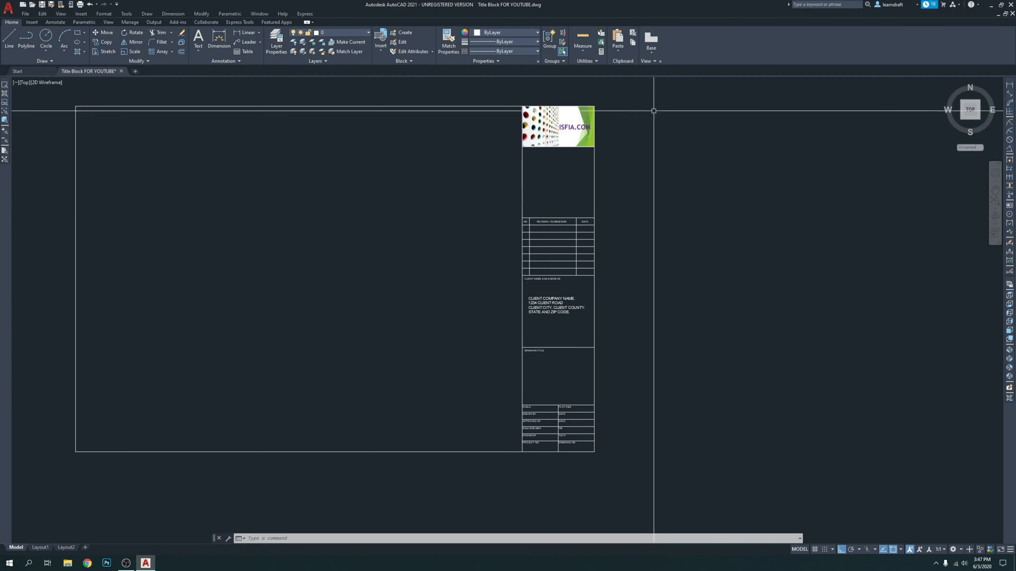
Step: Create a new text style named NEW 3-16 based on the current 3-16 style
{"action": "scroll", "coordinate": [577, 208], "scroll_direction": "up", "scroll_amount": 6}
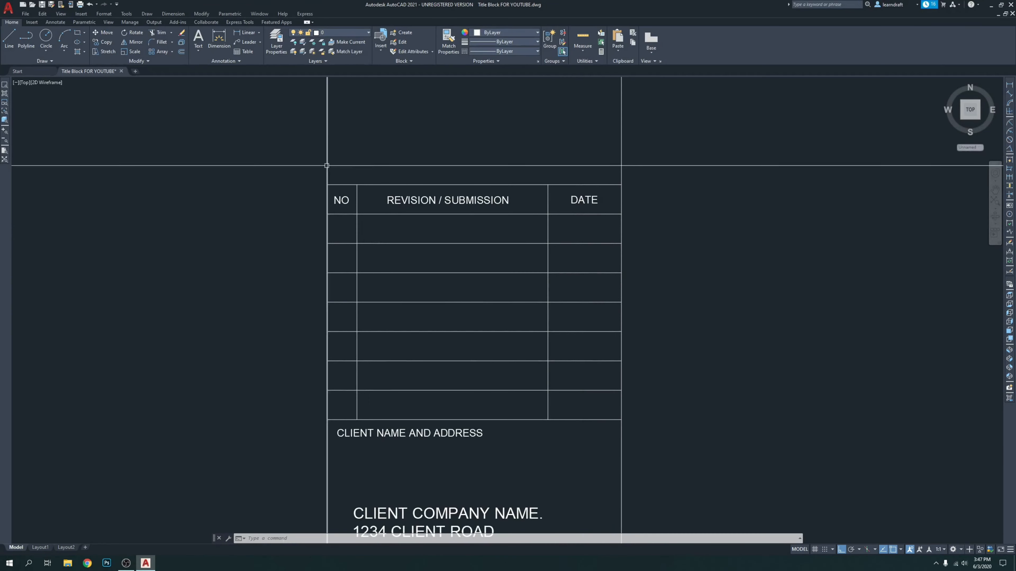
{"action": "middle_click_drag", "start_coordinate": [336, 166], "coordinate": [391, 149]}
{"action": "left_click", "coordinate": [114, 14]}
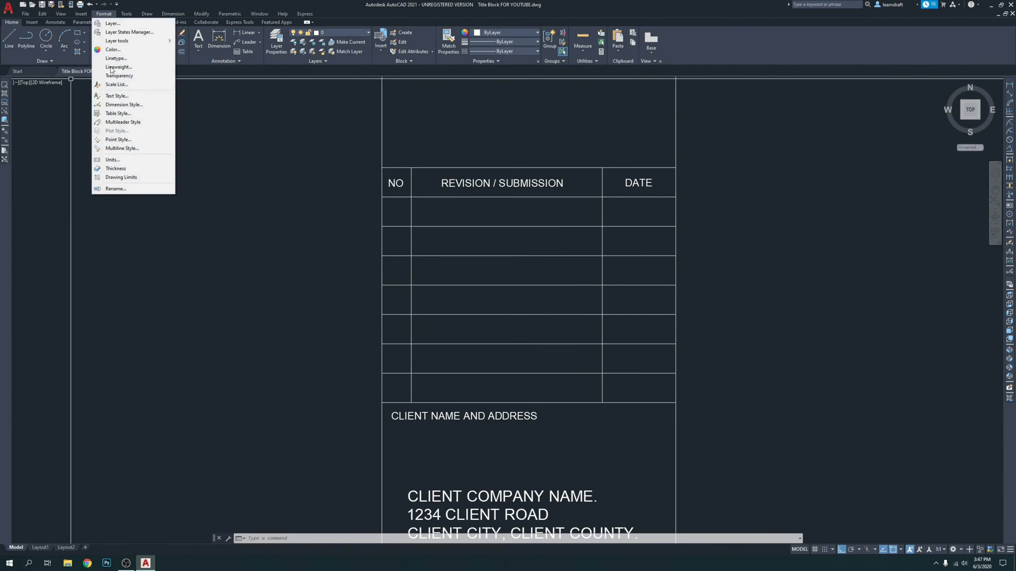
{"action": "left_click", "coordinate": [114, 96]}
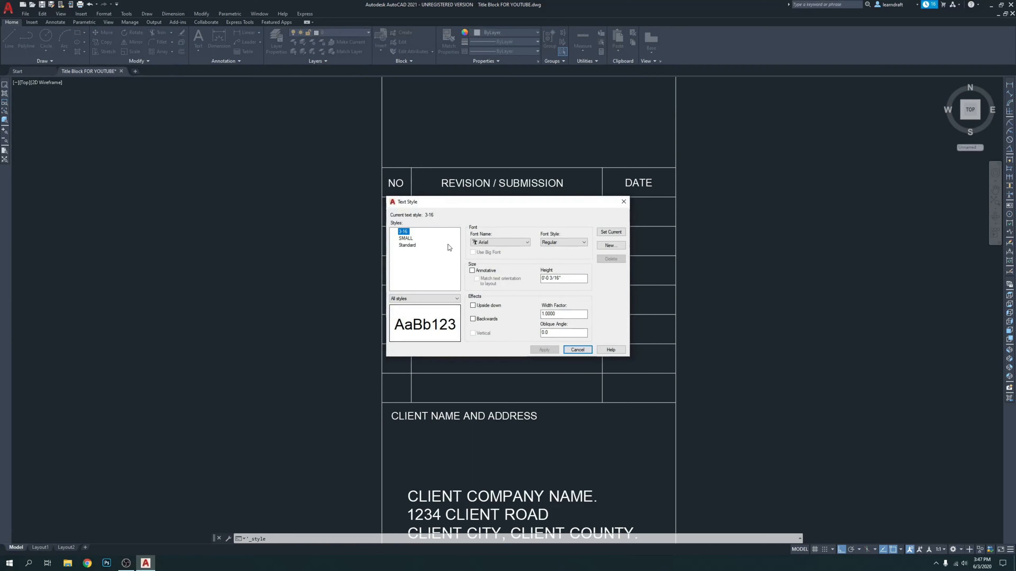
{"action": "left_click", "coordinate": [572, 278]}
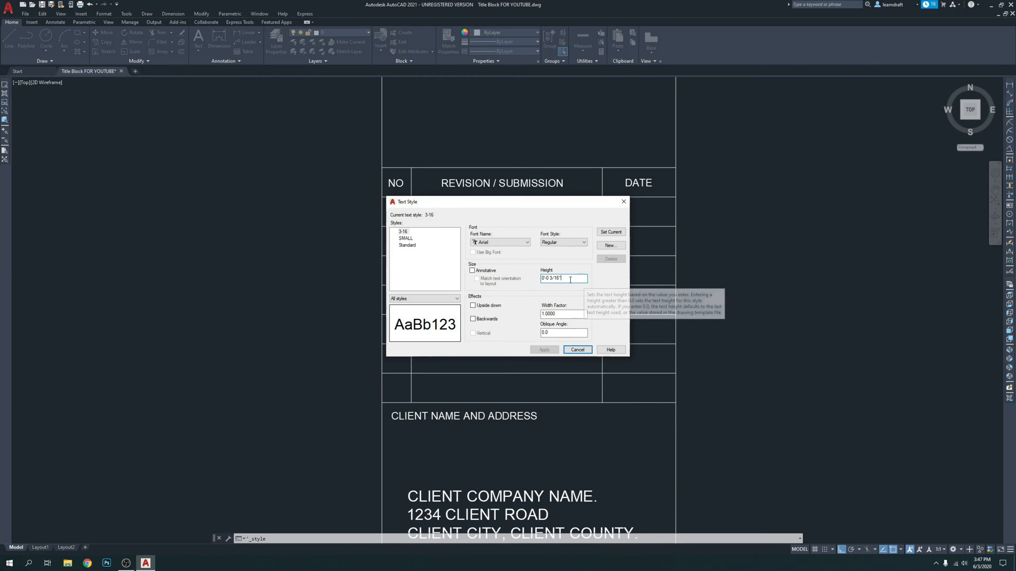
{"action": "left_click", "coordinate": [610, 245]}
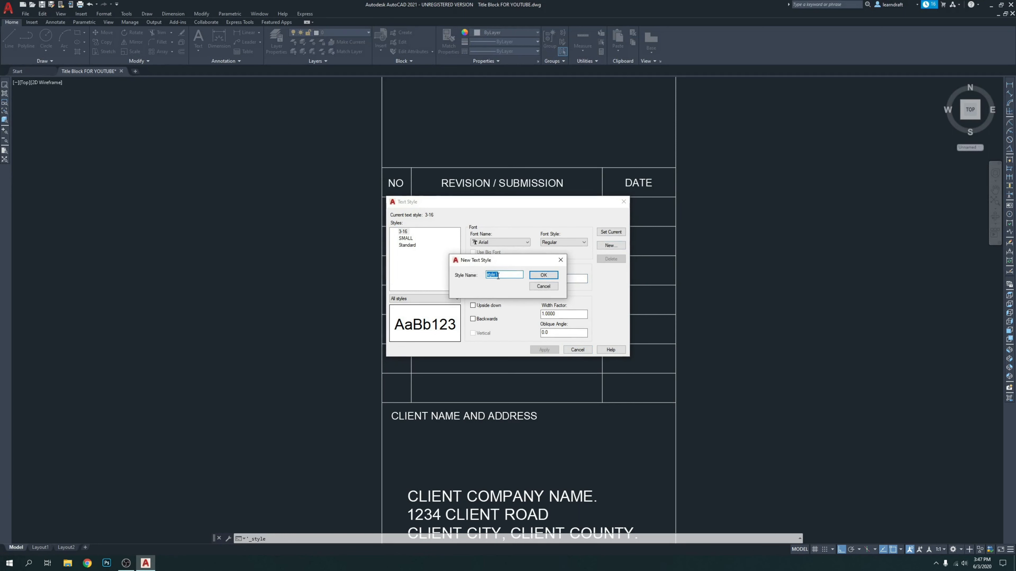
{"action": "left_click_drag", "start_coordinate": [548, 261], "coordinate": [521, 292]}
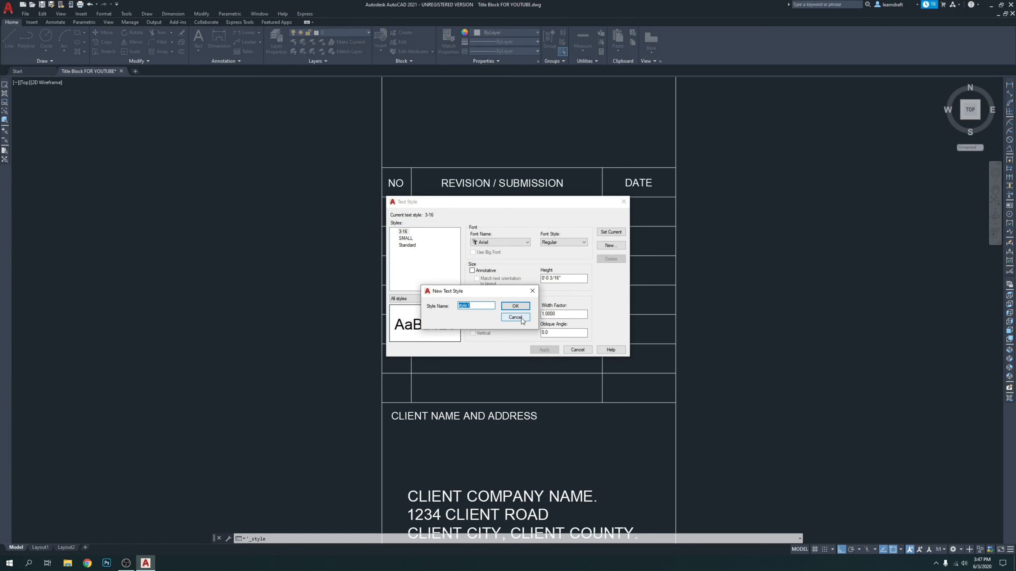
{"action": "left_click_drag", "start_coordinate": [500, 291], "coordinate": [550, 315]}
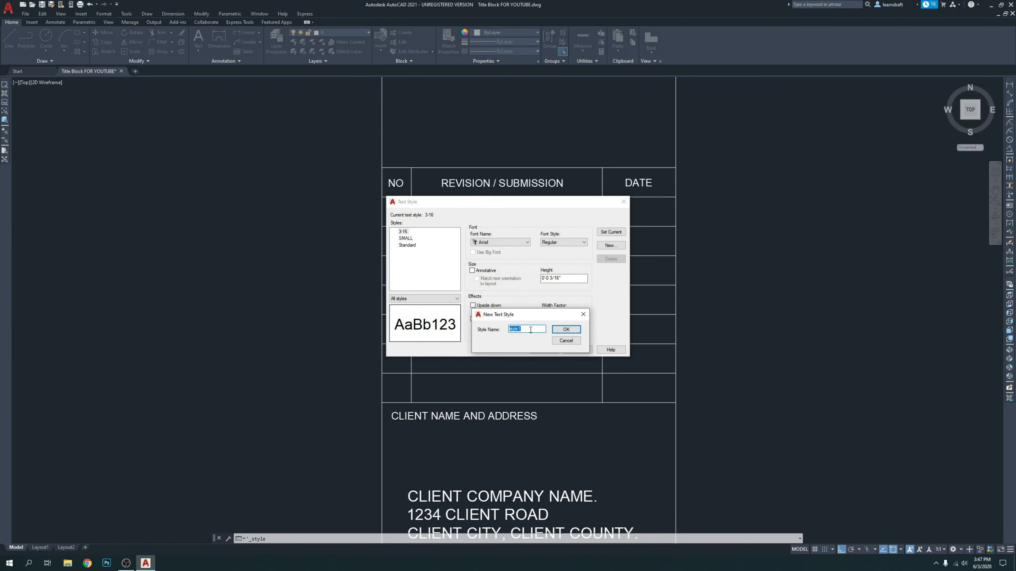
{"action": "type", "text": "NEW 3-16"}
{"action": "left_click", "coordinate": [565, 329]}
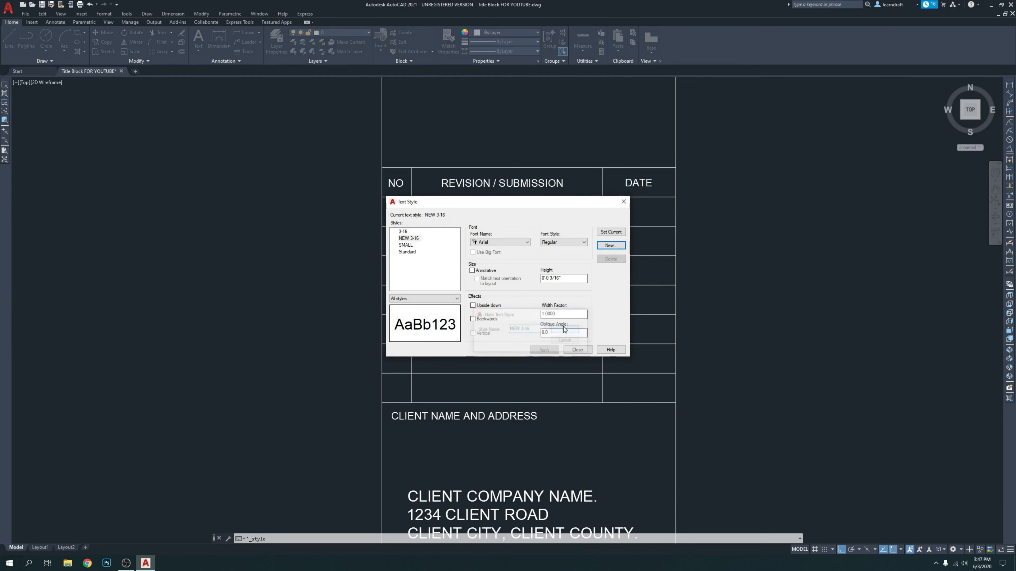
Step: Set the NEW 3-16 text style's height to .1875 and apply the change
{"action": "left_click", "coordinate": [412, 238]}
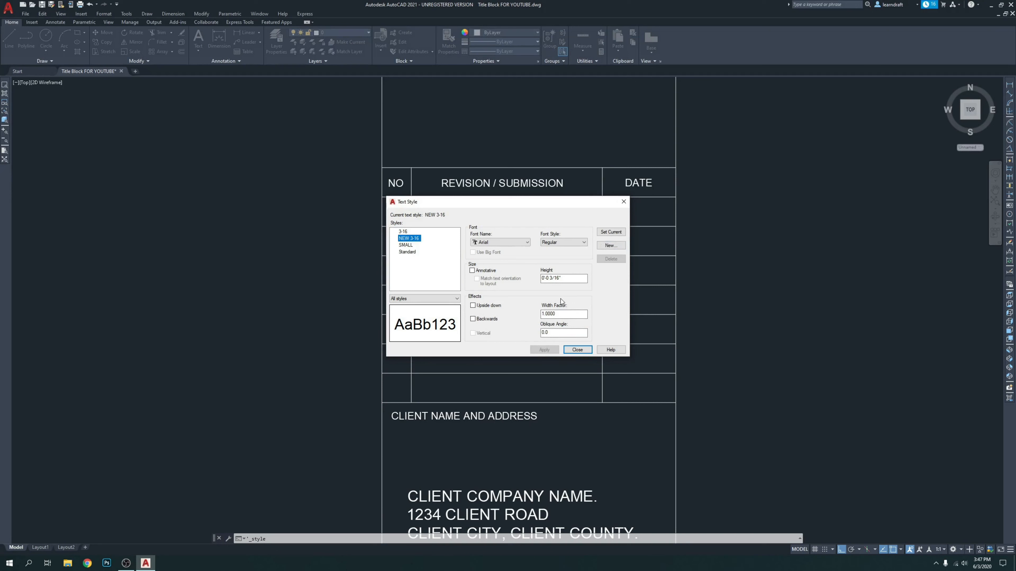
{"action": "left_click_drag", "start_coordinate": [570, 277], "coordinate": [536, 279]}
{"action": "type", "text": "5"}
{"action": "key", "text": "Return"}
{"action": "key", "text": "BackSpace"}
{"action": "type", "text": ".1875"}
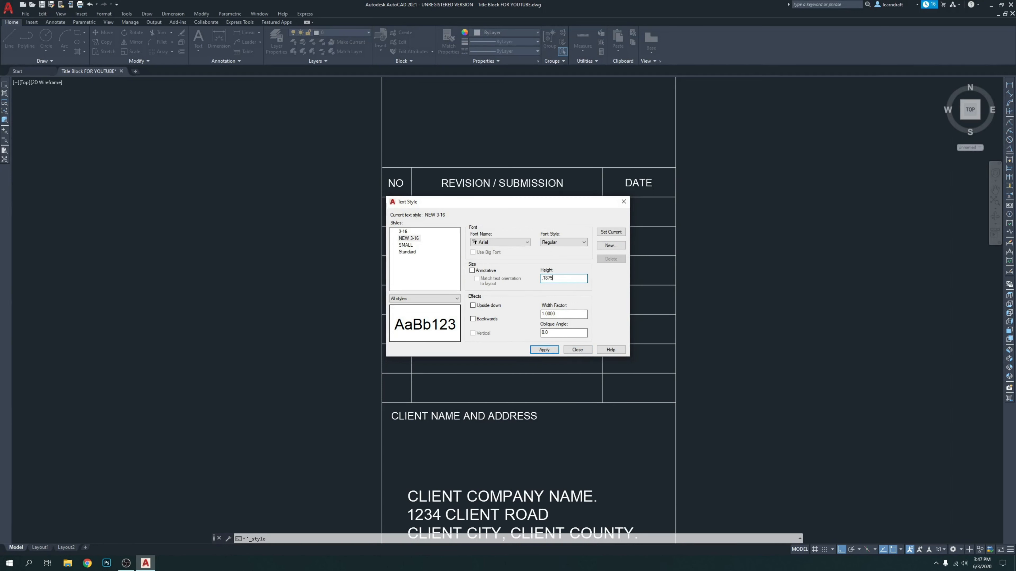
{"action": "key", "text": "Return"}
{"action": "left_click", "coordinate": [577, 350]}
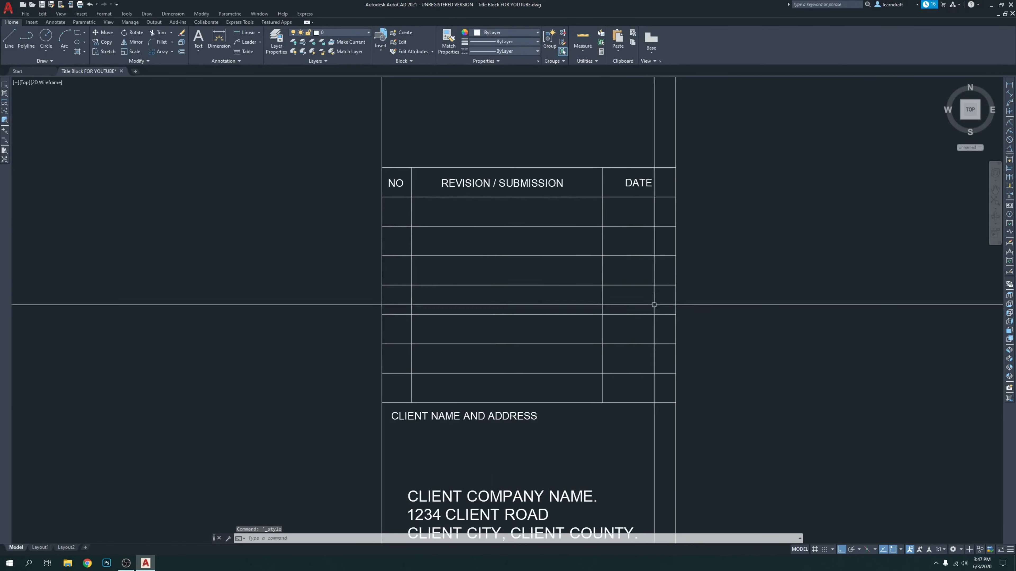
Step: Define an attribute tagged NO-1 in the NEW 3-16 text style and place it across the outer edge of the first revision row
{"action": "left_click", "coordinate": [607, 203]}
{"action": "left_click", "coordinate": [663, 219]}
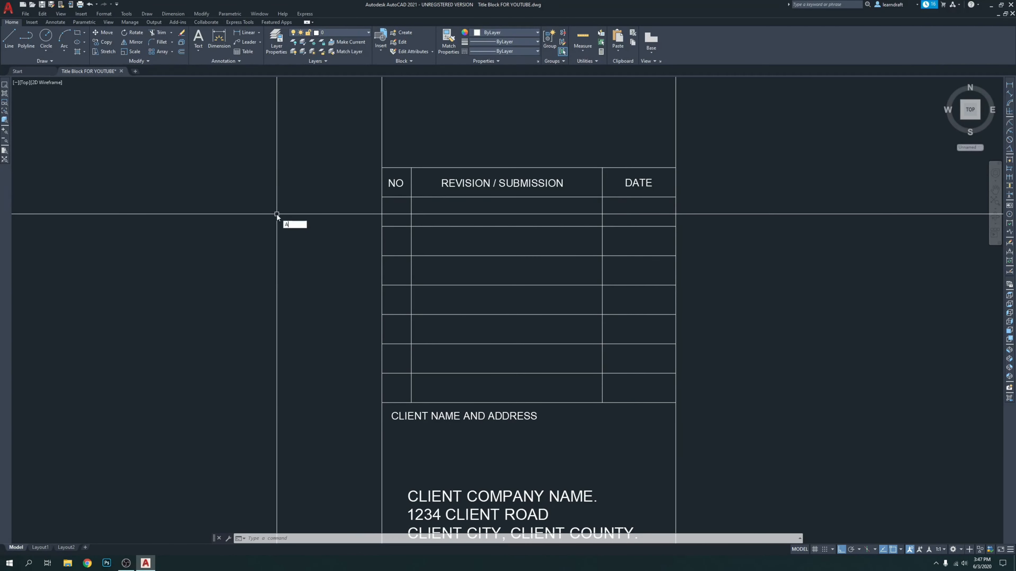
{"action": "key", "text": "Return"}
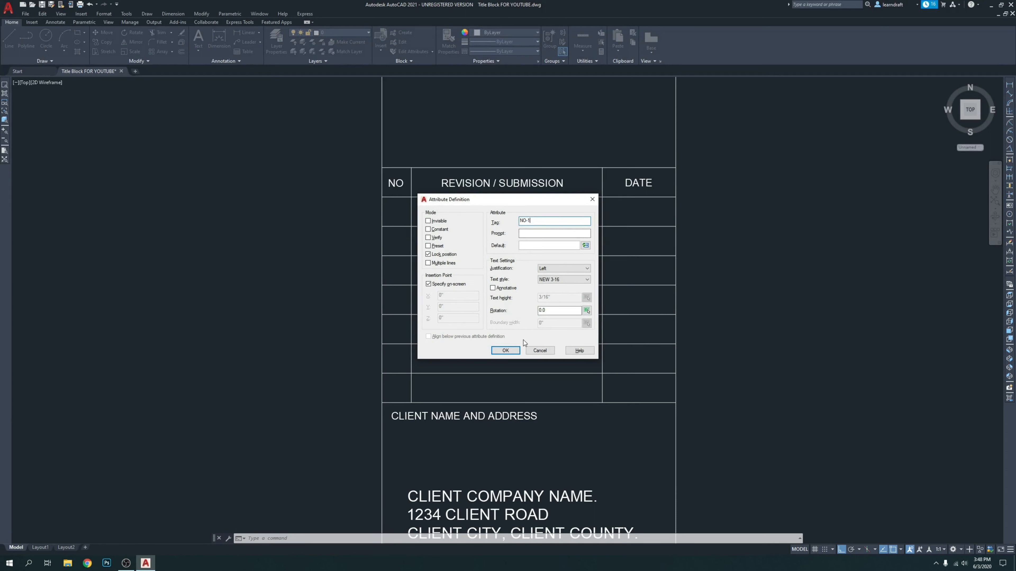
{"action": "left_click", "coordinate": [505, 350]}
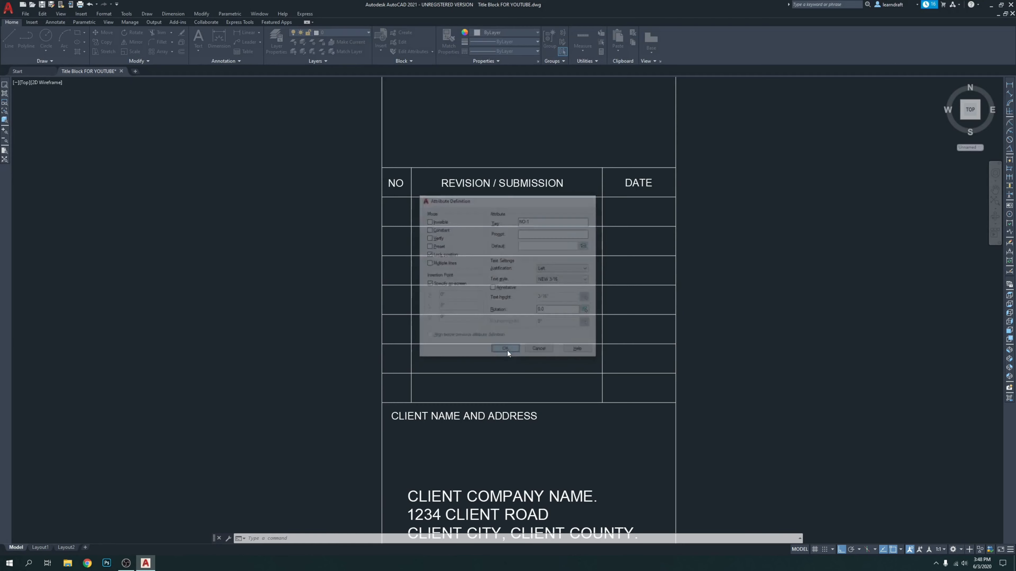
{"action": "scroll", "coordinate": [382, 218], "scroll_direction": "up", "scroll_amount": 4}
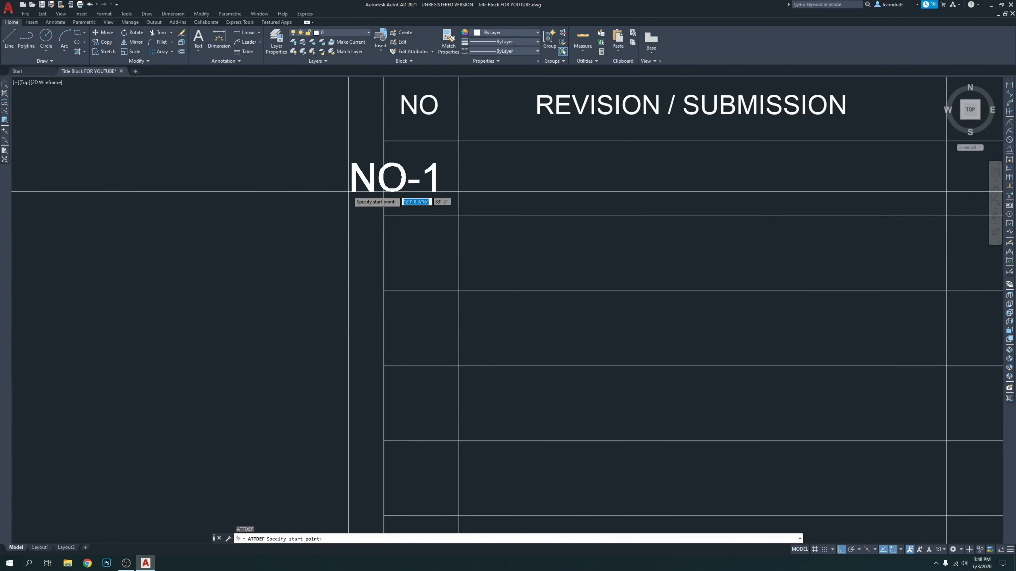
{"action": "left_click", "coordinate": [350, 188]}
Step: Move the NO-1 attribute horizontally so its text starts just inside the NO cell of the first revision row
{"action": "middle_click_drag", "start_coordinate": [579, 185], "coordinate": [473, 200]}
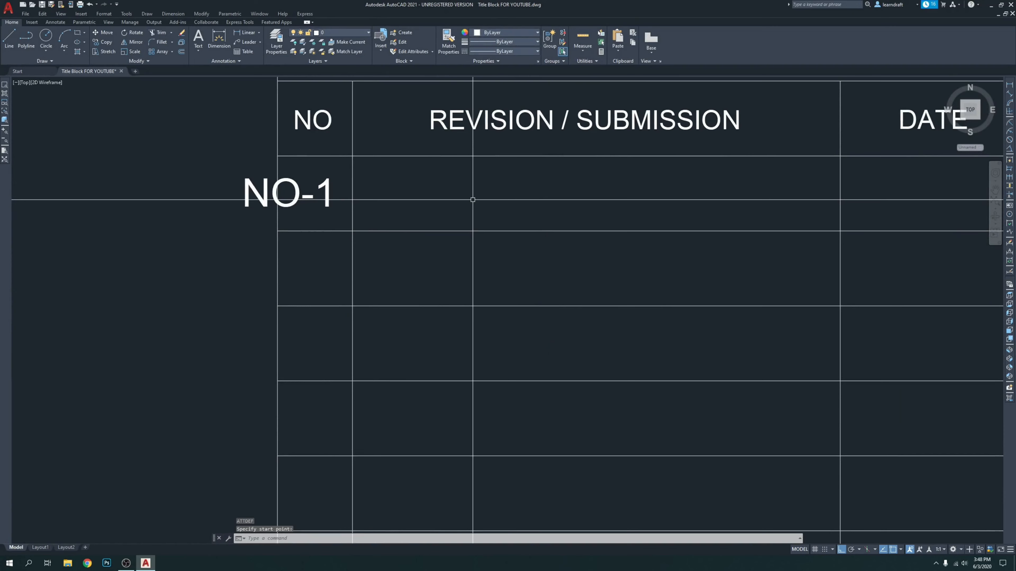
{"action": "middle_click_drag", "start_coordinate": [375, 205], "coordinate": [445, 214]}
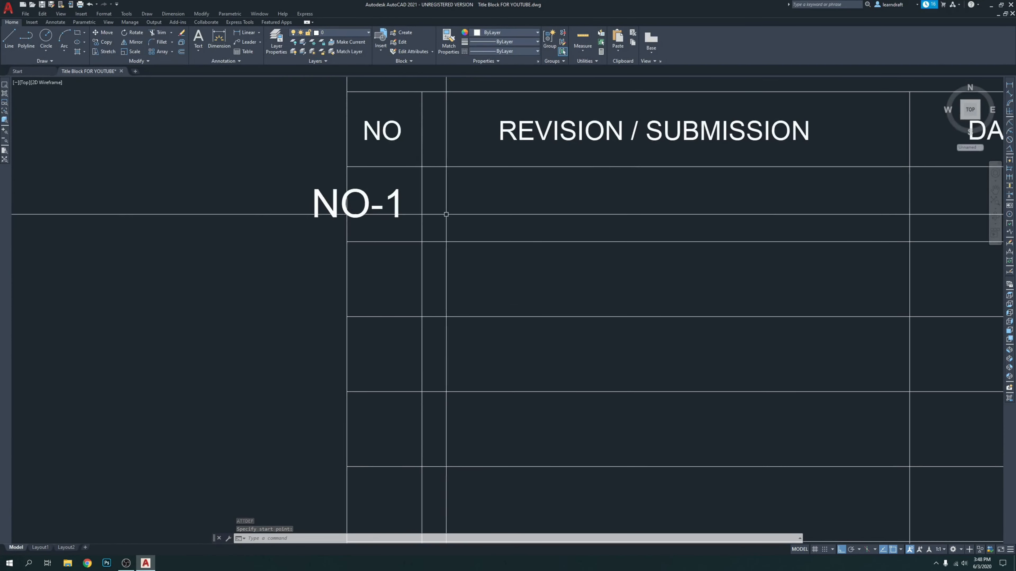
{"action": "scroll", "coordinate": [389, 188], "scroll_direction": "up", "scroll_amount": 2}
{"action": "left_click", "coordinate": [409, 176]}
{"action": "left_click", "coordinate": [386, 202]}
{"action": "type", "text": "m"}
{"action": "key", "text": "Return"}
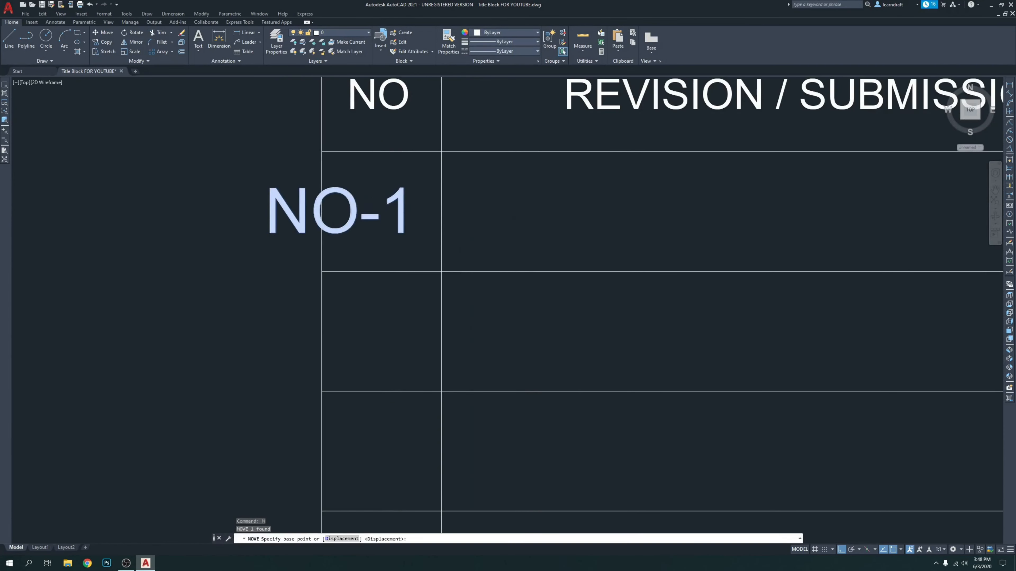
{"action": "left_click", "coordinate": [511, 203]}
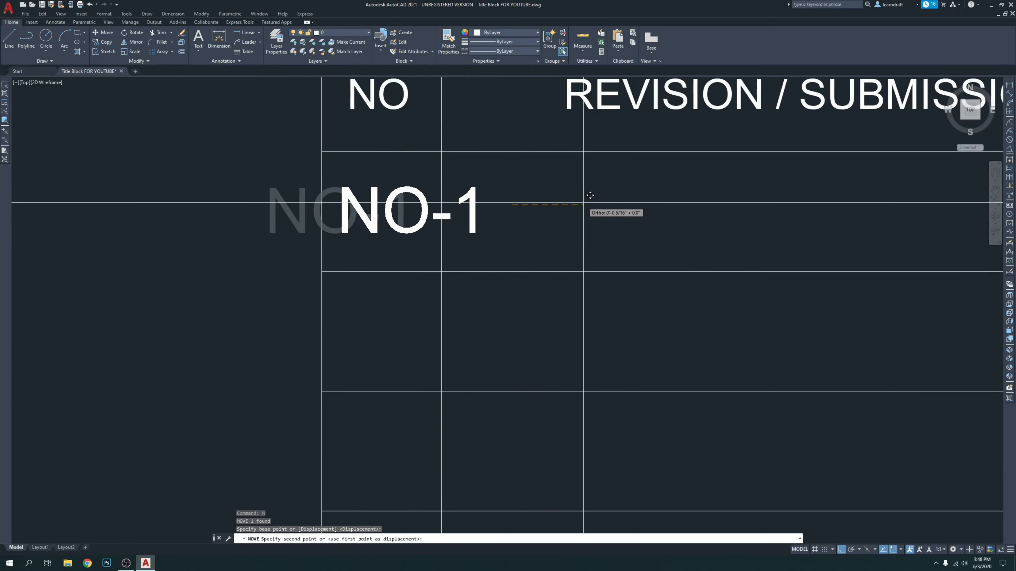
{"action": "left_click", "coordinate": [582, 195]}
{"action": "left_click", "coordinate": [461, 186]}
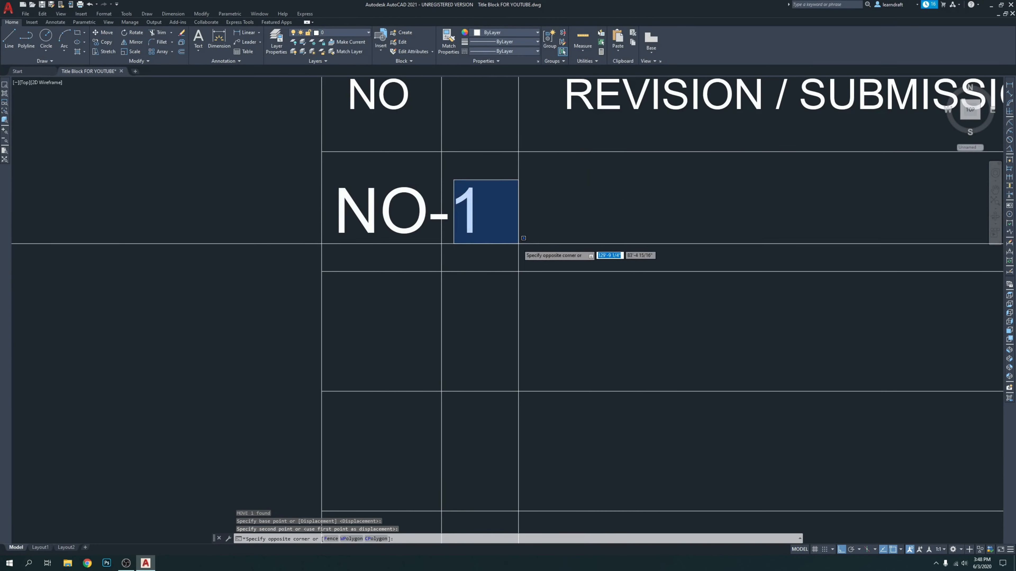
{"action": "left_click", "coordinate": [517, 240]}
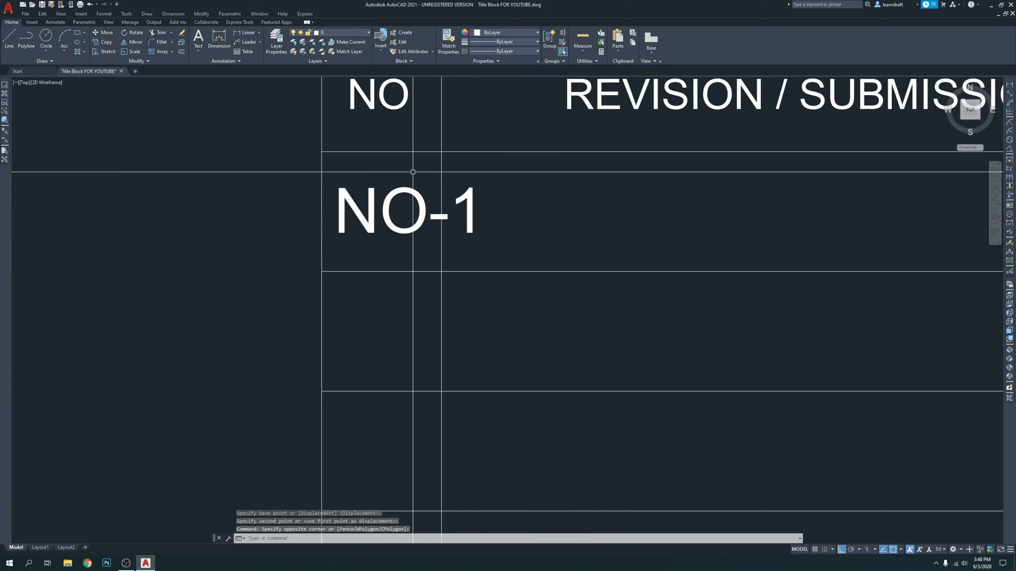
{"action": "middle_click_drag", "start_coordinate": [413, 169], "coordinate": [423, 189]}
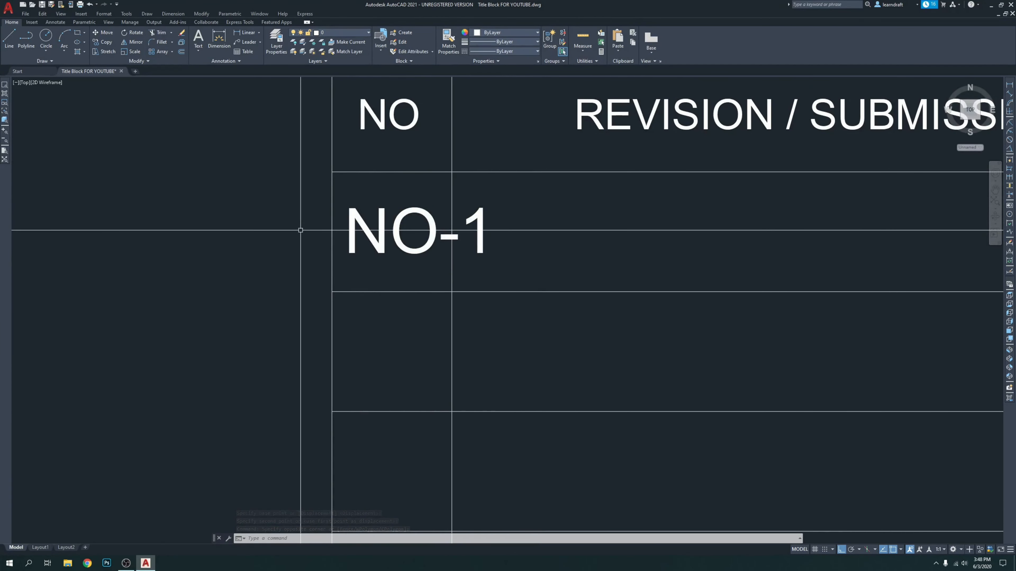
Step: Draw a horizontal guide line along the baseline of NO-1, extending past both sides of the revision table
{"action": "scroll", "coordinate": [260, 224], "scroll_direction": "down", "scroll_amount": 2}
{"action": "middle_click_drag", "start_coordinate": [490, 230], "coordinate": [419, 218]}
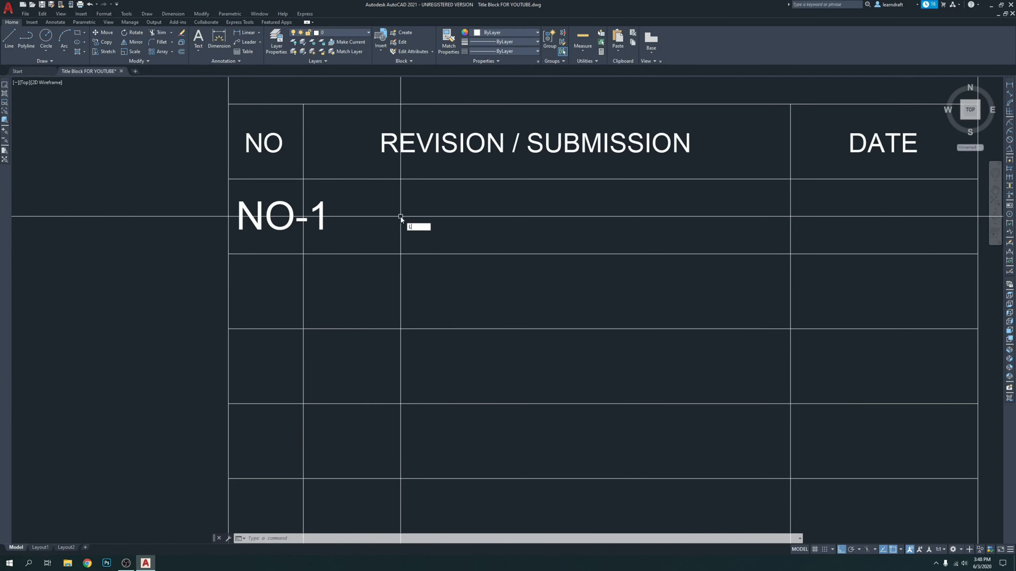
{"action": "key", "text": "Return"}
{"action": "scroll", "coordinate": [139, 227], "scroll_direction": "up", "scroll_amount": 4}
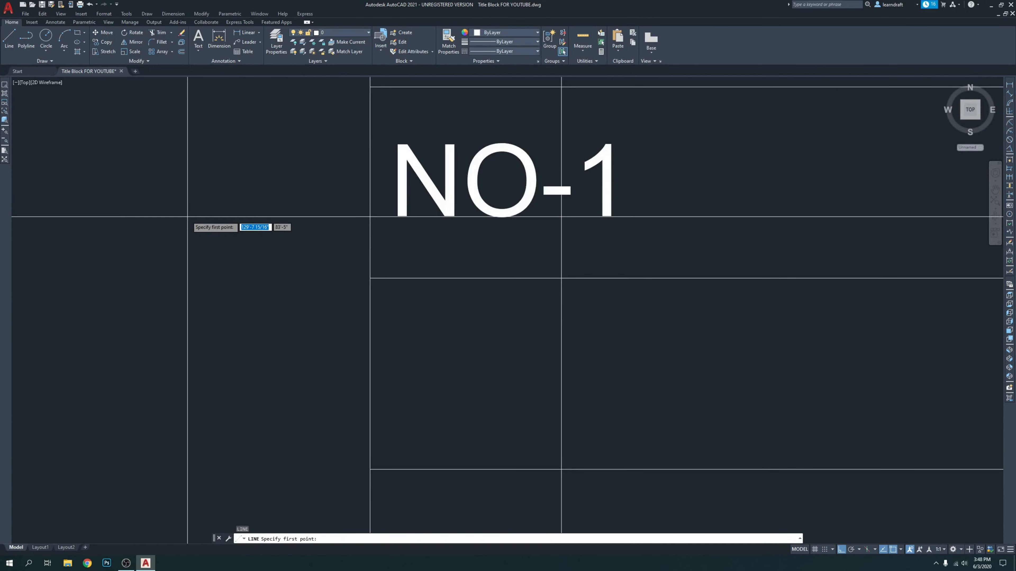
{"action": "left_click", "coordinate": [188, 216]}
{"action": "scroll", "coordinate": [188, 217], "scroll_direction": "down", "scroll_amount": 4}
{"action": "middle_click_drag", "start_coordinate": [651, 289], "coordinate": [288, 280]}
{"action": "scroll", "coordinate": [275, 275], "scroll_direction": "down", "scroll_amount": 4}
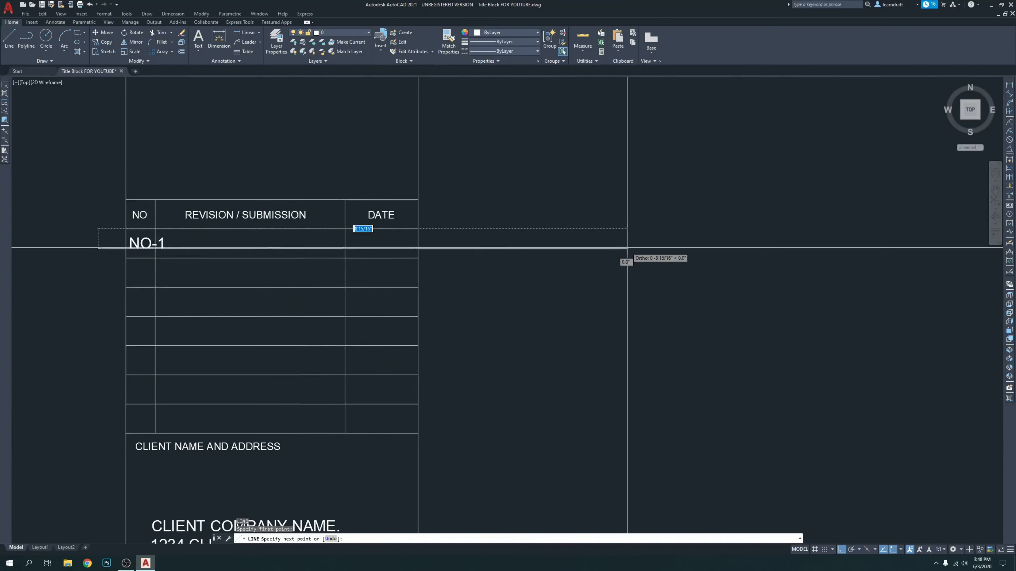
{"action": "left_click", "coordinate": [627, 248]}
{"action": "key", "text": "Return"}
Step: Define an attribute tagged NO-2 in the NEW 3-16 text style and place it outside the table beside the second revision row
{"action": "scroll", "coordinate": [296, 210], "scroll_direction": "up", "scroll_amount": 4}
{"action": "scroll", "coordinate": [190, 268], "scroll_direction": "down", "scroll_amount": 2}
{"action": "mouse_move", "coordinate": [105, 266]}
{"action": "middle_mouse_down"}
{"action": "mouse_move", "coordinate": [258, 252]}
{"action": "mouse_move", "coordinate": [304, 260]}
{"action": "mouse_move", "coordinate": [348, 238]}
{"action": "middle_mouse_up"}
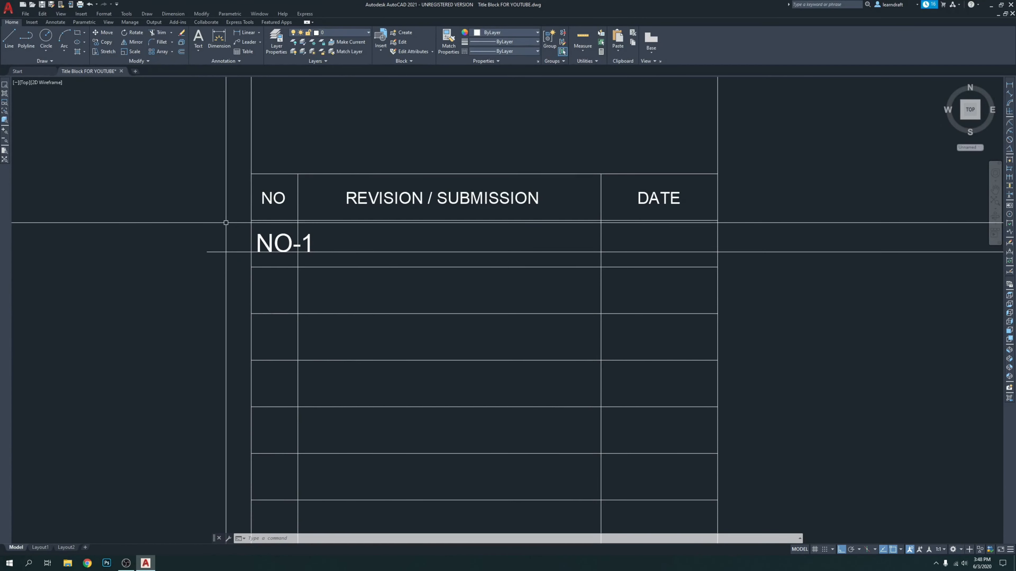
{"action": "mouse_move", "coordinate": [206, 204]}
{"action": "middle_mouse_down"}
{"action": "mouse_move", "coordinate": [241, 218]}
{"action": "mouse_move", "coordinate": [193, 220]}
{"action": "middle_mouse_up"}
{"action": "middle_click_drag", "start_coordinate": [345, 264], "coordinate": [397, 213]}
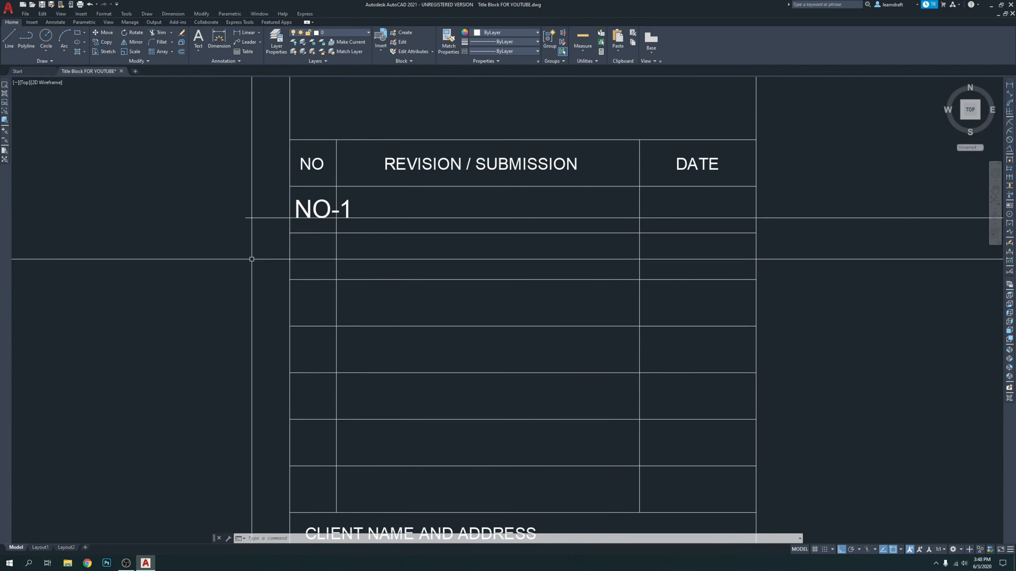
{"action": "mouse_move", "coordinate": [252, 259]}
{"action": "middle_mouse_down"}
{"action": "mouse_move", "coordinate": [306, 230]}
{"action": "mouse_move", "coordinate": [362, 232]}
{"action": "mouse_move", "coordinate": [403, 182]}
{"action": "middle_mouse_up"}
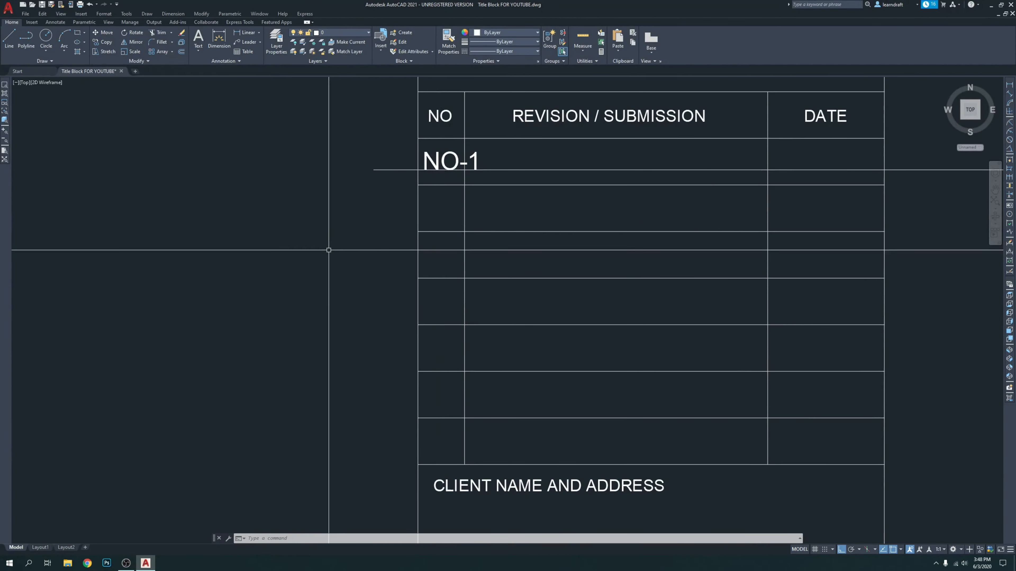
{"action": "type", "text": "T"}
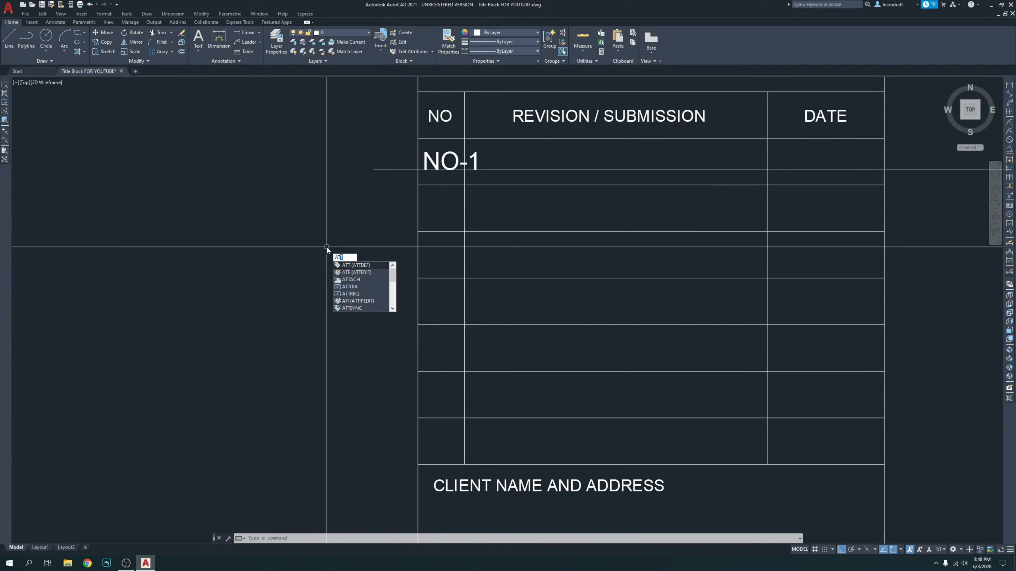
{"action": "key", "text": "Return"}
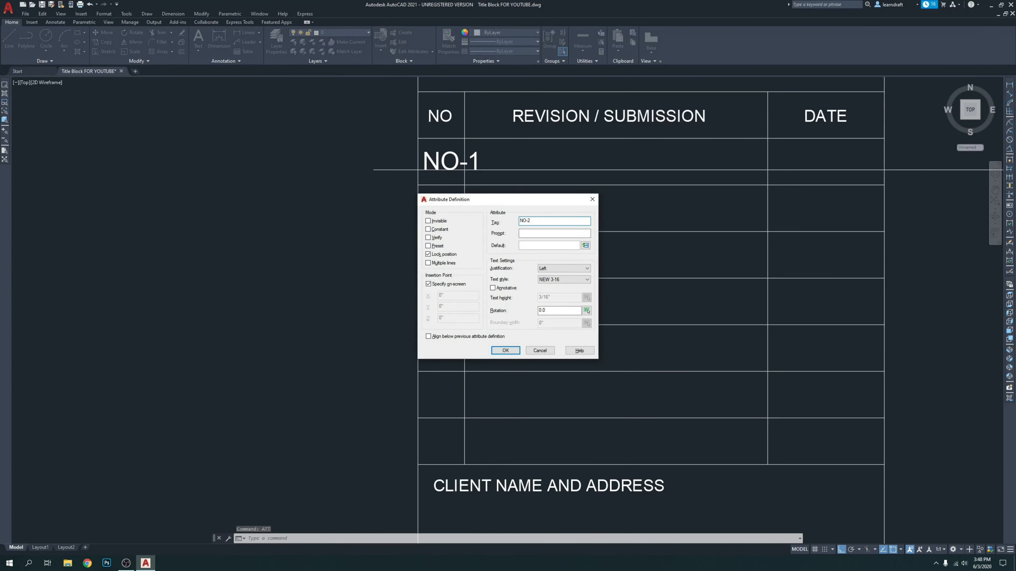
{"action": "left_click", "coordinate": [504, 351]}
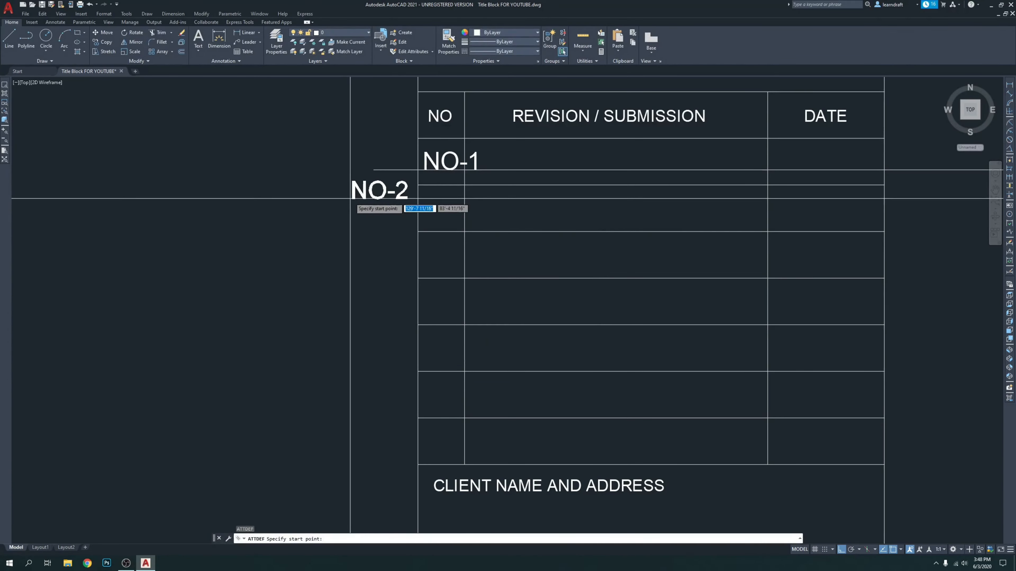
{"action": "left_click", "coordinate": [333, 256]}
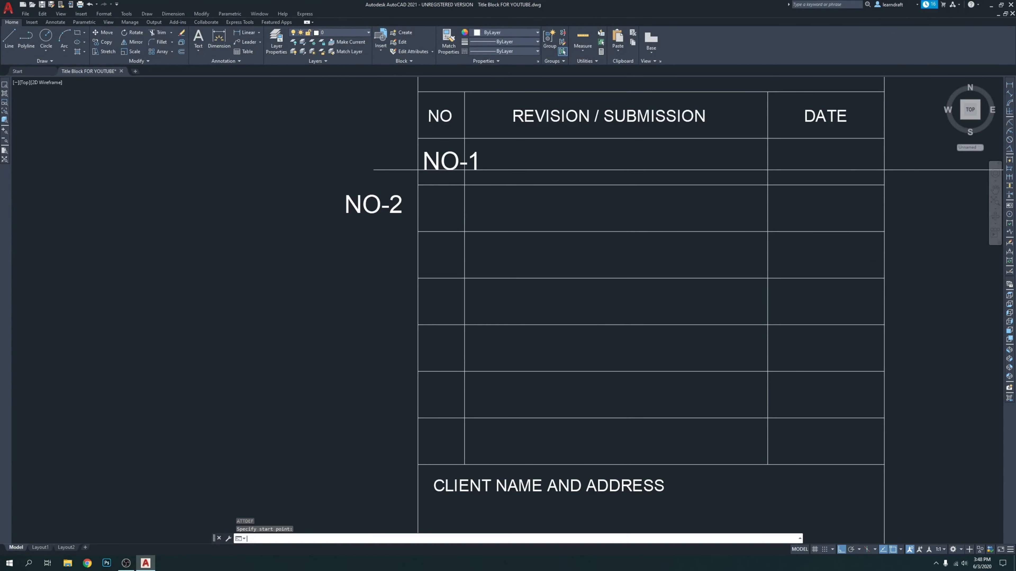
Step: Define attributes tagged NO-3 and NO-4 and place them outside the table beside the third and fourth revision rows
{"action": "key", "text": "Return"}
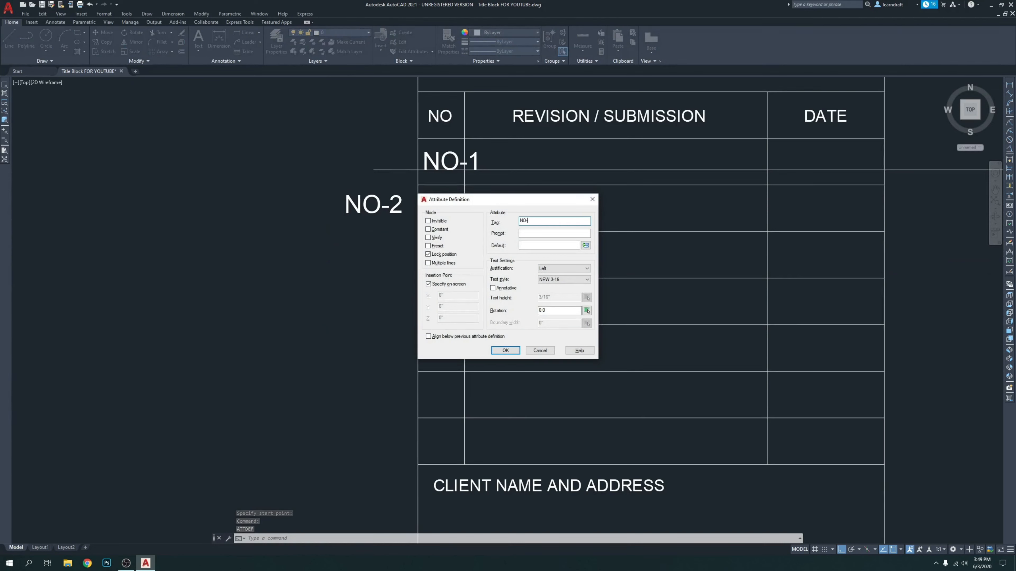
{"action": "left_click", "coordinate": [515, 352]}
{"action": "left_click", "coordinate": [347, 262]}
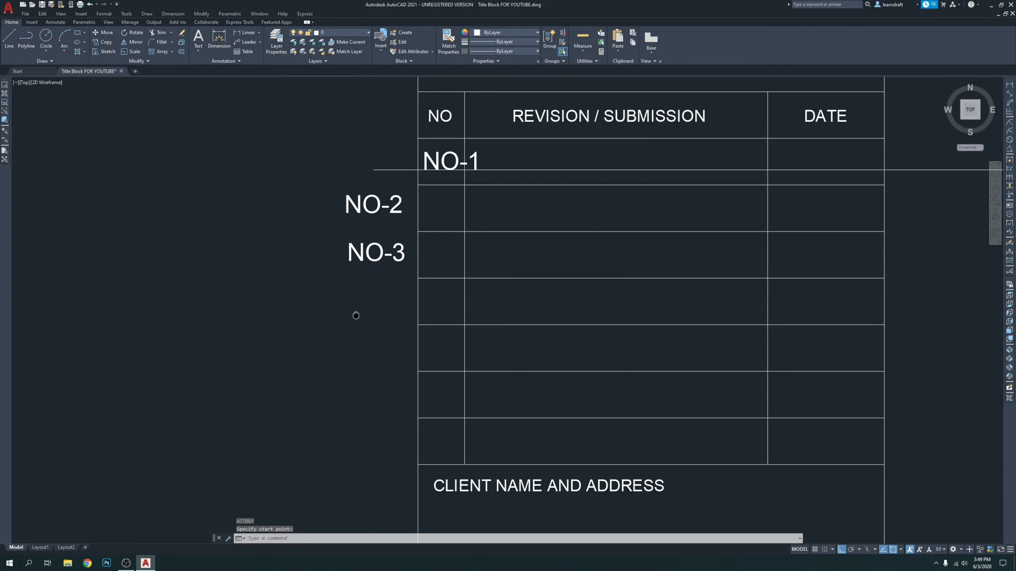
{"action": "middle_click_drag", "start_coordinate": [356, 315], "coordinate": [404, 272]}
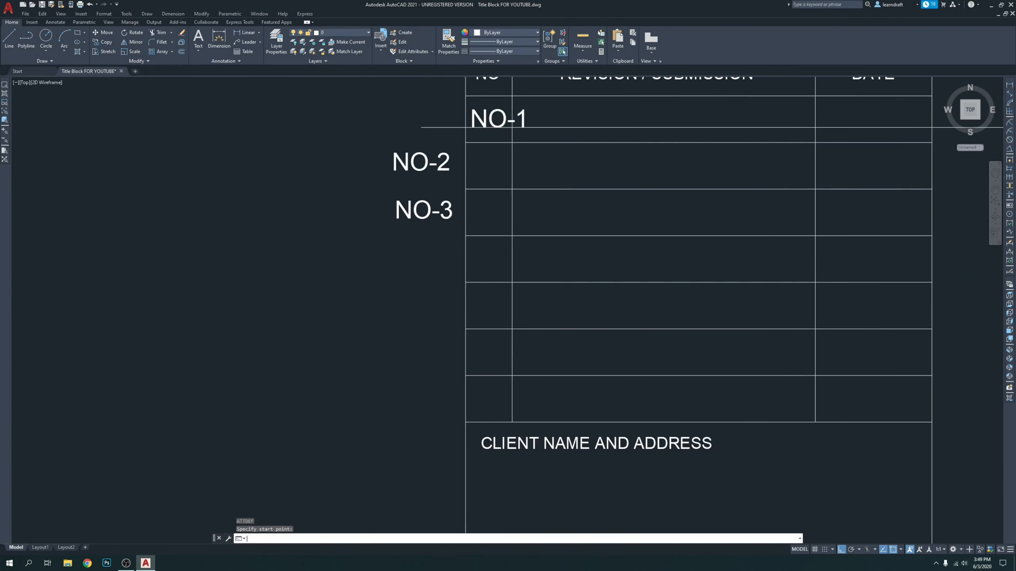
{"action": "key", "text": "Return"}
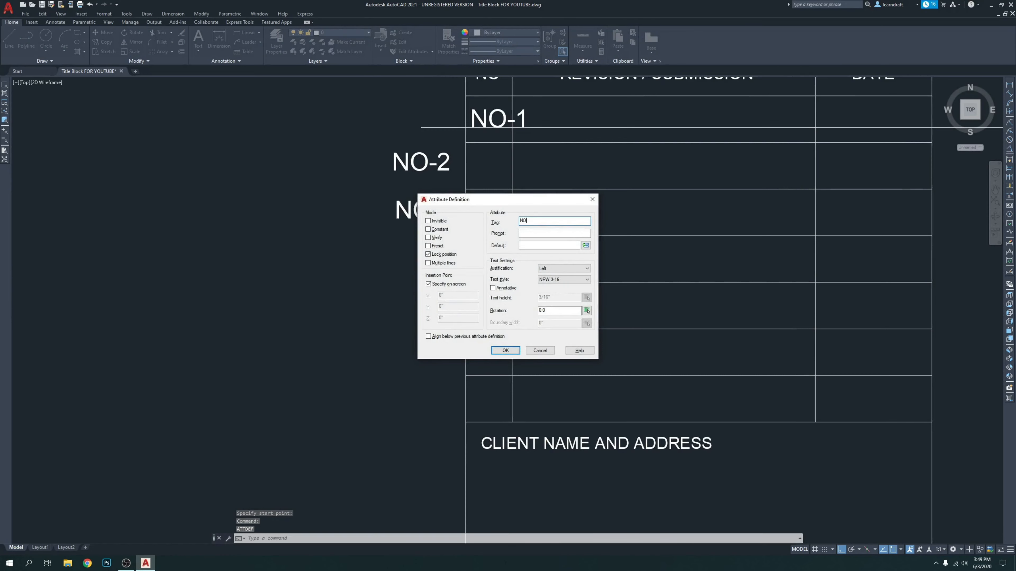
{"action": "key", "text": "Return"}
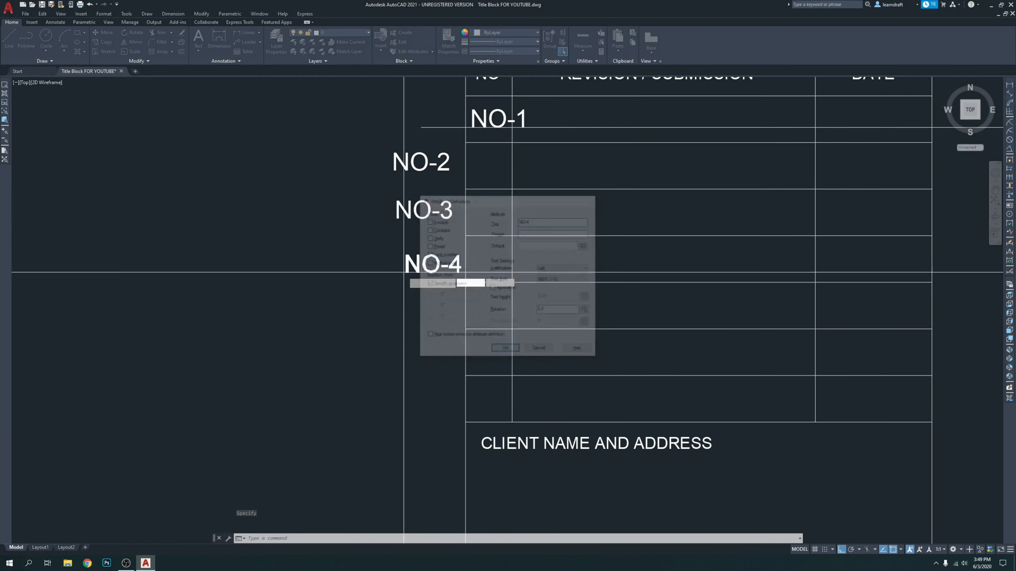
{"action": "left_click", "coordinate": [389, 263]}
Step: Define an attribute tagged NO-5 and place it outside the table beside the fifth revision row
{"action": "middle_click_drag", "start_coordinate": [398, 319], "coordinate": [391, 268]}
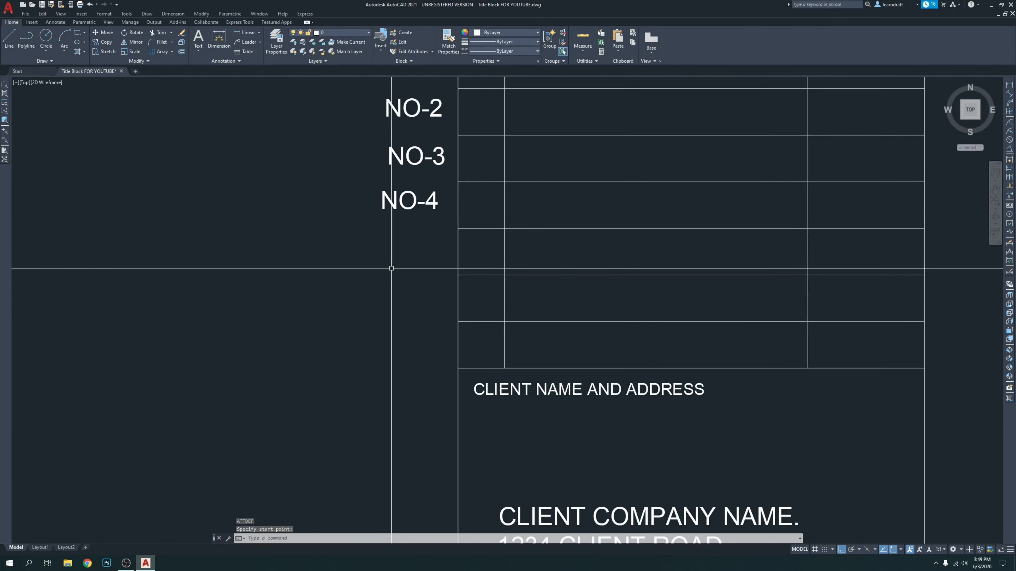
{"action": "key", "text": "Return"}
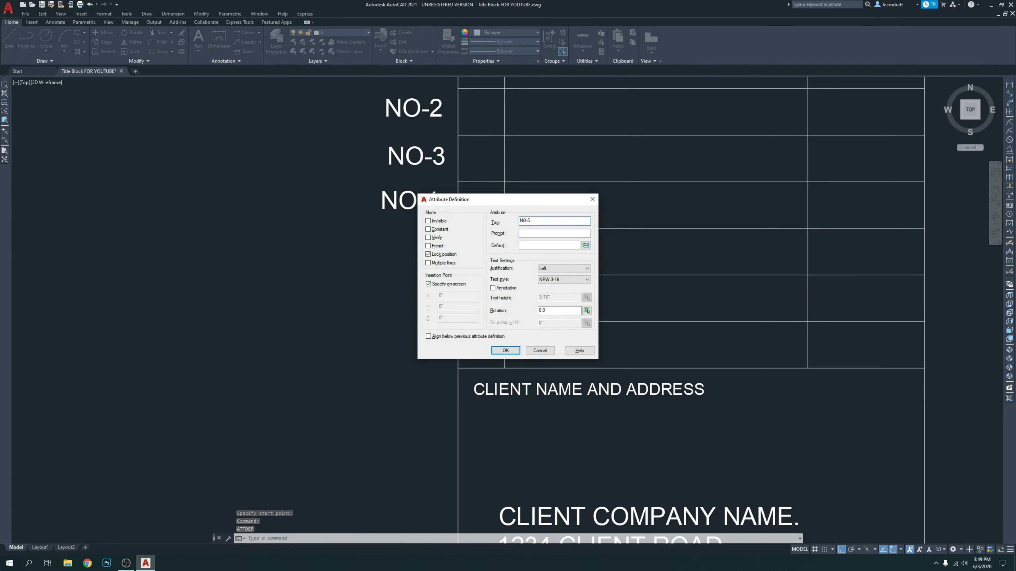
{"action": "type", "text": "NO-5"}
{"action": "key", "text": "Return"}
{"action": "left_click", "coordinate": [388, 263]}
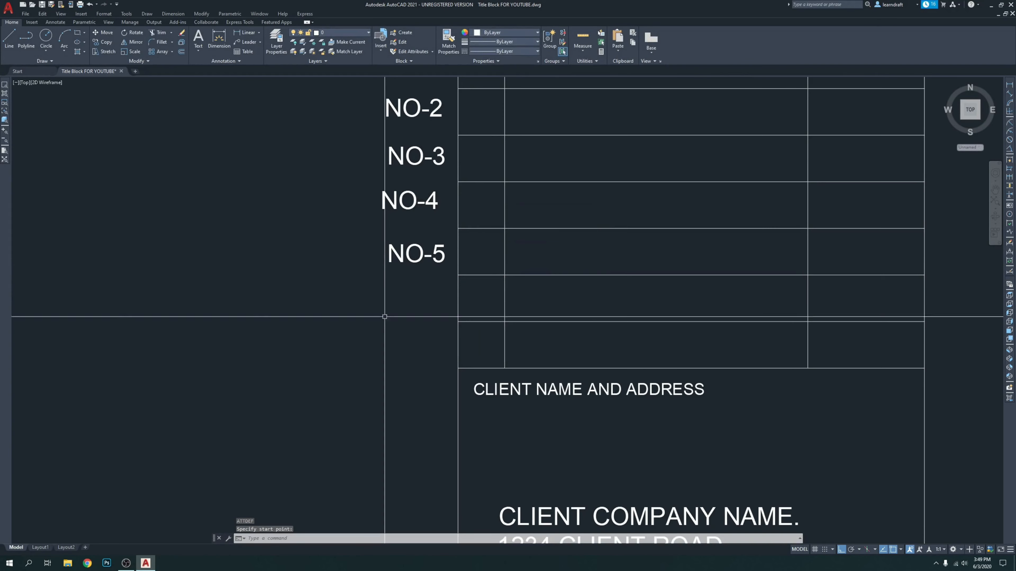
Step: Define an attribute tagged NO-6 and place it below NO-5, beside the sixth revision row
{"action": "key", "text": "Return"}
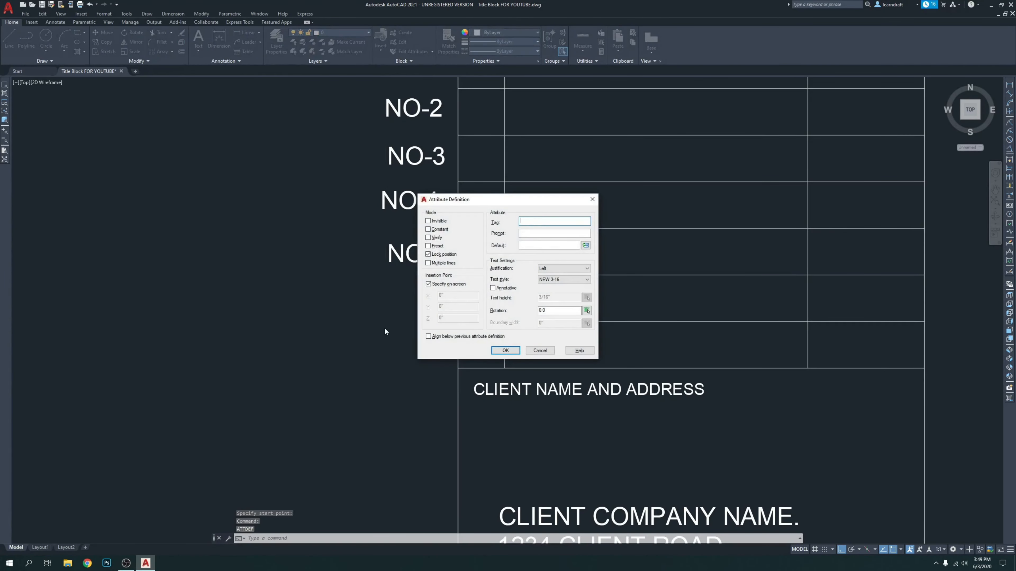
{"action": "key", "text": "Escape"}
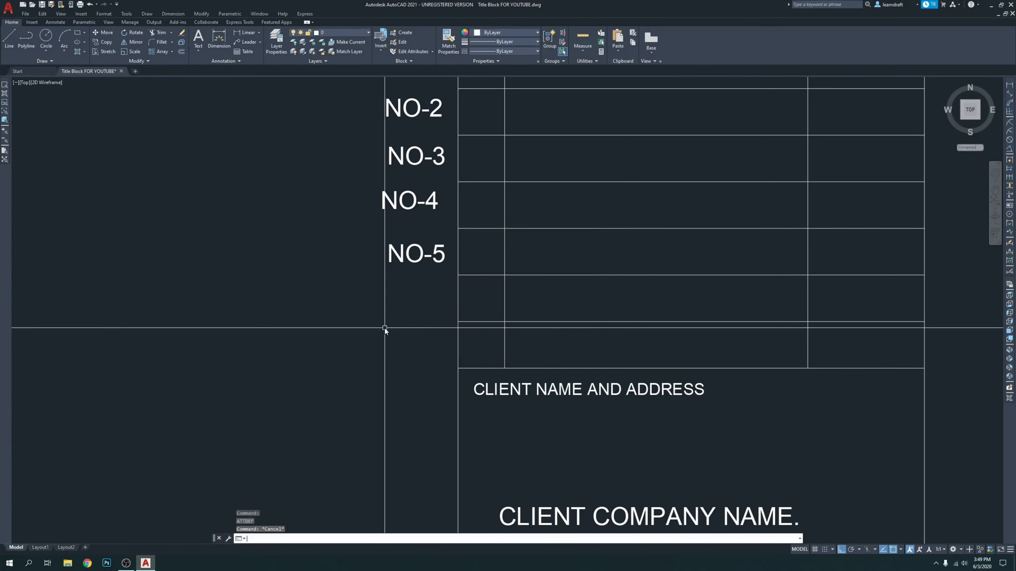
{"action": "type", "text": "ATT"}
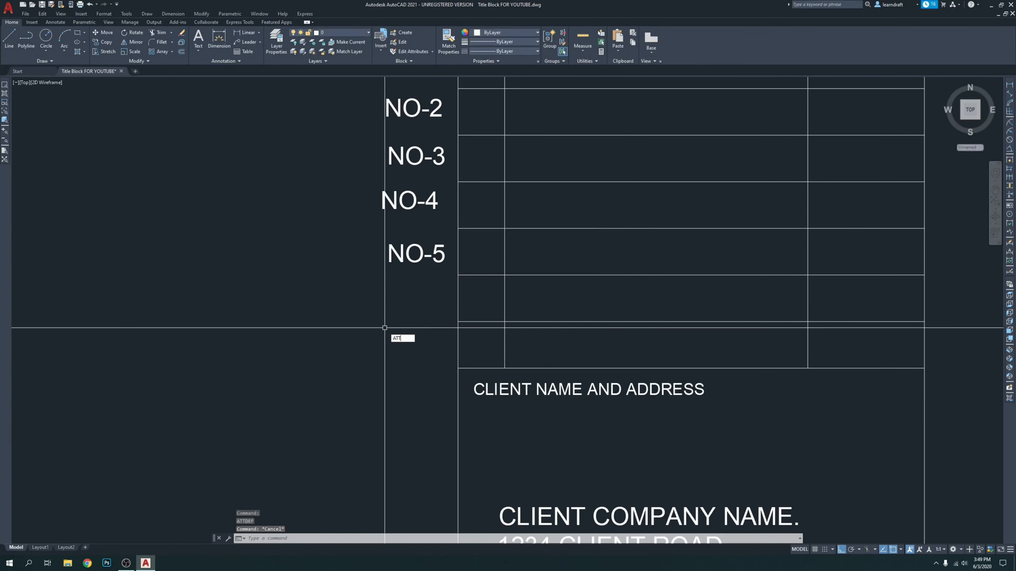
{"action": "key", "text": "Return"}
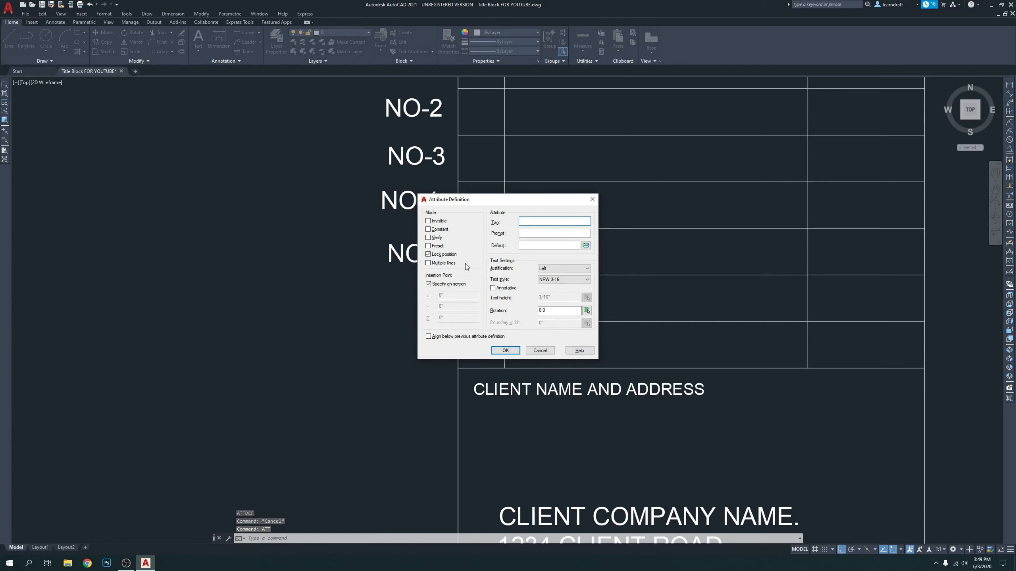
{"action": "left_click_drag", "start_coordinate": [485, 202], "coordinate": [561, 204]}
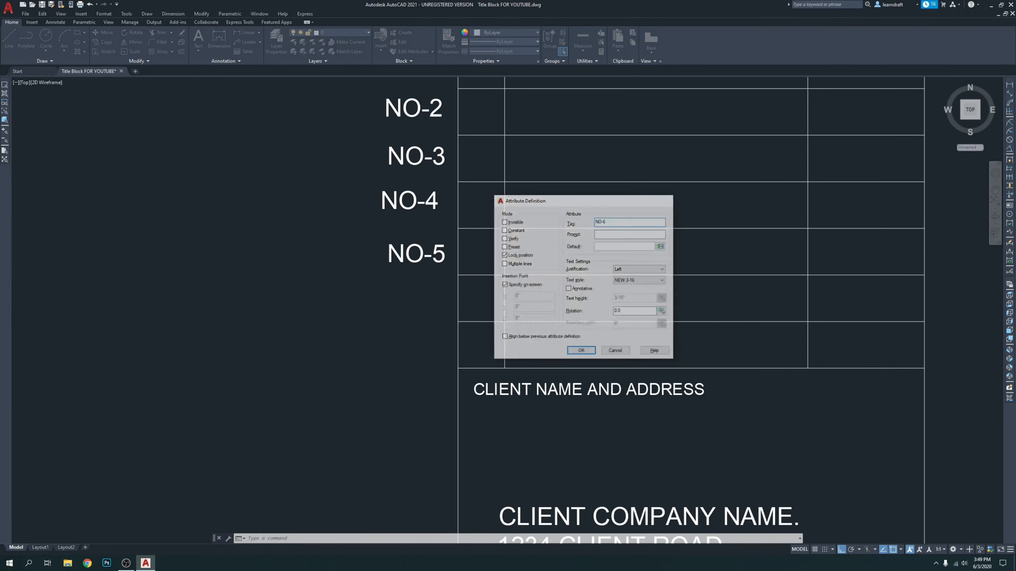
{"action": "key", "text": "Return"}
{"action": "left_click", "coordinate": [385, 303]}
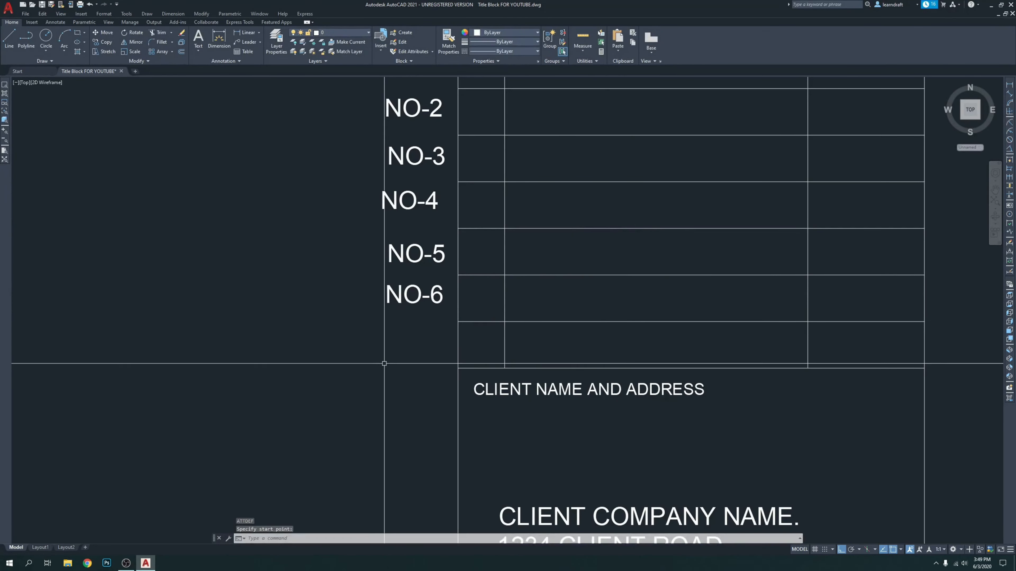
Step: Define an attribute tagged N0-7 in the NEW 3-16 text style and place it below NO-6, beside the seventh revision row
{"action": "middle_click_drag", "start_coordinate": [386, 364], "coordinate": [388, 304]}
{"action": "key", "text": "Return"}
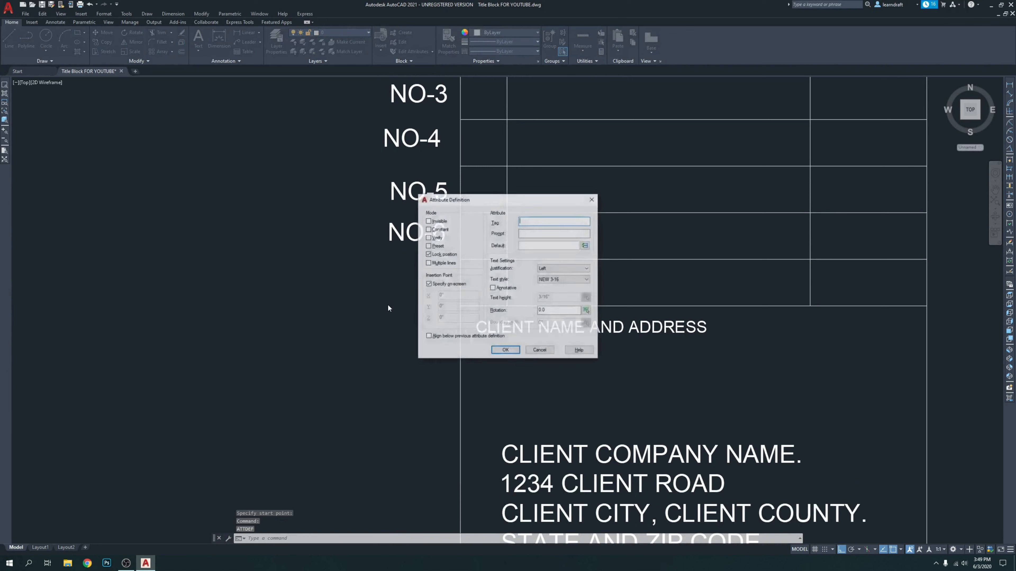
{"action": "type", "text": "NO"}
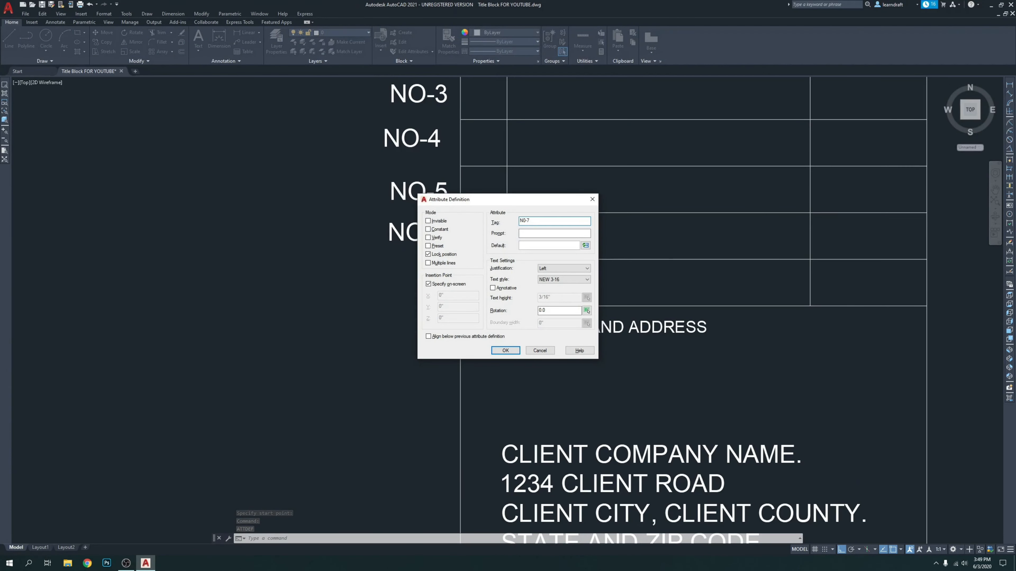
{"action": "key", "text": "Return"}
{"action": "left_click", "coordinate": [402, 288]}
Step: Move the NO-2 attribute into the NO column of the second revision row, directly beneath NO-1
{"action": "scroll", "coordinate": [343, 246], "scroll_direction": "down", "scroll_amount": 2}
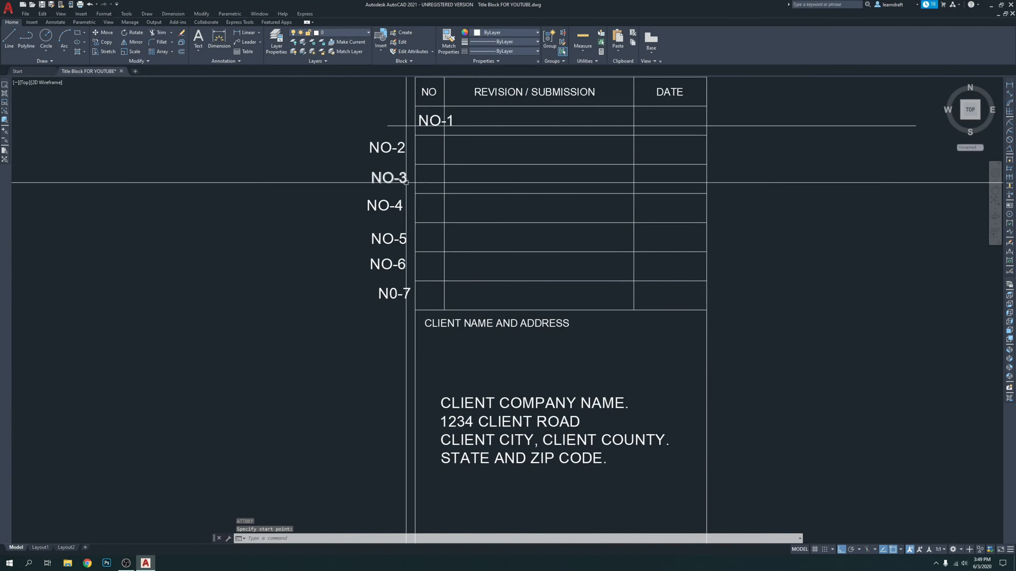
{"action": "scroll", "coordinate": [480, 240], "scroll_direction": "up", "scroll_amount": 4}
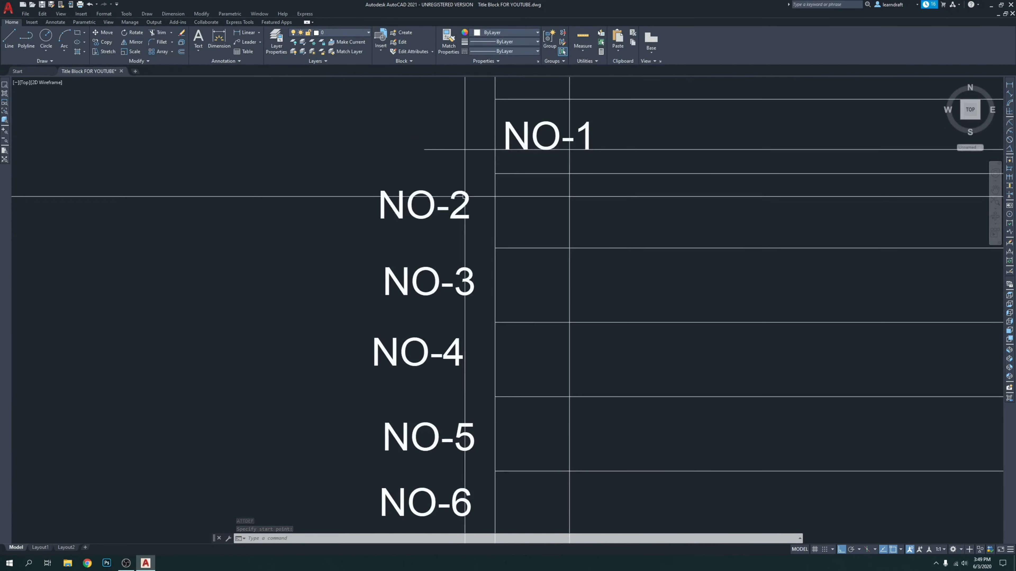
{"action": "middle_click_drag", "start_coordinate": [465, 197], "coordinate": [458, 204]}
{"action": "left_click", "coordinate": [424, 170]}
{"action": "left_click", "coordinate": [391, 223]}
{"action": "type", "text": "m"}
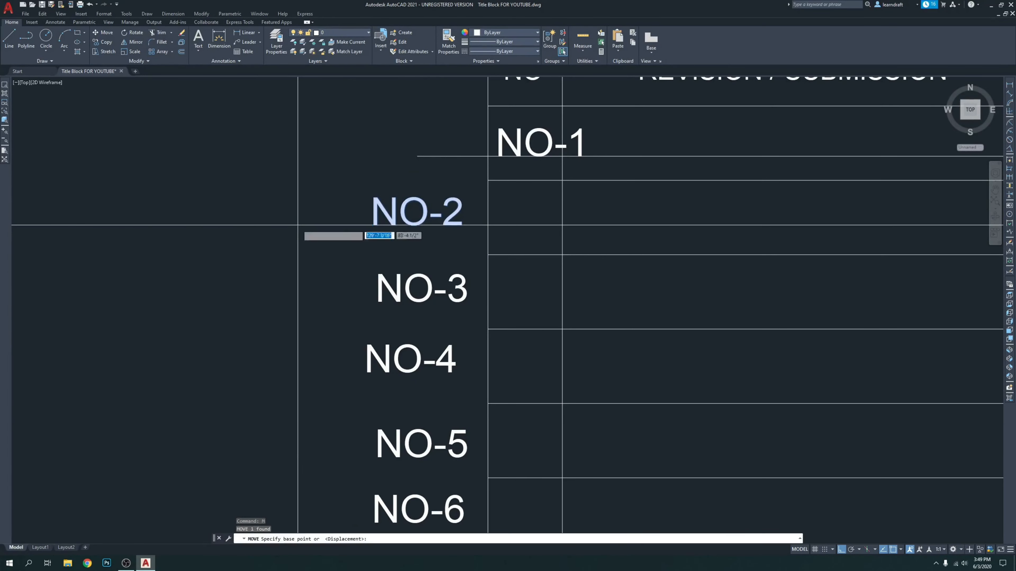
{"action": "key", "text": "Return"}
{"action": "left_click", "coordinate": [122, 252]}
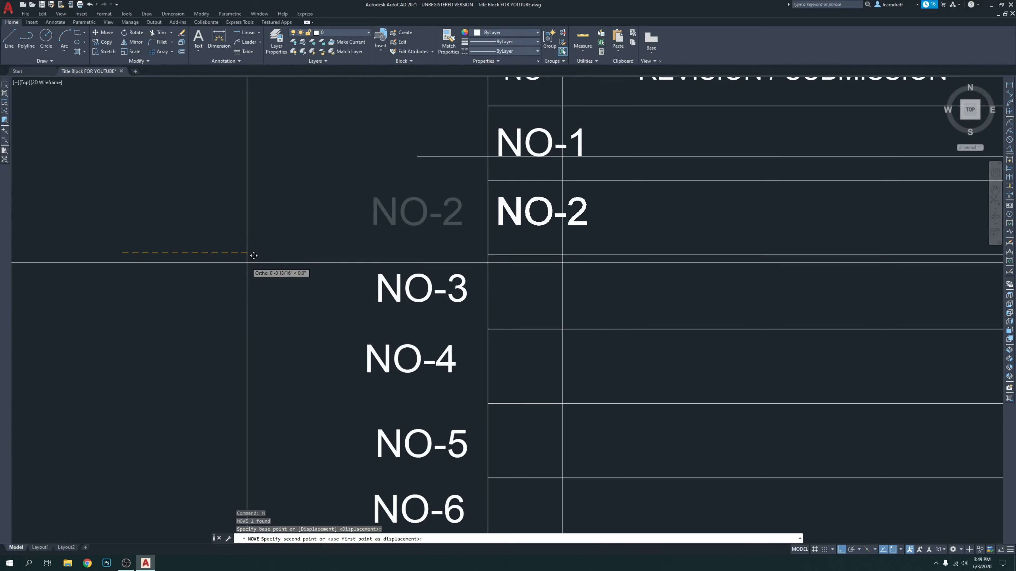
{"action": "key", "text": "F8"}
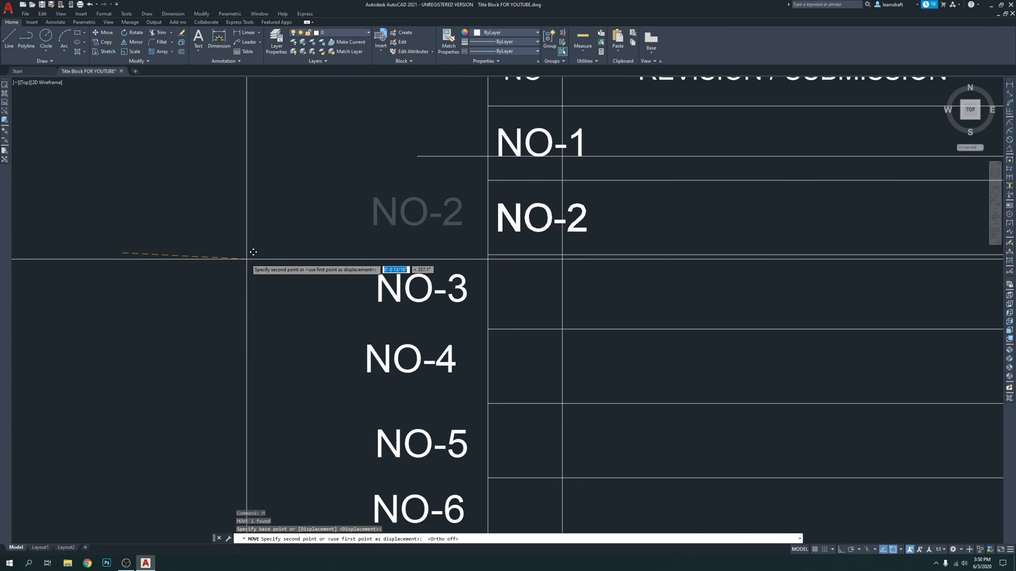
{"action": "key", "text": "Escape"}
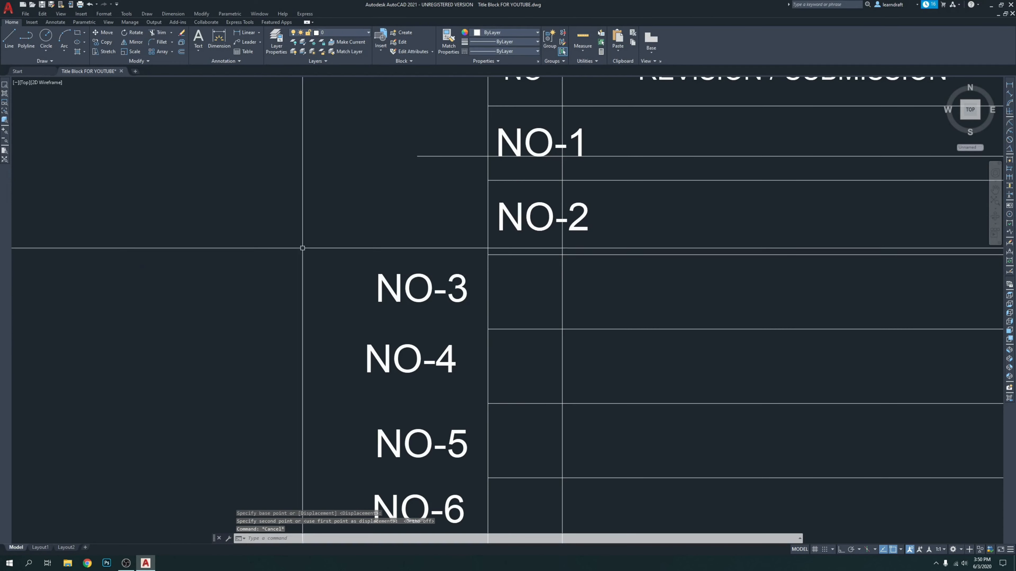
Step: Draw a vertical guide line along the left edge of NO-1, running down through the revision table
{"action": "key", "text": "Return"}
{"action": "scroll", "coordinate": [520, 132], "scroll_direction": "up", "scroll_amount": 3}
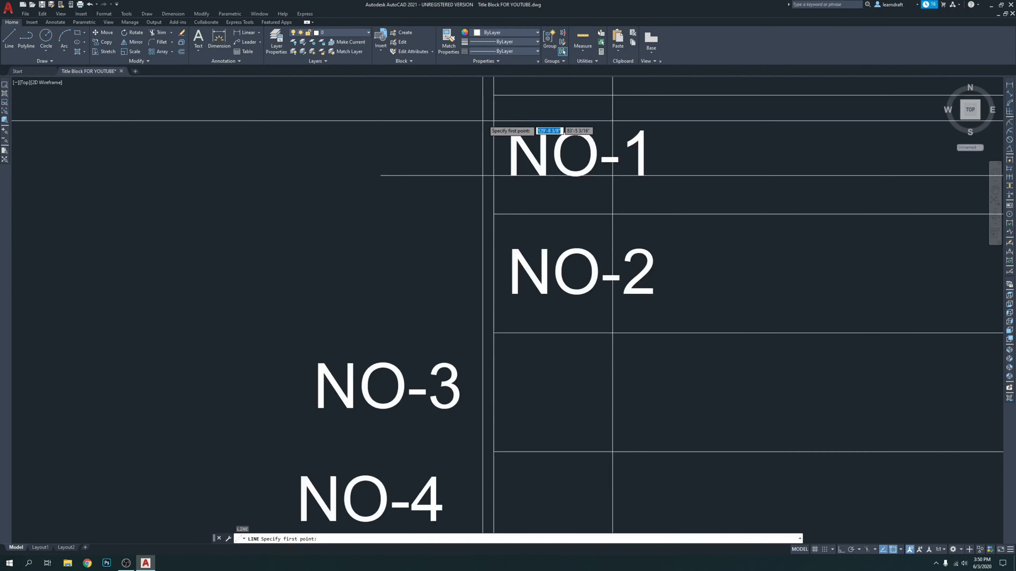
{"action": "scroll", "coordinate": [522, 121], "scroll_direction": "down", "scroll_amount": 4}
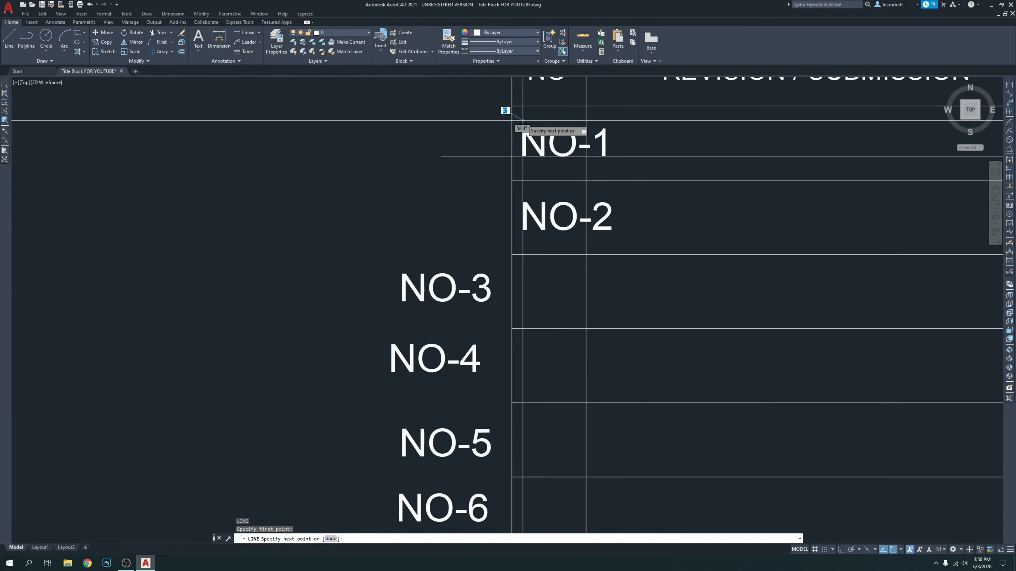
{"action": "left_click", "coordinate": [441, 156]}
{"action": "key", "text": "F8"}
{"action": "scroll", "coordinate": [522, 121], "scroll_direction": "down", "scroll_amount": 3}
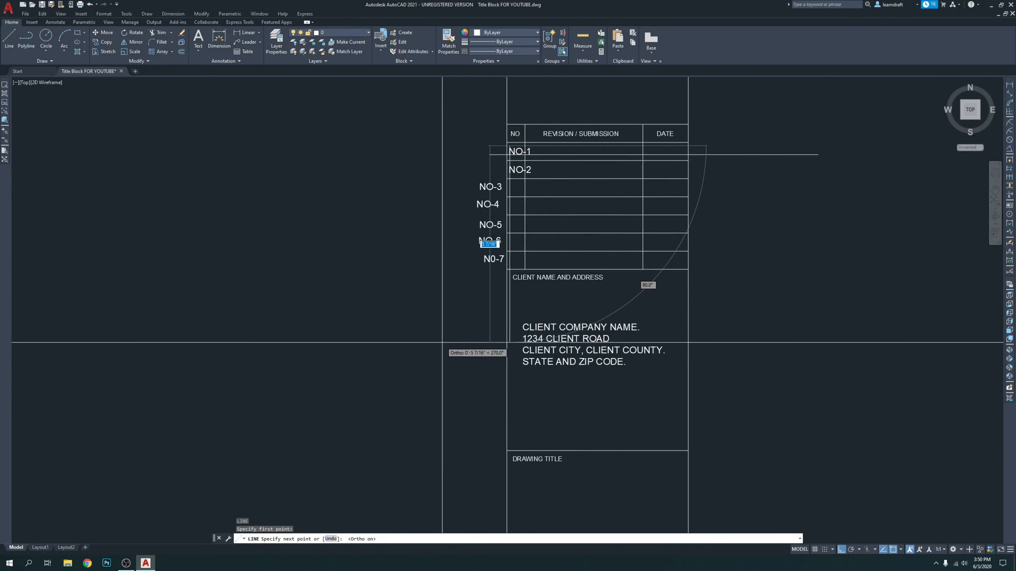
{"action": "key", "text": "Escape"}
Step: Set the colour of the vertical guide line and the horizontal guide line under NO-1 to yellow
{"action": "scroll", "coordinate": [512, 153], "scroll_direction": "up", "scroll_amount": 5}
{"action": "left_click", "coordinate": [463, 152]}
{"action": "left_click", "coordinate": [451, 154]}
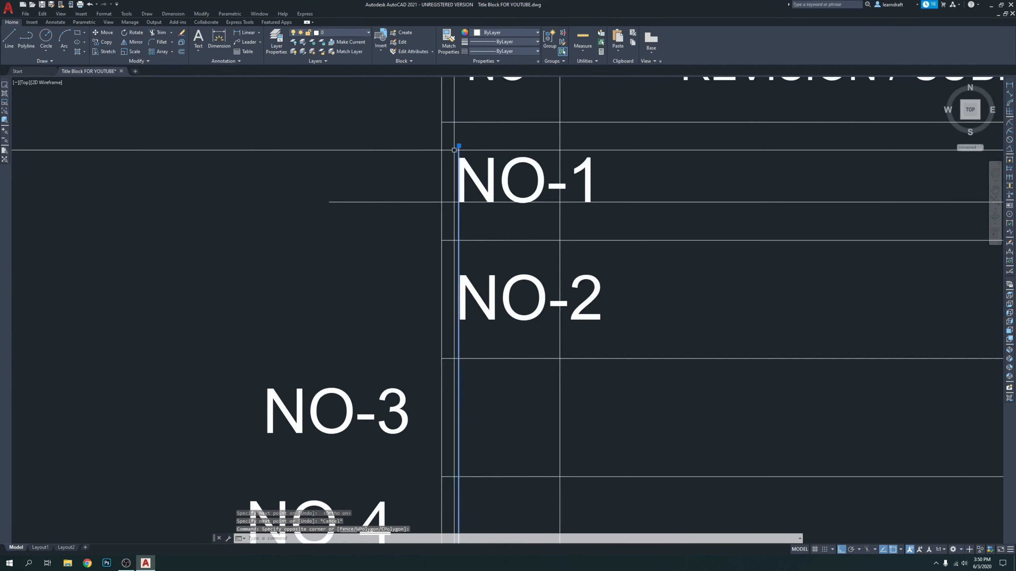
{"action": "left_click", "coordinate": [378, 173]}
{"action": "left_click", "coordinate": [358, 218]}
{"action": "left_click", "coordinate": [513, 33]}
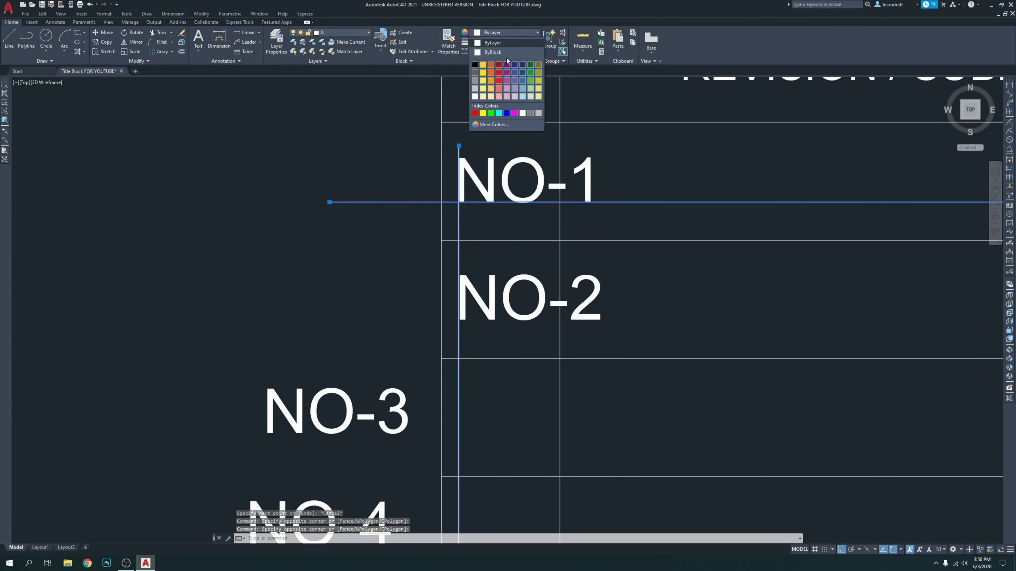
{"action": "left_click", "coordinate": [483, 113]}
{"action": "key", "text": "Escape"}
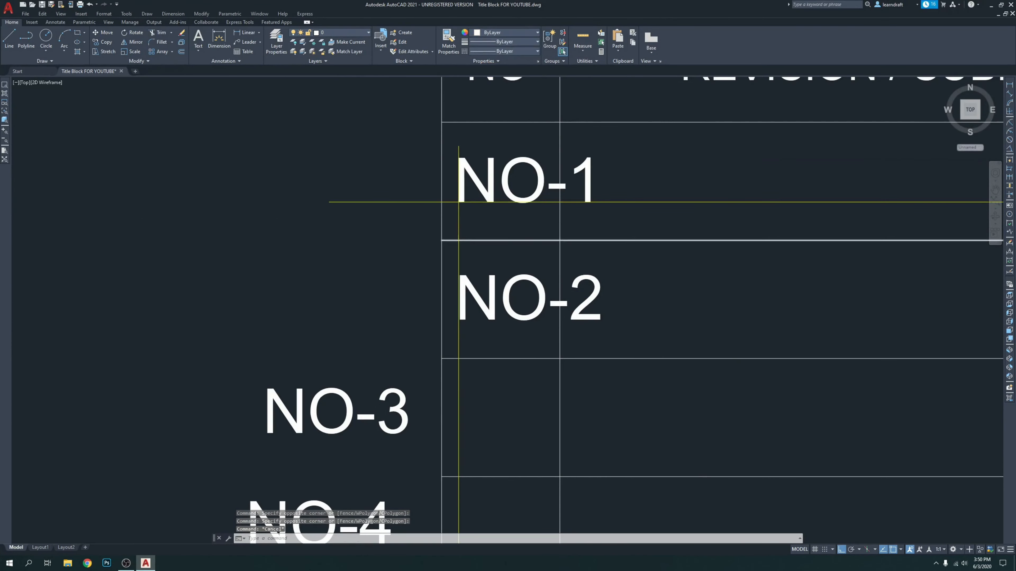
Step: Select the NO-2 attribute in the second revision row for alignment with the yellow vertical guide line
{"action": "scroll", "coordinate": [490, 281], "scroll_direction": "up", "scroll_amount": 3}
{"action": "middle_click_drag", "start_coordinate": [490, 281], "coordinate": [490, 178]}
{"action": "left_click", "coordinate": [485, 200]}
{"action": "left_click", "coordinate": [478, 218]}
{"action": "scroll", "coordinate": [485, 176], "scroll_direction": "up", "scroll_amount": 2}
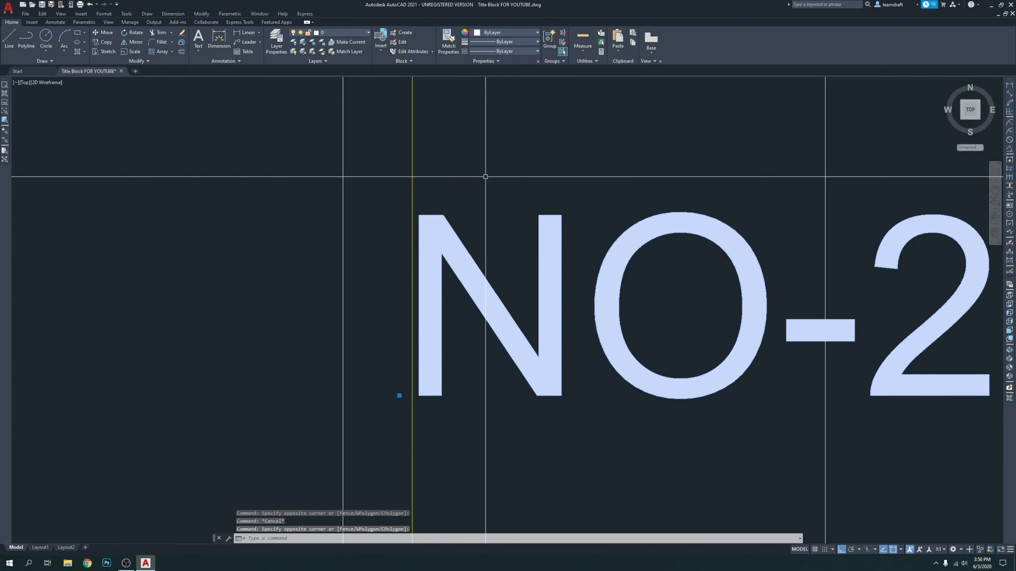
Step: Move the NO-2 label horizontally so its left edge sits on the vertical yellow guide line
{"action": "type", "text": "m"}
{"action": "key", "text": "Return"}
{"action": "left_click", "coordinate": [524, 162]}
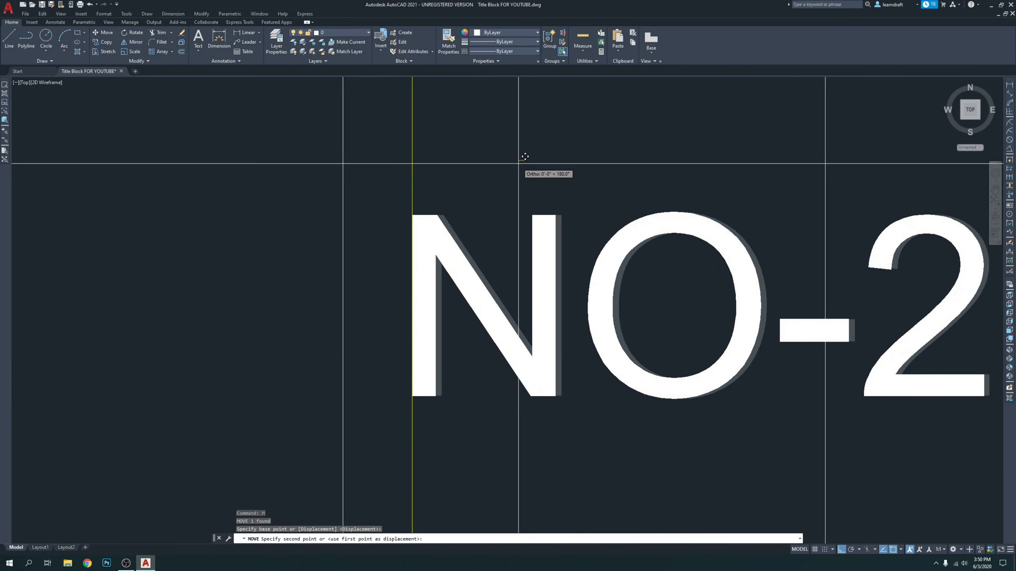
{"action": "left_click", "coordinate": [518, 163]}
{"action": "scroll", "coordinate": [517, 163], "scroll_direction": "down", "scroll_amount": 4}
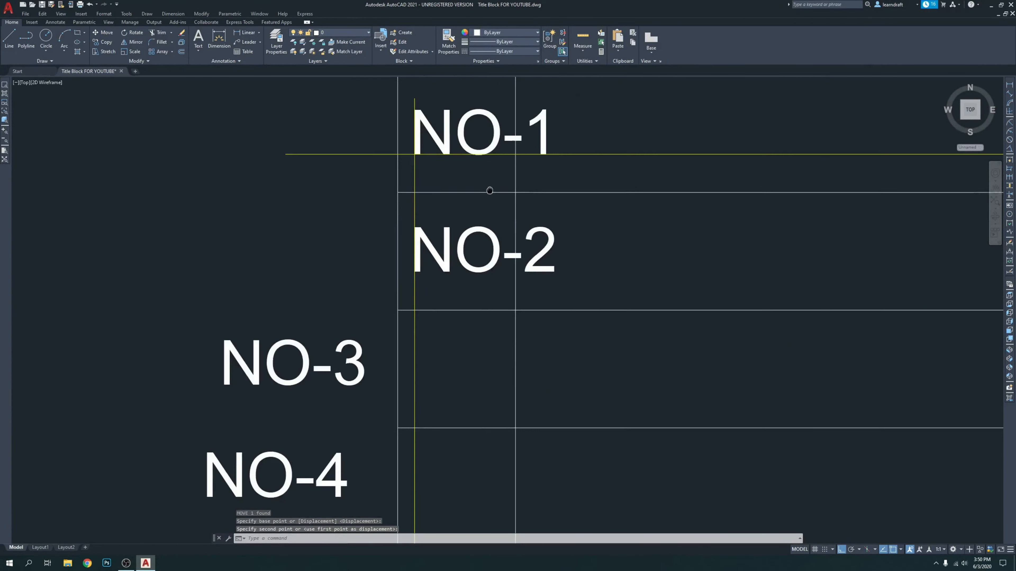
{"action": "middle_click_drag", "start_coordinate": [489, 191], "coordinate": [324, 224]}
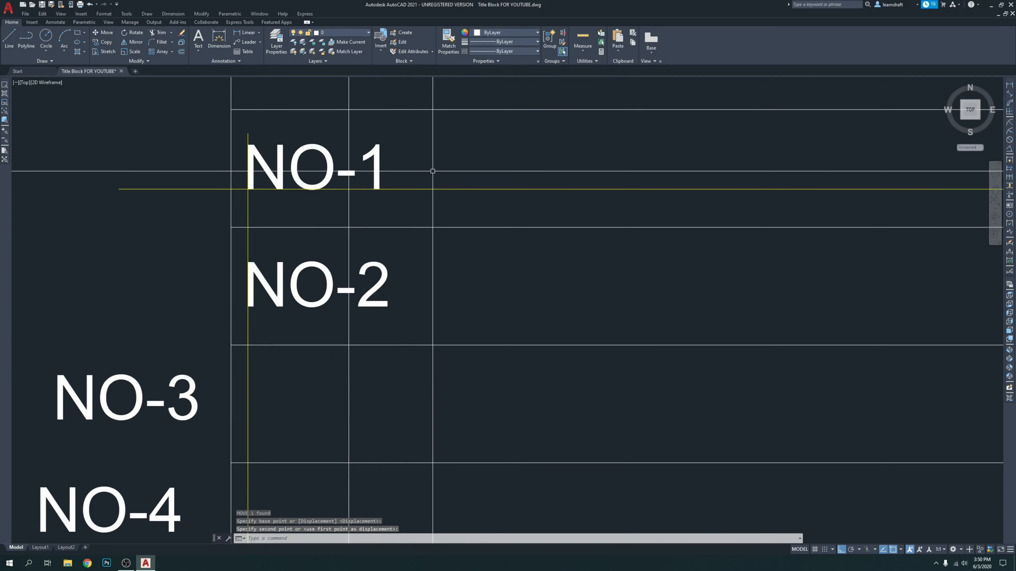
{"action": "middle_click_drag", "start_coordinate": [441, 162], "coordinate": [445, 172]}
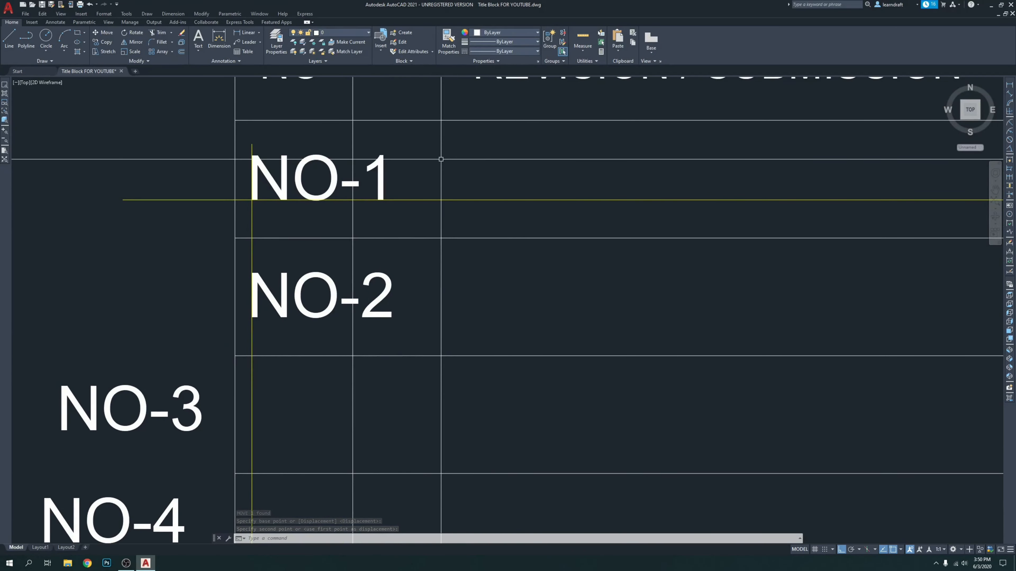
{"action": "scroll", "coordinate": [441, 159], "scroll_direction": "down", "scroll_amount": 3}
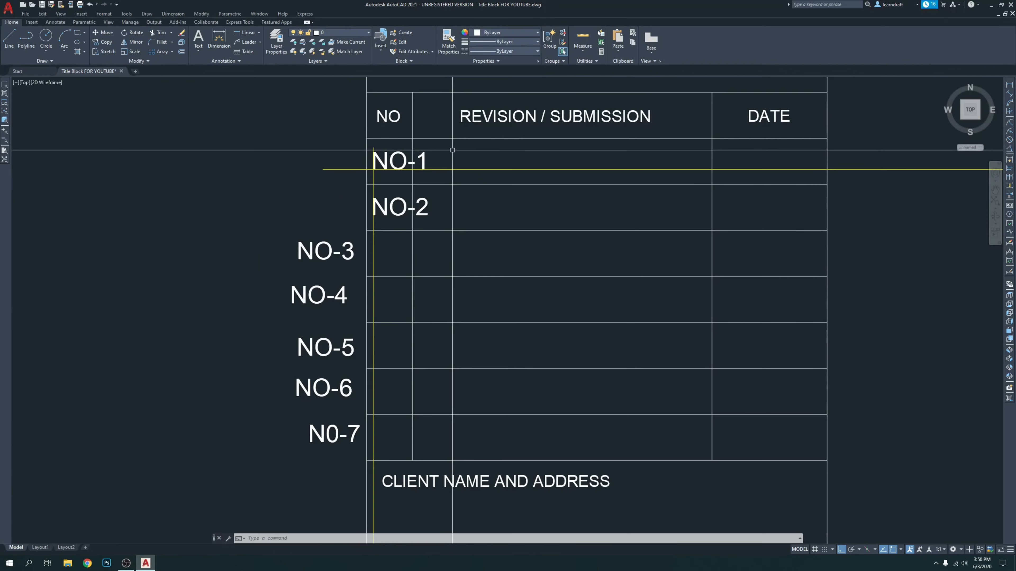
{"action": "middle_click_drag", "start_coordinate": [459, 202], "coordinate": [466, 164]}
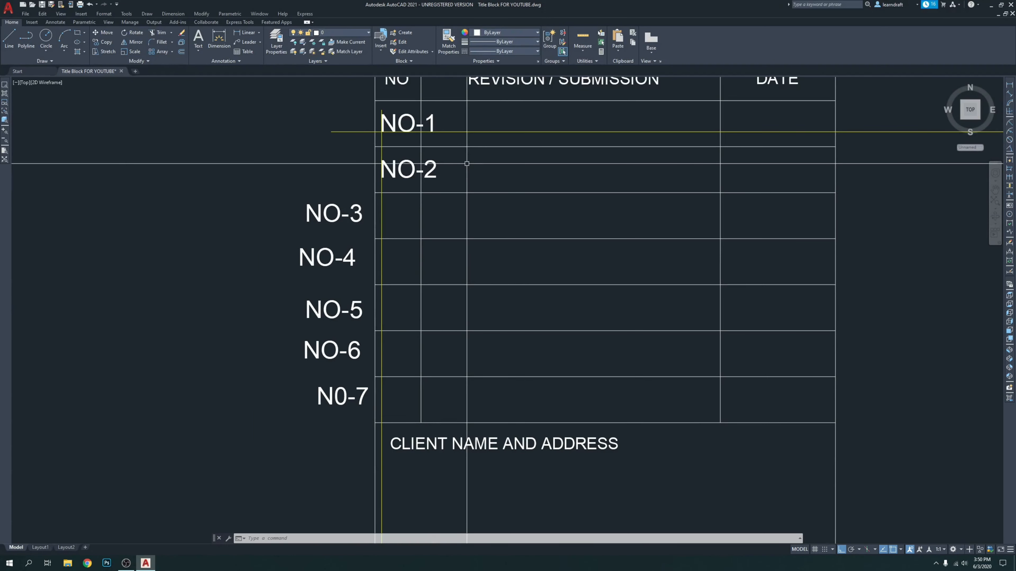
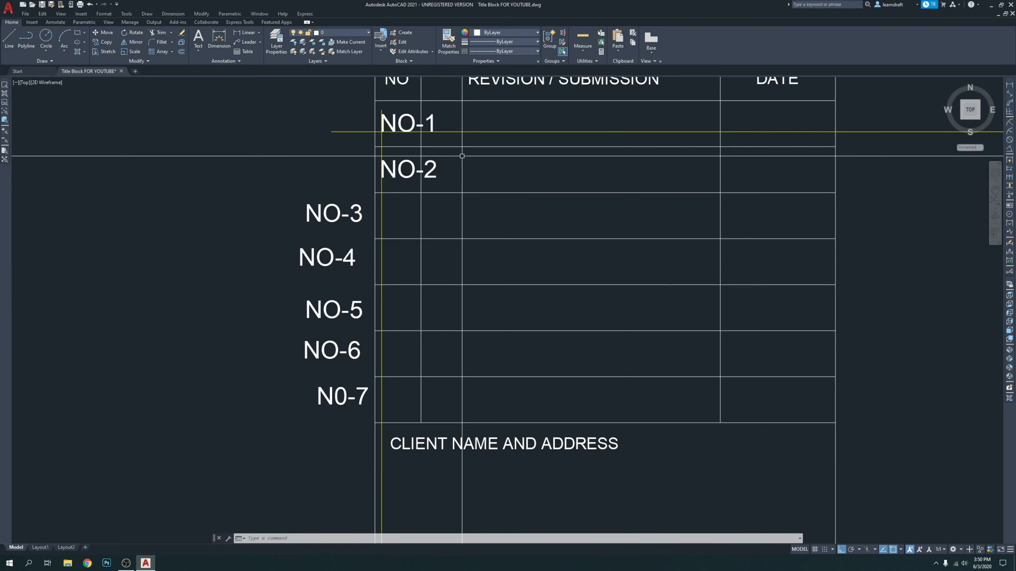
{"action": "scroll", "coordinate": [438, 158], "scroll_direction": "up", "scroll_amount": 2}
{"action": "left_click", "coordinate": [439, 149]}
{"action": "left_click", "coordinate": [406, 172]}
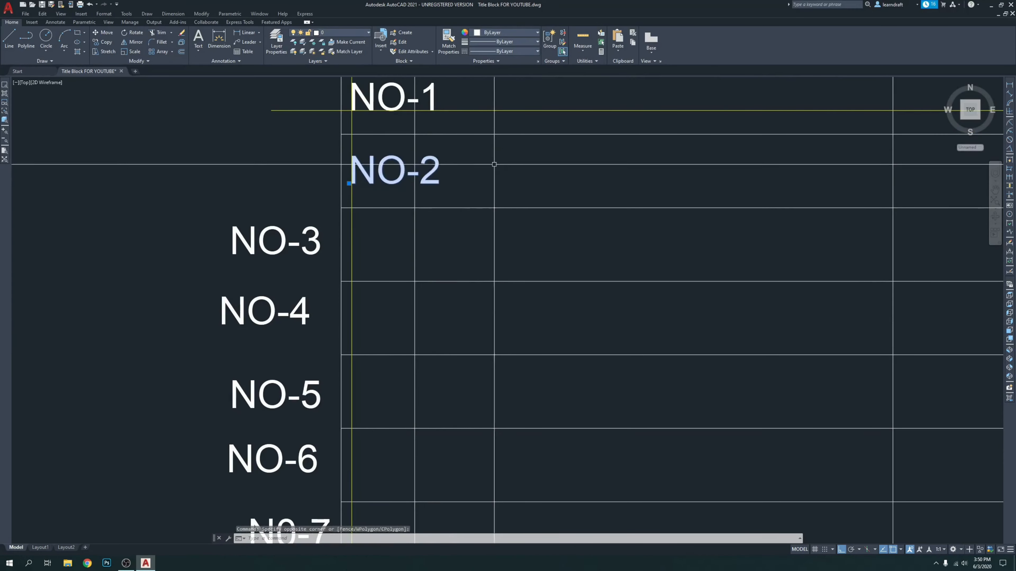
{"action": "middle_click_drag", "start_coordinate": [204, 255], "coordinate": [216, 243]}
{"action": "key", "text": "Escape"}
{"action": "key", "text": "Escape"}
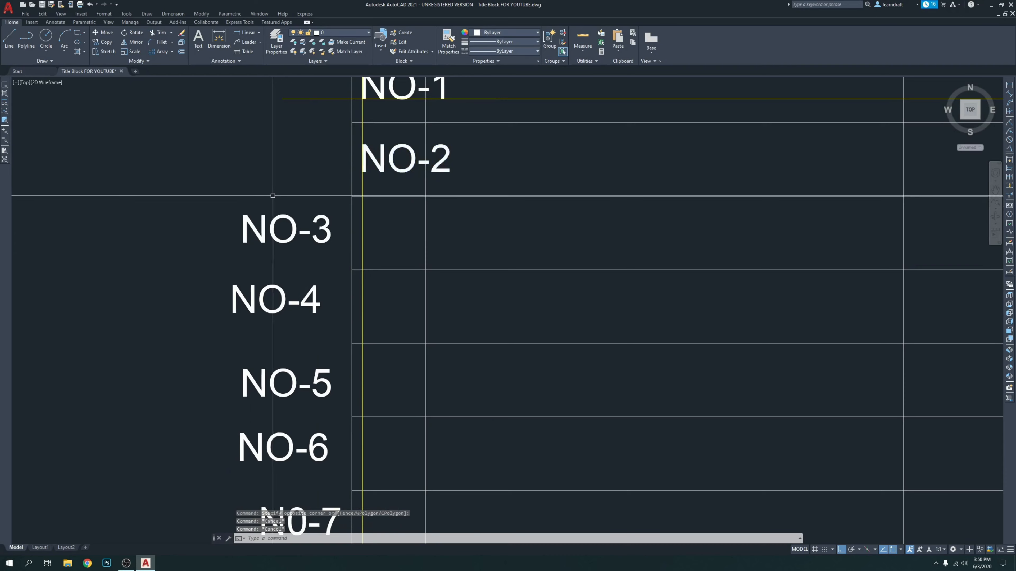
Step: Move the NO-3 label horizontally into the third row of the NO column, up to the yellow guide line
{"action": "scroll", "coordinate": [280, 194], "scroll_direction": "up", "scroll_amount": 2}
{"action": "left_click", "coordinate": [284, 185]}
{"action": "left_click", "coordinate": [199, 269]}
{"action": "middle_click_drag", "start_coordinate": [170, 281], "coordinate": [241, 276]}
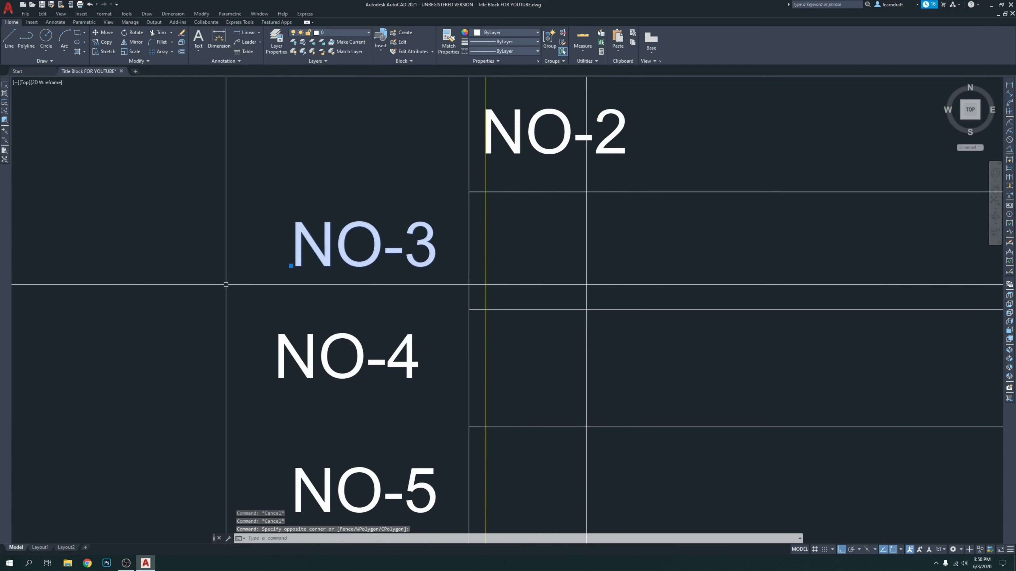
{"action": "type", "text": "m"}
{"action": "key", "text": "Return"}
{"action": "left_click", "coordinate": [104, 290]}
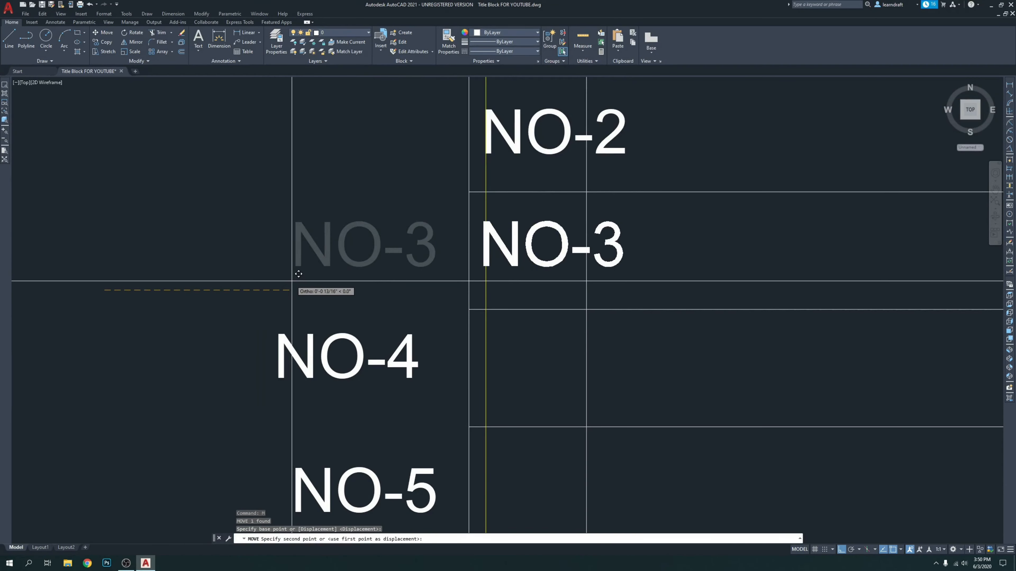
{"action": "left_click", "coordinate": [297, 280]}
Step: Fine-tune the NO-3 label horizontally so the N's left edge is flush with the vertical yellow guide line
{"action": "scroll", "coordinate": [528, 236], "scroll_direction": "up", "scroll_amount": 4}
{"action": "left_click", "coordinate": [506, 223]}
{"action": "left_click", "coordinate": [476, 223]}
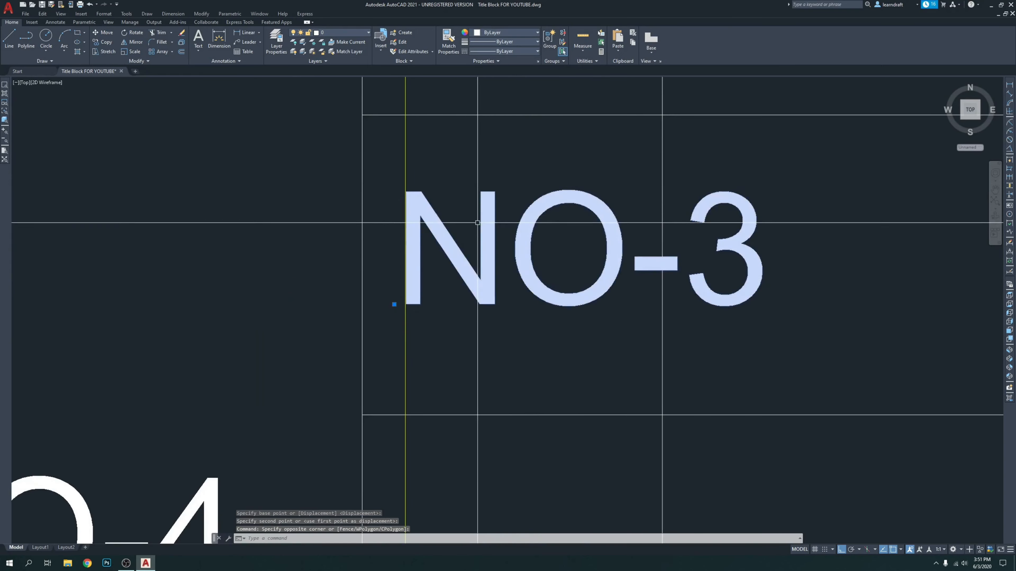
{"action": "scroll", "coordinate": [414, 181], "scroll_direction": "up", "scroll_amount": 8}
{"action": "type", "text": "m"}
{"action": "key", "text": "Return"}
{"action": "left_click", "coordinate": [475, 171]}
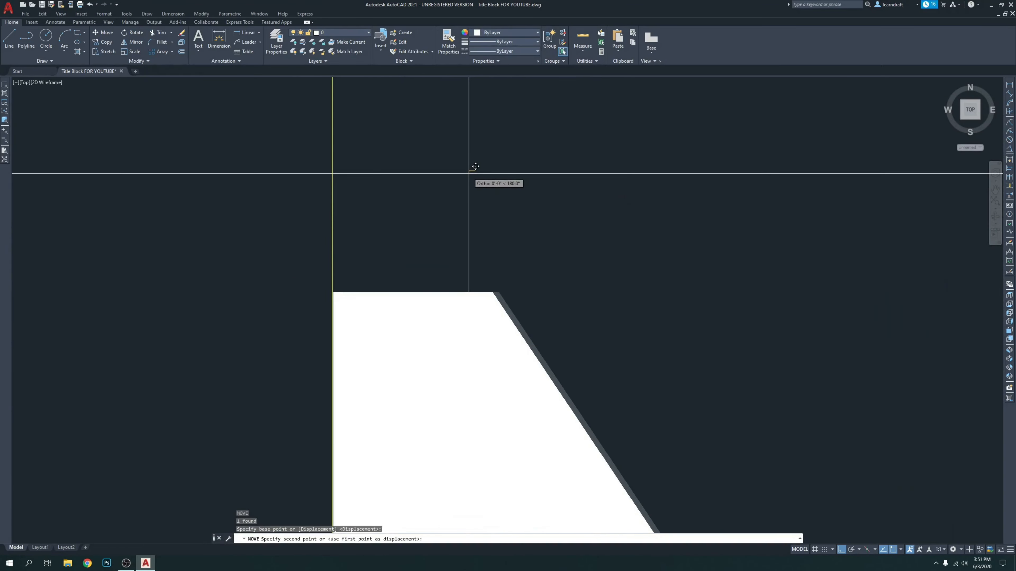
{"action": "left_click", "coordinate": [468, 171]}
{"action": "scroll", "coordinate": [420, 208], "scroll_direction": "down", "scroll_amount": 6}
{"action": "scroll", "coordinate": [453, 199], "scroll_direction": "down", "scroll_amount": 5}
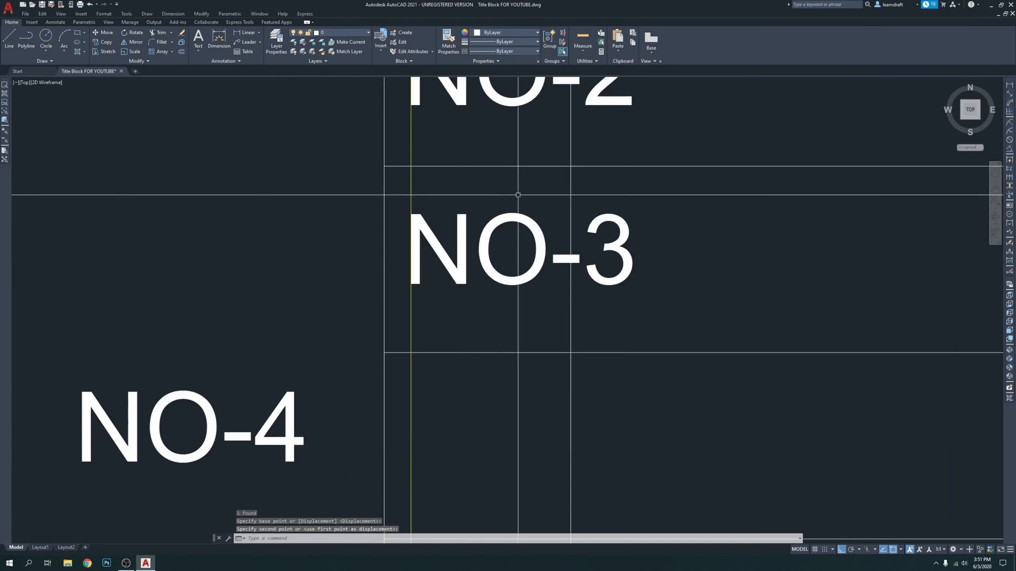
Step: Nudge the NO-3 label straight down to centre it vertically in its table row
{"action": "middle_click_drag", "start_coordinate": [560, 198], "coordinate": [543, 169]}
{"action": "left_click", "coordinate": [470, 166]}
{"action": "left_click", "coordinate": [452, 194]}
{"action": "type", "text": "m"}
{"action": "key", "text": "Return"}
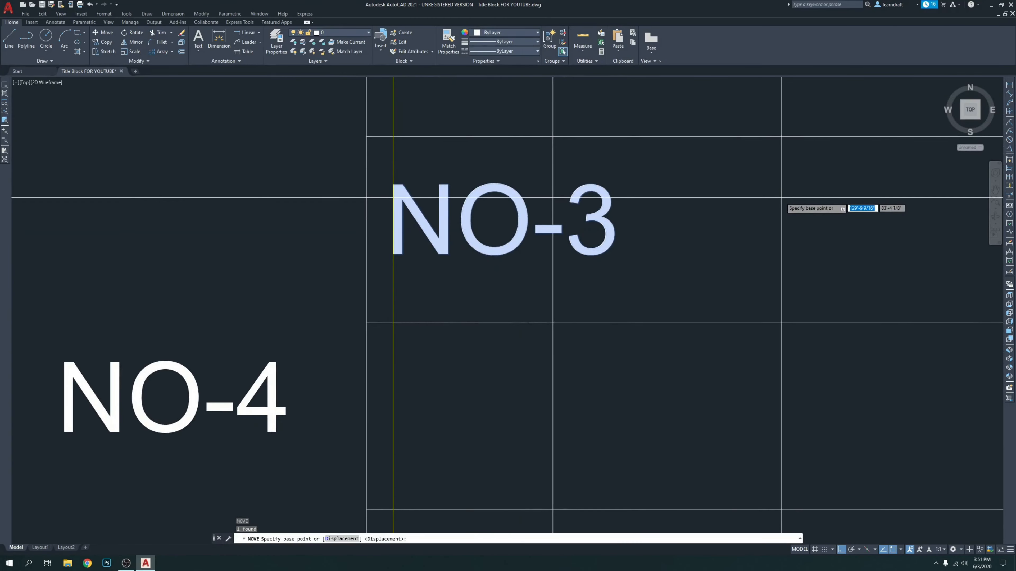
{"action": "left_click", "coordinate": [781, 204]}
{"action": "left_click", "coordinate": [781, 207]}
{"action": "scroll", "coordinate": [520, 261], "scroll_direction": "down", "scroll_amount": 6}
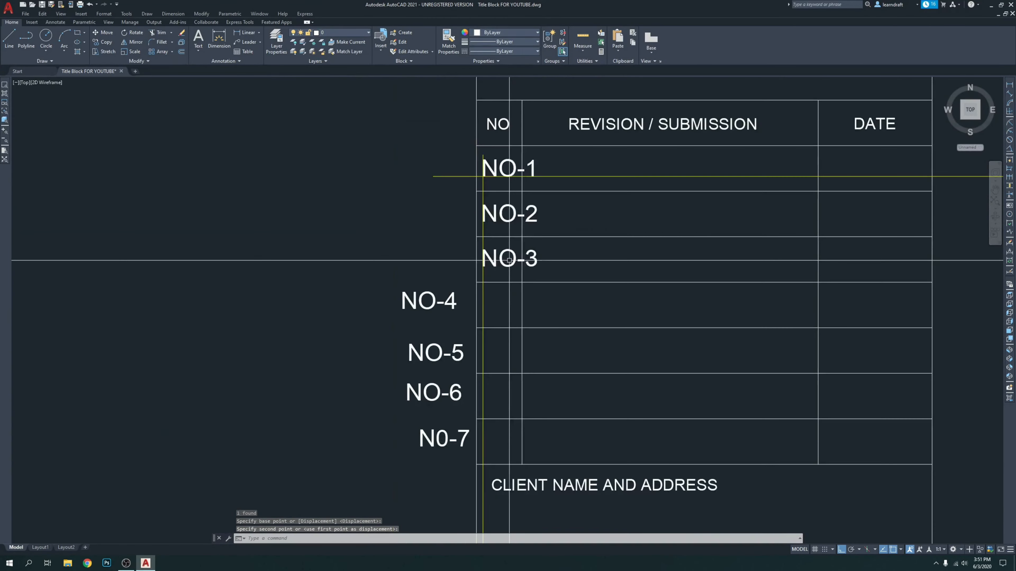
Step: Move the NO-4 label horizontally into the fourth row of the NO column, with its left edge at the yellow guide line
{"action": "middle_click_drag", "start_coordinate": [665, 228], "coordinate": [622, 199]}
{"action": "scroll", "coordinate": [411, 302], "scroll_direction": "up", "scroll_amount": 2}
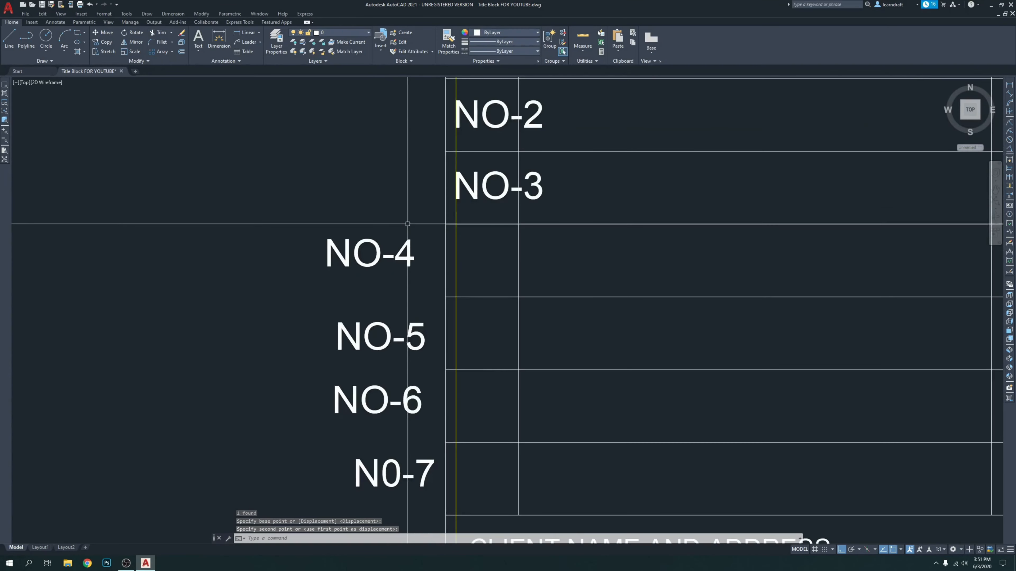
{"action": "left_click", "coordinate": [408, 225]}
{"action": "left_click", "coordinate": [390, 256]}
{"action": "scroll", "coordinate": [489, 269], "scroll_direction": "up", "scroll_amount": 2}
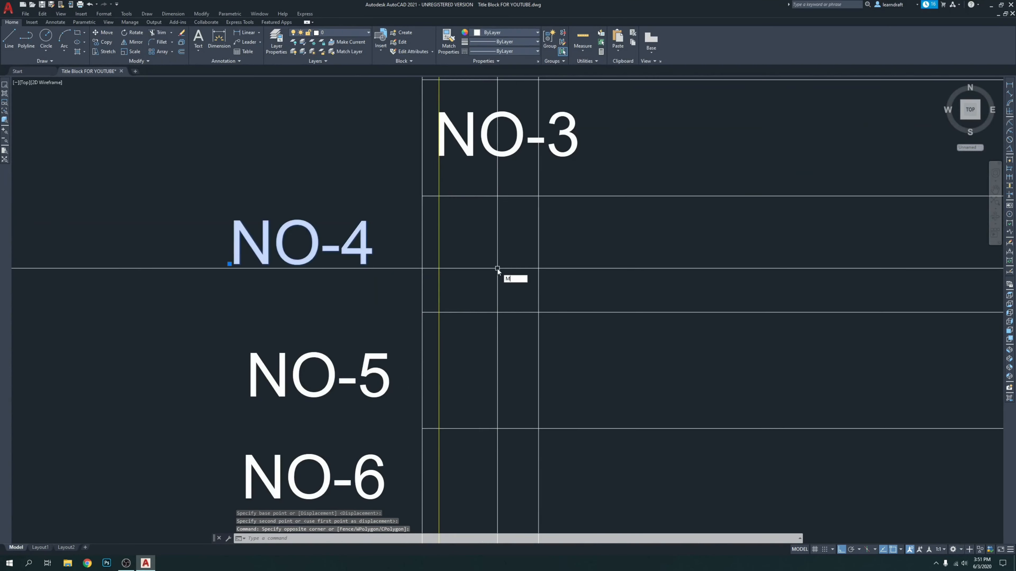
{"action": "key", "text": "Return"}
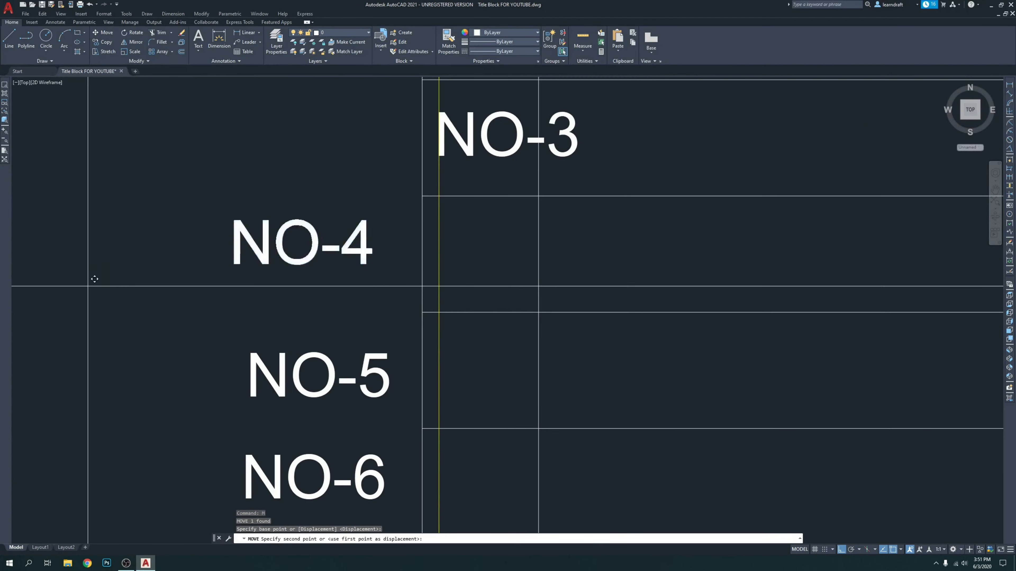
{"action": "left_click", "coordinate": [88, 287]}
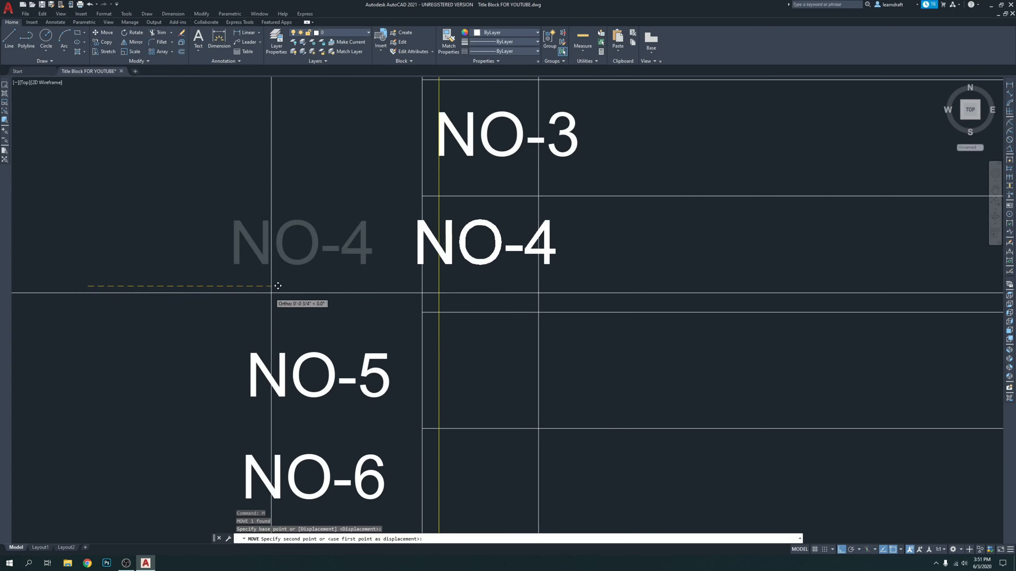
{"action": "left_click", "coordinate": [293, 277]}
Step: Shift the NO-4 label slightly straight down within its row, keeping its left edge on the guide line
{"action": "scroll", "coordinate": [514, 227], "scroll_direction": "up", "scroll_amount": 8}
{"action": "middle_click_drag", "start_coordinate": [325, 208], "coordinate": [548, 190]}
{"action": "left_click", "coordinate": [531, 197]}
{"action": "left_click", "coordinate": [460, 280]}
{"action": "scroll", "coordinate": [351, 232], "scroll_direction": "down", "scroll_amount": 8}
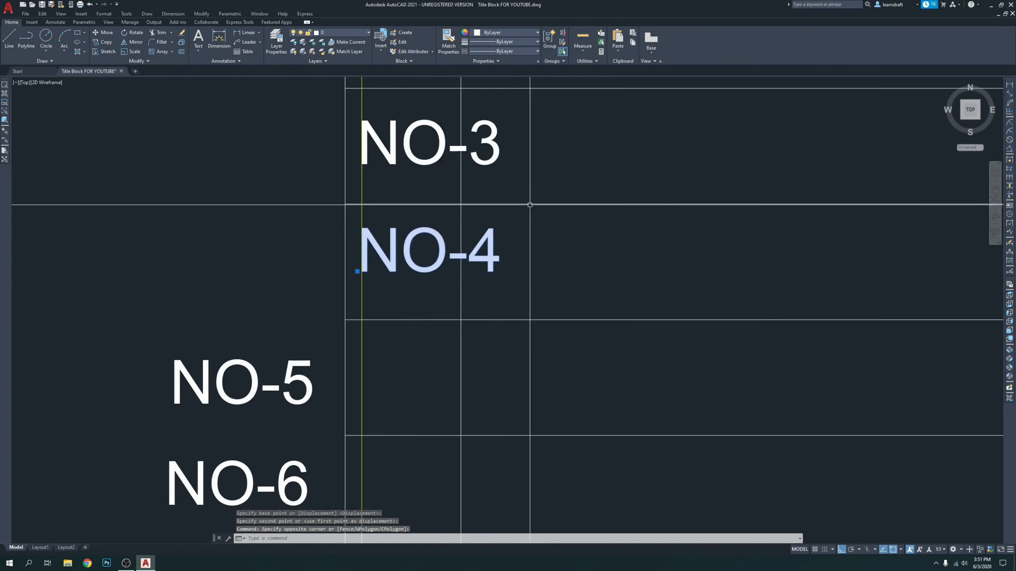
{"action": "scroll", "coordinate": [376, 266], "scroll_direction": "up", "scroll_amount": 5}
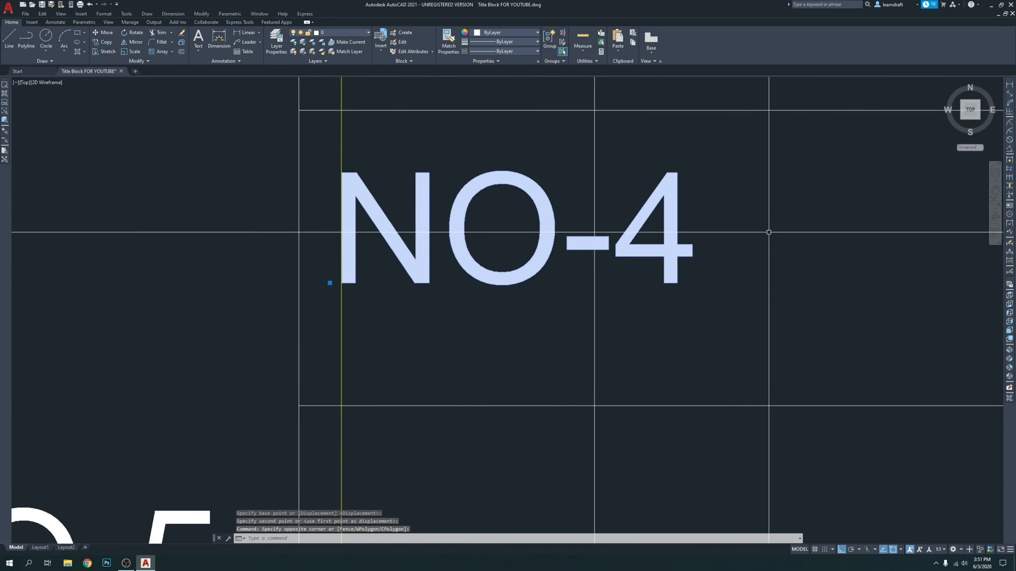
{"action": "type", "text": "m"}
{"action": "key", "text": "Return"}
{"action": "left_click", "coordinate": [820, 233]}
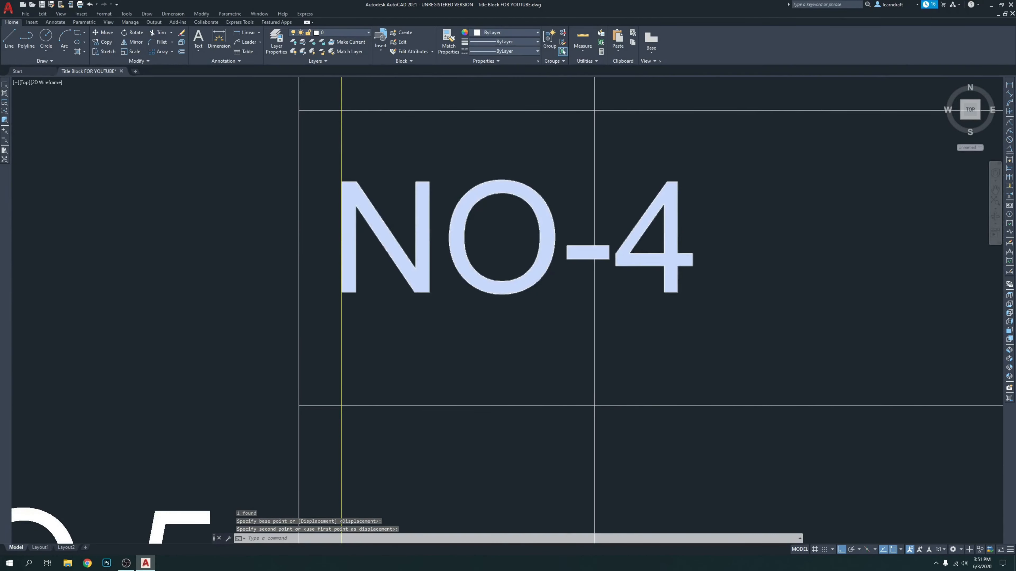
{"action": "scroll", "coordinate": [594, 256], "scroll_direction": "down", "scroll_amount": 8}
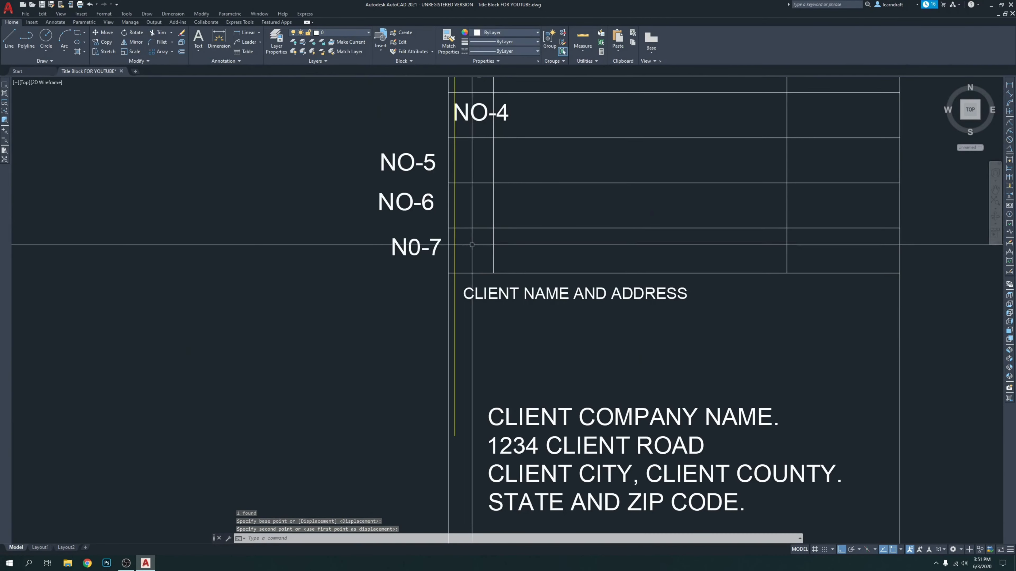
Step: Compare the row spacing of the labels and lower NO-4 a little further towards the vertical centre of its row
{"action": "middle_click_drag", "start_coordinate": [472, 252], "coordinate": [442, 269]}
{"action": "mouse_move", "coordinate": [458, 206]}
{"action": "middle_mouse_down"}
{"action": "mouse_move", "coordinate": [424, 312]}
{"action": "mouse_move", "coordinate": [442, 275]}
{"action": "middle_mouse_up"}
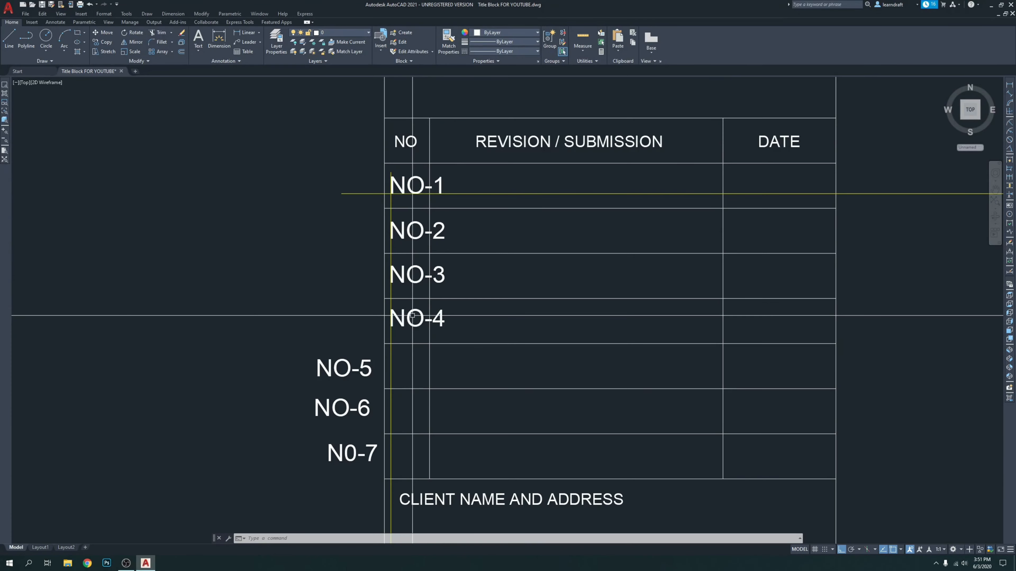
{"action": "middle_click_drag", "start_coordinate": [413, 316], "coordinate": [522, 271]}
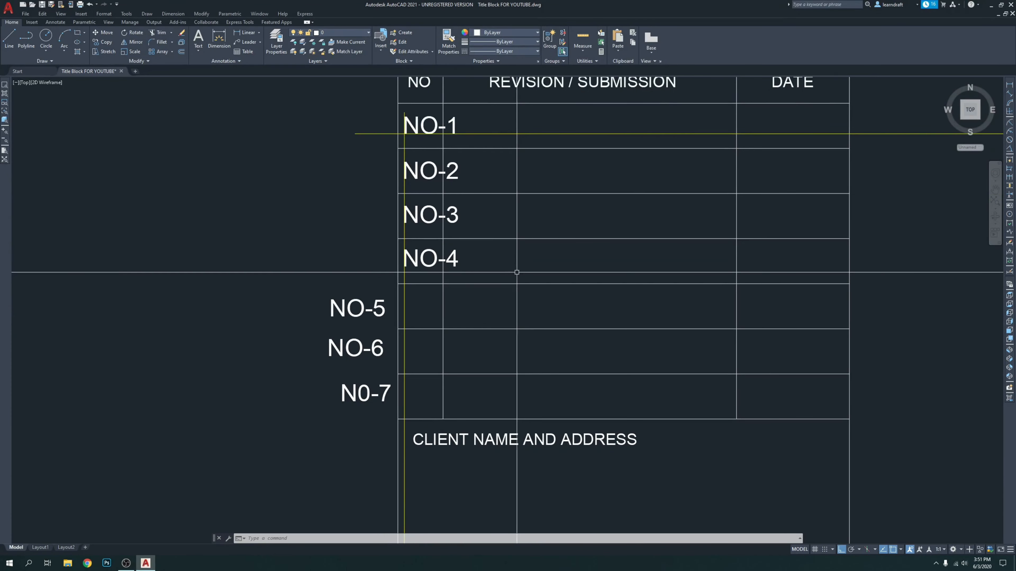
{"action": "scroll", "coordinate": [516, 272], "scroll_direction": "up", "scroll_amount": 2}
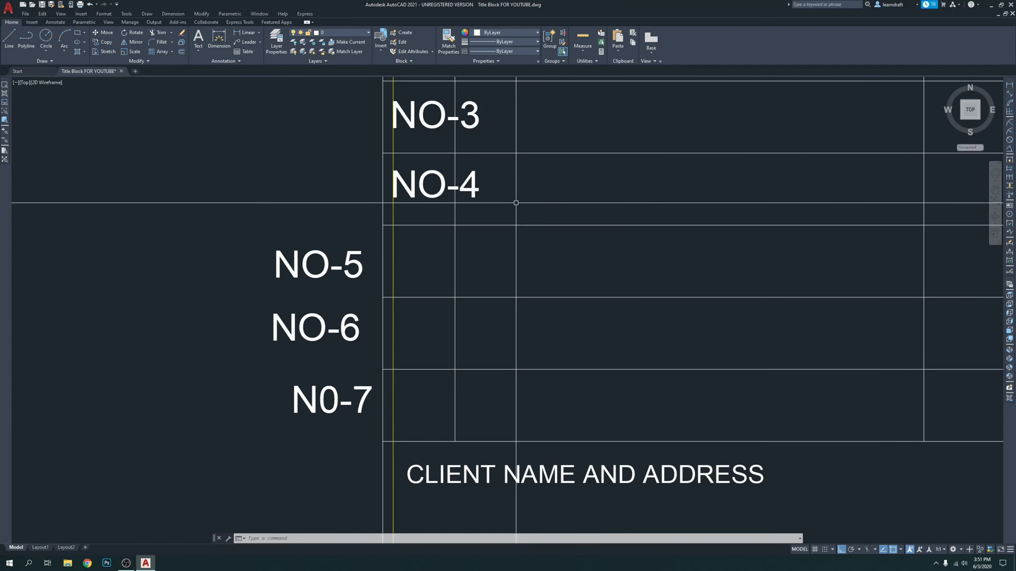
{"action": "scroll", "coordinate": [455, 225], "scroll_direction": "up", "scroll_amount": 2}
{"action": "middle_click_drag", "start_coordinate": [513, 125], "coordinate": [518, 176]}
{"action": "left_click", "coordinate": [518, 176]}
{"action": "left_click", "coordinate": [487, 218]}
{"action": "scroll", "coordinate": [485, 225], "scroll_direction": "up", "scroll_amount": 2}
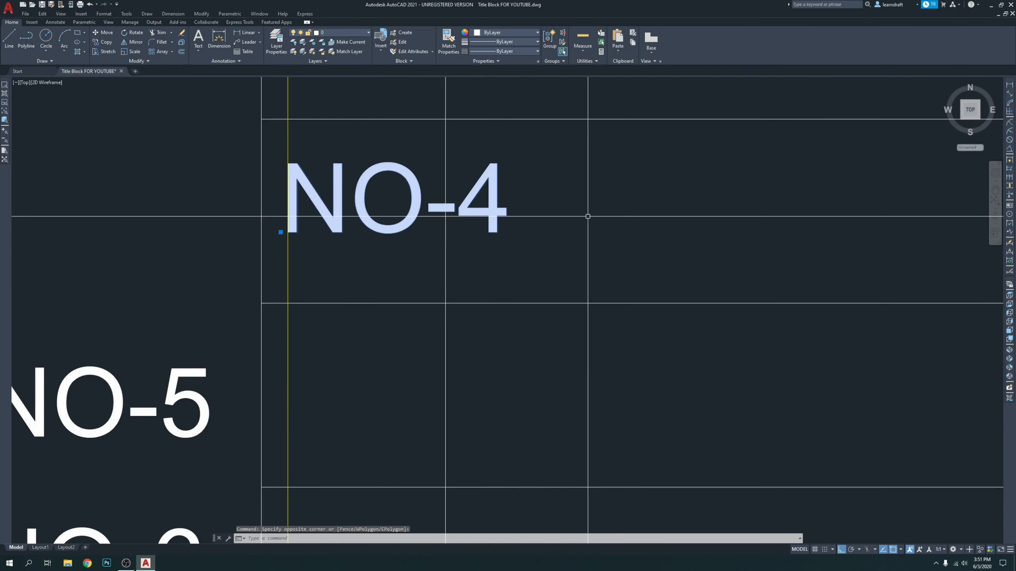
{"action": "type", "text": "m"}
{"action": "key", "text": "Return"}
{"action": "left_click", "coordinate": [592, 224]}
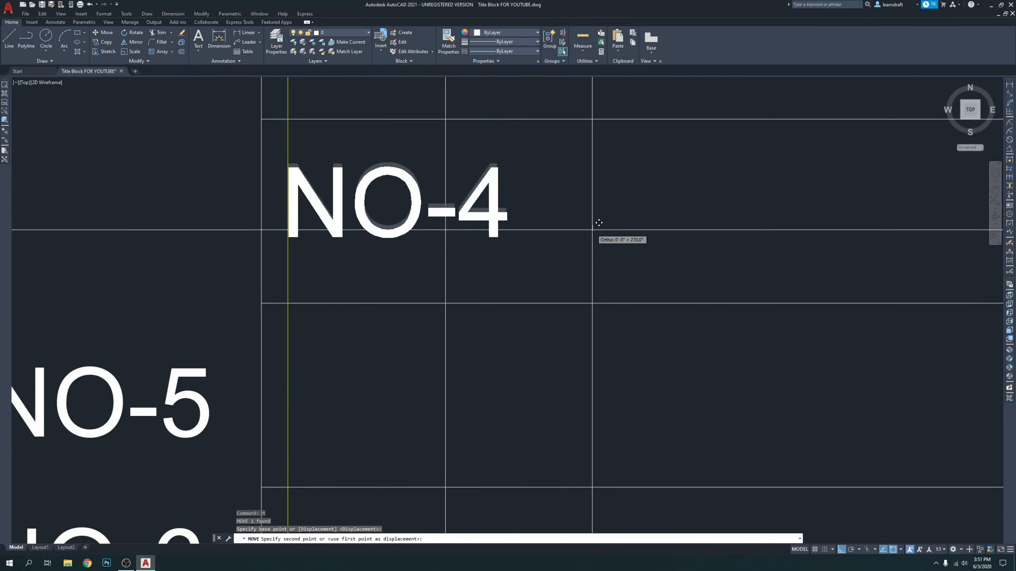
{"action": "left_click", "coordinate": [596, 226]}
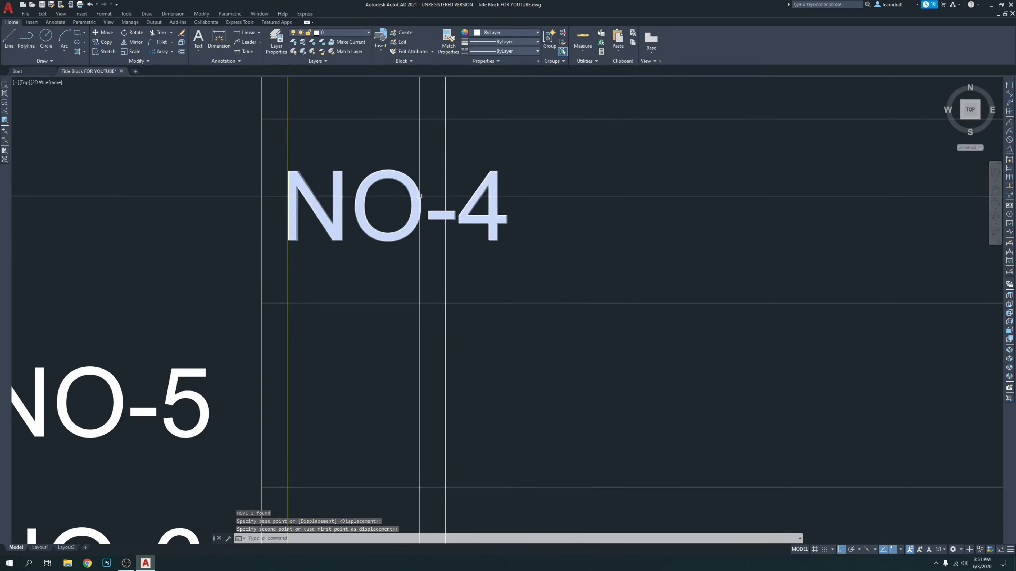
{"action": "scroll", "coordinate": [418, 298], "scroll_direction": "down", "scroll_amount": 2}
{"action": "scroll", "coordinate": [442, 226], "scroll_direction": "down", "scroll_amount": 2}
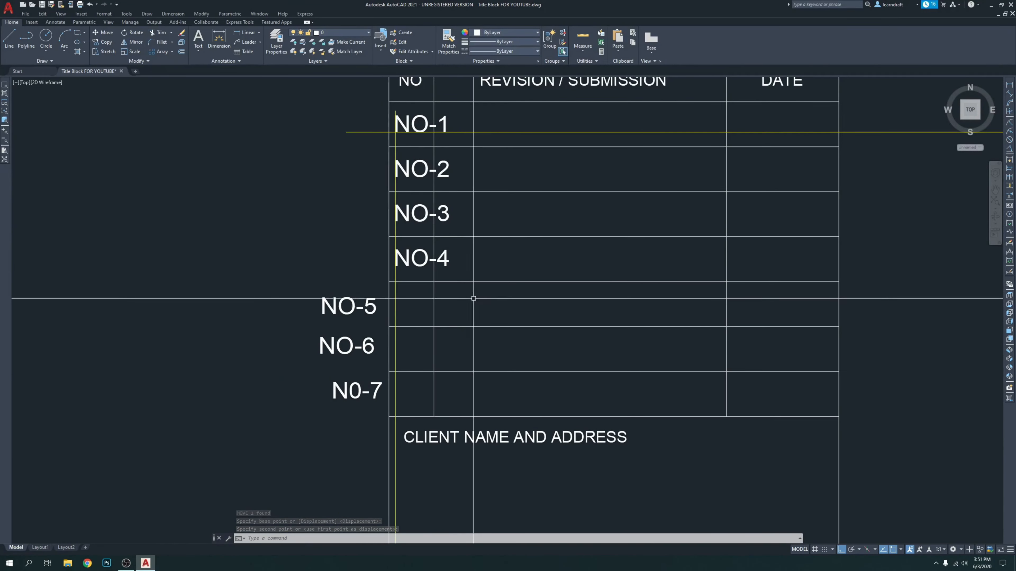
Step: Move the NO-5 label horizontally into the fifth row of the NO column, up to the yellow guide line
{"action": "scroll", "coordinate": [478, 360], "scroll_direction": "up", "scroll_amount": 3}
{"action": "middle_click_drag", "start_coordinate": [479, 370], "coordinate": [509, 423]}
{"action": "middle_click_drag", "start_coordinate": [261, 265], "coordinate": [435, 270]}
{"action": "left_click", "coordinate": [421, 220]}
{"action": "left_click", "coordinate": [383, 285]}
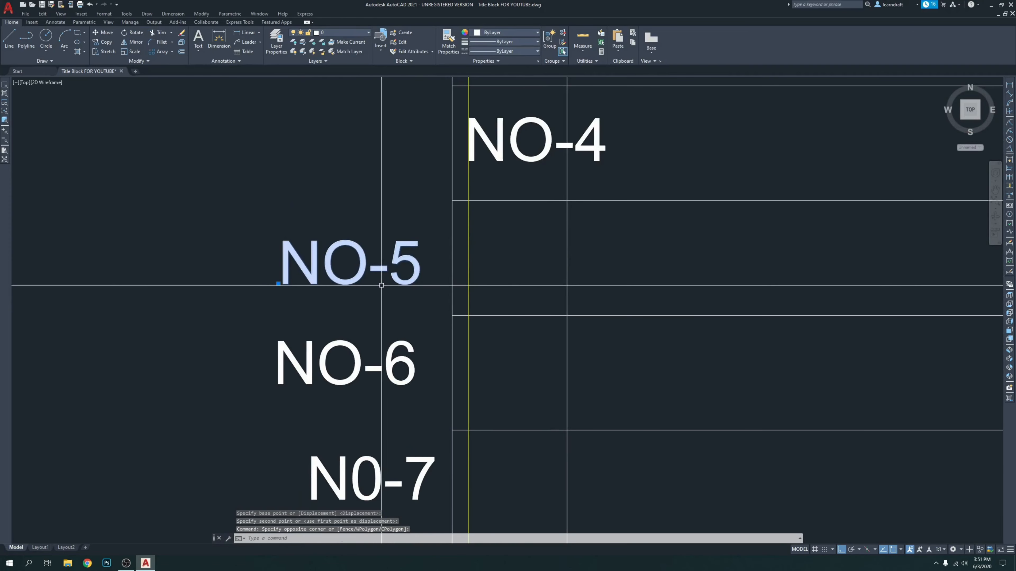
{"action": "key", "text": "Return"}
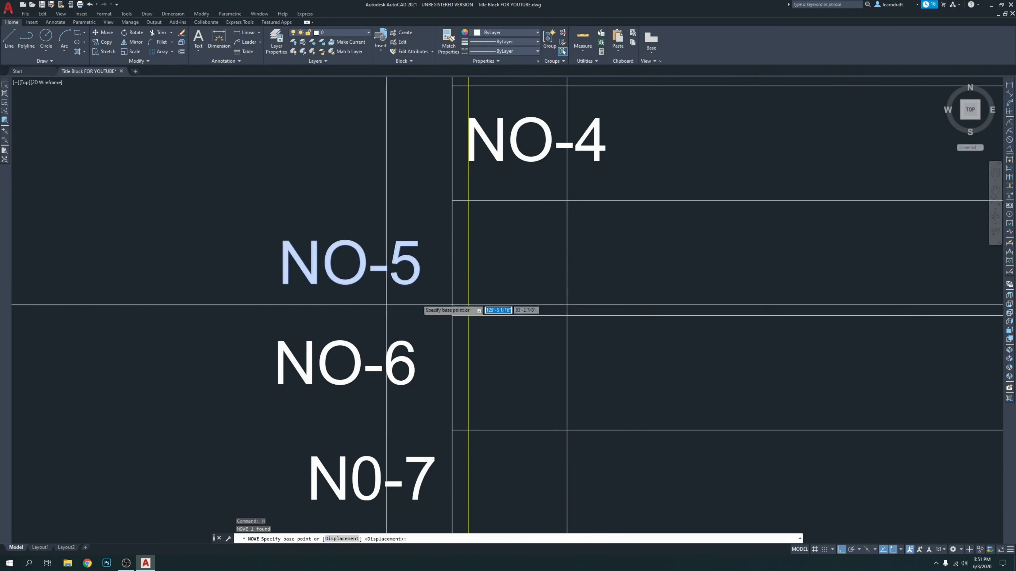
{"action": "left_click", "coordinate": [507, 261]}
{"action": "left_click", "coordinate": [703, 249]}
{"action": "scroll", "coordinate": [465, 255], "scroll_direction": "up", "scroll_amount": 5}
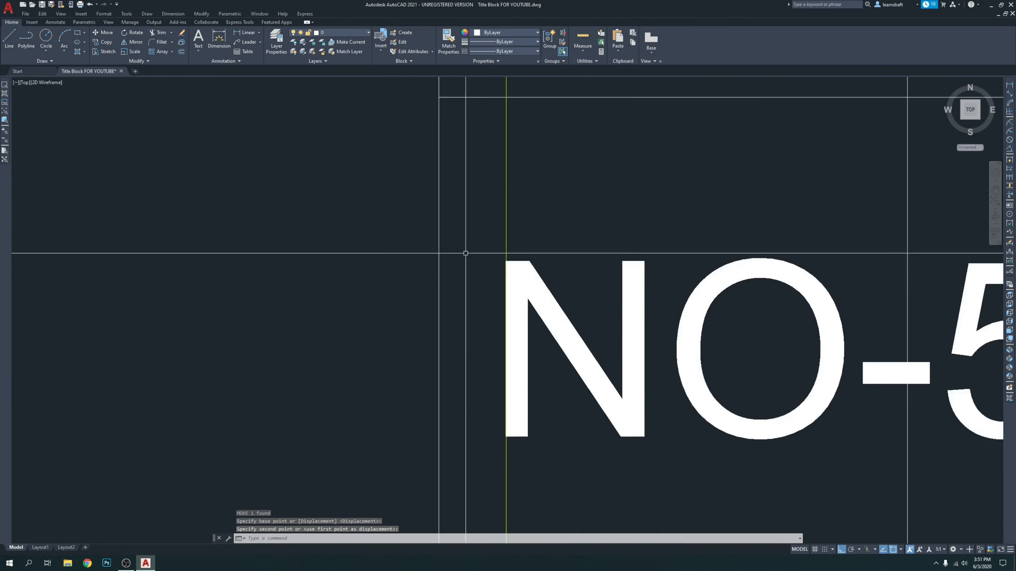
Step: Nudge the NO-5 label horizontally to bring the left edge of its N onto the yellow vertical guide line
{"action": "middle_click_drag", "start_coordinate": [466, 255], "coordinate": [536, 245]}
{"action": "left_click", "coordinate": [537, 246]}
{"action": "left_click", "coordinate": [503, 263]}
{"action": "scroll", "coordinate": [501, 225], "scroll_direction": "up", "scroll_amount": 3}
{"action": "key", "text": "Return"}
{"action": "left_click", "coordinate": [503, 175]}
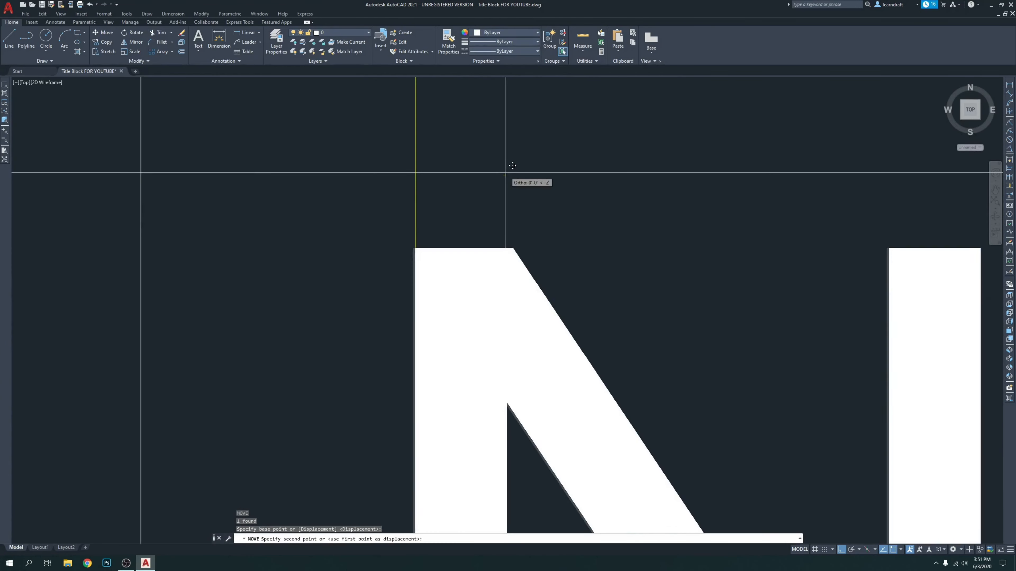
{"action": "left_click", "coordinate": [506, 172]}
Step: Close the remaining tiny gap by moving NO-5 horizontally until its left edge sits exactly on the guide line
{"action": "scroll", "coordinate": [414, 258], "scroll_direction": "up", "scroll_amount": 6}
{"action": "left_click", "coordinate": [442, 224]}
{"action": "left_click", "coordinate": [442, 229]}
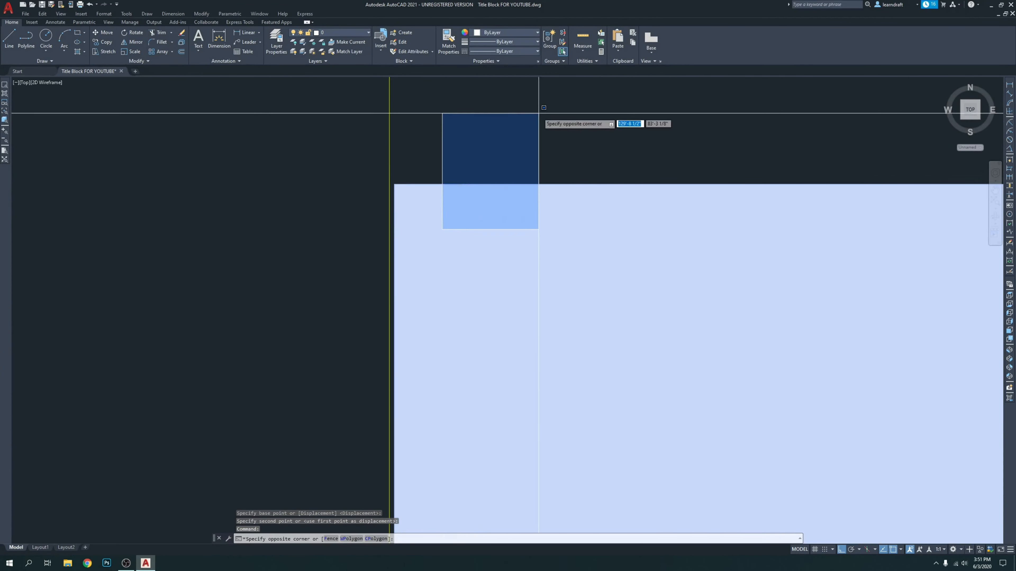
{"action": "key", "text": "Return"}
{"action": "left_click", "coordinate": [387, 157]}
{"action": "key", "text": "Escape"}
{"action": "key", "text": "Escape"}
{"action": "left_click", "coordinate": [524, 135]}
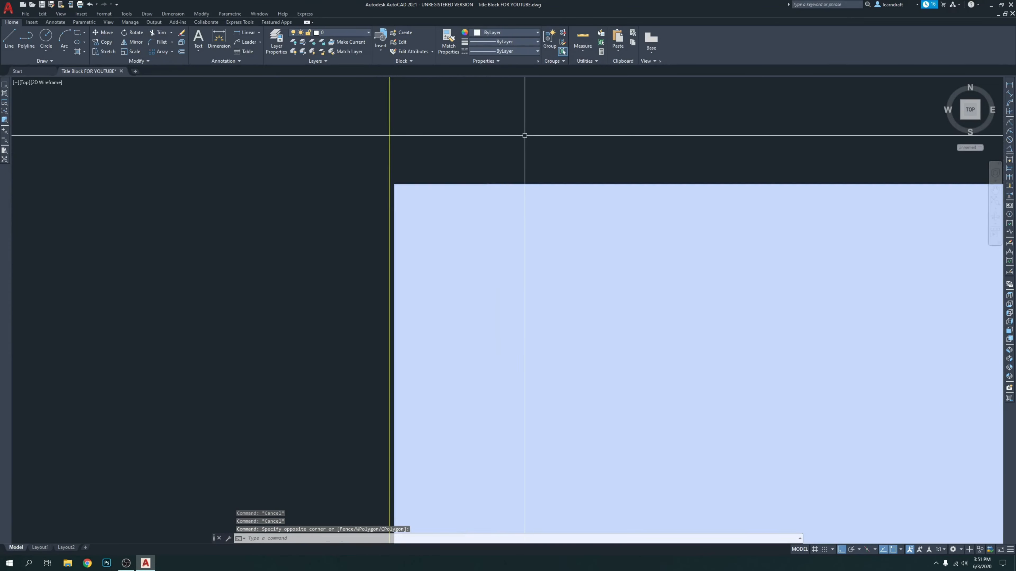
{"action": "key", "text": "BackSpace"}
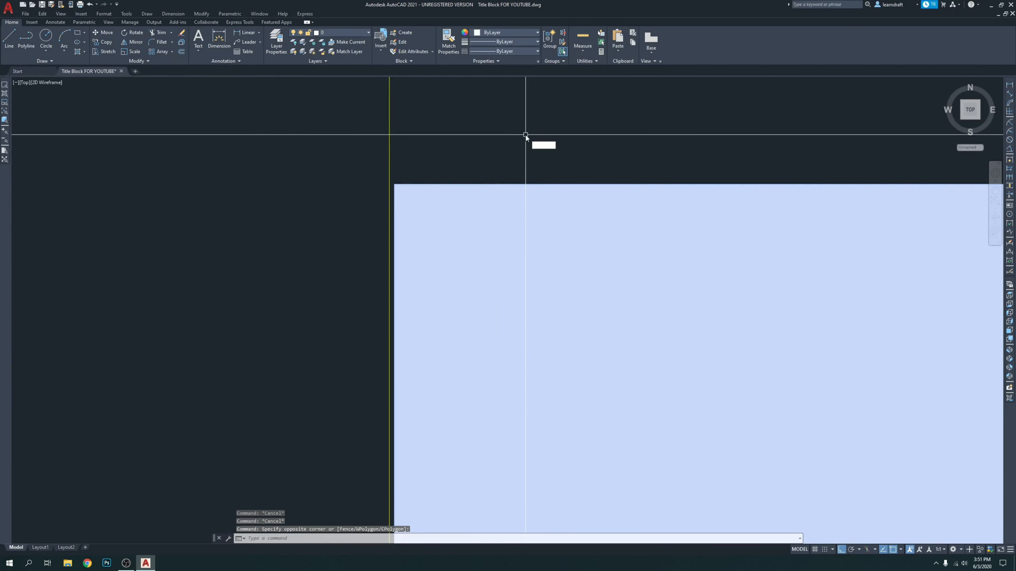
{"action": "key", "text": "Return"}
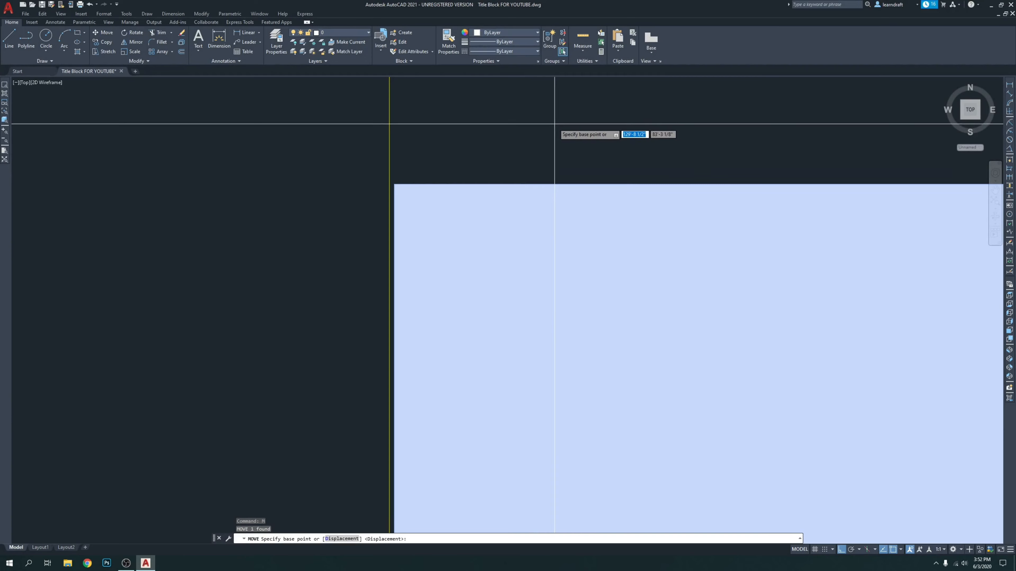
{"action": "left_click", "coordinate": [552, 125]}
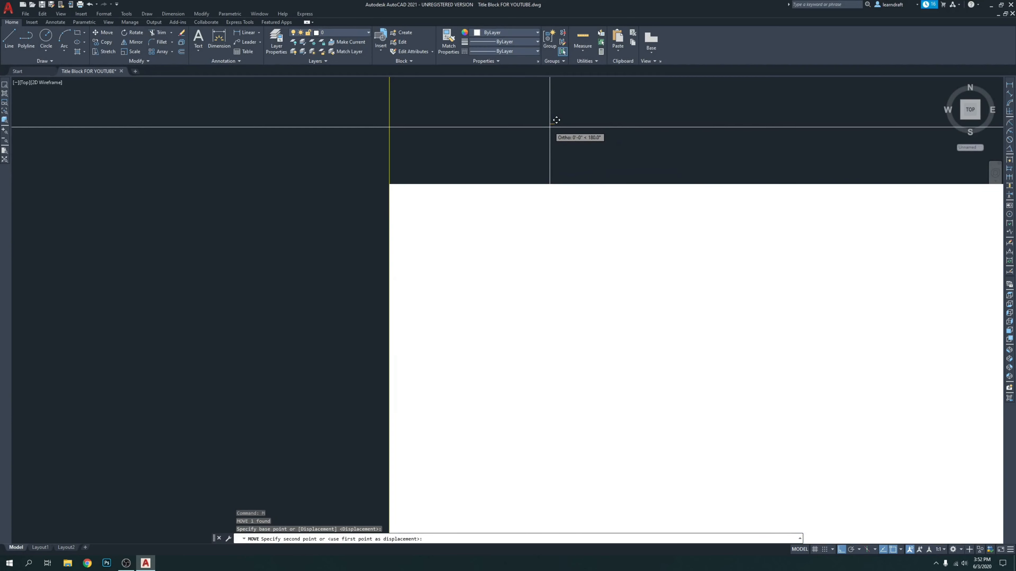
{"action": "left_click", "coordinate": [556, 120]}
{"action": "scroll", "coordinate": [551, 154], "scroll_direction": "down", "scroll_amount": 5}
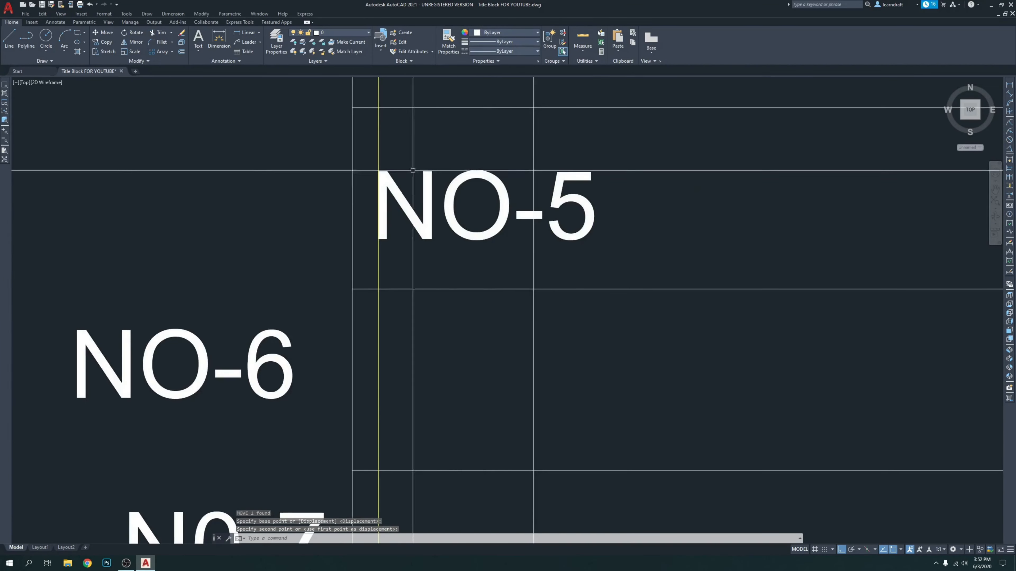
Step: Raise the NO-5 label slightly straight up towards the vertical centre of its row
{"action": "scroll", "coordinate": [412, 170], "scroll_direction": "down", "scroll_amount": 4}
{"action": "mouse_move", "coordinate": [523, 172]}
{"action": "middle_mouse_down"}
{"action": "mouse_move", "coordinate": [488, 177]}
{"action": "mouse_move", "coordinate": [502, 112]}
{"action": "mouse_move", "coordinate": [520, 148]}
{"action": "middle_mouse_up"}
{"action": "scroll", "coordinate": [422, 148], "scroll_direction": "up", "scroll_amount": 5}
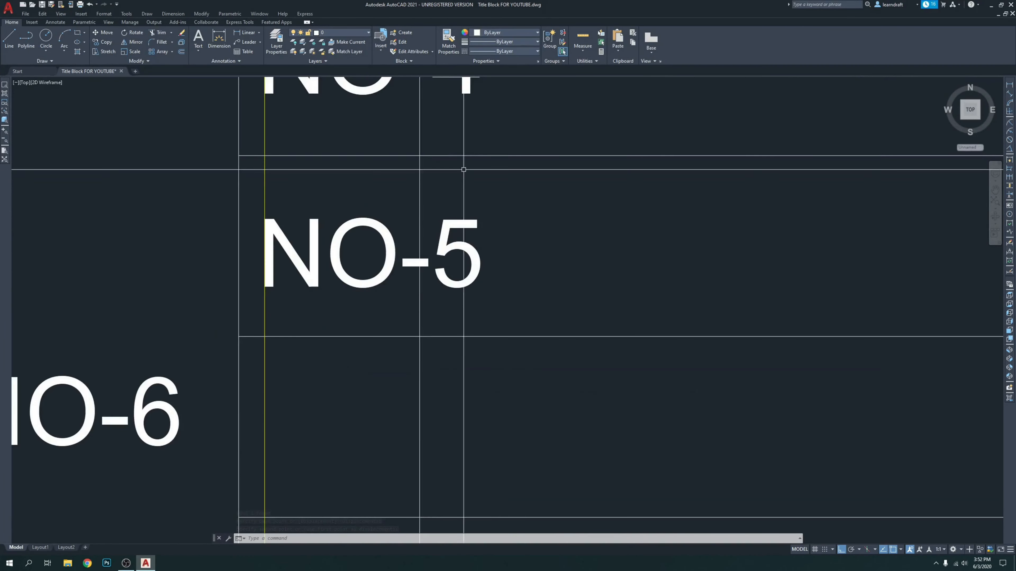
{"action": "left_click", "coordinate": [502, 186]}
{"action": "left_click", "coordinate": [465, 235]}
{"action": "type", "text": "m"}
{"action": "key", "text": "Return"}
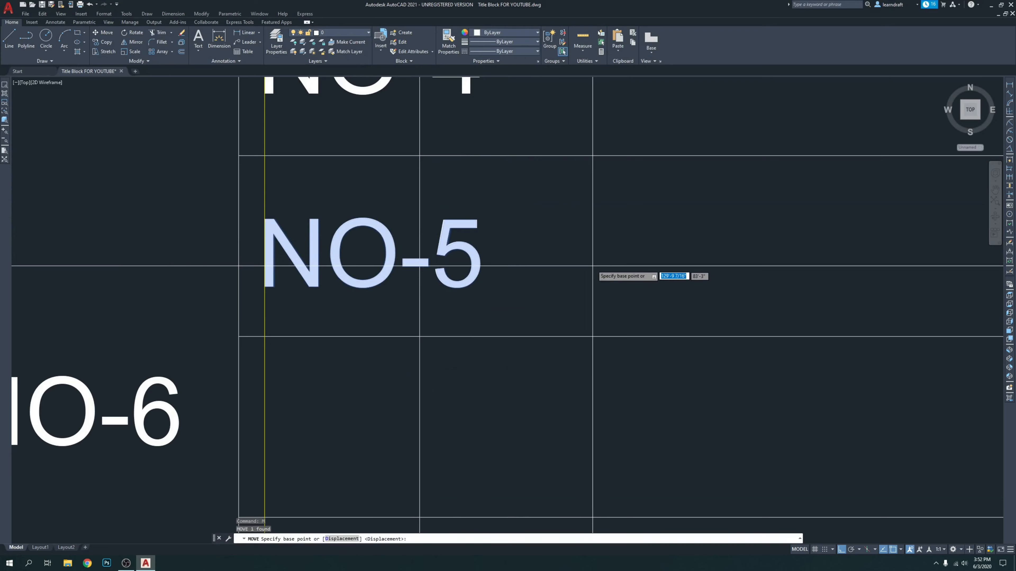
{"action": "left_click", "coordinate": [593, 262]}
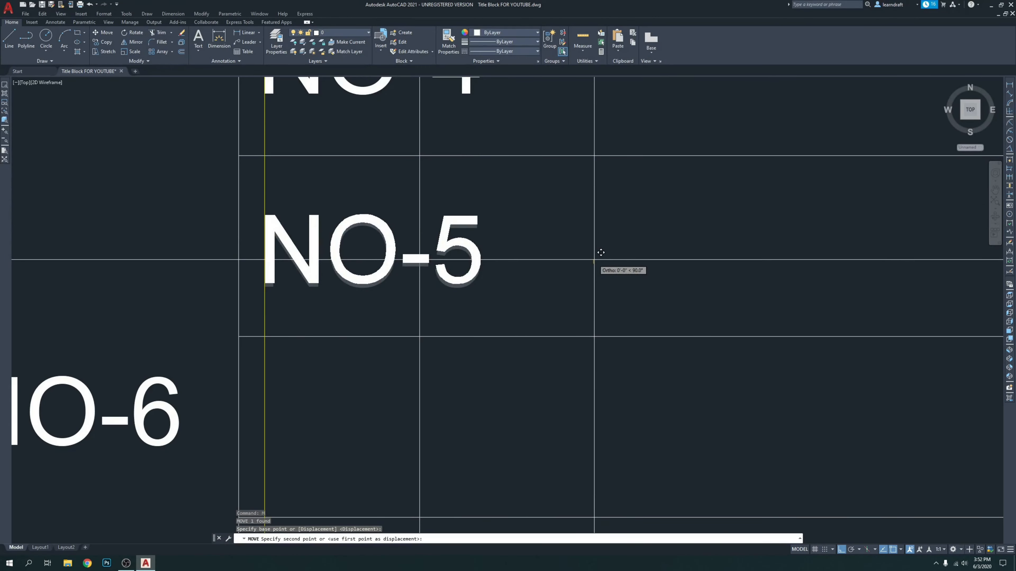
{"action": "left_click", "coordinate": [601, 252]}
Step: Move the NO-6 label horizontally into the sixth row of the NO column, up to the yellow guide line
{"action": "scroll", "coordinate": [560, 240], "scroll_direction": "down", "scroll_amount": 5}
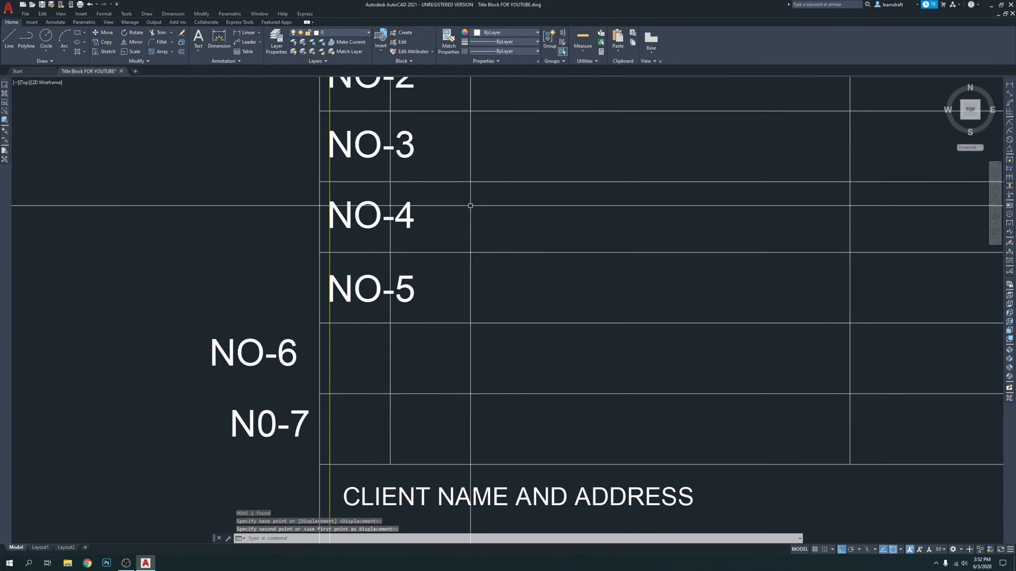
{"action": "middle_click_drag", "start_coordinate": [470, 294], "coordinate": [490, 204]}
{"action": "left_click", "coordinate": [288, 224]}
{"action": "left_click", "coordinate": [267, 260]}
{"action": "scroll", "coordinate": [320, 264], "scroll_direction": "up", "scroll_amount": 2}
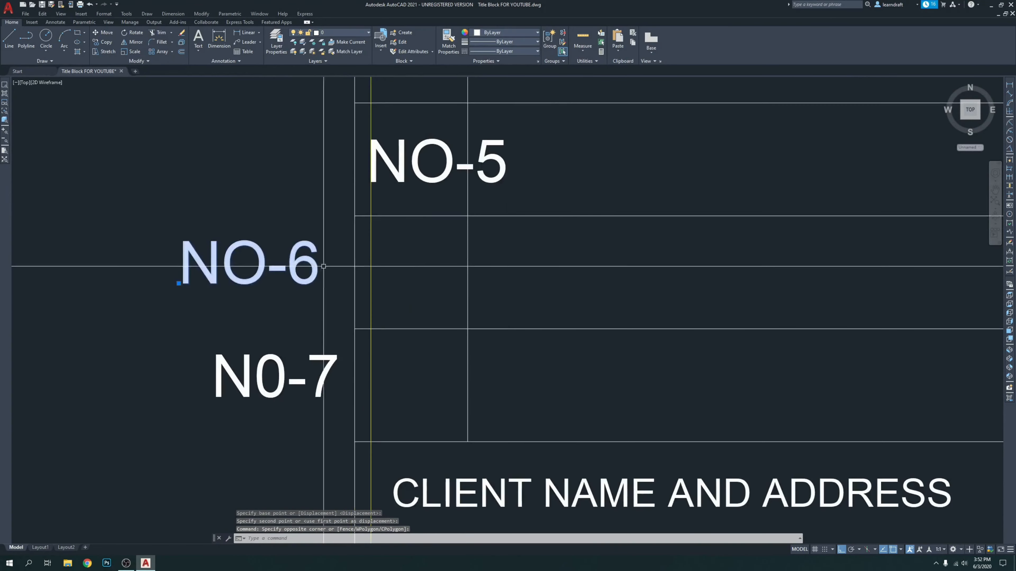
{"action": "type", "text": "m"}
{"action": "key", "text": "Return"}
{"action": "scroll", "coordinate": [401, 289], "scroll_direction": "up", "scroll_amount": 2}
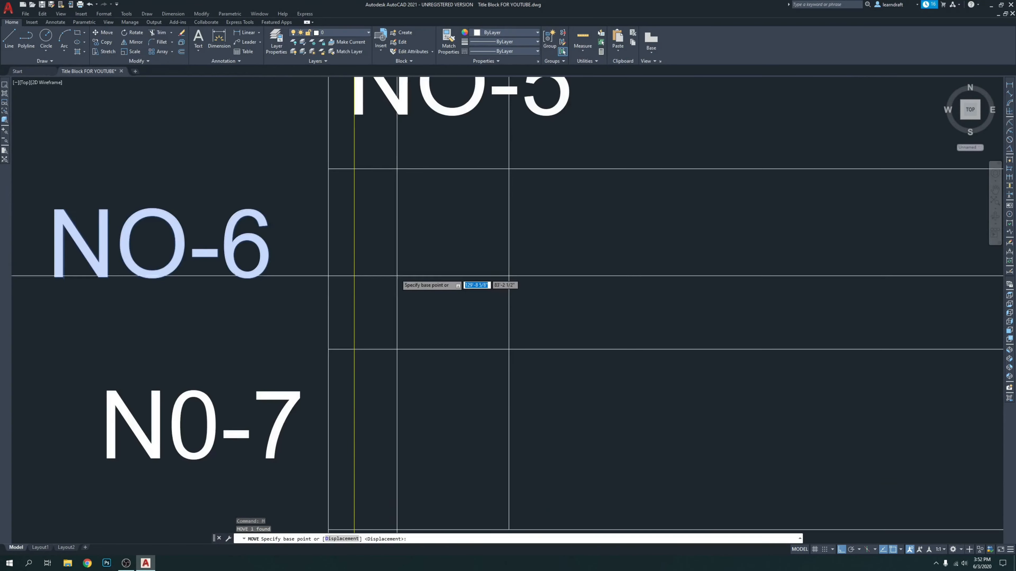
{"action": "left_click", "coordinate": [444, 249]}
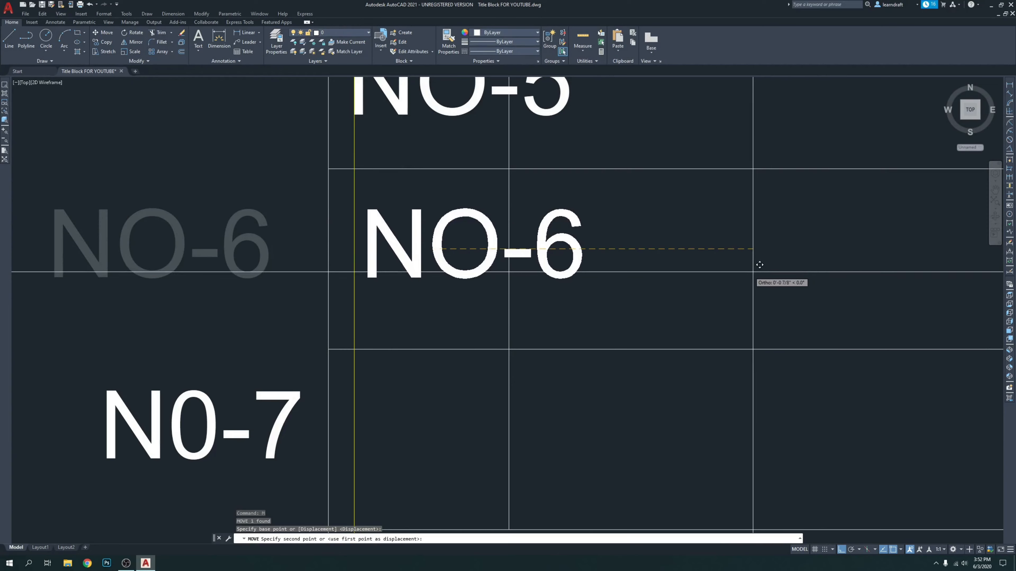
{"action": "left_click", "coordinate": [738, 277]}
Step: Nudge the NO-6 label horizontally so the left edge of its N meets the guide line
{"action": "scroll", "coordinate": [381, 245], "scroll_direction": "up", "scroll_amount": 4}
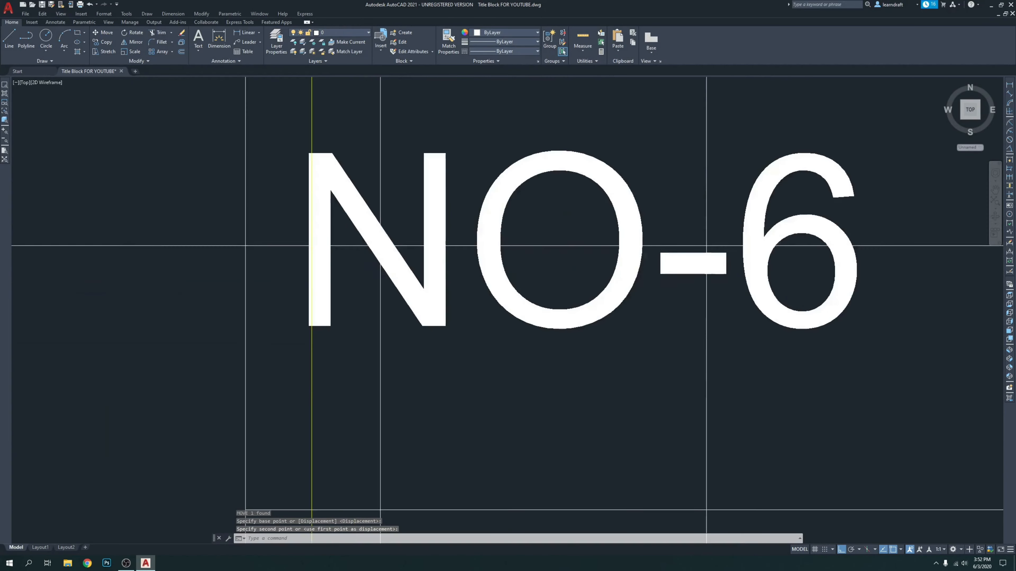
{"action": "scroll", "coordinate": [312, 227], "scroll_direction": "up", "scroll_amount": 2}
{"action": "middle_click_drag", "start_coordinate": [312, 227], "coordinate": [411, 297]}
{"action": "scroll", "coordinate": [445, 172], "scroll_direction": "up", "scroll_amount": 2}
{"action": "left_click", "coordinate": [459, 157]}
{"action": "left_click", "coordinate": [438, 154]}
{"action": "scroll", "coordinate": [439, 153], "scroll_direction": "up", "scroll_amount": 2}
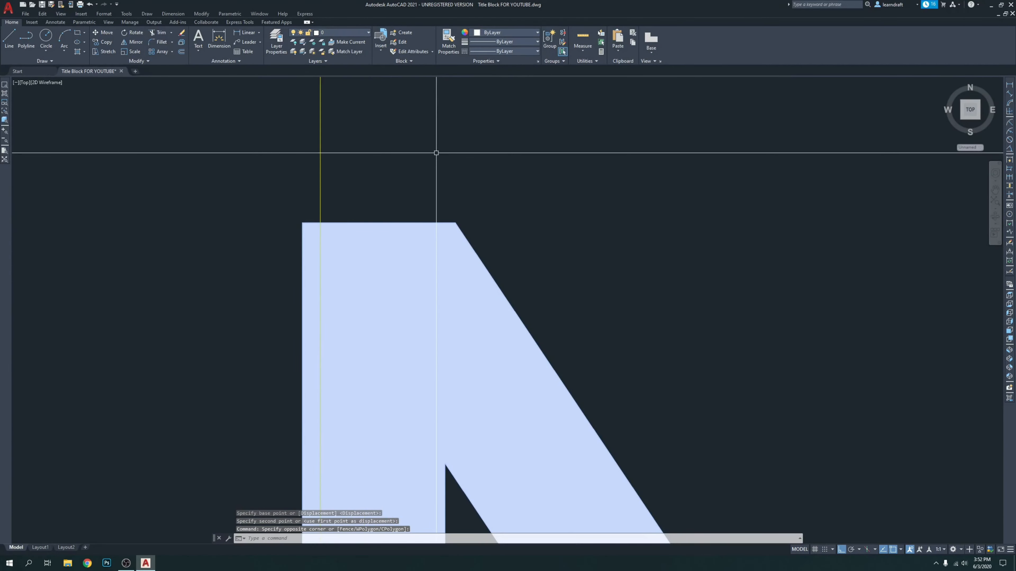
{"action": "key", "text": "Return"}
{"action": "left_click", "coordinate": [392, 154]}
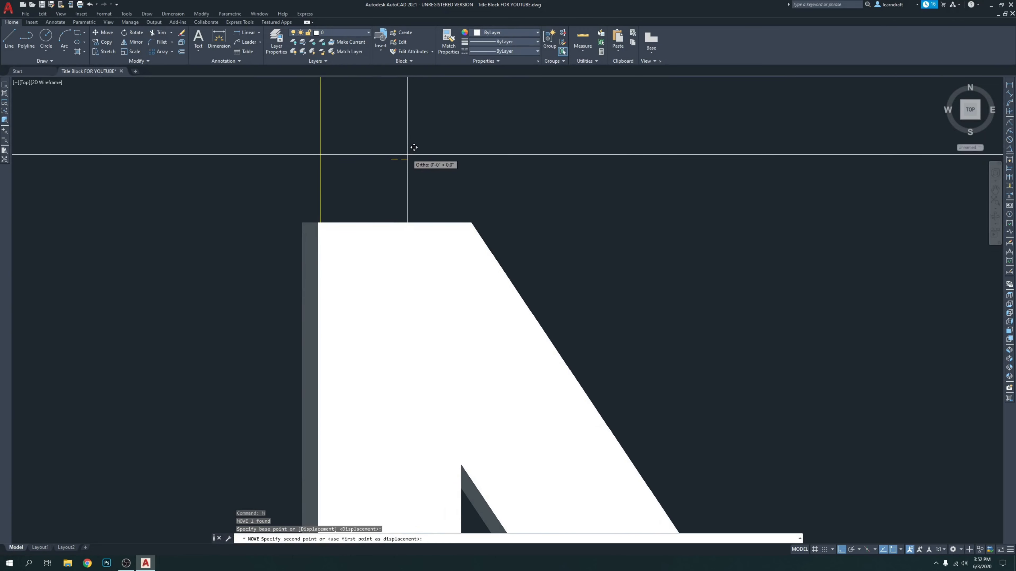
{"action": "left_click", "coordinate": [410, 154]}
Step: Fine-tune NO-6 with one more tiny horizontal move so its left edge lies exactly on the guide line
{"action": "scroll", "coordinate": [322, 216], "scroll_direction": "up", "scroll_amount": 8}
{"action": "left_click", "coordinate": [380, 226]}
{"action": "left_click", "coordinate": [349, 317]}
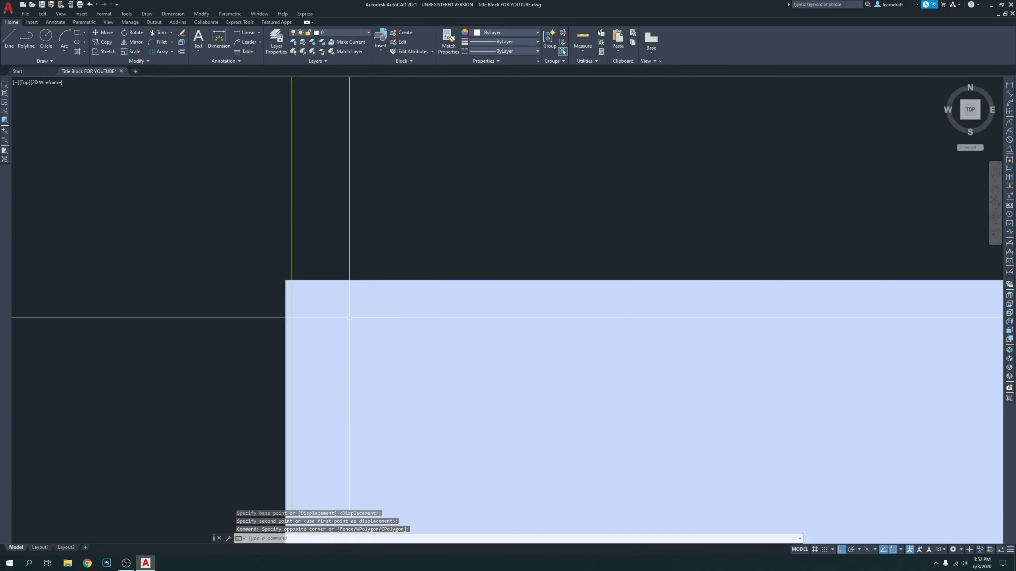
{"action": "key", "text": "Return"}
{"action": "left_click", "coordinate": [388, 169]}
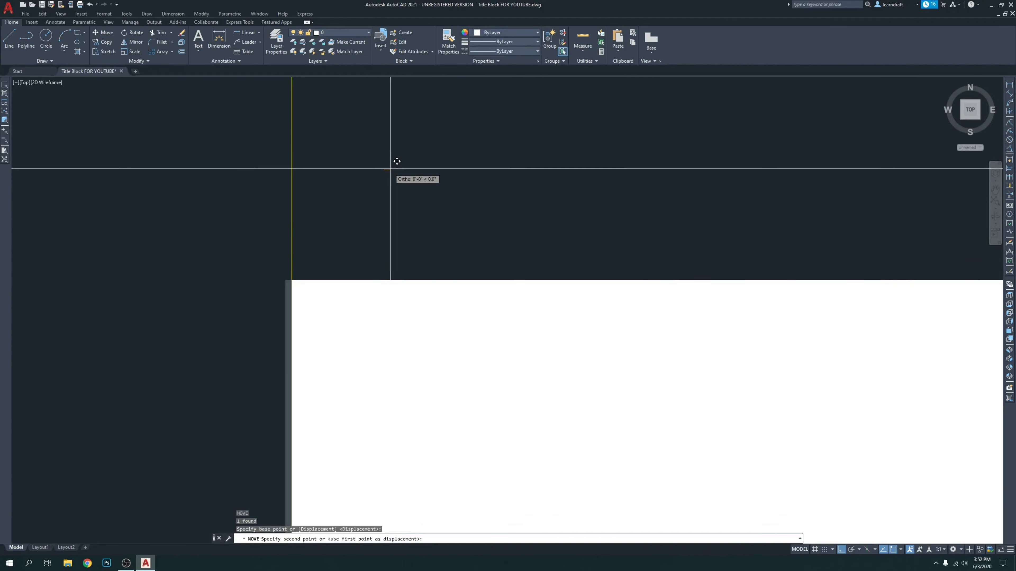
{"action": "left_click", "coordinate": [390, 168]}
{"action": "scroll", "coordinate": [332, 216], "scroll_direction": "down", "scroll_amount": 10}
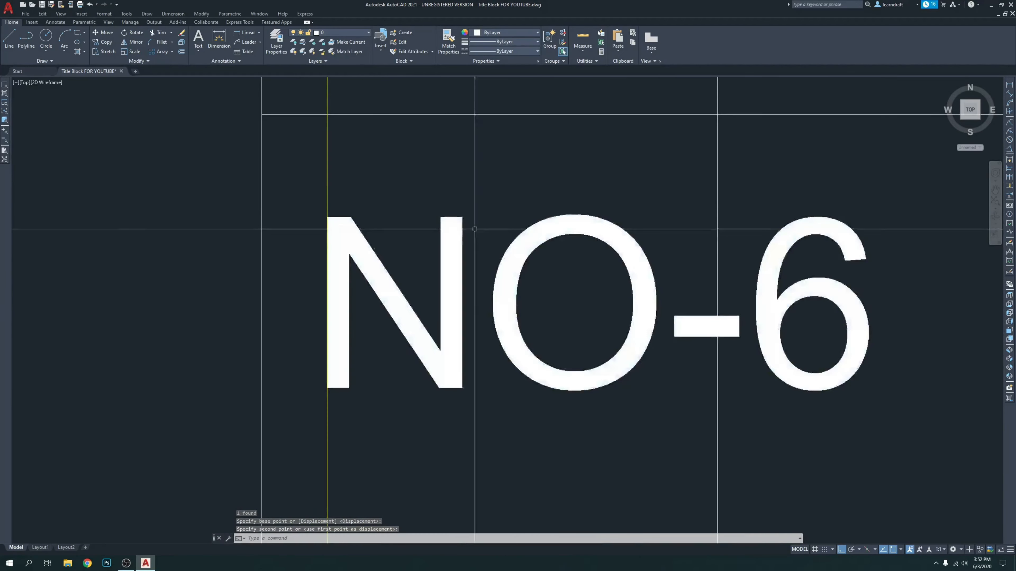
Step: Lower the NO-6 label towards the vertical centre of its row, keeping its left edge on the guide line
{"action": "scroll", "coordinate": [371, 200], "scroll_direction": "up", "scroll_amount": 4}
{"action": "left_click", "coordinate": [382, 196]}
{"action": "left_click", "coordinate": [371, 236]}
{"action": "middle_click_drag", "start_coordinate": [286, 211], "coordinate": [377, 180]}
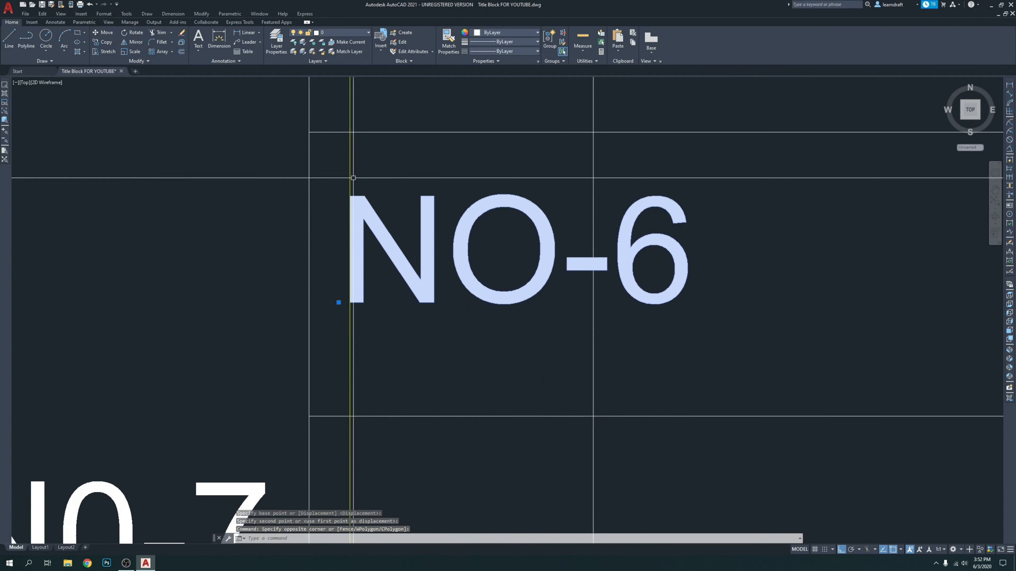
{"action": "key", "text": "Escape"}
Step: Examine the alignment and row spacing of the labels NO-1 to N0-7 across the whole revision table
{"action": "scroll", "coordinate": [272, 195], "scroll_direction": "down", "scroll_amount": 3}
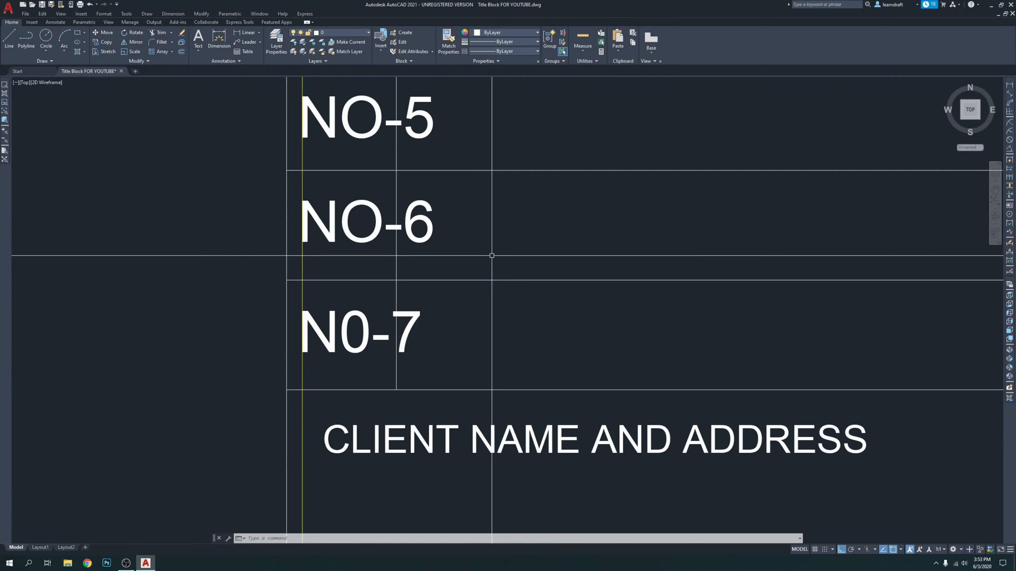
{"action": "scroll", "coordinate": [490, 293], "scroll_direction": "down", "scroll_amount": 4}
{"action": "middle_click_drag", "start_coordinate": [554, 268], "coordinate": [463, 293]}
{"action": "middle_click_drag", "start_coordinate": [447, 240], "coordinate": [443, 329]}
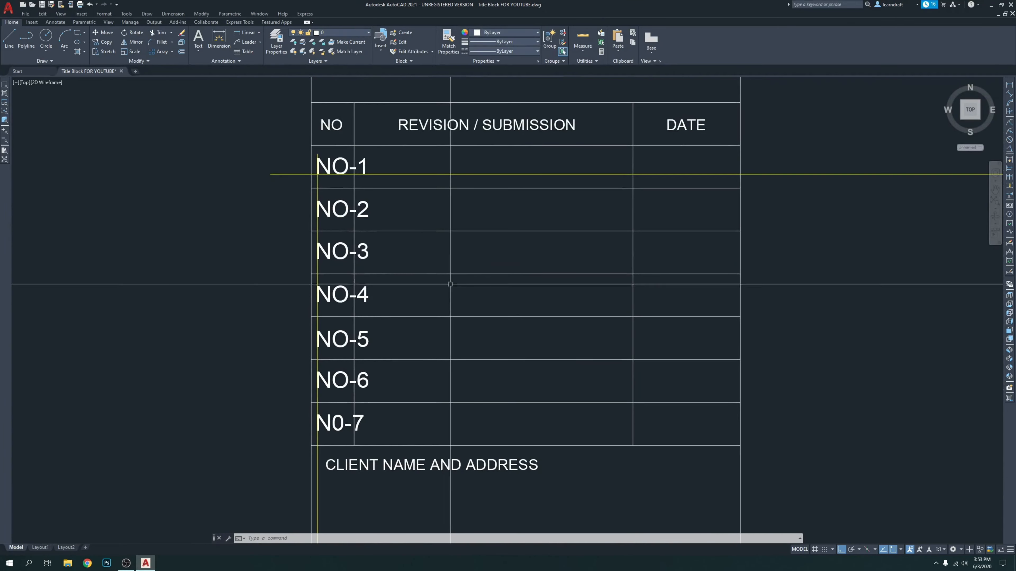
{"action": "mouse_move", "coordinate": [438, 270]}
{"action": "middle_mouse_down"}
{"action": "mouse_move", "coordinate": [413, 211]}
{"action": "mouse_move", "coordinate": [406, 256]}
{"action": "middle_mouse_up"}
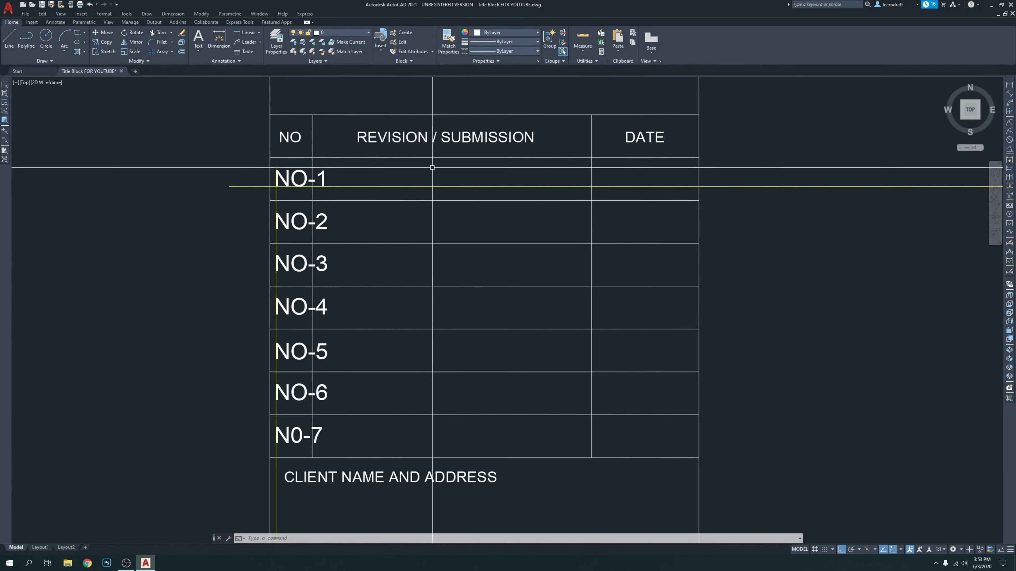
{"action": "middle_click_drag", "start_coordinate": [432, 168], "coordinate": [439, 241]}
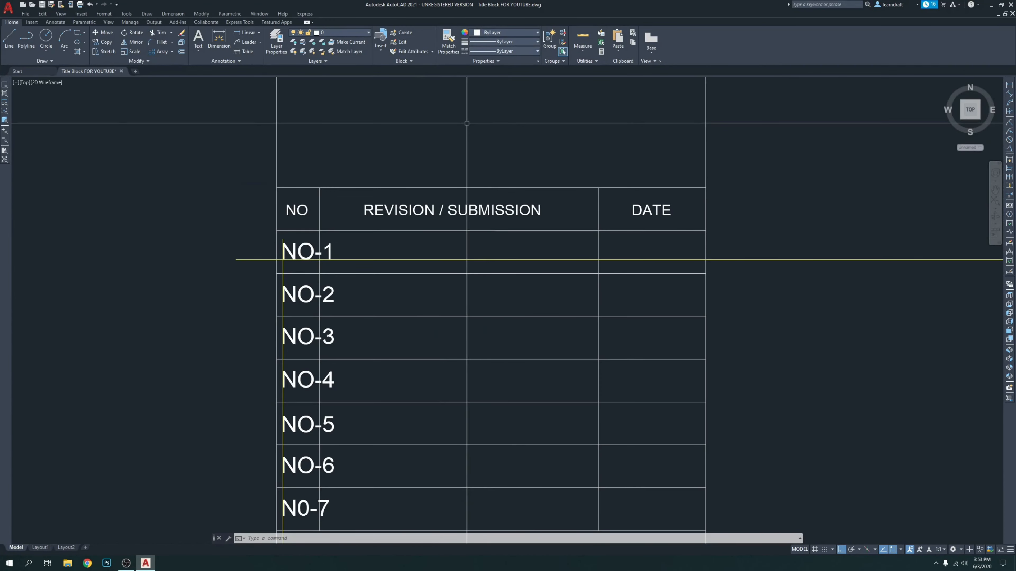
{"action": "middle_click_drag", "start_coordinate": [352, 184], "coordinate": [523, 161]}
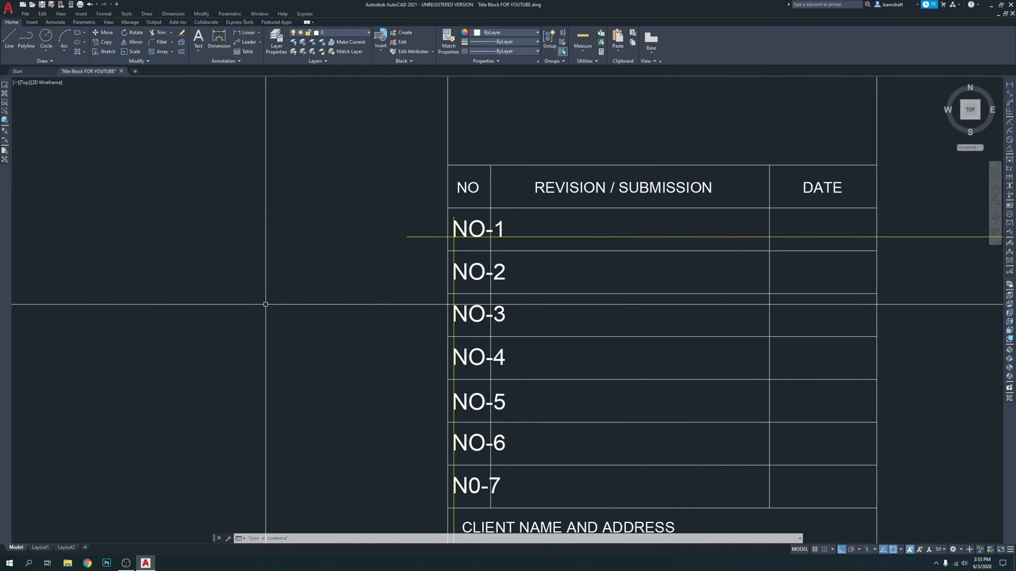
Step: Define an attribute with the tag REV/SUB-1 and place it in the first row of the REVISION / SUBMISSION column
{"action": "type", "text": "TT"}
{"action": "key", "text": "Return"}
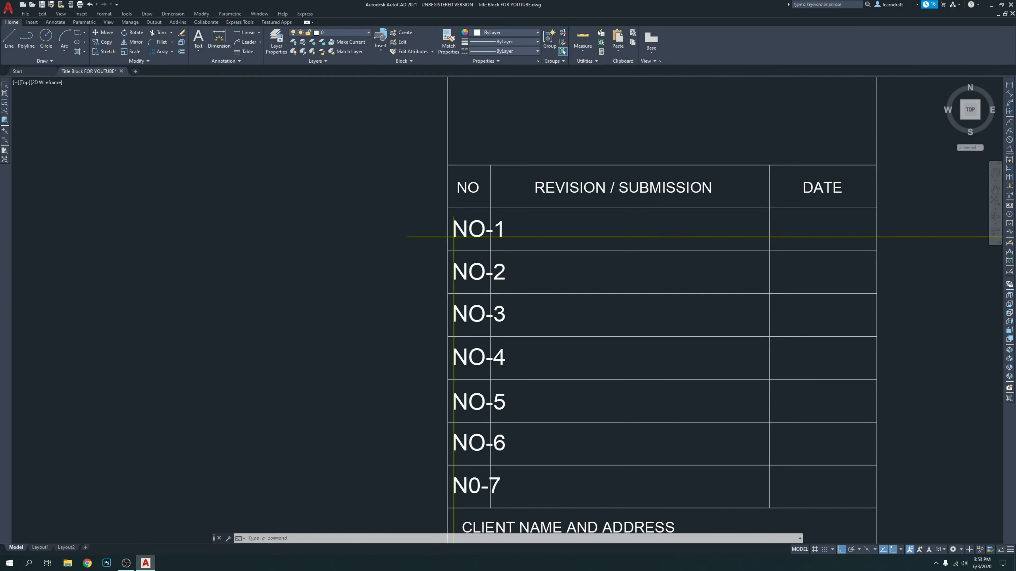
{"action": "left_click_drag", "start_coordinate": [547, 204], "coordinate": [326, 158]}
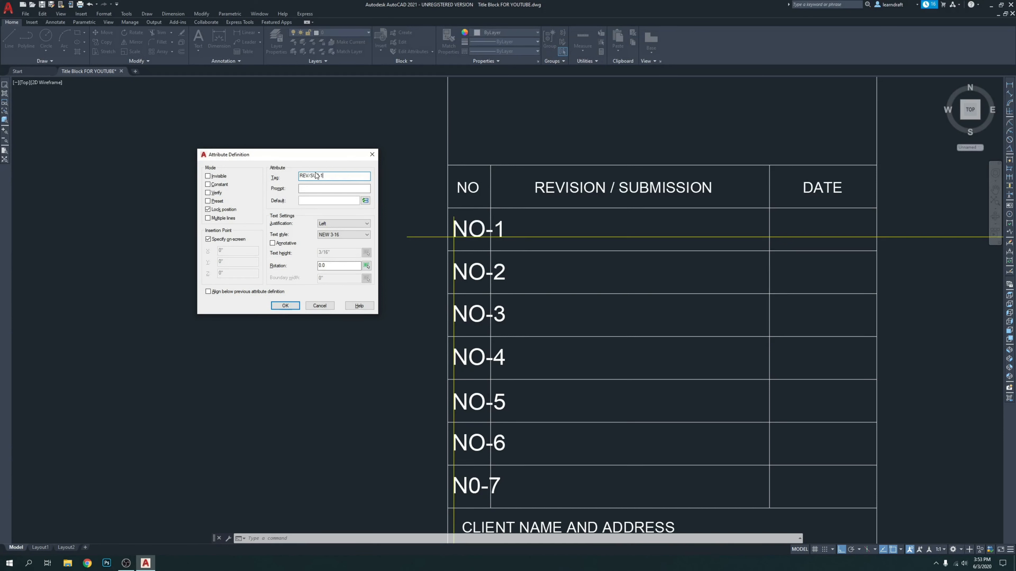
{"action": "left_click", "coordinate": [285, 305]}
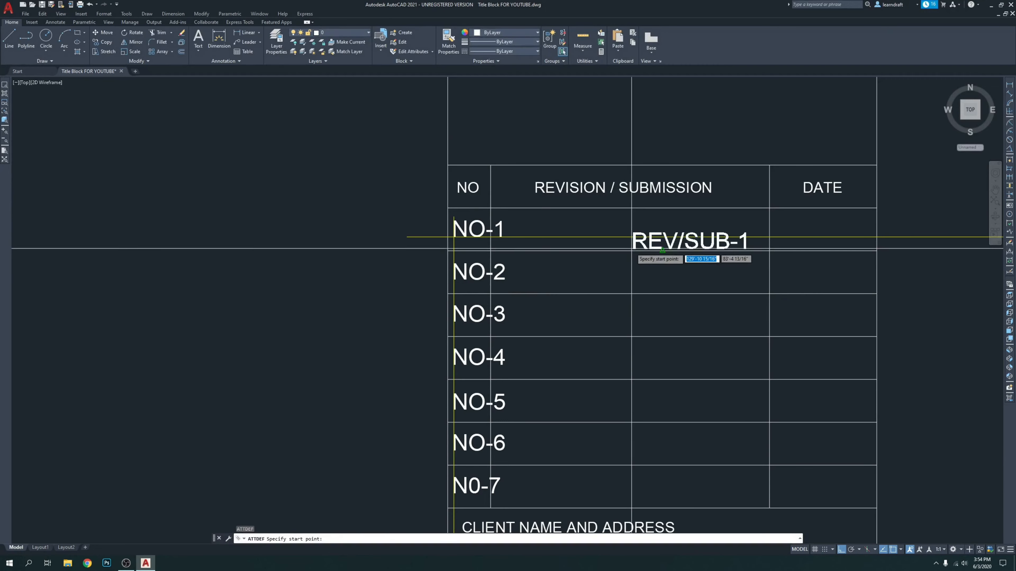
{"action": "scroll", "coordinate": [692, 249], "scroll_direction": "up", "scroll_amount": 3}
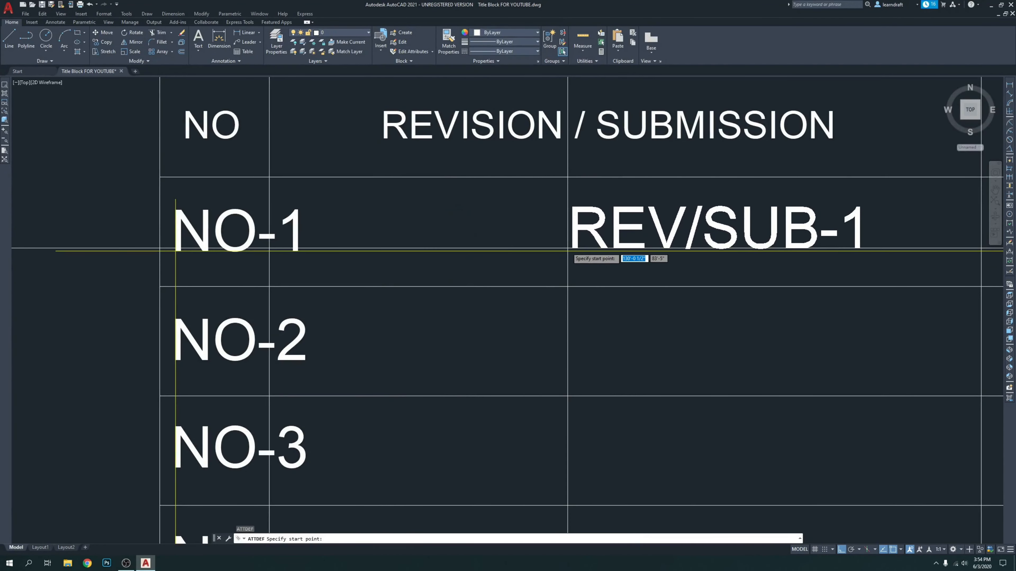
{"action": "left_click", "coordinate": [474, 240]}
Step: Move the REV/SUB-1 attribute straight down so its baseline rests on the yellow horizontal guide line
{"action": "scroll", "coordinate": [428, 238], "scroll_direction": "up", "scroll_amount": 4}
{"action": "left_click", "coordinate": [466, 239]}
{"action": "left_click", "coordinate": [388, 243]}
{"action": "scroll", "coordinate": [434, 250], "scroll_direction": "up", "scroll_amount": 6}
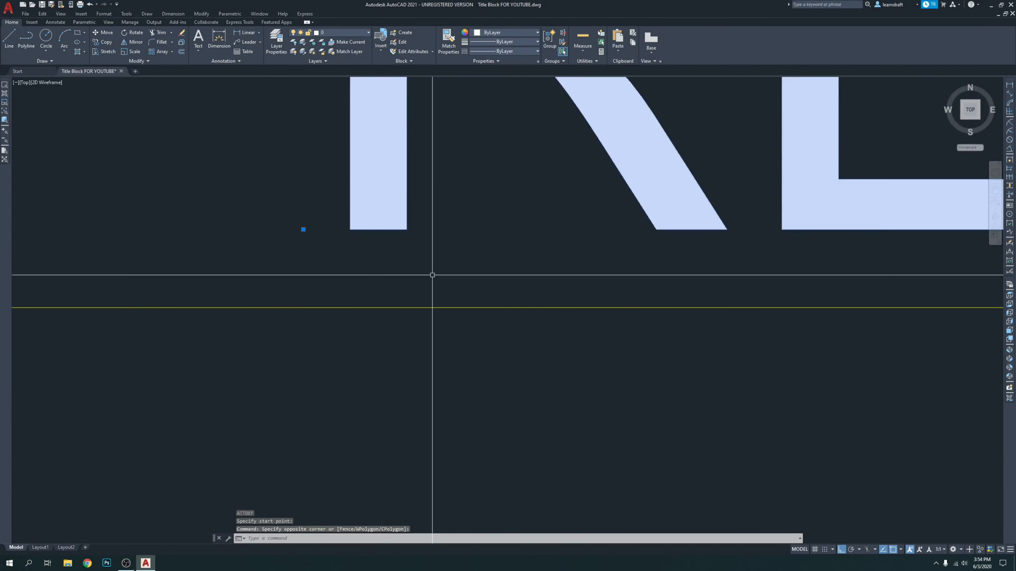
{"action": "middle_click_drag", "start_coordinate": [425, 314], "coordinate": [503, 282]}
{"action": "type", "text": "m"}
{"action": "key", "text": "Return"}
{"action": "left_click", "coordinate": [489, 294]}
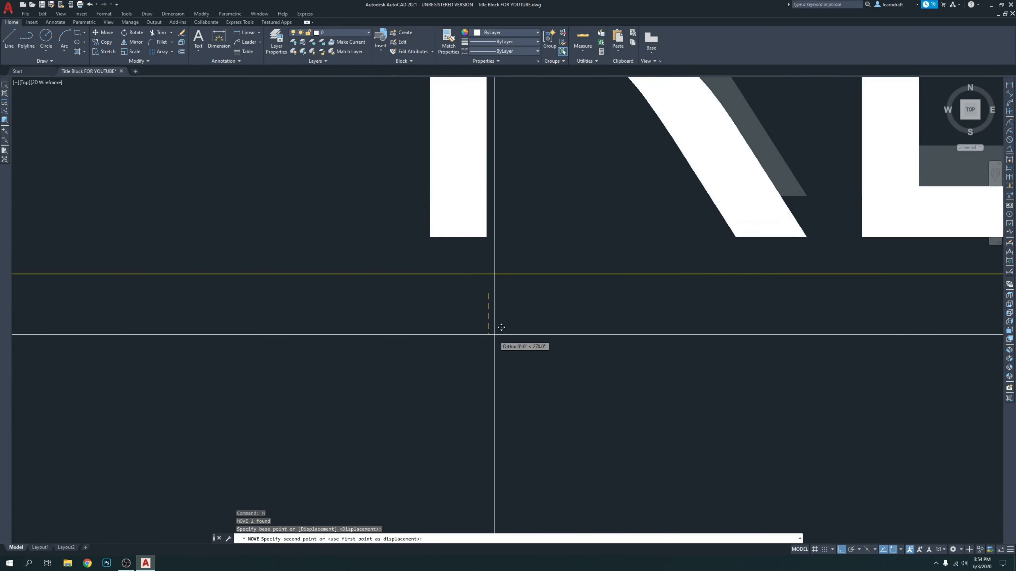
{"action": "left_click", "coordinate": [488, 371]}
Step: Move the REV/SUB-1 attribute horizontally along the yellow guide line so it starts just inside the REVISION / SUBMISSION column, beside NO-1
{"action": "scroll", "coordinate": [459, 260], "scroll_direction": "down", "scroll_amount": 6}
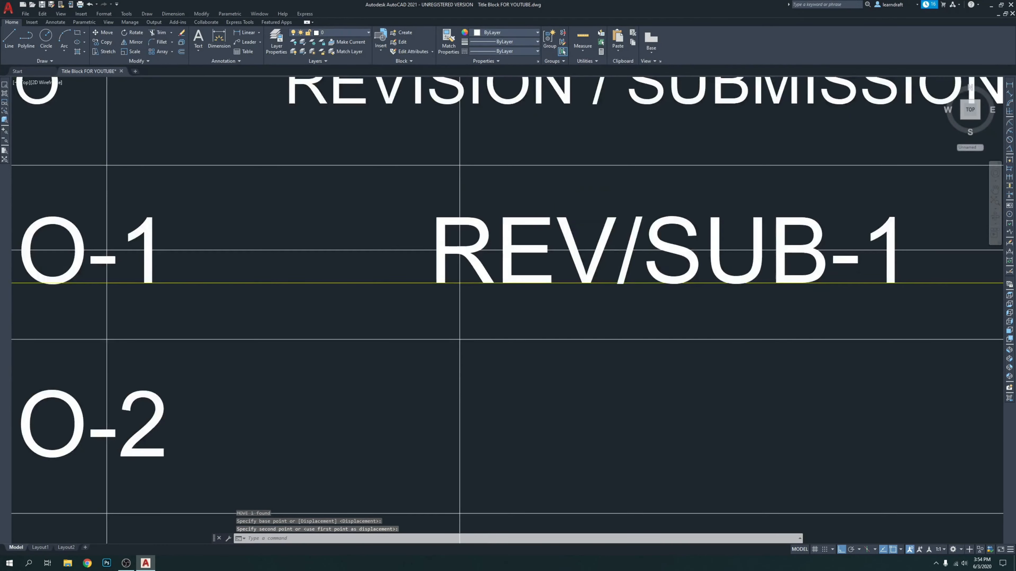
{"action": "middle_click_drag", "start_coordinate": [647, 238], "coordinate": [515, 228]}
{"action": "scroll", "coordinate": [483, 229], "scroll_direction": "up", "scroll_amount": 2}
{"action": "left_click", "coordinate": [519, 233]}
{"action": "left_click", "coordinate": [488, 249]}
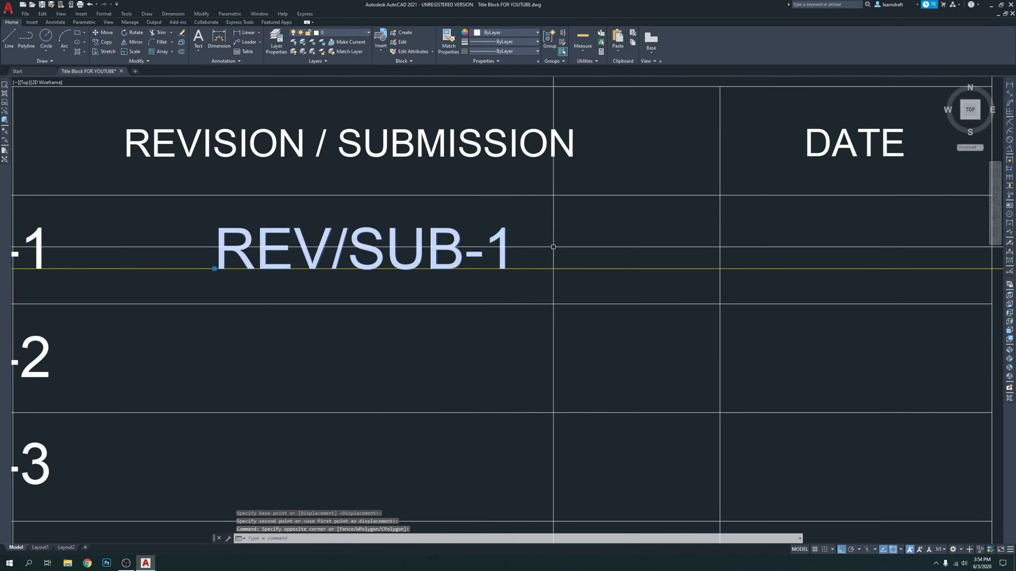
{"action": "scroll", "coordinate": [562, 222], "scroll_direction": "down", "scroll_amount": 2}
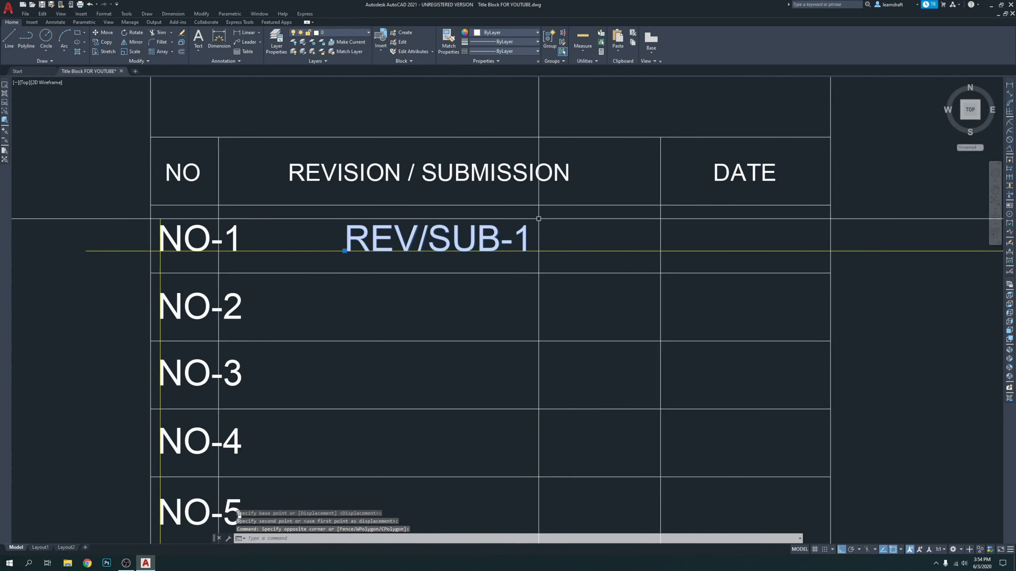
{"action": "key", "text": "Escape"}
{"action": "left_click", "coordinate": [440, 236]}
{"action": "middle_click_drag", "start_coordinate": [439, 236], "coordinate": [508, 234]}
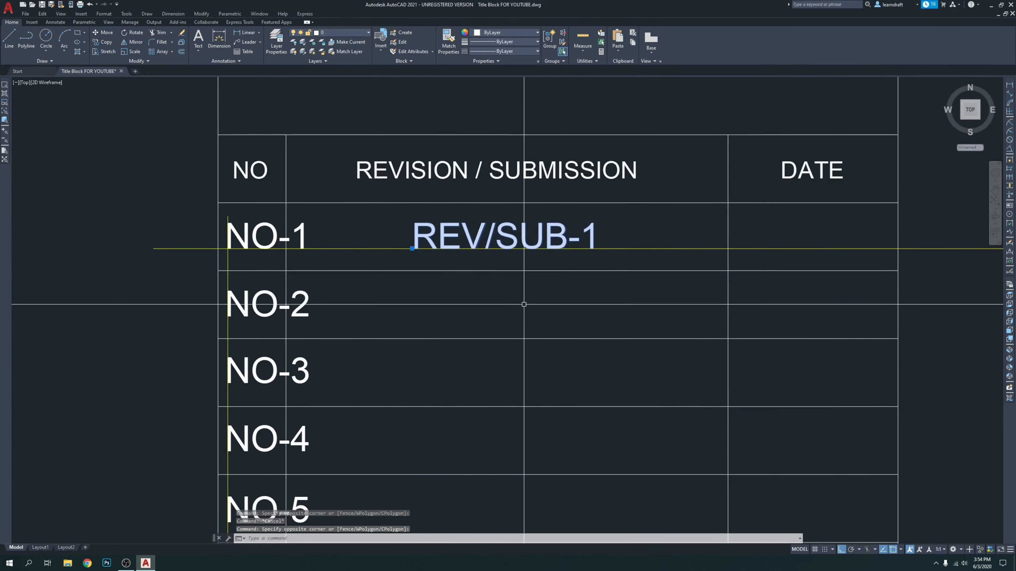
{"action": "type", "text": "m"}
{"action": "key", "text": "Return"}
{"action": "left_click", "coordinate": [570, 311]}
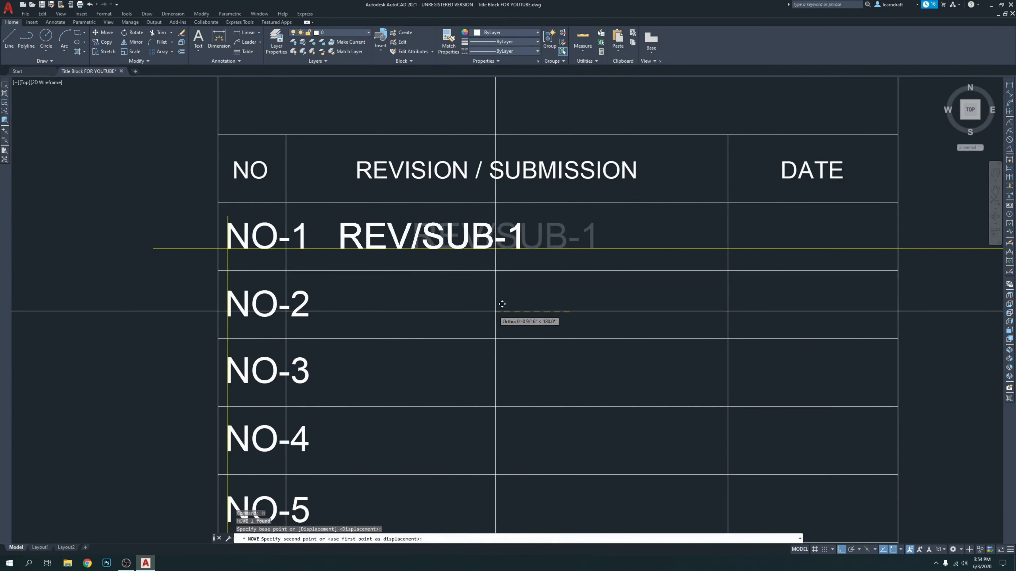
{"action": "left_click", "coordinate": [472, 314]}
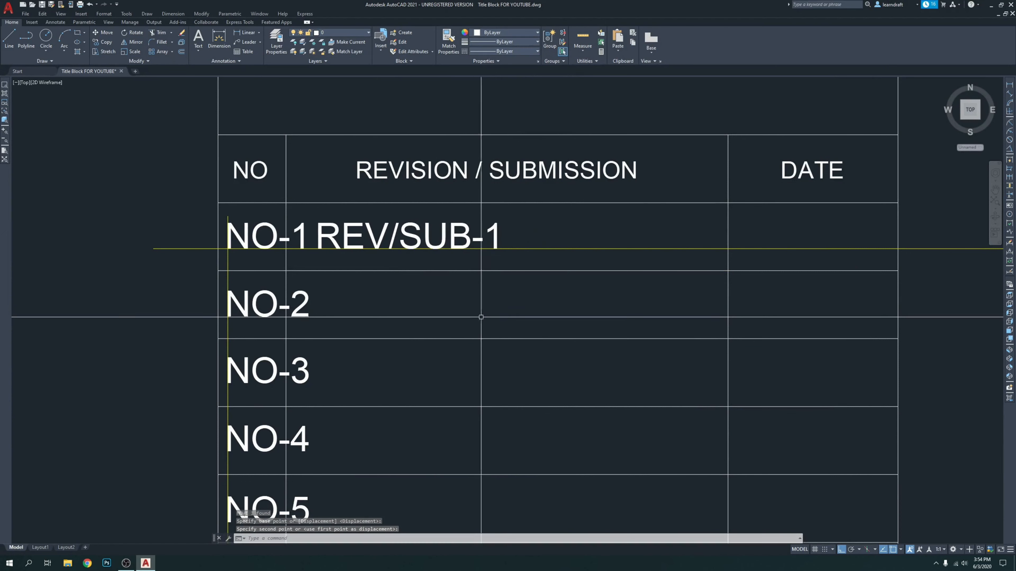
{"action": "middle_click_drag", "start_coordinate": [431, 307], "coordinate": [438, 272]}
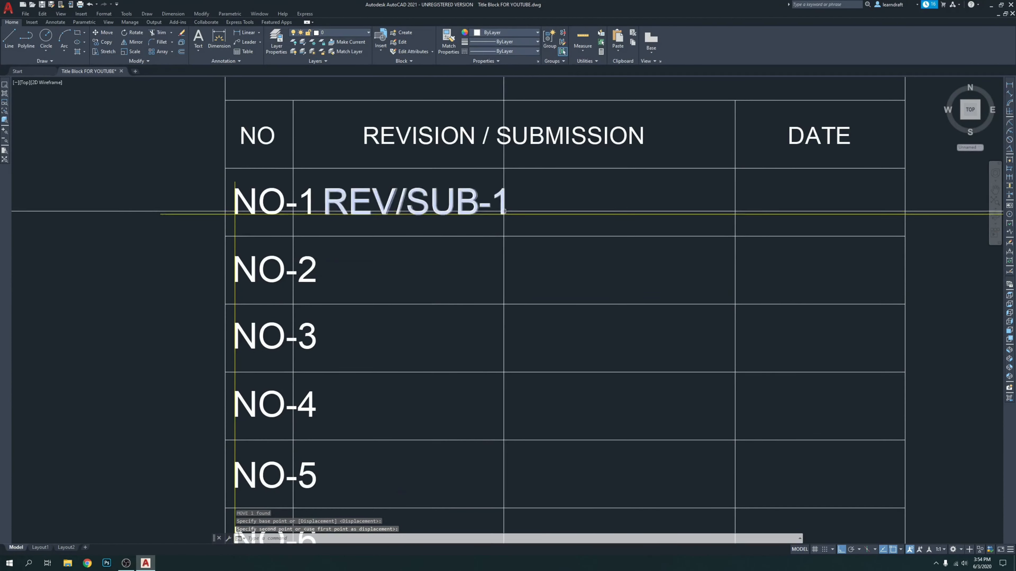
{"action": "middle_click_drag", "start_coordinate": [529, 204], "coordinate": [524, 229]}
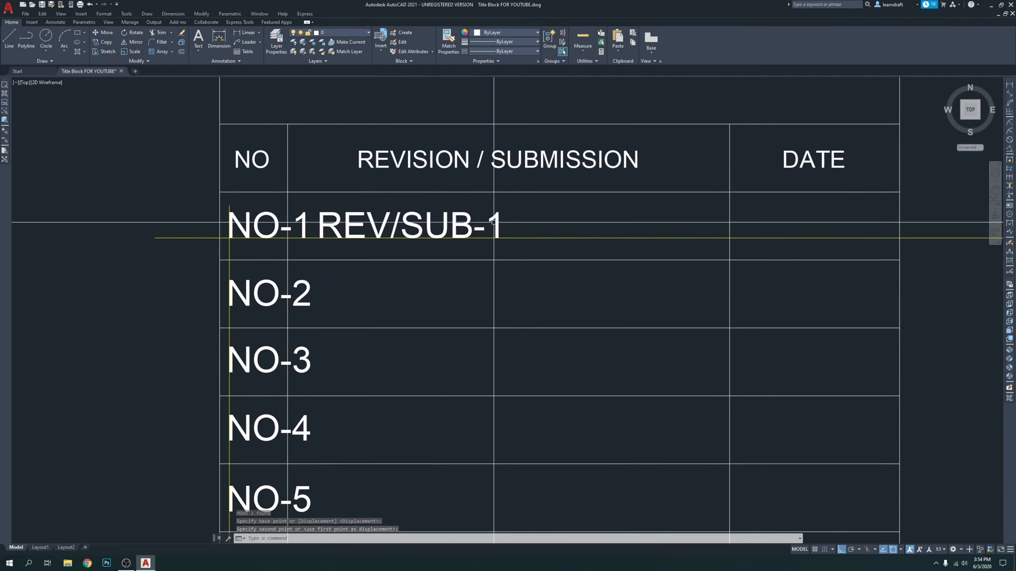
{"action": "left_click", "coordinate": [535, 216]}
{"action": "left_click", "coordinate": [485, 220]}
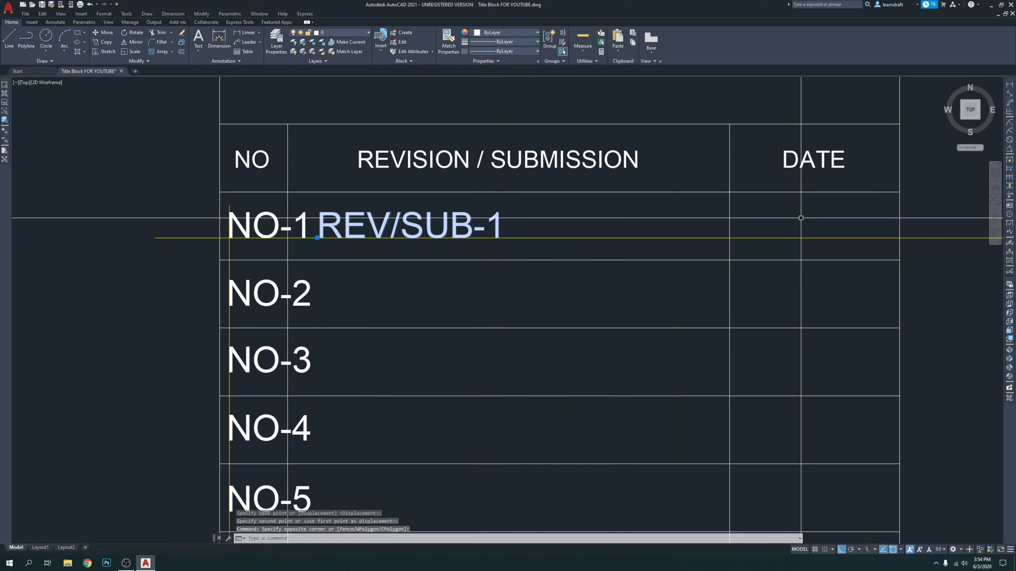
{"action": "middle_click_drag", "start_coordinate": [616, 282], "coordinate": [526, 220]}
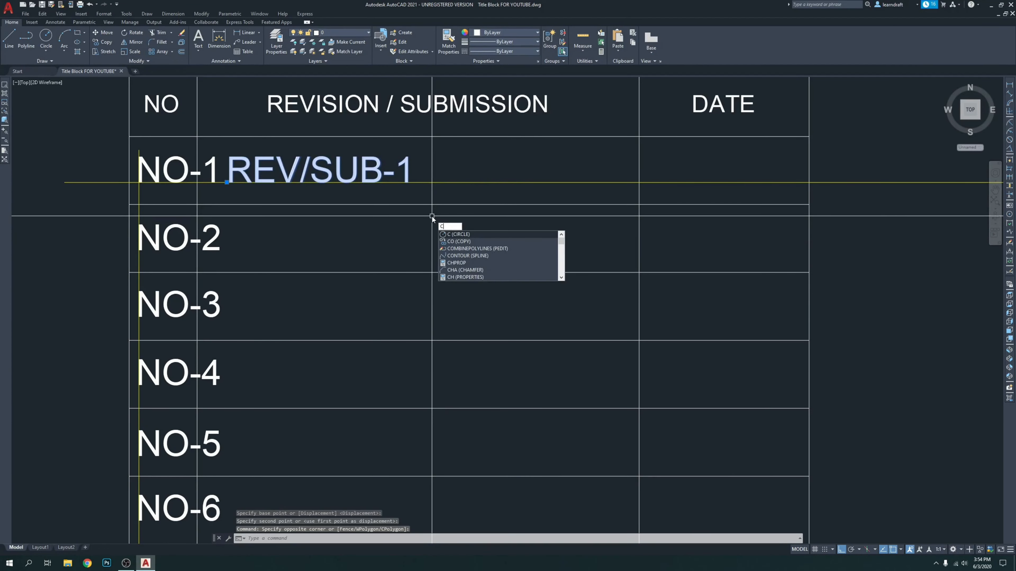
{"action": "key", "text": "Escape"}
{"action": "key", "text": "Escape"}
{"action": "middle_click_drag", "start_coordinate": [432, 216], "coordinate": [564, 209]}
{"action": "middle_click_drag", "start_coordinate": [638, 237], "coordinate": [517, 268]}
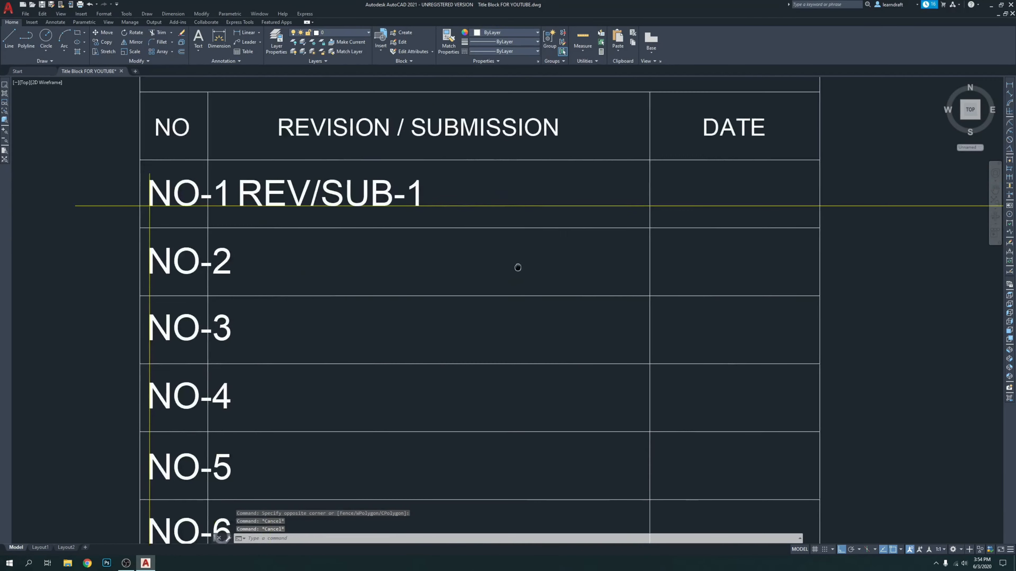
Step: Define an attribute with the tag REV/SUB-2 and place it in the second row of the REVISION / SUBMISSION column
{"action": "scroll", "coordinate": [441, 234], "scroll_direction": "down", "scroll_amount": 2}
{"action": "middle_click_drag", "start_coordinate": [637, 234], "coordinate": [553, 272]}
{"action": "middle_click_drag", "start_coordinate": [294, 284], "coordinate": [576, 254]}
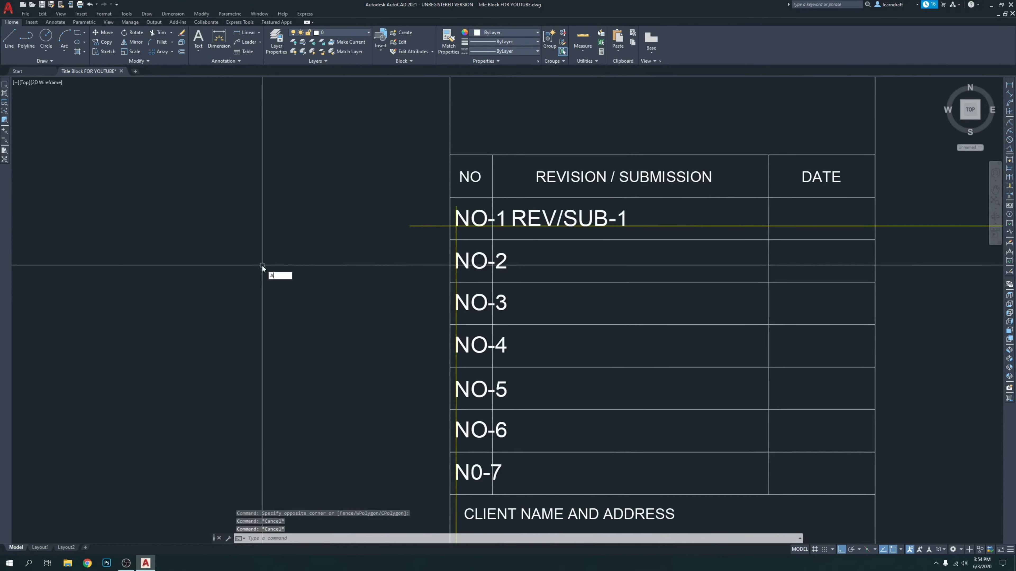
{"action": "key", "text": "Return"}
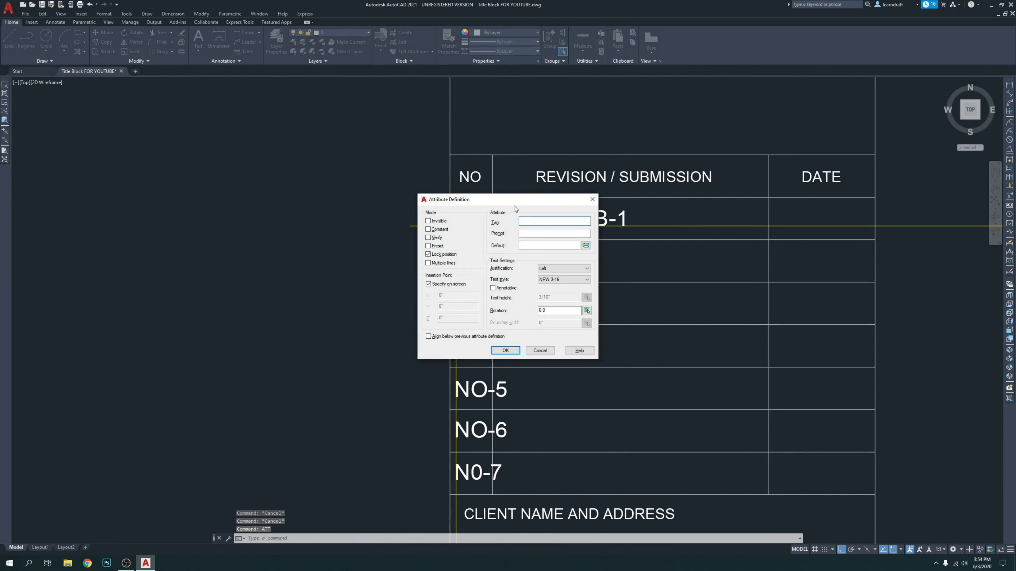
{"action": "left_click_drag", "start_coordinate": [514, 205], "coordinate": [308, 215]}
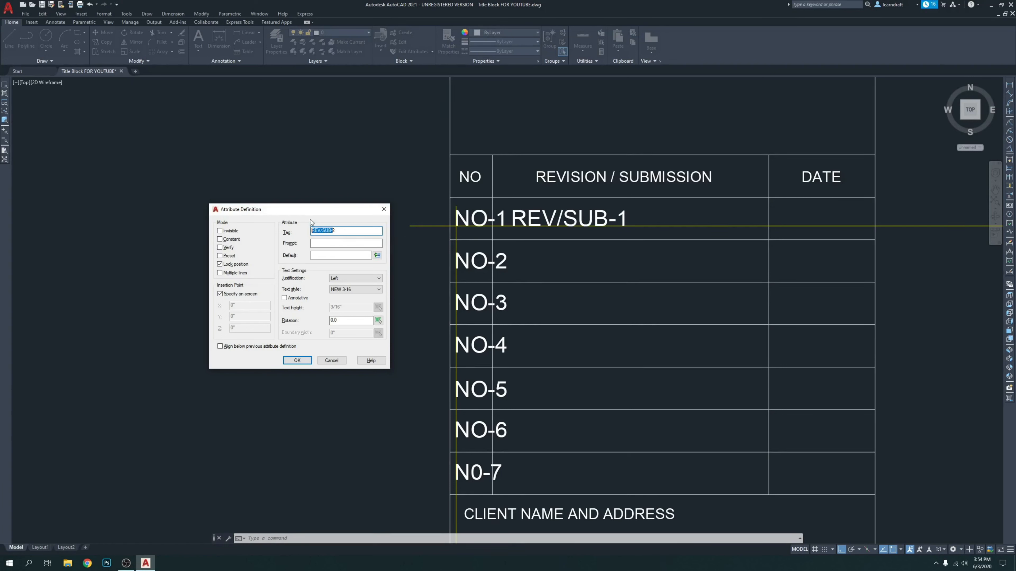
{"action": "left_click", "coordinate": [300, 361]}
{"action": "scroll", "coordinate": [443, 291], "scroll_direction": "up", "scroll_amount": 4}
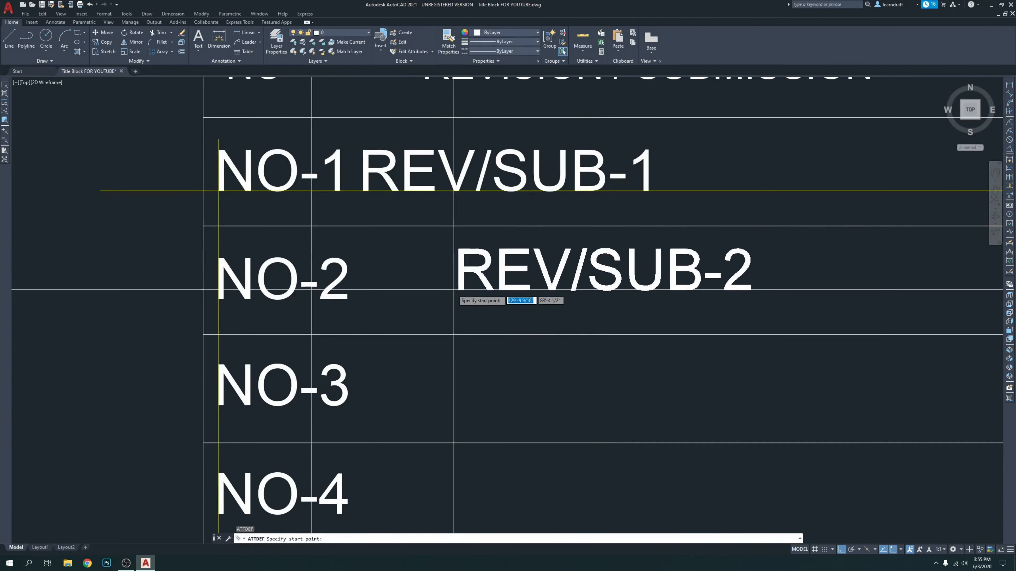
{"action": "scroll", "coordinate": [455, 290], "scroll_direction": "down", "scroll_amount": 4}
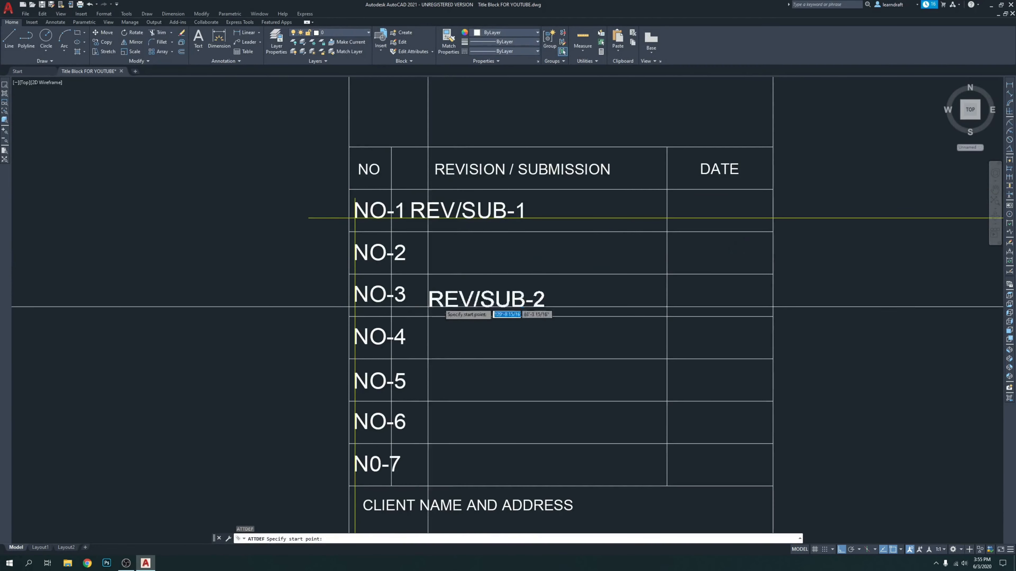
{"action": "left_click", "coordinate": [458, 260]}
Step: Define an attribute with the tag REV/SUB-3 and place it in the REVISION / SUBMISSION column beside NO-3
{"action": "middle_click_drag", "start_coordinate": [415, 341], "coordinate": [443, 287]}
{"action": "middle_click_drag", "start_coordinate": [291, 261], "coordinate": [327, 266]}
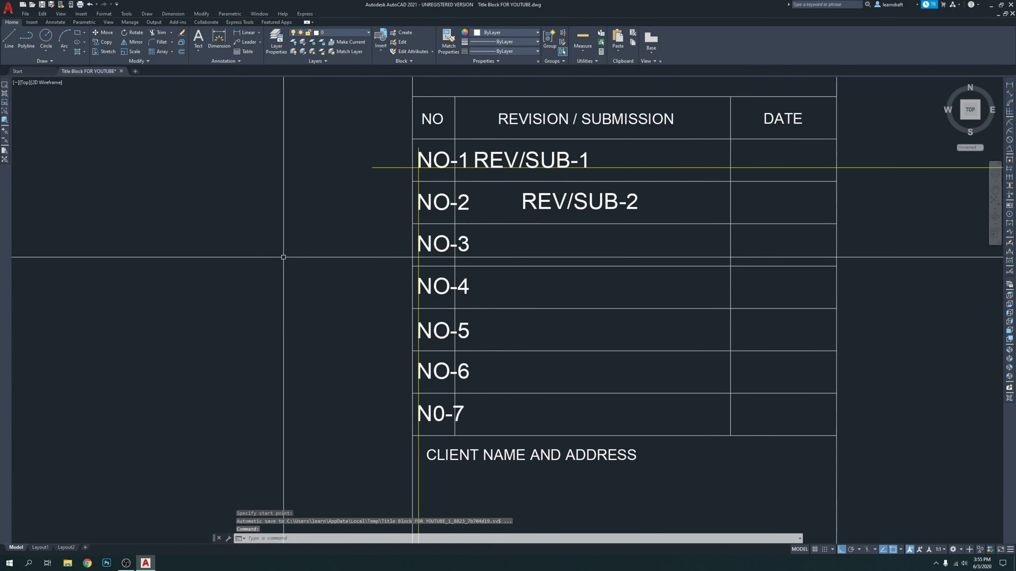
{"action": "type", "text": "A"}
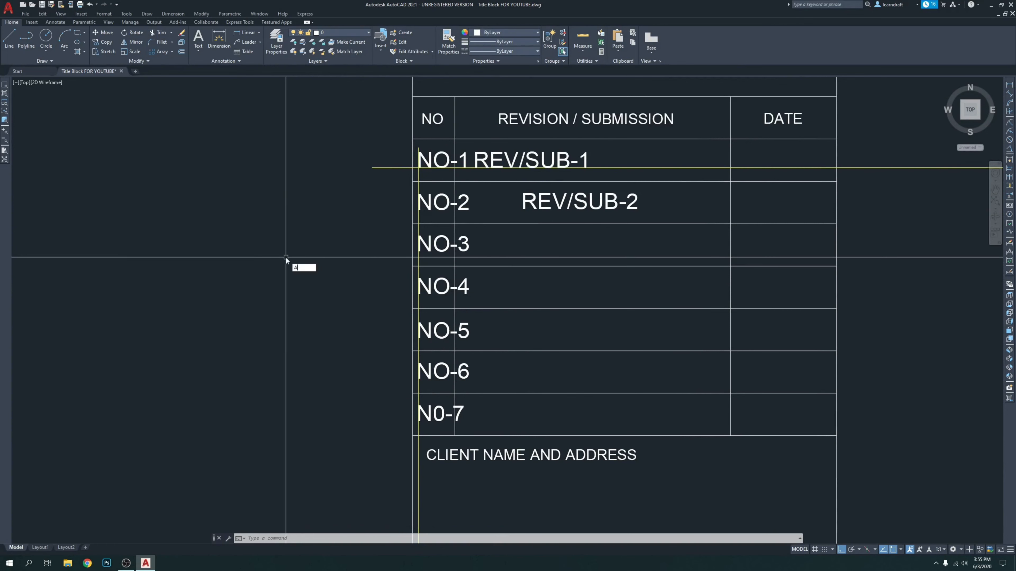
{"action": "type", "text": "TT"}
{"action": "key", "text": "Return"}
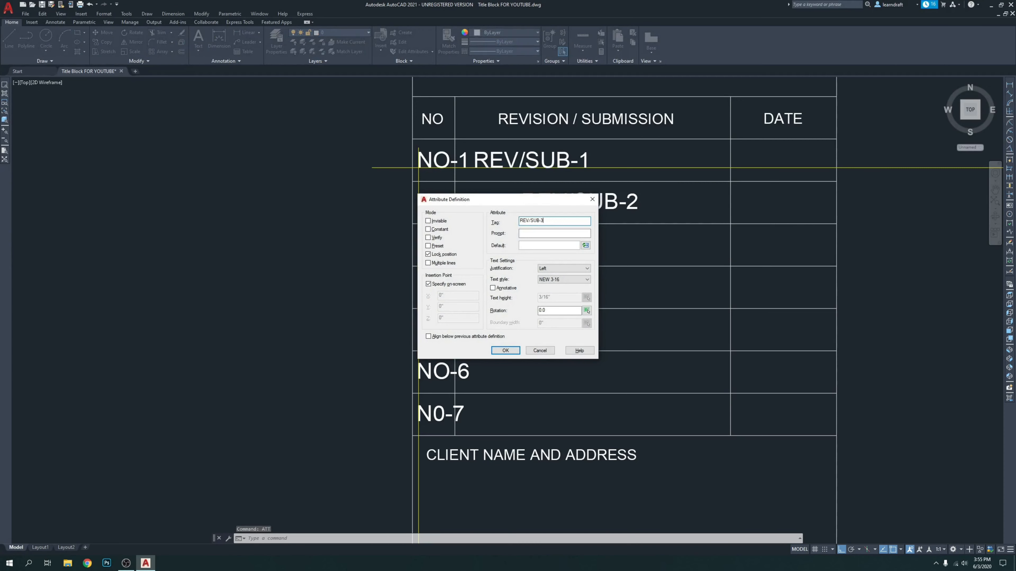
{"action": "left_click", "coordinate": [505, 351]}
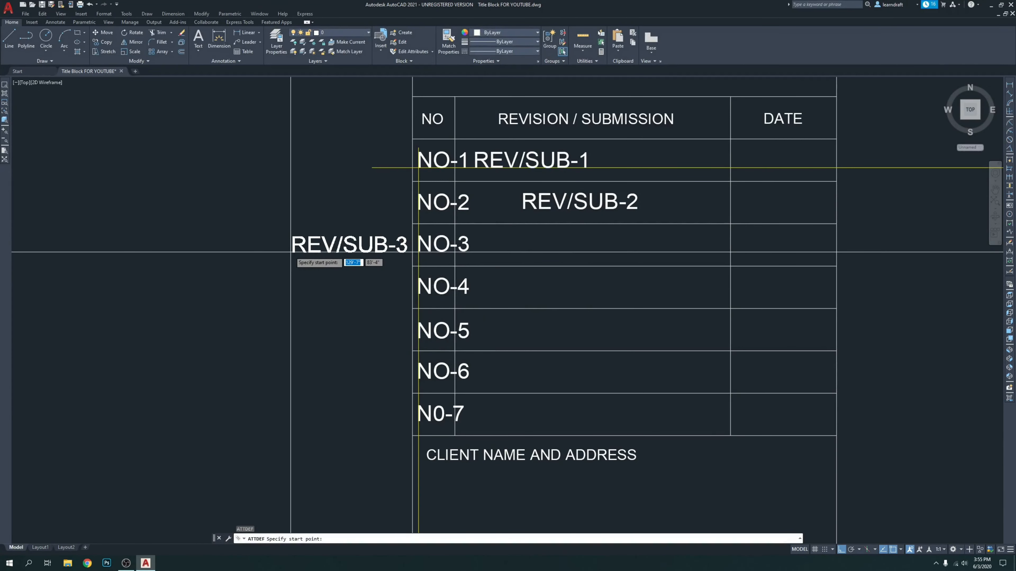
{"action": "left_click", "coordinate": [527, 252]}
Step: Define an attribute with the tag REV/SUB-4 and place it in the fourth row of the REVISION / SUBMISSION column
{"action": "middle_click_drag", "start_coordinate": [305, 303], "coordinate": [319, 259]}
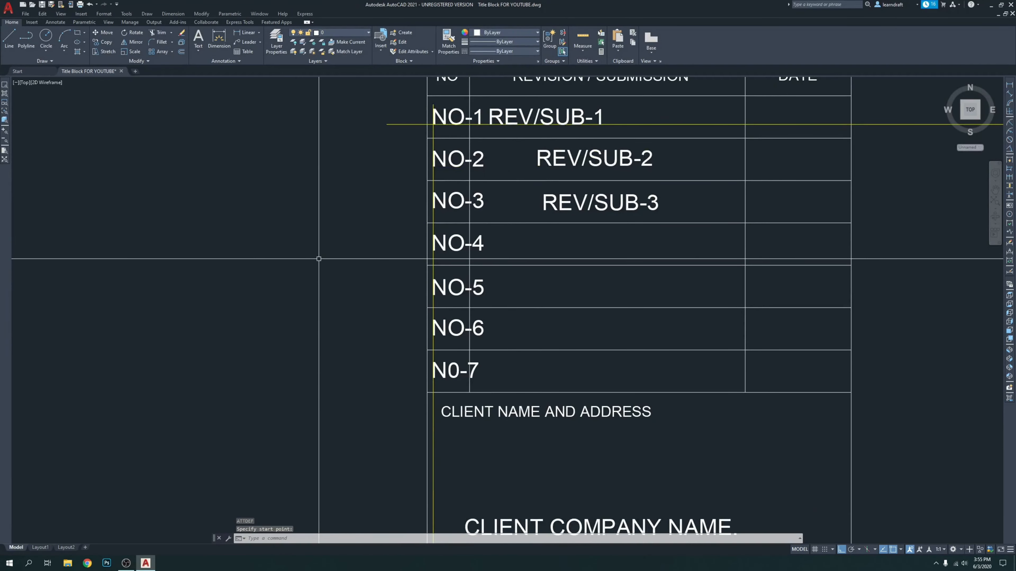
{"action": "key", "text": "Return"}
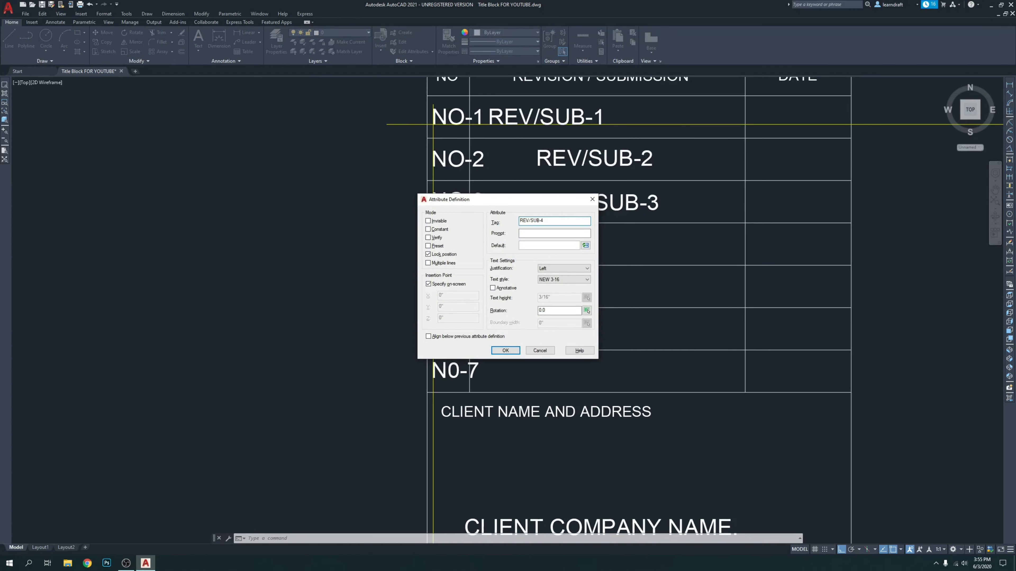
{"action": "left_click", "coordinate": [505, 350]}
{"action": "left_click", "coordinate": [551, 253]}
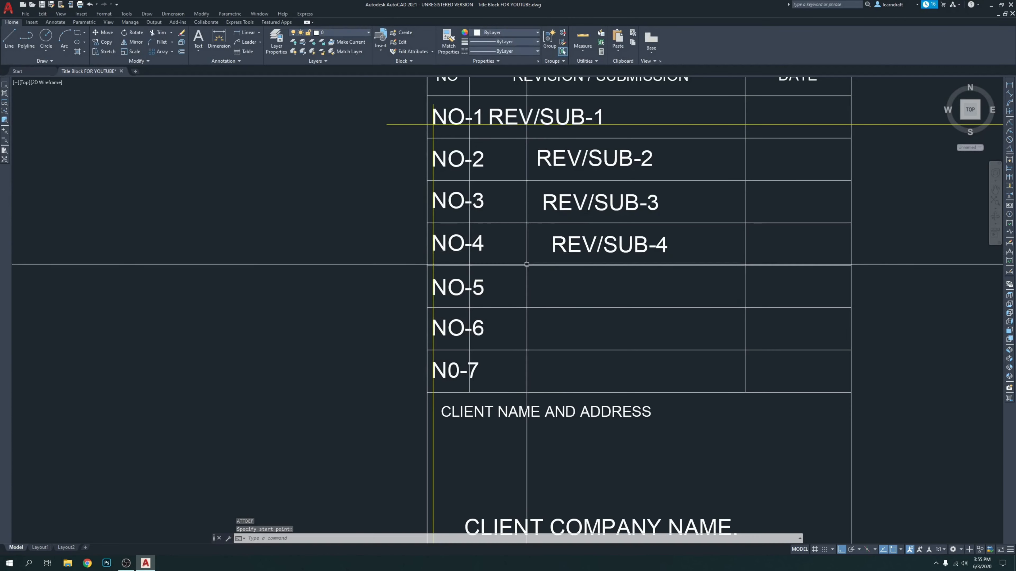
Step: Define an attribute with the tag REV/SUB--5 and place it in the REVISION / SUBMISSION column beside NO-5
{"action": "middle_click_drag", "start_coordinate": [526, 264], "coordinate": [552, 214]}
{"action": "key", "text": "Return"}
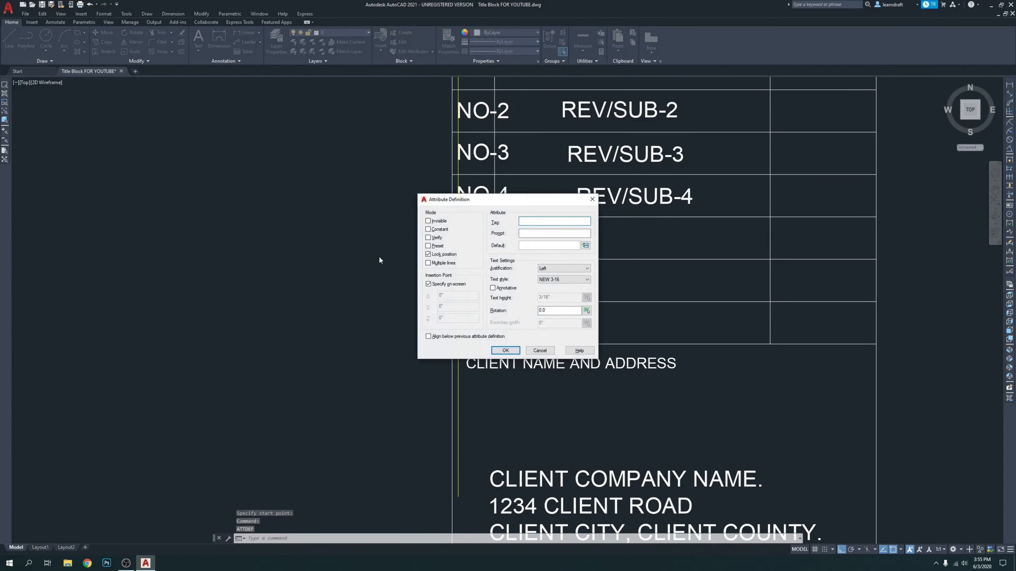
{"action": "type", "text": "REV/SUB-"}
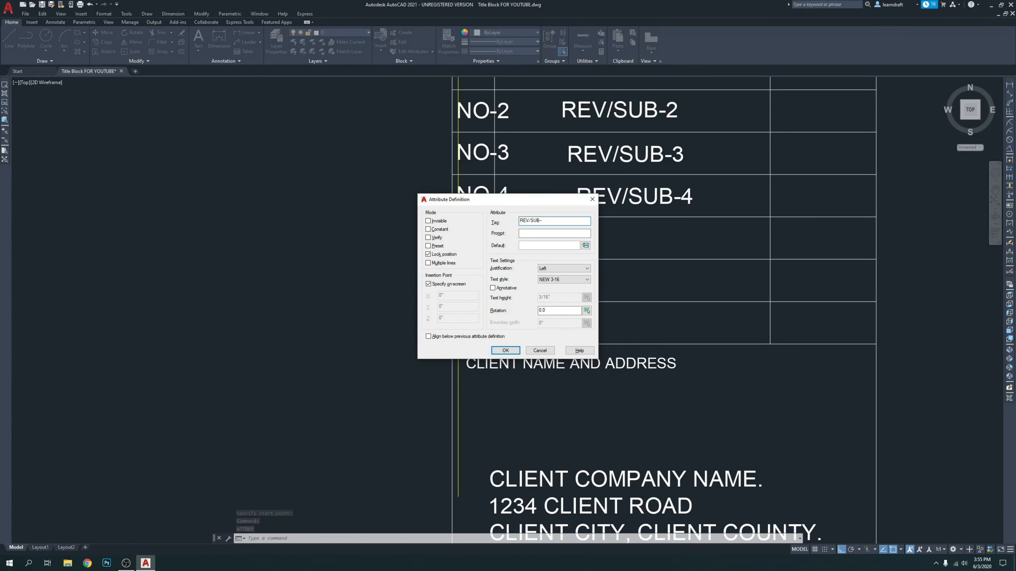
{"action": "key", "text": "Return"}
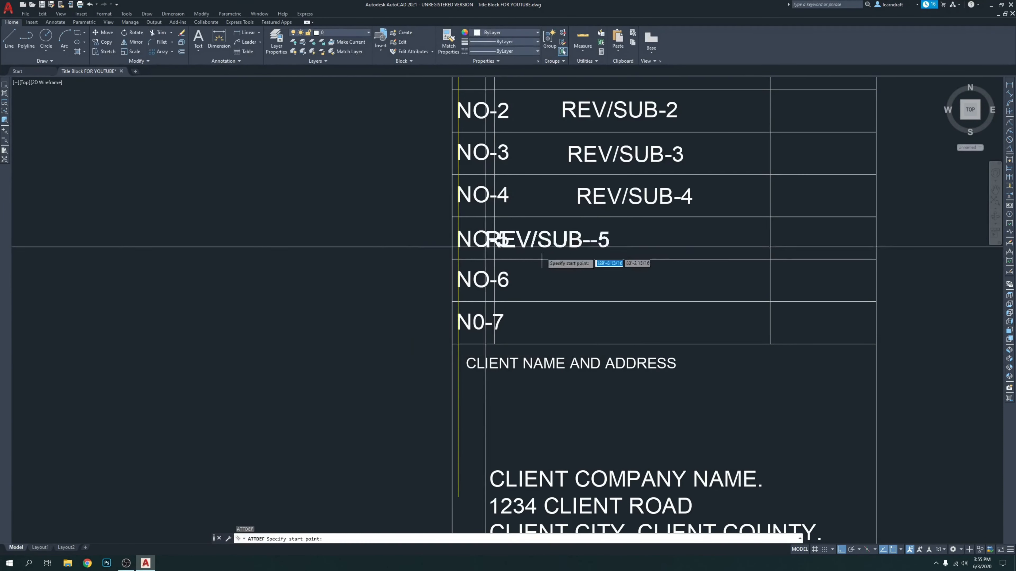
{"action": "left_click", "coordinate": [576, 244]}
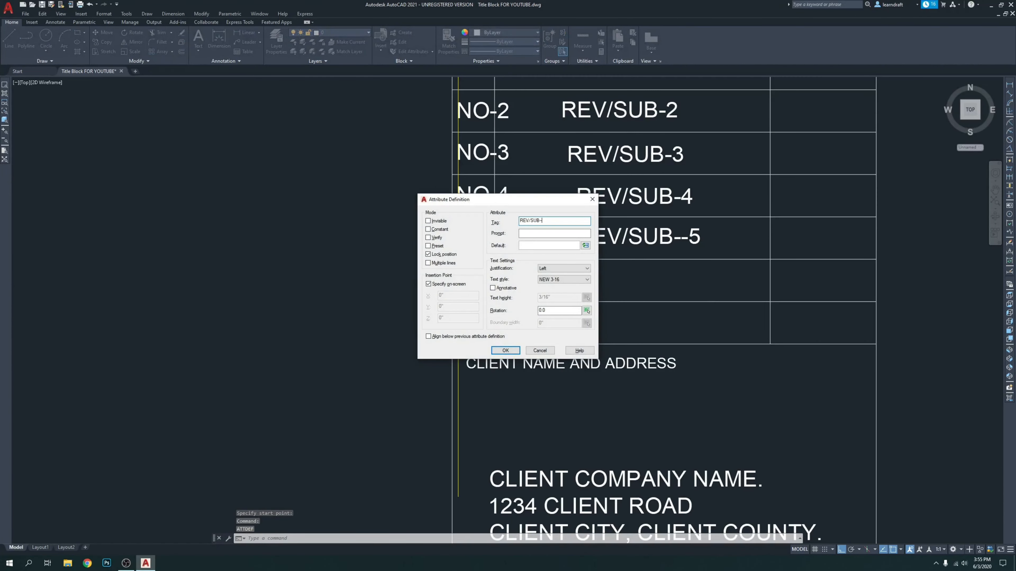
Step: Define attributes tagged REV/SUB--6 and REV/SUB--7 and place them in the sixth and seventh rows of the REVISION / SUBMISSION column
{"action": "key", "text": "Return"}
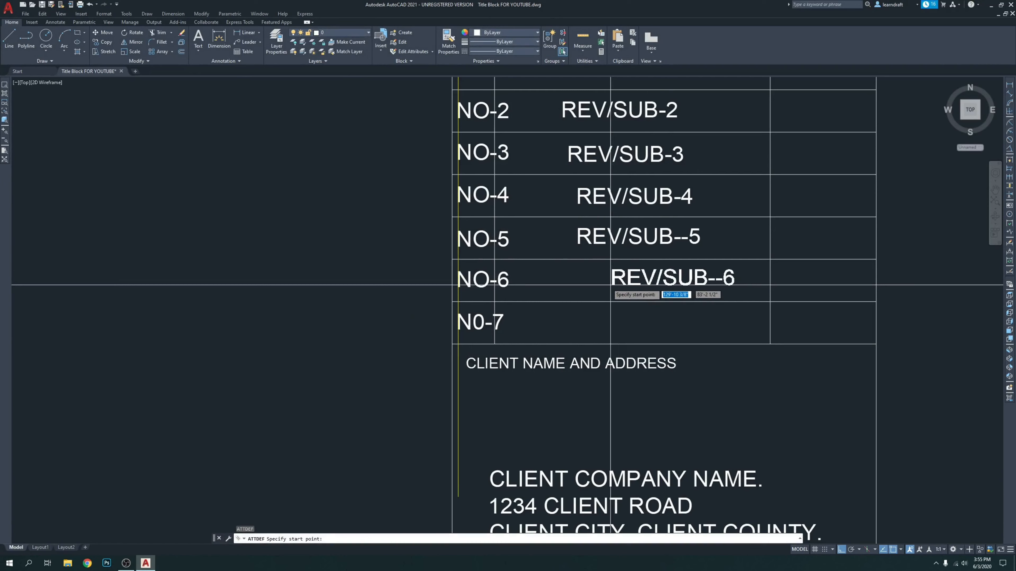
{"action": "left_click", "coordinate": [584, 287]}
{"action": "key", "text": "Return"}
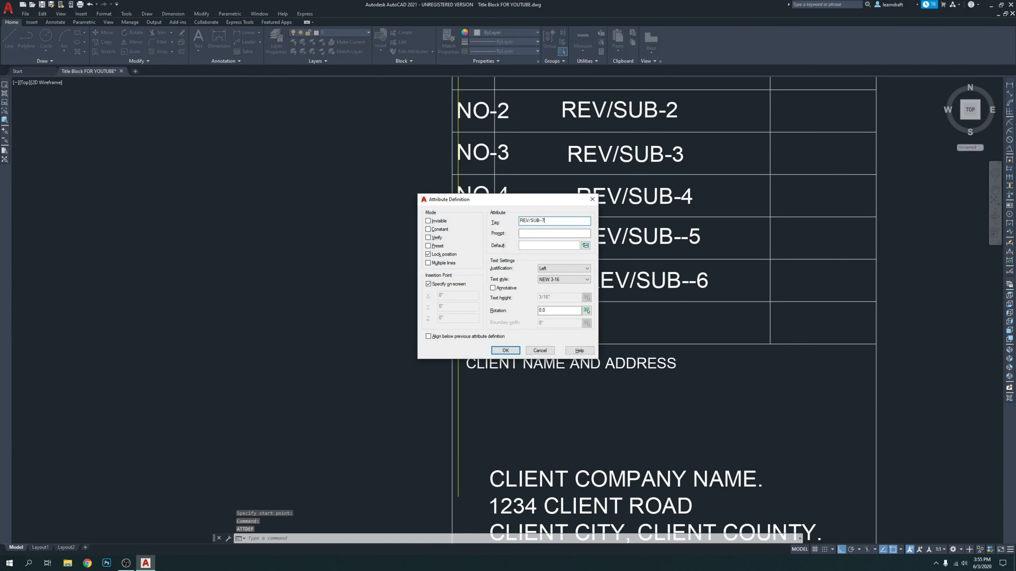
{"action": "key", "text": "Return"}
{"action": "left_click", "coordinate": [589, 332]}
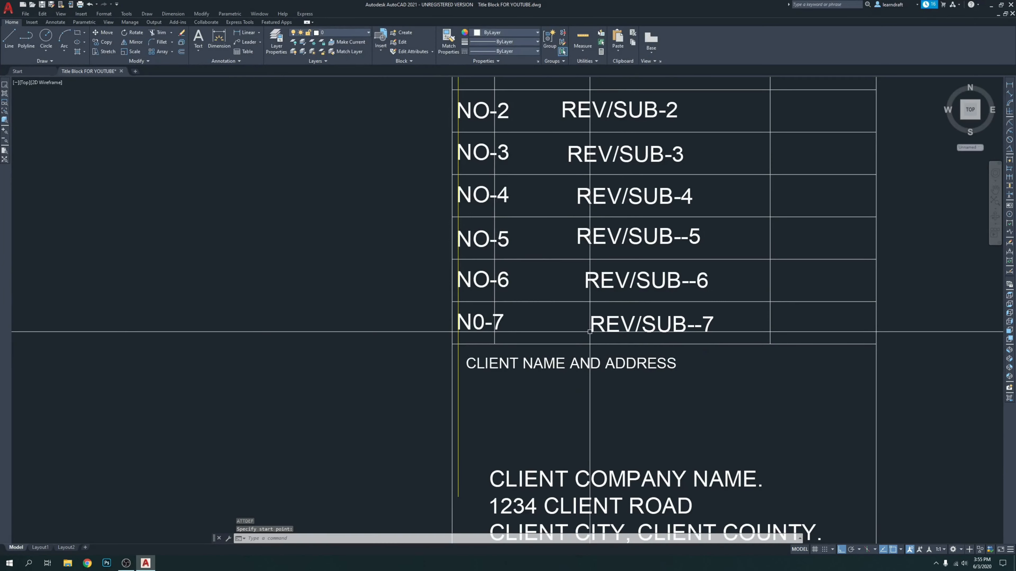
Step: Examine the tags and alignment of the seven REV/SUB attributes across the revision table rows
{"action": "middle_click_drag", "start_coordinate": [589, 332], "coordinate": [382, 339]}
{"action": "scroll", "coordinate": [496, 370], "scroll_direction": "down", "scroll_amount": 3}
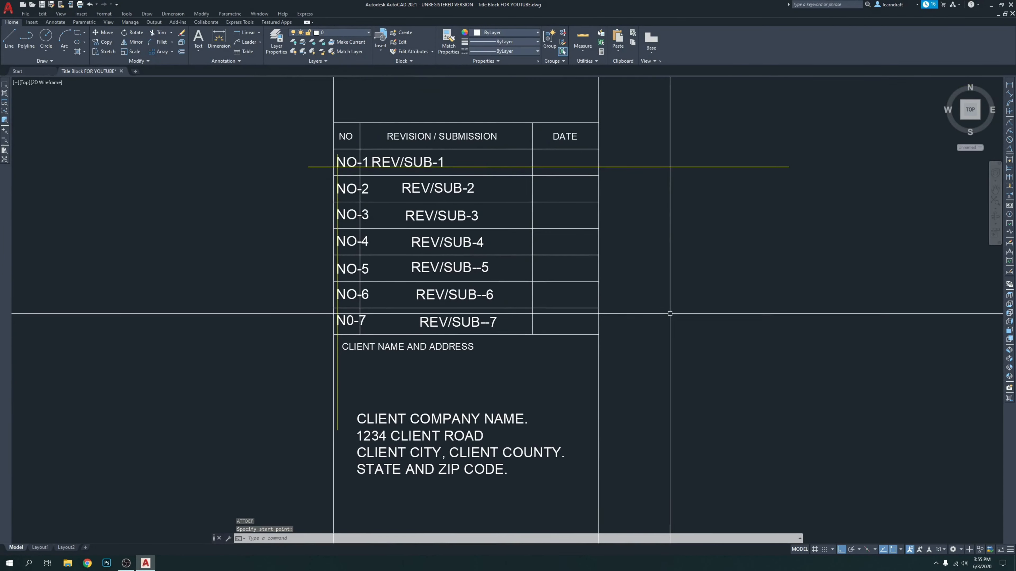
{"action": "scroll", "coordinate": [328, 160], "scroll_direction": "up", "scroll_amount": 2}
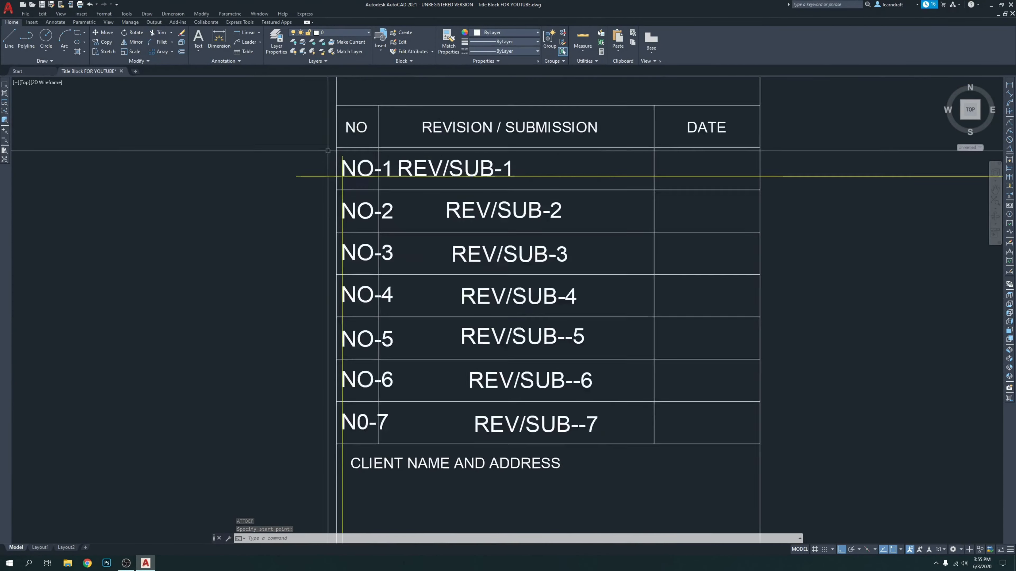
{"action": "middle_click_drag", "start_coordinate": [300, 213], "coordinate": [326, 209]}
{"action": "scroll", "coordinate": [484, 184], "scroll_direction": "up", "scroll_amount": 3}
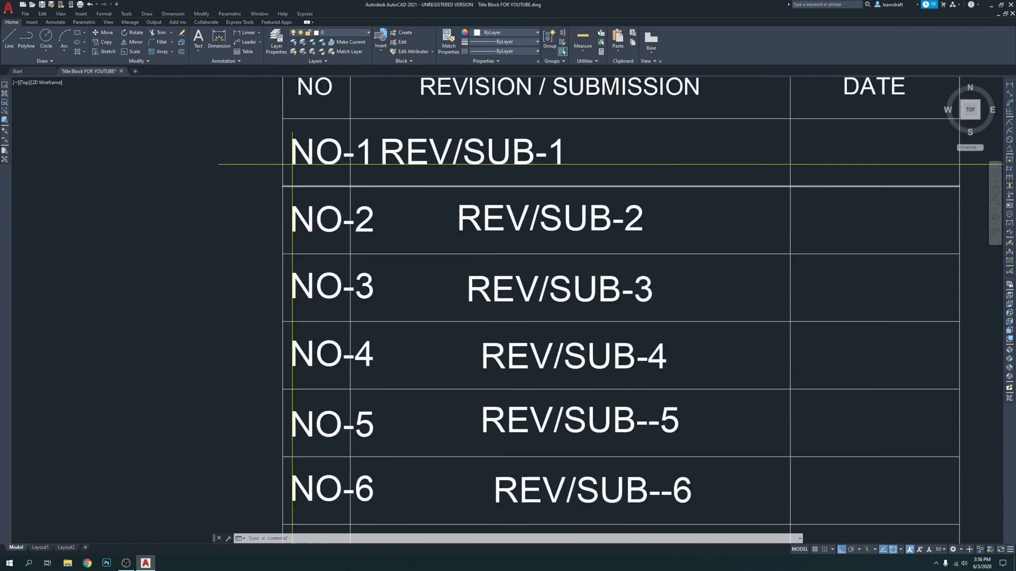
{"action": "middle_click_drag", "start_coordinate": [480, 184], "coordinate": [475, 206]}
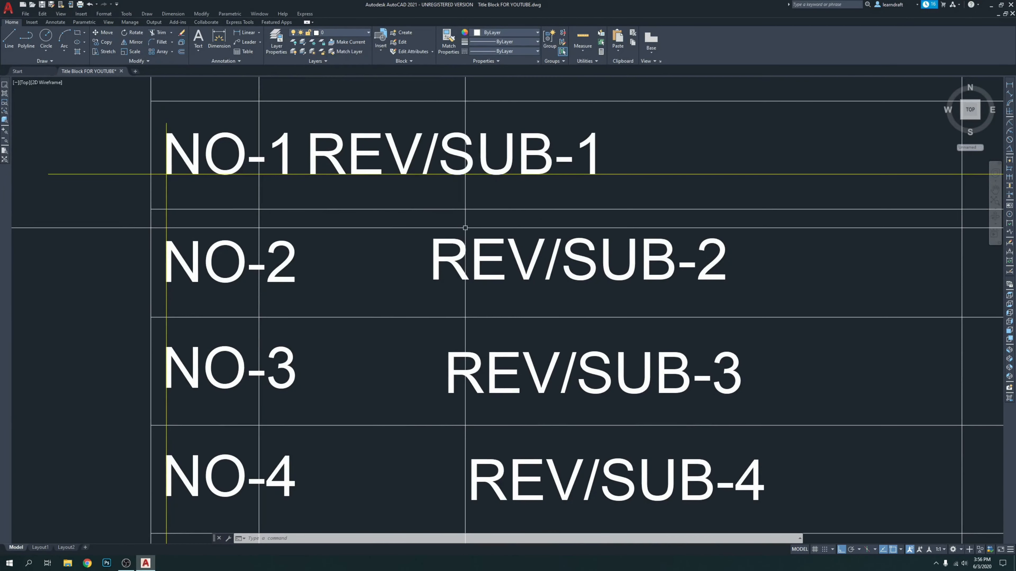
{"action": "left_click", "coordinate": [387, 229]}
{"action": "middle_click_drag", "start_coordinate": [382, 233], "coordinate": [475, 224]}
{"action": "scroll", "coordinate": [475, 224], "scroll_direction": "down", "scroll_amount": 2}
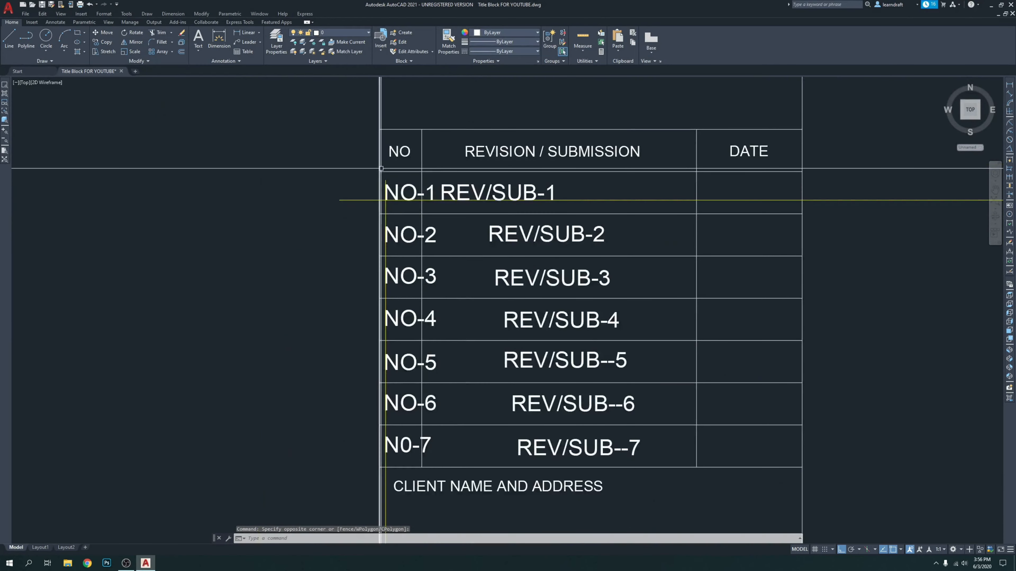
Step: Erase the vertical yellow guide line at the start of the NO-1 to NO-7 attributes
{"action": "scroll", "coordinate": [381, 168], "scroll_direction": "up", "scroll_amount": 2}
{"action": "left_click", "coordinate": [392, 199]}
{"action": "scroll", "coordinate": [327, 164], "scroll_direction": "down", "scroll_amount": 3}
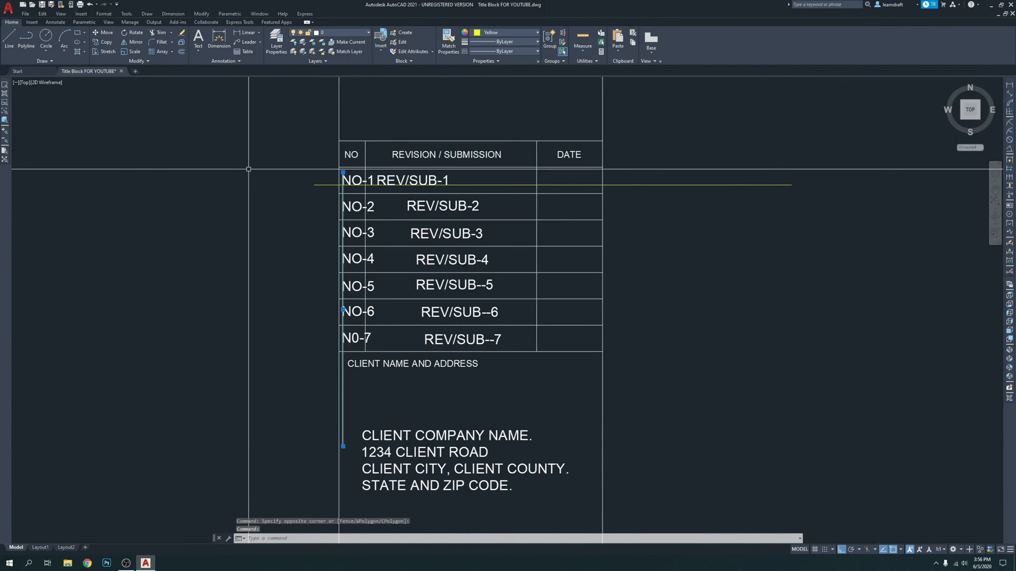
{"action": "scroll", "coordinate": [308, 160], "scroll_direction": "up", "scroll_amount": 2}
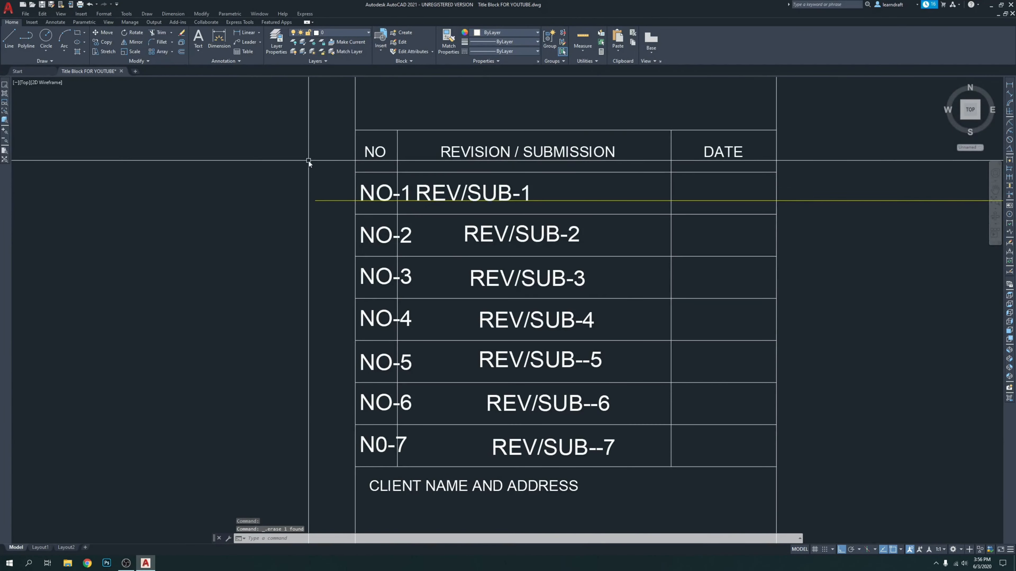
Step: Draw a vertical line from the left edge of REV/SUB-1 down past the last row of the revision table
{"action": "type", "text": "l"}
{"action": "key", "text": "Return"}
{"action": "scroll", "coordinate": [355, 172], "scroll_direction": "up", "scroll_amount": 4}
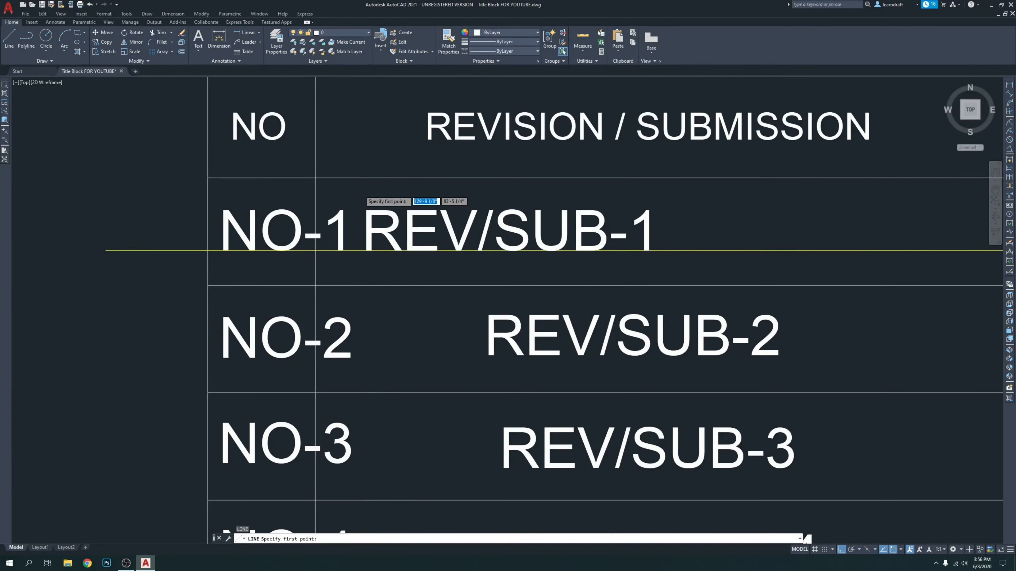
{"action": "scroll", "coordinate": [360, 190], "scroll_direction": "up", "scroll_amount": 4}
{"action": "left_click", "coordinate": [375, 182]}
{"action": "scroll", "coordinate": [376, 183], "scroll_direction": "down", "scroll_amount": 13}
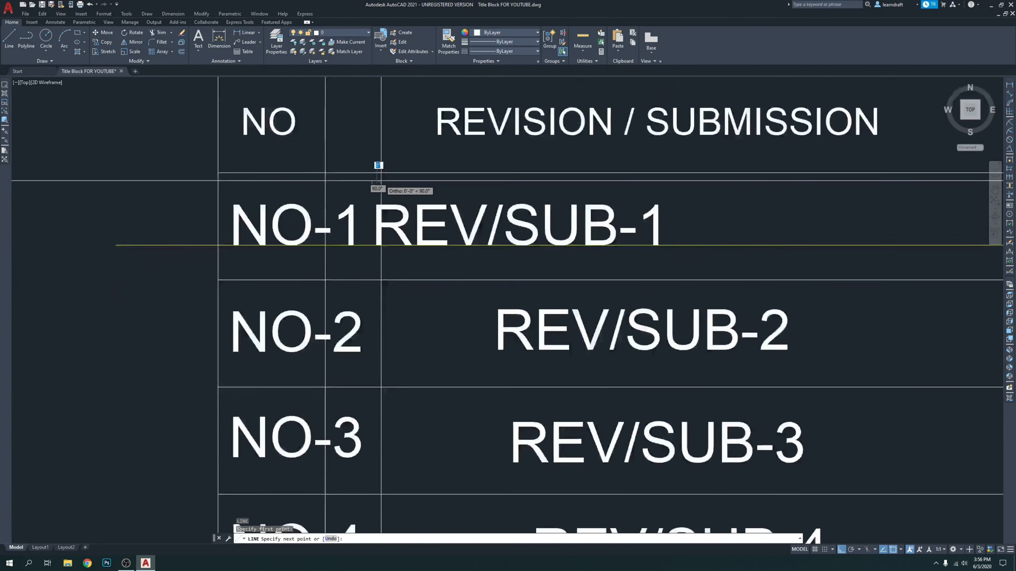
{"action": "scroll", "coordinate": [381, 263], "scroll_direction": "up", "scroll_amount": 6}
{"action": "left_click", "coordinate": [383, 289]}
{"action": "key", "text": "Return"}
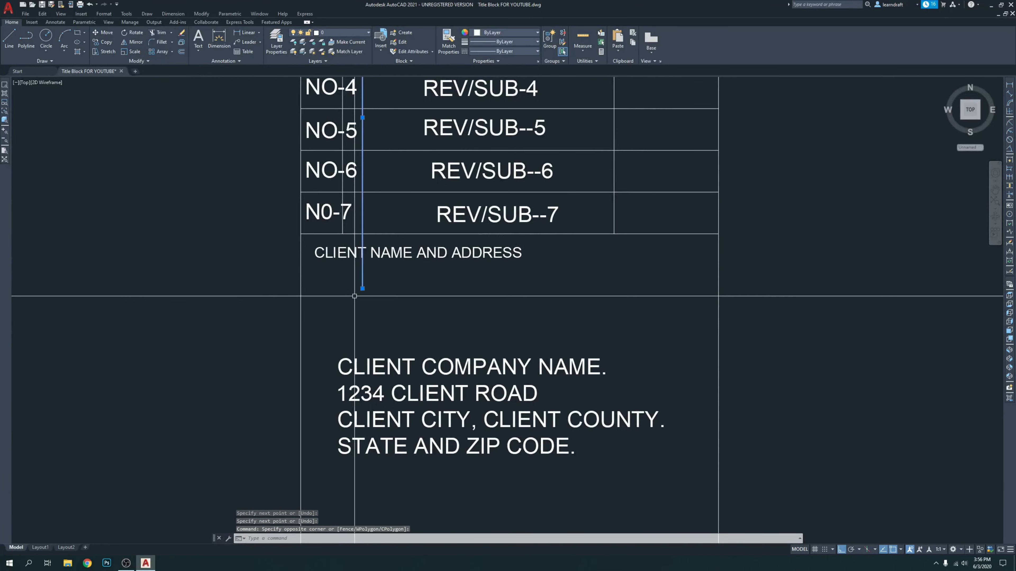
Step: Set the colour of the new vertical line beside REV/SUB-1 to Yellow
{"action": "left_click", "coordinate": [508, 35]}
{"action": "left_click", "coordinate": [483, 114]}
{"action": "middle_click_drag", "start_coordinate": [426, 140], "coordinate": [447, 277]}
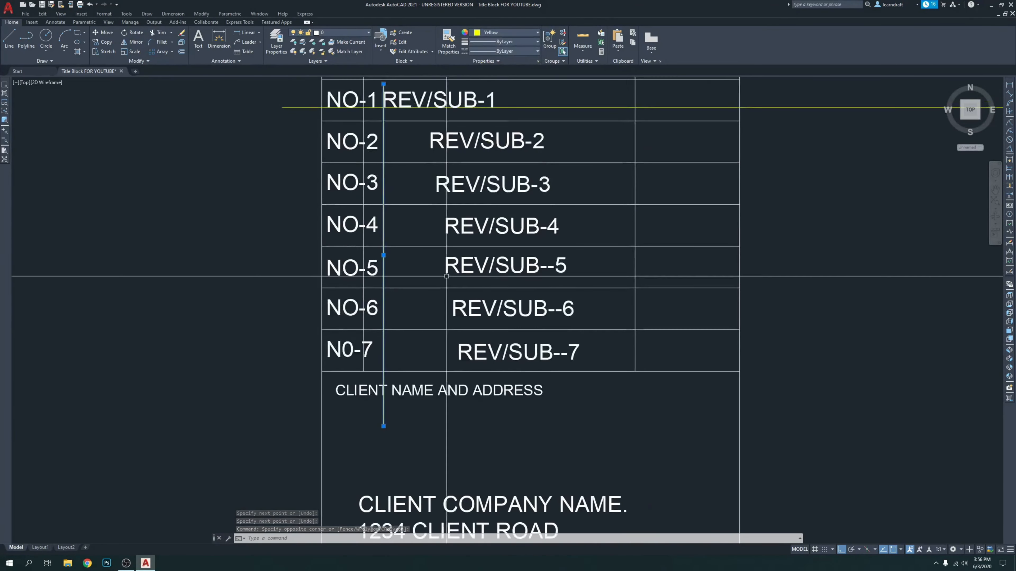
{"action": "middle_click_drag", "start_coordinate": [396, 144], "coordinate": [401, 271]}
{"action": "scroll", "coordinate": [410, 196], "scroll_direction": "up", "scroll_amount": 3}
{"action": "middle_click_drag", "start_coordinate": [448, 216], "coordinate": [462, 165]}
{"action": "key", "text": "Escape"}
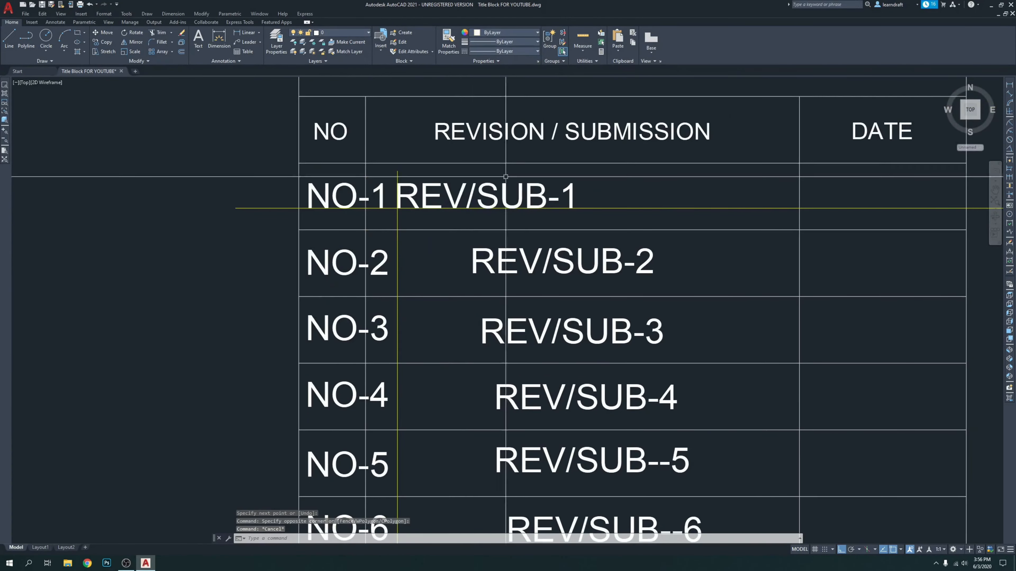
Step: Move the REV/SUB-2 attribute horizontally to the vertical yellow guide line
{"action": "middle_click_drag", "start_coordinate": [505, 202], "coordinate": [481, 162]}
{"action": "left_click", "coordinate": [511, 202]}
{"action": "left_click", "coordinate": [456, 231]}
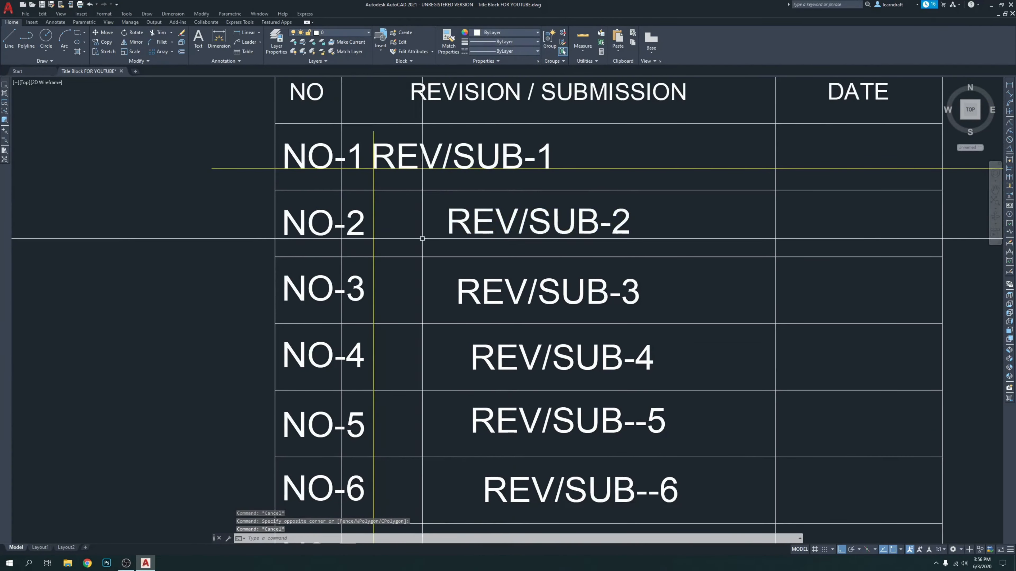
{"action": "scroll", "coordinate": [452, 238], "scroll_direction": "up", "scroll_amount": 2}
{"action": "scroll", "coordinate": [450, 241], "scroll_direction": "up", "scroll_amount": 4}
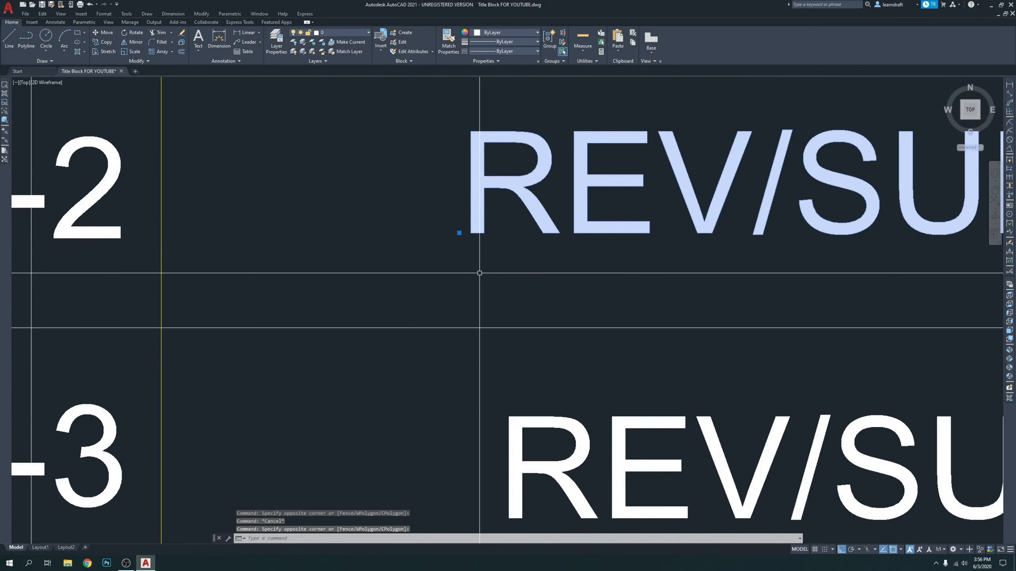
{"action": "type", "text": "m"}
{"action": "key", "text": "Return"}
{"action": "left_click", "coordinate": [550, 281]}
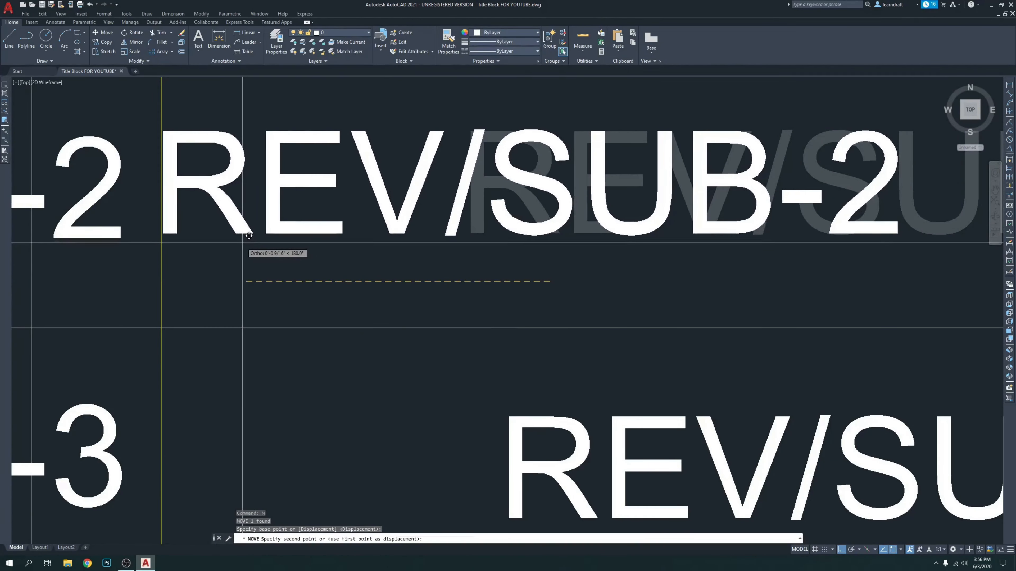
{"action": "left_click", "coordinate": [248, 237]}
Step: Nudge REV/SUB-2 horizontally so the left edge of its R meets the yellow guide line exactly
{"action": "scroll", "coordinate": [248, 240], "scroll_direction": "up", "scroll_amount": 6}
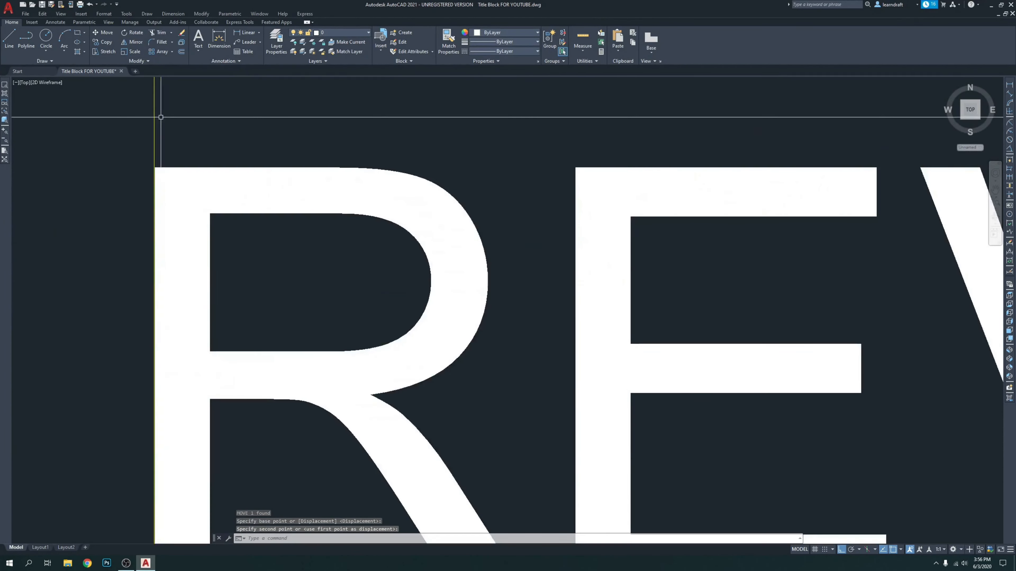
{"action": "left_click", "coordinate": [248, 249]}
{"action": "scroll", "coordinate": [191, 194], "scroll_direction": "up", "scroll_amount": 4}
{"action": "type", "text": "m"}
{"action": "key", "text": "Return"}
{"action": "left_click", "coordinate": [351, 165]}
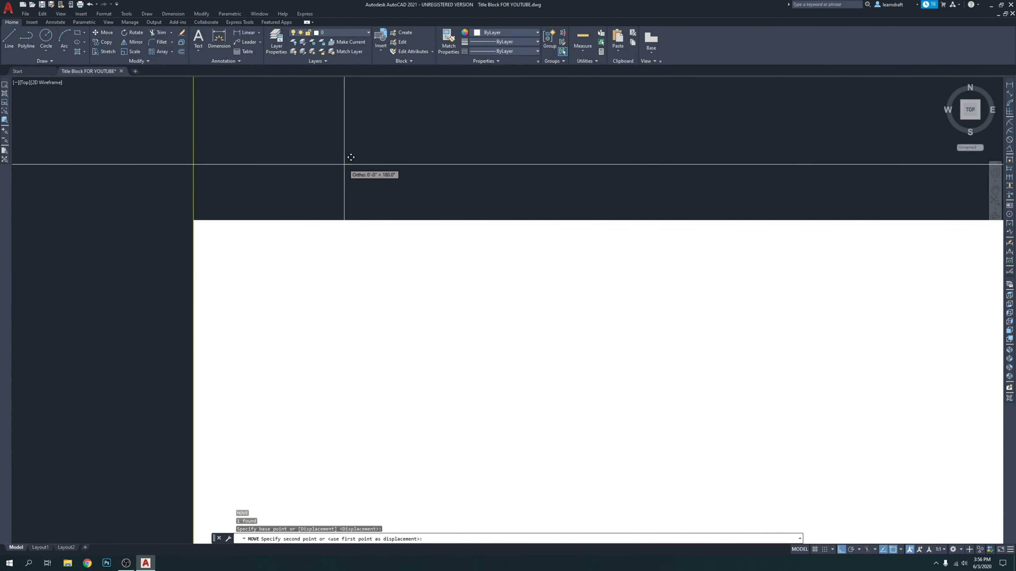
{"action": "left_click", "coordinate": [344, 164]}
Step: Move REV/SUB-2 straight down so its baseline lines up with the bottom of NO-2
{"action": "scroll", "coordinate": [399, 182], "scroll_direction": "down", "scroll_amount": 6}
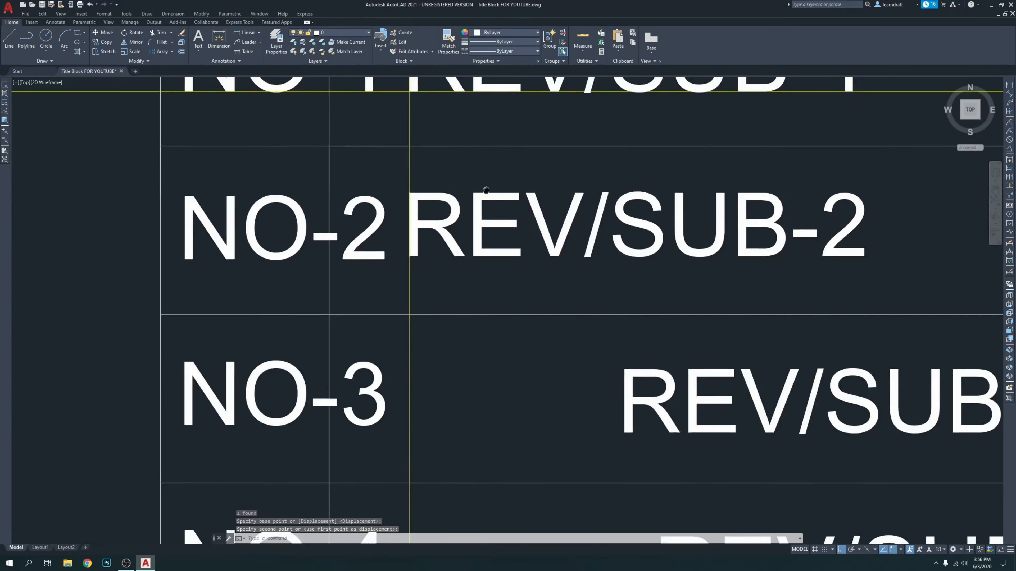
{"action": "mouse_move", "coordinate": [486, 190]}
{"action": "middle_mouse_down"}
{"action": "mouse_move", "coordinate": [414, 191]}
{"action": "mouse_move", "coordinate": [399, 238]}
{"action": "middle_mouse_up"}
{"action": "scroll", "coordinate": [397, 262], "scroll_direction": "down", "scroll_amount": 2}
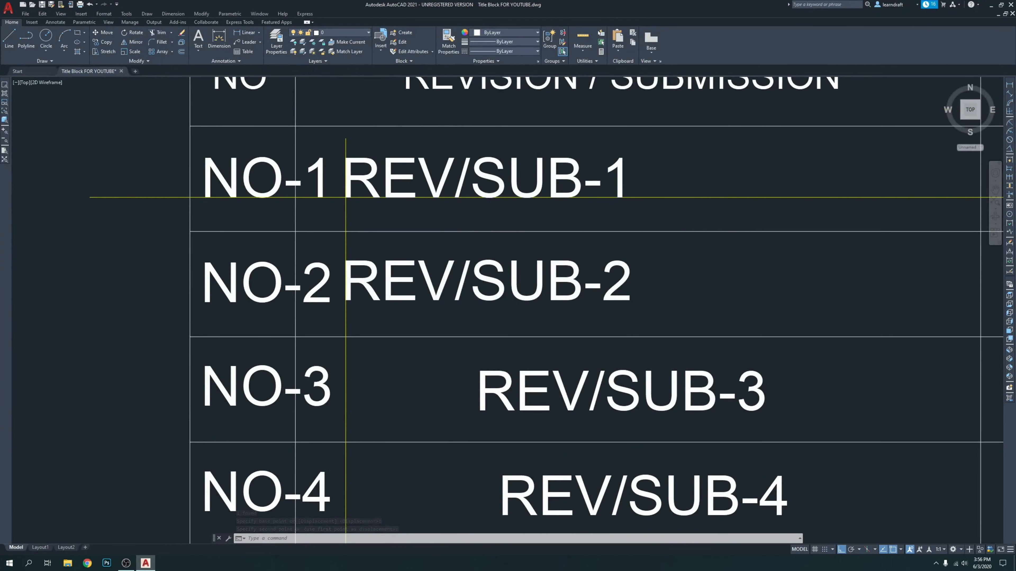
{"action": "scroll", "coordinate": [411, 252], "scroll_direction": "up", "scroll_amount": 4}
{"action": "scroll", "coordinate": [411, 252], "scroll_direction": "down", "scroll_amount": 2}
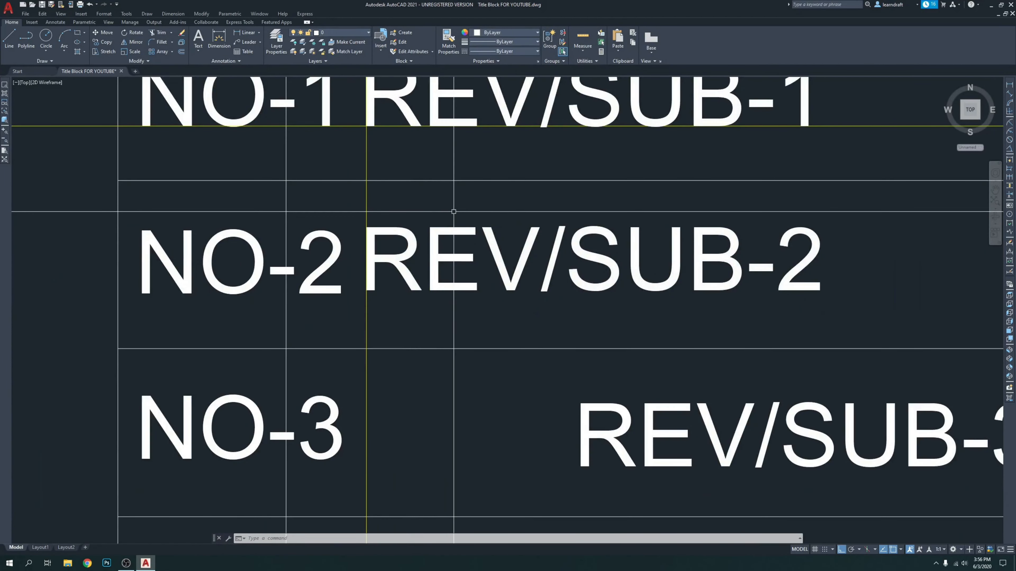
{"action": "scroll", "coordinate": [460, 224], "scroll_direction": "up", "scroll_amount": 3}
{"action": "scroll", "coordinate": [472, 240], "scroll_direction": "down", "scroll_amount": 1}
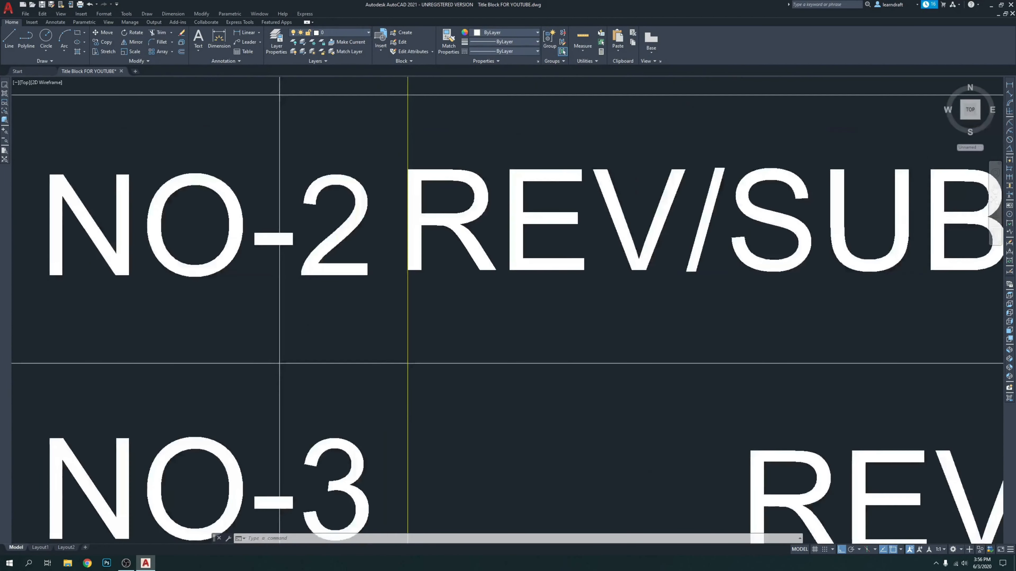
{"action": "scroll", "coordinate": [481, 261], "scroll_direction": "up", "scroll_amount": 4}
{"action": "left_click", "coordinate": [514, 230]}
{"action": "left_click", "coordinate": [494, 254]}
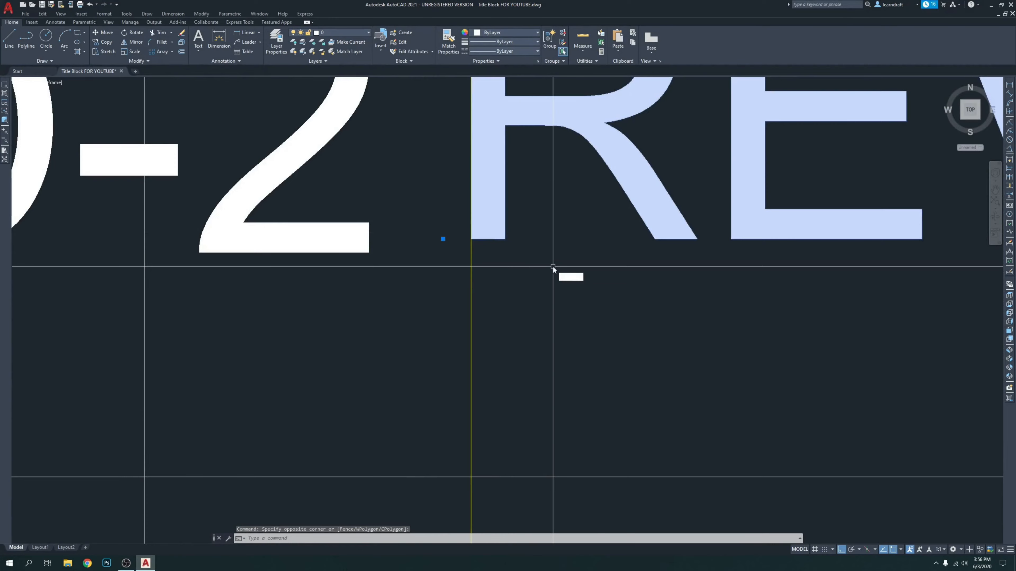
{"action": "type", "text": "m"}
{"action": "key", "text": "Return"}
{"action": "left_click", "coordinate": [556, 239]}
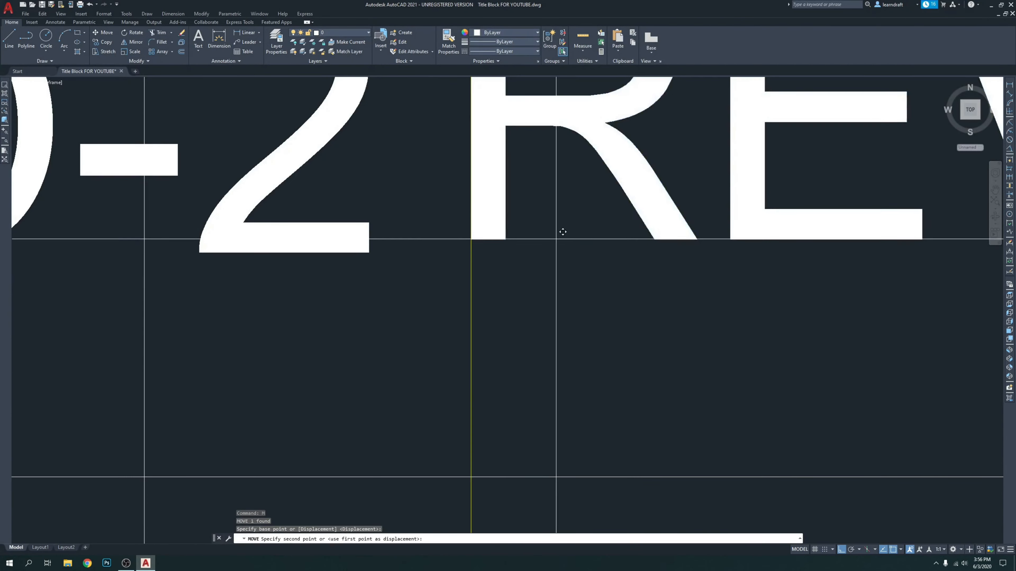
{"action": "left_click", "coordinate": [554, 252]}
{"action": "scroll", "coordinate": [452, 213], "scroll_direction": "down", "scroll_amount": 10}
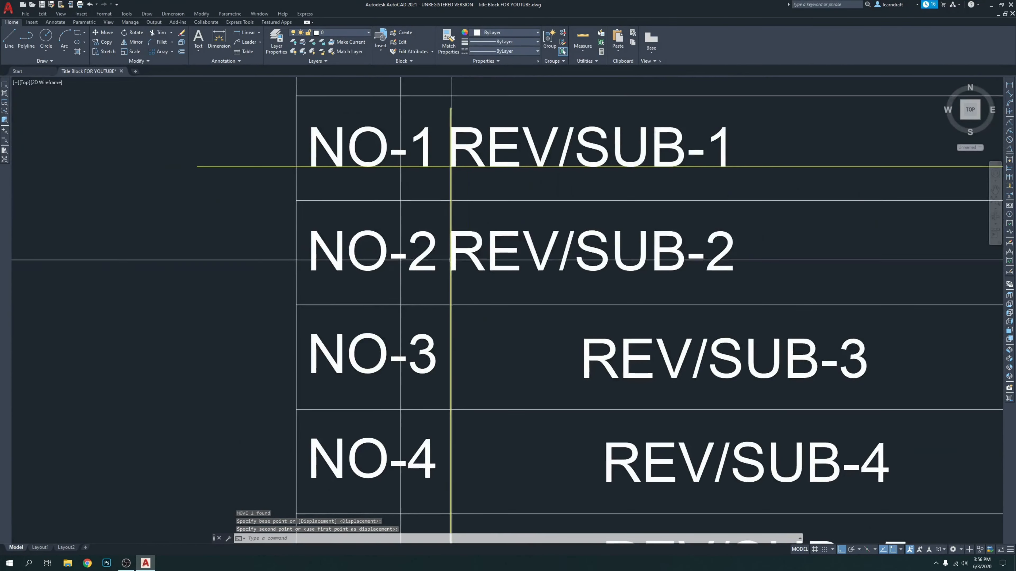
Step: Move the REV/SUB-3 attribute horizontally to the vertical yellow guide line
{"action": "left_click", "coordinate": [562, 284]}
{"action": "left_click", "coordinate": [525, 257]}
{"action": "scroll", "coordinate": [500, 273], "scroll_direction": "up", "scroll_amount": 5}
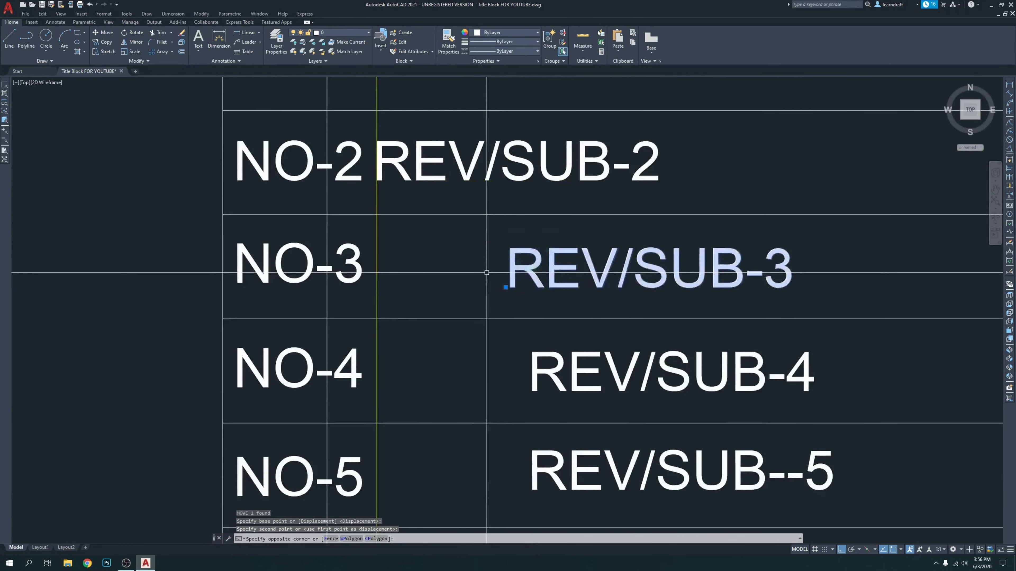
{"action": "scroll", "coordinate": [460, 282], "scroll_direction": "up", "scroll_amount": 4}
{"action": "type", "text": "m"}
{"action": "key", "text": "Return"}
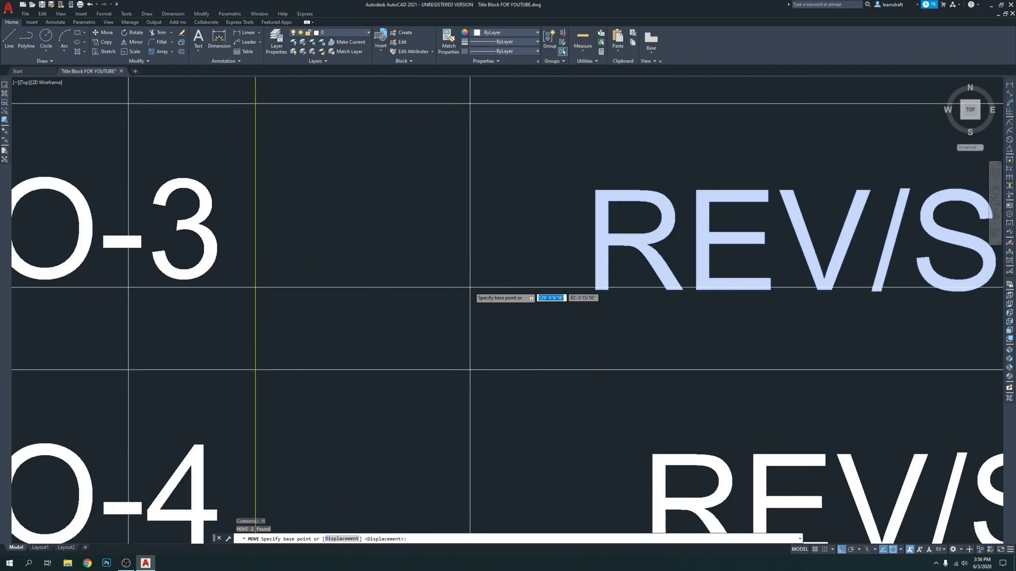
{"action": "left_click", "coordinate": [480, 290]}
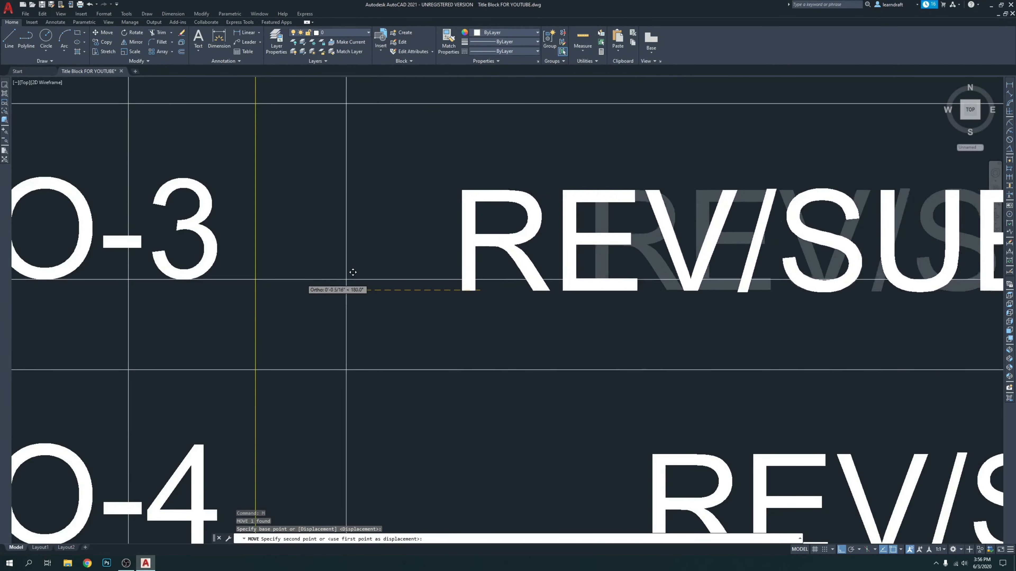
{"action": "middle_click_drag", "start_coordinate": [161, 313], "coordinate": [307, 312]}
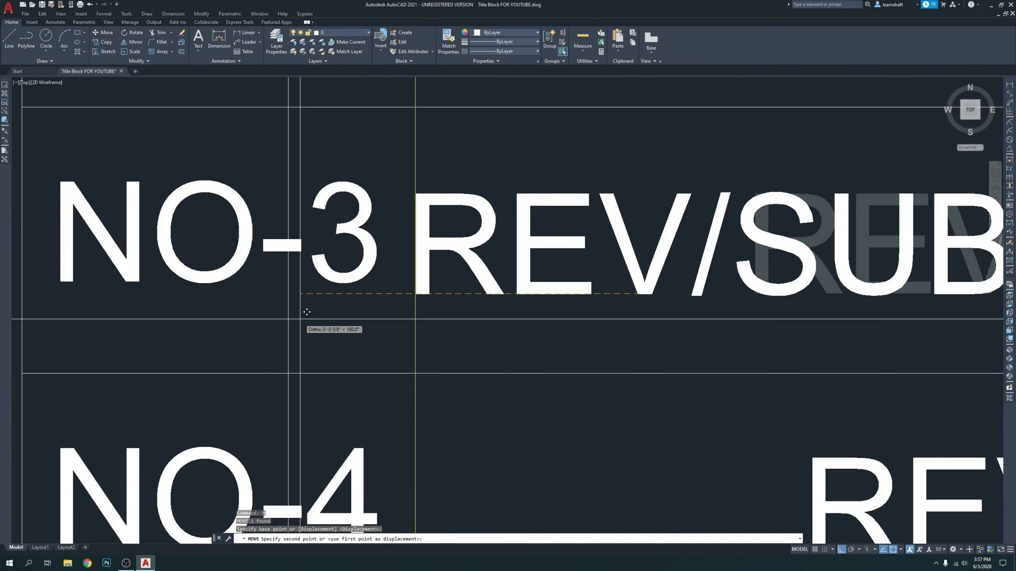
{"action": "left_click", "coordinate": [307, 311]}
Step: Nudge REV/SUB-3 horizontally so the left edge of its R meets the yellow guide line exactly
{"action": "scroll", "coordinate": [416, 362], "scroll_direction": "up", "scroll_amount": 10}
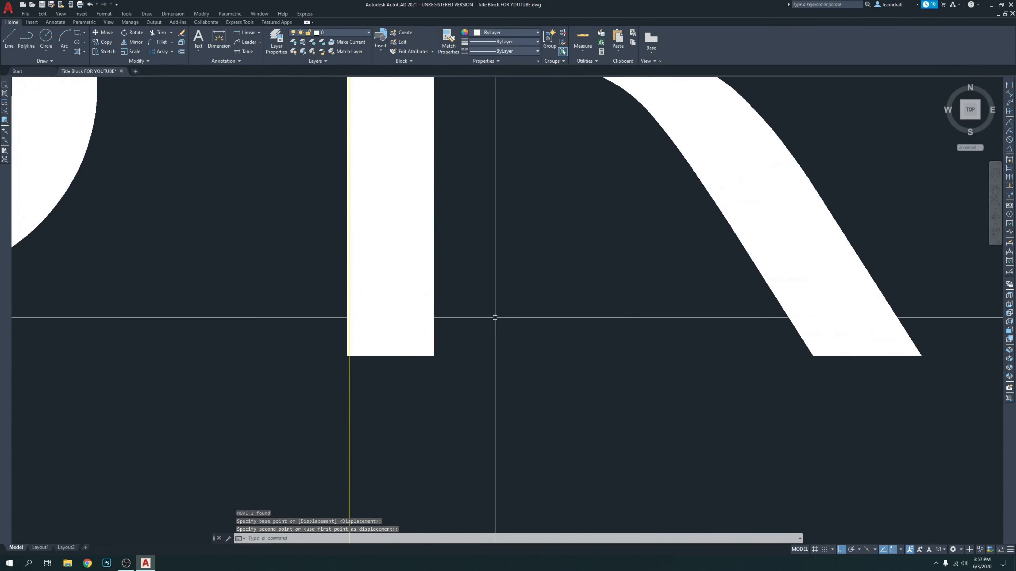
{"action": "left_click", "coordinate": [640, 333]}
{"action": "left_click", "coordinate": [437, 410]}
{"action": "middle_click_drag", "start_coordinate": [437, 410], "coordinate": [565, 335]}
{"action": "key", "text": "space"}
{"action": "left_click", "coordinate": [404, 341]}
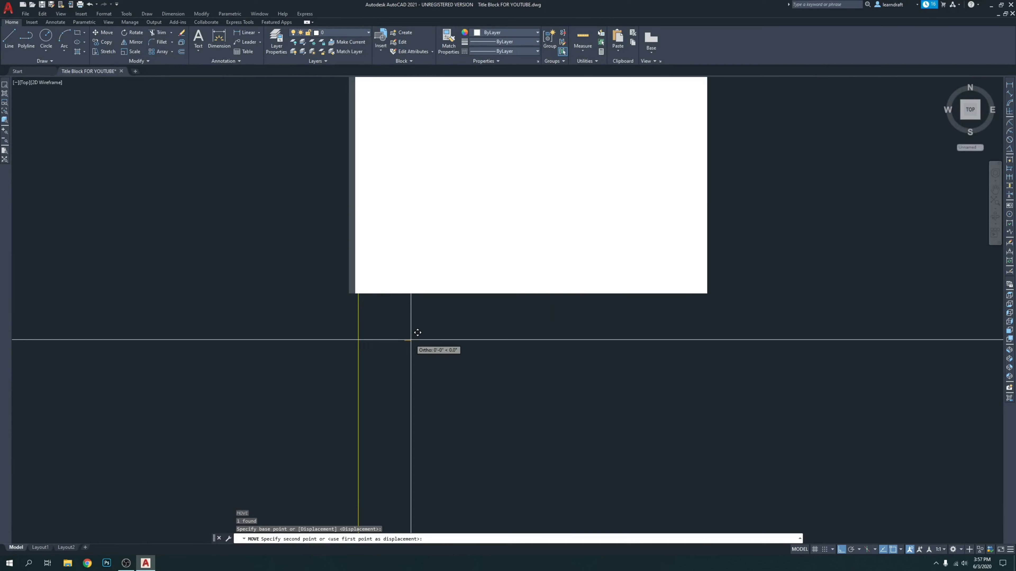
{"action": "left_click", "coordinate": [413, 338]}
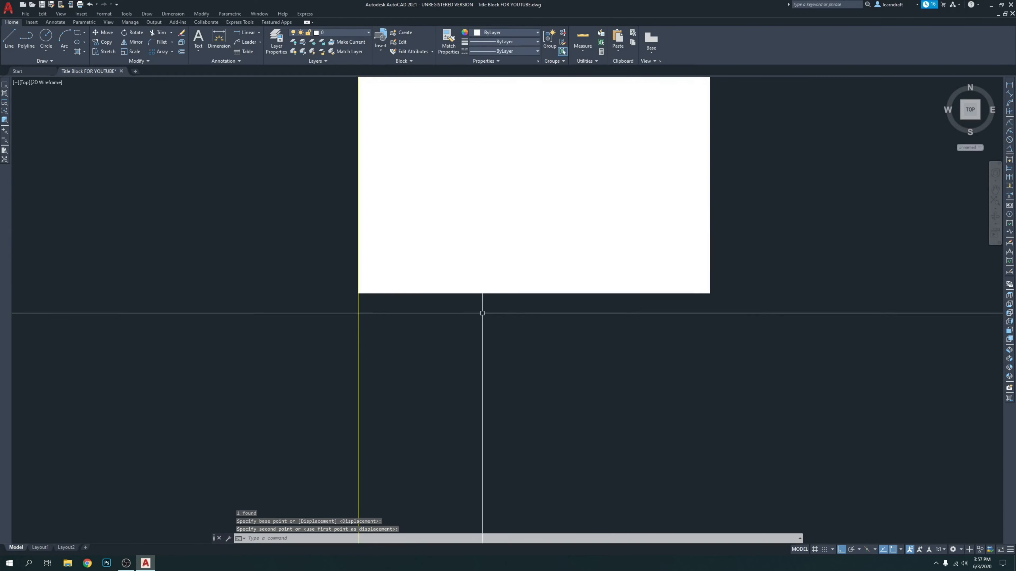
Step: Move REV/SUB-3 straight up so its baseline lines up with the bottom of NO-3
{"action": "scroll", "coordinate": [487, 316], "scroll_direction": "down", "scroll_amount": 10}
{"action": "left_click", "coordinate": [568, 302]}
{"action": "left_click", "coordinate": [495, 331]}
{"action": "key", "text": "space"}
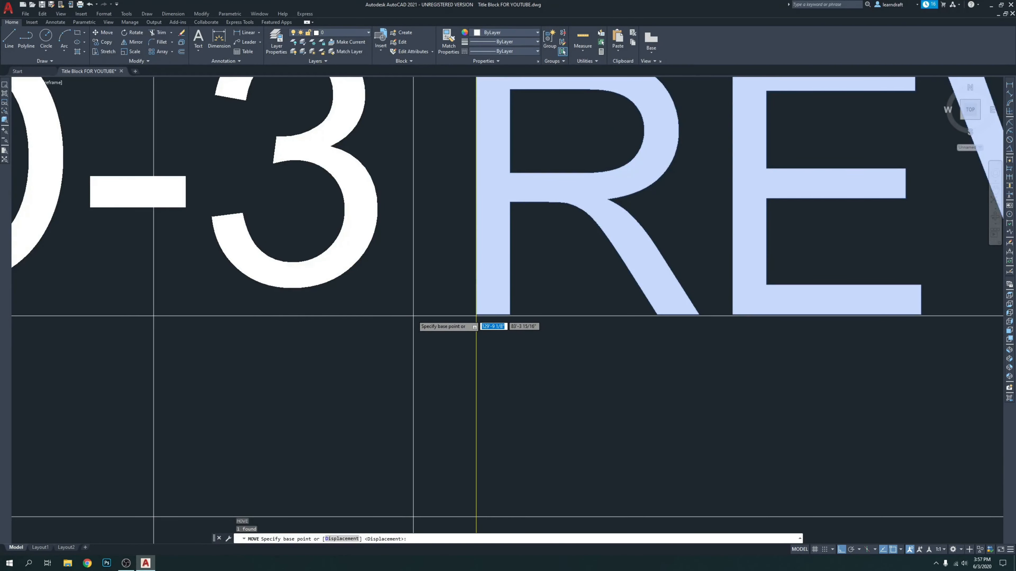
{"action": "left_click", "coordinate": [414, 314]}
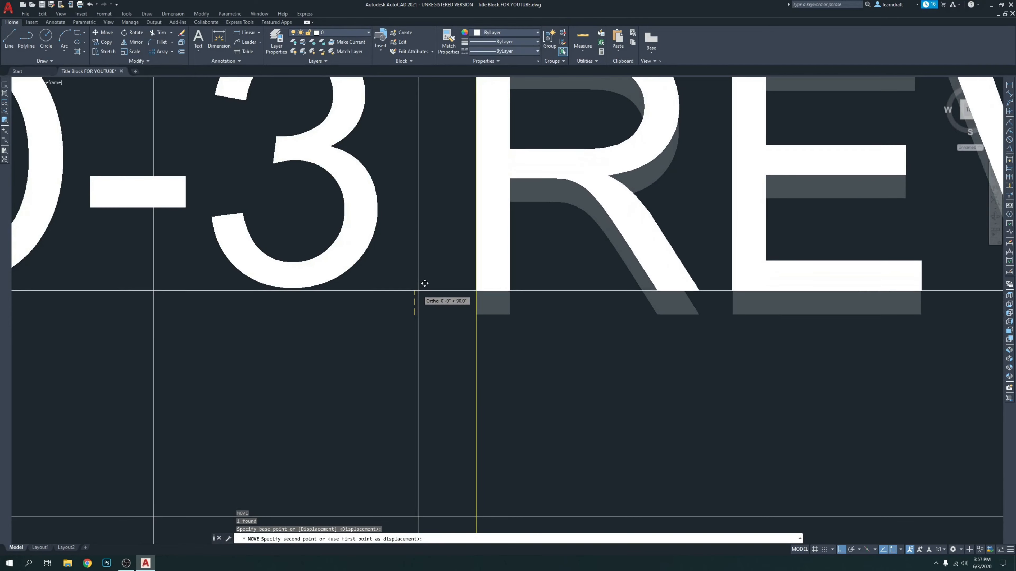
{"action": "left_click", "coordinate": [417, 289]}
Step: Move the REV/SUB-4 attribute horizontally to the vertical yellow guide line
{"action": "scroll", "coordinate": [409, 294], "scroll_direction": "down", "scroll_amount": 6}
{"action": "scroll", "coordinate": [405, 295], "scroll_direction": "down", "scroll_amount": 4}
{"action": "middle_click_drag", "start_coordinate": [558, 265], "coordinate": [449, 256]}
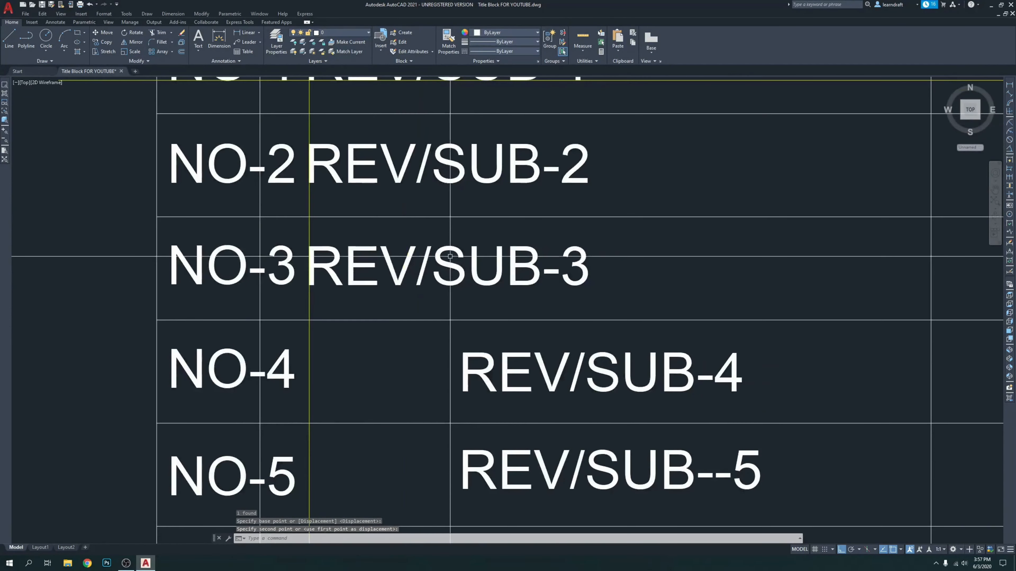
{"action": "scroll", "coordinate": [456, 261], "scroll_direction": "down", "scroll_amount": 4}
{"action": "middle_click_drag", "start_coordinate": [449, 308], "coordinate": [459, 280]}
{"action": "scroll", "coordinate": [489, 274], "scroll_direction": "up", "scroll_amount": 4}
{"action": "left_click", "coordinate": [496, 252]}
{"action": "left_click", "coordinate": [470, 276]}
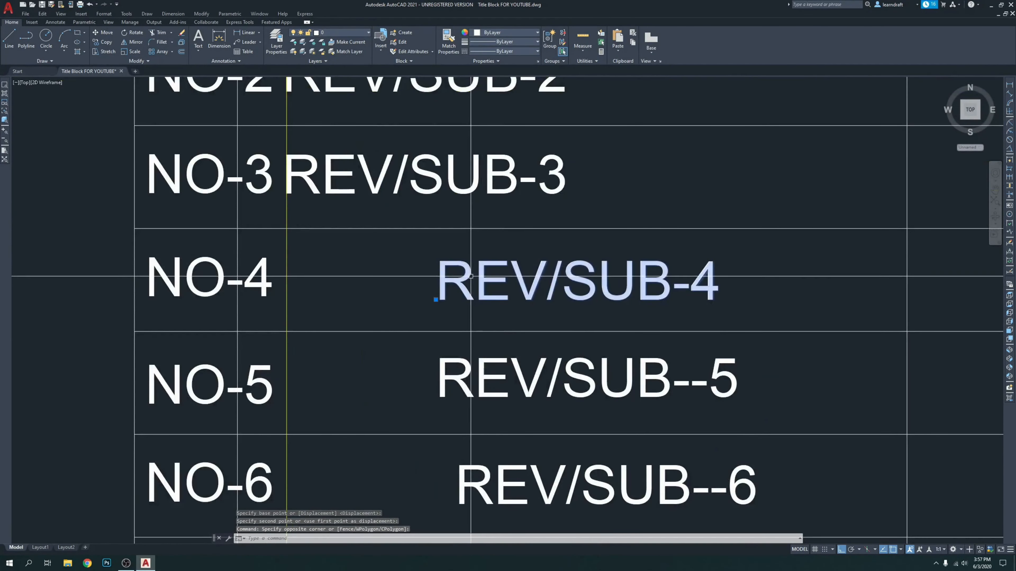
{"action": "scroll", "coordinate": [390, 301], "scroll_direction": "up", "scroll_amount": 2}
{"action": "key", "text": "space"}
{"action": "left_click", "coordinate": [626, 331]}
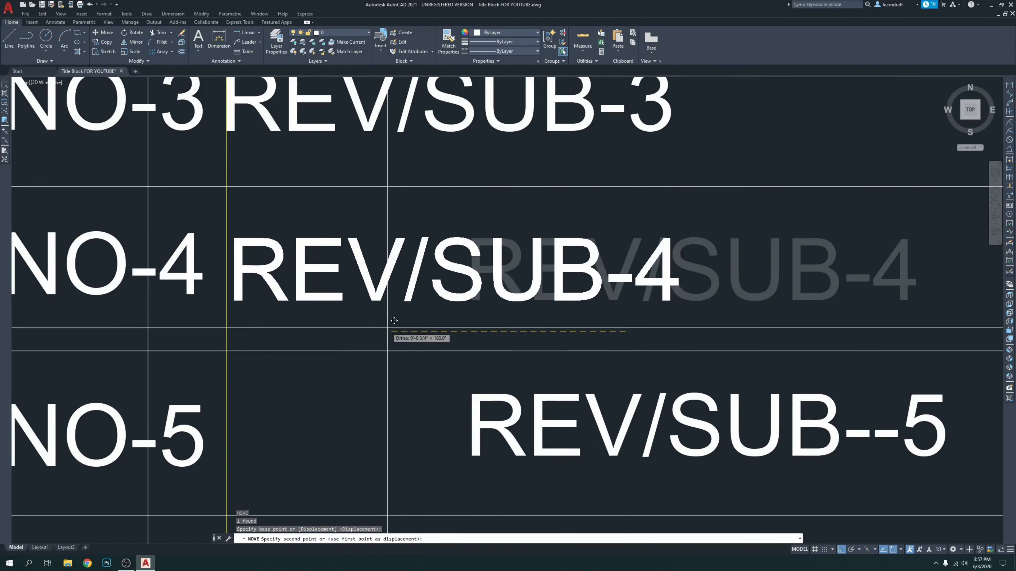
{"action": "left_click", "coordinate": [387, 326]}
{"action": "scroll", "coordinate": [404, 316], "scroll_direction": "up", "scroll_amount": 8}
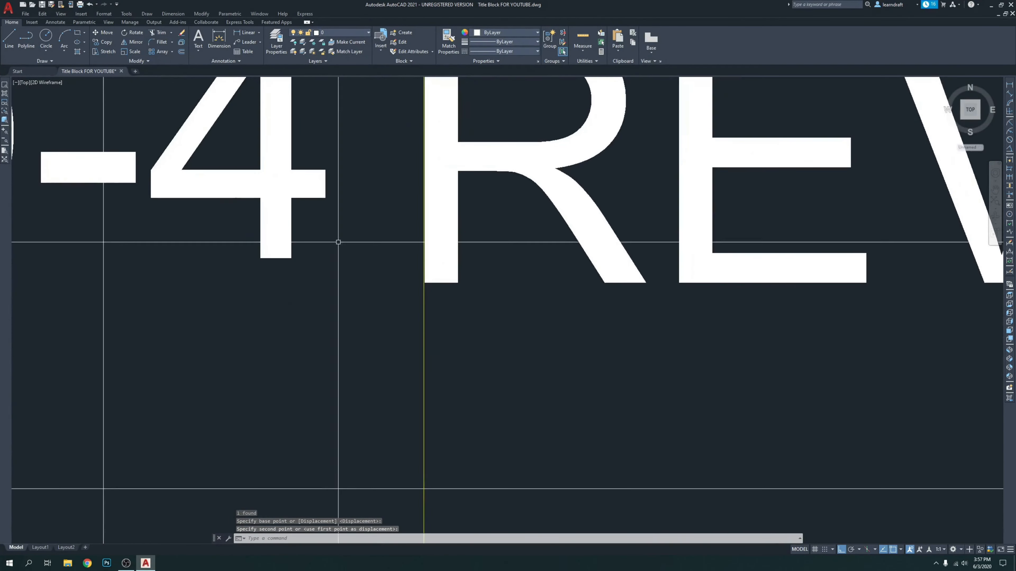
{"action": "left_click", "coordinate": [420, 306]}
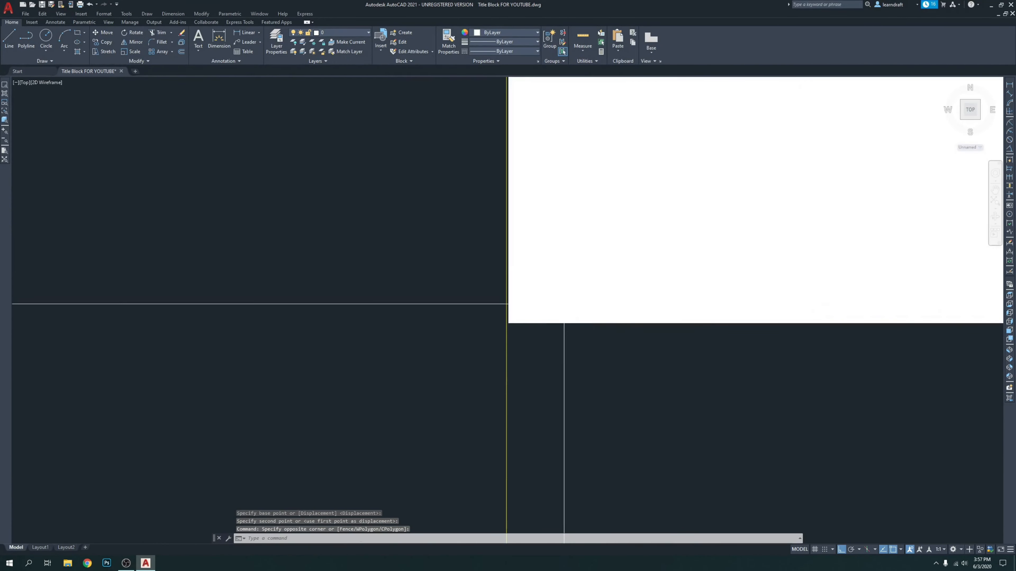
{"action": "key", "text": "space"}
{"action": "left_click", "coordinate": [587, 314]}
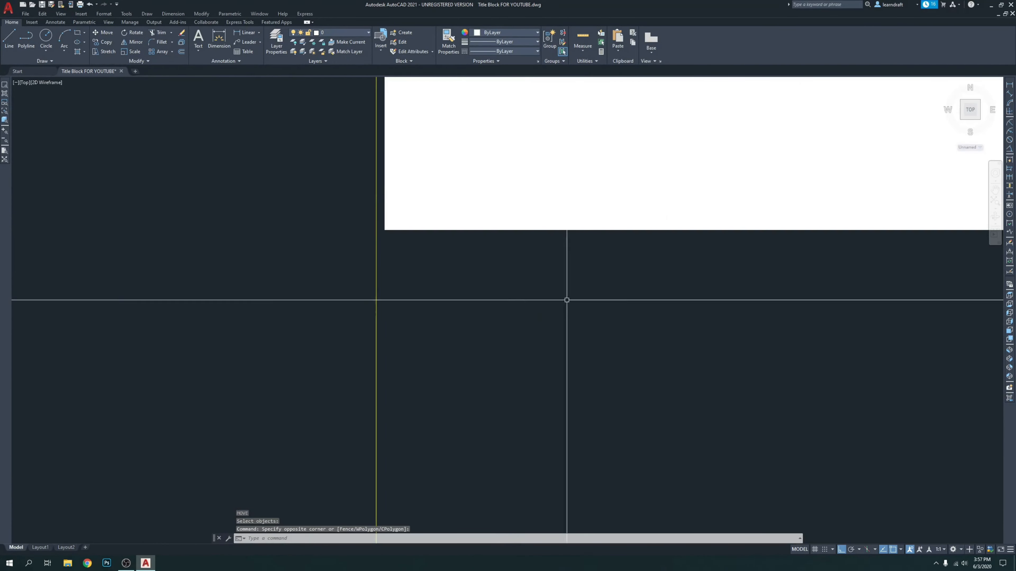
{"action": "left_click", "coordinate": [576, 291]}
{"action": "scroll", "coordinate": [442, 279], "scroll_direction": "down", "scroll_amount": 8}
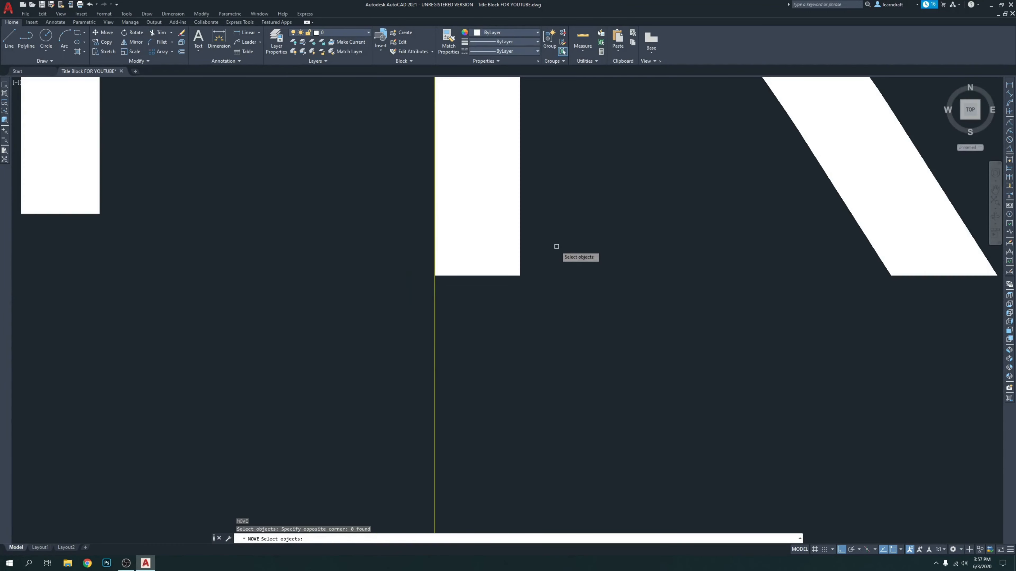
{"action": "key", "text": "Escape"}
Step: Nudge REV/SUB-4 horizontally so the left edge of its R meets the yellow guide line exactly
{"action": "left_click", "coordinate": [576, 221]}
{"action": "left_click", "coordinate": [496, 281]}
{"action": "scroll", "coordinate": [475, 296], "scroll_direction": "down", "scroll_amount": 6}
{"action": "scroll", "coordinate": [464, 297], "scroll_direction": "up", "scroll_amount": 13}
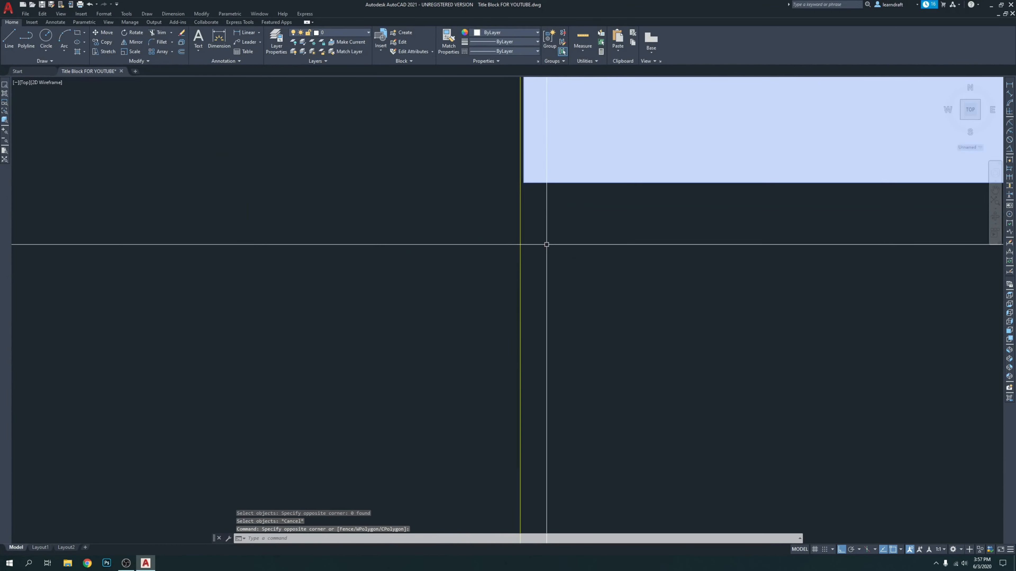
{"action": "left_click", "coordinate": [546, 244]}
{"action": "type", "text": "m"}
{"action": "key", "text": "Return"}
{"action": "left_click", "coordinate": [565, 242]}
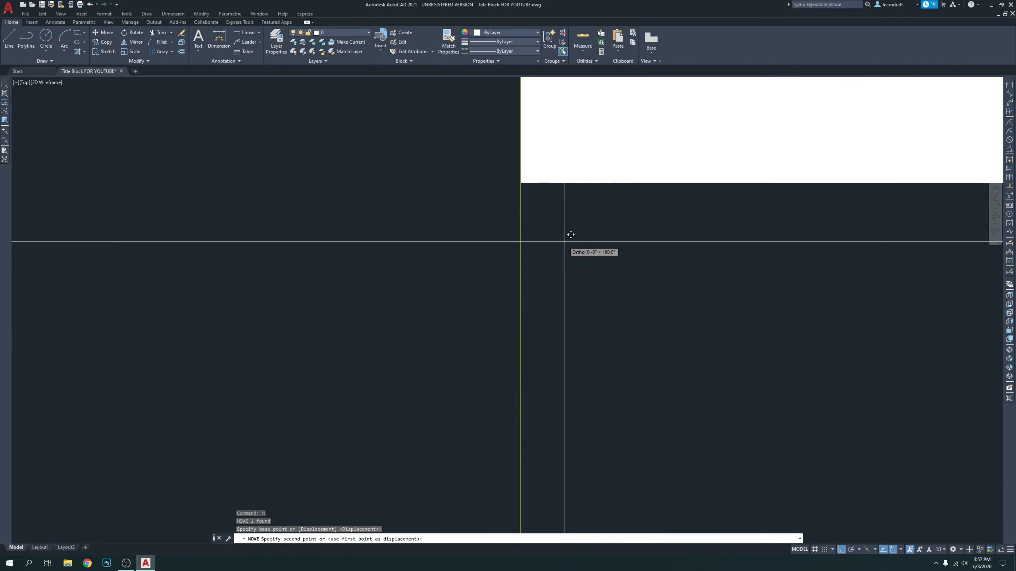
{"action": "left_click", "coordinate": [563, 242]}
Step: Move REV/SUB-4 straight up so its baseline lines up with the bottom of NO-4
{"action": "scroll", "coordinate": [380, 265], "scroll_direction": "down", "scroll_amount": 14}
{"action": "middle_click_drag", "start_coordinate": [442, 258], "coordinate": [523, 265]}
{"action": "left_click", "coordinate": [499, 261]}
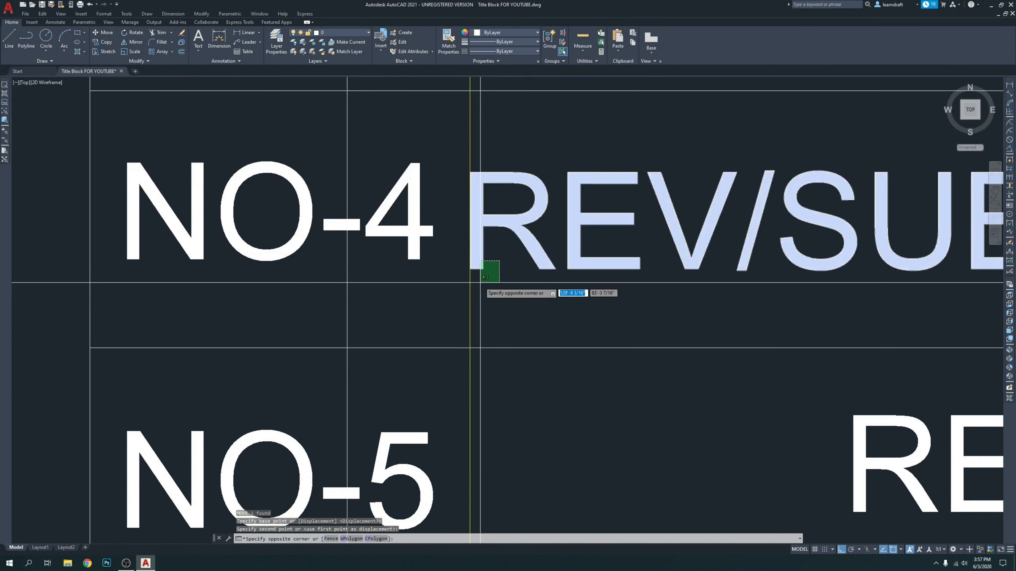
{"action": "left_click", "coordinate": [483, 276]}
{"action": "type", "text": "m"}
{"action": "key", "text": "Return"}
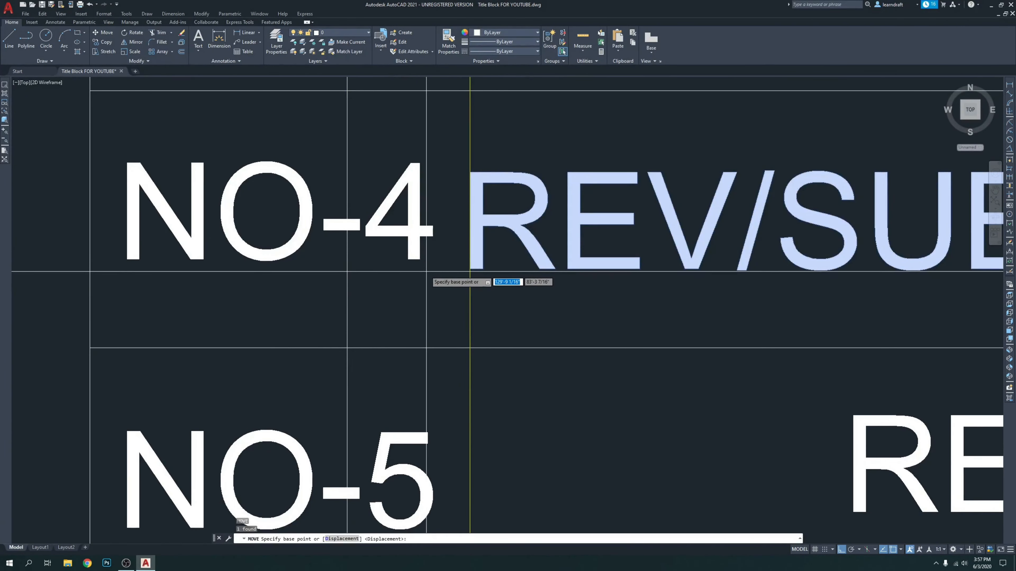
{"action": "left_click", "coordinate": [369, 269]}
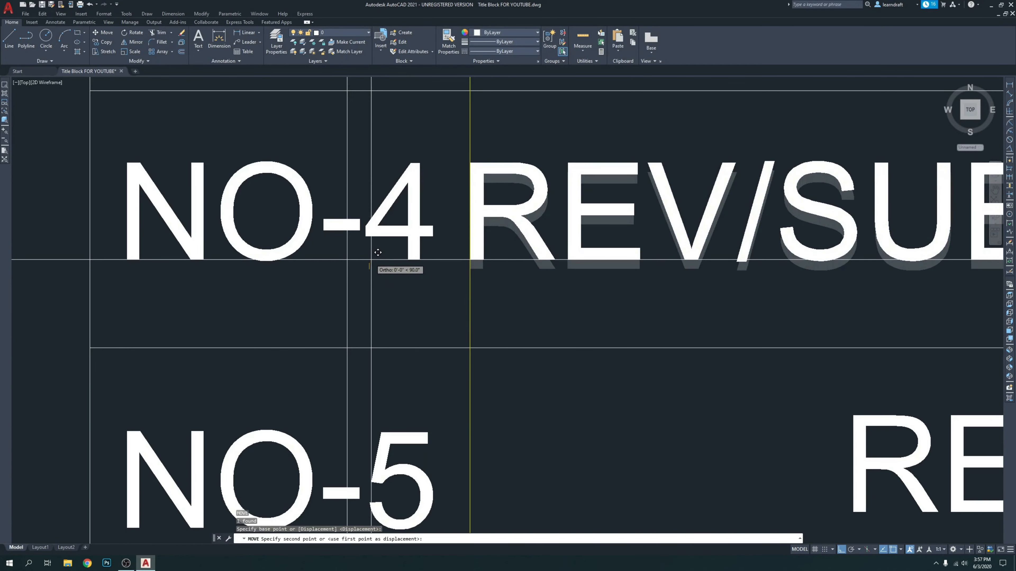
{"action": "left_click", "coordinate": [378, 252]}
Step: Move the REV/SUB--5 attribute horizontally to the vertical yellow guide line
{"action": "scroll", "coordinate": [377, 256], "scroll_direction": "down", "scroll_amount": 9}
{"action": "scroll", "coordinate": [503, 277], "scroll_direction": "up", "scroll_amount": 2}
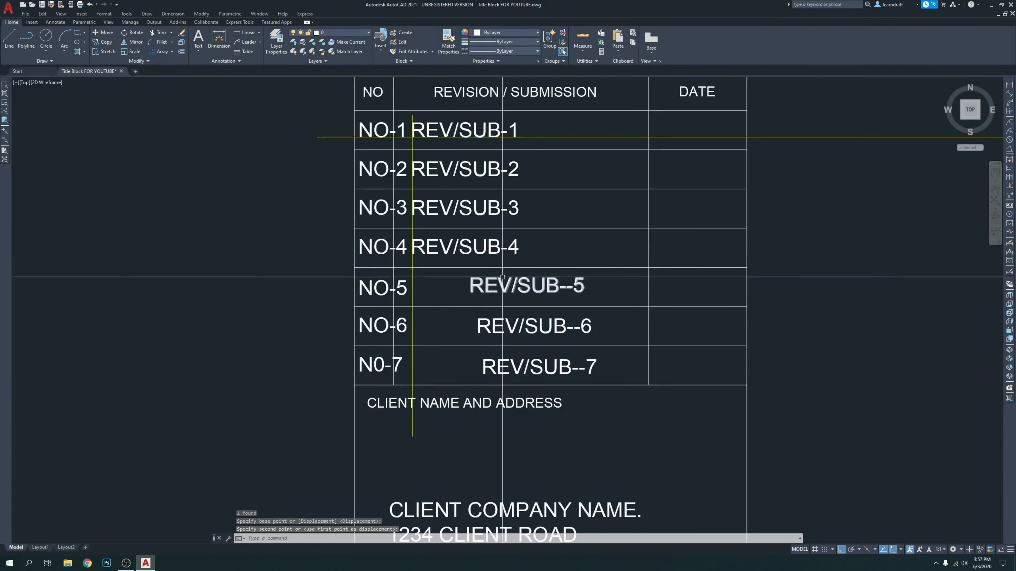
{"action": "left_click", "coordinate": [505, 277]}
{"action": "scroll", "coordinate": [432, 296], "scroll_direction": "up", "scroll_amount": 4}
{"action": "left_click", "coordinate": [436, 296]}
{"action": "type", "text": "m"}
{"action": "key", "text": "Return"}
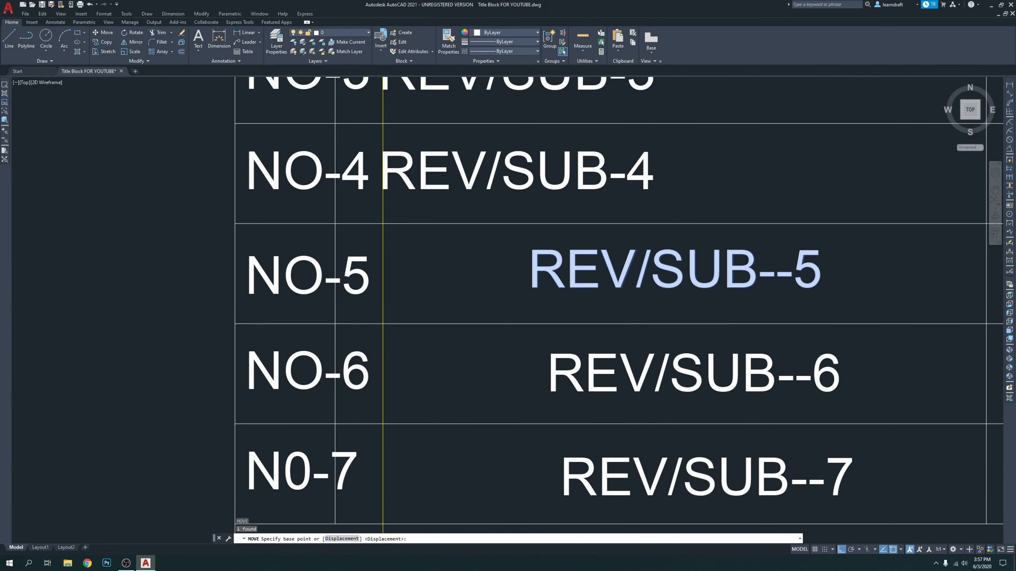
{"action": "left_click", "coordinate": [690, 300]}
{"action": "left_click", "coordinate": [543, 304]}
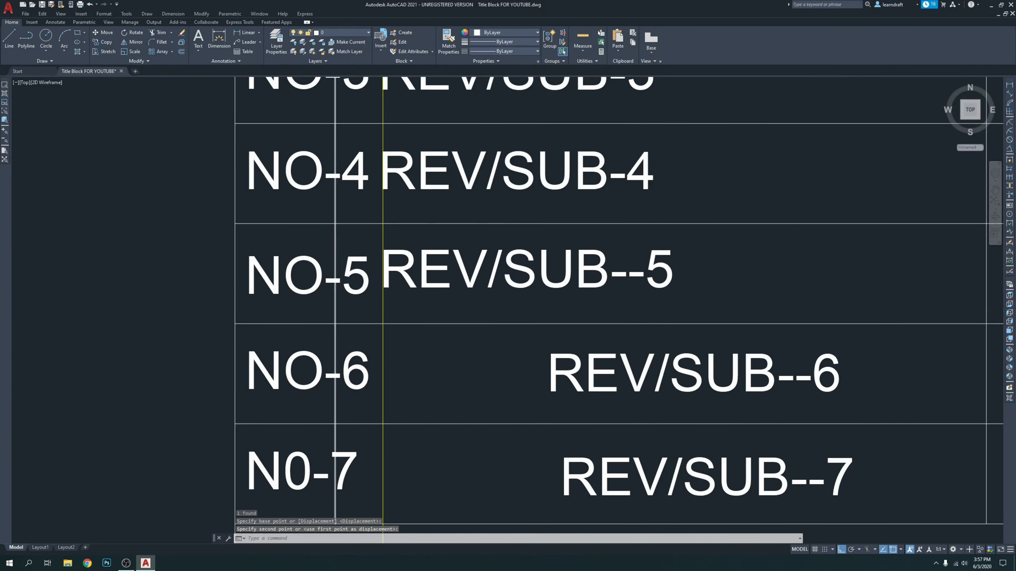
Step: Move REV/SUB--5 straight down so its baseline lines up with the bottom of NO-5
{"action": "scroll", "coordinate": [423, 284], "scroll_direction": "up", "scroll_amount": 5}
{"action": "left_click", "coordinate": [500, 298]}
{"action": "key", "text": "Return"}
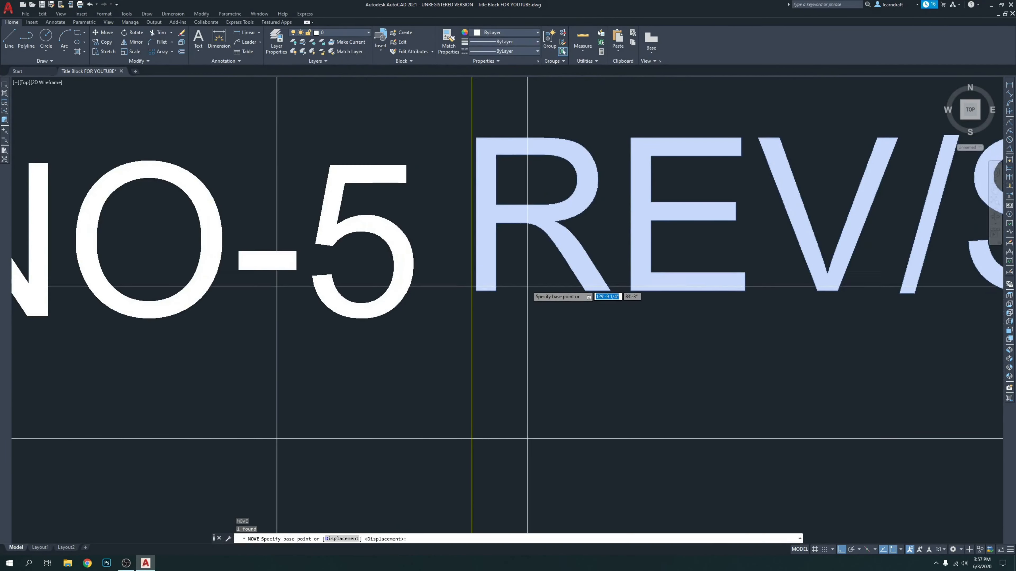
{"action": "left_click", "coordinate": [527, 291]}
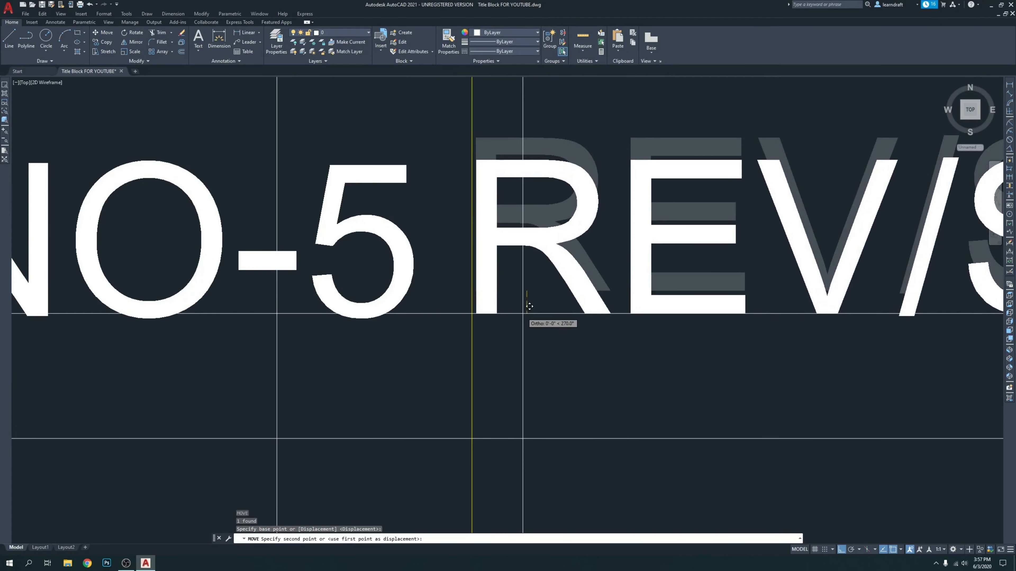
{"action": "left_click", "coordinate": [529, 308]}
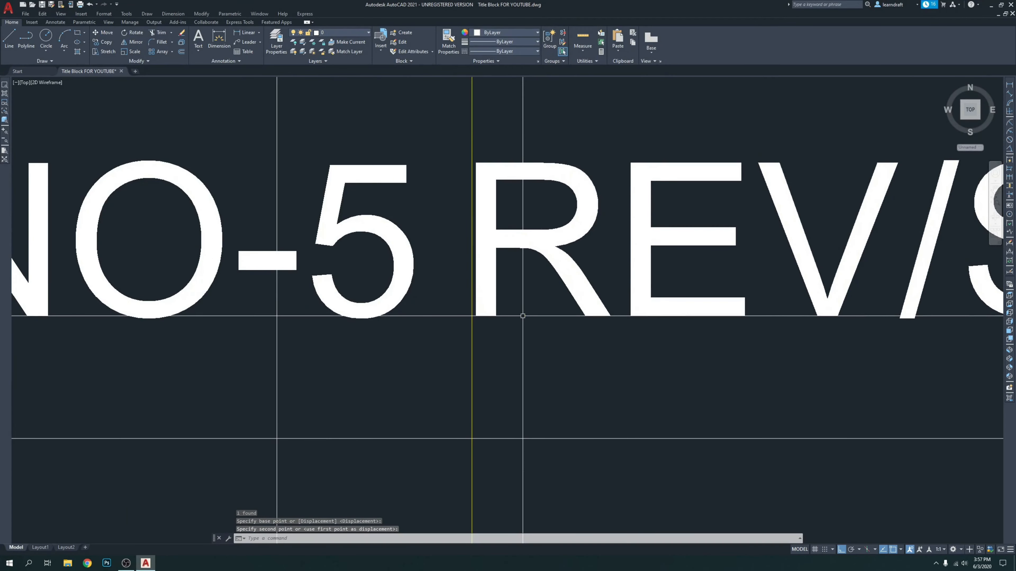
Step: Nudge REV/SUB--5 horizontally so the left edge of its R meets the yellow guide line
{"action": "left_click", "coordinate": [522, 104]}
{"action": "left_click", "coordinate": [492, 176]}
{"action": "scroll", "coordinate": [473, 131], "scroll_direction": "up", "scroll_amount": 8}
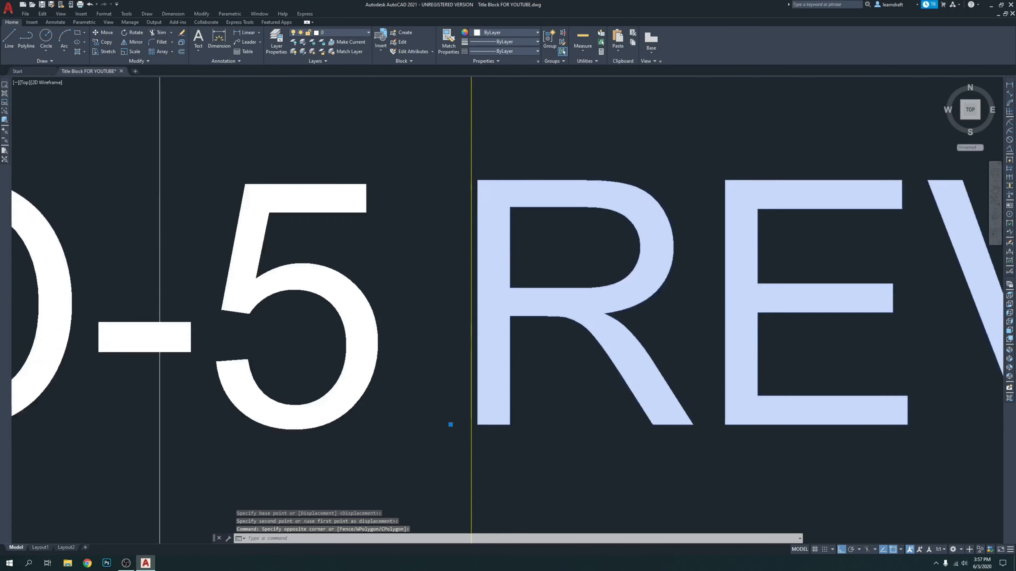
{"action": "key", "text": "Return"}
{"action": "left_click", "coordinate": [628, 164]}
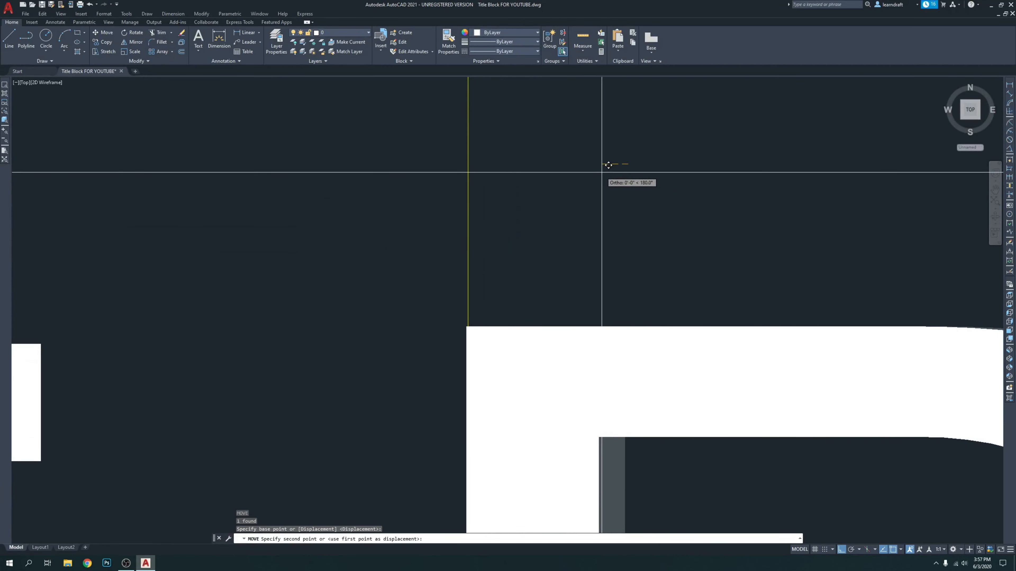
{"action": "left_click", "coordinate": [603, 171]}
Step: Move the REV/SUB--6 attribute horizontally to the vertical yellow guide line
{"action": "scroll", "coordinate": [399, 211], "scroll_direction": "down", "scroll_amount": 5}
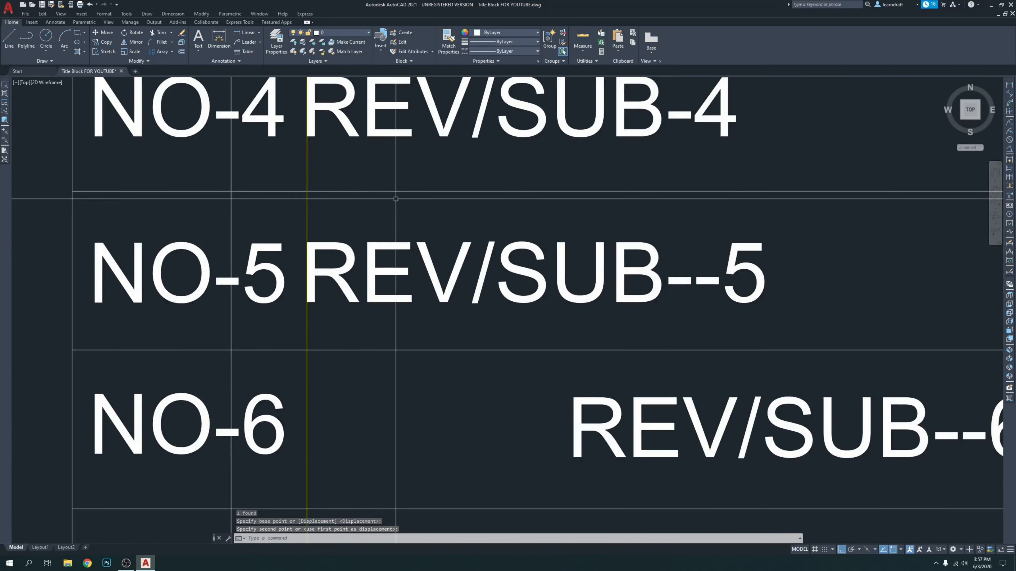
{"action": "scroll", "coordinate": [399, 211], "scroll_direction": "down", "scroll_amount": 4}
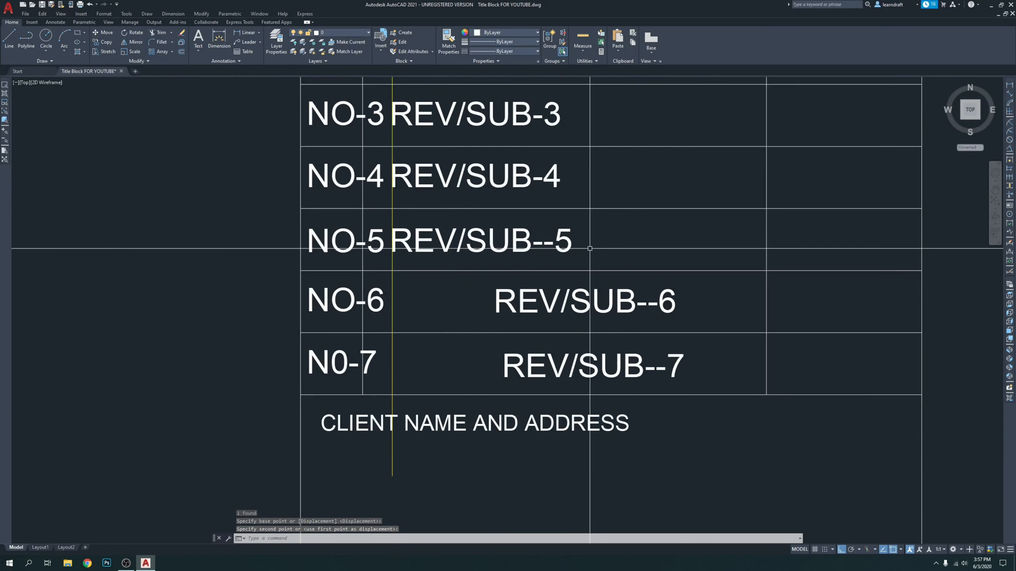
{"action": "left_click", "coordinate": [562, 291]}
{"action": "left_click", "coordinate": [543, 301]}
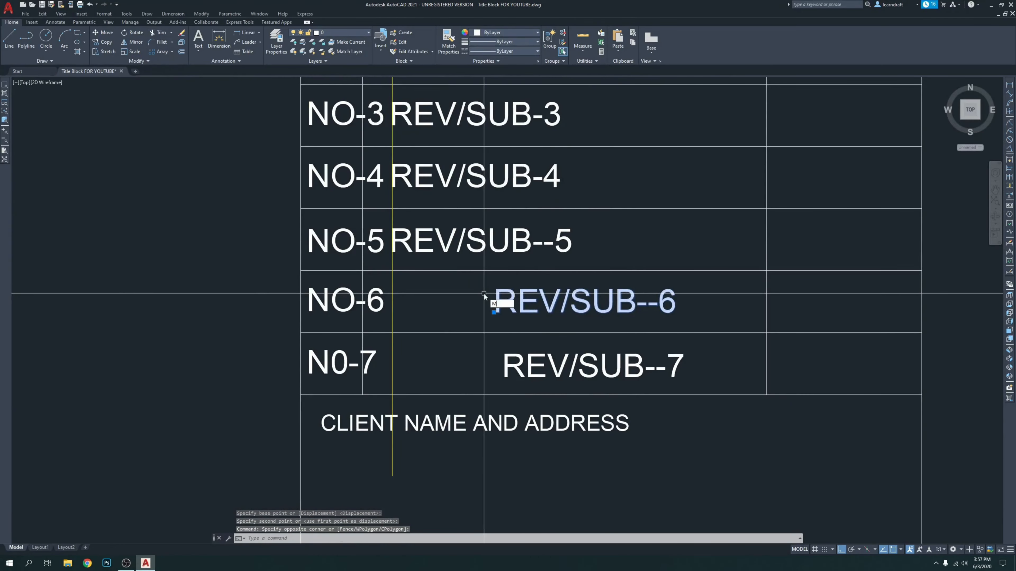
{"action": "key", "text": "Return"}
{"action": "scroll", "coordinate": [465, 308], "scroll_direction": "up", "scroll_amount": 4}
{"action": "left_click", "coordinate": [518, 320]}
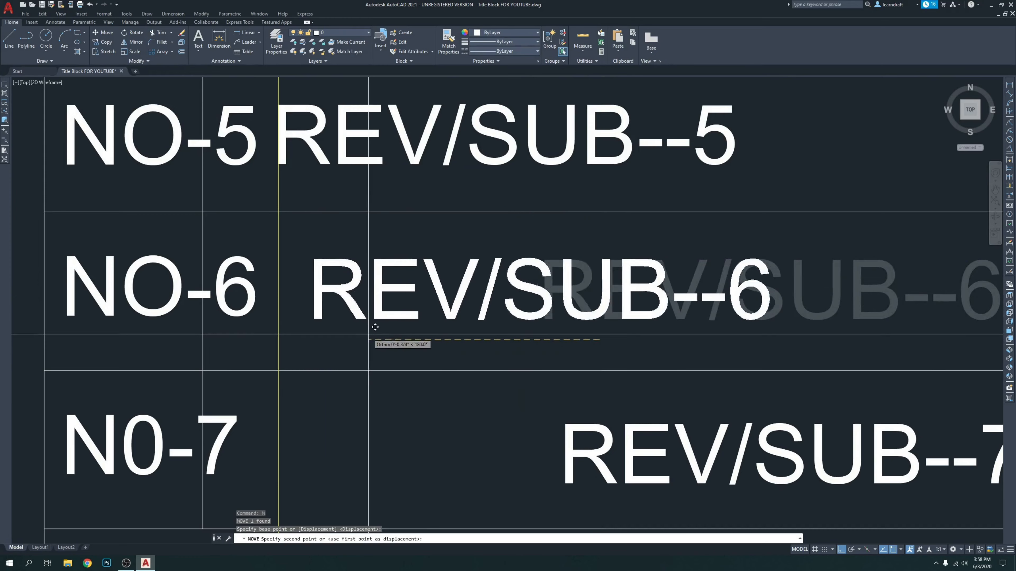
{"action": "left_click", "coordinate": [339, 320]}
Step: Nudge REV/SUB--6 horizontally to close the small gap between its R and the yellow guide line
{"action": "middle_click_drag", "start_coordinate": [220, 307], "coordinate": [498, 319]}
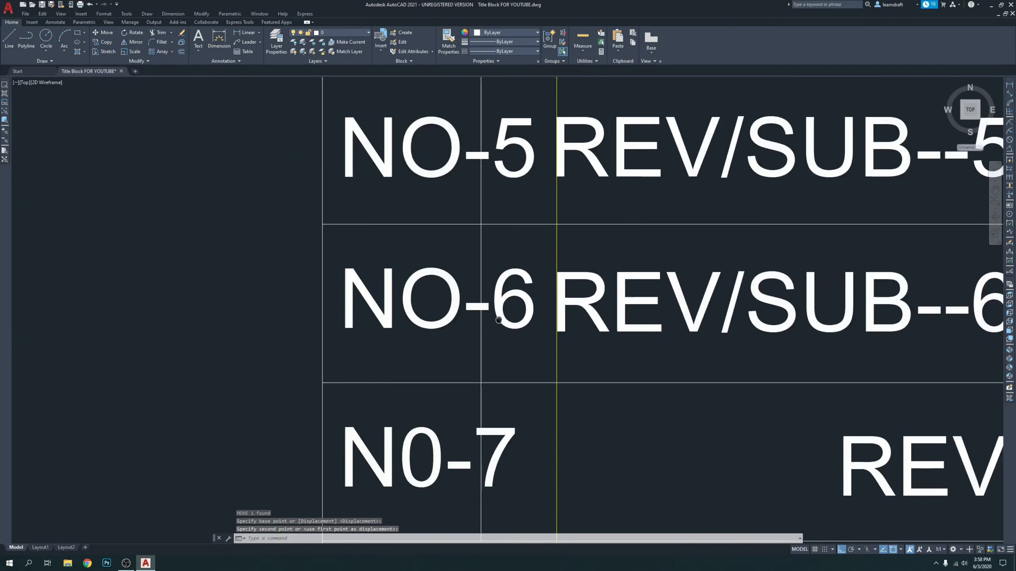
{"action": "scroll", "coordinate": [592, 307], "scroll_direction": "up", "scroll_amount": 2}
{"action": "left_click", "coordinate": [620, 241]}
{"action": "left_click", "coordinate": [585, 273]}
{"action": "scroll", "coordinate": [506, 246], "scroll_direction": "up", "scroll_amount": 8}
{"action": "key", "text": "Return"}
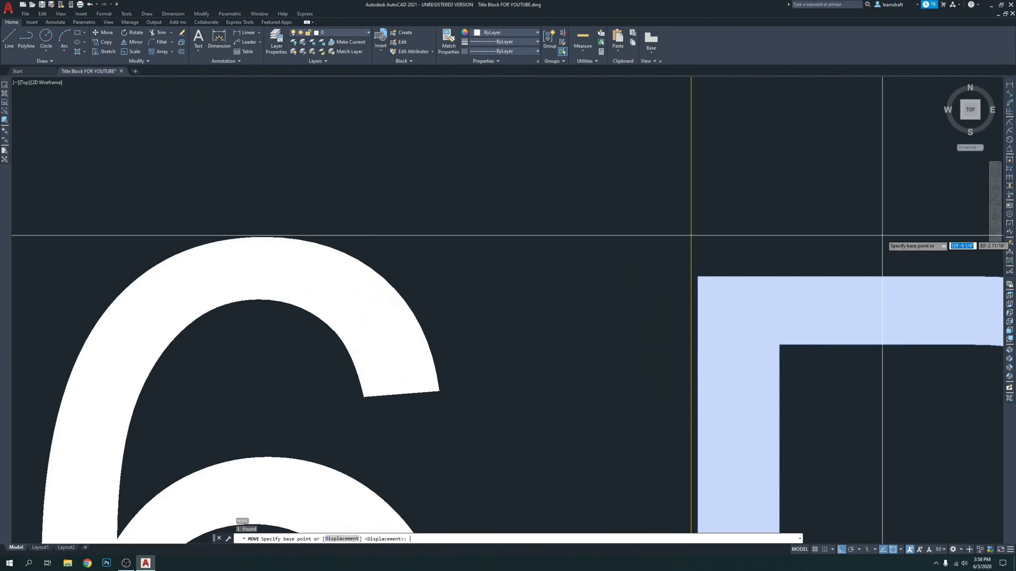
{"action": "left_click", "coordinate": [882, 235]}
{"action": "left_click", "coordinate": [876, 240]}
Step: Fine-tune REV/SUB--6 horizontally at close zoom so the left edge of its R sits exactly on the guide line
{"action": "middle_click_drag", "start_coordinate": [776, 273], "coordinate": [544, 240]}
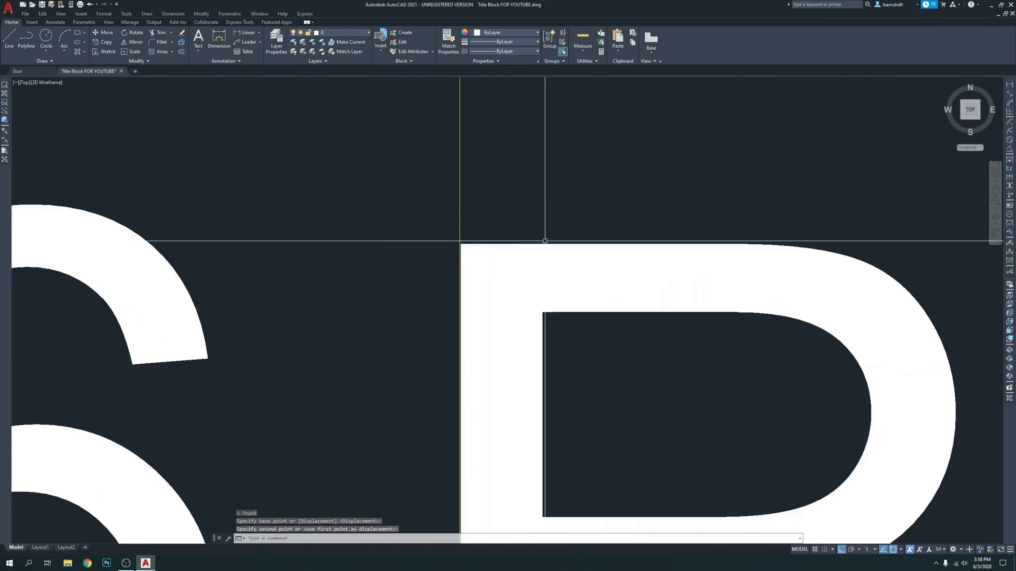
{"action": "scroll", "coordinate": [532, 227], "scroll_direction": "up", "scroll_amount": 4}
{"action": "left_click", "coordinate": [519, 216]}
{"action": "left_click", "coordinate": [479, 277]}
{"action": "key", "text": "Return"}
{"action": "left_click", "coordinate": [606, 190]}
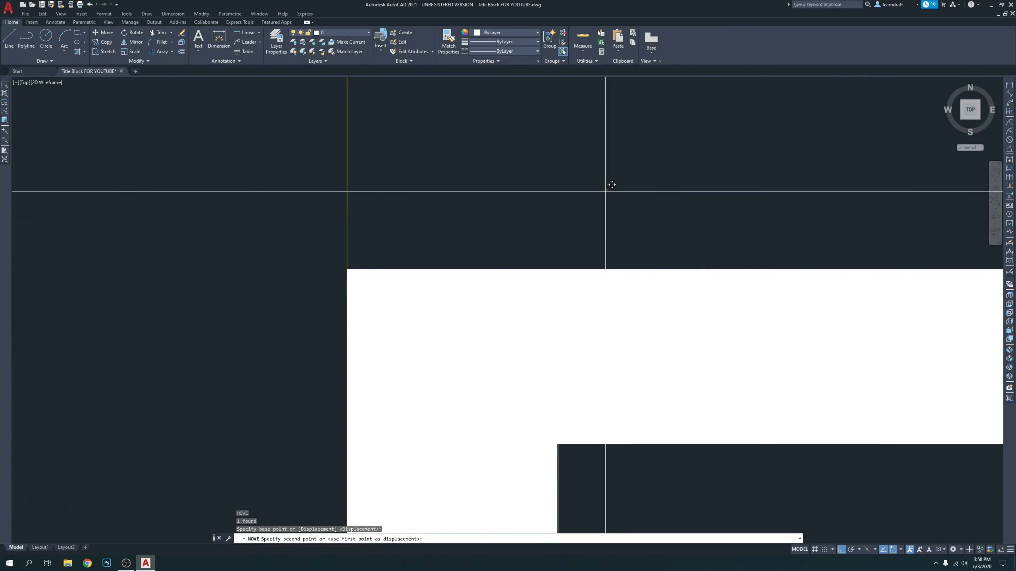
{"action": "left_click", "coordinate": [612, 185]}
Step: Move REV/SUB--6 straight up so its baseline lines up with the bottom of NO-6
{"action": "scroll", "coordinate": [600, 240], "scroll_direction": "down", "scroll_amount": 4}
{"action": "left_click", "coordinate": [587, 276]}
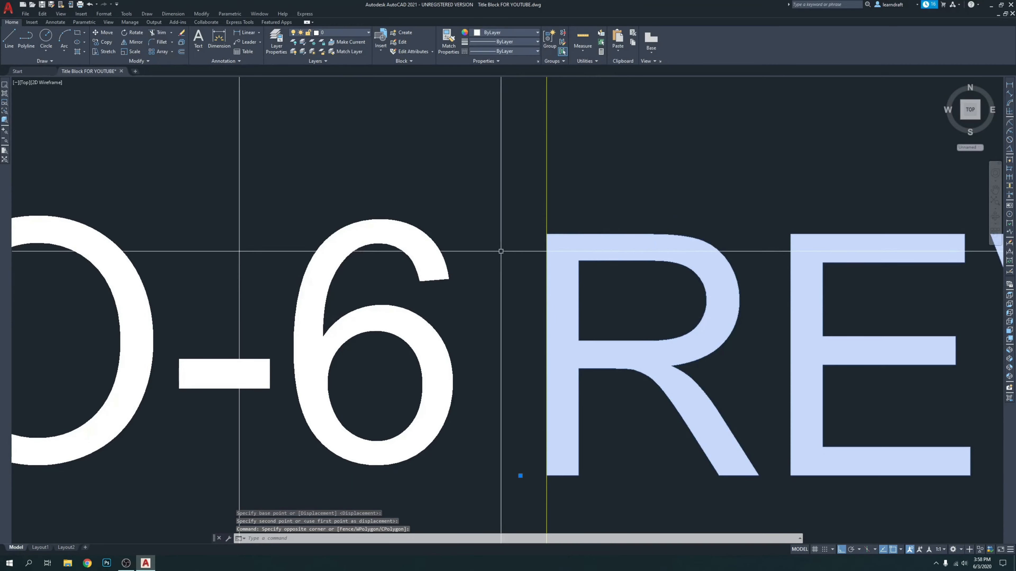
{"action": "middle_click_drag", "start_coordinate": [503, 288], "coordinate": [528, 148]}
{"action": "mouse_move", "coordinate": [480, 345]}
{"action": "middle_mouse_down"}
{"action": "mouse_move", "coordinate": [685, 332]}
{"action": "mouse_move", "coordinate": [675, 327]}
{"action": "middle_mouse_up"}
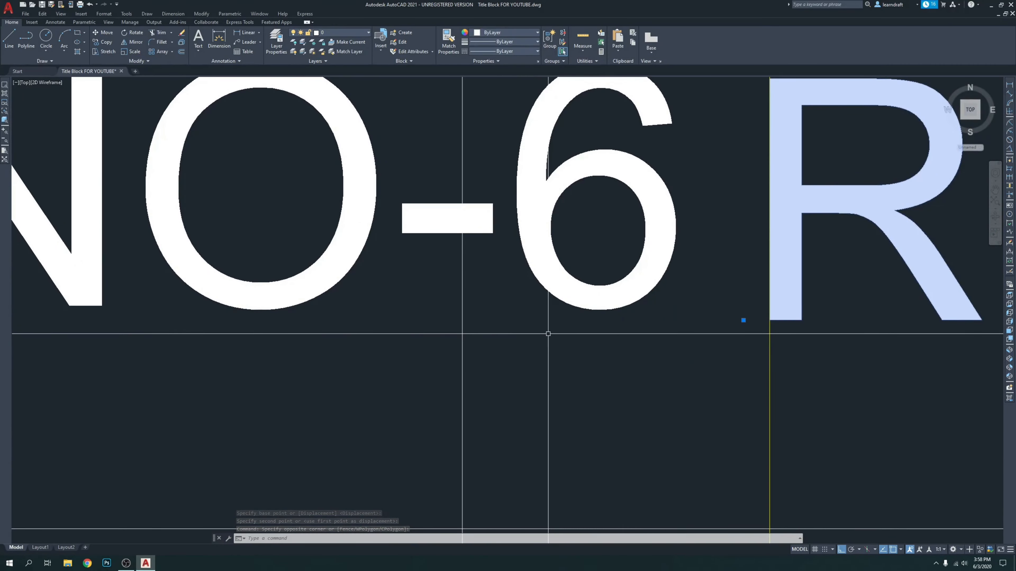
{"action": "key", "text": "Return"}
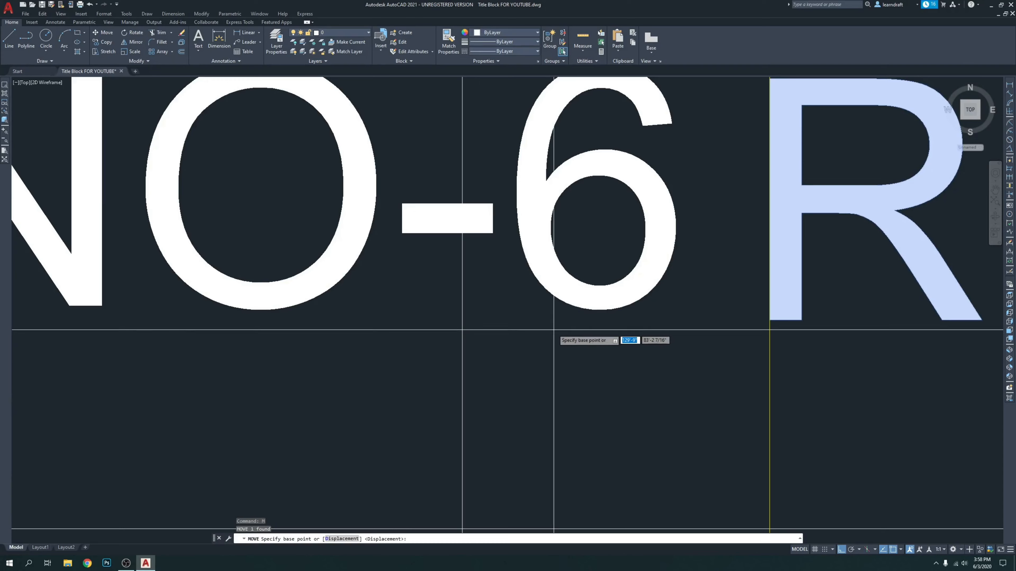
{"action": "left_click", "coordinate": [688, 320]}
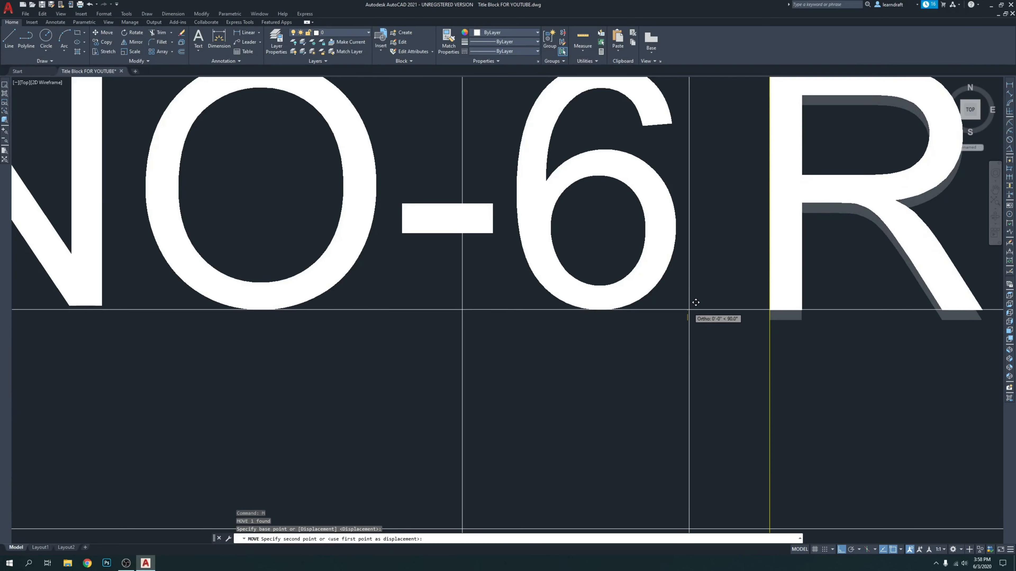
{"action": "left_click", "coordinate": [690, 306]}
Step: Move the REV/SUB--7 attribute horizontally to the vertical yellow guide line
{"action": "scroll", "coordinate": [690, 307], "scroll_direction": "down", "scroll_amount": 9}
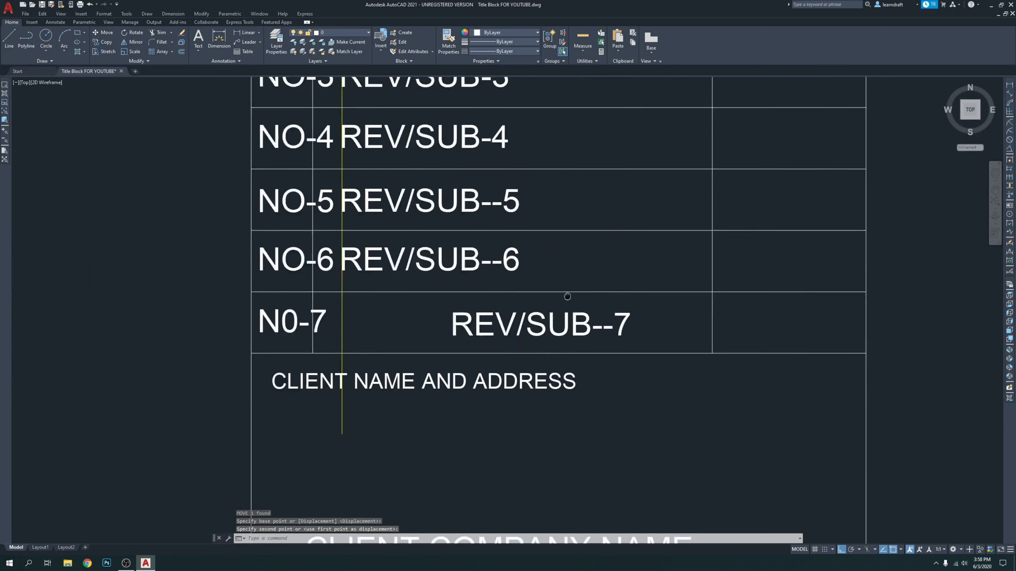
{"action": "left_click", "coordinate": [475, 302]}
{"action": "left_click", "coordinate": [415, 338]}
{"action": "scroll", "coordinate": [415, 338], "scroll_direction": "up", "scroll_amount": 4}
{"action": "middle_click_drag", "start_coordinate": [415, 338], "coordinate": [495, 312]}
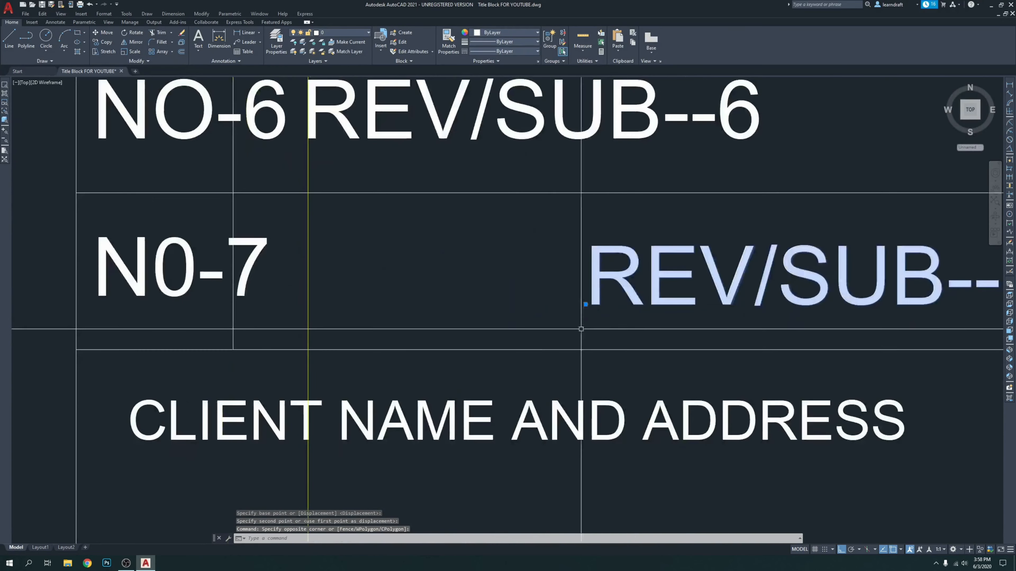
{"action": "key", "text": "Return"}
{"action": "left_click", "coordinate": [689, 328]}
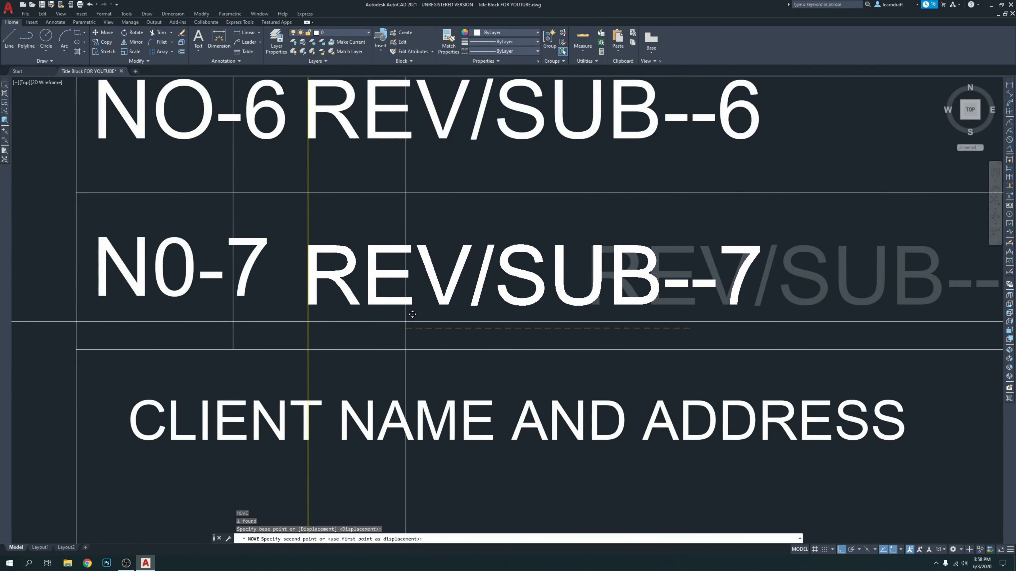
{"action": "left_click", "coordinate": [406, 321]}
Step: Nudge REV/SUB--7 horizontally so the left edge of its R meets the yellow guide line exactly
{"action": "scroll", "coordinate": [263, 279], "scroll_direction": "up", "scroll_amount": 10}
{"action": "scroll", "coordinate": [403, 341], "scroll_direction": "up", "scroll_amount": 4}
{"action": "middle_click_drag", "start_coordinate": [522, 470], "coordinate": [653, 299]}
{"action": "left_click", "coordinate": [653, 299]}
{"action": "left_click", "coordinate": [504, 370]}
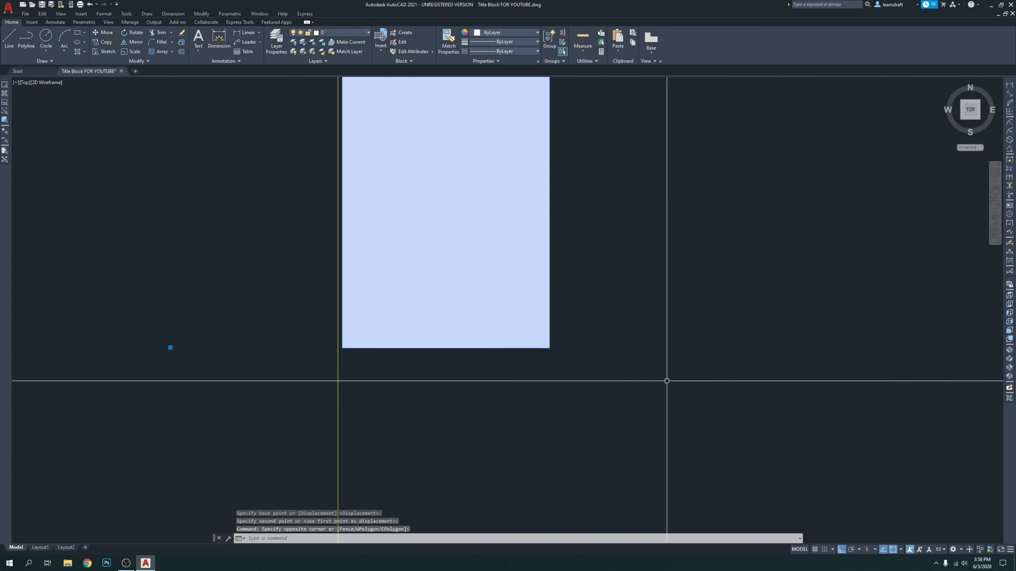
{"action": "type", "text": "m"}
{"action": "key", "text": "Return"}
{"action": "left_click", "coordinate": [668, 378]}
{"action": "left_click", "coordinate": [664, 378]}
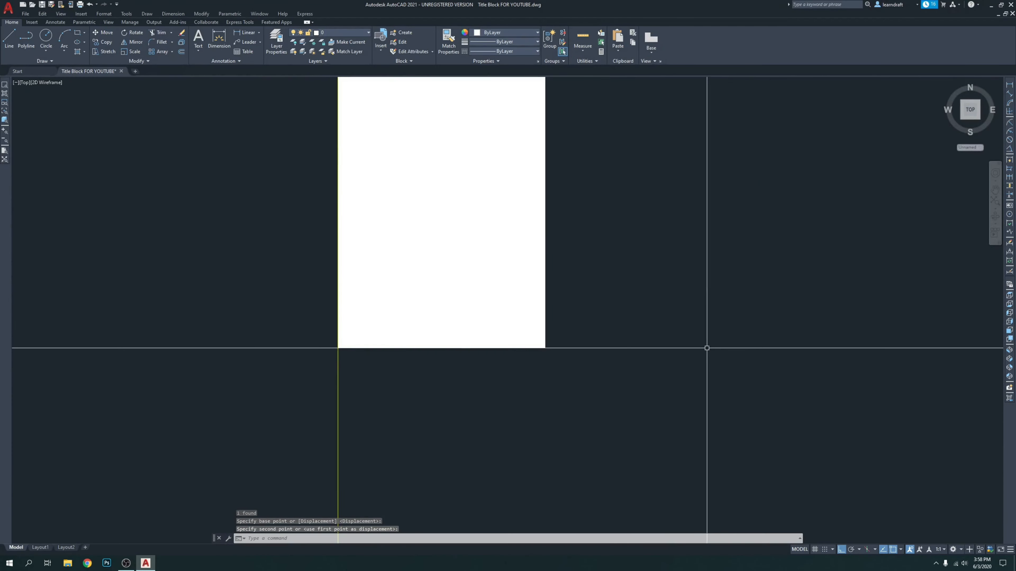
Step: Move REV/SUB--7 straight up so its baseline lines up with the bottom of the 7 in NO-7
{"action": "scroll", "coordinate": [705, 349], "scroll_direction": "down", "scroll_amount": 10}
{"action": "scroll", "coordinate": [694, 356], "scroll_direction": "up", "scroll_amount": 2}
{"action": "left_click", "coordinate": [685, 359]}
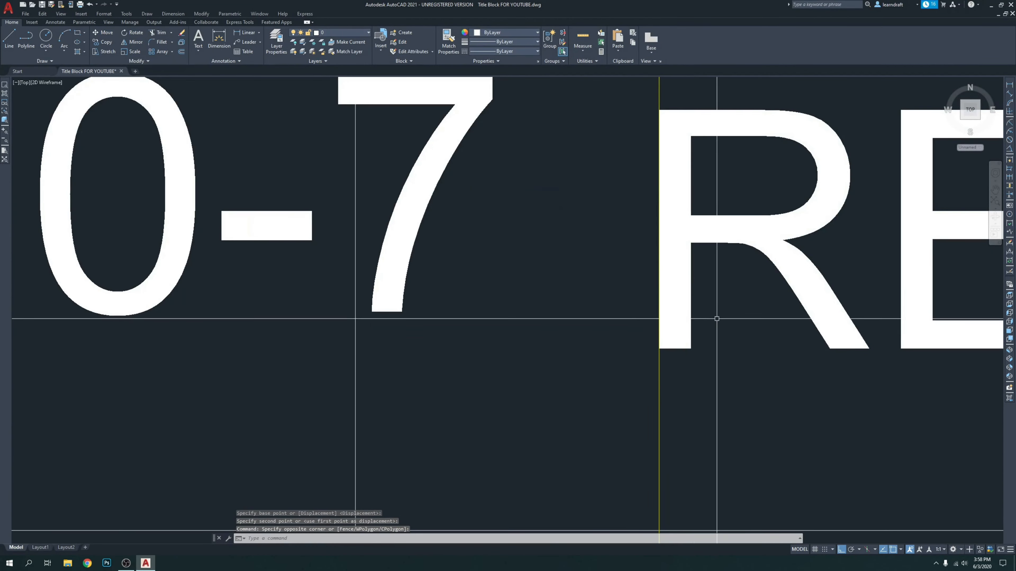
{"action": "left_click", "coordinate": [790, 314]}
{"action": "type", "text": "m"}
{"action": "key", "text": "Return"}
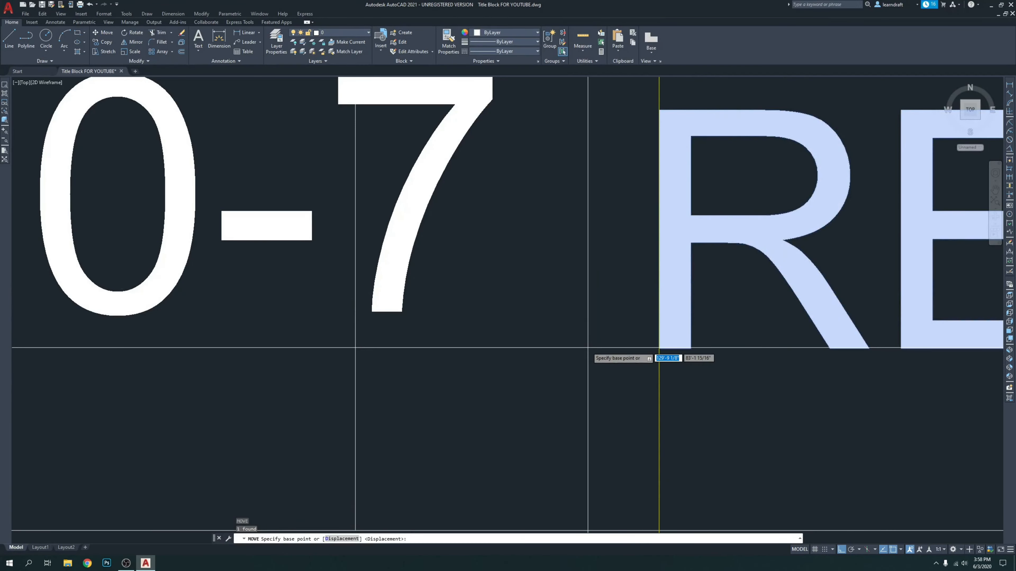
{"action": "left_click", "coordinate": [588, 348]}
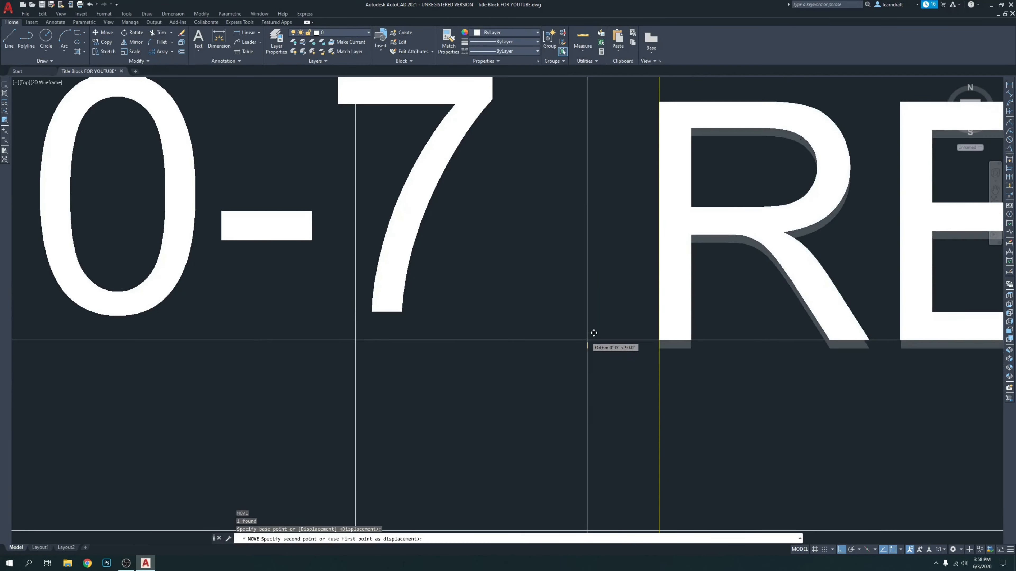
{"action": "left_click", "coordinate": [595, 305]}
Step: Delete the vertical yellow guide line and the horizontal yellow guide line crossing the revision table
{"action": "scroll", "coordinate": [496, 353], "scroll_direction": "down", "scroll_amount": 10}
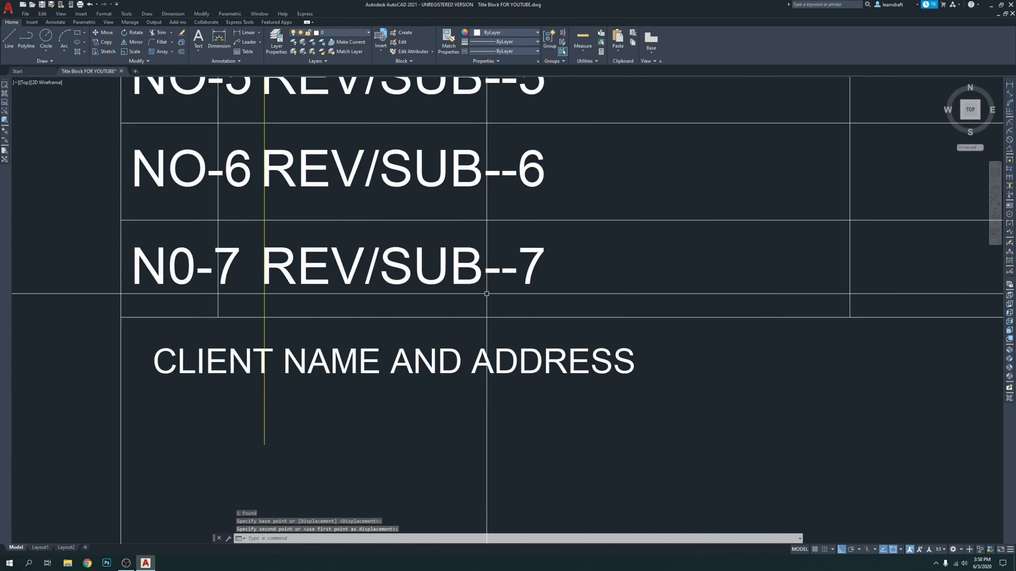
{"action": "left_click", "coordinate": [417, 356]}
{"action": "left_click", "coordinate": [379, 370]}
{"action": "scroll", "coordinate": [472, 363], "scroll_direction": "down", "scroll_amount": 2}
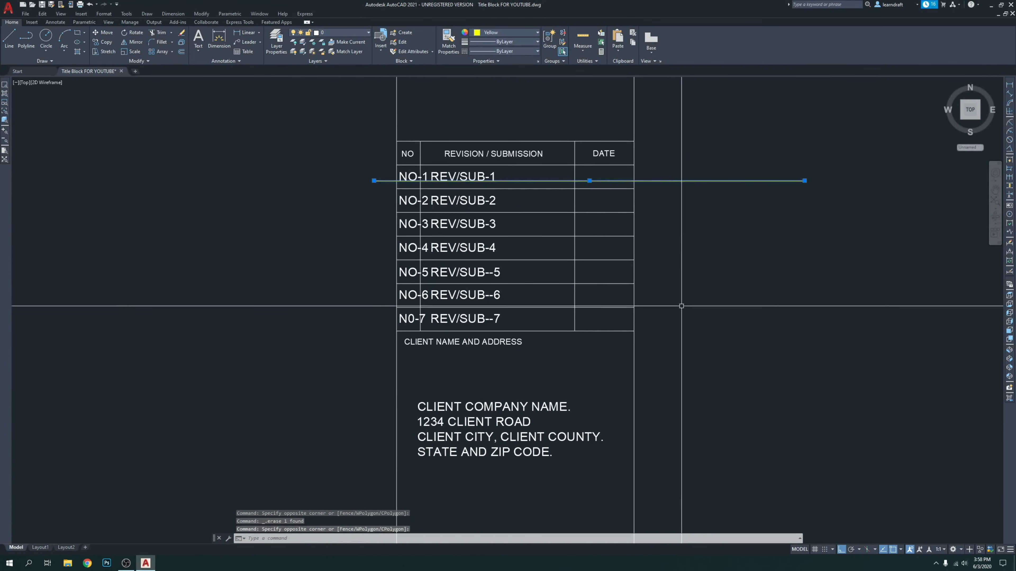
{"action": "key", "text": "Delete"}
Step: Define an attribute with the tag DATE-1 and place it in the first revision row of the DATE column
{"action": "mouse_move", "coordinate": [735, 317]}
{"action": "middle_mouse_down"}
{"action": "mouse_move", "coordinate": [663, 318]}
{"action": "mouse_move", "coordinate": [641, 277]}
{"action": "middle_mouse_up"}
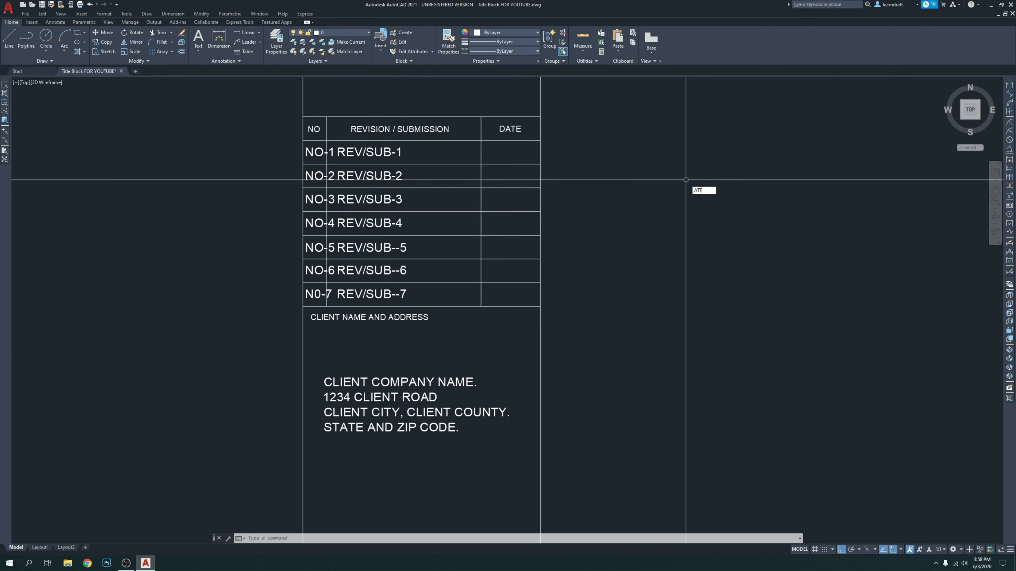
{"action": "type", "text": "att"}
{"action": "key", "text": "Return"}
{"action": "left_click_drag", "start_coordinate": [539, 206], "coordinate": [767, 192]}
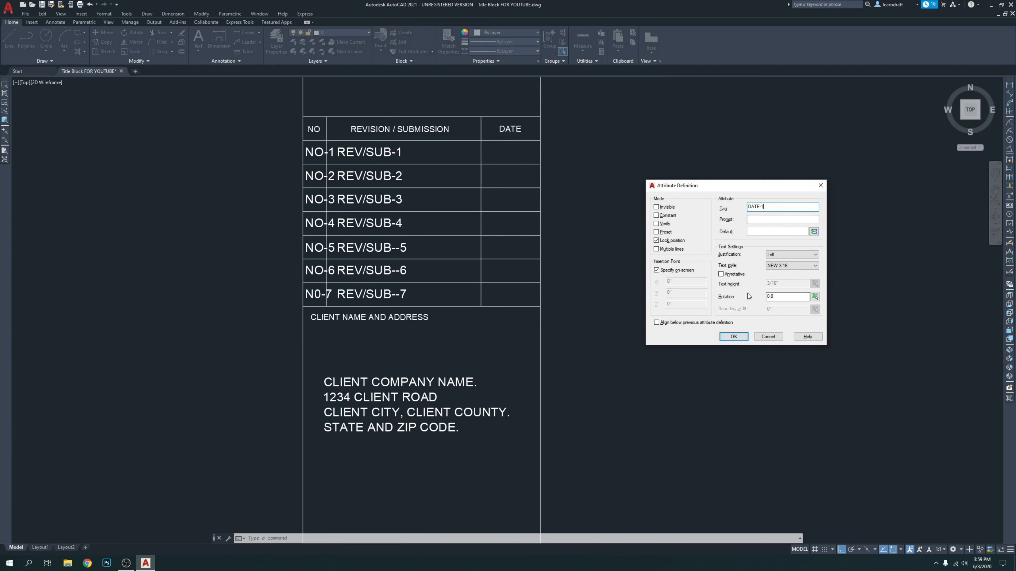
{"action": "left_click", "coordinate": [731, 337]}
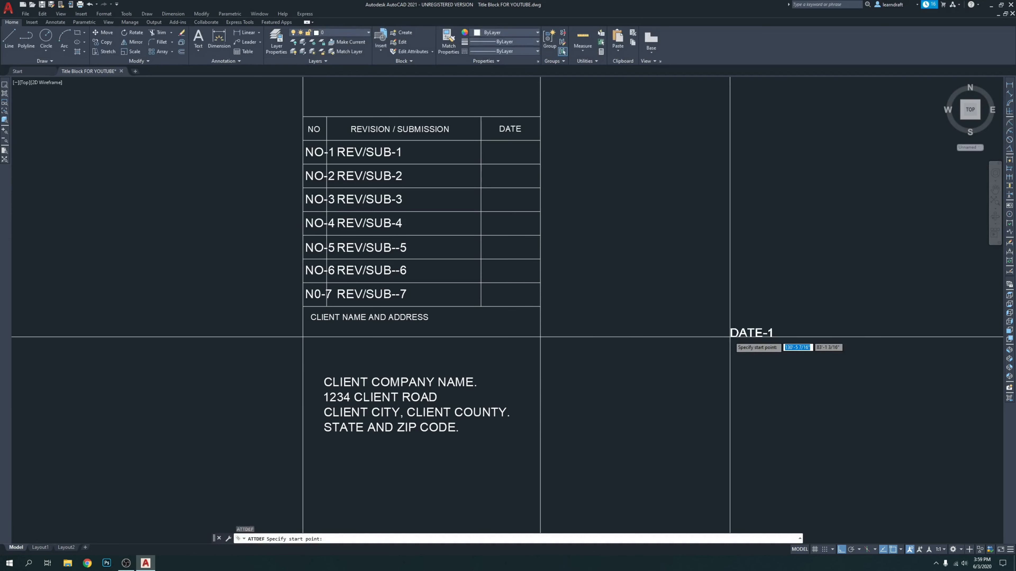
{"action": "scroll", "coordinate": [494, 118], "scroll_direction": "up", "scroll_amount": 3}
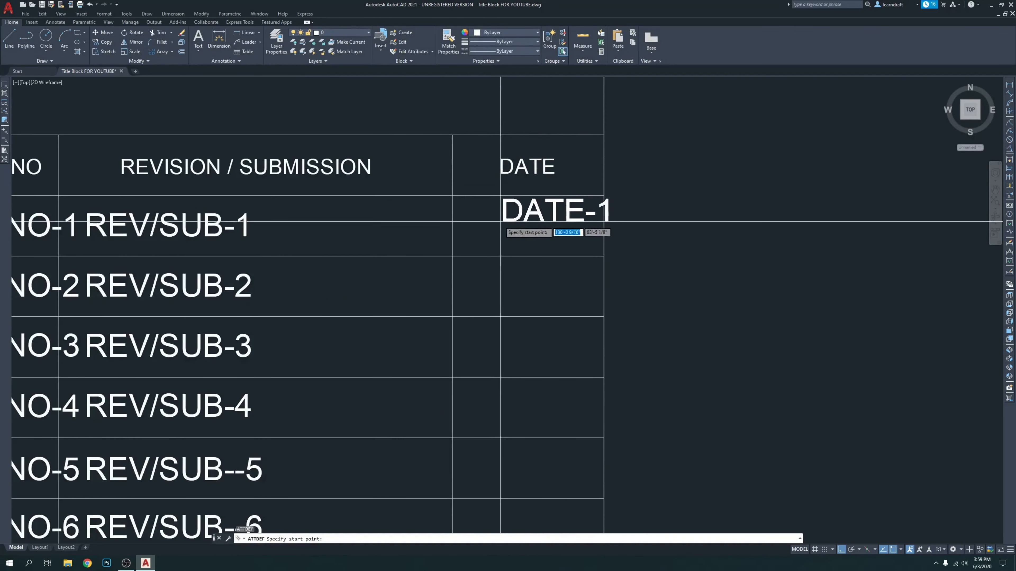
{"action": "left_click", "coordinate": [467, 237]}
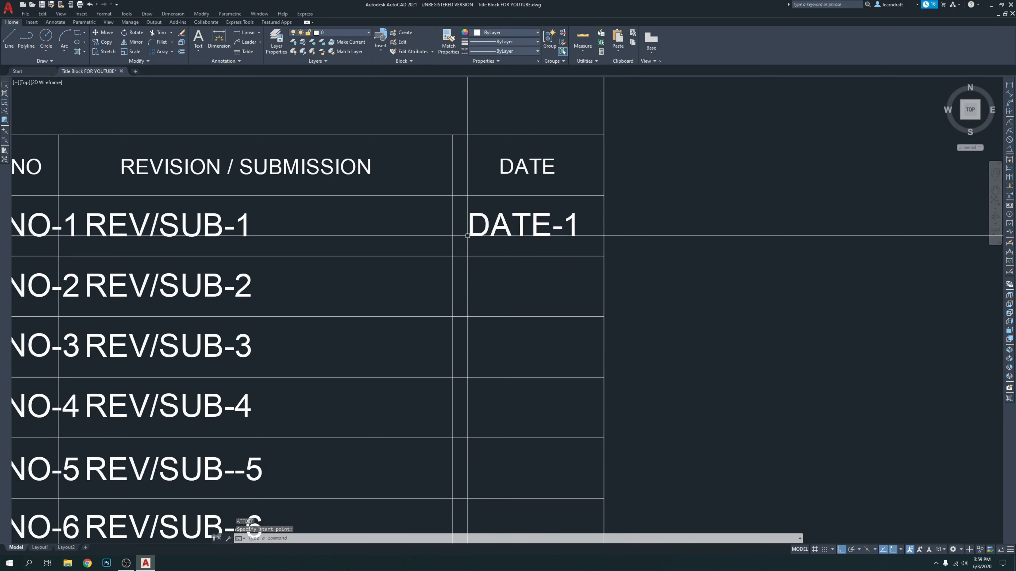
Step: Draw a horizontal guide line from the baseline of REV/SUB-1 across the DATE column to beyond the table's edge
{"action": "type", "text": "L"}
{"action": "key", "text": "Return"}
{"action": "scroll", "coordinate": [267, 250], "scroll_direction": "up", "scroll_amount": 5}
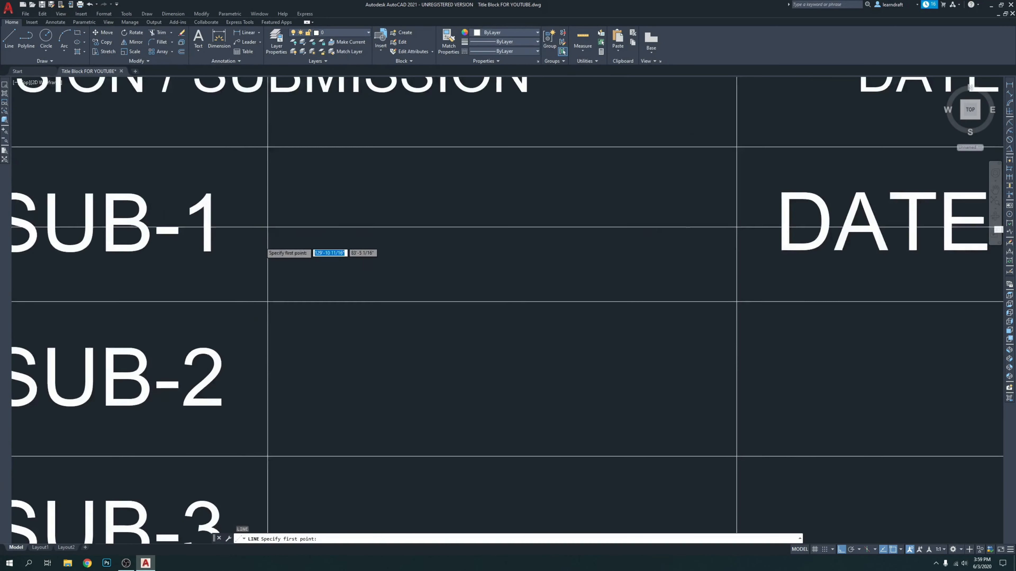
{"action": "left_click", "coordinate": [170, 249]}
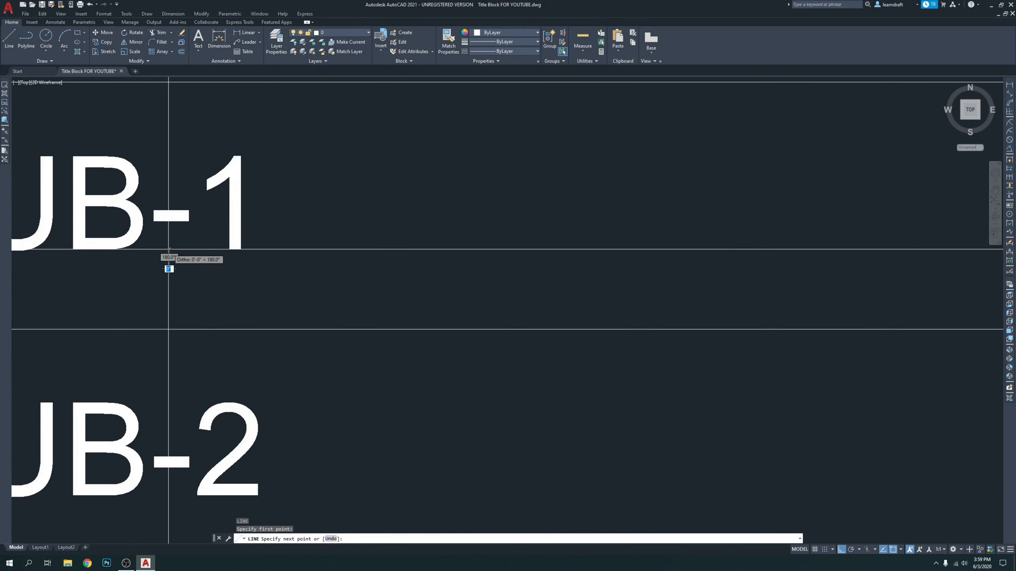
{"action": "scroll", "coordinate": [170, 248], "scroll_direction": "down", "scroll_amount": 4}
{"action": "left_click", "coordinate": [886, 291]}
{"action": "key", "text": "Return"}
Step: Move DATE-1 vertically so its baseline sits exactly on the horizontal guide line
{"action": "scroll", "coordinate": [711, 252], "scroll_direction": "up", "scroll_amount": 6}
{"action": "middle_click_drag", "start_coordinate": [859, 257], "coordinate": [633, 235]}
{"action": "scroll", "coordinate": [656, 241], "scroll_direction": "up", "scroll_amount": 2}
{"action": "double_click", "coordinate": [680, 256]}
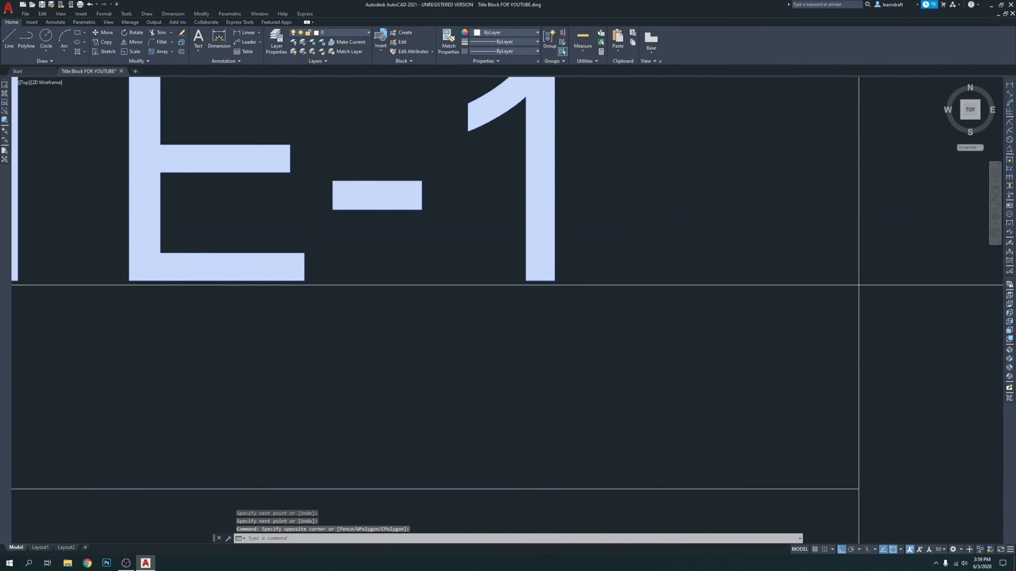
{"action": "type", "text": "m"}
{"action": "key", "text": "Return"}
{"action": "left_click", "coordinate": [630, 166]}
{"action": "left_click", "coordinate": [630, 170]}
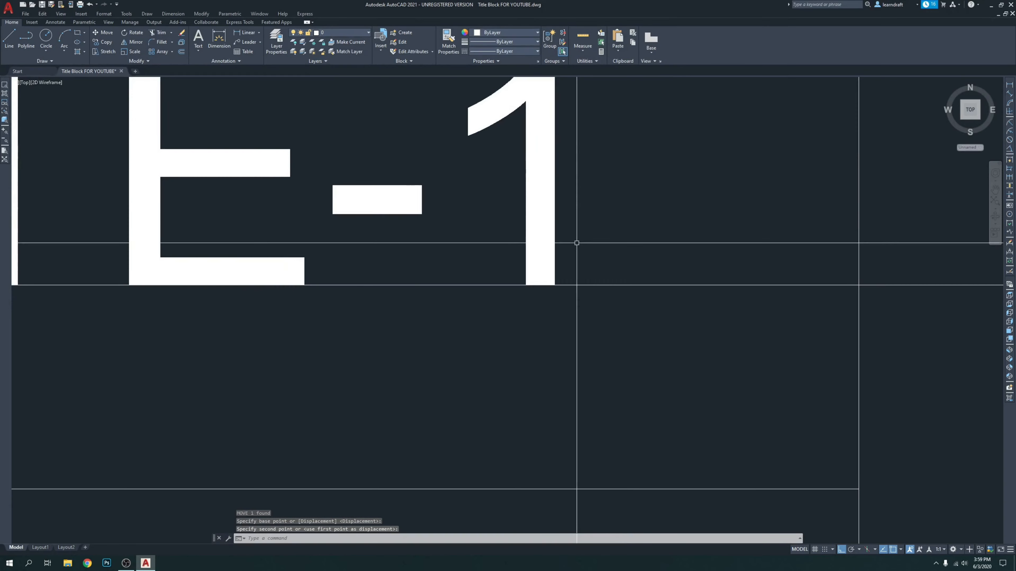
Step: Delete the horizontal guide line under DATE-1
{"action": "scroll", "coordinate": [575, 249], "scroll_direction": "down", "scroll_amount": 7}
{"action": "left_click", "coordinate": [703, 234]}
{"action": "left_click", "coordinate": [689, 285]}
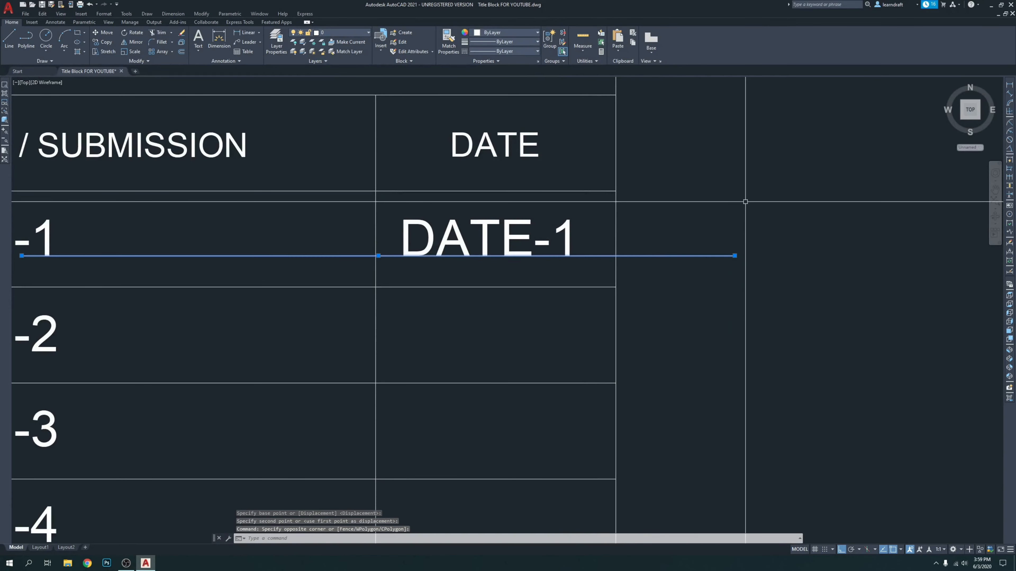
{"action": "key", "text": "Delete"}
{"action": "type", "text": "l"}
{"action": "key", "text": "Return"}
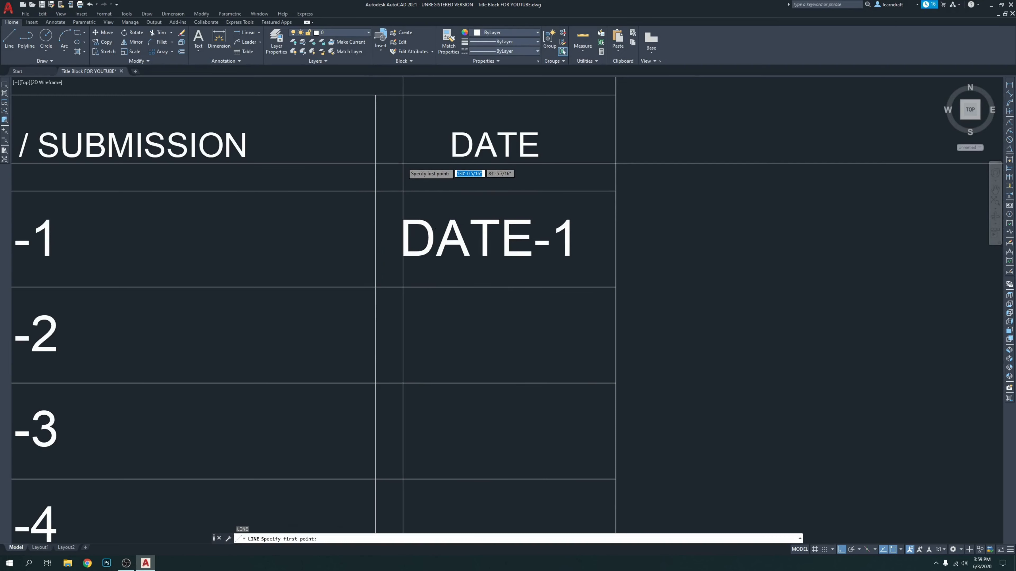
{"action": "scroll", "coordinate": [403, 164], "scroll_direction": "up", "scroll_amount": 3}
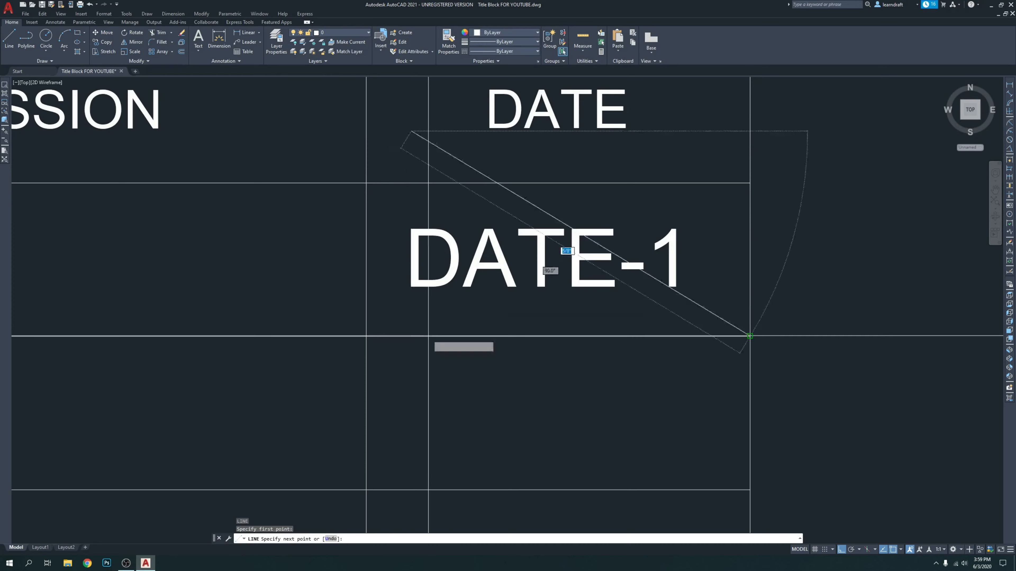
{"action": "key", "text": "Escape"}
Step: Move the DATE-1 attribute horizontally closer to the left border of the DATE column
{"action": "left_click", "coordinate": [450, 225]}
{"action": "left_click", "coordinate": [439, 286]}
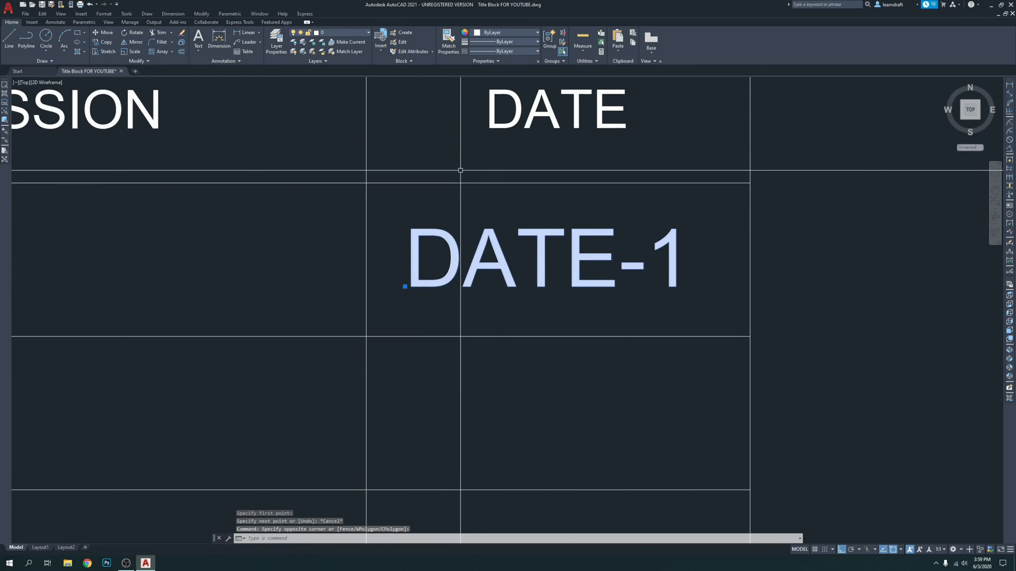
{"action": "type", "text": "M"}
{"action": "key", "text": "Return"}
{"action": "left_click", "coordinate": [460, 171]}
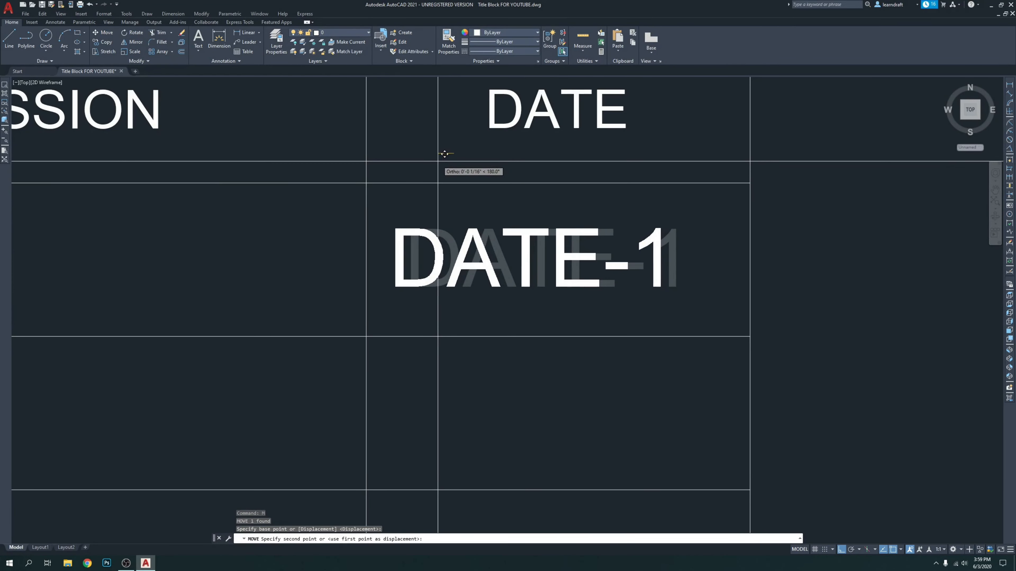
{"action": "left_click", "coordinate": [442, 156]}
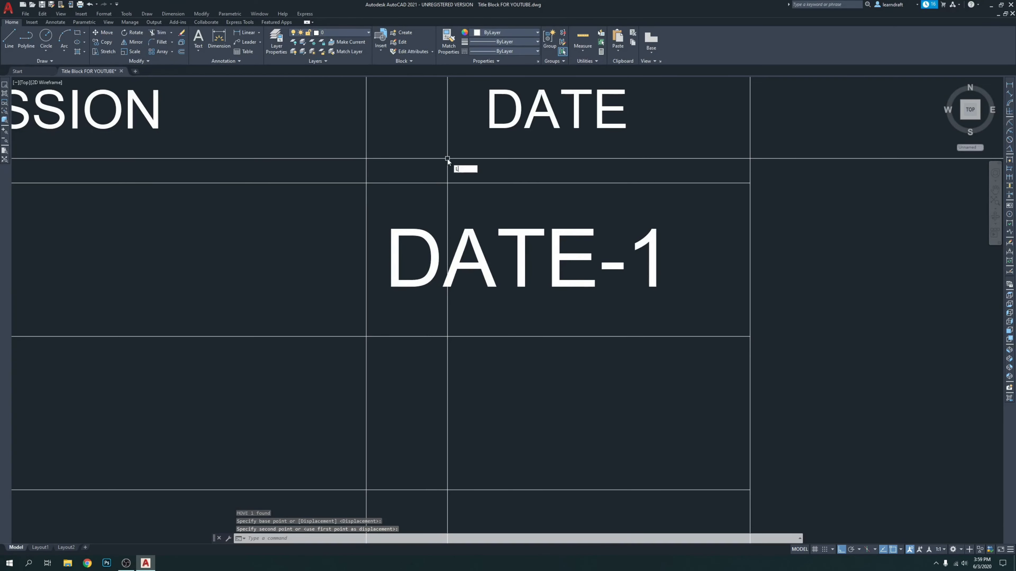
Step: Draw a vertical guide line along the left edge of DATE-1's D, running down past the last revision row
{"action": "type", "text": "L"}
{"action": "key", "text": "Return"}
{"action": "scroll", "coordinate": [316, 216], "scroll_direction": "up", "scroll_amount": 5}
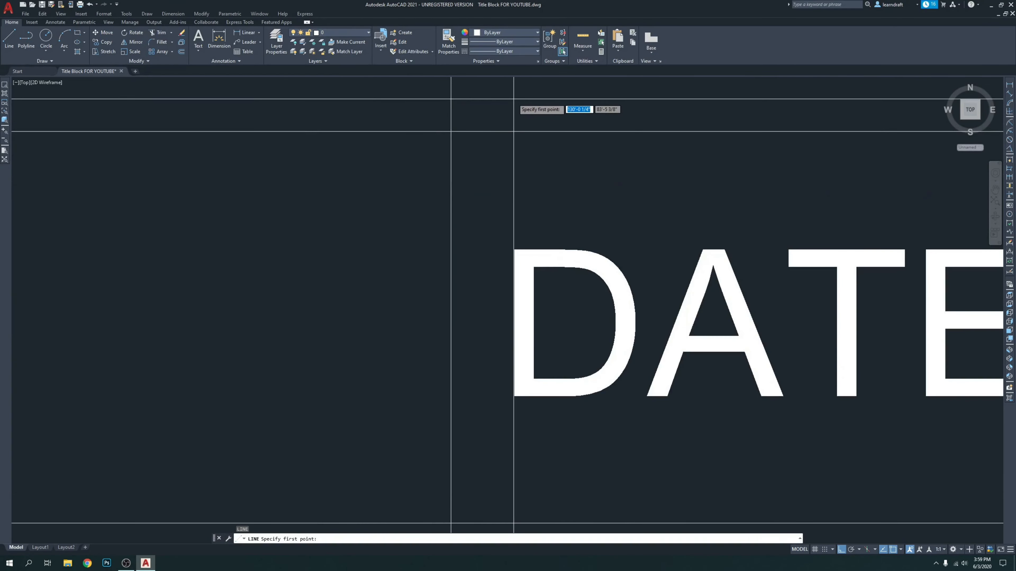
{"action": "scroll", "coordinate": [515, 100], "scroll_direction": "down", "scroll_amount": 10}
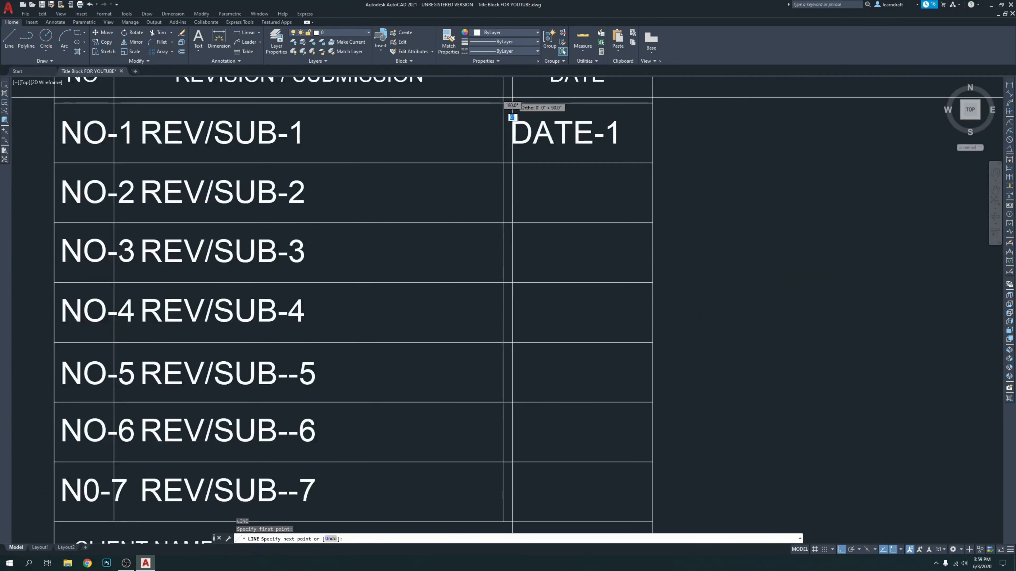
{"action": "left_click", "coordinate": [513, 99]}
{"action": "left_click", "coordinate": [512, 317]}
{"action": "key", "text": "Return"}
Step: Set the color of the vertical guide line in the DATE column to yellow
{"action": "scroll", "coordinate": [558, 92], "scroll_direction": "up", "scroll_amount": 5}
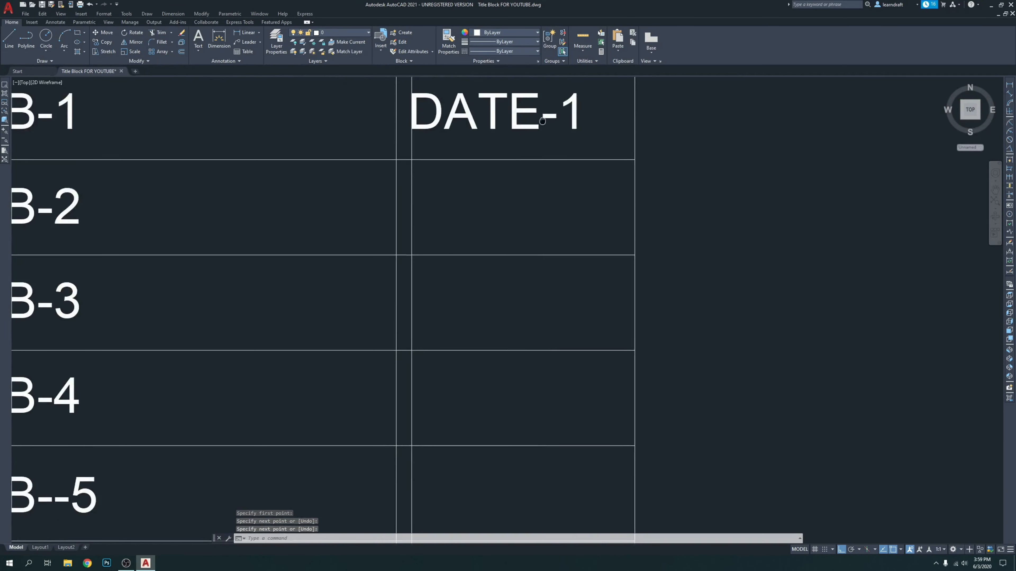
{"action": "left_click", "coordinate": [377, 136]}
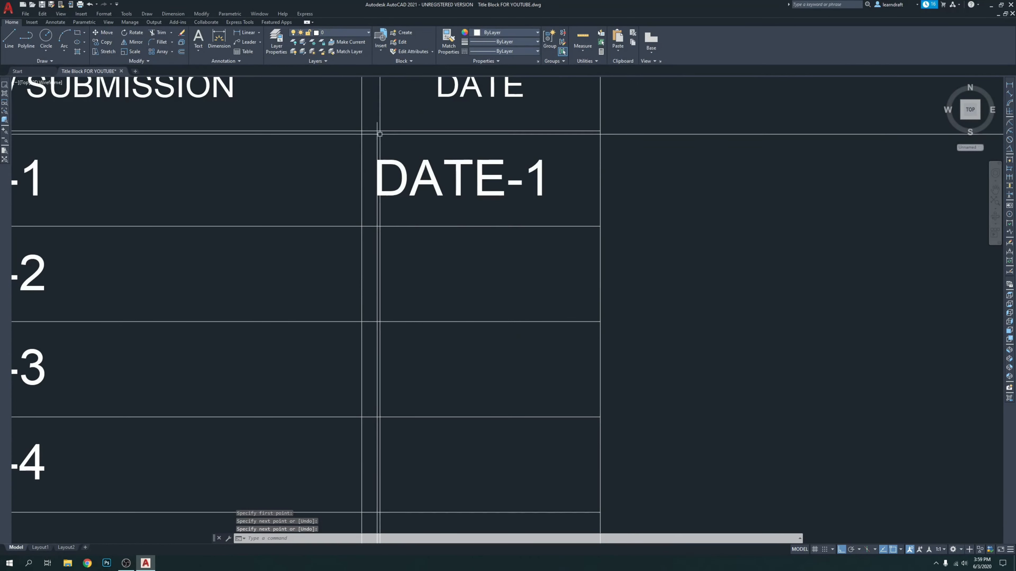
{"action": "left_click", "coordinate": [500, 33]}
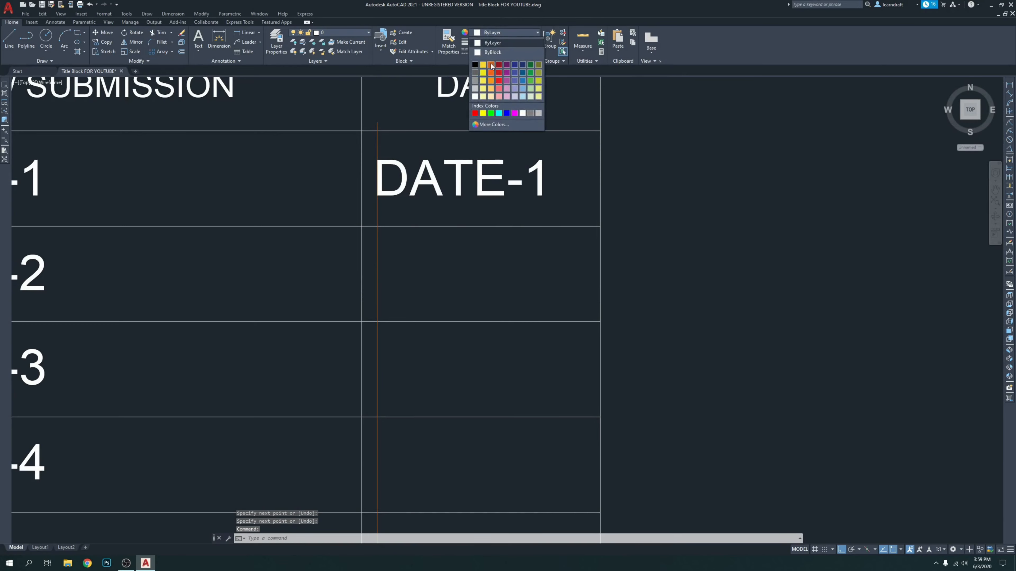
{"action": "left_click", "coordinate": [483, 73]}
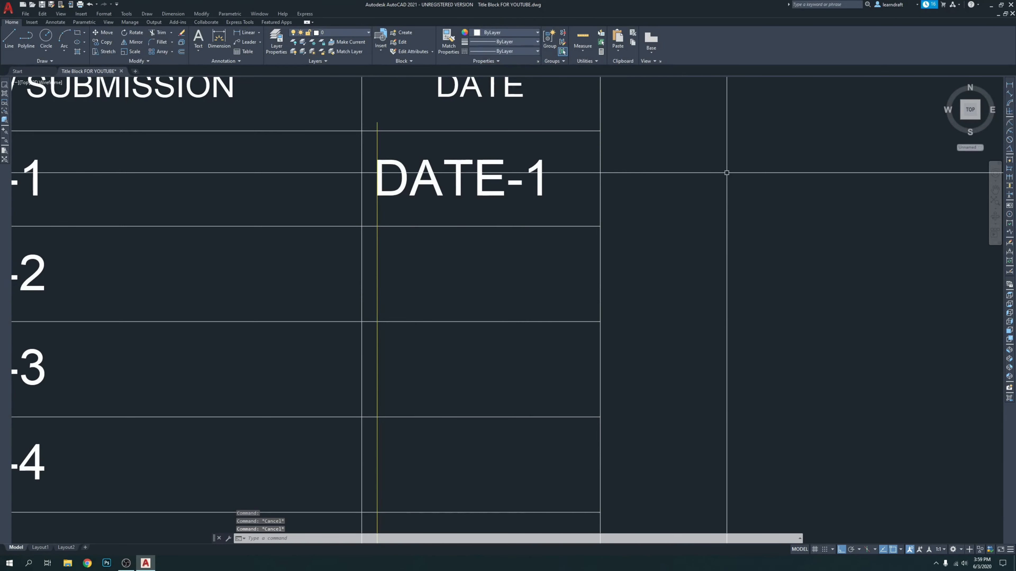
{"action": "scroll", "coordinate": [413, 206], "scroll_direction": "down", "scroll_amount": 4}
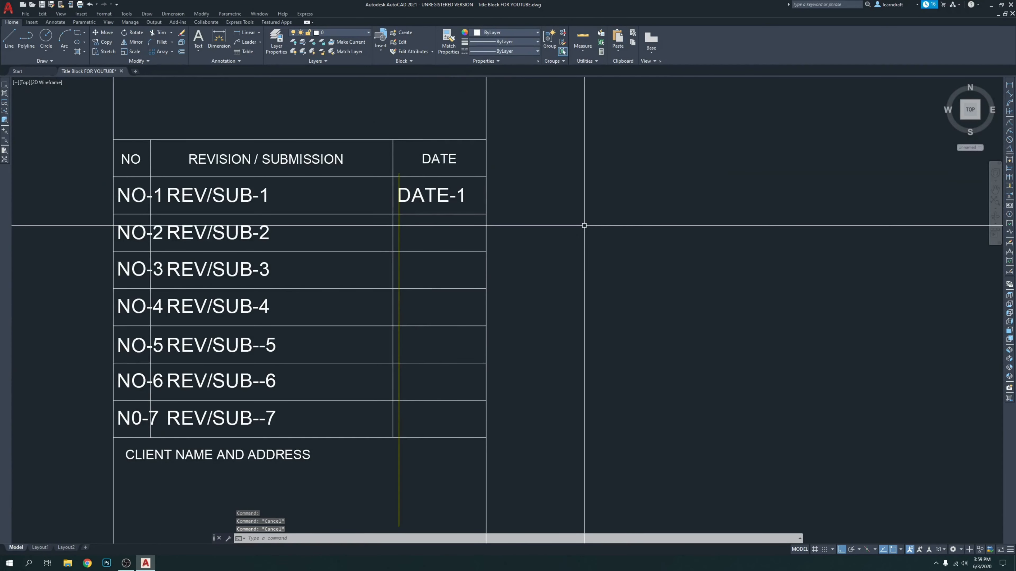
{"action": "key", "text": "Return"}
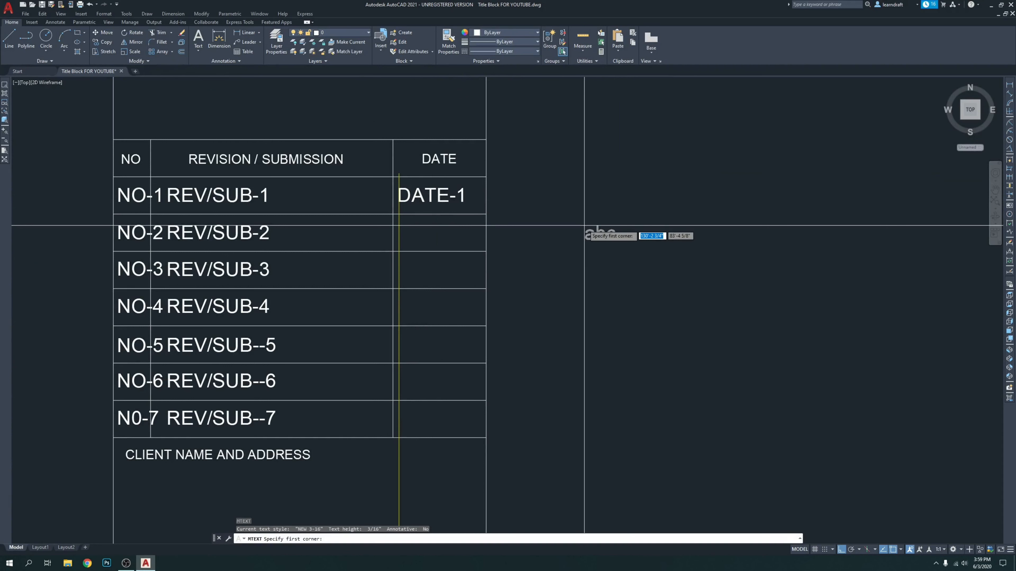
{"action": "key", "text": "Escape"}
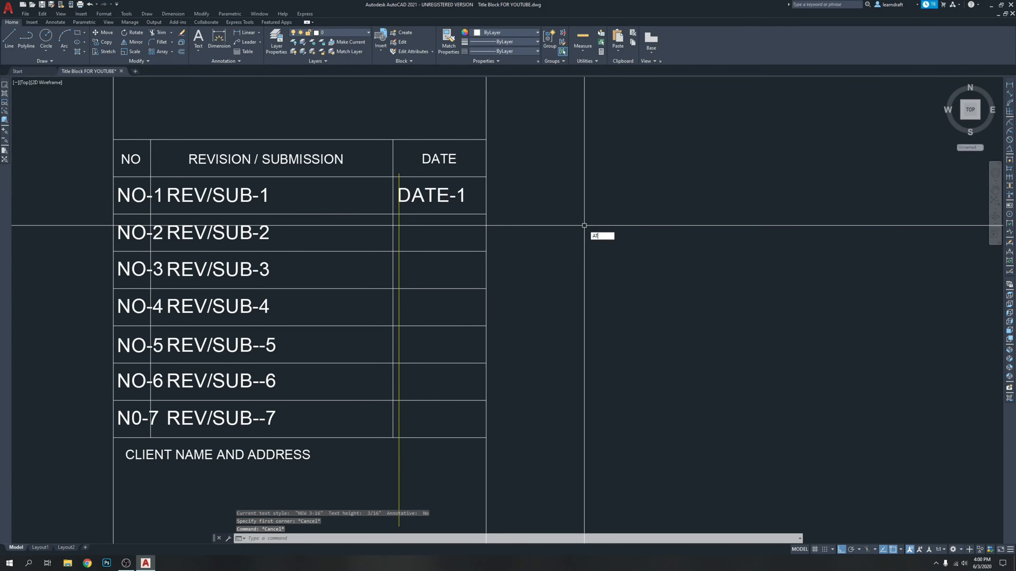
{"action": "key", "text": "Escape"}
{"action": "type", "text": "T"}
{"action": "key", "text": "Return"}
{"action": "left_click", "coordinate": [544, 189]}
{"action": "left_click", "coordinate": [631, 268]}
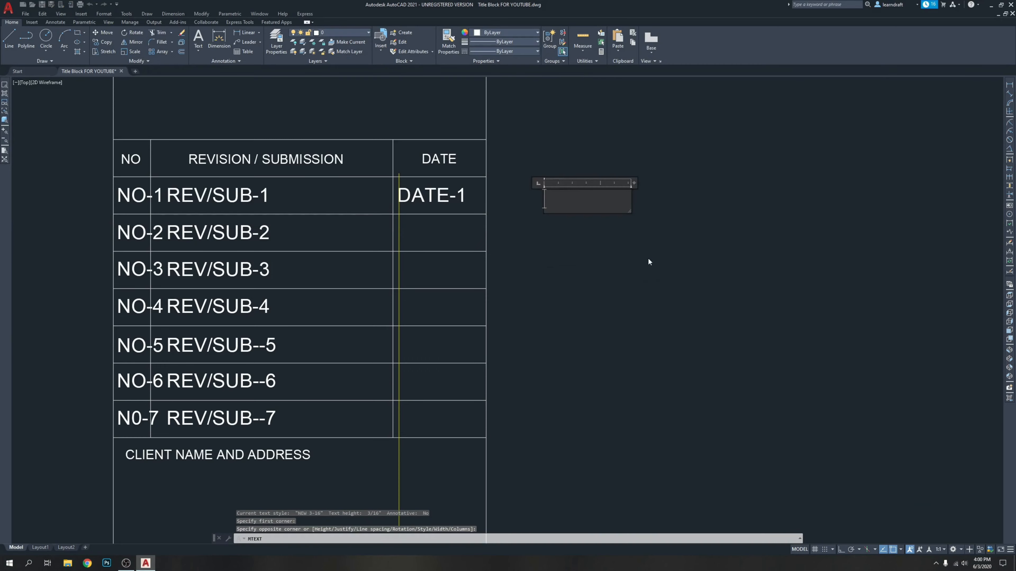
{"action": "key", "text": "Escape"}
{"action": "key", "text": "Escape"}
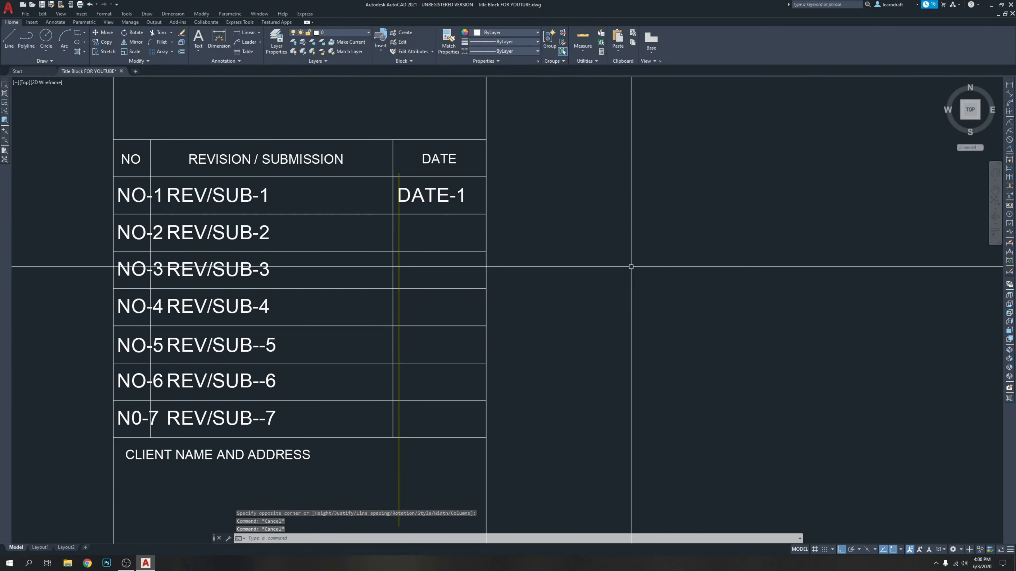
Step: Define an attribute with the tag DATE-2 and place it outside the table beside the second revision row
{"action": "type", "text": "ATT"}
{"action": "key", "text": "Return"}
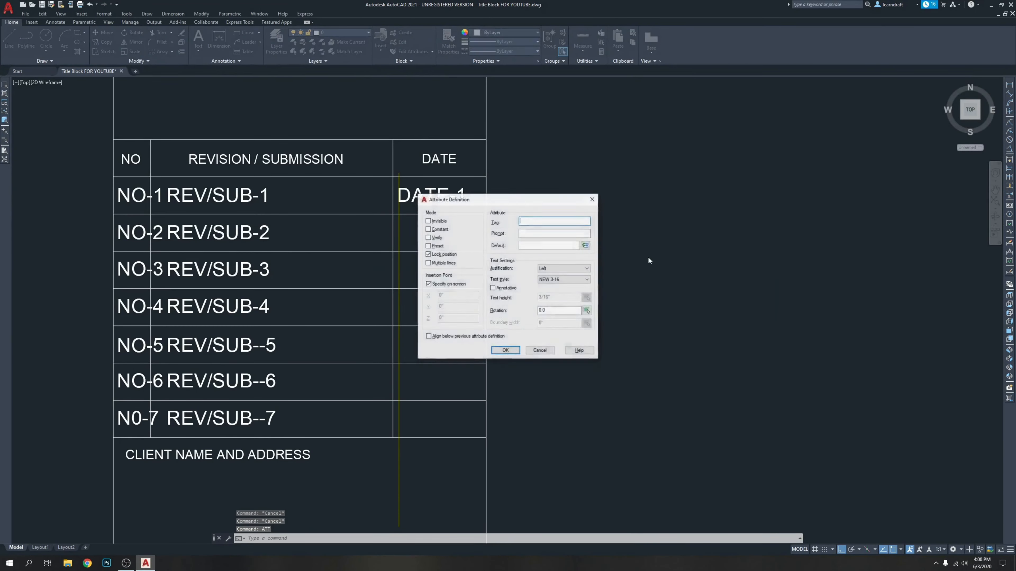
{"action": "left_click_drag", "start_coordinate": [567, 198], "coordinate": [689, 179]}
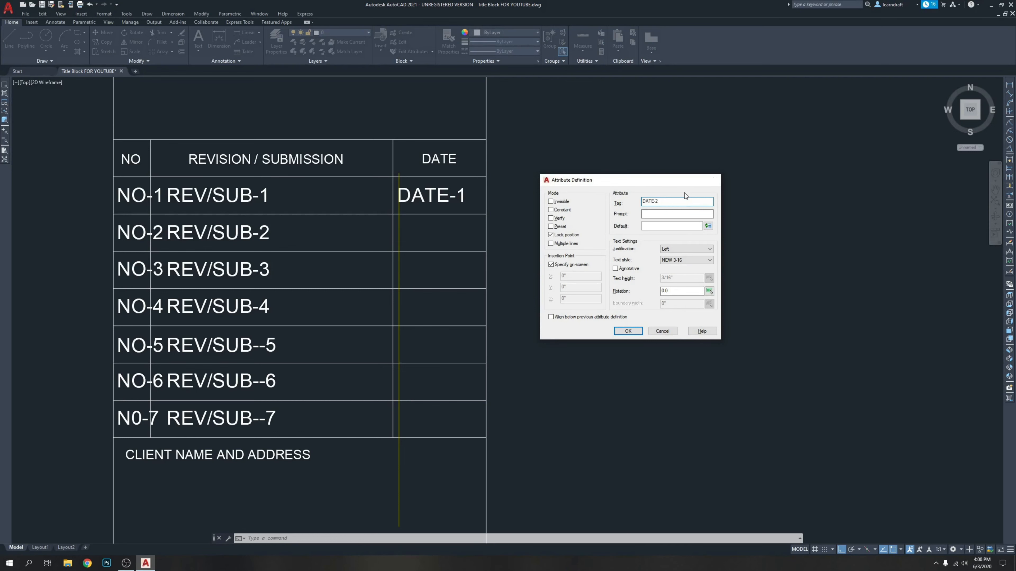
{"action": "key", "text": "Return"}
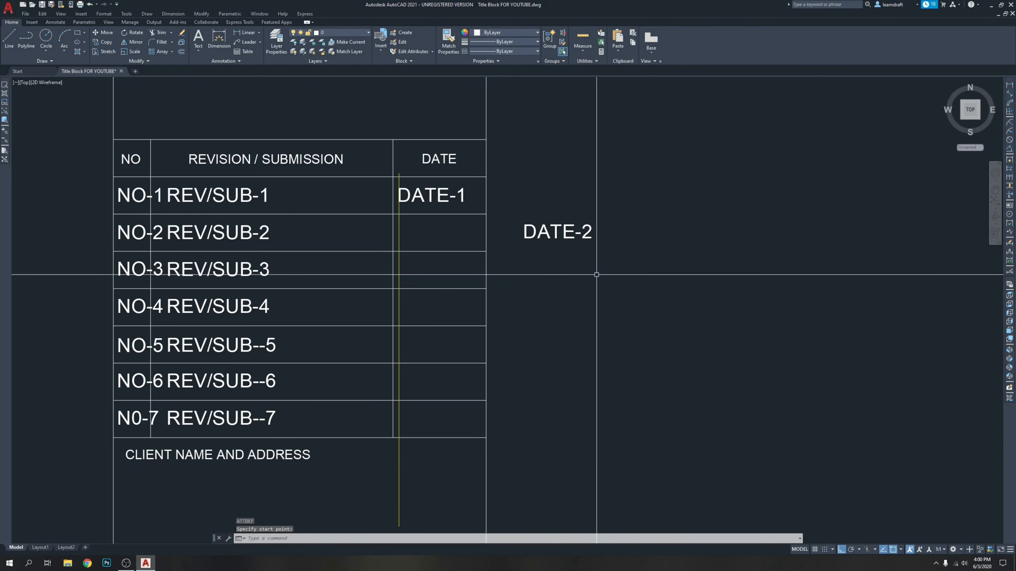
Step: Define an attribute with the tag DATE-3 and place it outside the table beside the third revision row
{"action": "key", "text": "Return"}
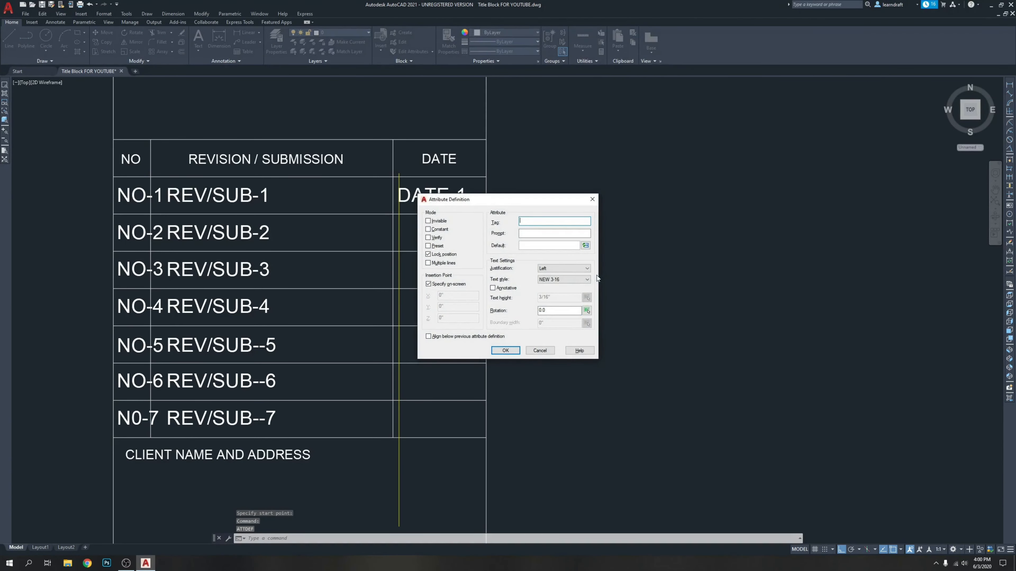
{"action": "type", "text": "DATE-"}
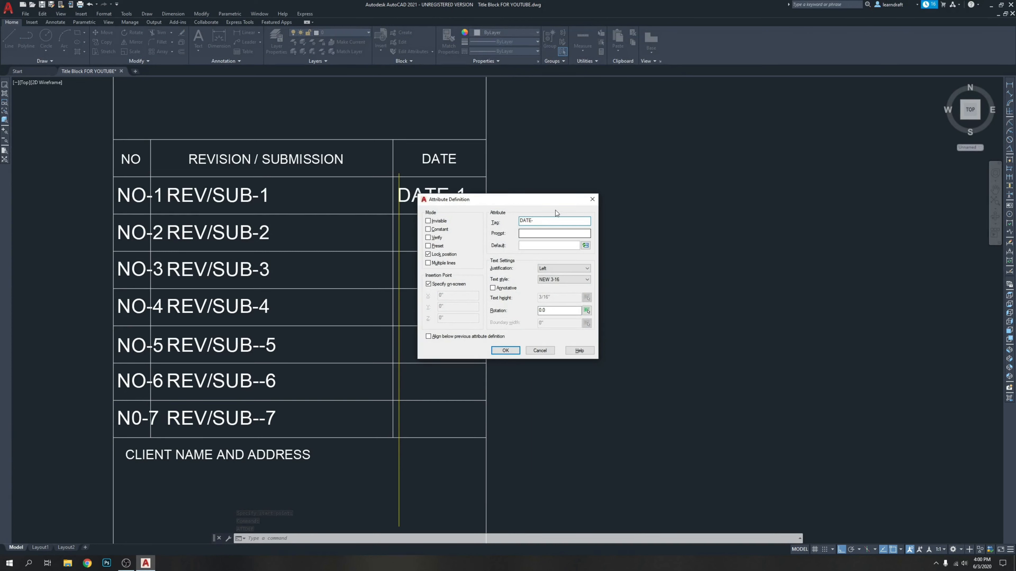
{"action": "left_click_drag", "start_coordinate": [561, 205], "coordinate": [770, 210]}
{"action": "type", "text": "TE"}
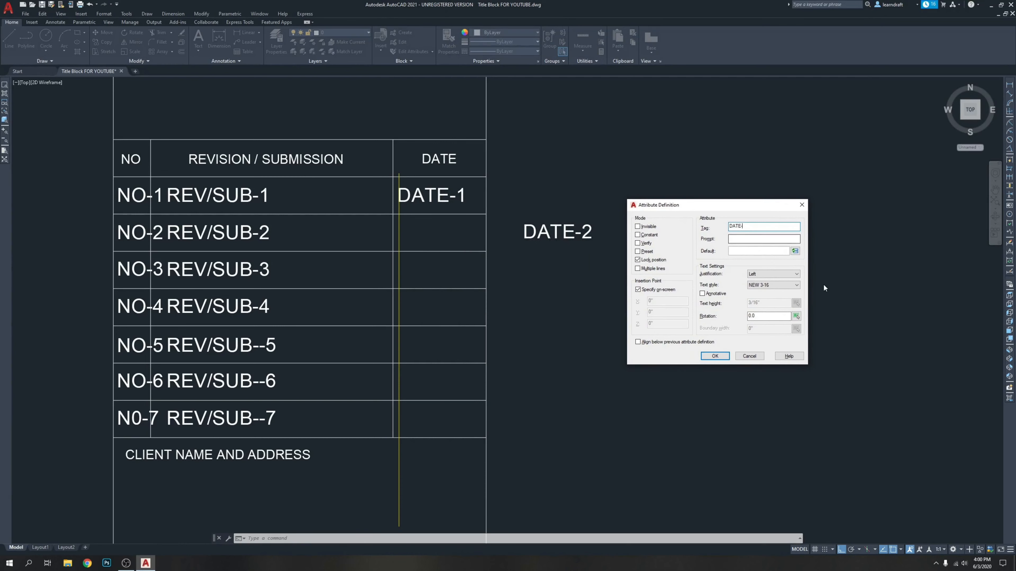
{"action": "type", "text": "-3"}
{"action": "key", "text": "Return"}
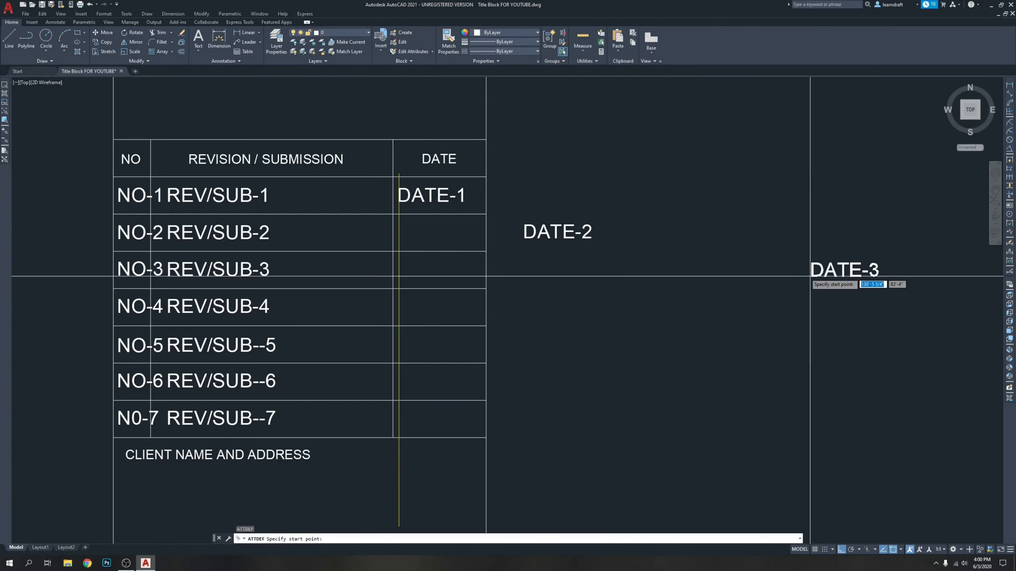
{"action": "left_click", "coordinate": [519, 273]}
Step: Define an attribute with the tag DATE-4 and place it outside the table beside the fourth revision row
{"action": "middle_click_drag", "start_coordinate": [610, 345], "coordinate": [578, 272]}
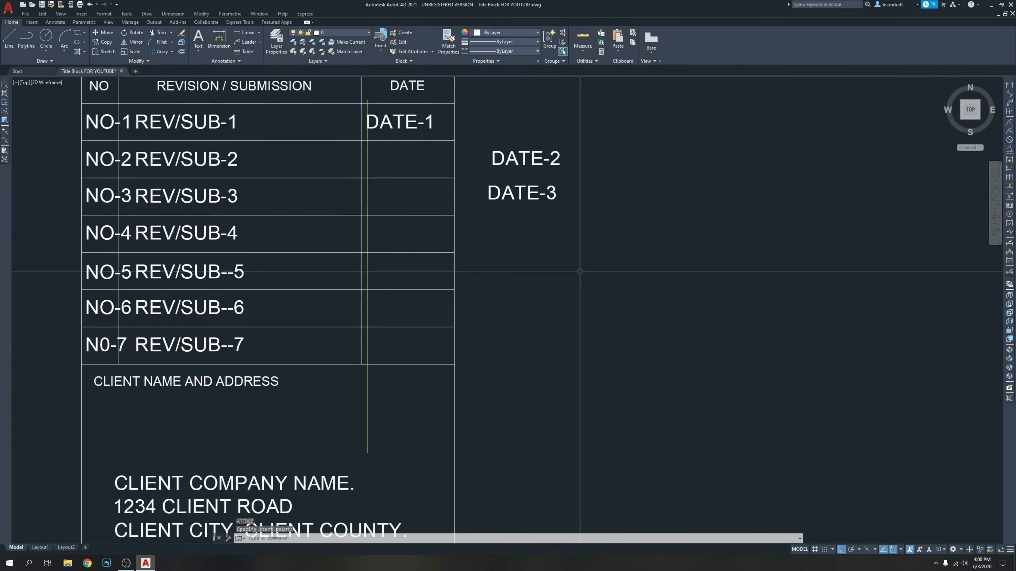
{"action": "key", "text": "Return"}
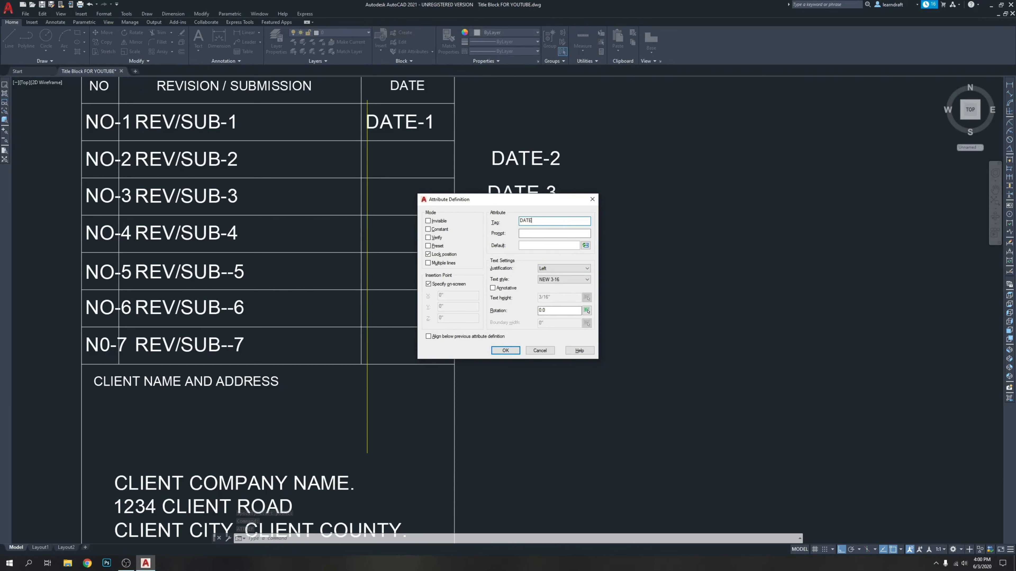
{"action": "key", "text": "Return"}
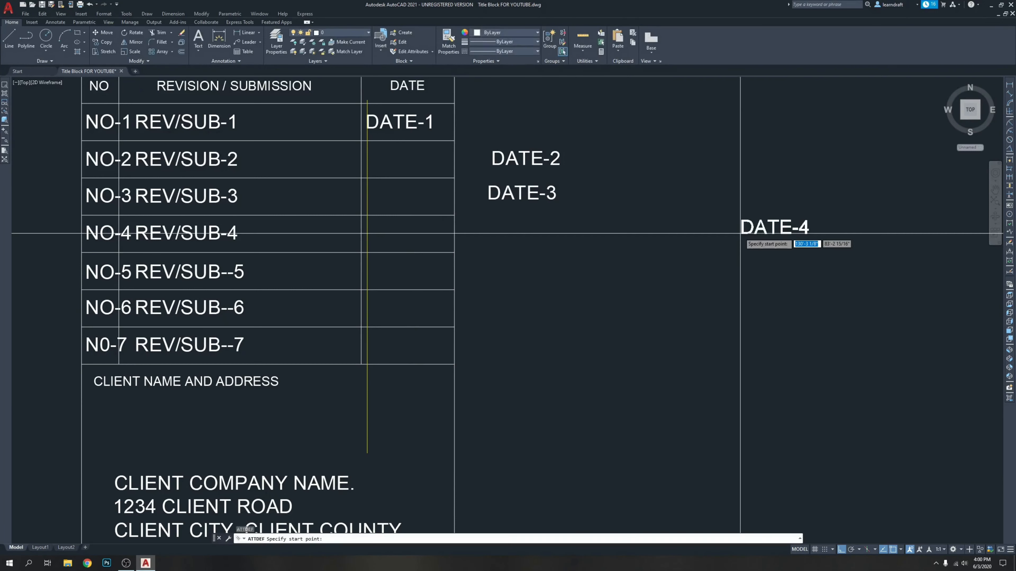
{"action": "left_click", "coordinate": [492, 241]}
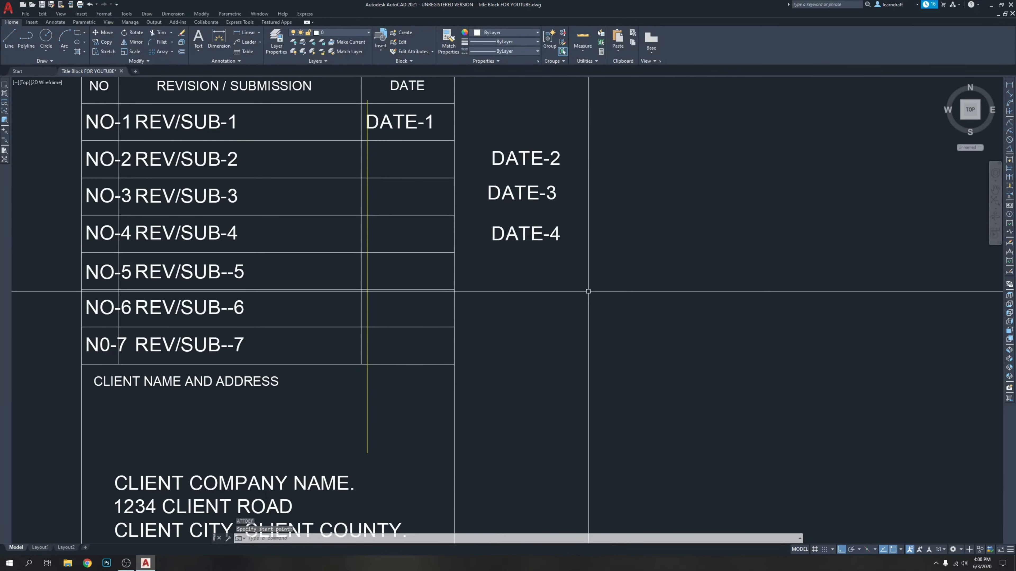
Step: Define an attribute with the tag DATE-5 and place it outside the table beside the fifth revision row
{"action": "key", "text": "Return"}
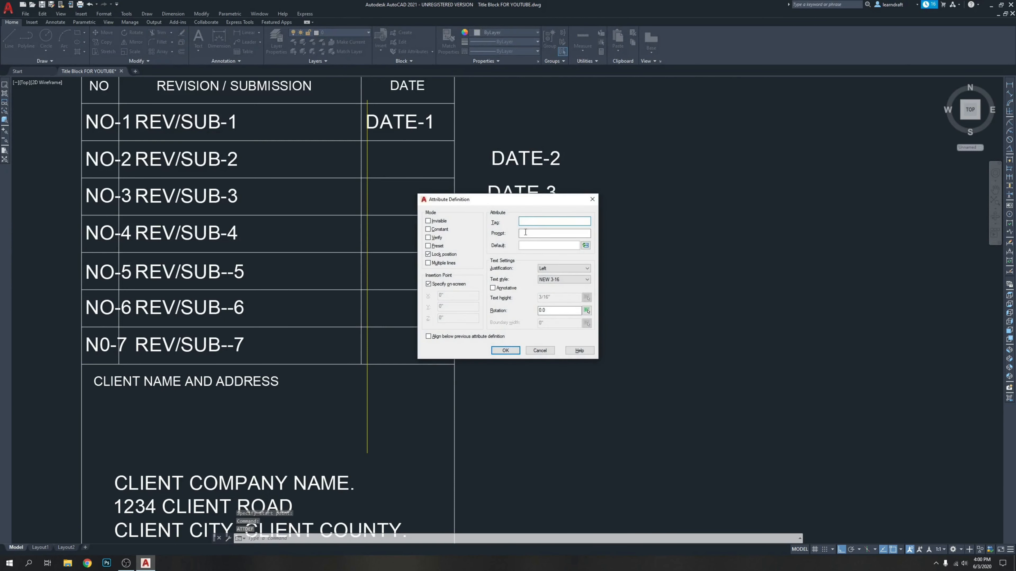
{"action": "left_click_drag", "start_coordinate": [543, 204], "coordinate": [733, 266]}
{"action": "type", "text": "DAT"}
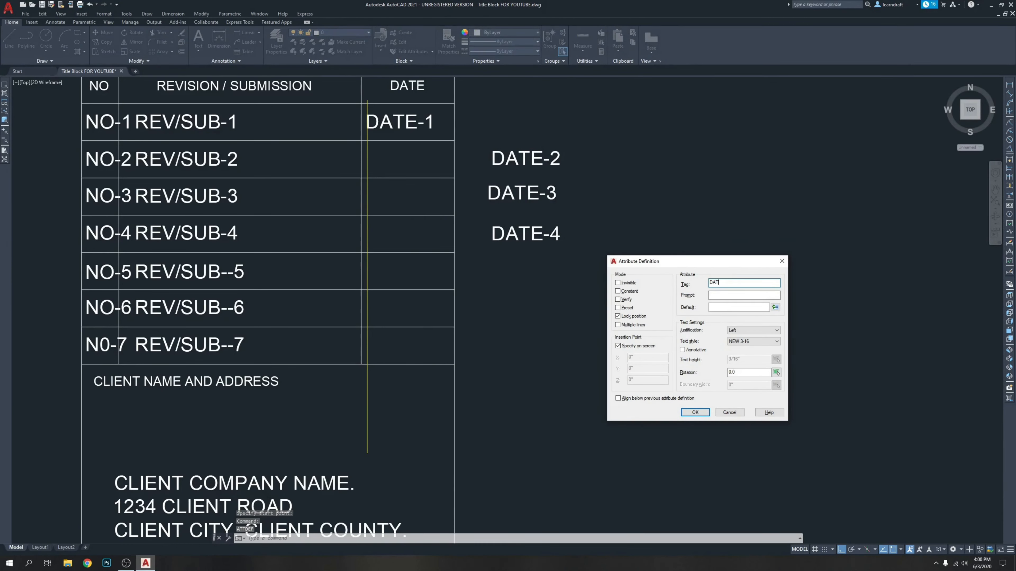
{"action": "type", "text": "E-5"}
{"action": "key", "text": "Return"}
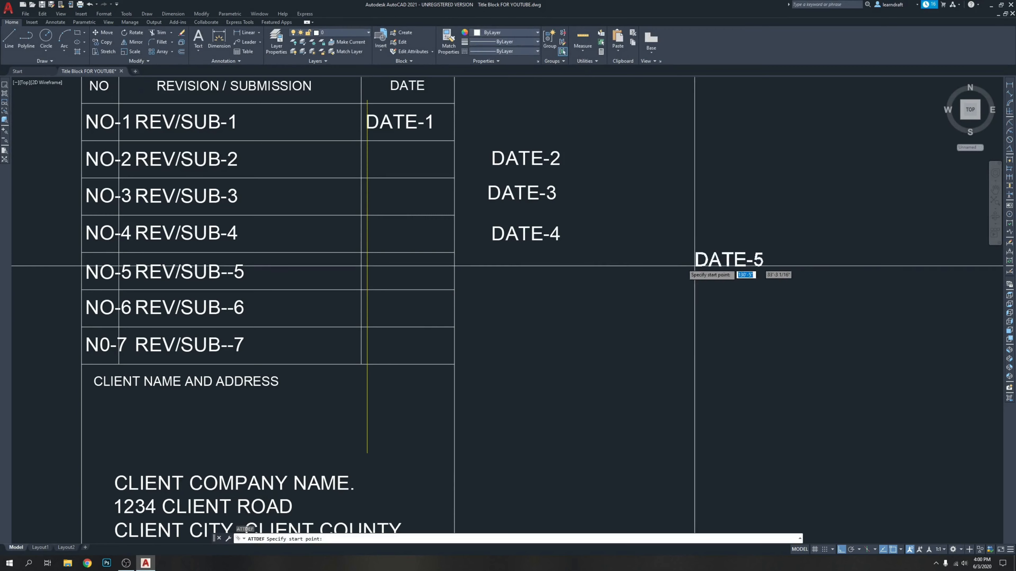
{"action": "left_click", "coordinate": [501, 281]}
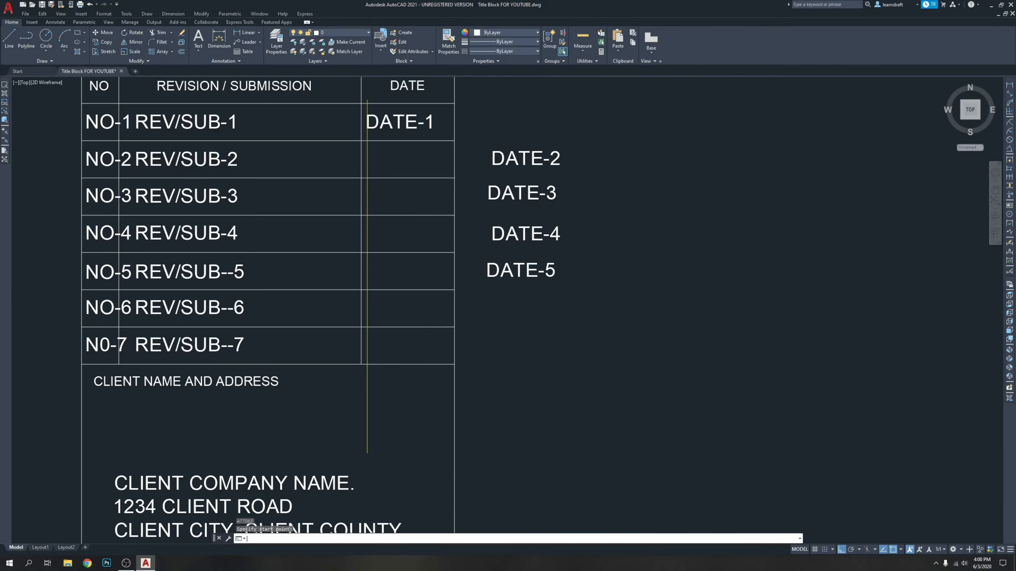
Step: Define an attribute with the tag DATE-6 and place it outside the table beside the sixth revision row
{"action": "key", "text": "Return"}
{"action": "type", "text": "DATE-"}
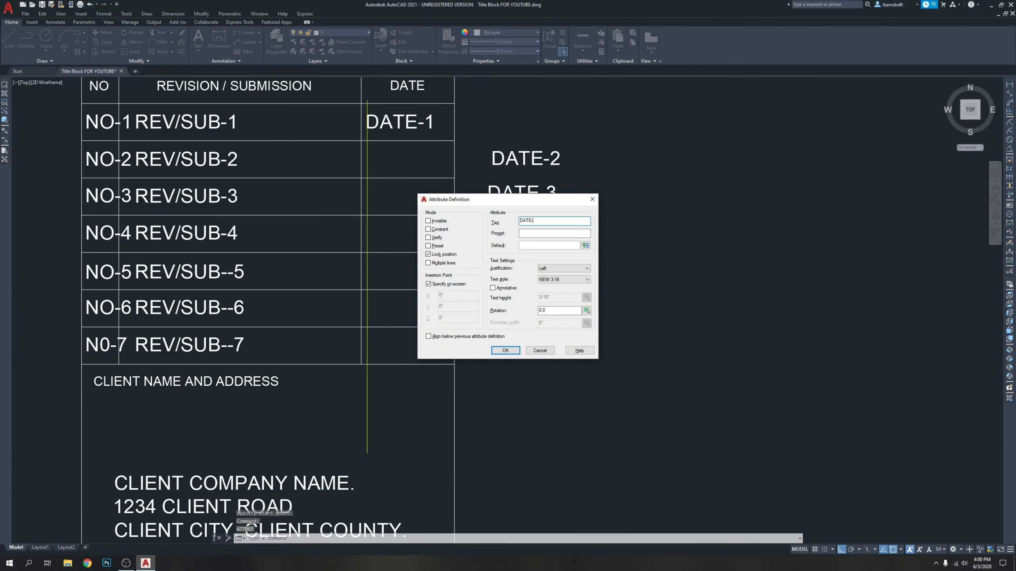
{"action": "type", "text": "6"}
{"action": "key", "text": "Return"}
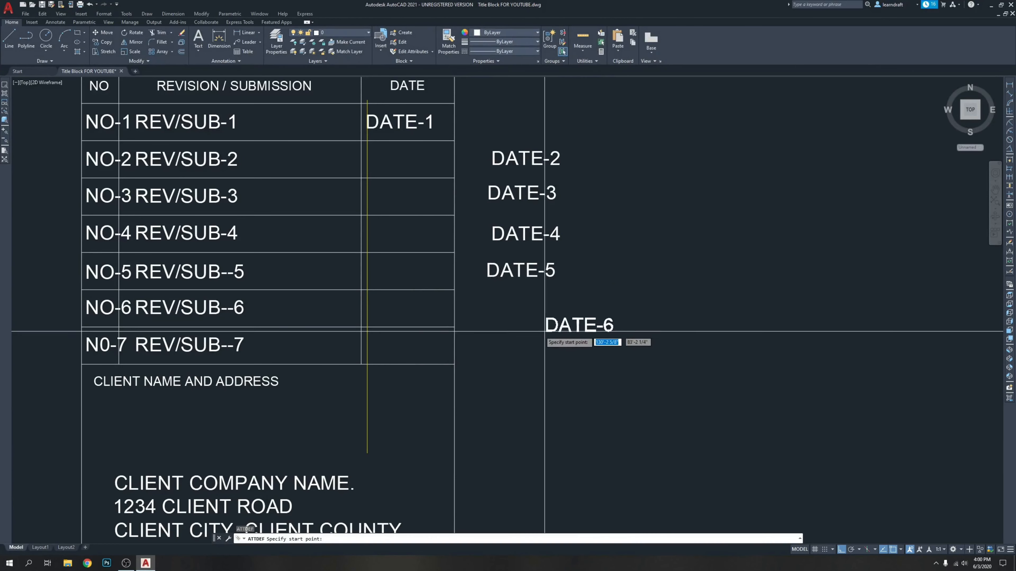
{"action": "left_click", "coordinate": [484, 319]}
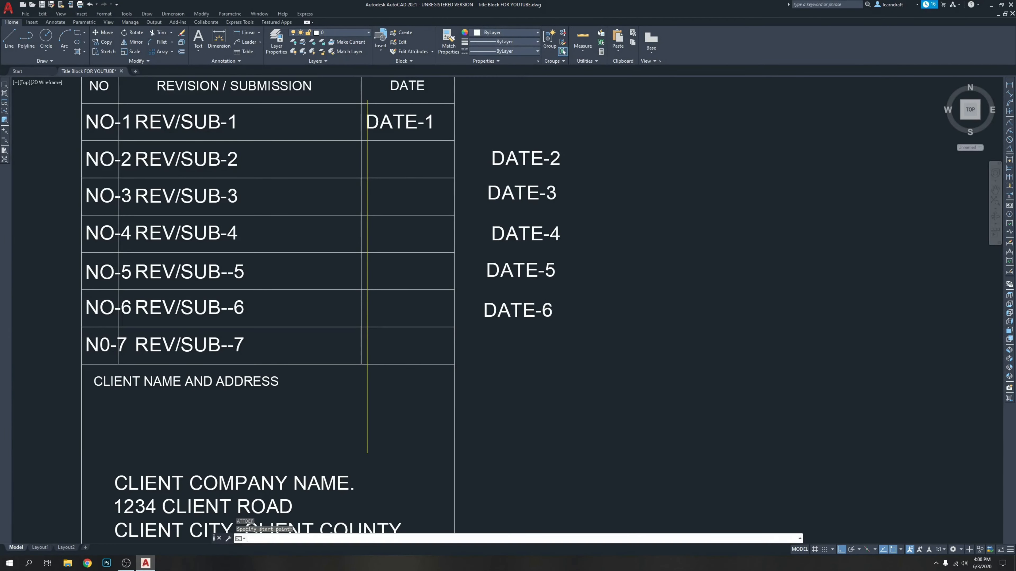
Step: Define an attribute with the tag DATE-7 and place it outside the table beside the seventh revision row
{"action": "key", "text": "Return"}
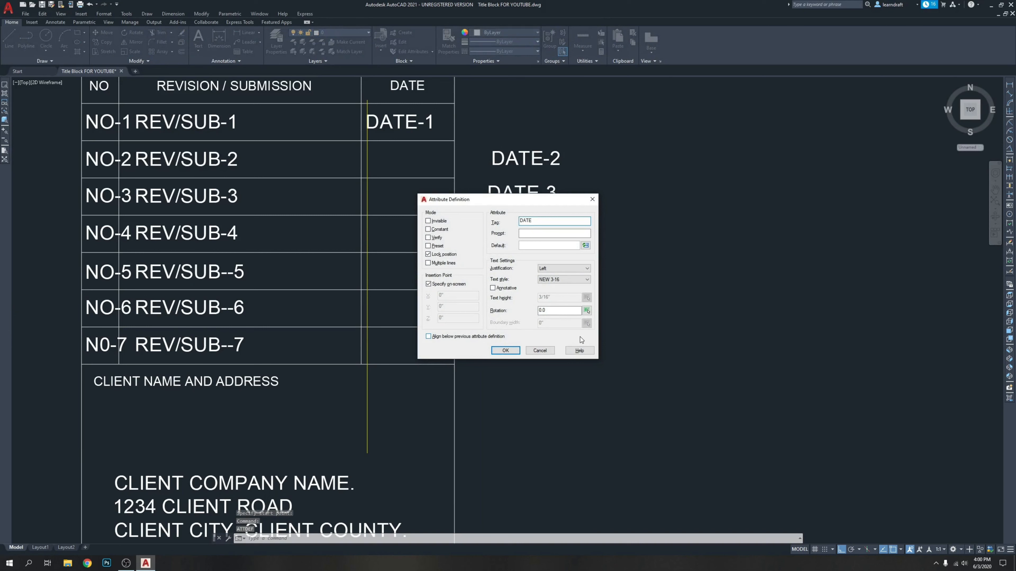
{"action": "left_click", "coordinate": [514, 352]}
{"action": "left_click", "coordinate": [472, 356]}
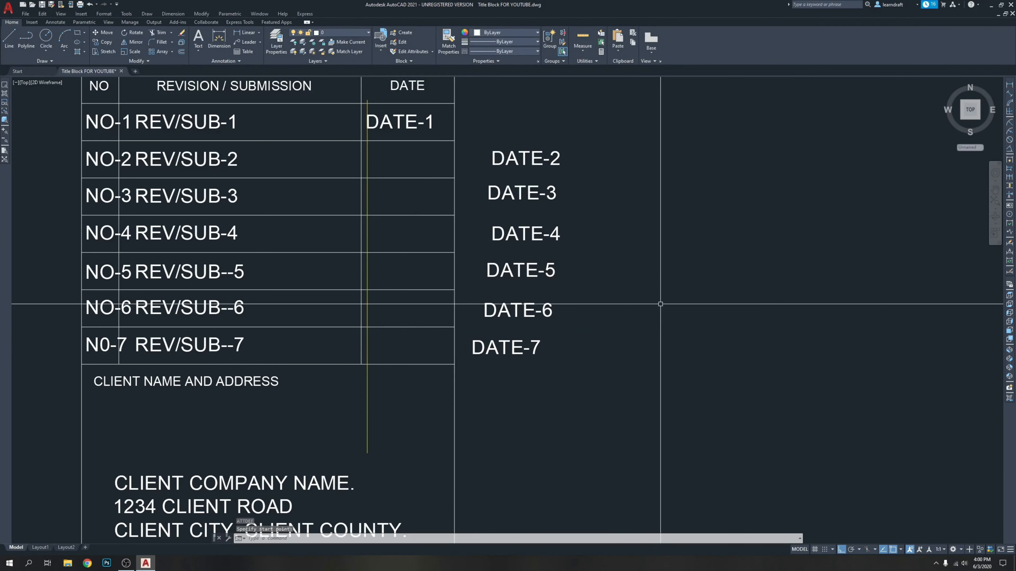
Step: Move the DATE-2 attribute horizontally into the DATE column of the second revision row, next to the vertical guide line
{"action": "scroll", "coordinate": [528, 261], "scroll_direction": "up", "scroll_amount": 5}
{"action": "left_click", "coordinate": [544, 225]}
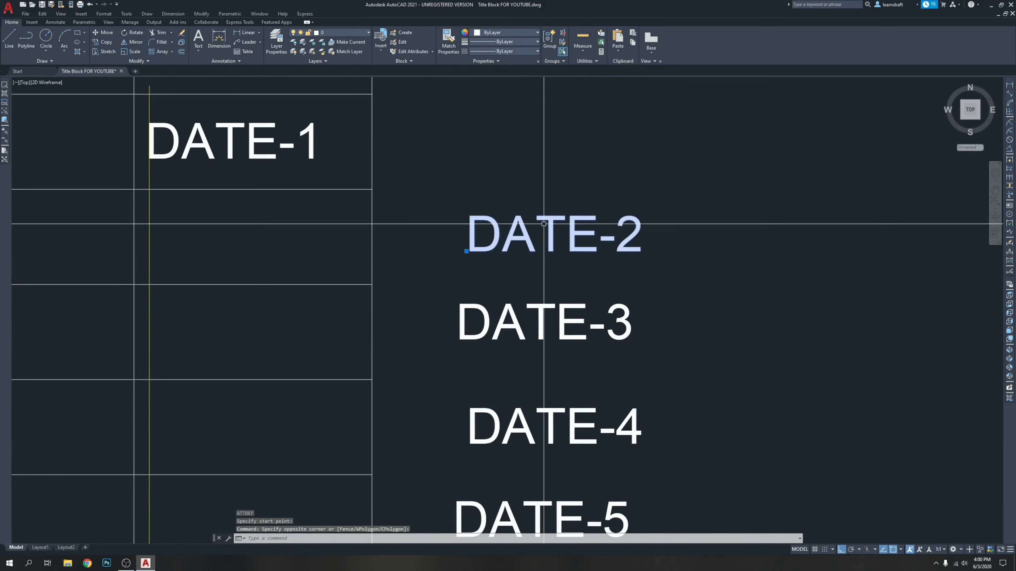
{"action": "key", "text": "space"}
{"action": "left_click", "coordinate": [834, 164]}
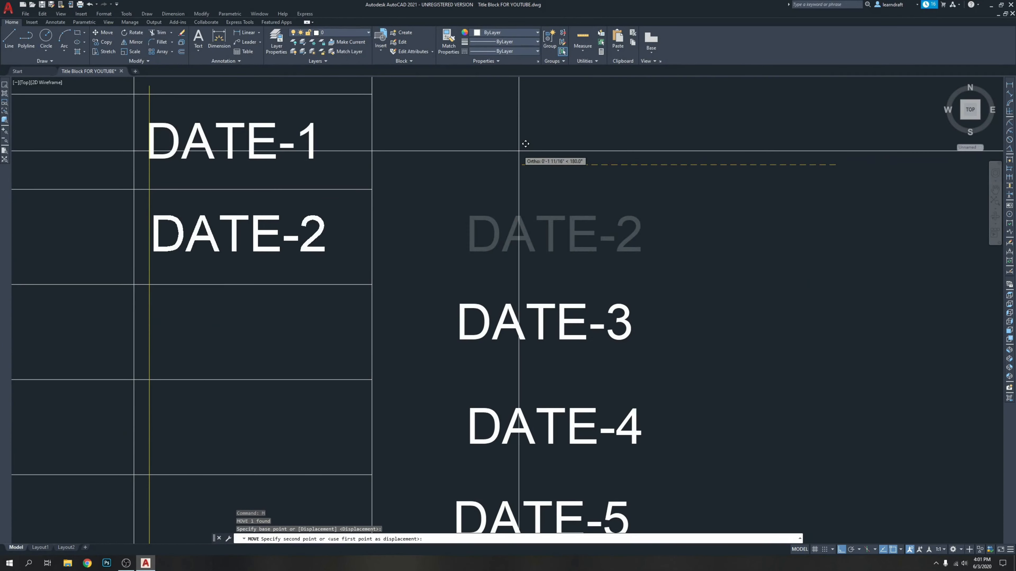
{"action": "left_click", "coordinate": [516, 153]}
Step: Move DATE-2 slightly sideways so the left edge of its D lies on the yellow vertical guide line
{"action": "scroll", "coordinate": [174, 195], "scroll_direction": "up", "scroll_amount": 4}
{"action": "middle_click_drag", "start_coordinate": [174, 196], "coordinate": [438, 177]}
{"action": "left_click", "coordinate": [437, 186]}
{"action": "left_click", "coordinate": [397, 243]}
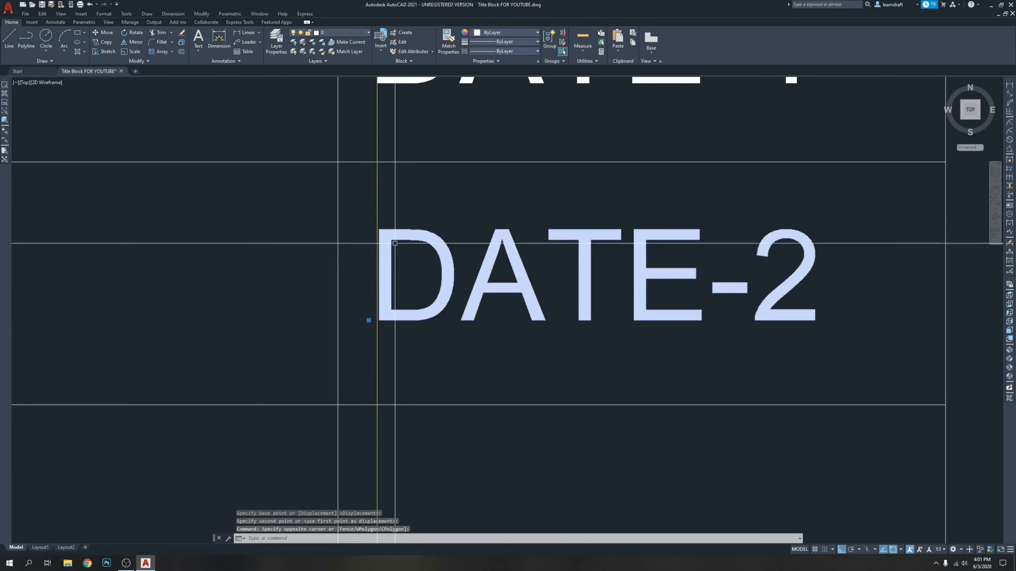
{"action": "scroll", "coordinate": [396, 234], "scroll_direction": "up", "scroll_amount": 4}
{"action": "key", "text": "space"}
{"action": "left_click", "coordinate": [462, 181]}
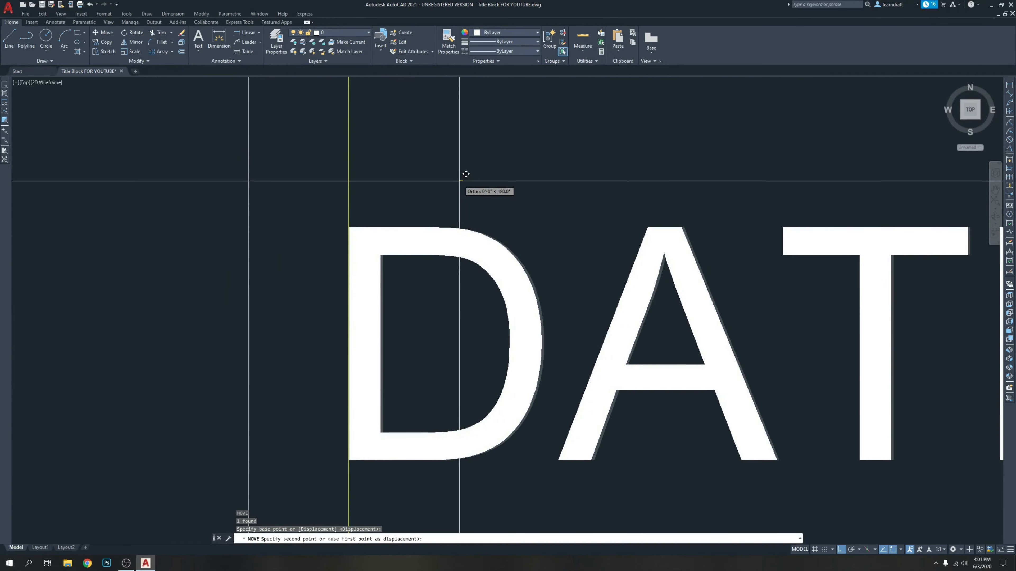
{"action": "left_click", "coordinate": [458, 181]}
Step: Draw a horizontal line across the first revision row near the text baseline, extending past both sides of the table
{"action": "scroll", "coordinate": [399, 193], "scroll_direction": "down", "scroll_amount": 8}
{"action": "scroll", "coordinate": [399, 195], "scroll_direction": "down", "scroll_amount": 6}
{"action": "scroll", "coordinate": [314, 217], "scroll_direction": "up", "scroll_amount": 6}
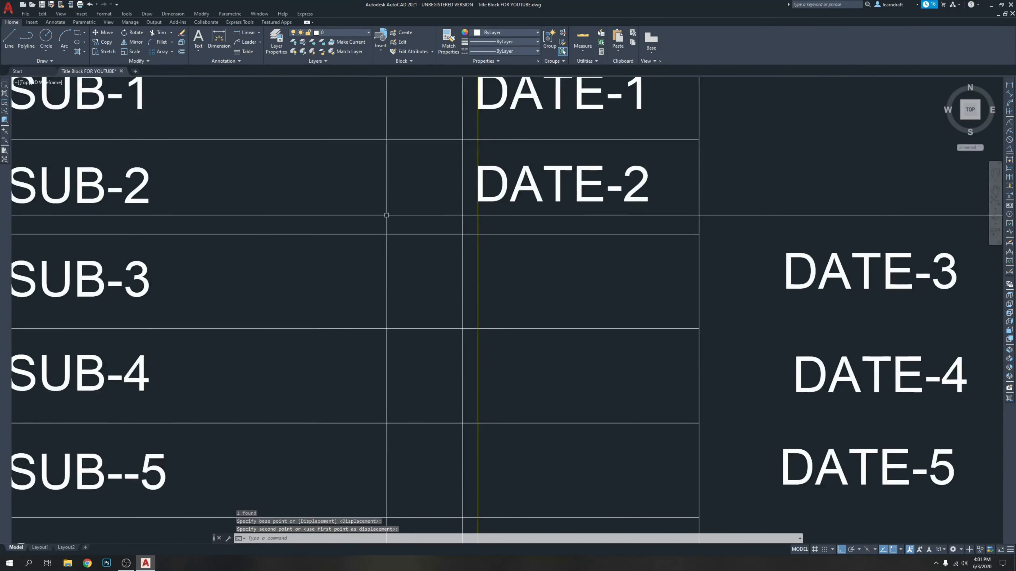
{"action": "scroll", "coordinate": [385, 217], "scroll_direction": "down", "scroll_amount": 3}
{"action": "middle_click_drag", "start_coordinate": [305, 201], "coordinate": [319, 217]}
{"action": "middle_click_drag", "start_coordinate": [654, 272], "coordinate": [527, 259]}
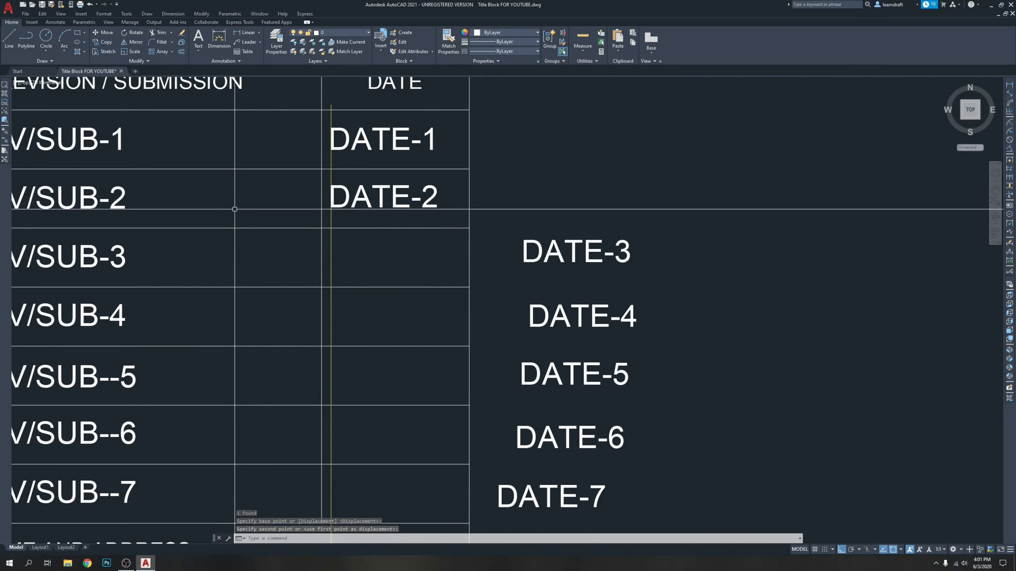
{"action": "mouse_move", "coordinate": [227, 163]}
{"action": "middle_mouse_down"}
{"action": "mouse_move", "coordinate": [286, 201]}
{"action": "mouse_move", "coordinate": [462, 218]}
{"action": "middle_mouse_up"}
{"action": "key", "text": "Return"}
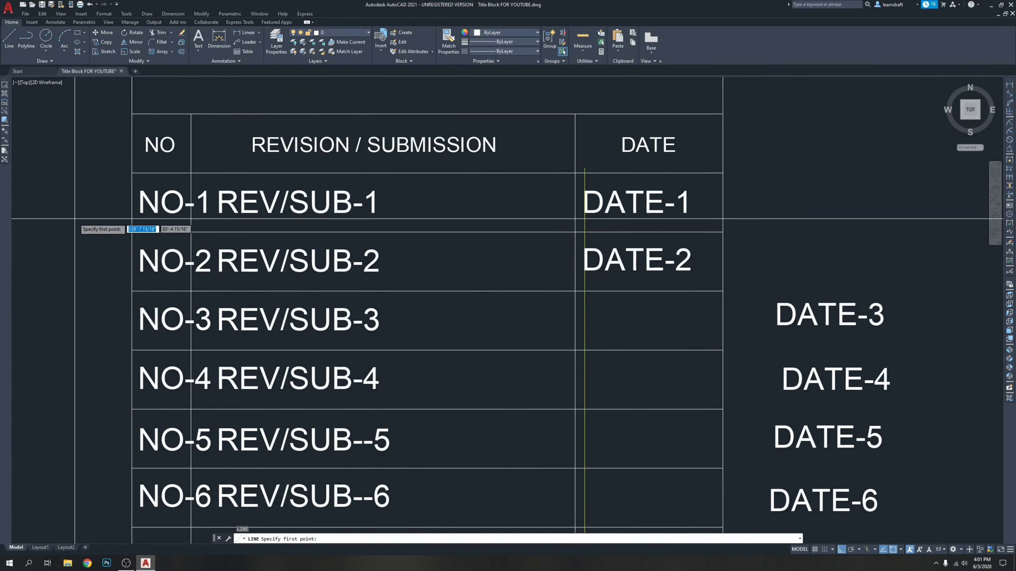
{"action": "left_click", "coordinate": [847, 275]}
{"action": "key", "text": "Return"}
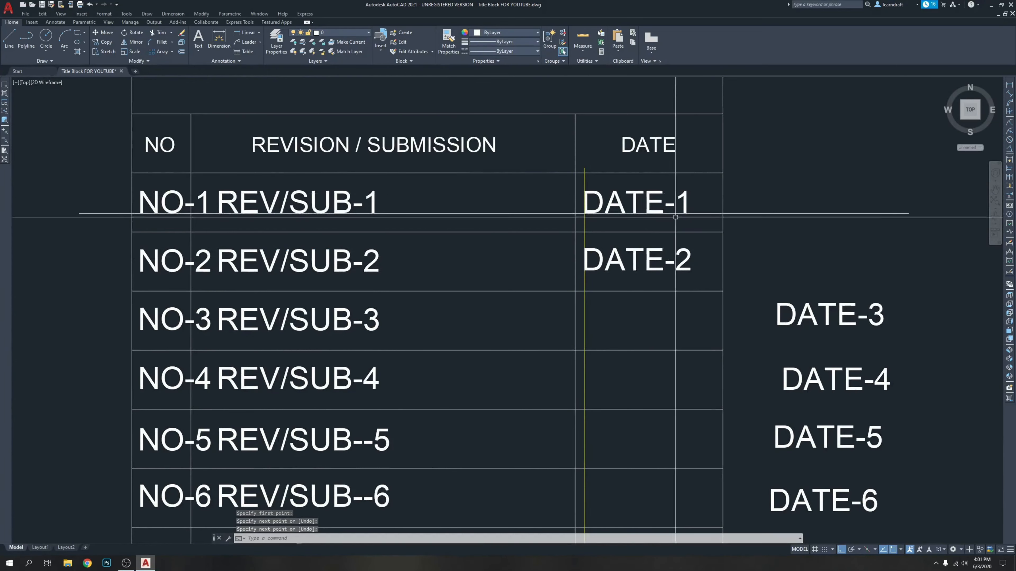
Step: Move the horizontal line vertically onto the baseline of the DATE-1 text
{"action": "scroll", "coordinate": [654, 203], "scroll_direction": "up", "scroll_amount": 2}
{"action": "left_click", "coordinate": [761, 213]}
{"action": "left_click", "coordinate": [748, 236]}
{"action": "scroll", "coordinate": [755, 220], "scroll_direction": "up", "scroll_amount": 2}
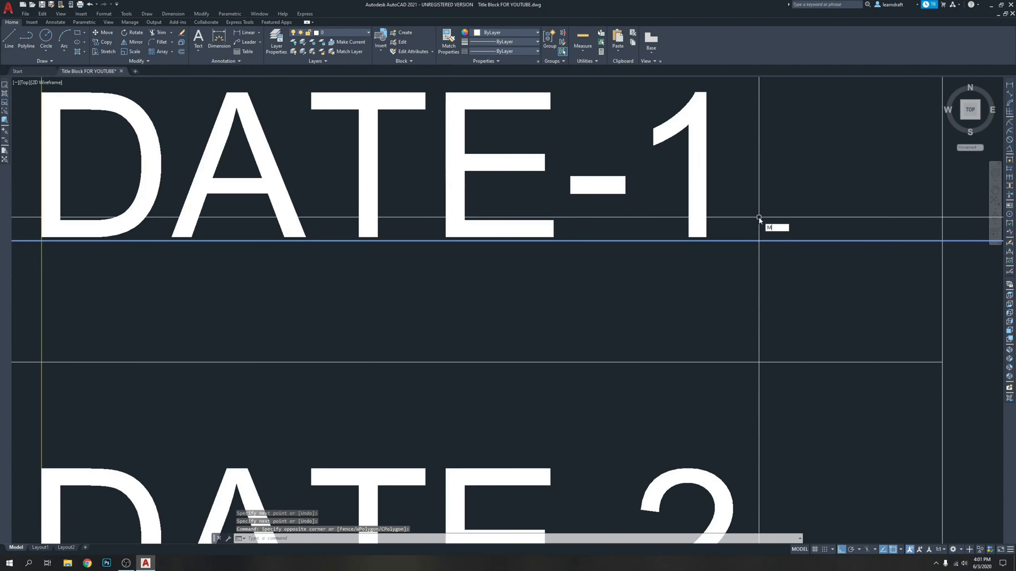
{"action": "key", "text": "Return"}
{"action": "left_click", "coordinate": [763, 195]}
{"action": "left_click", "coordinate": [765, 192]}
Step: Match the properties of the yellow vertical guide line onto the horizontal line in the first revision row
{"action": "scroll", "coordinate": [819, 224], "scroll_direction": "down", "scroll_amount": 4}
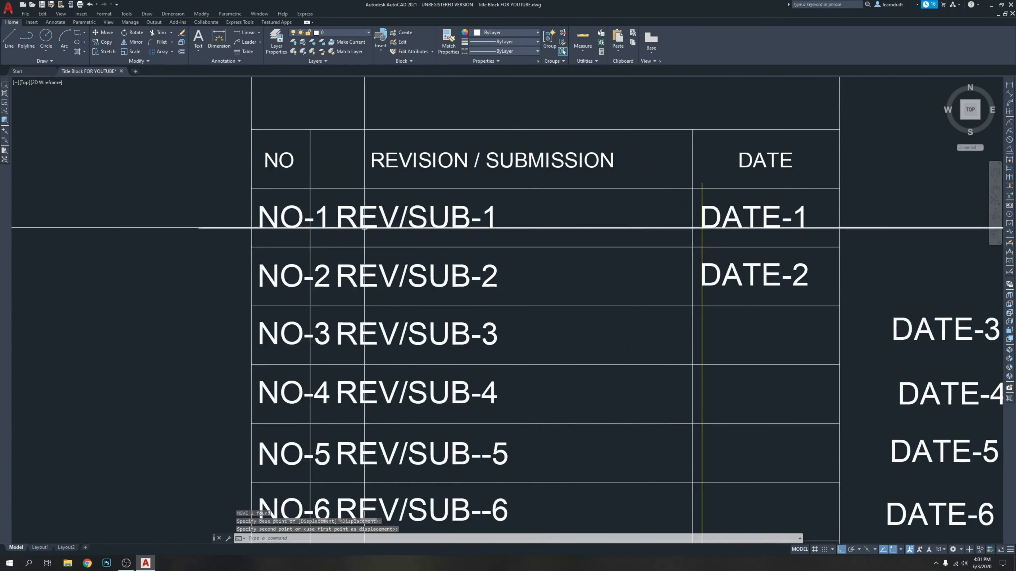
{"action": "type", "text": "ma"}
{"action": "key", "text": "Return"}
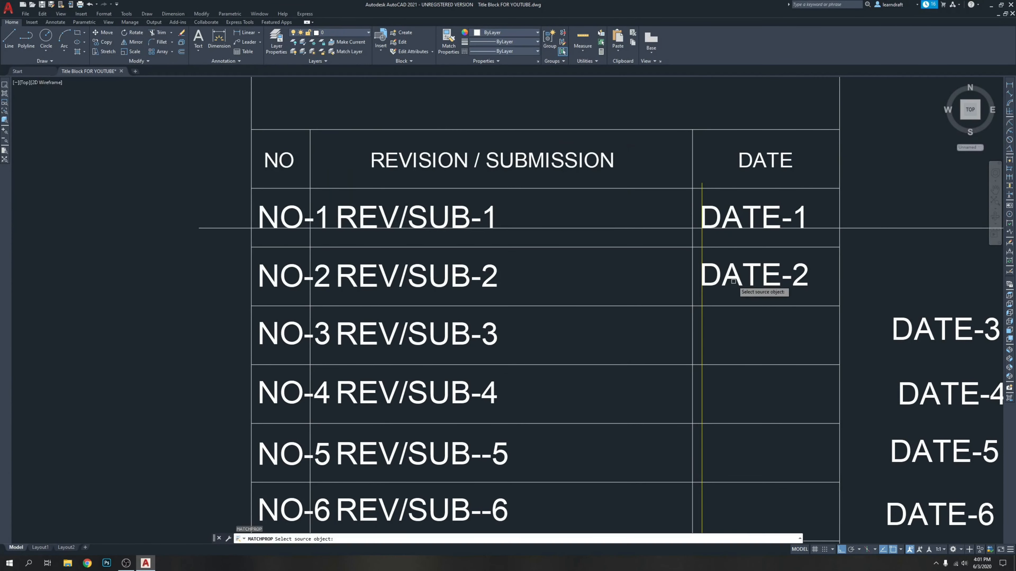
{"action": "left_click", "coordinate": [701, 237]}
{"action": "left_click", "coordinate": [871, 220]}
{"action": "left_click", "coordinate": [862, 251]}
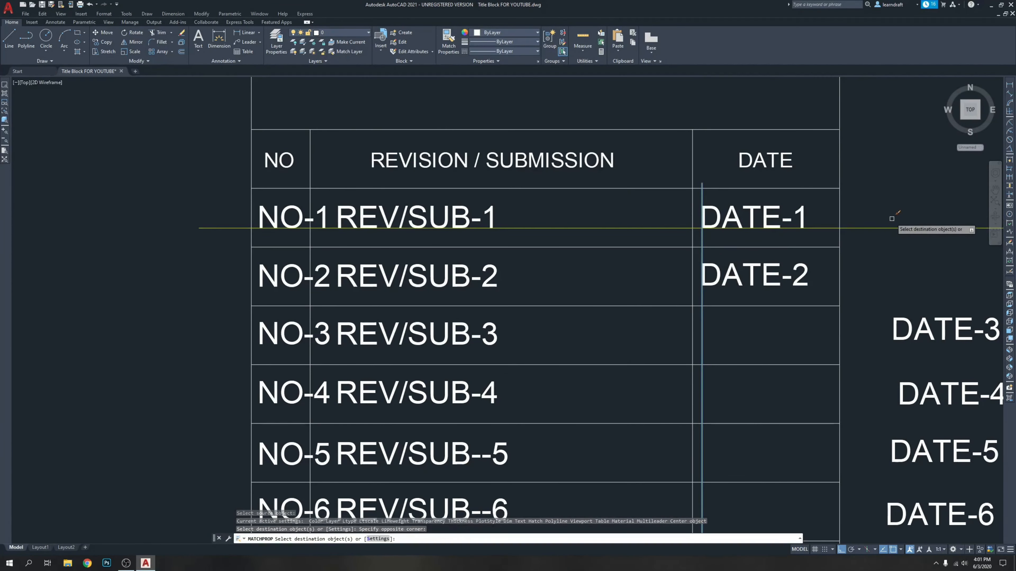
{"action": "key", "text": "Return"}
Step: Copy the yellow horizontal guide from the first revision row straight down onto the baseline of the NO-2 row text
{"action": "scroll", "coordinate": [269, 199], "scroll_direction": "up", "scroll_amount": 2}
{"action": "scroll", "coordinate": [272, 194], "scroll_direction": "up", "scroll_amount": 1}
{"action": "scroll", "coordinate": [262, 193], "scroll_direction": "down", "scroll_amount": 2}
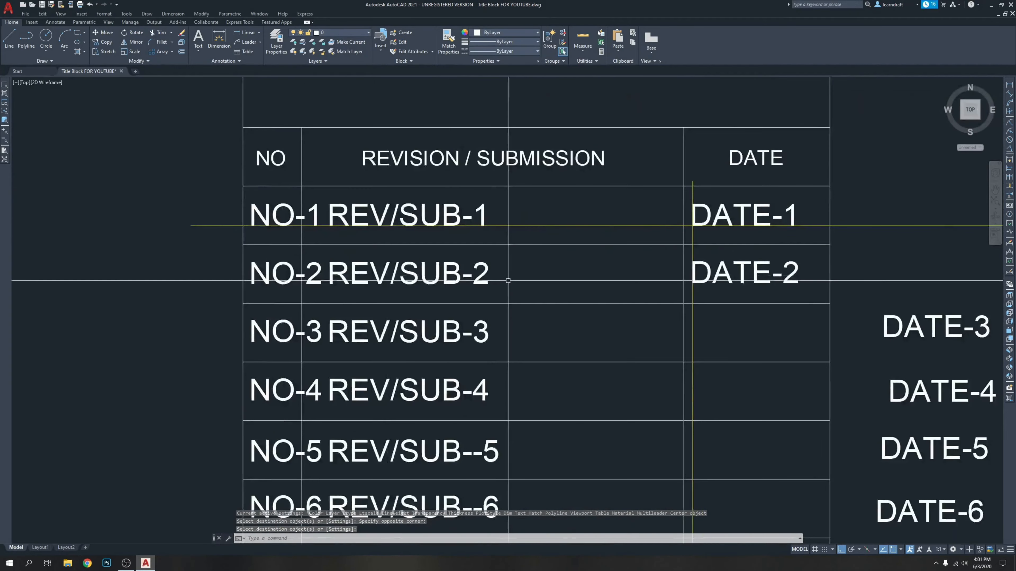
{"action": "middle_click_drag", "start_coordinate": [508, 278], "coordinate": [284, 253]}
{"action": "scroll", "coordinate": [631, 200], "scroll_direction": "down", "scroll_amount": 2}
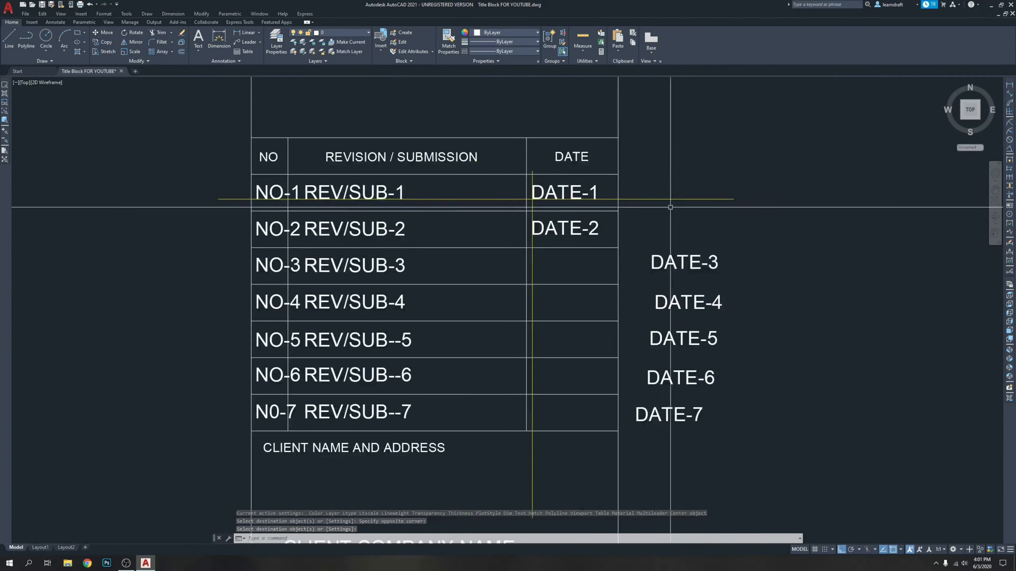
{"action": "left_click", "coordinate": [233, 182]}
{"action": "left_click", "coordinate": [211, 229]}
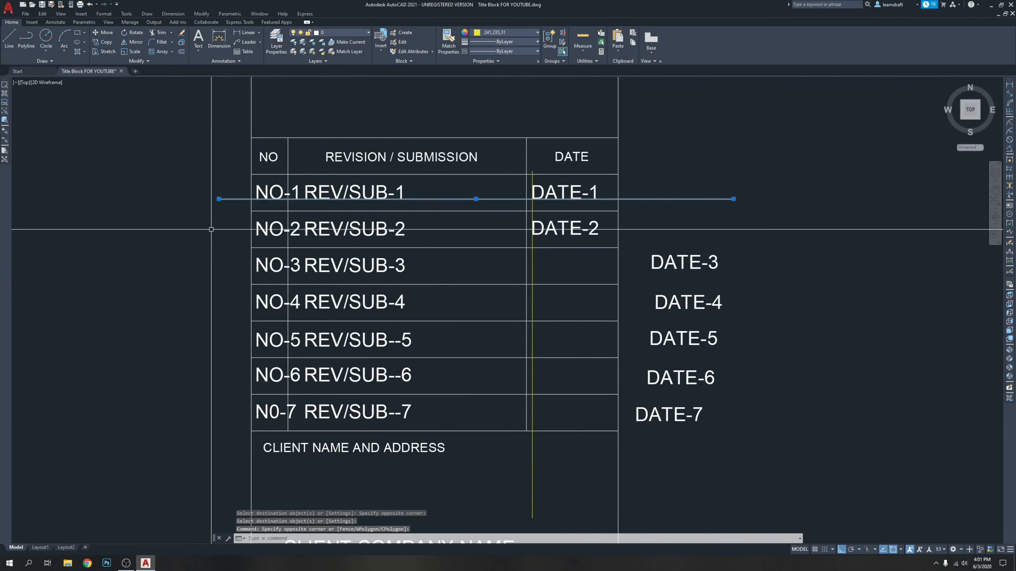
{"action": "type", "text": "CO"}
{"action": "key", "text": "Return"}
{"action": "scroll", "coordinate": [211, 230], "scroll_direction": "up", "scroll_amount": 4}
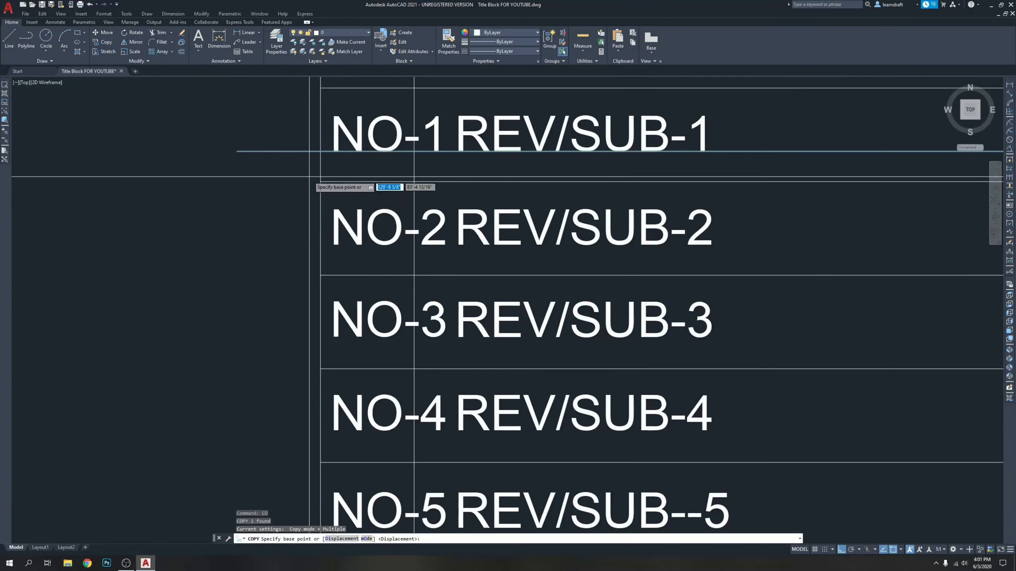
{"action": "left_click", "coordinate": [231, 184]}
{"action": "scroll", "coordinate": [227, 232], "scroll_direction": "up", "scroll_amount": 2}
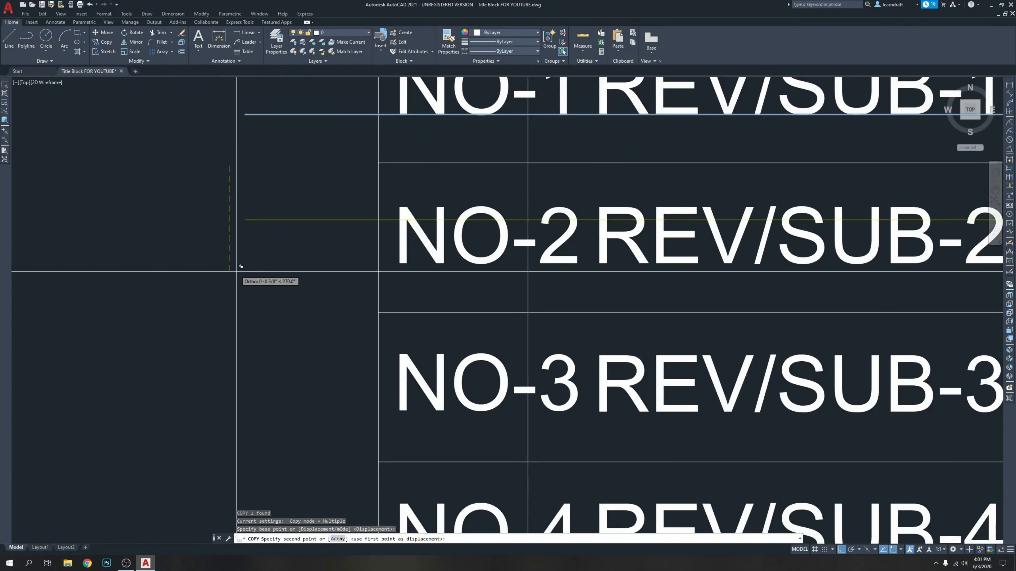
{"action": "left_click", "coordinate": [226, 317]}
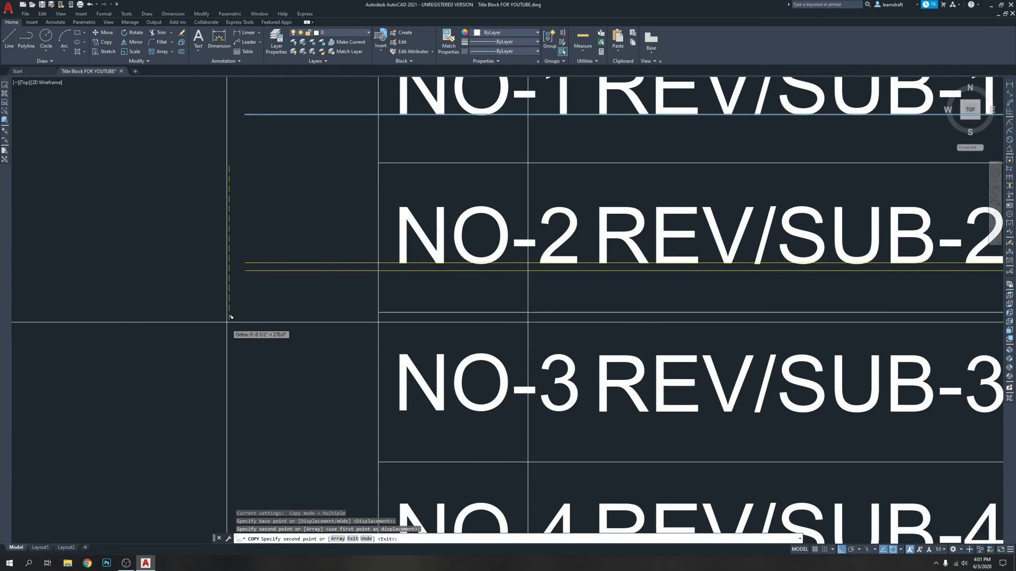
Step: Place further copies of the horizontal guide on the text baselines of the NO-3, NO-4 and NO-5 rows
{"action": "middle_click_drag", "start_coordinate": [228, 327], "coordinate": [202, 199]}
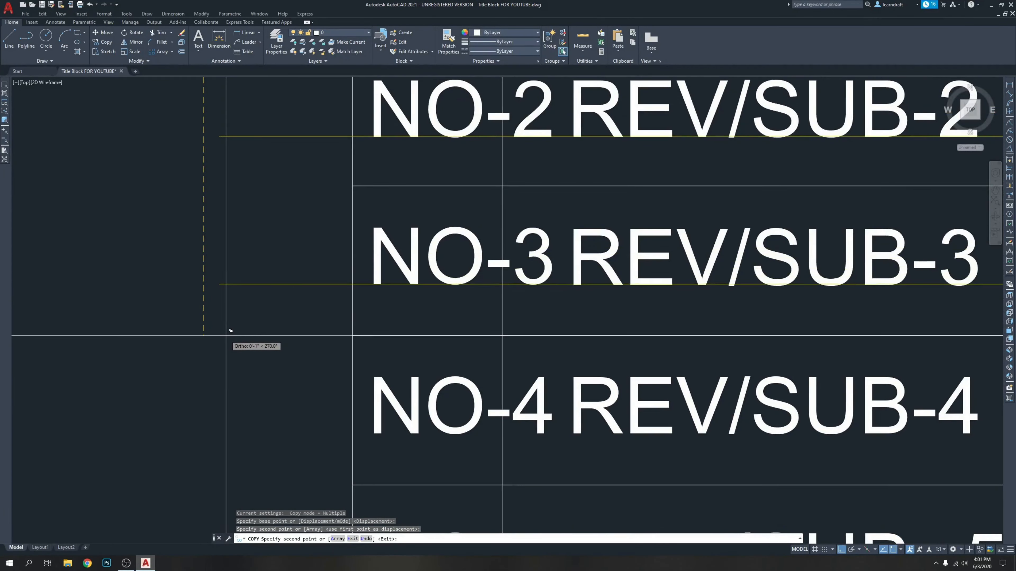
{"action": "left_click", "coordinate": [250, 350]}
{"action": "middle_click_drag", "start_coordinate": [253, 352], "coordinate": [246, 216]}
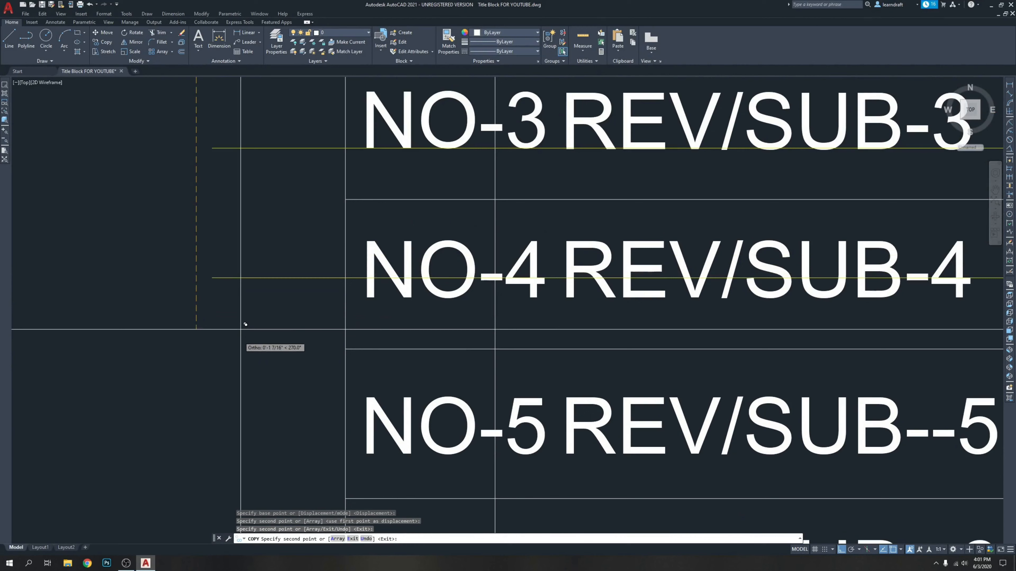
{"action": "left_click", "coordinate": [240, 350]}
{"action": "middle_click_drag", "start_coordinate": [244, 391], "coordinate": [233, 264]}
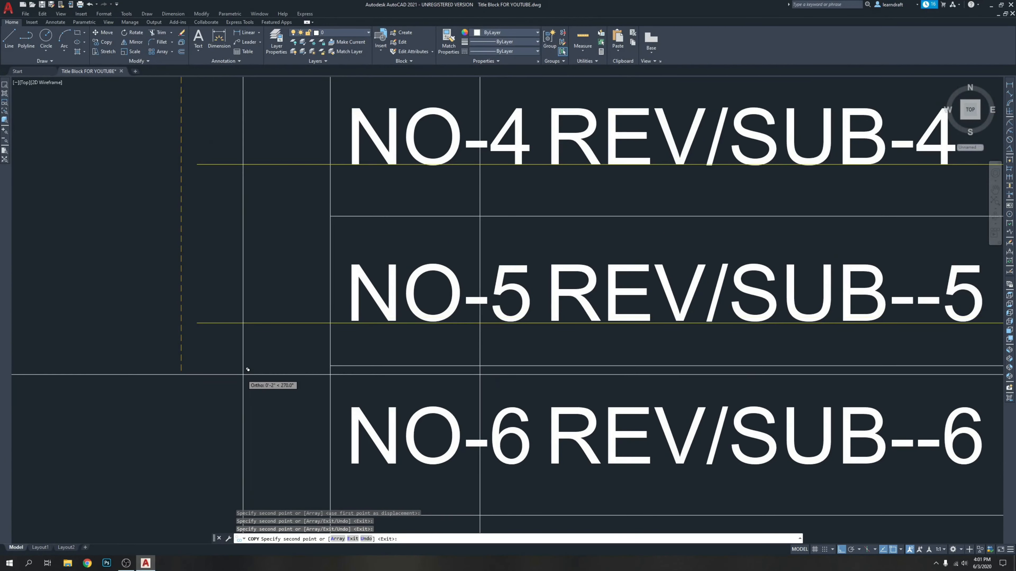
{"action": "left_click", "coordinate": [247, 369]}
Step: Place the last guide copies on the text baselines of rows 6 and 7 and end the Copy command
{"action": "middle_click_drag", "start_coordinate": [247, 414], "coordinate": [245, 373]}
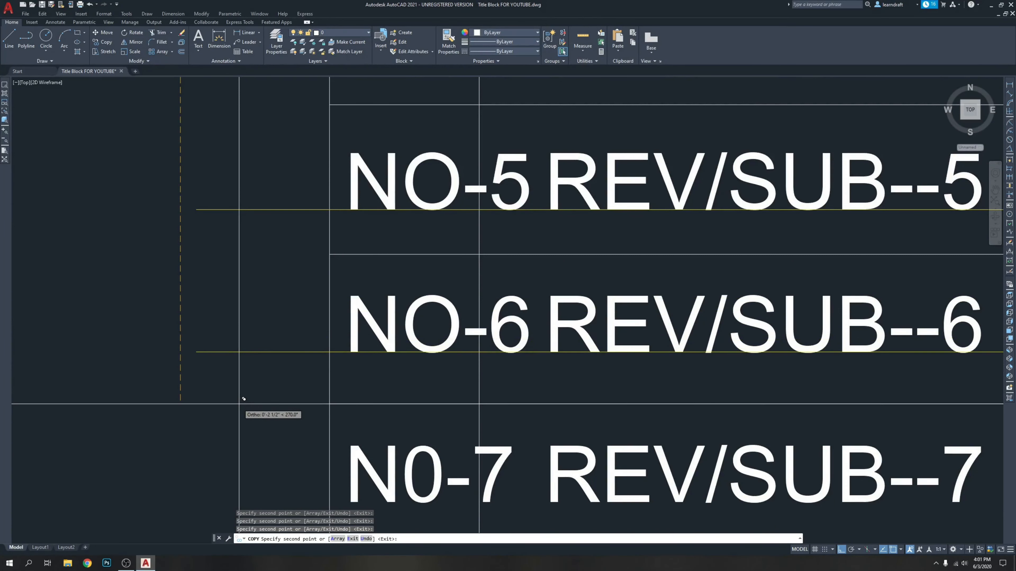
{"action": "mouse_move", "coordinate": [244, 420]}
{"action": "middle_mouse_down"}
{"action": "mouse_move", "coordinate": [218, 297]}
{"action": "mouse_move", "coordinate": [196, 252]}
{"action": "middle_mouse_up"}
{"action": "scroll", "coordinate": [202, 430], "scroll_direction": "up", "scroll_amount": 4}
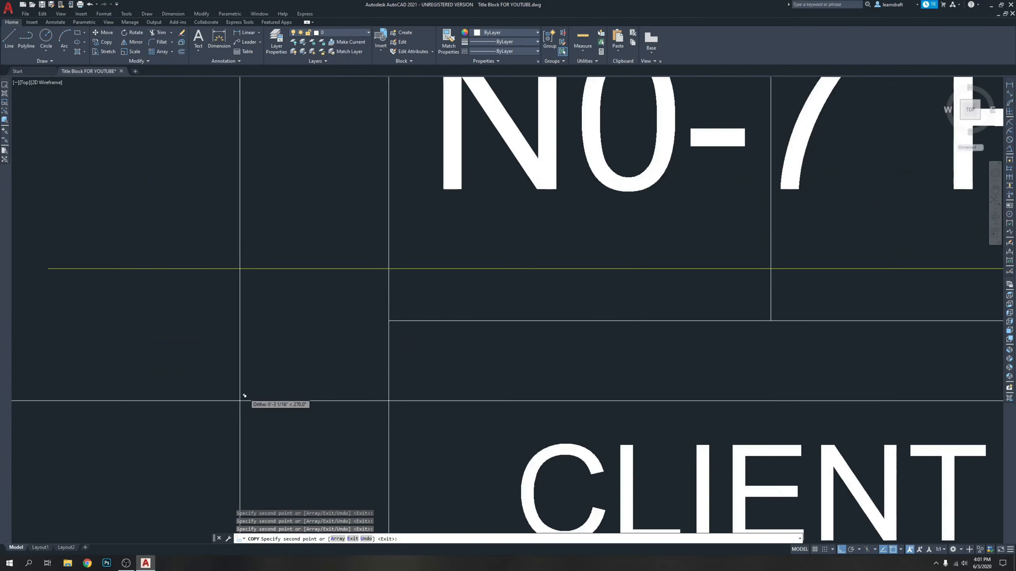
{"action": "left_click", "coordinate": [268, 322]}
{"action": "scroll", "coordinate": [227, 332], "scroll_direction": "down", "scroll_amount": 2}
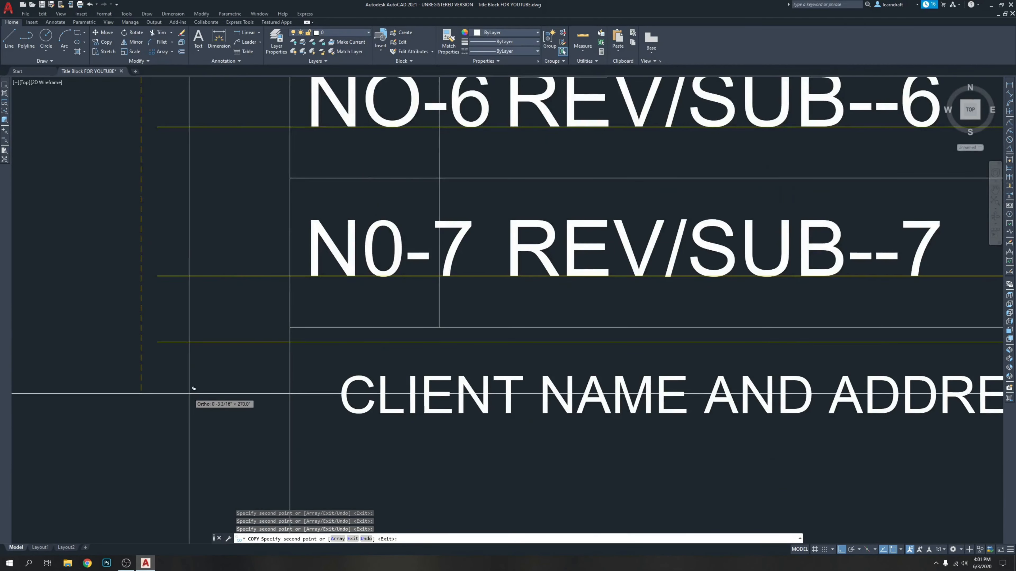
{"action": "key", "text": "Escape"}
{"action": "scroll", "coordinate": [148, 375], "scroll_direction": "down", "scroll_amount": 3}
{"action": "middle_click_drag", "start_coordinate": [565, 354], "coordinate": [549, 366]}
{"action": "scroll", "coordinate": [553, 163], "scroll_direction": "up", "scroll_amount": 2}
{"action": "middle_click_drag", "start_coordinate": [554, 163], "coordinate": [469, 248]}
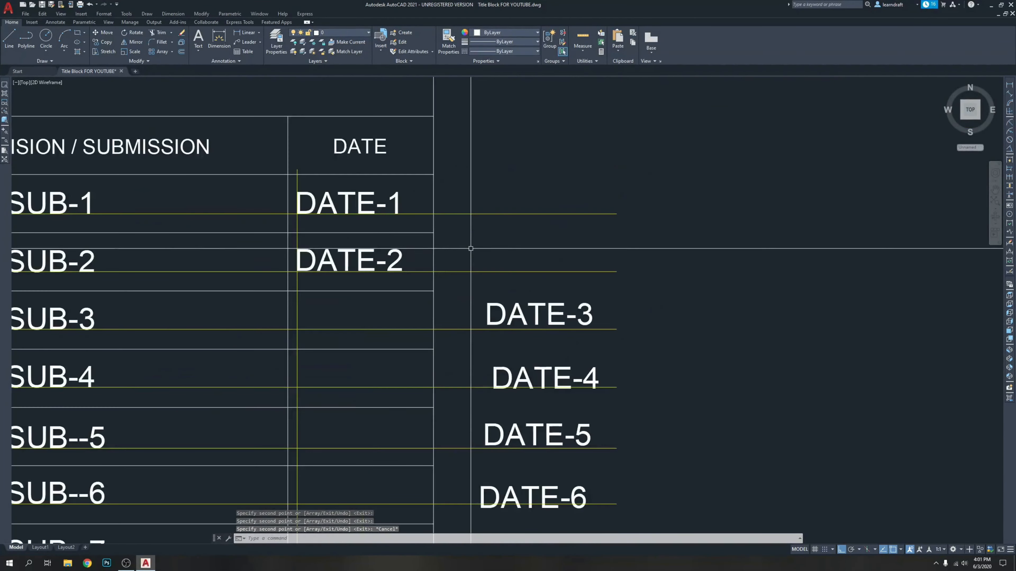
{"action": "left_click", "coordinate": [498, 273]}
{"action": "key", "text": "Escape"}
{"action": "key", "text": "Escape"}
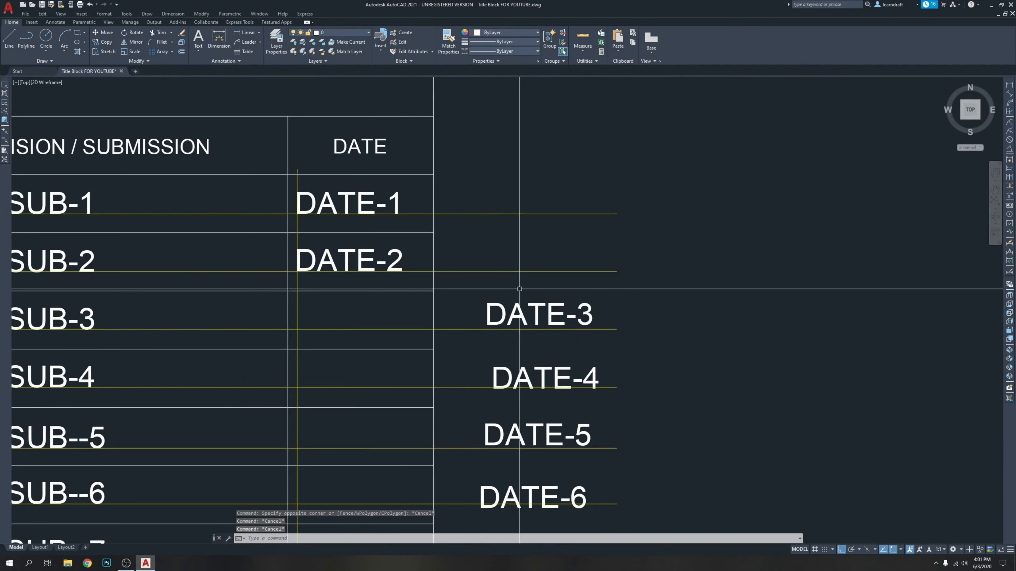
Step: With ortho off, move DATE-3 into the third row so its D sits where the vertical guide meets the row's baseline guide
{"action": "left_click", "coordinate": [493, 319]}
{"action": "scroll", "coordinate": [493, 319], "scroll_direction": "up", "scroll_amount": 4}
{"action": "key", "text": "Return"}
{"action": "scroll", "coordinate": [499, 310], "scroll_direction": "up", "scroll_amount": 5}
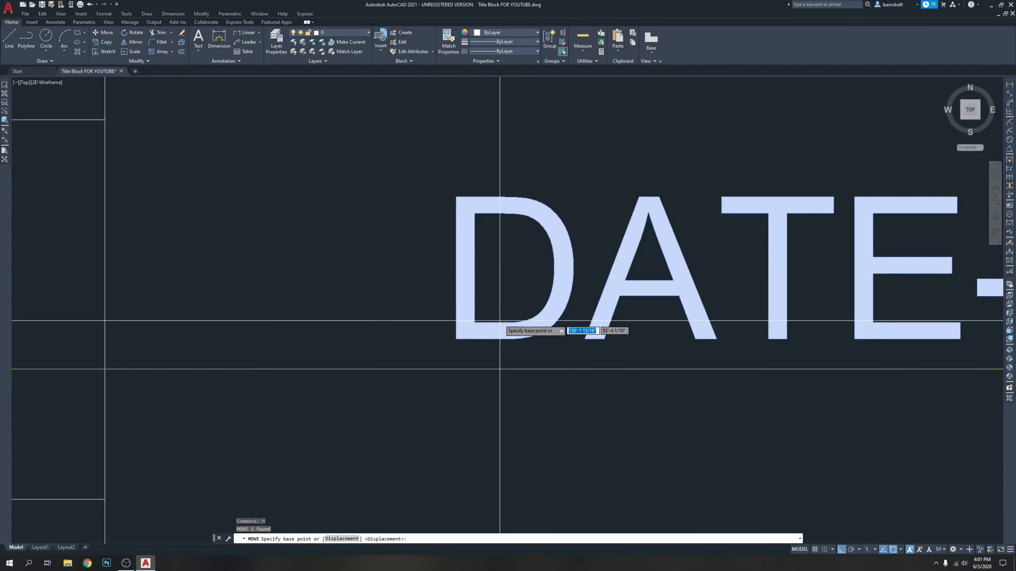
{"action": "left_click", "coordinate": [499, 324]}
{"action": "scroll", "coordinate": [559, 312], "scroll_direction": "down", "scroll_amount": 2}
{"action": "key", "text": "F8"}
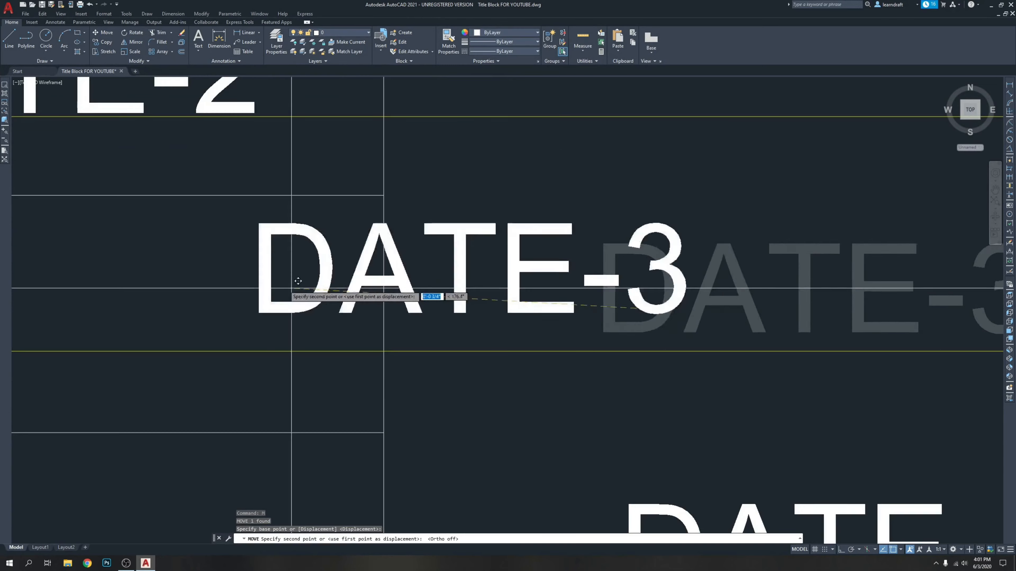
{"action": "middle_click_drag", "start_coordinate": [280, 289], "coordinate": [739, 303]}
{"action": "scroll", "coordinate": [355, 327], "scroll_direction": "up", "scroll_amount": 4}
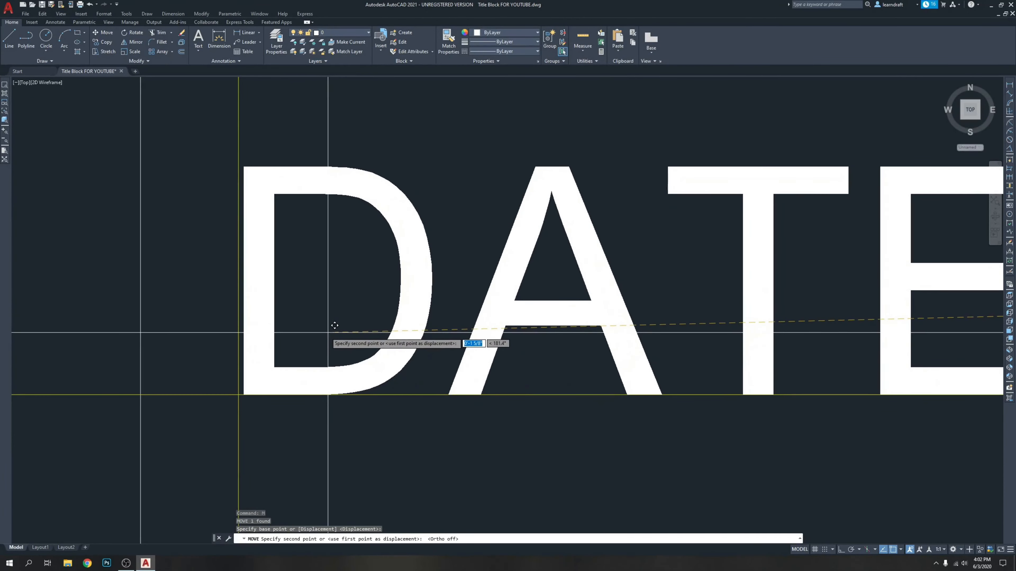
{"action": "middle_click_drag", "start_coordinate": [327, 328], "coordinate": [382, 272]}
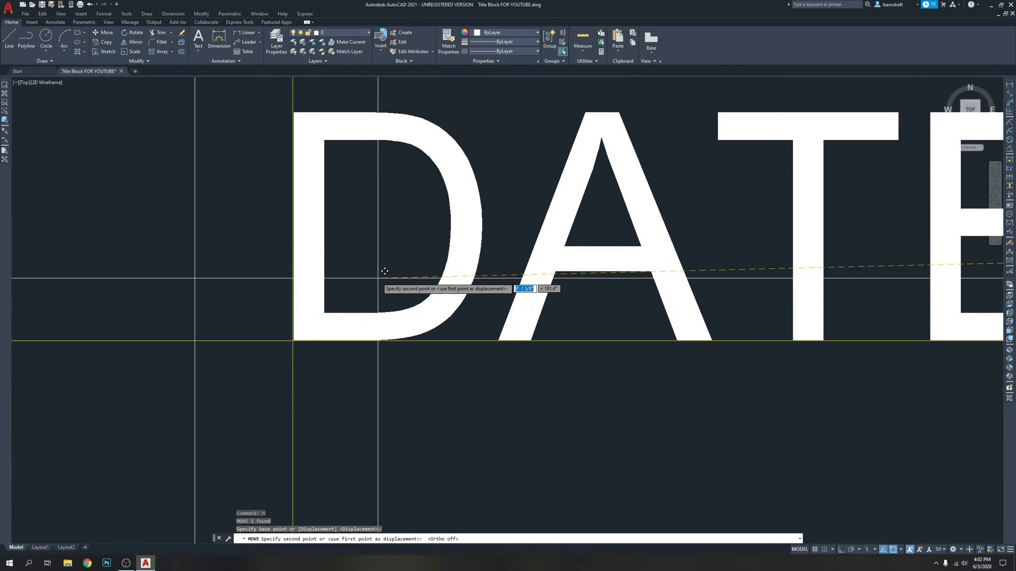
{"action": "left_click", "coordinate": [384, 271]}
Step: Move DATE-4 into the fourth row's date cell, aligning its D with the vertical guide and that row's baseline guide
{"action": "scroll", "coordinate": [384, 272], "scroll_direction": "down", "scroll_amount": 7}
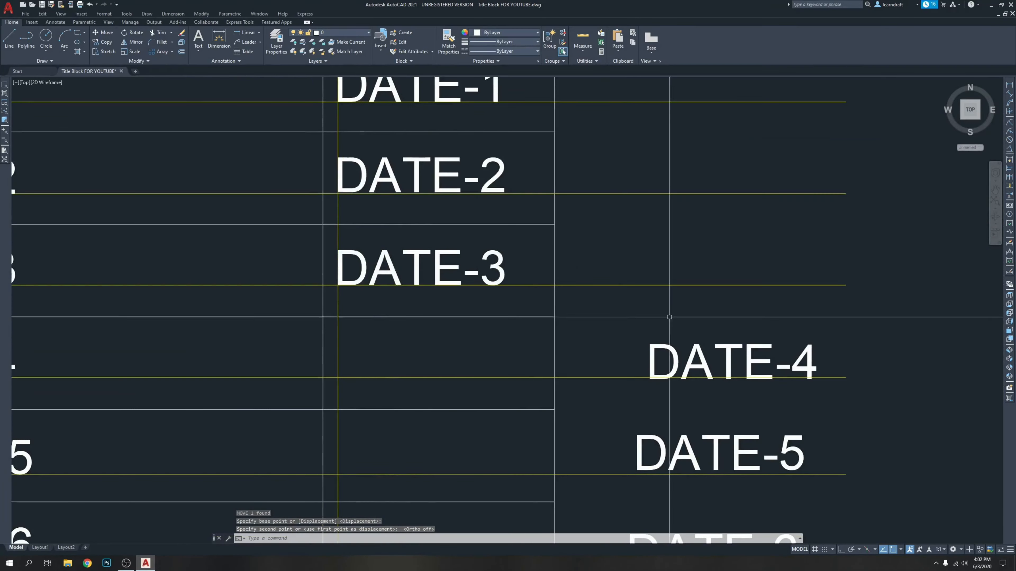
{"action": "middle_click_drag", "start_coordinate": [384, 272], "coordinate": [208, 200]}
{"action": "left_click", "coordinate": [641, 263]}
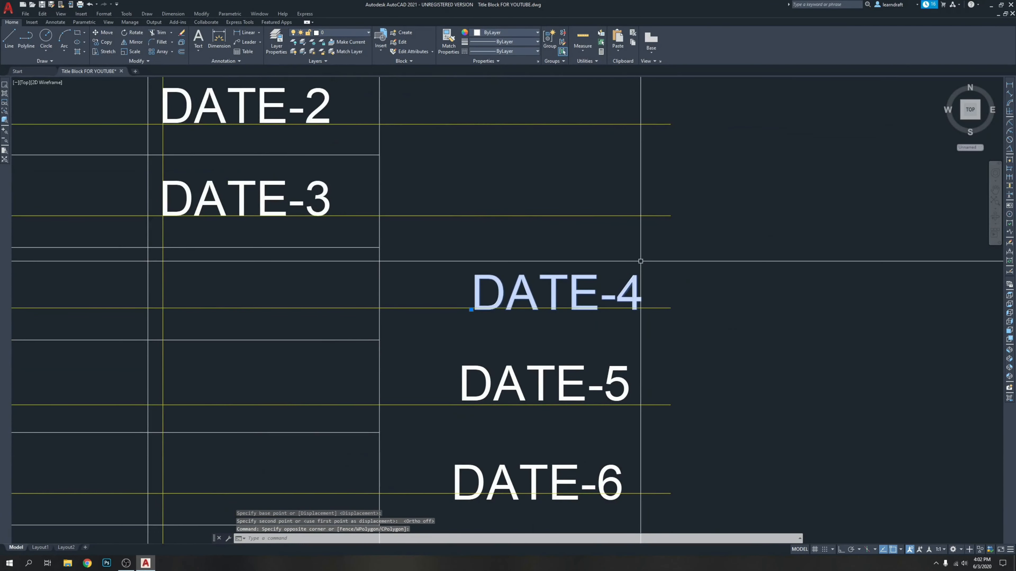
{"action": "type", "text": "m"}
{"action": "key", "text": "Return"}
{"action": "scroll", "coordinate": [485, 308], "scroll_direction": "up", "scroll_amount": 6}
{"action": "left_click", "coordinate": [491, 275]}
{"action": "scroll", "coordinate": [444, 300], "scroll_direction": "up", "scroll_amount": 2}
{"action": "middle_click_drag", "start_coordinate": [395, 293], "coordinate": [780, 283]}
{"action": "scroll", "coordinate": [779, 282], "scroll_direction": "down", "scroll_amount": 2}
{"action": "scroll", "coordinate": [136, 243], "scroll_direction": "down", "scroll_amount": 6}
{"action": "middle_click_drag", "start_coordinate": [260, 250], "coordinate": [518, 286]}
{"action": "scroll", "coordinate": [605, 308], "scroll_direction": "up", "scroll_amount": 8}
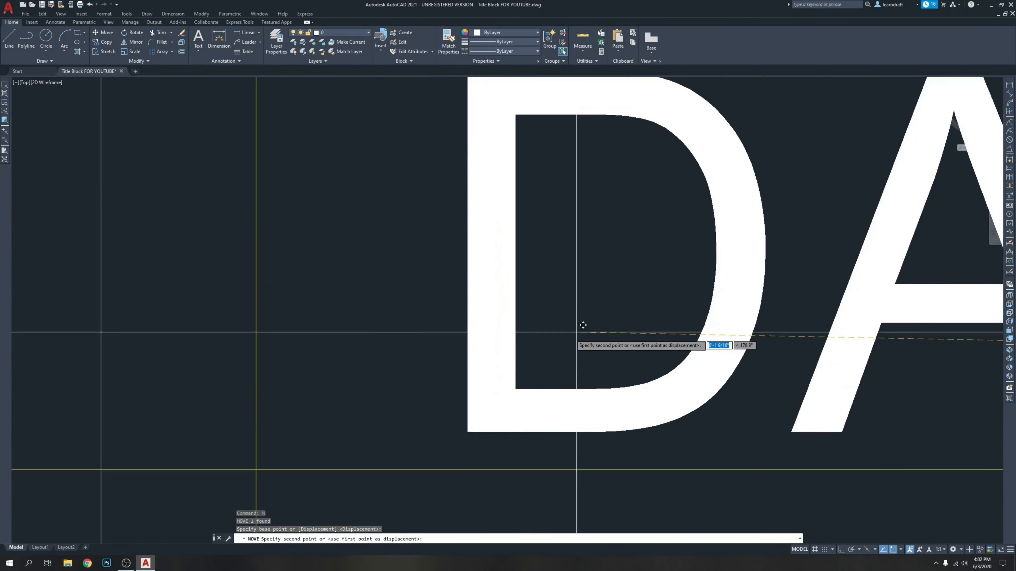
{"action": "left_click", "coordinate": [384, 253]}
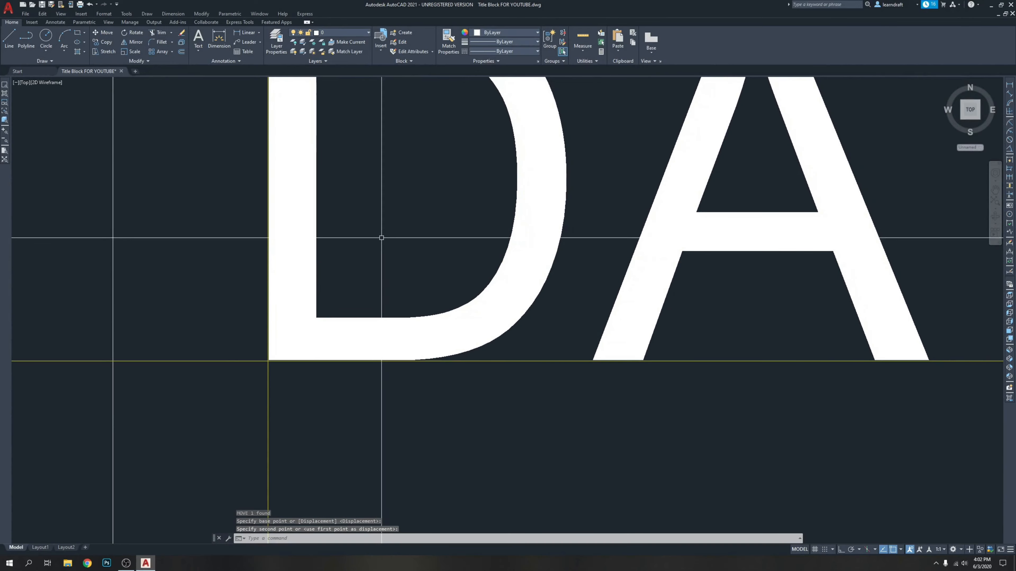
Step: Move DATE-5 into the fifth row's date cell, aligning its D with the vertical guide and that row's baseline guide
{"action": "scroll", "coordinate": [620, 240], "scroll_direction": "down", "scroll_amount": 10}
{"action": "scroll", "coordinate": [621, 268], "scroll_direction": "up", "scroll_amount": 2}
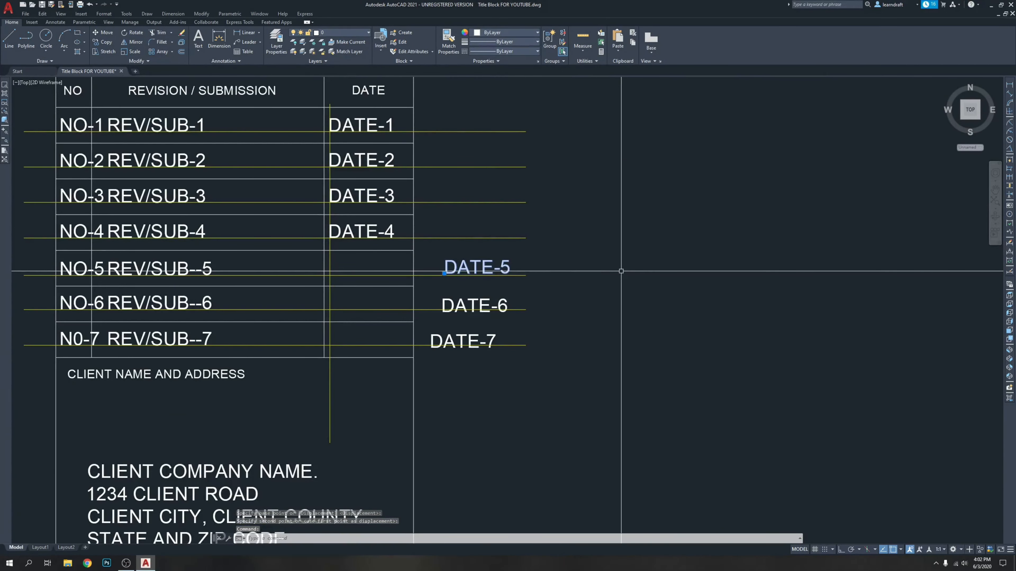
{"action": "type", "text": "m"}
{"action": "key", "text": "Return"}
{"action": "scroll", "coordinate": [440, 286], "scroll_direction": "up", "scroll_amount": 10}
{"action": "left_click", "coordinate": [509, 199]}
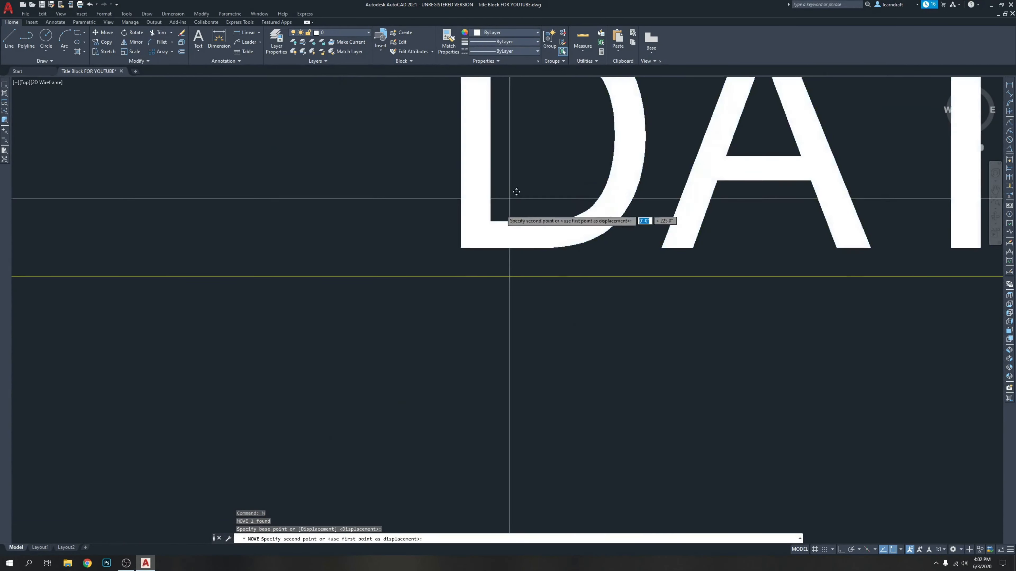
{"action": "scroll", "coordinate": [516, 192], "scroll_direction": "down", "scroll_amount": 6}
{"action": "scroll", "coordinate": [352, 283], "scroll_direction": "up", "scroll_amount": 5}
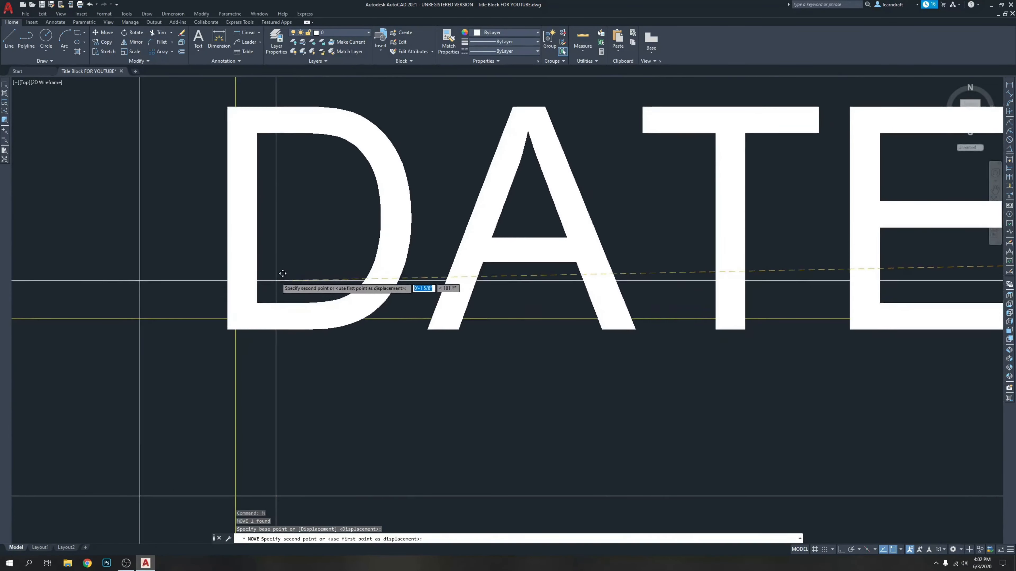
{"action": "scroll", "coordinate": [283, 273], "scroll_direction": "down", "scroll_amount": 5}
{"action": "scroll", "coordinate": [483, 227], "scroll_direction": "up", "scroll_amount": 8}
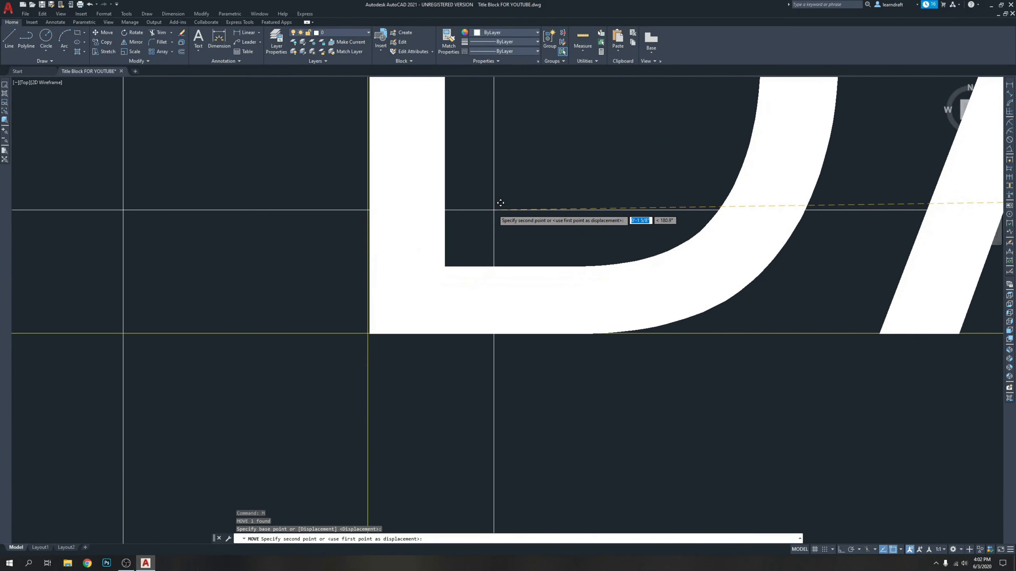
{"action": "left_click", "coordinate": [493, 208]}
Step: Move DATE-6 into the sixth row's date cell, aligning its D with the vertical guide and that row's baseline guide
{"action": "scroll", "coordinate": [493, 209], "scroll_direction": "down", "scroll_amount": 6}
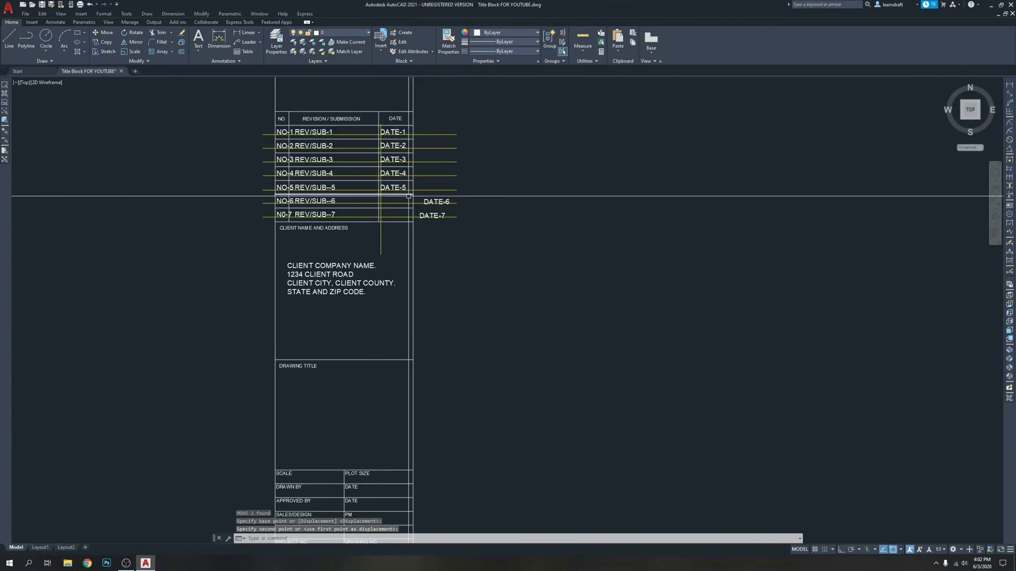
{"action": "scroll", "coordinate": [583, 267], "scroll_direction": "up", "scroll_amount": 4}
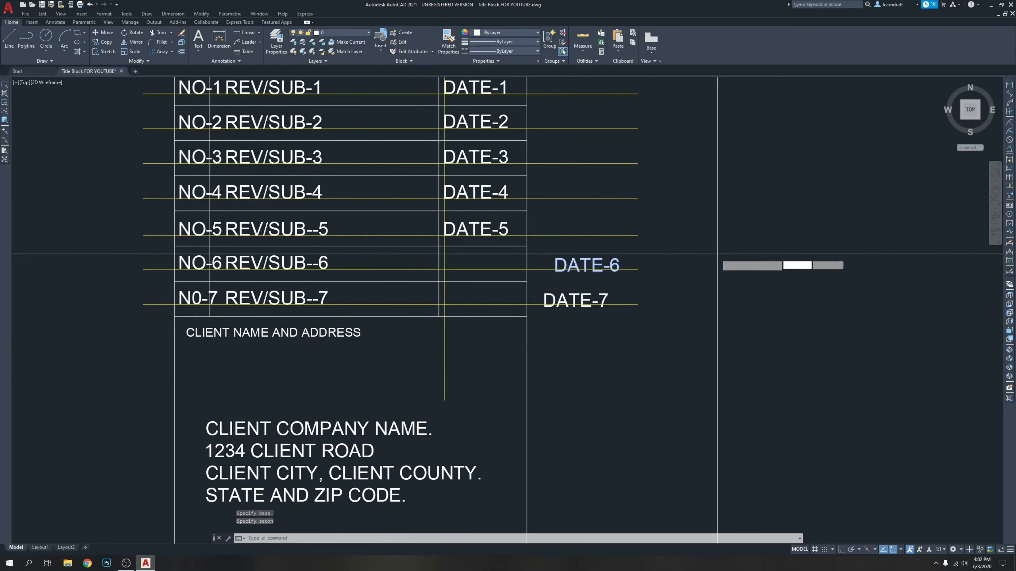
{"action": "scroll", "coordinate": [564, 262], "scroll_direction": "up", "scroll_amount": 6}
{"action": "left_click", "coordinate": [496, 271]}
{"action": "scroll", "coordinate": [548, 287], "scroll_direction": "down", "scroll_amount": 3}
{"action": "middle_click_drag", "start_coordinate": [317, 272], "coordinate": [664, 284]}
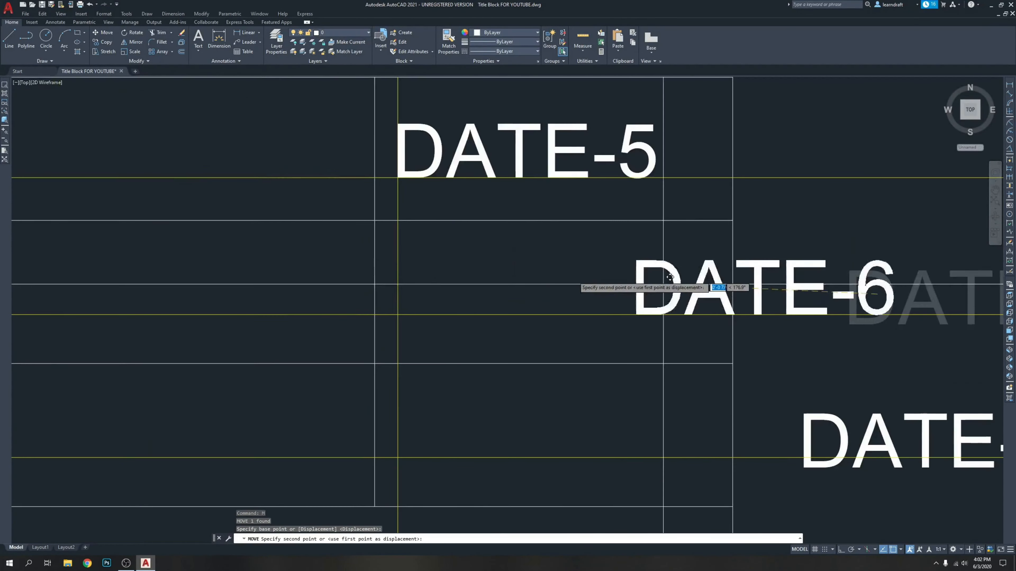
{"action": "scroll", "coordinate": [670, 277], "scroll_direction": "up", "scroll_amount": 7}
{"action": "scroll", "coordinate": [630, 220], "scroll_direction": "down", "scroll_amount": 4}
{"action": "scroll", "coordinate": [544, 211], "scroll_direction": "up", "scroll_amount": 4}
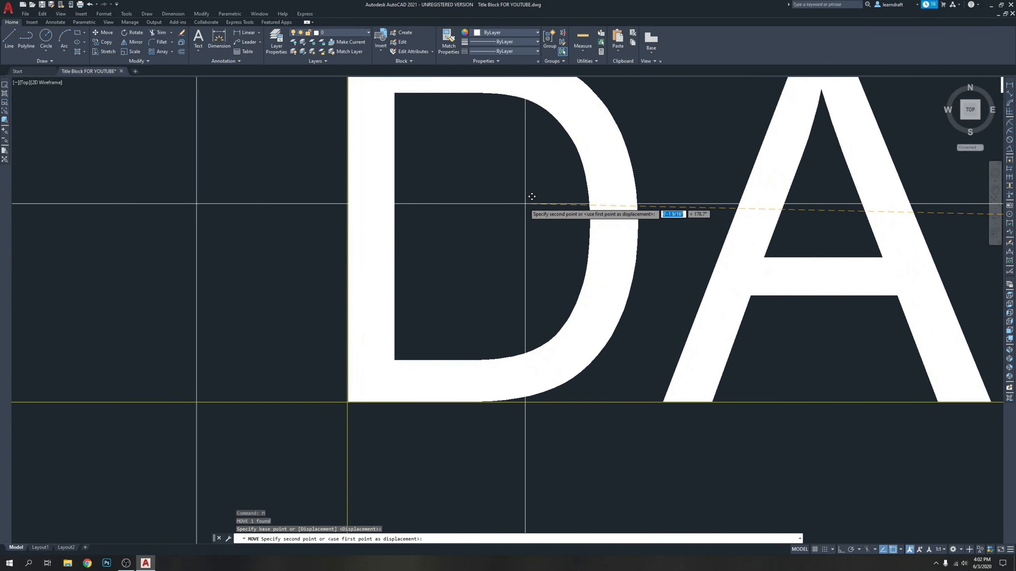
{"action": "left_click", "coordinate": [525, 204]}
Step: Move DATE-7 into the seventh row's date cell, aligning its D with the vertical guide and that row's baseline guide
{"action": "scroll", "coordinate": [415, 195], "scroll_direction": "down", "scroll_amount": 7}
{"action": "left_click", "coordinate": [608, 246]}
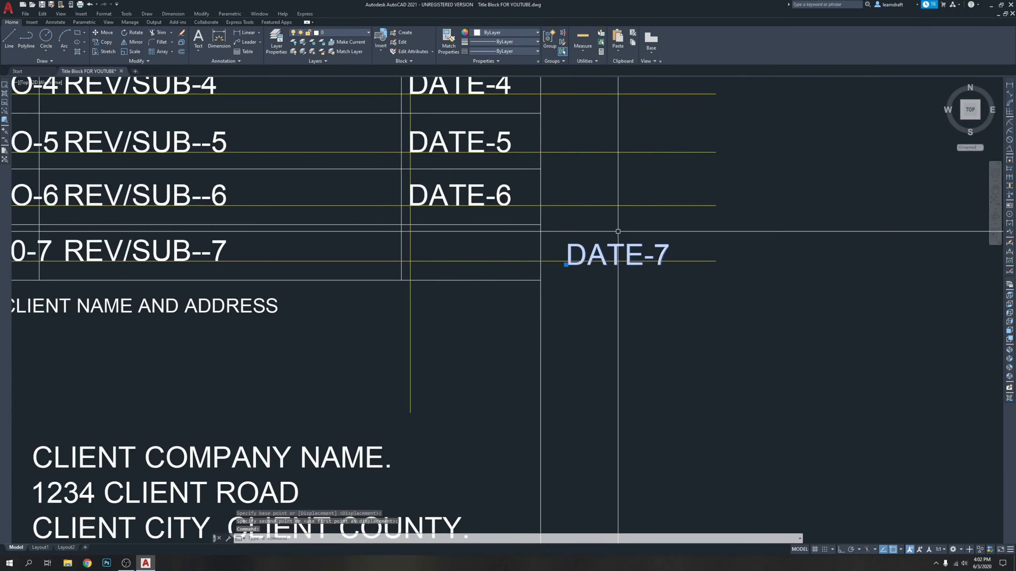
{"action": "type", "text": "m"}
{"action": "key", "text": "space"}
{"action": "scroll", "coordinate": [572, 259], "scroll_direction": "up", "scroll_amount": 8}
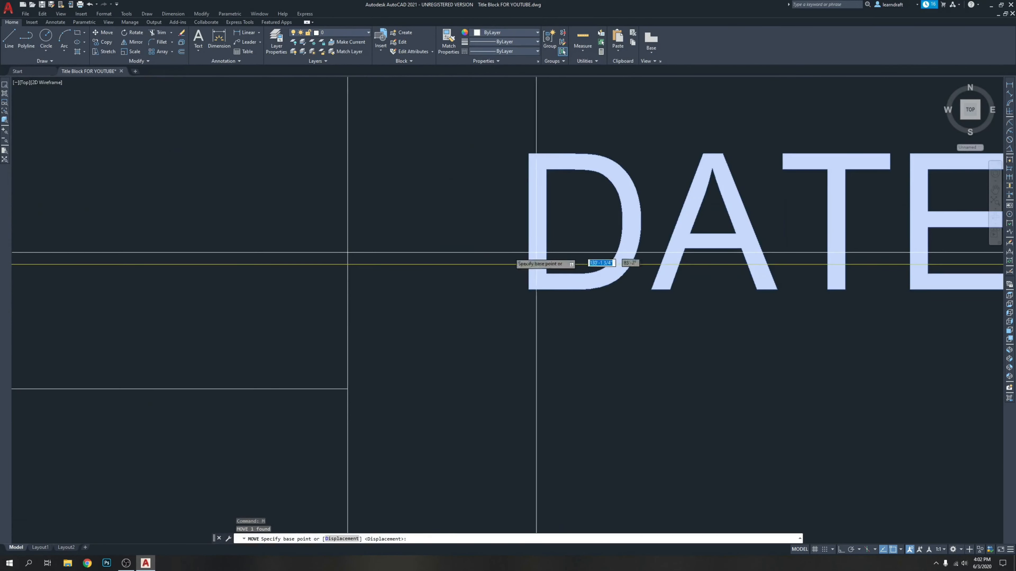
{"action": "left_click", "coordinate": [566, 240]}
{"action": "scroll", "coordinate": [430, 242], "scroll_direction": "down", "scroll_amount": 6}
{"action": "scroll", "coordinate": [377, 226], "scroll_direction": "down", "scroll_amount": 3}
{"action": "scroll", "coordinate": [431, 272], "scroll_direction": "up", "scroll_amount": 12}
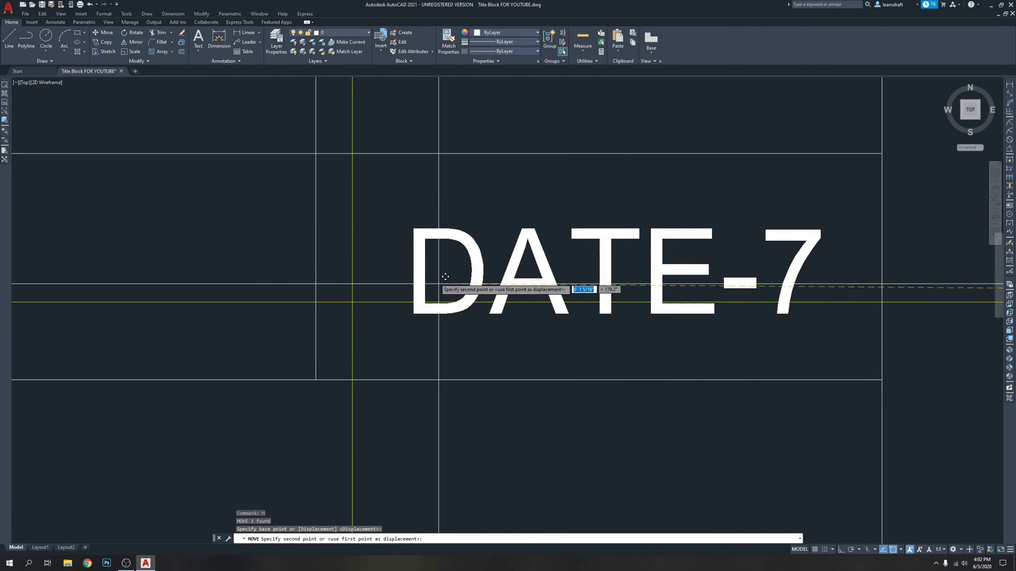
{"action": "middle_click_drag", "start_coordinate": [366, 277], "coordinate": [483, 225]}
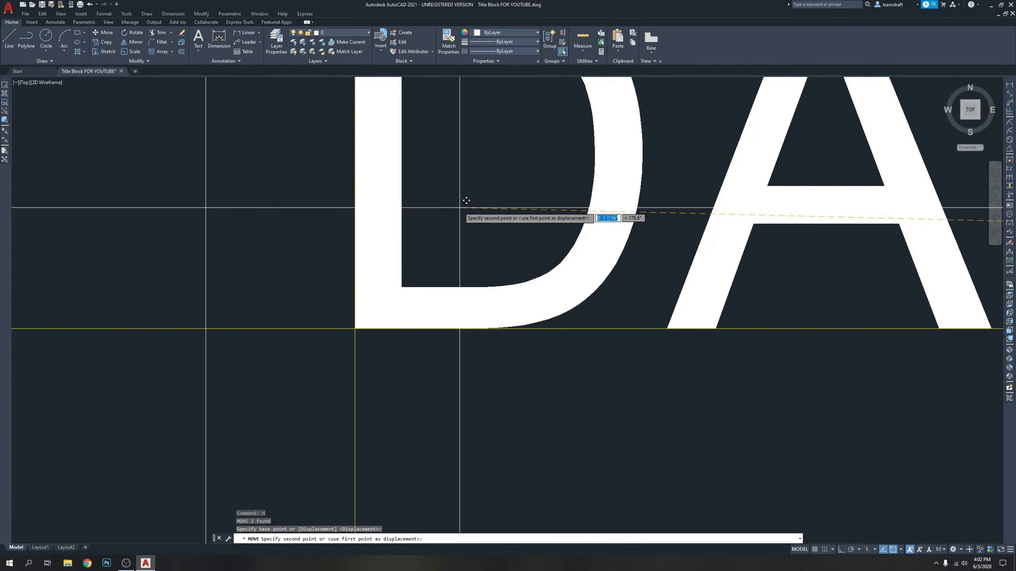
{"action": "left_click", "coordinate": [464, 202]}
{"action": "scroll", "coordinate": [488, 262], "scroll_direction": "down", "scroll_amount": 5}
{"action": "scroll", "coordinate": [712, 289], "scroll_direction": "down", "scroll_amount": 6}
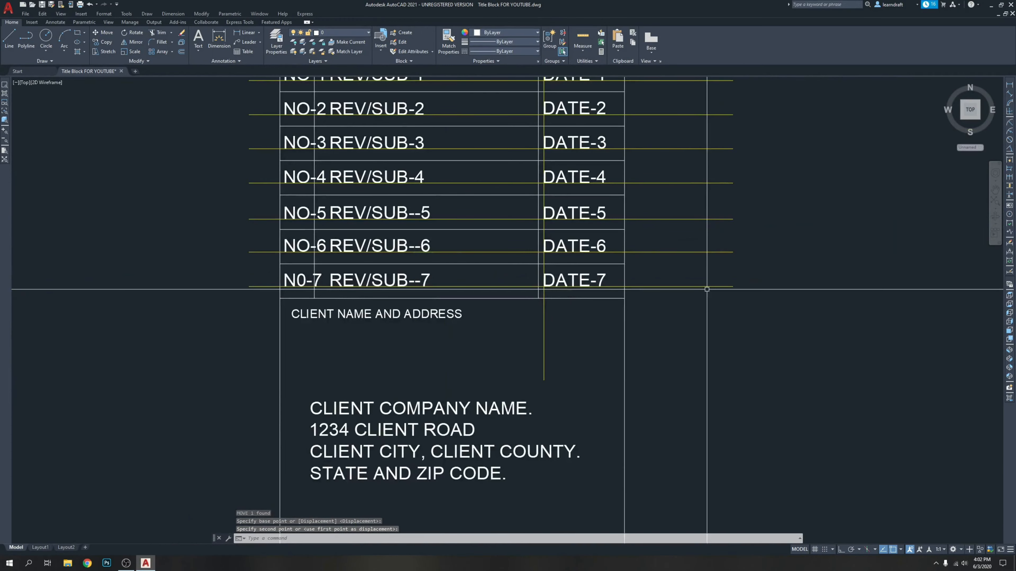
Step: Delete the seven horizontal baseline guides and the vertical guide from the revision table
{"action": "middle_click_drag", "start_coordinate": [707, 288], "coordinate": [560, 325]}
{"action": "scroll", "coordinate": [570, 334], "scroll_direction": "down", "scroll_amount": 2}
{"action": "left_click", "coordinate": [573, 172]}
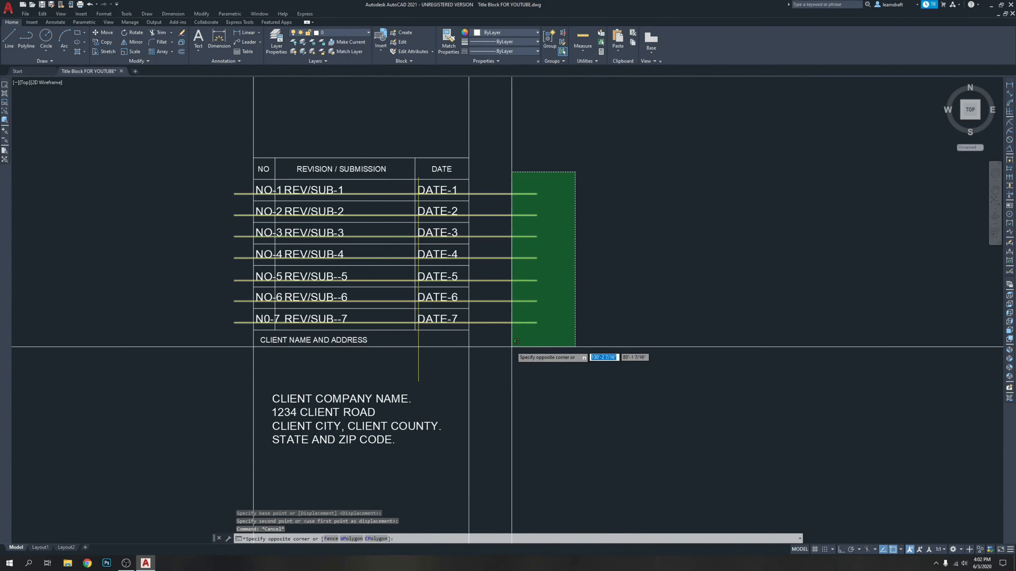
{"action": "left_click", "coordinate": [511, 344]}
{"action": "key", "text": "Delete"}
{"action": "left_click", "coordinate": [436, 358]}
{"action": "left_click", "coordinate": [407, 376]}
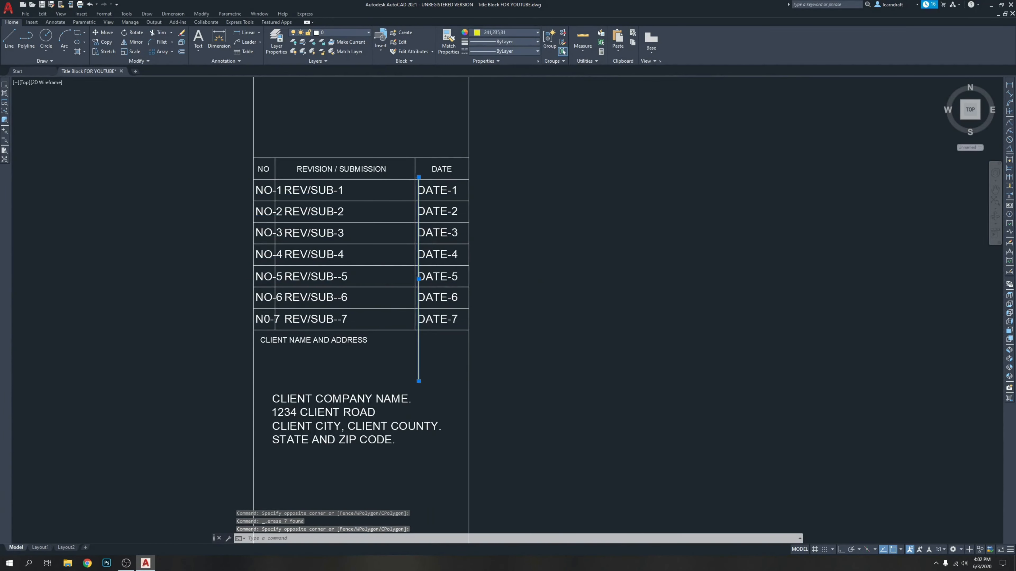
{"action": "key", "text": "Delete"}
Step: Look over the revision table, the client name and address block, and the drawing title area of the title block
{"action": "middle_click_drag", "start_coordinate": [595, 307], "coordinate": [722, 260]}
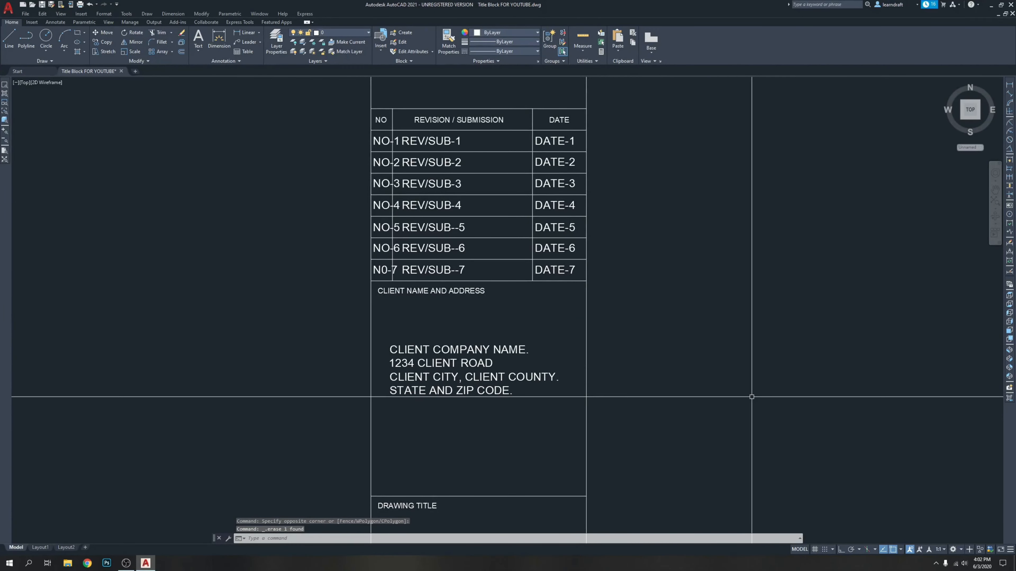
{"action": "middle_click_drag", "start_coordinate": [725, 402], "coordinate": [677, 353]}
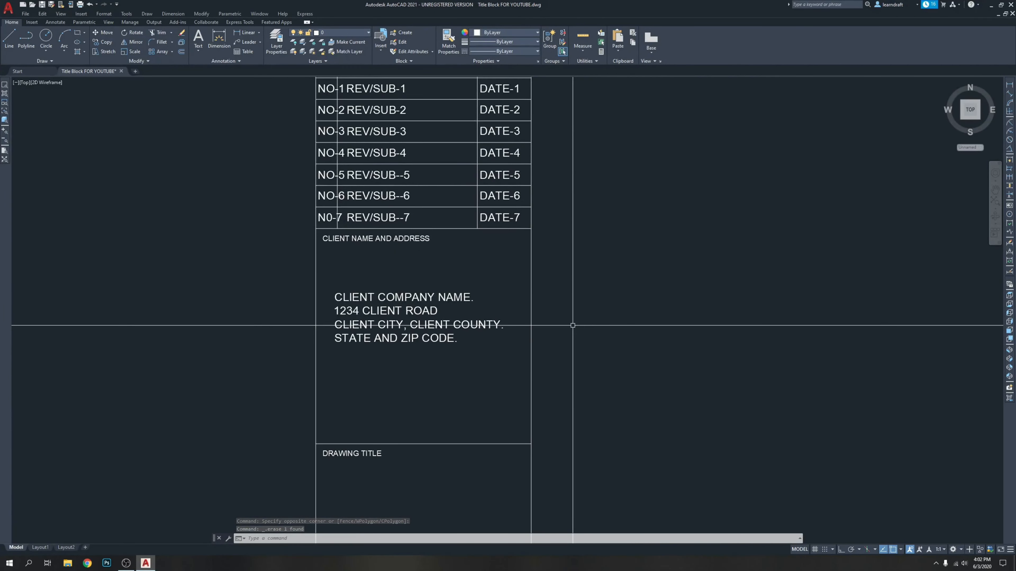
{"action": "middle_click_drag", "start_coordinate": [412, 288], "coordinate": [433, 313]}
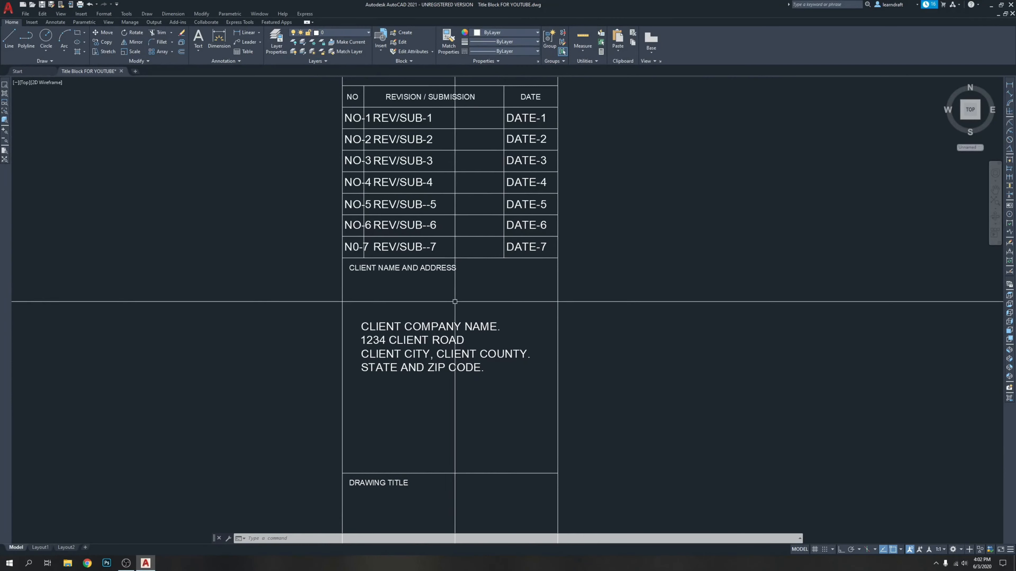
{"action": "left_click", "coordinate": [467, 301]}
{"action": "key", "text": "Escape"}
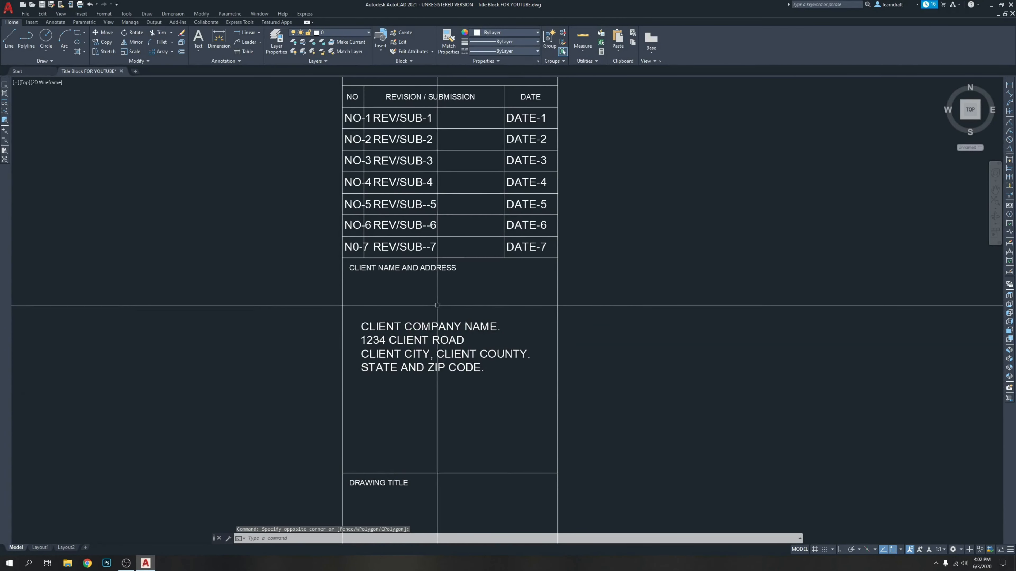
{"action": "middle_click_drag", "start_coordinate": [496, 287], "coordinate": [522, 337]}
{"action": "scroll", "coordinate": [522, 337], "scroll_direction": "down", "scroll_amount": 2}
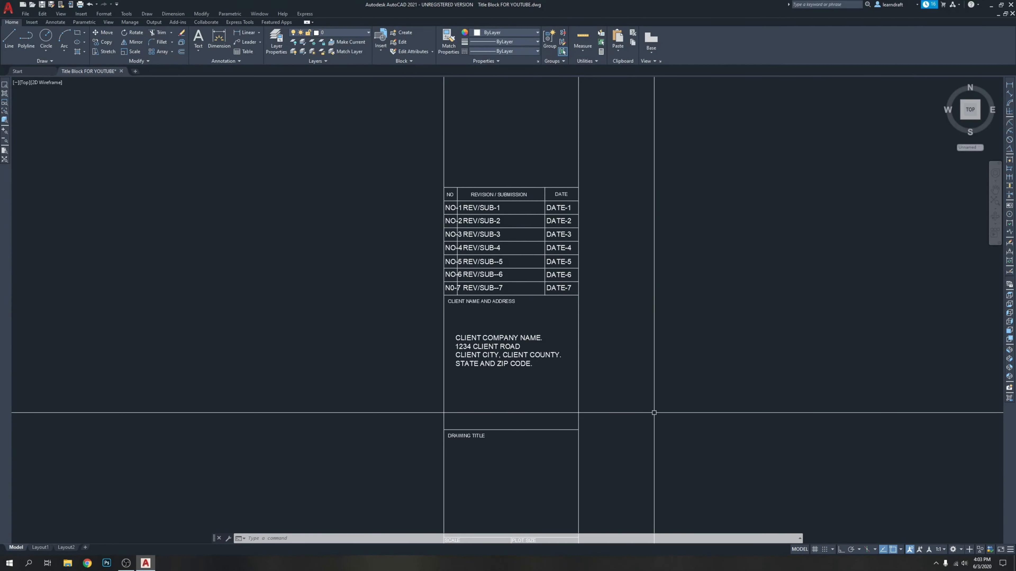
{"action": "middle_click_drag", "start_coordinate": [653, 413], "coordinate": [633, 400]}
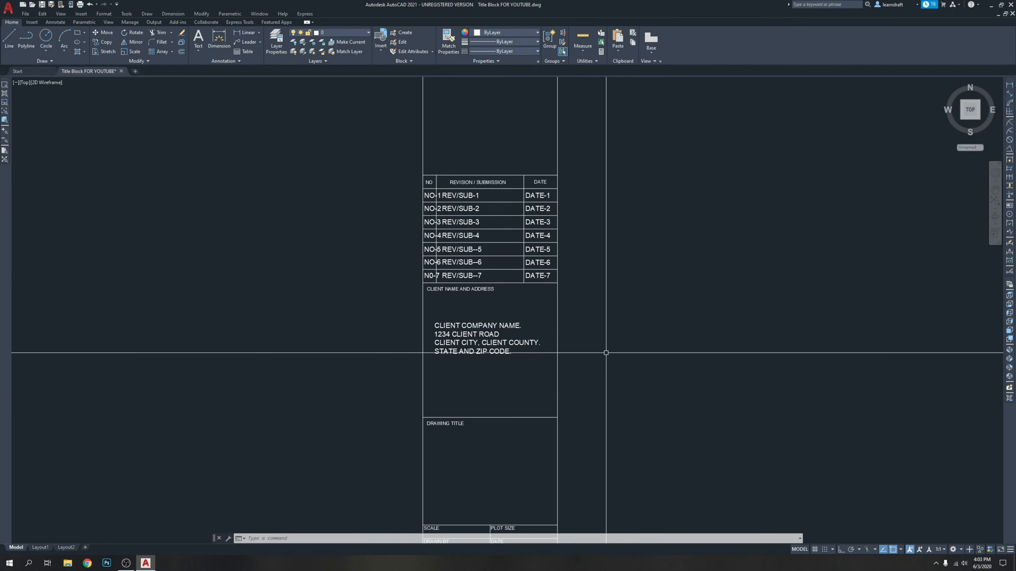
{"action": "mouse_move", "coordinate": [606, 353]}
{"action": "middle_mouse_down"}
{"action": "mouse_move", "coordinate": [465, 276]}
{"action": "mouse_move", "coordinate": [483, 294]}
{"action": "middle_mouse_up"}
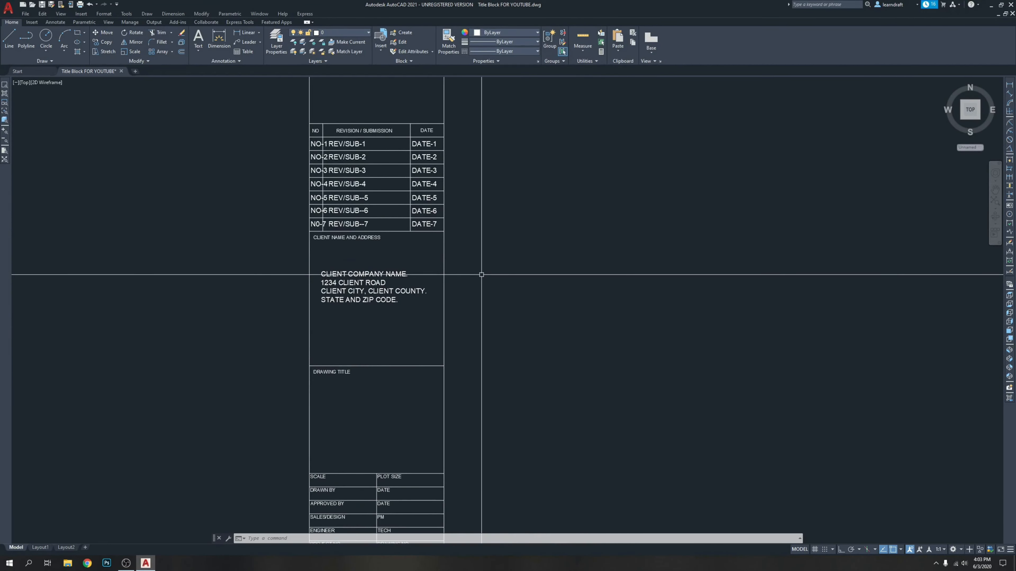
{"action": "middle_click_drag", "start_coordinate": [345, 372], "coordinate": [380, 321]}
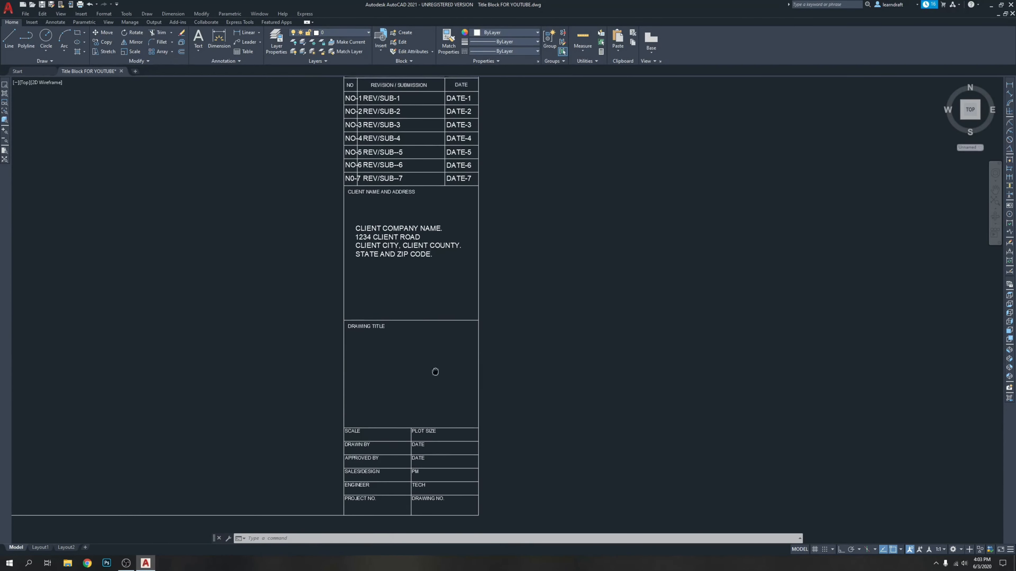
{"action": "mouse_move", "coordinate": [431, 370]}
{"action": "middle_mouse_down"}
{"action": "mouse_move", "coordinate": [437, 401]}
{"action": "mouse_move", "coordinate": [451, 387]}
{"action": "middle_mouse_up"}
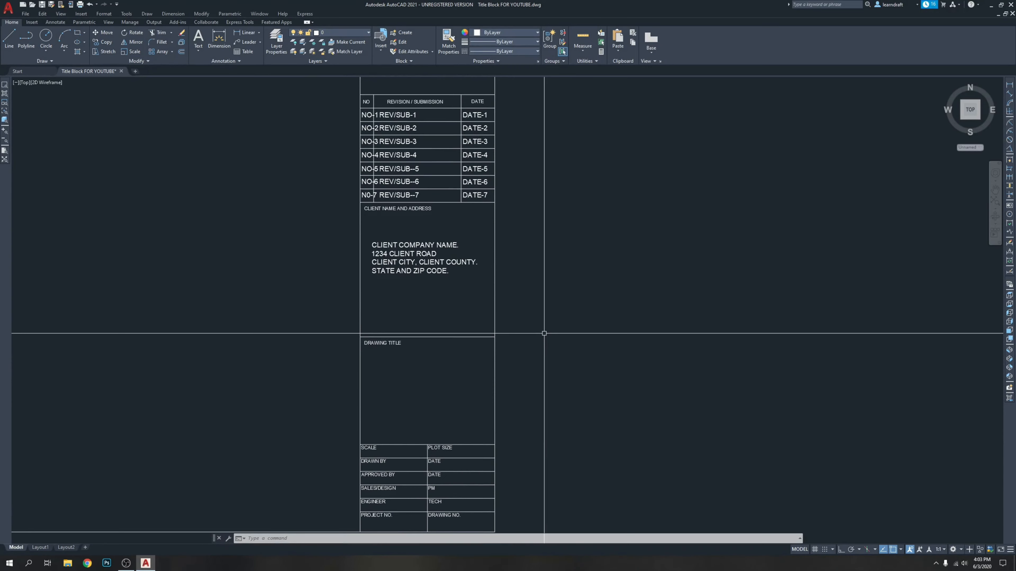
{"action": "middle_click_drag", "start_coordinate": [460, 240], "coordinate": [469, 260]}
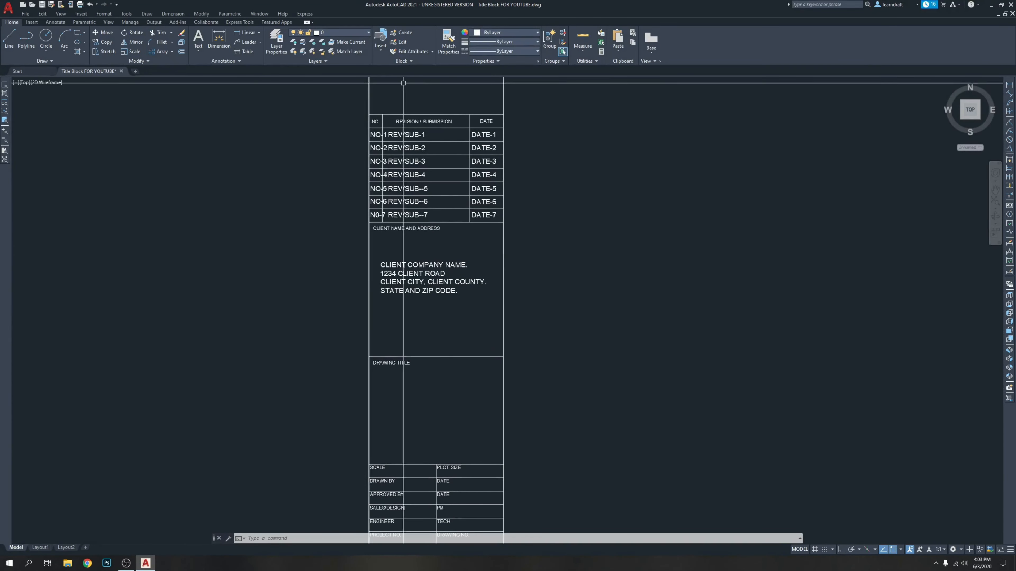
Step: Examine the title block's lower cells, from SCALE and PLOT SIZE down to PROJECT NO. and DRAWING NO
{"action": "mouse_move", "coordinate": [417, 156]}
{"action": "middle_mouse_down"}
{"action": "mouse_move", "coordinate": [538, 150]}
{"action": "mouse_move", "coordinate": [541, 179]}
{"action": "mouse_move", "coordinate": [540, 76]}
{"action": "middle_mouse_up"}
{"action": "scroll", "coordinate": [426, 340], "scroll_direction": "up", "scroll_amount": 4}
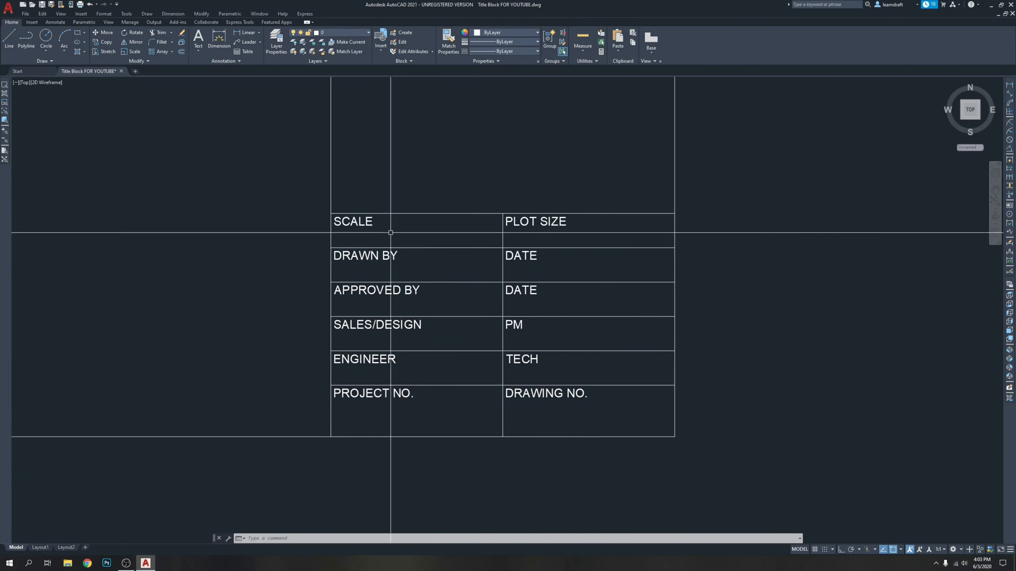
{"action": "left_click", "coordinate": [428, 221]}
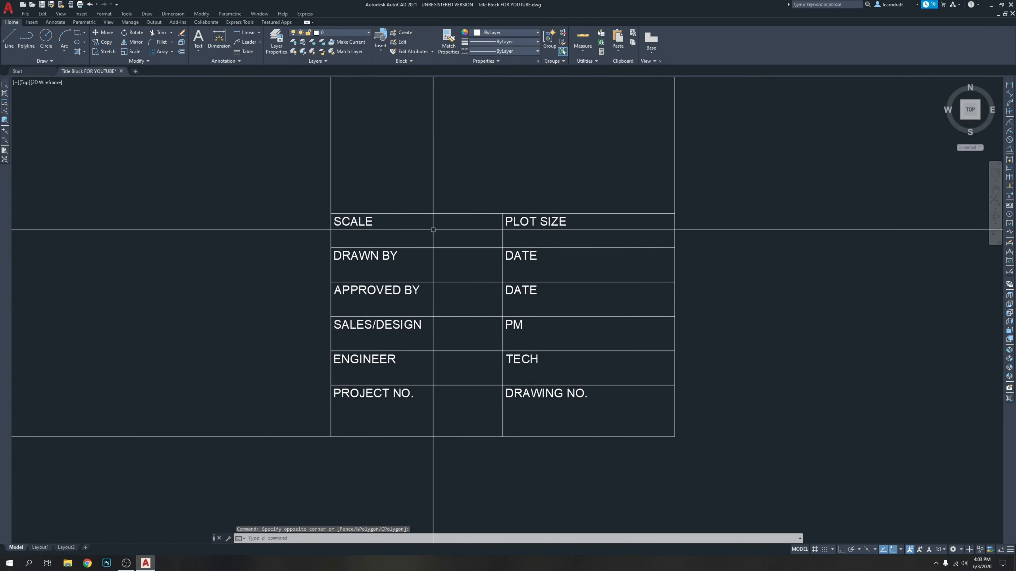
{"action": "middle_click_drag", "start_coordinate": [432, 229], "coordinate": [445, 254]}
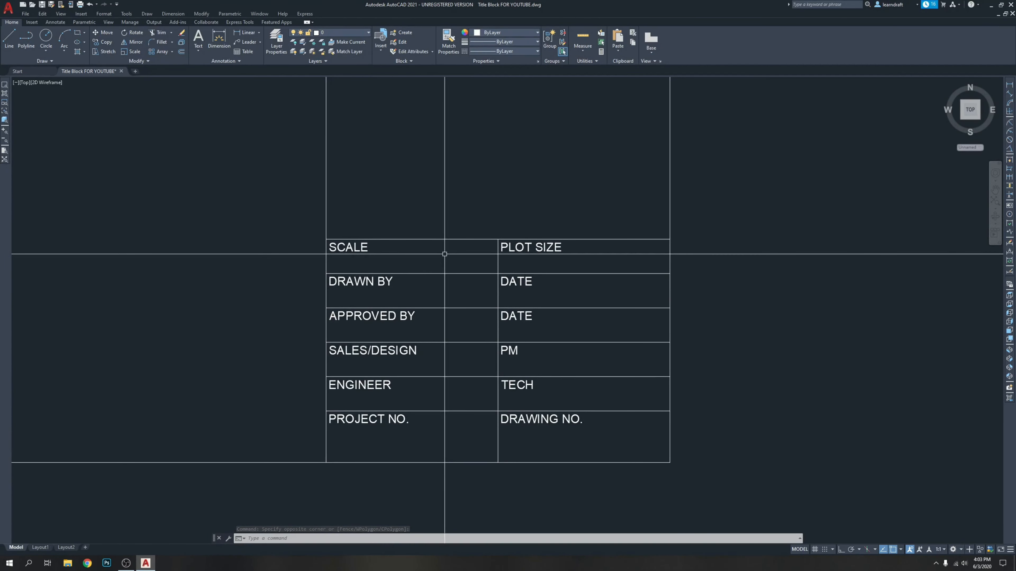
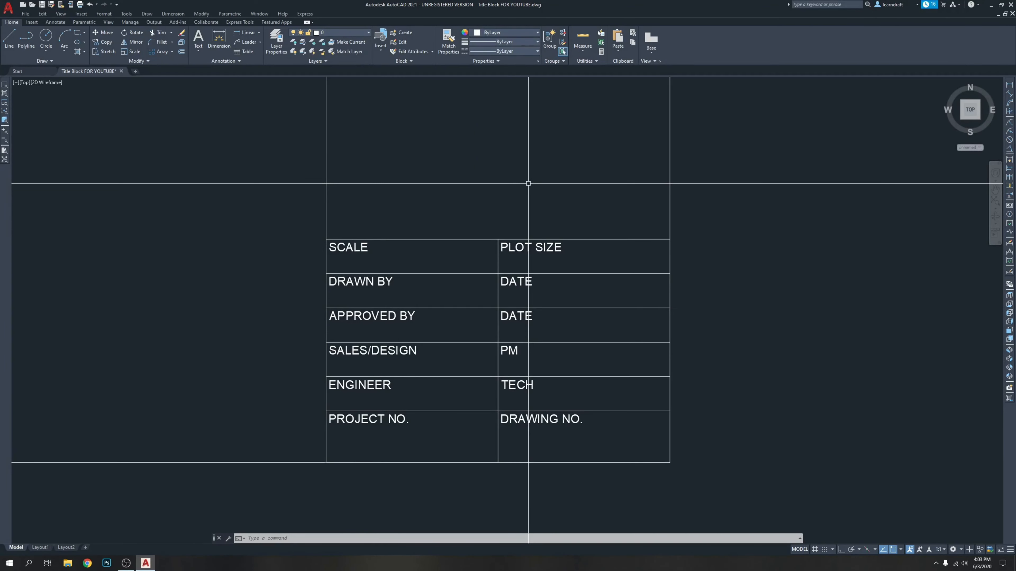
{"action": "mouse_move", "coordinate": [528, 183]}
{"action": "middle_mouse_down"}
{"action": "mouse_move", "coordinate": [544, 264]}
{"action": "mouse_move", "coordinate": [534, 227]}
{"action": "mouse_move", "coordinate": [493, 249]}
{"action": "middle_mouse_up"}
{"action": "scroll", "coordinate": [582, 204], "scroll_direction": "down", "scroll_amount": 4}
{"action": "mouse_move", "coordinate": [576, 139]}
{"action": "middle_mouse_down"}
{"action": "mouse_move", "coordinate": [568, 325]}
{"action": "mouse_move", "coordinate": [574, 142]}
{"action": "middle_mouse_up"}
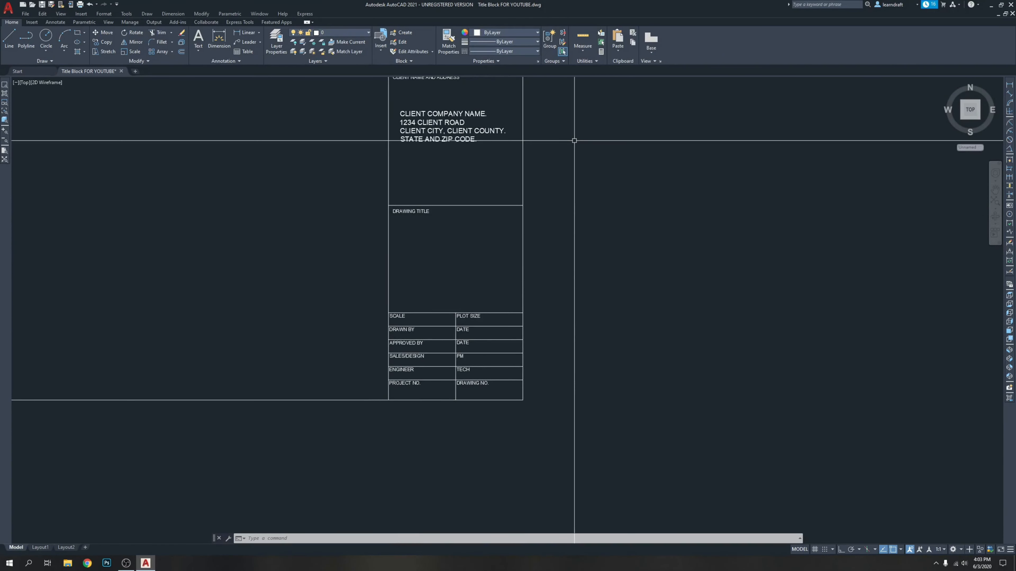
Step: Define an attribute with the tag D-TITLE-1 in text style NEW 3-16 and place it below the DRAWING TITLE label
{"action": "scroll", "coordinate": [555, 211], "scroll_direction": "down", "scroll_amount": 5}
{"action": "scroll", "coordinate": [521, 197], "scroll_direction": "up", "scroll_amount": 9}
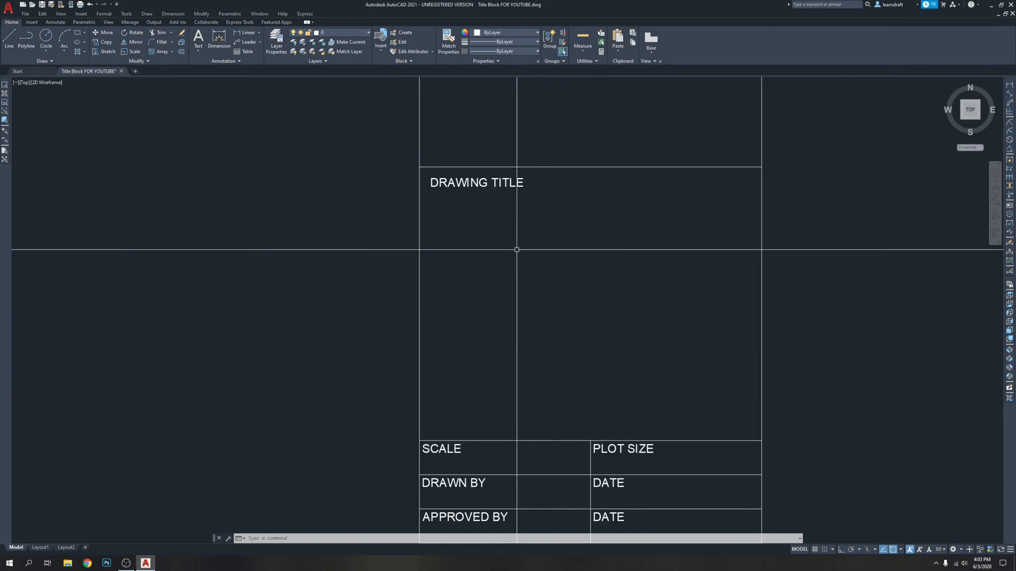
{"action": "left_click", "coordinate": [548, 248]}
{"action": "key", "text": "Delete"}
{"action": "type", "text": "ATT"}
{"action": "key", "text": "Return"}
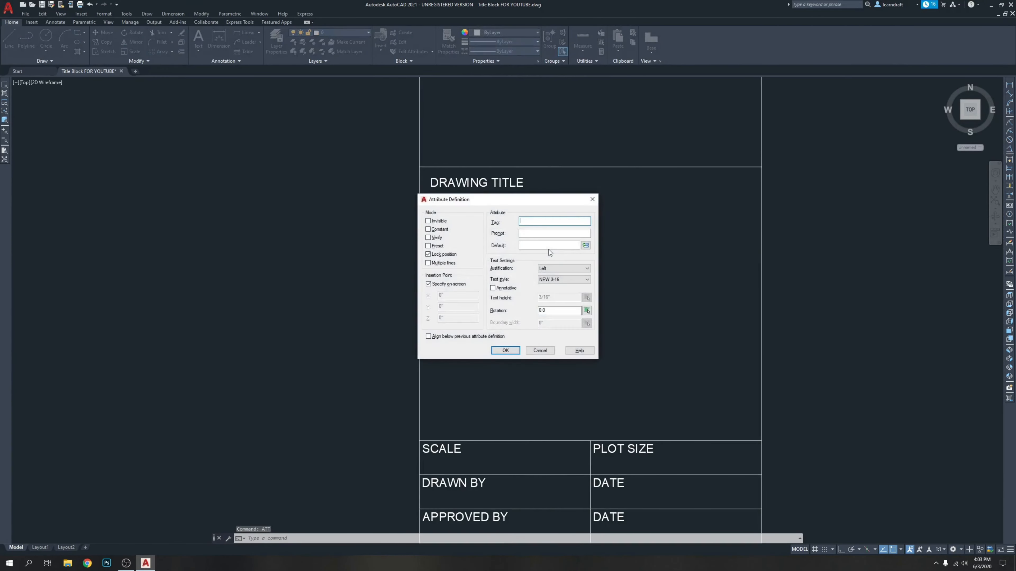
{"action": "left_click_drag", "start_coordinate": [533, 199], "coordinate": [595, 230]}
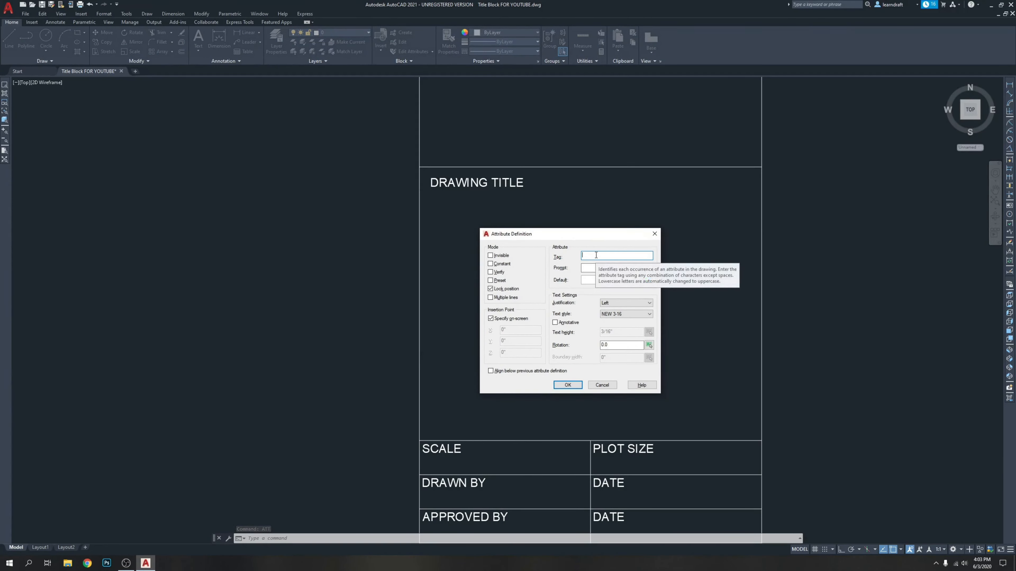
{"action": "type", "text": "D TITLE-1"}
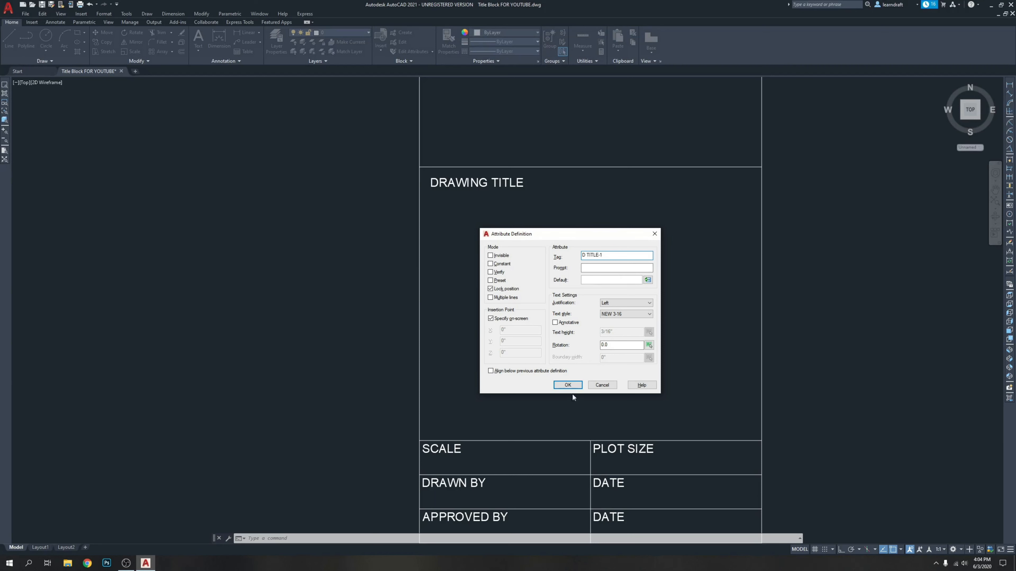
{"action": "left_click", "coordinate": [566, 385]}
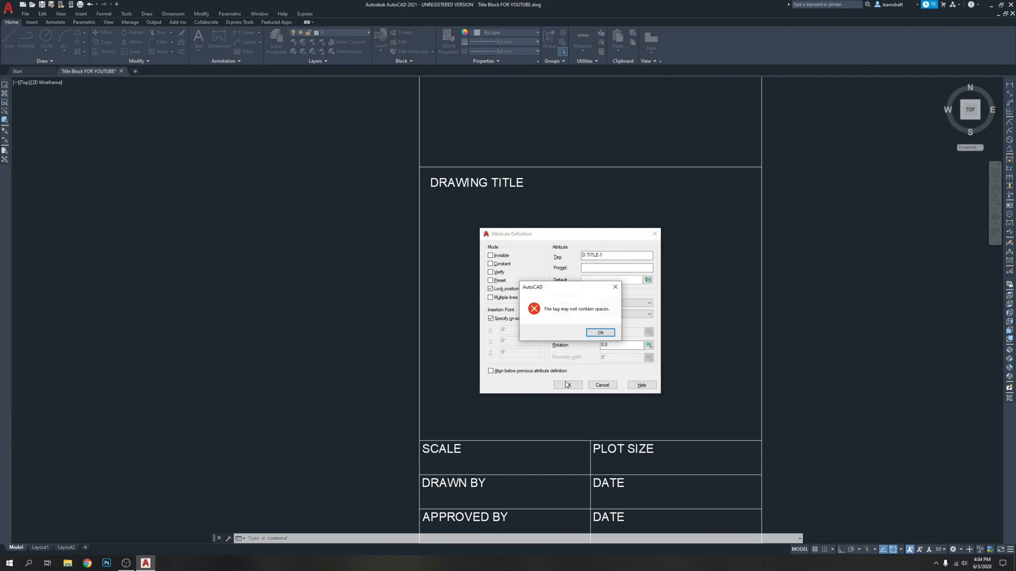
{"action": "left_click", "coordinate": [598, 333]}
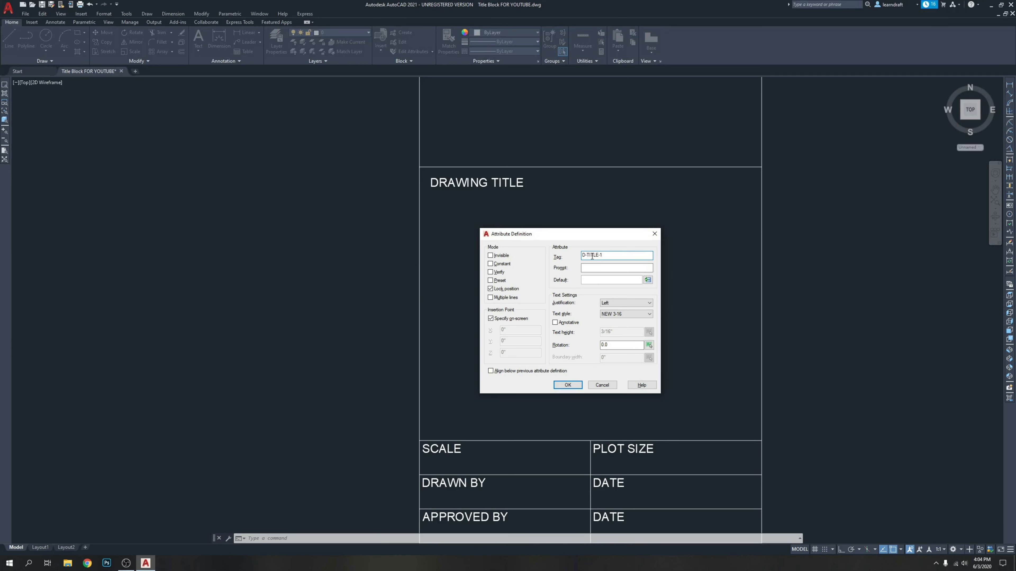
{"action": "left_click", "coordinate": [567, 385]}
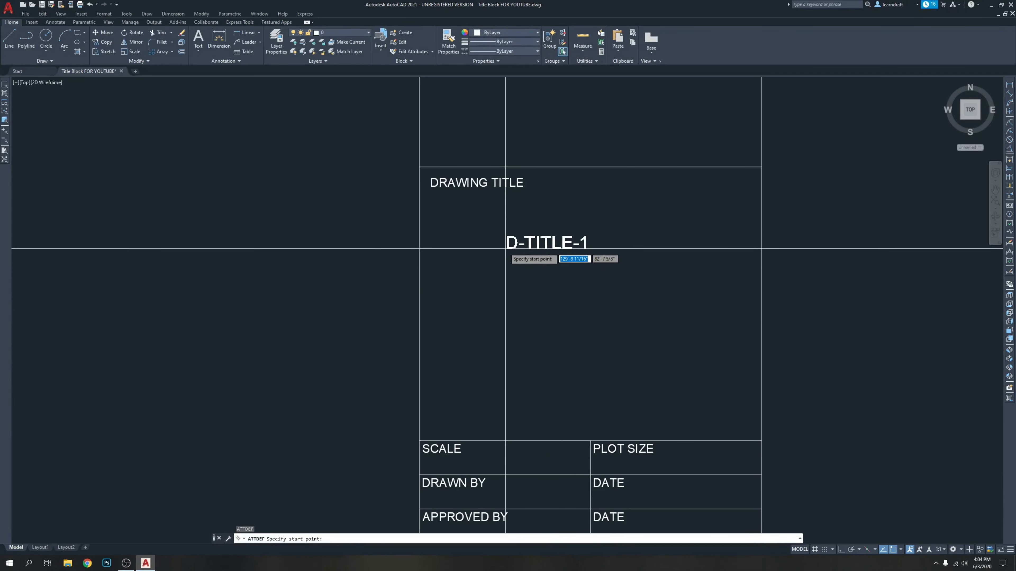
{"action": "left_click", "coordinate": [457, 245]}
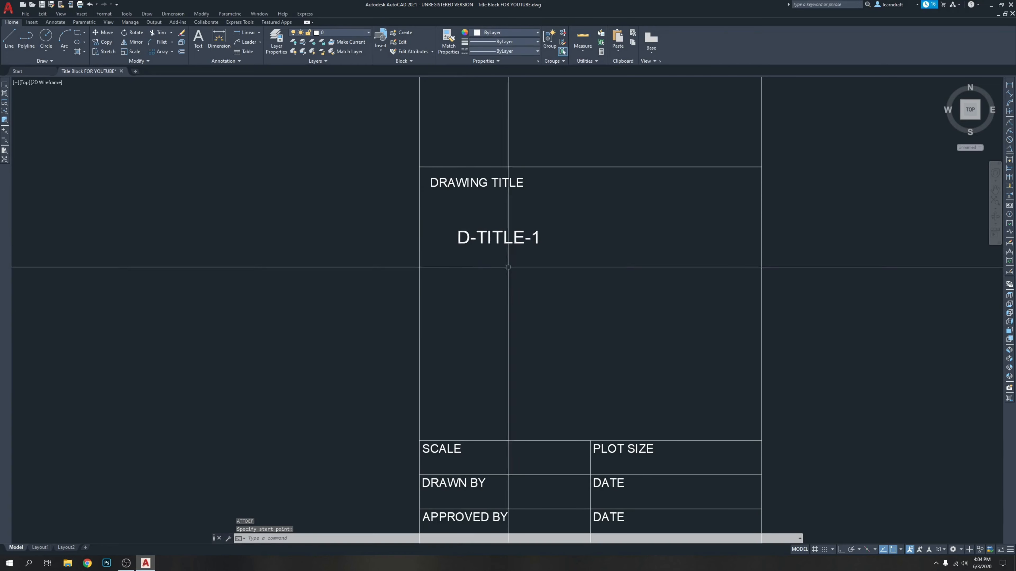
{"action": "key", "text": "Return"}
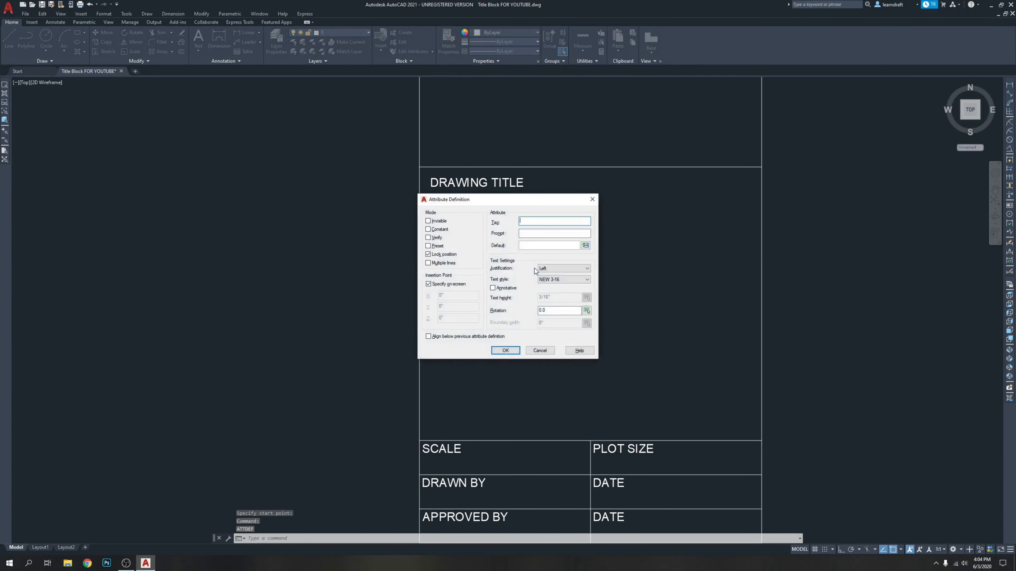
{"action": "left_click", "coordinate": [592, 200]}
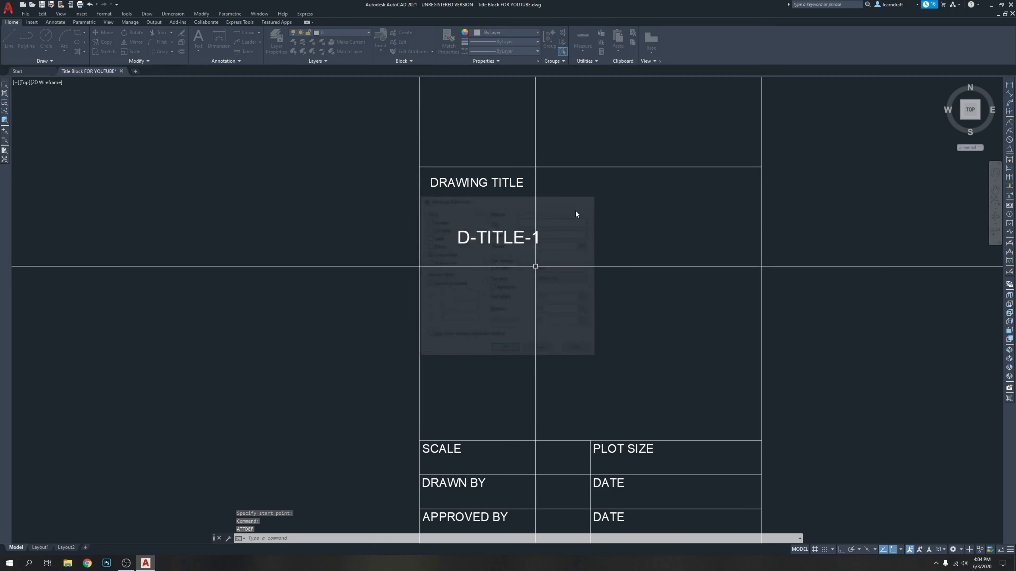
{"action": "double_click", "coordinate": [496, 236]}
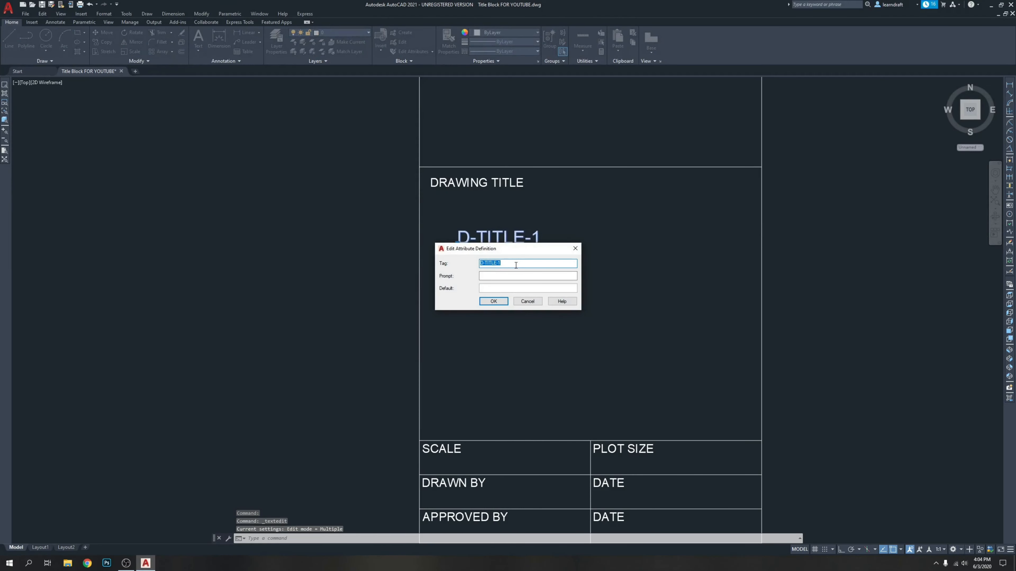
{"action": "left_click", "coordinate": [504, 298]}
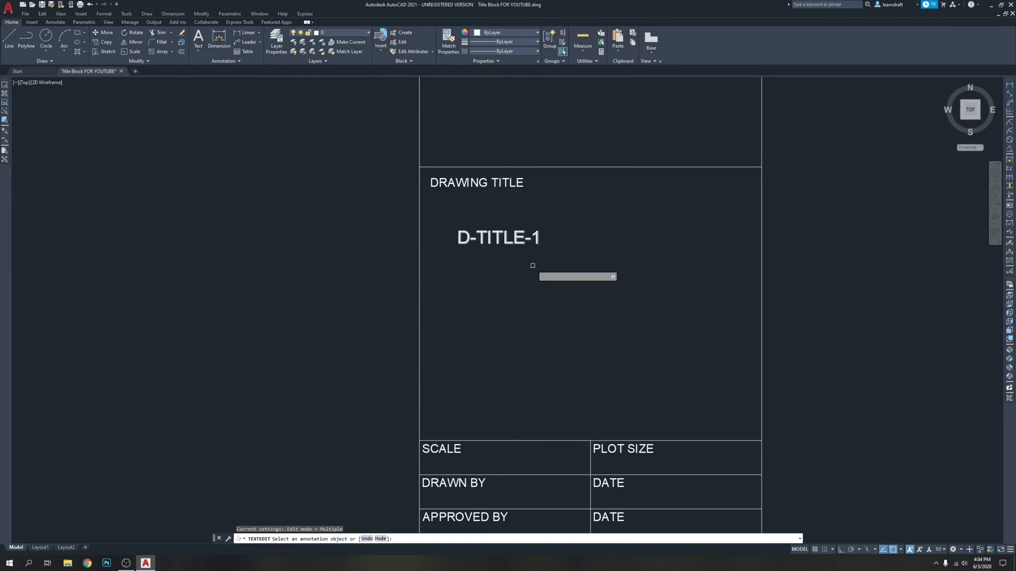
{"action": "key", "text": "Escape"}
Step: Define an attribute with the tag D-TITLE-2 and place it directly below D-TITLE-1 in the drawing title area
{"action": "type", "text": "AT"}
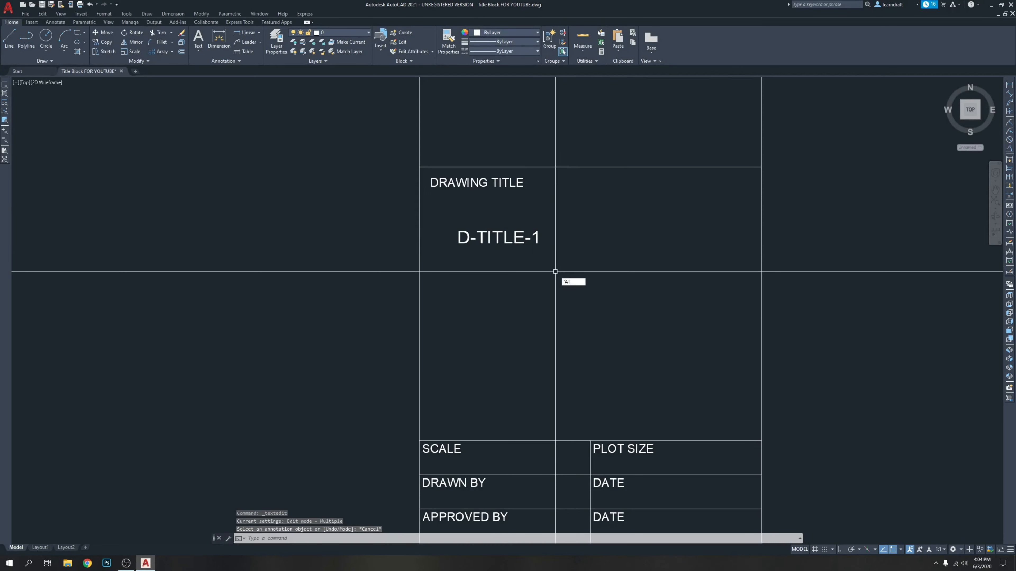
{"action": "type", "text": "TDEF"}
{"action": "key", "text": "Return"}
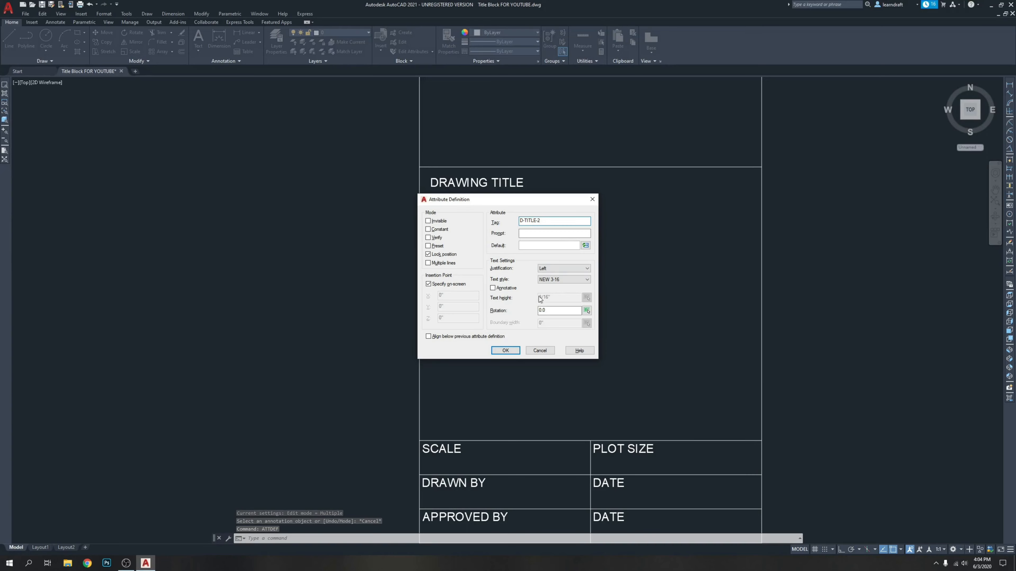
{"action": "left_click", "coordinate": [504, 350]}
{"action": "scroll", "coordinate": [456, 265], "scroll_direction": "up", "scroll_amount": 5}
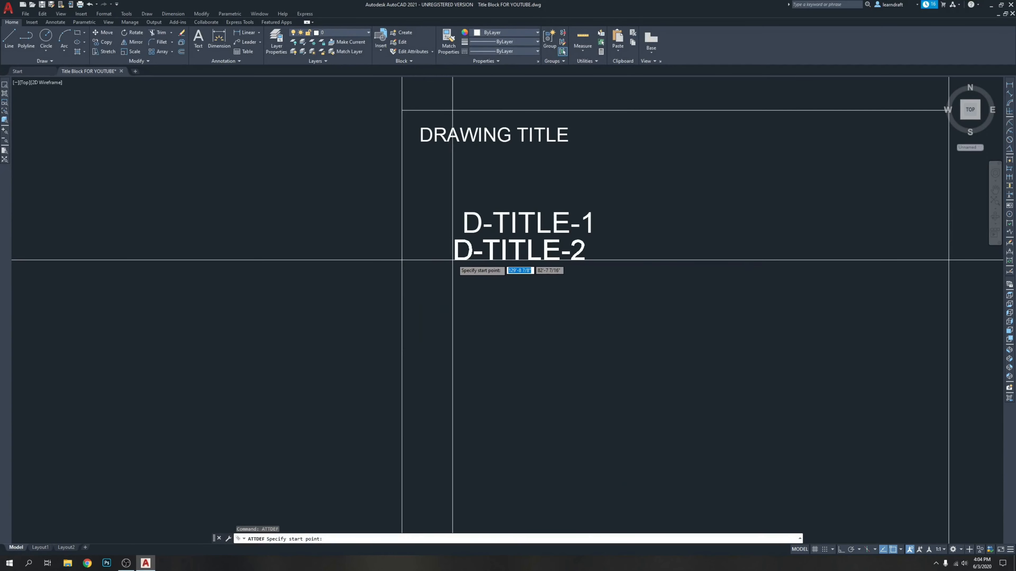
{"action": "left_click", "coordinate": [455, 267]}
Step: Define an attribute with the tag D-TITLE-3 and place it below D-TITLE-2 in the drawing title area
{"action": "scroll", "coordinate": [564, 307], "scroll_direction": "down", "scroll_amount": 4}
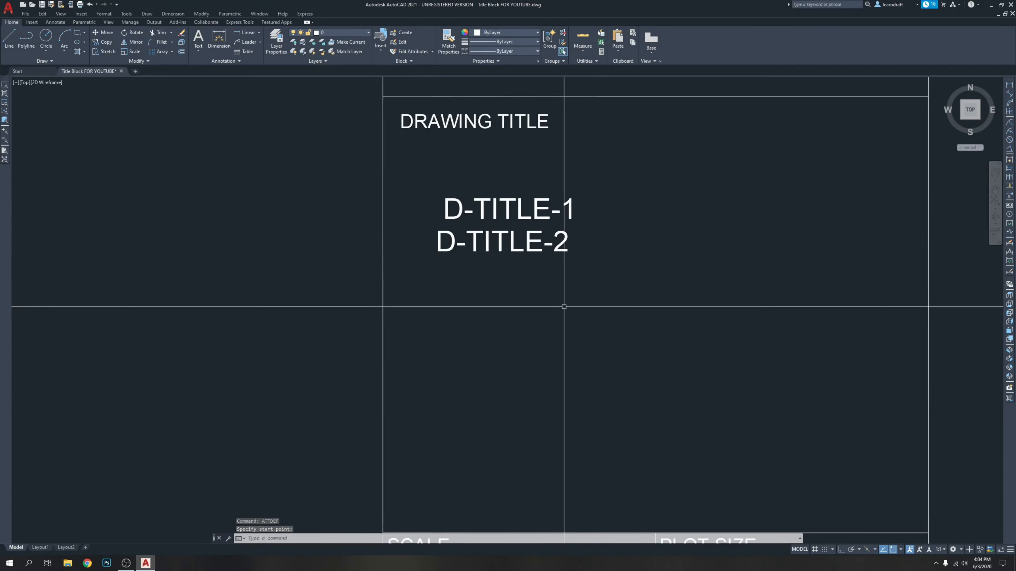
{"action": "key", "text": "Return"}
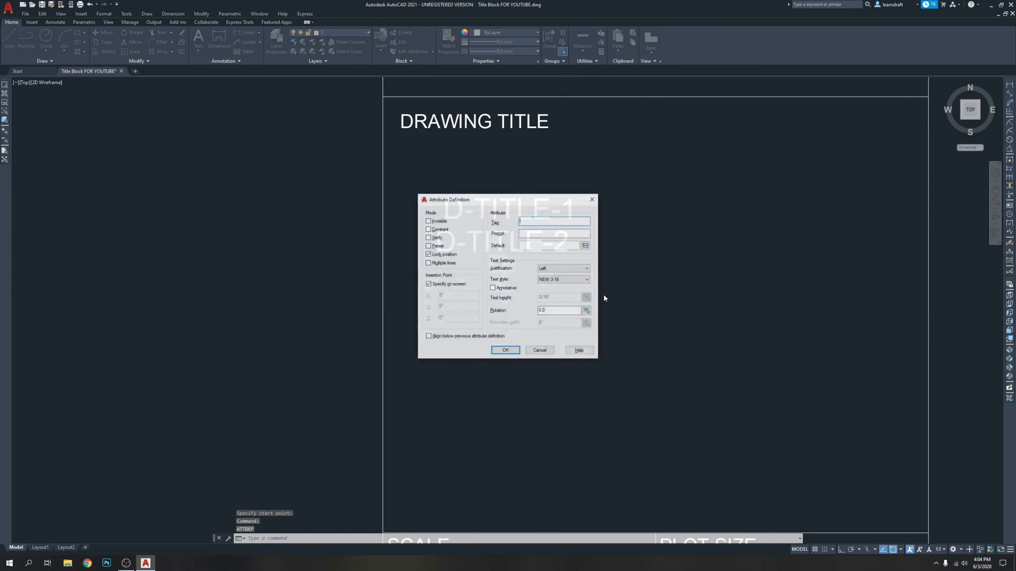
{"action": "type", "text": "D-TITLE-3"}
{"action": "left_click", "coordinate": [505, 351]}
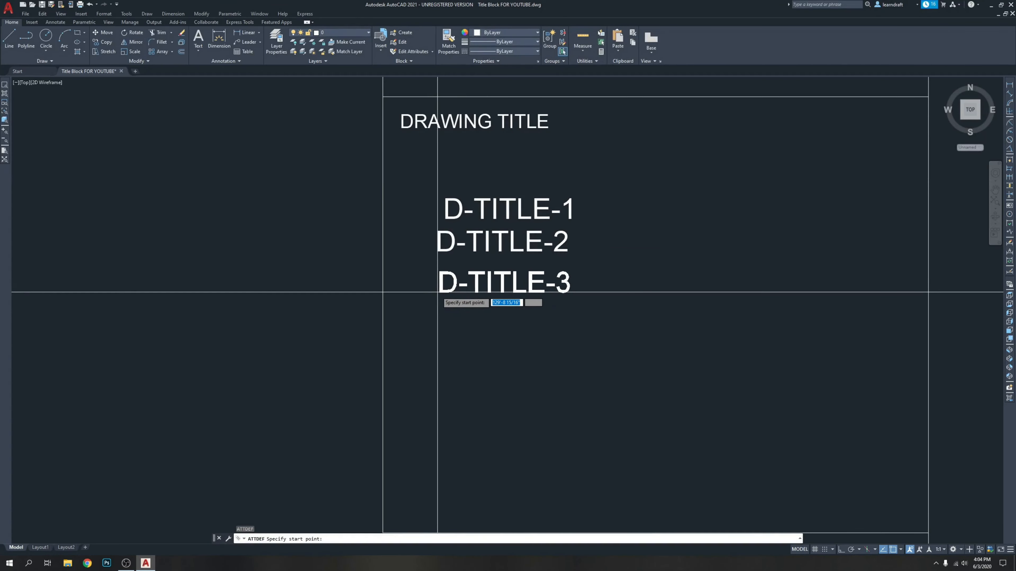
{"action": "left_click", "coordinate": [438, 292]}
Step: Define an attribute with the tag D-TITLE-4 and place it below D-TITLE-3 in the drawing title area
{"action": "key", "text": "Return"}
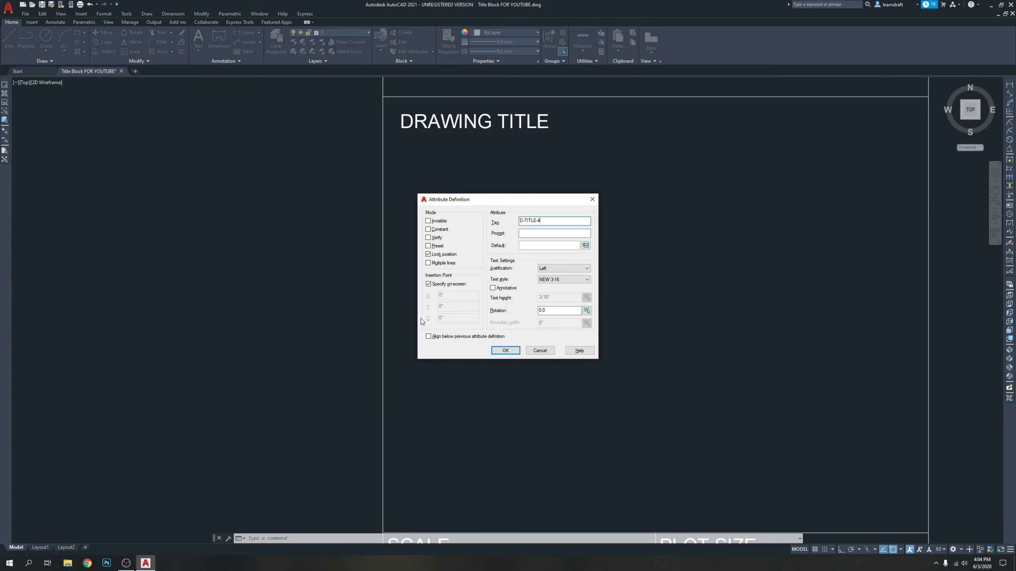
{"action": "left_click", "coordinate": [504, 350]}
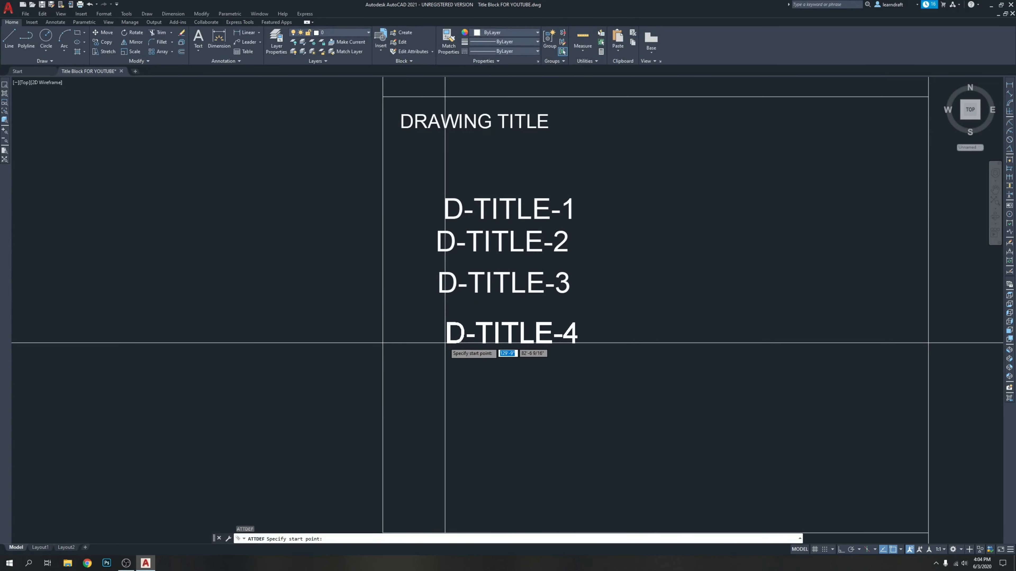
{"action": "left_click", "coordinate": [459, 345]}
Step: Draw a vertical guide line with Ortho on along the start of the D-TITLE tags, from above D-TITLE-1 to below D-TITLE-4
{"action": "type", "text": "L"}
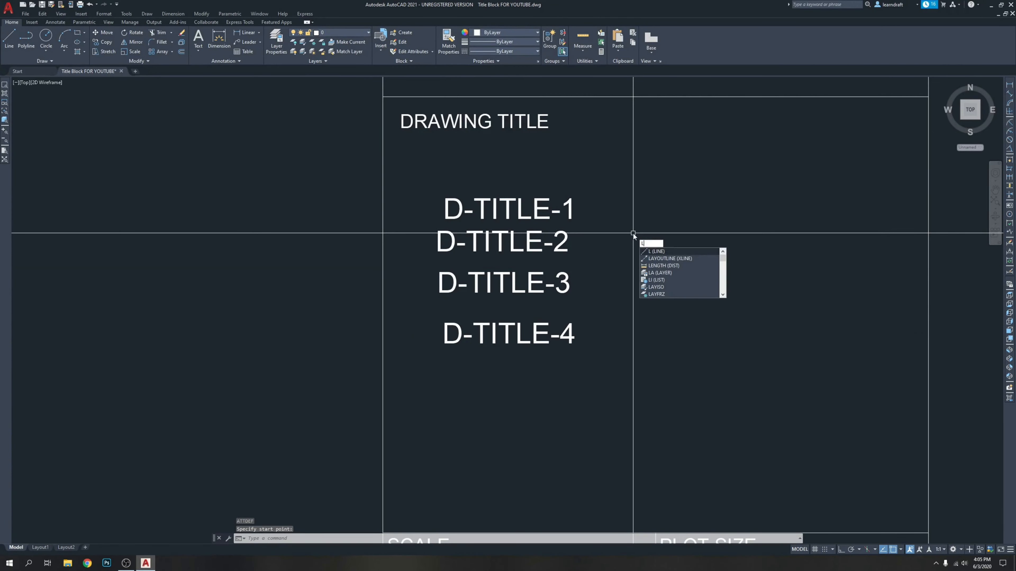
{"action": "key", "text": "Escape"}
{"action": "key", "text": "Escape"}
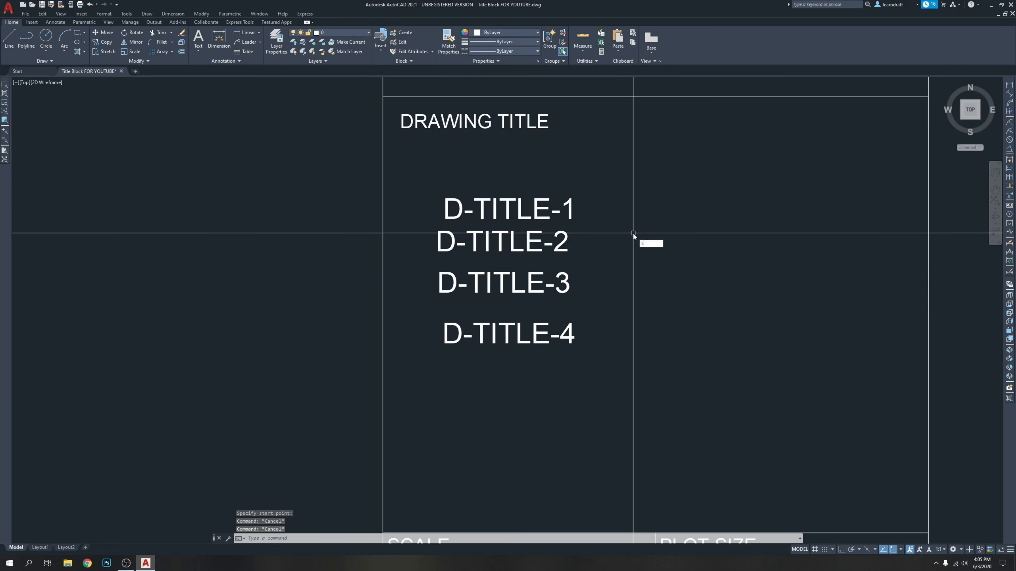
{"action": "key", "text": "Return"}
{"action": "left_click", "coordinate": [438, 156]}
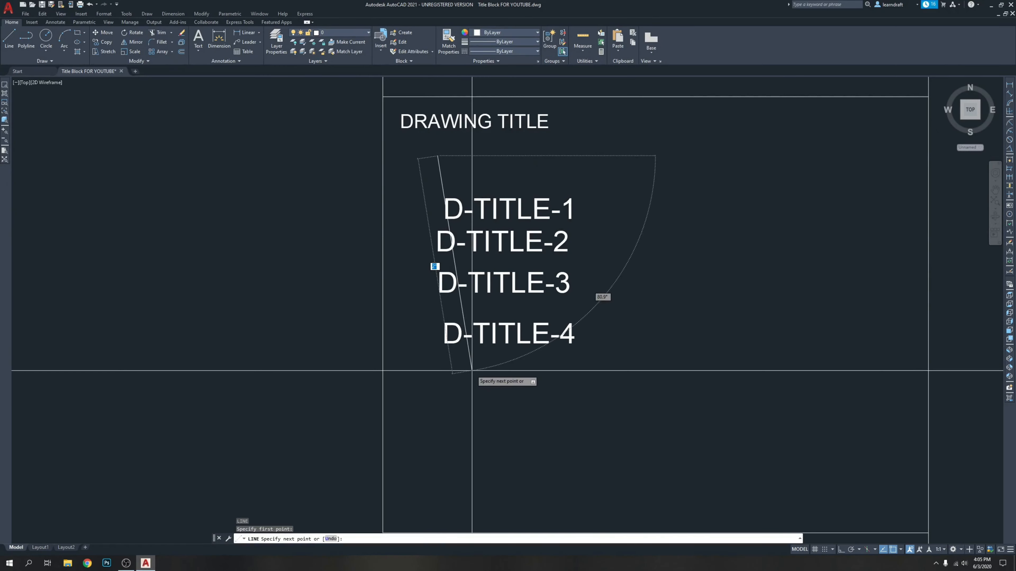
{"action": "key", "text": "F8"}
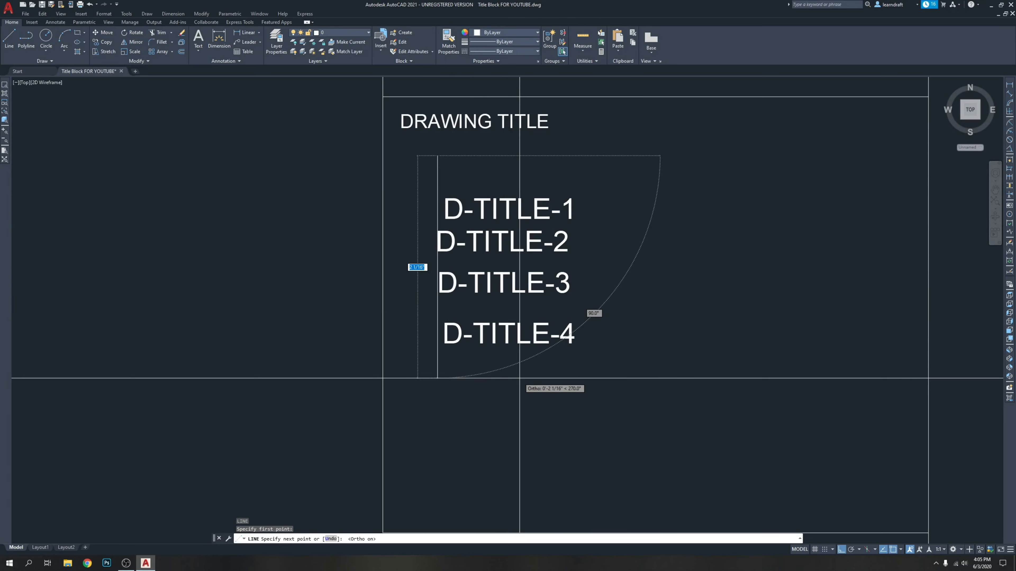
{"action": "left_click", "coordinate": [438, 420]}
{"action": "key", "text": "Escape"}
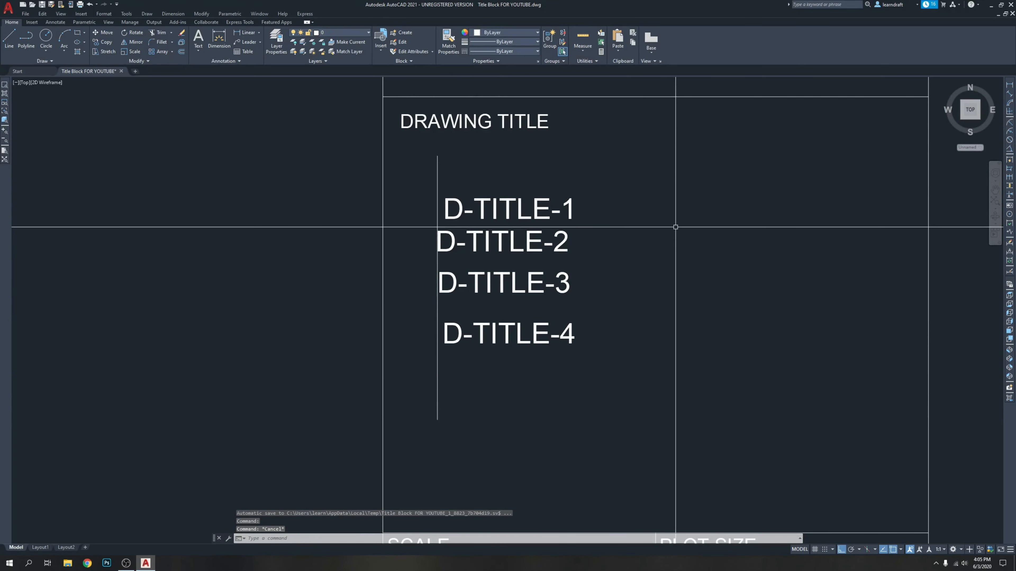
Step: Draw a horizontal guide line along the baseline of D-TITLE-1, crossing the vertical guide line
{"action": "type", "text": "l"}
{"action": "key", "text": "Return"}
{"action": "left_click", "coordinate": [199, 219]}
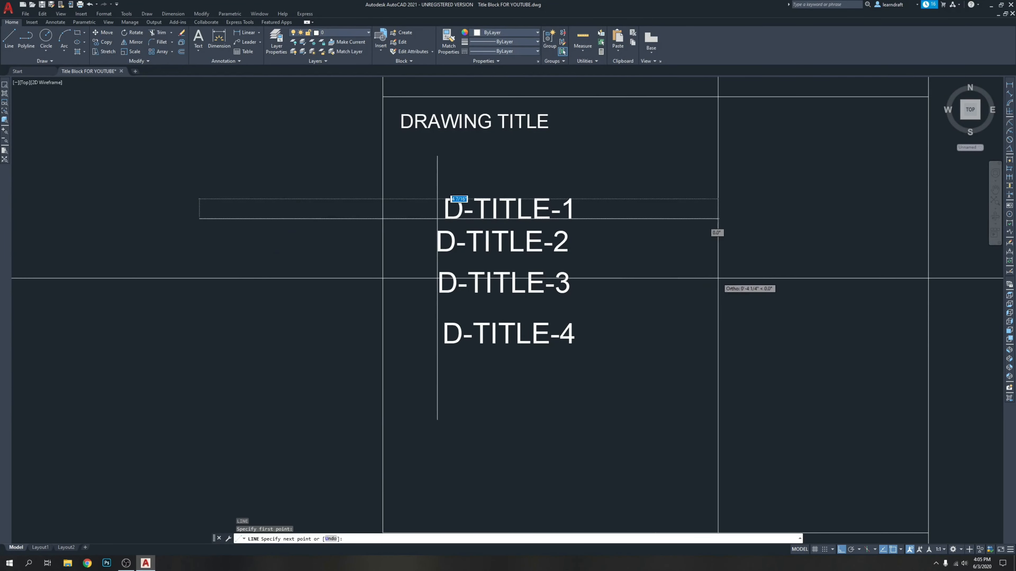
{"action": "left_click", "coordinate": [782, 220]}
{"action": "key", "text": "Return"}
Step: Change the color of the vertical and horizontal guide lines to yellow
{"action": "scroll", "coordinate": [444, 212], "scroll_direction": "up", "scroll_amount": 8}
{"action": "middle_click_drag", "start_coordinate": [391, 231], "coordinate": [431, 231]}
{"action": "left_click", "coordinate": [411, 231]}
{"action": "left_click", "coordinate": [390, 276]}
{"action": "left_click", "coordinate": [450, 188]}
{"action": "left_click", "coordinate": [396, 160]}
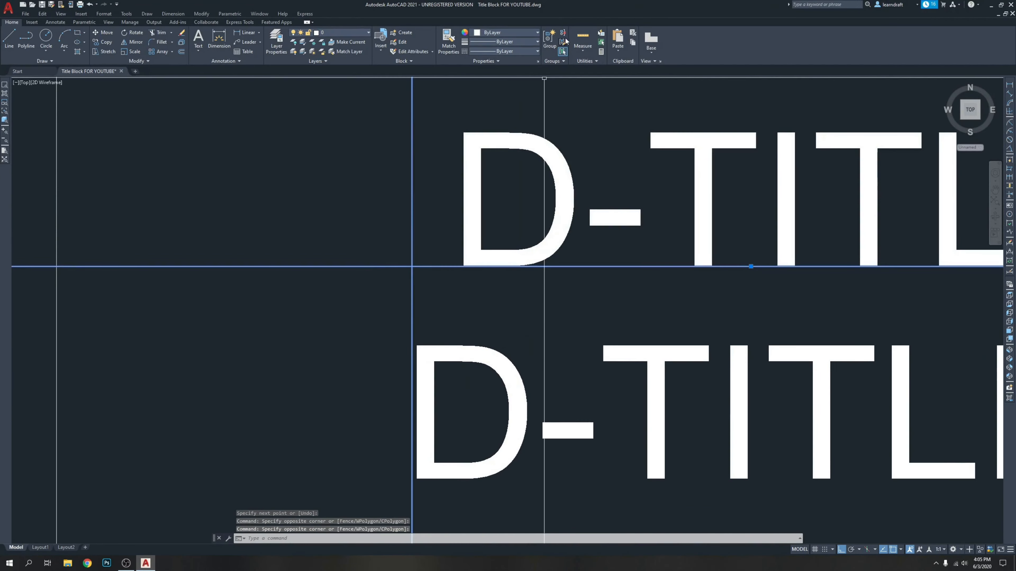
{"action": "left_click", "coordinate": [520, 32]}
{"action": "left_click", "coordinate": [483, 68]}
{"action": "key", "text": "Escape"}
{"action": "key", "text": "Escape"}
Step: Offset the horizontal guide line downward three times at a distance of .375
{"action": "scroll", "coordinate": [400, 224], "scroll_direction": "down", "scroll_amount": 5}
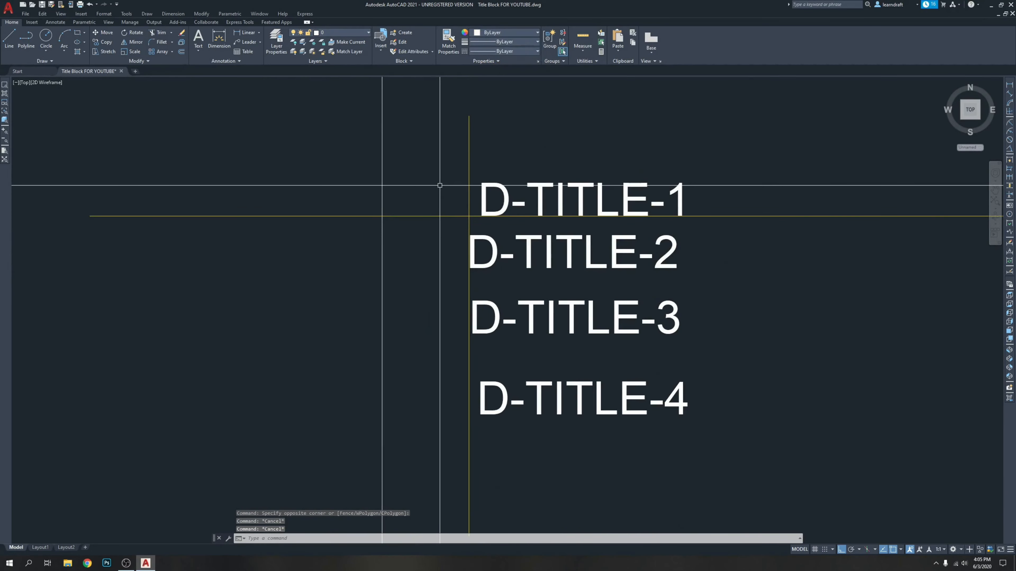
{"action": "scroll", "coordinate": [426, 241], "scroll_direction": "down", "scroll_amount": 4}
{"action": "type", "text": "o"}
{"action": "key", "text": "Return"}
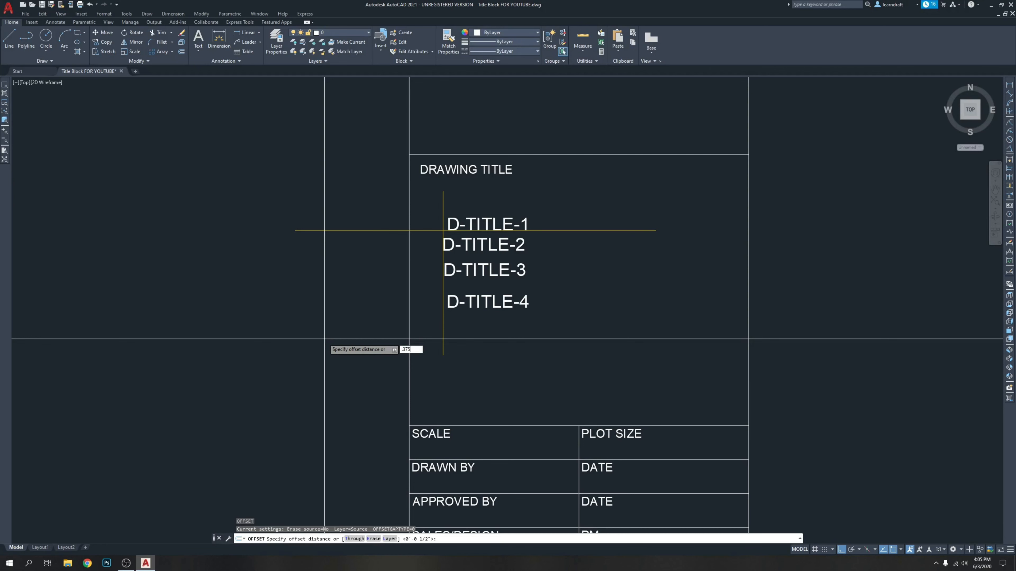
{"action": "key", "text": "Return"}
{"action": "left_click", "coordinate": [392, 230]}
{"action": "left_click", "coordinate": [360, 265]}
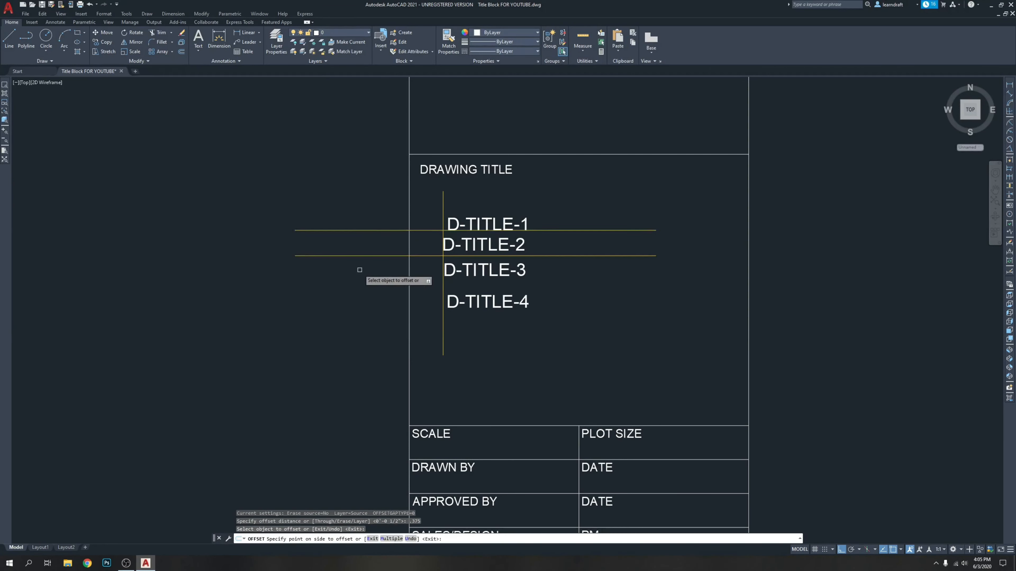
{"action": "left_click", "coordinate": [390, 256]}
{"action": "left_click", "coordinate": [388, 277]}
{"action": "left_click", "coordinate": [388, 279]}
{"action": "left_click", "coordinate": [371, 317]}
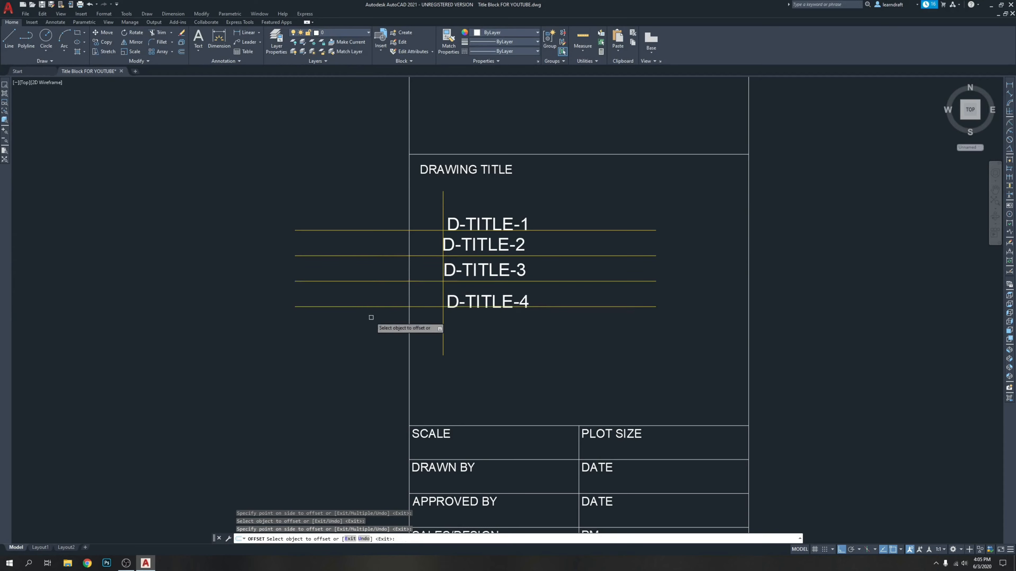
{"action": "key", "text": "Escape"}
Step: Move the D-TITLE-1 tag with Ortho off so its lower-left corner meets the vertical guide and the first horizontal guide
{"action": "scroll", "coordinate": [496, 220], "scroll_direction": "up", "scroll_amount": 4}
{"action": "scroll", "coordinate": [359, 264], "scroll_direction": "up", "scroll_amount": 4}
{"action": "left_click", "coordinate": [449, 141]}
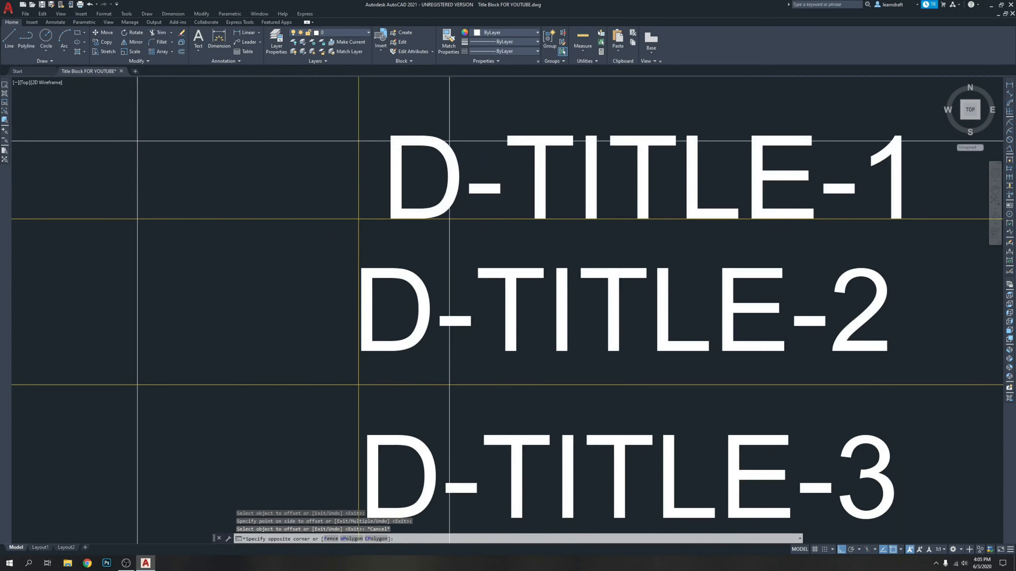
{"action": "left_click", "coordinate": [431, 152]}
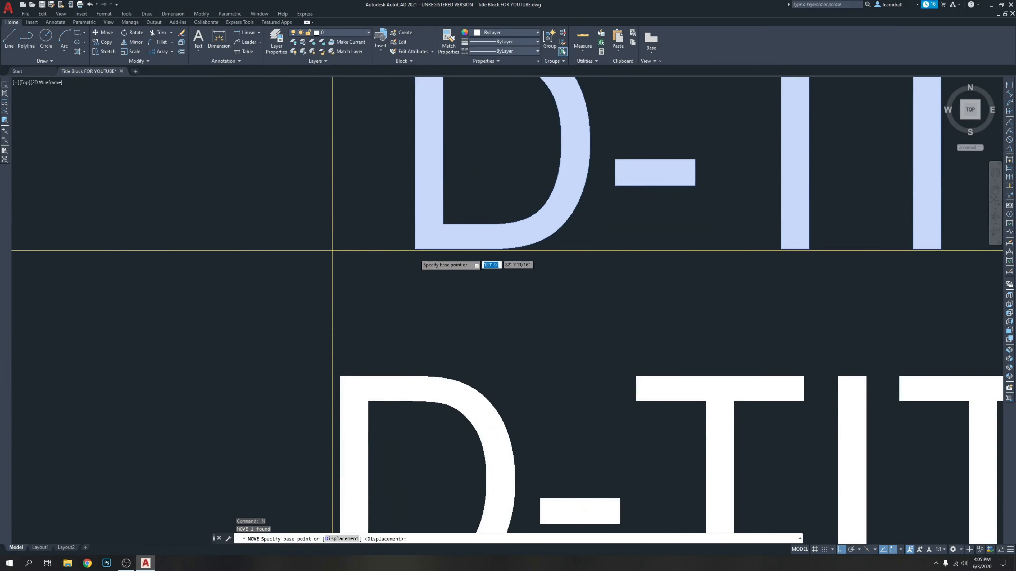
{"action": "scroll", "coordinate": [415, 257], "scroll_direction": "up", "scroll_amount": 4}
{"action": "left_click", "coordinate": [535, 156]}
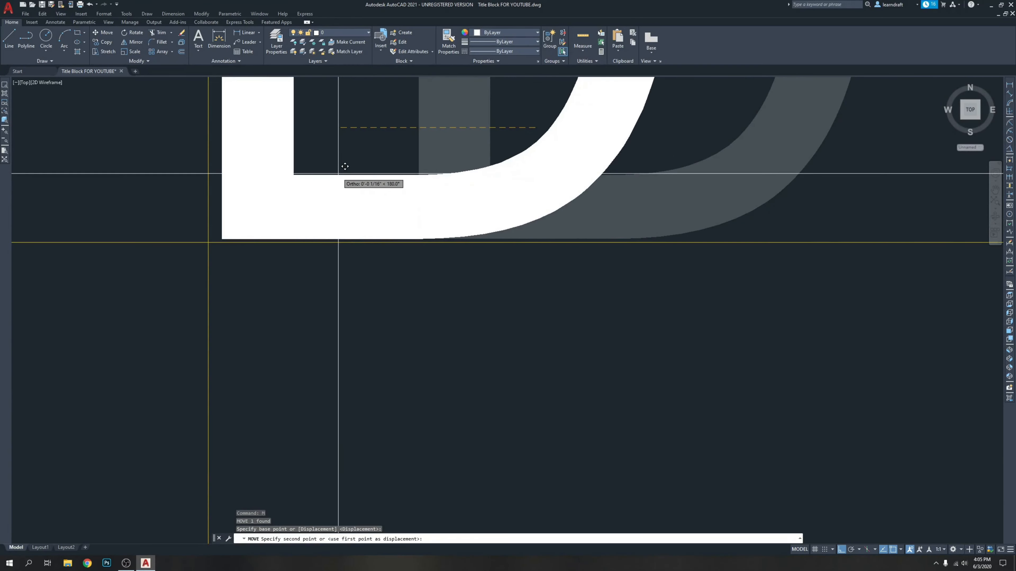
{"action": "key", "text": "F8"}
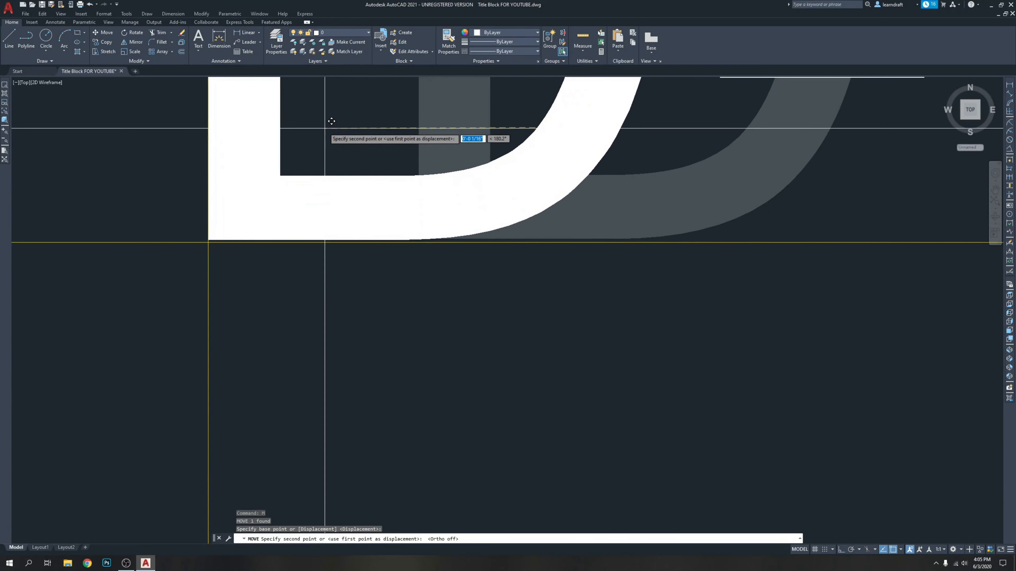
{"action": "left_click", "coordinate": [326, 129]}
Step: Move the D-TITLE-2 tag so its lower-left corner meets the vertical guide and the second horizontal guide
{"action": "scroll", "coordinate": [412, 224], "scroll_direction": "down", "scroll_amount": 4}
{"action": "middle_click_drag", "start_coordinate": [431, 232], "coordinate": [460, 157]}
{"action": "left_click", "coordinate": [422, 224]}
{"action": "left_click", "coordinate": [399, 317]}
{"action": "middle_click_drag", "start_coordinate": [387, 464], "coordinate": [401, 302]}
{"action": "scroll", "coordinate": [400, 317], "scroll_direction": "up", "scroll_amount": 4}
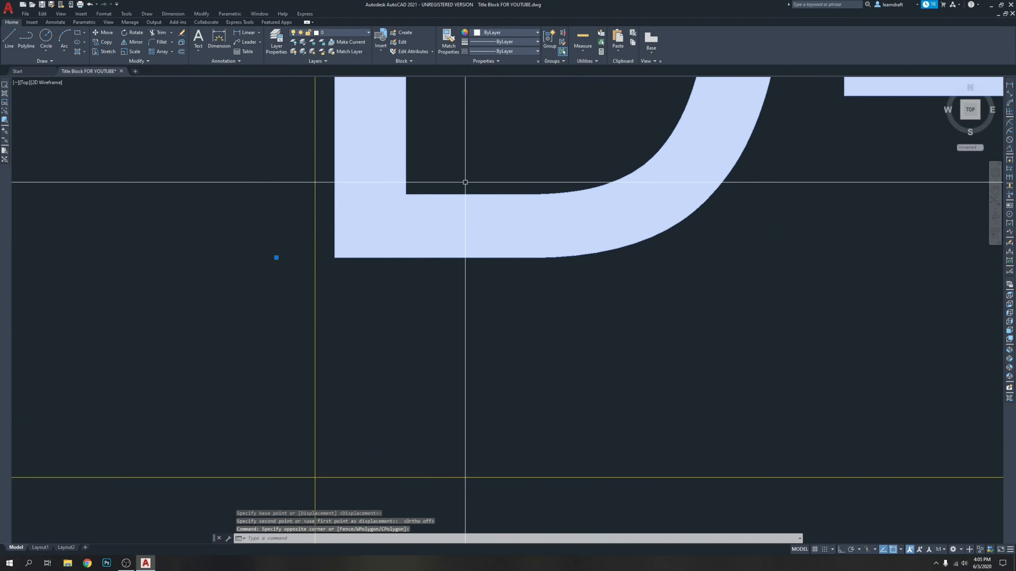
{"action": "key", "text": "space"}
{"action": "left_click", "coordinate": [448, 134]}
{"action": "middle_click_drag", "start_coordinate": [422, 349], "coordinate": [469, 195]}
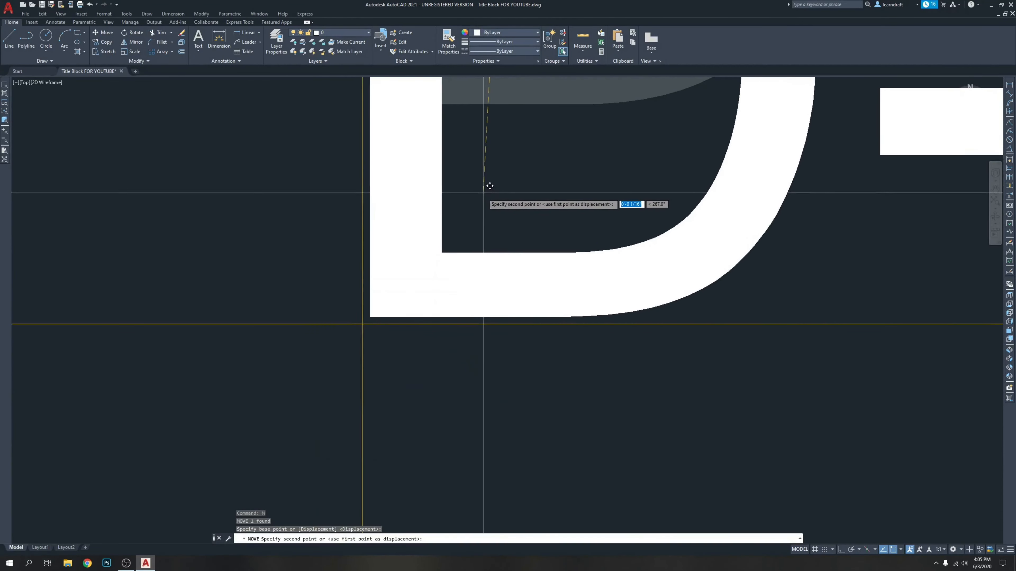
{"action": "left_click", "coordinate": [485, 194]}
{"action": "scroll", "coordinate": [485, 193], "scroll_direction": "down", "scroll_amount": 8}
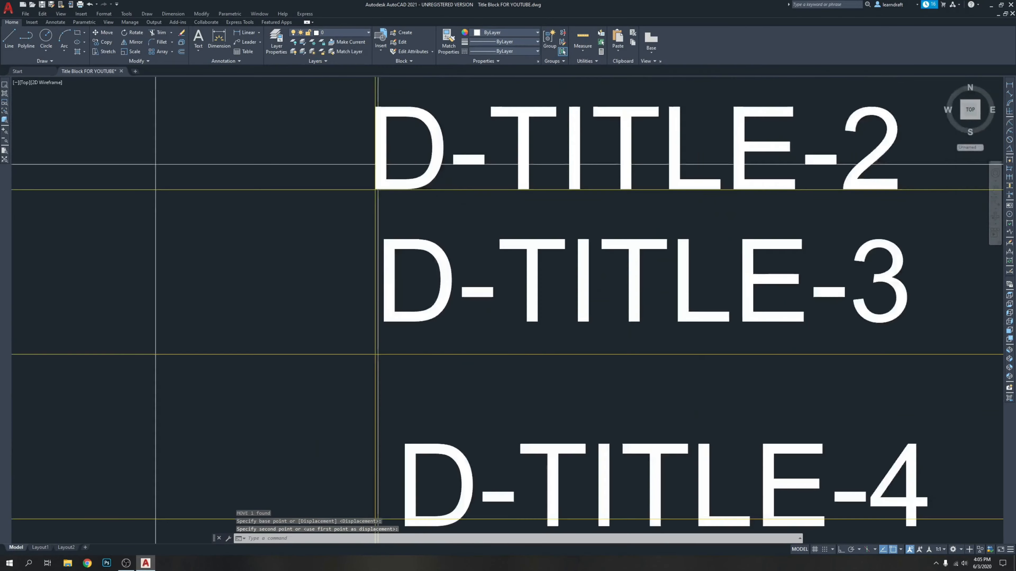
Step: Move the D-TITLE-3 attribute so its lower-left corner meets the vertical guide and the third horizontal guide line
{"action": "middle_click_drag", "start_coordinate": [429, 226], "coordinate": [458, 174]}
{"action": "scroll", "coordinate": [459, 208], "scroll_direction": "up", "scroll_amount": 2}
{"action": "left_click", "coordinate": [489, 163]}
{"action": "left_click", "coordinate": [432, 237]}
{"action": "scroll", "coordinate": [383, 308], "scroll_direction": "up", "scroll_amount": 6}
{"action": "middle_click_drag", "start_coordinate": [383, 308], "coordinate": [404, 212]}
{"action": "type", "text": "m"}
{"action": "key", "text": "space"}
{"action": "left_click", "coordinate": [495, 112]}
{"action": "middle_click_drag", "start_coordinate": [447, 261], "coordinate": [453, 171]}
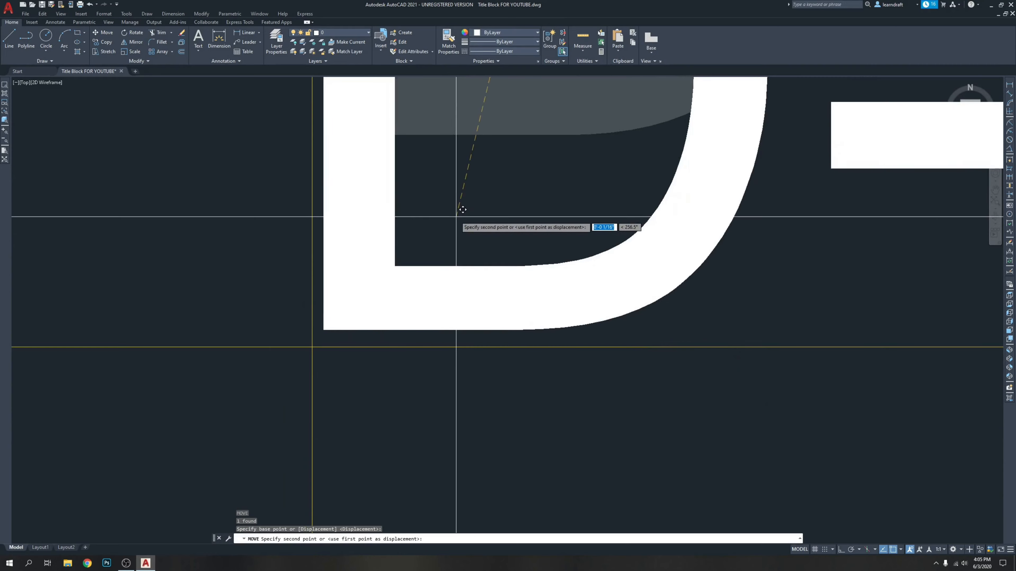
{"action": "middle_click_drag", "start_coordinate": [457, 218], "coordinate": [452, 226]}
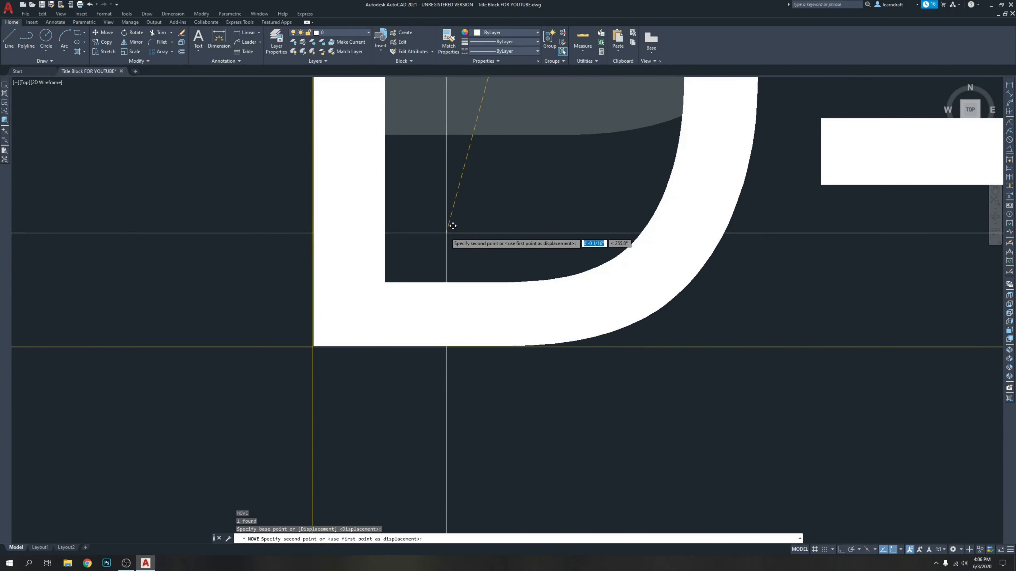
{"action": "left_click", "coordinate": [446, 233]}
Step: Move the D-TITLE-4 attribute so its lower-left corner meets the vertical guide and the lowest horizontal guide line
{"action": "scroll", "coordinate": [435, 228], "scroll_direction": "down", "scroll_amount": 6}
{"action": "scroll", "coordinate": [431, 380], "scroll_direction": "down", "scroll_amount": 2}
{"action": "middle_click_drag", "start_coordinate": [431, 380], "coordinate": [410, 249]}
{"action": "left_click", "coordinate": [411, 251]}
{"action": "left_click", "coordinate": [396, 268]}
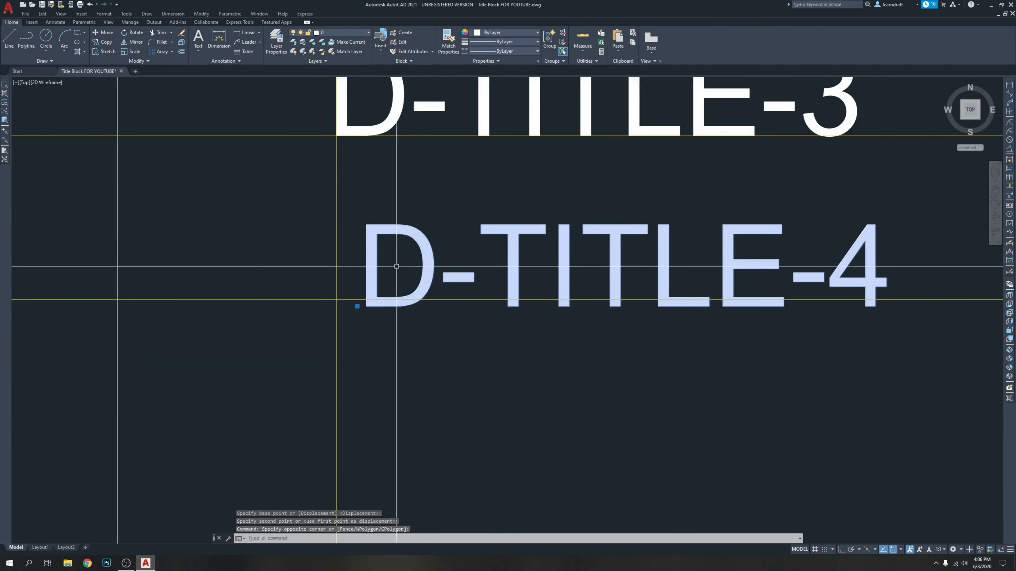
{"action": "scroll", "coordinate": [389, 272], "scroll_direction": "up", "scroll_amount": 6}
{"action": "scroll", "coordinate": [454, 215], "scroll_direction": "up", "scroll_amount": 2}
{"action": "type", "text": "m"}
{"action": "key", "text": "space"}
{"action": "left_click", "coordinate": [541, 202]}
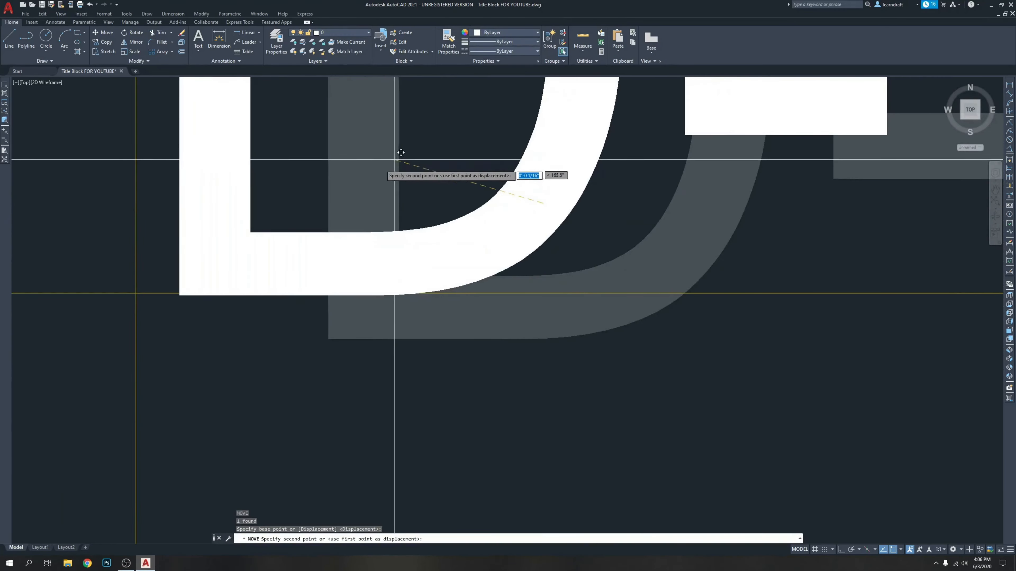
{"action": "left_click", "coordinate": [353, 157]}
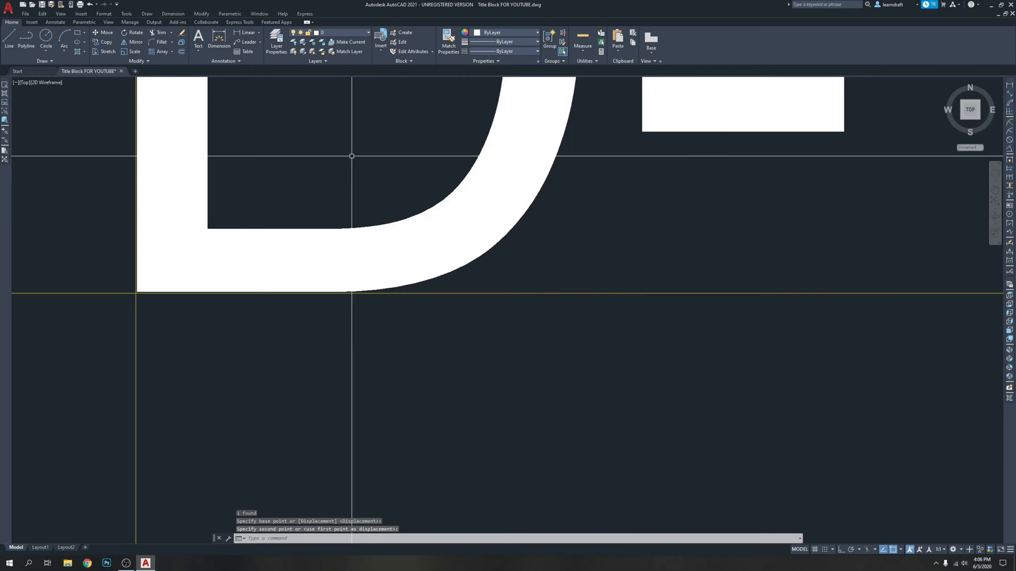
Step: Erase the vertical guide and the four horizontal guide lines around the D-TITLE attributes
{"action": "scroll", "coordinate": [370, 281], "scroll_direction": "down", "scroll_amount": 8}
{"action": "middle_click_drag", "start_coordinate": [516, 223], "coordinate": [542, 242]}
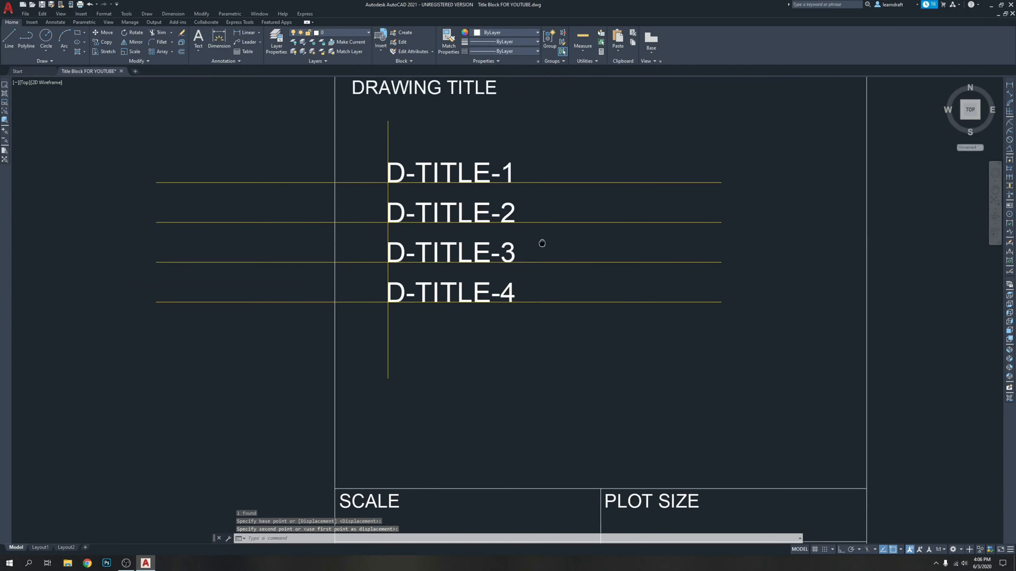
{"action": "key", "text": "Escape"}
{"action": "left_click", "coordinate": [437, 134]}
{"action": "left_click", "coordinate": [379, 141]}
{"action": "key", "text": "Delete"}
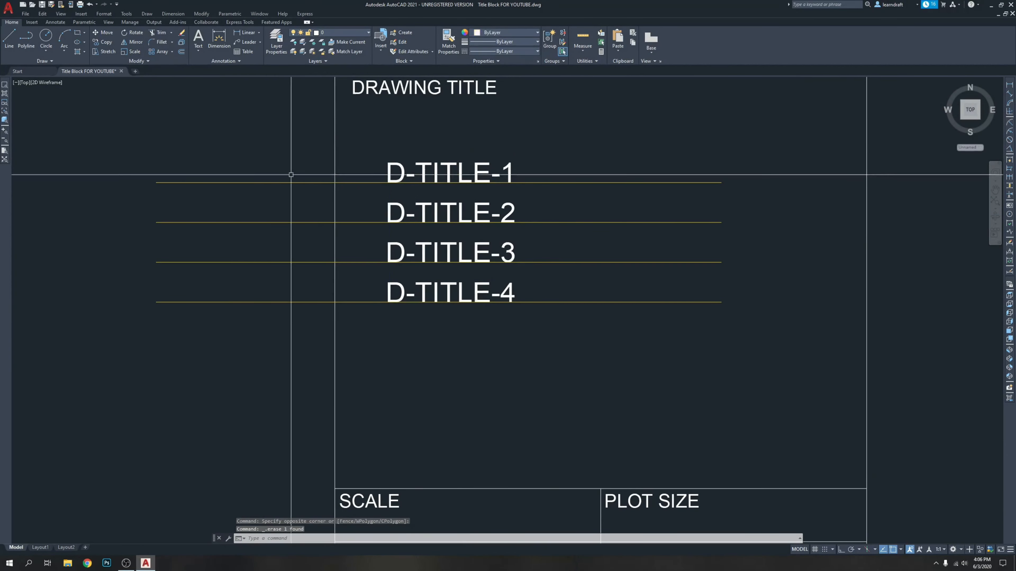
{"action": "left_click", "coordinate": [290, 173]}
{"action": "left_click", "coordinate": [136, 358]}
{"action": "key", "text": "Delete"}
{"action": "scroll", "coordinate": [641, 192], "scroll_direction": "down", "scroll_amount": 4}
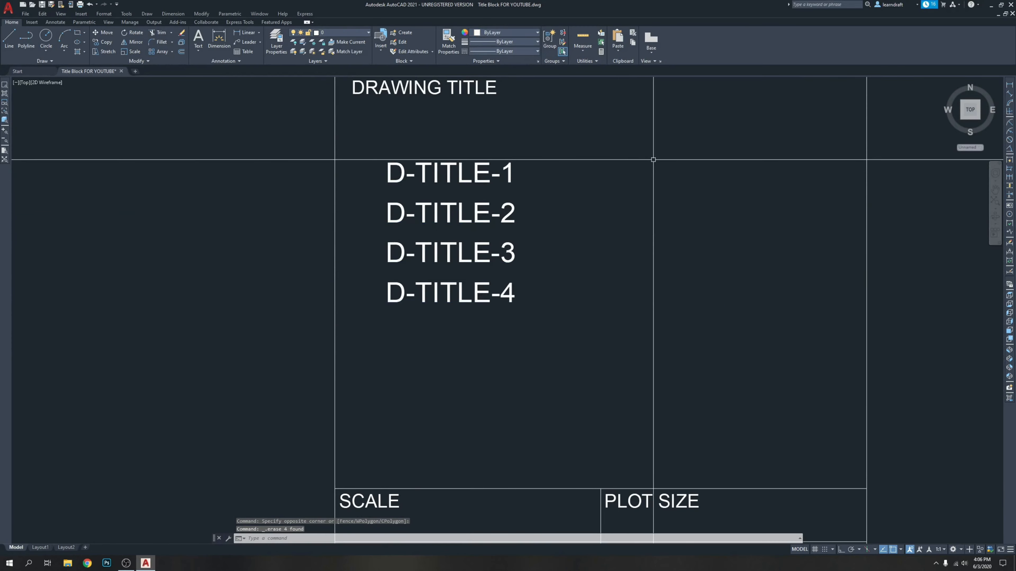
Step: Examine the D-TITLE attributes and the labelled cells from SCALE to DRAWING NO. in the title block
{"action": "scroll", "coordinate": [532, 265], "scroll_direction": "up", "scroll_amount": 4}
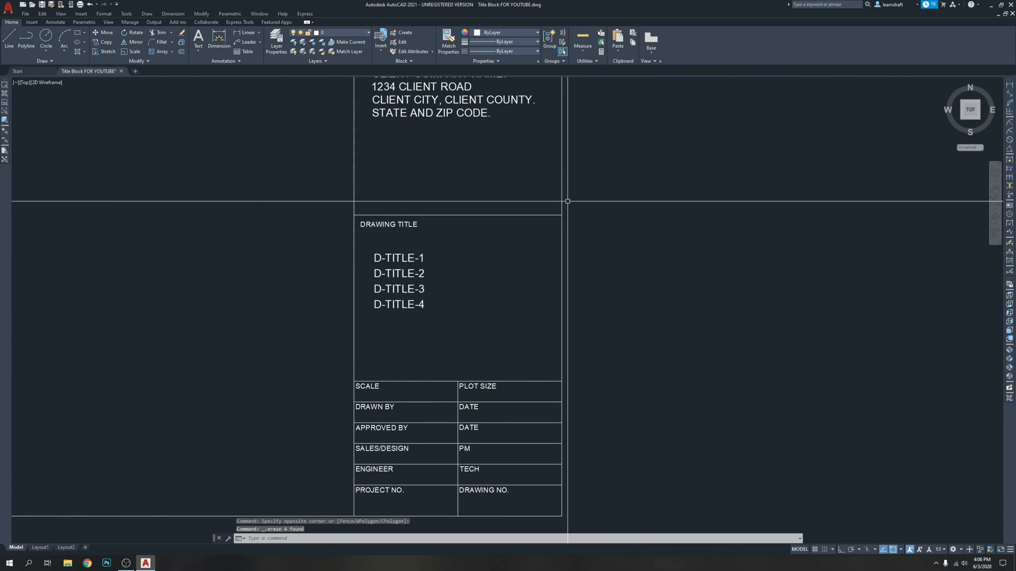
{"action": "middle_click_drag", "start_coordinate": [696, 178], "coordinate": [665, 169]}
{"action": "middle_click_drag", "start_coordinate": [634, 220], "coordinate": [642, 170]}
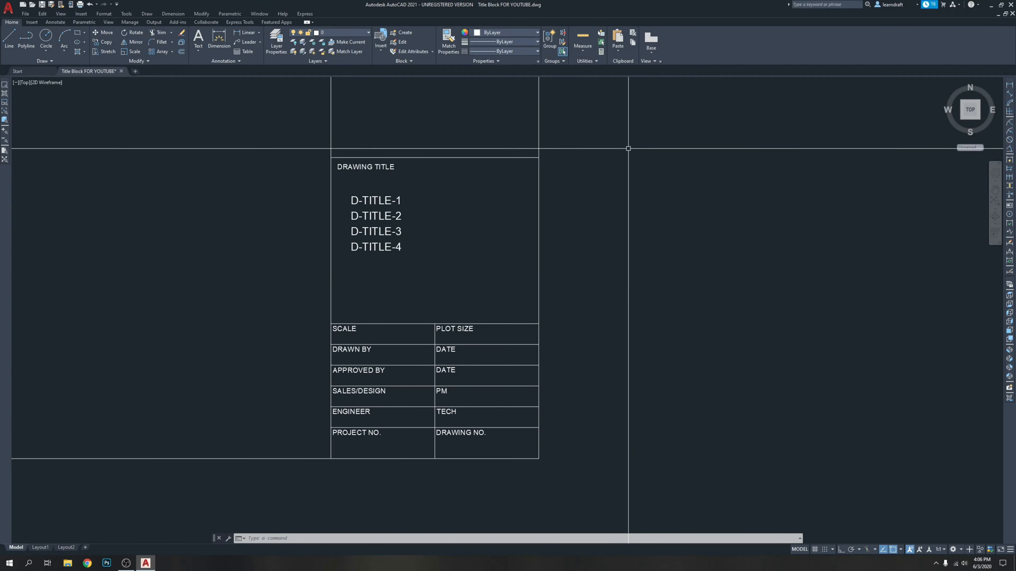
{"action": "middle_click_drag", "start_coordinate": [641, 164], "coordinate": [603, 118]}
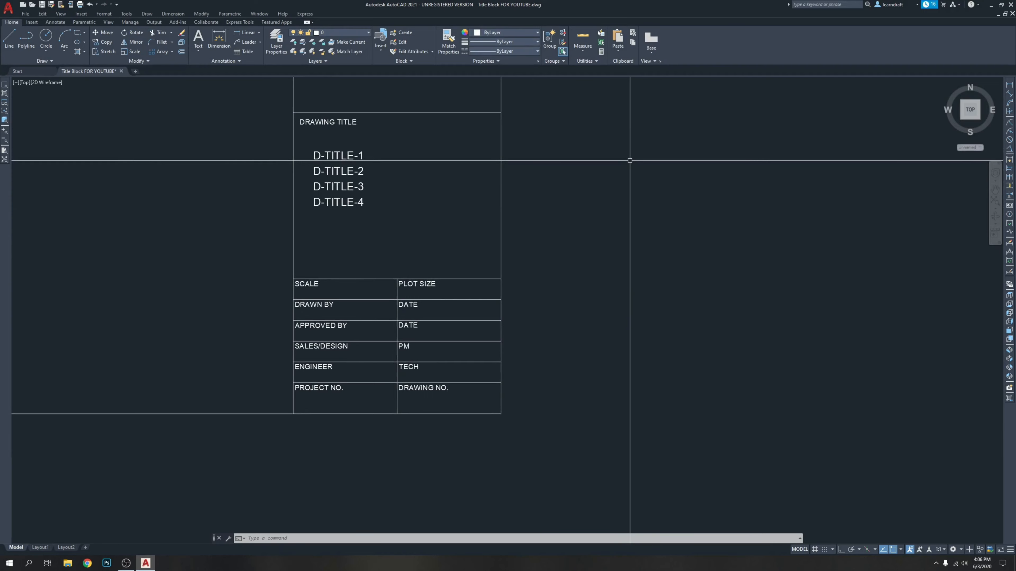
{"action": "left_click", "coordinate": [339, 148]}
{"action": "left_click", "coordinate": [341, 231]}
{"action": "mouse_move", "coordinate": [420, 174]}
{"action": "middle_mouse_down"}
{"action": "mouse_move", "coordinate": [421, 211]}
{"action": "mouse_move", "coordinate": [429, 119]}
{"action": "middle_mouse_up"}
{"action": "key", "text": "Escape"}
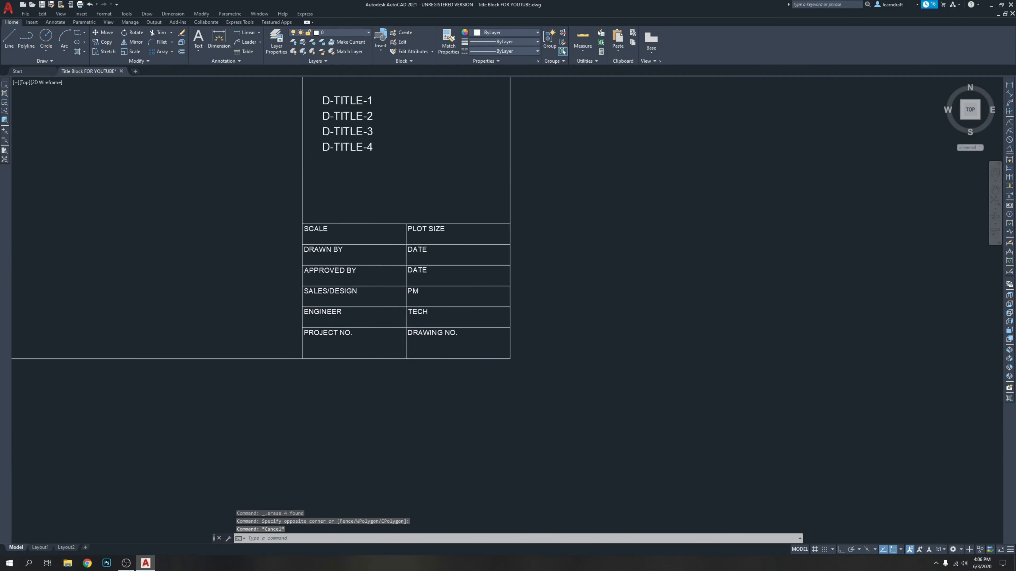
{"action": "scroll", "coordinate": [320, 253], "scroll_direction": "up", "scroll_amount": 4}
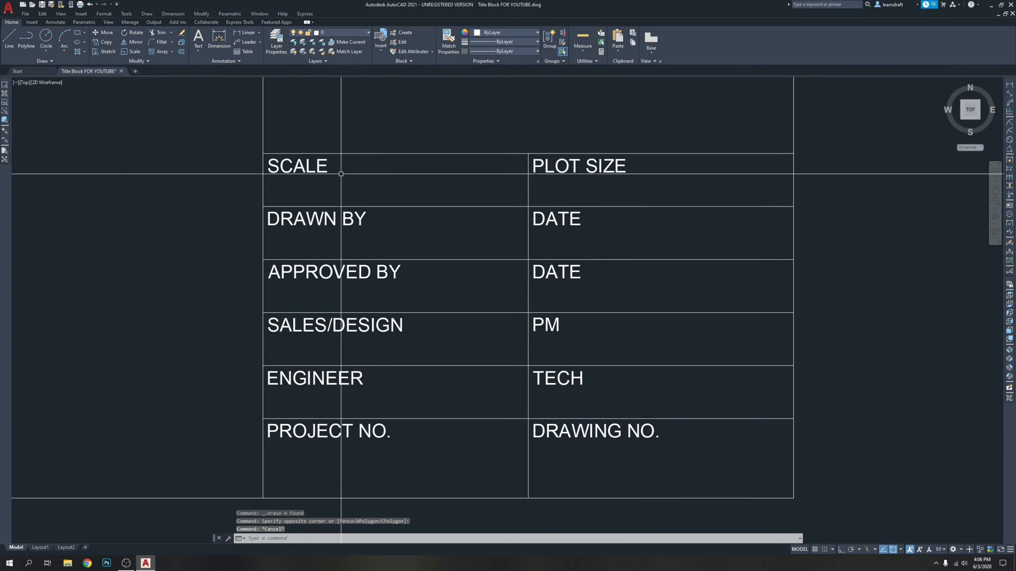
{"action": "scroll", "coordinate": [374, 352], "scroll_direction": "down", "scroll_amount": 2}
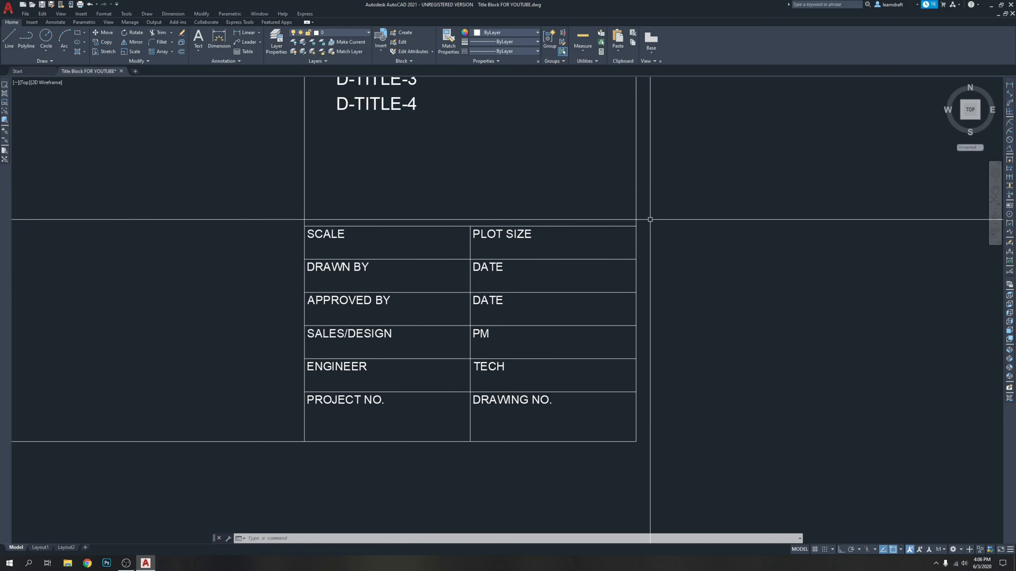
{"action": "left_click", "coordinate": [411, 209]}
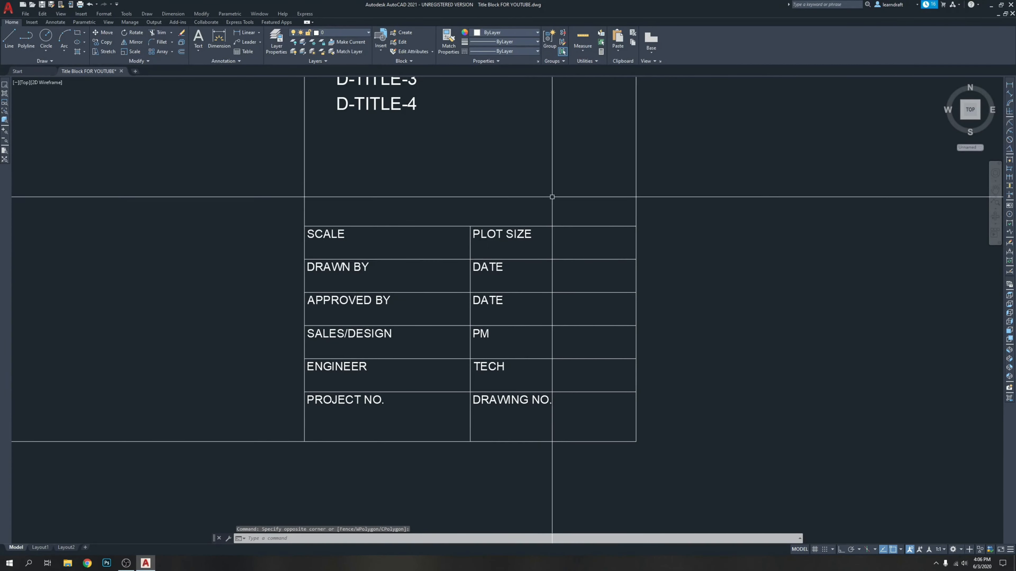
{"action": "middle_click_drag", "start_coordinate": [729, 208], "coordinate": [616, 193]}
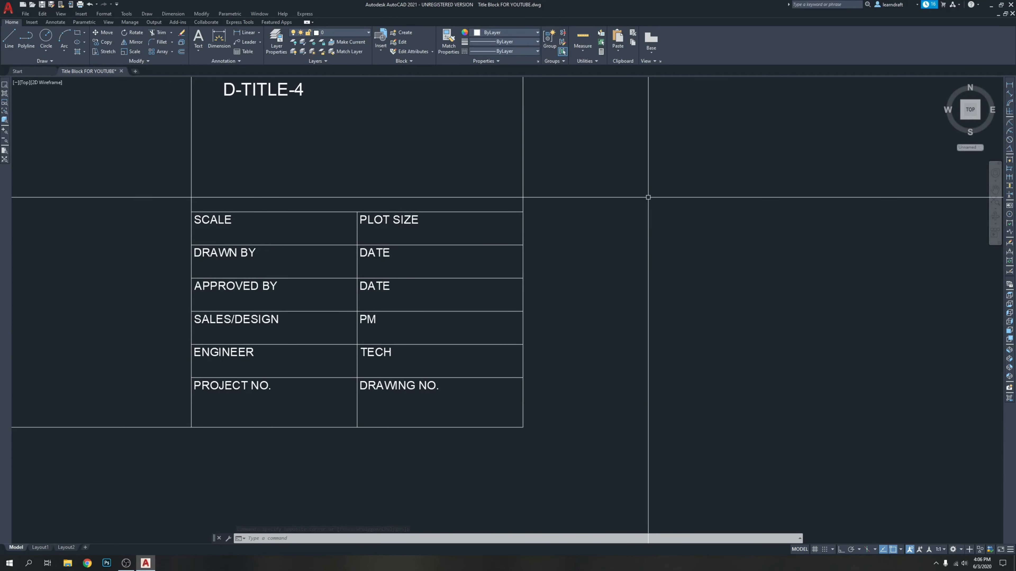
Step: Define an attribute with tag SCALE and Right justification, and place it in the SCALE cell
{"action": "type", "text": "TT"}
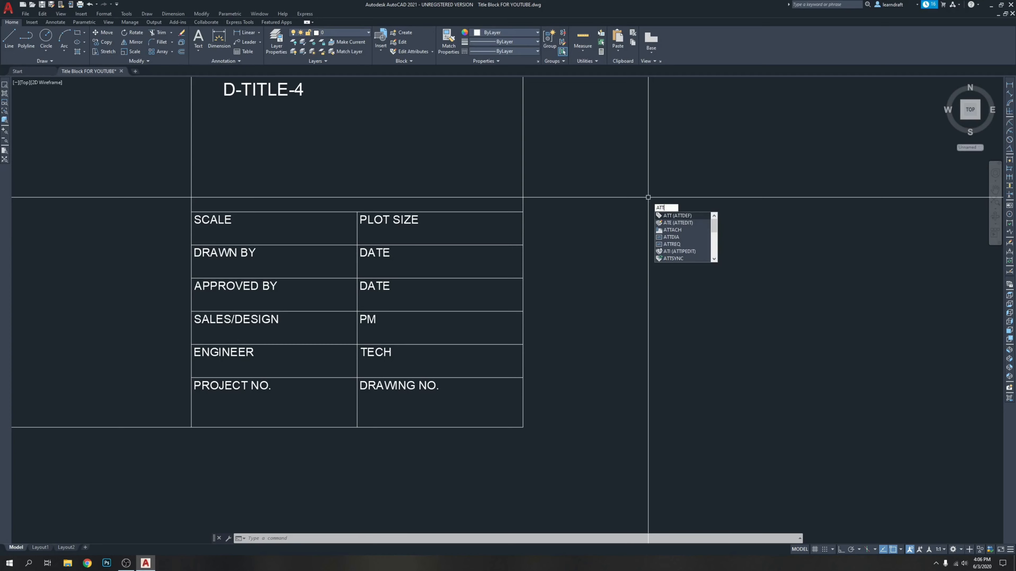
{"action": "key", "text": "Return"}
{"action": "left_click_drag", "start_coordinate": [548, 199], "coordinate": [676, 207]}
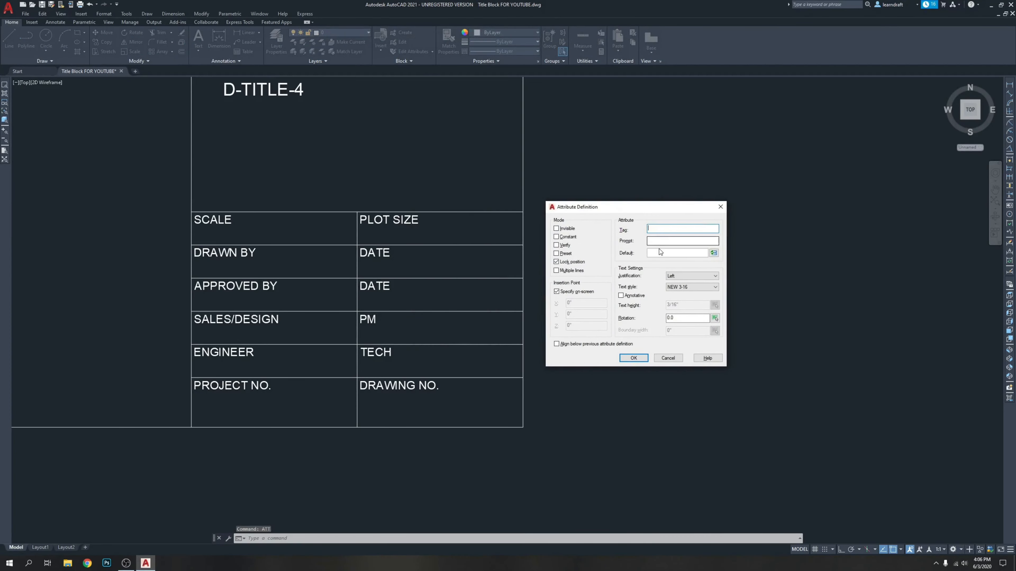
{"action": "type", "text": "SCALE"}
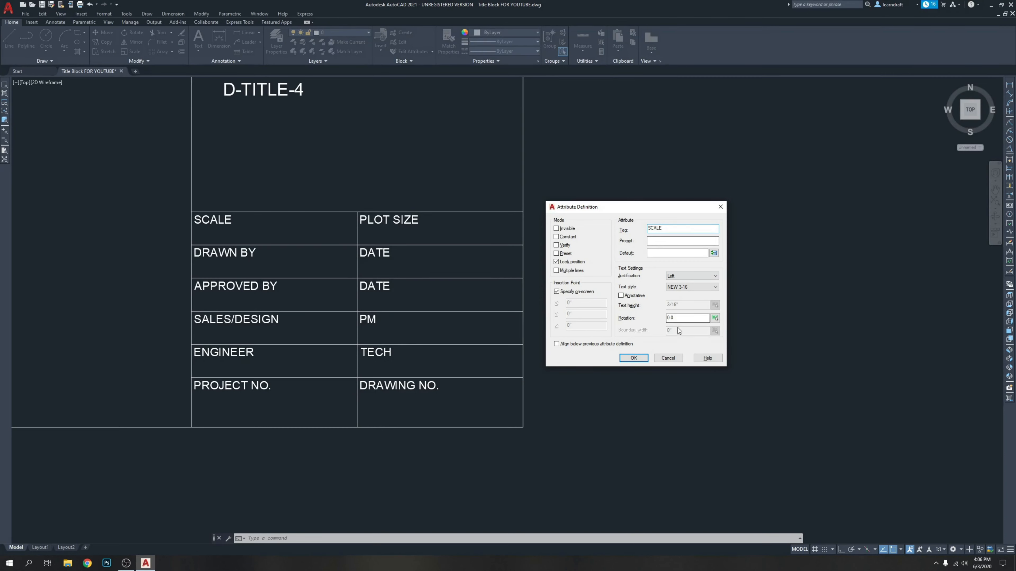
{"action": "left_click", "coordinate": [678, 276]}
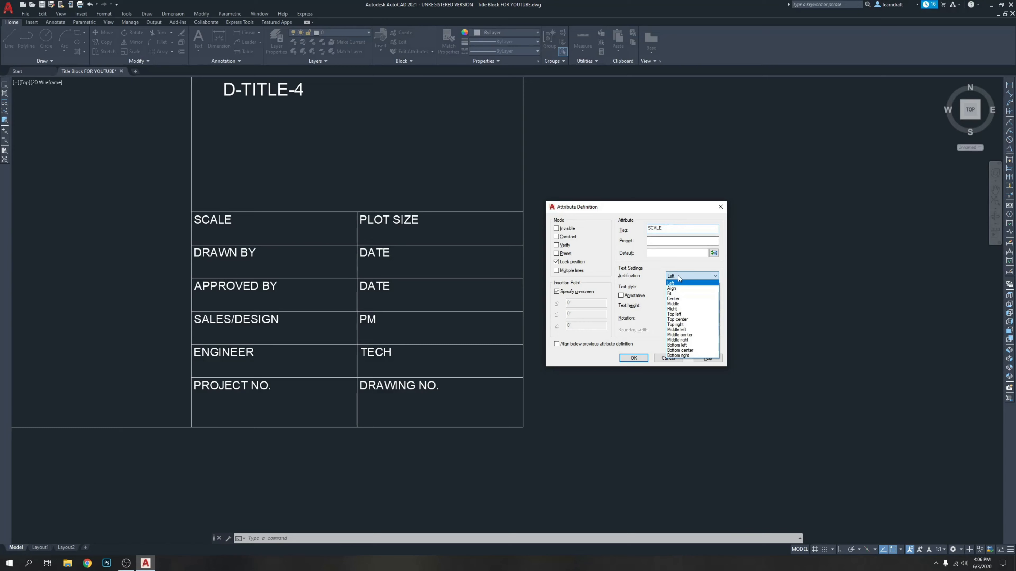
{"action": "left_click", "coordinate": [675, 309]}
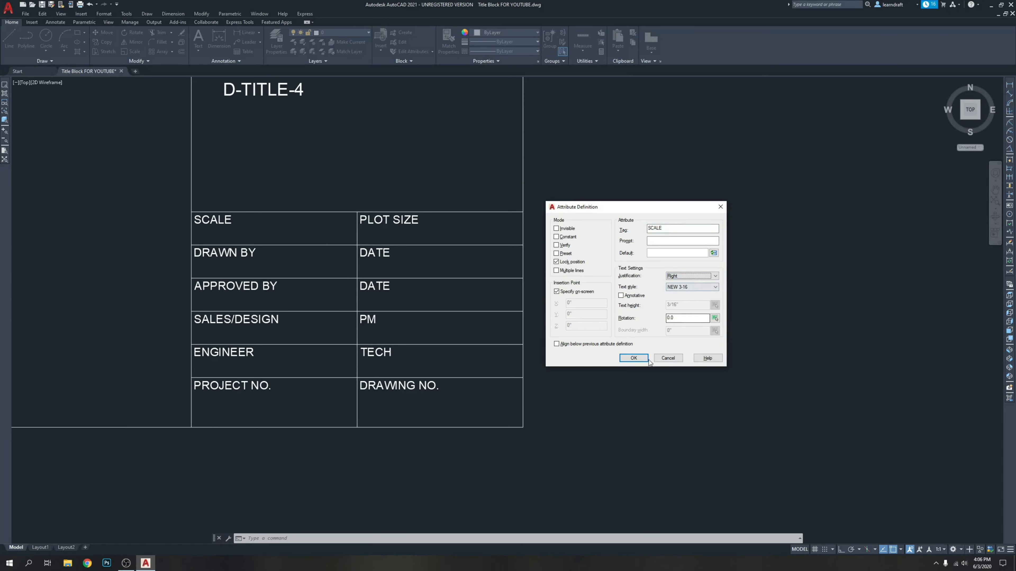
{"action": "left_click", "coordinate": [633, 358]}
{"action": "scroll", "coordinate": [632, 358], "scroll_direction": "up", "scroll_amount": 4}
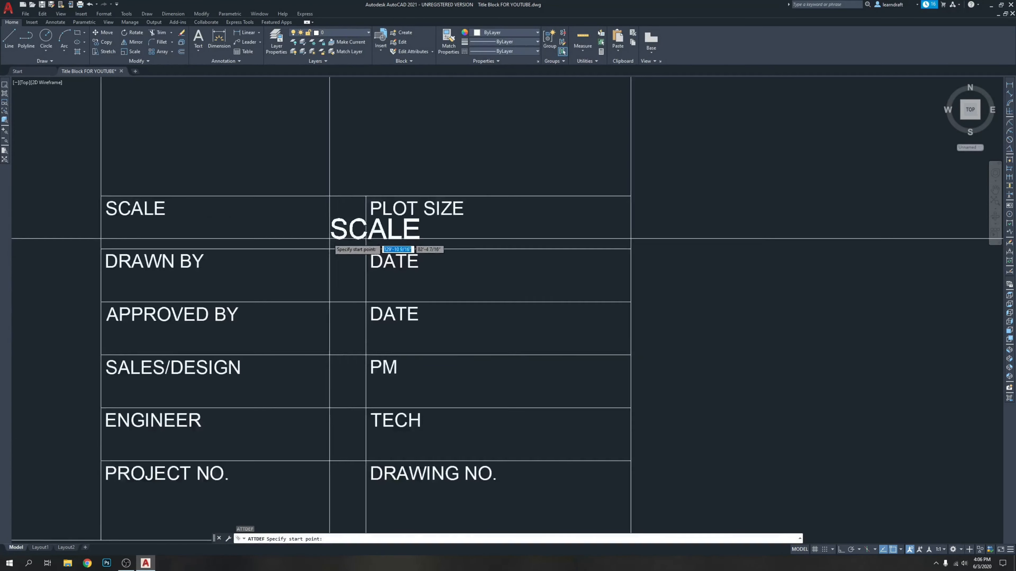
{"action": "left_click", "coordinate": [233, 227]}
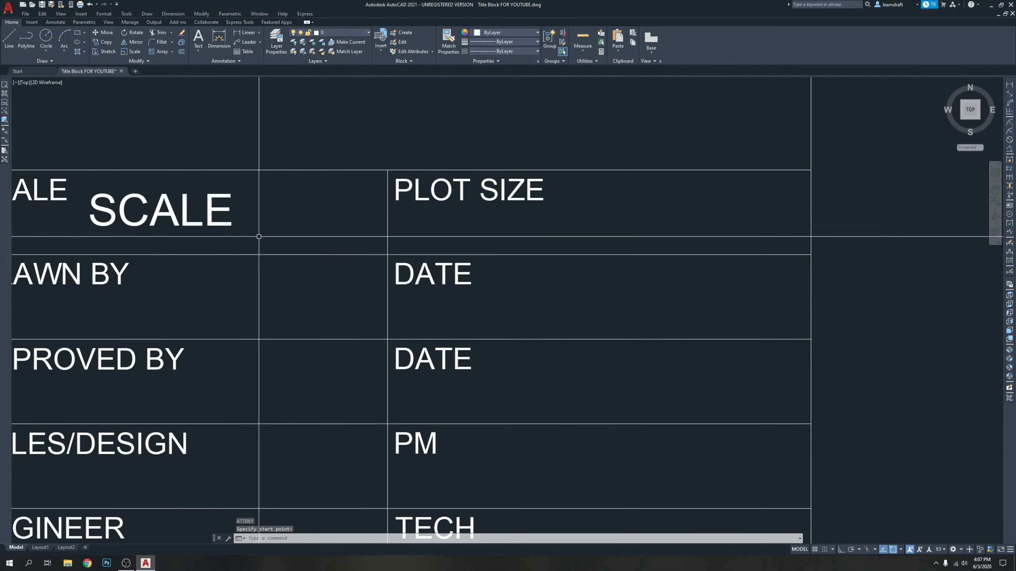
Step: Move the SCALE attribute to the right end of its cell, beside the divider before PLOT SIZE
{"action": "left_click", "coordinate": [257, 206]}
{"action": "left_click", "coordinate": [216, 218]}
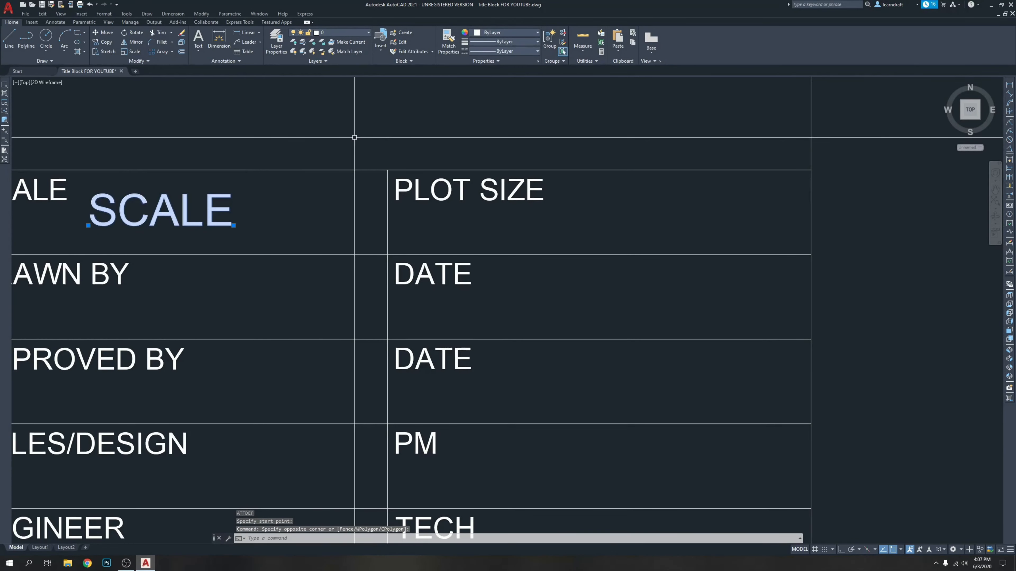
{"action": "type", "text": "m"}
{"action": "key", "text": "Return"}
{"action": "left_click", "coordinate": [185, 115]}
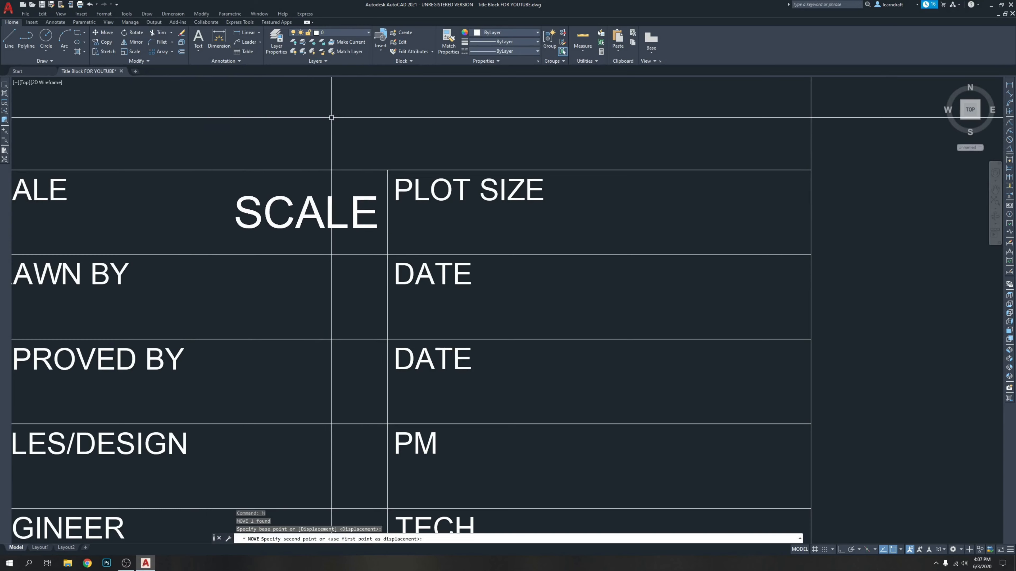
{"action": "left_click", "coordinate": [332, 118]}
Step: Nudge the SCALE attribute slightly to fine-tune its position in the cell
{"action": "scroll", "coordinate": [331, 193], "scroll_direction": "up", "scroll_amount": 4}
{"action": "left_click", "coordinate": [408, 171]}
{"action": "left_click", "coordinate": [381, 233]}
{"action": "type", "text": "m"}
{"action": "key", "text": "Return"}
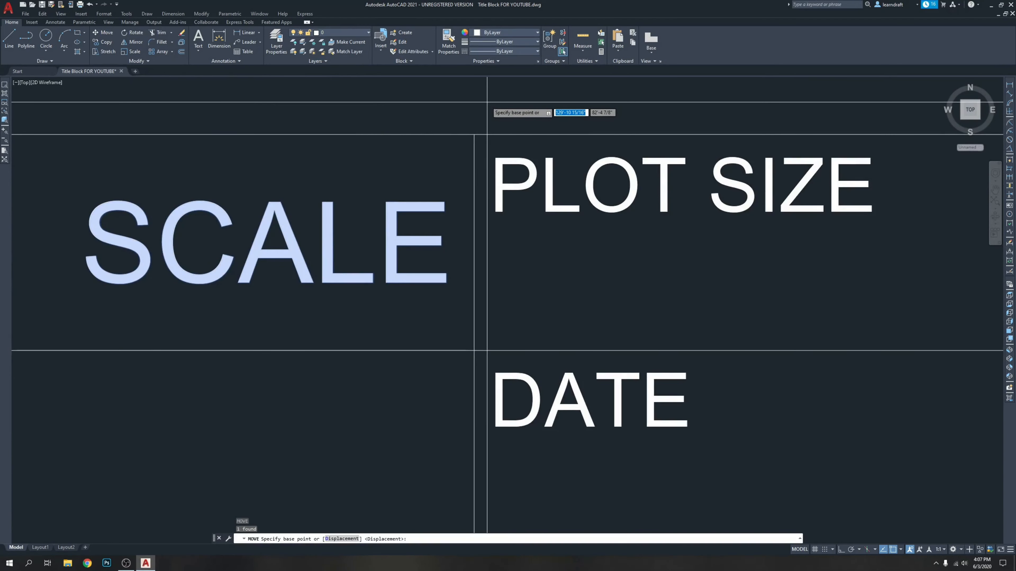
{"action": "left_click", "coordinate": [489, 101]}
{"action": "left_click", "coordinate": [493, 100]}
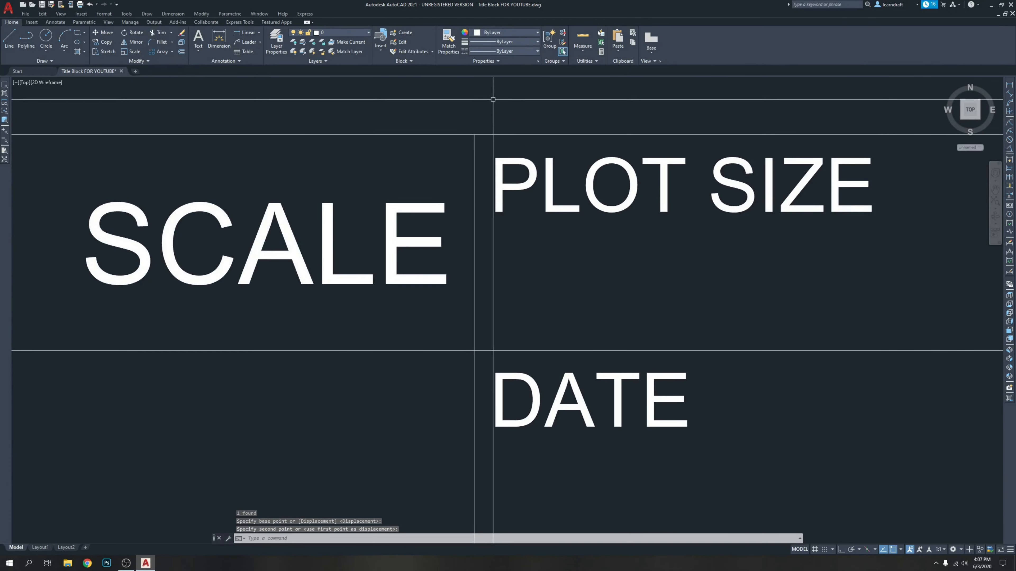
Step: With Ortho on, draw a horizontal guide line along the SCALE attribute's baseline, extending past the title block's right border
{"action": "scroll", "coordinate": [398, 160], "scroll_direction": "down", "scroll_amount": 4}
{"action": "middle_click_drag", "start_coordinate": [612, 190], "coordinate": [469, 188]}
{"action": "scroll", "coordinate": [404, 201], "scroll_direction": "down", "scroll_amount": 2}
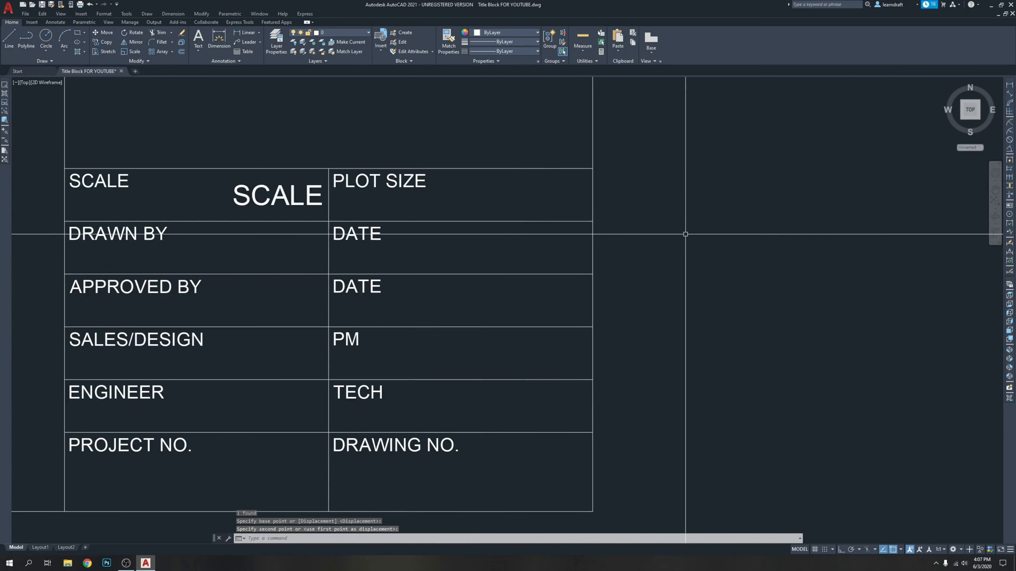
{"action": "type", "text": "l"}
{"action": "key", "text": "Return"}
{"action": "scroll", "coordinate": [136, 240], "scroll_direction": "up", "scroll_amount": 8}
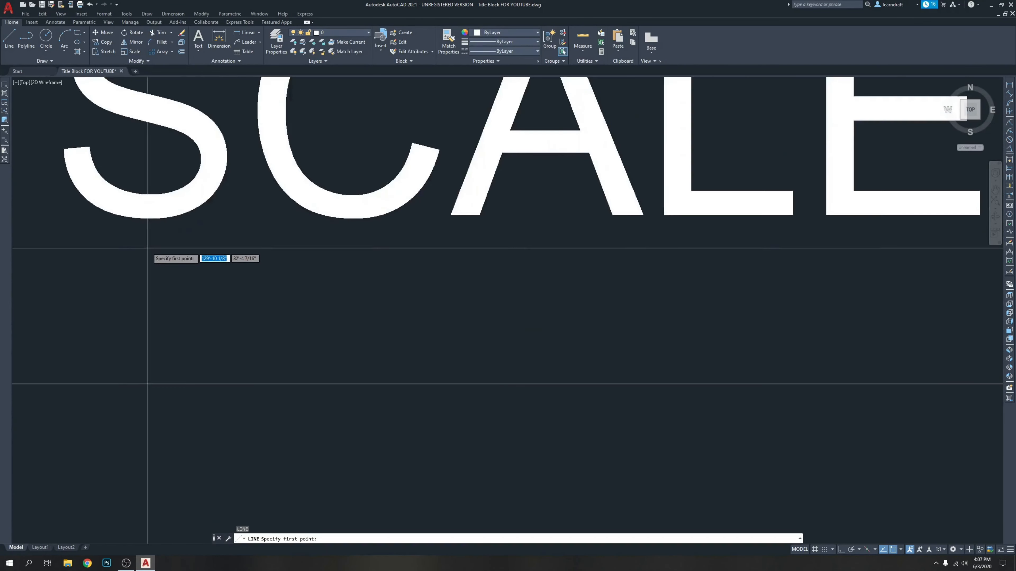
{"action": "left_click", "coordinate": [261, 216]}
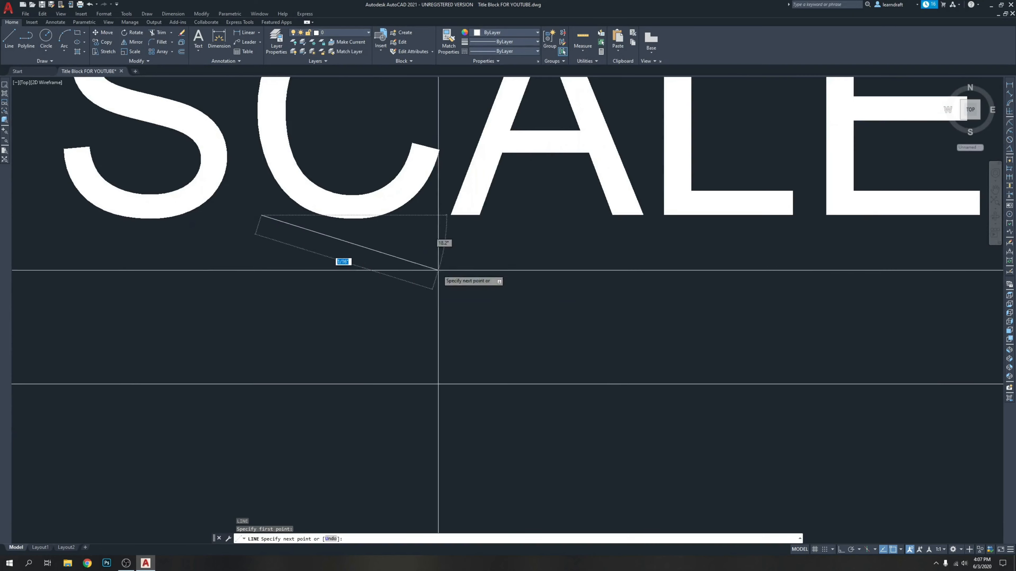
{"action": "scroll", "coordinate": [438, 271], "scroll_direction": "down", "scroll_amount": 8}
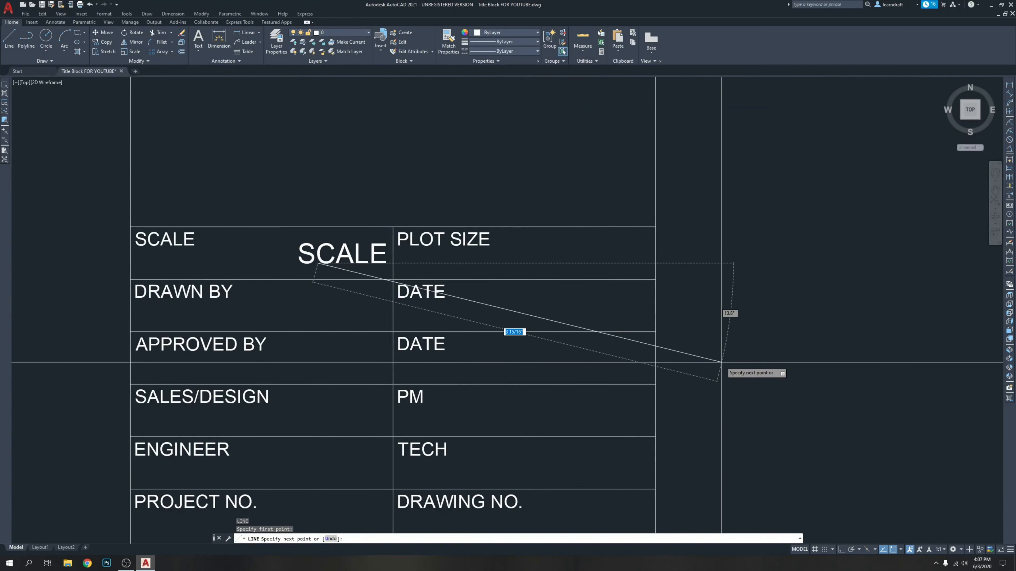
{"action": "key", "text": "F8"}
{"action": "left_click", "coordinate": [760, 320]}
{"action": "key", "text": "Escape"}
Step: Change the color of the new baseline guide line to yellow and check it against the SCALE attribute
{"action": "left_click", "coordinate": [725, 239]}
{"action": "left_click", "coordinate": [693, 280]}
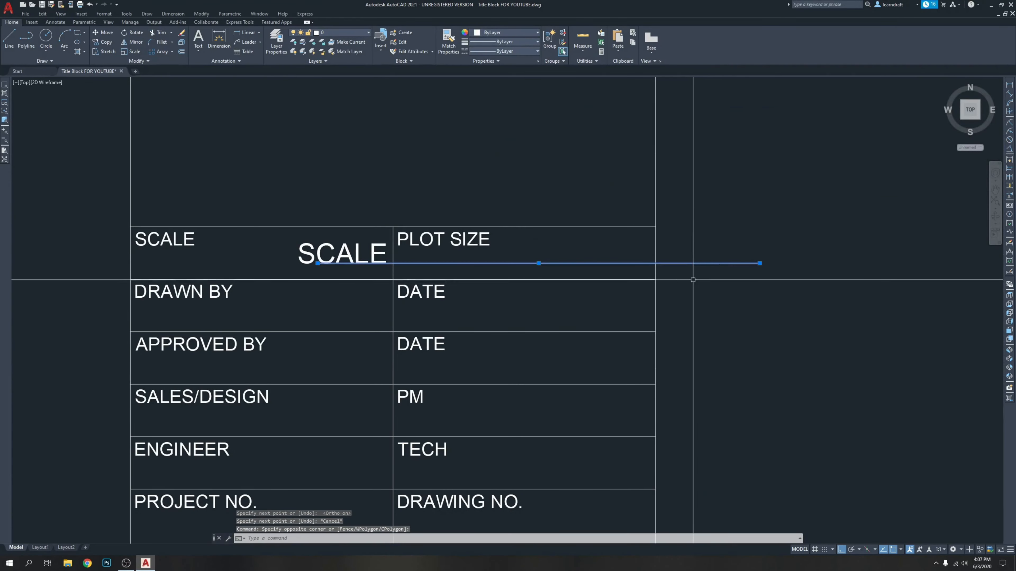
{"action": "left_click", "coordinate": [510, 32]}
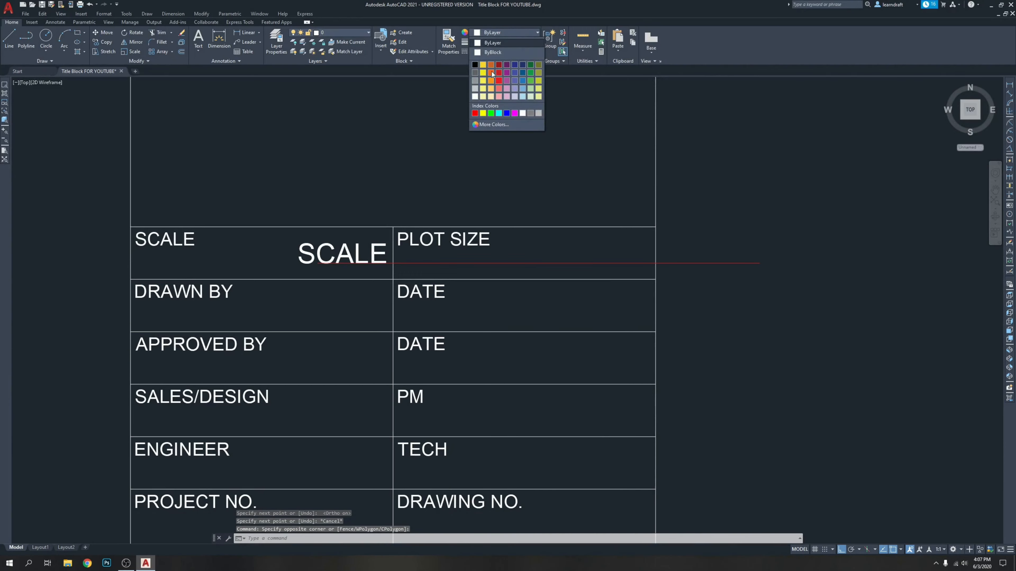
{"action": "left_click", "coordinate": [483, 73]}
{"action": "key", "text": "Escape"}
{"action": "scroll", "coordinate": [450, 235], "scroll_direction": "up", "scroll_amount": 4}
{"action": "scroll", "coordinate": [252, 323], "scroll_direction": "up", "scroll_amount": 4}
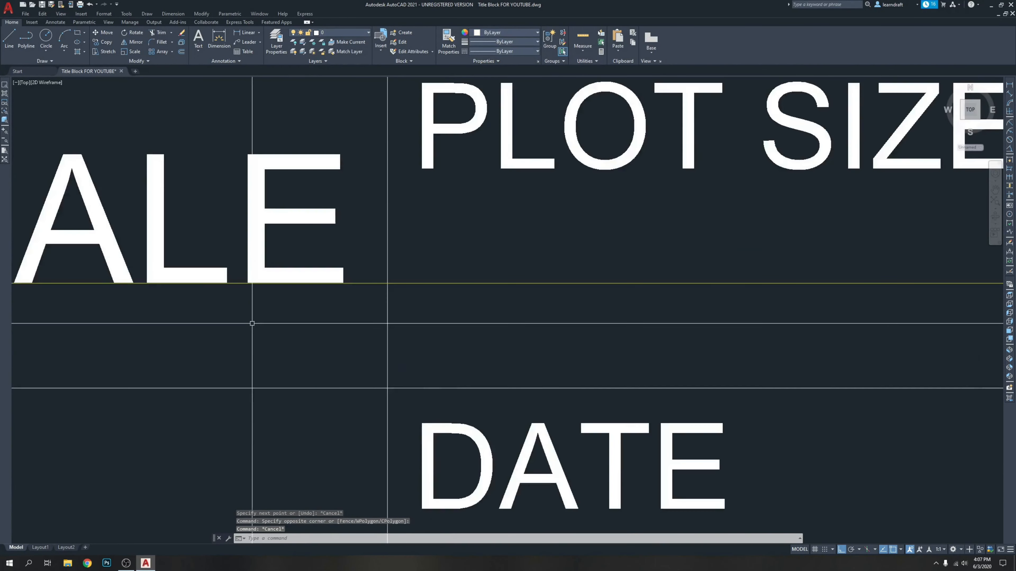
{"action": "scroll", "coordinate": [240, 318], "scroll_direction": "down", "scroll_amount": 4}
{"action": "middle_click_drag", "start_coordinate": [564, 304], "coordinate": [339, 274]}
{"action": "scroll", "coordinate": [479, 245], "scroll_direction": "down", "scroll_amount": 2}
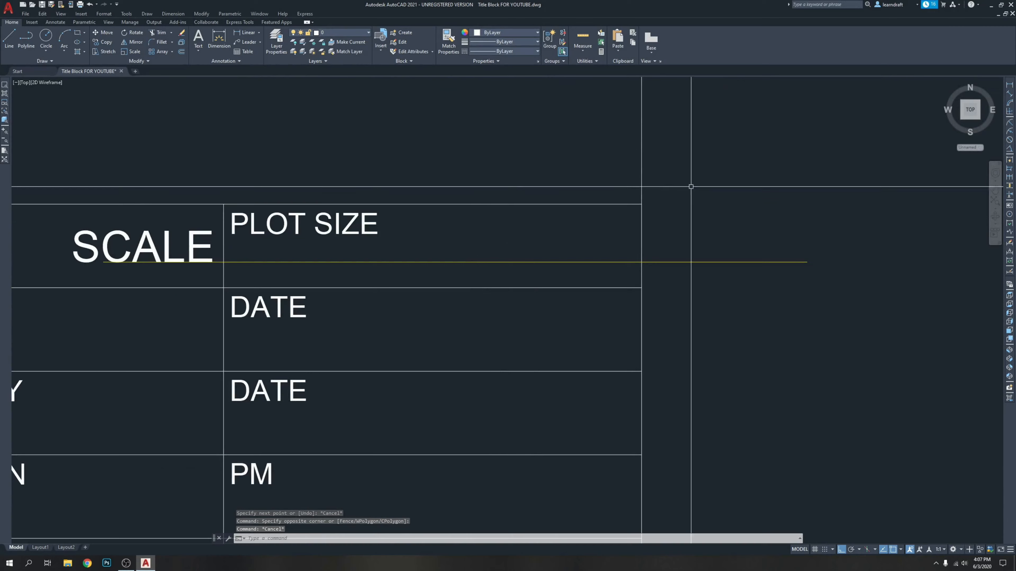
Step: Define a right-justified attribute with the tag PAPER-SIZE and place it on the yellow baseline guide near the PLOT SIZE cell
{"action": "mouse_move", "coordinate": [745, 152]}
{"action": "middle_mouse_down"}
{"action": "mouse_move", "coordinate": [685, 202]}
{"action": "mouse_move", "coordinate": [662, 144]}
{"action": "mouse_move", "coordinate": [671, 162]}
{"action": "middle_mouse_up"}
{"action": "scroll", "coordinate": [685, 202], "scroll_direction": "down", "scroll_amount": 2}
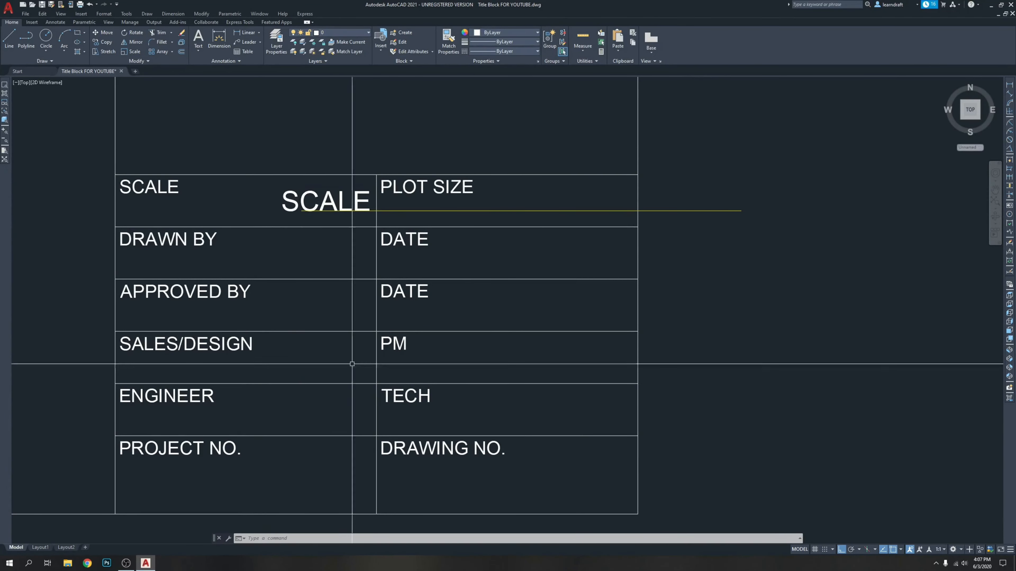
{"action": "middle_click_drag", "start_coordinate": [540, 187], "coordinate": [520, 219]}
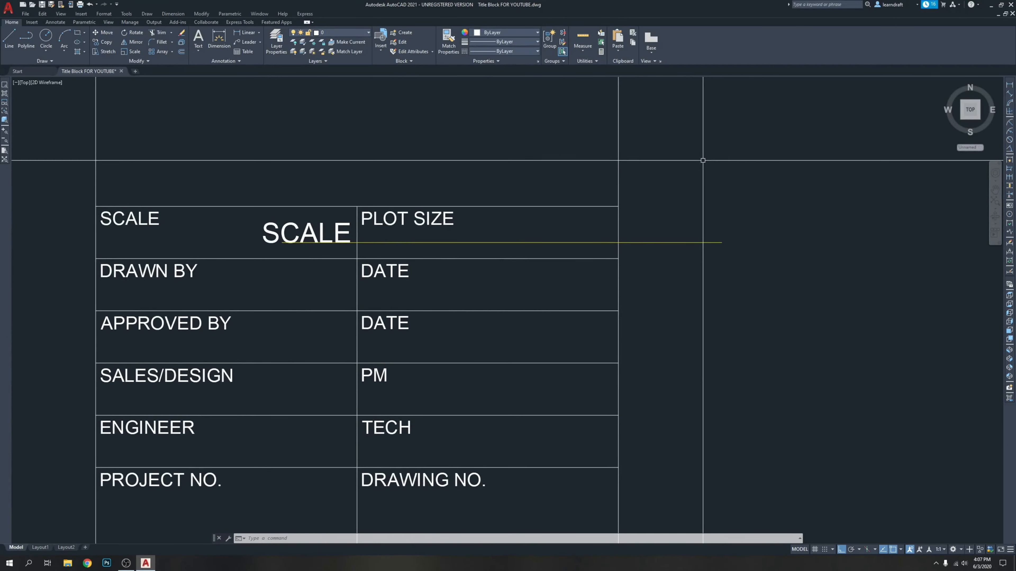
{"action": "type", "text": "TT"}
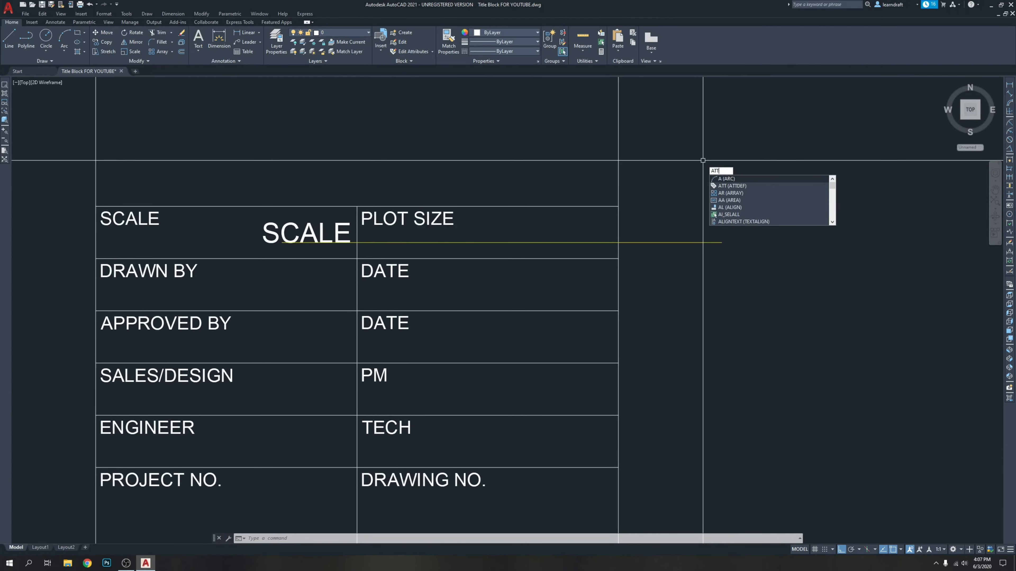
{"action": "key", "text": "Return"}
{"action": "left_click_drag", "start_coordinate": [528, 199], "coordinate": [697, 206]}
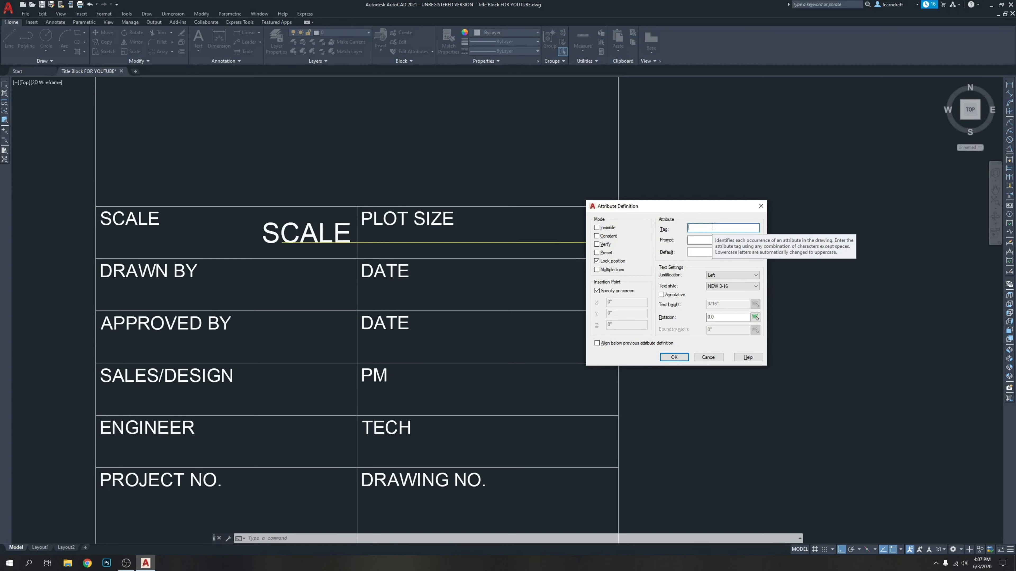
{"action": "type", "text": "PAPER SIZE"}
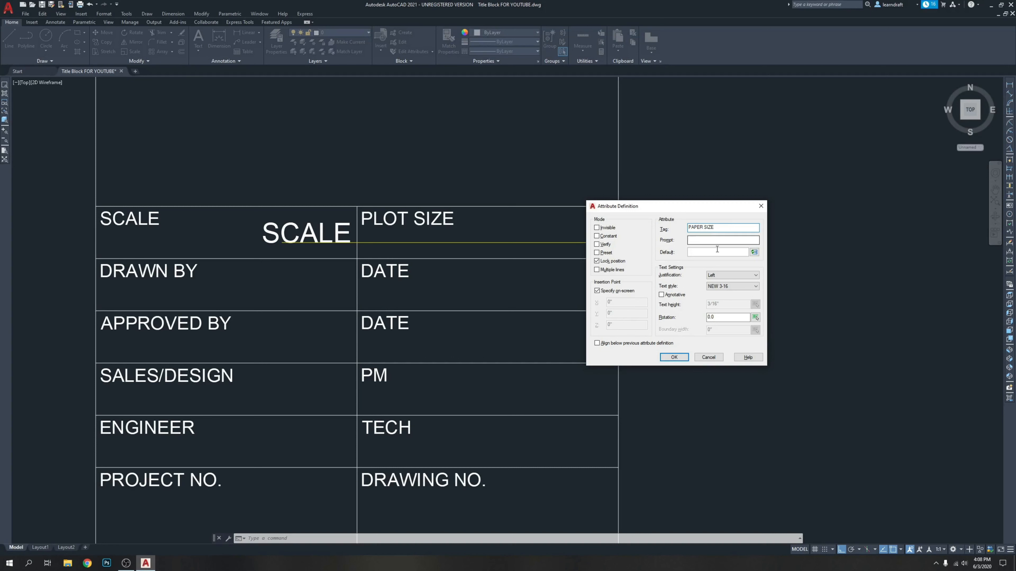
{"action": "left_click", "coordinate": [726, 276]}
{"action": "left_click", "coordinate": [679, 358]}
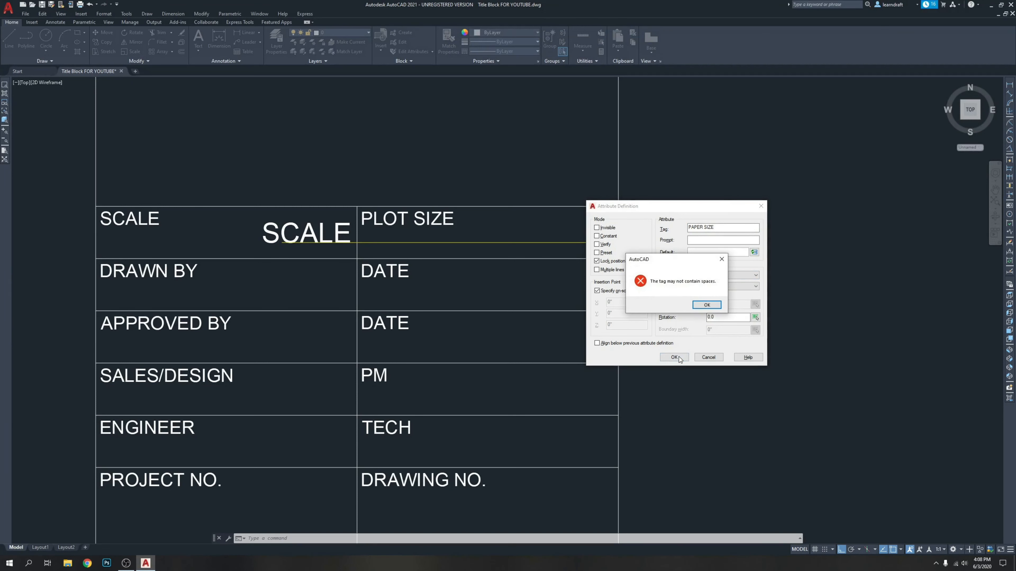
{"action": "left_click", "coordinate": [709, 305]}
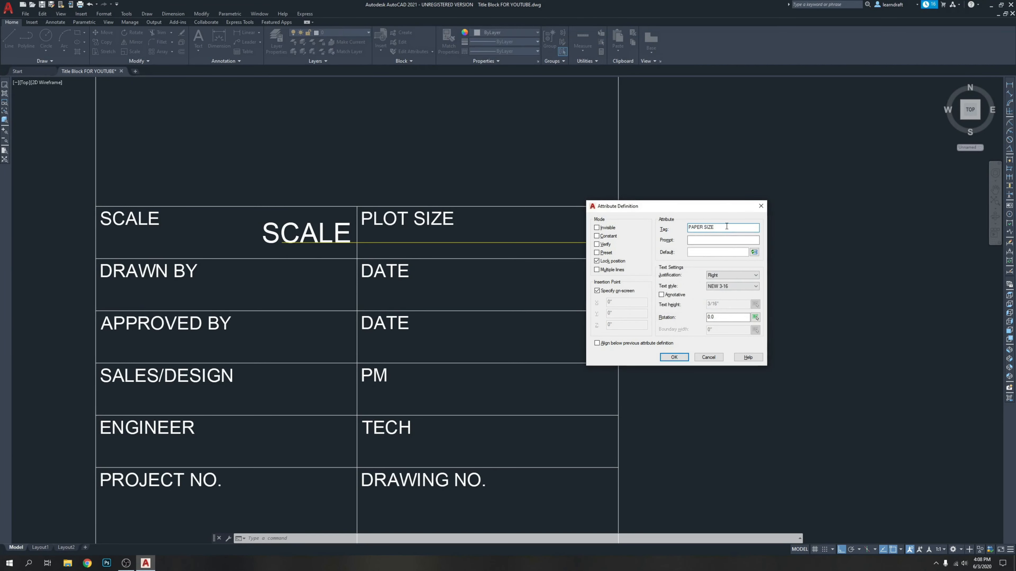
{"action": "left_click", "coordinate": [674, 357]}
{"action": "scroll", "coordinate": [483, 240], "scroll_direction": "up", "scroll_amount": 3}
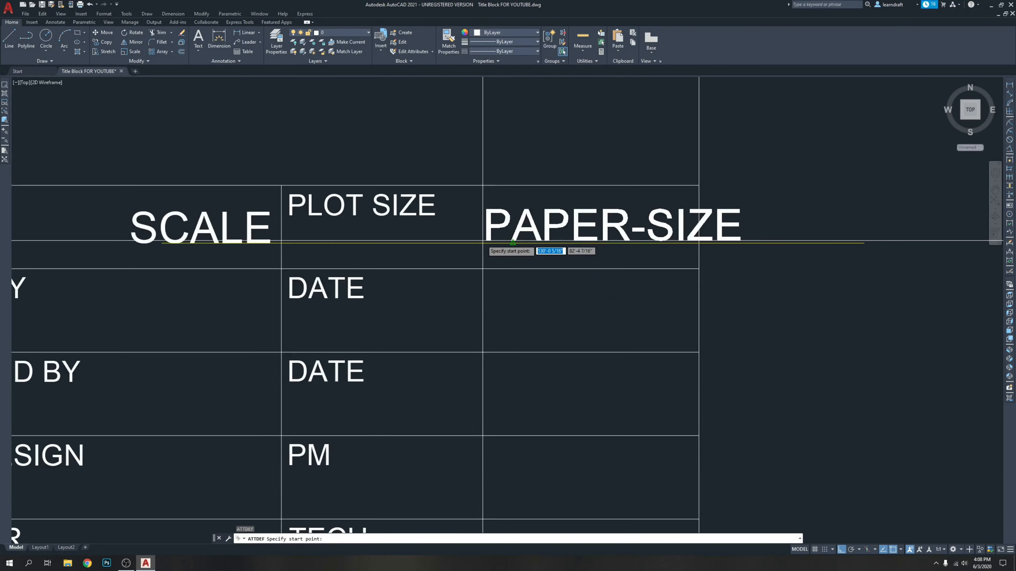
{"action": "left_click", "coordinate": [516, 241]}
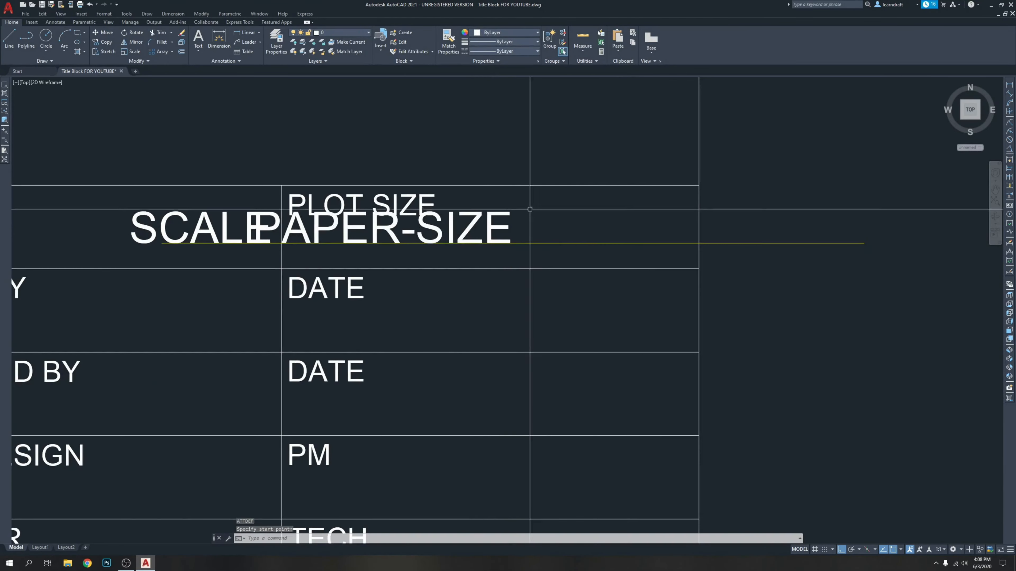
Step: Move the PAPER-SIZE attribute horizontally to the right end of the PLOT SIZE cell, just inside the title block's right border
{"action": "left_click", "coordinate": [460, 227]}
{"action": "middle_click_drag", "start_coordinate": [593, 291], "coordinate": [424, 290]}
{"action": "type", "text": "m"}
{"action": "key", "text": "Return"}
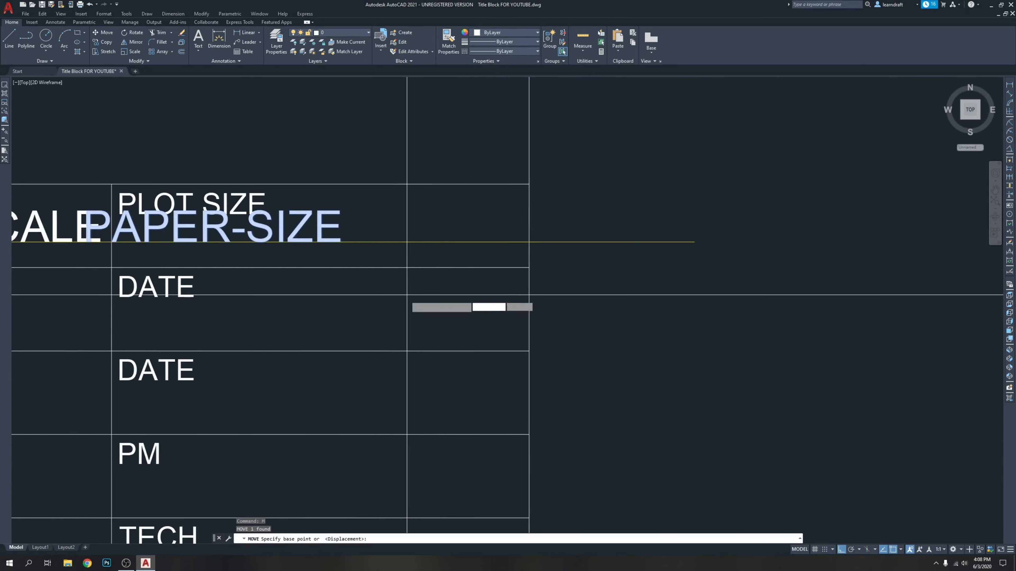
{"action": "left_click", "coordinate": [274, 292]}
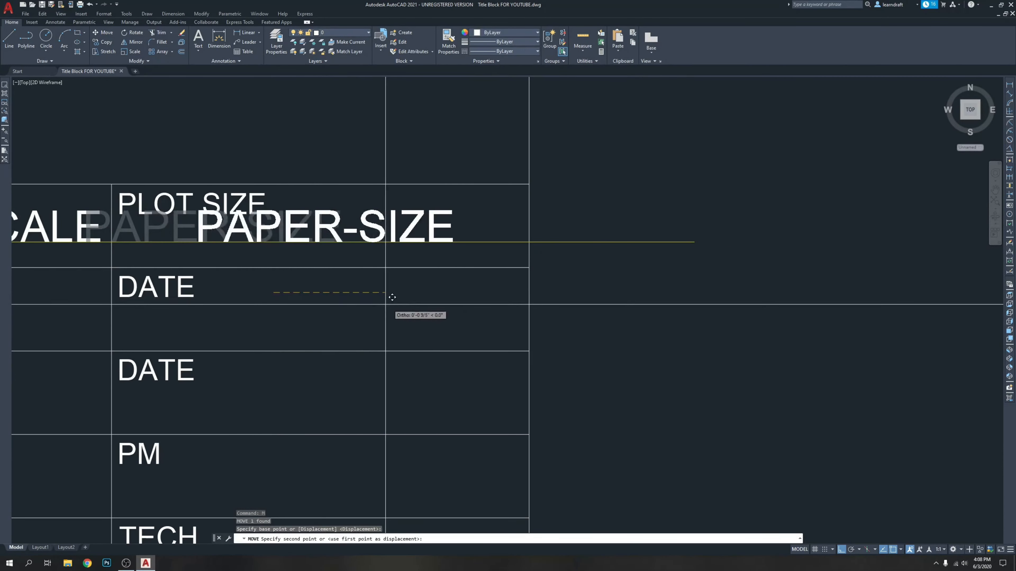
{"action": "left_click", "coordinate": [452, 305]}
Step: Delete the yellow horizontal guide line running under the SCALE and PAPER-SIZE attributes
{"action": "left_click", "coordinate": [692, 202]}
{"action": "left_click", "coordinate": [628, 292]}
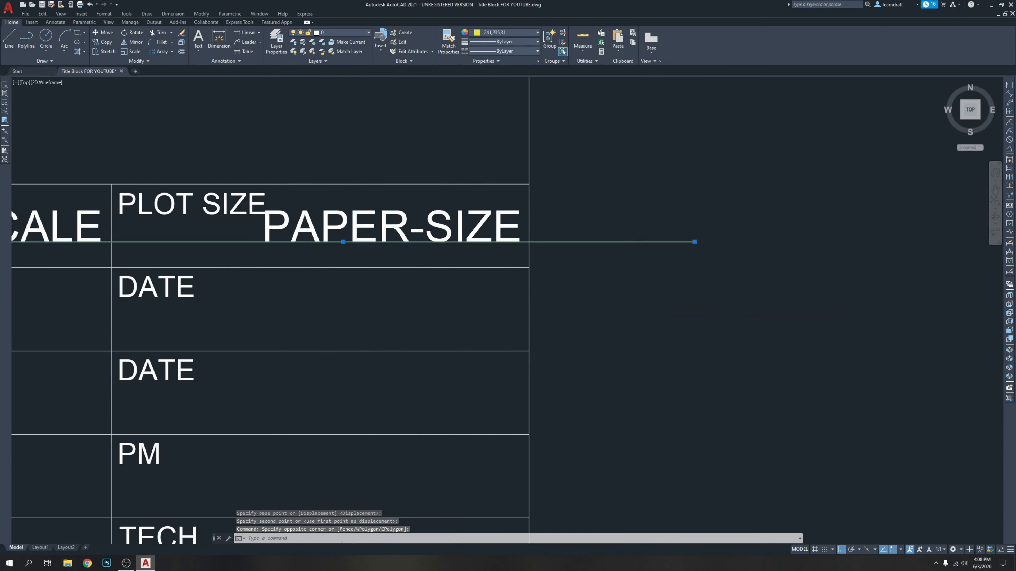
{"action": "key", "text": "Delete"}
Step: Define an attribute with the tag DRAWN-BY and place it in the DRAWN BY cell, with its right end near the center divider
{"action": "middle_click_drag", "start_coordinate": [353, 297], "coordinate": [400, 296]}
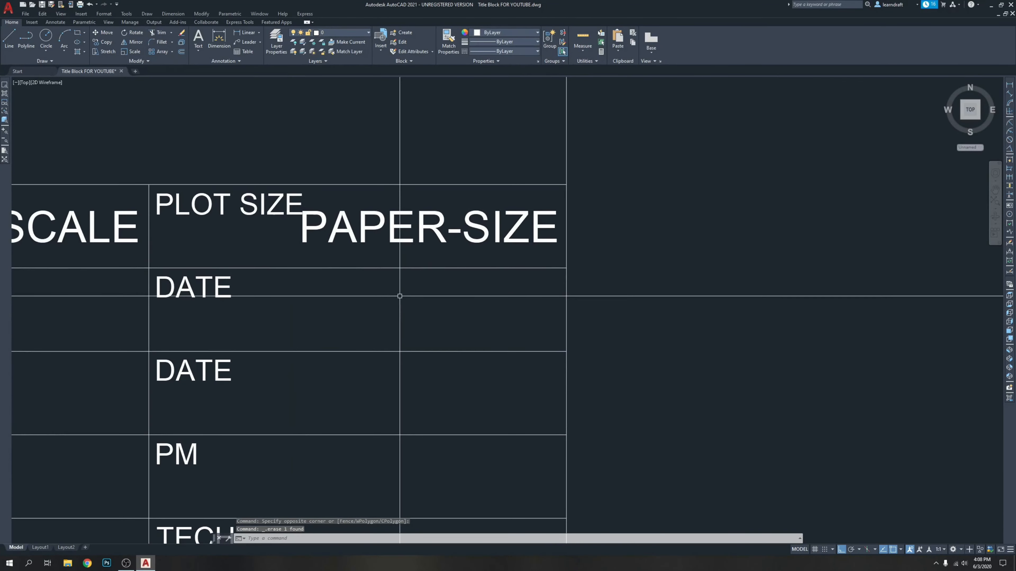
{"action": "middle_click_drag", "start_coordinate": [456, 311], "coordinate": [497, 293]}
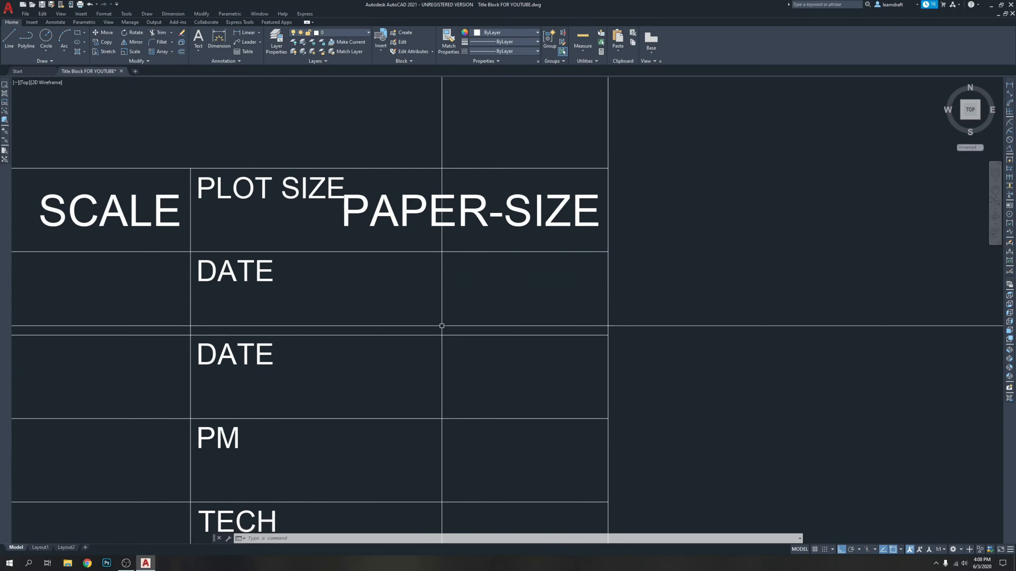
{"action": "mouse_move", "coordinate": [442, 336]}
{"action": "middle_mouse_down"}
{"action": "mouse_move", "coordinate": [483, 294]}
{"action": "mouse_move", "coordinate": [483, 306]}
{"action": "middle_mouse_up"}
{"action": "mouse_move", "coordinate": [489, 264]}
{"action": "middle_mouse_down"}
{"action": "mouse_move", "coordinate": [569, 265]}
{"action": "mouse_move", "coordinate": [495, 258]}
{"action": "middle_mouse_up"}
{"action": "scroll", "coordinate": [582, 268], "scroll_direction": "down", "scroll_amount": 2}
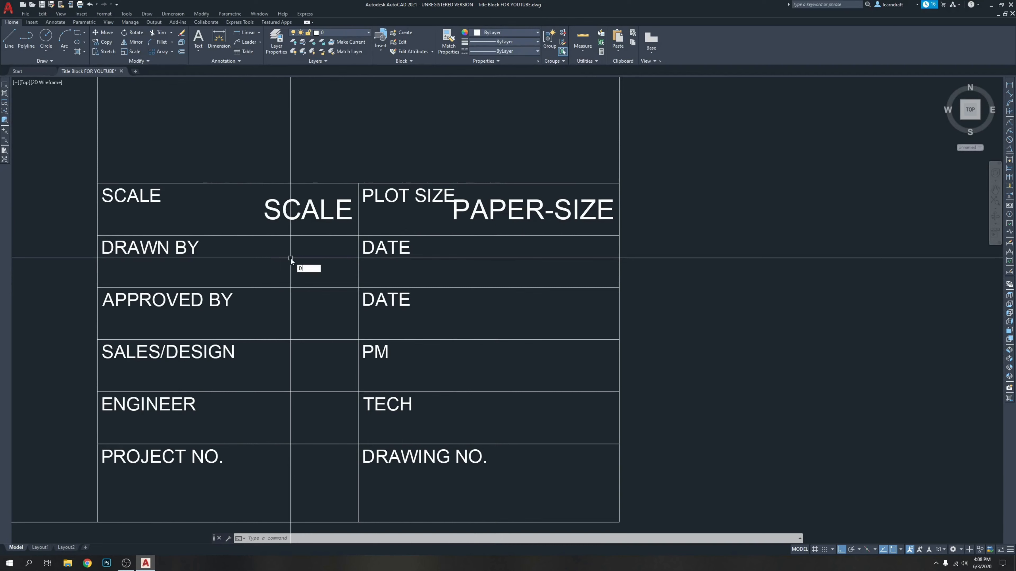
{"action": "type", "text": "TT"}
{"action": "key", "text": "Return"}
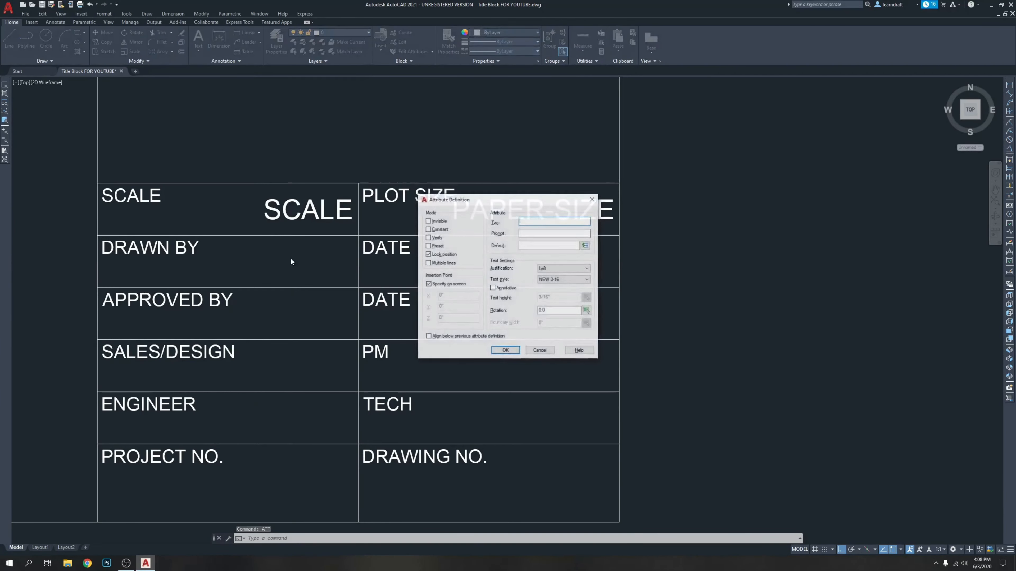
{"action": "left_click_drag", "start_coordinate": [518, 202], "coordinate": [539, 260]}
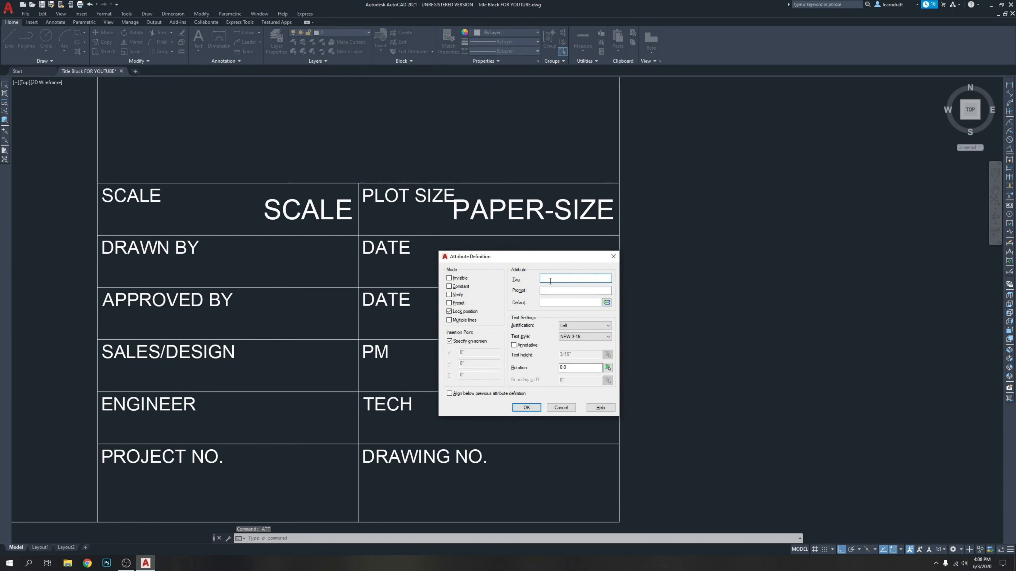
{"action": "type", "text": "DRAWN BY"}
{"action": "left_click", "coordinate": [526, 407]}
{"action": "left_click", "coordinate": [558, 356]}
{"action": "left_click", "coordinate": [519, 408]}
{"action": "scroll", "coordinate": [228, 273], "scroll_direction": "up", "scroll_amount": 2}
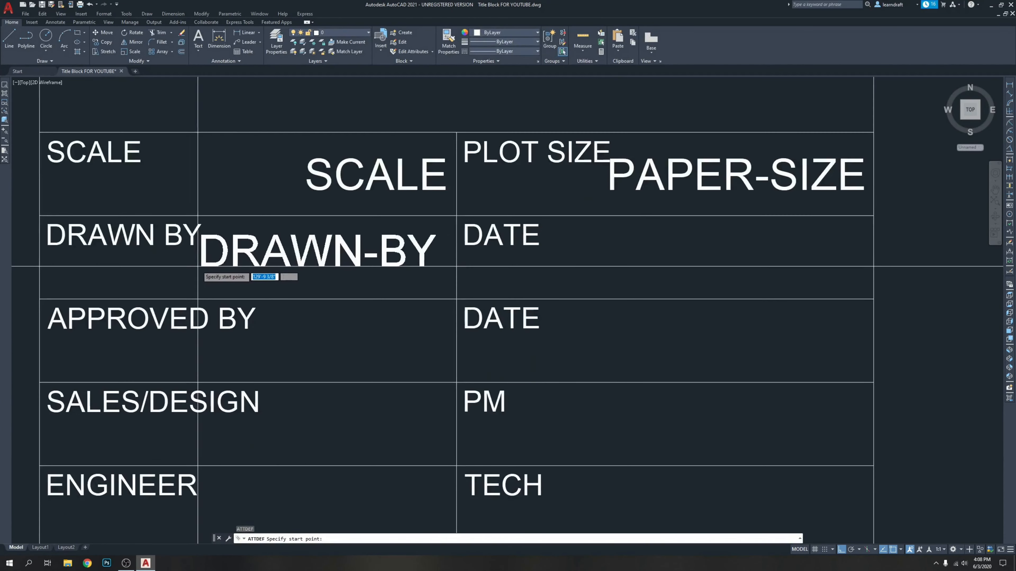
{"action": "left_click", "coordinate": [209, 273]}
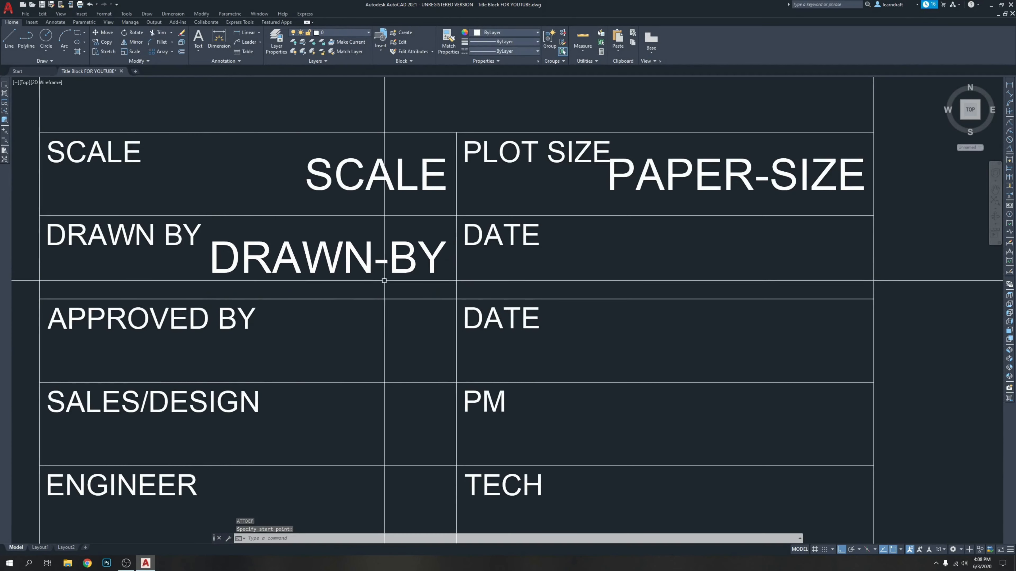
Step: Draw a vertical guide line at the SCALE attribute's right edge, from above the SCALE row to below the title block
{"action": "type", "text": "l"}
{"action": "key", "text": "Return"}
{"action": "scroll", "coordinate": [428, 121], "scroll_direction": "up", "scroll_amount": 4}
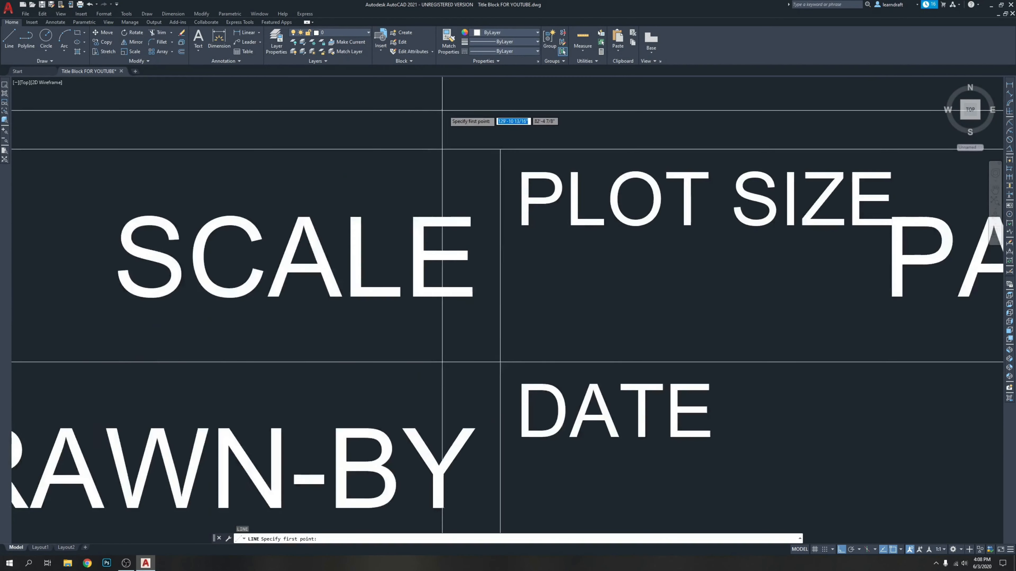
{"action": "left_click", "coordinate": [471, 115]}
{"action": "scroll", "coordinate": [470, 116], "scroll_direction": "down", "scroll_amount": 5}
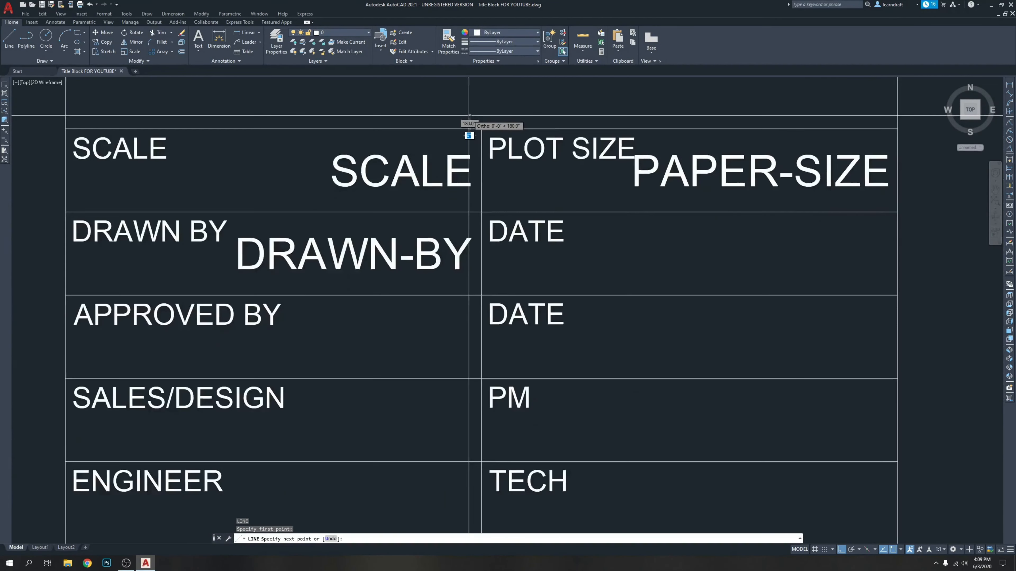
{"action": "left_click", "coordinate": [465, 495]}
{"action": "key", "text": "Return"}
Step: Change the color of the vertical guide line to yellow
{"action": "scroll", "coordinate": [471, 185], "scroll_direction": "up", "scroll_amount": 4}
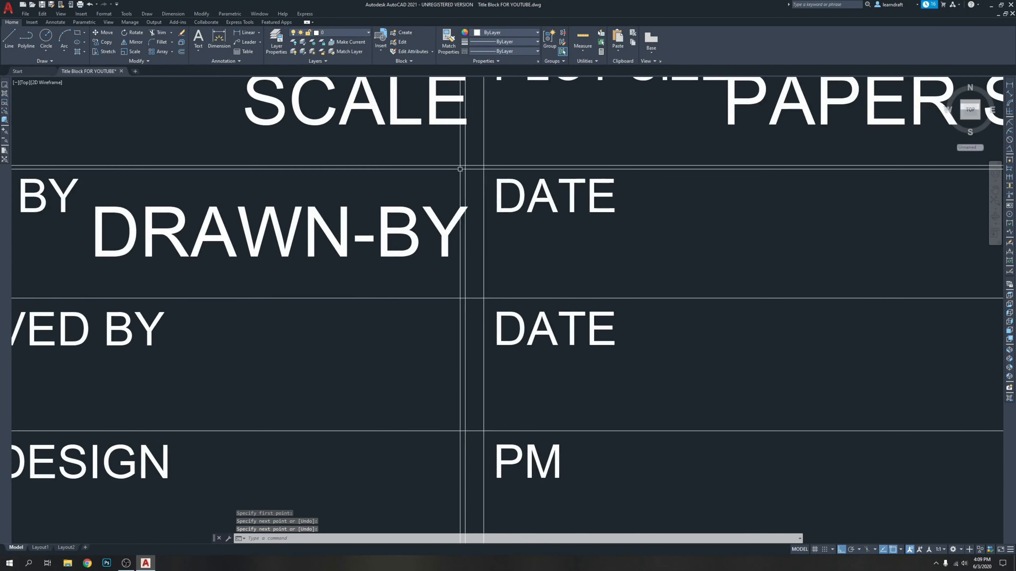
{"action": "left_click", "coordinate": [465, 171]}
{"action": "left_click", "coordinate": [498, 33]}
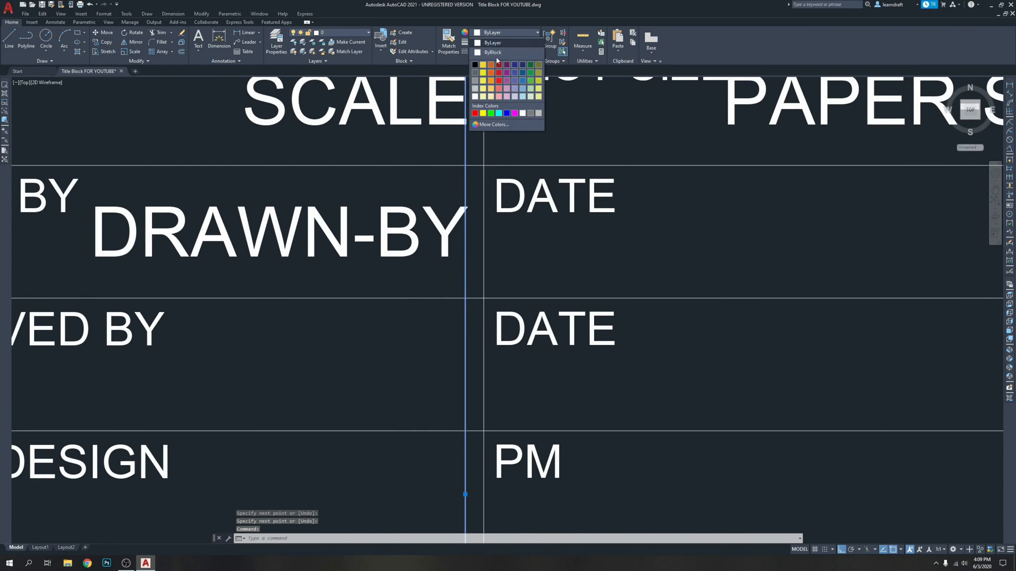
{"action": "left_click", "coordinate": [482, 113]}
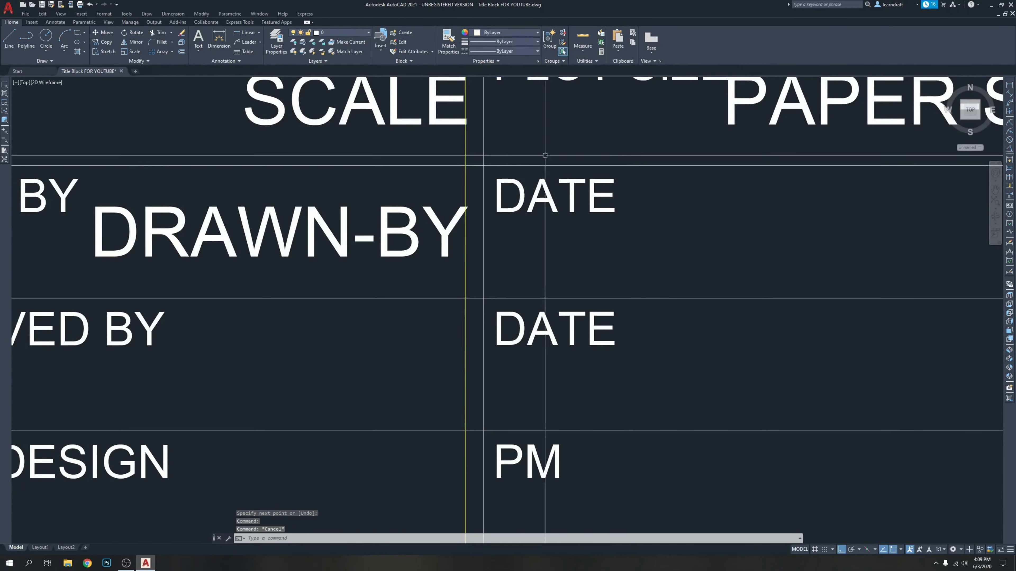
{"action": "scroll", "coordinate": [518, 156], "scroll_direction": "down", "scroll_amount": 4}
{"action": "key", "text": "Escape"}
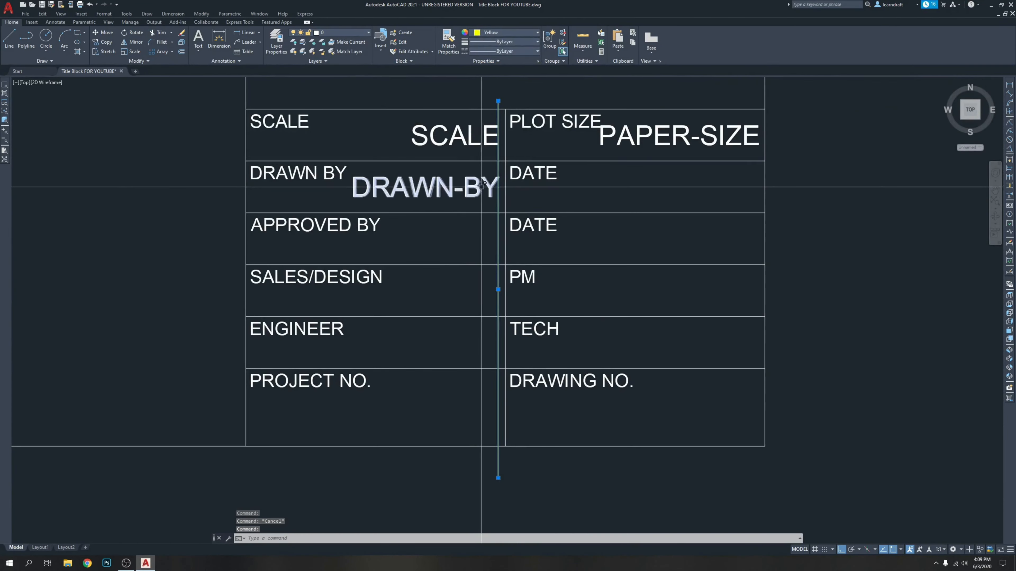
Step: Move the DRAWN-BY attribute slightly left so the end of its Y lines up with the yellow vertical guide
{"action": "scroll", "coordinate": [499, 186], "scroll_direction": "up", "scroll_amount": 4}
{"action": "left_click", "coordinate": [502, 184]}
{"action": "scroll", "coordinate": [510, 183], "scroll_direction": "down", "scroll_amount": 3}
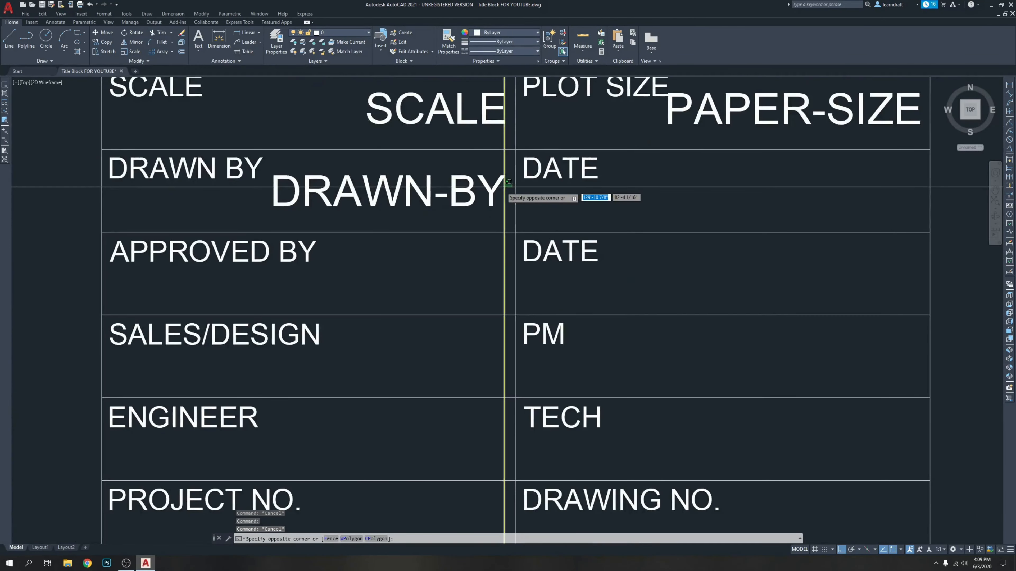
{"action": "key", "text": "Escape"}
{"action": "middle_click_drag", "start_coordinate": [673, 194], "coordinate": [519, 223]}
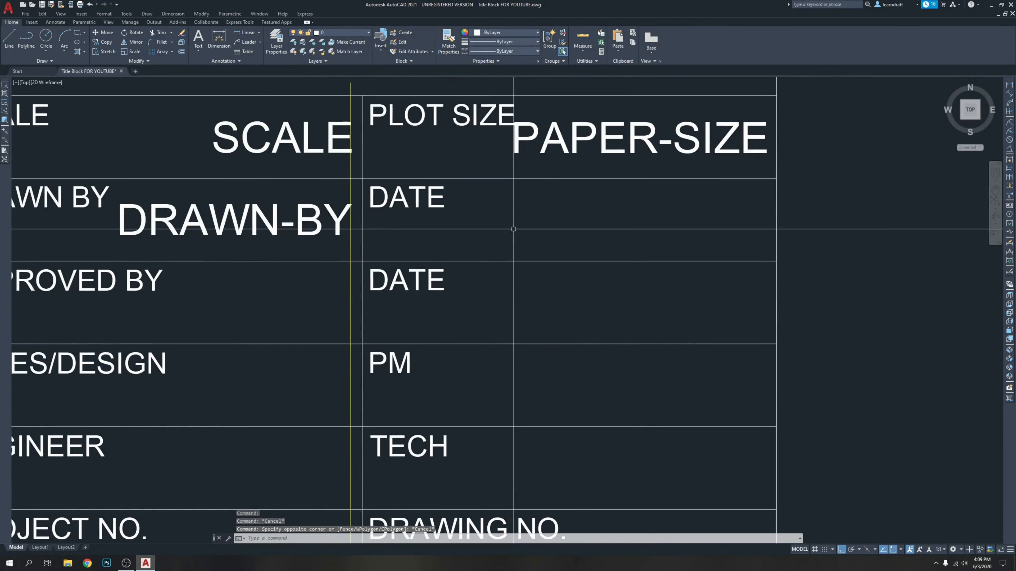
{"action": "scroll", "coordinate": [519, 224], "scroll_direction": "down", "scroll_amount": 2}
{"action": "scroll", "coordinate": [382, 215], "scroll_direction": "up", "scroll_amount": 4}
{"action": "scroll", "coordinate": [437, 197], "scroll_direction": "up", "scroll_amount": 4}
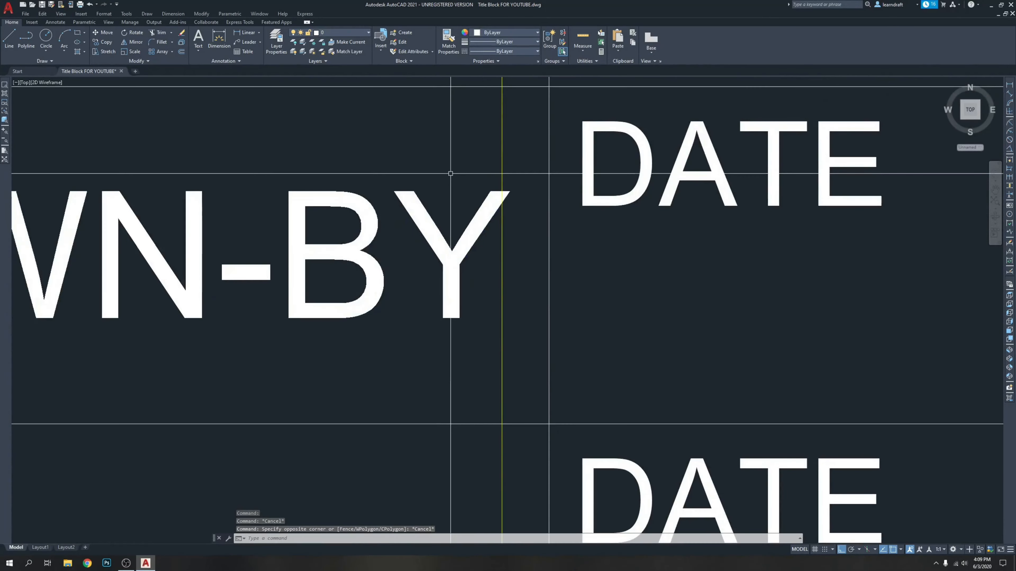
{"action": "left_click", "coordinate": [449, 172]}
{"action": "left_click", "coordinate": [418, 220]}
{"action": "type", "text": "m"}
{"action": "key", "text": "Return"}
{"action": "left_click", "coordinate": [720, 285]}
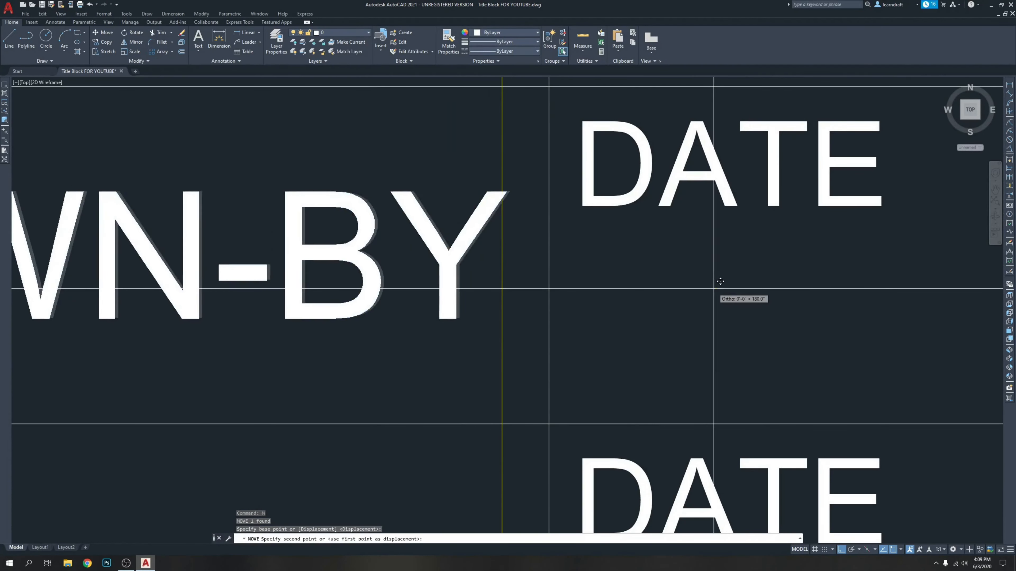
{"action": "left_click", "coordinate": [708, 288]}
Step: Draw a horizontal guide line along the DRAWN-BY attribute's baseline, extending past the title block's right border
{"action": "scroll", "coordinate": [448, 253], "scroll_direction": "down", "scroll_amount": 4}
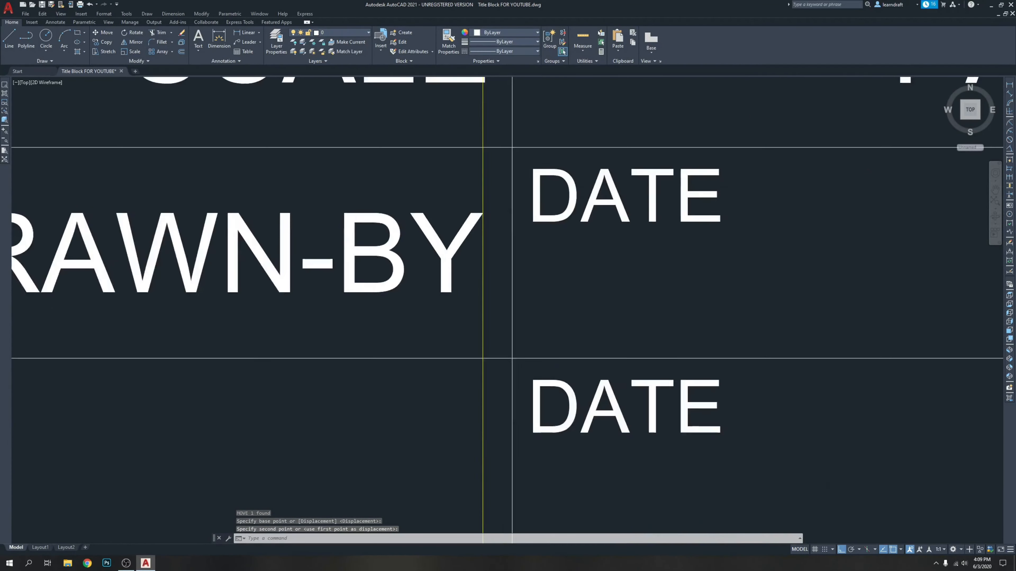
{"action": "mouse_move", "coordinate": [505, 281]}
{"action": "middle_mouse_down"}
{"action": "mouse_move", "coordinate": [628, 256]}
{"action": "mouse_move", "coordinate": [400, 274]}
{"action": "middle_mouse_up"}
{"action": "type", "text": "l"}
{"action": "key", "text": "Return"}
{"action": "scroll", "coordinate": [462, 270], "scroll_direction": "down", "scroll_amount": 4}
{"action": "scroll", "coordinate": [256, 276], "scroll_direction": "up", "scroll_amount": 4}
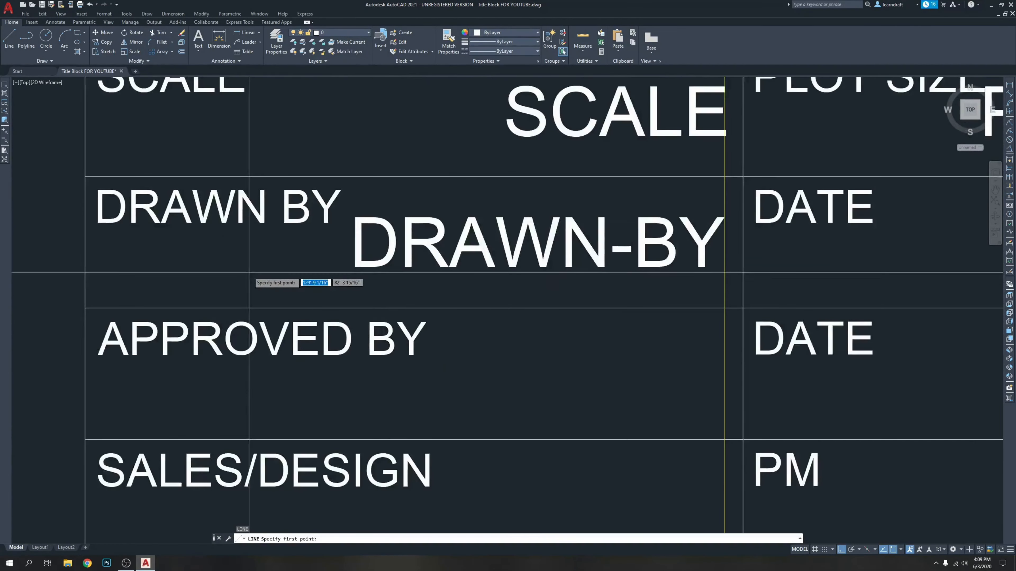
{"action": "left_click", "coordinate": [256, 266]}
{"action": "scroll", "coordinate": [256, 266], "scroll_direction": "down", "scroll_amount": 4}
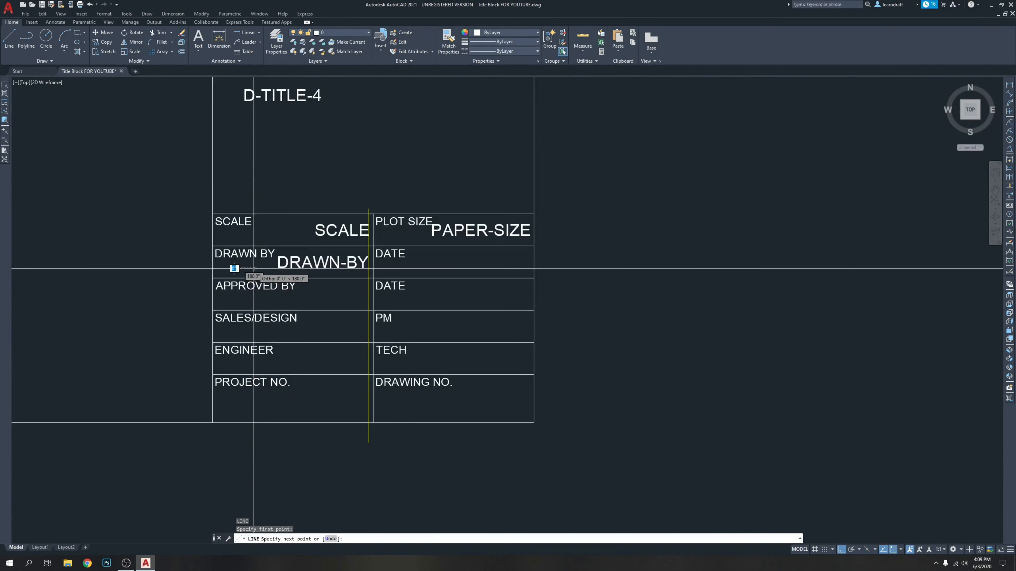
{"action": "left_click", "coordinate": [664, 268]}
{"action": "key", "text": "Escape"}
{"action": "key", "text": "Escape"}
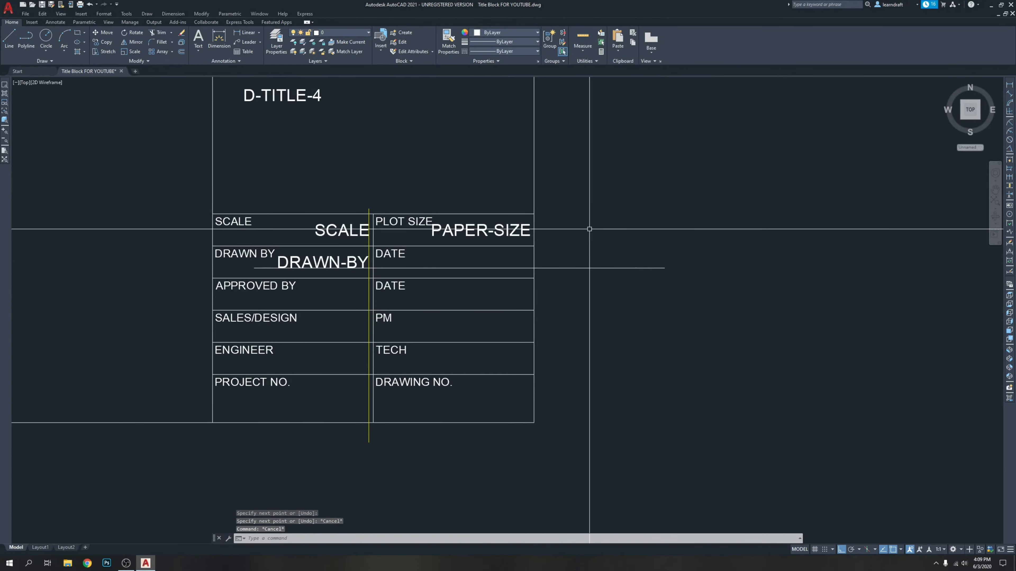
Step: Match the properties of the yellow vertical guide onto the new horizontal guide line under DRAWN-BY
{"action": "key", "text": "Escape"}
{"action": "key", "text": "Escape"}
{"action": "type", "text": "MA"}
{"action": "key", "text": "Return"}
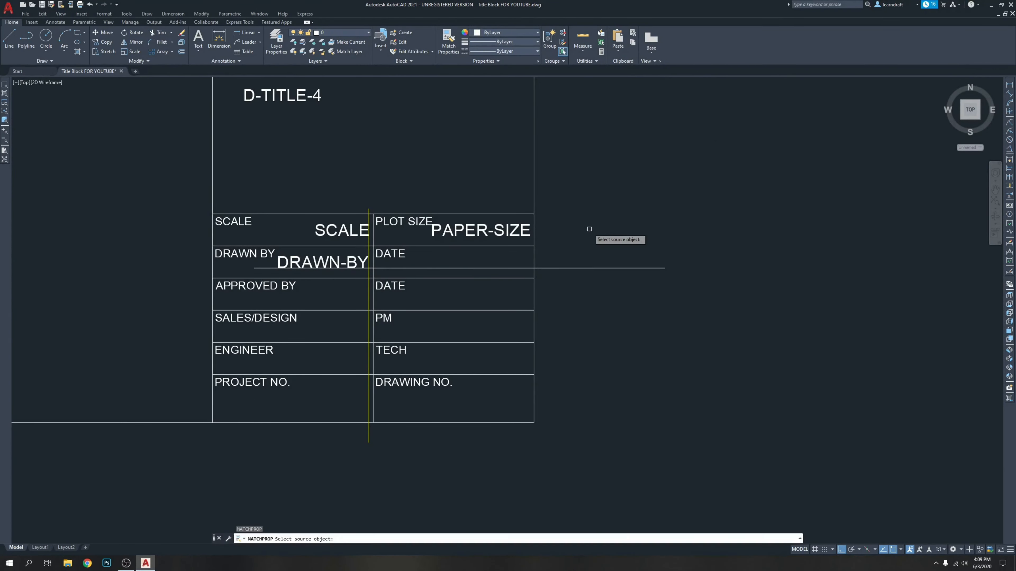
{"action": "left_click", "coordinate": [368, 433]}
{"action": "left_click", "coordinate": [653, 250]}
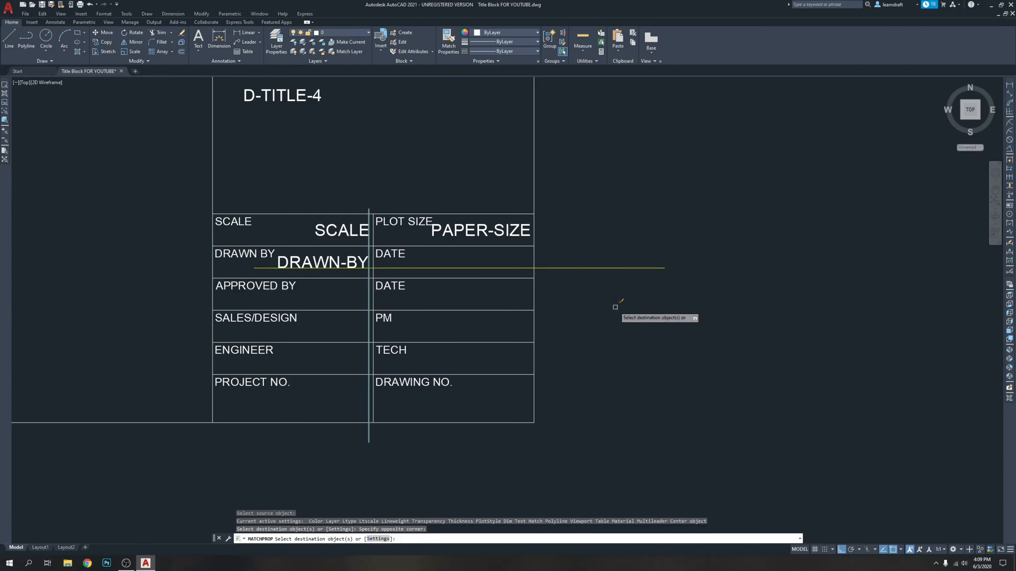
Step: Start a new attribute definition tagged DRAWN DATE with Right justification and the NEW 3-16 text style
{"action": "left_click", "coordinate": [615, 307]}
{"action": "key", "text": "Escape"}
{"action": "key", "text": "Escape"}
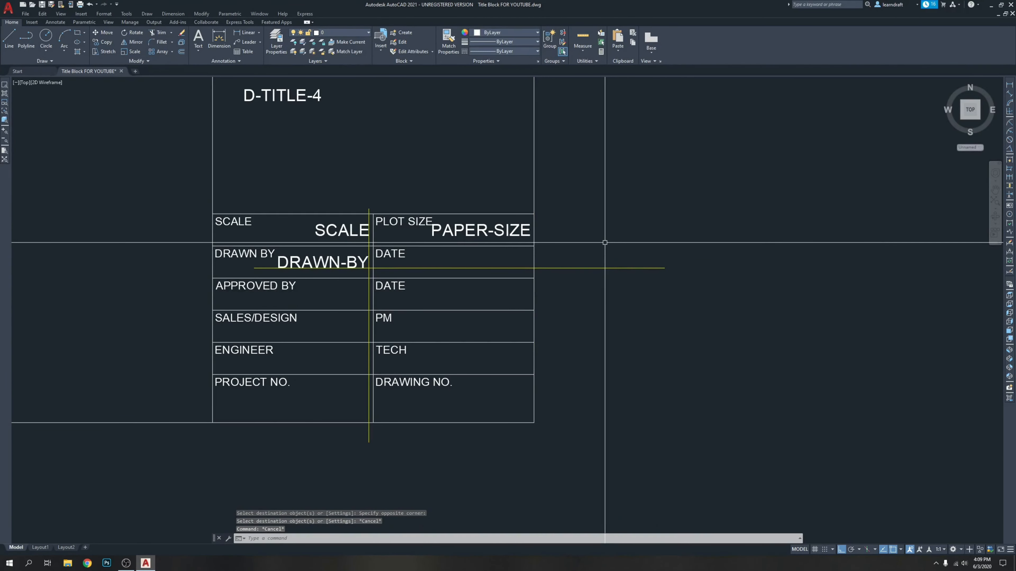
{"action": "key", "text": "Return"}
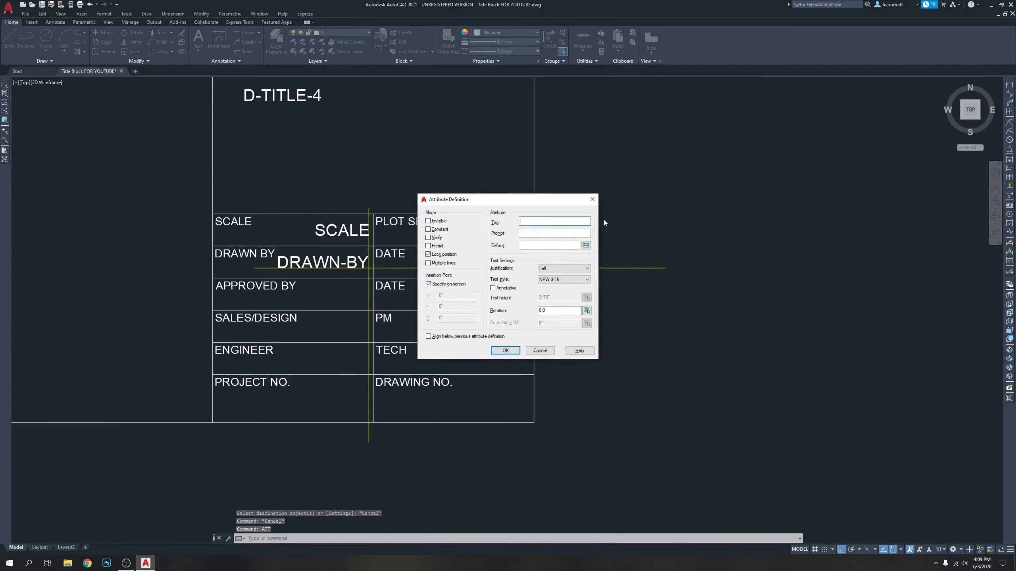
{"action": "left_click_drag", "start_coordinate": [547, 205], "coordinate": [700, 147]}
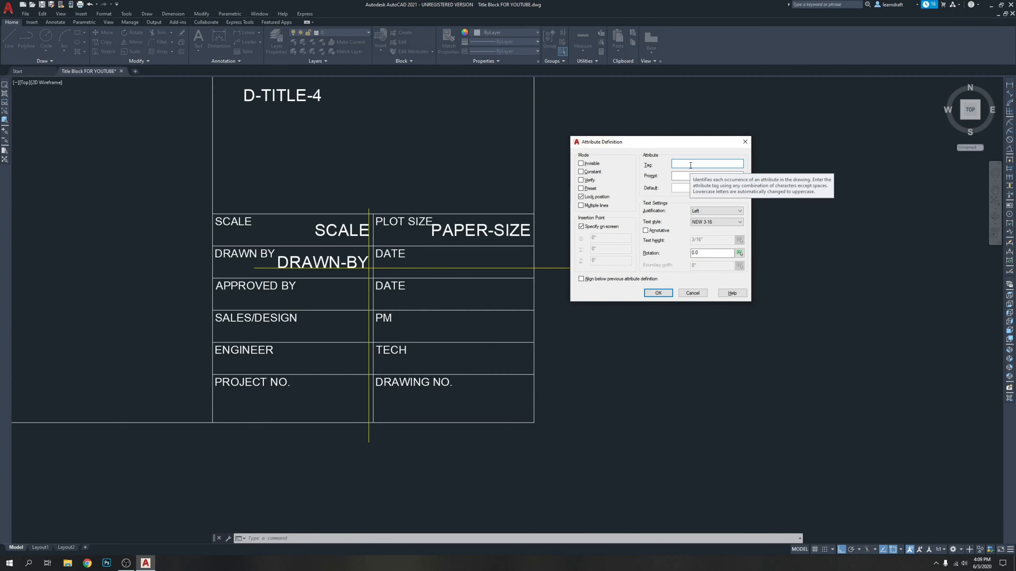
{"action": "type", "text": "DRAWN DATE"}
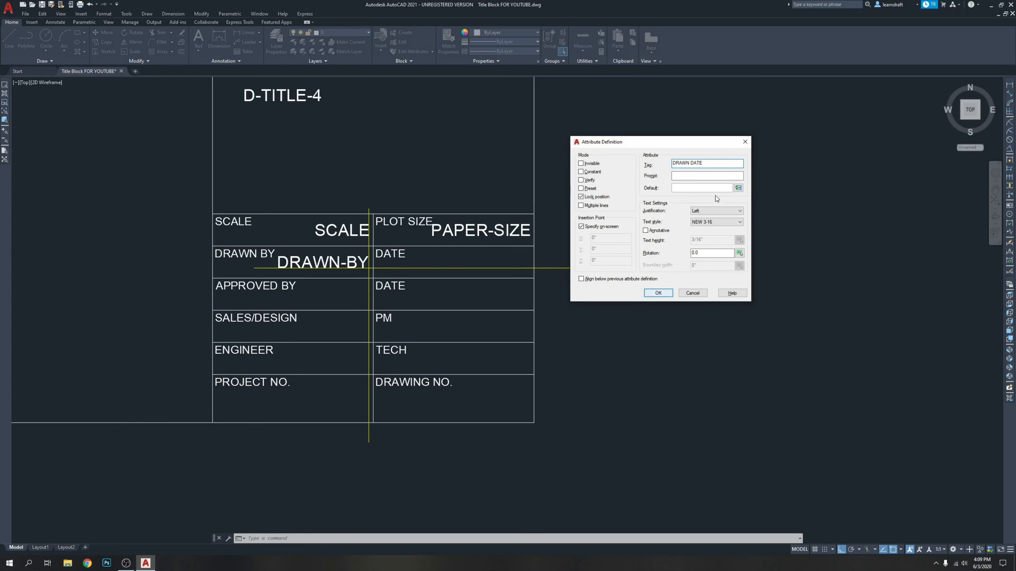
{"action": "left_click", "coordinate": [714, 212]}
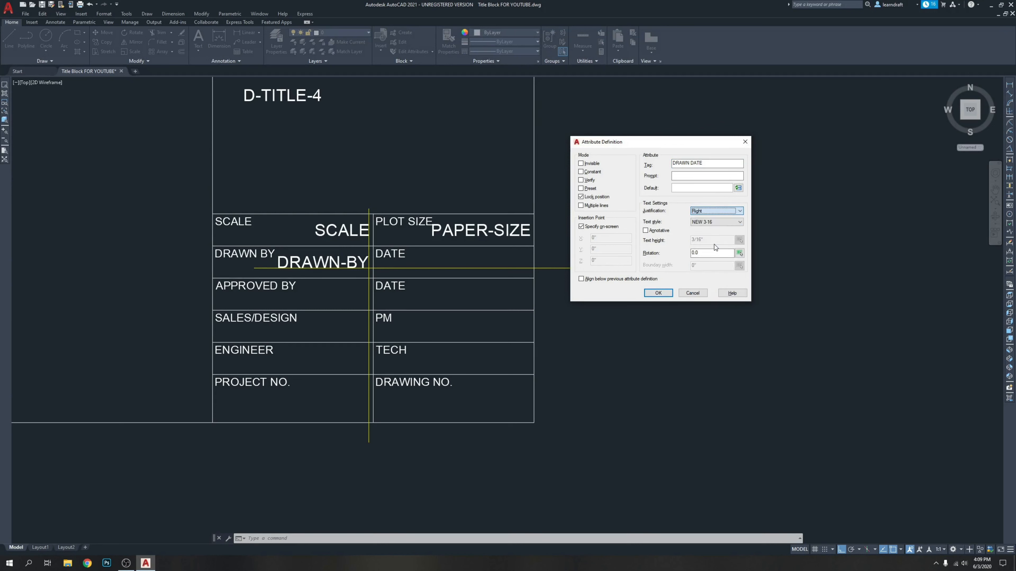
{"action": "left_click", "coordinate": [655, 294]}
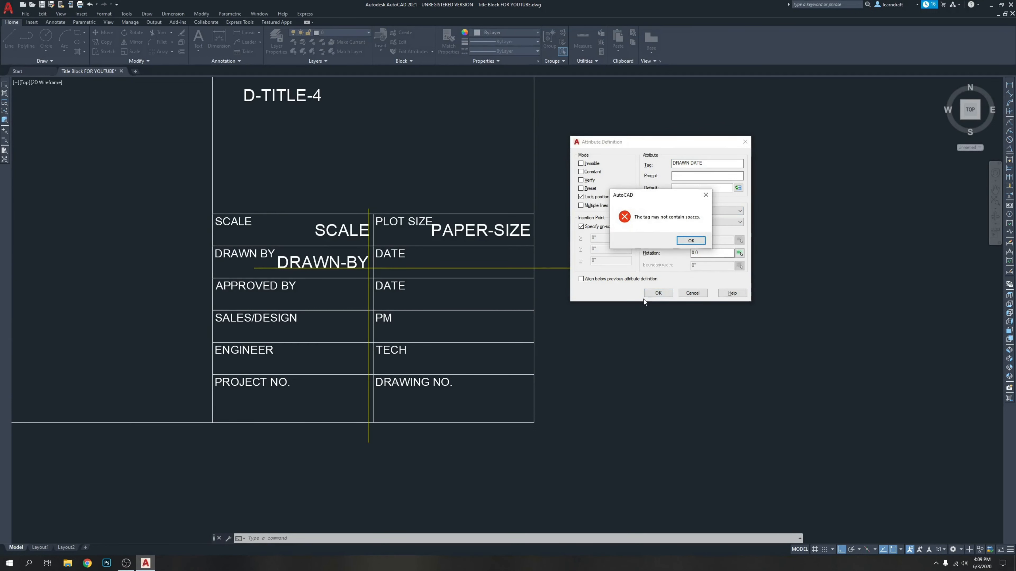
Step: Correct the tag to DRAWN-DATE and place the attribute on the horizontal guide in the DRAWN BY row's date cell, ending at the right border
{"action": "left_click", "coordinate": [693, 242]}
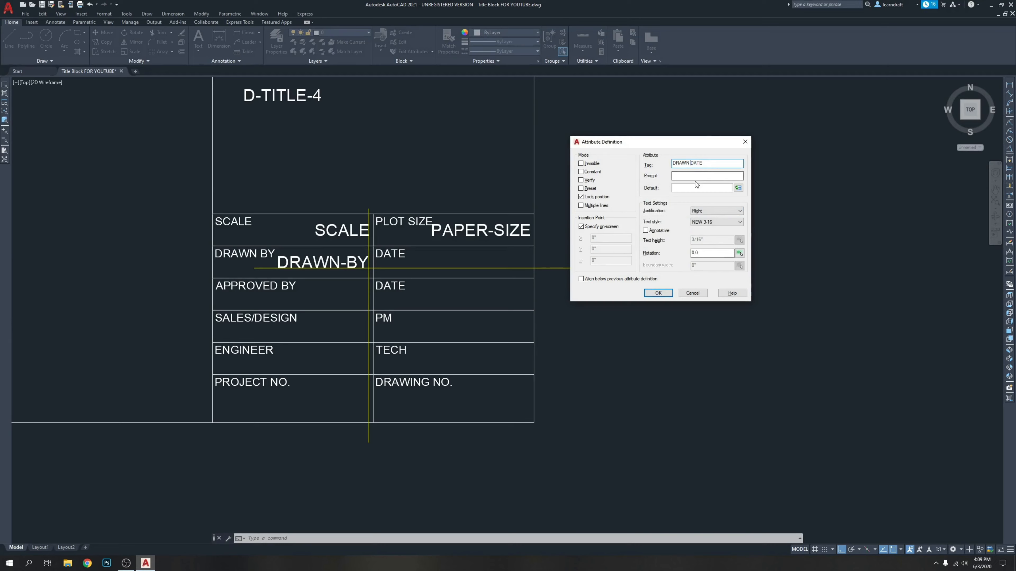
{"action": "key", "text": "BackSpace"}
{"action": "type", "text": "-"}
{"action": "left_click", "coordinate": [657, 292]}
{"action": "scroll", "coordinate": [542, 272], "scroll_direction": "up", "scroll_amount": 5}
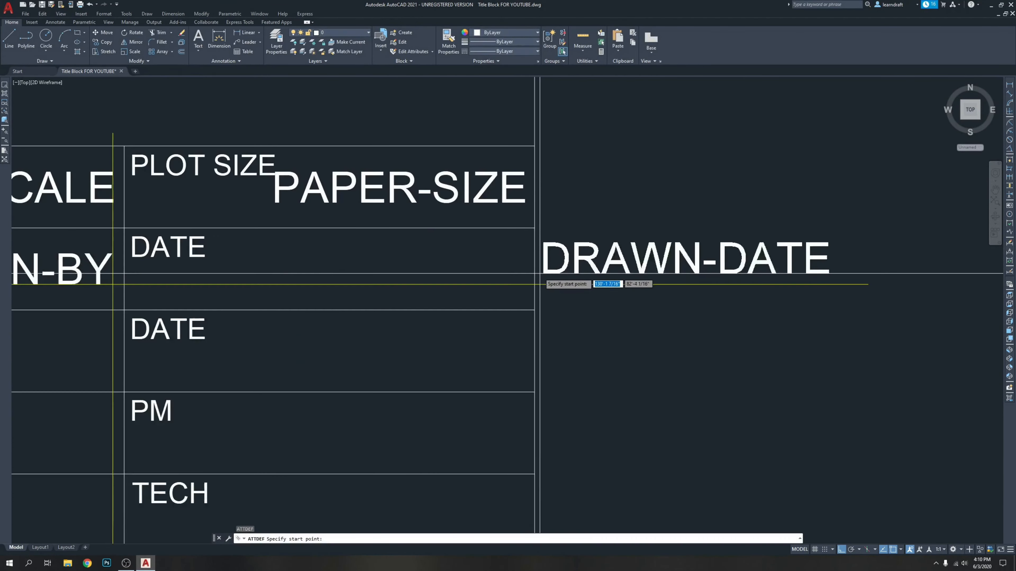
{"action": "left_click", "coordinate": [244, 284]}
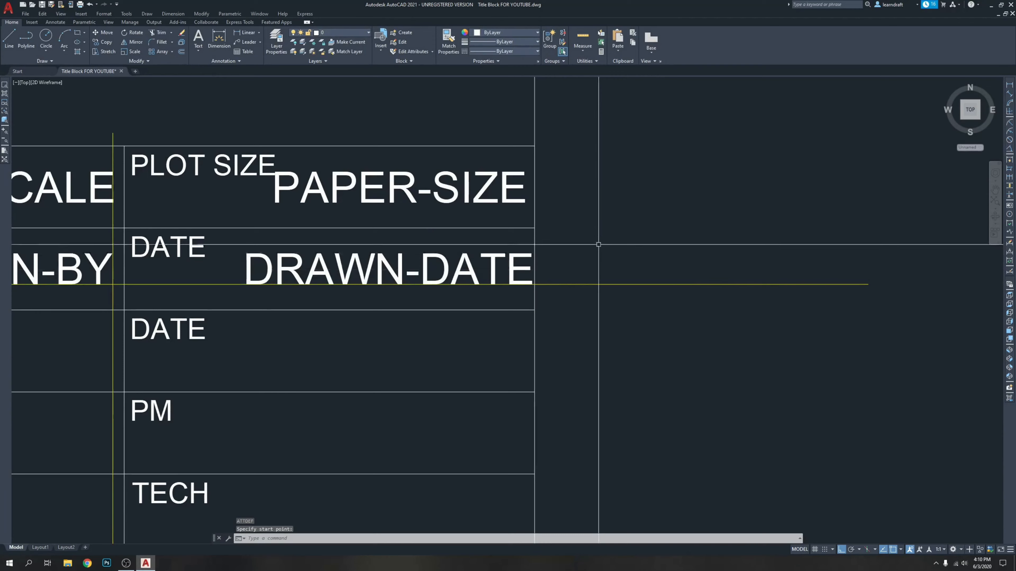
Step: Try to move the DRAWN-DATE attribute slightly left of the title block's right border, and undo the move
{"action": "left_click", "coordinate": [498, 242]}
{"action": "left_click", "coordinate": [479, 265]}
{"action": "key", "text": "Return"}
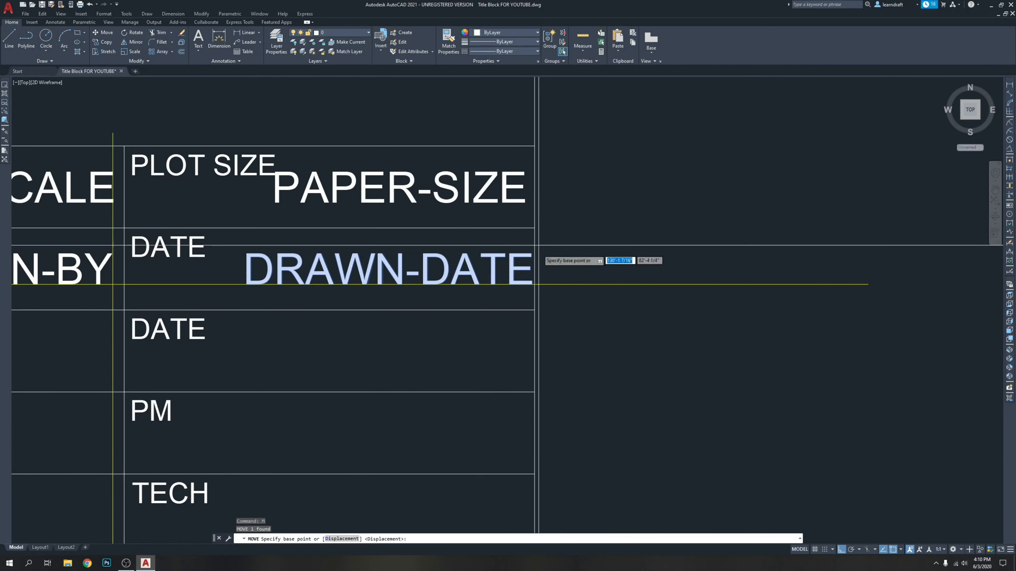
{"action": "left_click", "coordinate": [533, 328]}
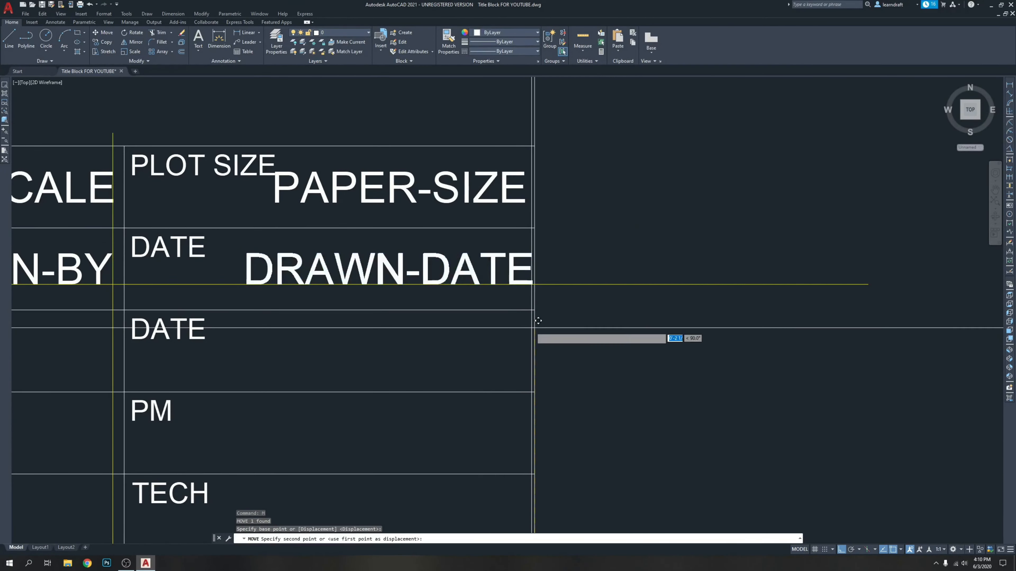
{"action": "left_click", "coordinate": [524, 329]}
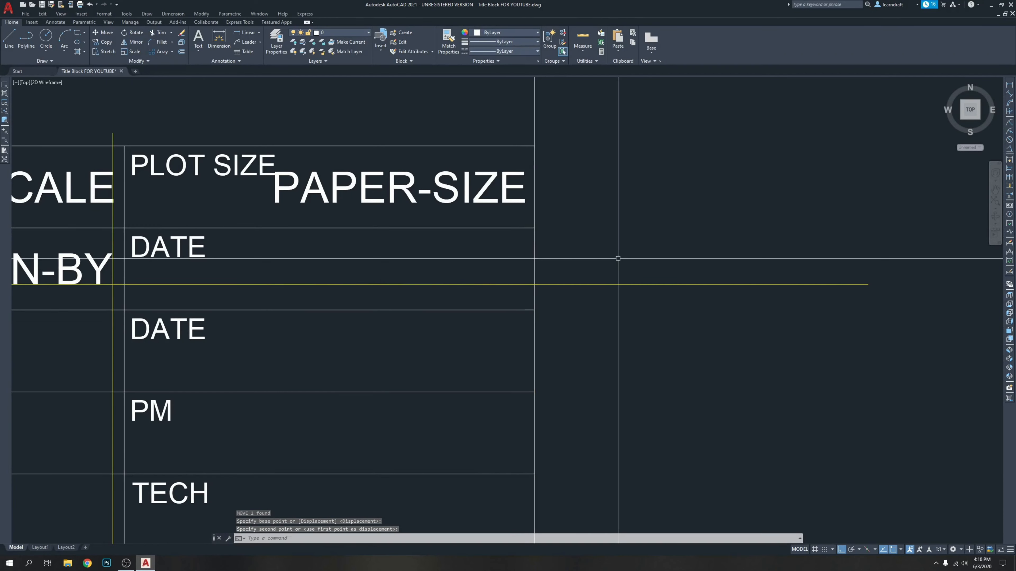
{"action": "key", "text": "ctrl+z"}
Step: With object snap off, move the DRAWN-DATE attribute slightly left so its end lines up with the end of PAPER-SIZE
{"action": "left_click", "coordinate": [526, 248]}
{"action": "left_click", "coordinate": [504, 263]}
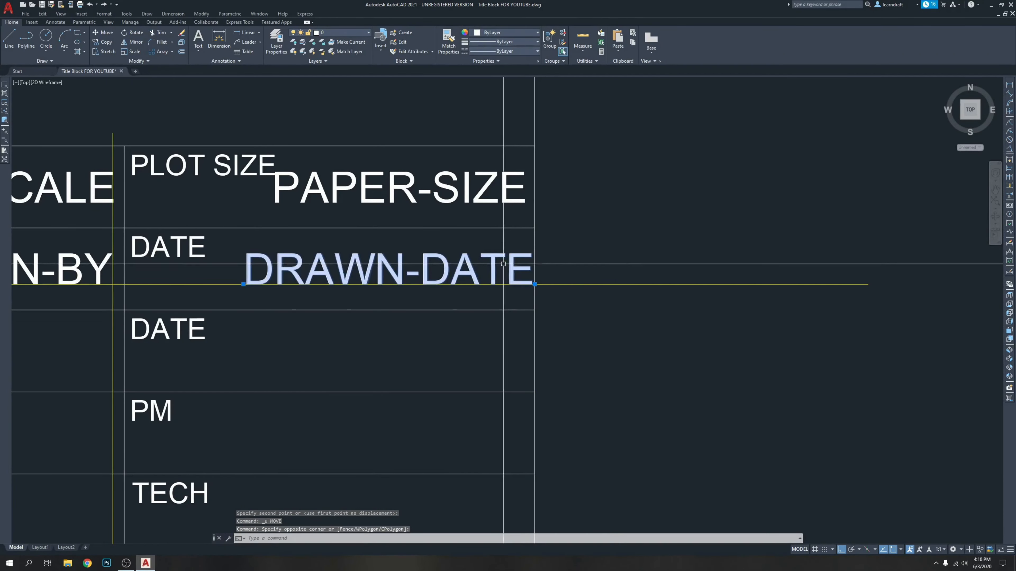
{"action": "scroll", "coordinate": [510, 295], "scroll_direction": "up", "scroll_amount": 2}
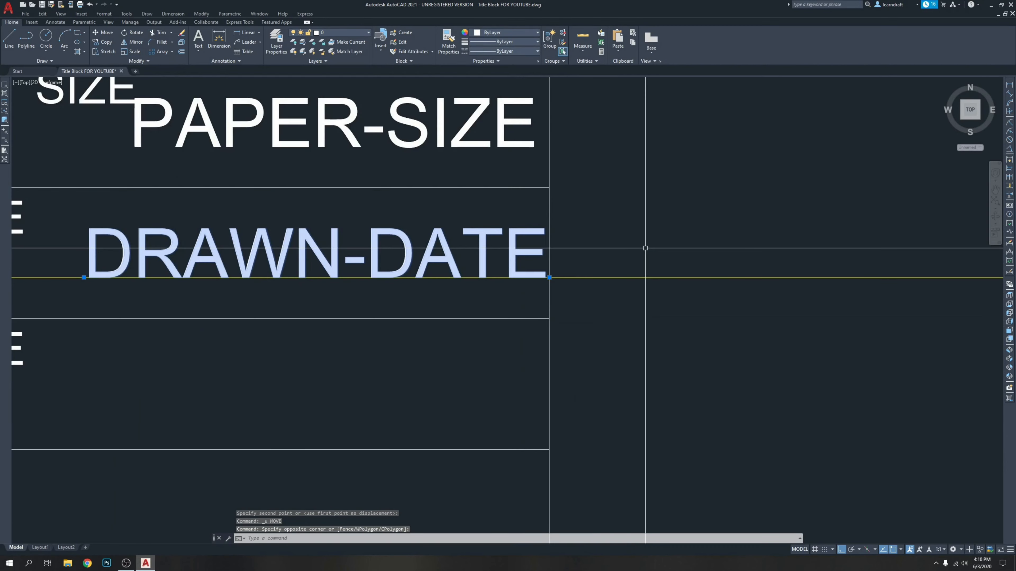
{"action": "key", "text": "F3"}
{"action": "middle_click_drag", "start_coordinate": [497, 340], "coordinate": [517, 374]}
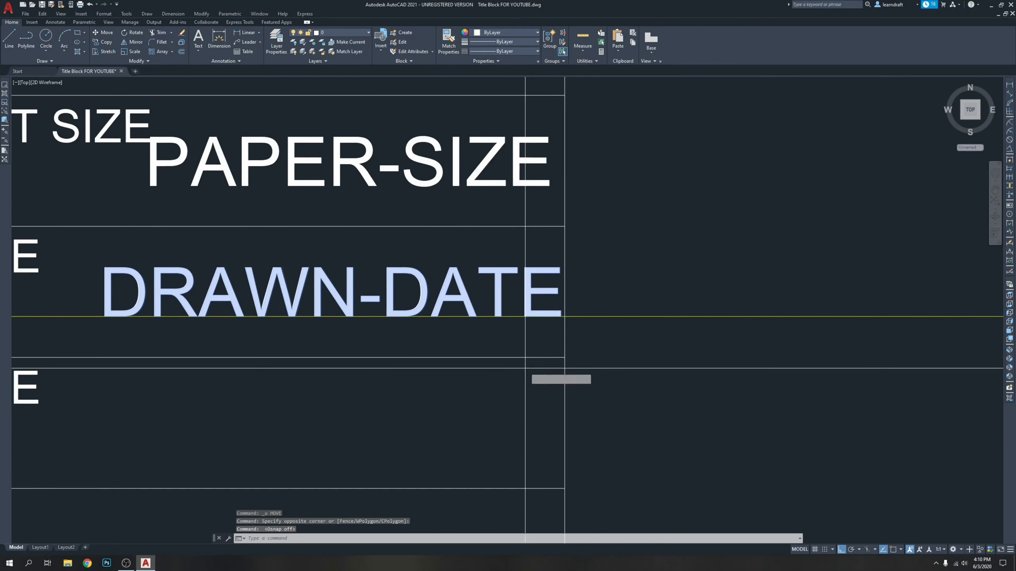
{"action": "type", "text": "m"}
{"action": "key", "text": "Return"}
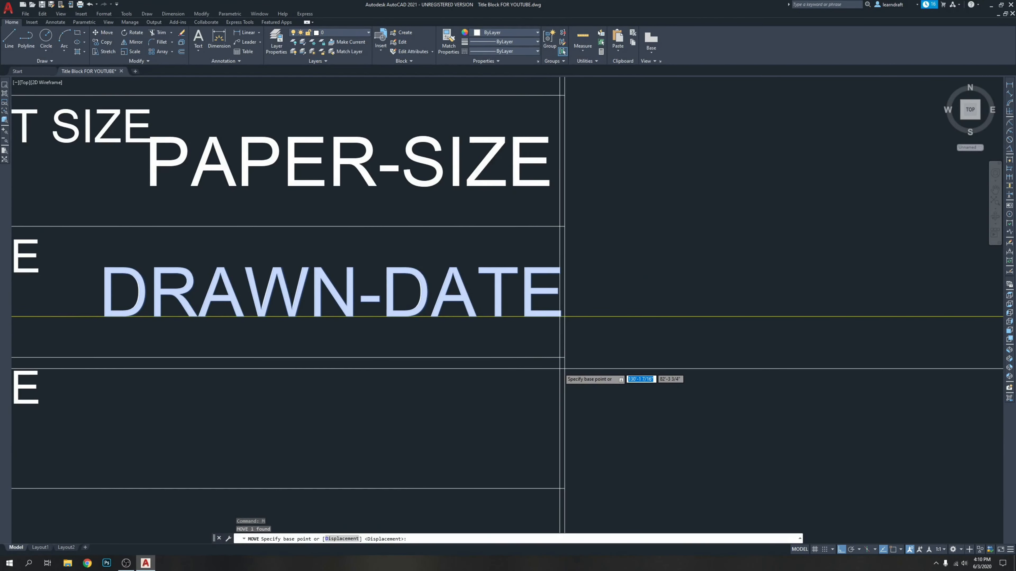
{"action": "left_click", "coordinate": [561, 368]}
{"action": "left_click", "coordinate": [551, 369]}
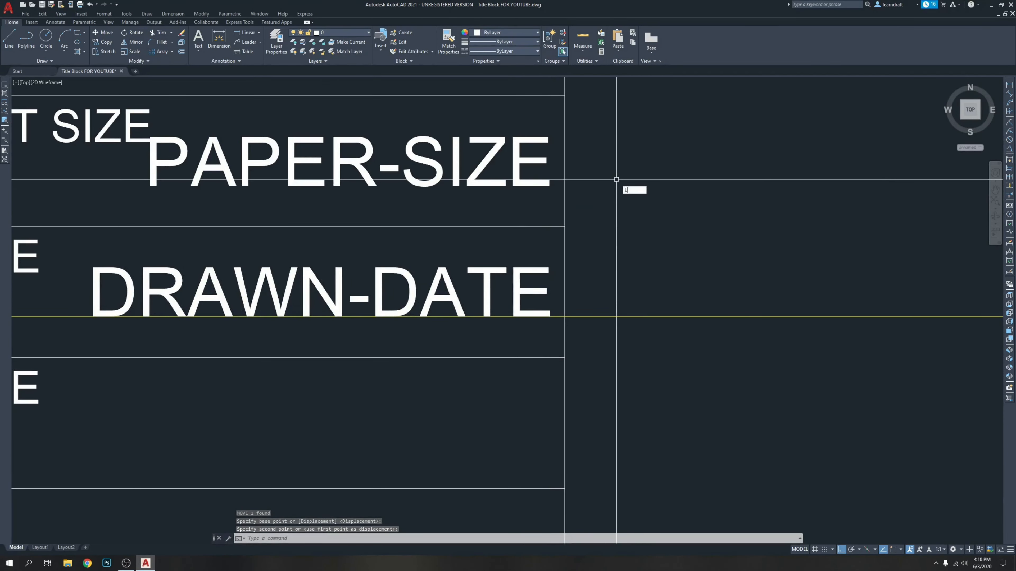
Step: Draw a vertical guide line from above the final E of PAPER-SIZE down past the title block's bottom border
{"action": "key", "text": "Return"}
{"action": "scroll", "coordinate": [484, 120], "scroll_direction": "up", "scroll_amount": 6}
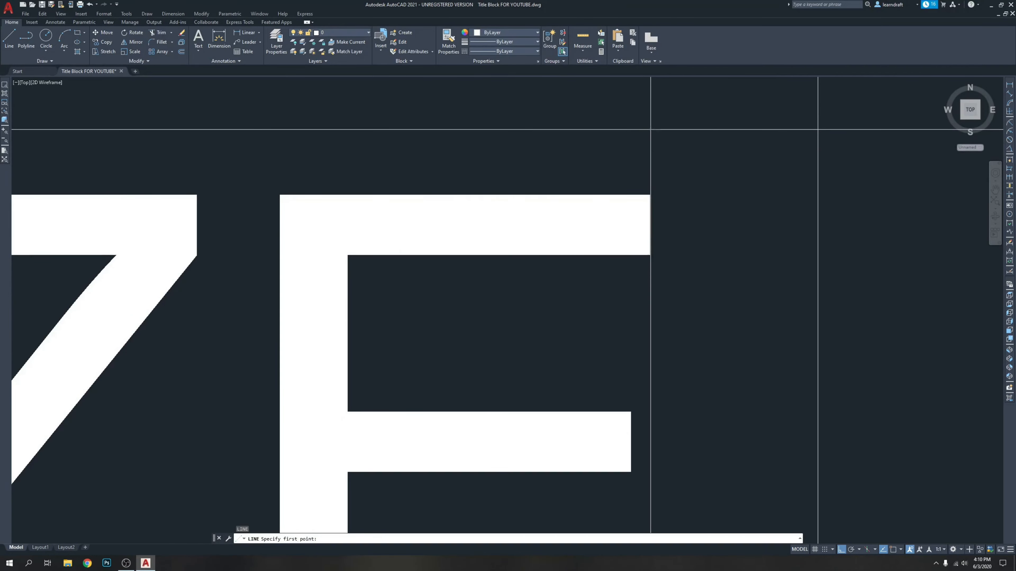
{"action": "left_click", "coordinate": [650, 129]}
{"action": "scroll", "coordinate": [650, 129], "scroll_direction": "down", "scroll_amount": 7}
{"action": "scroll", "coordinate": [626, 281], "scroll_direction": "down", "scroll_amount": 2}
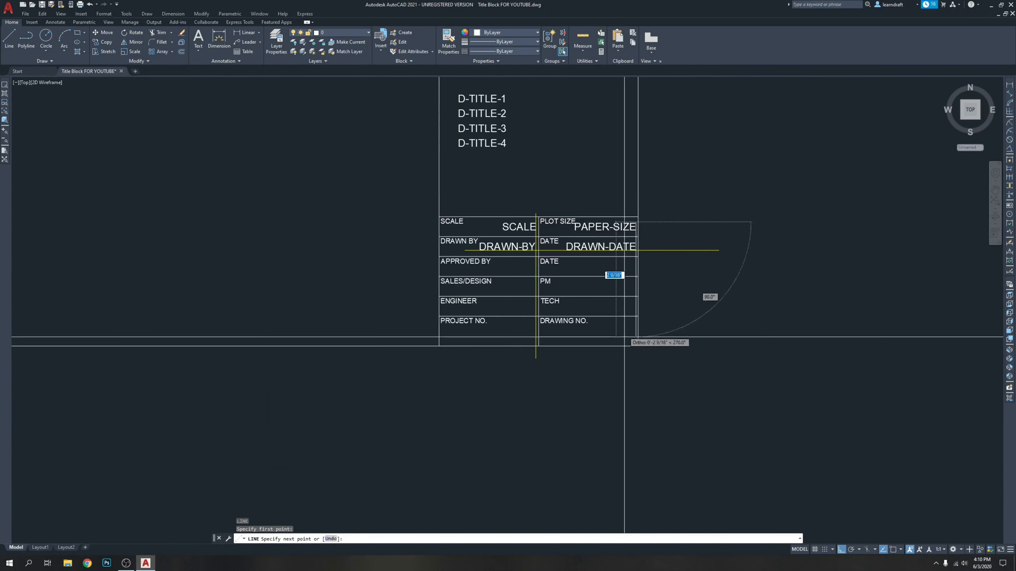
{"action": "left_click", "coordinate": [616, 380]}
{"action": "key", "text": "Escape"}
{"action": "key", "text": "Escape"}
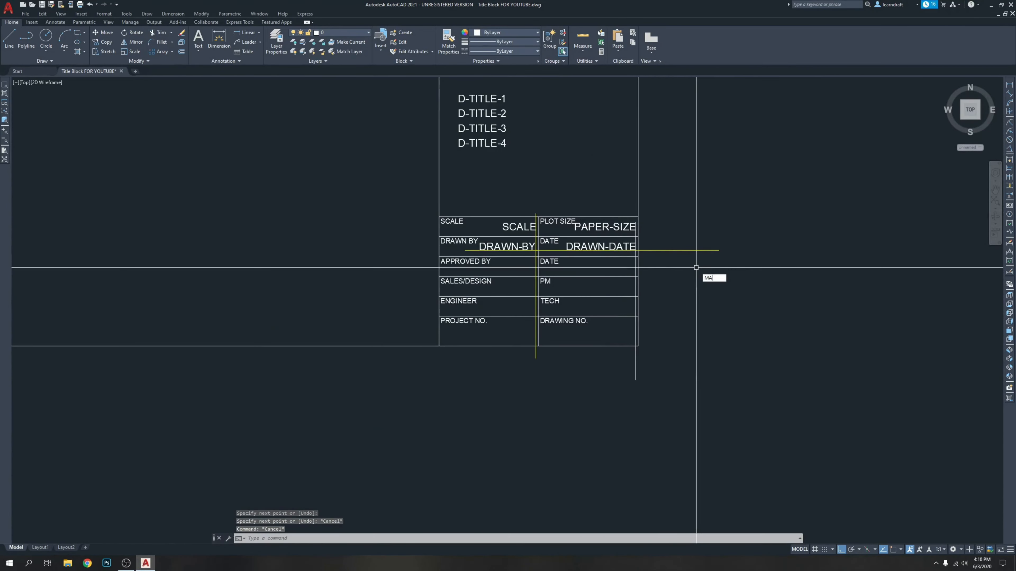
Step: Match the properties of the yellow horizontal guide onto the new vertical guide near the right border
{"action": "type", "text": "MA"}
{"action": "key", "text": "Return"}
{"action": "left_click", "coordinate": [671, 250]}
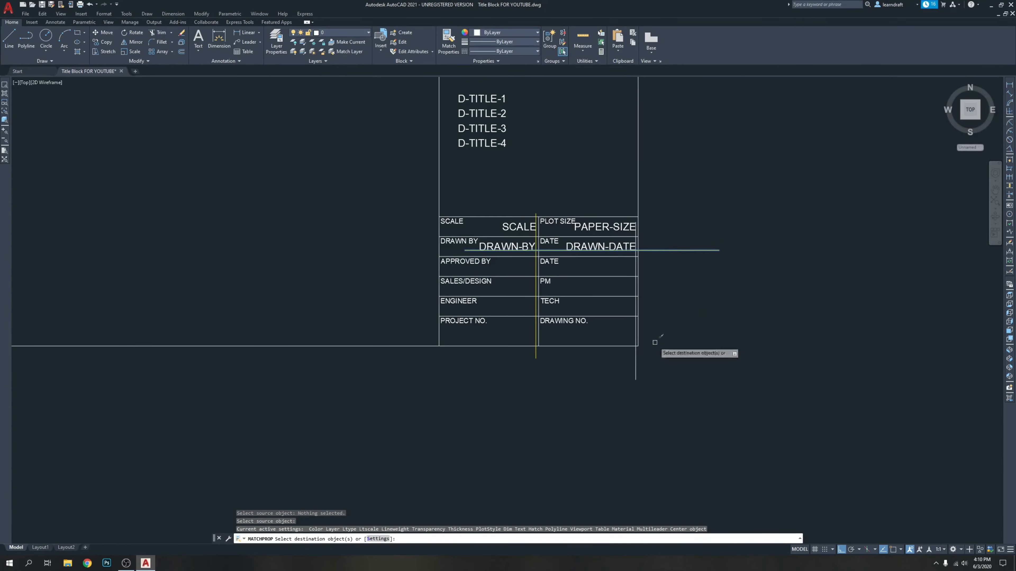
{"action": "left_click", "coordinate": [648, 357]}
{"action": "left_click", "coordinate": [609, 371]}
{"action": "key", "text": "Return"}
Step: Move the PAPER-SIZE and DRAWN-DATE attributes together with their vertical guide slightly left, away from the right border
{"action": "scroll", "coordinate": [652, 254], "scroll_direction": "up", "scroll_amount": 4}
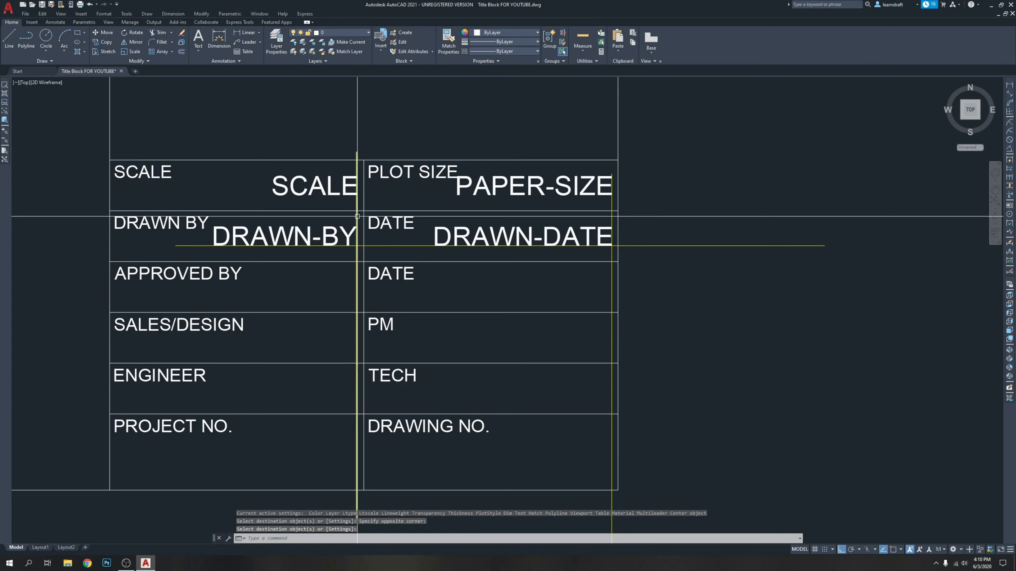
{"action": "left_click", "coordinate": [614, 171]}
{"action": "left_click", "coordinate": [601, 190]}
{"action": "left_click", "coordinate": [596, 232]}
{"action": "left_click", "coordinate": [573, 239]}
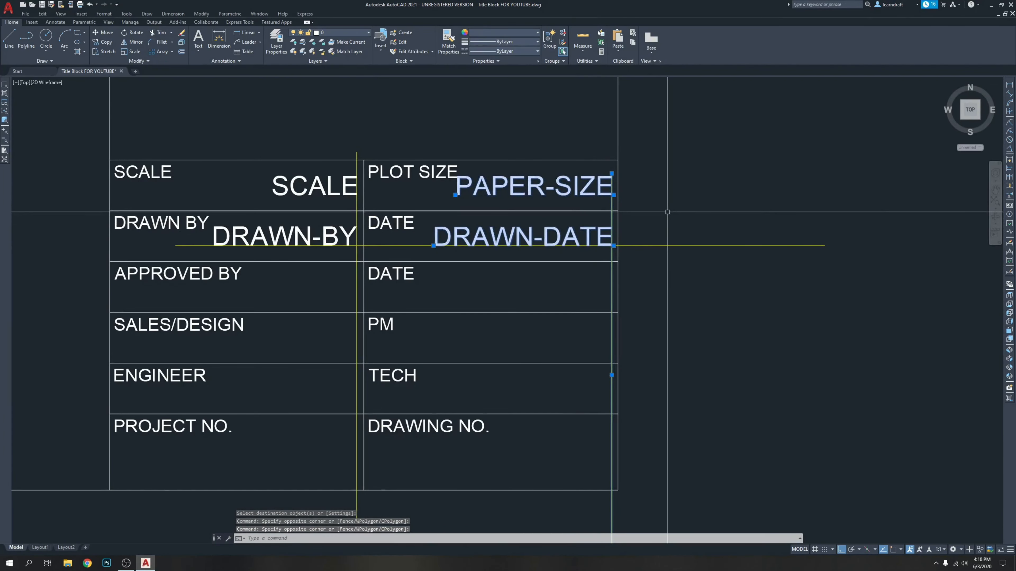
{"action": "type", "text": "m"}
{"action": "key", "text": "Return"}
{"action": "scroll", "coordinate": [665, 211], "scroll_direction": "up", "scroll_amount": 2}
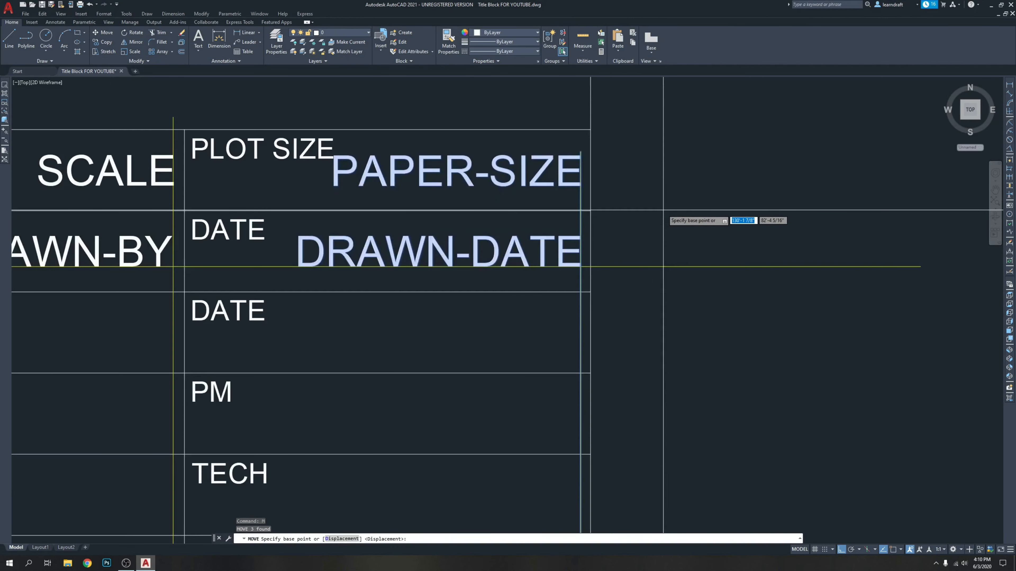
{"action": "left_click", "coordinate": [663, 210]}
{"action": "left_click", "coordinate": [659, 210]}
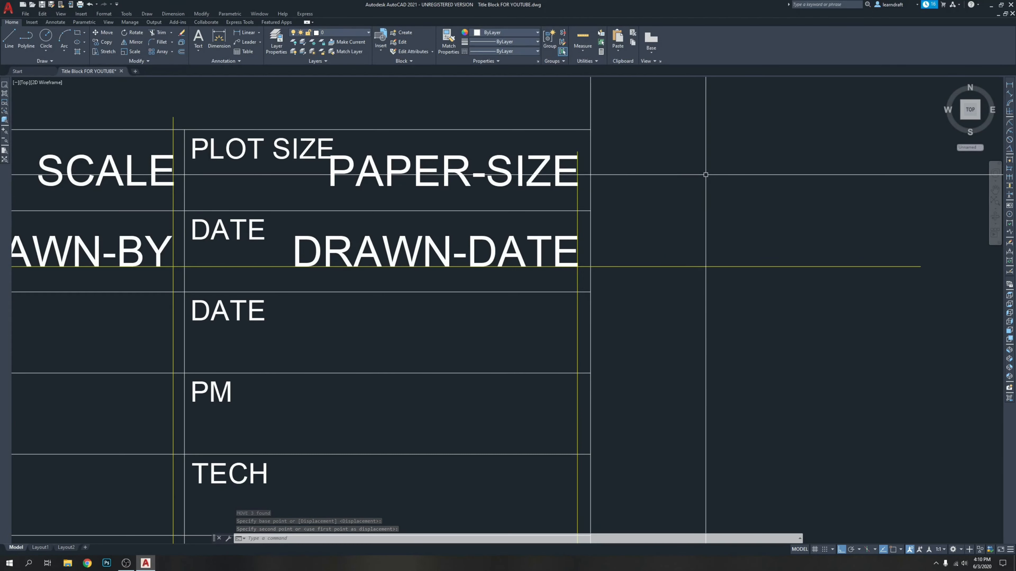
{"action": "key", "text": "Escape"}
{"action": "key", "text": "Escape"}
{"action": "left_click", "coordinate": [699, 189]}
{"action": "left_click", "coordinate": [661, 275]}
{"action": "scroll", "coordinate": [574, 174], "scroll_direction": "down", "scroll_amount": 4}
{"action": "key", "text": "Escape"}
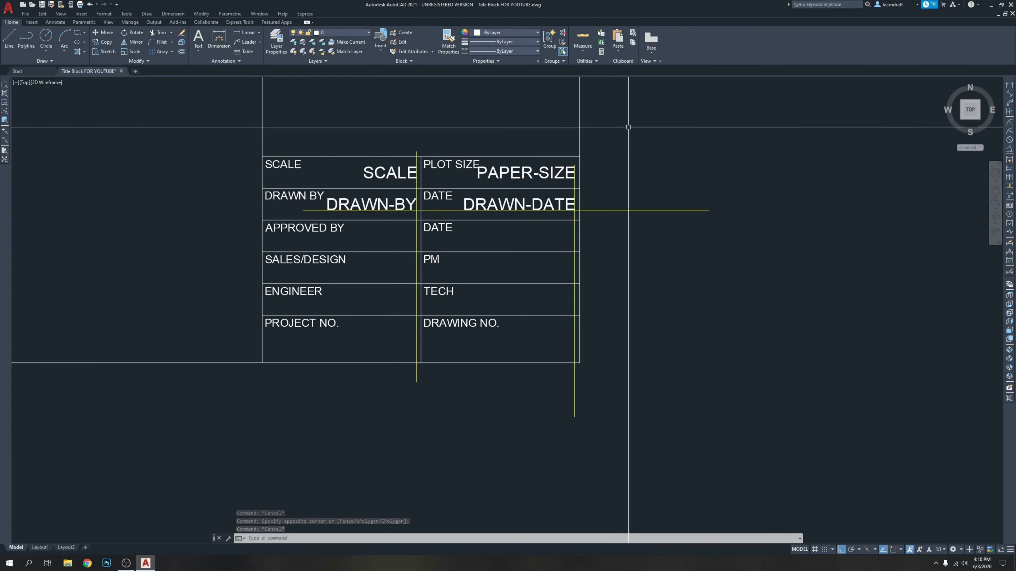
Step: Define a left-justified attribute tagged APRV-DATE and place it in the date cell of the APPROVED BY row
{"action": "middle_click_drag", "start_coordinate": [624, 131], "coordinate": [602, 150]}
{"action": "type", "text": "ATT"}
{"action": "key", "text": "Return"}
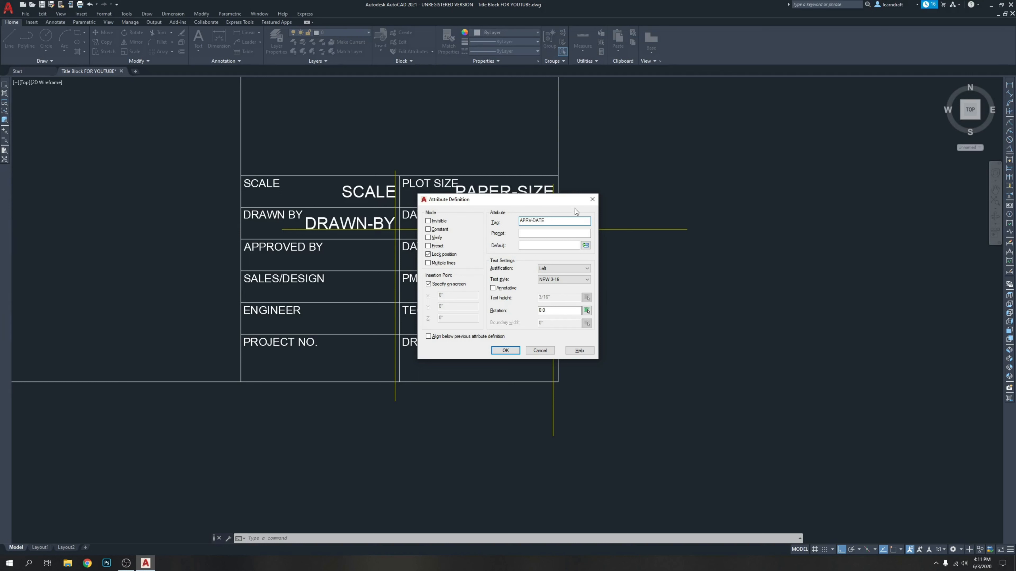
{"action": "left_click", "coordinate": [506, 350]}
{"action": "scroll", "coordinate": [506, 351], "scroll_direction": "up", "scroll_amount": 4}
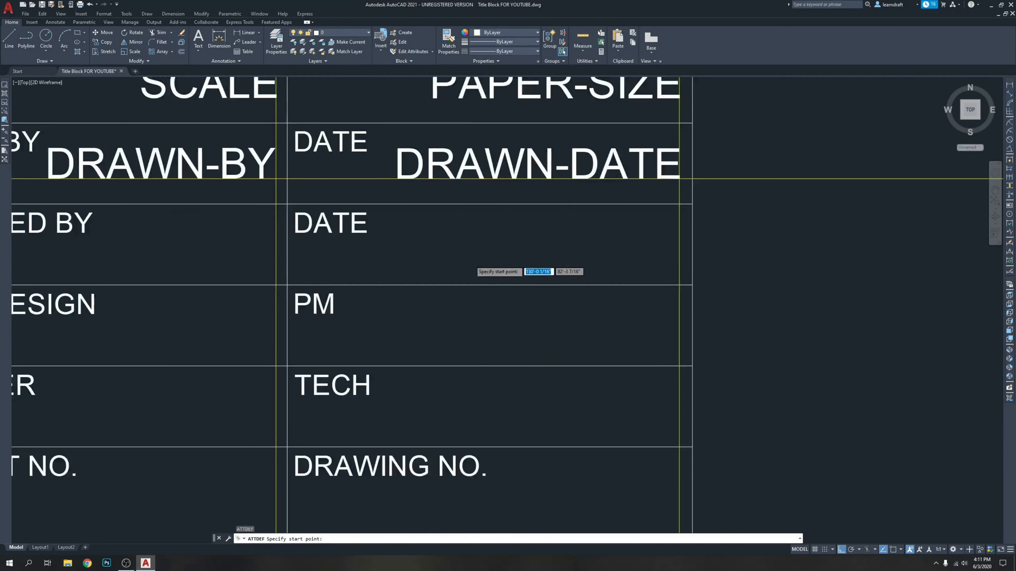
{"action": "left_click", "coordinate": [435, 279]}
Step: Move the APRV-DATE attribute slightly right so the end of its final E meets the yellow vertical guide
{"action": "scroll", "coordinate": [711, 287], "scroll_direction": "up", "scroll_amount": 2}
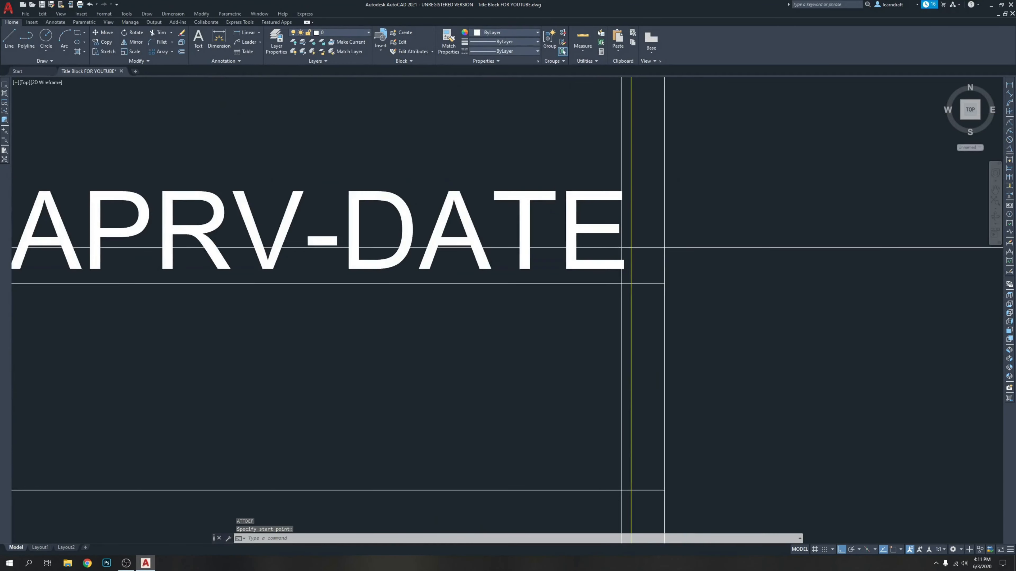
{"action": "left_click", "coordinate": [622, 249]}
{"action": "left_click", "coordinate": [618, 258]}
{"action": "scroll", "coordinate": [639, 268], "scroll_direction": "up", "scroll_amount": 2}
{"action": "scroll", "coordinate": [654, 267], "scroll_direction": "down", "scroll_amount": 4}
{"action": "scroll", "coordinate": [684, 288], "scroll_direction": "up", "scroll_amount": 5}
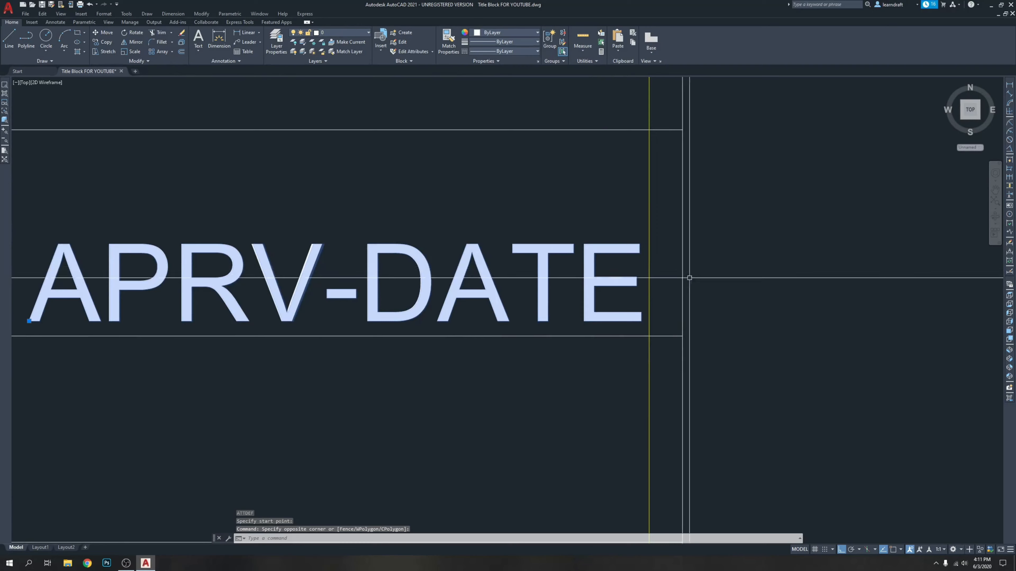
{"action": "scroll", "coordinate": [584, 272], "scroll_direction": "up", "scroll_amount": 4}
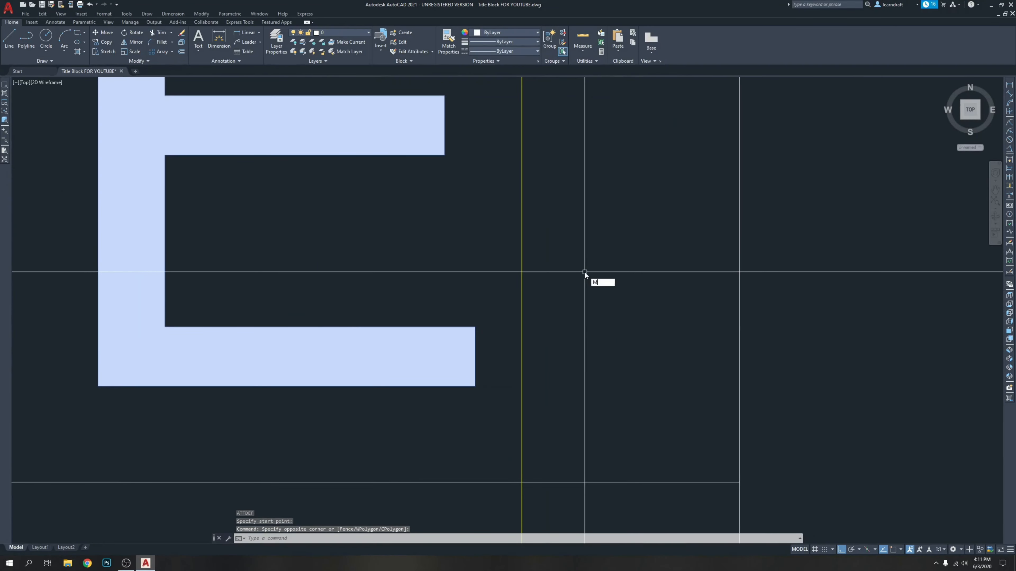
{"action": "key", "text": "Return"}
{"action": "scroll", "coordinate": [584, 272], "scroll_direction": "down", "scroll_amount": 3}
{"action": "left_click", "coordinate": [517, 306]}
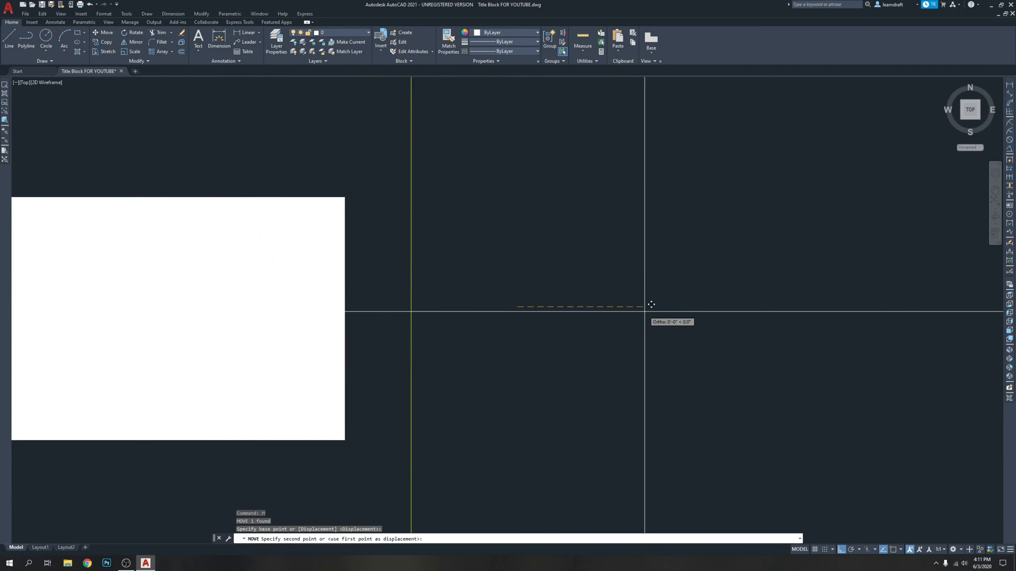
{"action": "left_click", "coordinate": [710, 307]}
Step: Move the APRV-DATE attribute straight up slightly, off the bottom line of its cell
{"action": "scroll", "coordinate": [704, 308], "scroll_direction": "up", "scroll_amount": 5}
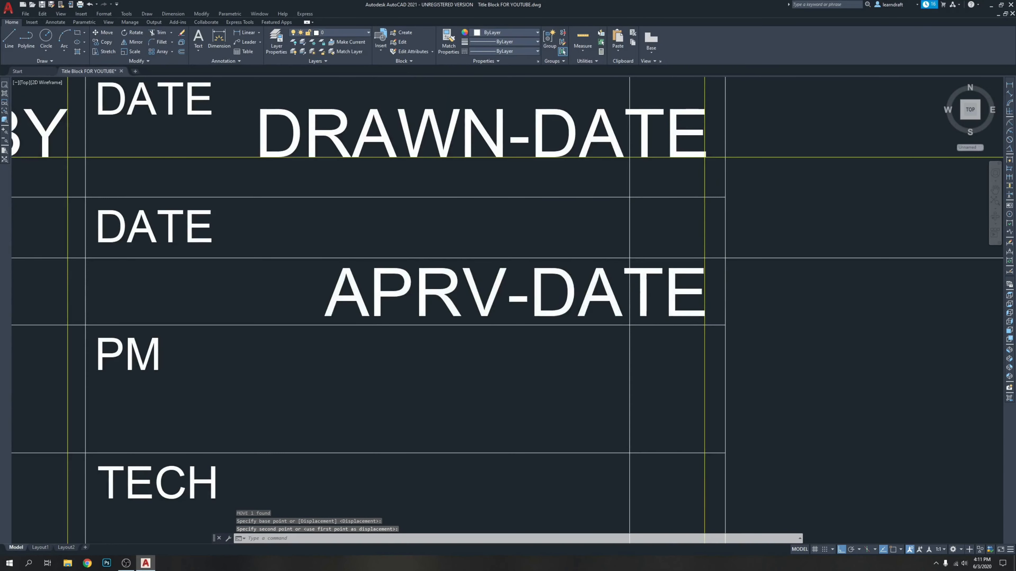
{"action": "left_click", "coordinate": [630, 258]}
{"action": "left_click", "coordinate": [618, 283]}
{"action": "type", "text": "m"}
{"action": "key", "text": "Return"}
{"action": "scroll", "coordinate": [845, 307], "scroll_direction": "down", "scroll_amount": 2}
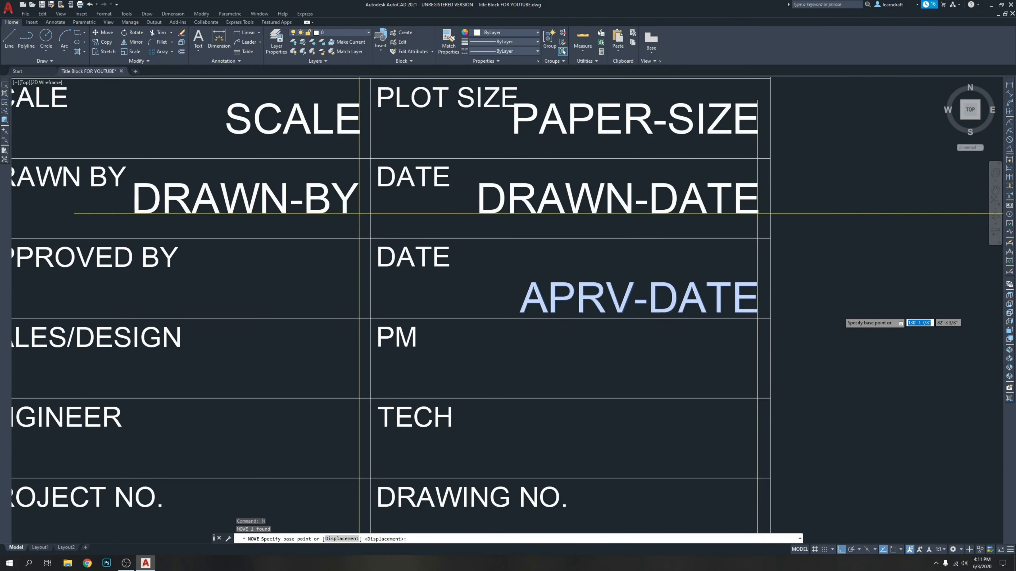
{"action": "left_click", "coordinate": [842, 317]}
{"action": "left_click", "coordinate": [842, 302]}
{"action": "middle_click_drag", "start_coordinate": [739, 285], "coordinate": [655, 242]}
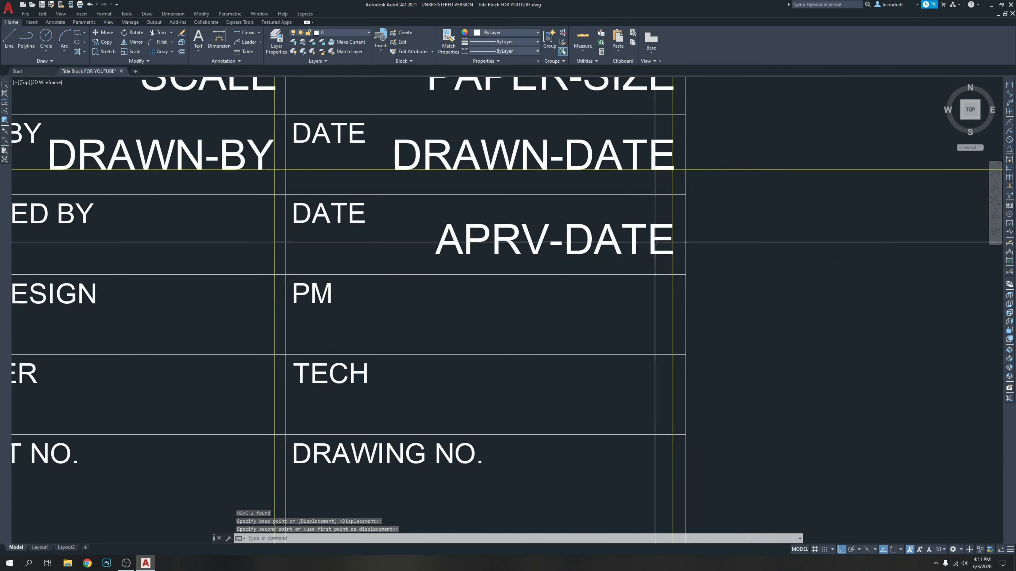
Step: Move the APRV-DATE attribute straight up by a very small amount within its date cell
{"action": "left_click", "coordinate": [637, 206]}
{"action": "left_click", "coordinate": [622, 240]}
{"action": "scroll", "coordinate": [685, 248], "scroll_direction": "up", "scroll_amount": 3}
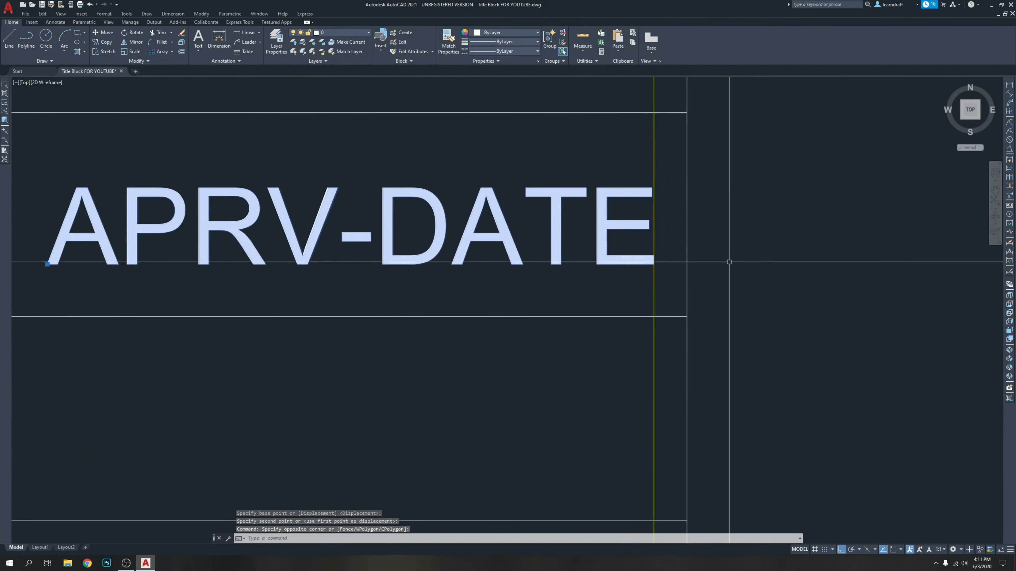
{"action": "scroll", "coordinate": [729, 262], "scroll_direction": "down", "scroll_amount": 1}
{"action": "key", "text": "m"}
{"action": "key", "text": "space"}
{"action": "left_click", "coordinate": [746, 278]}
{"action": "left_click", "coordinate": [746, 274]}
{"action": "scroll", "coordinate": [590, 198], "scroll_direction": "down", "scroll_amount": 2}
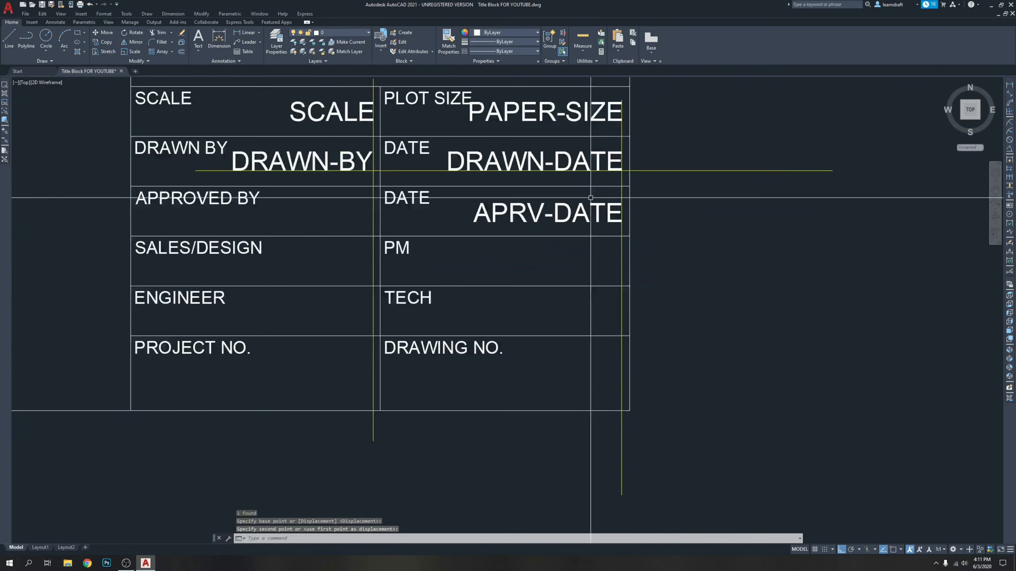
Step: Move the APRV-DATE attribute slightly right so the upper arm of its final E reaches the vertical yellow guide
{"action": "scroll", "coordinate": [621, 196], "scroll_direction": "up", "scroll_amount": 8}
{"action": "left_click", "coordinate": [510, 210]}
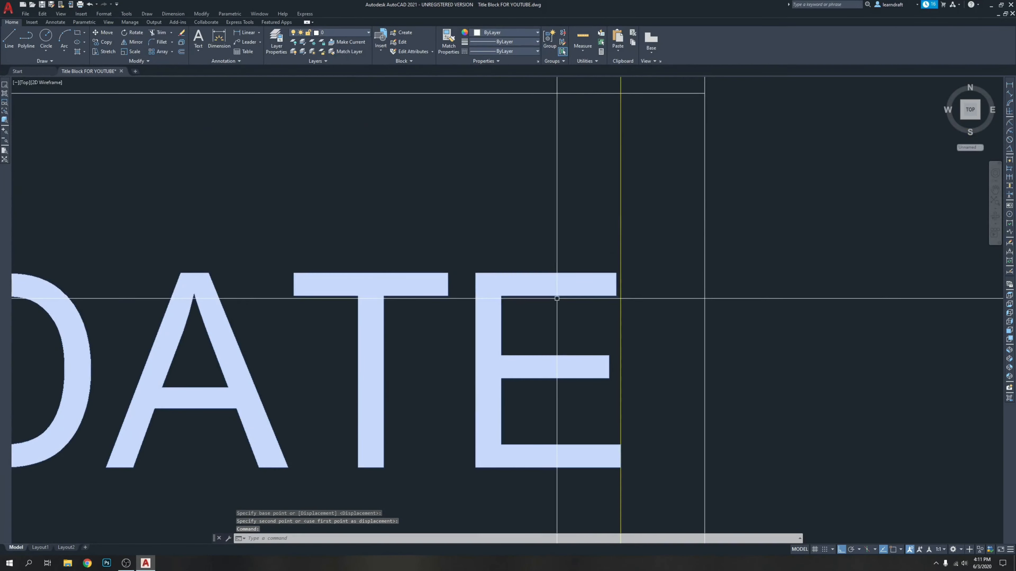
{"action": "left_click", "coordinate": [641, 266]}
{"action": "key", "text": "m"}
{"action": "key", "text": "space"}
{"action": "scroll", "coordinate": [727, 265], "scroll_direction": "up", "scroll_amount": 4}
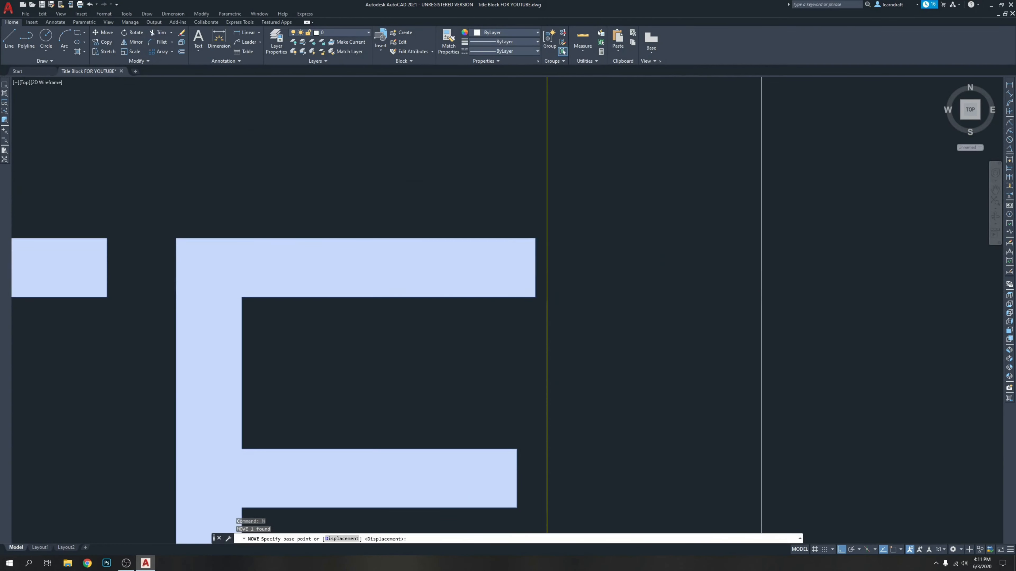
{"action": "left_click", "coordinate": [596, 248]}
{"action": "left_click", "coordinate": [609, 248]}
{"action": "scroll", "coordinate": [606, 248], "scroll_direction": "down", "scroll_amount": 7}
{"action": "middle_click_drag", "start_coordinate": [634, 236], "coordinate": [576, 217]}
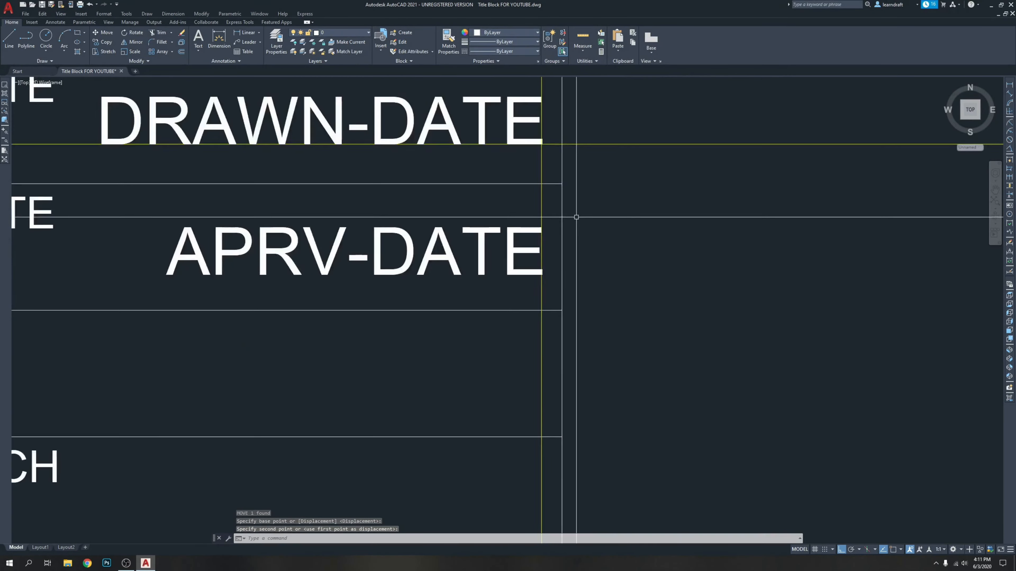
{"action": "scroll", "coordinate": [576, 217], "scroll_direction": "down", "scroll_amount": 4}
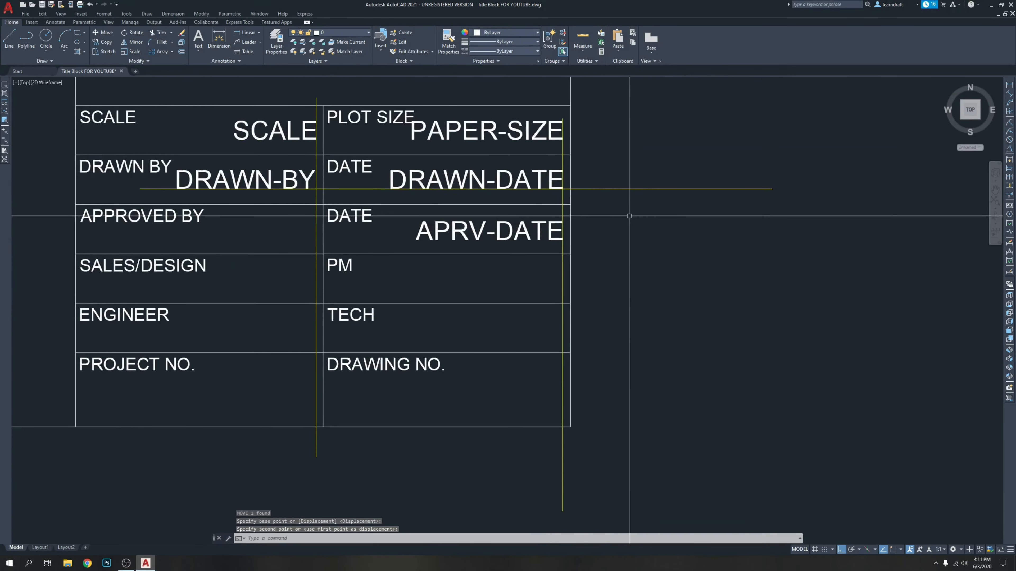
Step: Define a left-justified attribute tagged PRO-MAN in the NEW 3-16 text style and place it in the PM cell
{"action": "mouse_move", "coordinate": [592, 258]}
{"action": "middle_mouse_down"}
{"action": "mouse_move", "coordinate": [600, 219]}
{"action": "mouse_move", "coordinate": [632, 224]}
{"action": "middle_mouse_up"}
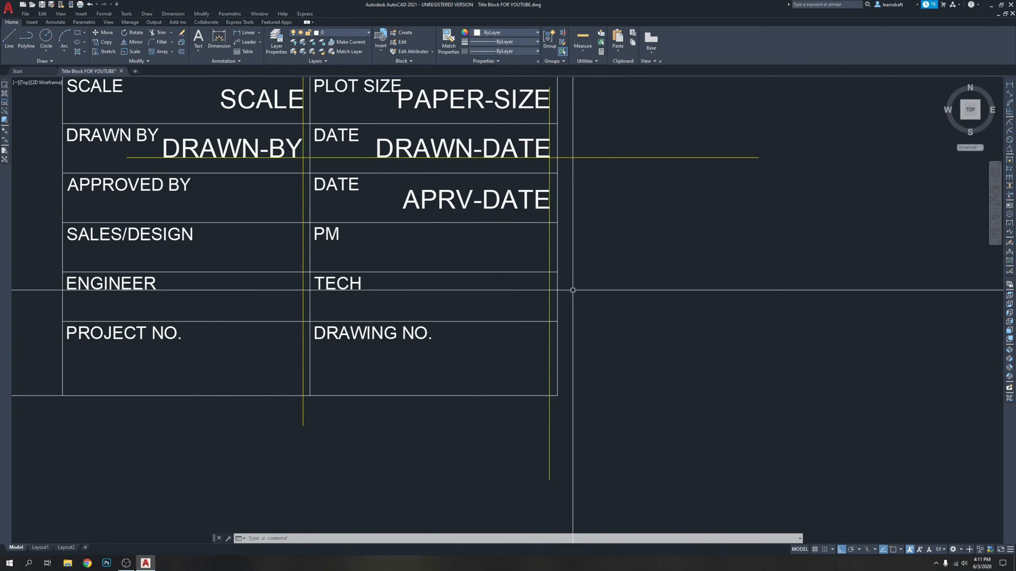
{"action": "type", "text": "TT"}
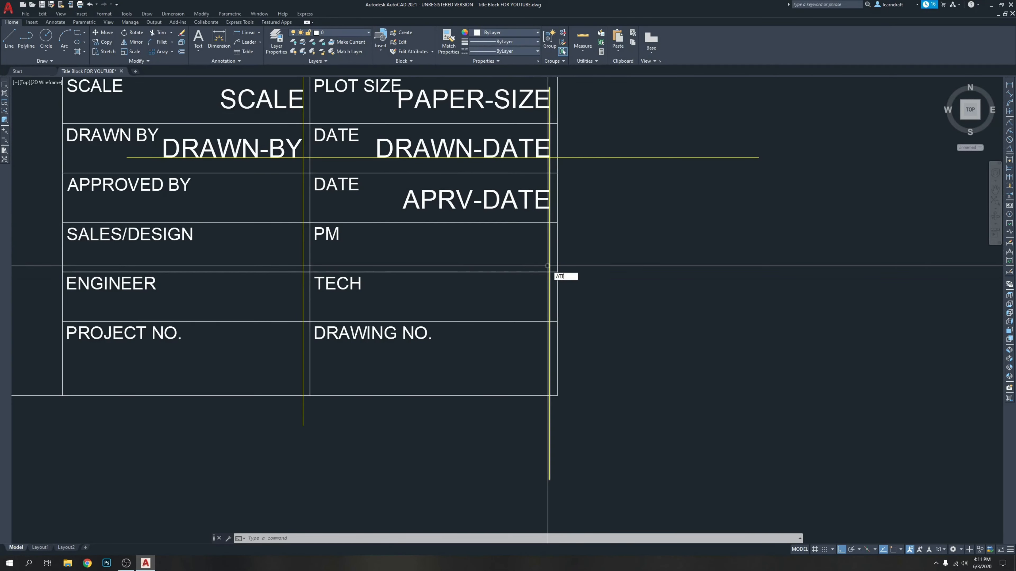
{"action": "key", "text": "Return"}
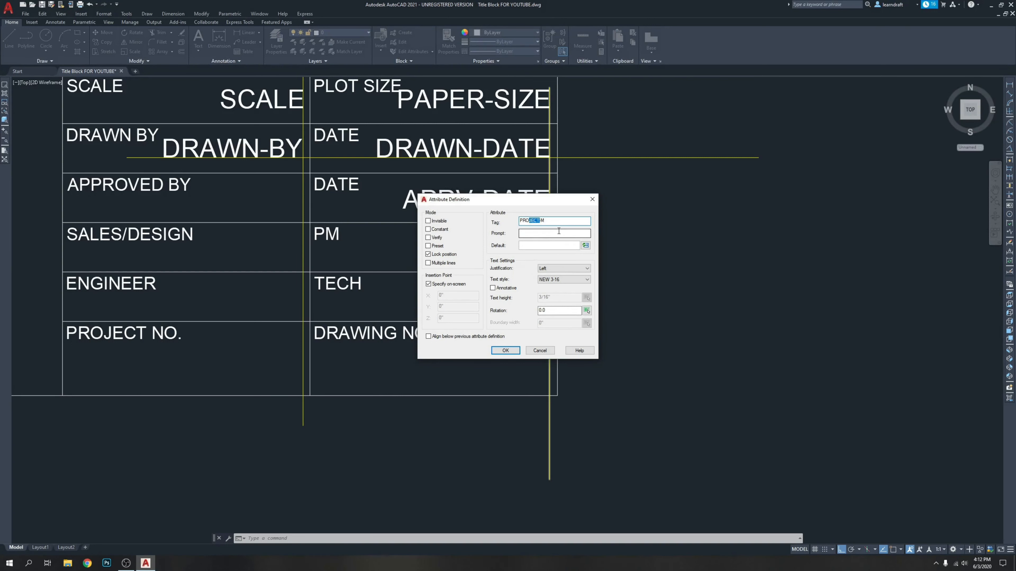
{"action": "key", "text": "BackSpace"}
{"action": "type", "text": "A"}
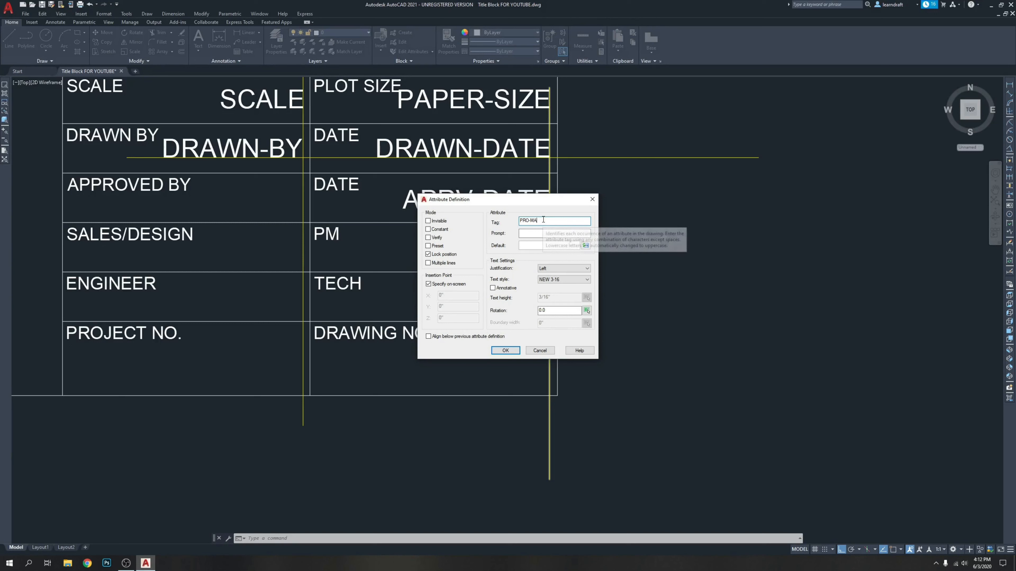
{"action": "type", "text": "N"}
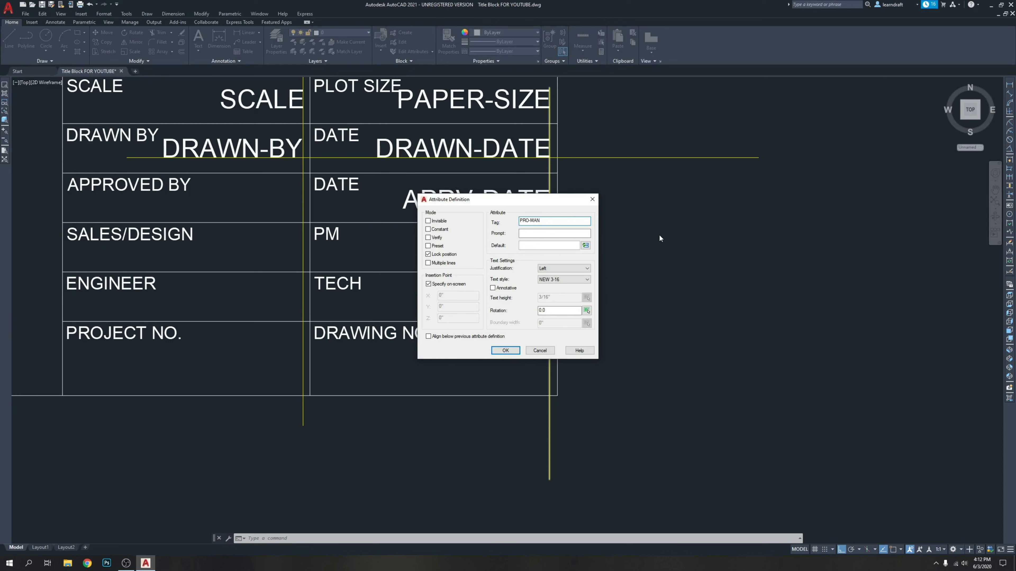
{"action": "left_click_drag", "start_coordinate": [556, 201], "coordinate": [704, 202]}
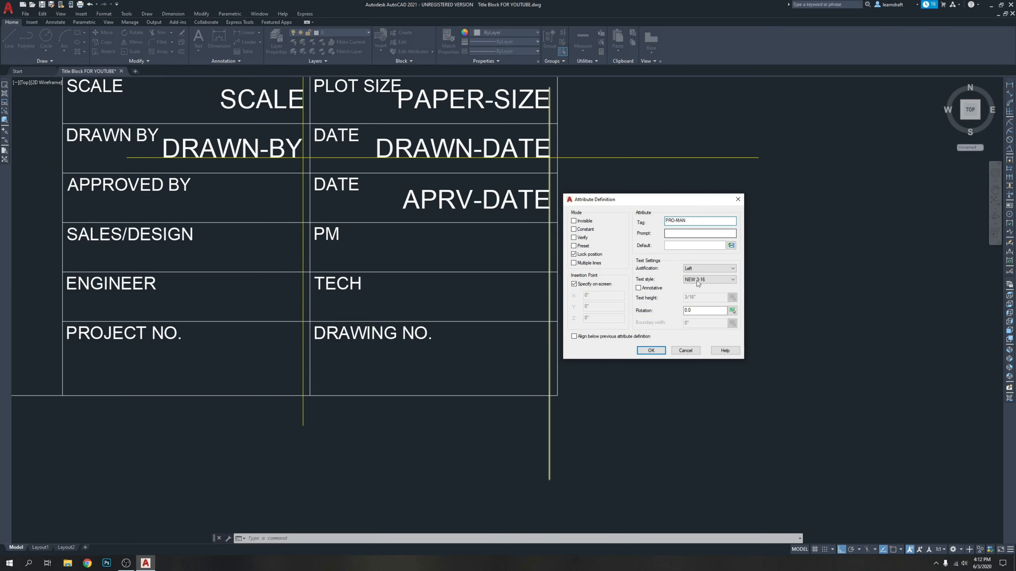
{"action": "left_click", "coordinate": [650, 350]}
{"action": "scroll", "coordinate": [399, 250], "scroll_direction": "up", "scroll_amount": 2}
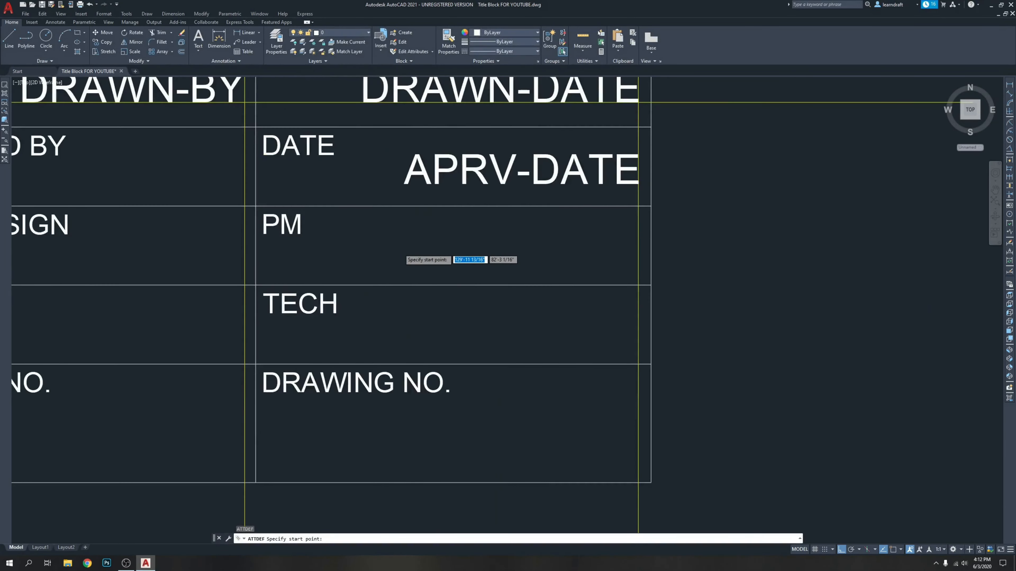
{"action": "left_click", "coordinate": [443, 261]}
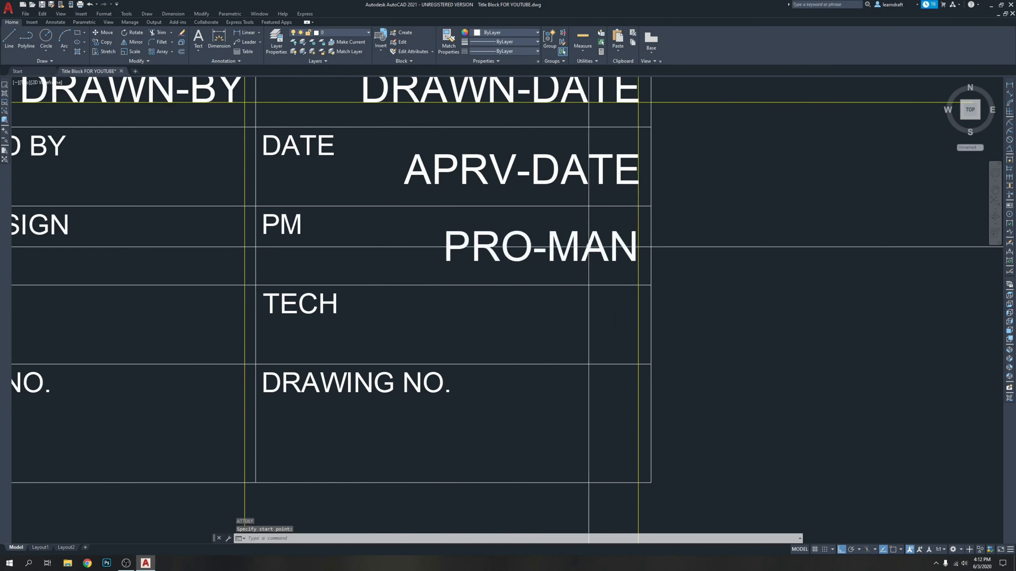
Step: Move the PRO-MAN attribute slightly right so the edge of its final N meets the vertical yellow guide
{"action": "scroll", "coordinate": [595, 242], "scroll_direction": "up", "scroll_amount": 10}
{"action": "left_click", "coordinate": [483, 245]}
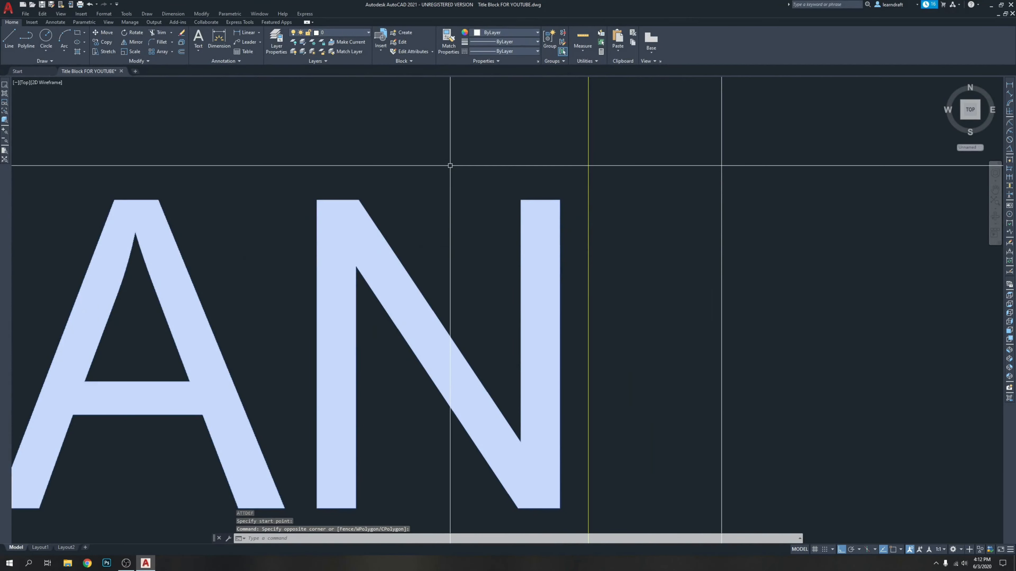
{"action": "type", "text": "M"}
{"action": "key", "text": "Return"}
{"action": "scroll", "coordinate": [450, 165], "scroll_direction": "up", "scroll_amount": 5}
{"action": "left_click", "coordinate": [420, 120]}
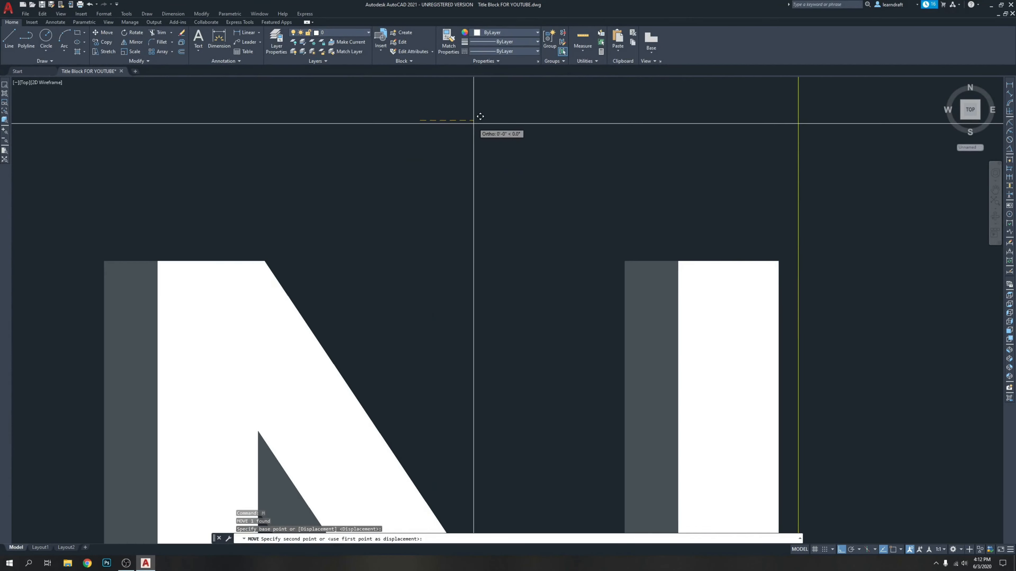
{"action": "left_click", "coordinate": [500, 122]}
{"action": "scroll", "coordinate": [513, 154], "scroll_direction": "down", "scroll_amount": 10}
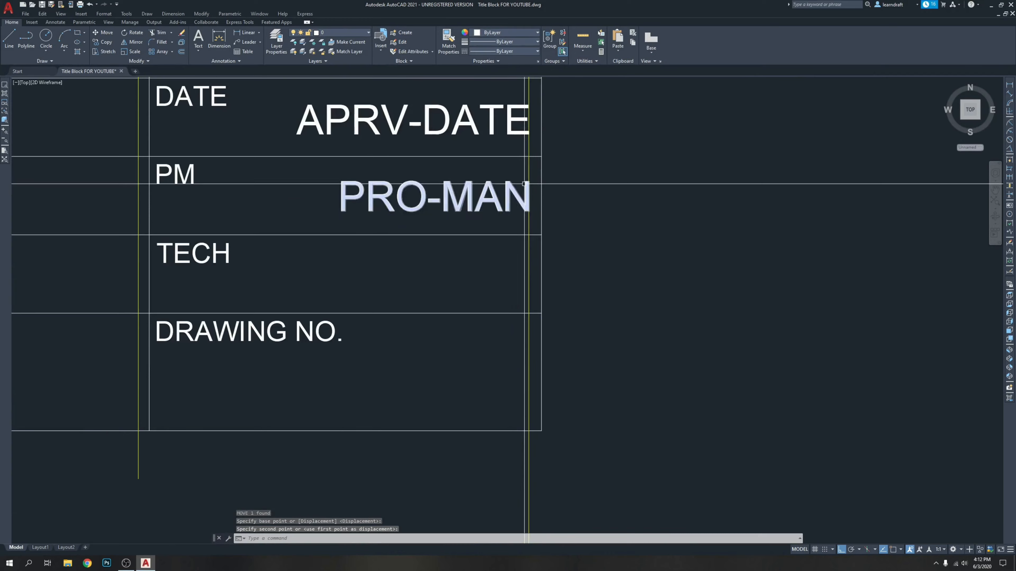
Step: Change the justification of the PRO-MAN attribute to Right in its properties
{"action": "middle_click_drag", "start_coordinate": [512, 154], "coordinate": [596, 197]}
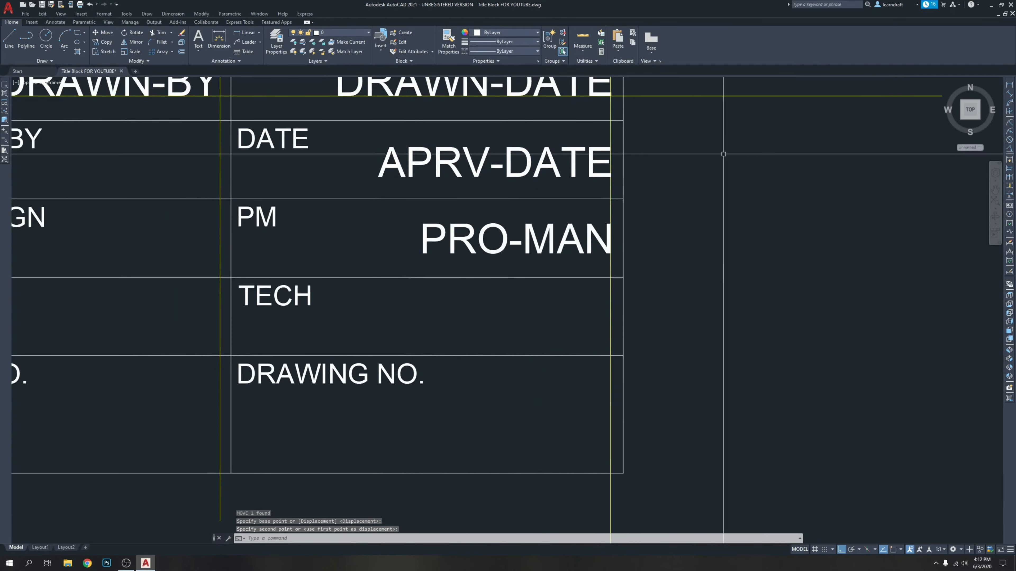
{"action": "middle_click_drag", "start_coordinate": [659, 211], "coordinate": [578, 174]}
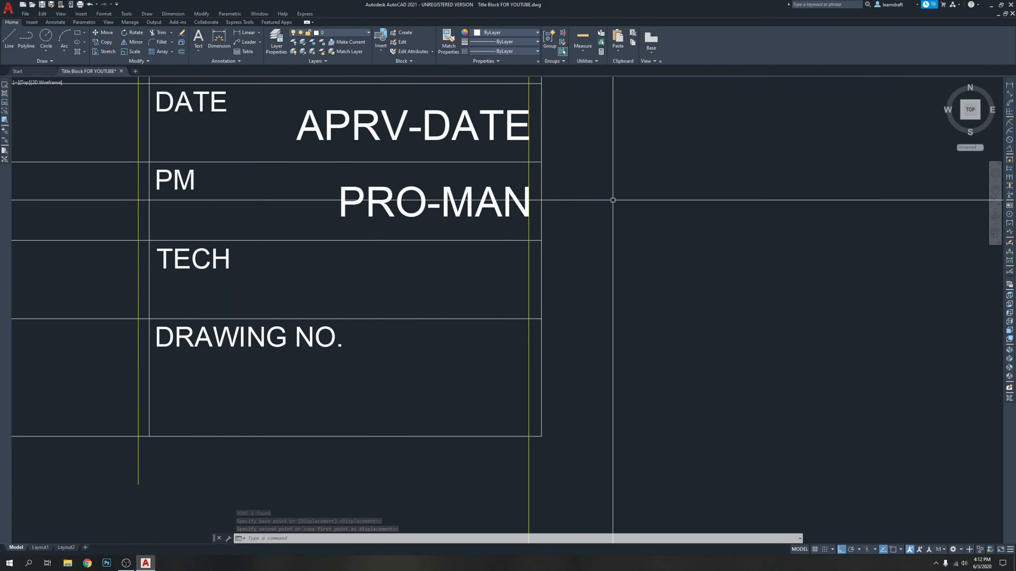
{"action": "middle_click_drag", "start_coordinate": [424, 282], "coordinate": [575, 249]}
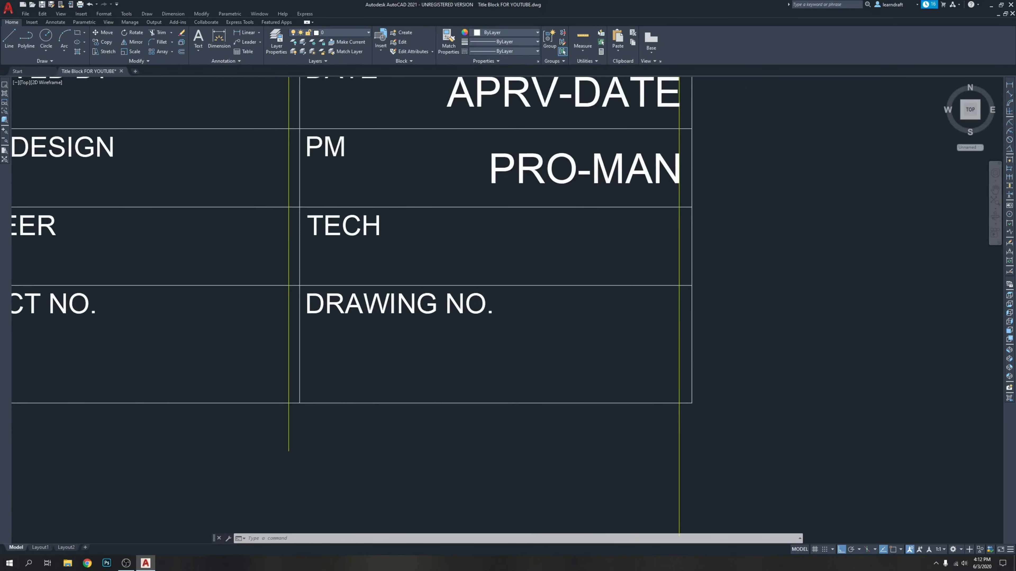
{"action": "right_click", "coordinate": [601, 158]}
{"action": "left_click", "coordinate": [624, 349]}
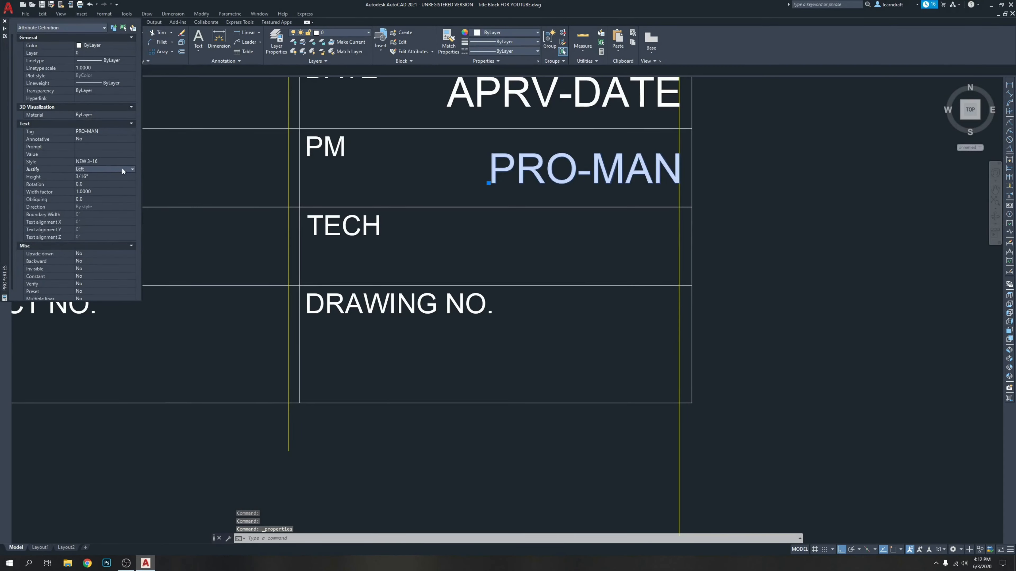
{"action": "left_click", "coordinate": [130, 168]}
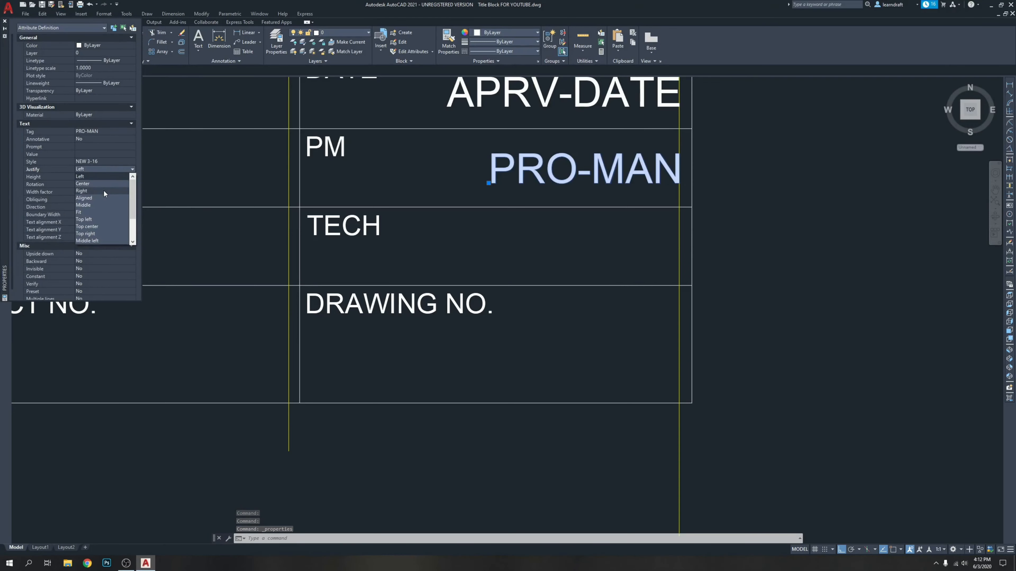
{"action": "left_click", "coordinate": [104, 191]}
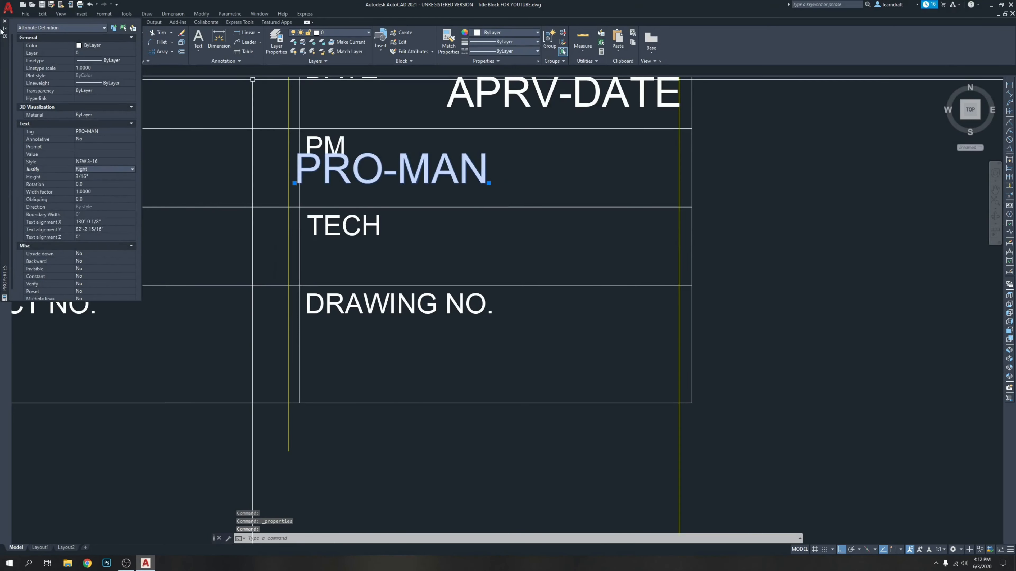
{"action": "left_click", "coordinate": [5, 22]}
Step: Move the right-justified PRO-MAN attribute horizontally across the PM cell to the vertical yellow guide near the border
{"action": "left_click", "coordinate": [554, 185]}
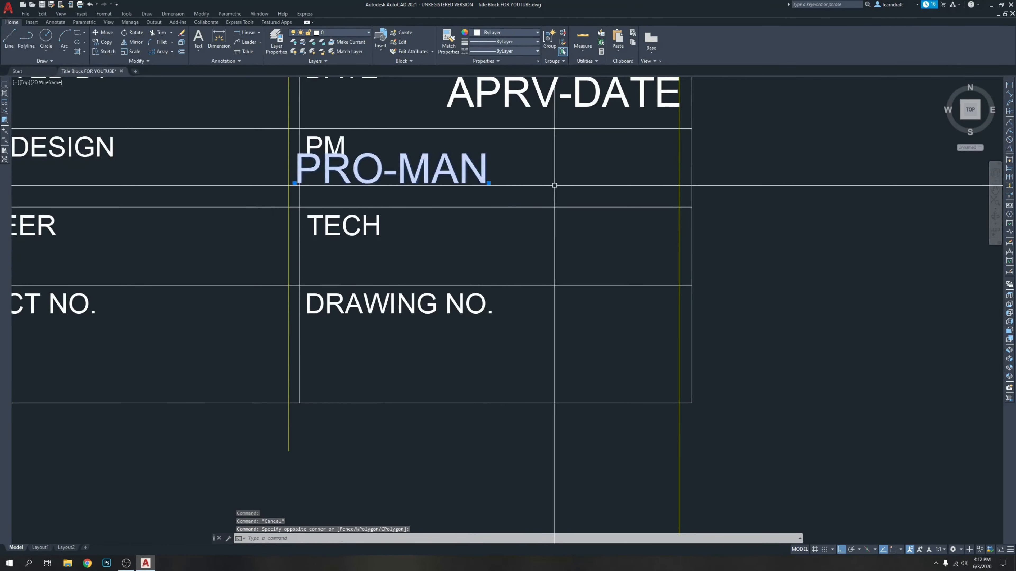
{"action": "type", "text": "m"}
{"action": "key", "text": "space"}
{"action": "scroll", "coordinate": [489, 188], "scroll_direction": "up", "scroll_amount": 4}
{"action": "left_click", "coordinate": [452, 176]}
{"action": "middle_click_drag", "start_coordinate": [664, 202], "coordinate": [206, 225]}
{"action": "left_click", "coordinate": [495, 210]}
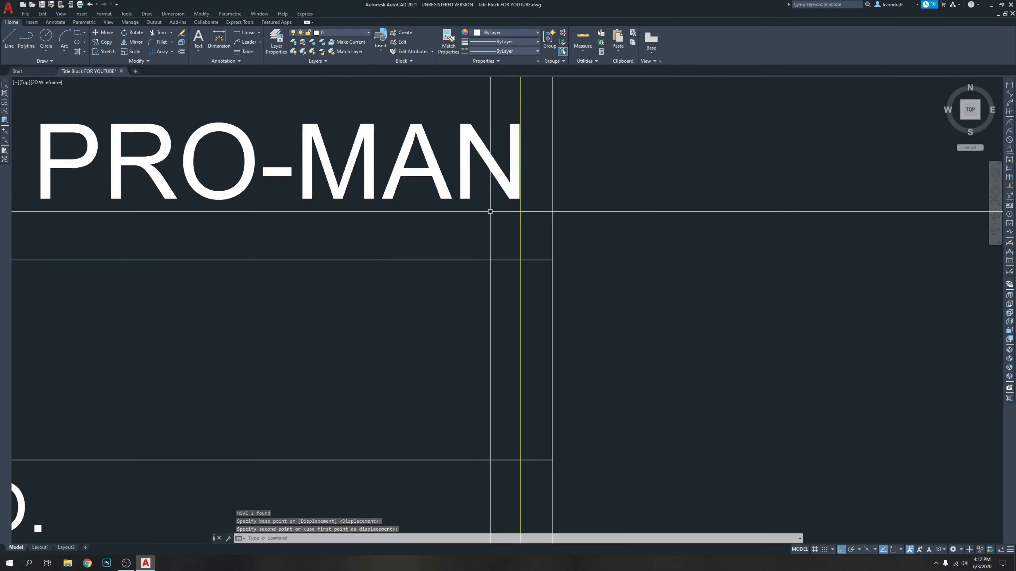
Step: Nudge the PRO-MAN attribute right to close the small gap between its final N and the yellow guide
{"action": "scroll", "coordinate": [519, 120], "scroll_direction": "up", "scroll_amount": 6}
{"action": "scroll", "coordinate": [485, 129], "scroll_direction": "up", "scroll_amount": 2}
{"action": "left_click", "coordinate": [458, 152]}
{"action": "left_click", "coordinate": [376, 241]}
{"action": "type", "text": "m"}
{"action": "key", "text": "space"}
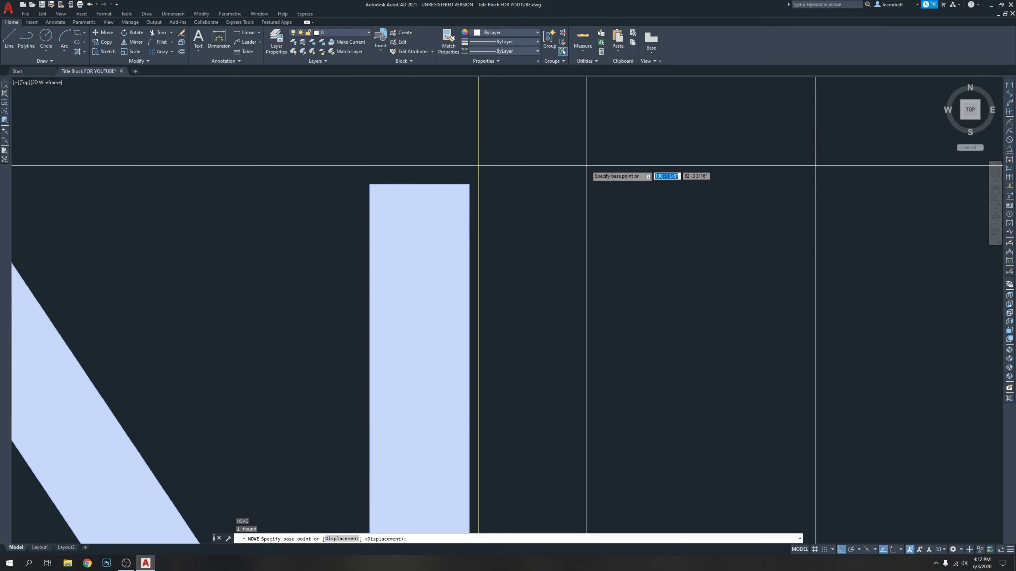
{"action": "left_click", "coordinate": [586, 165]}
{"action": "left_click", "coordinate": [595, 164]}
{"action": "scroll", "coordinate": [596, 163], "scroll_direction": "down", "scroll_amount": 10}
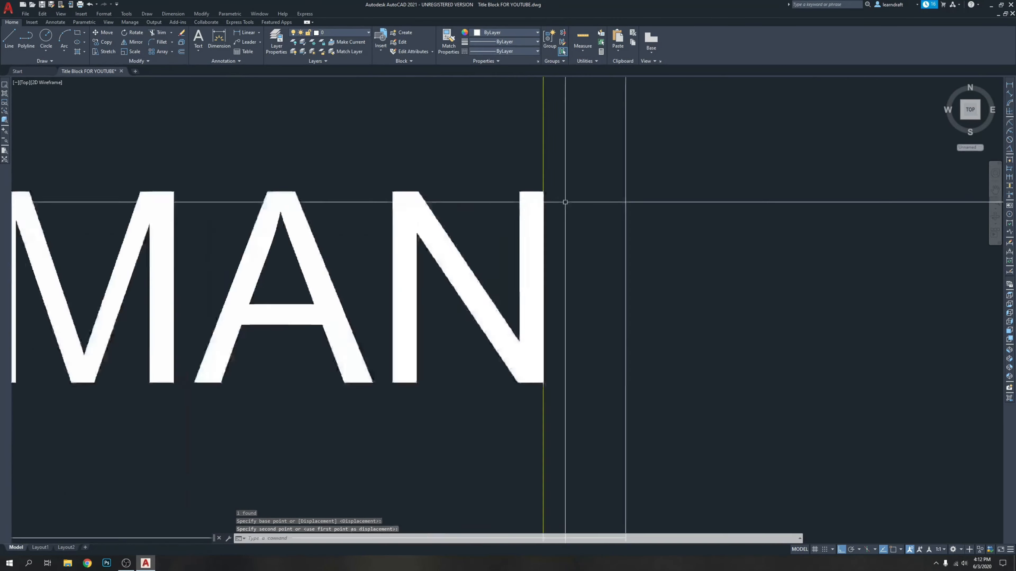
Step: Change the justification of the APRV-DATE attribute to Right in its properties
{"action": "middle_click_drag", "start_coordinate": [539, 116], "coordinate": [553, 169]}
{"action": "left_click", "coordinate": [552, 170]}
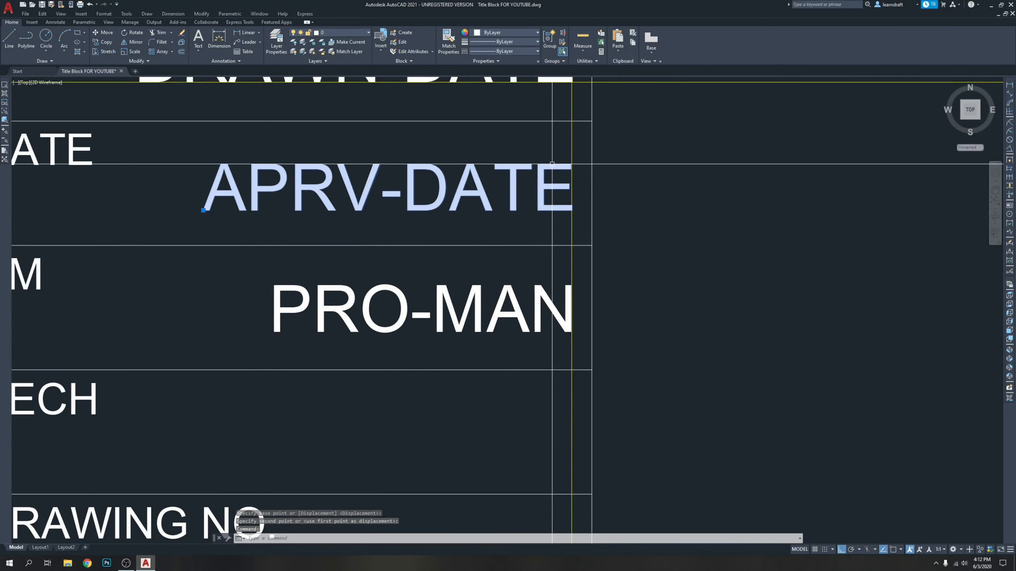
{"action": "right_click", "coordinate": [552, 165]}
{"action": "left_click", "coordinate": [576, 355]}
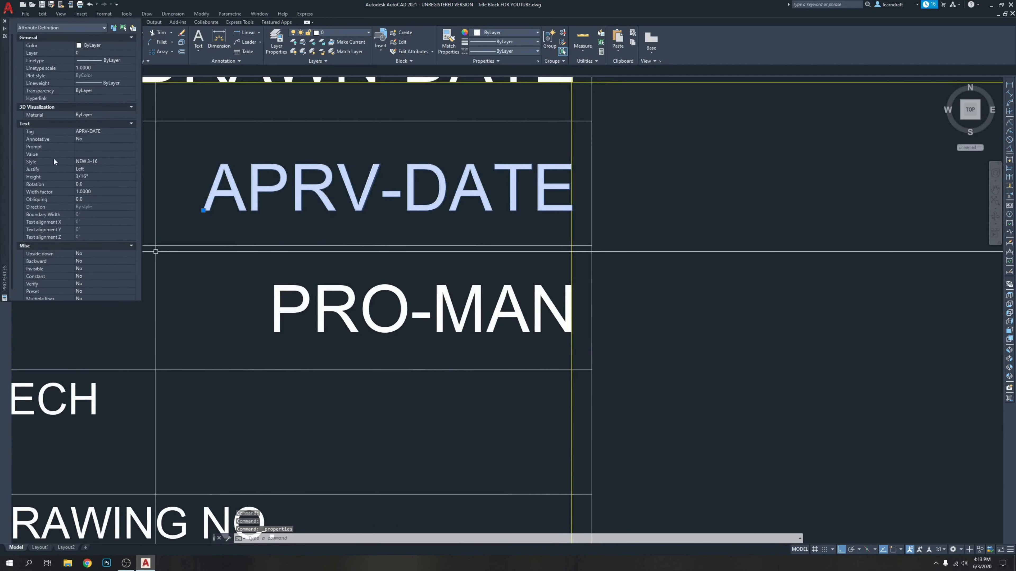
{"action": "left_click", "coordinate": [103, 169]}
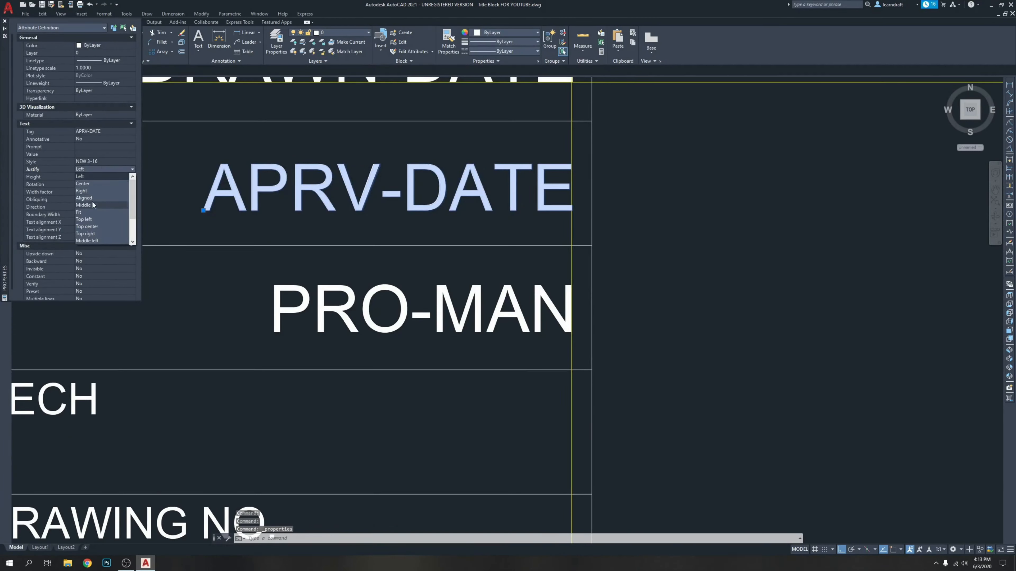
{"action": "left_click", "coordinate": [96, 191]}
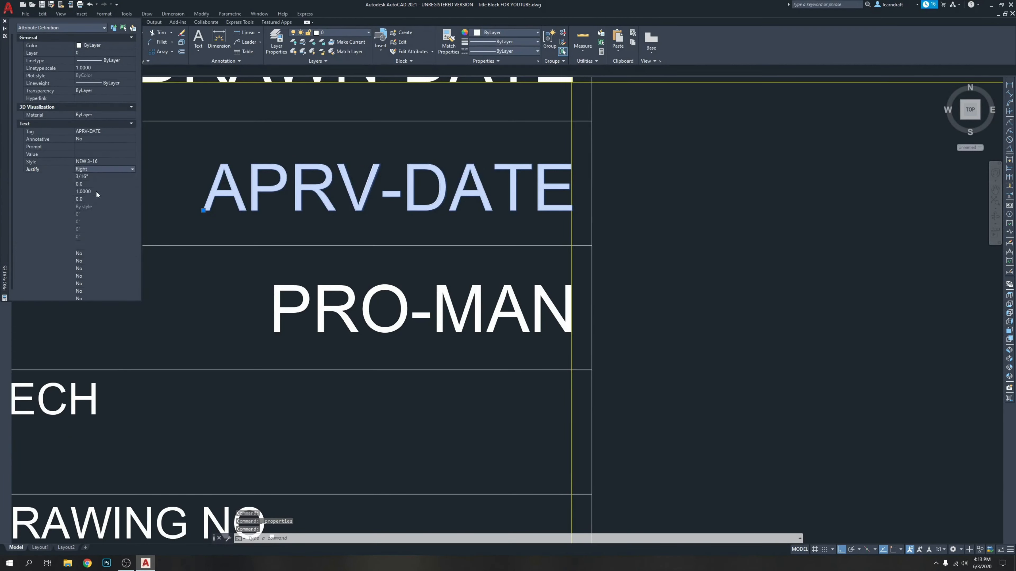
{"action": "left_click", "coordinate": [5, 21]}
Step: Move the right-justified APRV-DATE attribute horizontally back across its cell to the vertical yellow guide
{"action": "type", "text": "m"}
{"action": "key", "text": "space"}
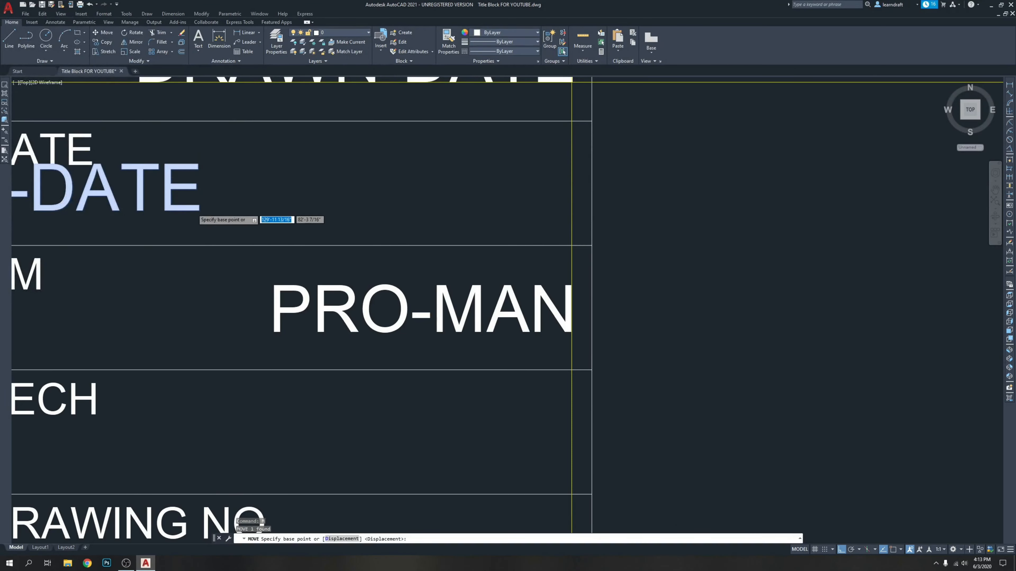
{"action": "scroll", "coordinate": [192, 211], "scroll_direction": "up", "scroll_amount": 5}
{"action": "left_click", "coordinate": [135, 234]}
{"action": "scroll", "coordinate": [187, 234], "scroll_direction": "down", "scroll_amount": 5}
{"action": "scroll", "coordinate": [475, 220], "scroll_direction": "up", "scroll_amount": 2}
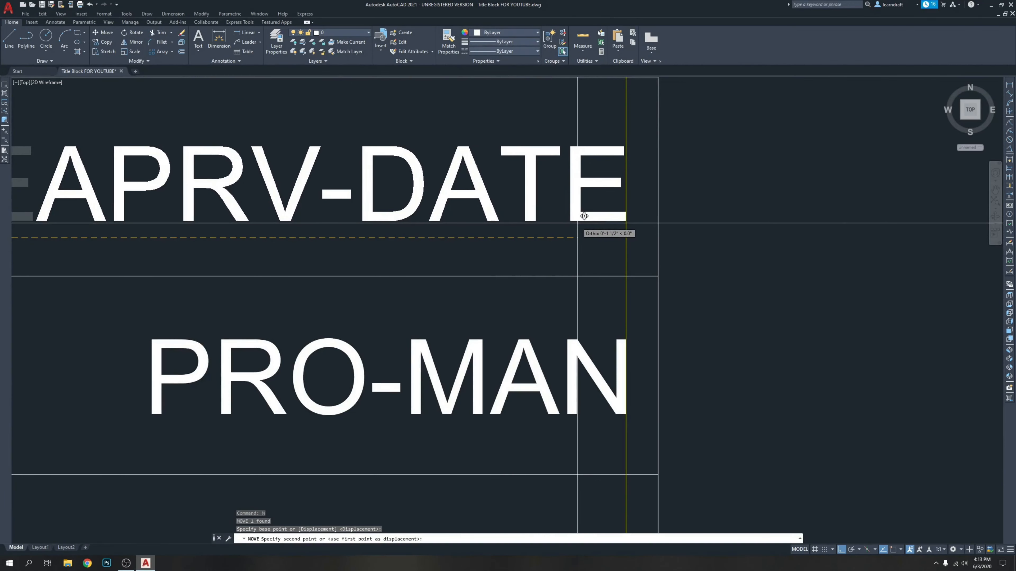
{"action": "left_click", "coordinate": [577, 223]}
Step: Nudge the APRV-DATE attribute right so the end of its final E sits exactly on the yellow guide
{"action": "scroll", "coordinate": [653, 220], "scroll_direction": "up", "scroll_amount": 4}
{"action": "scroll", "coordinate": [387, 150], "scroll_direction": "up", "scroll_amount": 1}
{"action": "left_click", "coordinate": [388, 151]}
{"action": "left_click", "coordinate": [356, 215]}
{"action": "key", "text": "space"}
{"action": "scroll", "coordinate": [556, 193], "scroll_direction": "up", "scroll_amount": 2}
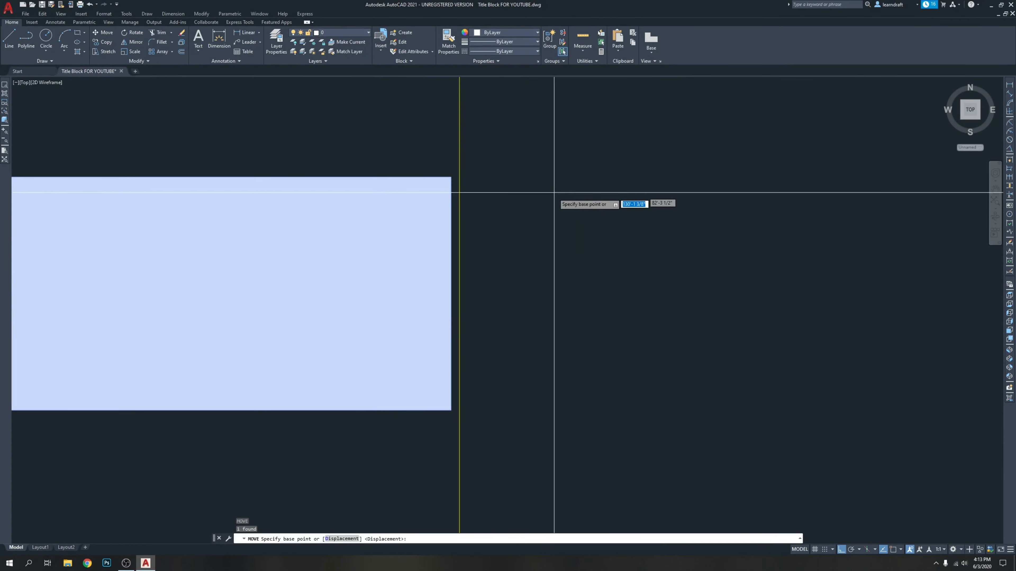
{"action": "left_click", "coordinate": [539, 203]}
{"action": "left_click", "coordinate": [545, 201]}
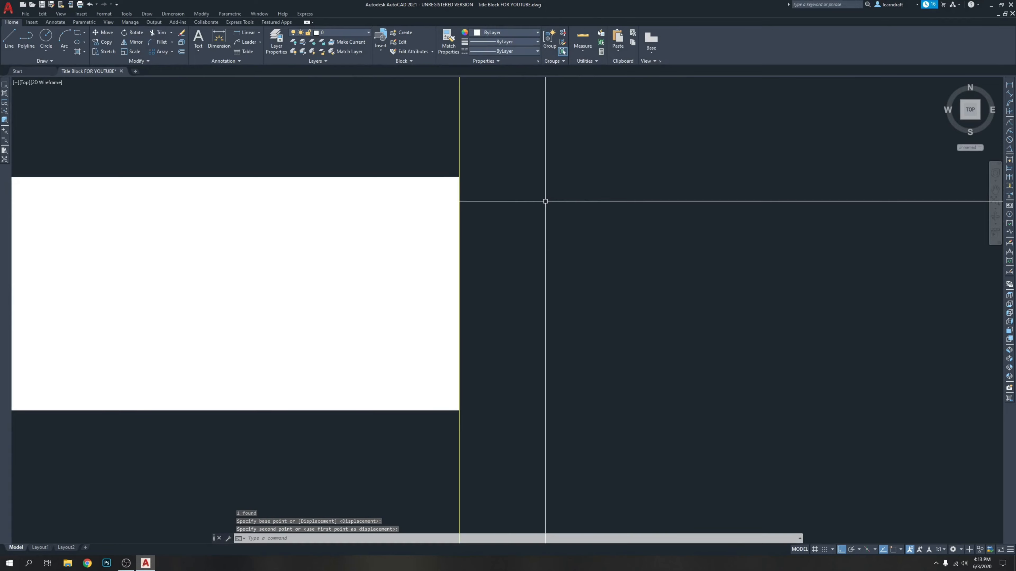
Step: Check the justification of the DRAWN-DATE attribute in its properties
{"action": "scroll", "coordinate": [544, 202], "scroll_direction": "down", "scroll_amount": 5}
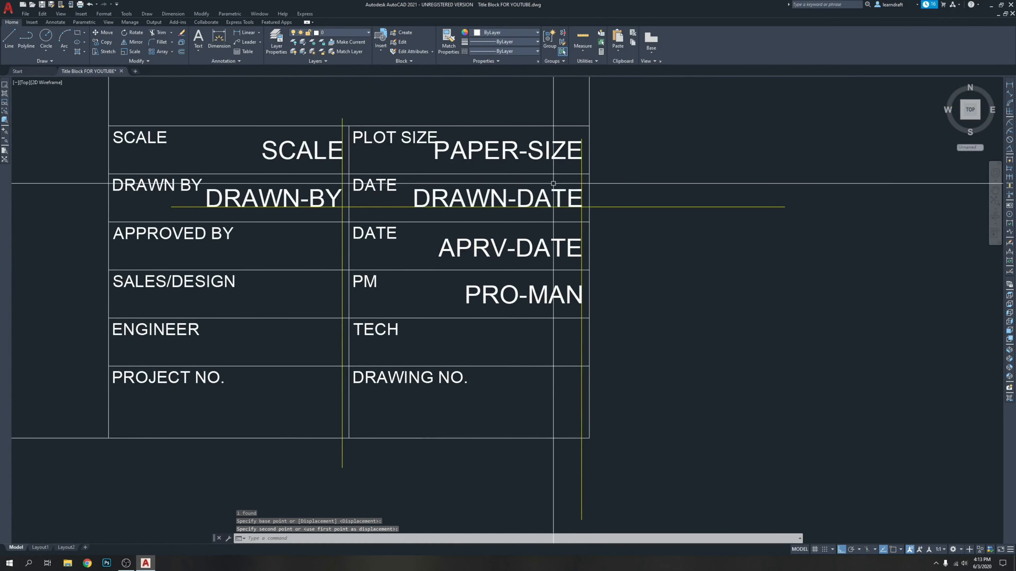
{"action": "left_click", "coordinate": [555, 196]}
{"action": "right_click", "coordinate": [558, 194]}
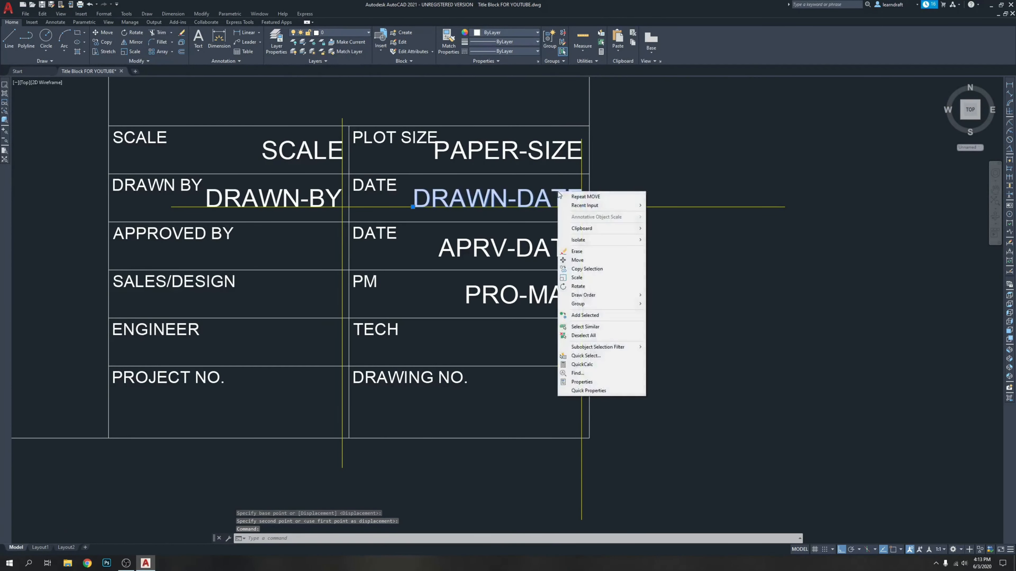
{"action": "left_click", "coordinate": [583, 382]}
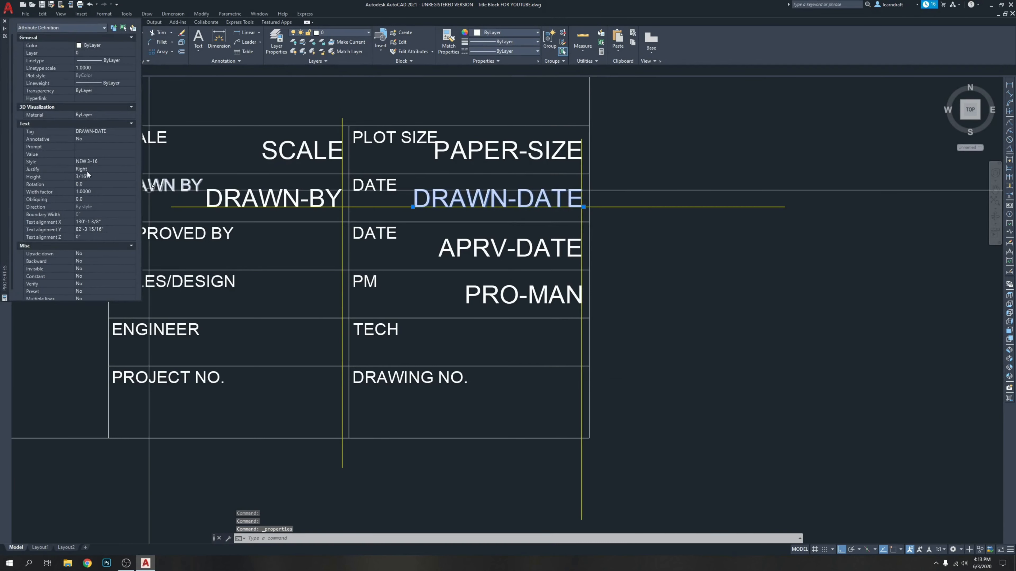
{"action": "left_click", "coordinate": [5, 23]}
{"action": "key", "text": "Escape"}
{"action": "key", "text": "Escape"}
{"action": "middle_click_drag", "start_coordinate": [707, 270], "coordinate": [650, 220]}
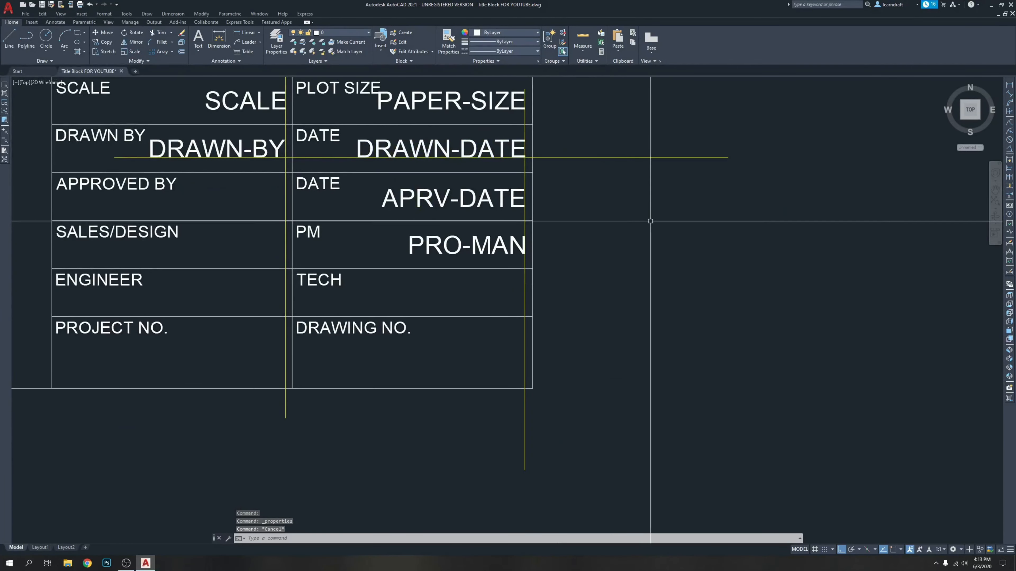
{"action": "scroll", "coordinate": [500, 230], "scroll_direction": "up", "scroll_amount": 4}
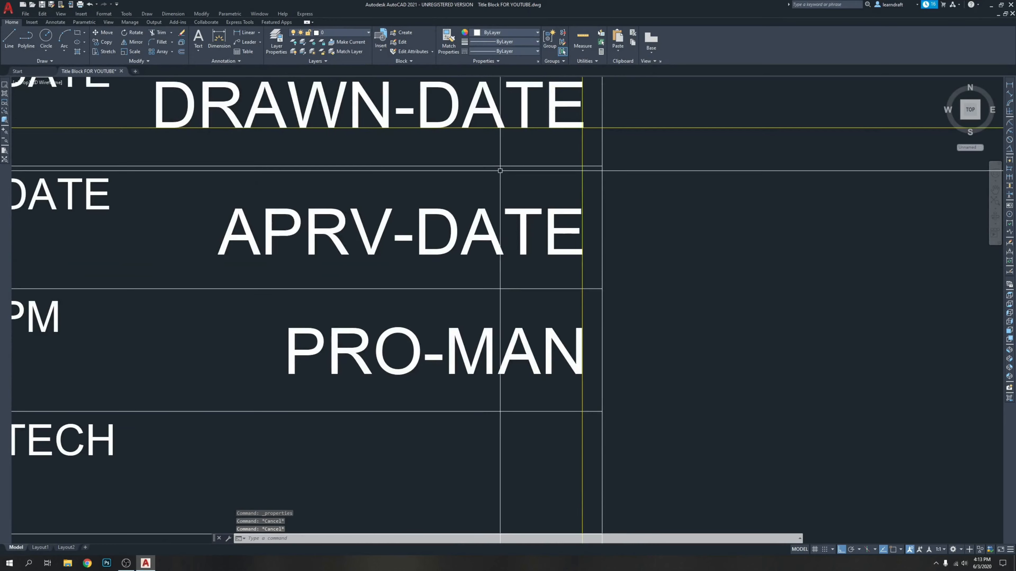
{"action": "scroll", "coordinate": [507, 230], "scroll_direction": "down", "scroll_amount": 4}
{"action": "scroll", "coordinate": [527, 238], "scroll_direction": "up", "scroll_amount": 3}
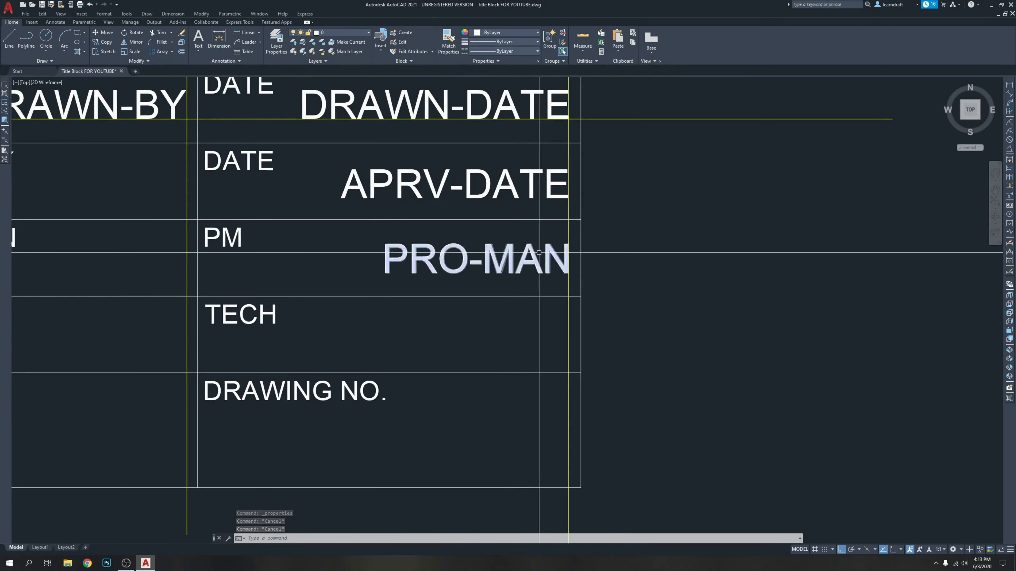
{"action": "scroll", "coordinate": [648, 260], "scroll_direction": "down", "scroll_amount": 3}
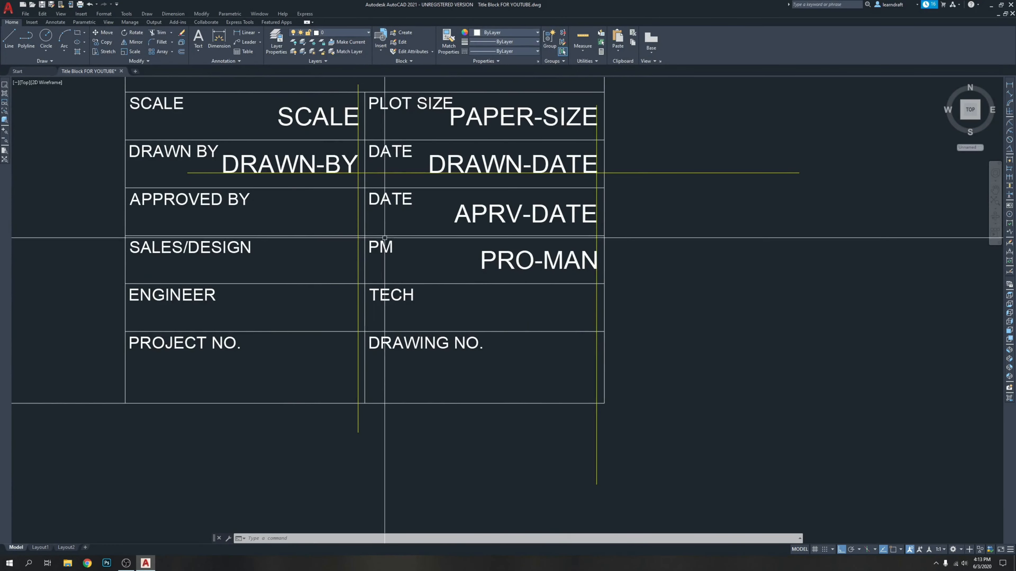
{"action": "mouse_move", "coordinate": [639, 289]}
{"action": "middle_mouse_down"}
{"action": "mouse_move", "coordinate": [627, 257]}
{"action": "mouse_move", "coordinate": [584, 264]}
{"action": "middle_mouse_up"}
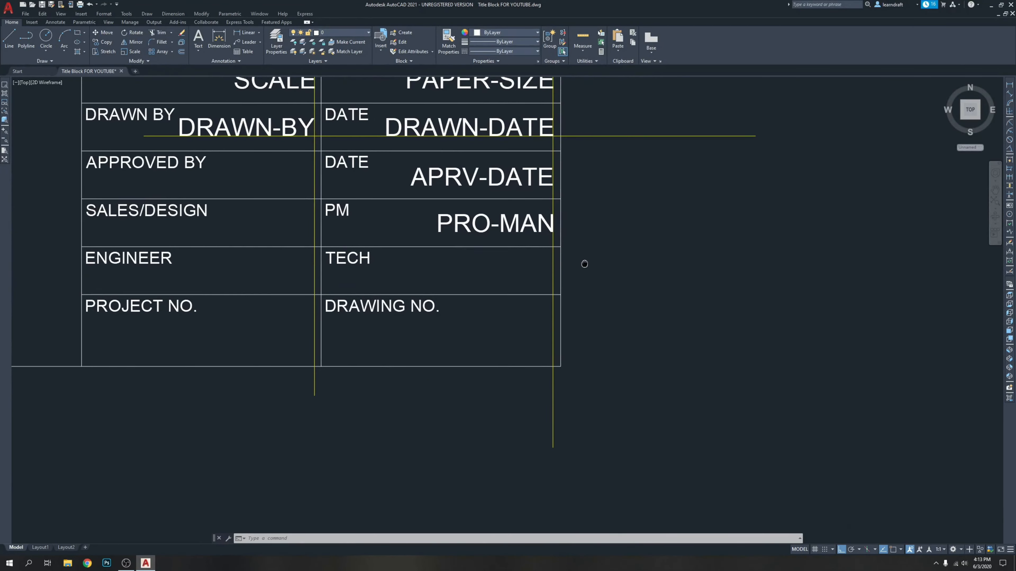
{"action": "middle_click_drag", "start_coordinate": [464, 288], "coordinate": [453, 271]}
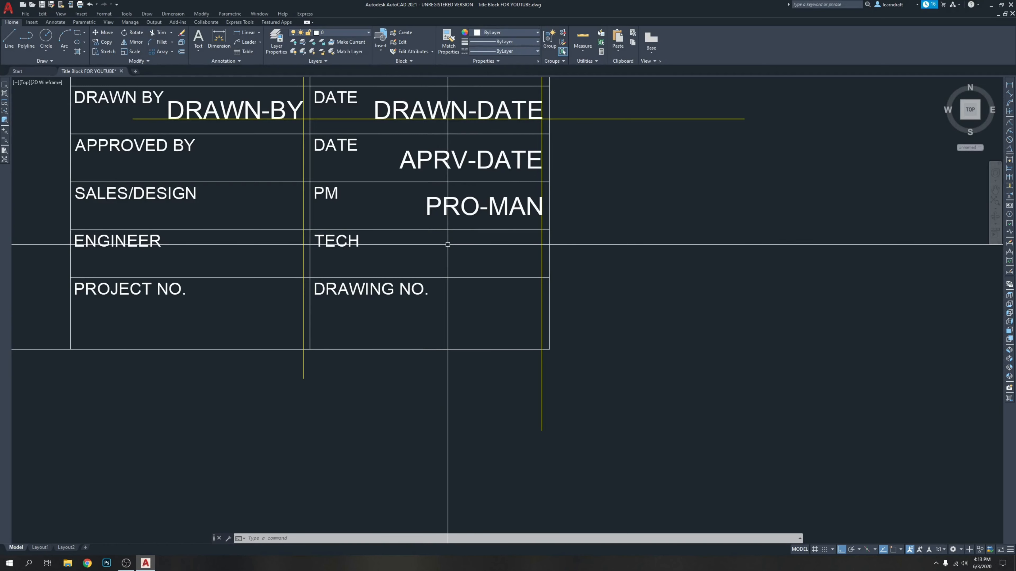
Step: Create an attribute definition with the tag TECH-NAME and Right justification, and place it in the TECH cell row
{"action": "scroll", "coordinate": [447, 244], "scroll_direction": "up", "scroll_amount": 5}
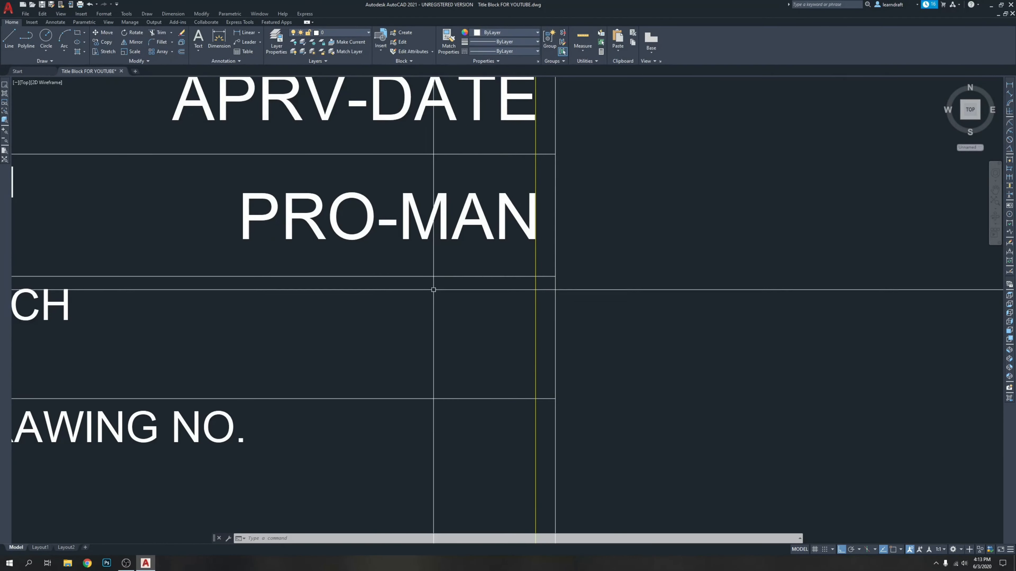
{"action": "type", "text": "ATT"}
{"action": "key", "text": "Return"}
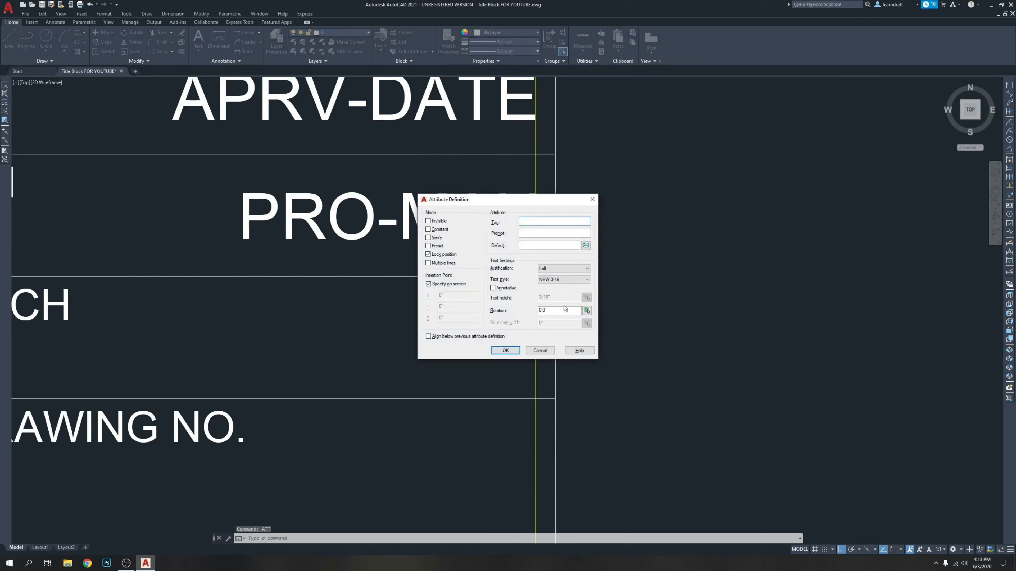
{"action": "type", "text": "TECH-NAME"}
{"action": "left_click", "coordinate": [559, 269]}
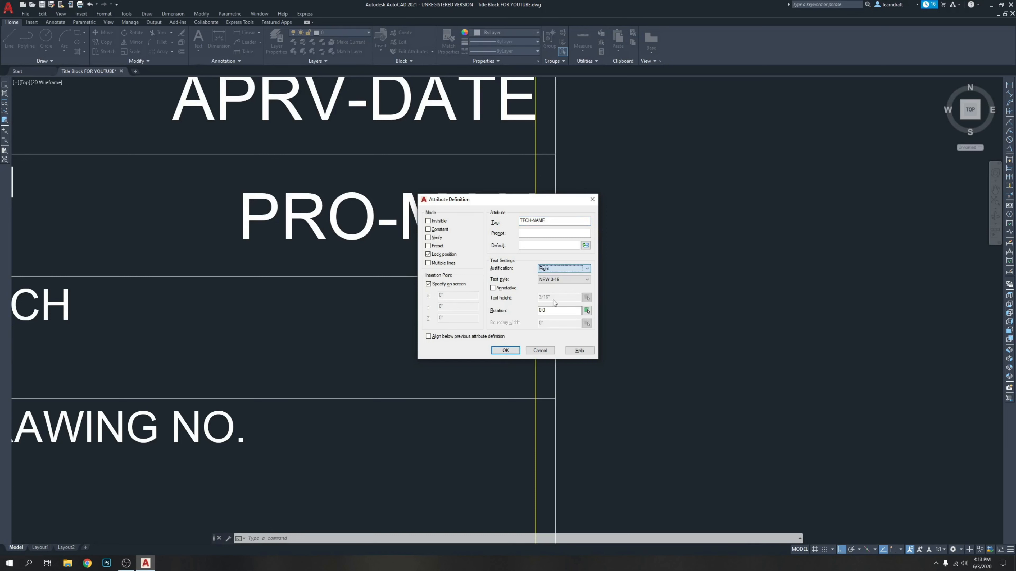
{"action": "left_click", "coordinate": [503, 350]}
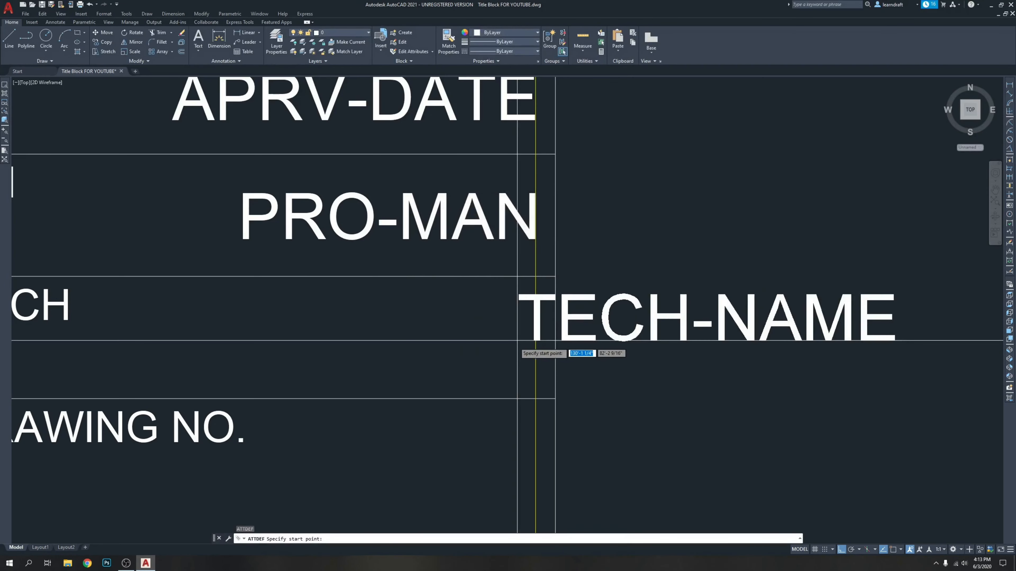
{"action": "middle_click_drag", "start_coordinate": [840, 344], "coordinate": [952, 292]}
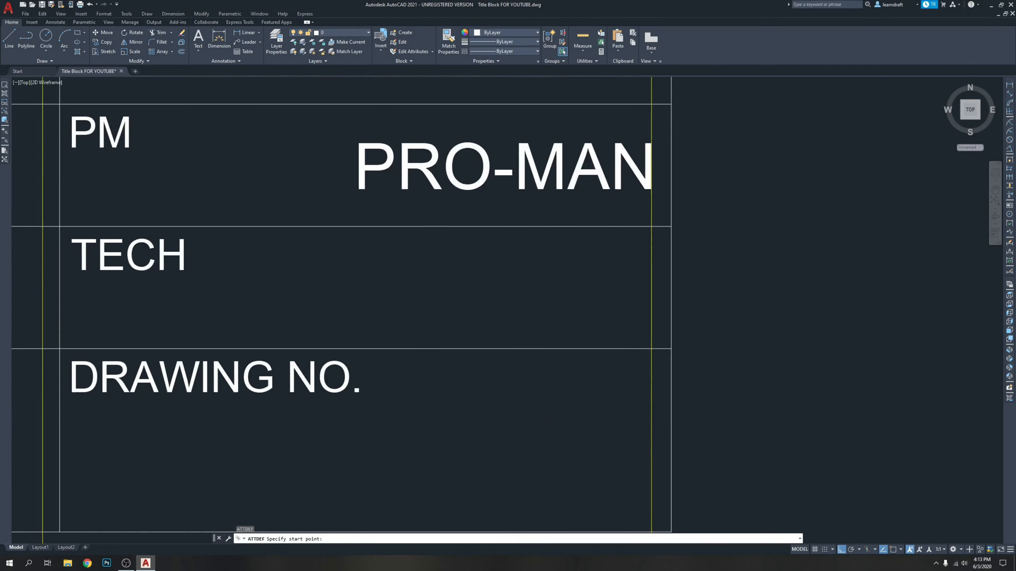
{"action": "left_click", "coordinate": [274, 307]}
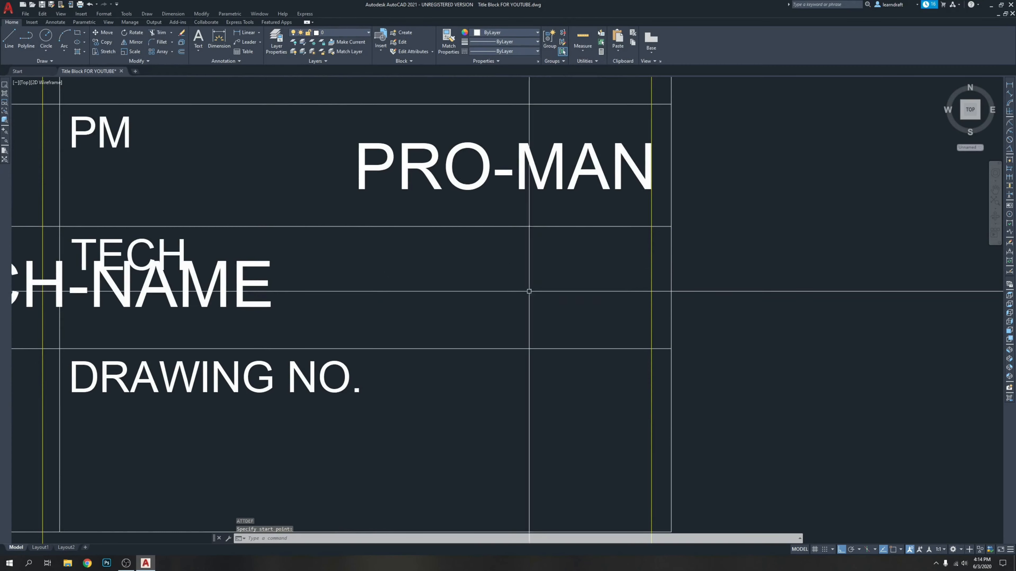
Step: Move the TECH-NAME attribute horizontally across the TECH cell to the vertical yellow guide near the cell's outer edge
{"action": "left_click", "coordinate": [296, 300]}
{"action": "left_click", "coordinate": [272, 289]}
{"action": "key", "text": "Return"}
{"action": "left_click", "coordinate": [343, 316]}
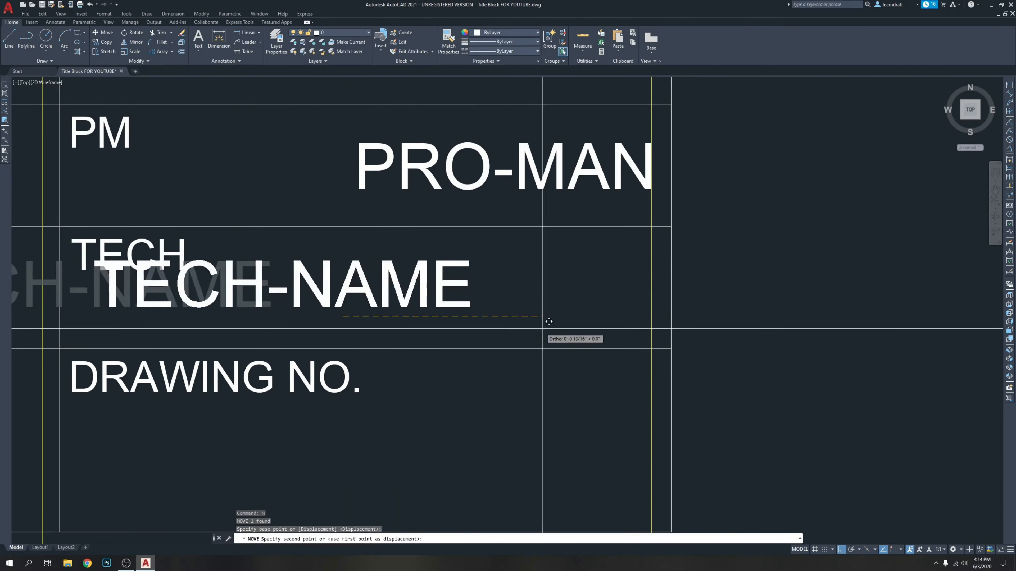
{"action": "left_click", "coordinate": [724, 314]}
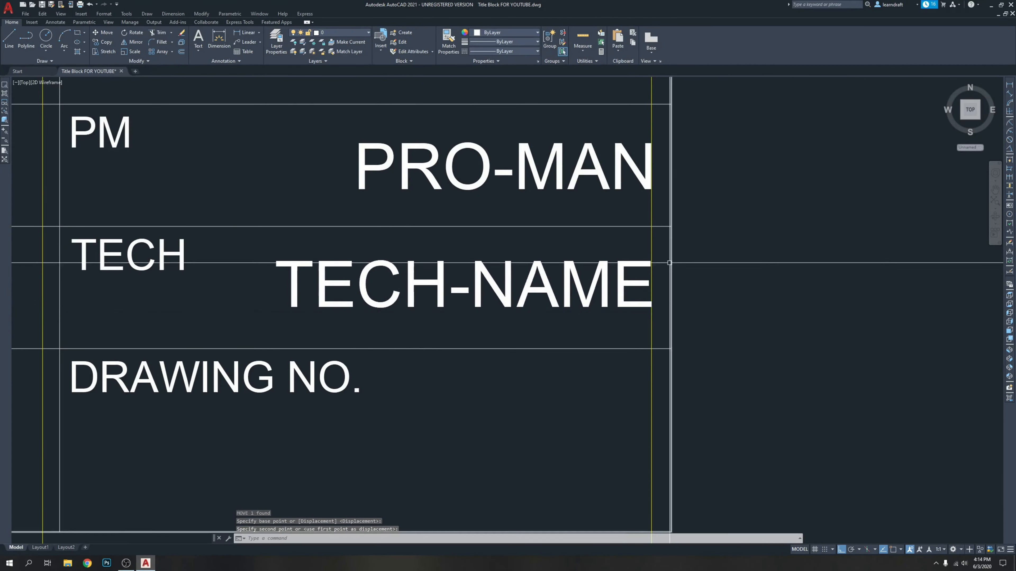
Step: Nudge the TECH-NAME attribute right to close the gap between the upper arm of its final E and the yellow guide
{"action": "scroll", "coordinate": [665, 267], "scroll_direction": "up", "scroll_amount": 10}
{"action": "left_click", "coordinate": [497, 252]}
{"action": "left_click", "coordinate": [422, 189]}
{"action": "scroll", "coordinate": [555, 178], "scroll_direction": "up", "scroll_amount": 4}
{"action": "type", "text": "m"}
{"action": "key", "text": "Return"}
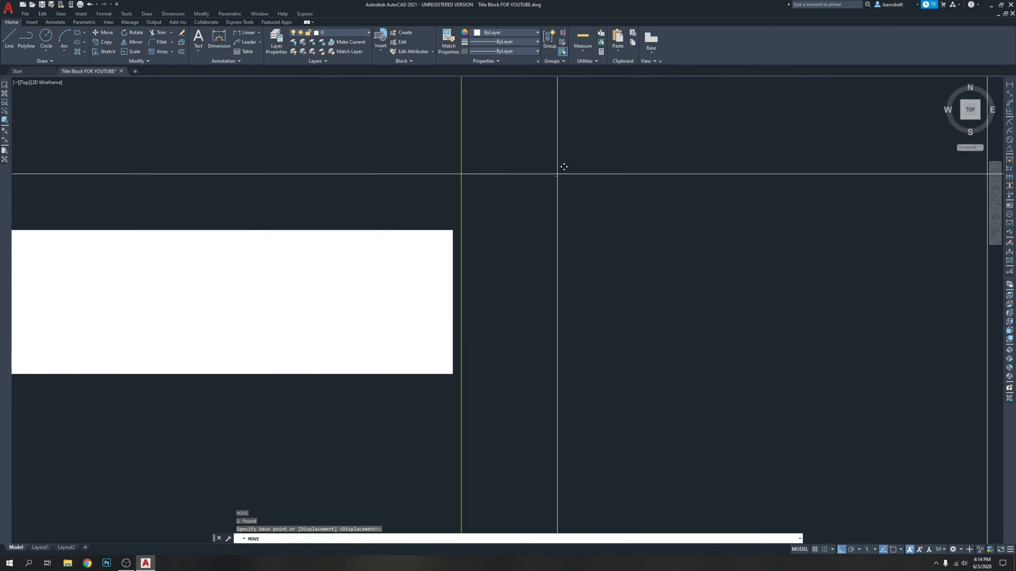
{"action": "left_click", "coordinate": [558, 166]}
{"action": "left_click", "coordinate": [566, 170]}
{"action": "scroll", "coordinate": [767, 282], "scroll_direction": "down", "scroll_amount": 6}
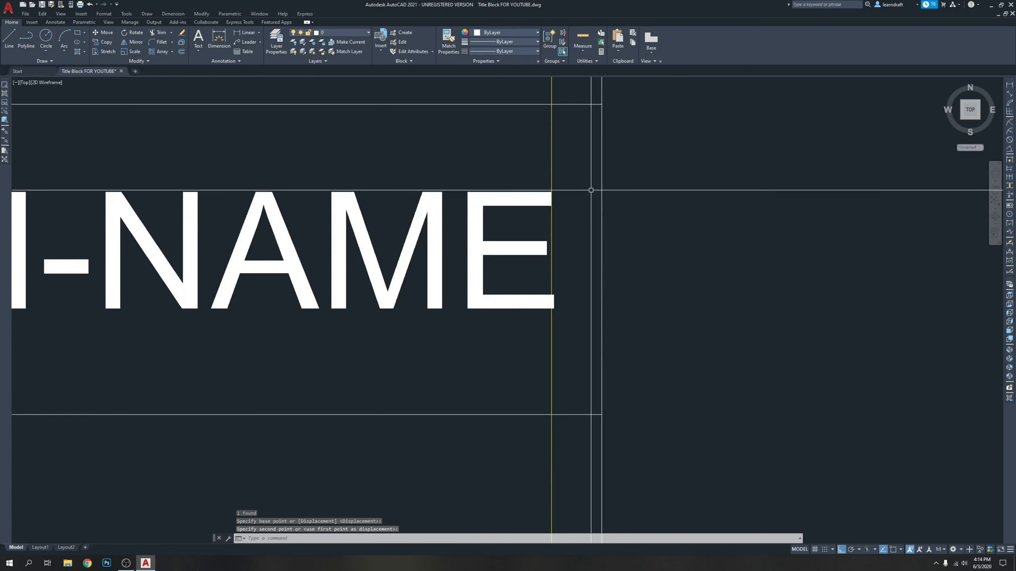
Step: Nudge the TECH-NAME attribute left so the longer lower arm of its final E ends exactly on the yellow guide
{"action": "scroll", "coordinate": [766, 282], "scroll_direction": "up", "scroll_amount": 5}
{"action": "left_click", "coordinate": [805, 261]}
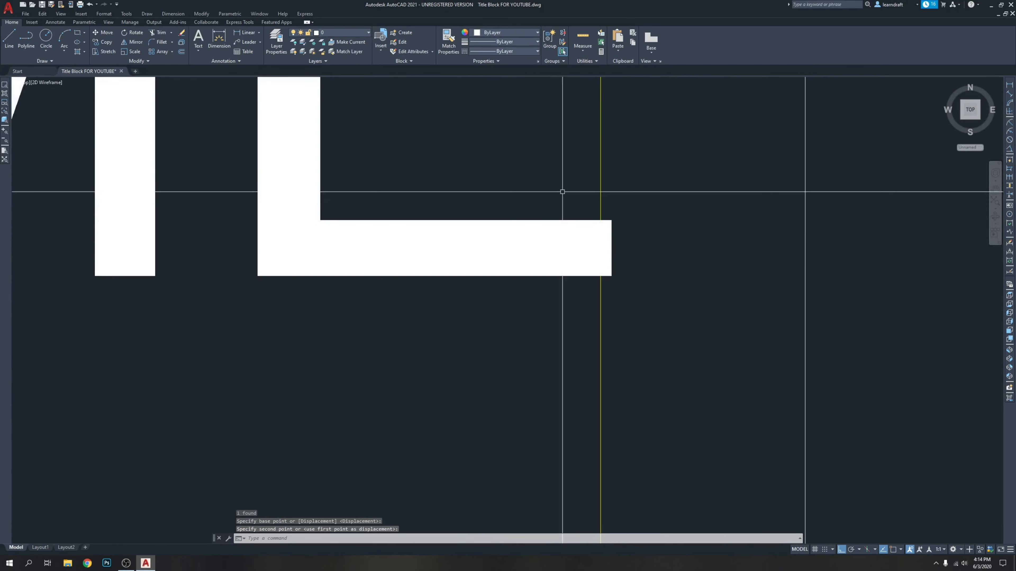
{"action": "left_click", "coordinate": [562, 190]}
{"action": "scroll", "coordinate": [612, 260], "scroll_direction": "up", "scroll_amount": 6}
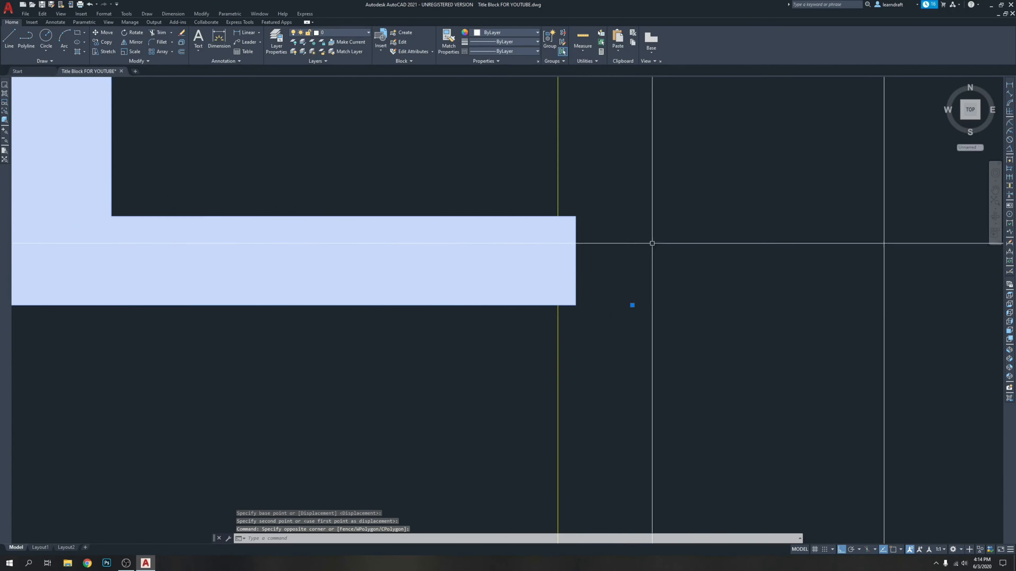
{"action": "type", "text": "m"}
{"action": "key", "text": "Return"}
{"action": "left_click", "coordinate": [696, 196]}
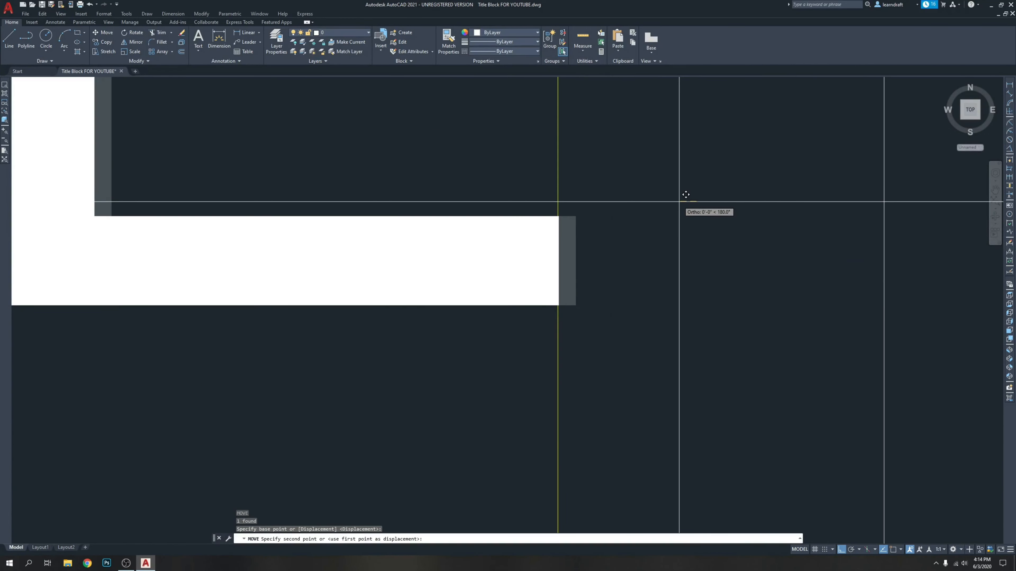
{"action": "left_click", "coordinate": [686, 196]}
{"action": "scroll", "coordinate": [600, 260], "scroll_direction": "down", "scroll_amount": 5}
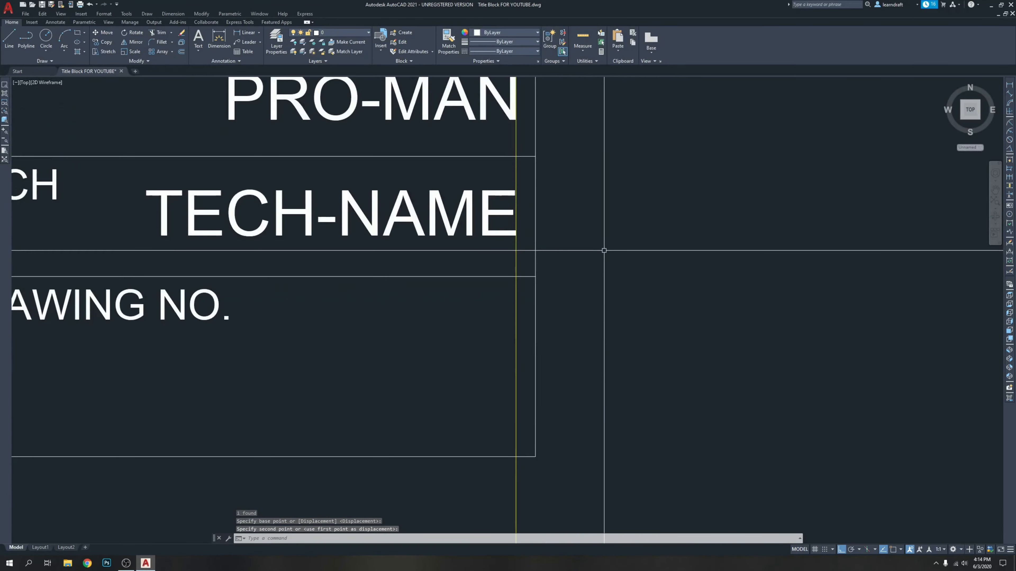
{"action": "scroll", "coordinate": [529, 262], "scroll_direction": "down", "scroll_amount": 4}
{"action": "middle_click_drag", "start_coordinate": [467, 306], "coordinate": [542, 297]}
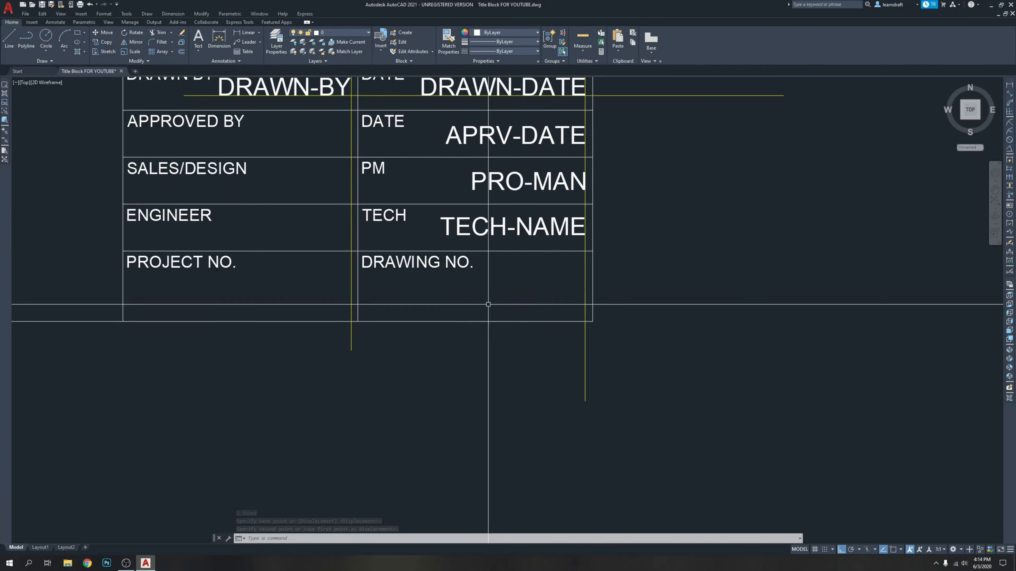
{"action": "left_click", "coordinate": [219, 275]}
{"action": "left_click", "coordinate": [549, 298]}
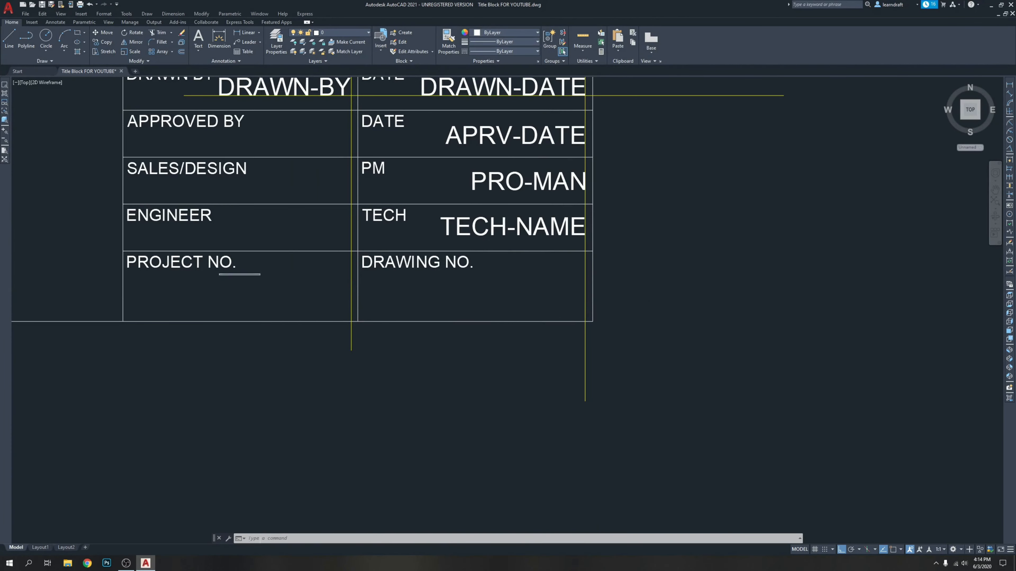
{"action": "mouse_move", "coordinate": [303, 270]}
{"action": "middle_mouse_down"}
{"action": "mouse_move", "coordinate": [410, 295]}
{"action": "mouse_move", "coordinate": [400, 297]}
{"action": "middle_mouse_up"}
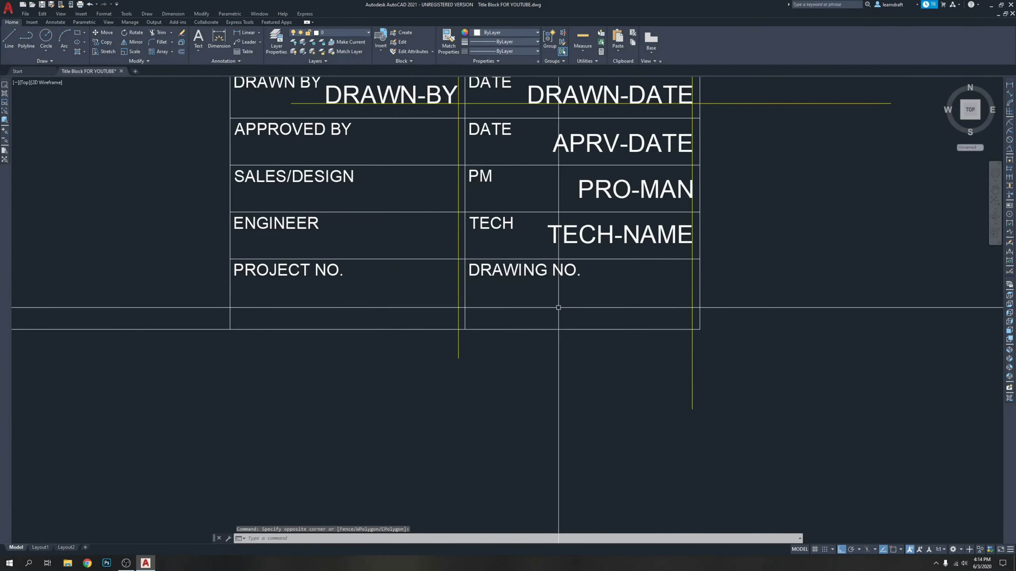
{"action": "middle_click_drag", "start_coordinate": [335, 301], "coordinate": [340, 273]}
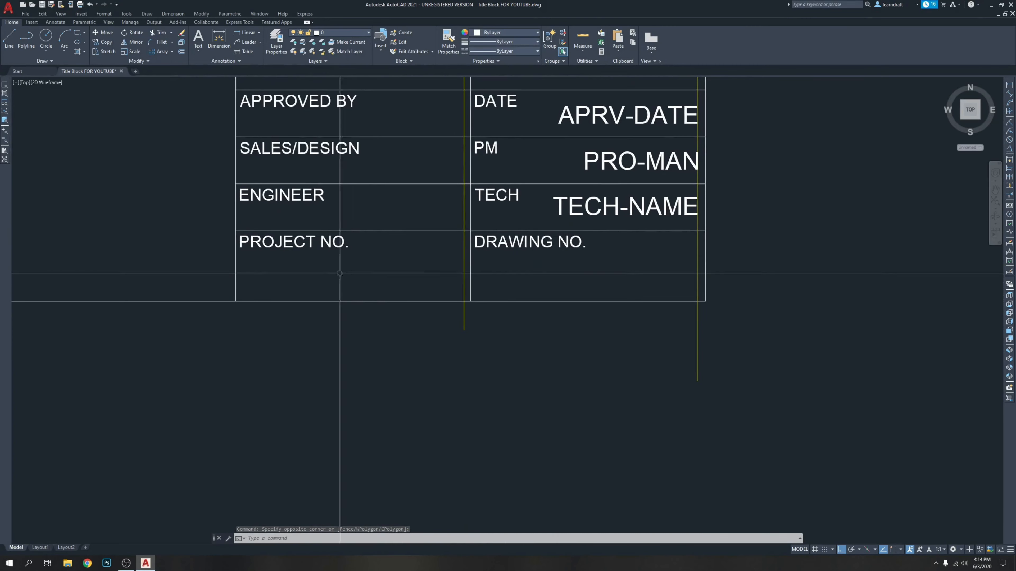
{"action": "left_click", "coordinate": [278, 259]}
{"action": "left_click", "coordinate": [433, 295]}
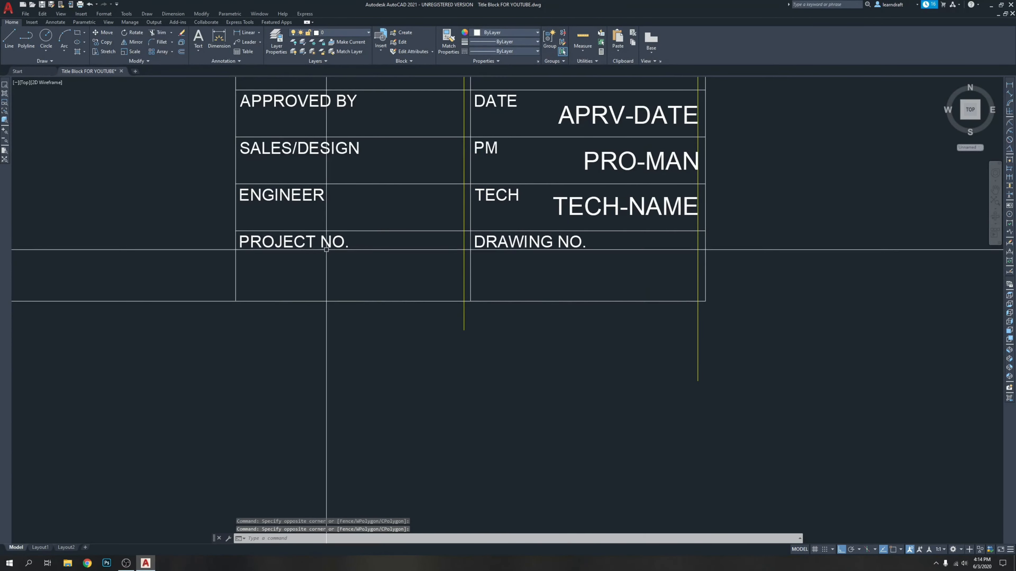
{"action": "middle_click_drag", "start_coordinate": [326, 224], "coordinate": [359, 268]}
{"action": "scroll", "coordinate": [455, 263], "scroll_direction": "down", "scroll_amount": 4}
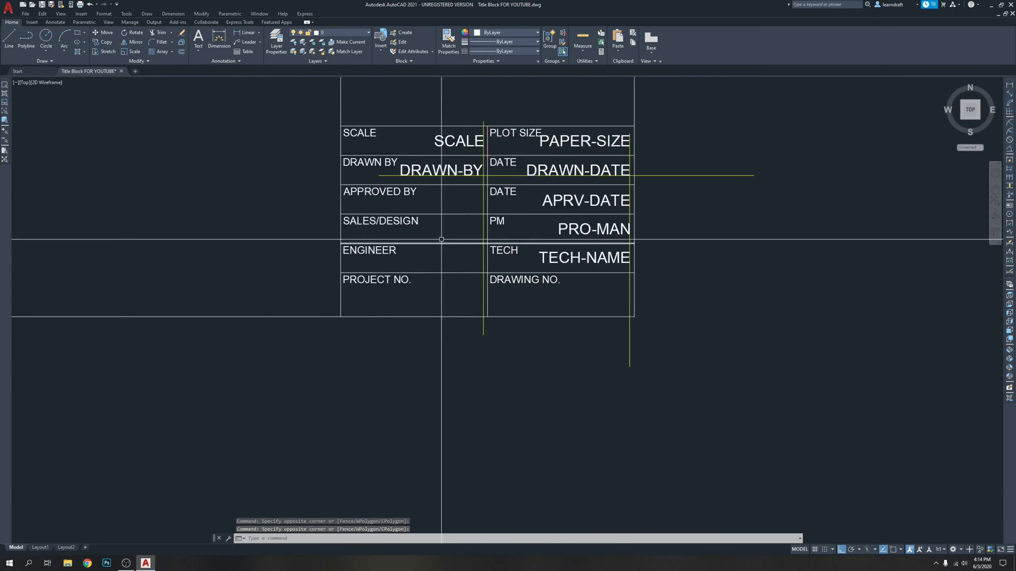
{"action": "middle_click_drag", "start_coordinate": [629, 179], "coordinate": [635, 165]}
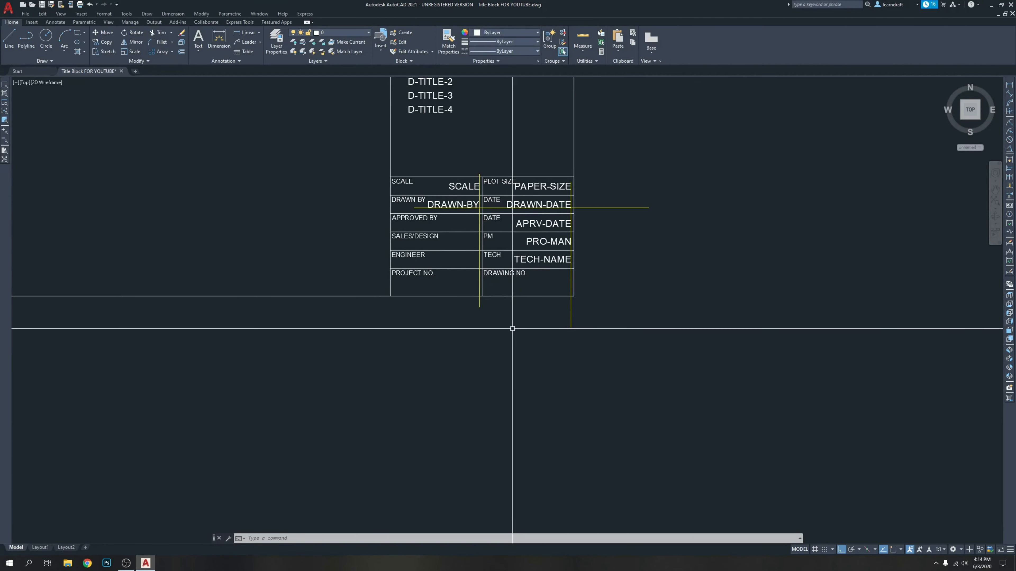
{"action": "scroll", "coordinate": [561, 235], "scroll_direction": "up", "scroll_amount": 4}
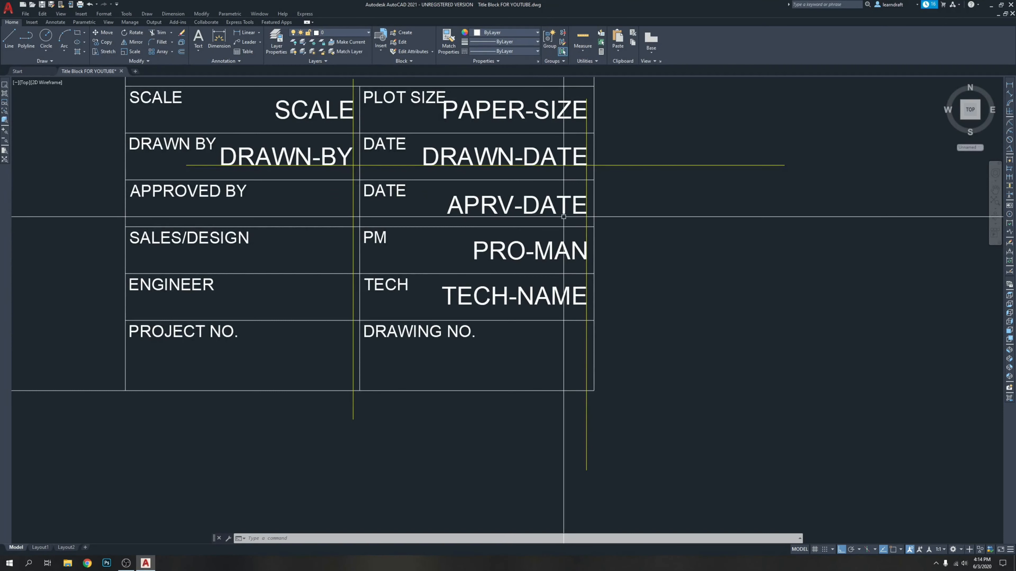
Step: Create an attribute definition with the tag APRV-BY and Right justification, and place it in the APPROVED BY cell
{"action": "middle_click_drag", "start_coordinate": [263, 221], "coordinate": [354, 217]}
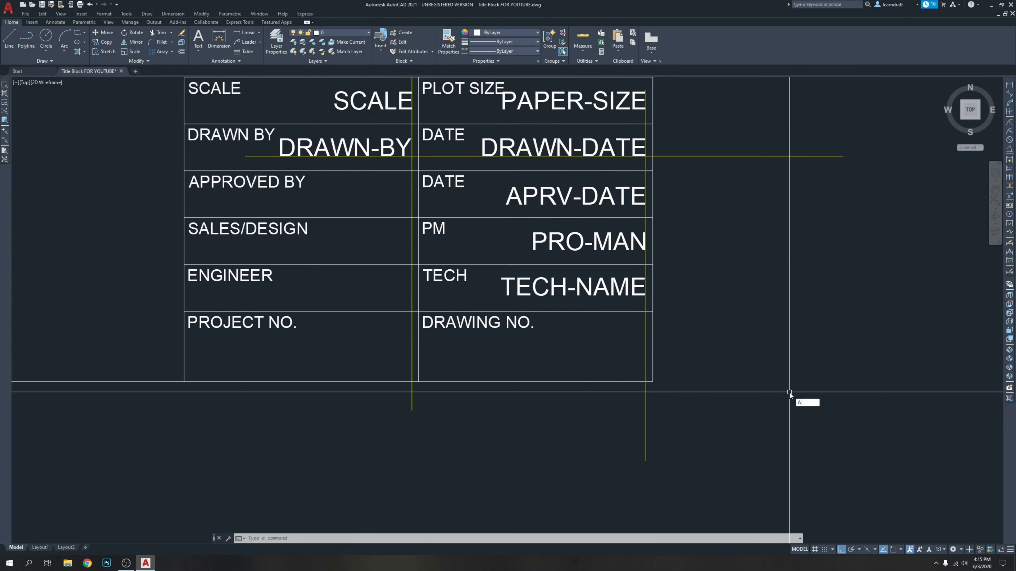
{"action": "type", "text": "TT"}
{"action": "key", "text": "Return"}
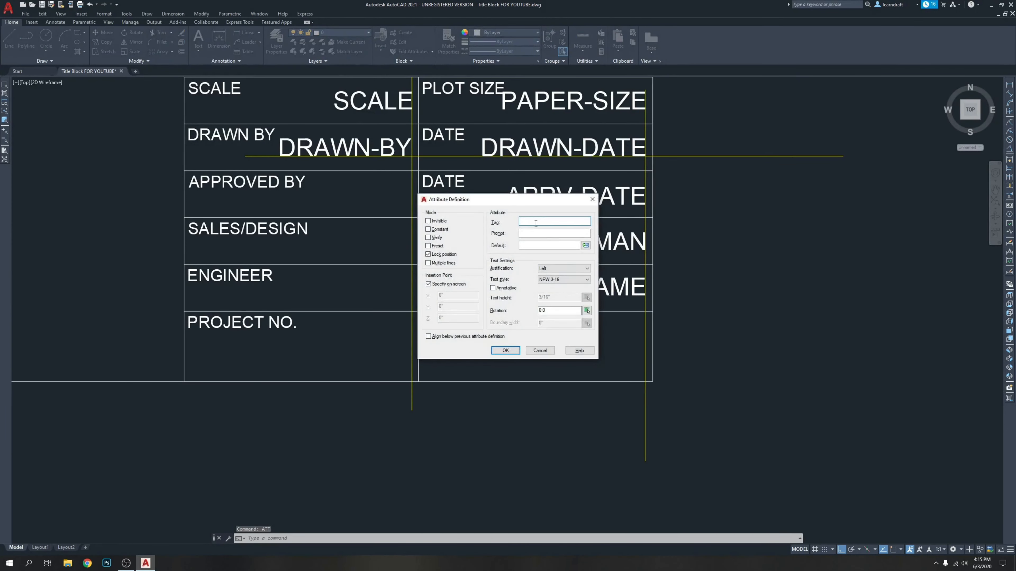
{"action": "left_click", "coordinate": [567, 269]}
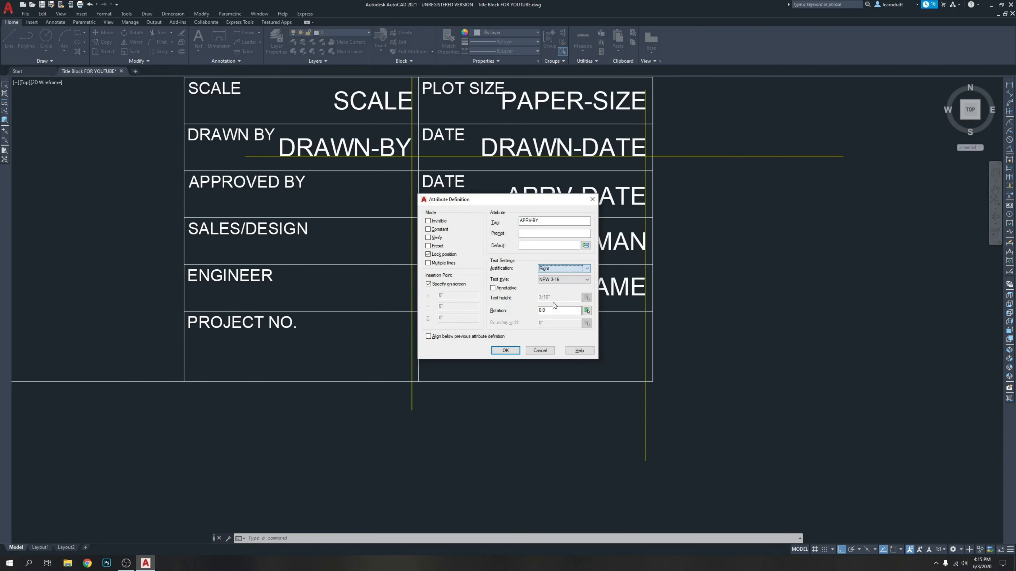
{"action": "left_click", "coordinate": [505, 350]}
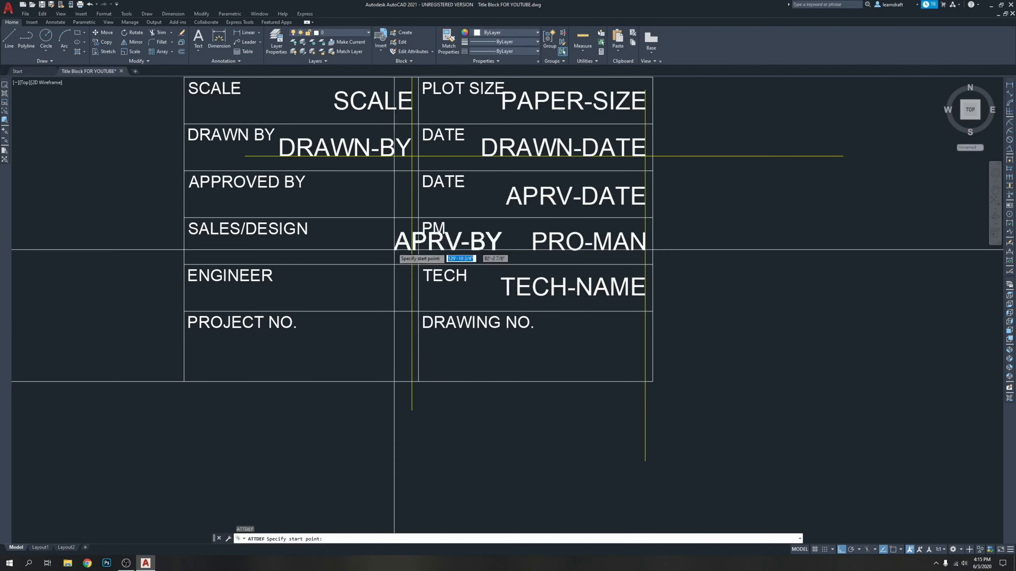
{"action": "left_click", "coordinate": [192, 205]}
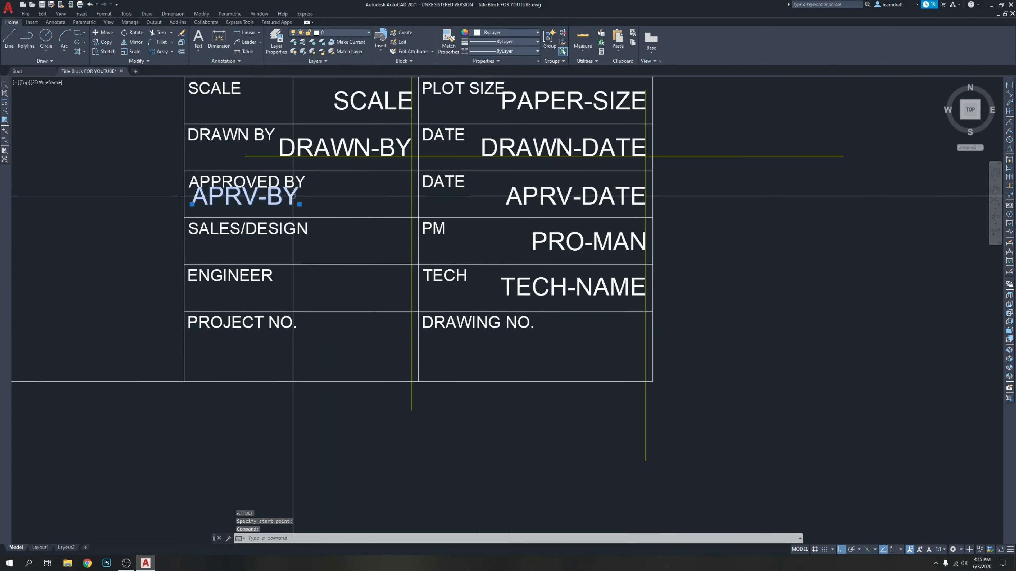
Step: Move the APRV-BY attribute horizontally across the APPROVED BY cell to the vertical yellow guide near the cell's right edge
{"action": "type", "text": "m"}
{"action": "key", "text": "Return"}
{"action": "scroll", "coordinate": [296, 200], "scroll_direction": "up", "scroll_amount": 5}
{"action": "left_click", "coordinate": [236, 255]}
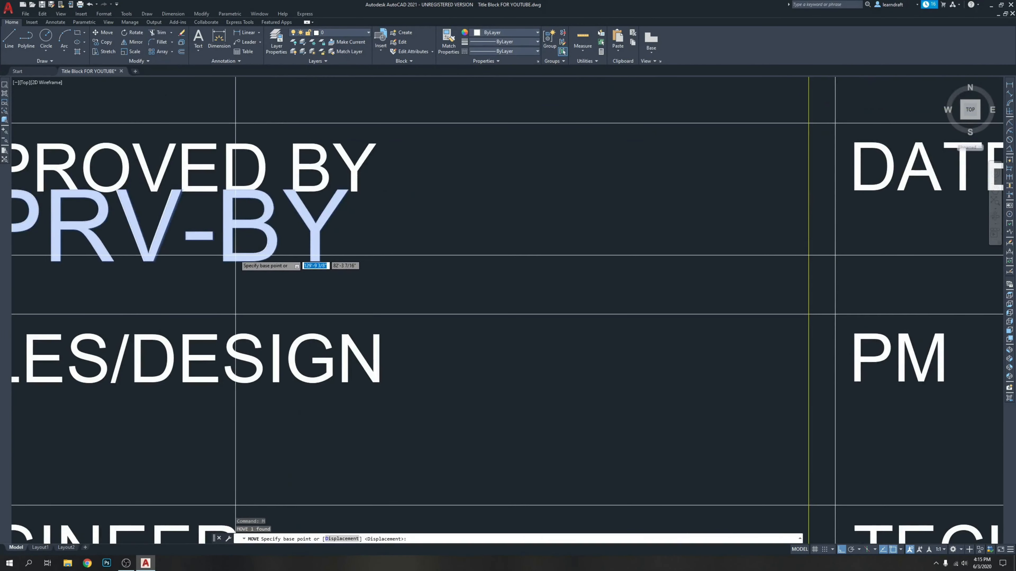
{"action": "middle_click_drag", "start_coordinate": [532, 267], "coordinate": [294, 265]}
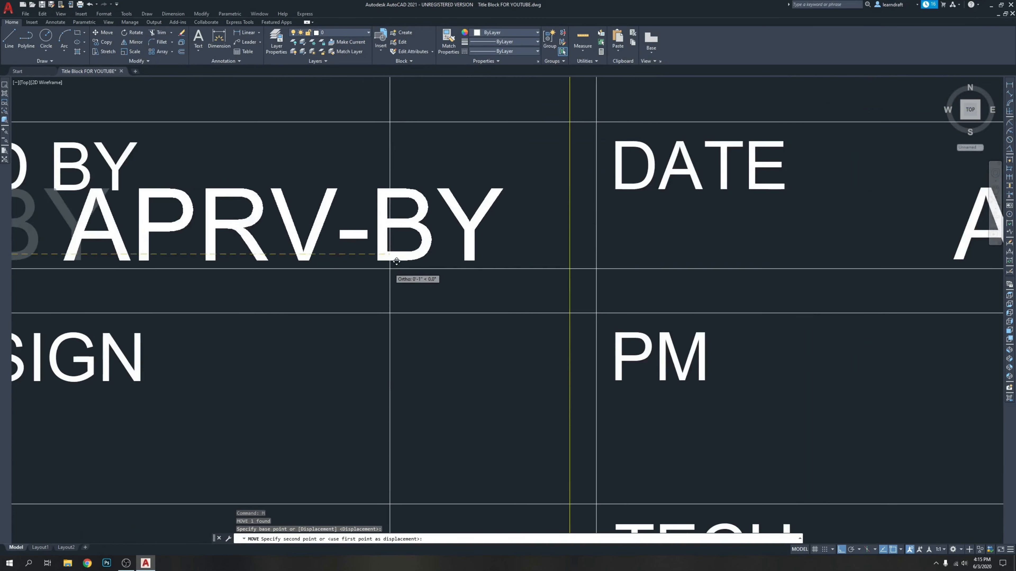
{"action": "left_click", "coordinate": [455, 269]}
Step: Nudge the APRV-BY attribute right so the upper tip of its final Y meets the vertical yellow guide
{"action": "scroll", "coordinate": [567, 172], "scroll_direction": "up", "scroll_amount": 9}
{"action": "left_click", "coordinate": [522, 141]}
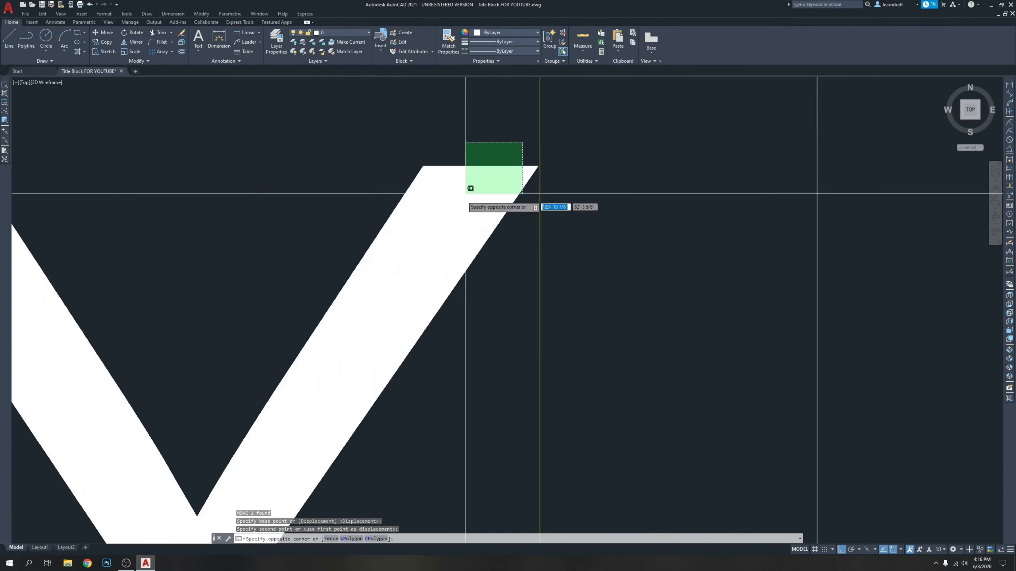
{"action": "left_click", "coordinate": [466, 194]}
{"action": "scroll", "coordinate": [540, 156], "scroll_direction": "up", "scroll_amount": 5}
{"action": "key", "text": "space"}
{"action": "left_click", "coordinate": [575, 164]}
{"action": "left_click", "coordinate": [589, 159]}
{"action": "scroll", "coordinate": [552, 197], "scroll_direction": "down", "scroll_amount": 8}
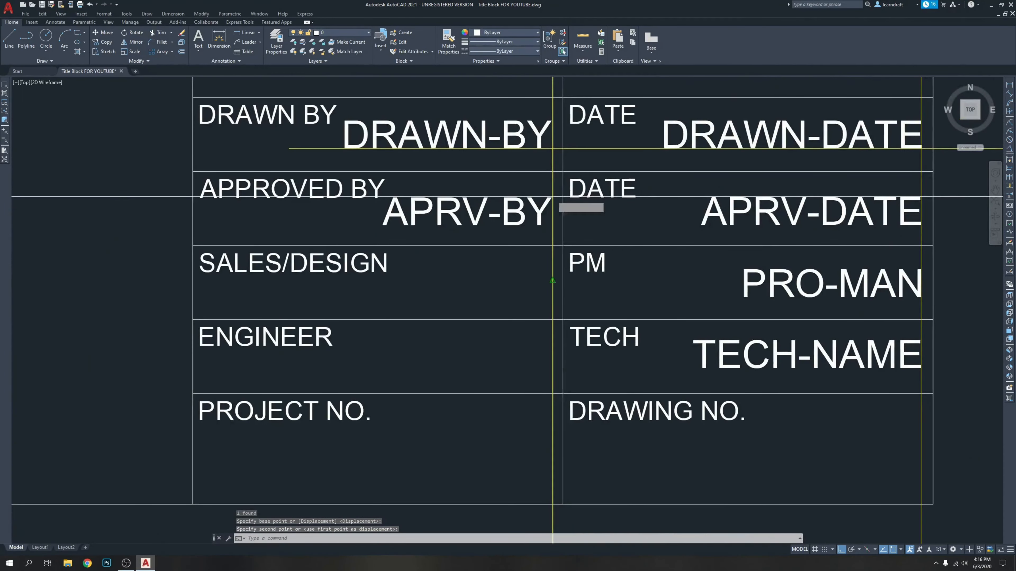
{"action": "type", "text": "l"}
{"action": "key", "text": "space"}
{"action": "scroll", "coordinate": [942, 227], "scroll_direction": "up", "scroll_amount": 6}
{"action": "scroll", "coordinate": [710, 261], "scroll_direction": "down", "scroll_amount": 2}
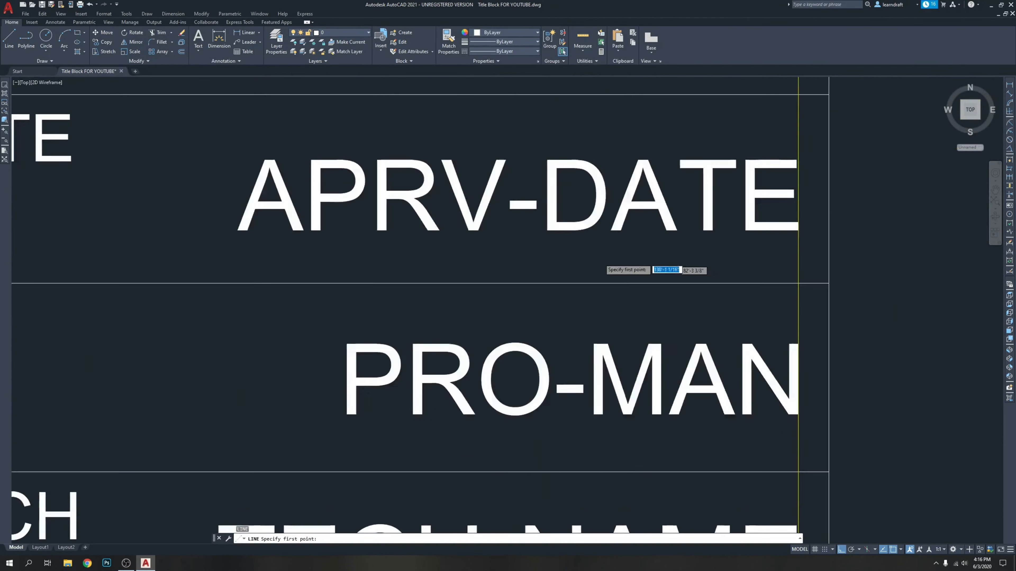
{"action": "scroll", "coordinate": [605, 262], "scroll_direction": "down", "scroll_amount": 2}
{"action": "key", "text": "Escape"}
{"action": "left_click", "coordinate": [774, 120]}
{"action": "scroll", "coordinate": [762, 143], "scroll_direction": "up", "scroll_amount": 2}
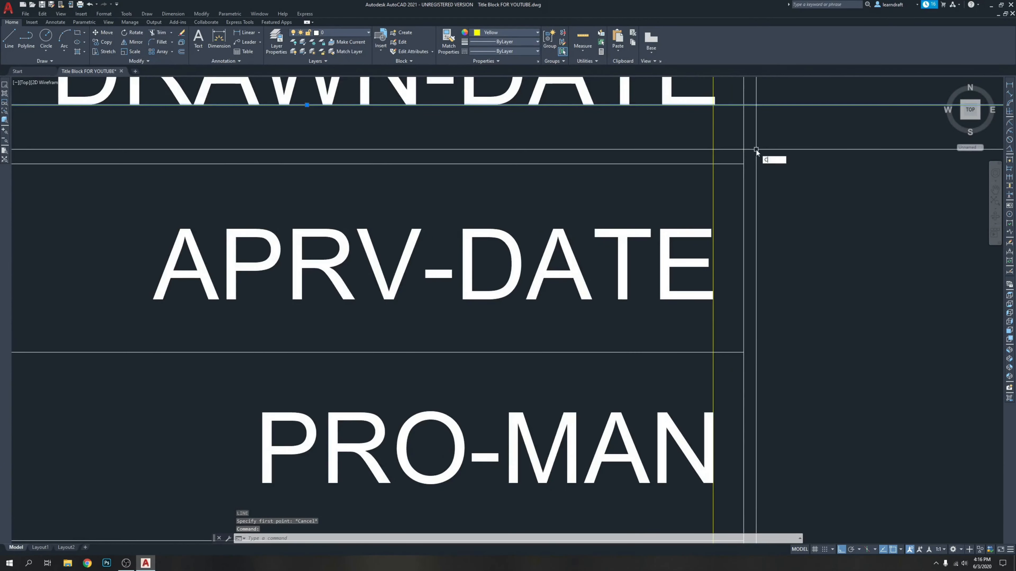
{"action": "type", "text": "co"}
{"action": "key", "text": "space"}
{"action": "key", "text": "Escape"}
{"action": "key", "text": "Escape"}
{"action": "scroll", "coordinate": [599, 240], "scroll_direction": "down", "scroll_amount": 4}
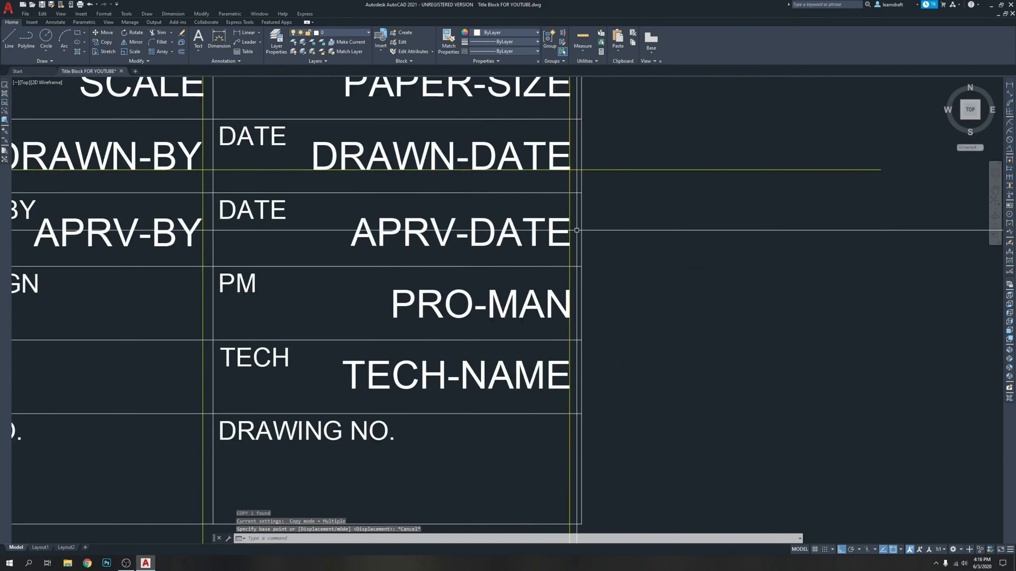
Step: Copy the horizontal yellow guide under DRAWN-DATE straight down to the baseline of the APRV-DATE attribute
{"action": "left_click", "coordinate": [673, 191]}
{"action": "left_click", "coordinate": [642, 242]}
{"action": "scroll", "coordinate": [600, 236], "scroll_direction": "up", "scroll_amount": 8}
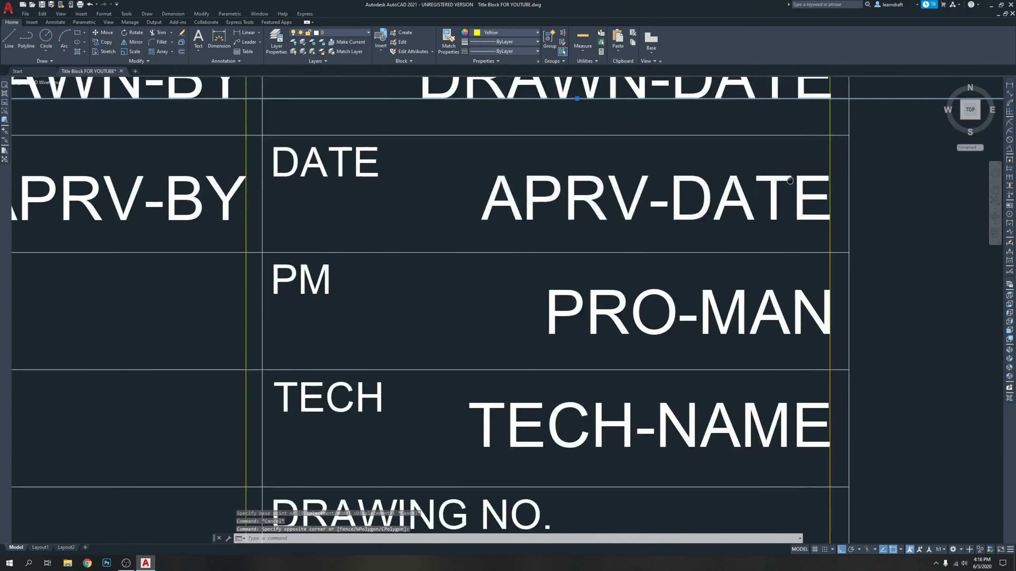
{"action": "key", "text": "space"}
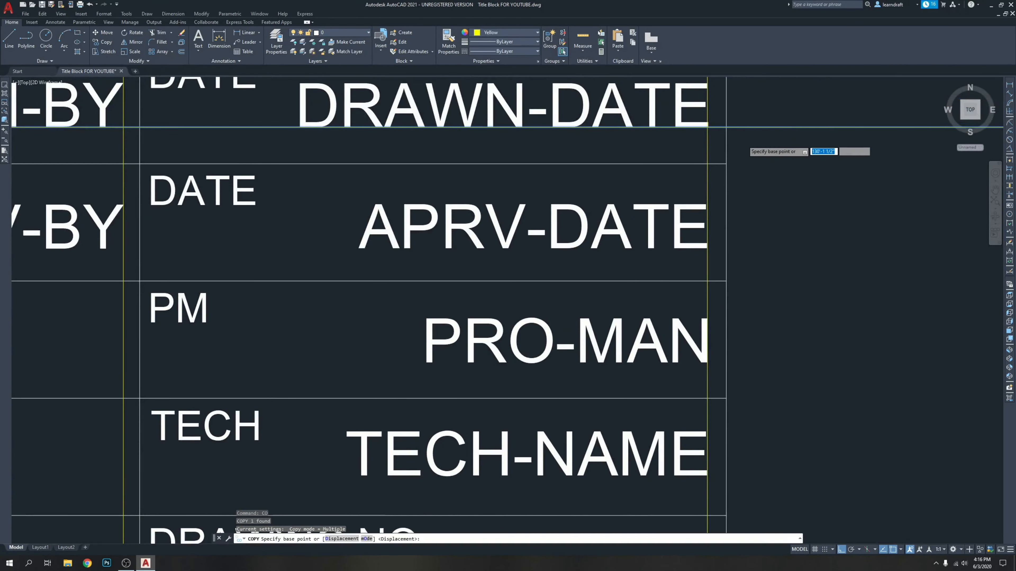
{"action": "scroll", "coordinate": [744, 140], "scroll_direction": "up", "scroll_amount": 3}
{"action": "left_click", "coordinate": [744, 134]}
{"action": "middle_click_drag", "start_coordinate": [744, 292], "coordinate": [696, 168]}
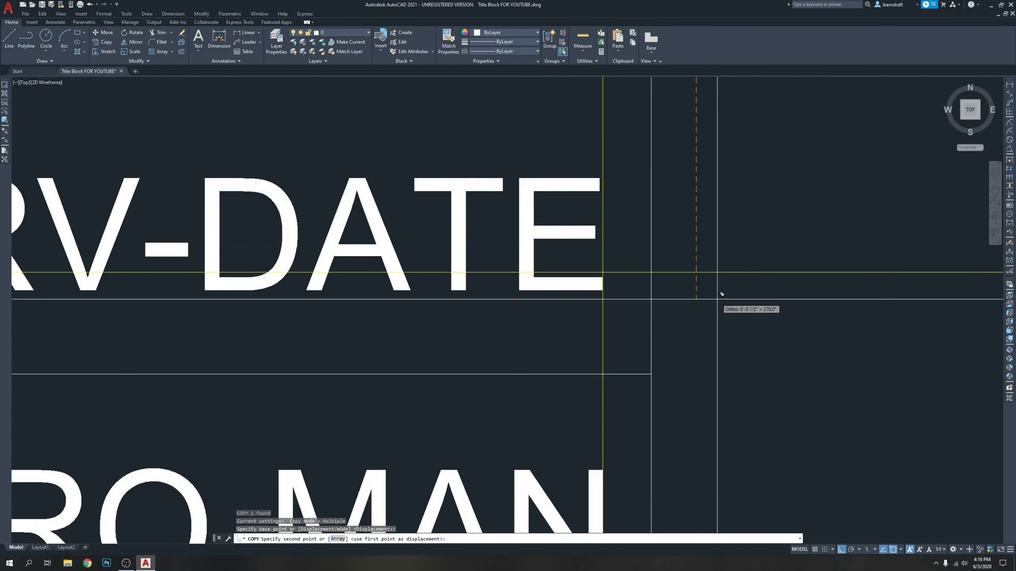
{"action": "left_click", "coordinate": [722, 313]}
{"action": "scroll", "coordinate": [553, 186], "scroll_direction": "down", "scroll_amount": 3}
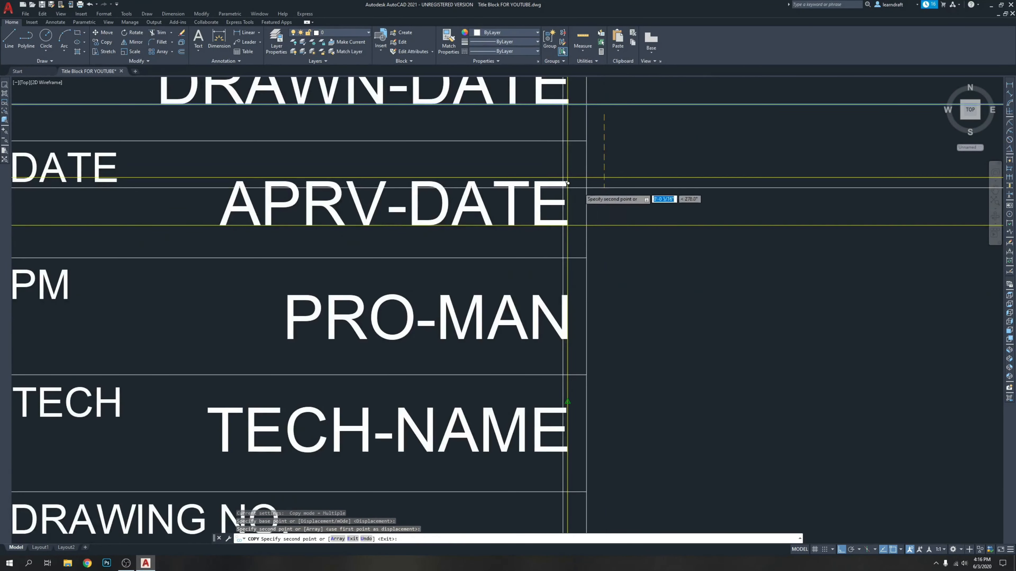
Step: Place two more copies of the horizontal guide on the baselines of PRO-MAN and TECH-NAME, and finish copying
{"action": "middle_click_drag", "start_coordinate": [635, 346], "coordinate": [647, 287]}
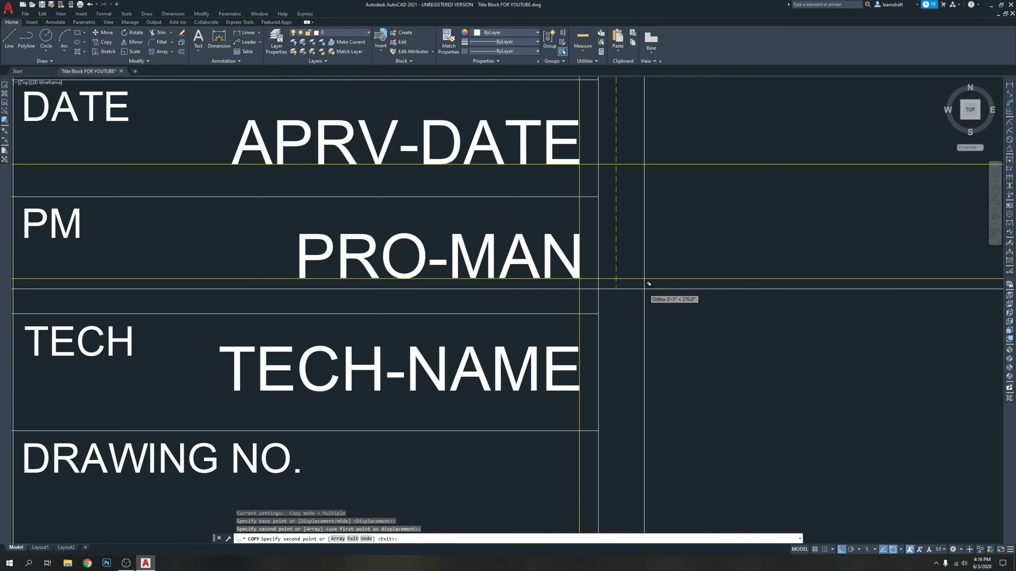
{"action": "left_click", "coordinate": [649, 284]}
{"action": "middle_click_drag", "start_coordinate": [663, 394], "coordinate": [649, 272]}
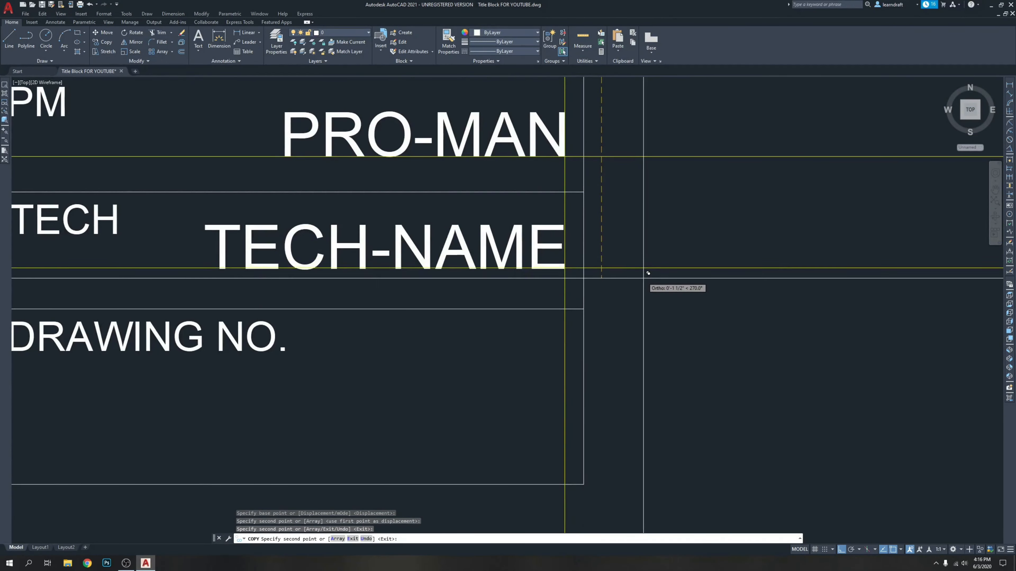
{"action": "left_click", "coordinate": [649, 276]}
{"action": "scroll", "coordinate": [651, 274], "scroll_direction": "down", "scroll_amount": 5}
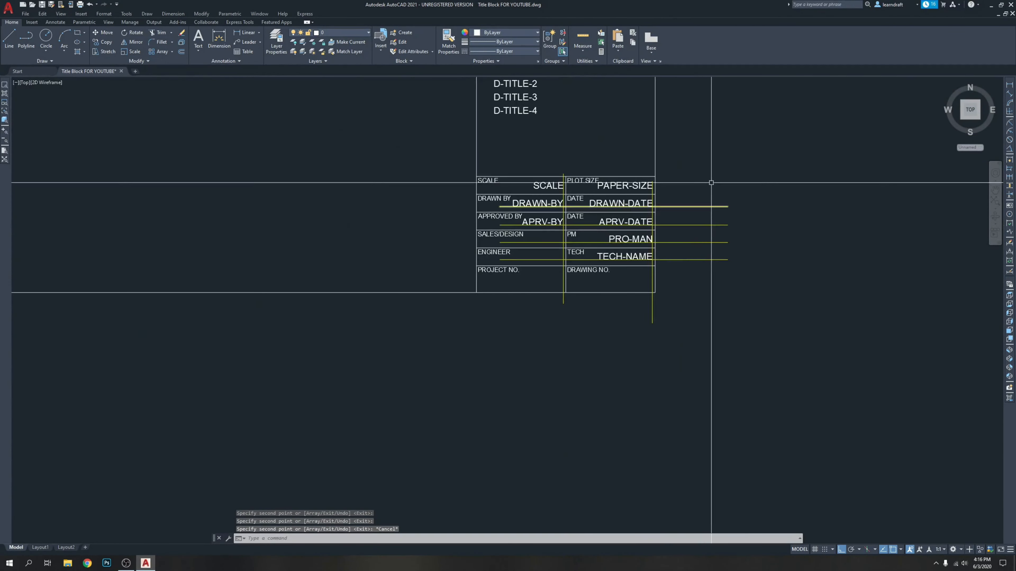
{"action": "key", "text": "Escape"}
Step: Move the APRV-BY attribute slightly up so its baseline sits on the horizontal yellow guide
{"action": "scroll", "coordinate": [506, 254], "scroll_direction": "up", "scroll_amount": 5}
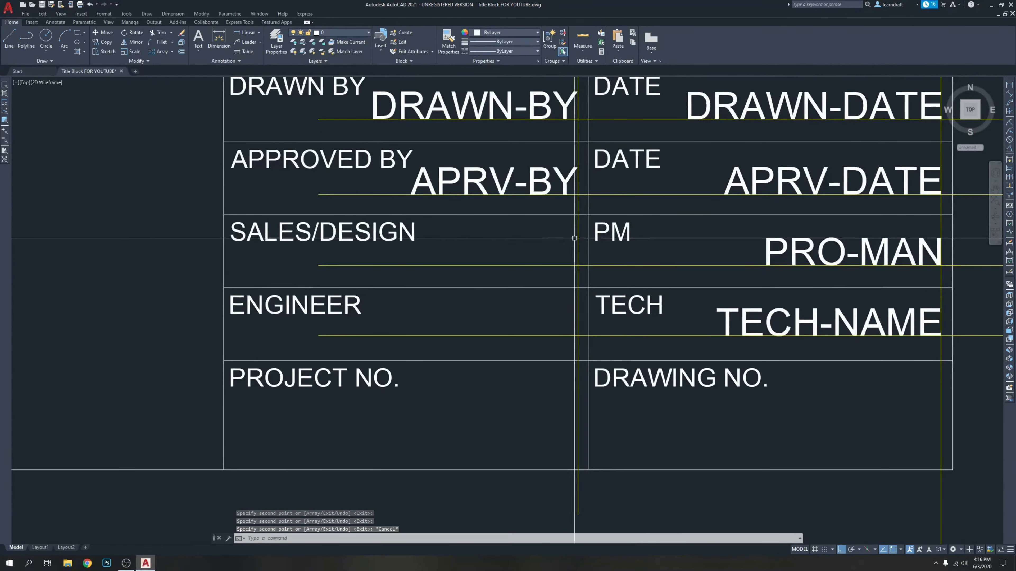
{"action": "scroll", "coordinate": [576, 194], "scroll_direction": "up", "scroll_amount": 6}
{"action": "scroll", "coordinate": [521, 229], "scroll_direction": "up", "scroll_amount": 2}
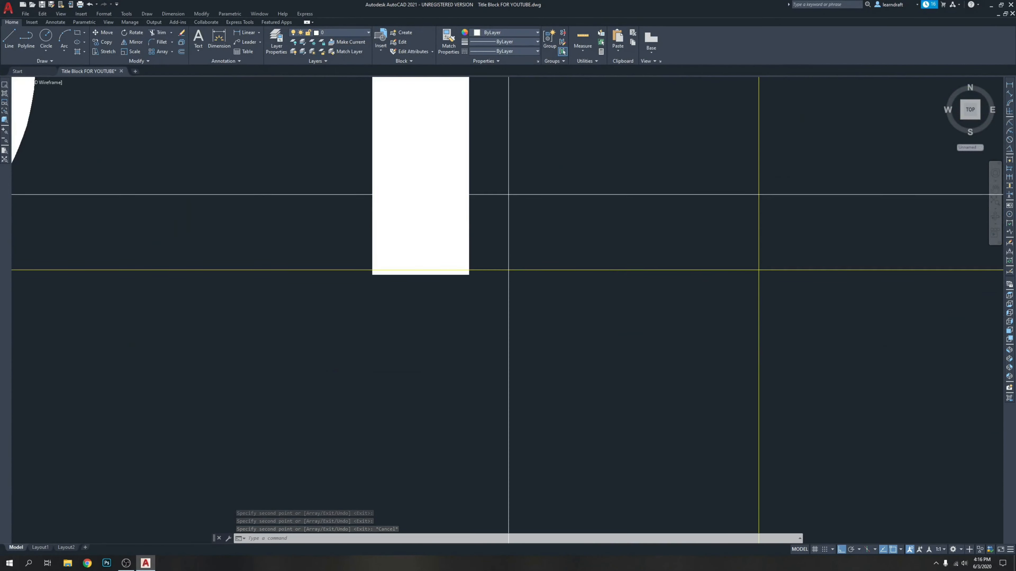
{"action": "left_click", "coordinate": [518, 203]}
{"action": "scroll", "coordinate": [466, 248], "scroll_direction": "up", "scroll_amount": 4}
{"action": "type", "text": "m"}
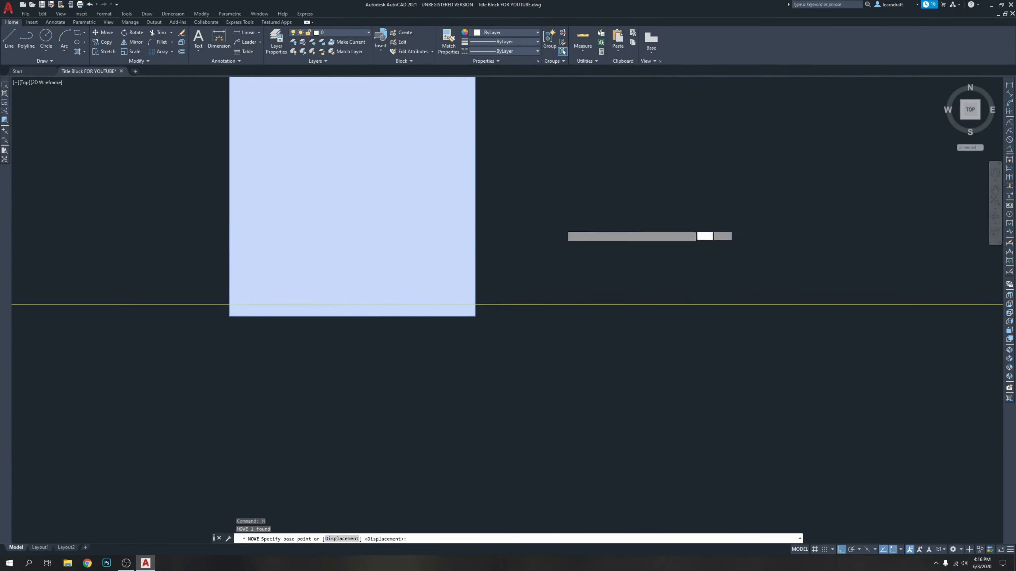
{"action": "key", "text": "Return"}
{"action": "left_click", "coordinate": [567, 214]}
{"action": "left_click", "coordinate": [573, 207]}
{"action": "scroll", "coordinate": [742, 187], "scroll_direction": "down", "scroll_amount": 10}
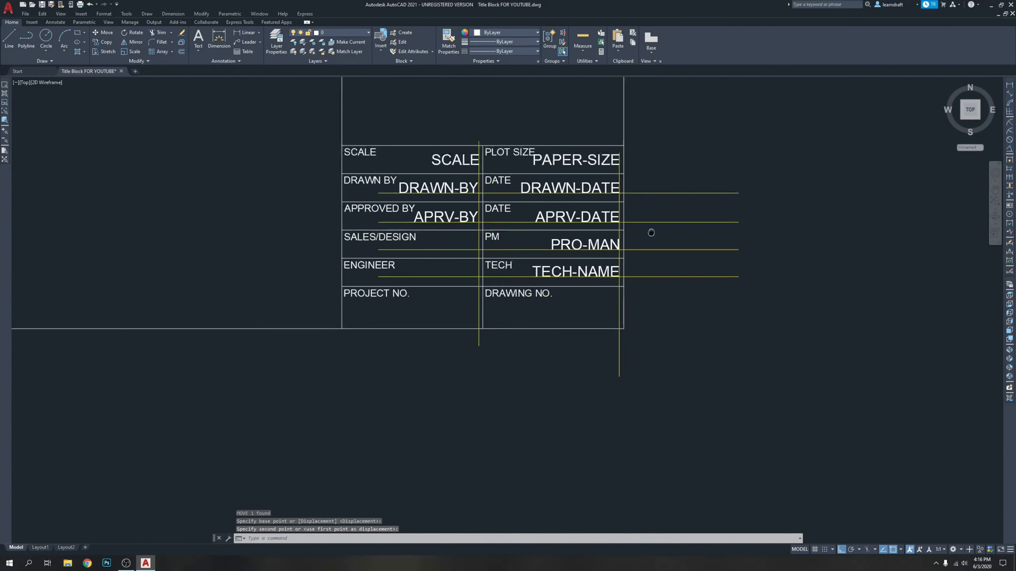
{"action": "scroll", "coordinate": [488, 173], "scroll_direction": "up", "scroll_amount": 6}
{"action": "scroll", "coordinate": [488, 174], "scroll_direction": "up", "scroll_amount": 4}
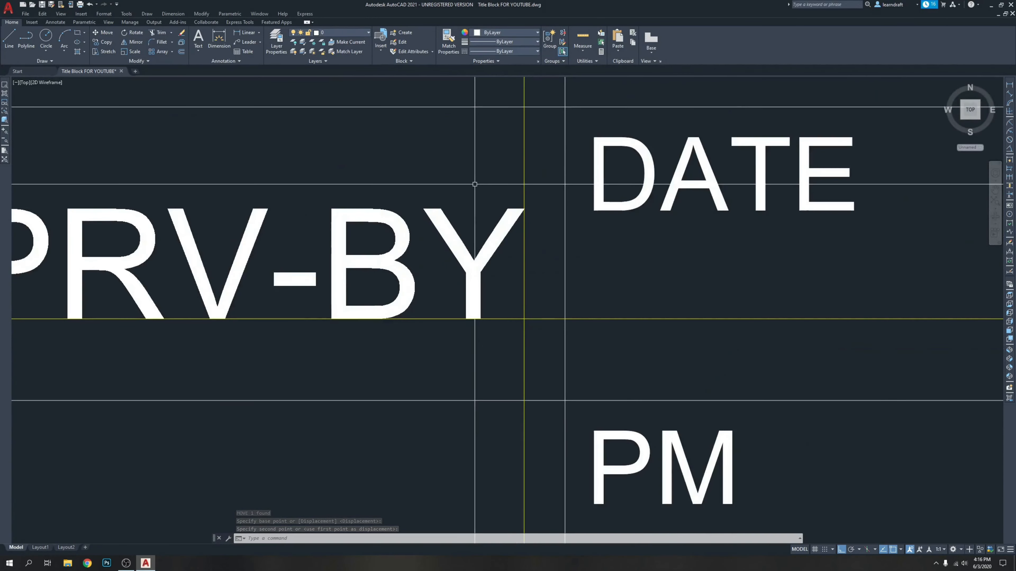
{"action": "scroll", "coordinate": [428, 244], "scroll_direction": "down", "scroll_amount": 8}
Step: Create an attribute definition with the tag SALES/D and Right justification, and place it on the left endpoint of the SALES/DESIGN row's horizontal guide
{"action": "middle_click_drag", "start_coordinate": [514, 277], "coordinate": [503, 242]}
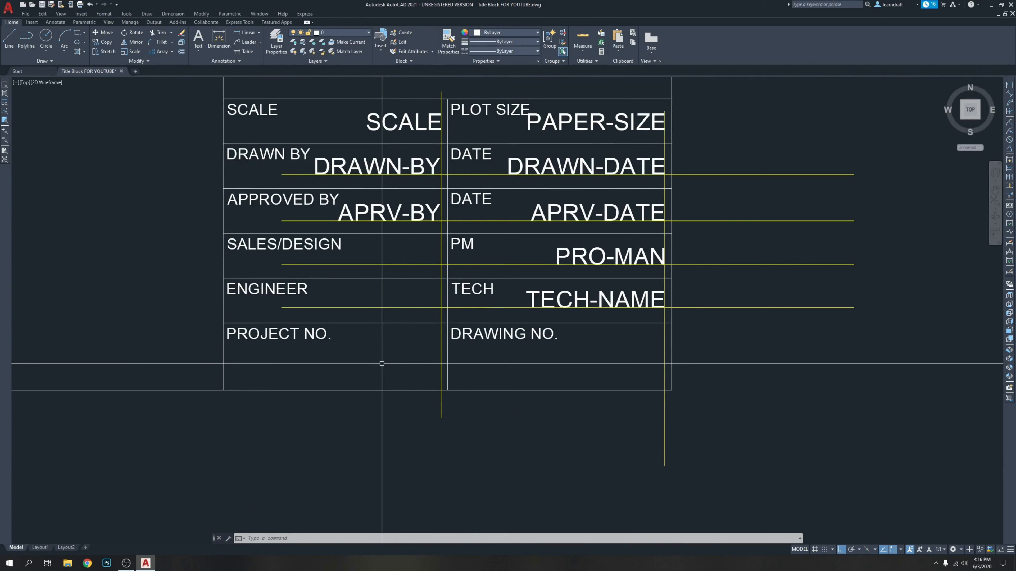
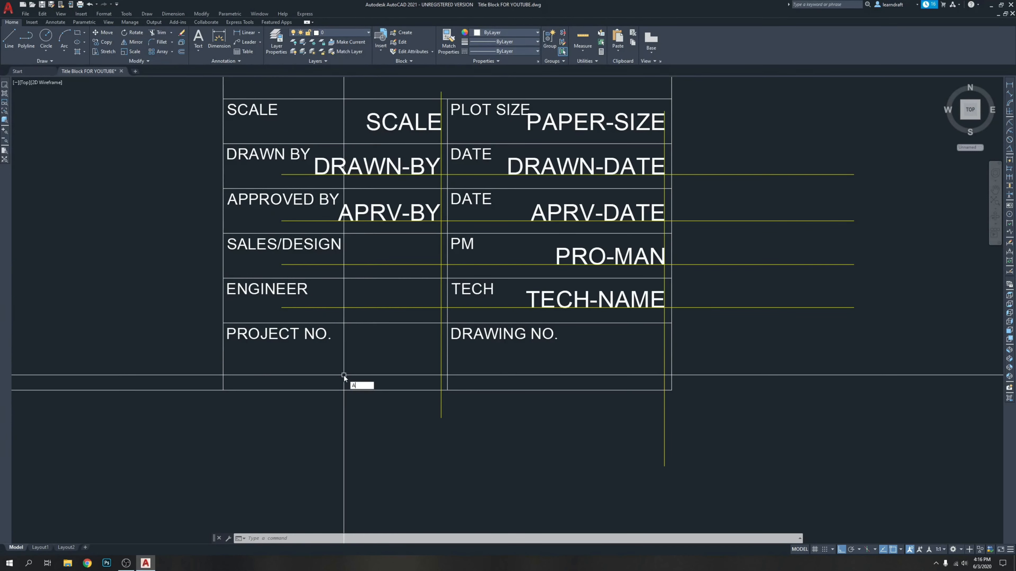
{"action": "key", "text": "Return"}
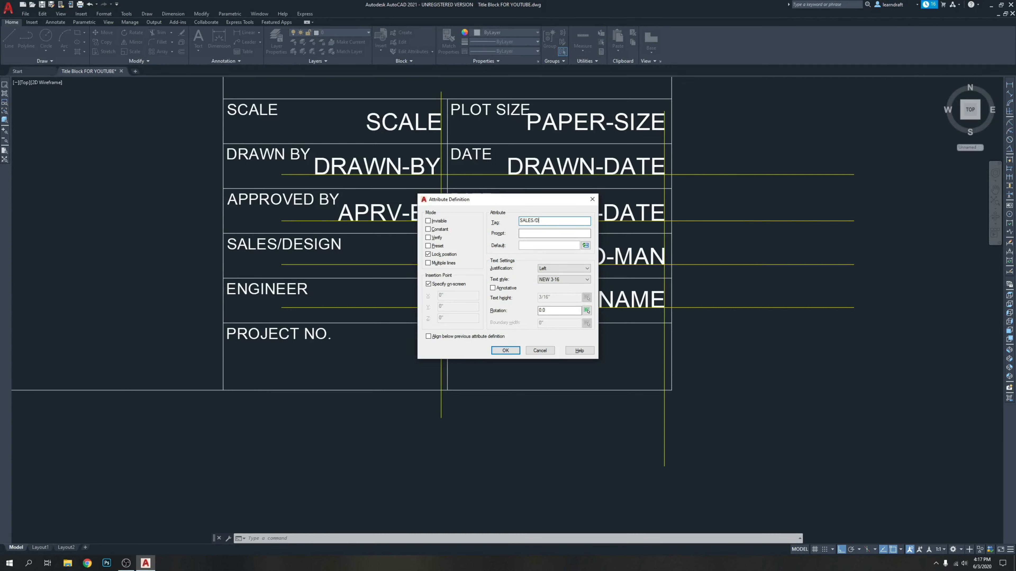
{"action": "left_click", "coordinate": [561, 270]}
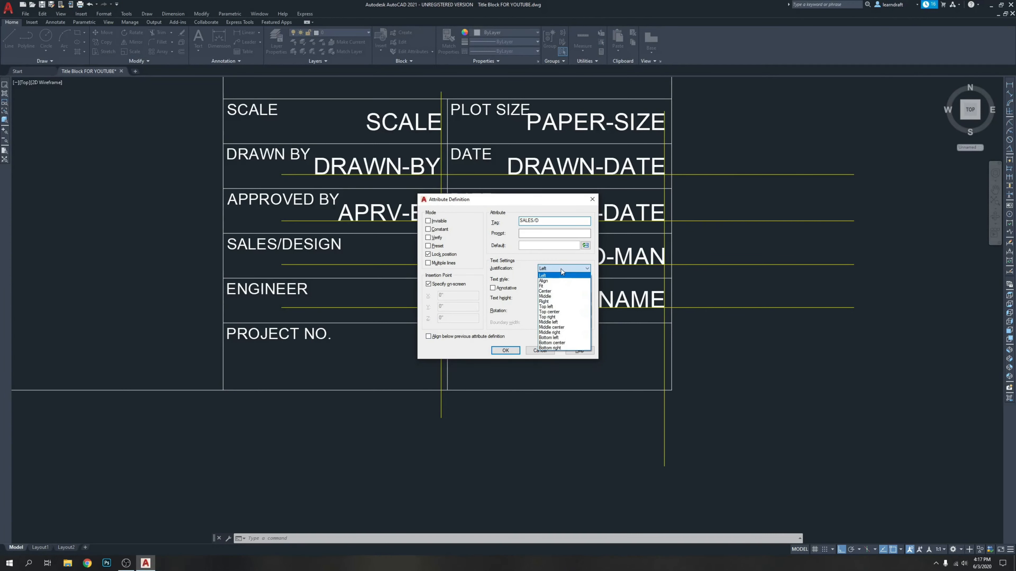
{"action": "left_click", "coordinate": [554, 302]}
{"action": "left_click", "coordinate": [504, 351]}
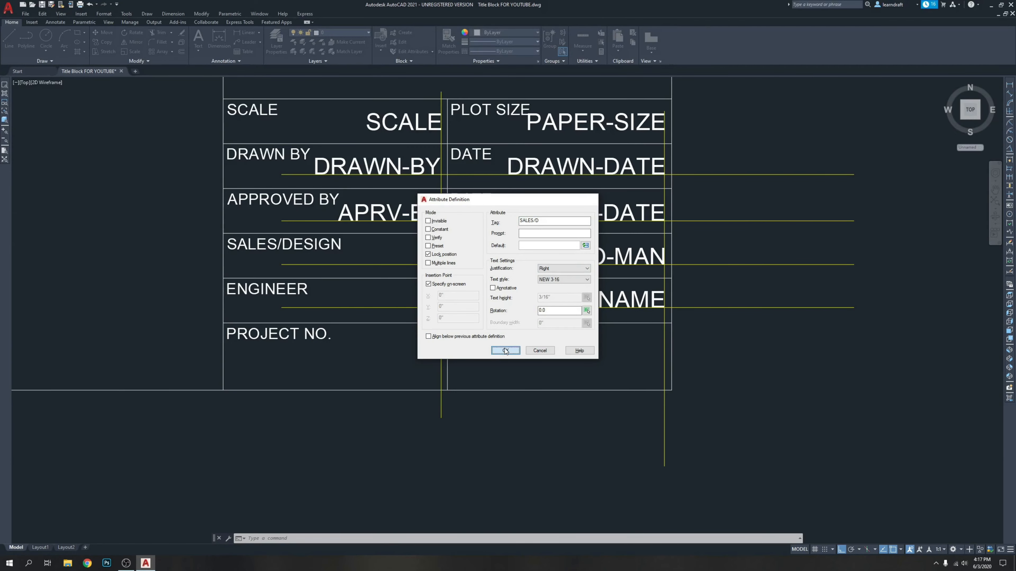
{"action": "scroll", "coordinate": [606, 344], "scroll_direction": "up", "scroll_amount": 5}
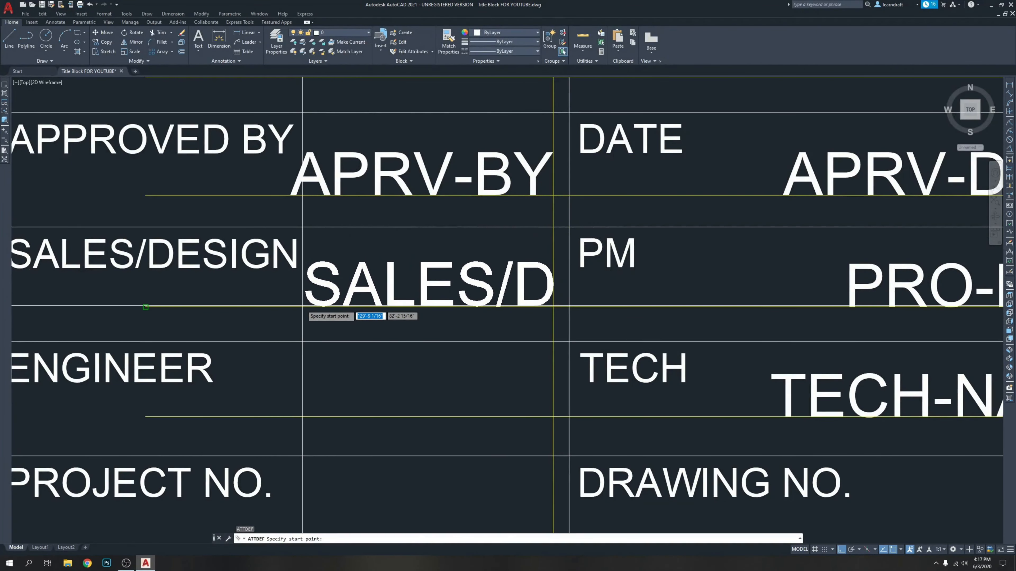
{"action": "left_click", "coordinate": [146, 307]}
Step: Move the SALES/D attribute horizontally across the SALES/DESIGN cell to the vertical yellow guide
{"action": "left_click", "coordinate": [149, 280]}
{"action": "left_click", "coordinate": [131, 290]}
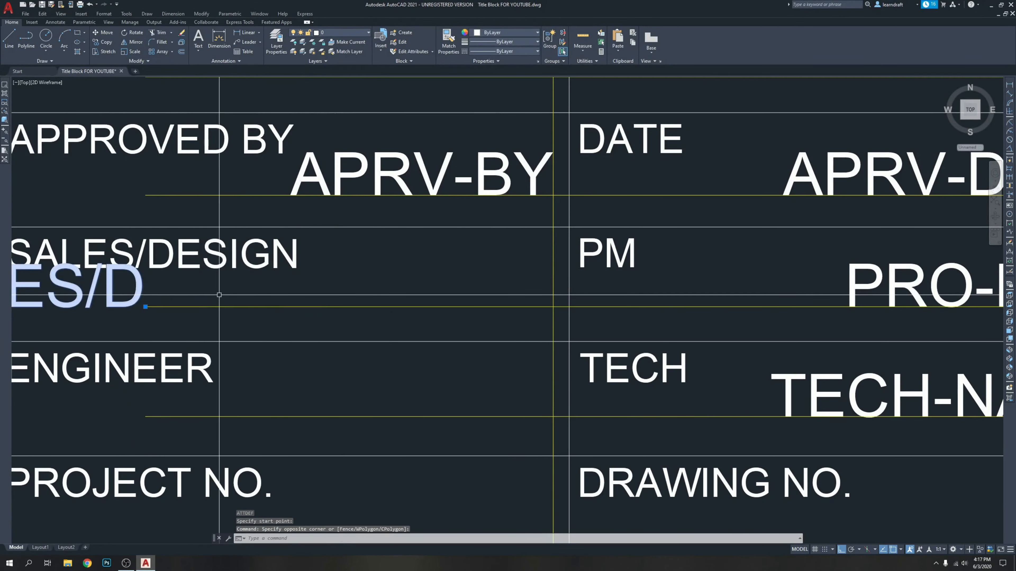
{"action": "type", "text": "m"}
{"action": "key", "text": "Return"}
{"action": "left_click", "coordinate": [244, 287]}
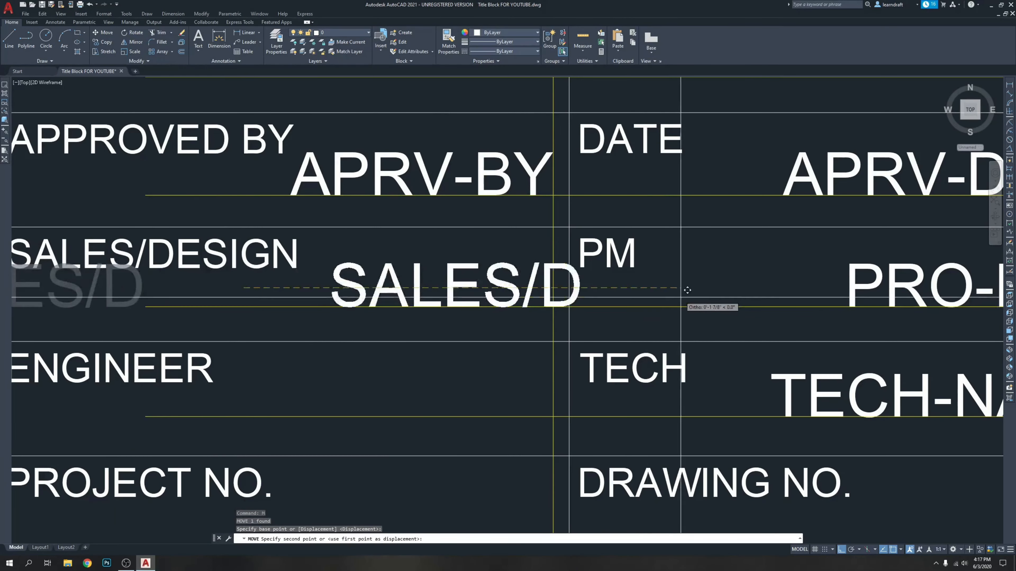
{"action": "left_click", "coordinate": [660, 287]}
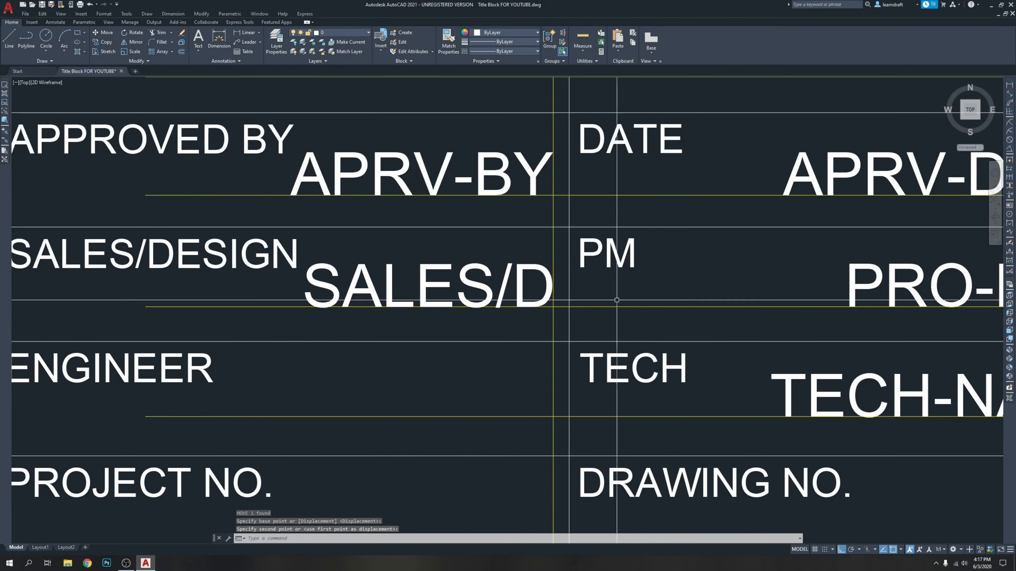
Step: Nudge the SALES/D attribute right so the outer curve of its final D touches the vertical yellow guide
{"action": "scroll", "coordinate": [568, 226], "scroll_direction": "up", "scroll_amount": 3}
{"action": "left_click", "coordinate": [596, 269]}
{"action": "left_click", "coordinate": [579, 284]}
{"action": "scroll", "coordinate": [600, 288], "scroll_direction": "up", "scroll_amount": 3}
{"action": "type", "text": "m"}
{"action": "key", "text": "Return"}
{"action": "left_click", "coordinate": [780, 278]}
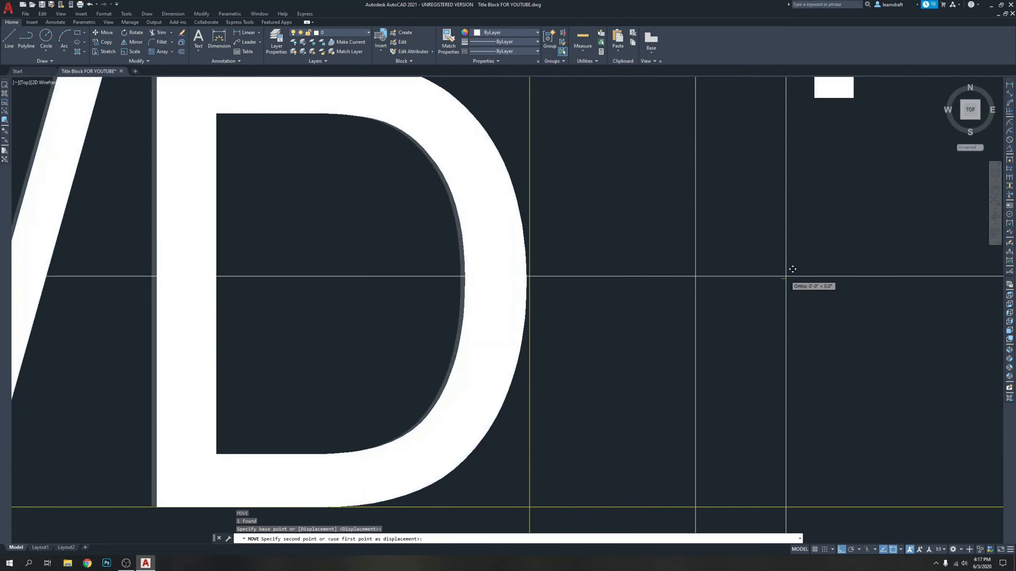
{"action": "left_click", "coordinate": [789, 276]}
{"action": "scroll", "coordinate": [546, 268], "scroll_direction": "down", "scroll_amount": 10}
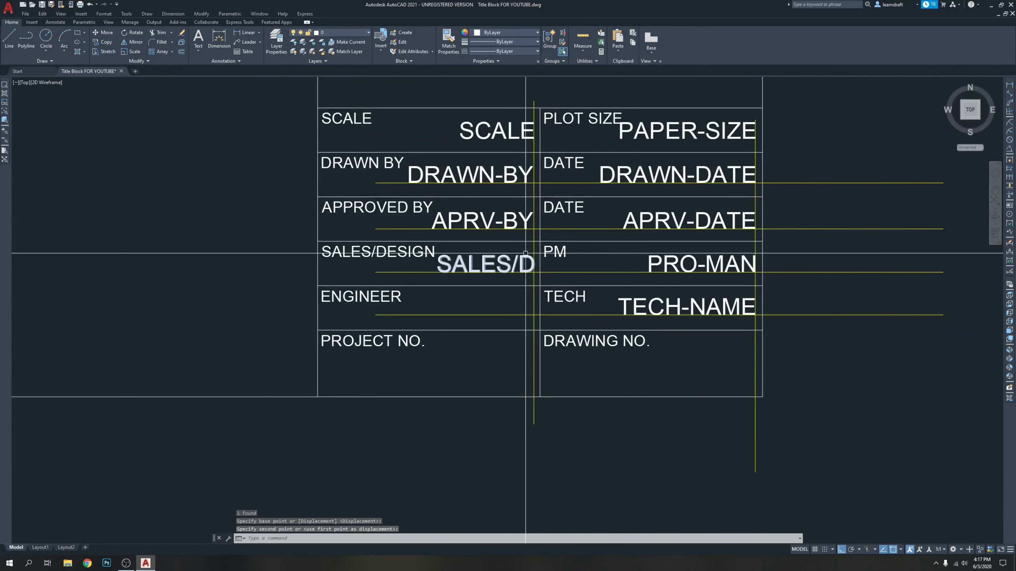
{"action": "middle_click_drag", "start_coordinate": [615, 336], "coordinate": [564, 286]}
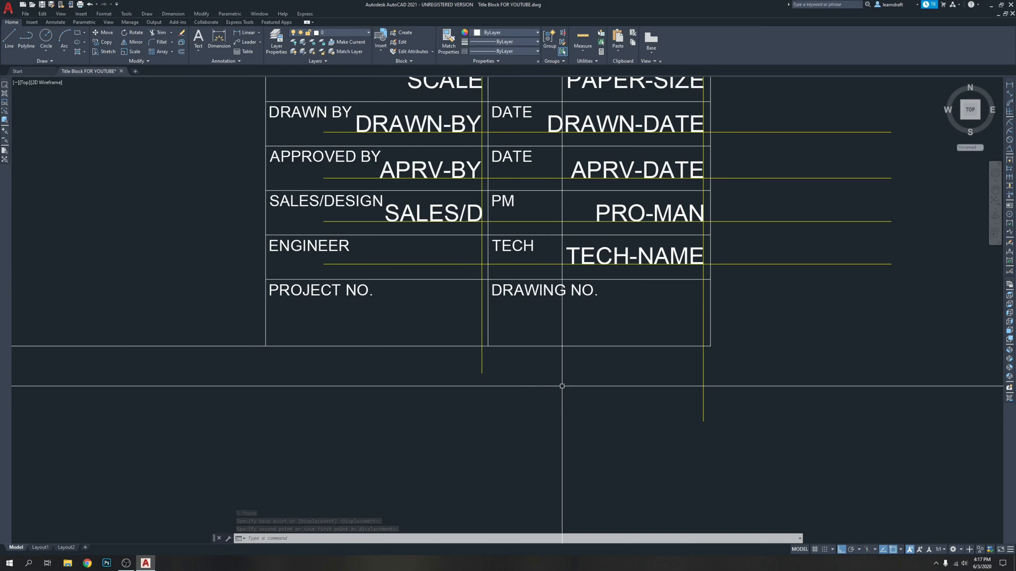
{"action": "type", "text": "mt"}
{"action": "key", "text": "Return"}
{"action": "key", "text": "Escape"}
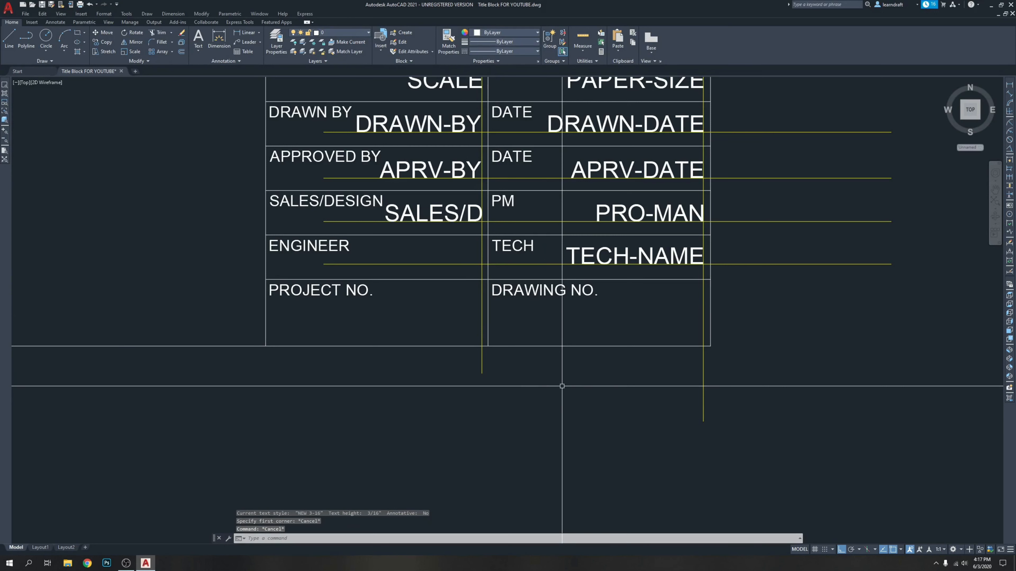
Step: Create an attribute definition with the tag ENGINEER and Right justification, and place it on the left endpoint of the ENGINEER row's horizontal guide
{"action": "type", "text": "ATT"}
{"action": "key", "text": "Return"}
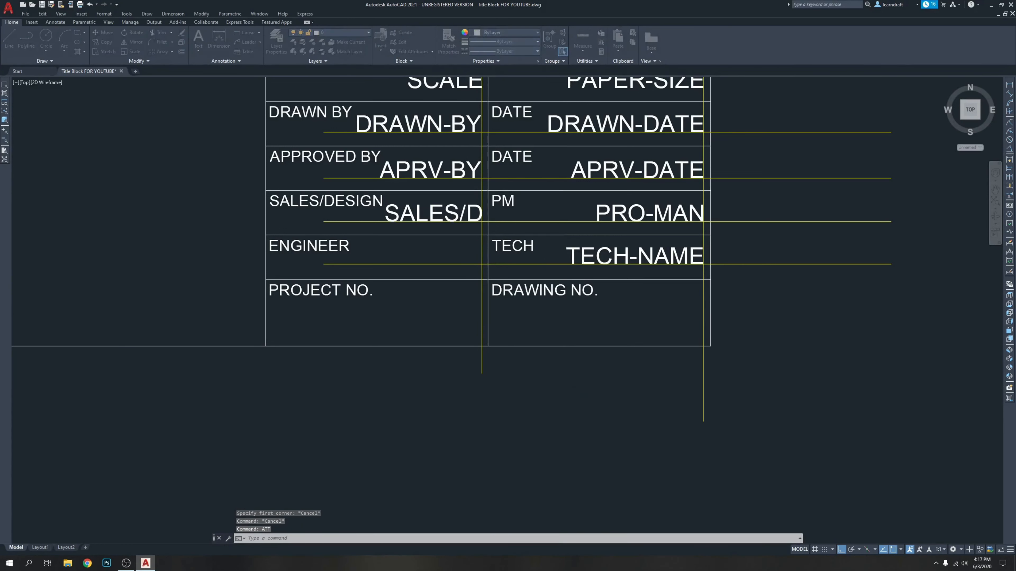
{"action": "left_click_drag", "start_coordinate": [541, 201], "coordinate": [614, 258]}
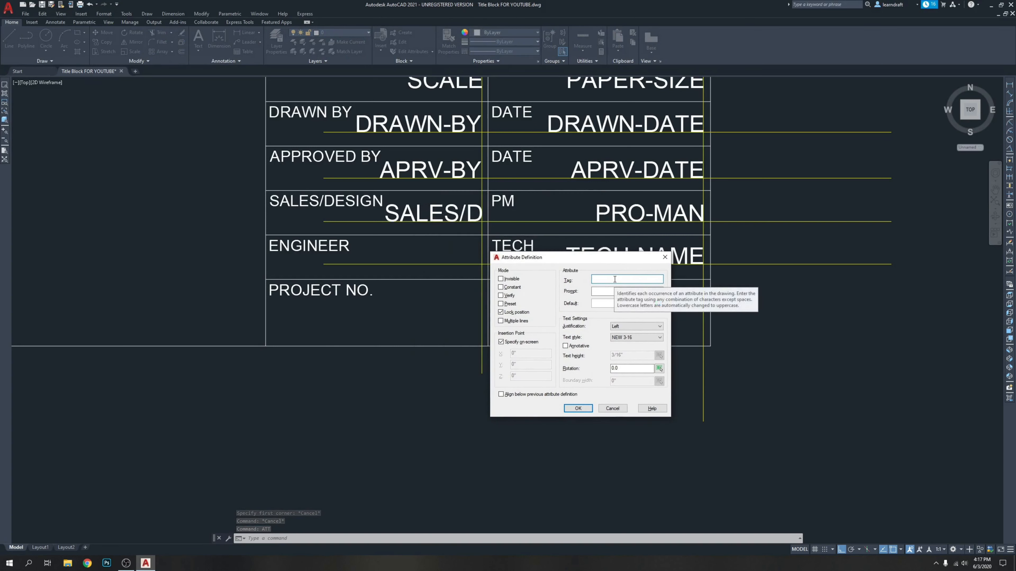
{"action": "type", "text": "ENGINEER"}
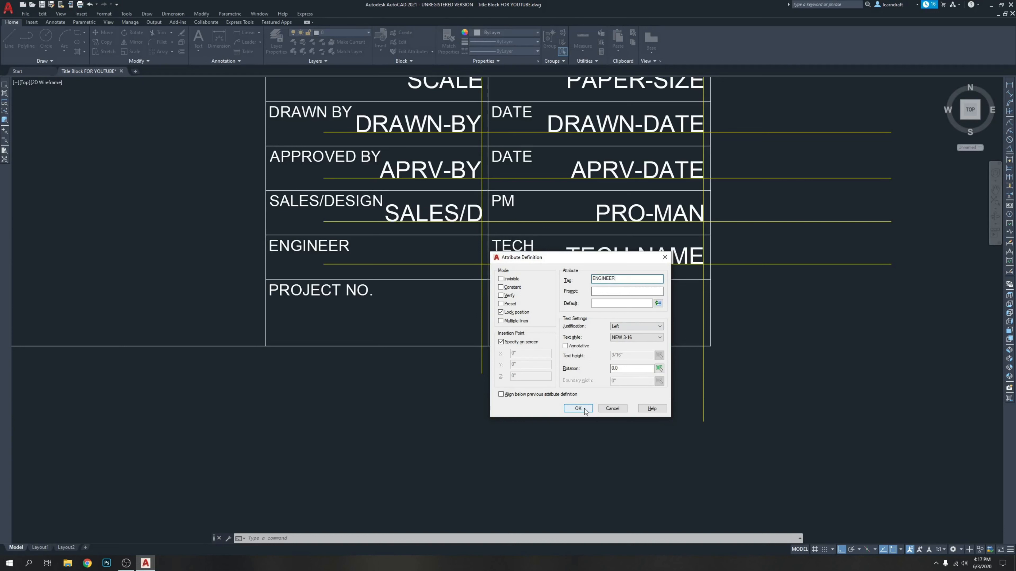
{"action": "left_click", "coordinate": [636, 326]}
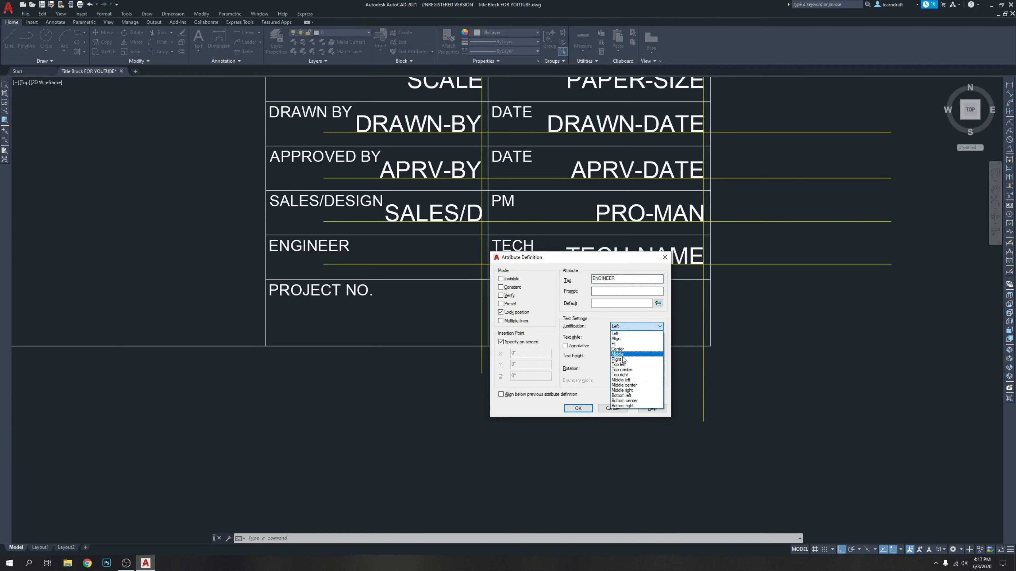
{"action": "left_click", "coordinate": [623, 347]}
{"action": "left_click", "coordinate": [577, 408]}
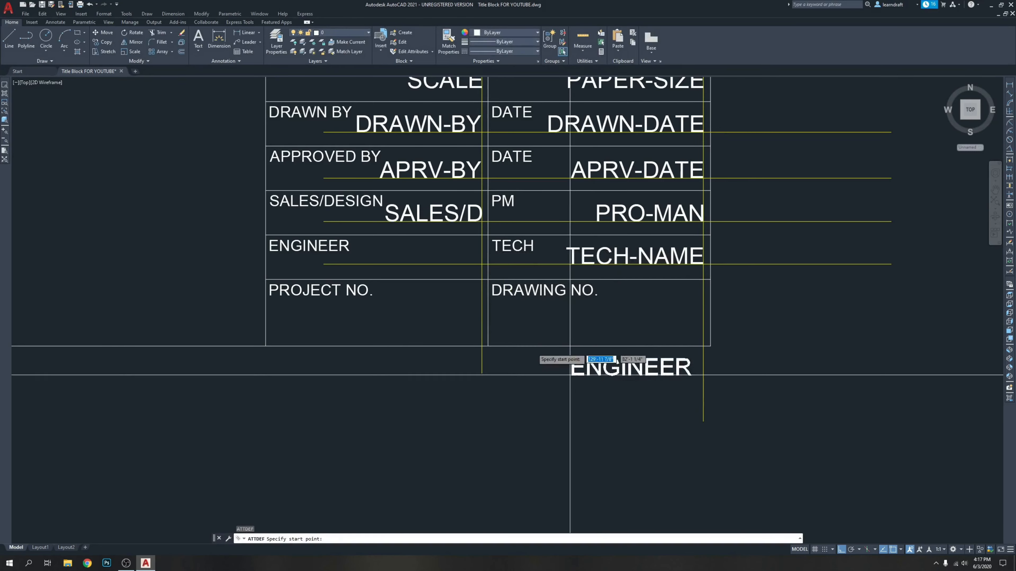
{"action": "scroll", "coordinate": [386, 251], "scroll_direction": "up", "scroll_amount": 4}
{"action": "left_click", "coordinate": [226, 286]}
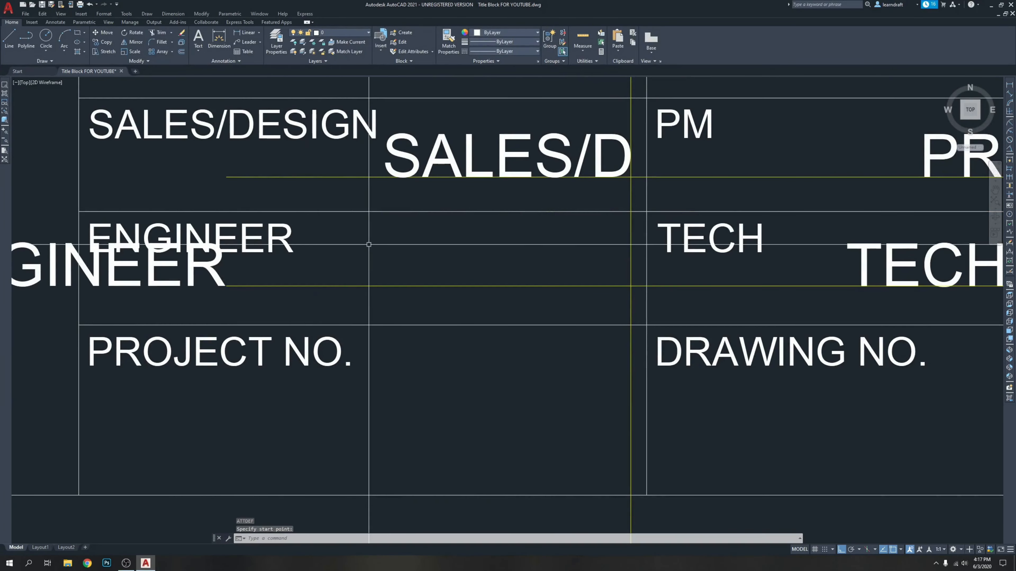
Step: Move the ENGINEER attribute horizontally across the ENGINEER cell to the vertical yellow guide
{"action": "left_click", "coordinate": [279, 297]}
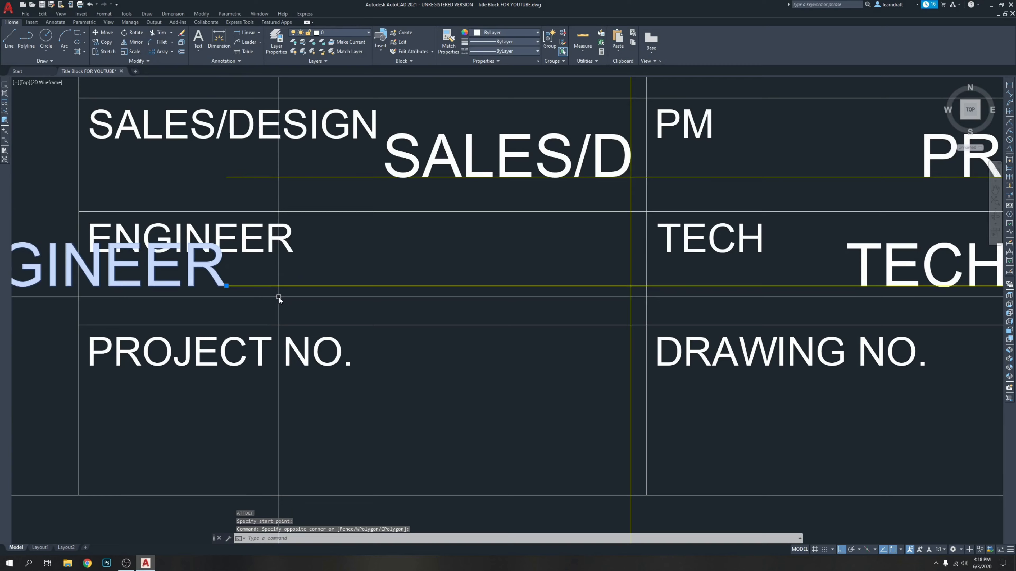
{"action": "type", "text": "m"}
{"action": "key", "text": "space"}
{"action": "left_click", "coordinate": [435, 320]}
{"action": "middle_click_drag", "start_coordinate": [726, 304], "coordinate": [525, 322]}
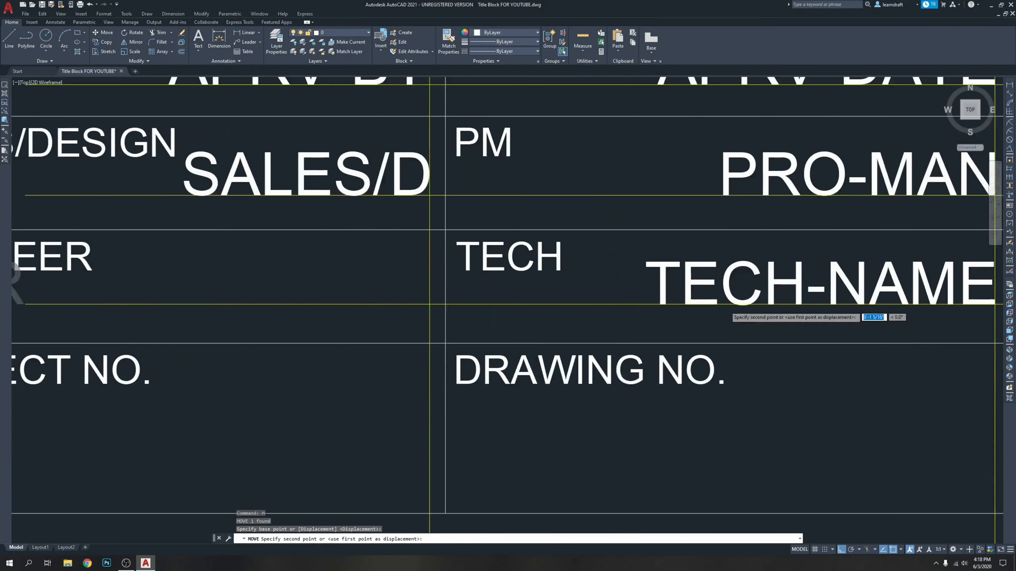
{"action": "scroll", "coordinate": [526, 322], "scroll_direction": "up", "scroll_amount": 4}
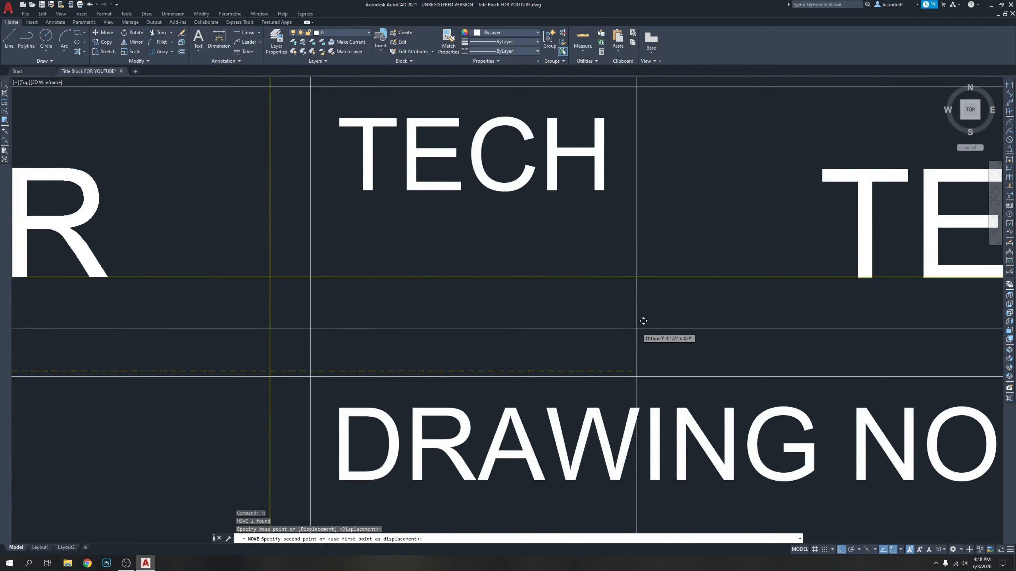
{"action": "left_click", "coordinate": [804, 333]}
Step: Nudge the ENGINEER attribute left so the foot of its final R meets the vertical yellow guide
{"action": "scroll", "coordinate": [212, 243], "scroll_direction": "up", "scroll_amount": 6}
{"action": "left_click", "coordinate": [405, 212]}
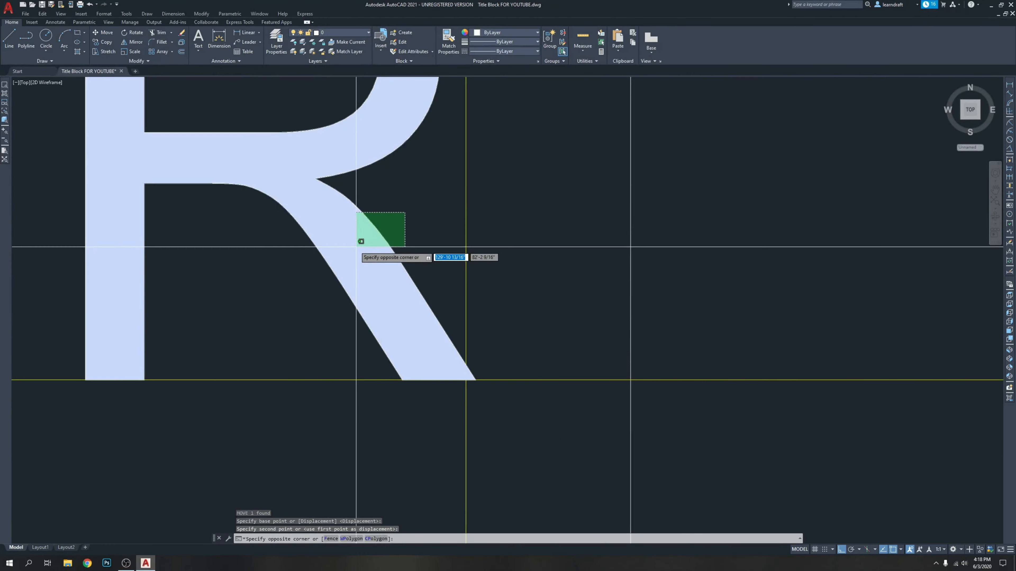
{"action": "left_click", "coordinate": [356, 247]}
{"action": "key", "text": "space"}
{"action": "left_click", "coordinate": [790, 233]}
{"action": "left_click", "coordinate": [779, 234]}
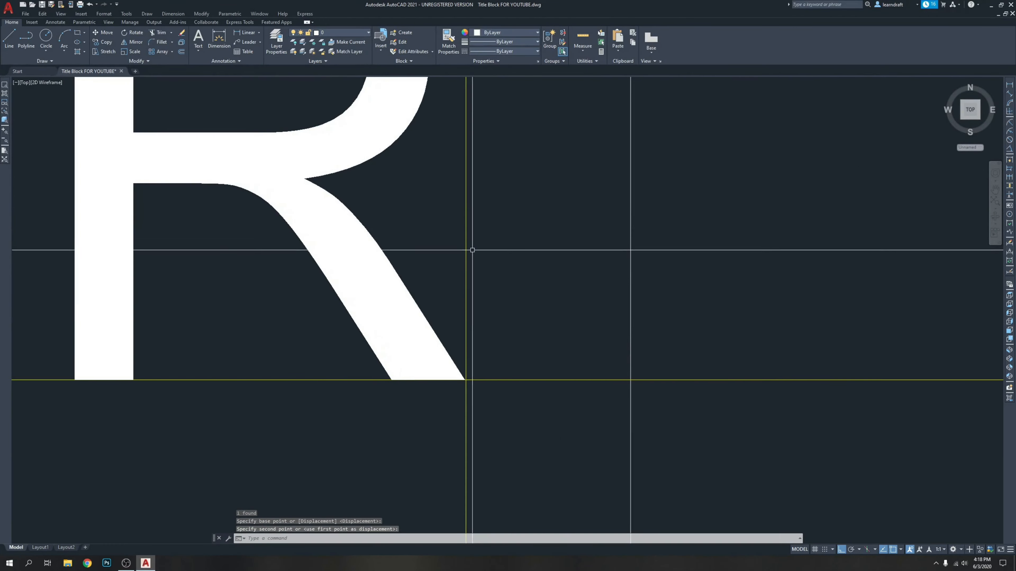
Step: Delete the four horizontal and two vertical yellow guide lines from the title block table
{"action": "scroll", "coordinate": [472, 250], "scroll_direction": "down", "scroll_amount": 10}
{"action": "scroll", "coordinate": [439, 273], "scroll_direction": "up", "scroll_amount": 2}
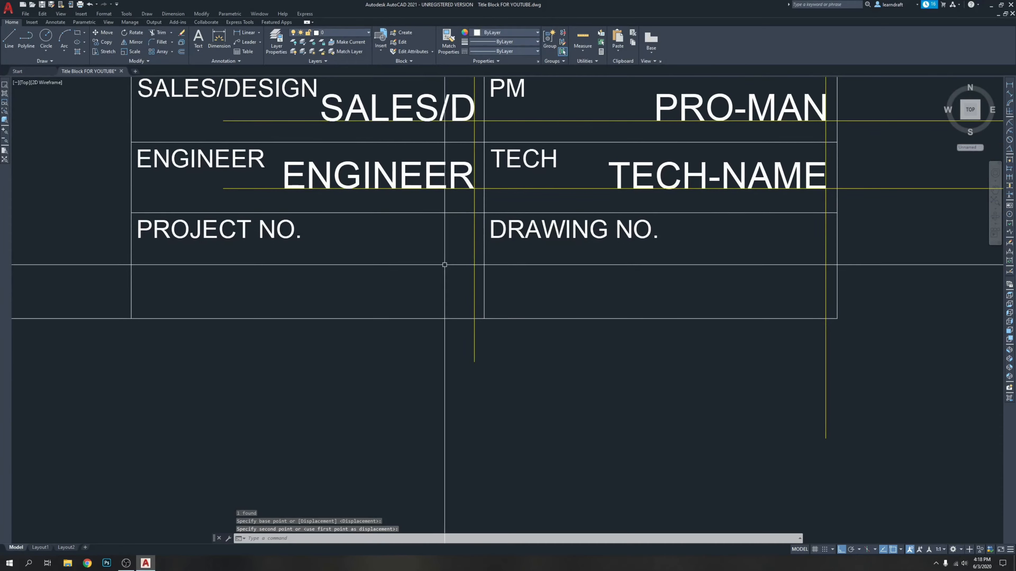
{"action": "scroll", "coordinate": [444, 264], "scroll_direction": "down", "scroll_amount": 4}
{"action": "left_click", "coordinate": [710, 118]}
{"action": "left_click", "coordinate": [624, 305]}
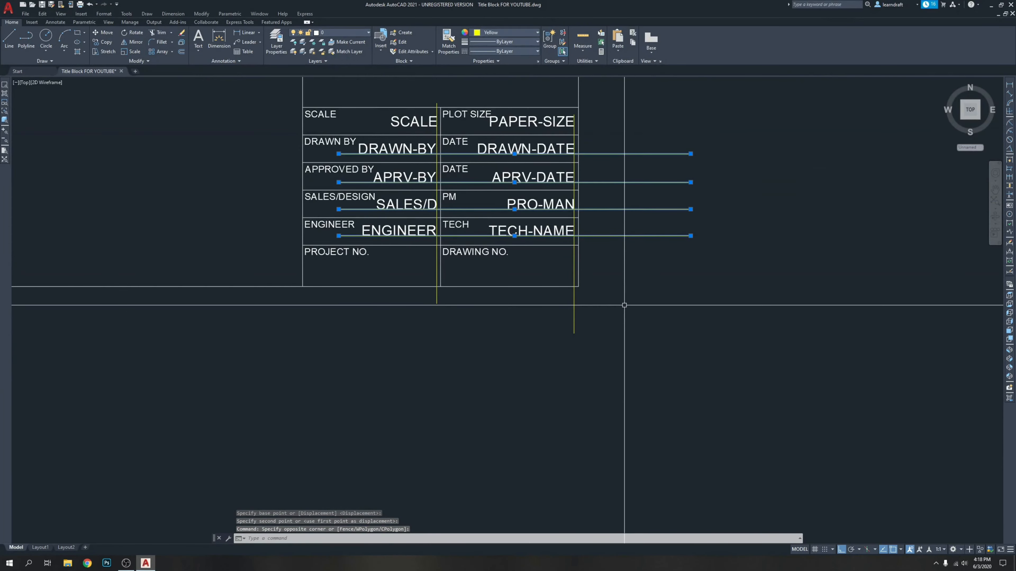
{"action": "key", "text": "Delete"}
{"action": "left_click", "coordinate": [605, 300]}
{"action": "left_click", "coordinate": [325, 338]}
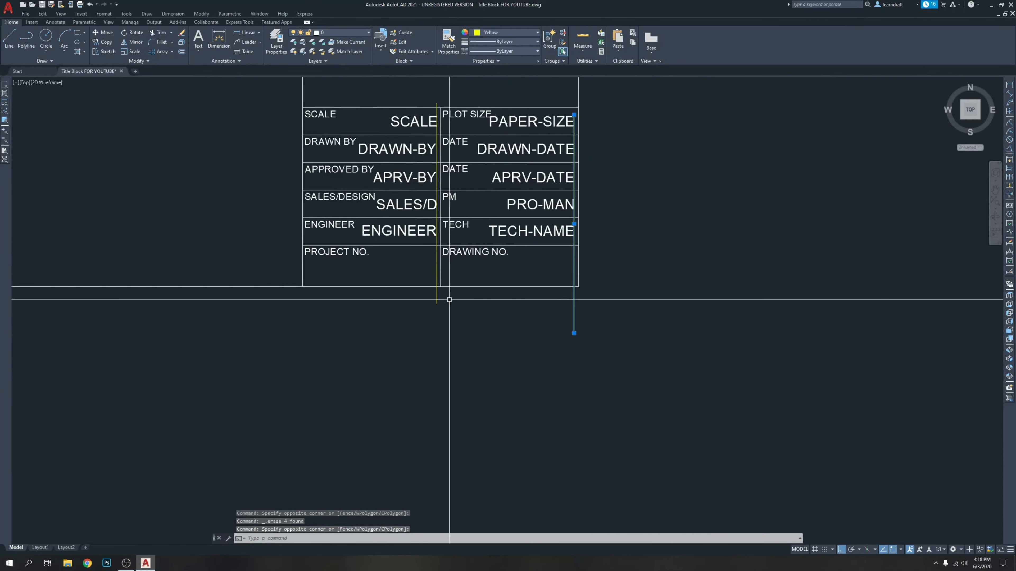
{"action": "key", "text": "Delete"}
Step: Examine the text heights of the NEW 3-16, SMALL and 3-16 text styles
{"action": "middle_click_drag", "start_coordinate": [633, 249], "coordinate": [651, 234]}
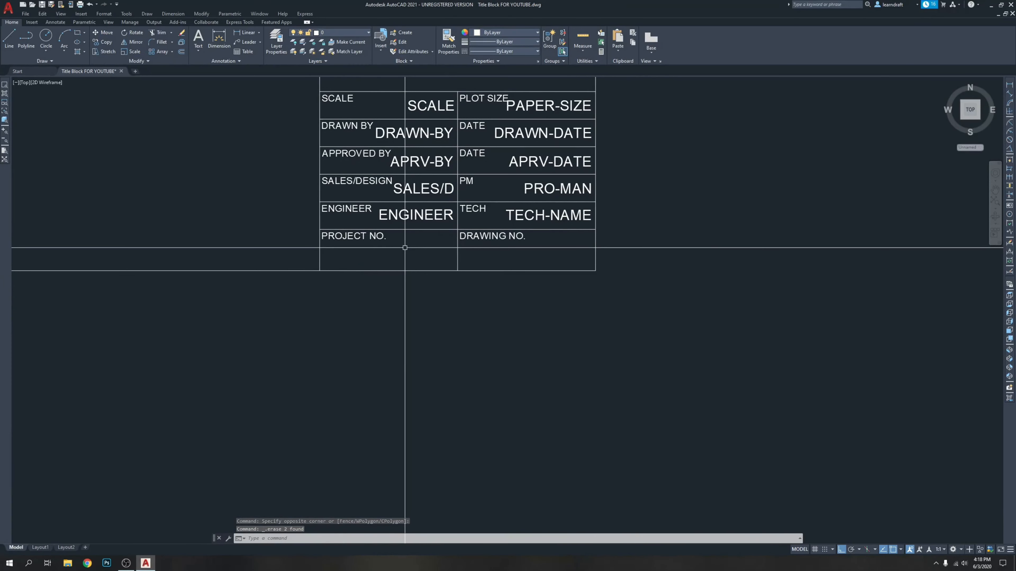
{"action": "middle_click_drag", "start_coordinate": [404, 248], "coordinate": [411, 263]}
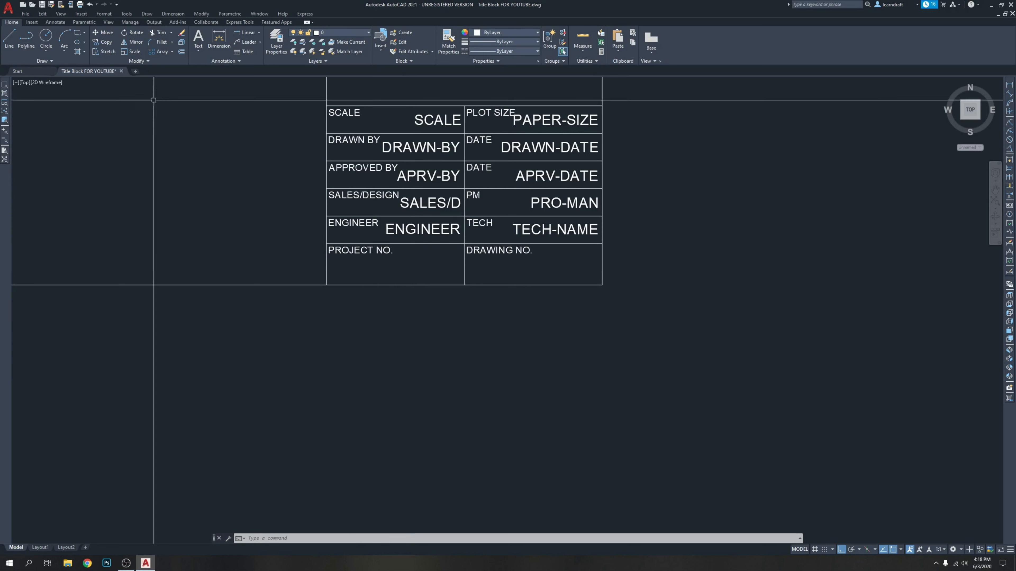
{"action": "left_click", "coordinate": [107, 15]}
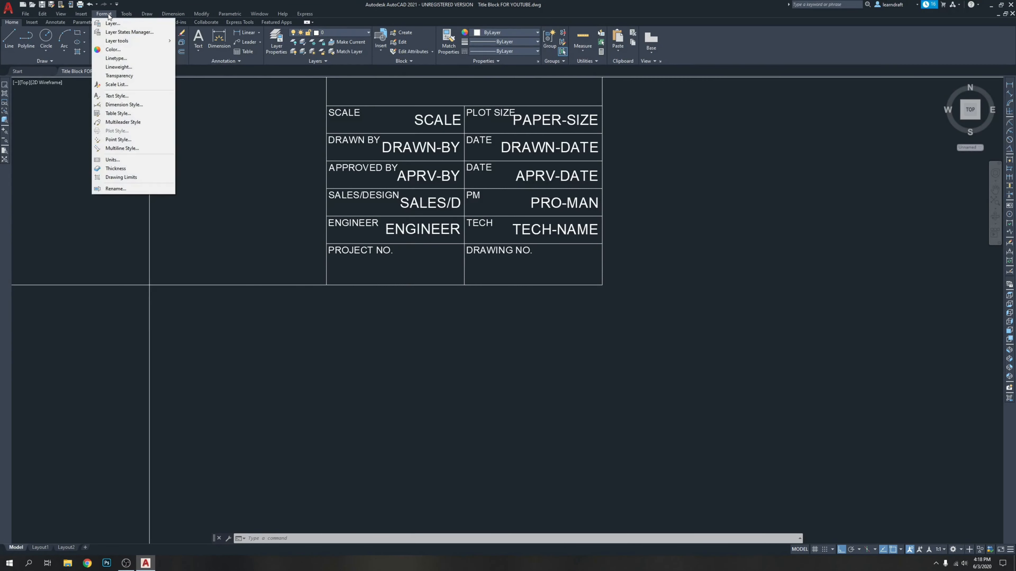
{"action": "left_click", "coordinate": [126, 98]}
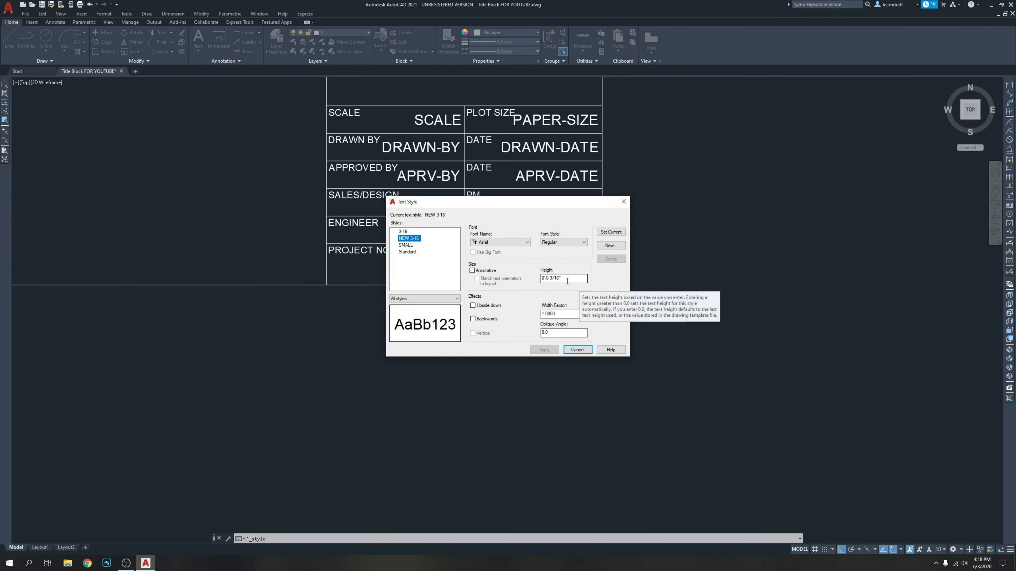
{"action": "left_click", "coordinate": [406, 246]}
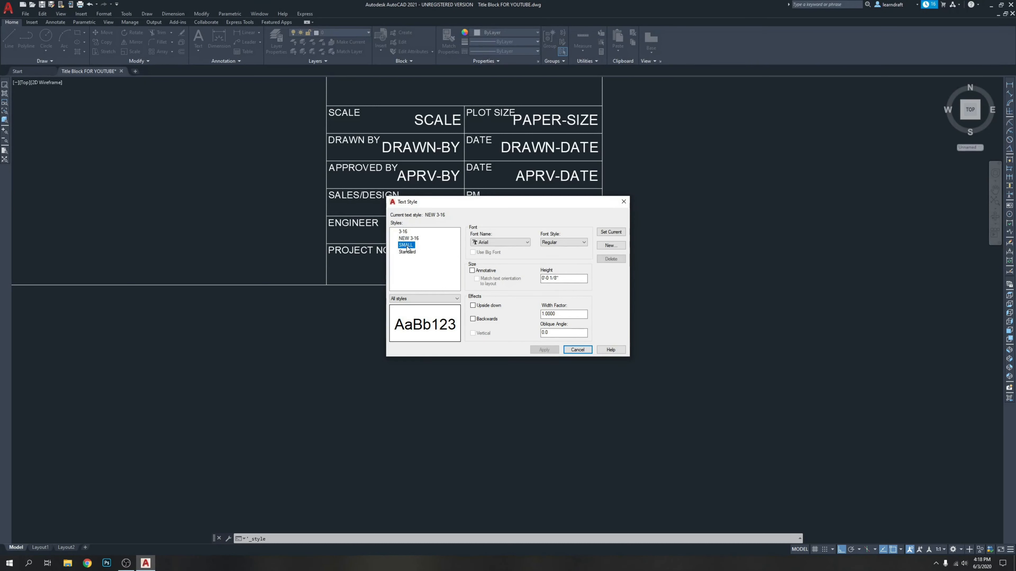
{"action": "left_click", "coordinate": [403, 232]}
{"action": "key", "text": "Escape"}
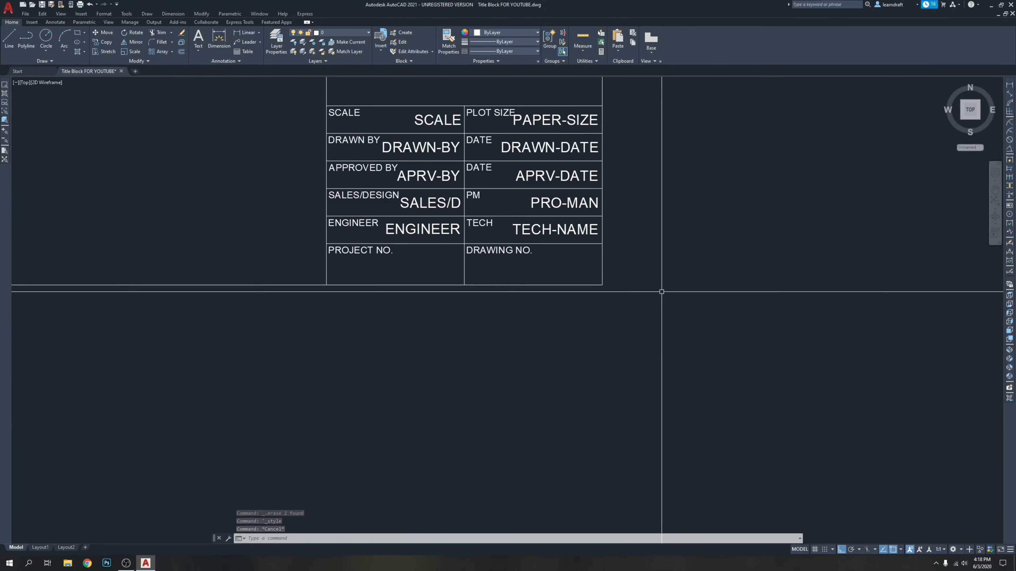
Step: Start an attribute definition with the tag PROJECT-NAME and Right justification
{"action": "type", "text": "att"}
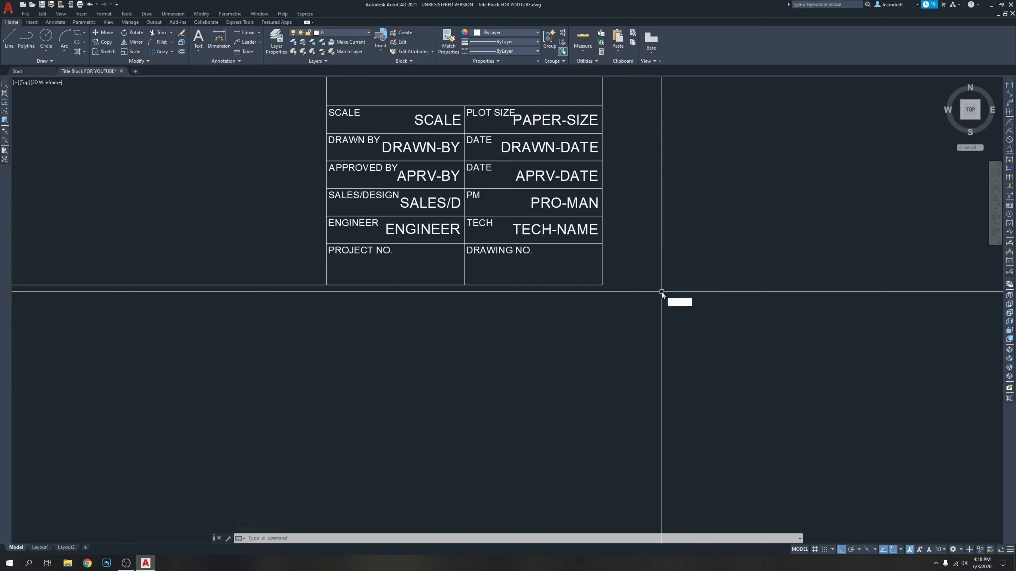
{"action": "key", "text": "Return"}
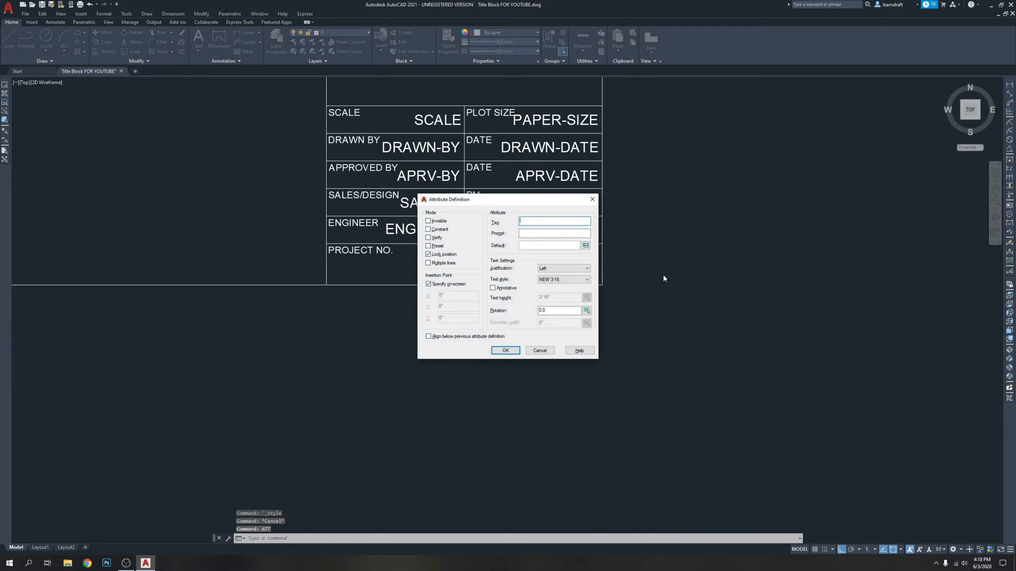
{"action": "left_click_drag", "start_coordinate": [537, 203], "coordinate": [713, 221]}
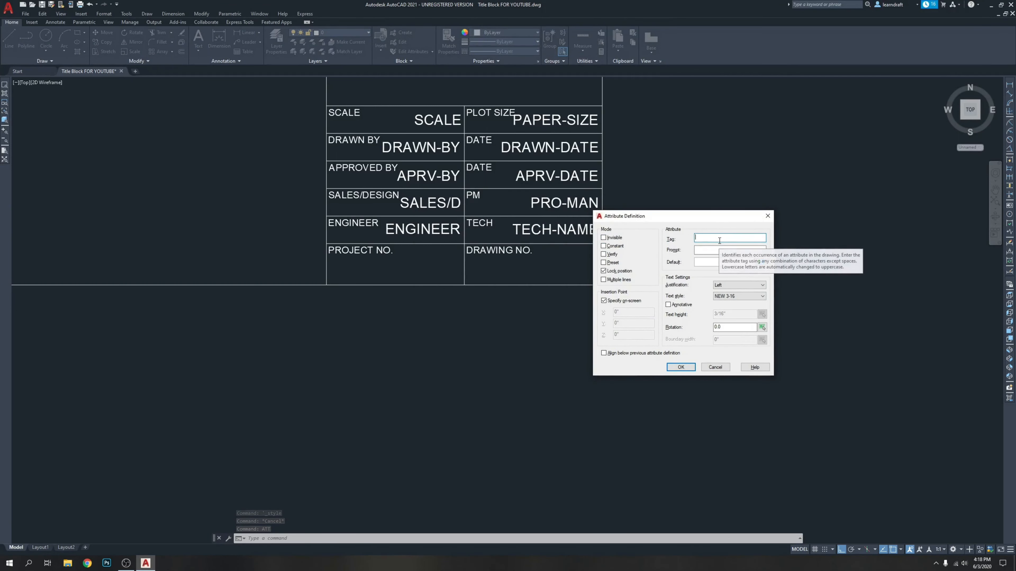
{"action": "type", "text": "PROJECT-NAME"}
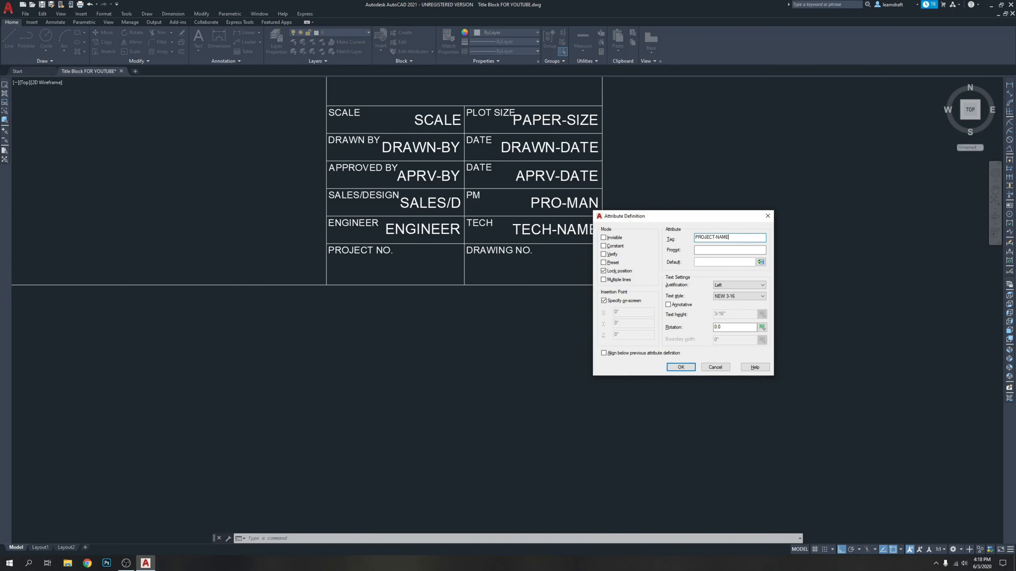
{"action": "left_click", "coordinate": [726, 284]}
{"action": "left_click", "coordinate": [726, 319]}
Step: Set the PROJECT-NAME attribute's text style to Standard and place it just outside the left edge of the PROJECT NO. cell
{"action": "left_click", "coordinate": [749, 297]}
{"action": "left_click", "coordinate": [738, 297]}
{"action": "left_click", "coordinate": [735, 312]}
{"action": "left_click", "coordinate": [737, 297]}
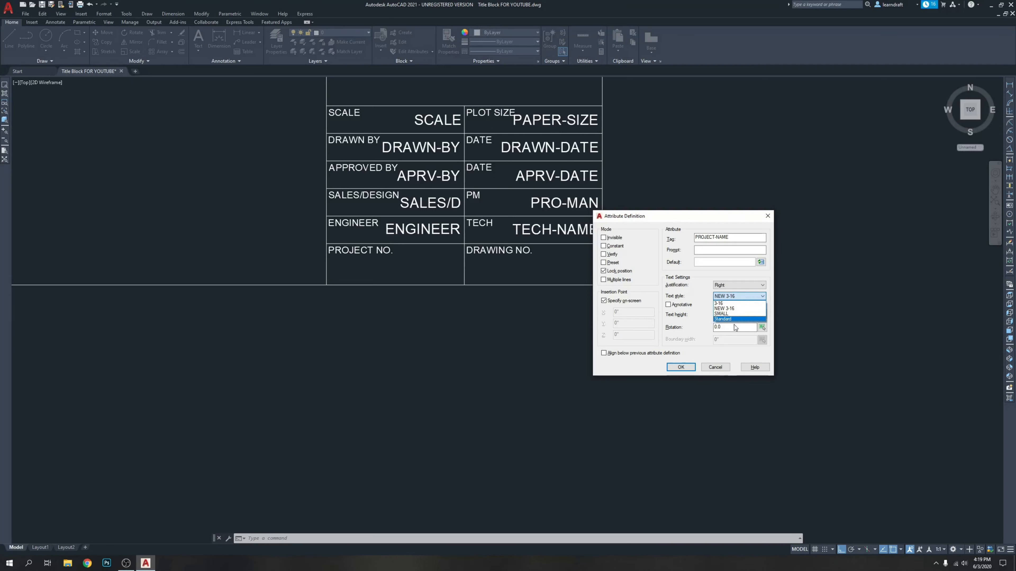
{"action": "left_click", "coordinate": [730, 319]}
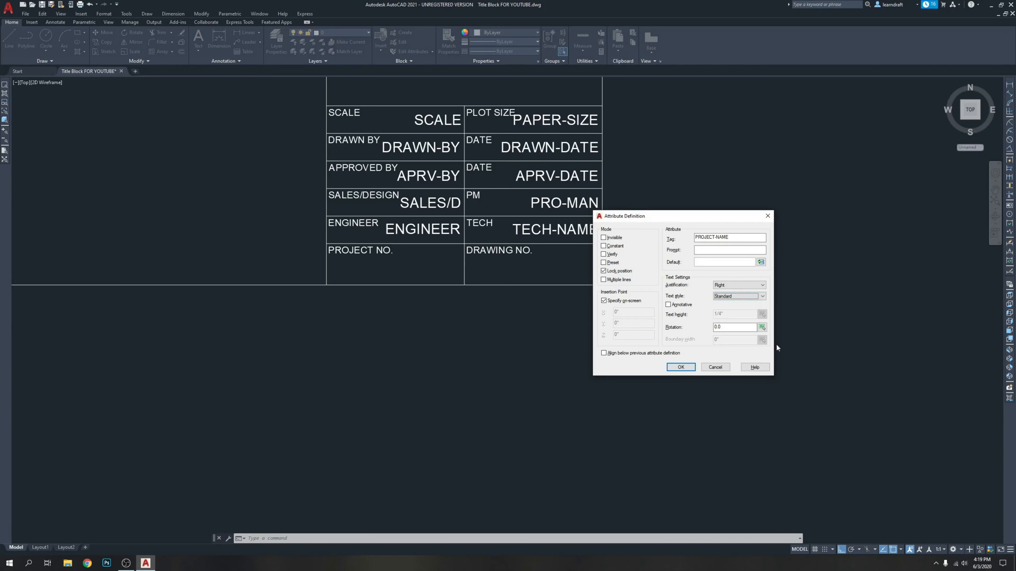
{"action": "left_click", "coordinate": [680, 367]}
{"action": "scroll", "coordinate": [496, 284], "scroll_direction": "up", "scroll_amount": 4}
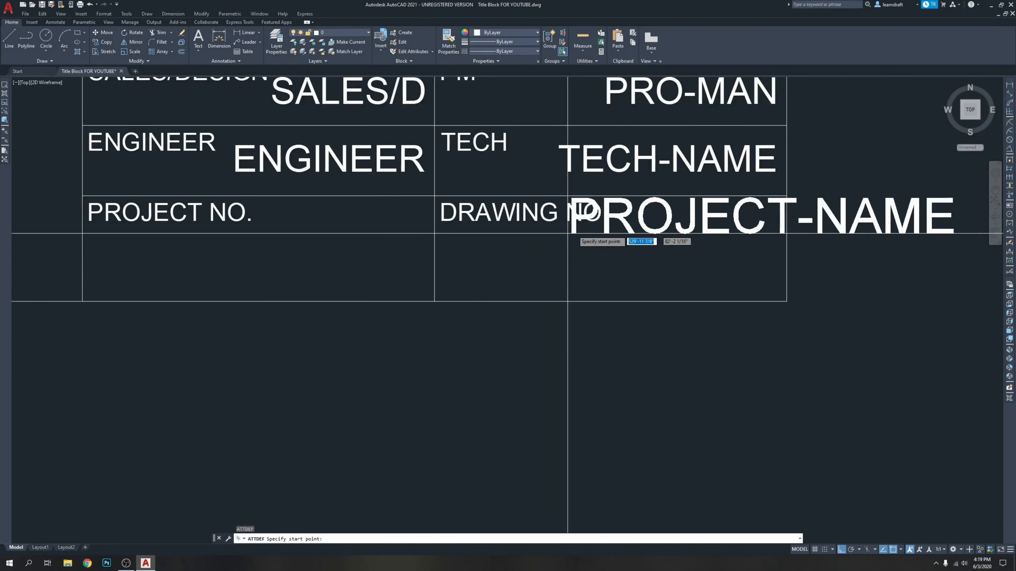
{"action": "middle_click_drag", "start_coordinate": [218, 270], "coordinate": [368, 268]}
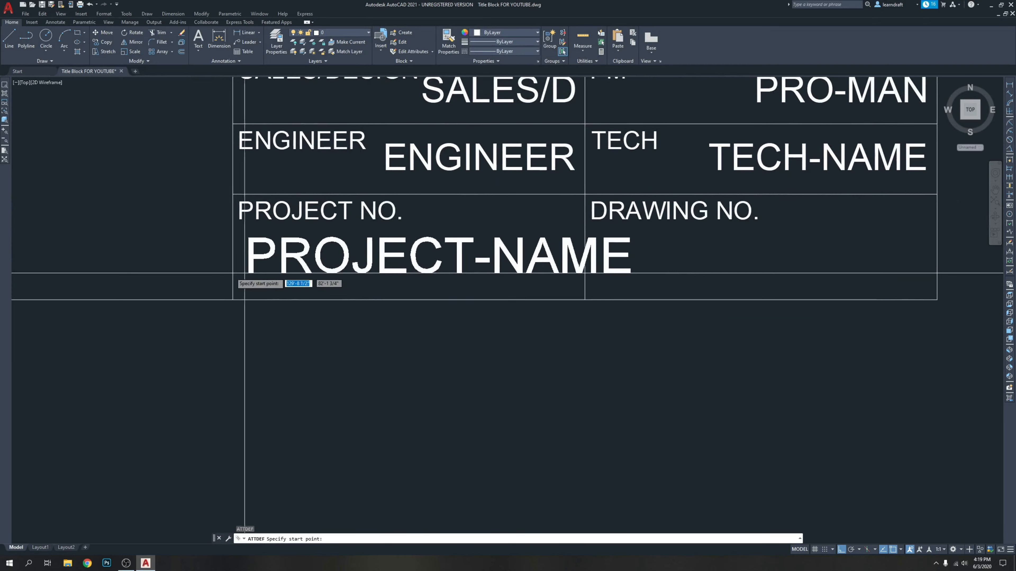
{"action": "left_click", "coordinate": [178, 270]}
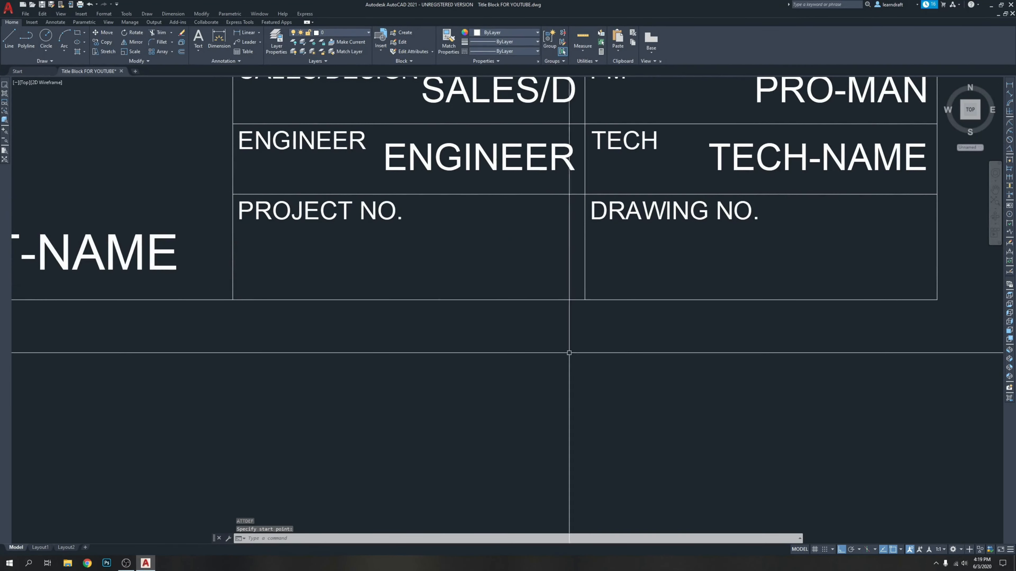
Step: Draw a horizontal guide line at the PROJECT-NAME baseline, running through the PROJECT NO. and DRAWING NO. cells
{"action": "type", "text": "l"}
{"action": "key", "text": "Return"}
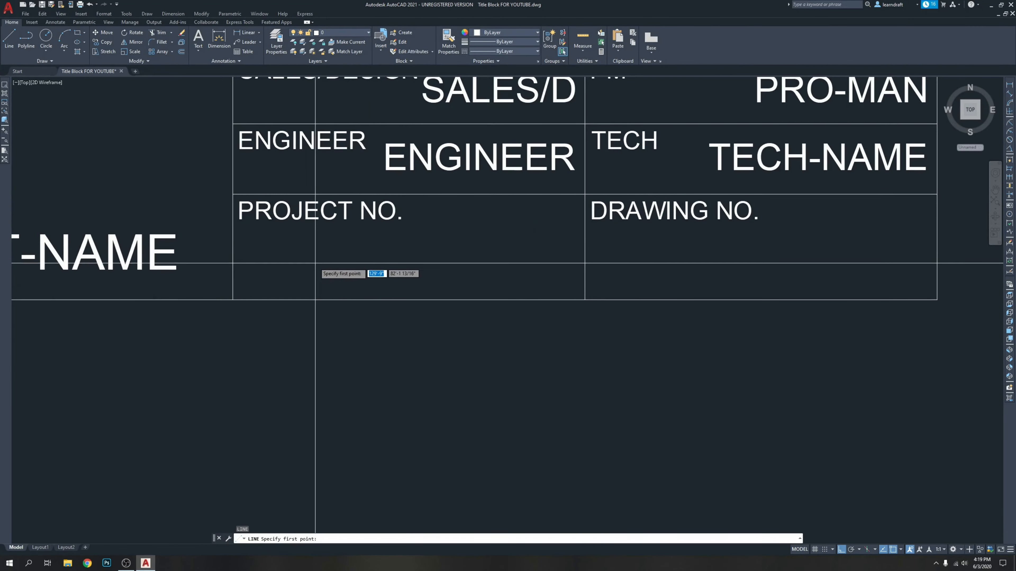
{"action": "left_click", "coordinate": [310, 270]}
{"action": "left_click", "coordinate": [878, 282]}
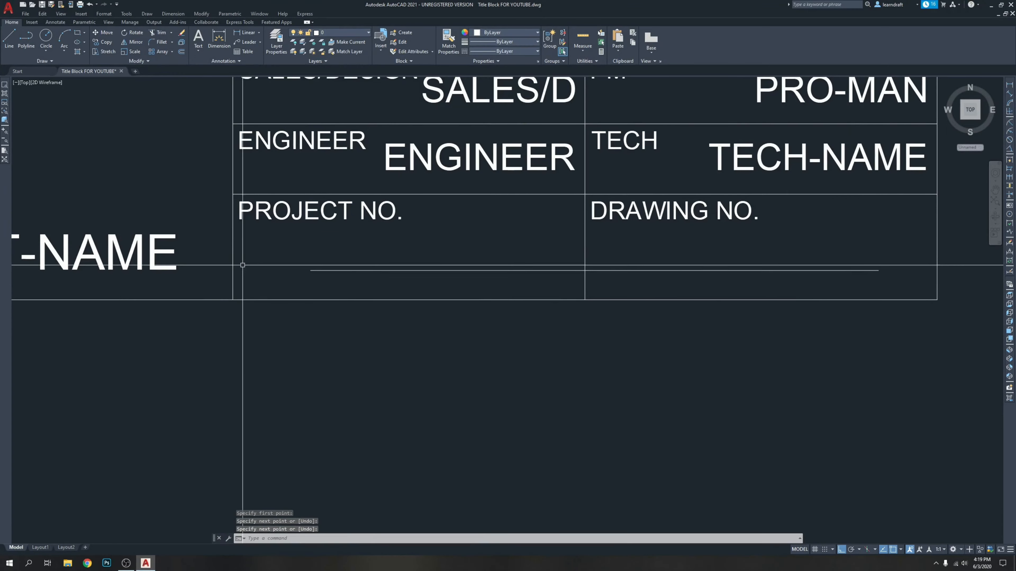
{"action": "key", "text": "Return"}
Step: Move the PROJECT-NAME attribute horizontally until its right end sits just inside the right edge of the PROJECT NO. cell
{"action": "left_click", "coordinate": [202, 262]}
{"action": "middle_click_drag", "start_coordinate": [274, 310], "coordinate": [330, 295]}
{"action": "type", "text": "m"}
{"action": "key", "text": "Return"}
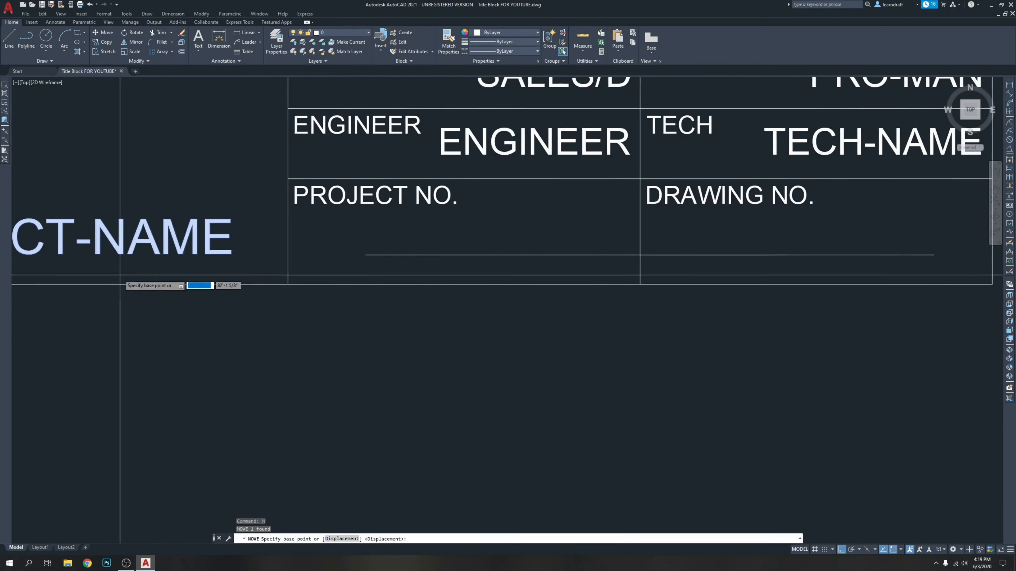
{"action": "middle_click_drag", "start_coordinate": [120, 276], "coordinate": [379, 279]}
{"action": "left_click", "coordinate": [231, 256]}
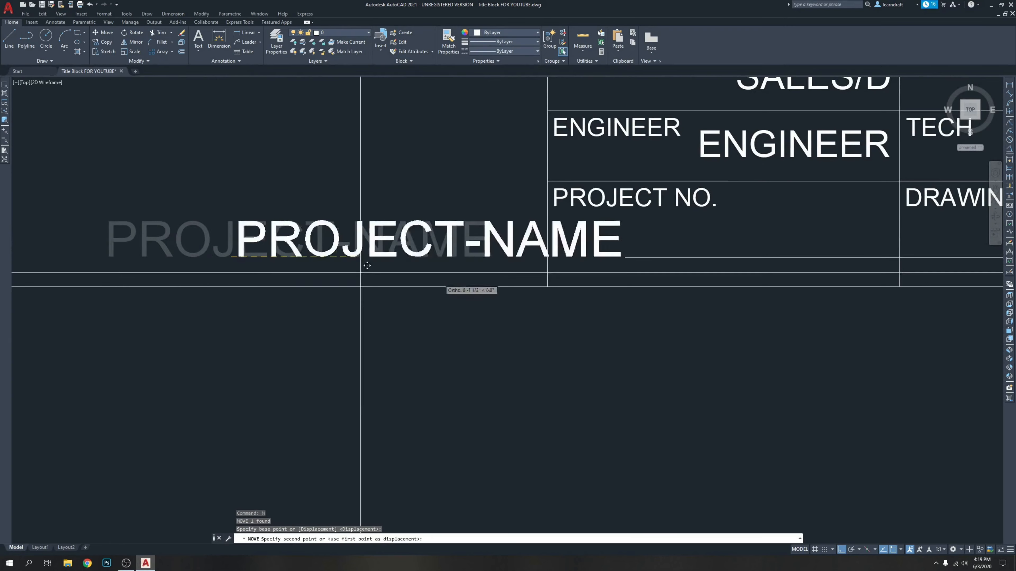
{"action": "left_click", "coordinate": [635, 284]}
{"action": "middle_click_drag", "start_coordinate": [870, 204], "coordinate": [595, 210]}
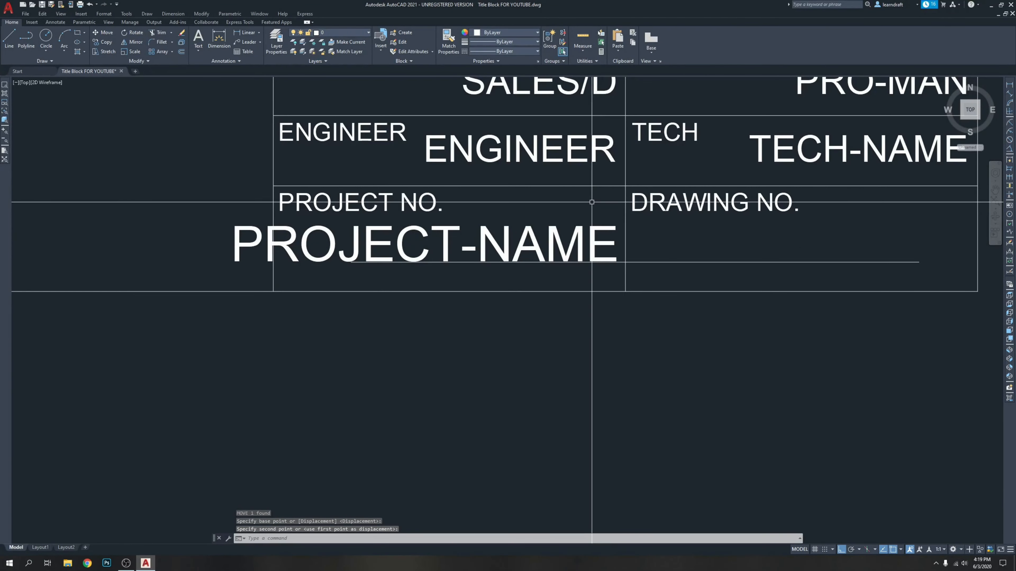
Step: Change the tag of the PROJECT-NAME attribute definition to PROJECT-NO
{"action": "double_click", "coordinate": [597, 225]}
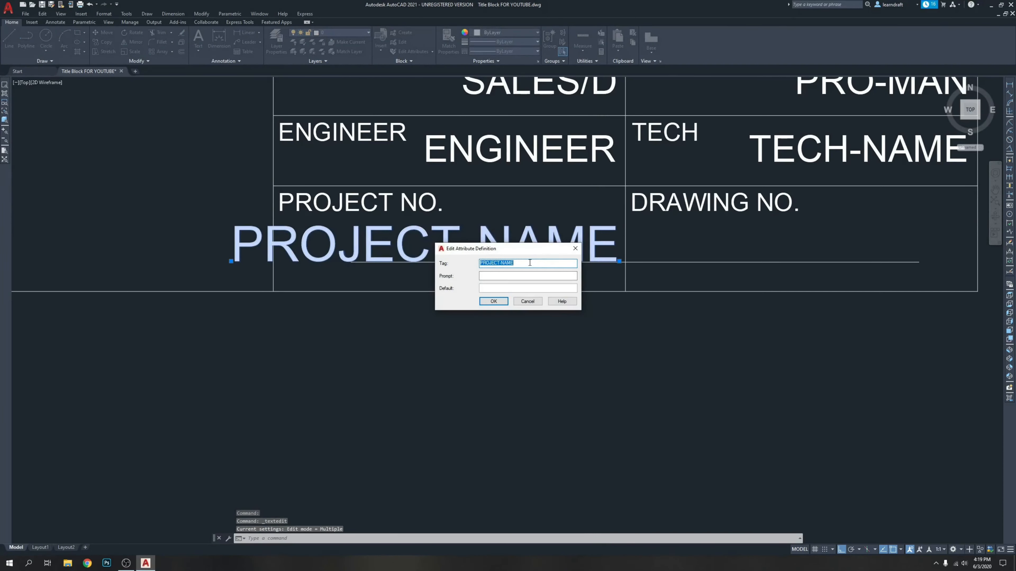
{"action": "left_click_drag", "start_coordinate": [511, 264], "coordinate": [505, 265]}
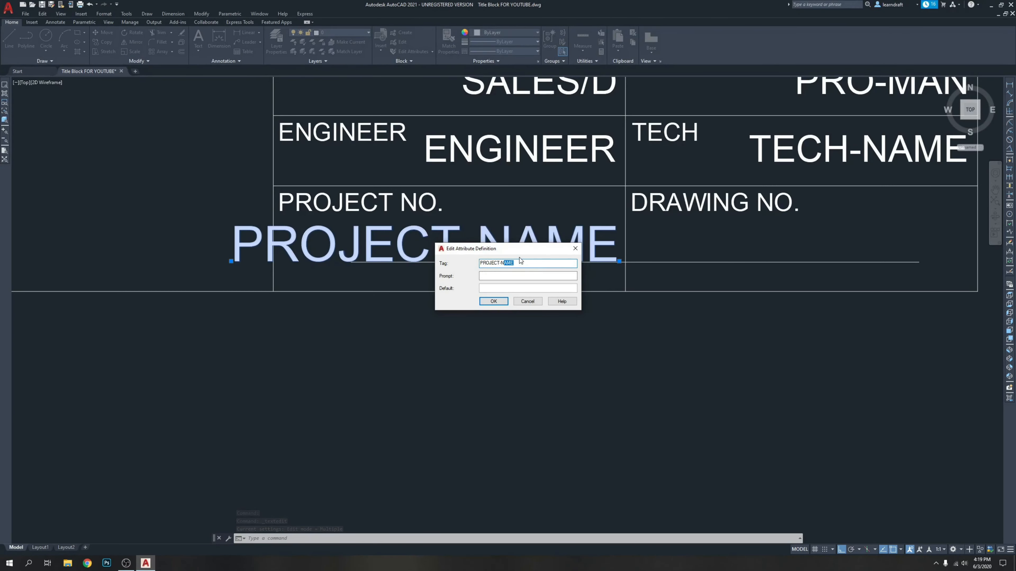
{"action": "left_click", "coordinate": [500, 303]}
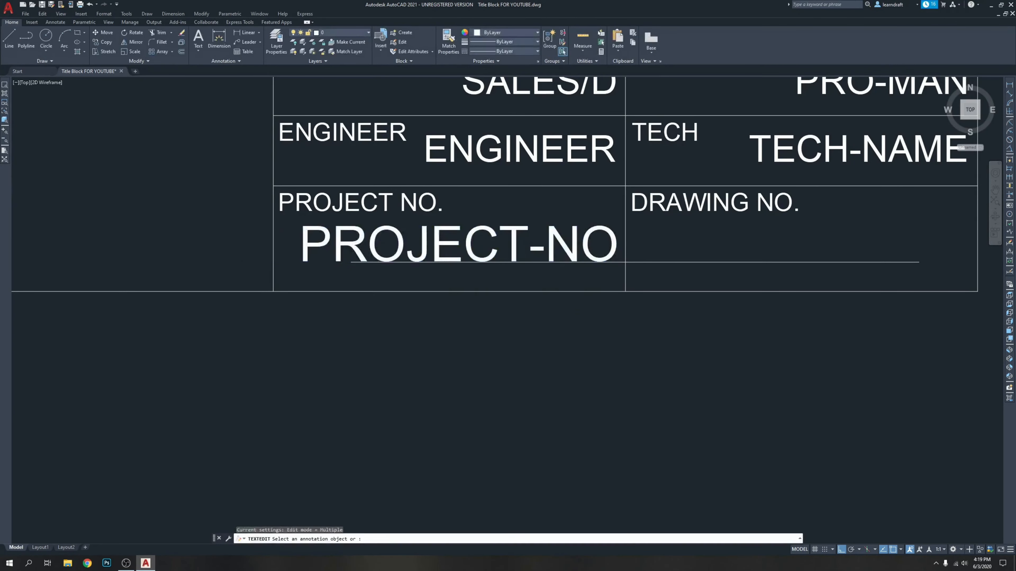
{"action": "middle_click_drag", "start_coordinate": [610, 306], "coordinate": [501, 311]}
{"action": "key", "text": "Return"}
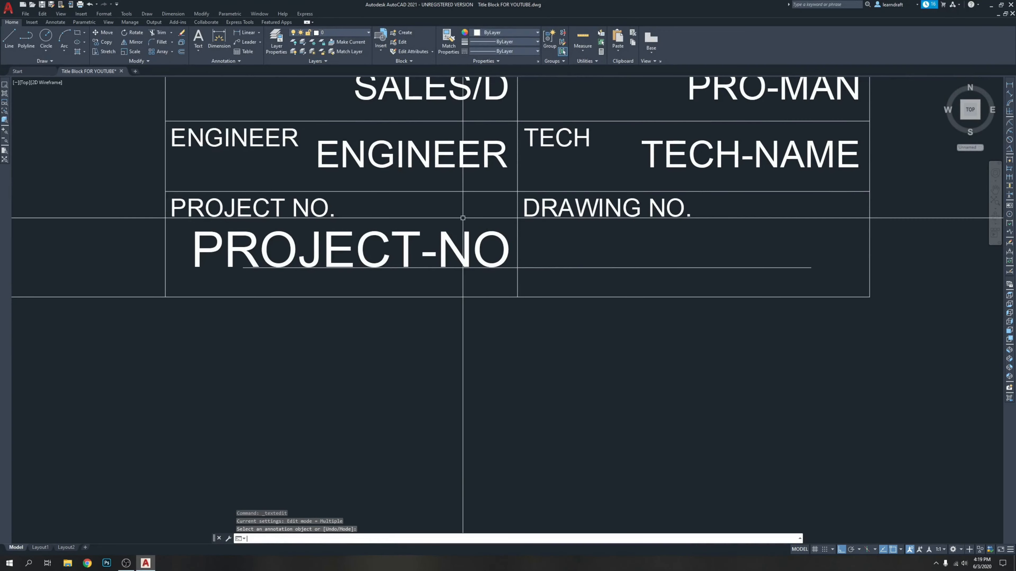
Step: Draw a vertical guide line from the right end of the ENGINEER attribute down past the PROJECT-NO attribute
{"action": "left_click", "coordinate": [464, 220]}
{"action": "scroll", "coordinate": [530, 245], "scroll_direction": "up", "scroll_amount": 4}
{"action": "scroll", "coordinate": [531, 245], "scroll_direction": "down", "scroll_amount": 4}
{"action": "scroll", "coordinate": [495, 169], "scroll_direction": "up", "scroll_amount": 3}
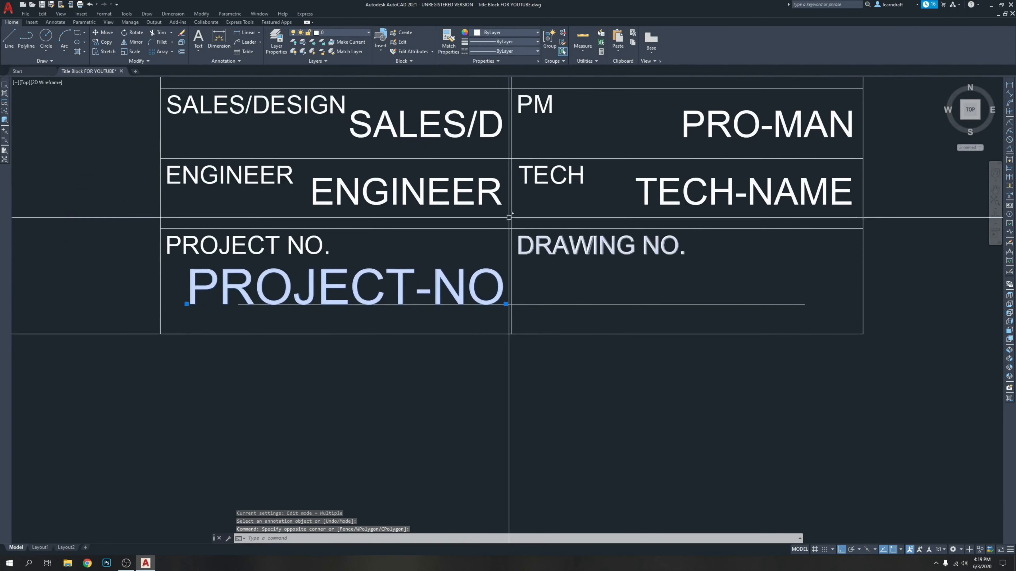
{"action": "key", "text": "Escape"}
{"action": "key", "text": "Escape"}
{"action": "scroll", "coordinate": [495, 169], "scroll_direction": "up", "scroll_amount": 2}
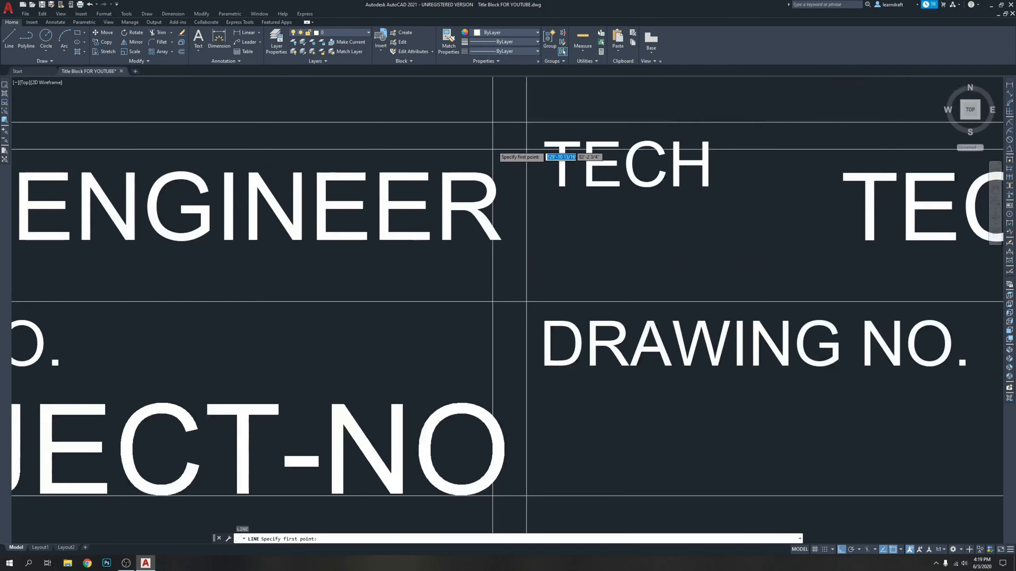
{"action": "type", "text": "l"}
{"action": "key", "text": "Return"}
{"action": "left_click", "coordinate": [500, 138]}
{"action": "scroll", "coordinate": [501, 138], "scroll_direction": "down", "scroll_amount": 2}
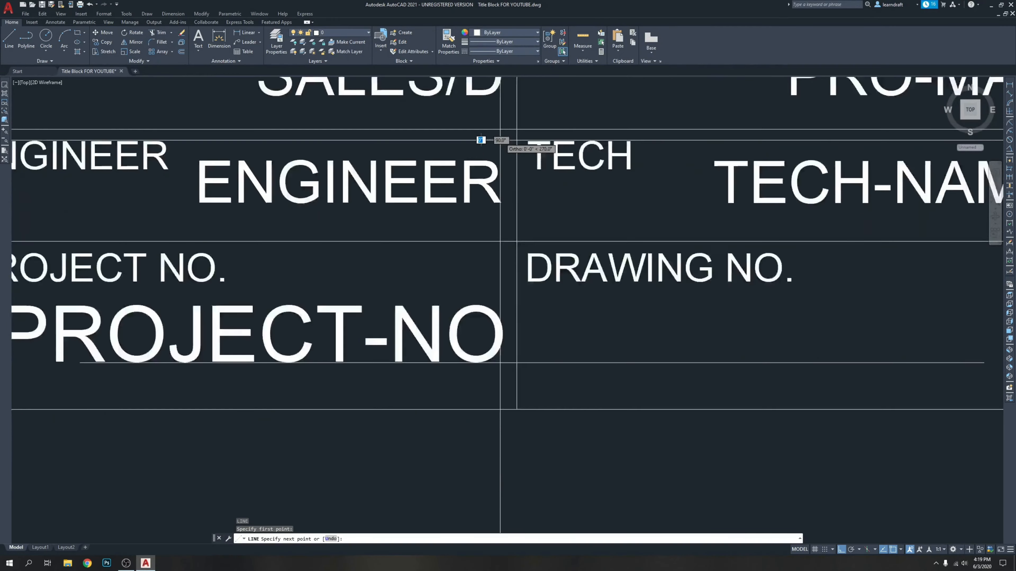
{"action": "left_click", "coordinate": [465, 356]}
{"action": "key", "text": "Return"}
Step: Move the PROJECT-NO attribute slightly left so its right end aligns with the vertical guide line
{"action": "scroll", "coordinate": [516, 249], "scroll_direction": "up", "scroll_amount": 1}
{"action": "left_click", "coordinate": [479, 383]}
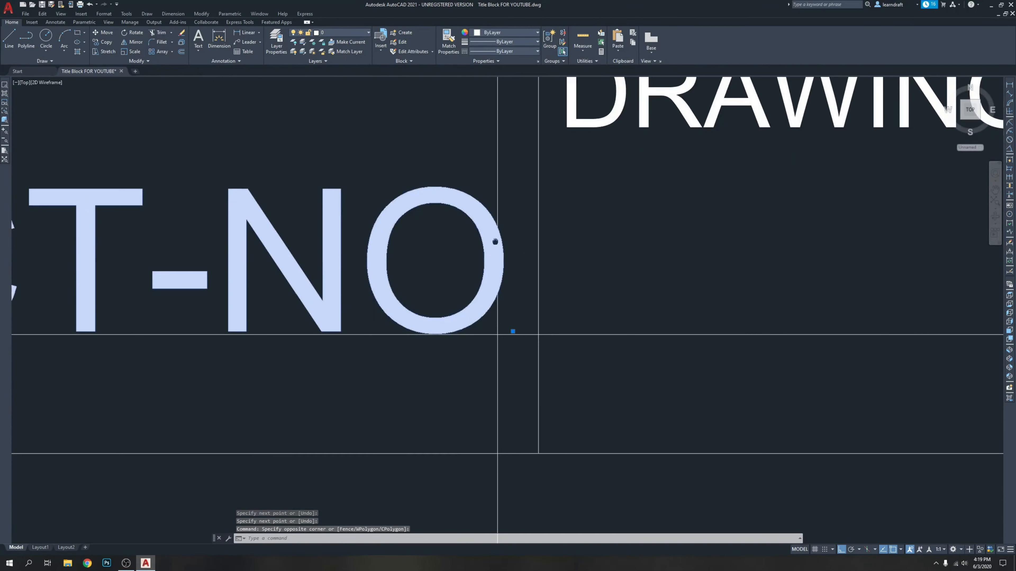
{"action": "type", "text": "m"}
{"action": "key", "text": "Return"}
{"action": "scroll", "coordinate": [624, 256], "scroll_direction": "up", "scroll_amount": 4}
{"action": "left_click", "coordinate": [623, 256]}
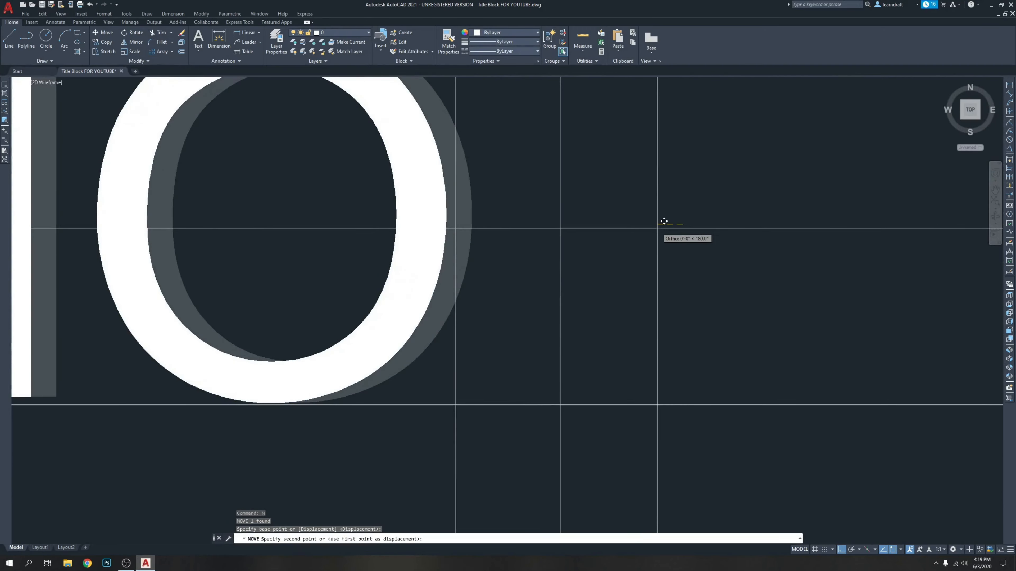
{"action": "left_click", "coordinate": [671, 220]}
{"action": "scroll", "coordinate": [671, 220], "scroll_direction": "down", "scroll_amount": 2}
{"action": "scroll", "coordinate": [607, 251], "scroll_direction": "down", "scroll_amount": 5}
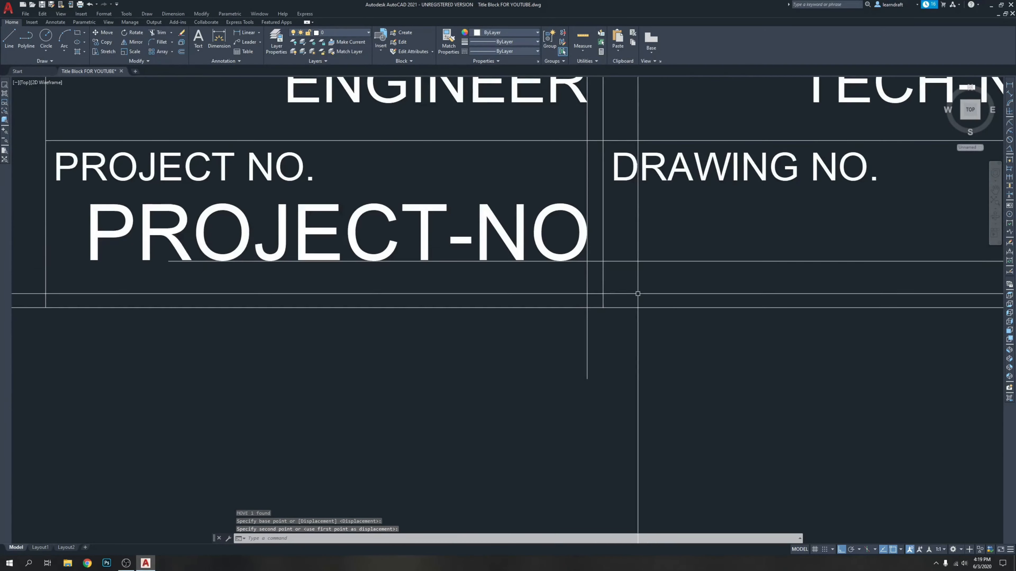
Step: Erase the vertical guide line beside the PROJECT-NO attribute
{"action": "left_click", "coordinate": [623, 340]}
{"action": "left_click", "coordinate": [556, 356]}
{"action": "scroll", "coordinate": [383, 327], "scroll_direction": "down", "scroll_amount": 3}
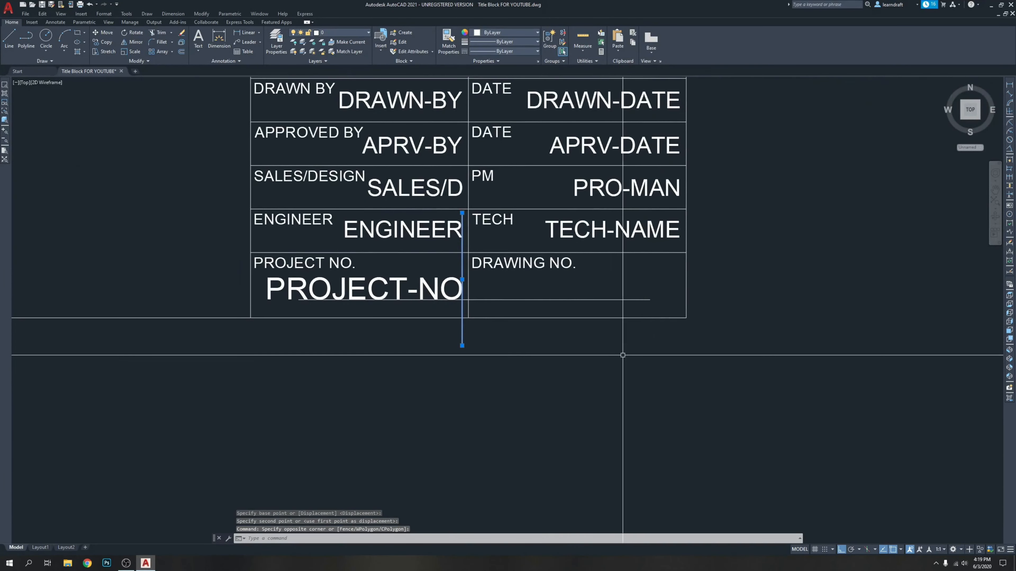
{"action": "key", "text": "Delete"}
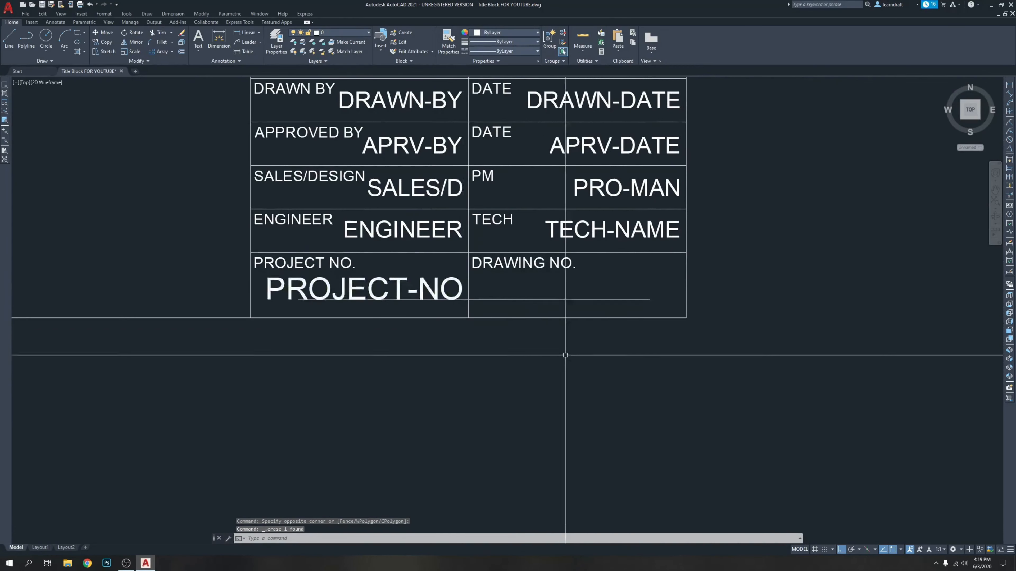
Step: Create an attribute definition tagged DRAWING-NO with Left justification and Standard style, placed at the right end of the horizontal guide line
{"action": "type", "text": "ATT"}
{"action": "key", "text": "Return"}
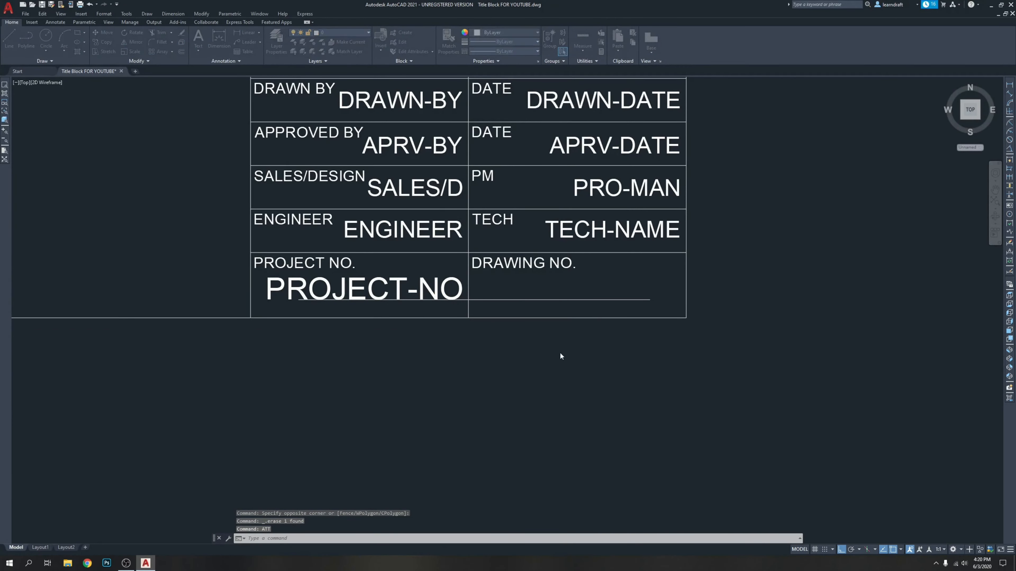
{"action": "left_click_drag", "start_coordinate": [545, 201], "coordinate": [824, 276]}
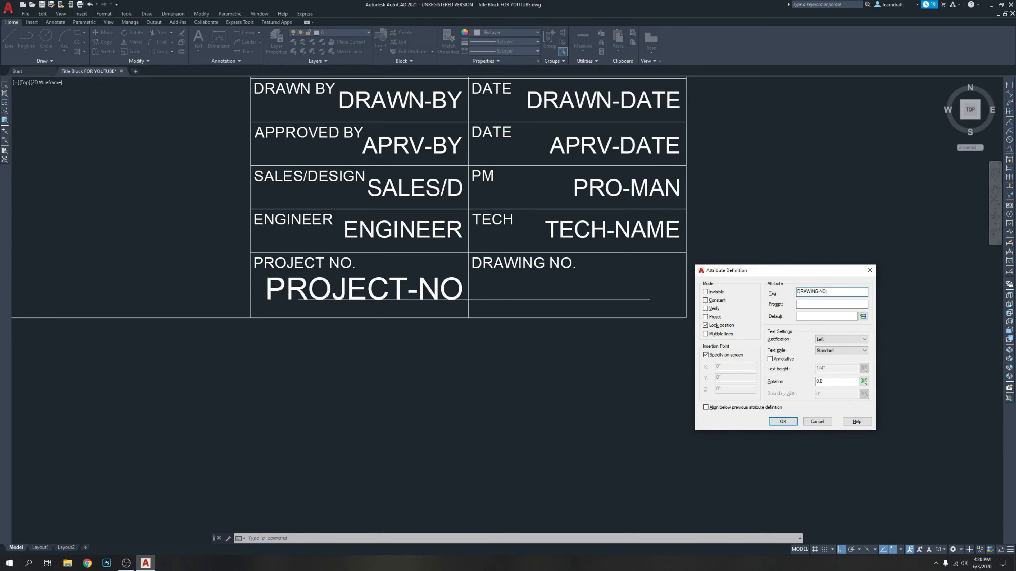
{"action": "key", "text": "Return"}
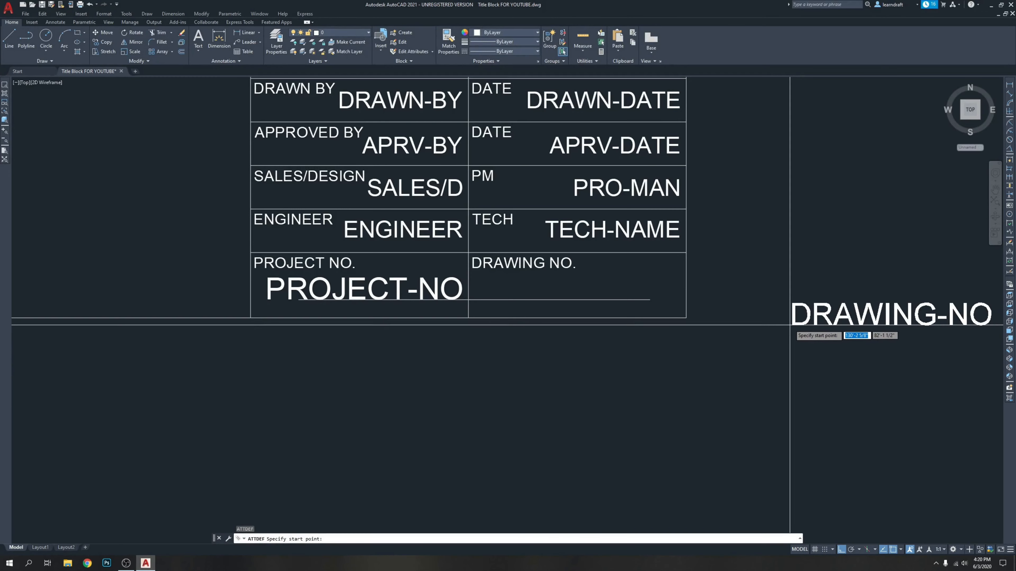
{"action": "middle_click_drag", "start_coordinate": [789, 324], "coordinate": [601, 300]}
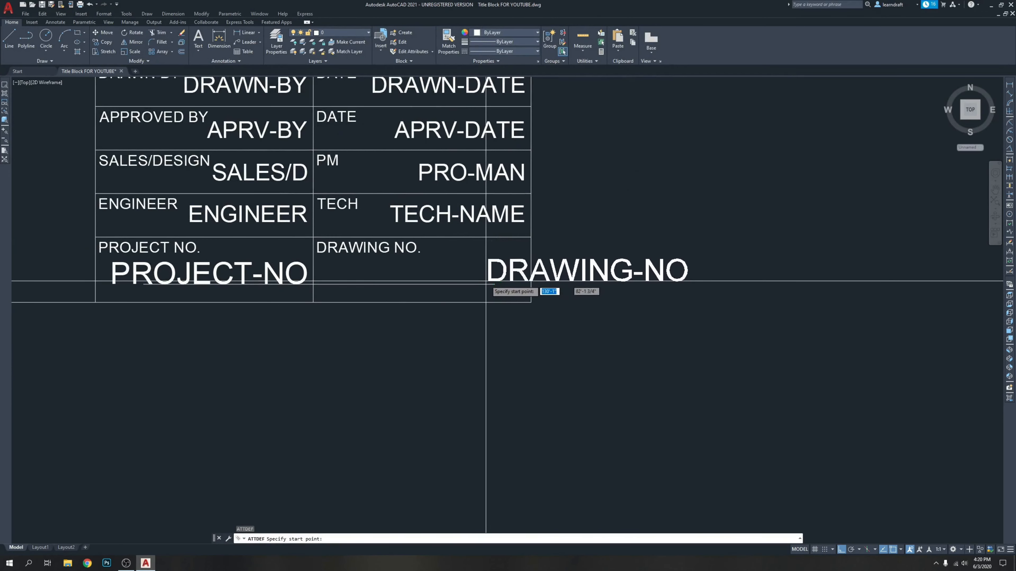
{"action": "left_click", "coordinate": [494, 285]}
Step: Move the DRAWING-NO attribute horizontally left into the DRAWING NO. cell
{"action": "left_click", "coordinate": [612, 276]}
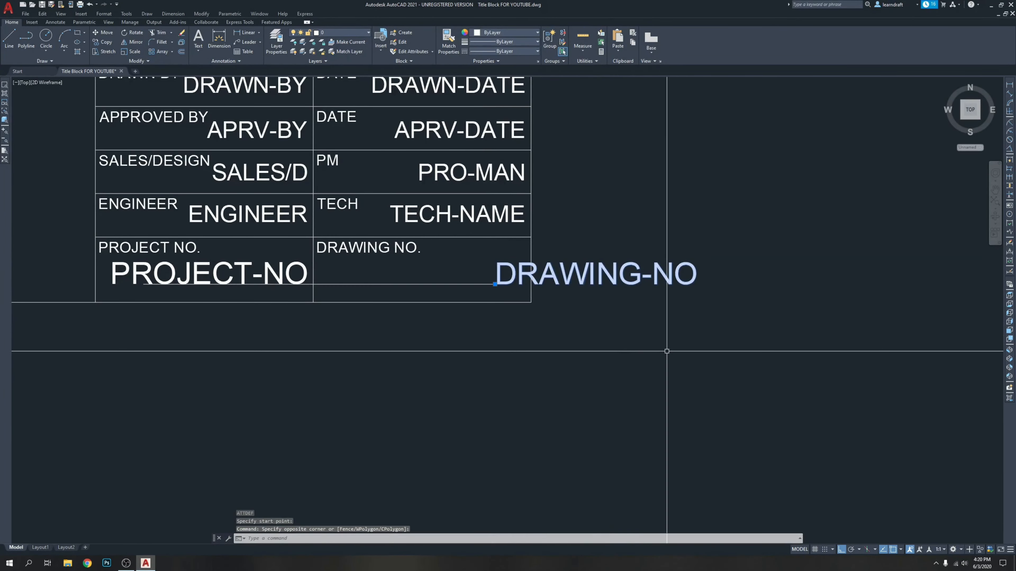
{"action": "type", "text": "m"}
{"action": "key", "text": "Return"}
{"action": "left_click", "coordinate": [758, 360]}
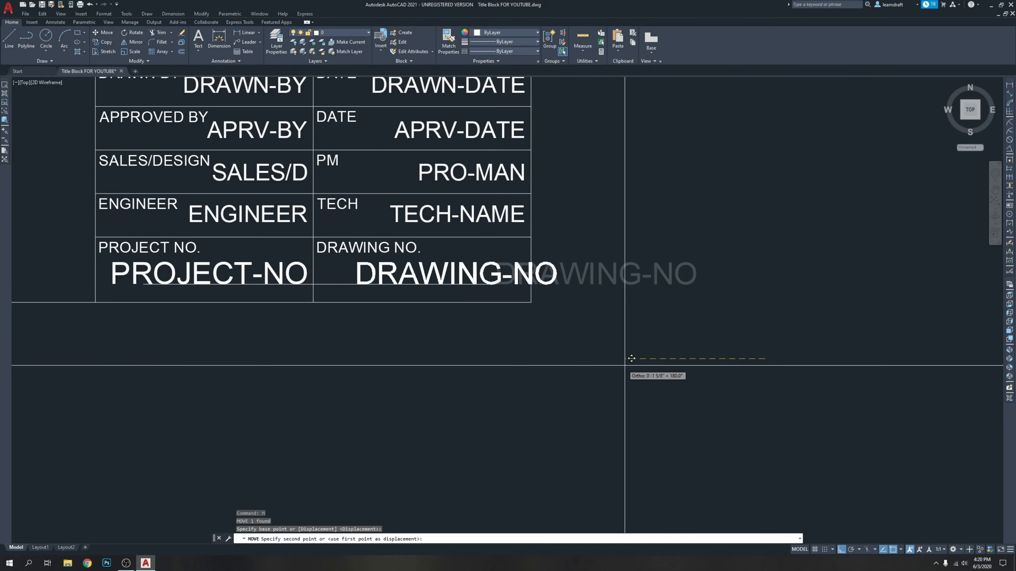
{"action": "left_click", "coordinate": [591, 361]}
{"action": "scroll", "coordinate": [510, 275], "scroll_direction": "up", "scroll_amount": 4}
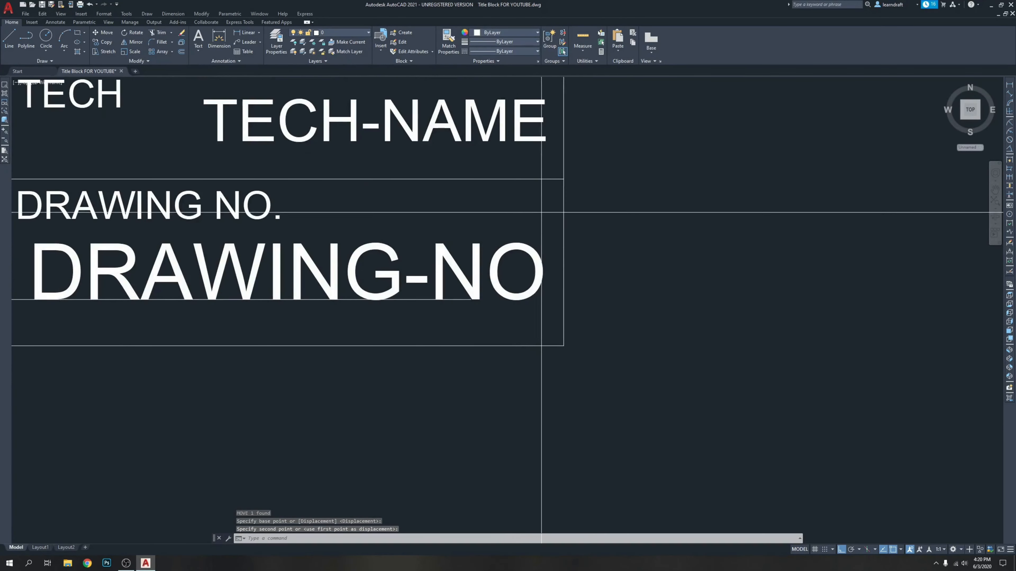
Step: Nudge the DRAWING-NO attribute slightly right so its right end lines up with the TECH-NAME attribute above
{"action": "left_click", "coordinate": [539, 214]}
{"action": "left_click", "coordinate": [528, 252]}
{"action": "type", "text": "m"}
{"action": "key", "text": "Return"}
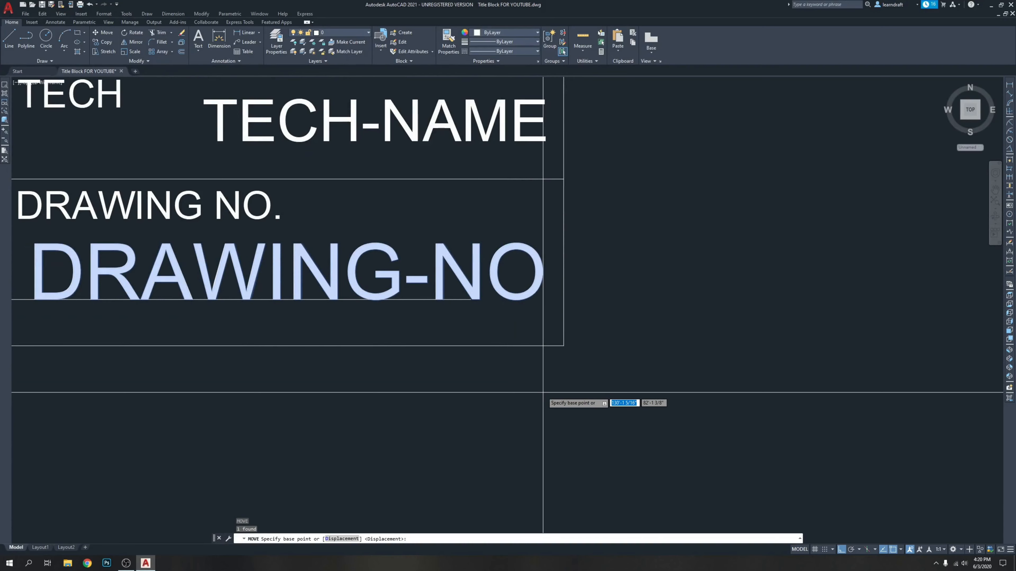
{"action": "left_click", "coordinate": [542, 392]}
{"action": "left_click", "coordinate": [546, 394]}
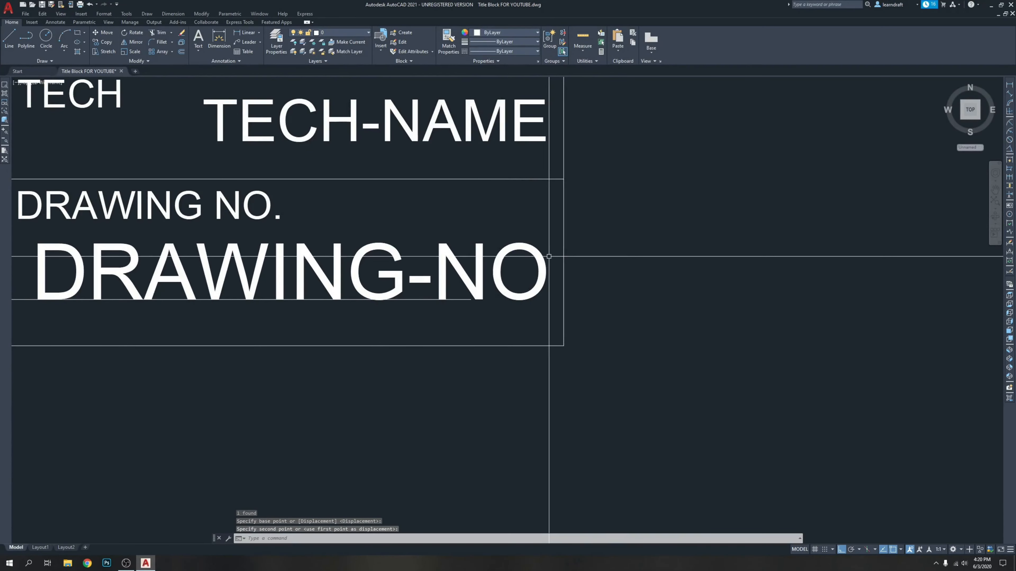
Step: Set the DRAWING-NO attribute's justification to Right in its properties
{"action": "left_click", "coordinate": [544, 244]}
{"action": "left_click", "coordinate": [529, 280]}
{"action": "right_click", "coordinate": [531, 247]}
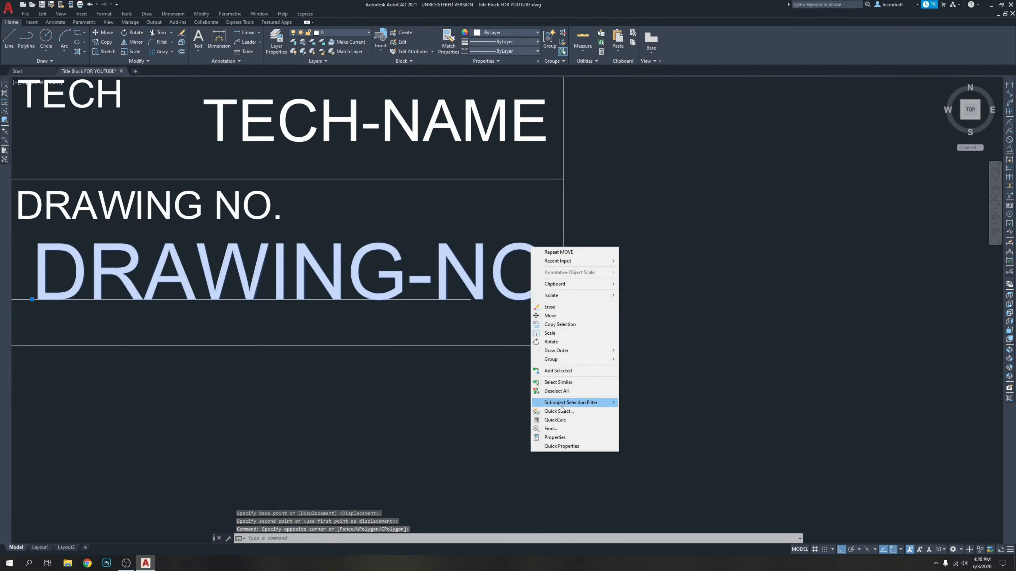
{"action": "left_click", "coordinate": [560, 439]}
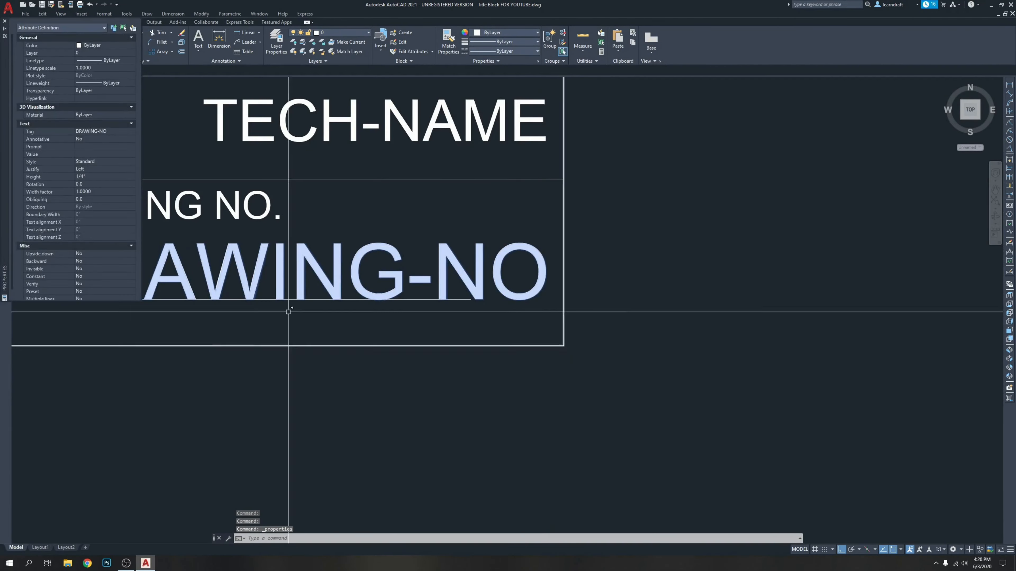
{"action": "left_click", "coordinate": [91, 169]}
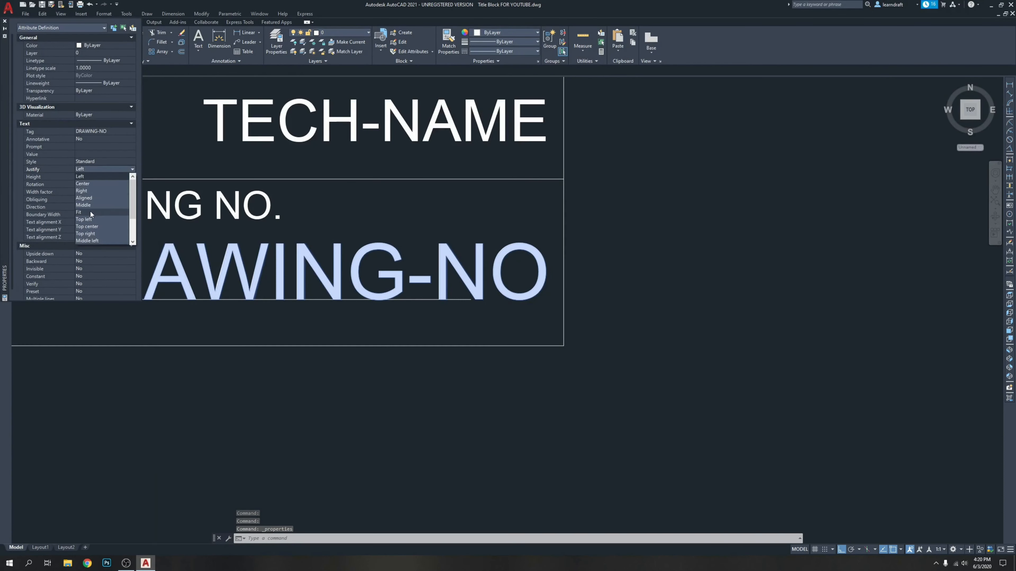
{"action": "left_click", "coordinate": [89, 191]}
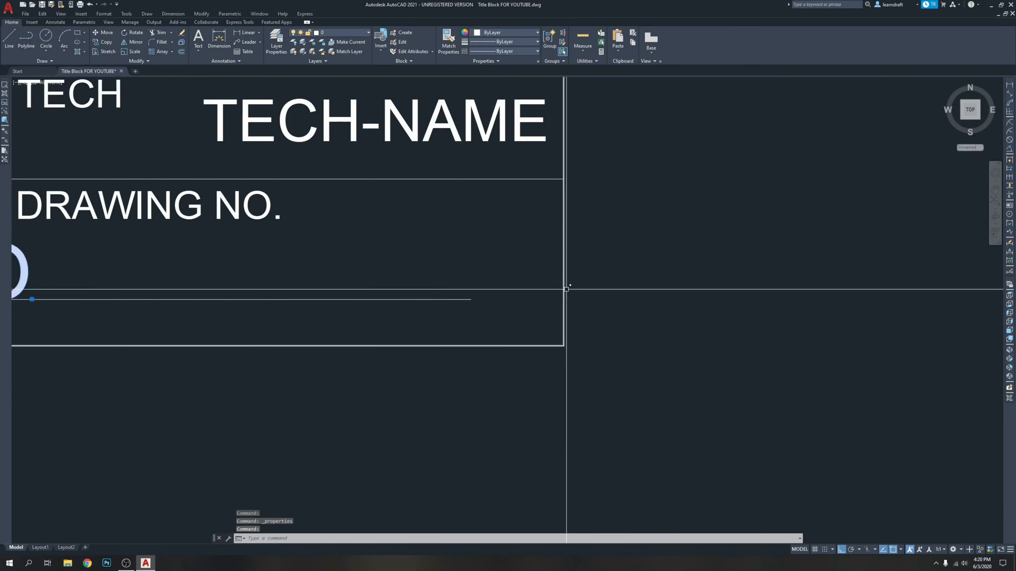
Step: Move the right-justified DRAWING-NO attribute horizontally back into the DRAWING NO. cell
{"action": "scroll", "coordinate": [565, 288], "scroll_direction": "down", "scroll_amount": 3}
{"action": "type", "text": "m"}
{"action": "key", "text": "Return"}
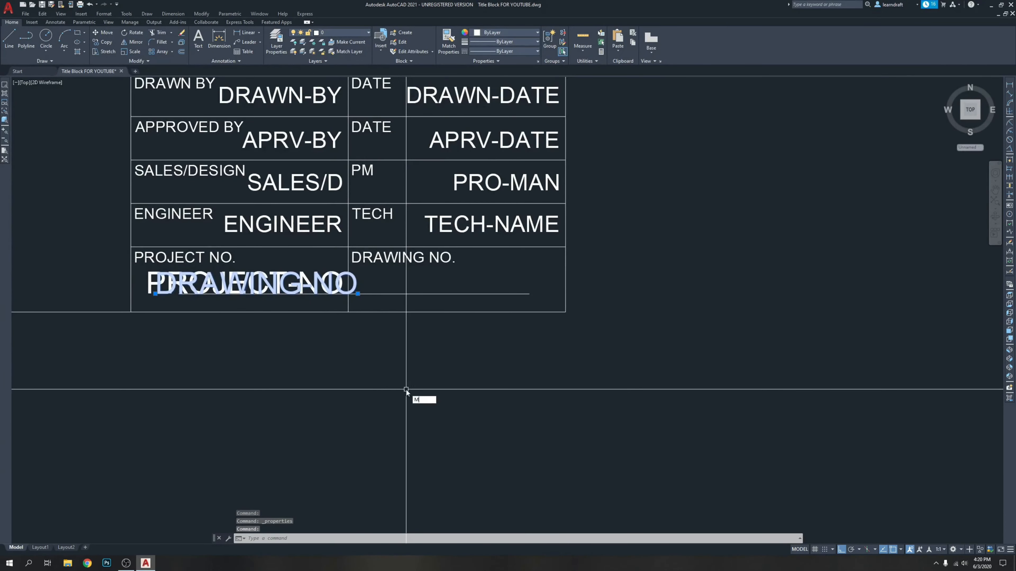
{"action": "left_click", "coordinate": [287, 363]}
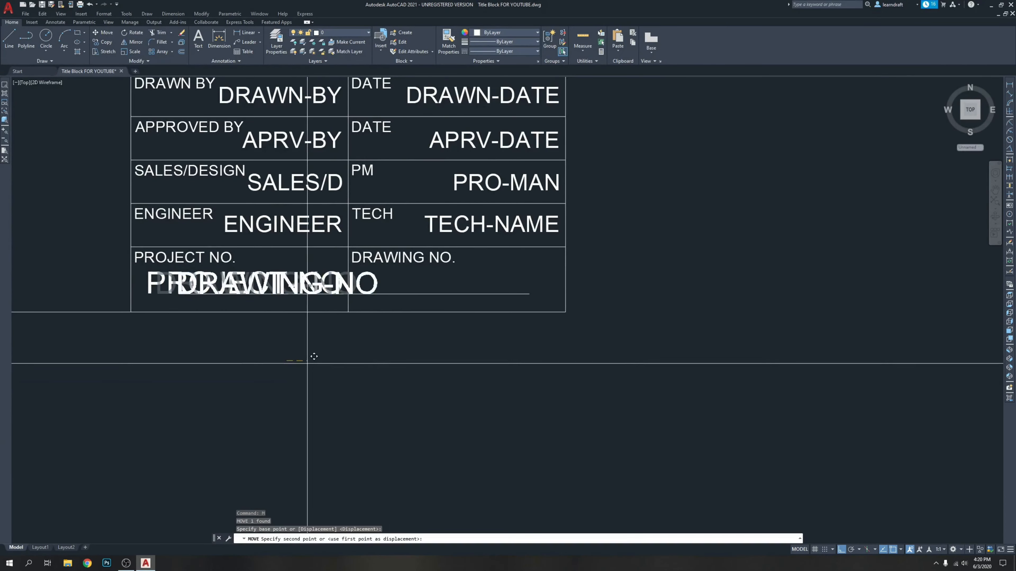
{"action": "left_click", "coordinate": [484, 384]}
Step: Shift the DRAWING-NO attribute slightly right to align its right end with the end of TECH-NAME
{"action": "scroll", "coordinate": [565, 272], "scroll_direction": "up", "scroll_amount": 4}
{"action": "left_click", "coordinate": [507, 243]}
{"action": "left_click", "coordinate": [474, 294]}
{"action": "type", "text": "m"}
{"action": "key", "text": "Return"}
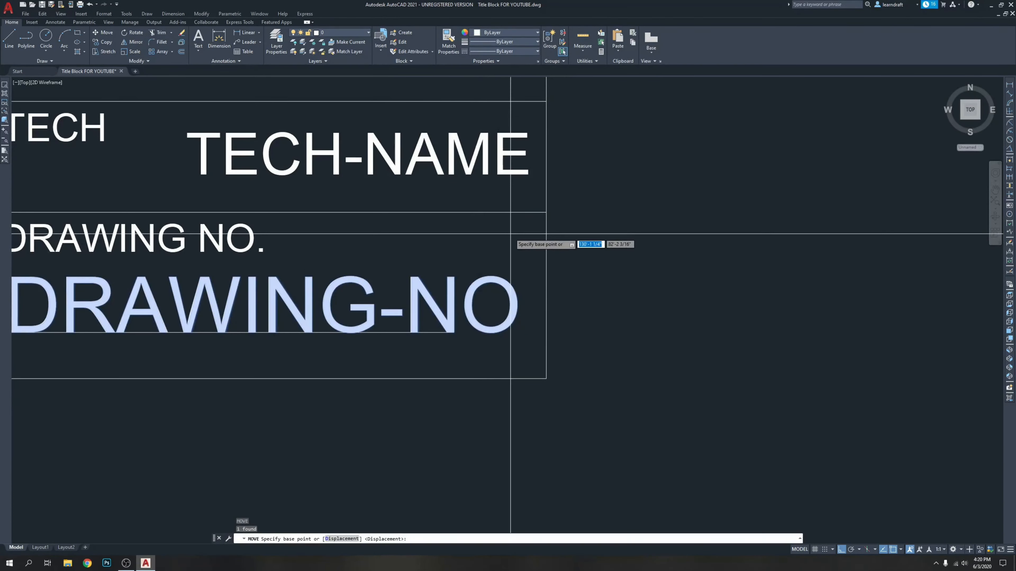
{"action": "left_click", "coordinate": [520, 233]}
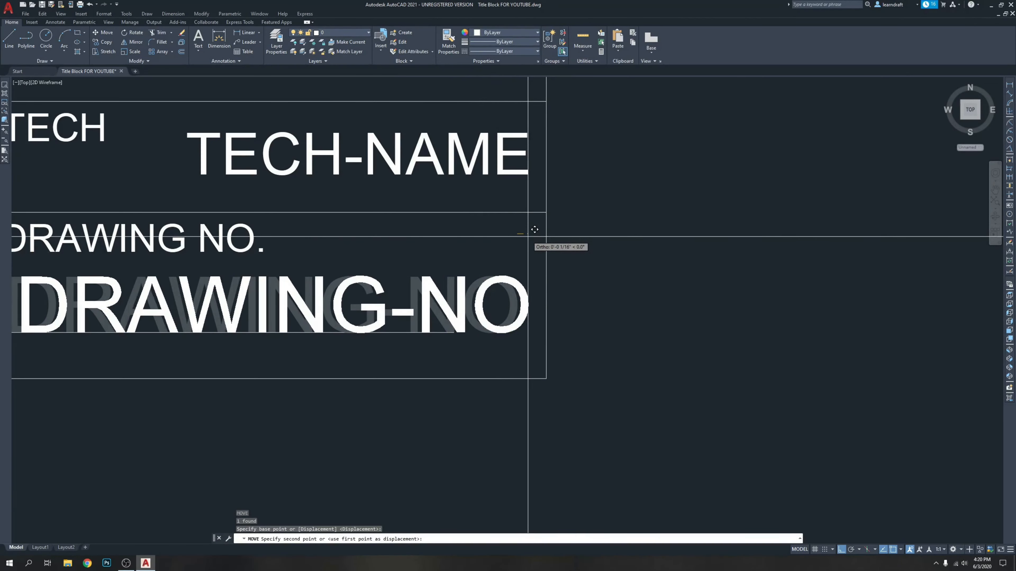
{"action": "left_click", "coordinate": [535, 229]}
Step: Erase the horizontal guide line under the PROJECT-NO and DRAWING-NO attributes
{"action": "scroll", "coordinate": [580, 234], "scroll_direction": "down", "scroll_amount": 3}
{"action": "middle_click_drag", "start_coordinate": [279, 286], "coordinate": [392, 267]}
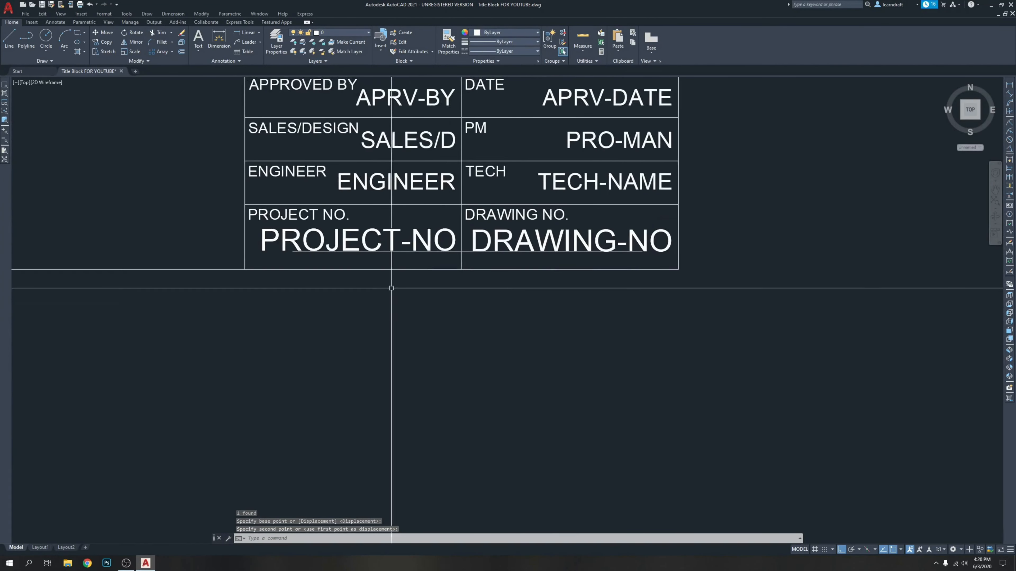
{"action": "left_click", "coordinate": [424, 250]}
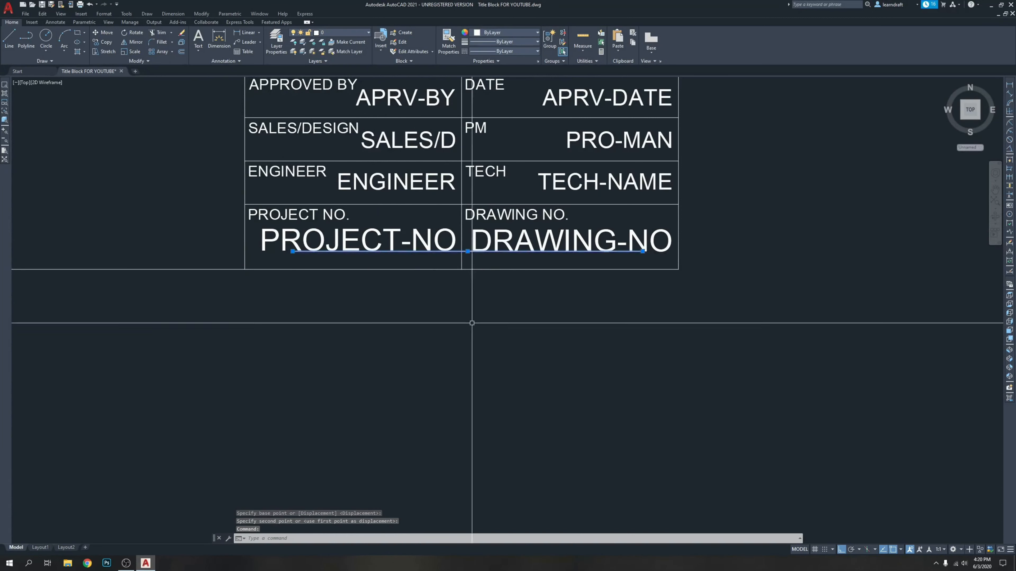
{"action": "key", "text": "Delete"}
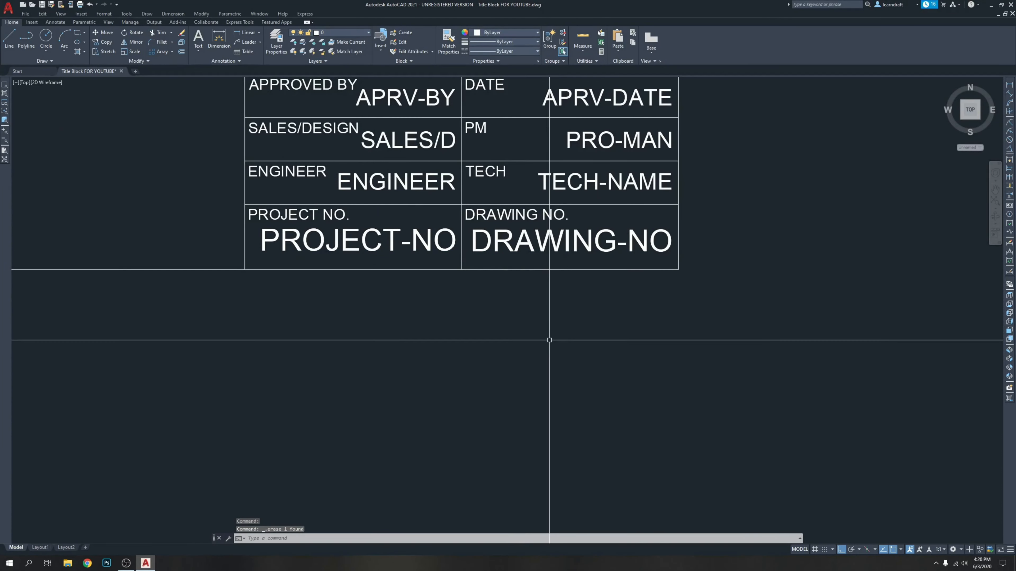
Step: Check the PROJECT-NO attribute's text settings in its properties
{"action": "scroll", "coordinate": [549, 344], "scroll_direction": "down", "scroll_amount": 4}
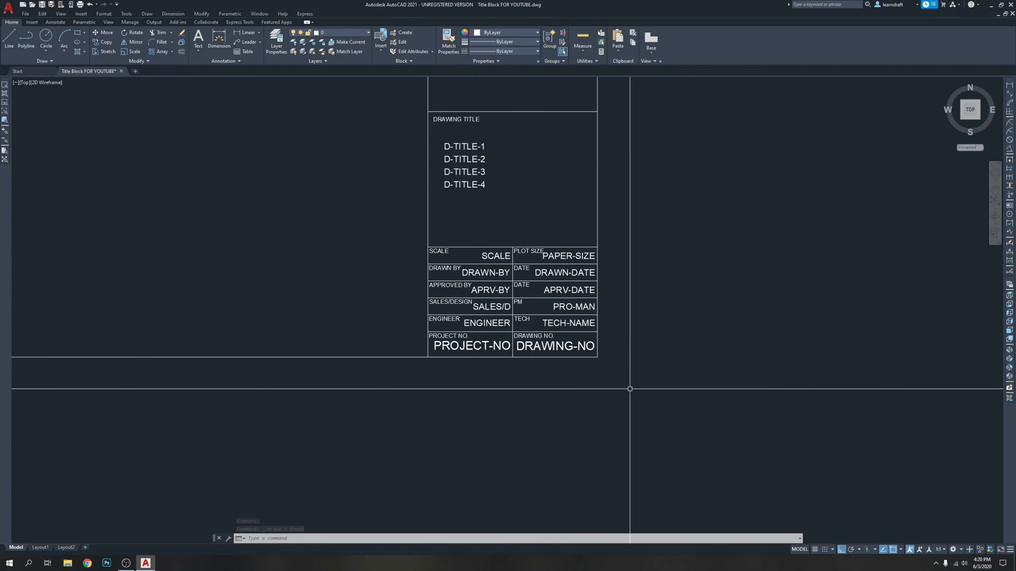
{"action": "middle_click_drag", "start_coordinate": [630, 389], "coordinate": [644, 352]}
{"action": "left_click", "coordinate": [511, 296]}
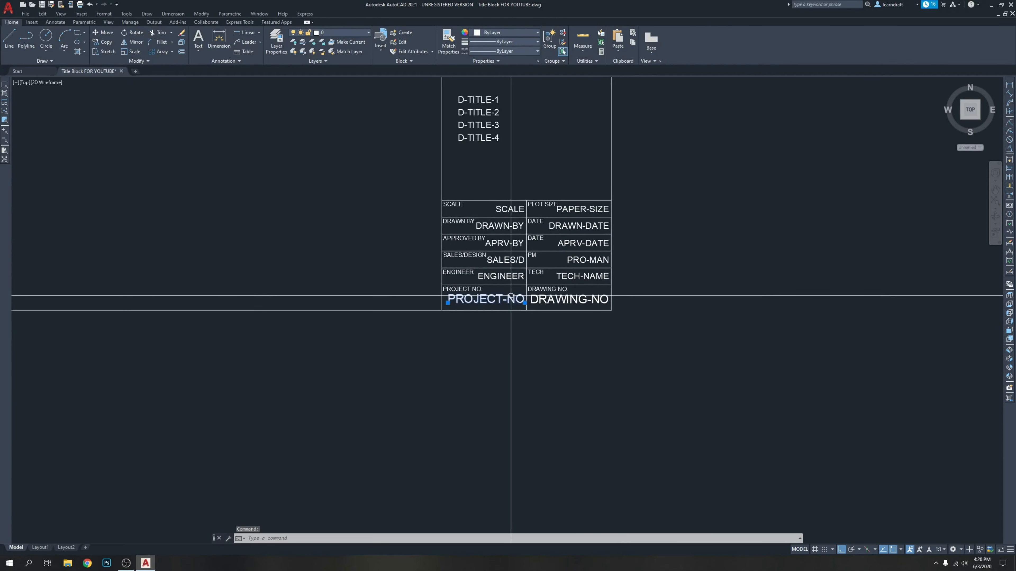
{"action": "right_click", "coordinate": [511, 296]}
{"action": "left_click", "coordinate": [520, 488]}
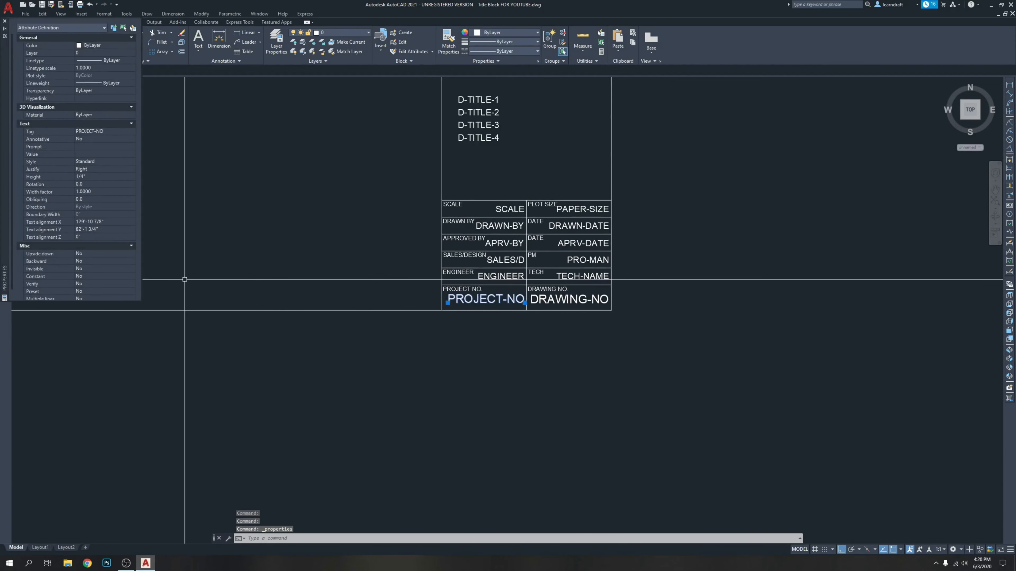
{"action": "left_click", "coordinate": [4, 21]}
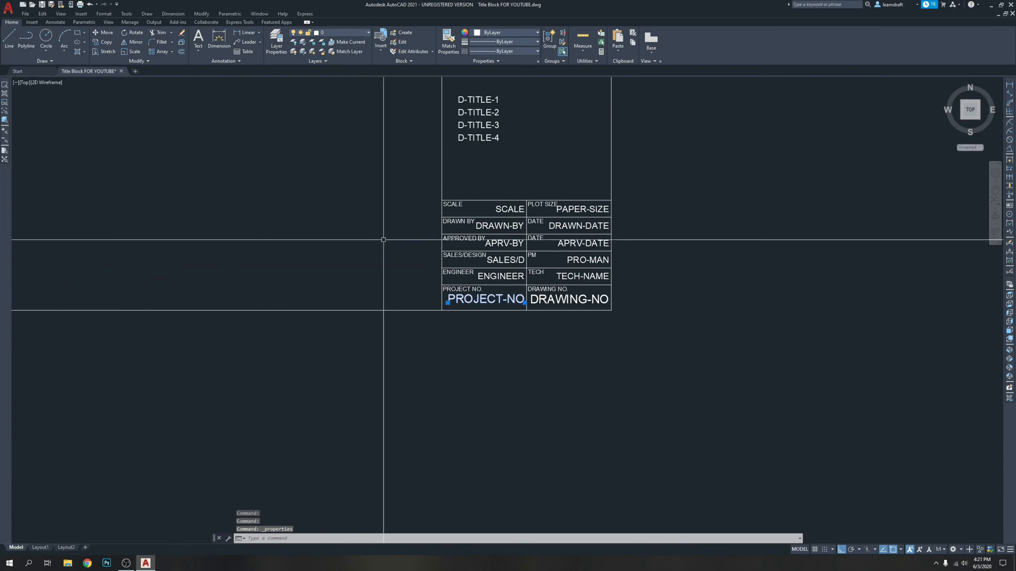
Step: Deselect the PROJECT-NO attribute and save the title block drawing under its existing file name
{"action": "scroll", "coordinate": [464, 288], "scroll_direction": "down", "scroll_amount": 8}
{"action": "scroll", "coordinate": [501, 230], "scroll_direction": "up", "scroll_amount": 4}
{"action": "key", "text": "Escape"}
{"action": "middle_click_drag", "start_coordinate": [502, 233], "coordinate": [509, 216]}
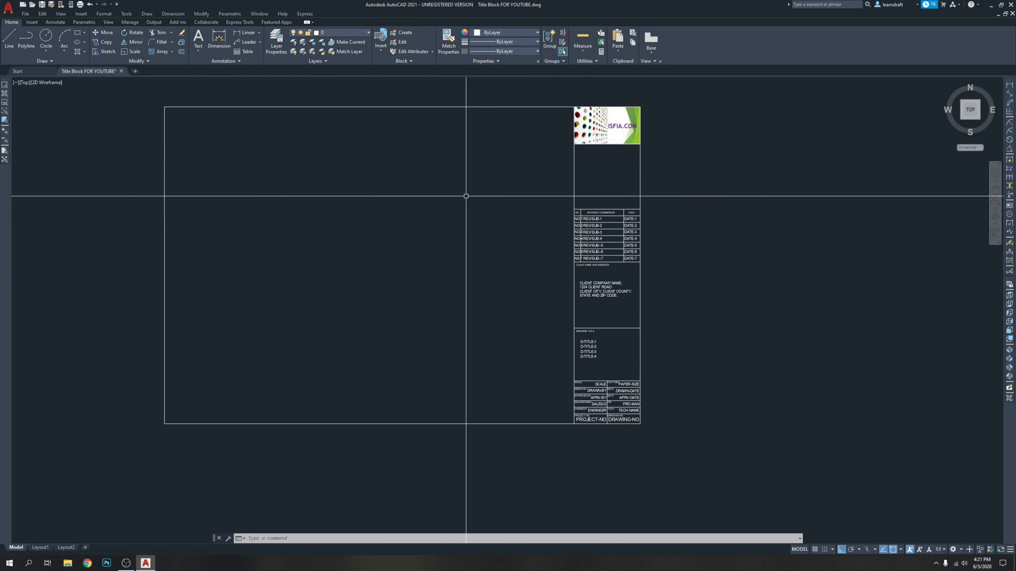
{"action": "middle_click_drag", "start_coordinate": [464, 197], "coordinate": [458, 193]}
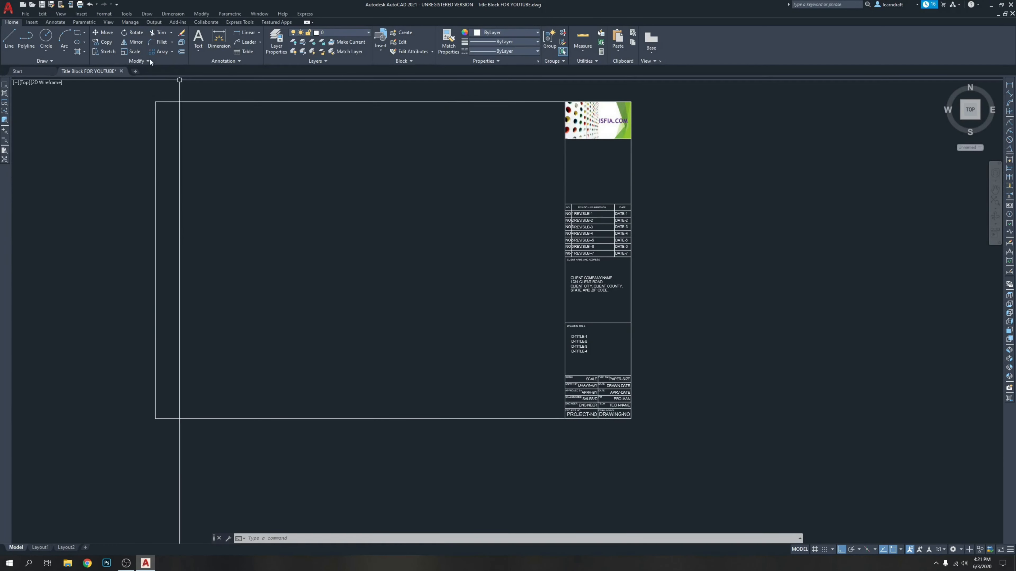
{"action": "middle_click_drag", "start_coordinate": [420, 208], "coordinate": [464, 209]}
{"action": "key", "text": "ctrl+s"}
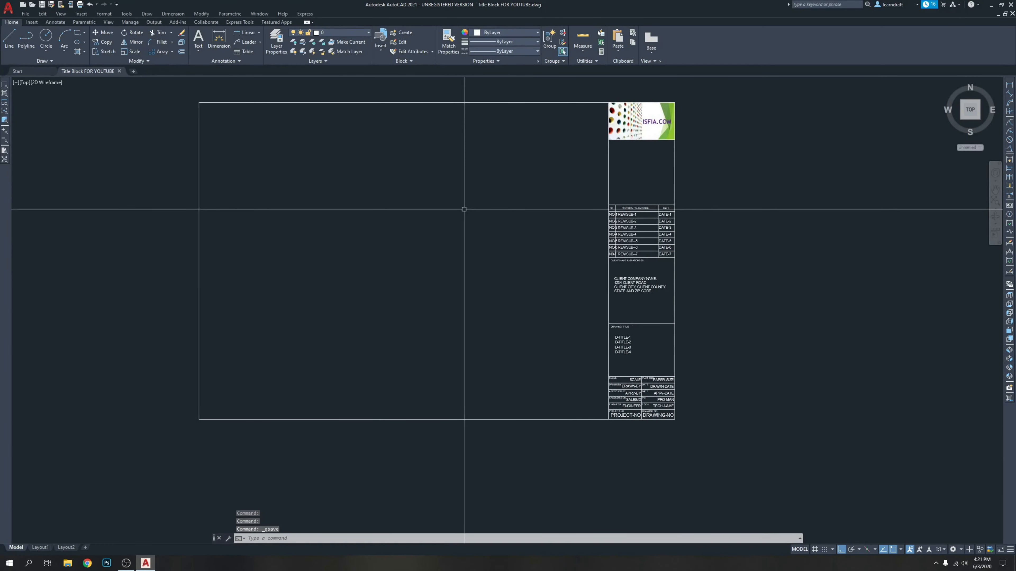
{"action": "left_click", "coordinate": [26, 14]}
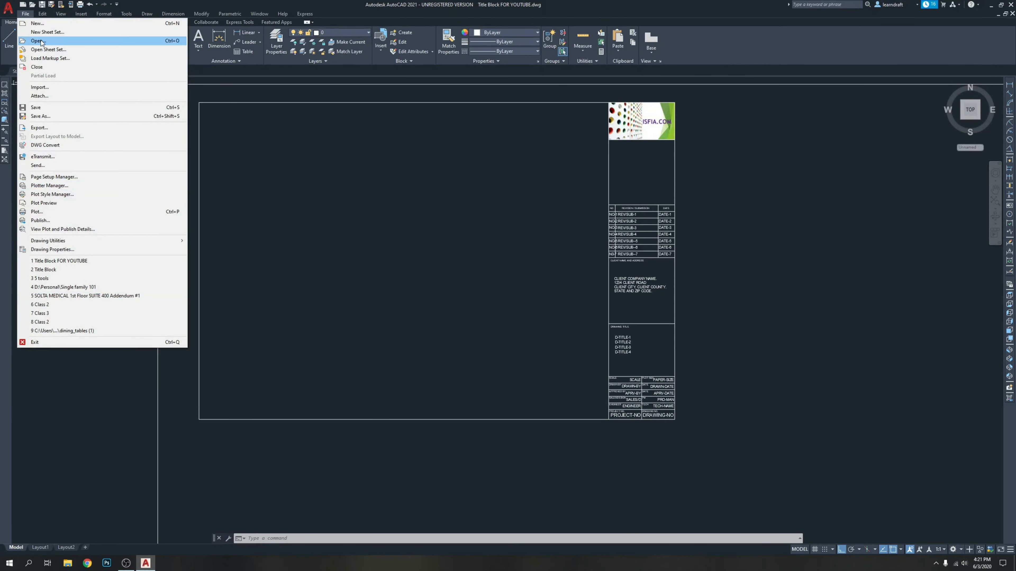
{"action": "left_click", "coordinate": [38, 41]}
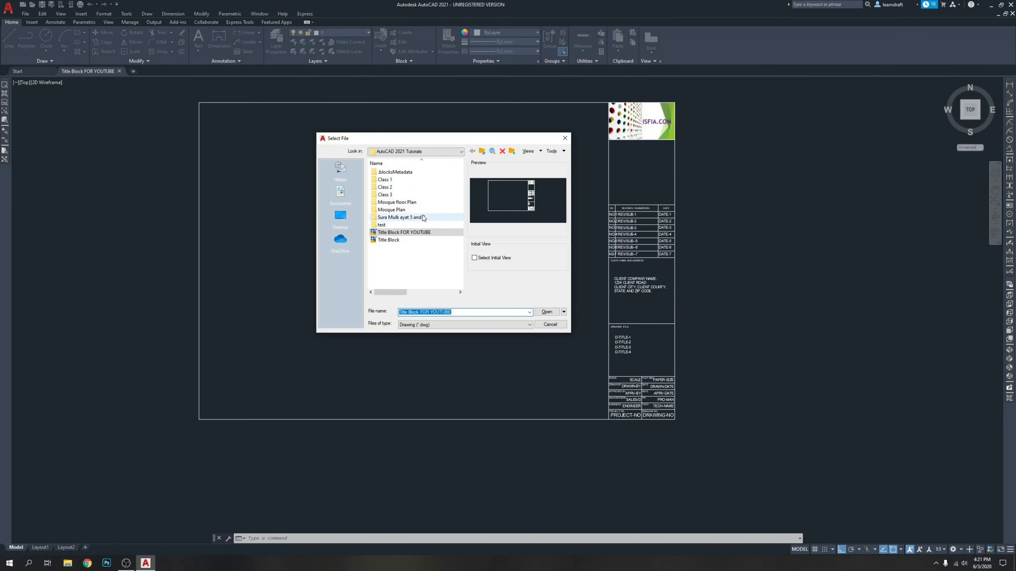
{"action": "left_click", "coordinate": [482, 151]}
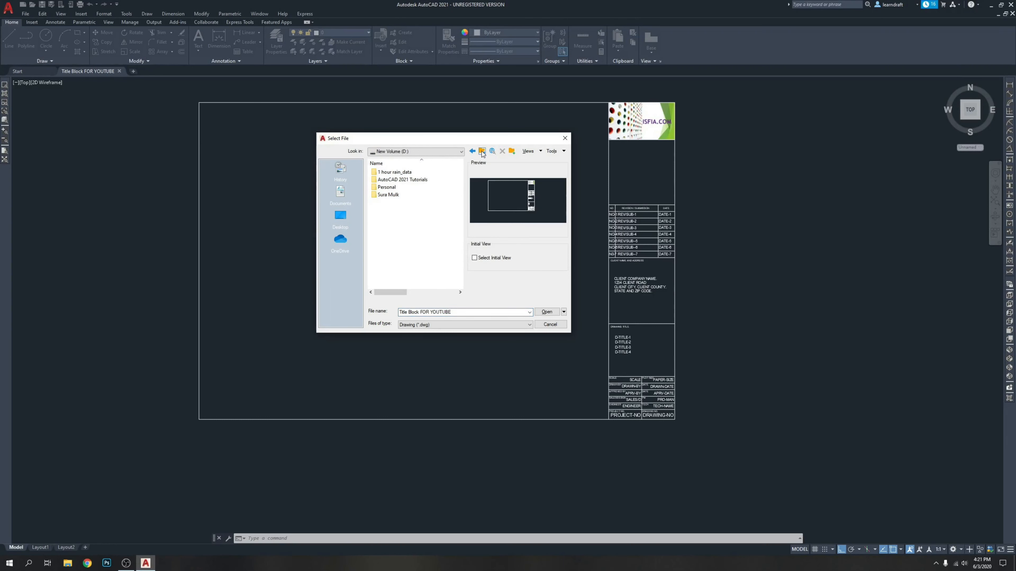
{"action": "double_click", "coordinate": [386, 188]}
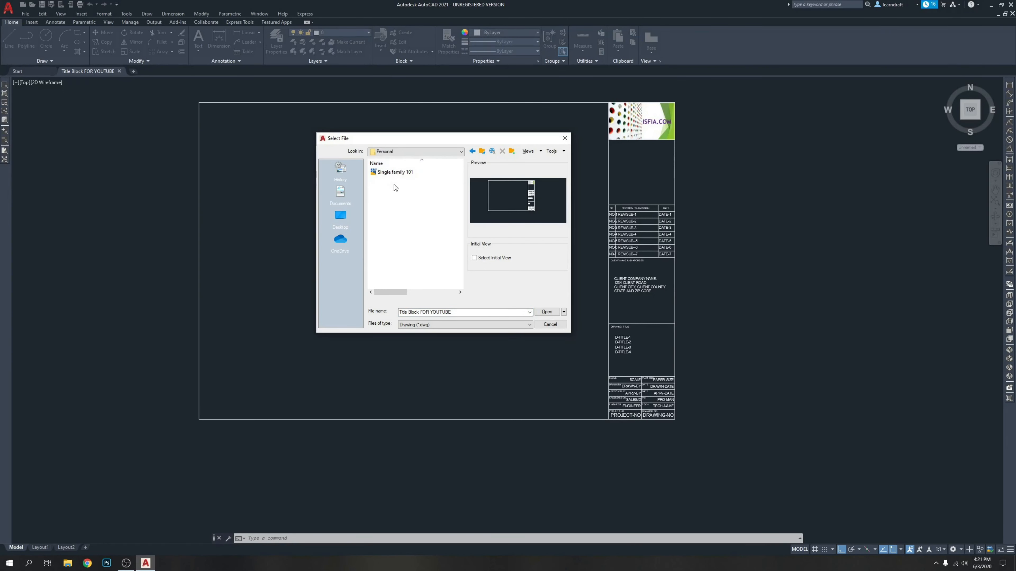
{"action": "left_click", "coordinate": [399, 172]}
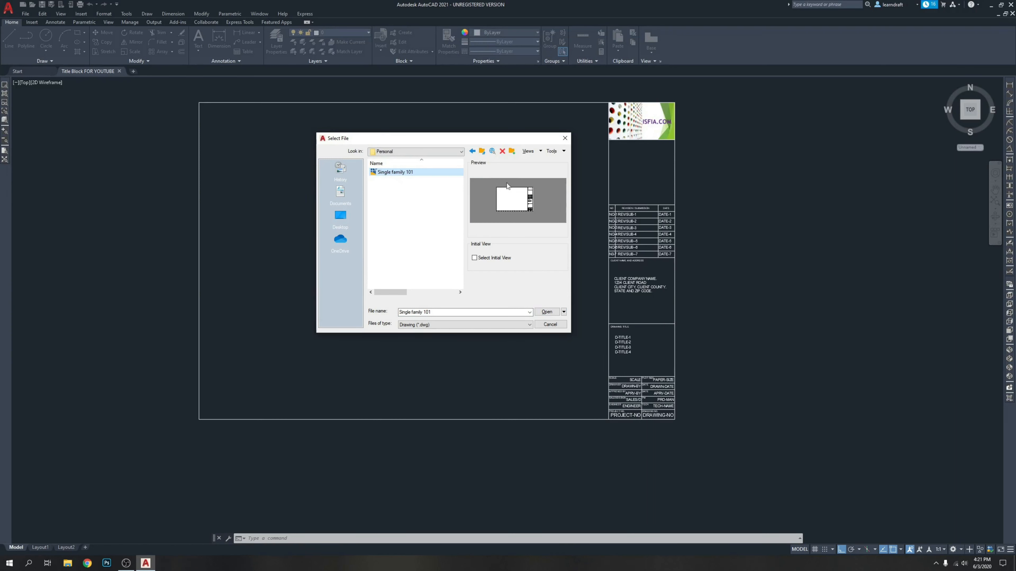
{"action": "left_click", "coordinate": [550, 324]}
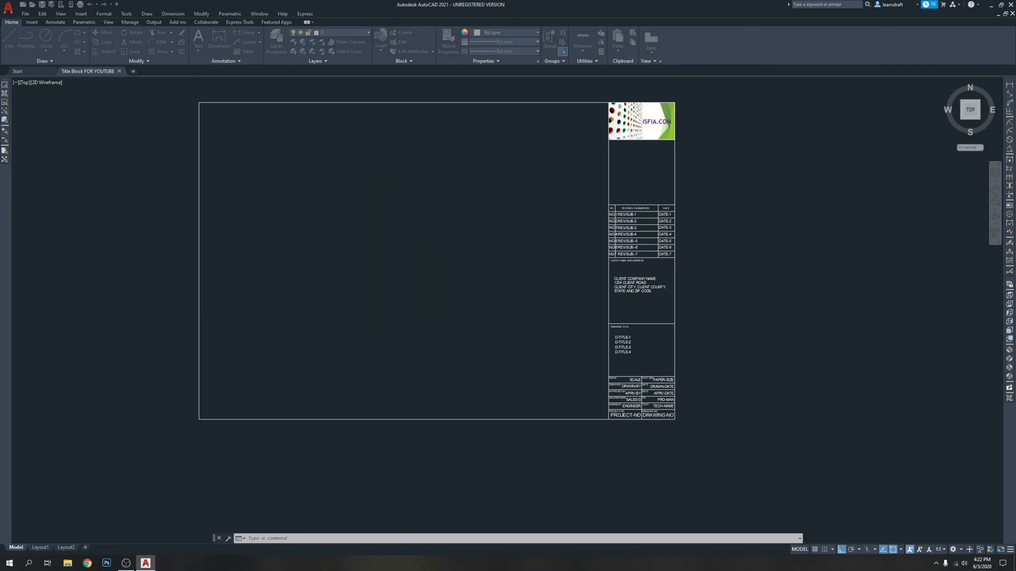
Step: Open the Class 3 drawing from the Class 3 folder in AutoCAD 2021 Tutorials
{"action": "middle_click_drag", "start_coordinate": [368, 192], "coordinate": [383, 200]}
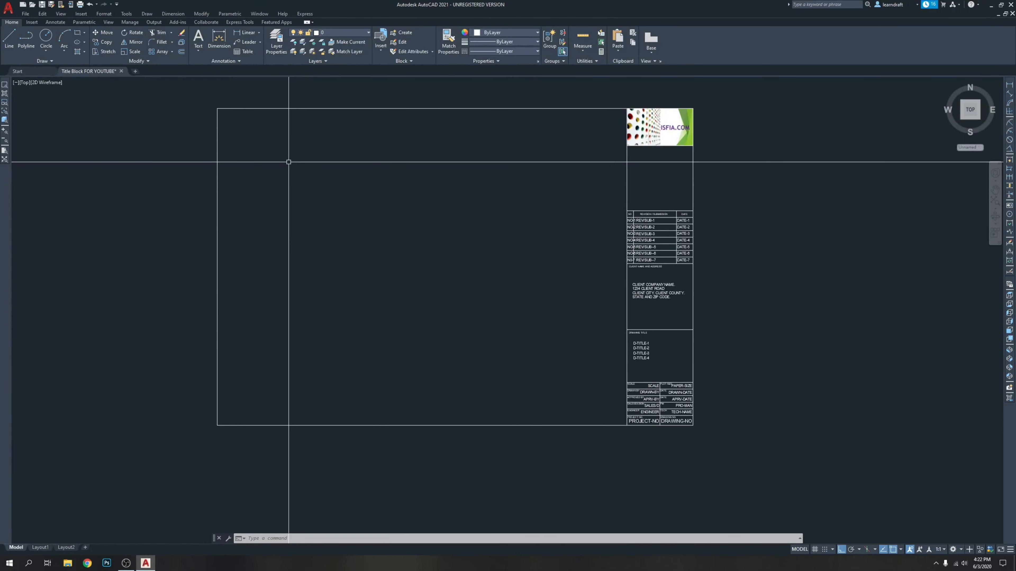
{"action": "left_click", "coordinate": [26, 14]}
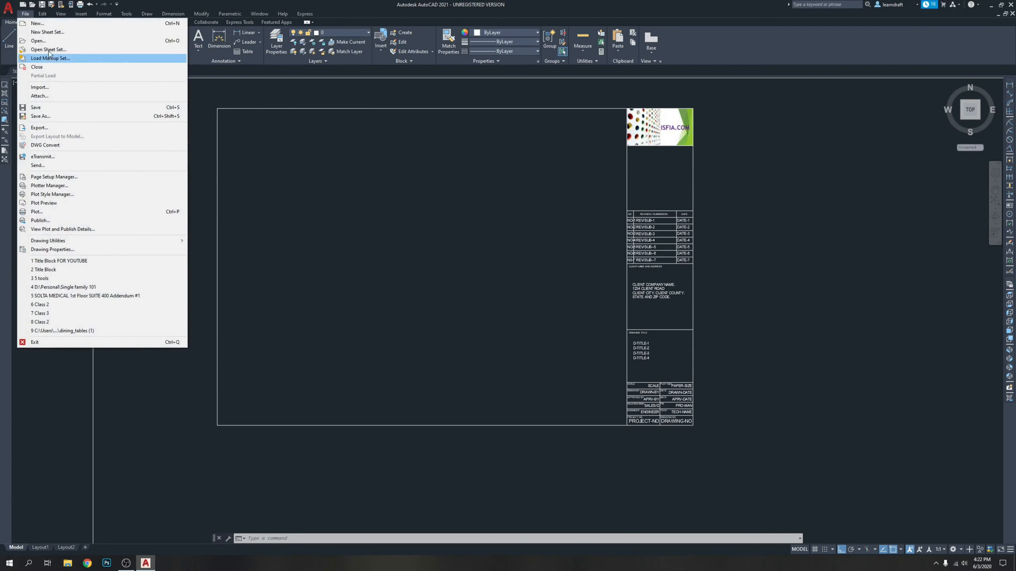
{"action": "left_click", "coordinate": [34, 41]}
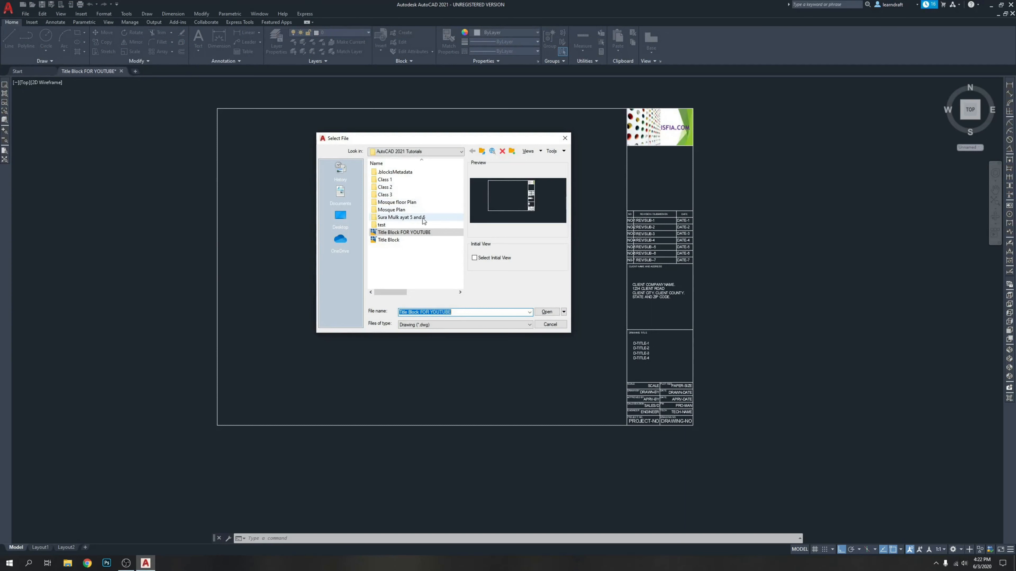
{"action": "double_click", "coordinate": [390, 195]}
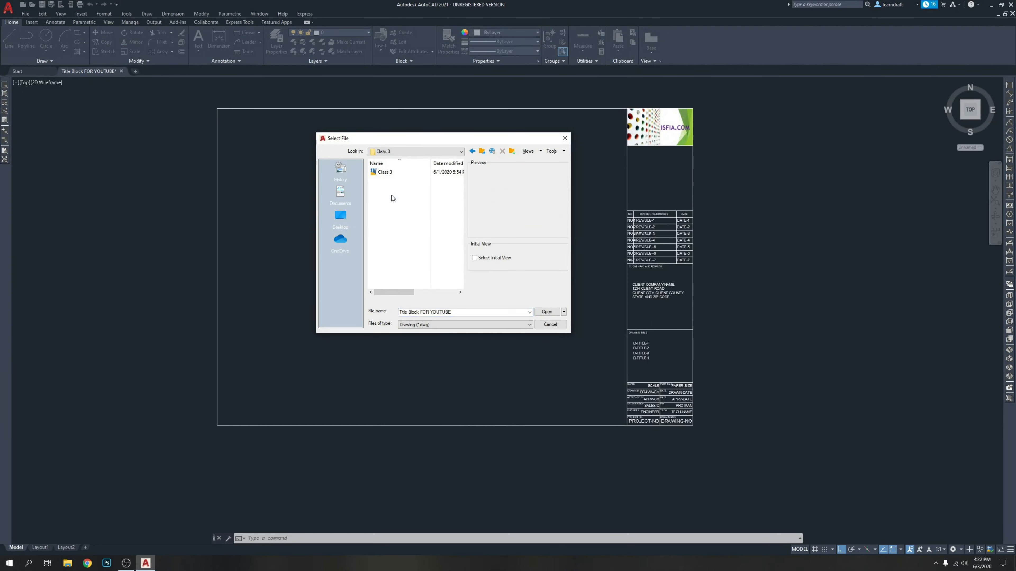
{"action": "left_click", "coordinate": [384, 172]}
{"action": "left_click", "coordinate": [547, 311]}
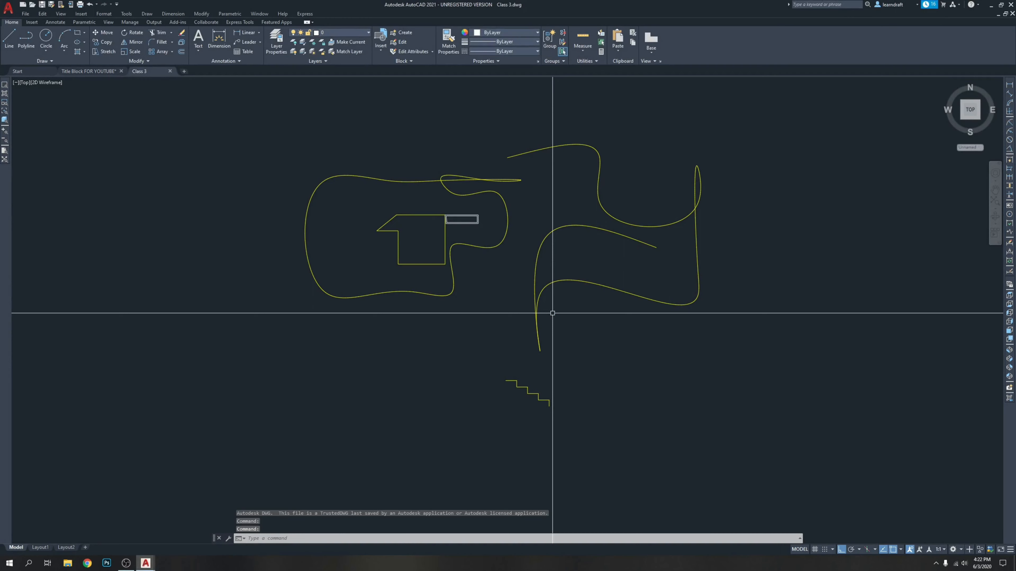
Step: Save a copy of the Class 3 drawing as FOR YOUTUBE in the AutoCAD 2021 Tutorials folder
{"action": "key", "text": "ctrl+shift+s"}
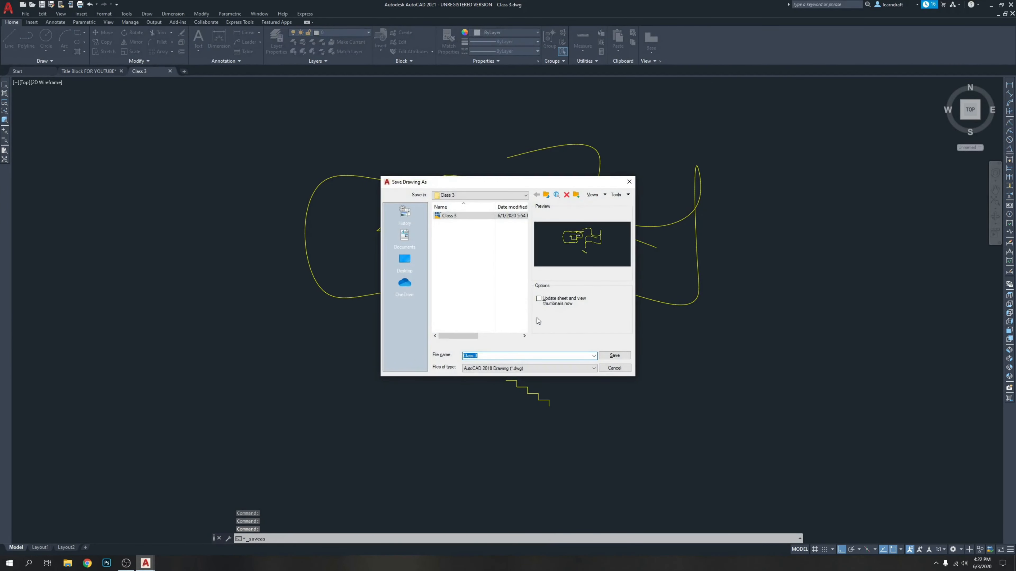
{"action": "left_click", "coordinate": [547, 195]}
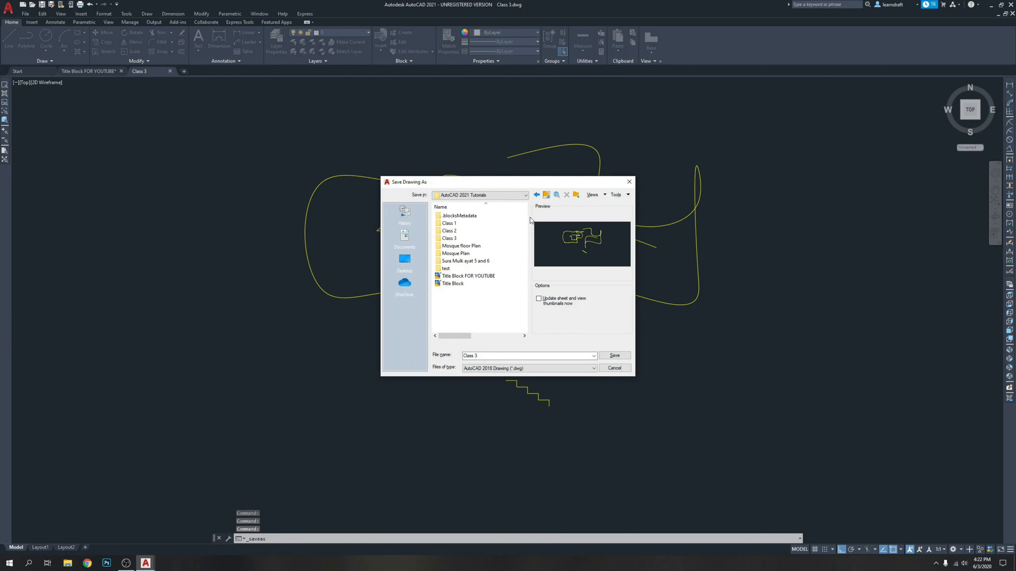
{"action": "left_click", "coordinate": [465, 356]}
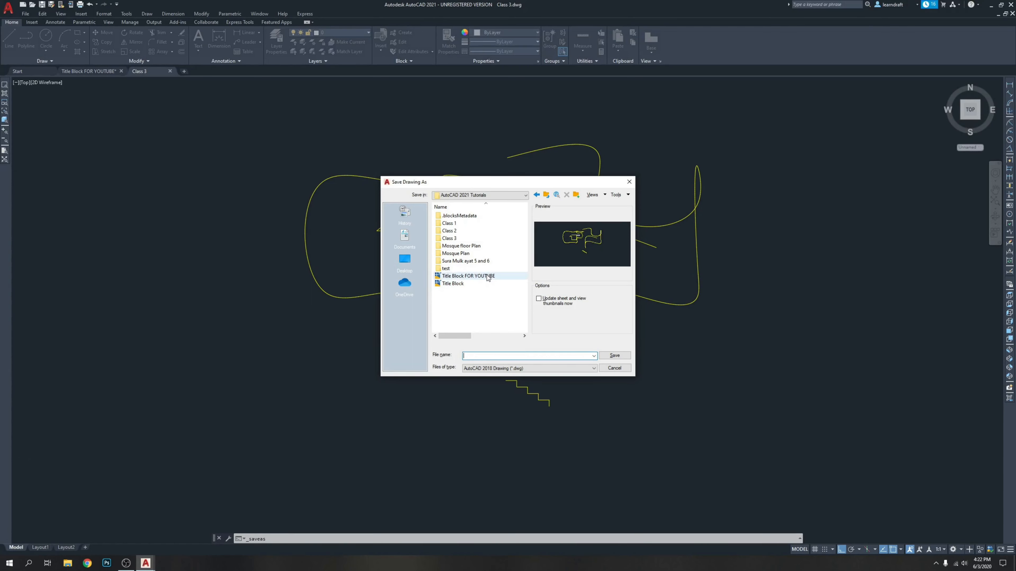
{"action": "left_click", "coordinate": [487, 277]}
{"action": "double_click", "coordinate": [489, 356]}
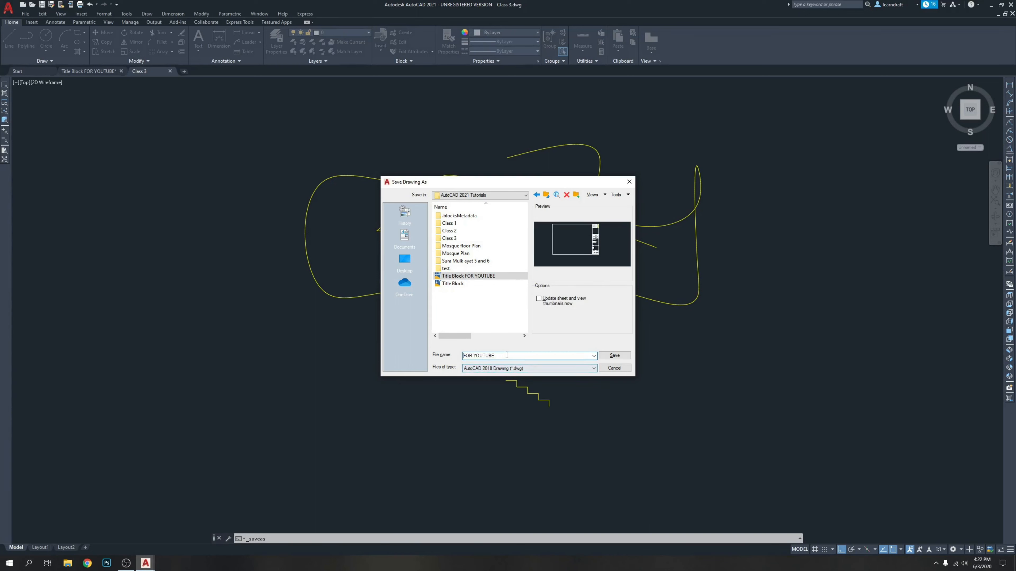
{"action": "left_click", "coordinate": [612, 356]}
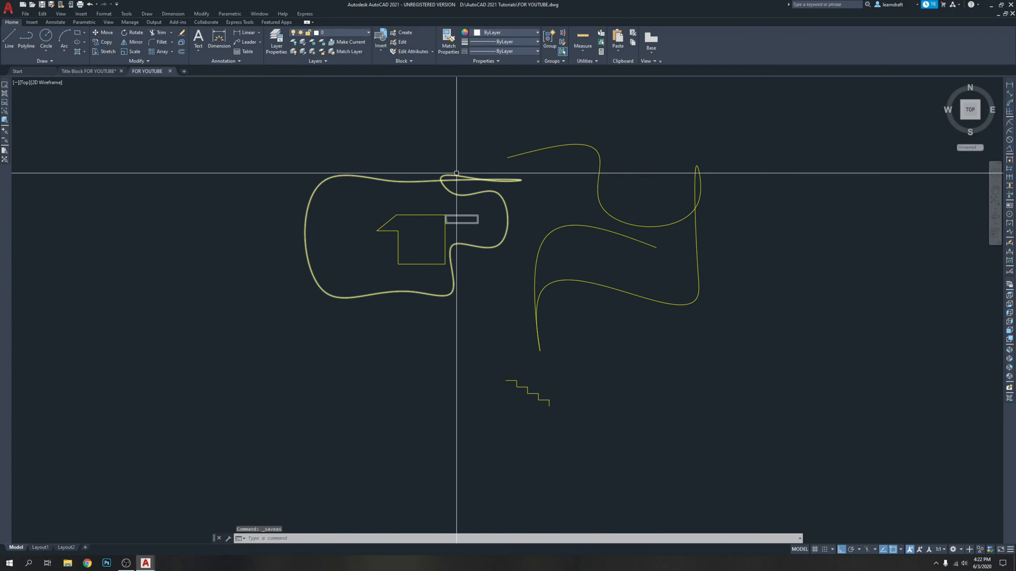
{"action": "key", "text": "ctrl+s"}
{"action": "scroll", "coordinate": [406, 162], "scroll_direction": "down", "scroll_amount": 2}
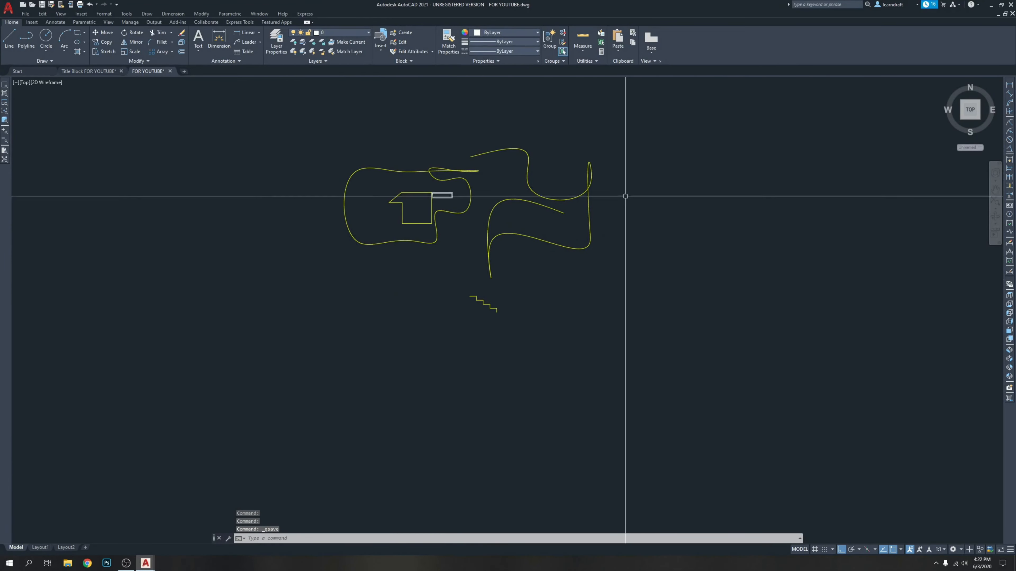
{"action": "middle_click_drag", "start_coordinate": [618, 143], "coordinate": [621, 162]}
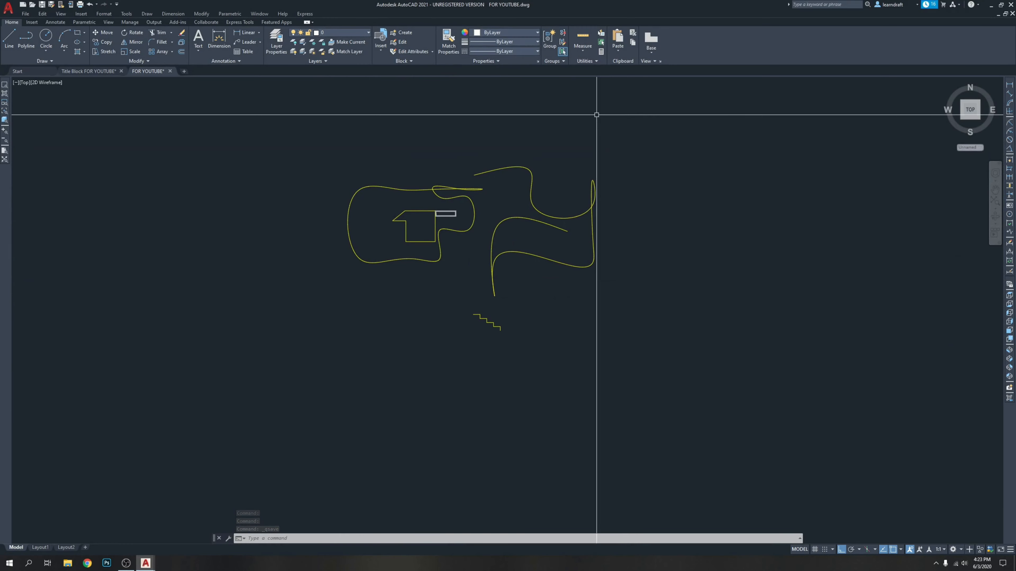
{"action": "left_click", "coordinate": [641, 116]}
{"action": "left_click", "coordinate": [604, 219]}
{"action": "middle_click_drag", "start_coordinate": [634, 130], "coordinate": [615, 108]}
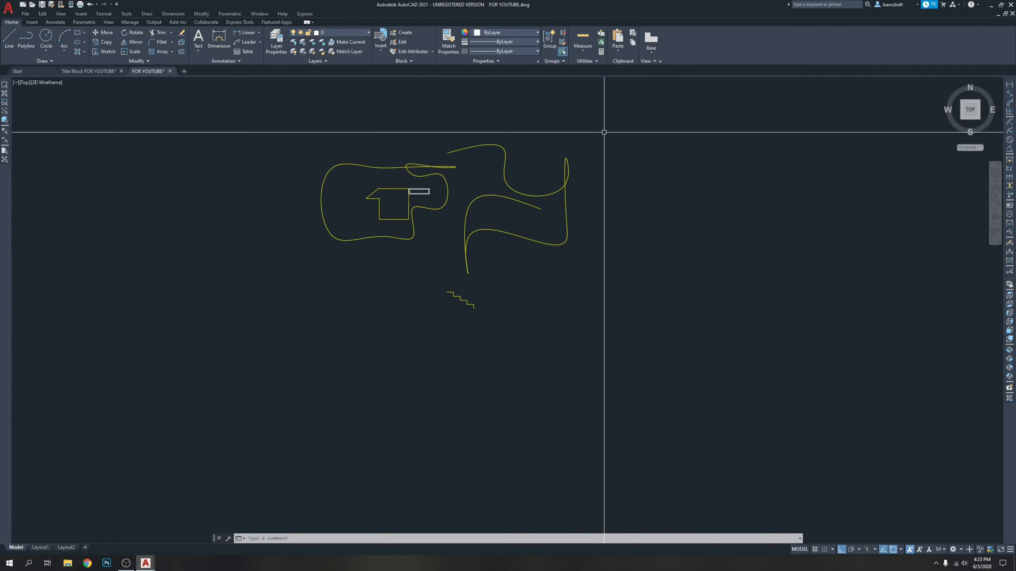
{"action": "middle_click_drag", "start_coordinate": [628, 136], "coordinate": [560, 137]}
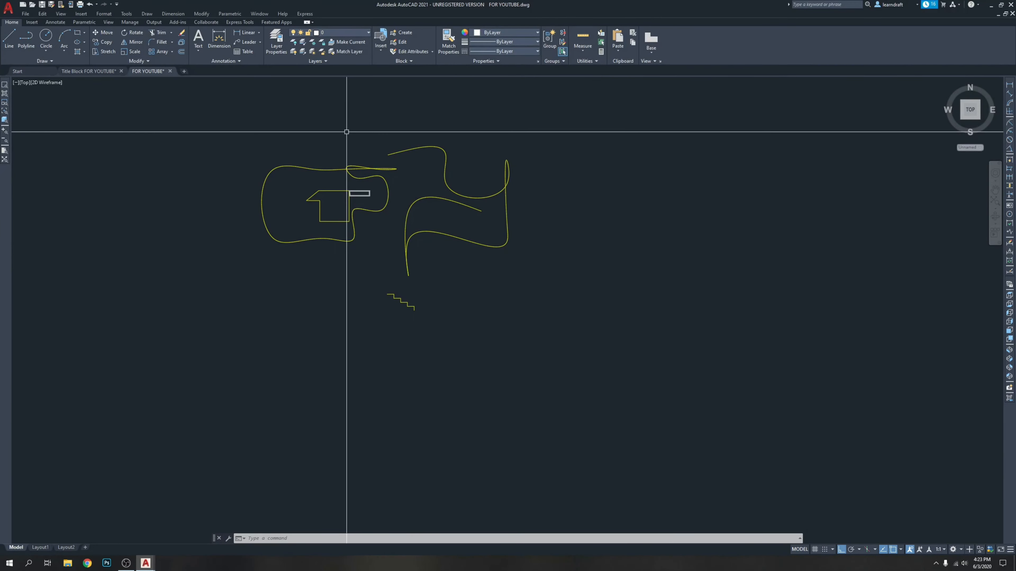
{"action": "middle_click_drag", "start_coordinate": [251, 144], "coordinate": [328, 144]}
{"action": "scroll", "coordinate": [374, 163], "scroll_direction": "down", "scroll_amount": 4}
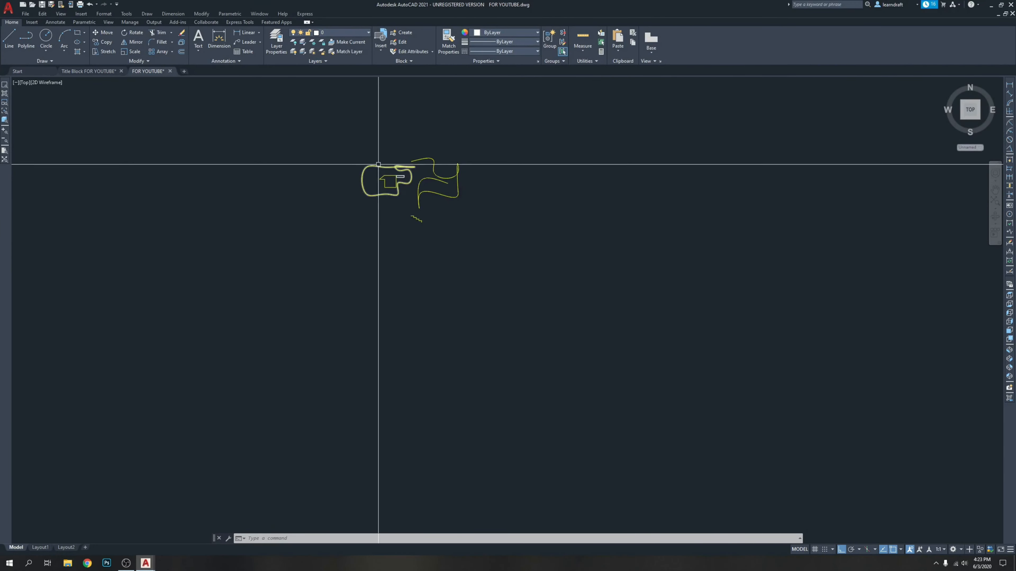
{"action": "middle_click_drag", "start_coordinate": [266, 147], "coordinate": [274, 155]}
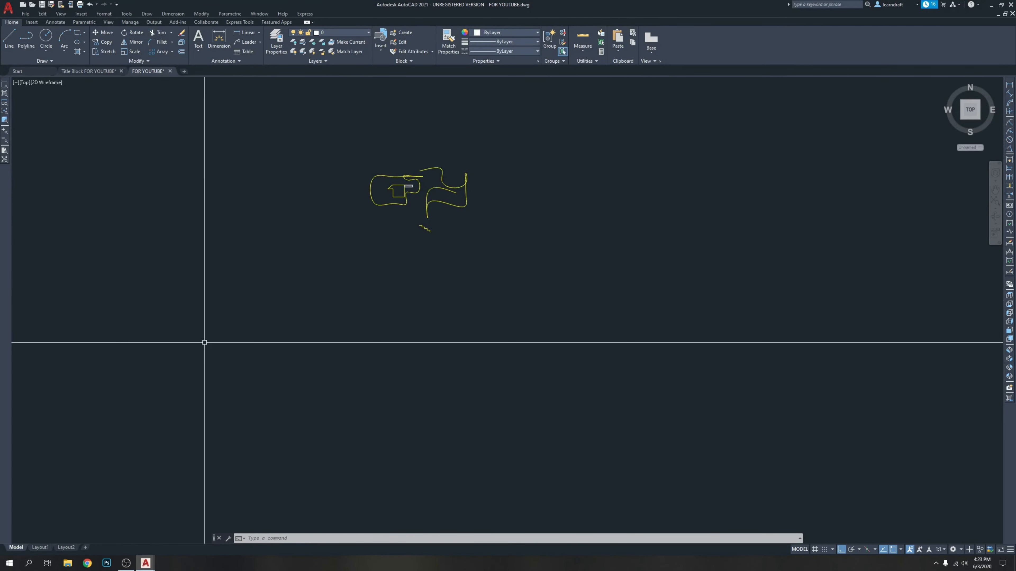
{"action": "mouse_move", "coordinate": [314, 203]}
{"action": "middle_mouse_down"}
{"action": "mouse_move", "coordinate": [306, 232]}
{"action": "mouse_move", "coordinate": [273, 239]}
{"action": "middle_mouse_up"}
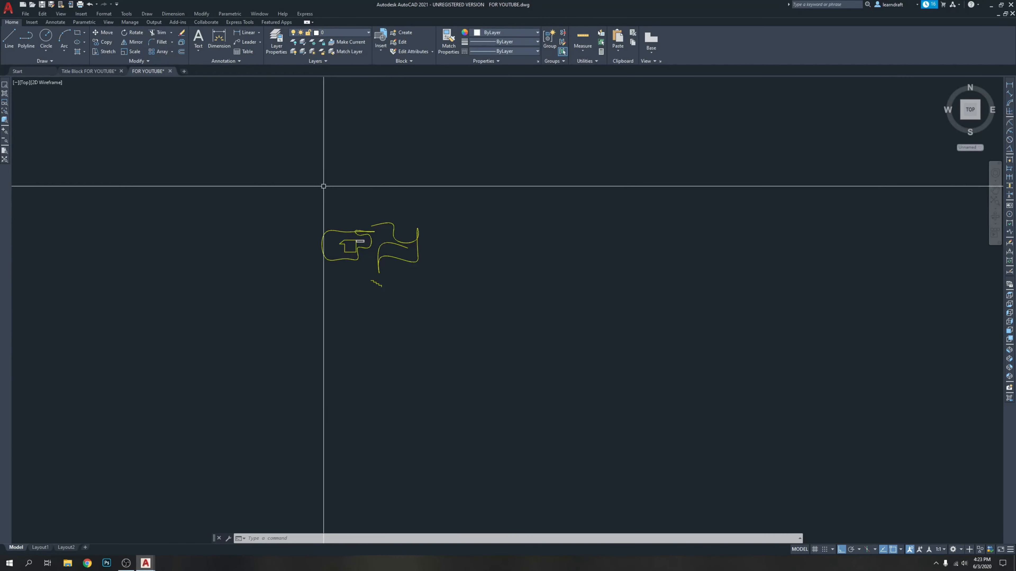
Step: Open the Blocks palette and look through its current drawing, recent and library blocks, ending on the library blocks
{"action": "left_click", "coordinate": [82, 13]}
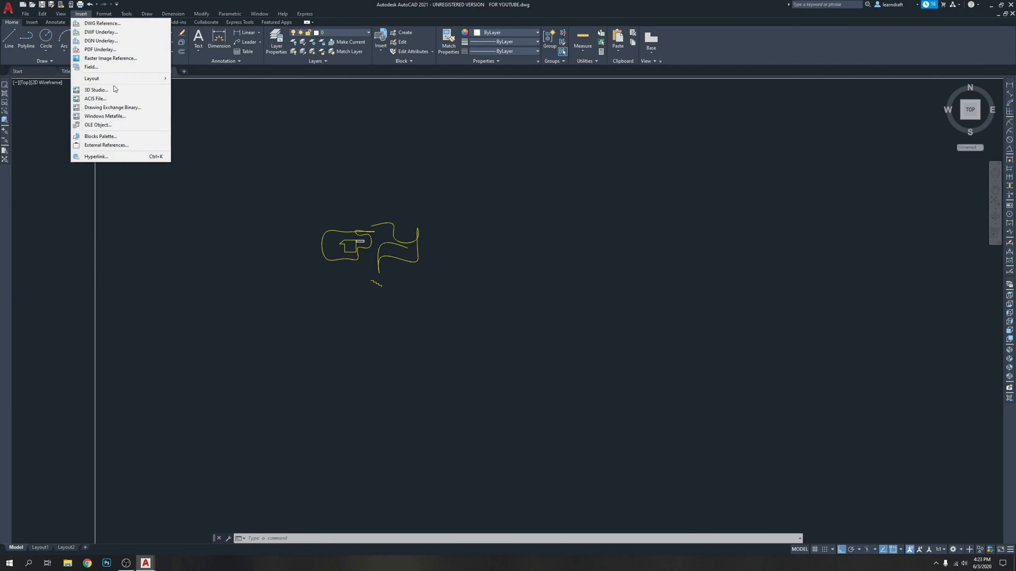
{"action": "left_click", "coordinate": [118, 136]}
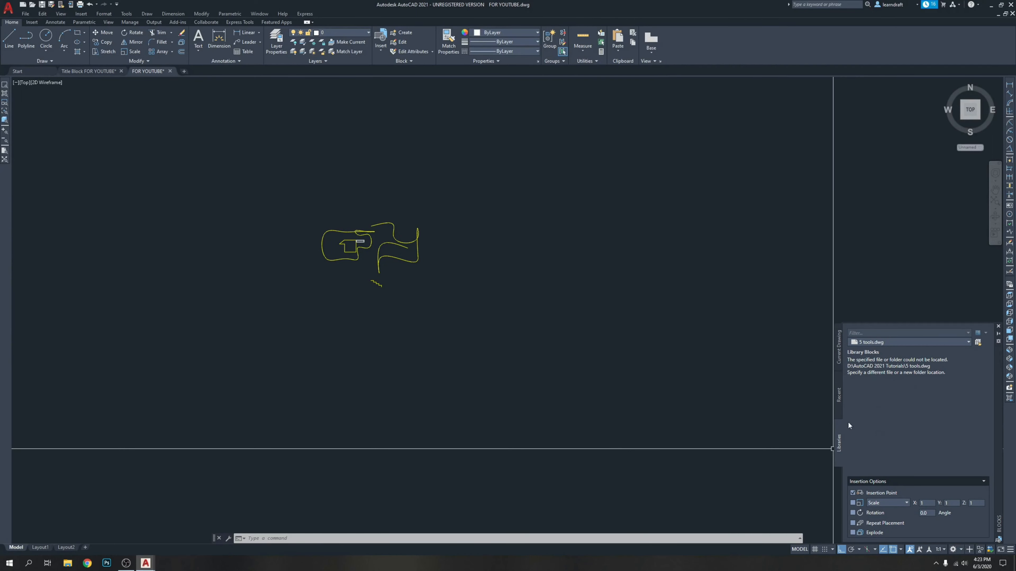
{"action": "left_click", "coordinate": [839, 346]}
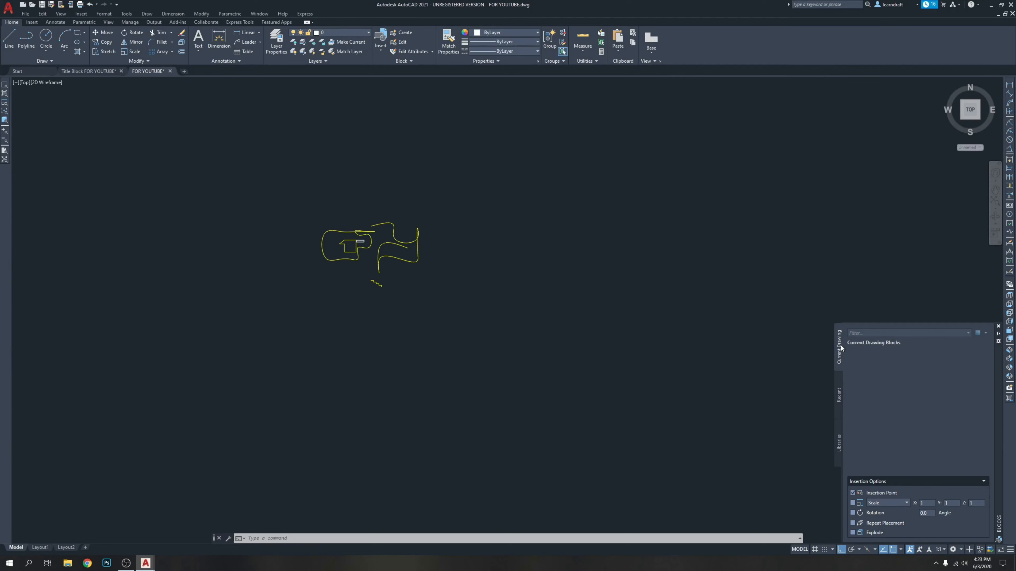
{"action": "left_click", "coordinate": [838, 396]}
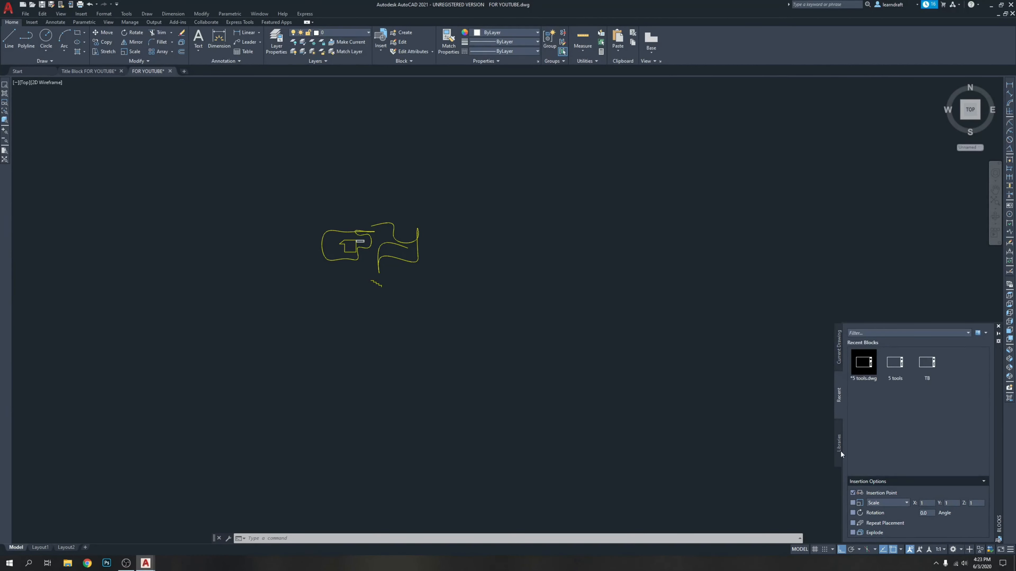
{"action": "left_click", "coordinate": [840, 449]}
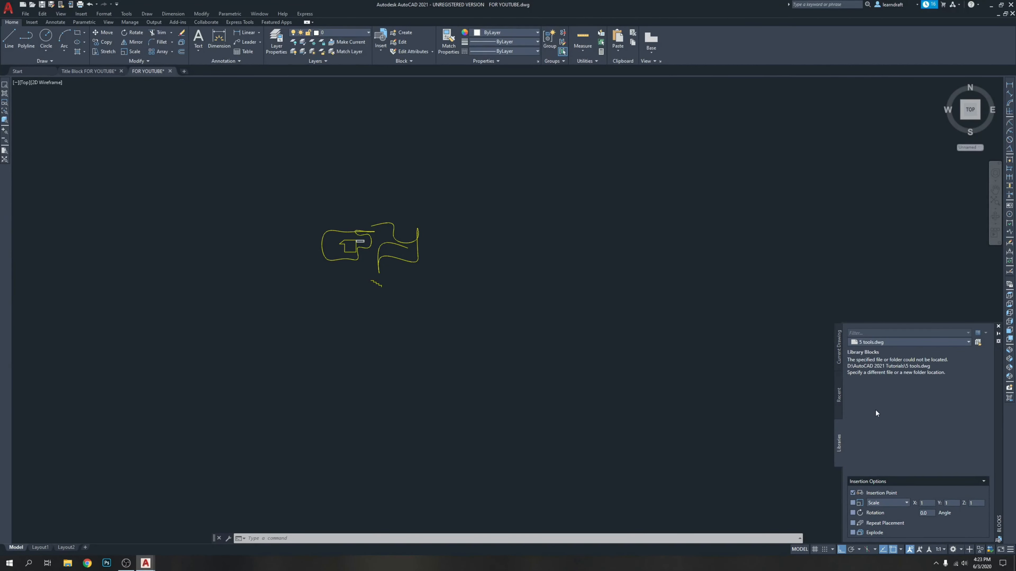
Step: Load Title Block FOR YOUTUBE from the AutoCAD 2021 Tutorials folder on drive D as the block library
{"action": "left_click", "coordinate": [968, 340]}
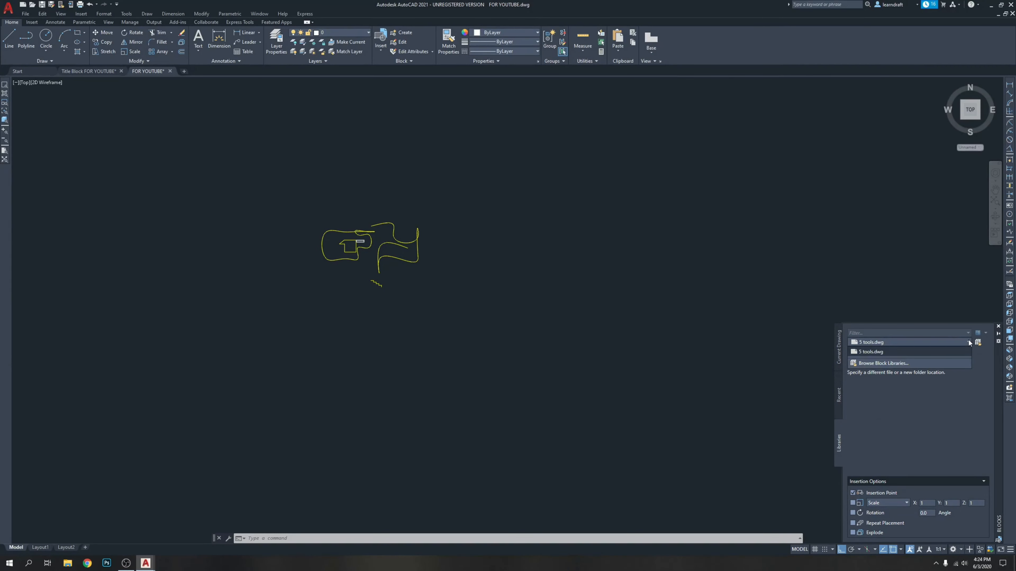
{"action": "left_click", "coordinate": [880, 363]}
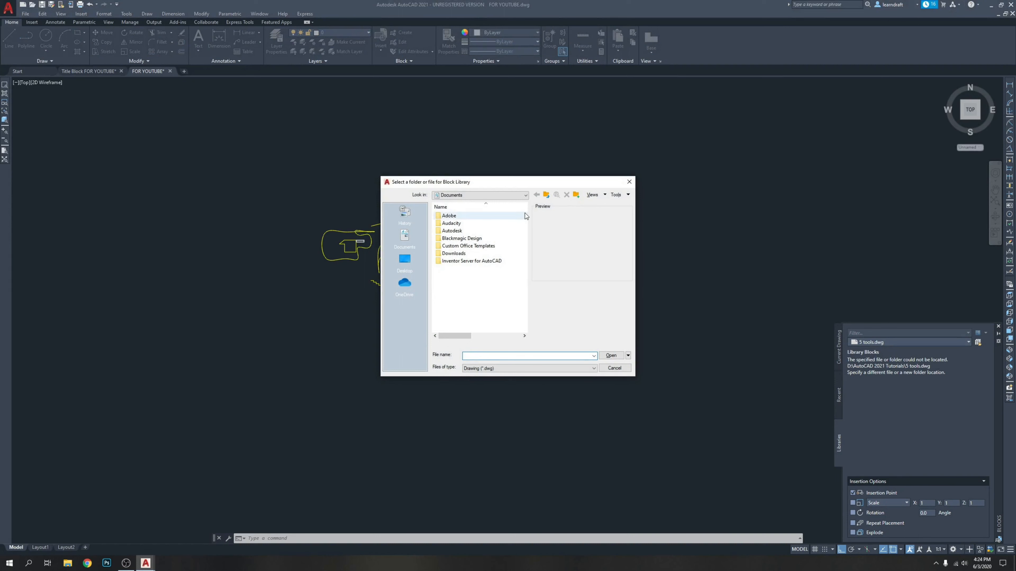
{"action": "left_click", "coordinate": [512, 196]}
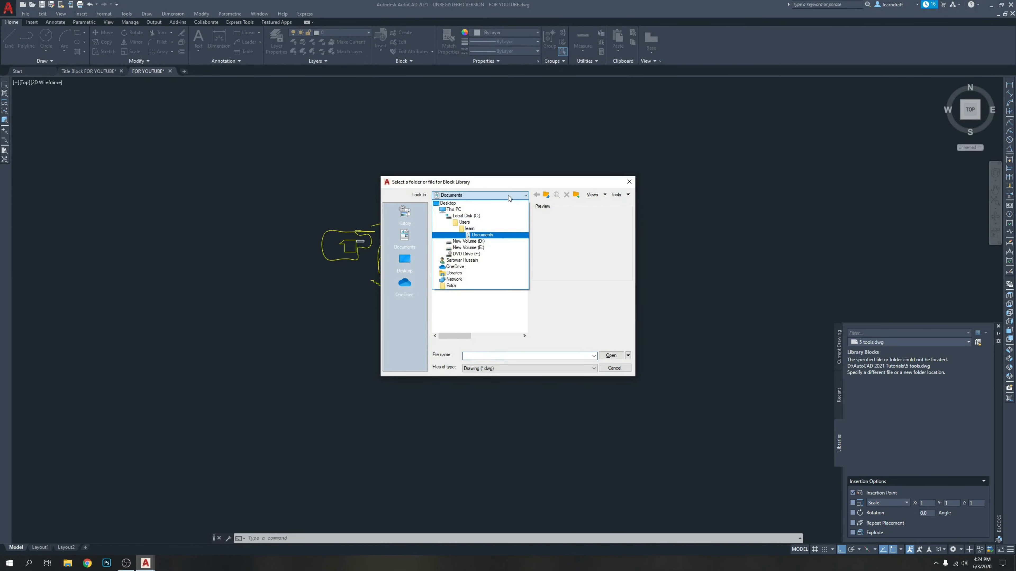
{"action": "left_click", "coordinate": [480, 242]}
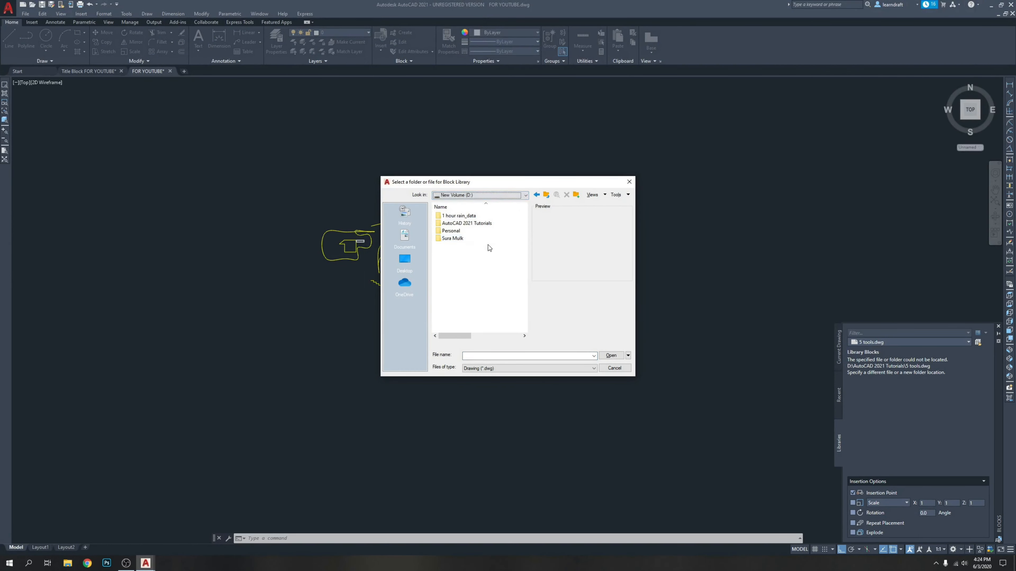
{"action": "double_click", "coordinate": [464, 223]}
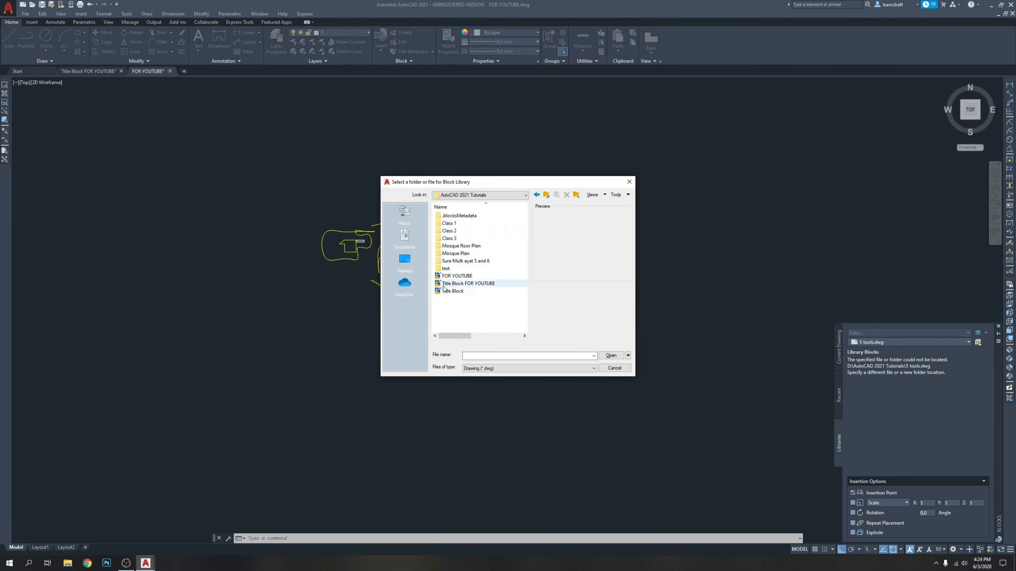
{"action": "left_click", "coordinate": [488, 285]}
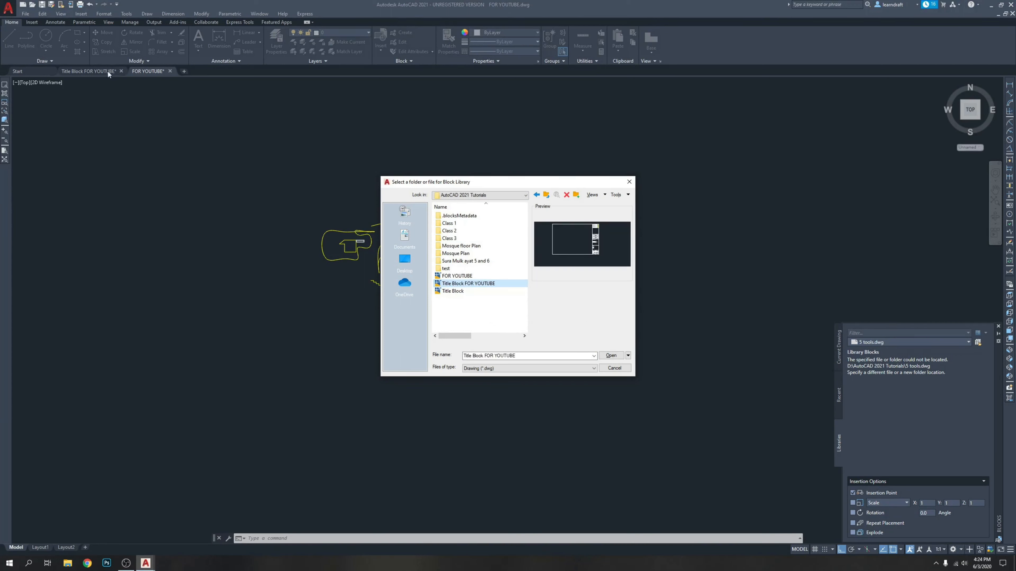
{"action": "left_click", "coordinate": [612, 356]}
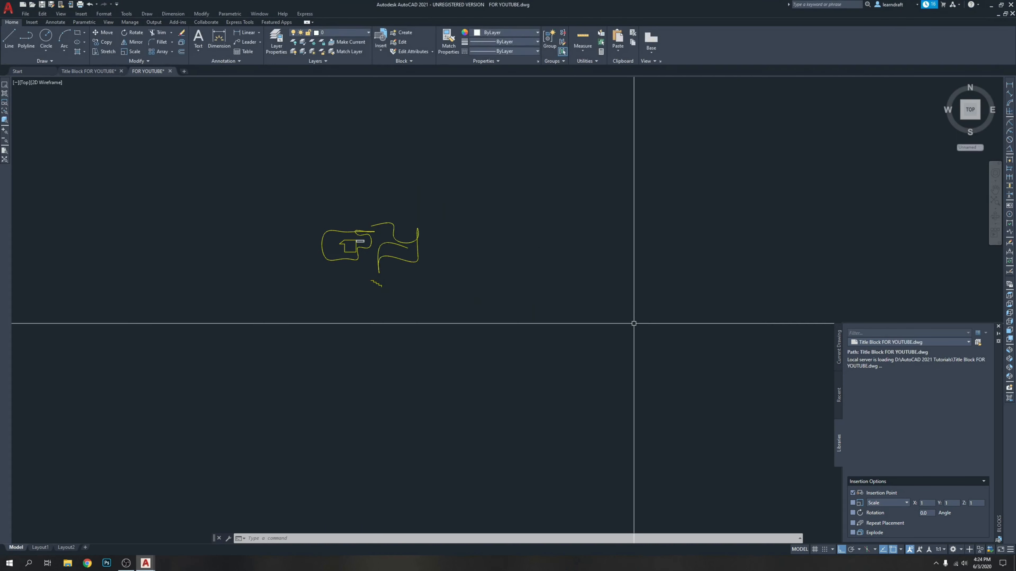
Step: Pick the title block from the loaded Title Block FOR YOUTUBE library for insertion into the drawing
{"action": "scroll", "coordinate": [578, 278], "scroll_direction": "down", "scroll_amount": 2}
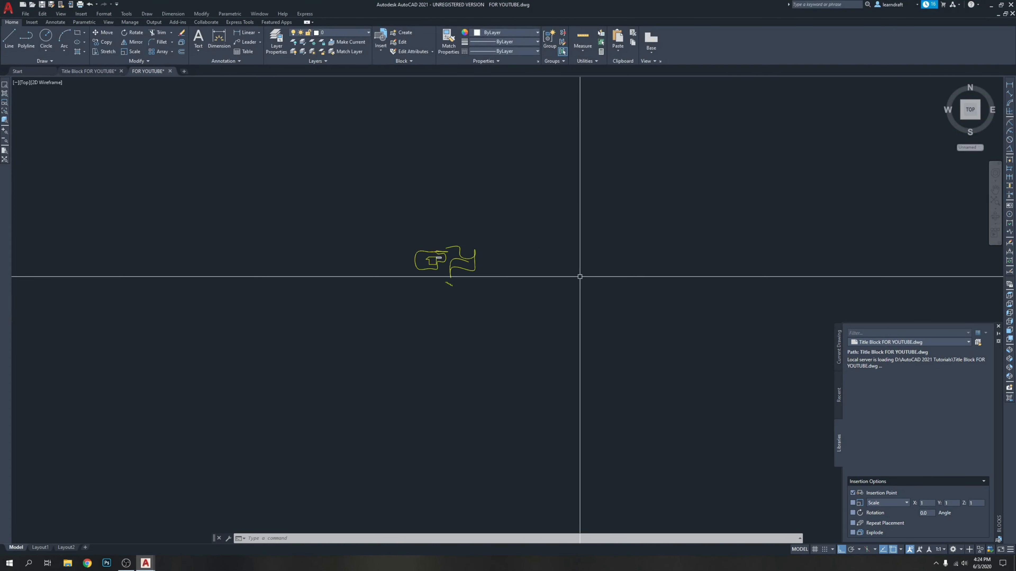
{"action": "middle_click_drag", "start_coordinate": [680, 309], "coordinate": [583, 277]}
{"action": "scroll", "coordinate": [582, 277], "scroll_direction": "down", "scroll_amount": 2}
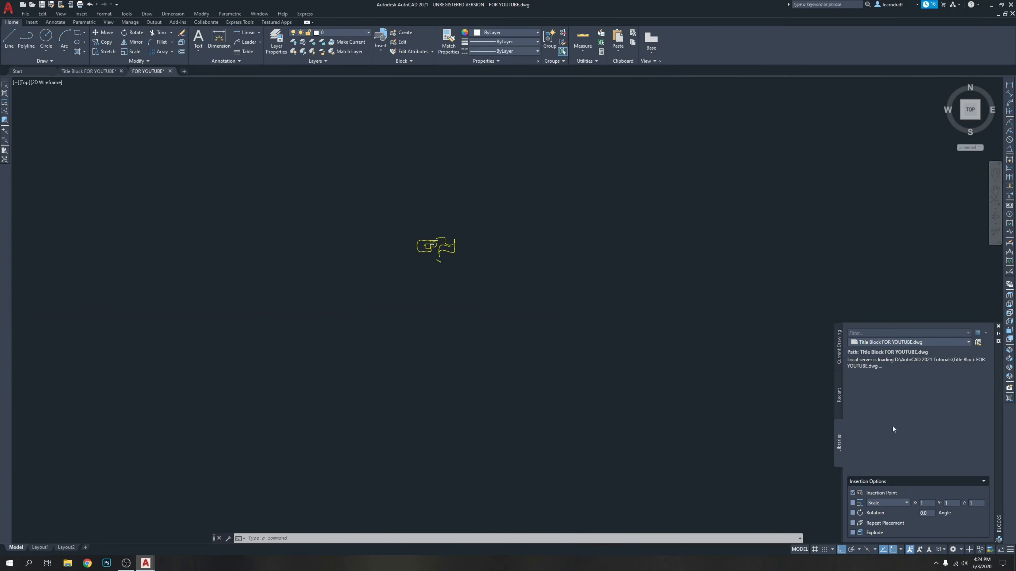
{"action": "left_click", "coordinate": [874, 371]}
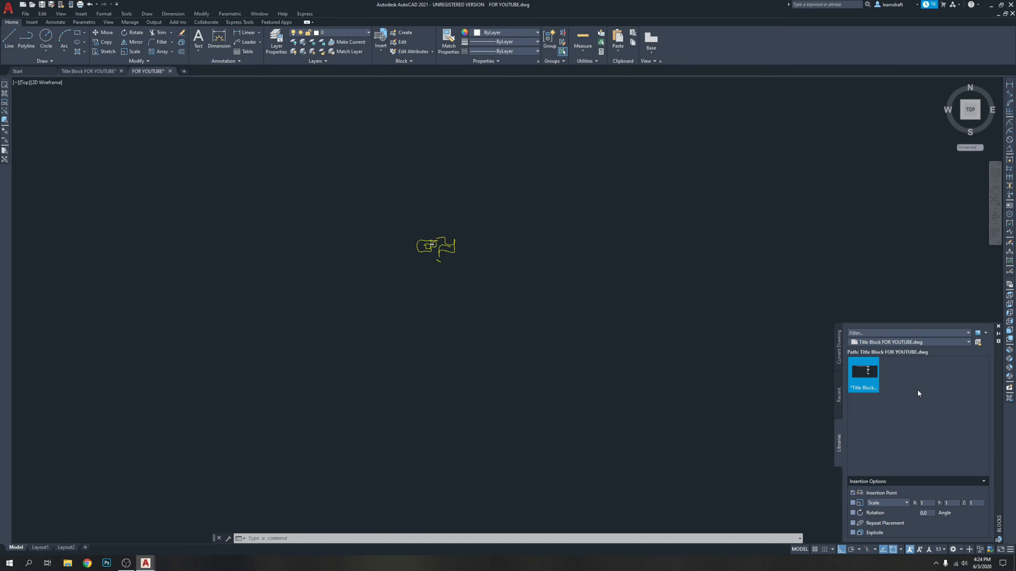
Step: Insert the title block from the Title Block FOR YOUTUBE.dwg library into the drawing, accepting blank attribute values
{"action": "left_click", "coordinate": [862, 373]}
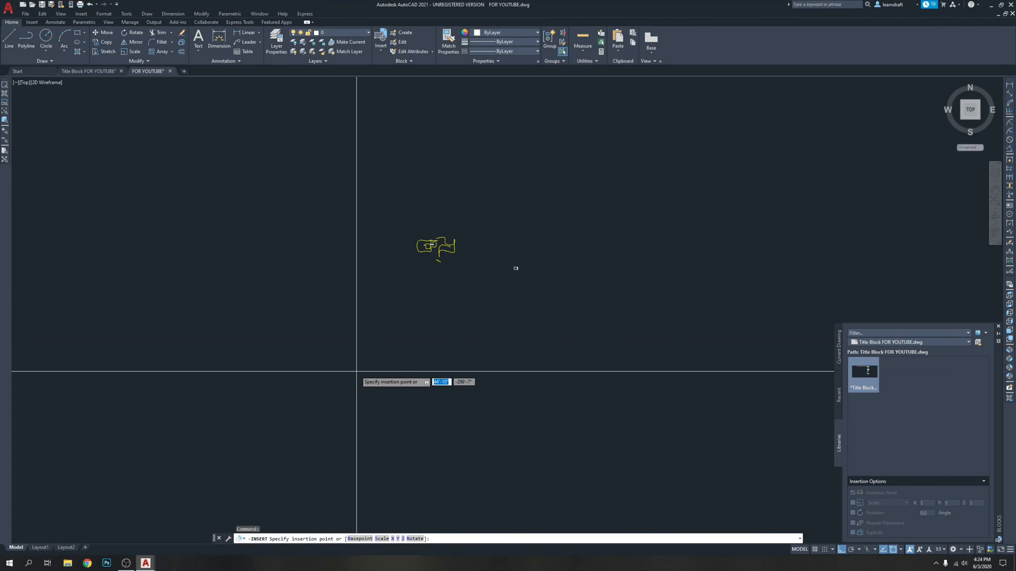
{"action": "left_click", "coordinate": [319, 377]}
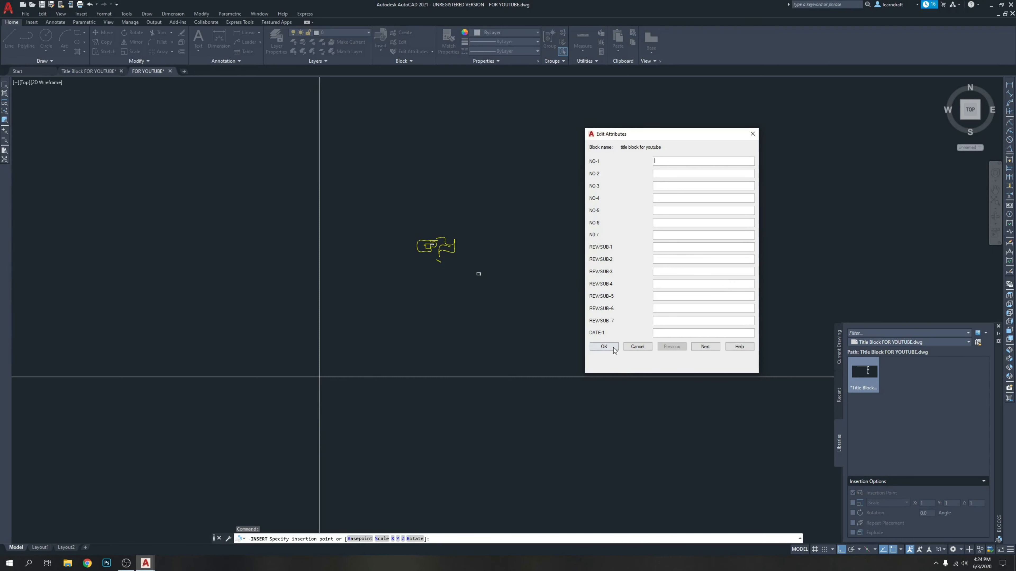
{"action": "left_click", "coordinate": [604, 347]}
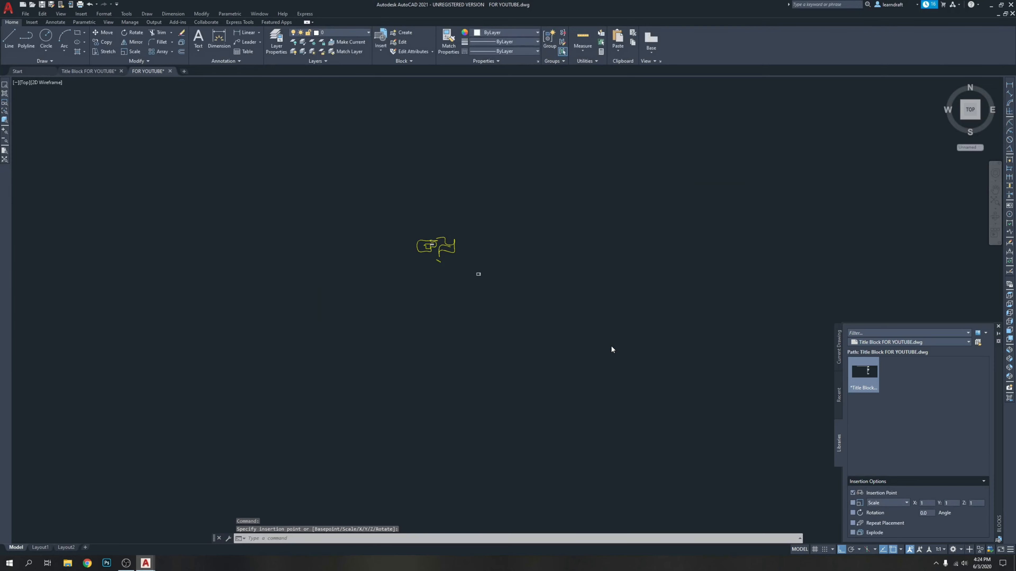
Step: Examine the inserted title block's logo, revision table, client details, drawing title area and project information cells
{"action": "scroll", "coordinate": [447, 255], "scroll_direction": "up", "scroll_amount": 3}
{"action": "scroll", "coordinate": [537, 286], "scroll_direction": "up", "scroll_amount": 10}
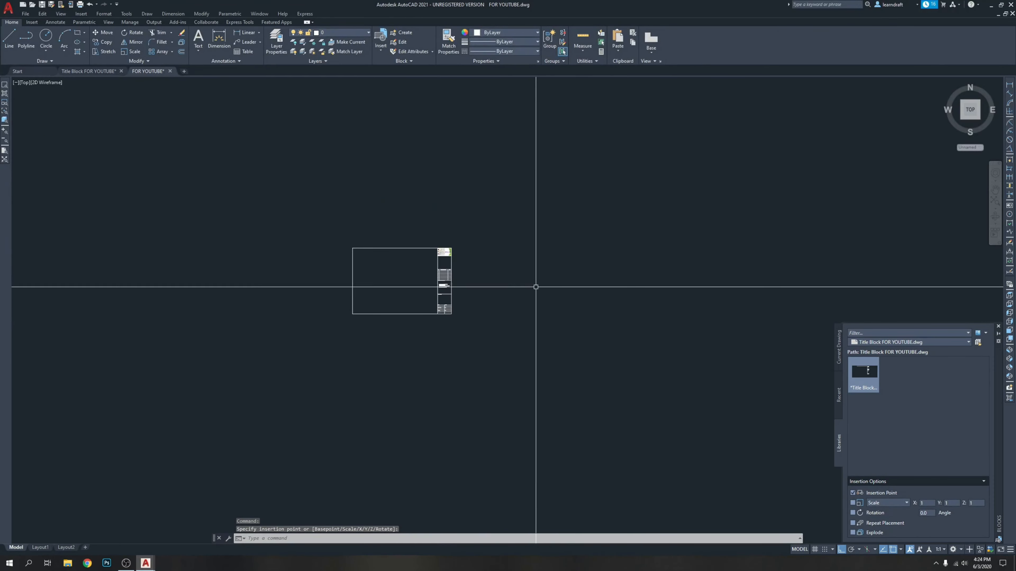
{"action": "middle_click_drag", "start_coordinate": [462, 183], "coordinate": [462, 177]}
{"action": "scroll", "coordinate": [483, 216], "scroll_direction": "down", "scroll_amount": 5}
{"action": "middle_click_drag", "start_coordinate": [580, 278], "coordinate": [581, 224]}
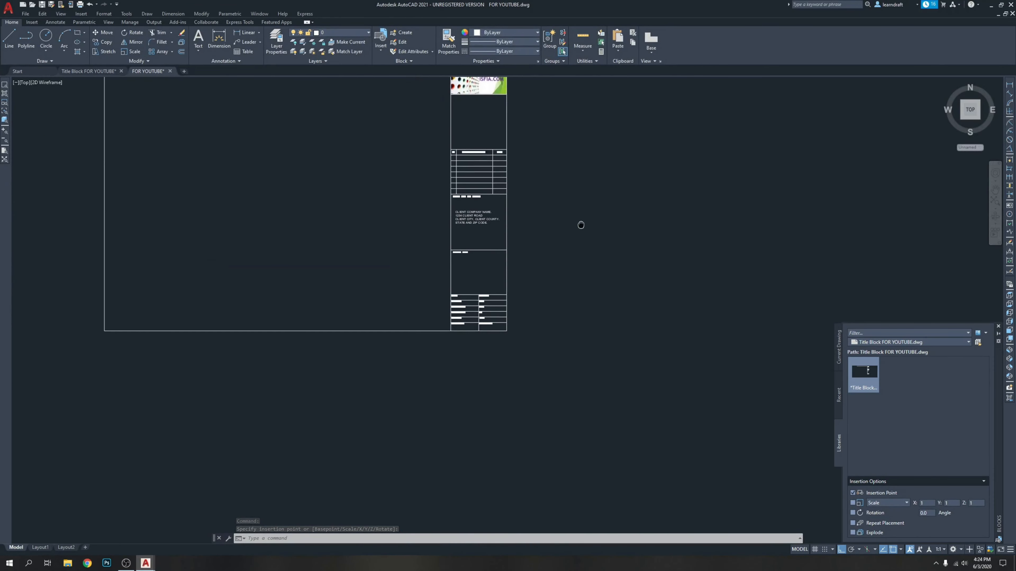
{"action": "scroll", "coordinate": [498, 320], "scroll_direction": "up", "scroll_amount": 7}
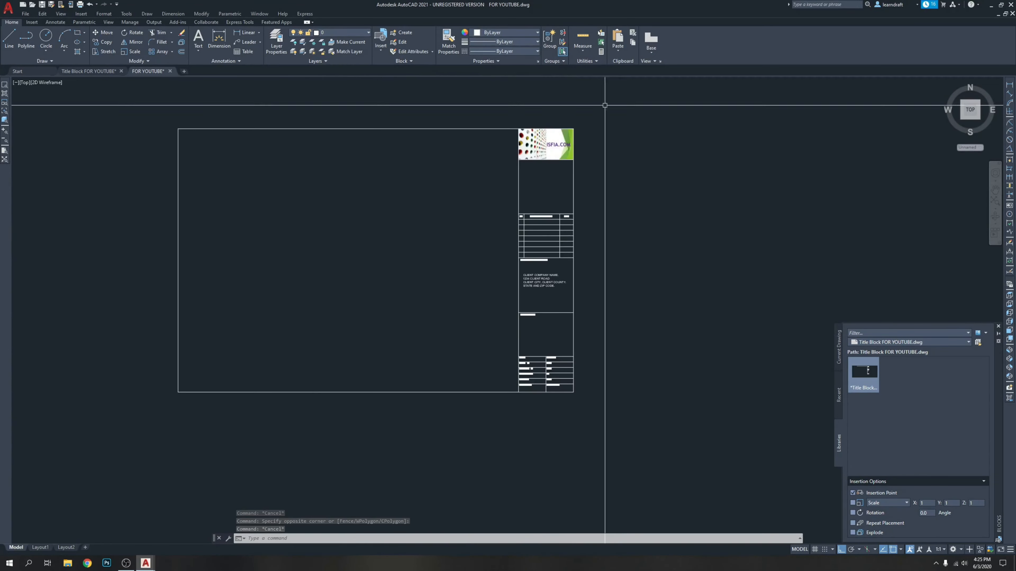
{"action": "middle_click_drag", "start_coordinate": [605, 105], "coordinate": [621, 95]}
{"action": "scroll", "coordinate": [519, 110], "scroll_direction": "up", "scroll_amount": 5}
{"action": "middle_click_drag", "start_coordinate": [568, 162], "coordinate": [518, 115]}
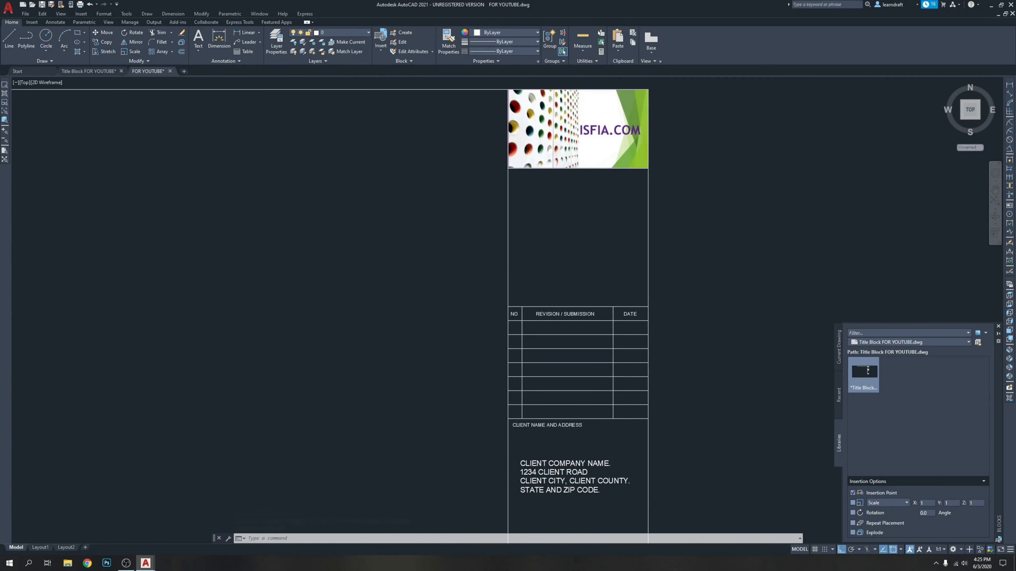
{"action": "mouse_move", "coordinate": [597, 265]}
{"action": "middle_mouse_down"}
{"action": "mouse_move", "coordinate": [566, 119]}
{"action": "mouse_move", "coordinate": [549, 238]}
{"action": "mouse_move", "coordinate": [523, 78]}
{"action": "middle_mouse_up"}
{"action": "scroll", "coordinate": [550, 235], "scroll_direction": "up", "scroll_amount": 2}
{"action": "scroll", "coordinate": [523, 79], "scroll_direction": "down", "scroll_amount": 2}
{"action": "middle_click_drag", "start_coordinate": [594, 266], "coordinate": [580, 131]}
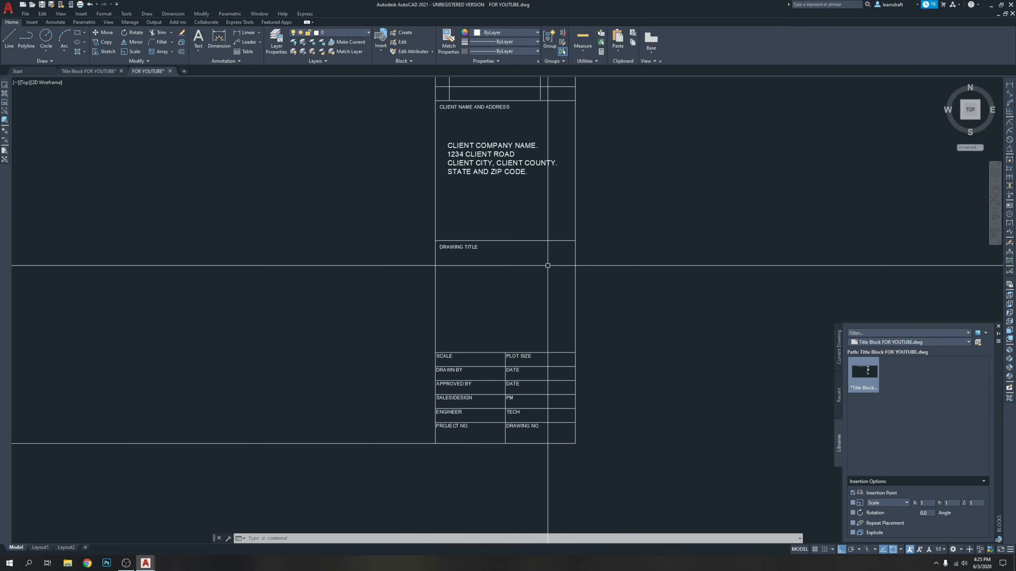
{"action": "middle_click_drag", "start_coordinate": [544, 275], "coordinate": [555, 203]}
{"action": "scroll", "coordinate": [506, 374], "scroll_direction": "up", "scroll_amount": 4}
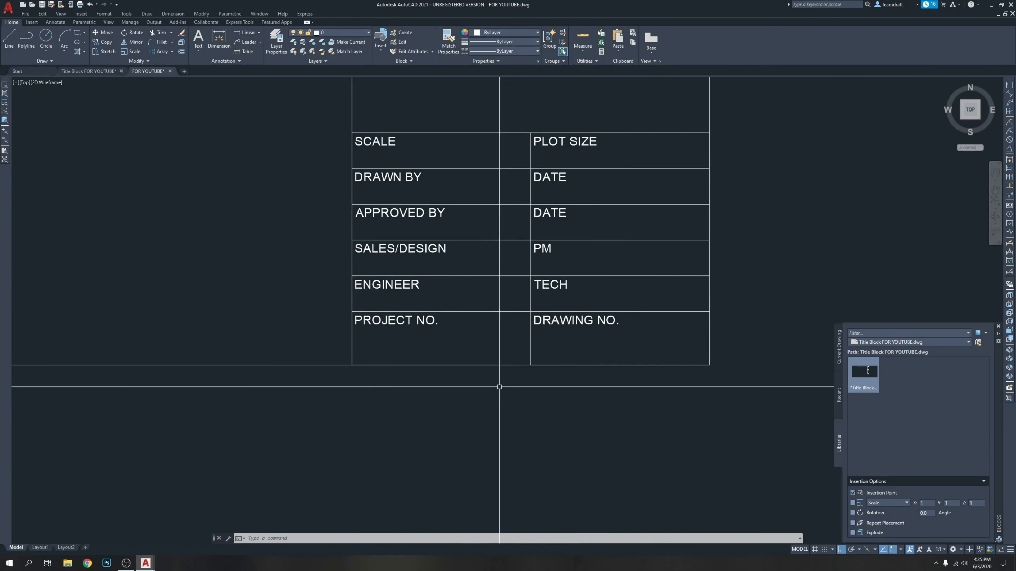
{"action": "scroll", "coordinate": [483, 287], "scroll_direction": "down", "scroll_amount": 4}
{"action": "middle_click_drag", "start_coordinate": [484, 287], "coordinate": [505, 416]}
{"action": "scroll", "coordinate": [503, 166], "scroll_direction": "up", "scroll_amount": 2}
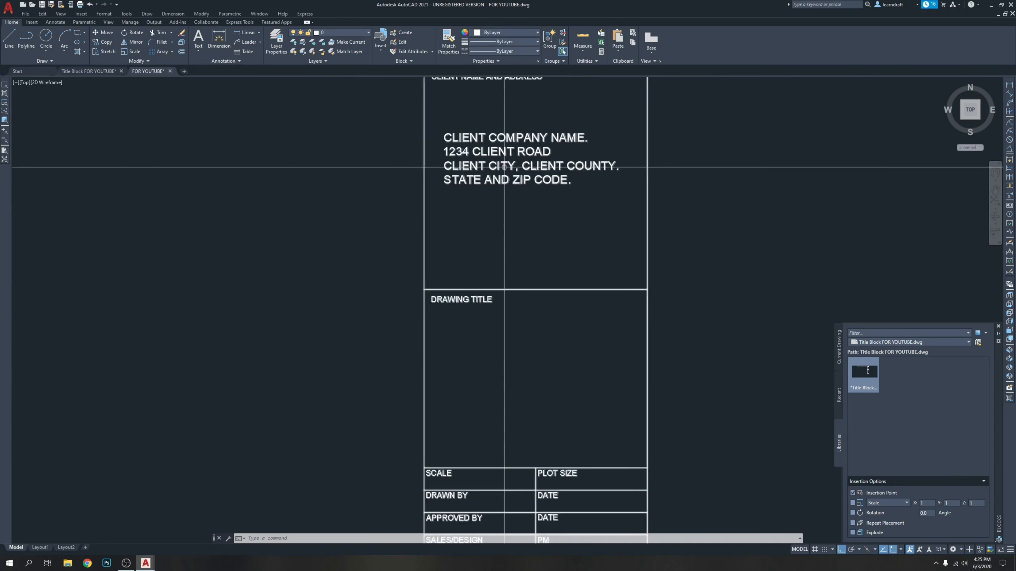
Step: Open the inserted title block in the Block Editor
{"action": "middle_click_drag", "start_coordinate": [512, 106], "coordinate": [513, 173]}
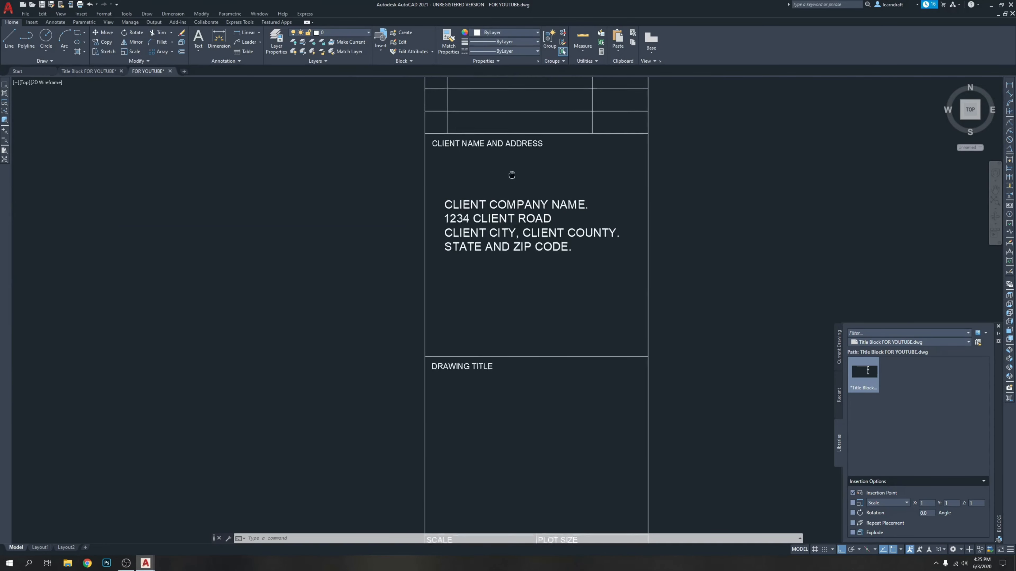
{"action": "left_click", "coordinate": [521, 204]}
{"action": "right_click", "coordinate": [520, 207]}
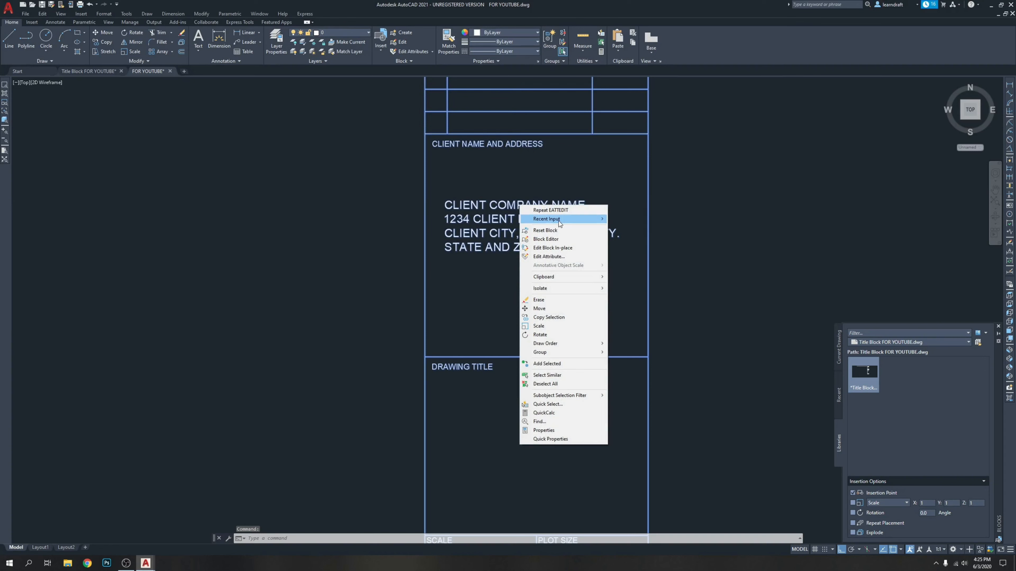
{"action": "left_click", "coordinate": [546, 240]}
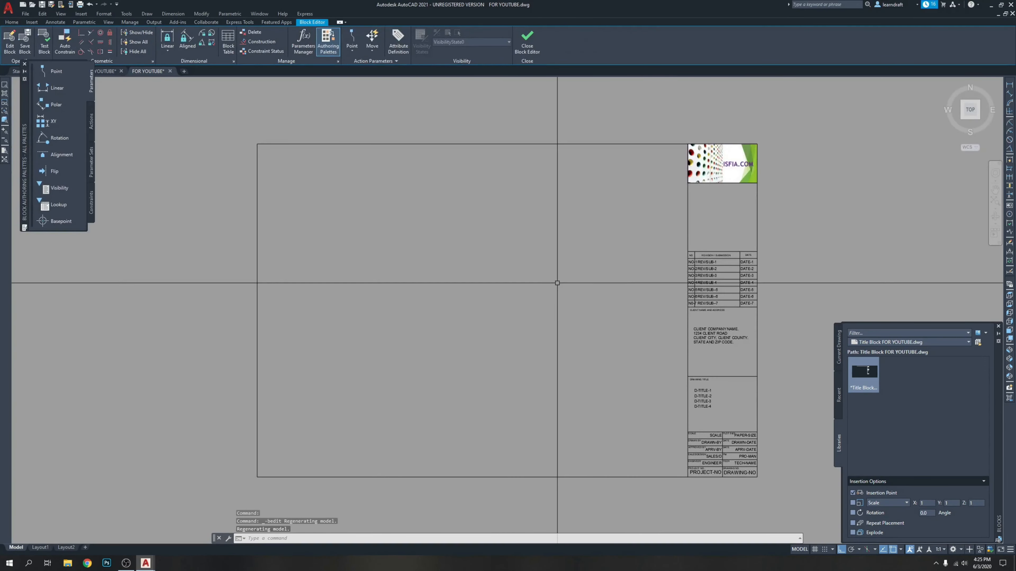
Step: Delete the word NAME from the CLIENT COMPANY NAME line and save the changes to the block while closing the Block Editor
{"action": "middle_click_drag", "start_coordinate": [605, 323], "coordinate": [455, 255]}
{"action": "scroll", "coordinate": [544, 183], "scroll_direction": "up", "scroll_amount": 4}
{"action": "scroll", "coordinate": [543, 182], "scroll_direction": "down", "scroll_amount": 4}
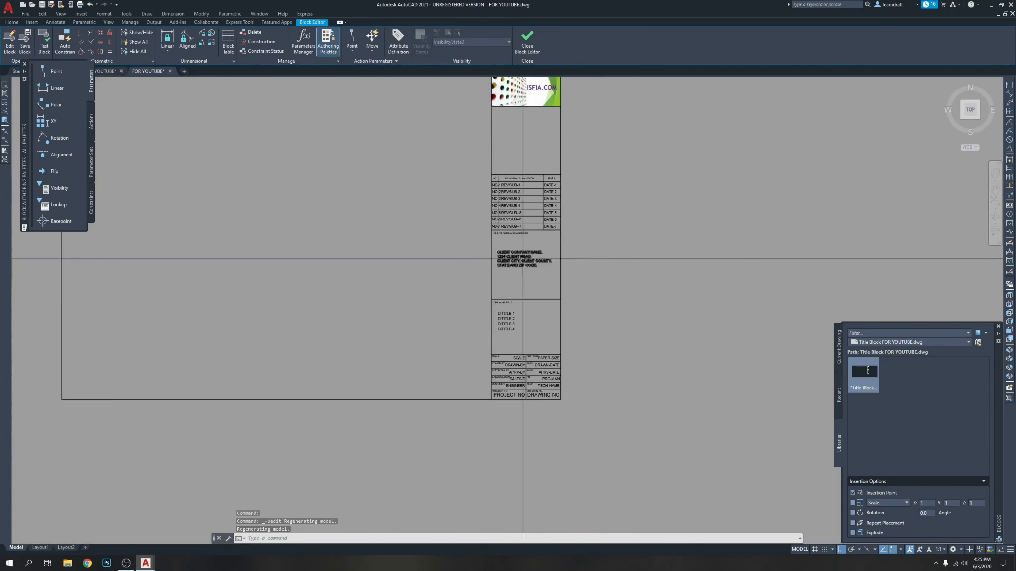
{"action": "scroll", "coordinate": [517, 187], "scroll_direction": "up", "scroll_amount": 4}
{"action": "double_click", "coordinate": [512, 224]}
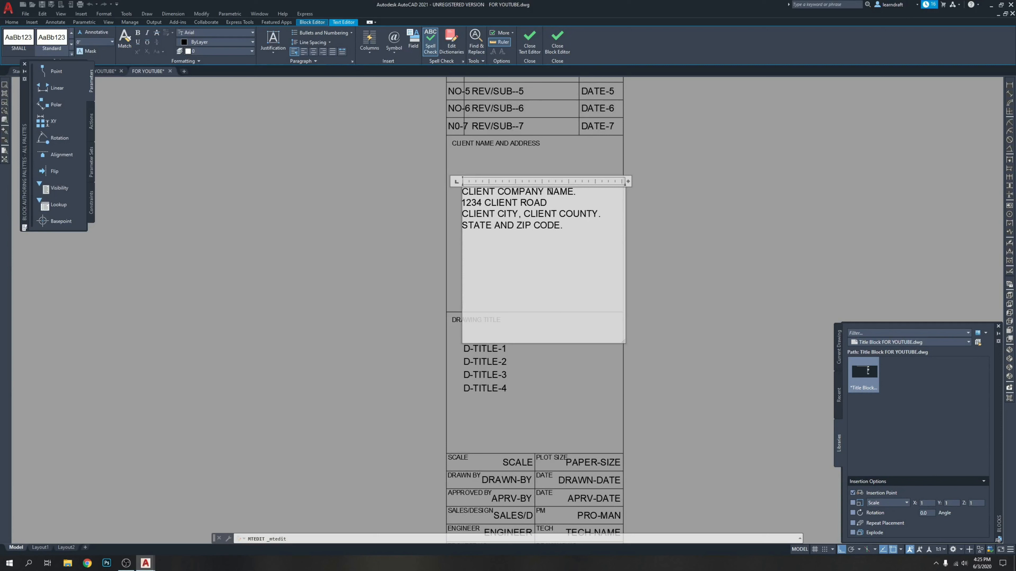
{"action": "left_click_drag", "start_coordinate": [547, 192], "coordinate": [573, 192]}
{"action": "key", "text": "BackSpace"}
{"action": "left_click", "coordinate": [672, 216]}
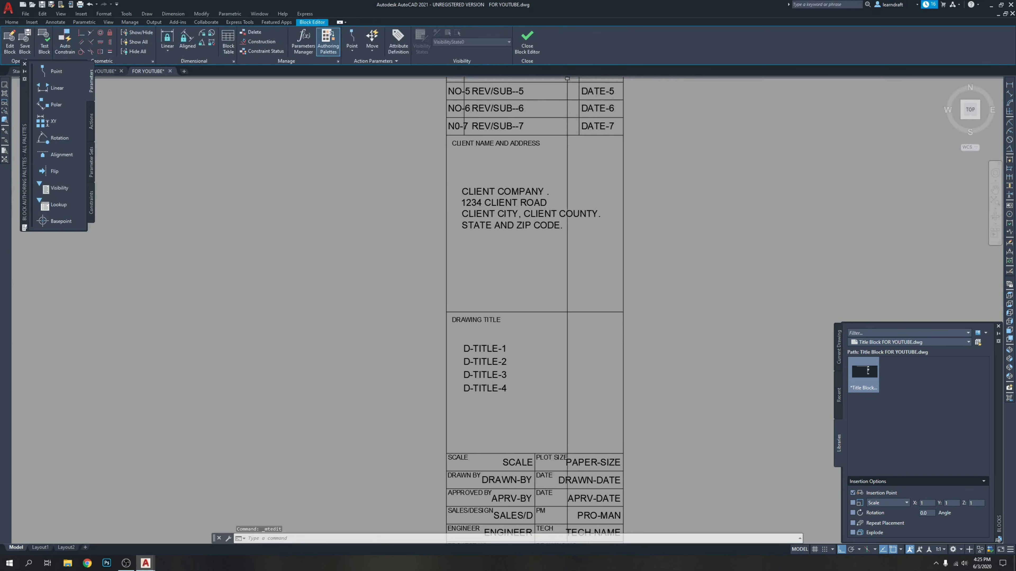
{"action": "left_click", "coordinate": [527, 40]}
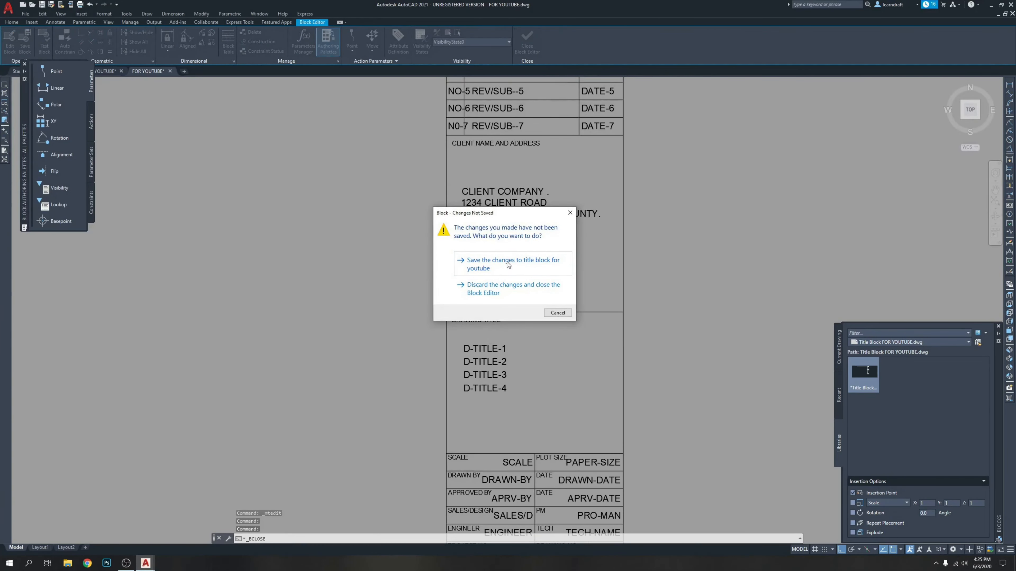
{"action": "left_click", "coordinate": [518, 263]}
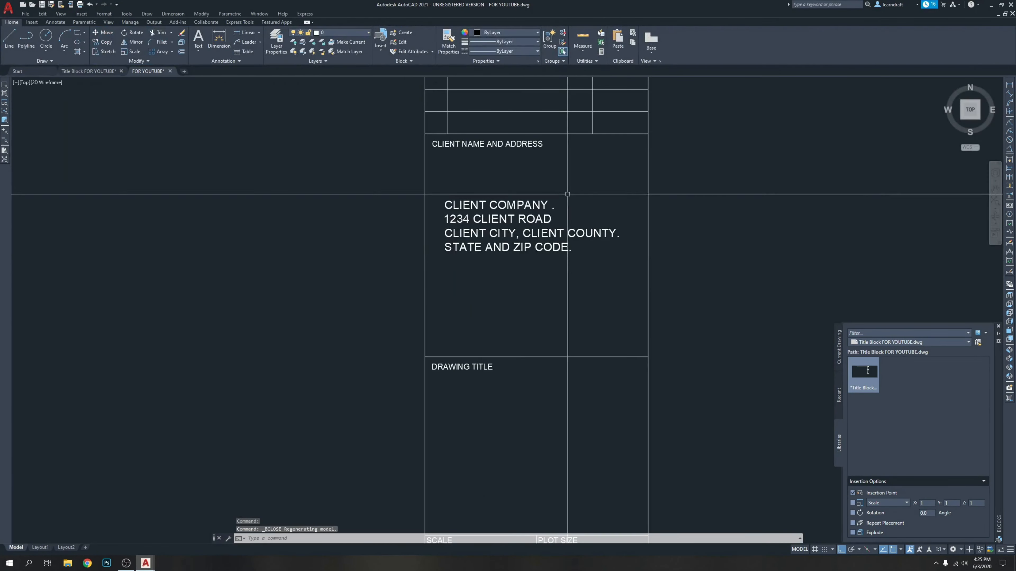
Step: Check the edited client text in the title block and close the Blocks palette
{"action": "middle_click_drag", "start_coordinate": [573, 244], "coordinate": [537, 302]}
{"action": "scroll", "coordinate": [490, 268], "scroll_direction": "down", "scroll_amount": 4}
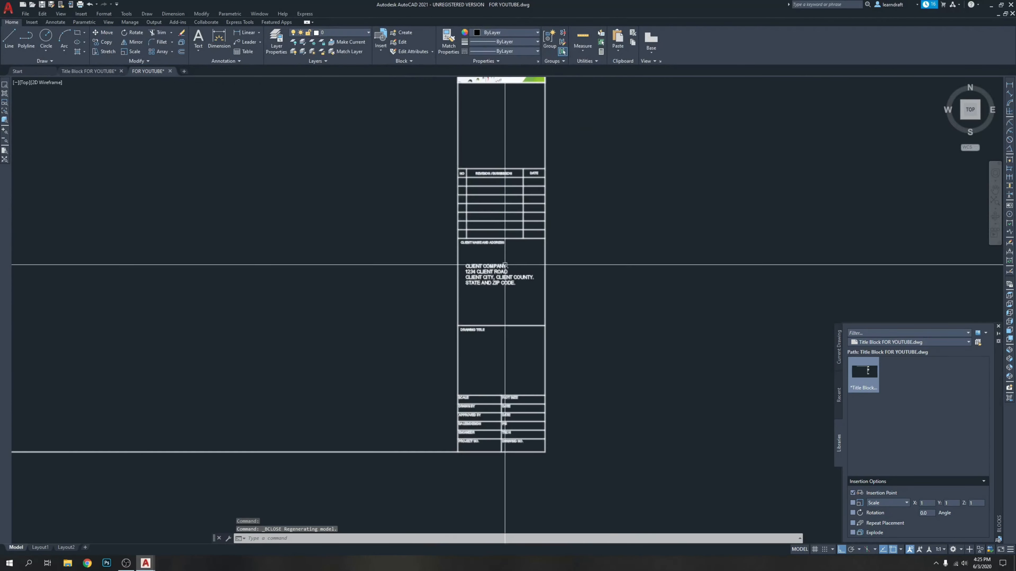
{"action": "scroll", "coordinate": [500, 240], "scroll_direction": "up", "scroll_amount": 4}
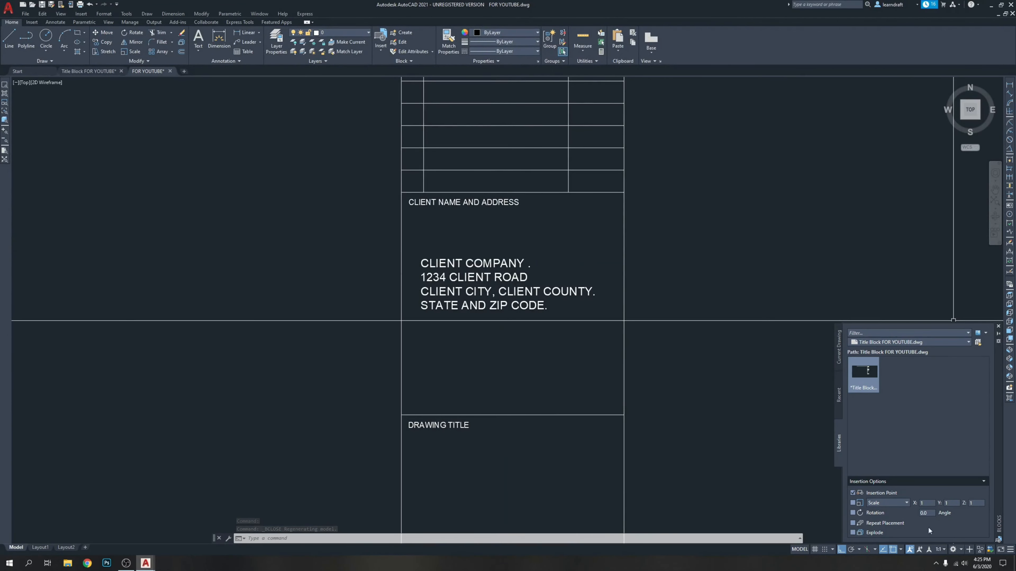
{"action": "left_click", "coordinate": [998, 326]}
Step: Review the whole title block sheet, from the project information cells to the logo and outer border
{"action": "scroll", "coordinate": [721, 245], "scroll_direction": "down", "scroll_amount": 5}
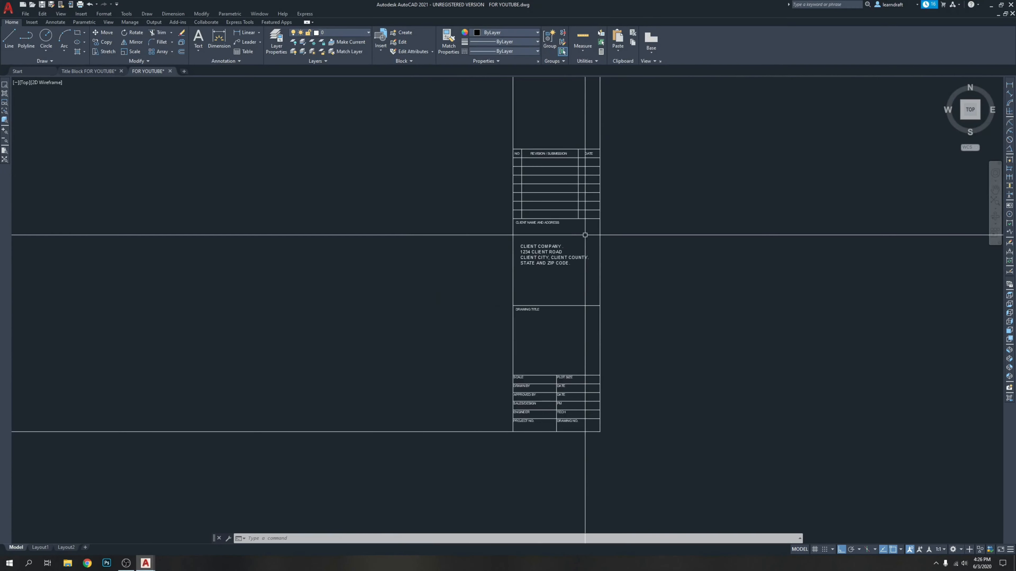
{"action": "scroll", "coordinate": [595, 272], "scroll_direction": "up", "scroll_amount": 2}
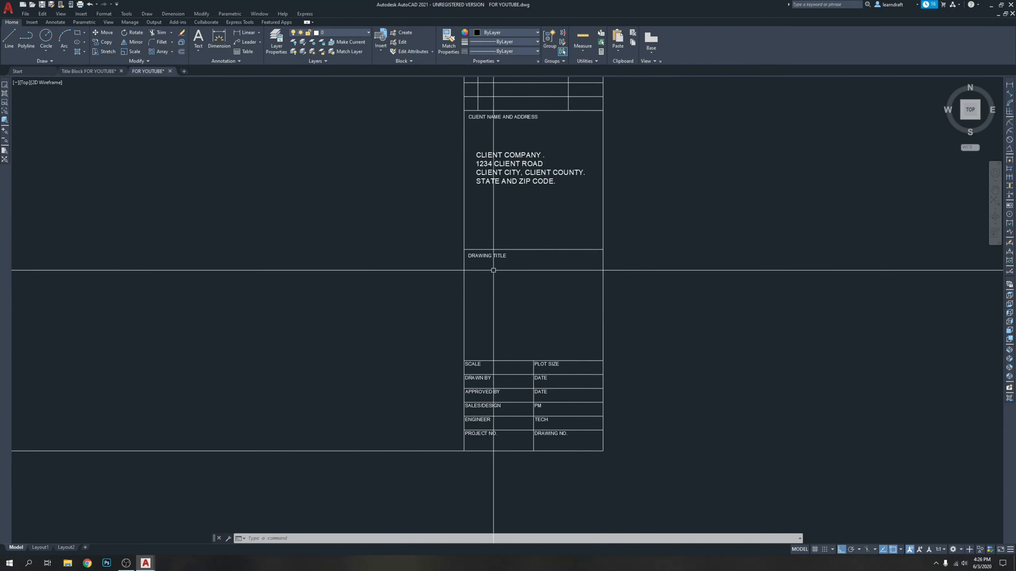
{"action": "middle_click_drag", "start_coordinate": [544, 192], "coordinate": [550, 311]}
{"action": "middle_click_drag", "start_coordinate": [544, 173], "coordinate": [544, 294]}
{"action": "middle_click_drag", "start_coordinate": [532, 193], "coordinate": [550, 260]}
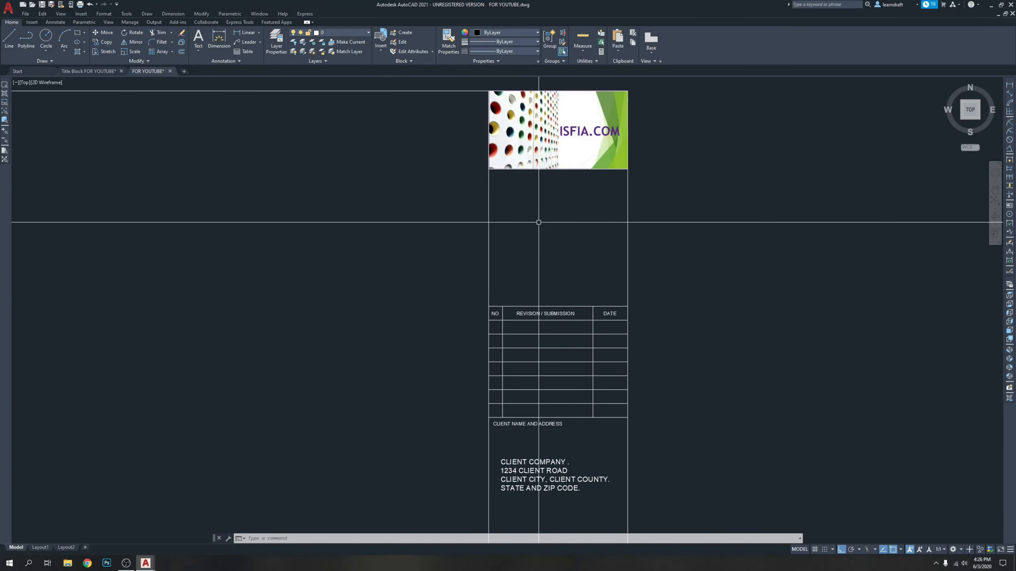
{"action": "middle_click_drag", "start_coordinate": [383, 236], "coordinate": [509, 229]}
{"action": "scroll", "coordinate": [632, 220], "scroll_direction": "down", "scroll_amount": 2}
{"action": "middle_click_drag", "start_coordinate": [633, 220], "coordinate": [667, 177]}
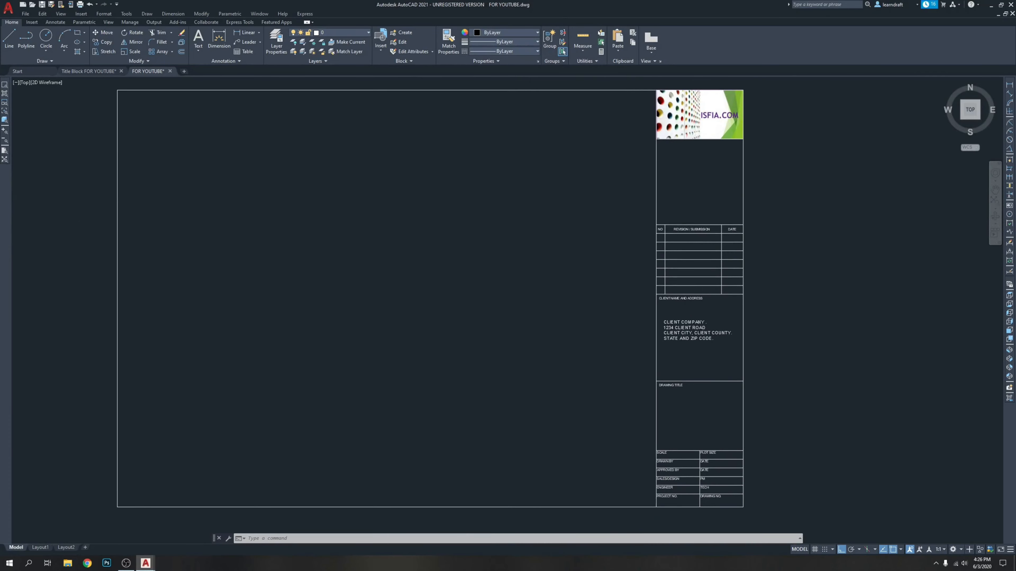
{"action": "scroll", "coordinate": [519, 210], "scroll_direction": "down", "scroll_amount": 4}
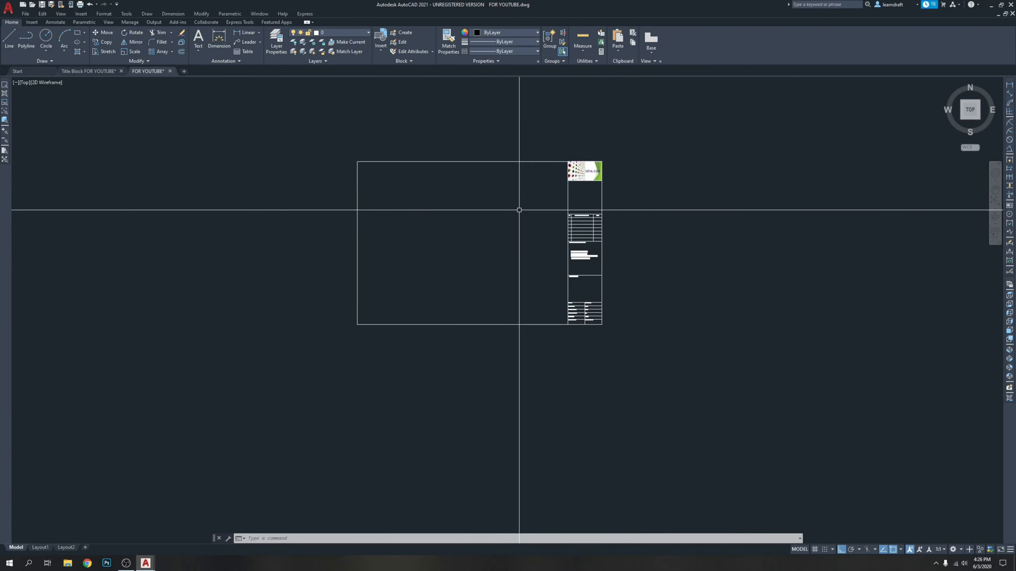
{"action": "middle_click_drag", "start_coordinate": [521, 207], "coordinate": [498, 207]}
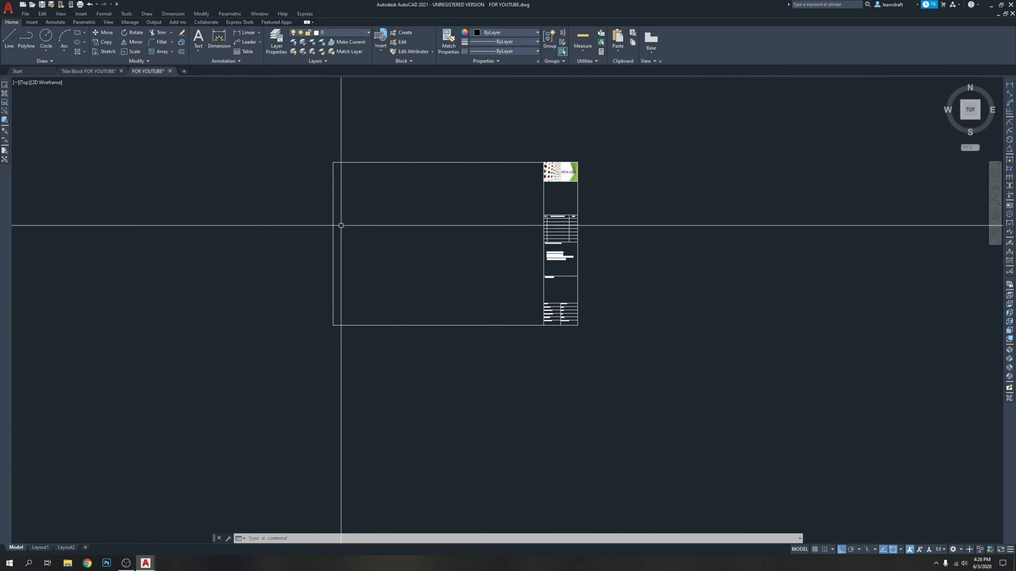
{"action": "scroll", "coordinate": [490, 234], "scroll_direction": "up", "scroll_amount": 4}
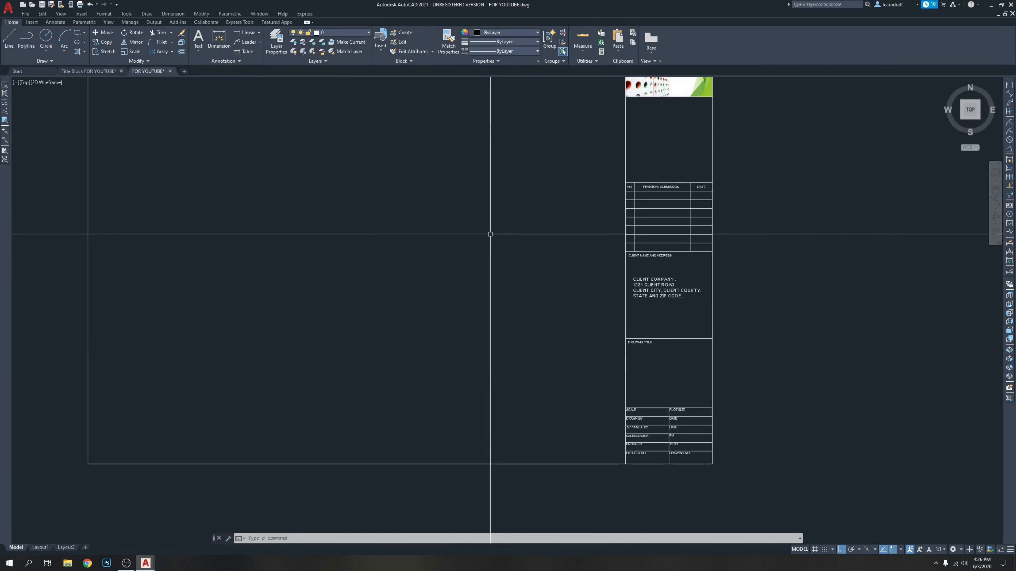
Step: Set the title block's NO-1 attribute to 1 for the first row of the revision table
{"action": "middle_click_drag", "start_coordinate": [643, 124], "coordinate": [498, 266]}
{"action": "scroll", "coordinate": [557, 214], "scroll_direction": "up", "scroll_amount": 4}
{"action": "middle_click_drag", "start_coordinate": [569, 216], "coordinate": [571, 168]}
{"action": "scroll", "coordinate": [537, 275], "scroll_direction": "down", "scroll_amount": 2}
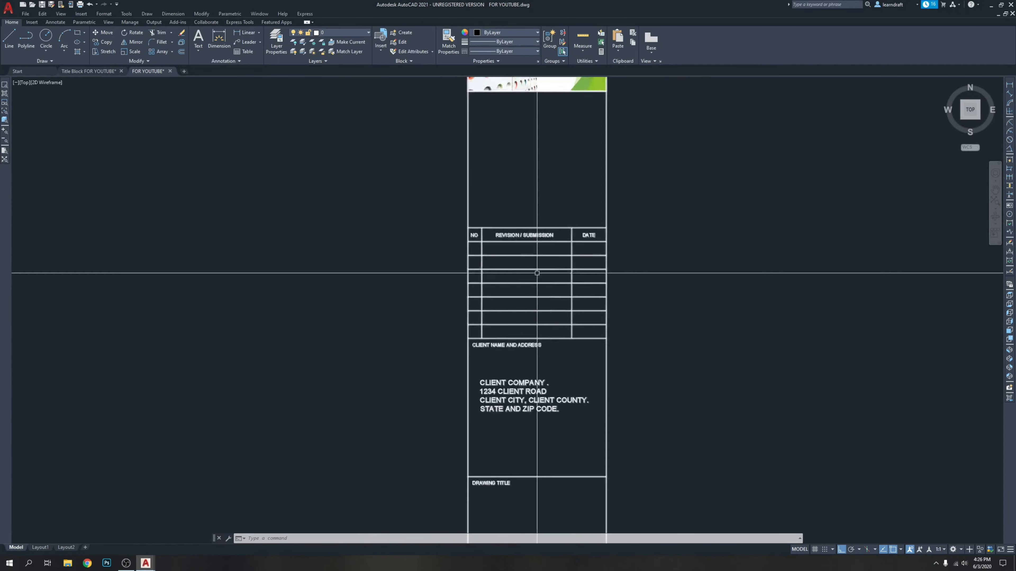
{"action": "scroll", "coordinate": [512, 248], "scroll_direction": "up", "scroll_amount": 4}
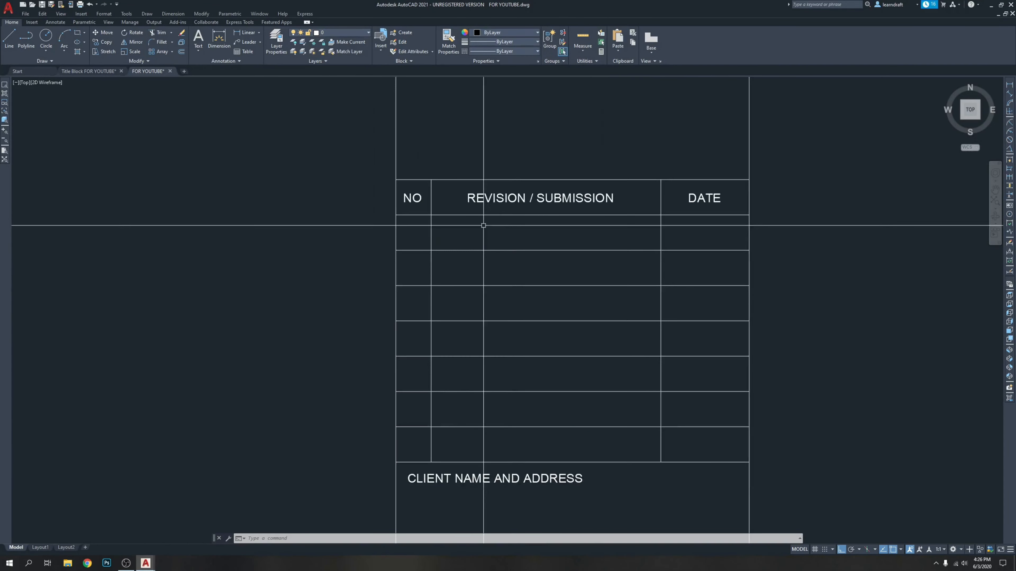
{"action": "double_click", "coordinate": [418, 197]}
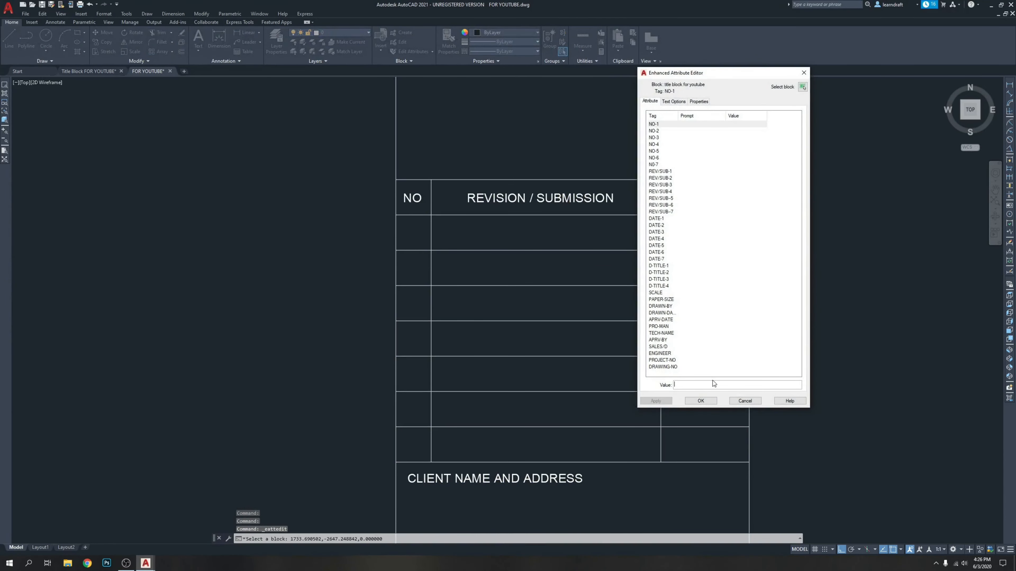
{"action": "mouse_move", "coordinate": [722, 405]}
{"action": "left_mouse_down"}
{"action": "mouse_move", "coordinate": [716, 200]}
{"action": "mouse_move", "coordinate": [773, 216]}
{"action": "mouse_move", "coordinate": [777, 451]}
{"action": "mouse_move", "coordinate": [777, 396]}
{"action": "mouse_move", "coordinate": [777, 405]}
{"action": "left_mouse_up"}
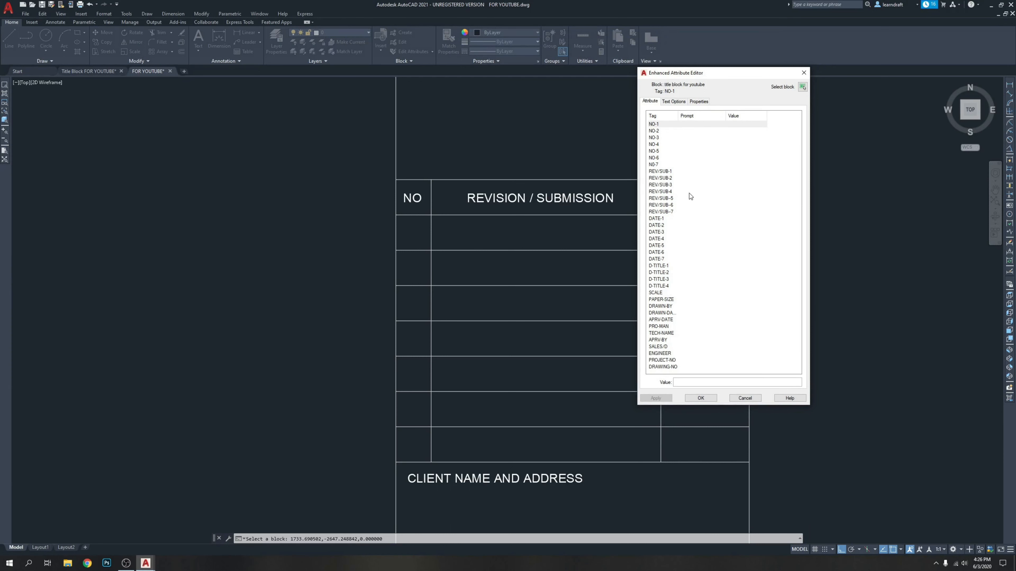
{"action": "left_click", "coordinate": [662, 125]}
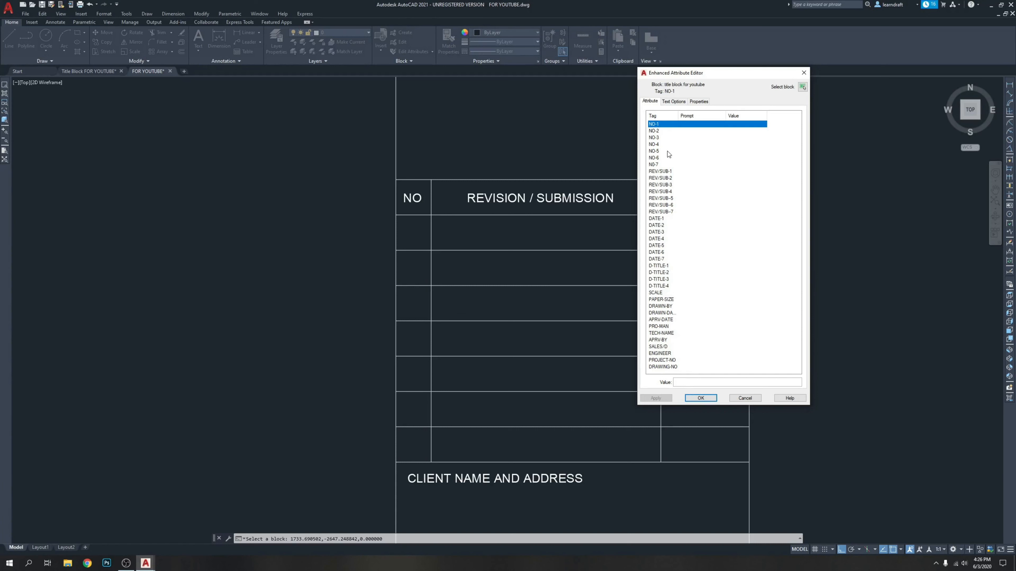
{"action": "left_click", "coordinate": [687, 381]}
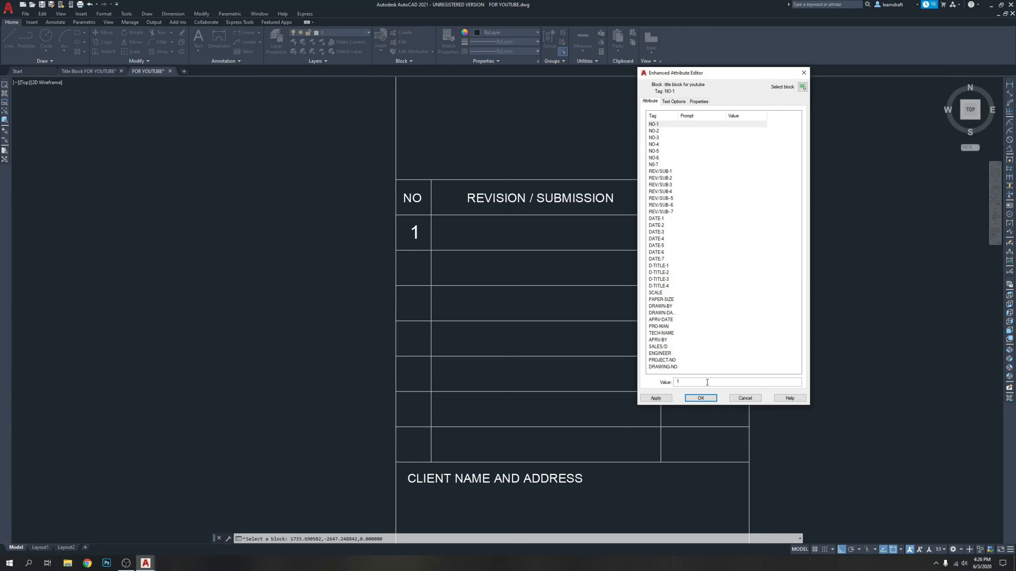
{"action": "key", "text": "BackSpace"}
{"action": "left_click", "coordinate": [700, 398]}
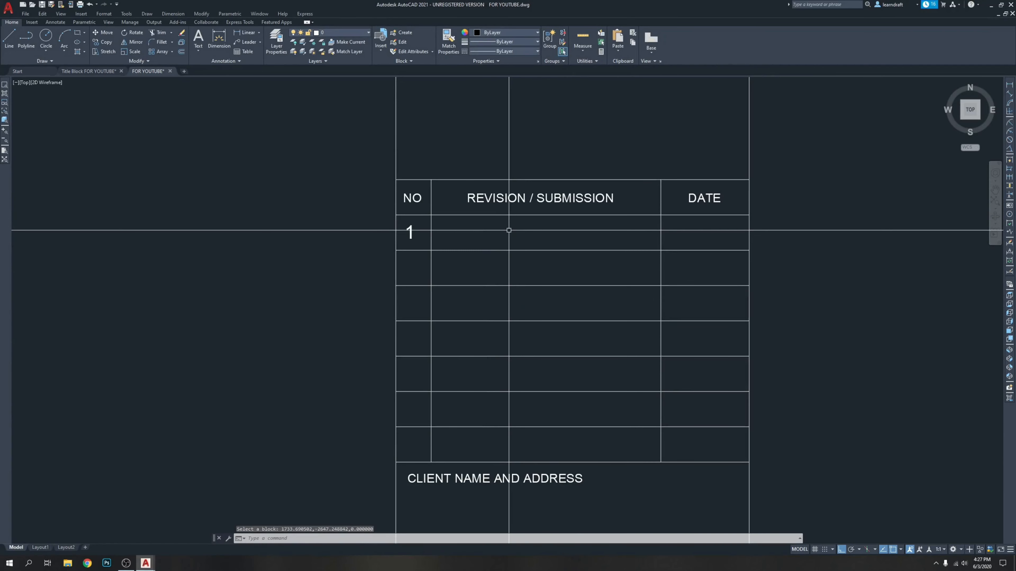
Step: Set the title block's REV/SUB-1 attribute to SUBMISSION and move the attribute editor clear of the revision table
{"action": "double_click", "coordinate": [556, 196]}
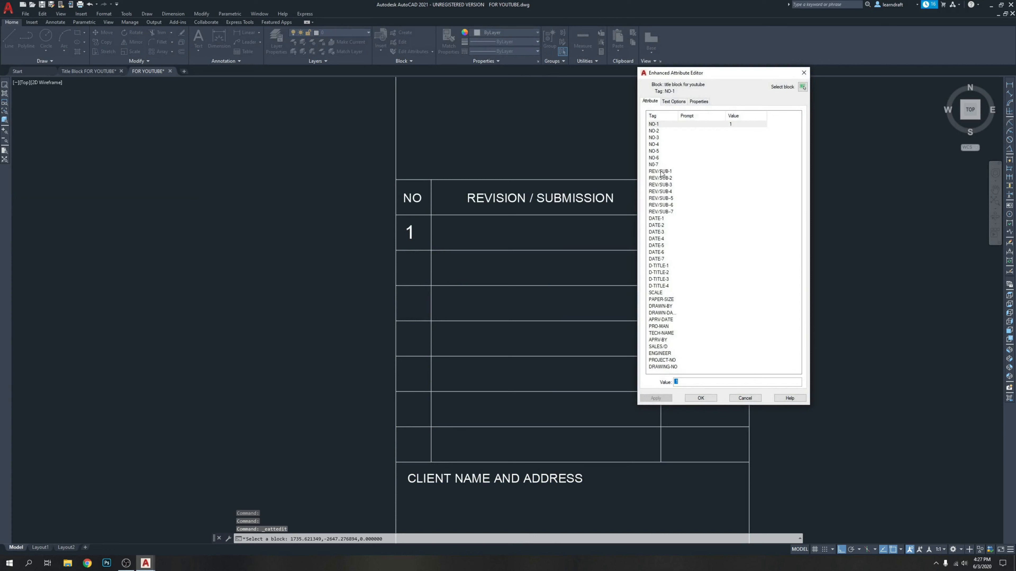
{"action": "left_click", "coordinate": [653, 172]}
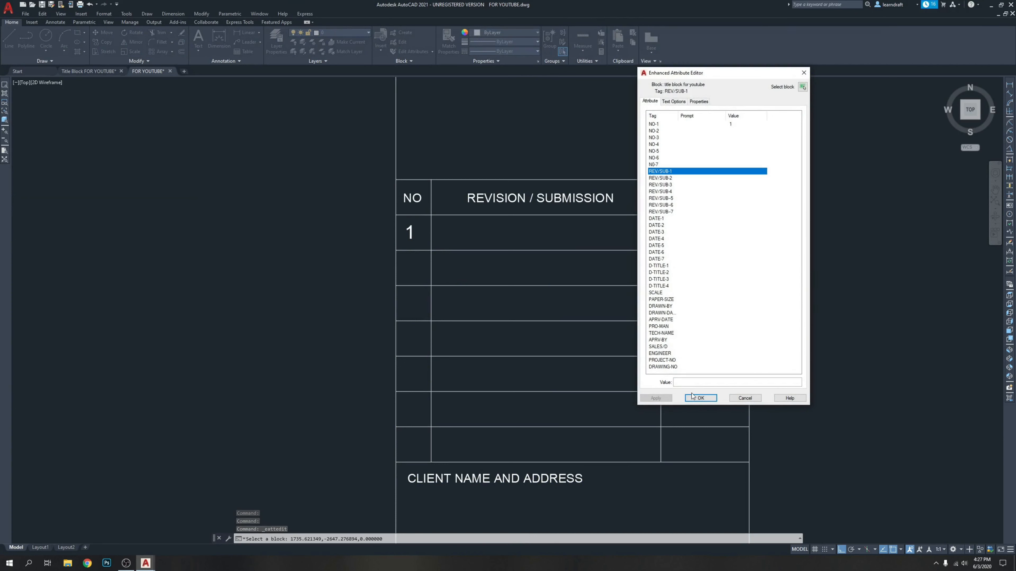
{"action": "left_click", "coordinate": [685, 381]}
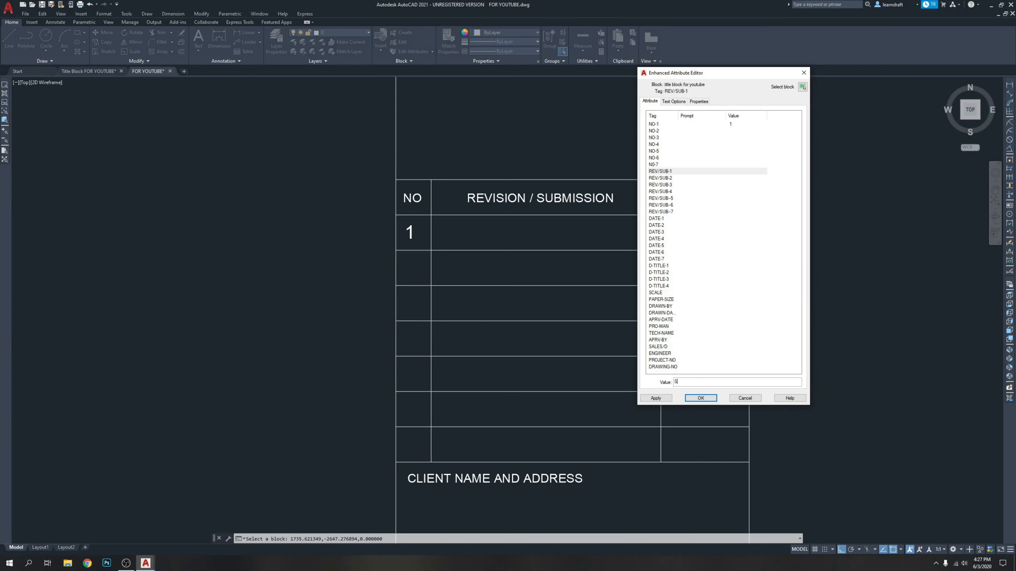
{"action": "type", "text": "BMISSION"}
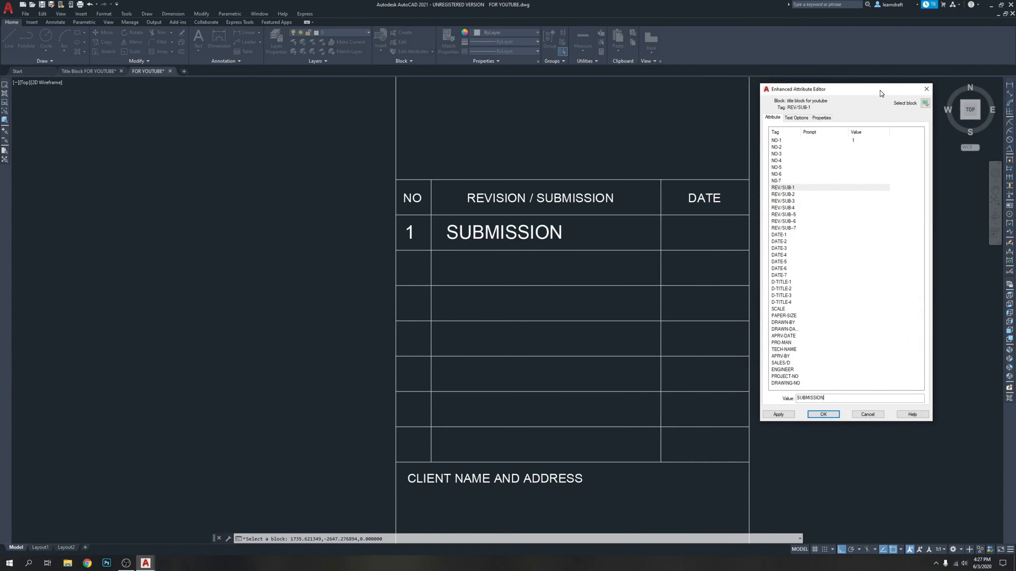
{"action": "left_click_drag", "start_coordinate": [760, 78], "coordinate": [882, 95]}
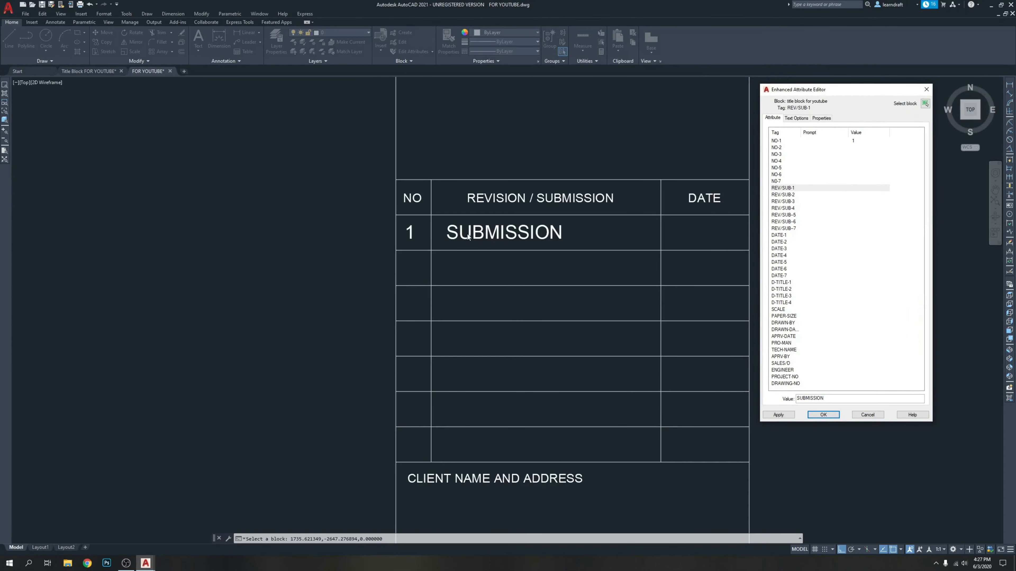
Step: Centre SUBMISSION in its revision table cell by adding leading spaces to the REV/SUB-1 value
{"action": "left_click", "coordinate": [450, 231]}
{"action": "left_click", "coordinate": [797, 399]}
{"action": "type", "text": "VVV"}
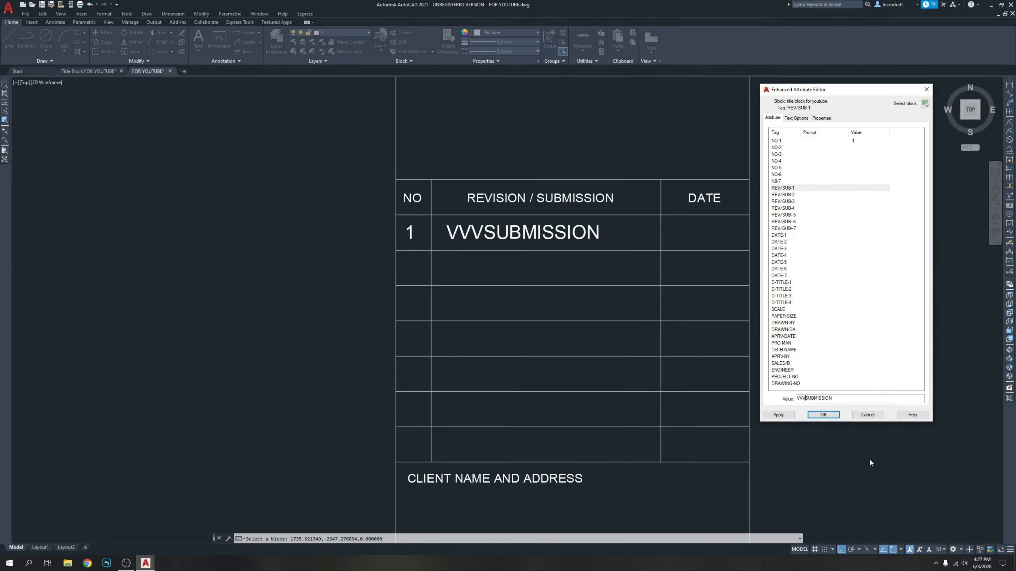
{"action": "key", "text": "BackSpace"}
{"action": "key", "text": "BackSpace"}
{"action": "key", "text": "BackSpace"}
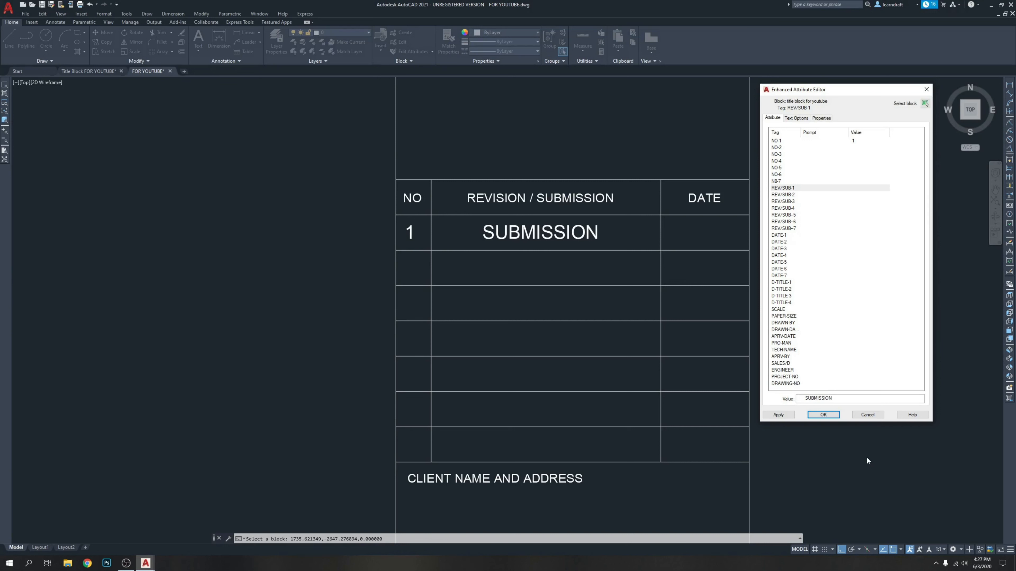
Step: Set the DATE-1 attribute to 06/03/20 and save the attribute changes
{"action": "left_click", "coordinate": [792, 236]}
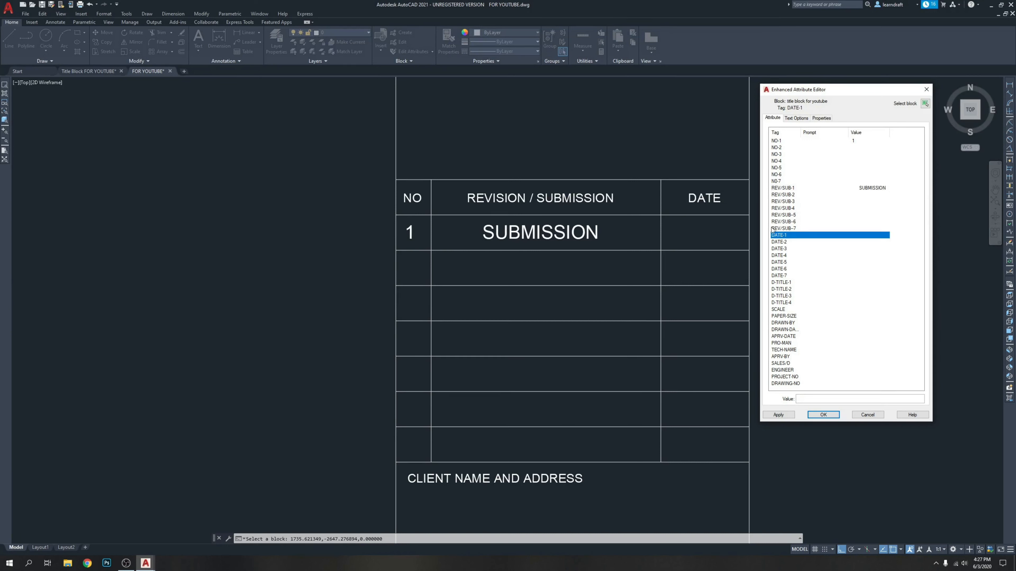
{"action": "left_click", "coordinate": [811, 398]}
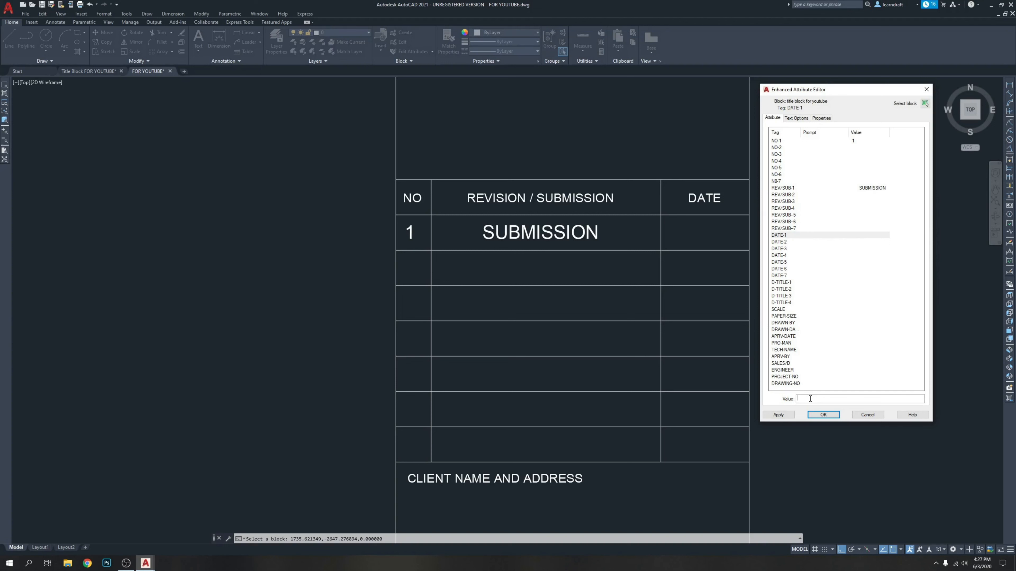
{"action": "type", "text": "06/03/20"}
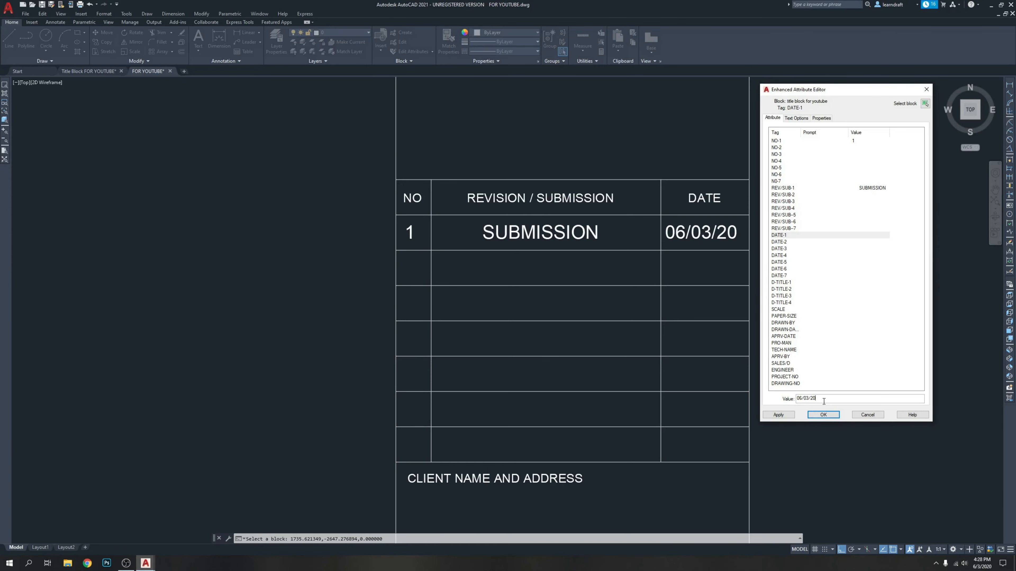
{"action": "left_click", "coordinate": [823, 414]}
Step: Centre the first revision date in its cell by adding a leading space to the DATE-1 value, and save it
{"action": "middle_click_drag", "start_coordinate": [676, 239], "coordinate": [517, 207]}
{"action": "scroll", "coordinate": [517, 206], "scroll_direction": "up", "scroll_amount": 4}
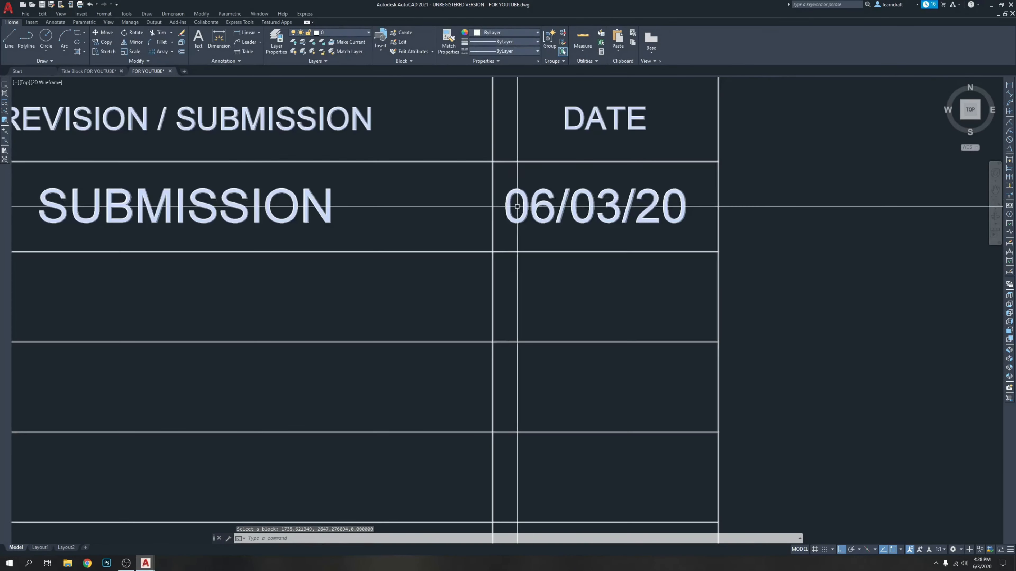
{"action": "scroll", "coordinate": [517, 206], "scroll_direction": "down", "scroll_amount": 3}
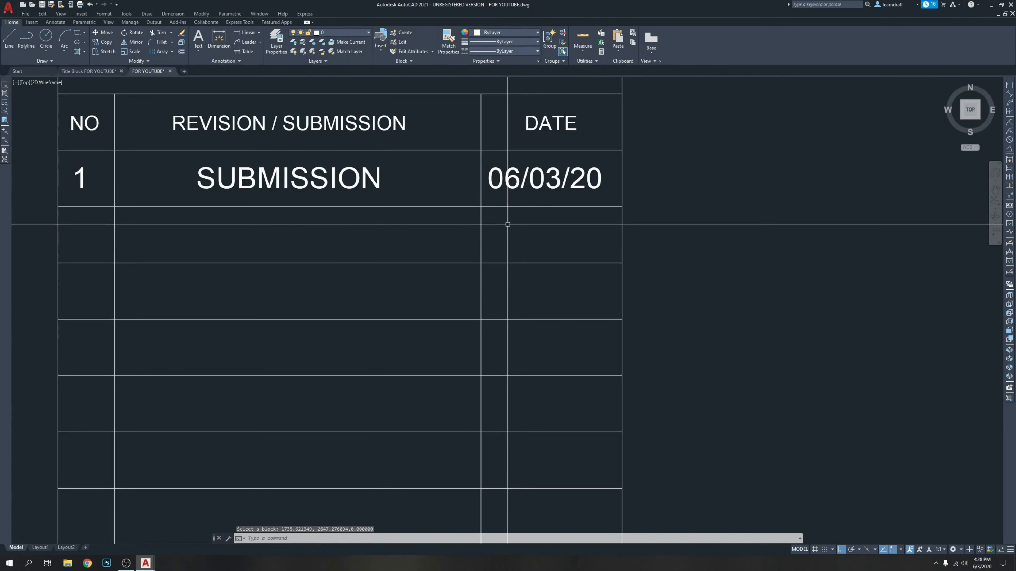
{"action": "left_click", "coordinate": [494, 218]}
{"action": "left_click", "coordinate": [526, 251]}
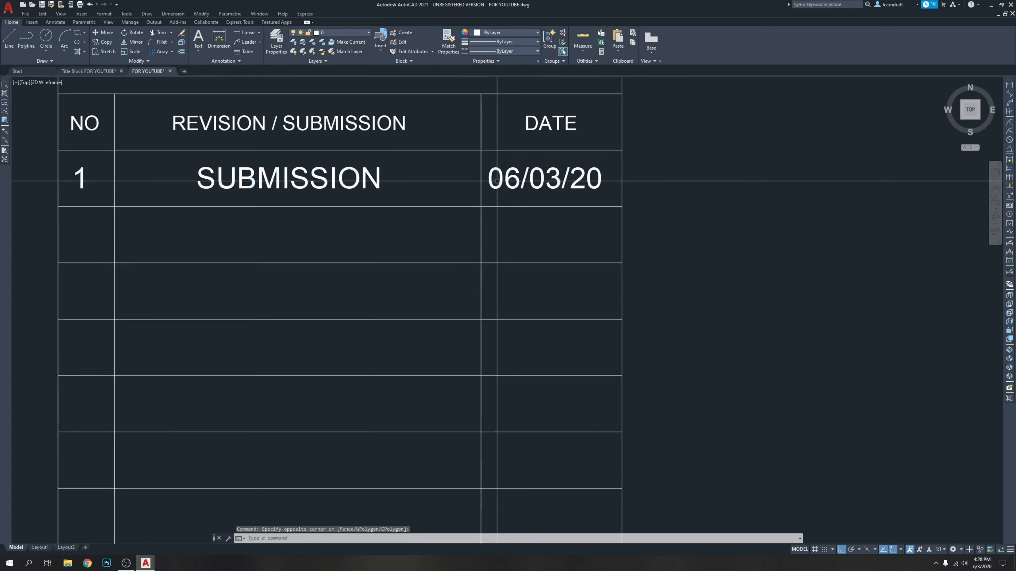
{"action": "mouse_move", "coordinate": [683, 202]}
{"action": "middle_mouse_down"}
{"action": "mouse_move", "coordinate": [624, 216]}
{"action": "mouse_move", "coordinate": [679, 194]}
{"action": "middle_mouse_up"}
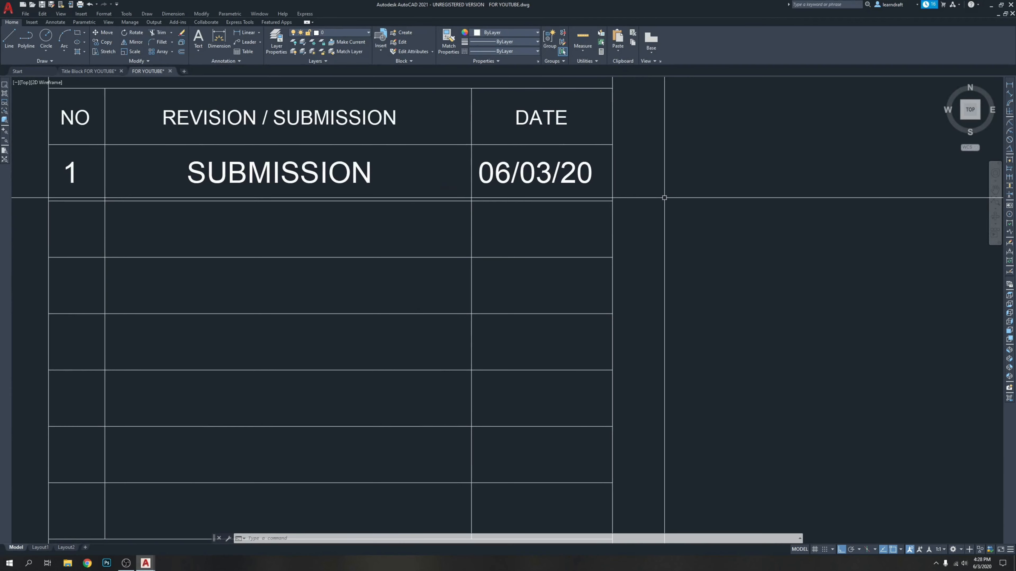
{"action": "double_click", "coordinate": [542, 180]}
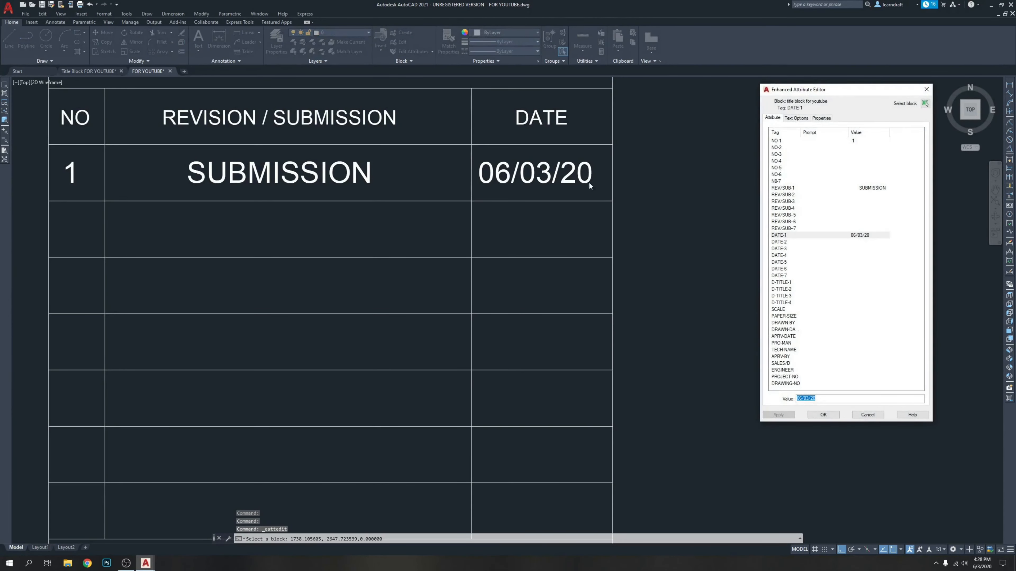
{"action": "left_click", "coordinate": [803, 400]}
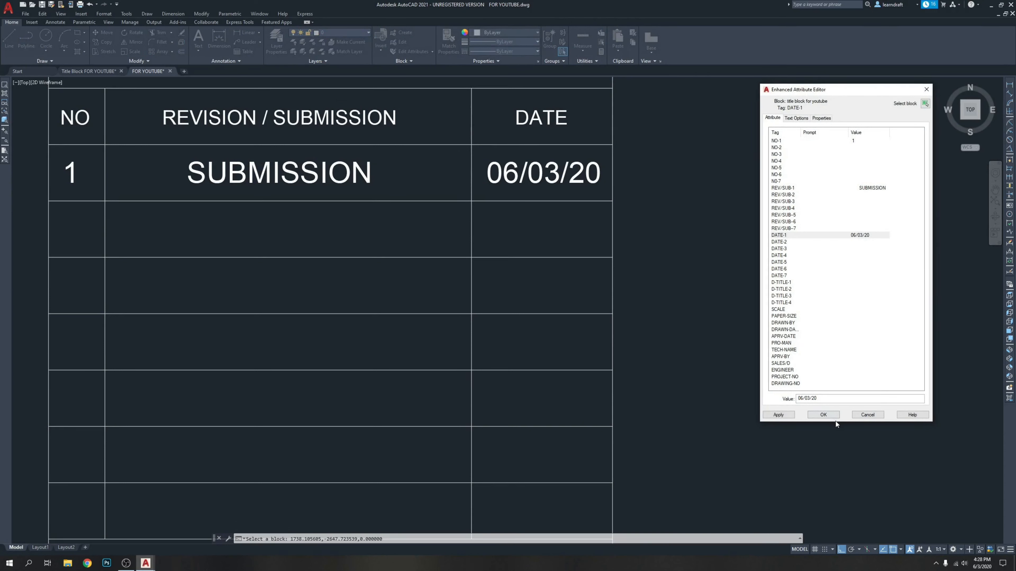
{"action": "left_click", "coordinate": [823, 414]}
Step: Enter 1ST FLOOR PLAN as the D-TITLE-1 attribute for the first line under DRAWING TITLE
{"action": "scroll", "coordinate": [627, 206], "scroll_direction": "down", "scroll_amount": 5}
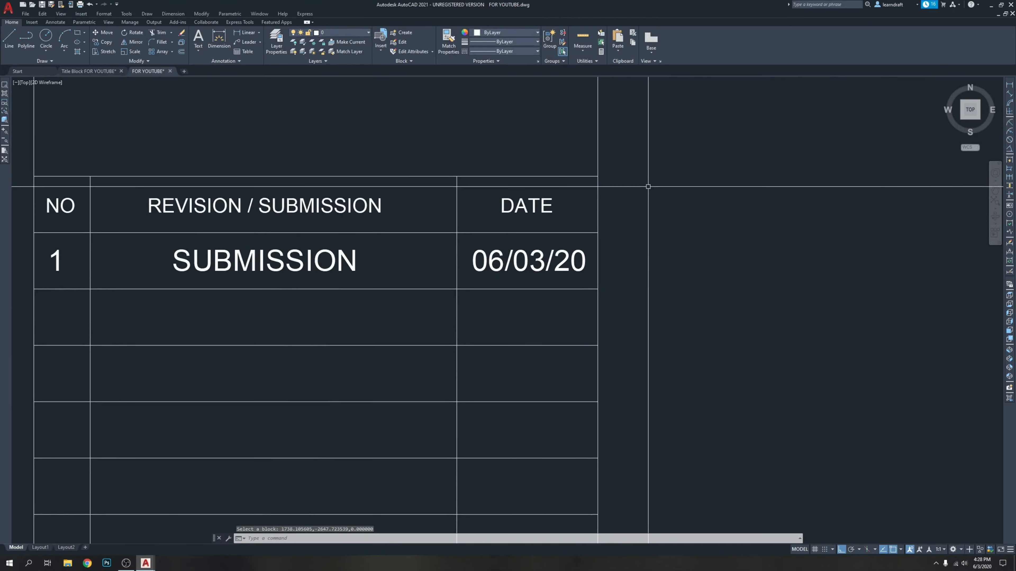
{"action": "scroll", "coordinate": [631, 190], "scroll_direction": "down", "scroll_amount": 2}
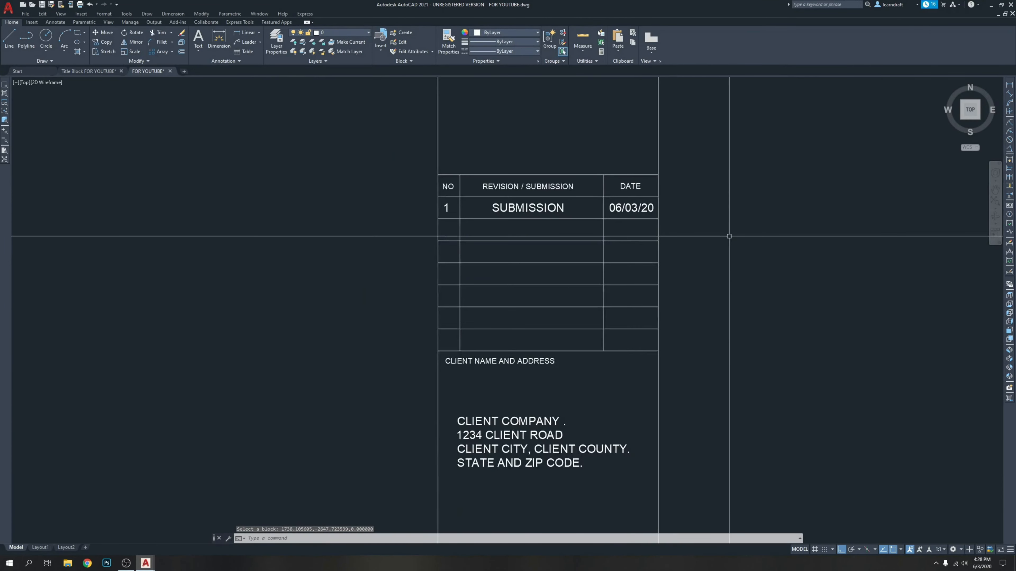
{"action": "middle_click_drag", "start_coordinate": [707, 239], "coordinate": [640, 177]}
{"action": "middle_click_drag", "start_coordinate": [631, 302], "coordinate": [613, 198]}
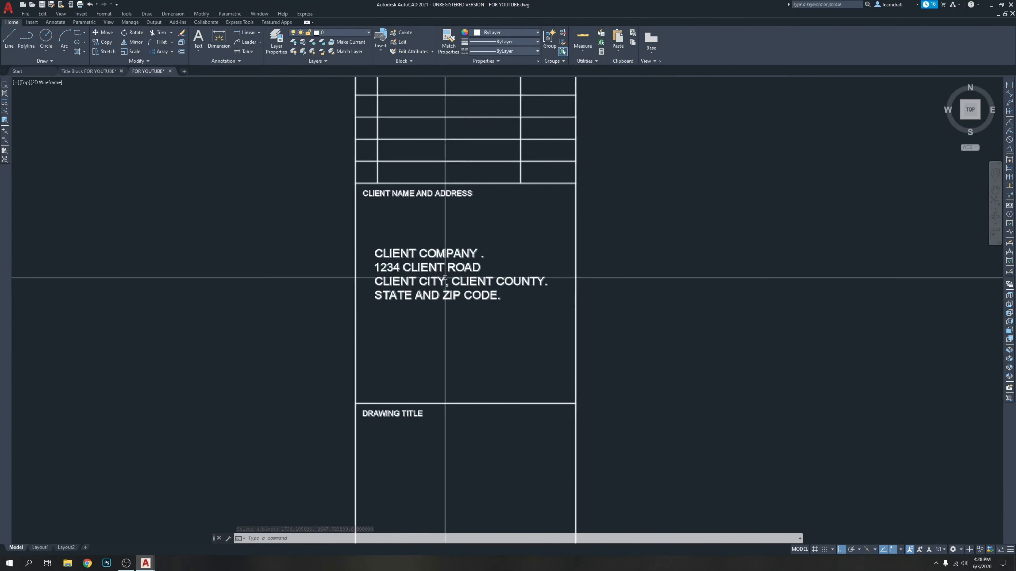
{"action": "middle_click_drag", "start_coordinate": [475, 256], "coordinate": [487, 199]}
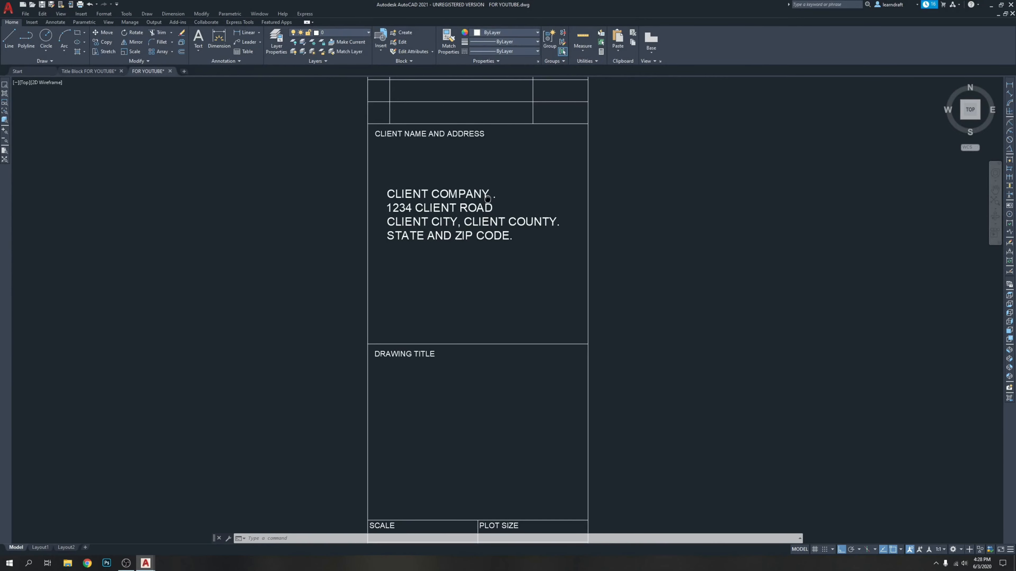
{"action": "middle_click_drag", "start_coordinate": [489, 280], "coordinate": [469, 161]}
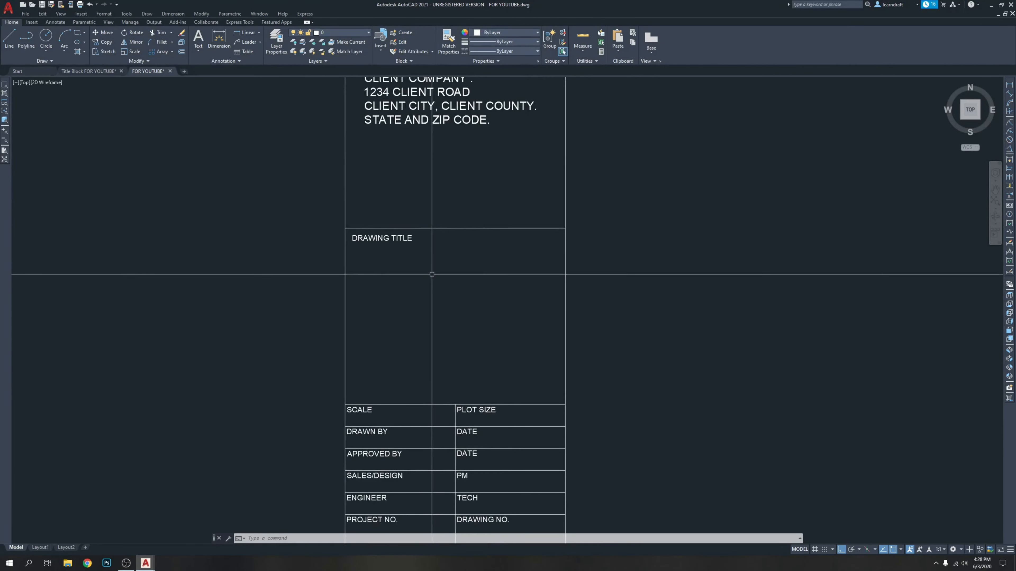
{"action": "middle_click_drag", "start_coordinate": [431, 275], "coordinate": [433, 295]}
{"action": "scroll", "coordinate": [547, 263], "scroll_direction": "down", "scroll_amount": 2}
{"action": "middle_click_drag", "start_coordinate": [527, 295], "coordinate": [481, 259]}
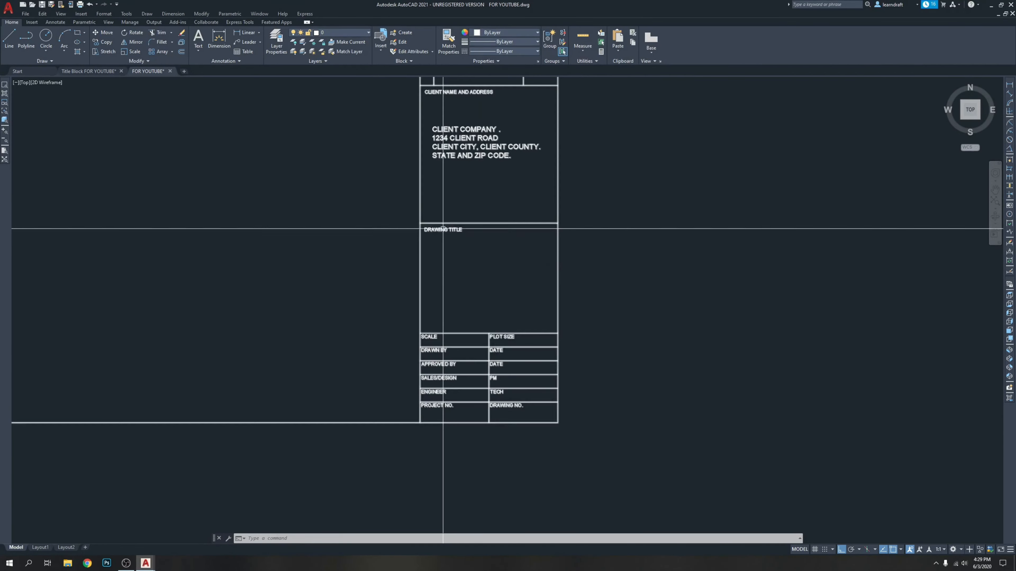
{"action": "double_click", "coordinate": [481, 259]}
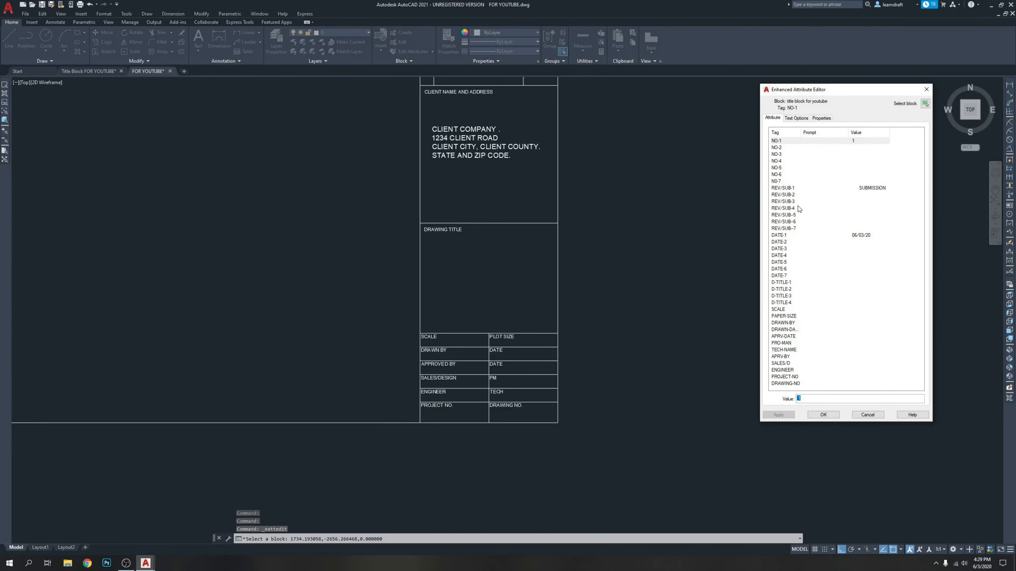
{"action": "left_click", "coordinate": [783, 282]}
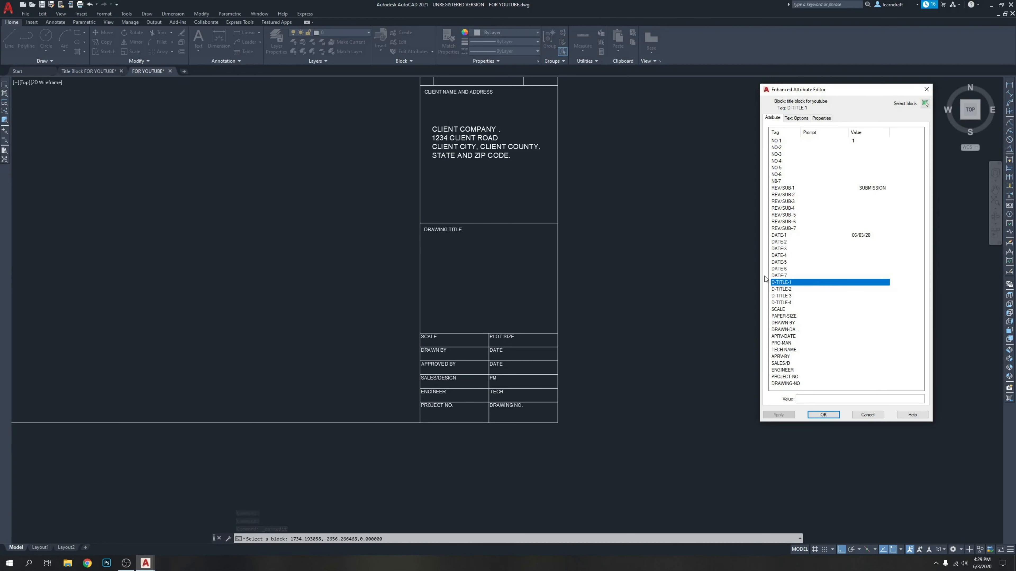
{"action": "left_click", "coordinate": [809, 399]}
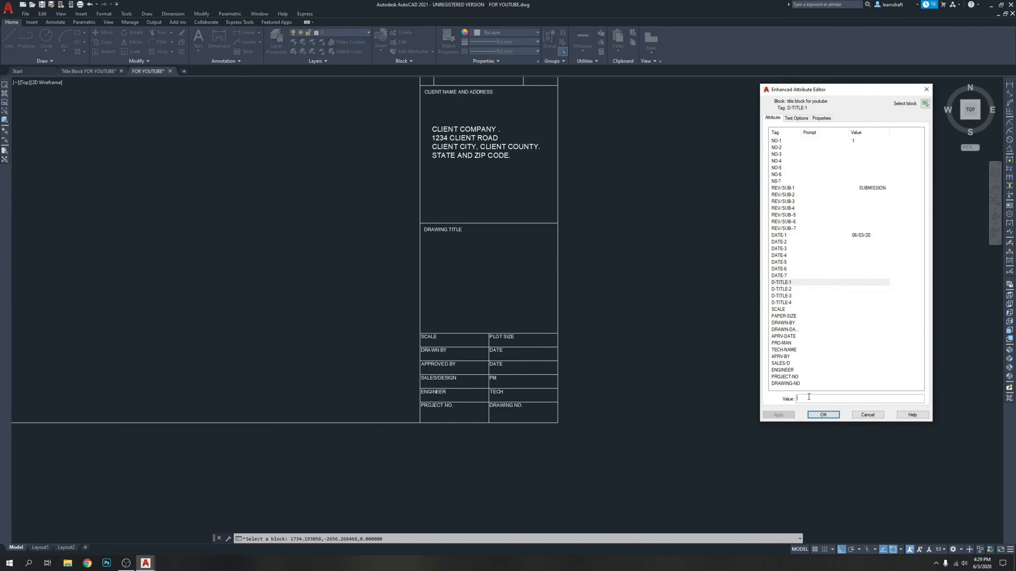
{"action": "type", "text": "1ST FLOOR PLAN"}
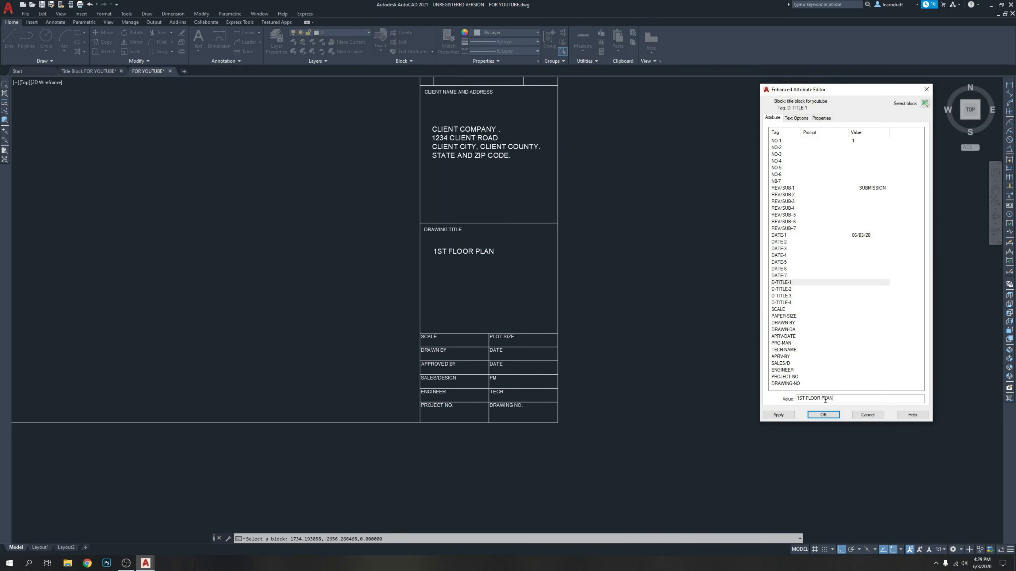
Step: Shorten D-TITLE-1 to 1ST FLOOR and set D-TITLE-2 to ELECTRICAL PLAN
{"action": "left_click_drag", "start_coordinate": [819, 398], "coordinate": [846, 399]}
{"action": "key", "text": "BackSpace"}
{"action": "left_click", "coordinate": [798, 289]}
{"action": "left_click", "coordinate": [808, 398]}
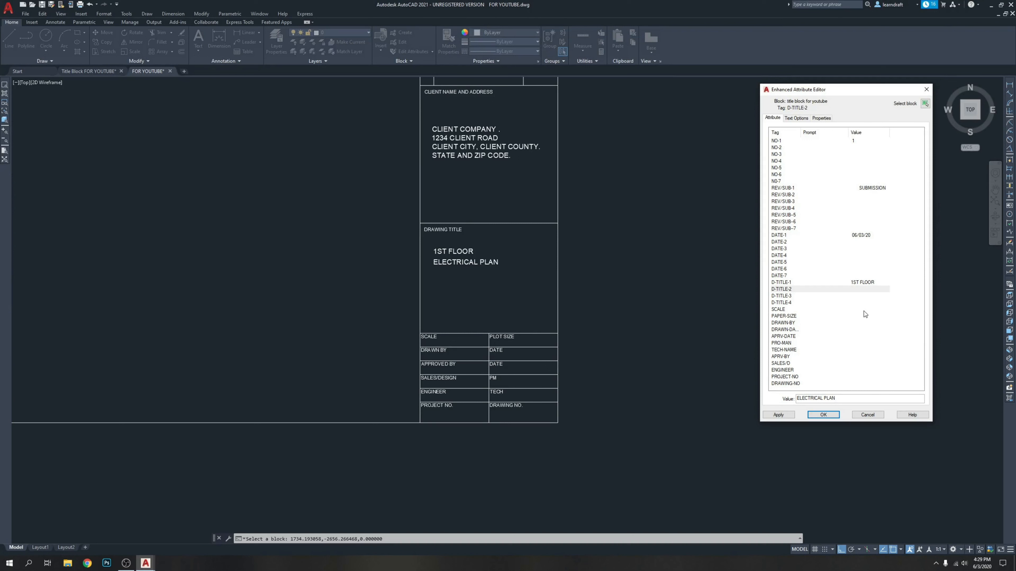
Step: Set the D-TITLE-3 attribute to NORTH CORNER, save the attribute changes, and check the drawing title lines
{"action": "left_click", "coordinate": [788, 297]}
{"action": "left_click", "coordinate": [815, 399]}
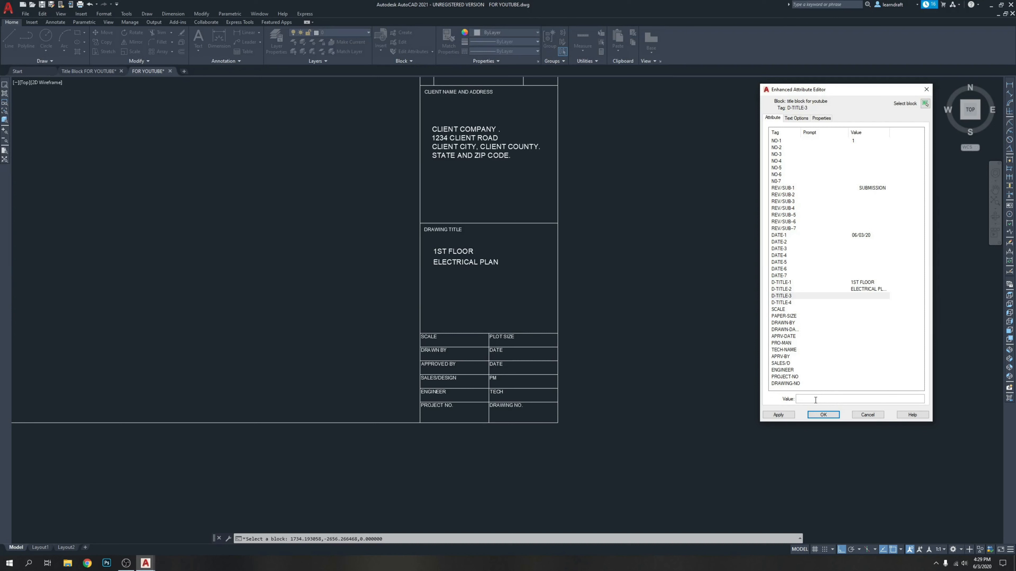
{"action": "type", "text": "NORTH"}
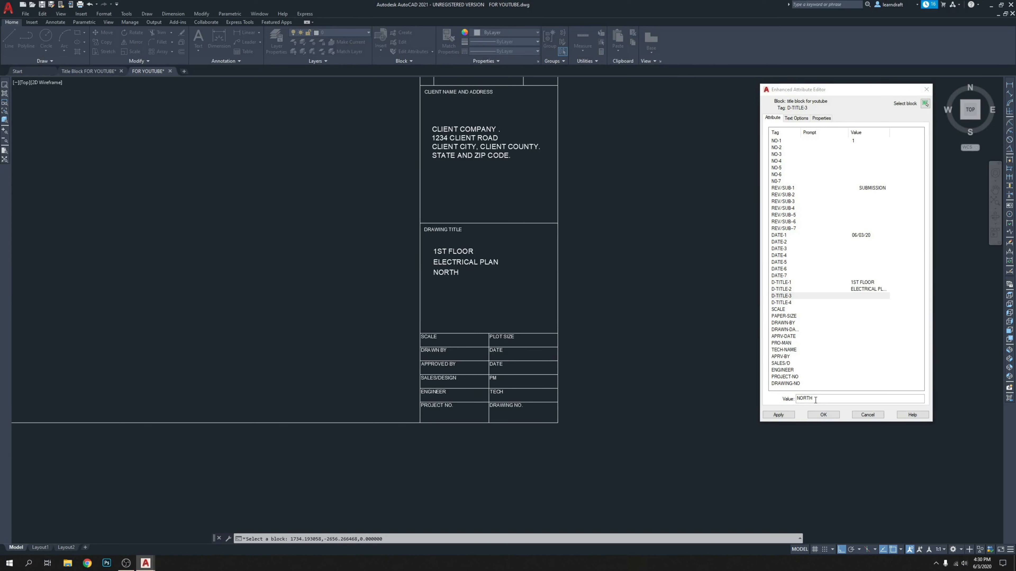
{"action": "left_click", "coordinate": [826, 398]}
{"action": "type", "text": "CORNER"}
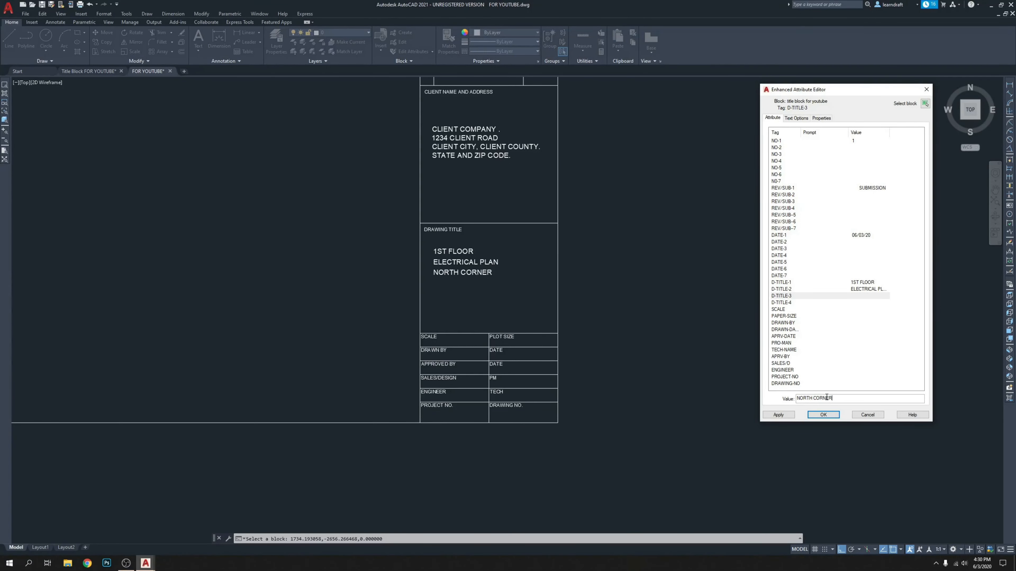
{"action": "left_click", "coordinate": [823, 414]}
{"action": "scroll", "coordinate": [482, 260], "scroll_direction": "up", "scroll_amount": 4}
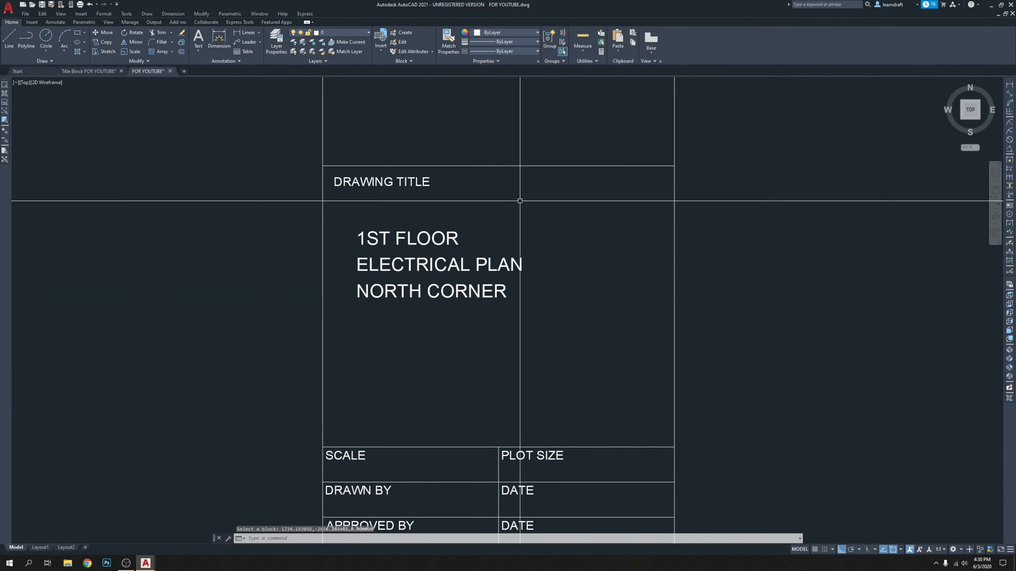
{"action": "middle_click_drag", "start_coordinate": [474, 295], "coordinate": [470, 282]}
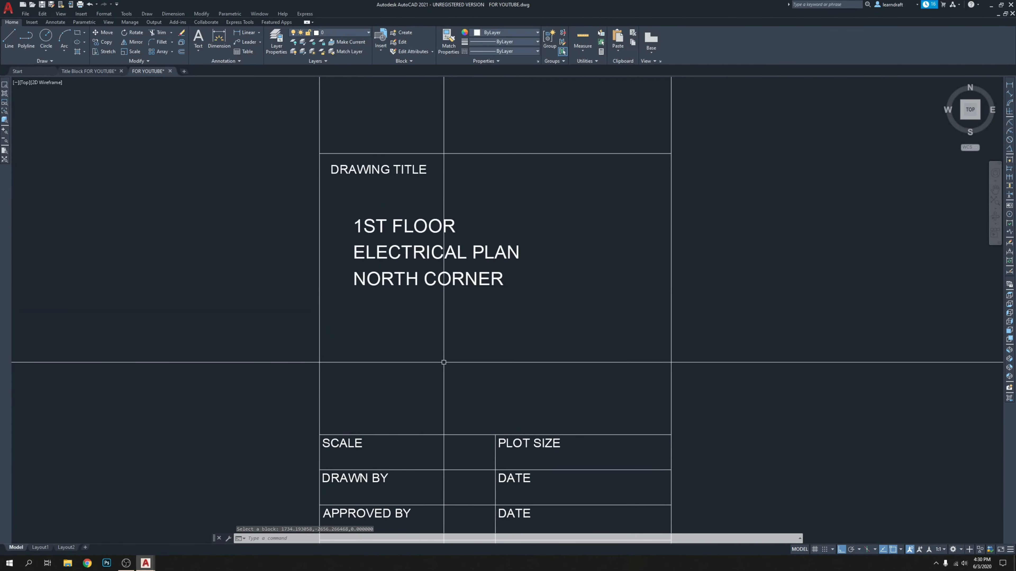
{"action": "middle_click_drag", "start_coordinate": [522, 213], "coordinate": [504, 249]}
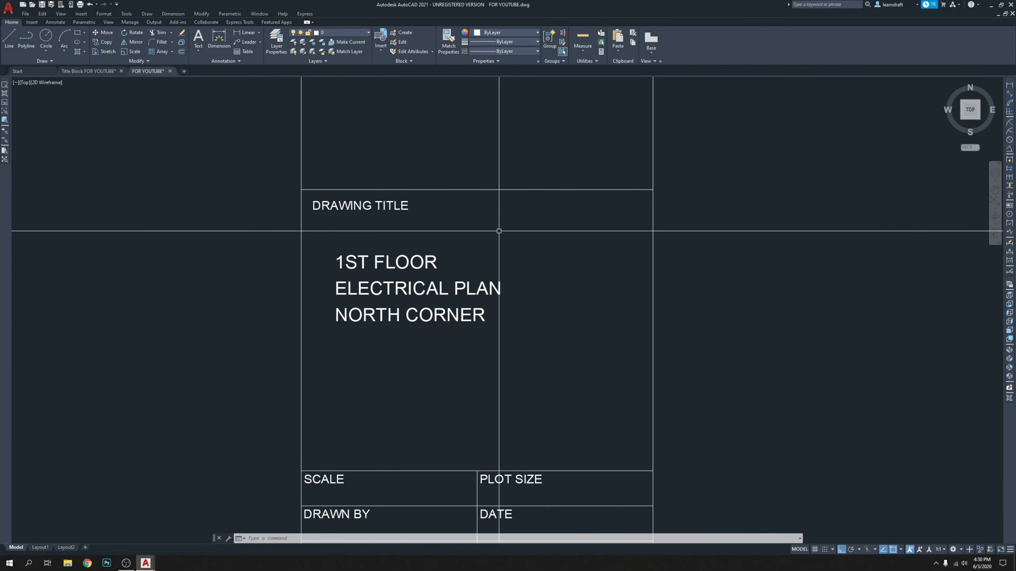
{"action": "scroll", "coordinate": [498, 231], "scroll_direction": "down", "scroll_amount": 4}
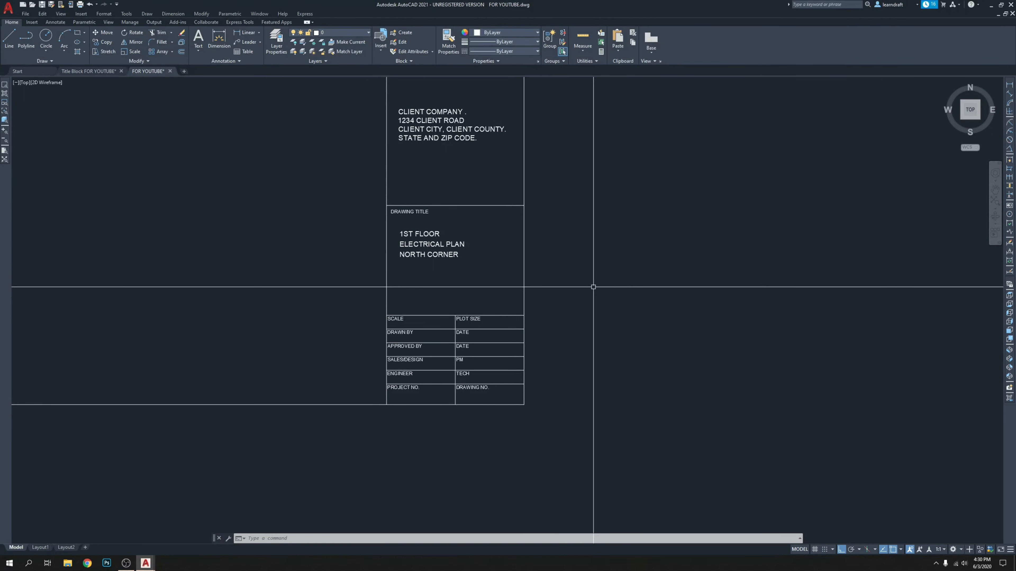
{"action": "mouse_move", "coordinate": [562, 302]}
{"action": "middle_mouse_down"}
{"action": "mouse_move", "coordinate": [603, 305]}
{"action": "mouse_move", "coordinate": [603, 314]}
{"action": "middle_mouse_up"}
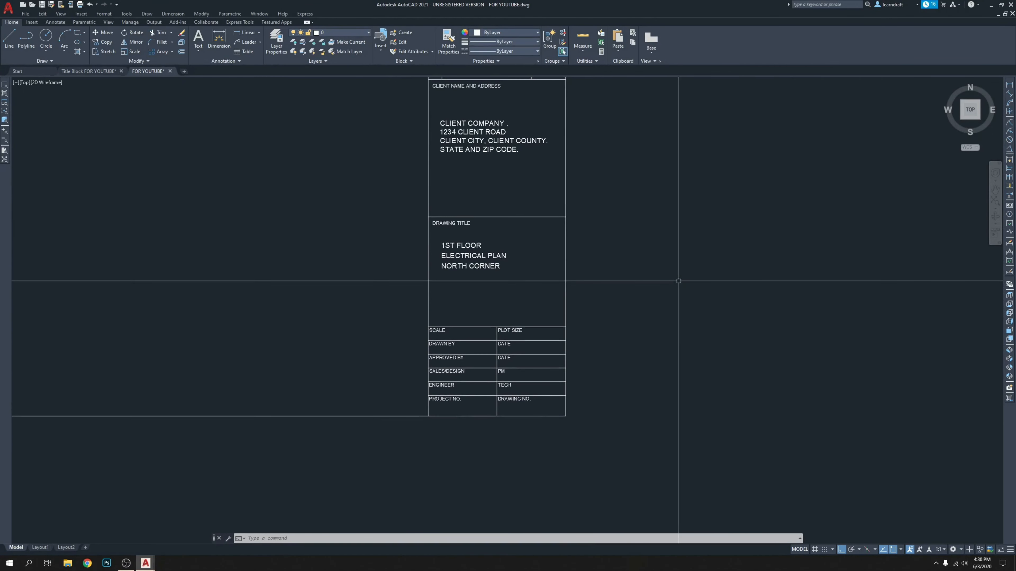
Step: Open the title block's attributes for editing and choose the SCALE attribute's value
{"action": "middle_click_drag", "start_coordinate": [675, 320], "coordinate": [656, 301]}
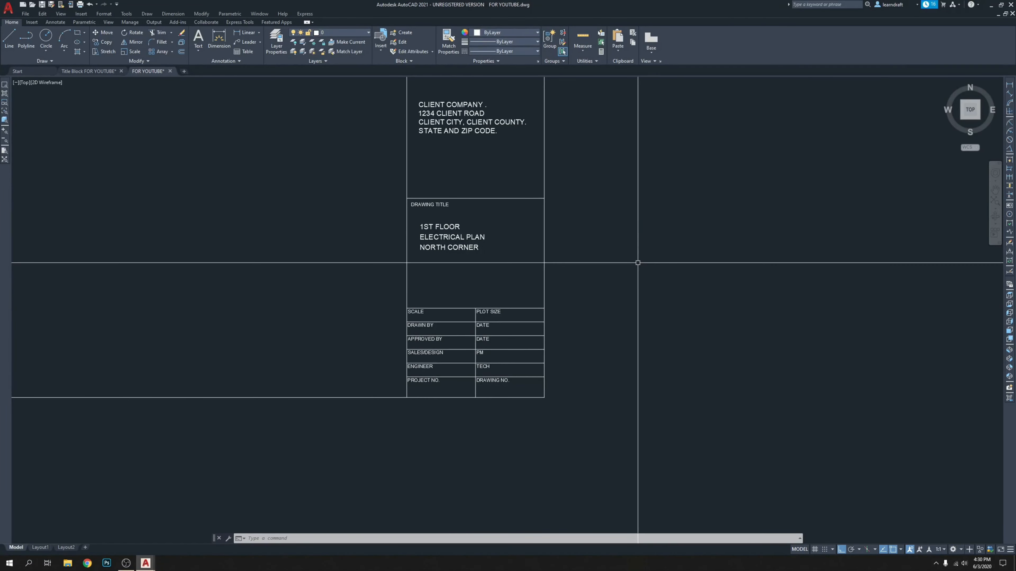
{"action": "scroll", "coordinate": [458, 384], "scroll_direction": "up", "scroll_amount": 2}
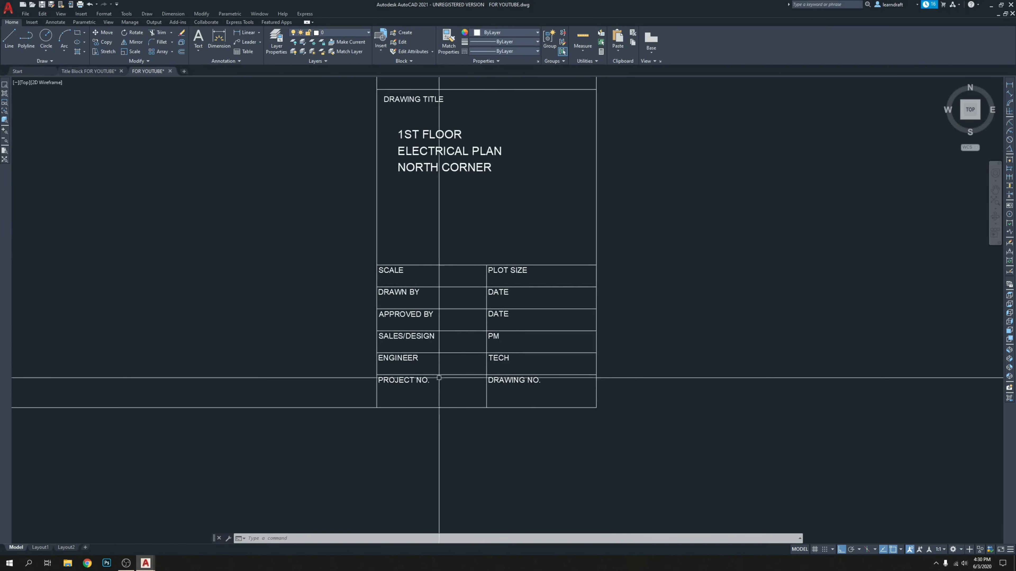
{"action": "scroll", "coordinate": [434, 282], "scroll_direction": "up", "scroll_amount": 2}
{"action": "middle_click_drag", "start_coordinate": [457, 200], "coordinate": [450, 167]}
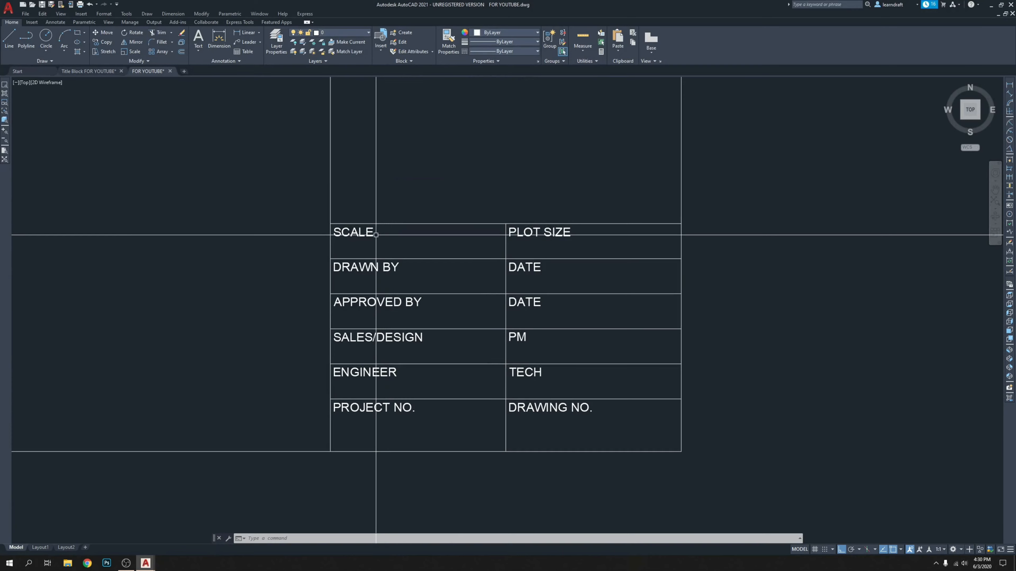
{"action": "left_click", "coordinate": [363, 229]}
{"action": "left_click", "coordinate": [357, 235]}
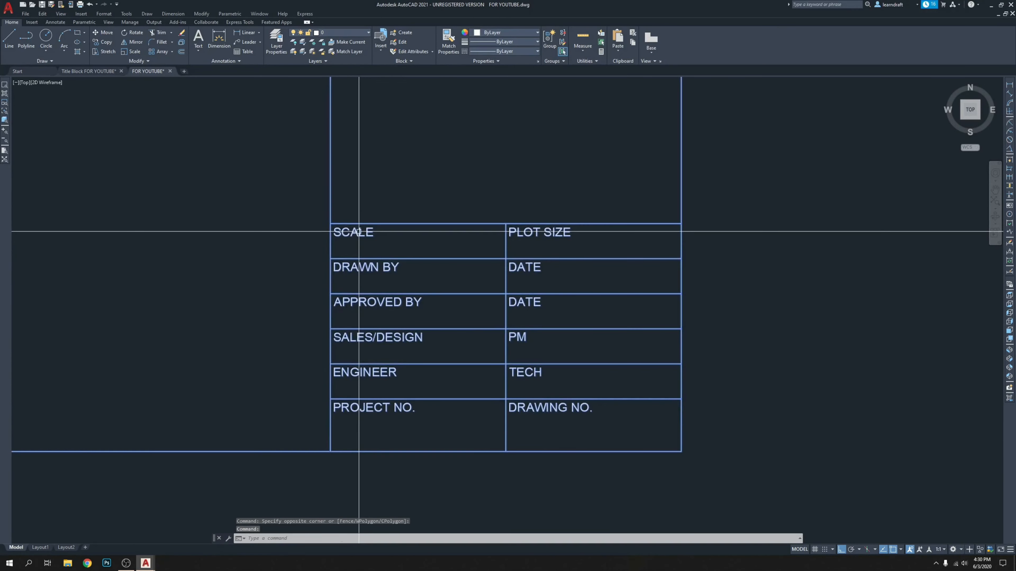
{"action": "double_click", "coordinate": [358, 232]}
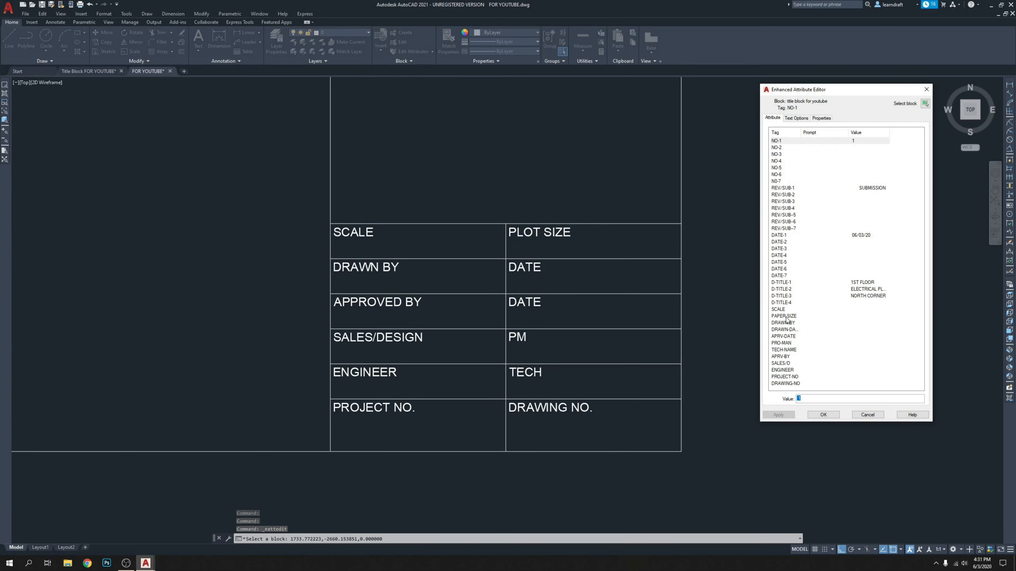
{"action": "left_click", "coordinate": [779, 309]}
{"action": "left_click", "coordinate": [804, 399]}
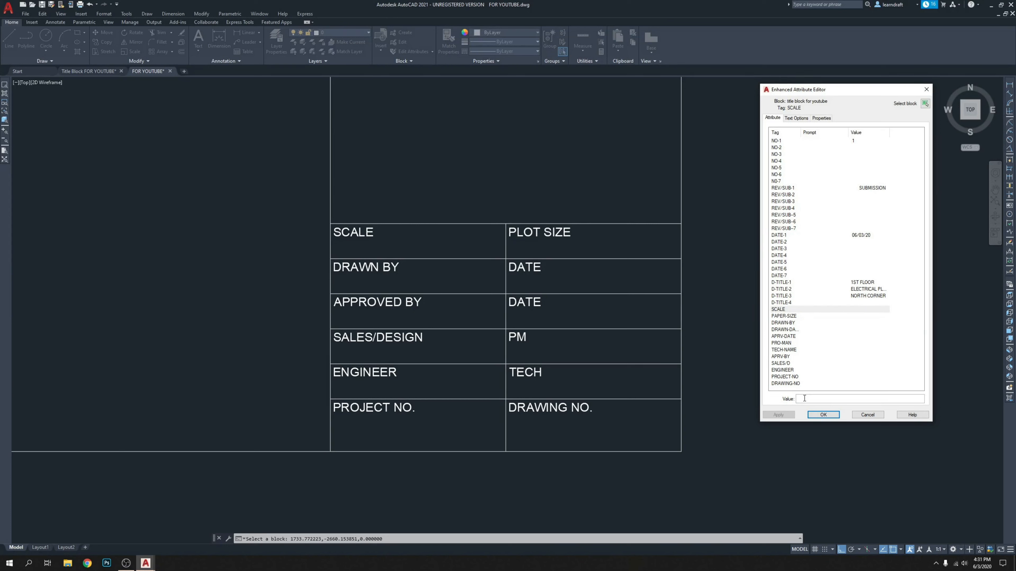
Step: Try an inch-based scale and a 1:1 ratio as values for the SCALE attribute
{"action": "type", "text": "1'"}
{"action": "key", "text": "BackSpace"}
{"action": "type", "text": "\"-1'"}
{"action": "key", "text": "BackSpace"}
{"action": "type", "text": "2\""}
{"action": "left_click_drag", "start_coordinate": [814, 398], "coordinate": [795, 402]}
{"action": "type", "text": "1:1"}
Step: Set the SCALE attribute to 3/4"=1' and the PAPER-SIZE attribute to 36"x24"
{"action": "left_click_drag", "start_coordinate": [811, 397], "coordinate": [797, 400]}
{"action": "type", "text": "3/4\""}
{"action": "type", "text": "'"}
{"action": "left_click", "coordinate": [797, 316]}
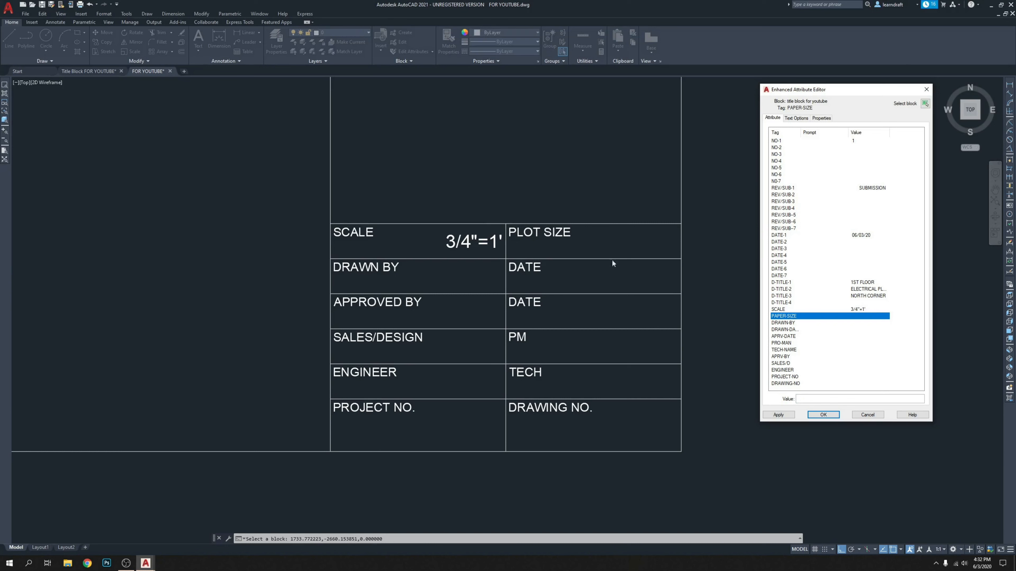
{"action": "left_click", "coordinate": [821, 398]}
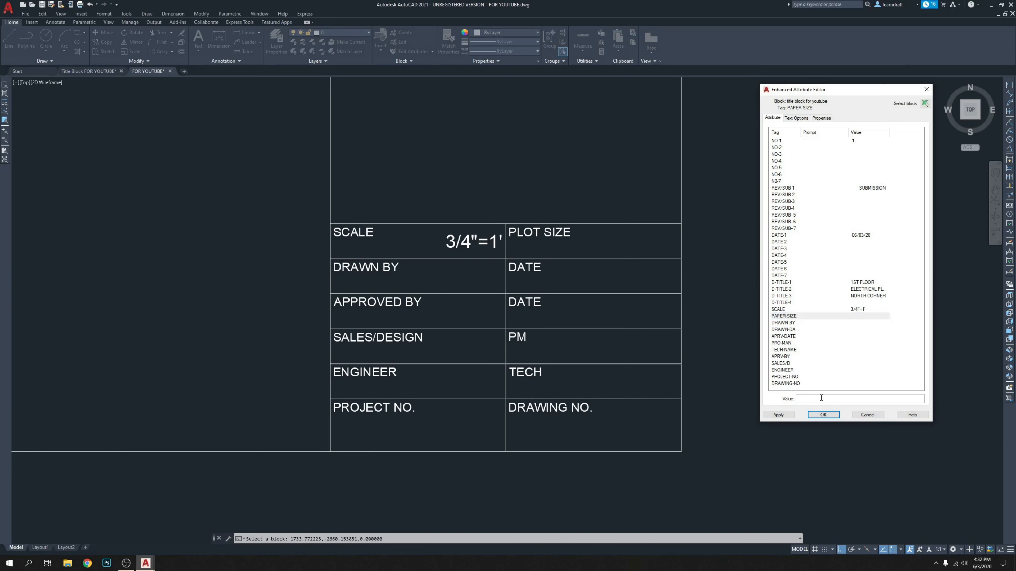
{"action": "type", "text": "36\"x24\""}
Step: Enter the drafter's initials as the DRAWN-BY attribute and set the drawn date to 06/03/20
{"action": "left_click", "coordinate": [789, 323]}
{"action": "left_click", "coordinate": [818, 398]}
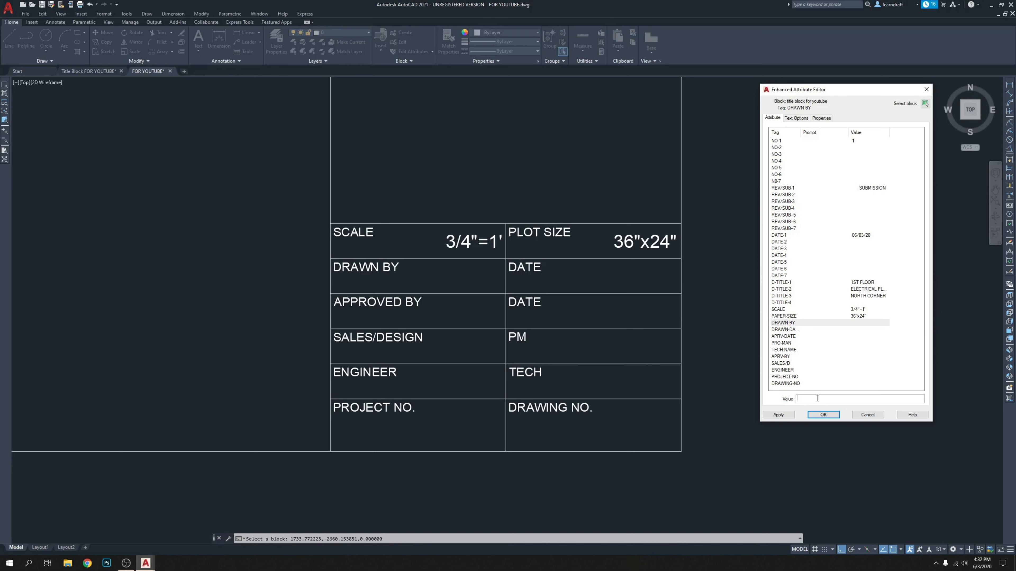
{"action": "type", "text": "SH"}
{"action": "left_click", "coordinate": [799, 330]}
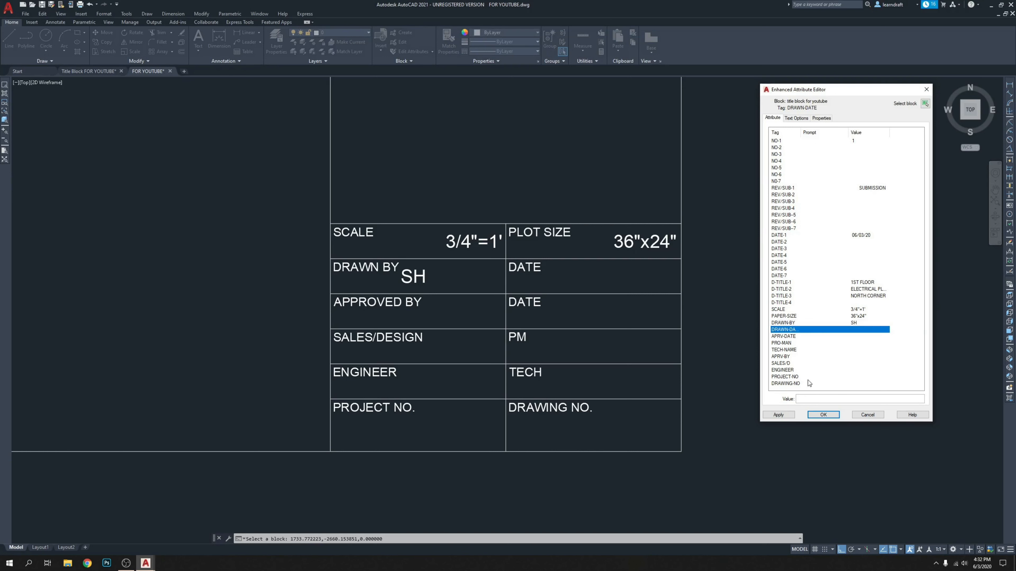
{"action": "left_click", "coordinate": [807, 398]}
{"action": "type", "text": "0"}
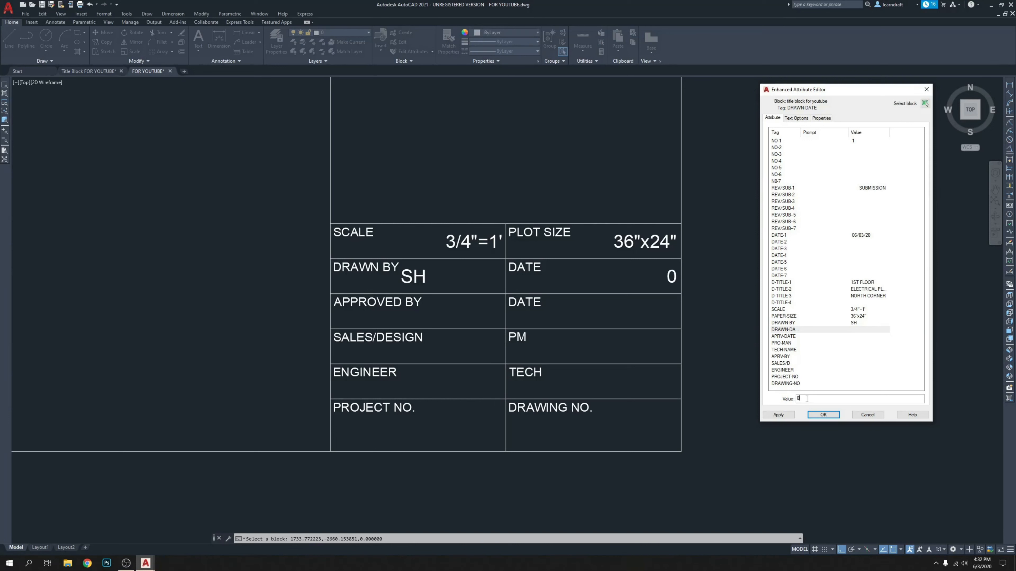
{"action": "type", "text": "6/03/20"}
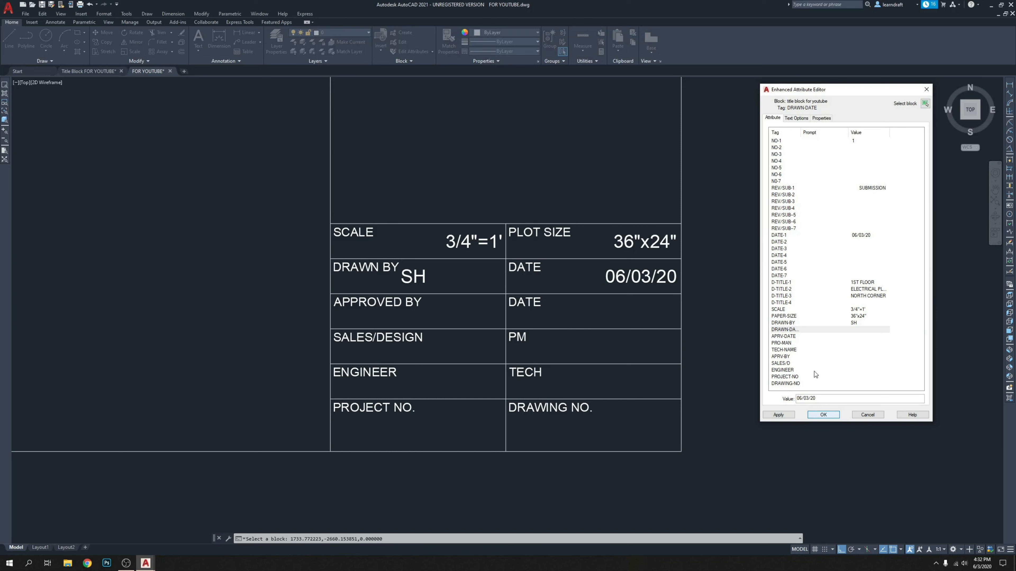
Step: Set the APRV-DATE attribute to TBD and enter the project manager's name for PRO-MAN
{"action": "left_click", "coordinate": [793, 337]}
{"action": "left_click", "coordinate": [816, 399]}
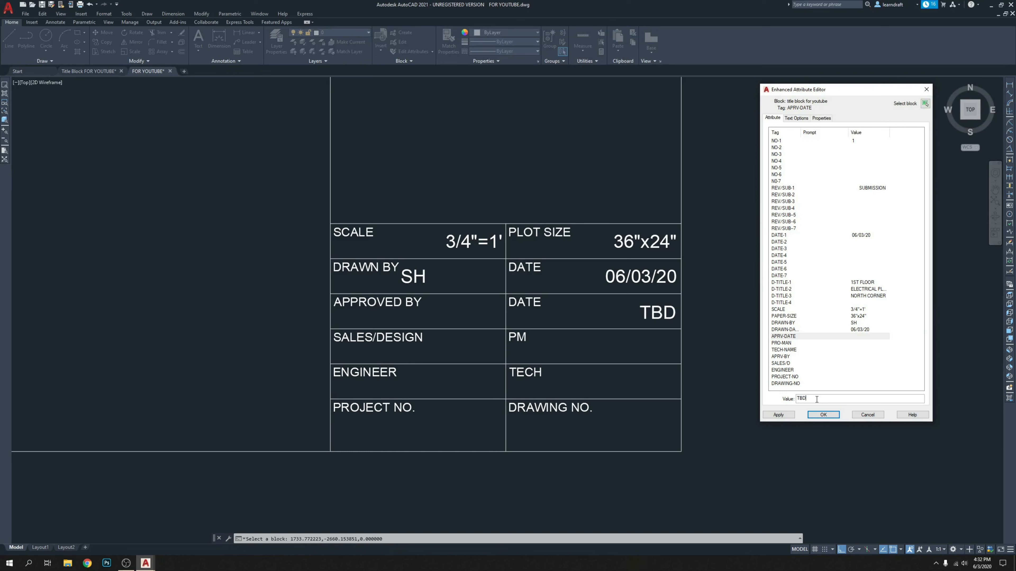
{"action": "left_click", "coordinate": [797, 342]}
{"action": "left_click", "coordinate": [805, 399]}
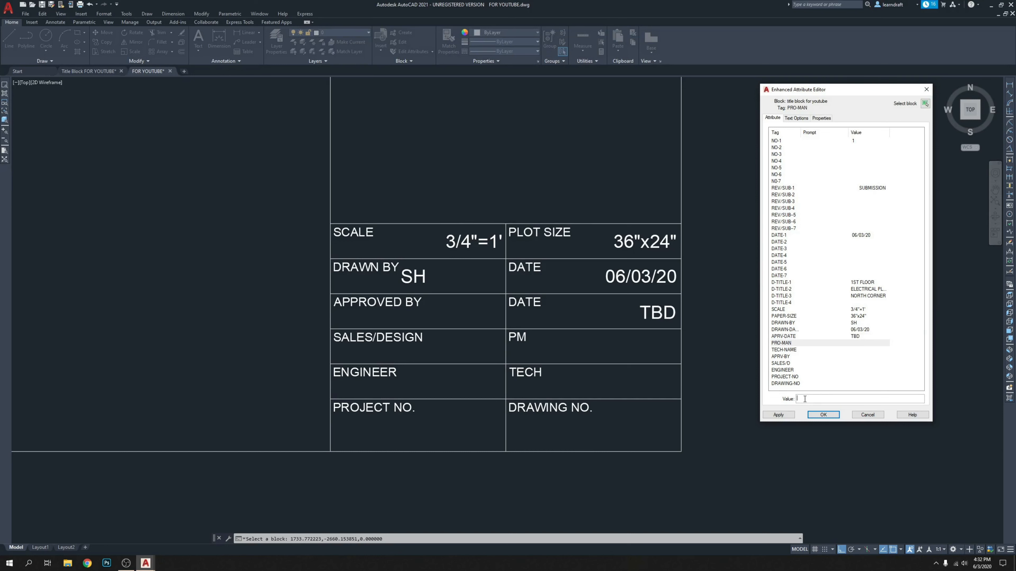
{"action": "type", "text": "MATT"}
Step: Set the TECH-NAME attribute to TBD and the APRV-BY attribute to ME
{"action": "left_click", "coordinate": [788, 350]}
{"action": "left_click", "coordinate": [809, 400]}
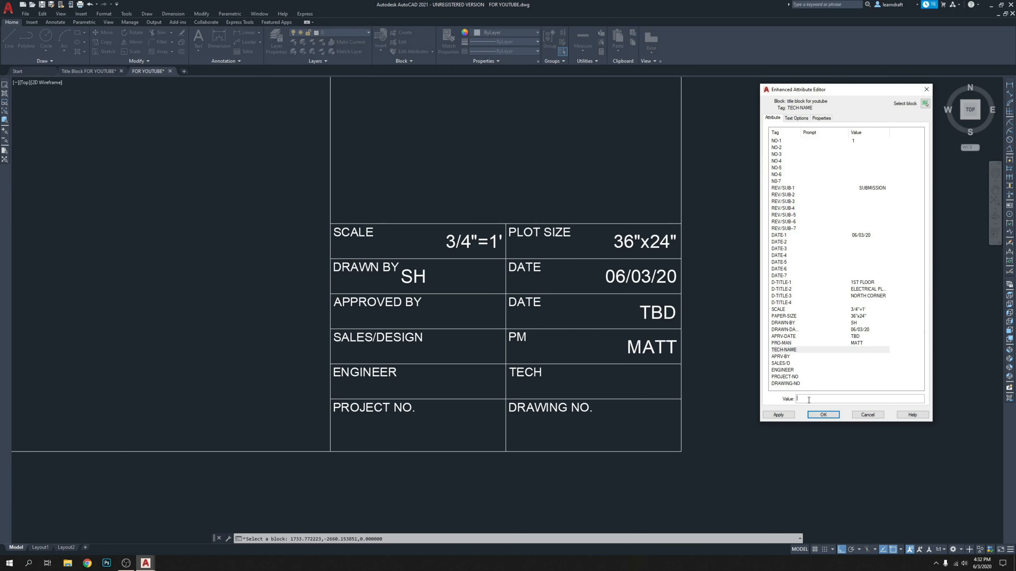
{"action": "type", "text": "TBD"}
{"action": "left_click", "coordinate": [809, 356]}
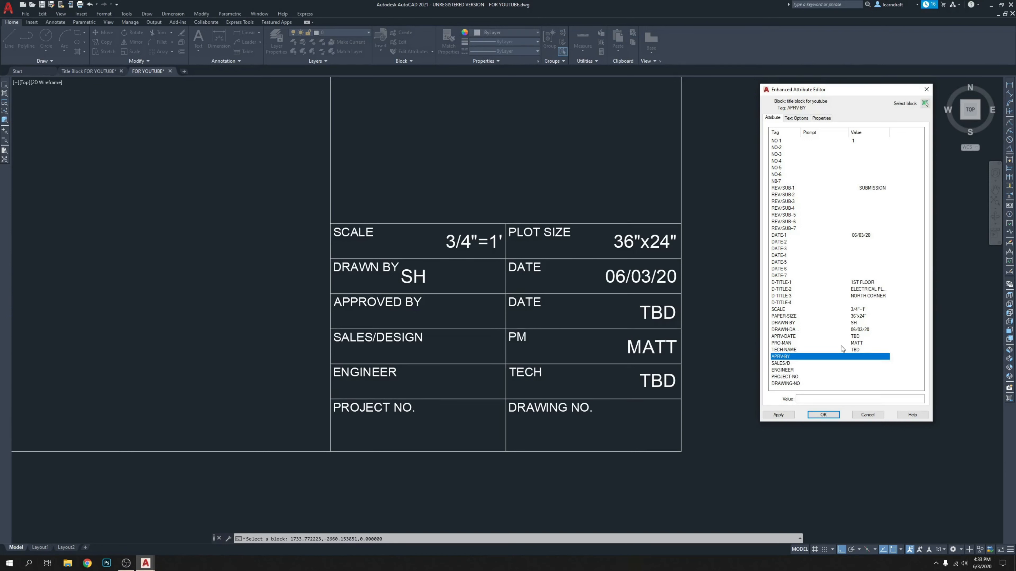
{"action": "left_click", "coordinate": [811, 398]}
{"action": "type", "text": "ME"}
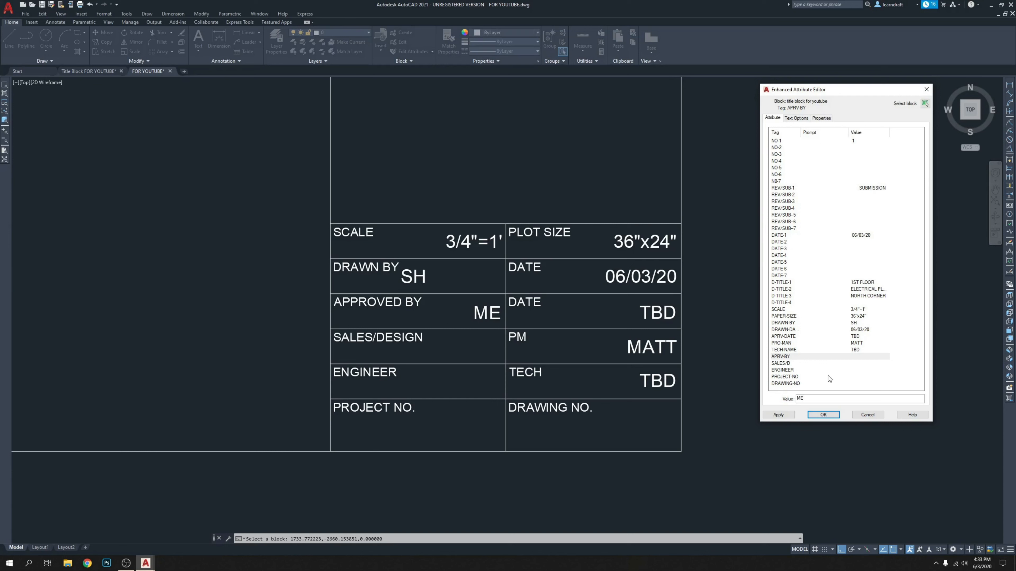
Step: Enter the sales/design contact's name for SALES/D and the engineer's name for ENGINEER
{"action": "left_click", "coordinate": [805, 363]}
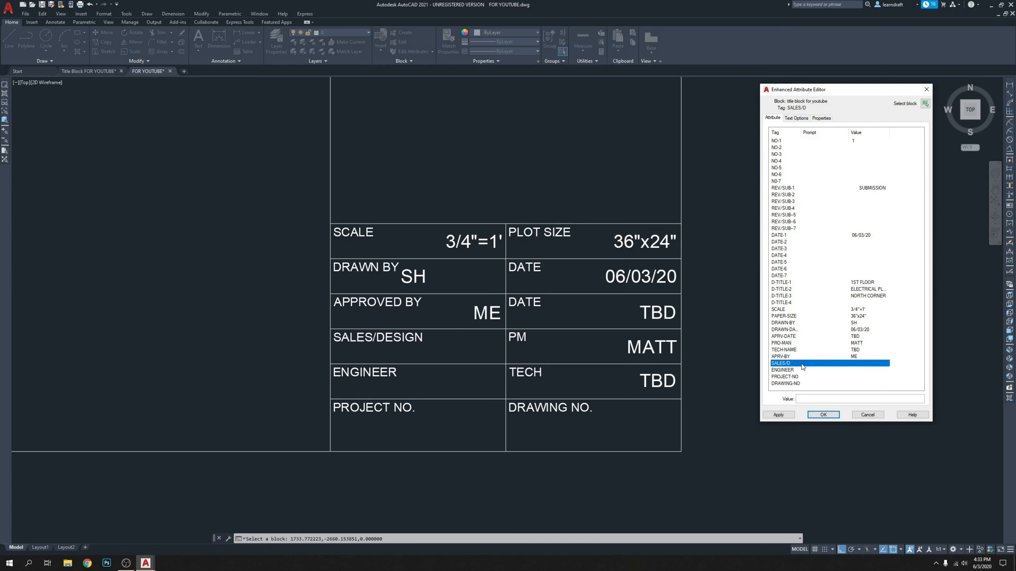
{"action": "left_click", "coordinate": [813, 398]}
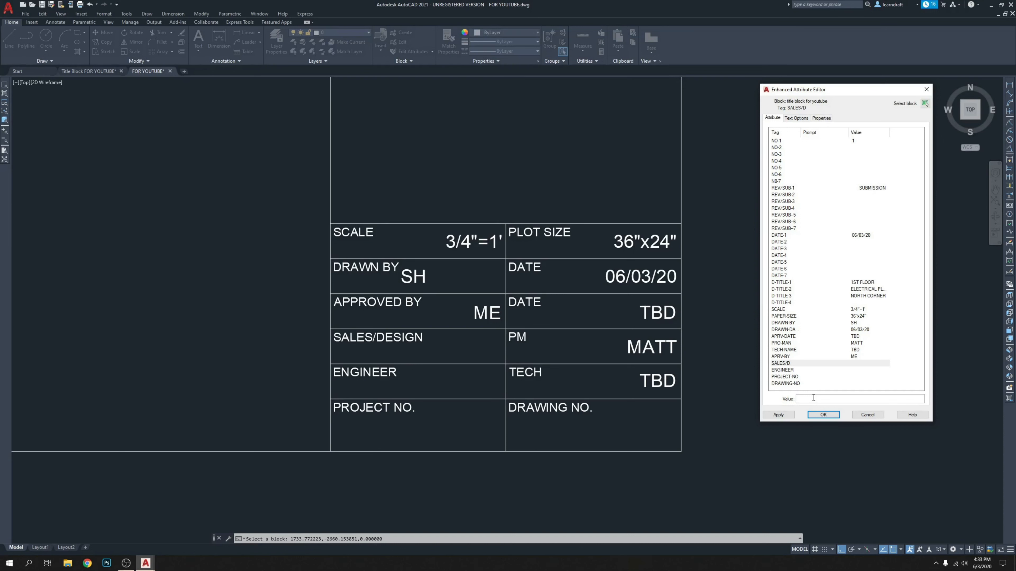
{"action": "type", "text": "MIKE"}
{"action": "left_click", "coordinate": [813, 369]}
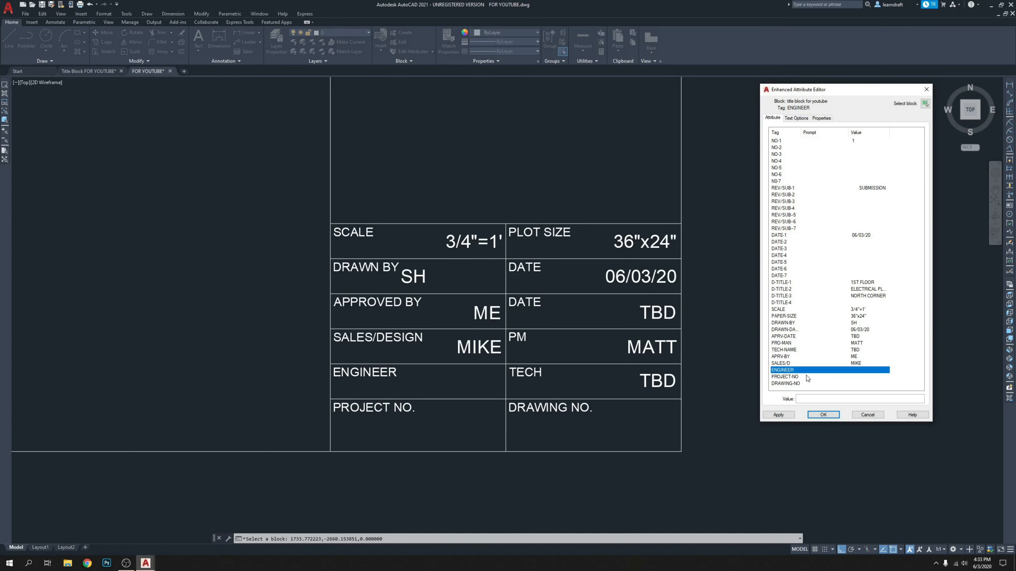
{"action": "left_click", "coordinate": [814, 398]}
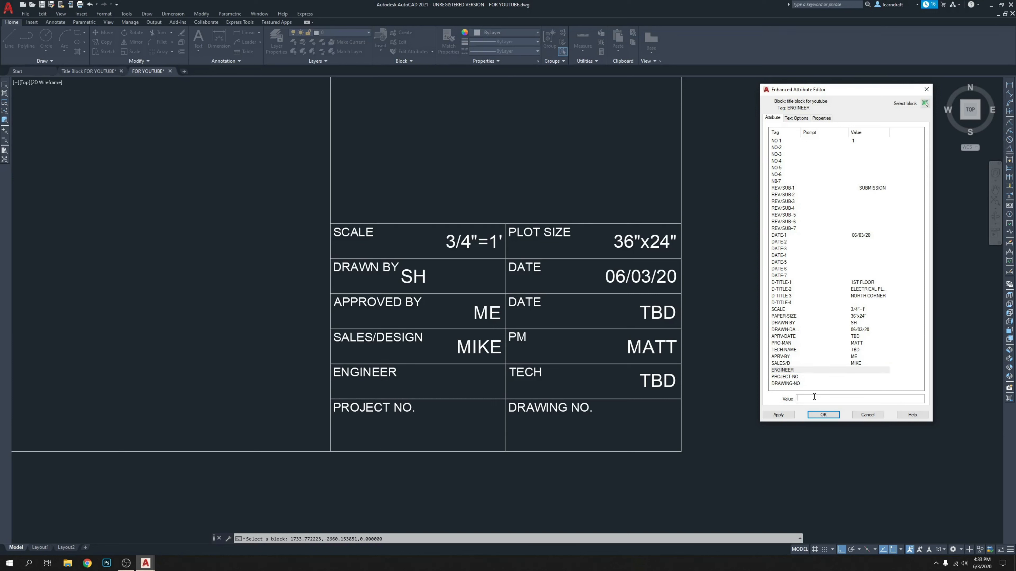
{"action": "type", "text": "DAM"}
{"action": "key", "text": "BackSpace"}
{"action": "key", "text": "BackSpace"}
{"action": "type", "text": "DAN"}
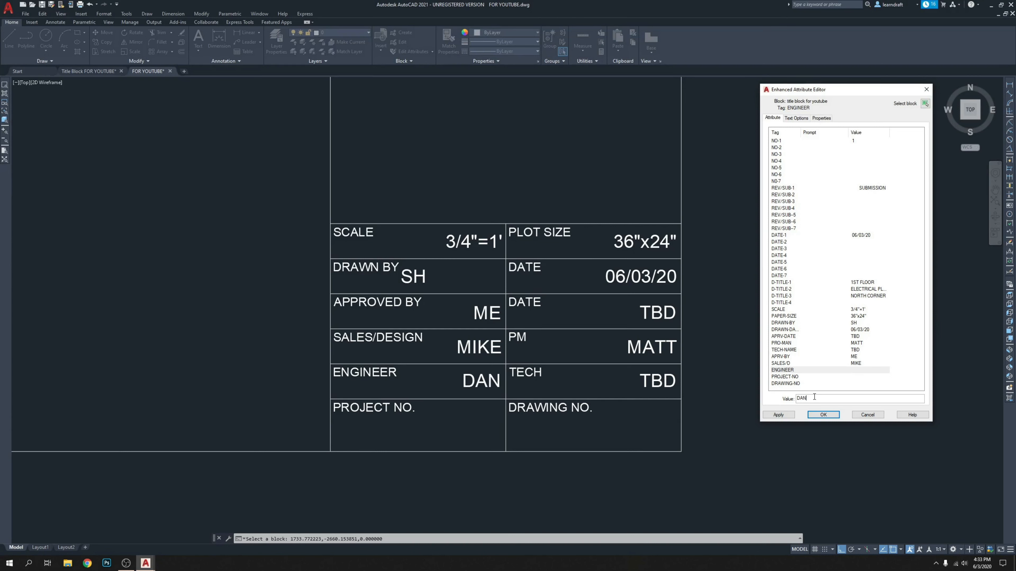
Step: Set PROJECT-NO to 56012 and DRAWING-NO to SD-3, and save the attribute changes
{"action": "left_click", "coordinate": [818, 377]}
{"action": "left_click", "coordinate": [811, 399]}
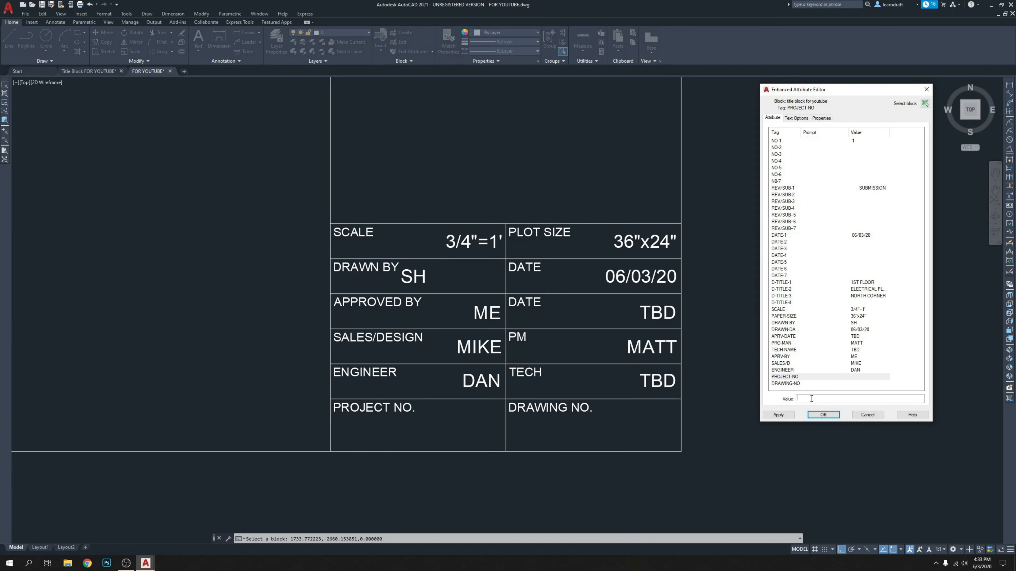
{"action": "type", "text": "56012"}
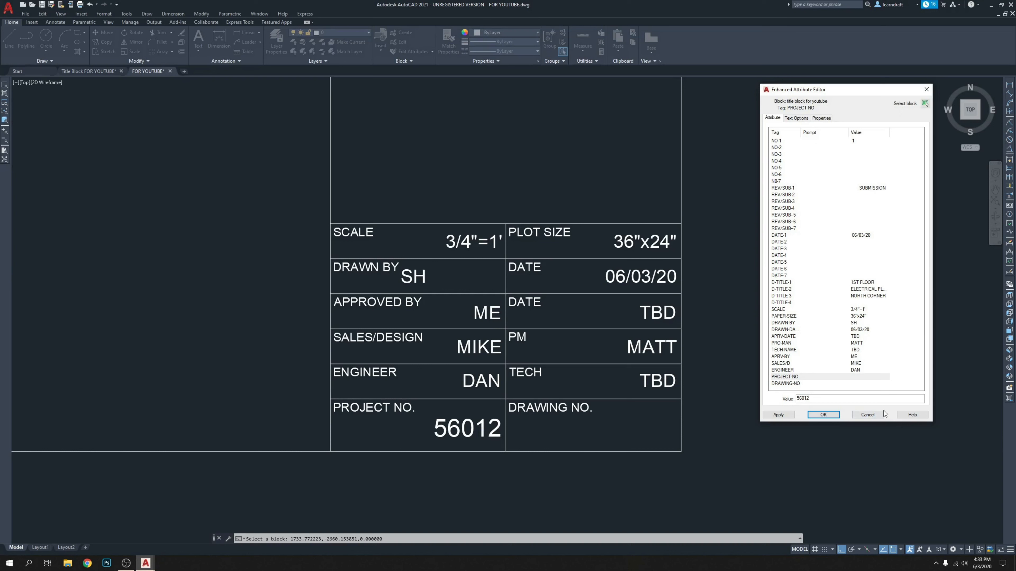
{"action": "left_click", "coordinate": [800, 384]}
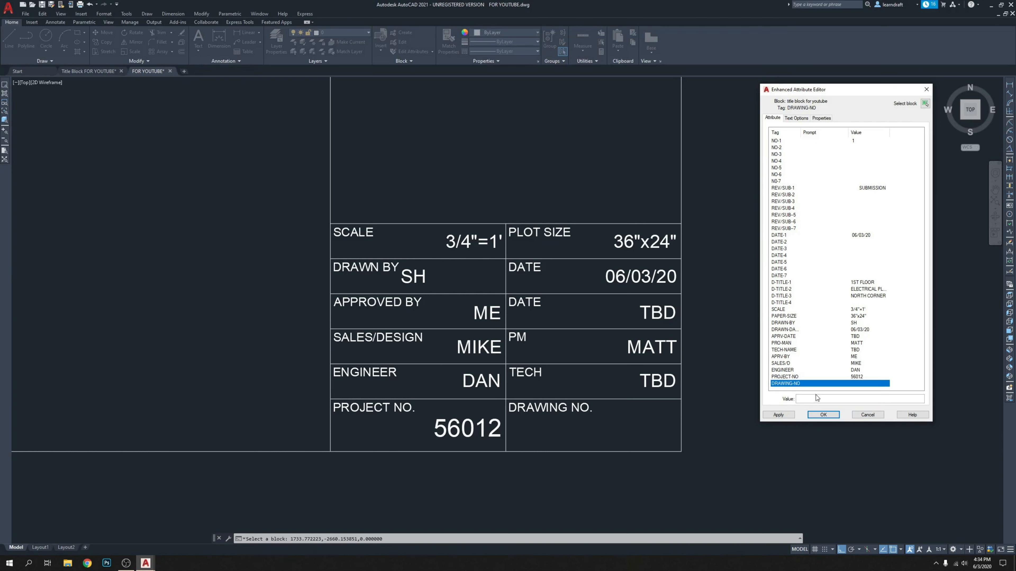
{"action": "left_click", "coordinate": [818, 398]}
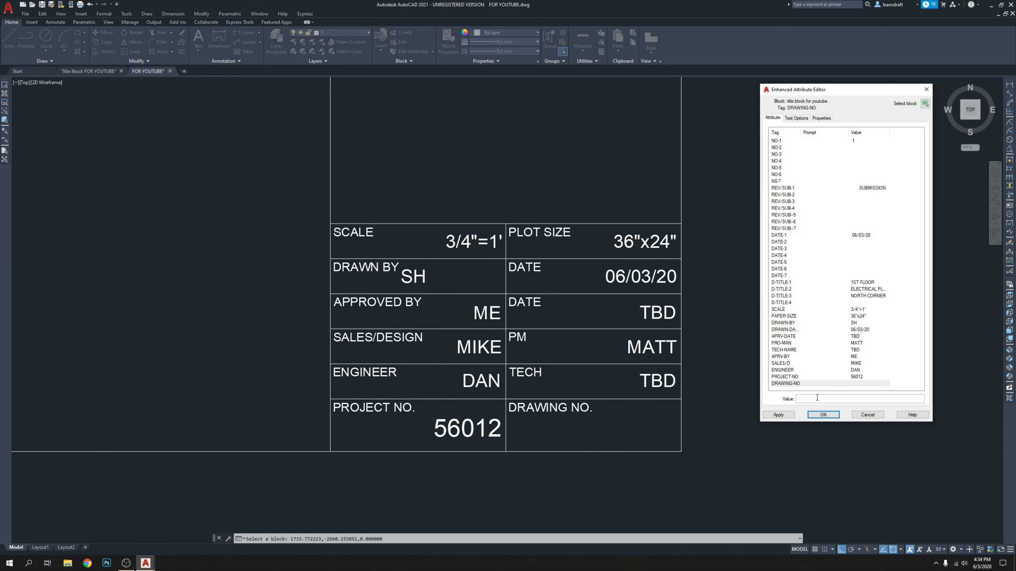
{"action": "type", "text": "SD-"}
{"action": "key", "text": "BackSpace"}
{"action": "type", "text": "3"}
{"action": "left_click", "coordinate": [825, 415]}
Step: Examine the whole filled-in title block and the alignment of the DRAWN BY value in its lower table
{"action": "scroll", "coordinate": [652, 342], "scroll_direction": "down", "scroll_amount": 3}
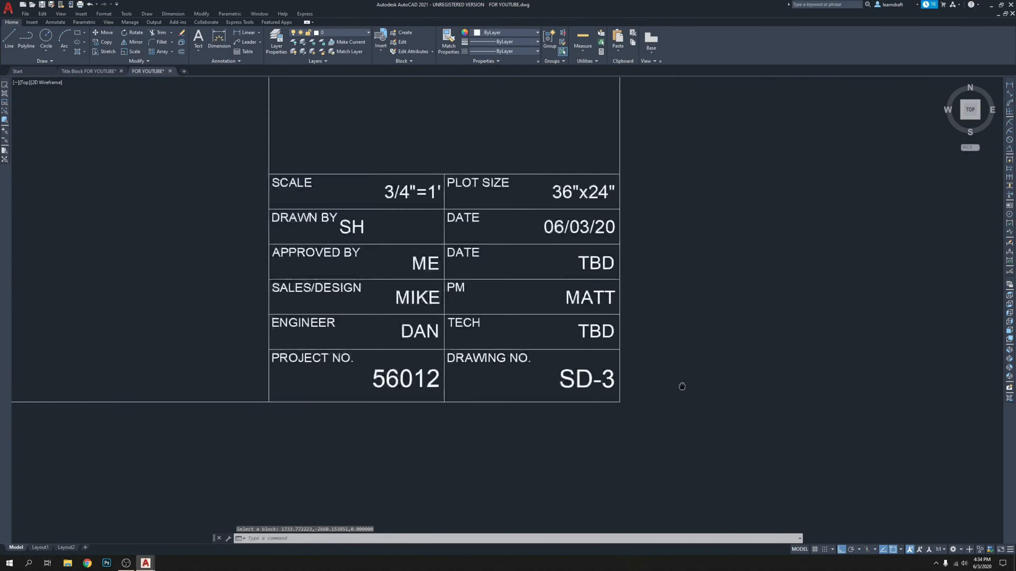
{"action": "scroll", "coordinate": [652, 342], "scroll_direction": "down", "scroll_amount": 4}
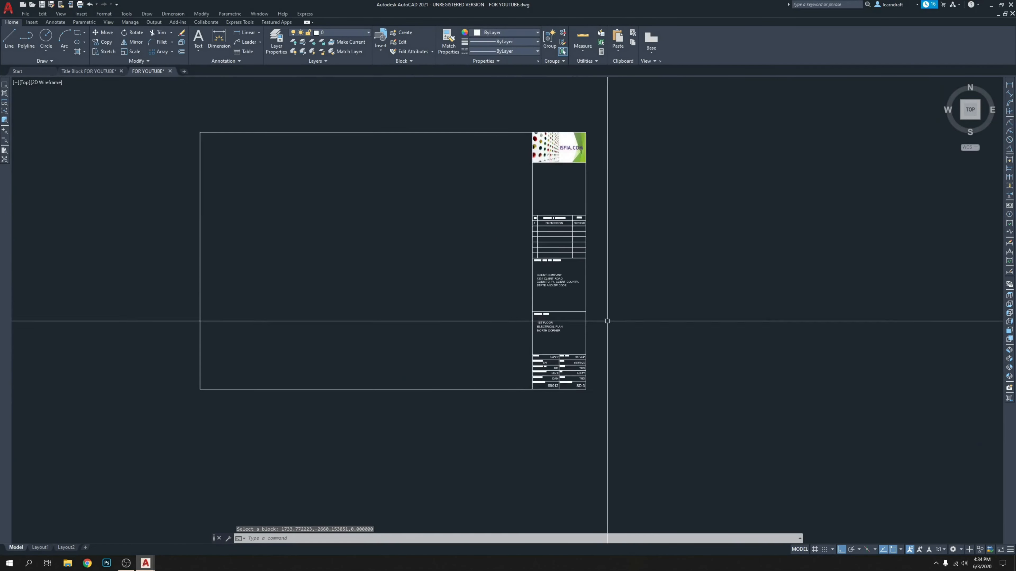
{"action": "scroll", "coordinate": [582, 238], "scroll_direction": "up", "scroll_amount": 2}
{"action": "mouse_move", "coordinate": [600, 194]}
{"action": "middle_mouse_down"}
{"action": "mouse_move", "coordinate": [601, 222]}
{"action": "mouse_move", "coordinate": [626, 219]}
{"action": "middle_mouse_up"}
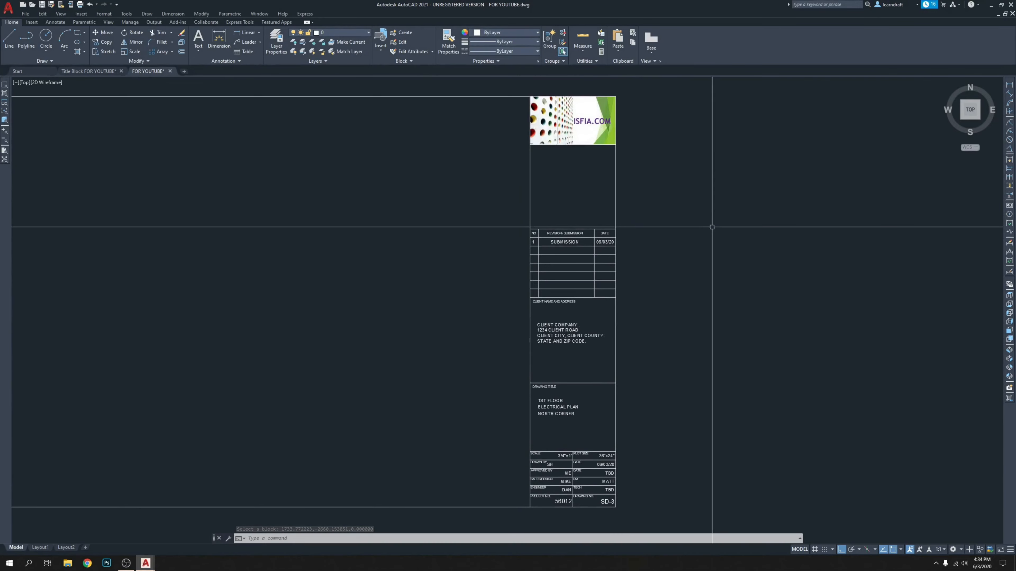
{"action": "middle_click_drag", "start_coordinate": [712, 227], "coordinate": [825, 218]}
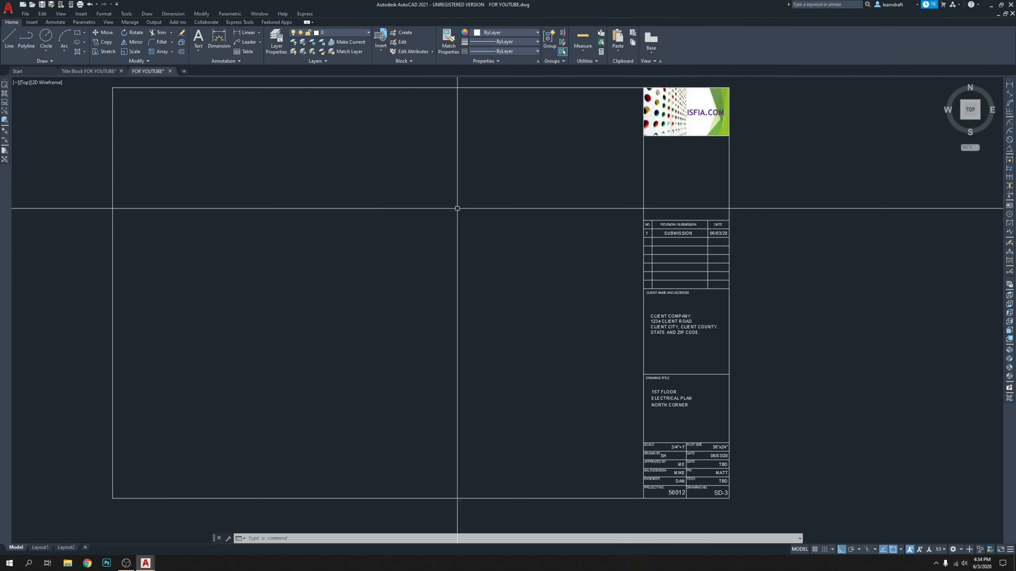
{"action": "middle_click_drag", "start_coordinate": [457, 208], "coordinate": [437, 201]}
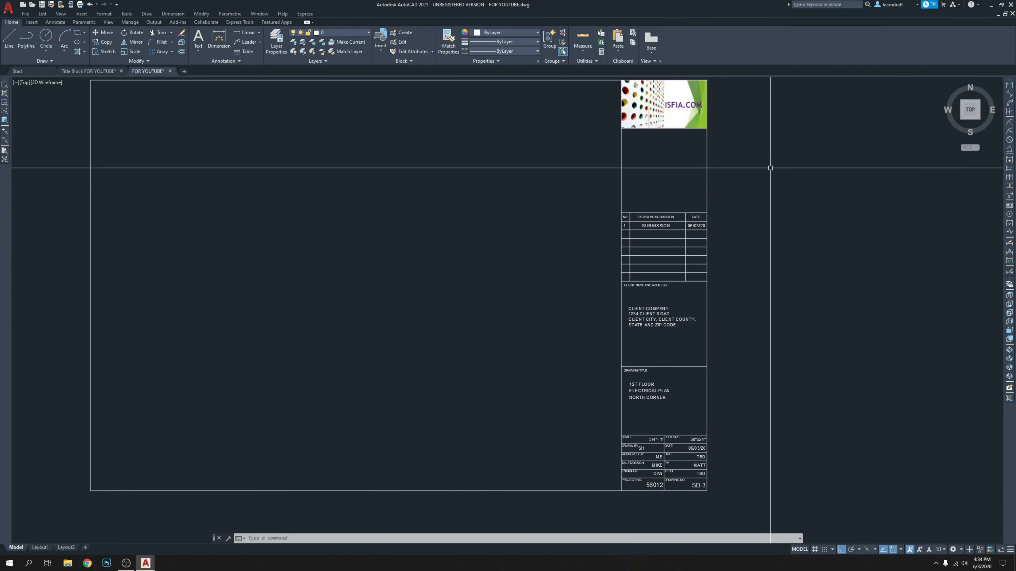
{"action": "mouse_move", "coordinate": [701, 419]}
{"action": "middle_mouse_down"}
{"action": "mouse_move", "coordinate": [631, 282]}
{"action": "mouse_move", "coordinate": [612, 136]}
{"action": "middle_mouse_up"}
{"action": "scroll", "coordinate": [631, 282], "scroll_direction": "up", "scroll_amount": 6}
{"action": "middle_click_drag", "start_coordinate": [447, 276], "coordinate": [451, 251]}
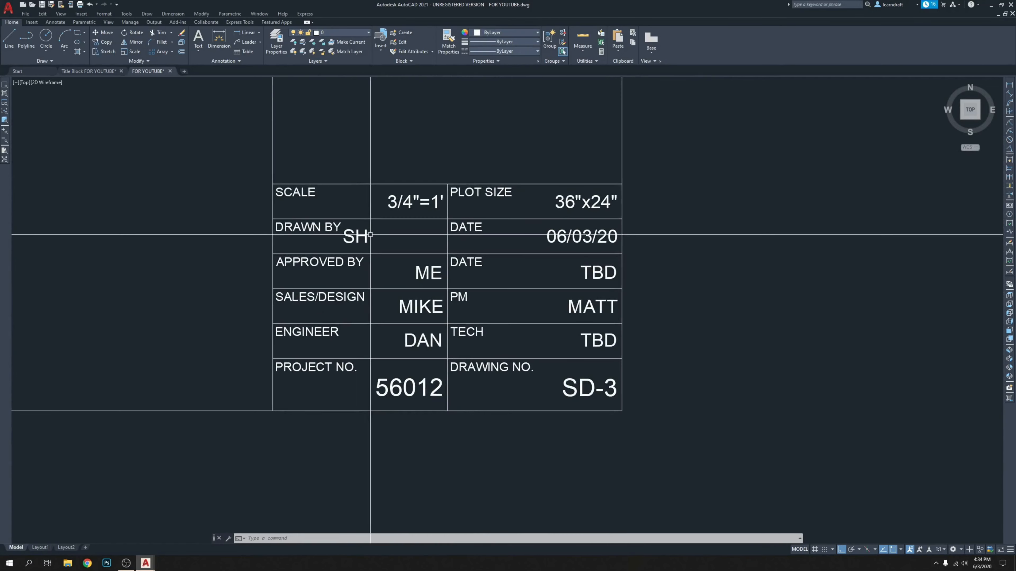
{"action": "middle_click_drag", "start_coordinate": [371, 237], "coordinate": [398, 255]}
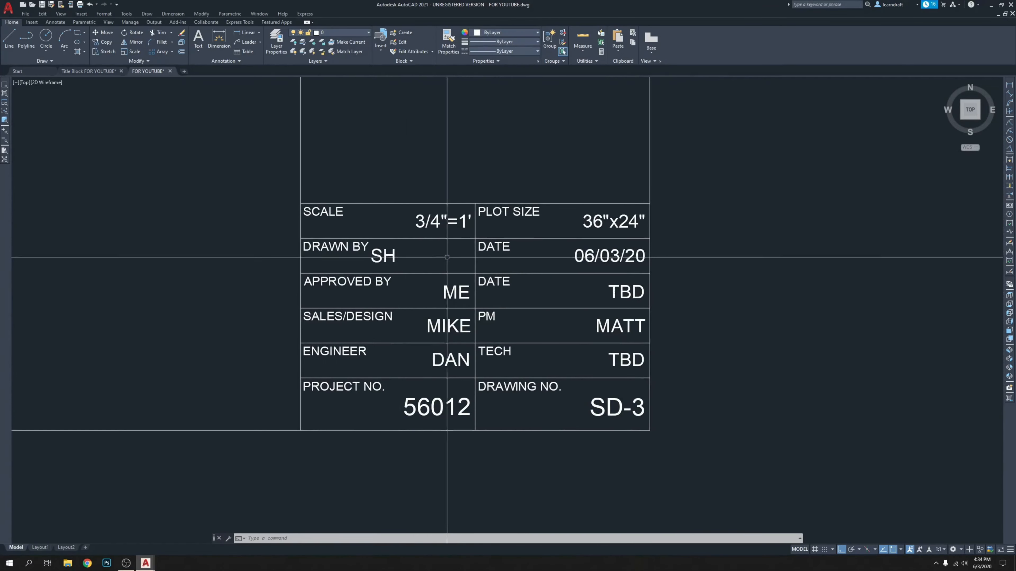
{"action": "left_click", "coordinate": [391, 254]}
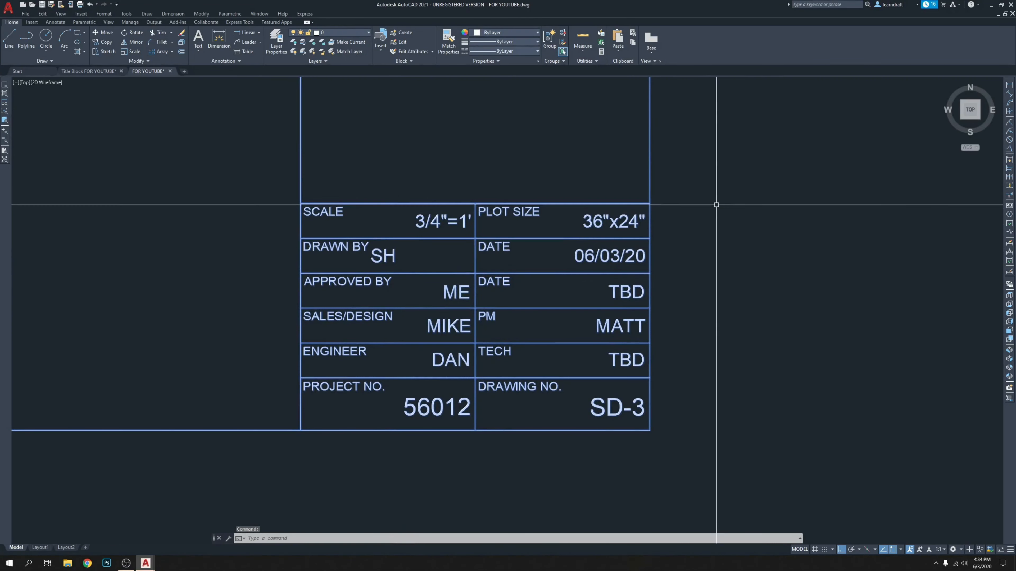
{"action": "middle_click_drag", "start_coordinate": [717, 205], "coordinate": [718, 227]}
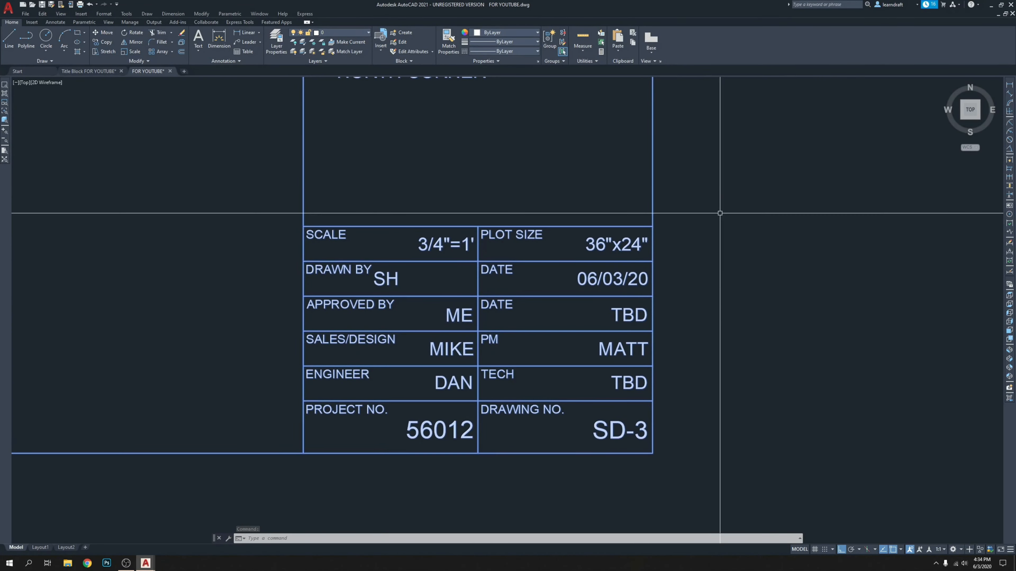
Step: Open the title block in the Block Editor to fix the DRAWN-BY attribute in its lower table
{"action": "key", "text": "Escape"}
{"action": "key", "text": "Escape"}
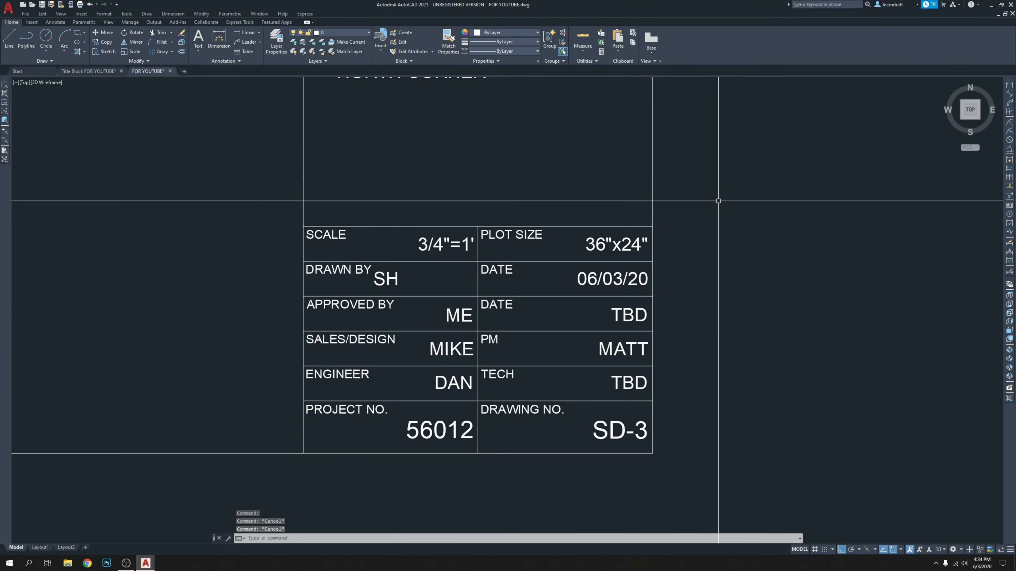
{"action": "left_click", "coordinate": [392, 280]}
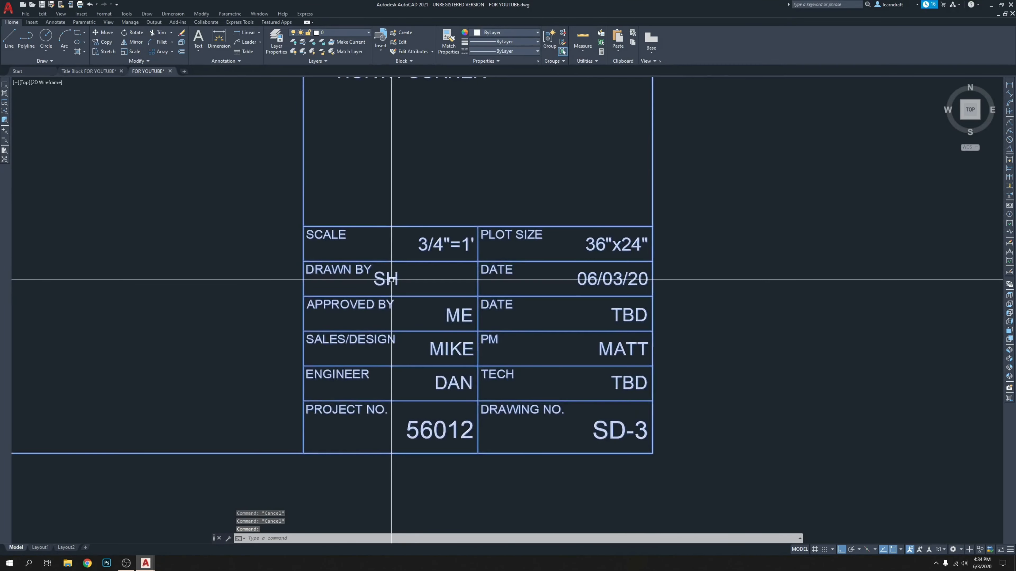
{"action": "right_click", "coordinate": [396, 280]}
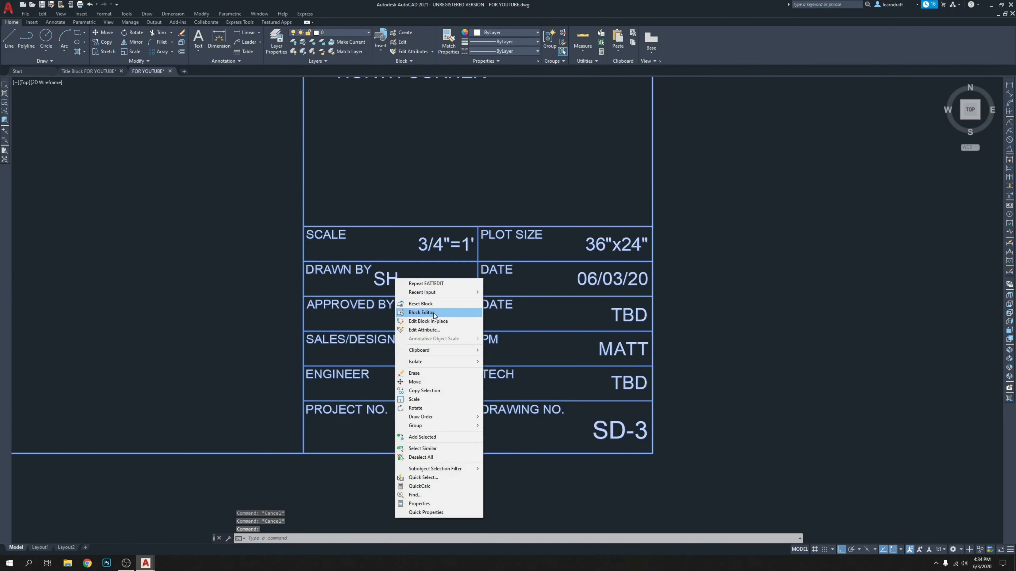
{"action": "left_click", "coordinate": [420, 313]}
{"action": "scroll", "coordinate": [603, 272], "scroll_direction": "up", "scroll_amount": 5}
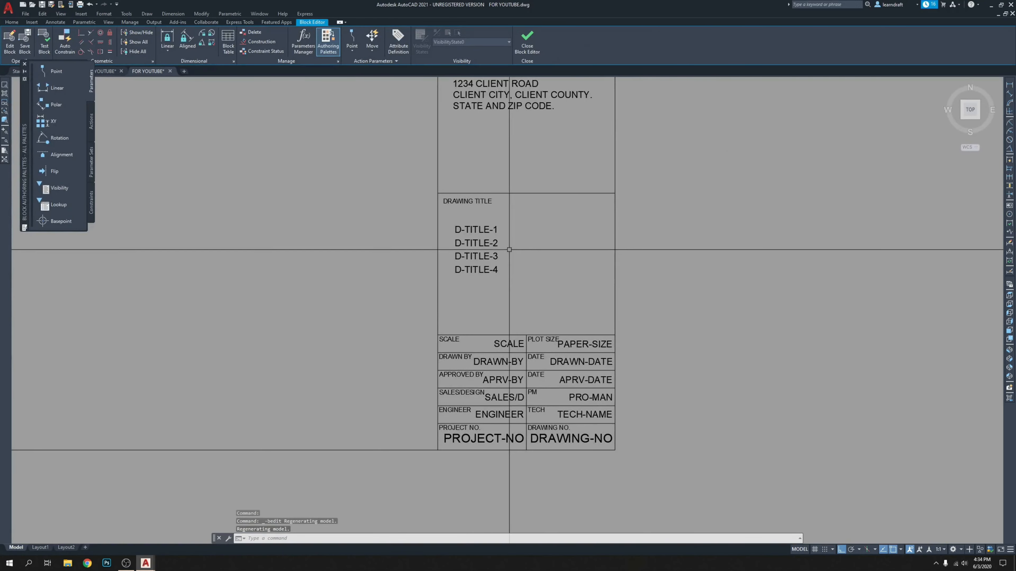
{"action": "scroll", "coordinate": [500, 287], "scroll_direction": "up", "scroll_amount": 4}
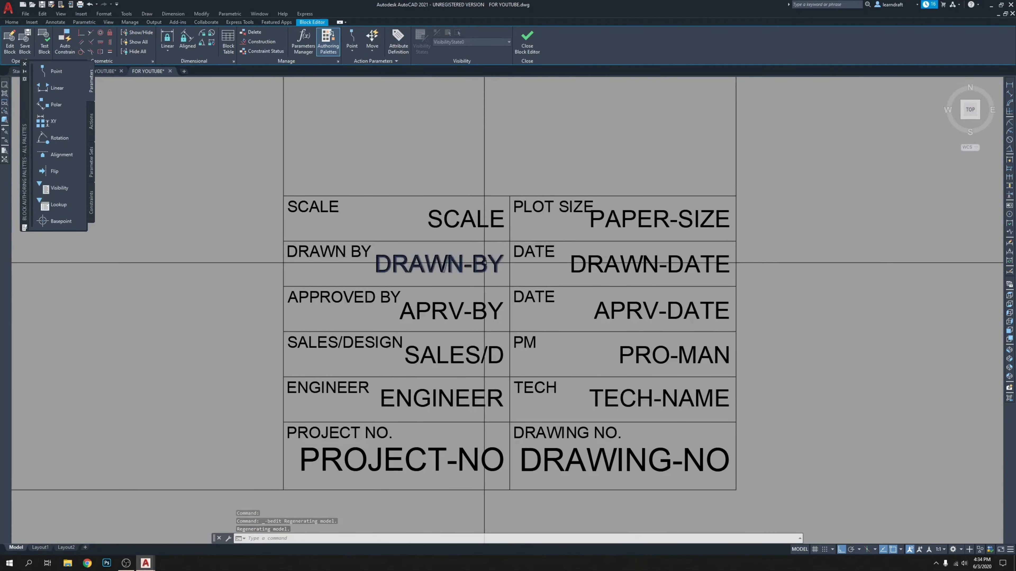
Step: Set the DRAWN-BY attribute's justification to Right, and close the Properties and Block Authoring palettes
{"action": "right_click", "coordinate": [481, 265]}
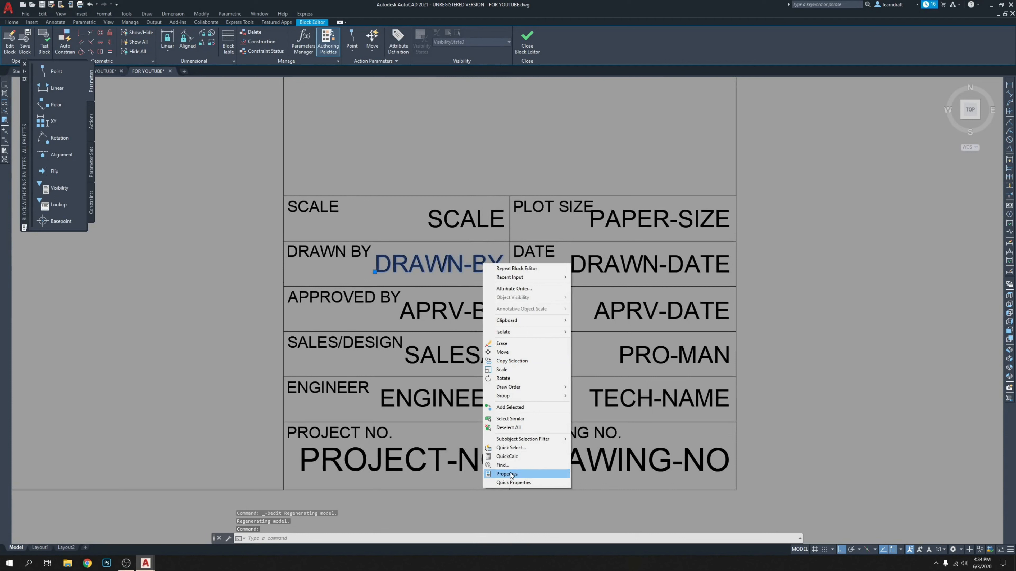
{"action": "left_click", "coordinate": [498, 473]}
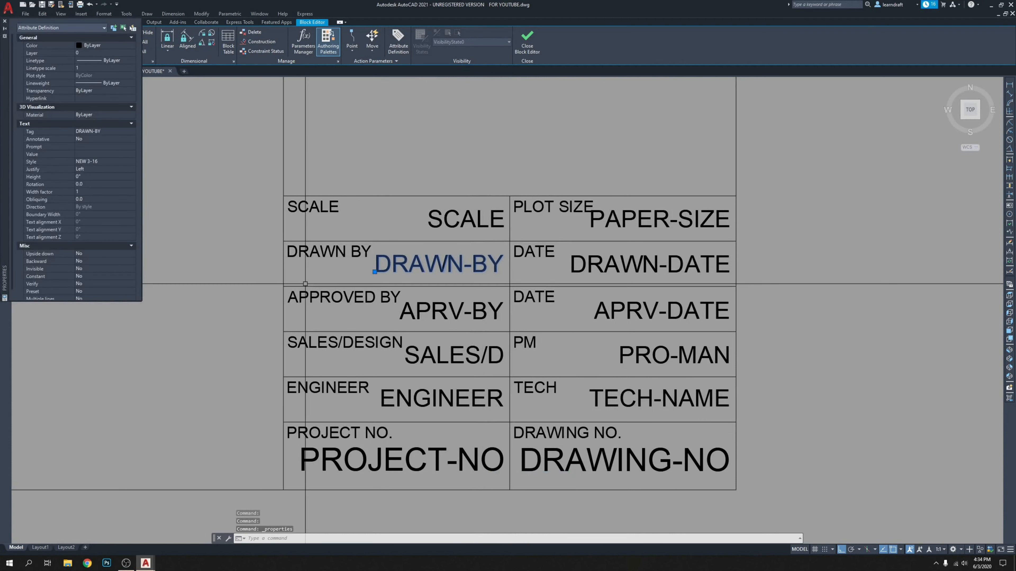
{"action": "left_click", "coordinate": [101, 168]}
{"action": "left_click", "coordinate": [93, 190]}
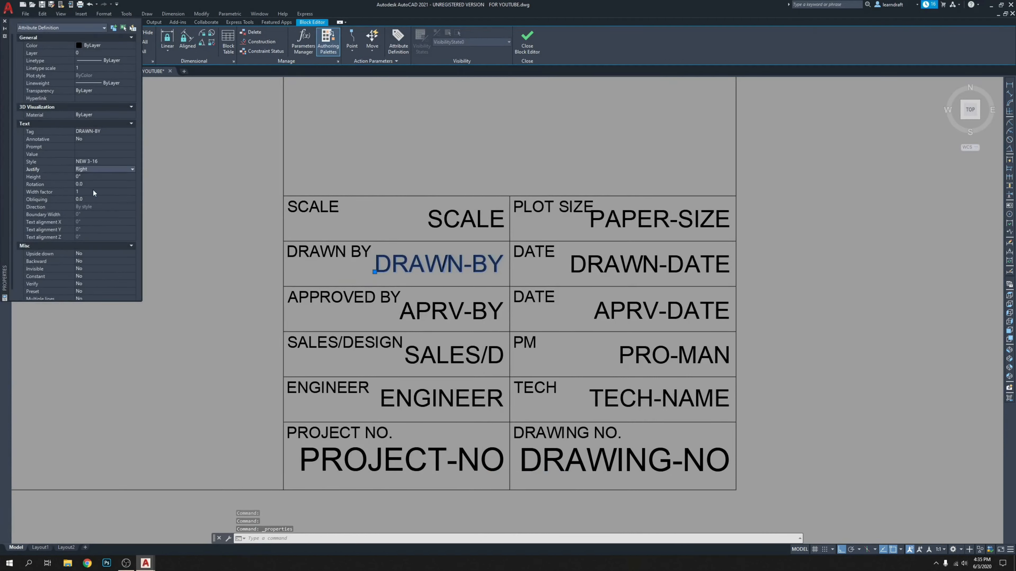
{"action": "left_click", "coordinate": [4, 21]}
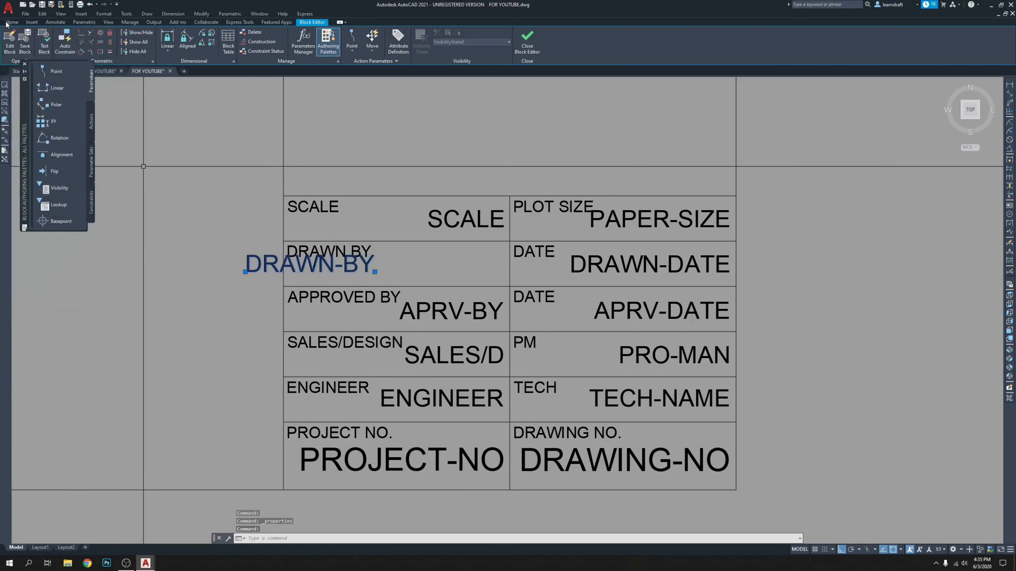
{"action": "left_click", "coordinate": [24, 65]}
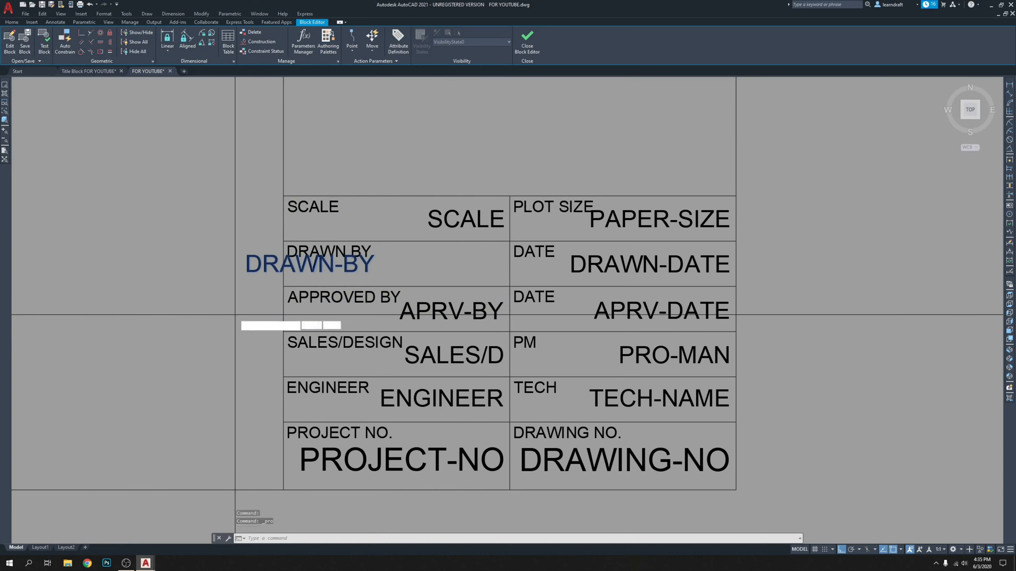
Step: Move the DRAWN-BY attribute horizontally back into its cell beside the DRAWN BY label
{"action": "type", "text": "m"}
{"action": "key", "text": "Return"}
{"action": "left_click", "coordinate": [96, 271]}
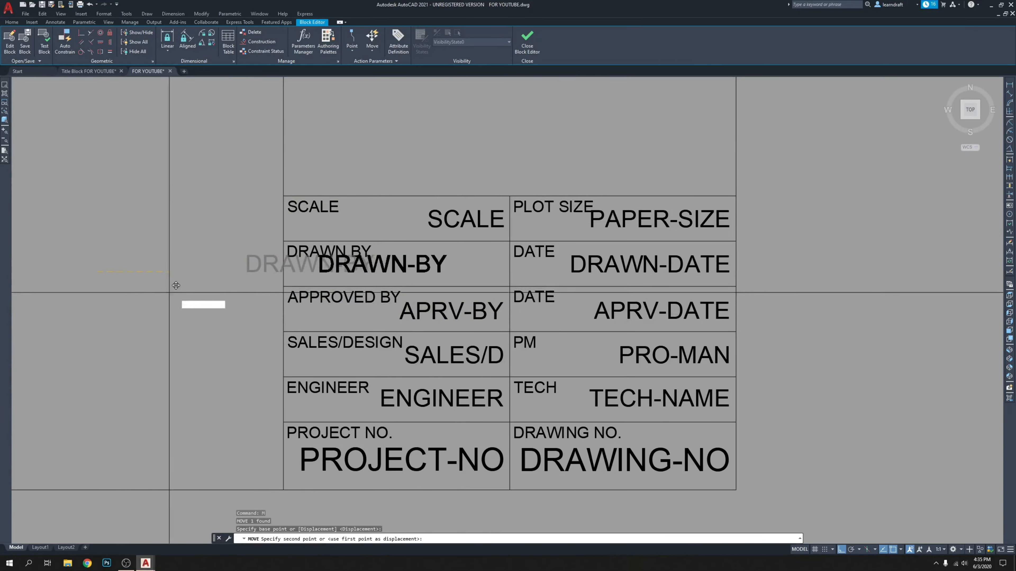
{"action": "left_click", "coordinate": [239, 292]}
Step: Nudge the DRAWN-BY attribute left until its right end lines up with the SCALE attribute above
{"action": "scroll", "coordinate": [504, 251], "scroll_direction": "up", "scroll_amount": 6}
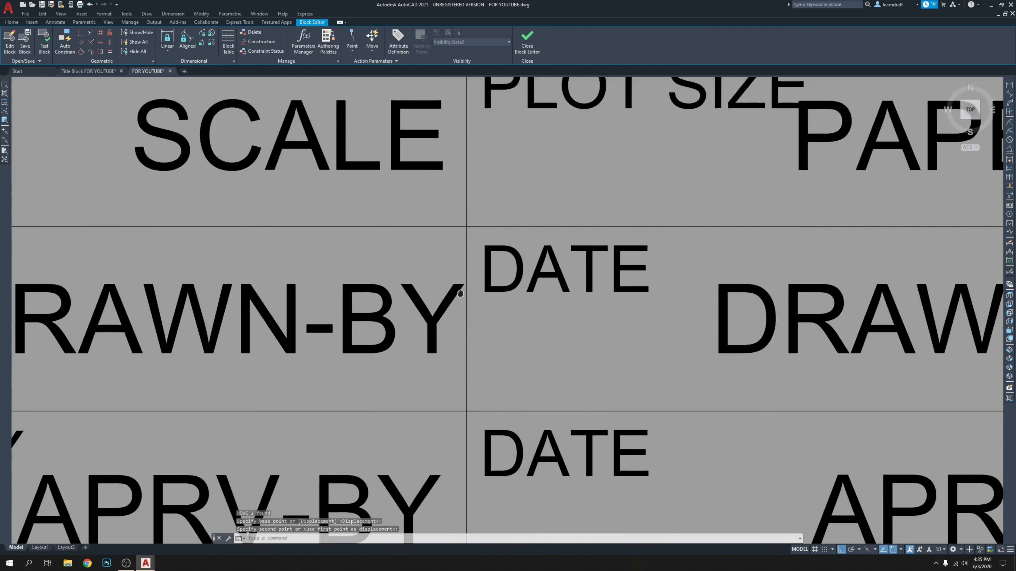
{"action": "left_click", "coordinate": [462, 352]}
{"action": "key", "text": "Return"}
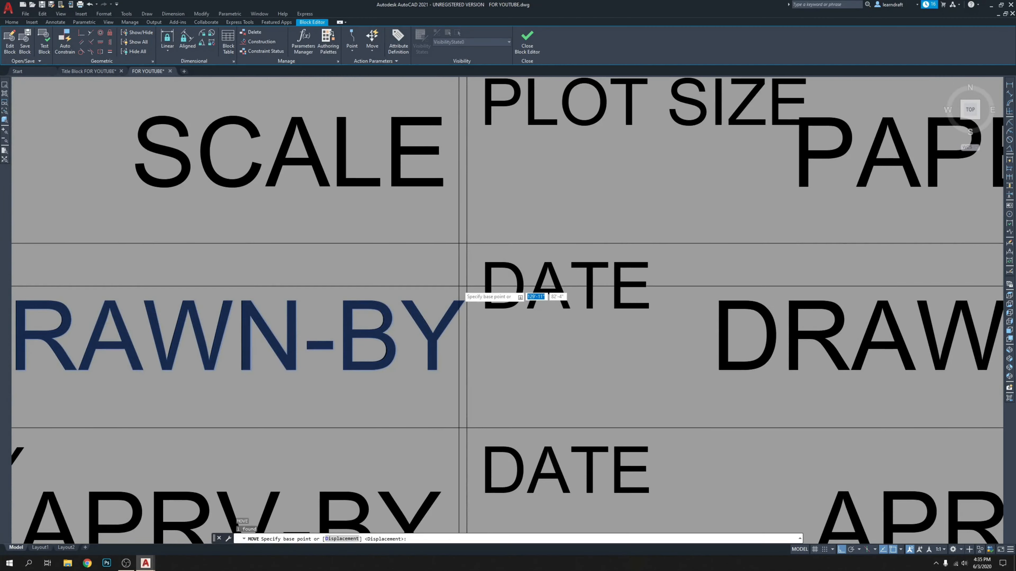
{"action": "left_click", "coordinate": [456, 278]}
{"action": "left_click", "coordinate": [449, 275]}
{"action": "left_click", "coordinate": [444, 312]}
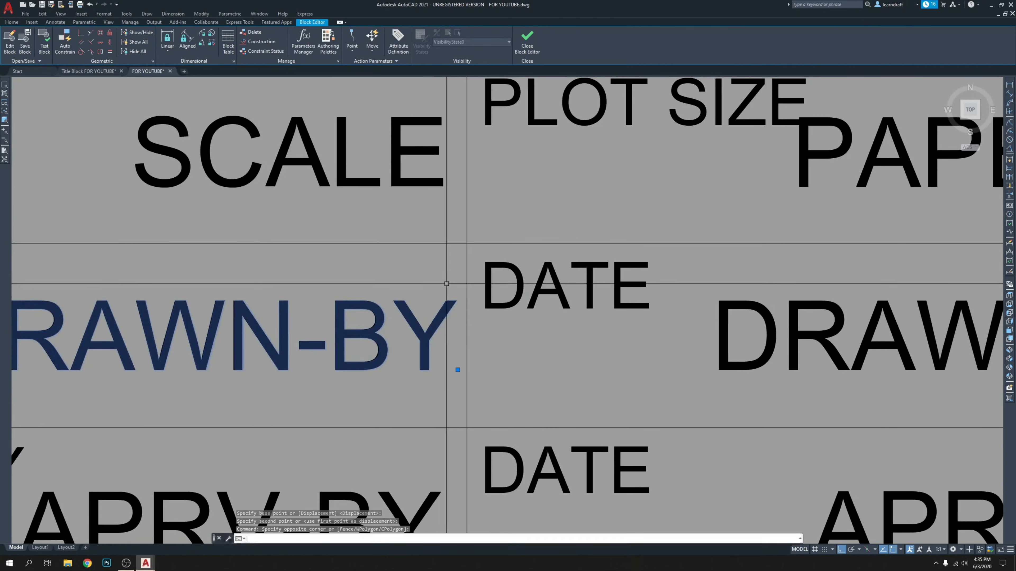
{"action": "key", "text": "Return"}
{"action": "left_click", "coordinate": [456, 266]}
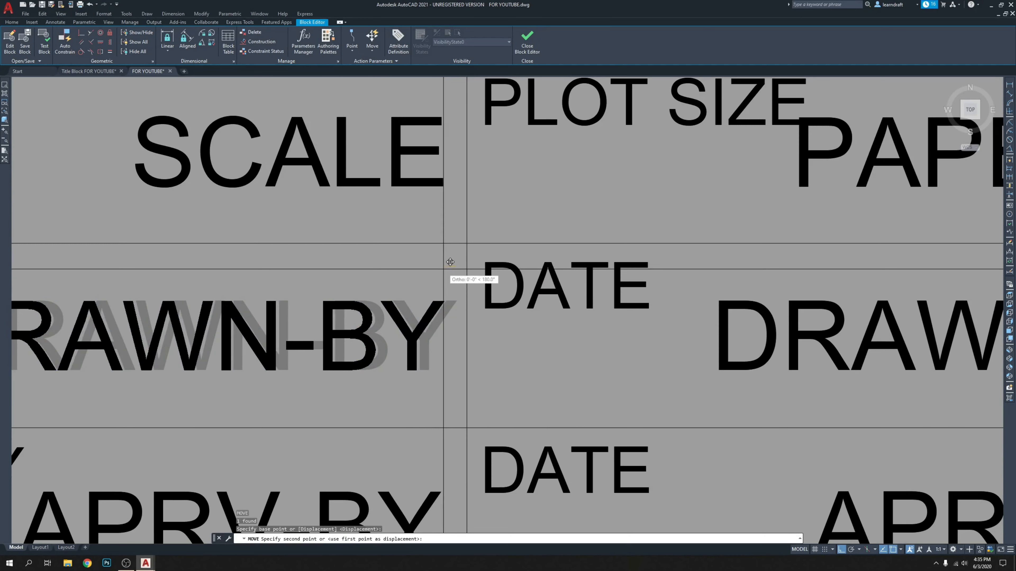
{"action": "left_click", "coordinate": [450, 263]}
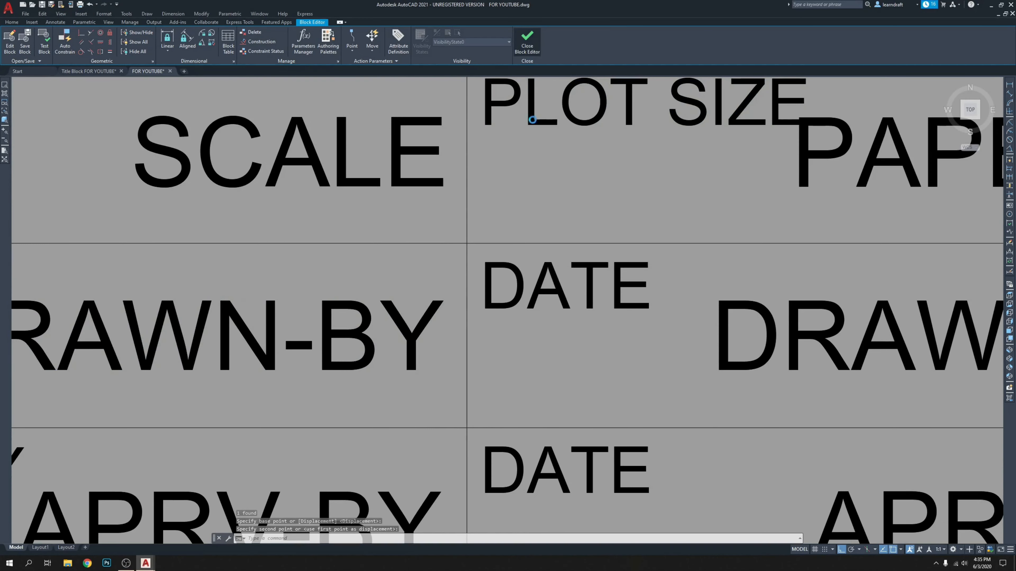
Step: Close the Block Editor saving the changes, and check the DRAWN-BY attribute of the inserted title block
{"action": "left_click", "coordinate": [503, 260]}
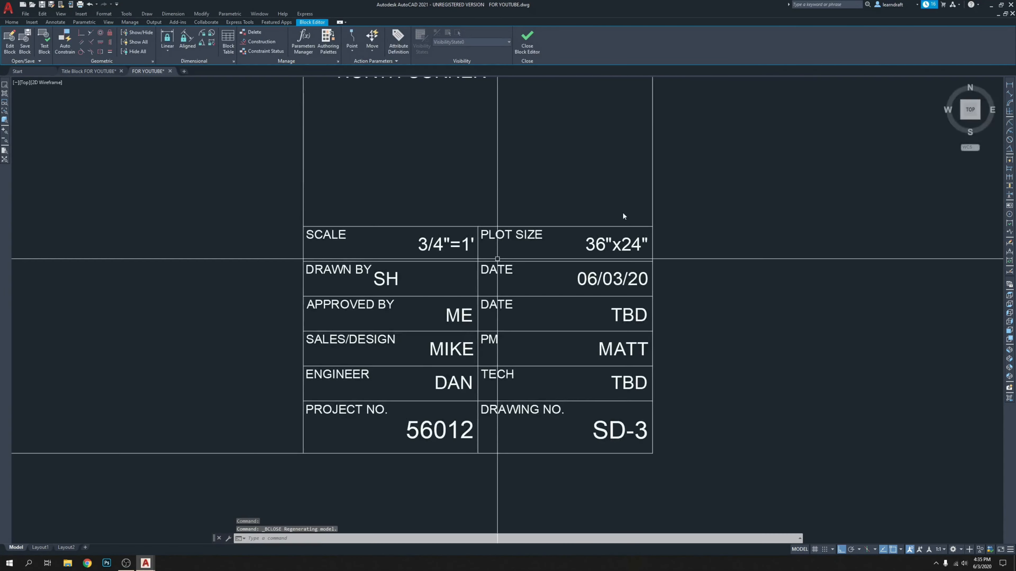
{"action": "middle_click_drag", "start_coordinate": [521, 243], "coordinate": [621, 223]}
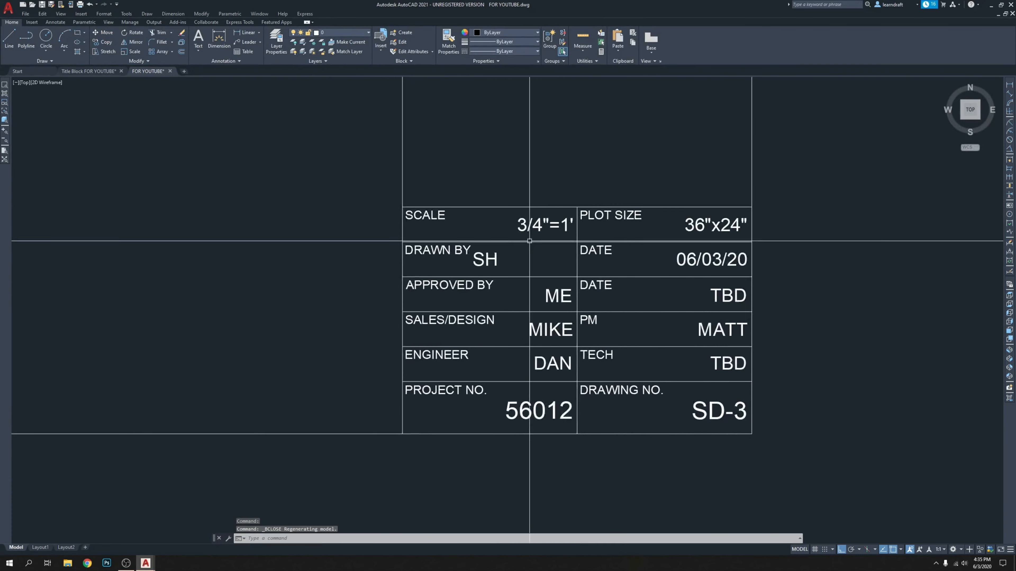
{"action": "double_click", "coordinate": [496, 259]}
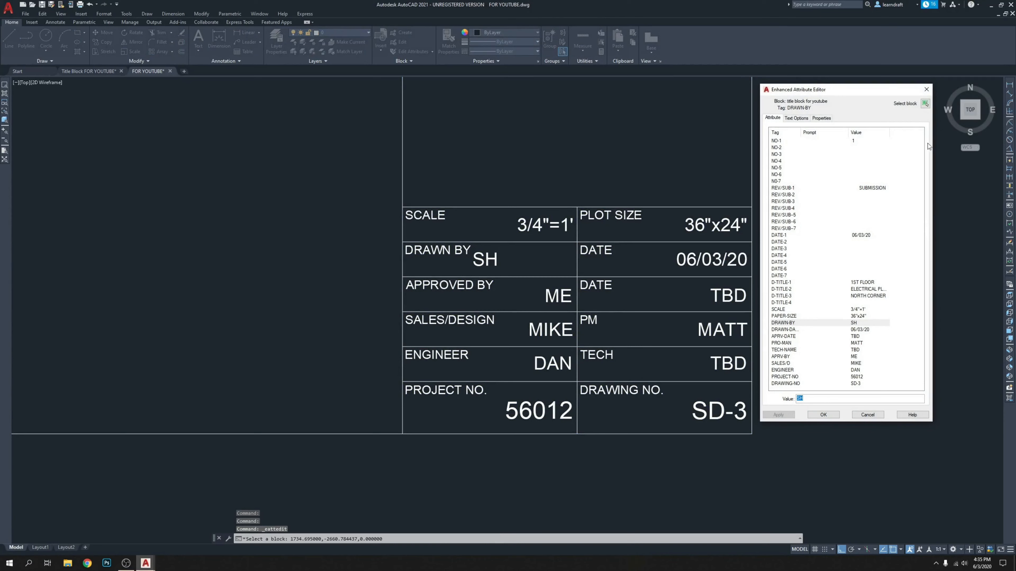
{"action": "left_click", "coordinate": [926, 91]}
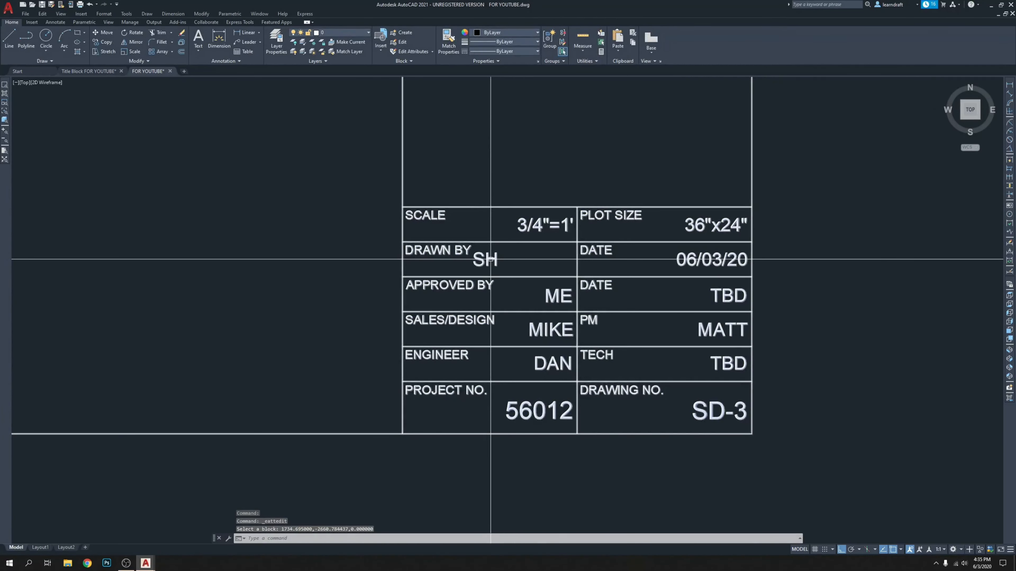
Step: Switch to the Title Block FOR YOUTUBE drawing and check its lower table and overall sheet
{"action": "middle_click_drag", "start_coordinate": [516, 182], "coordinate": [522, 193]}
{"action": "mouse_move", "coordinate": [211, 163]}
{"action": "middle_mouse_down"}
{"action": "mouse_move", "coordinate": [258, 160]}
{"action": "mouse_move", "coordinate": [227, 138]}
{"action": "middle_mouse_up"}
{"action": "left_click", "coordinate": [89, 72]}
{"action": "scroll", "coordinate": [647, 390], "scroll_direction": "up", "scroll_amount": 5}
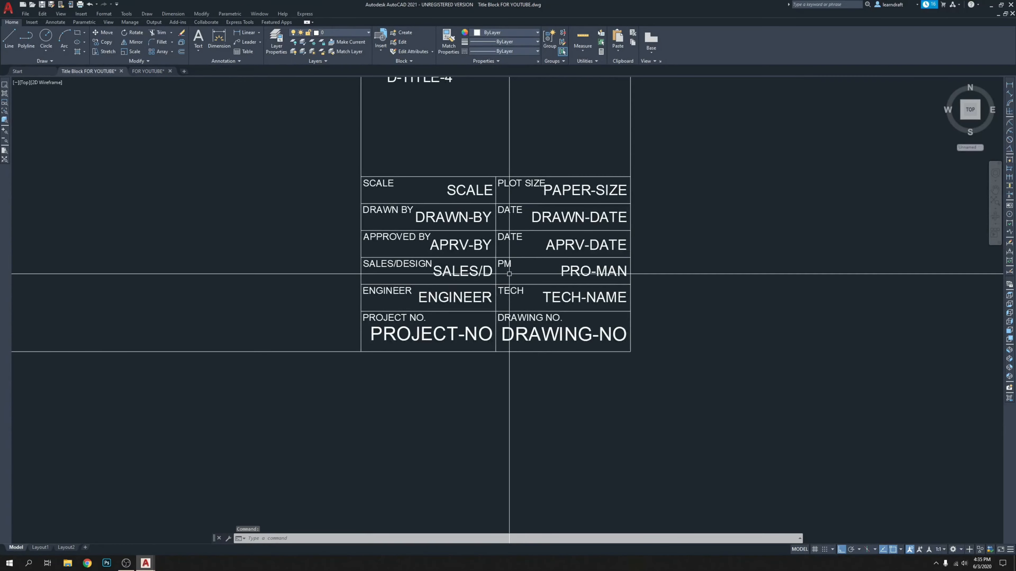
{"action": "middle_click_drag", "start_coordinate": [509, 274], "coordinate": [515, 280]}
{"action": "scroll", "coordinate": [596, 337], "scroll_direction": "down", "scroll_amount": 6}
{"action": "mouse_move", "coordinate": [475, 188]}
{"action": "middle_mouse_down"}
{"action": "mouse_move", "coordinate": [486, 278]}
{"action": "mouse_move", "coordinate": [515, 275]}
{"action": "middle_mouse_up"}
{"action": "left_click", "coordinate": [554, 99]}
{"action": "left_click", "coordinate": [538, 123]}
{"action": "middle_click_drag", "start_coordinate": [726, 217], "coordinate": [717, 206]}
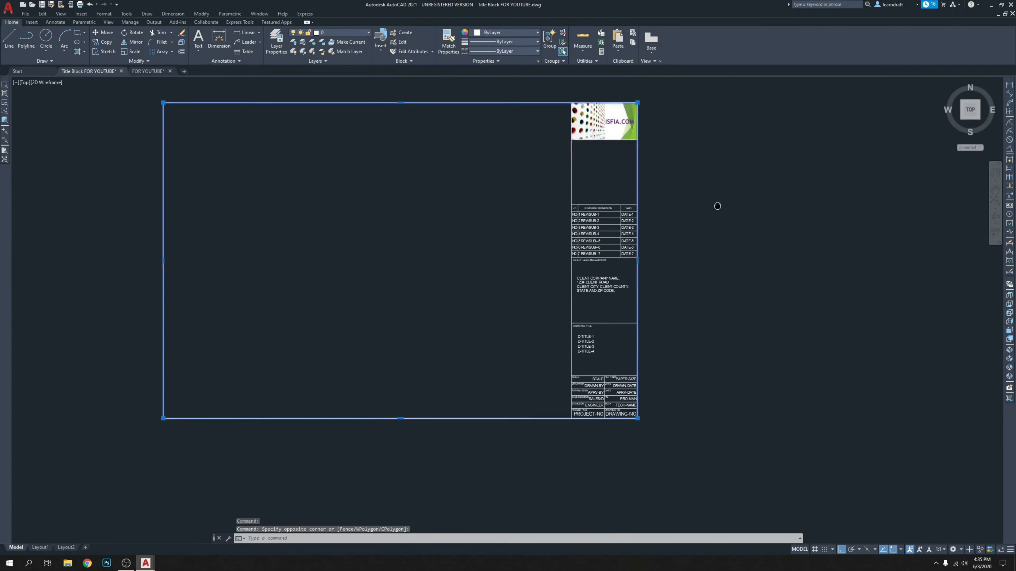
{"action": "key", "text": "Escape"}
Step: Set the DRAWN-BY attribute definition's justification to Right in the source title block
{"action": "scroll", "coordinate": [641, 367], "scroll_direction": "up", "scroll_amount": 6}
{"action": "middle_click_drag", "start_coordinate": [623, 354], "coordinate": [624, 205]}
{"action": "middle_click_drag", "start_coordinate": [565, 301], "coordinate": [577, 263]}
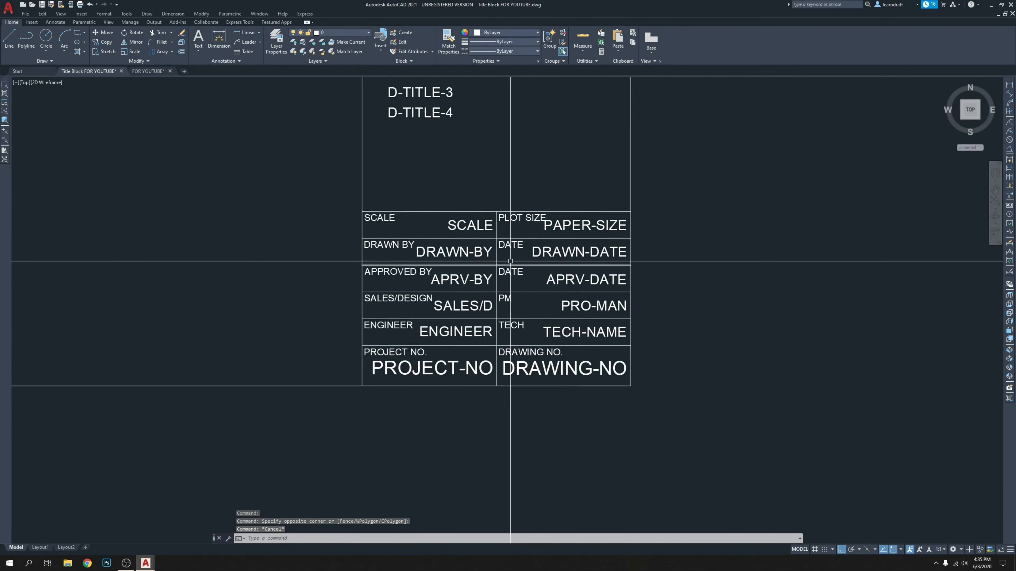
{"action": "scroll", "coordinate": [462, 259], "scroll_direction": "up", "scroll_amount": 2}
{"action": "left_click", "coordinate": [465, 246]}
{"action": "right_click", "coordinate": [465, 246]}
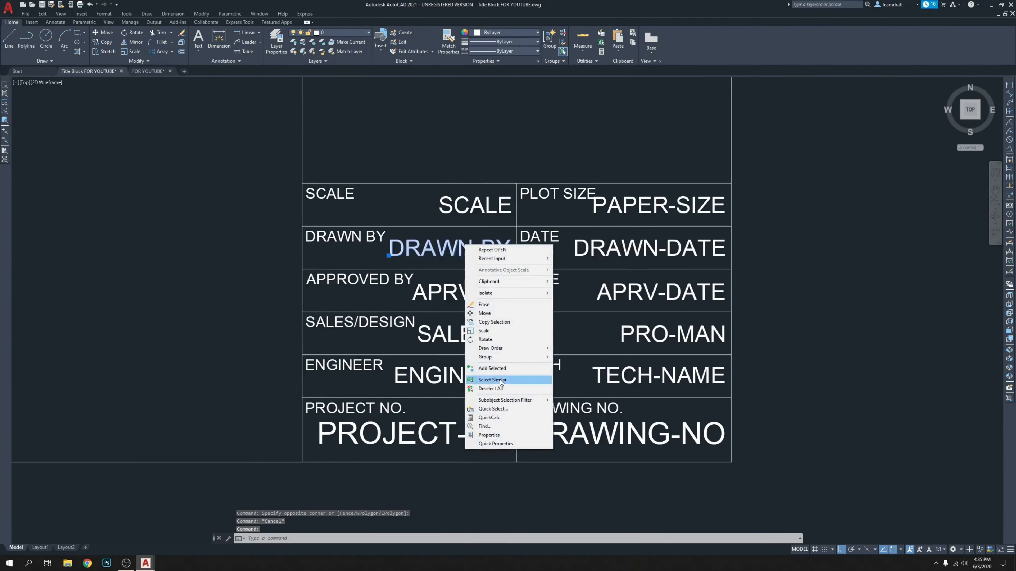
{"action": "left_click", "coordinate": [491, 435]}
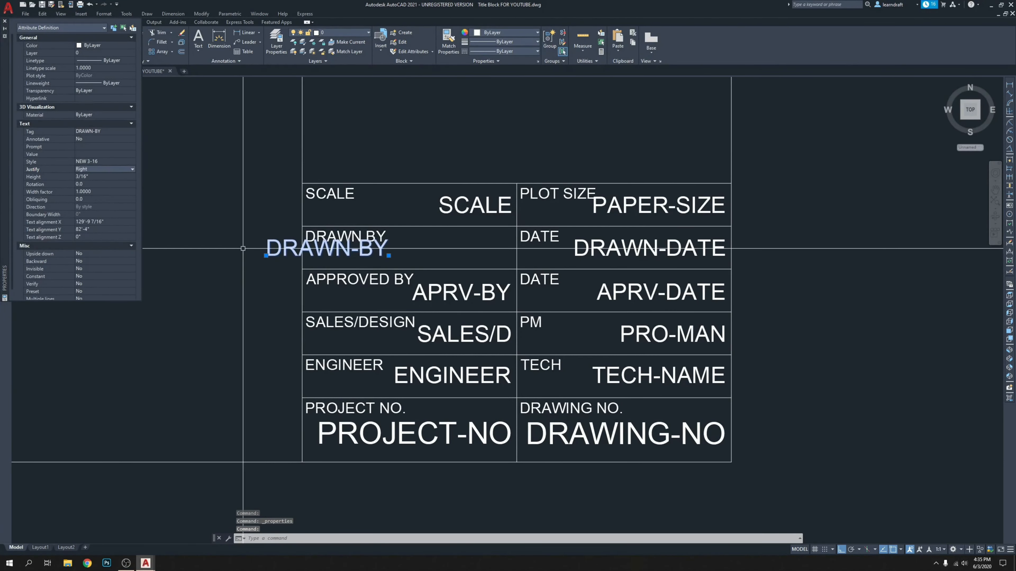
Step: Move the source DRAWN-BY attribute horizontally back into its cell in the lower table
{"action": "key", "text": "Return"}
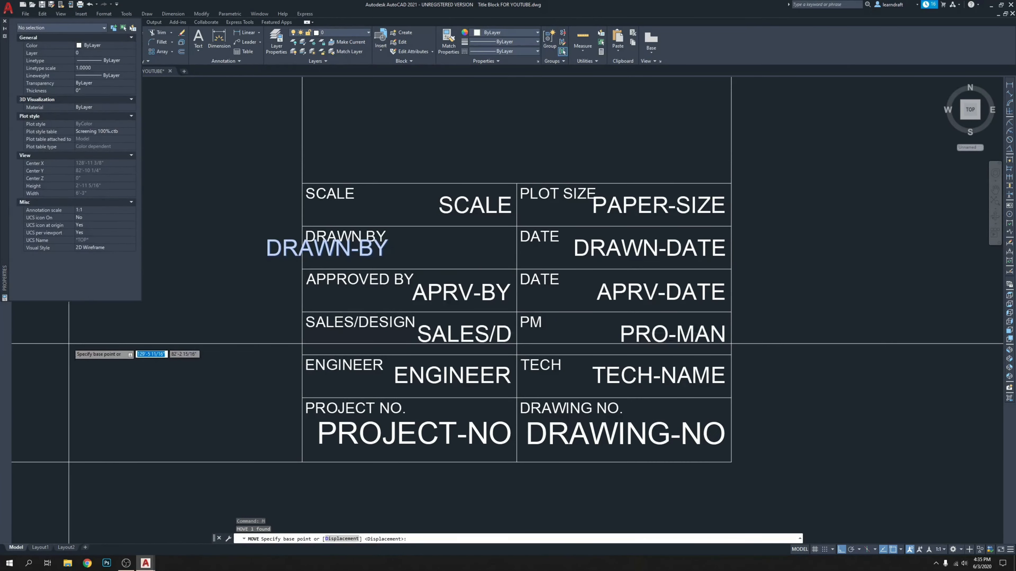
{"action": "left_click", "coordinate": [60, 341]}
{"action": "left_click", "coordinate": [178, 350]}
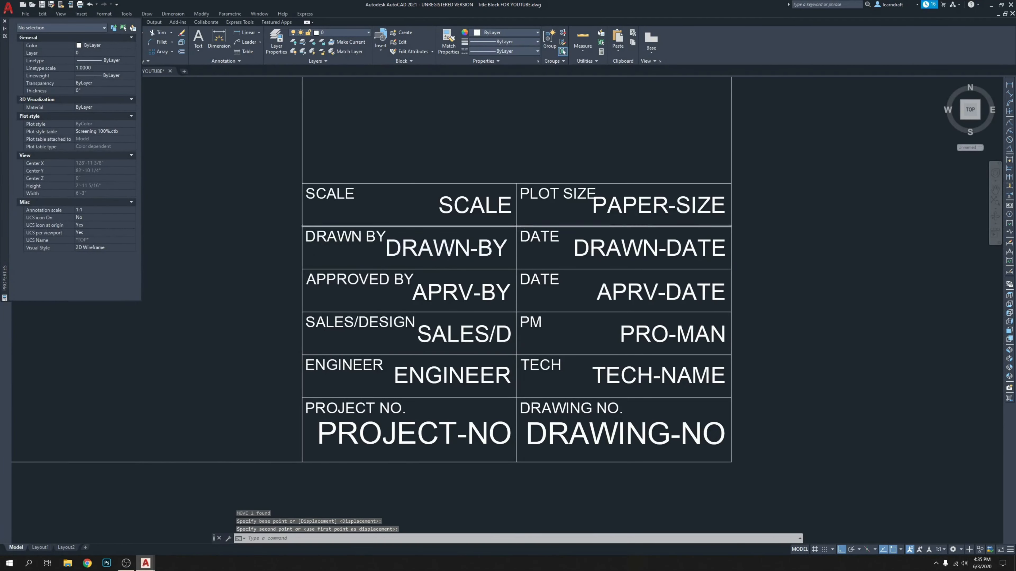
Step: Nudge the source DRAWN-BY attribute right to align its end with the SCALE attribute, and close the Properties palette
{"action": "scroll", "coordinate": [525, 226], "scroll_direction": "up", "scroll_amount": 2}
{"action": "left_click", "coordinate": [492, 239]}
{"action": "left_click", "coordinate": [466, 276]}
{"action": "scroll", "coordinate": [496, 273], "scroll_direction": "up", "scroll_amount": 3}
{"action": "middle_click_drag", "start_coordinate": [460, 248], "coordinate": [460, 332]}
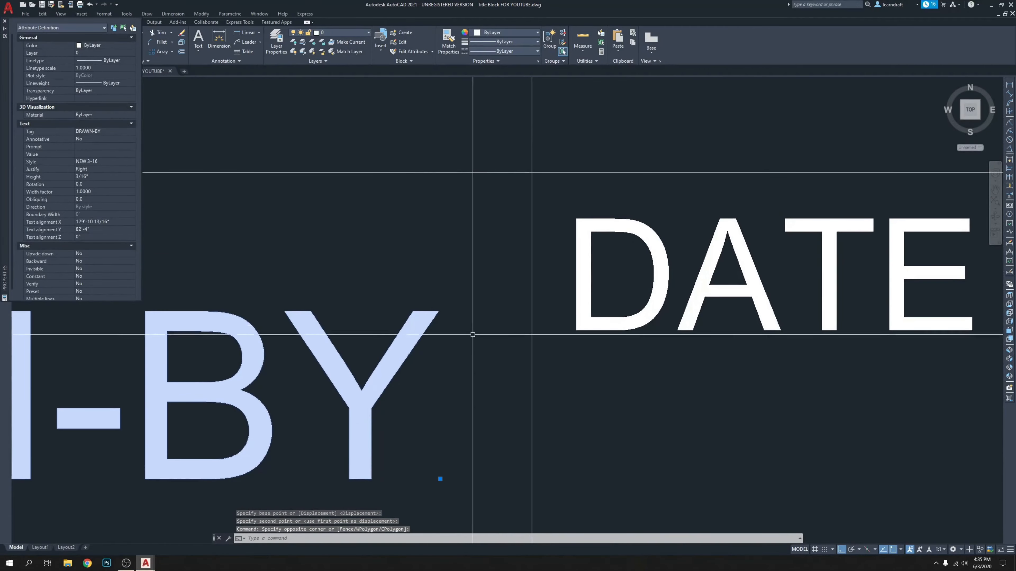
{"action": "scroll", "coordinate": [476, 336], "scroll_direction": "down", "scroll_amount": 2}
{"action": "type", "text": "m"}
{"action": "key", "text": "Return"}
{"action": "left_click", "coordinate": [451, 285]}
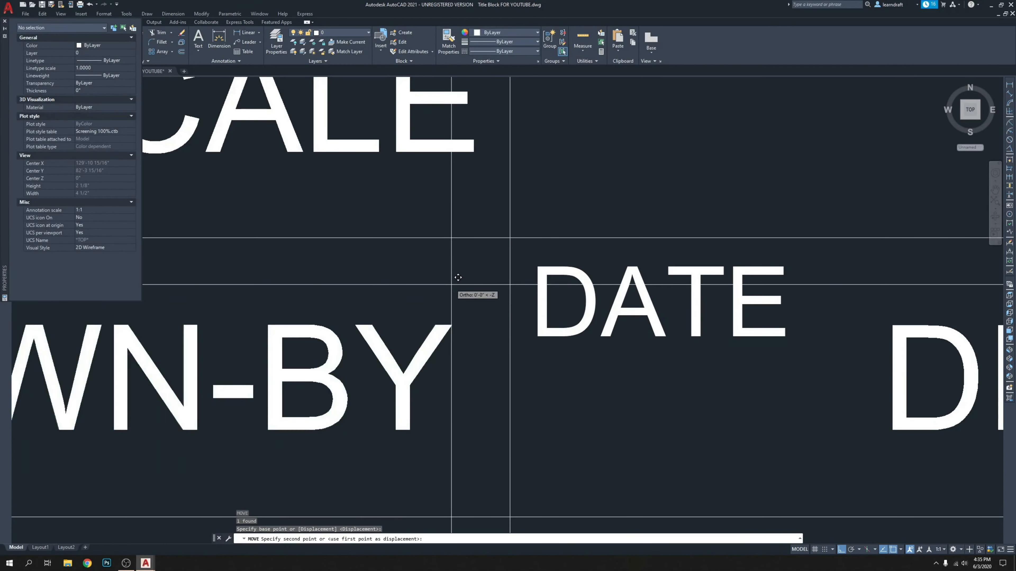
{"action": "left_click", "coordinate": [480, 278]}
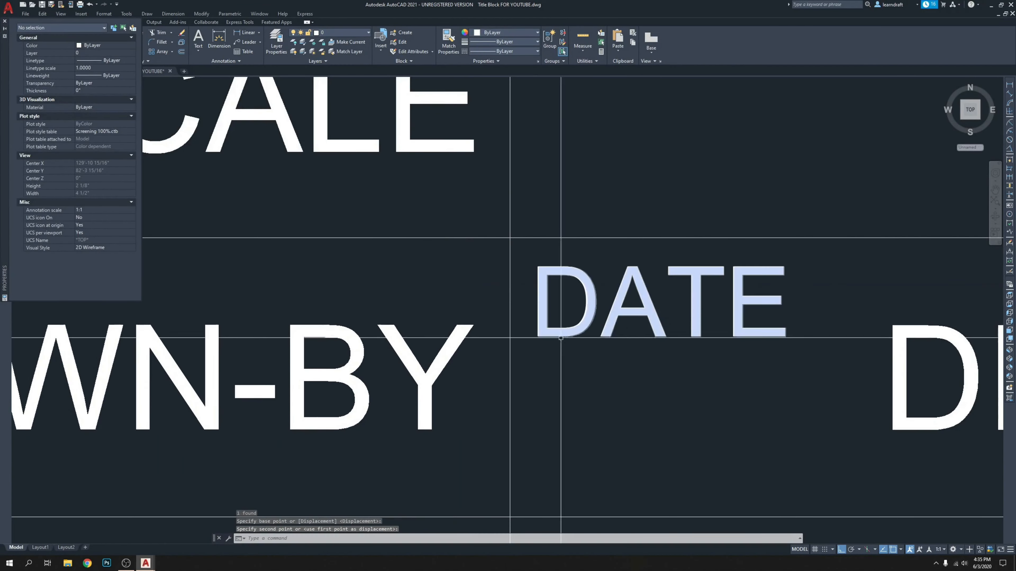
{"action": "left_click", "coordinate": [5, 22]}
Step: Review the whole source title block and save the Title Block FOR YOUTUBE drawing
{"action": "scroll", "coordinate": [503, 252], "scroll_direction": "down", "scroll_amount": 5}
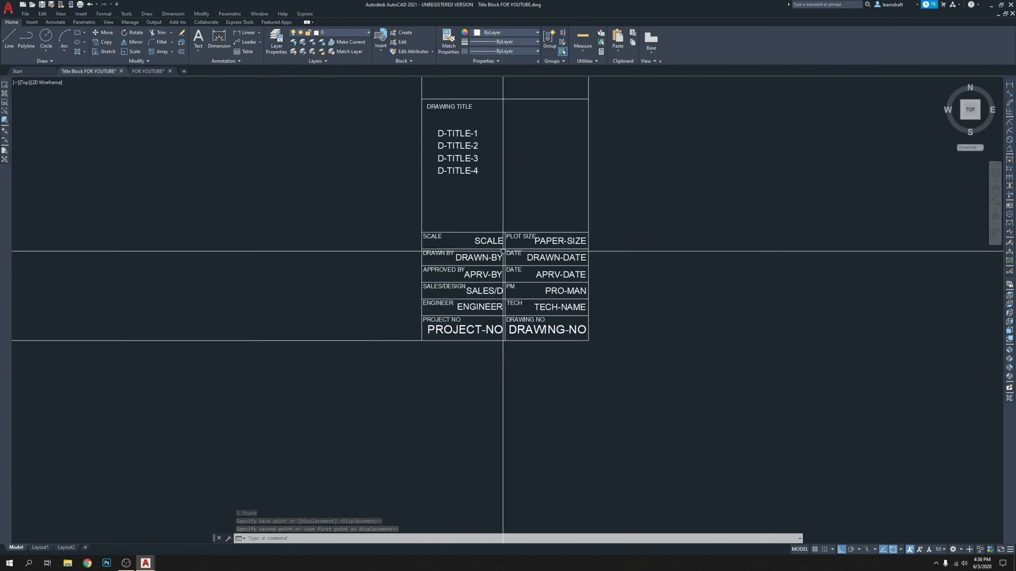
{"action": "middle_click_drag", "start_coordinate": [658, 274], "coordinate": [645, 348]}
{"action": "middle_click_drag", "start_coordinate": [569, 268], "coordinate": [608, 329]}
{"action": "scroll", "coordinate": [609, 329], "scroll_direction": "down", "scroll_amount": 2}
{"action": "middle_click_drag", "start_coordinate": [674, 287], "coordinate": [671, 326]}
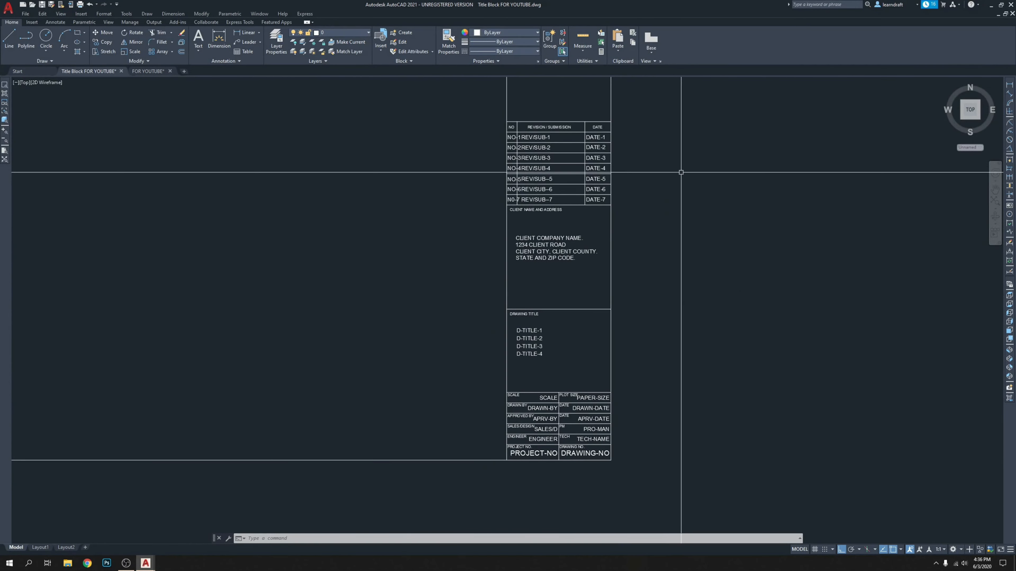
{"action": "scroll", "coordinate": [655, 192], "scroll_direction": "up", "scroll_amount": 4}
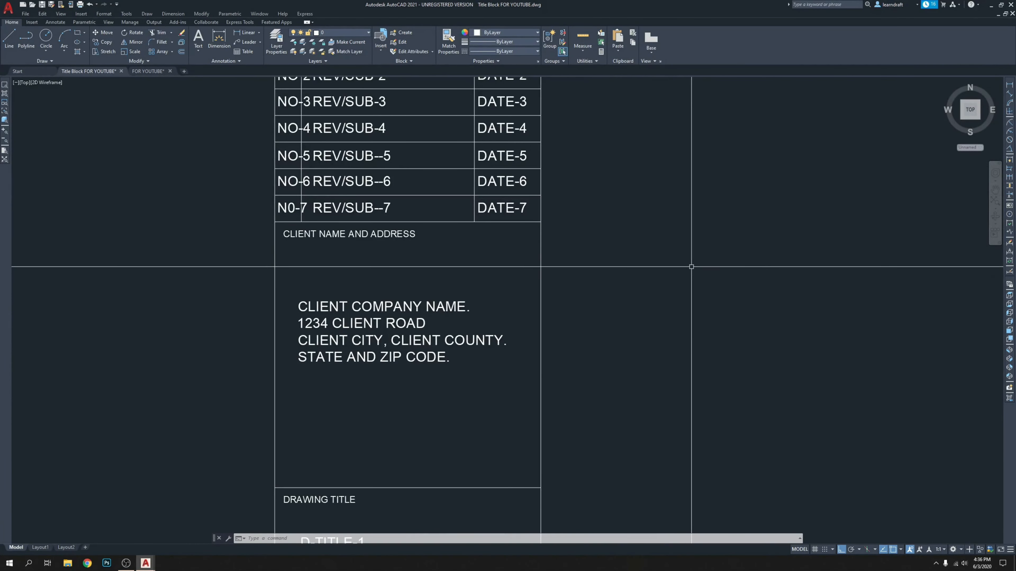
{"action": "scroll", "coordinate": [557, 234], "scroll_direction": "down", "scroll_amount": 10}
{"action": "mouse_move", "coordinate": [451, 225]}
{"action": "middle_mouse_down"}
{"action": "mouse_move", "coordinate": [478, 261]}
{"action": "mouse_move", "coordinate": [477, 230]}
{"action": "middle_mouse_up"}
{"action": "scroll", "coordinate": [478, 260], "scroll_direction": "up", "scroll_amount": 4}
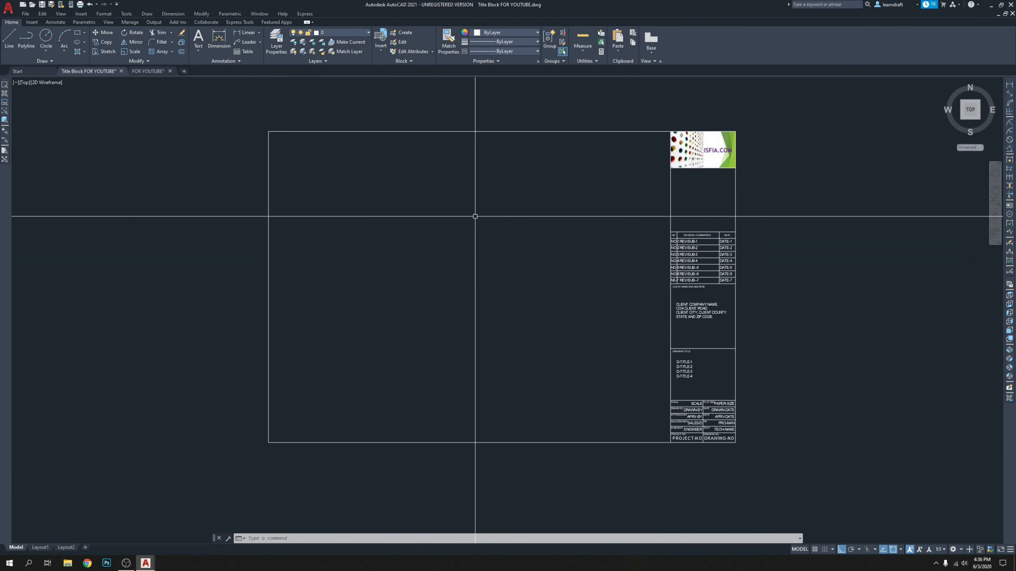
{"action": "left_click", "coordinate": [43, 5]}
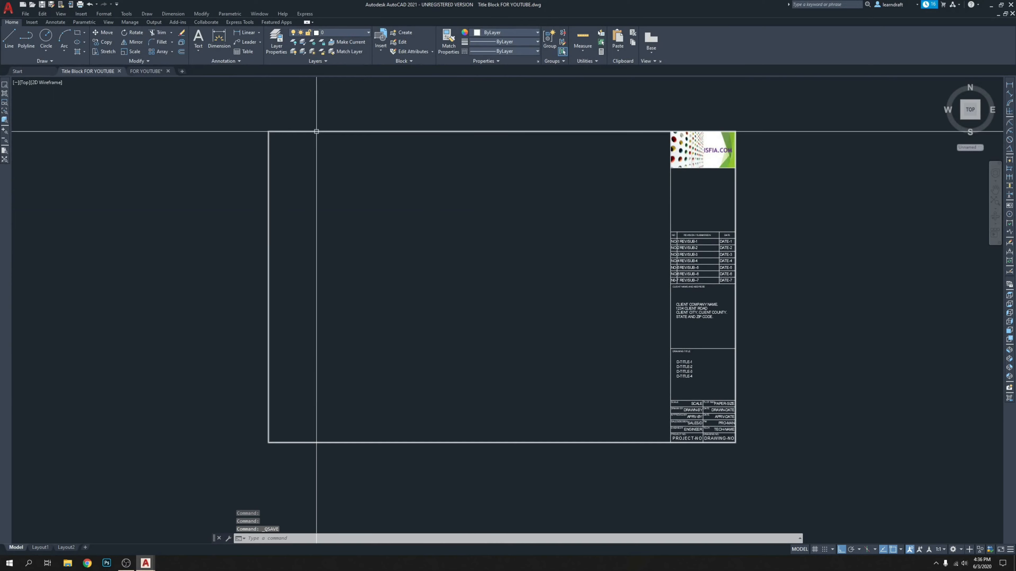
Step: Switch to the FOR YOUTUBE drawing, look over its lower title block table, then save and close the drawing
{"action": "left_click", "coordinate": [151, 73]}
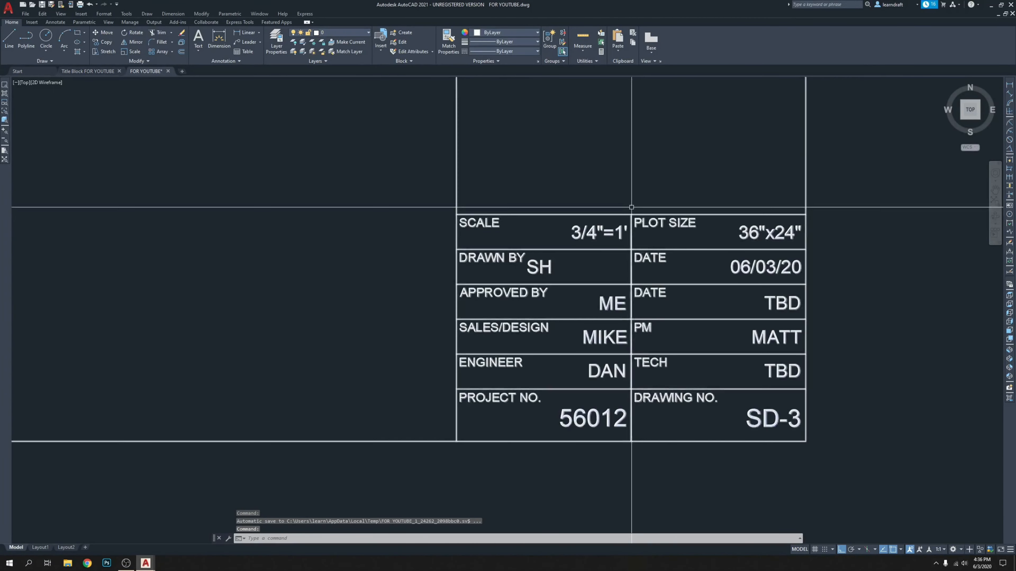
{"action": "middle_click_drag", "start_coordinate": [628, 202], "coordinate": [600, 269]}
{"action": "middle_click_drag", "start_coordinate": [673, 254], "coordinate": [584, 259]}
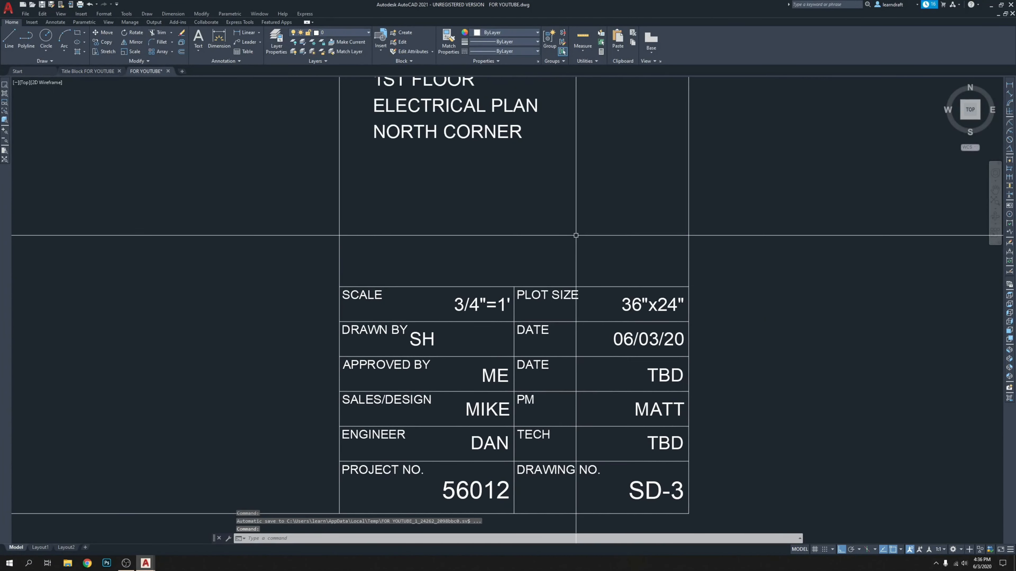
{"action": "middle_click_drag", "start_coordinate": [514, 307], "coordinate": [528, 263]}
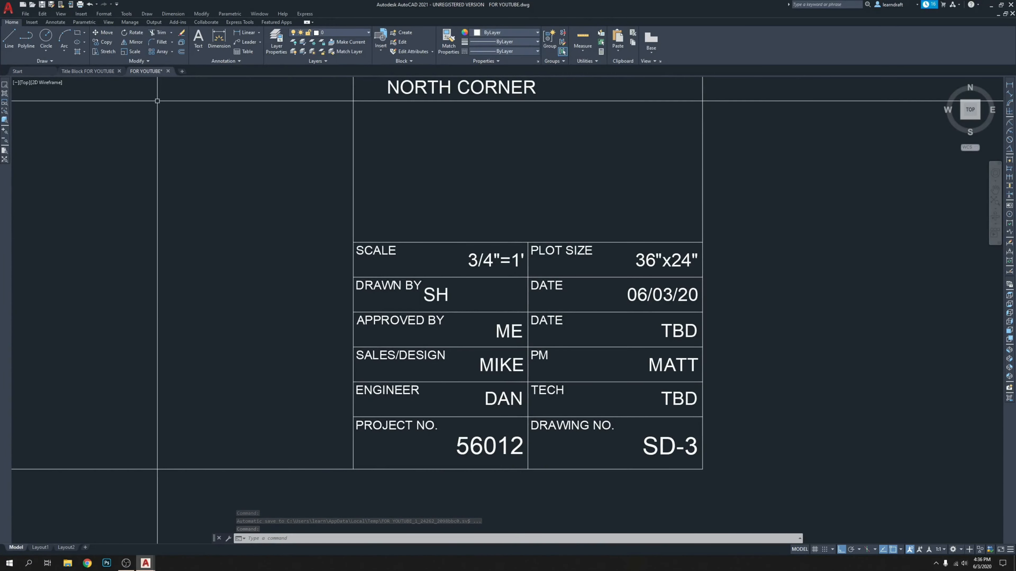
{"action": "middle_click_drag", "start_coordinate": [154, 96], "coordinate": [209, 149]}
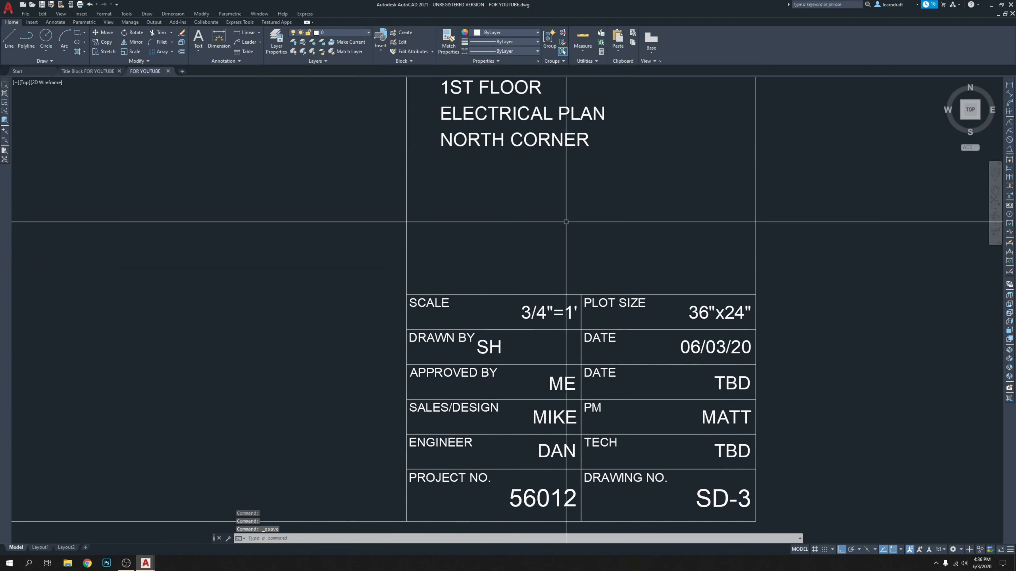
{"action": "left_click", "coordinate": [168, 71]}
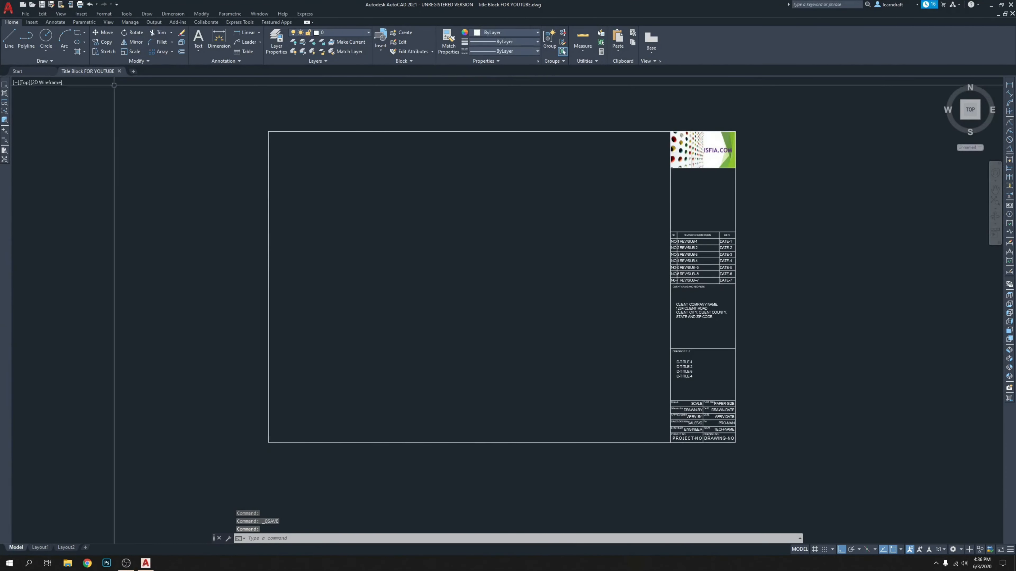
Step: Reopen the recent FOR YOUTUBE drawing and check the DRAWN BY cell in the title block's lower table
{"action": "left_click", "coordinate": [28, 14]}
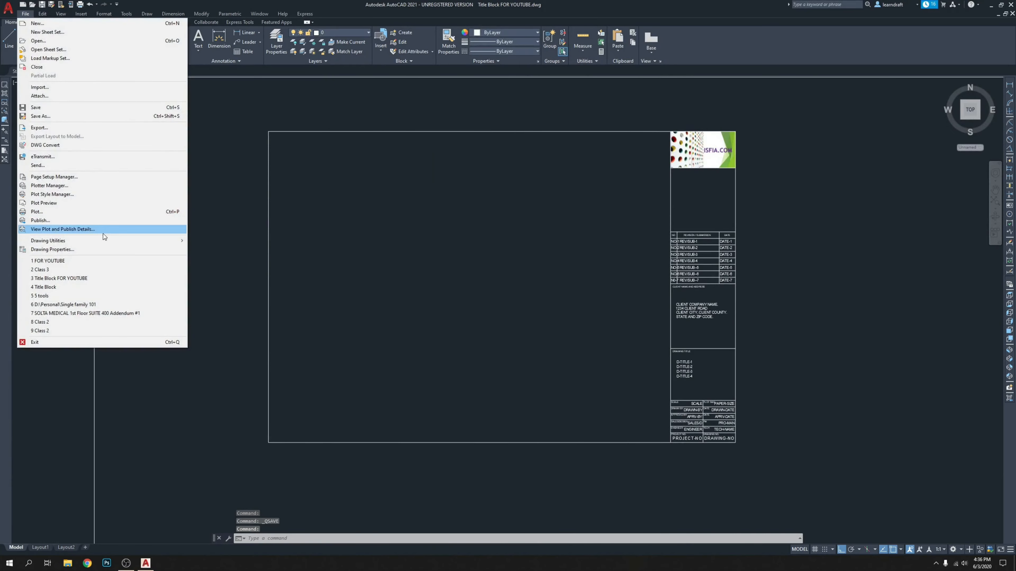
{"action": "left_click", "coordinate": [78, 262]}
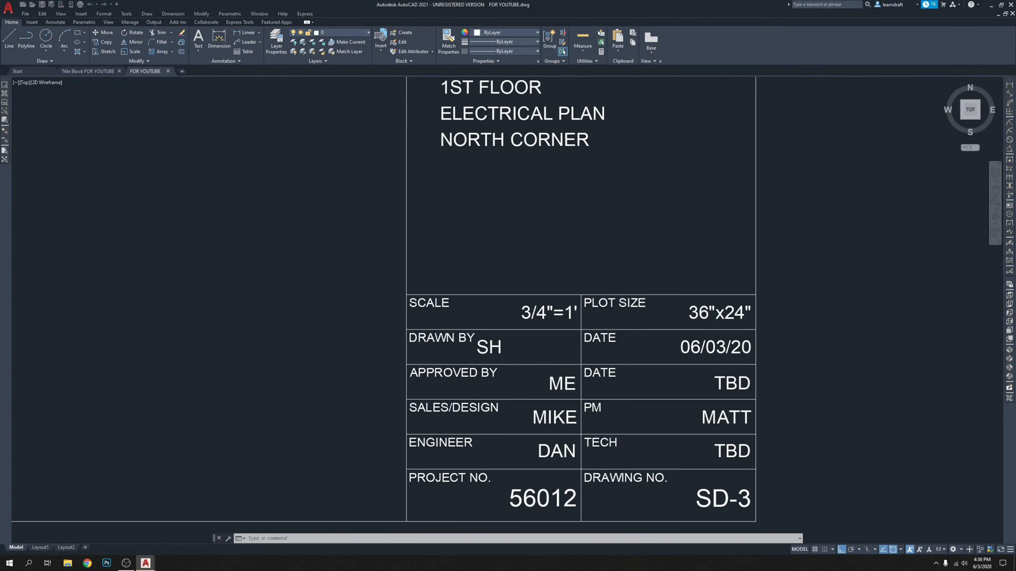
{"action": "middle_click_drag", "start_coordinate": [574, 316], "coordinate": [539, 209]}
{"action": "middle_click_drag", "start_coordinate": [740, 234], "coordinate": [692, 285]}
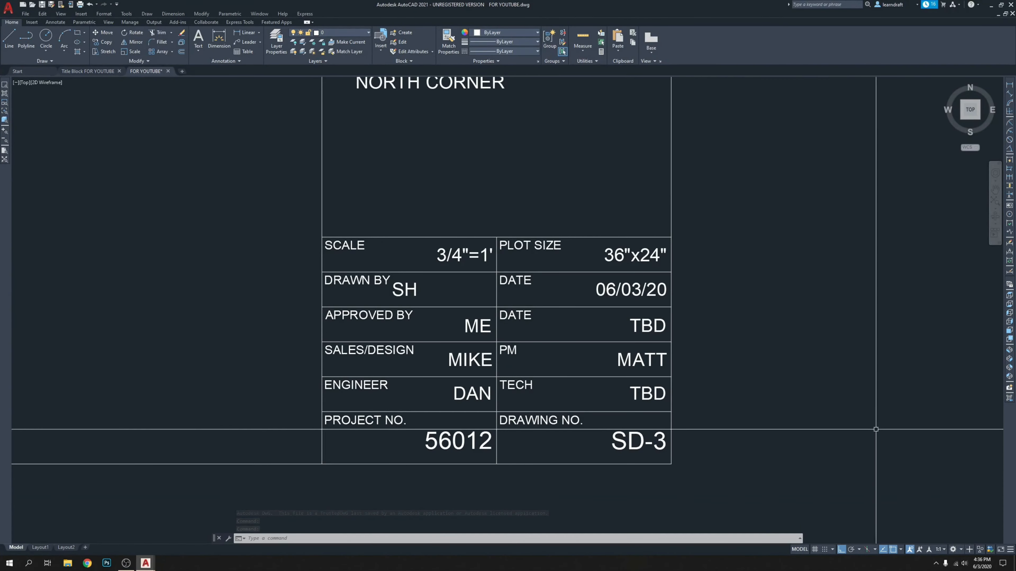
Step: Insert another Title Block FOR YOUTUBE from the block library into empty model space, leaving the prompted attributes unfilled
{"action": "left_click", "coordinate": [81, 15]}
{"action": "left_click", "coordinate": [100, 136]}
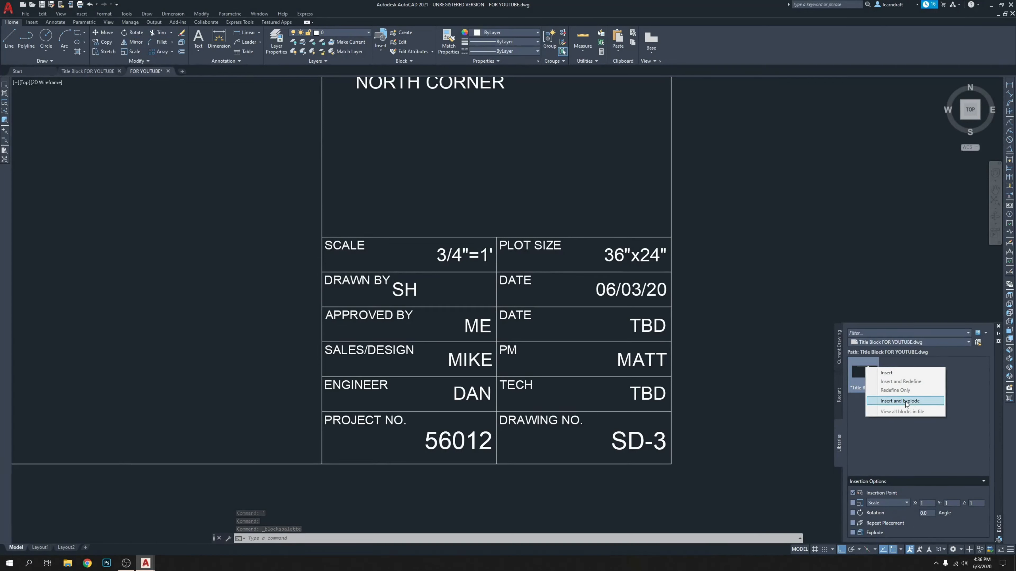
{"action": "left_click", "coordinate": [886, 373]}
{"action": "scroll", "coordinate": [731, 295], "scroll_direction": "down", "scroll_amount": 6}
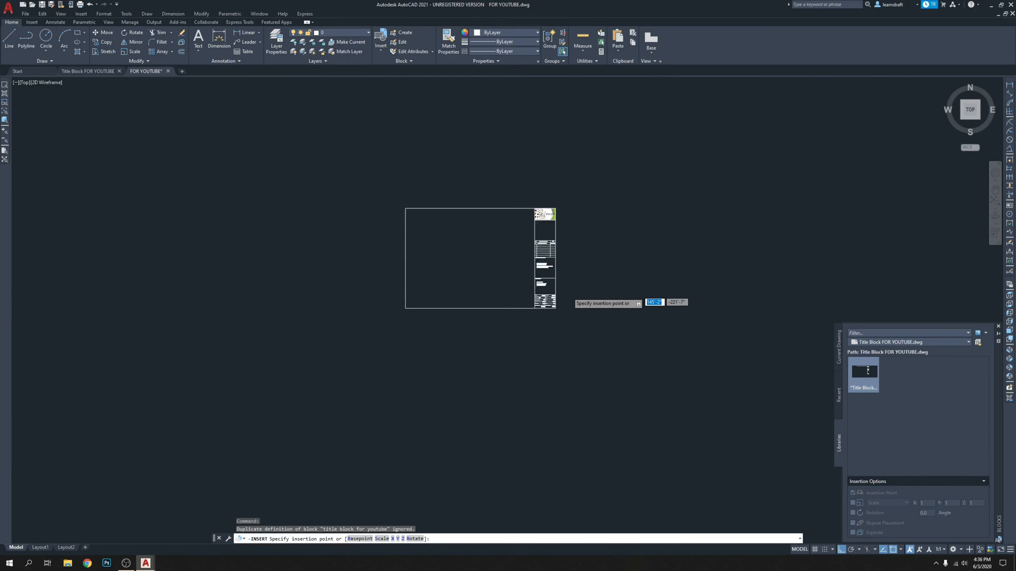
{"action": "left_click", "coordinate": [595, 275]}
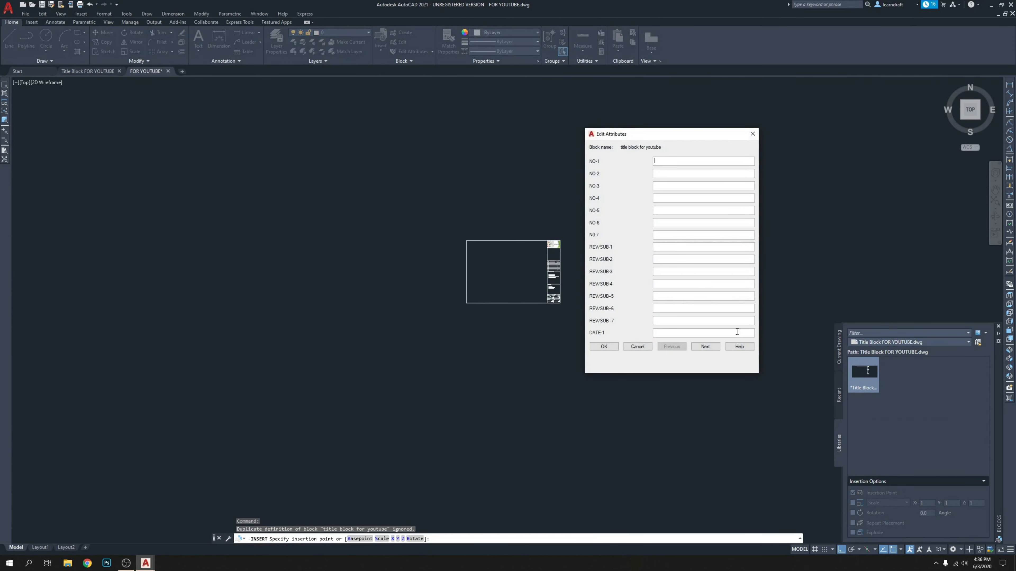
{"action": "left_click", "coordinate": [604, 347]}
{"action": "scroll", "coordinate": [624, 276], "scroll_direction": "down", "scroll_amount": 8}
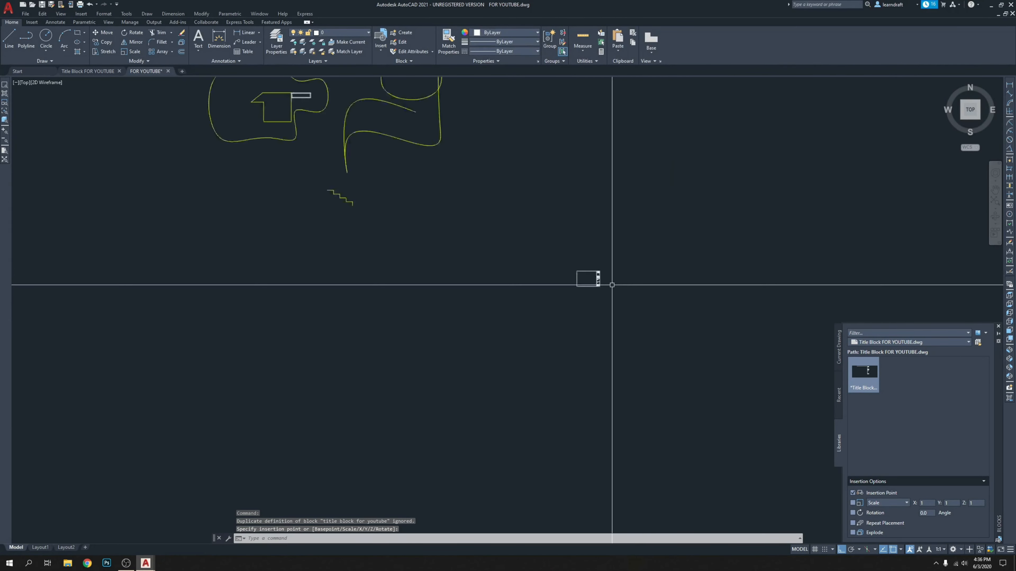
{"action": "scroll", "coordinate": [481, 279], "scroll_direction": "down", "scroll_amount": 5}
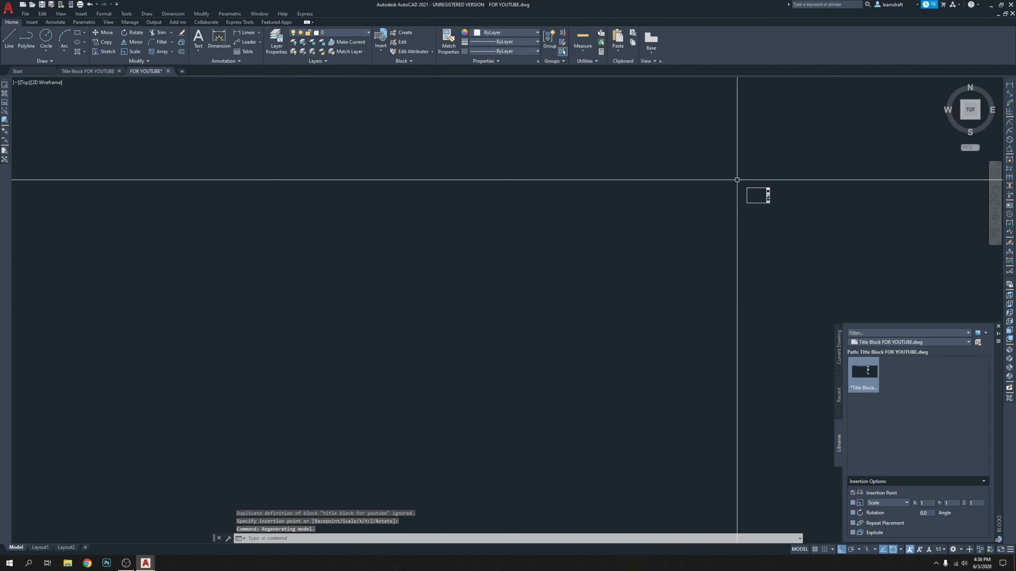
Step: Set the DRAWN-BY attribute of the newly inserted title block to SH
{"action": "scroll", "coordinate": [737, 179], "scroll_direction": "up", "scroll_amount": 12}
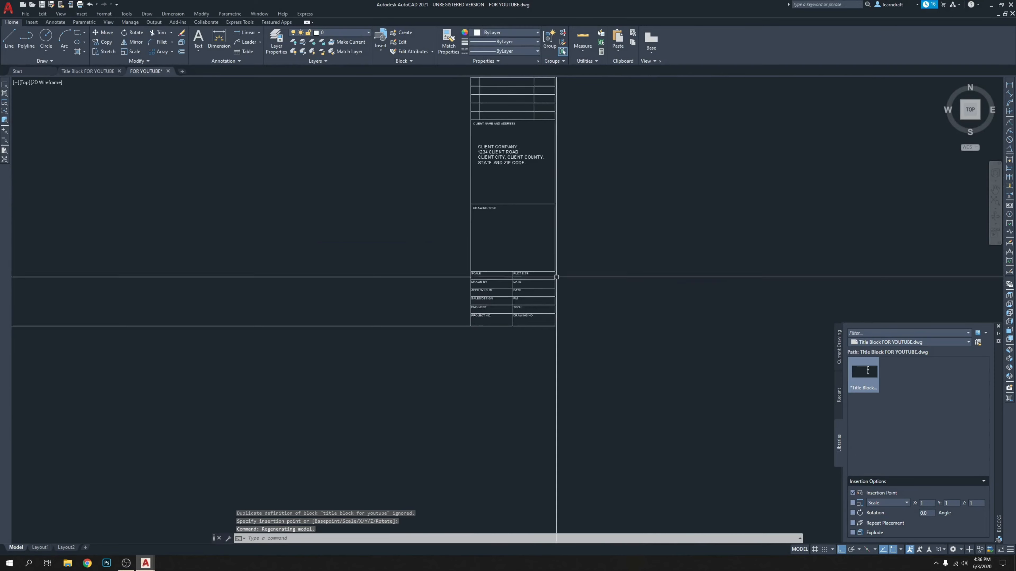
{"action": "scroll", "coordinate": [511, 296], "scroll_direction": "up", "scroll_amount": 6}
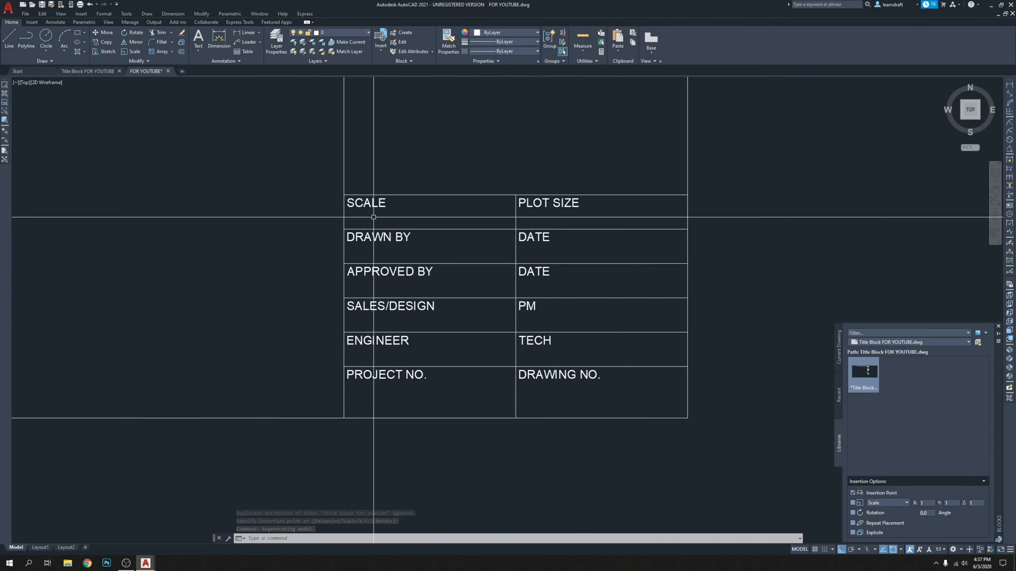
{"action": "middle_click_drag", "start_coordinate": [428, 290], "coordinate": [453, 270]}
{"action": "double_click", "coordinate": [435, 217]}
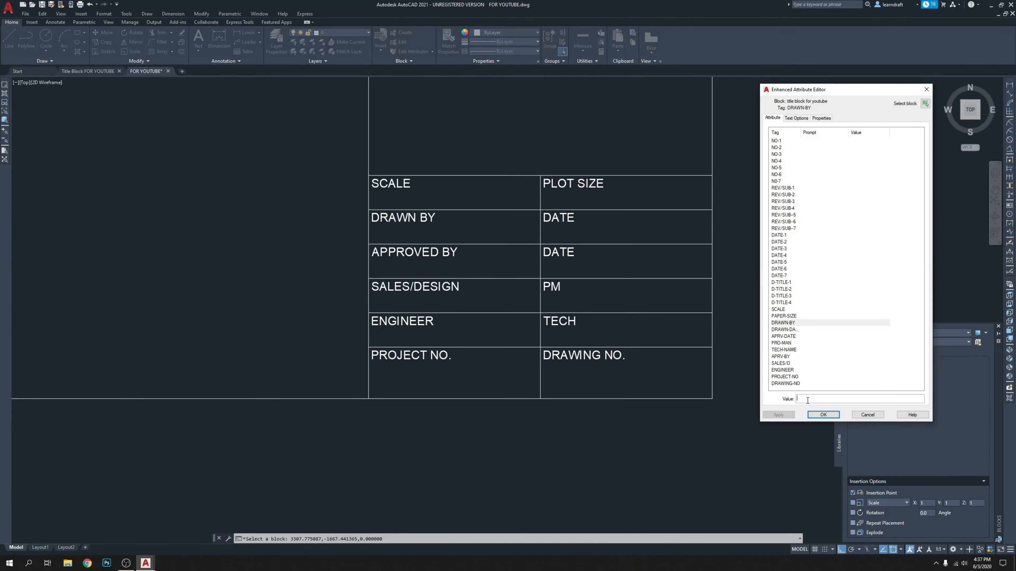
{"action": "left_click", "coordinate": [822, 415]}
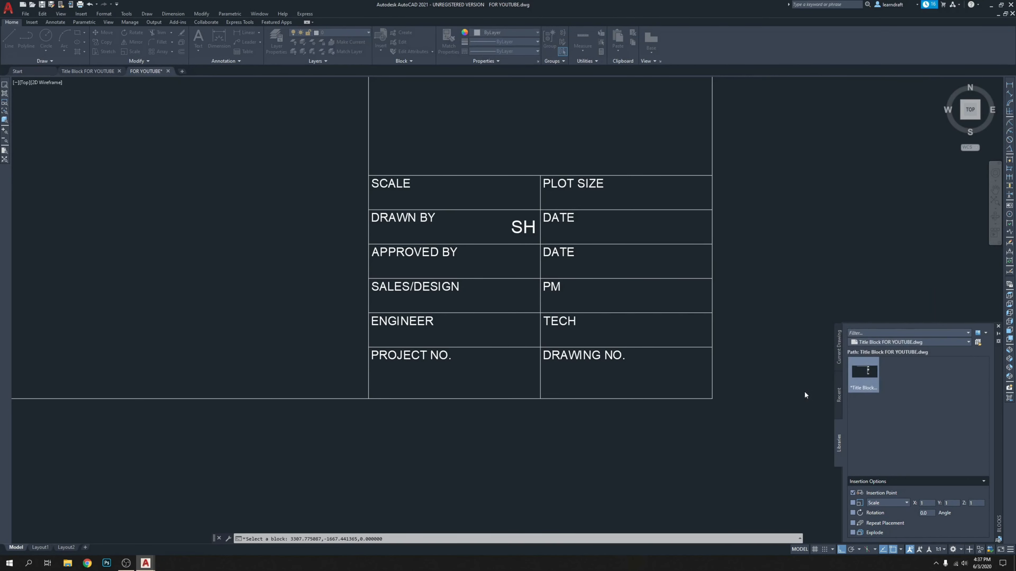
Step: Close the Blocks palette and delete the test copy of the title block
{"action": "scroll", "coordinate": [560, 333], "scroll_direction": "down", "scroll_amount": 6}
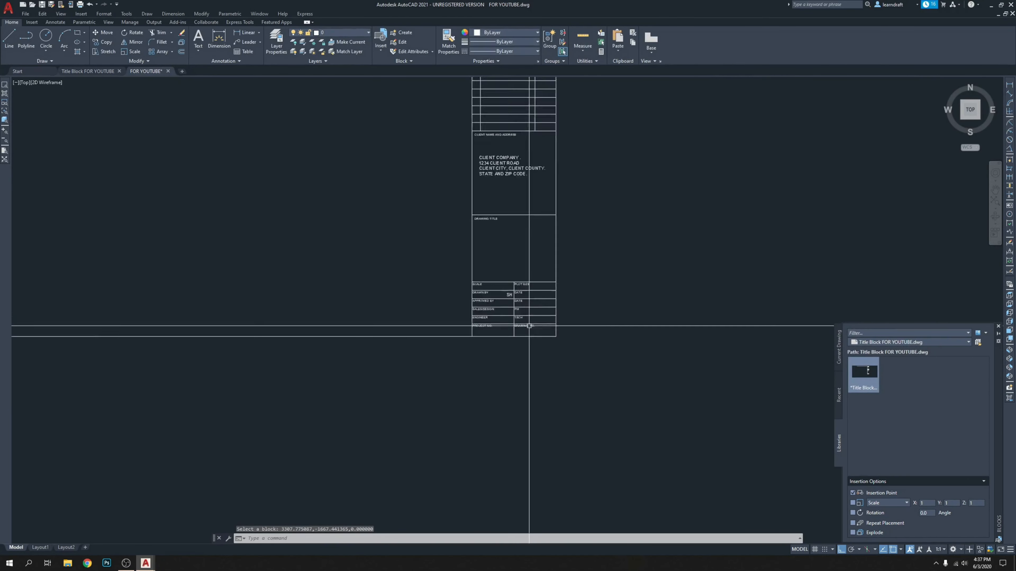
{"action": "left_click", "coordinate": [998, 326]}
{"action": "left_click", "coordinate": [578, 198]}
{"action": "scroll", "coordinate": [487, 281], "scroll_direction": "up", "scroll_amount": 8}
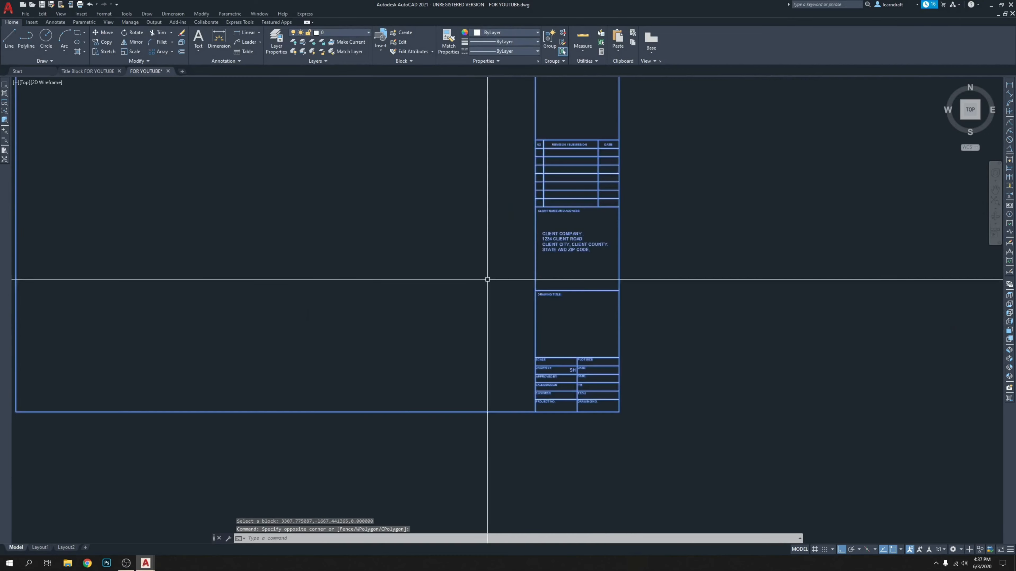
{"action": "scroll", "coordinate": [612, 397], "scroll_direction": "down", "scroll_amount": 8}
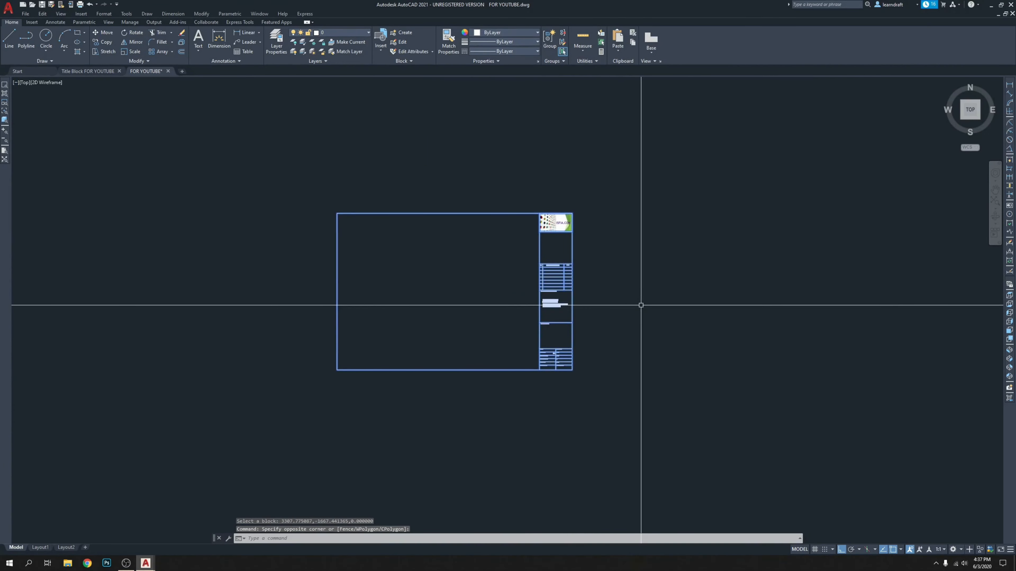
{"action": "key", "text": "Delete"}
Step: Pad the original title block's DRAWN-BY value SH with leading spaces so it lines up with the right-aligned entries
{"action": "scroll", "coordinate": [623, 301], "scroll_direction": "down", "scroll_amount": 10}
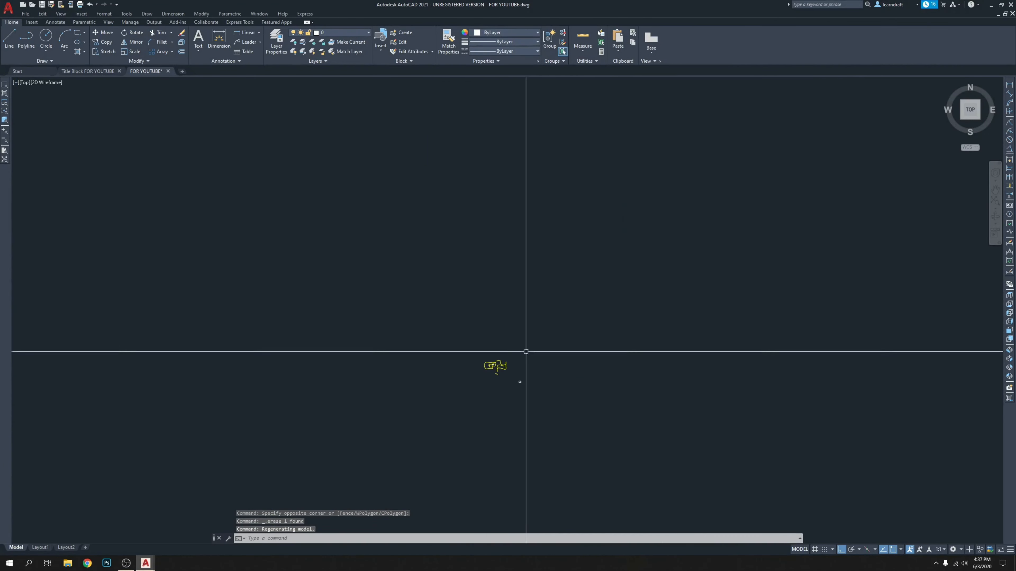
{"action": "scroll", "coordinate": [526, 351], "scroll_direction": "up", "scroll_amount": 12}
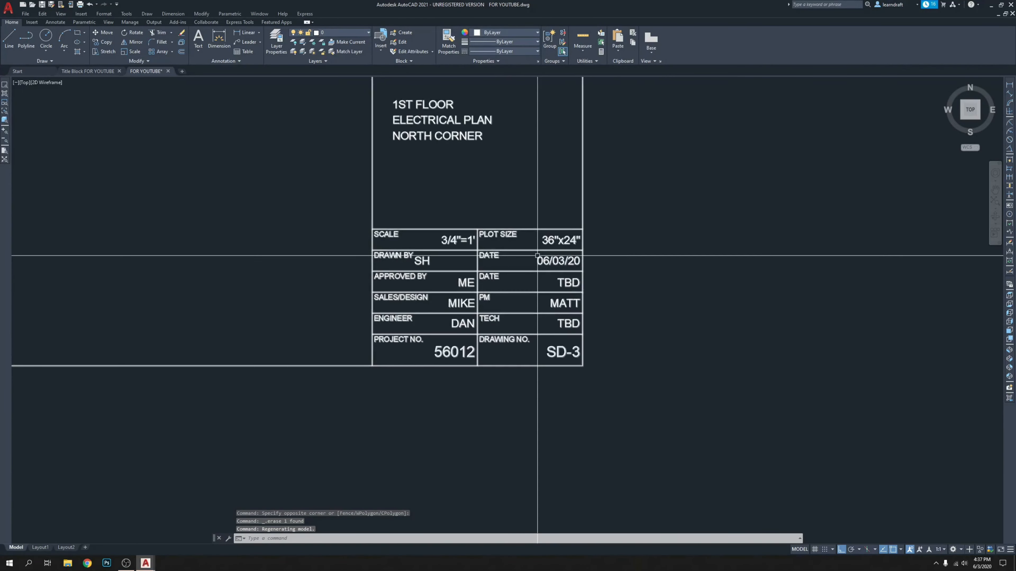
{"action": "scroll", "coordinate": [453, 259], "scroll_direction": "up", "scroll_amount": 2}
{"action": "scroll", "coordinate": [476, 283], "scroll_direction": "down", "scroll_amount": 4}
{"action": "scroll", "coordinate": [454, 283], "scroll_direction": "up", "scroll_amount": 4}
{"action": "middle_click_drag", "start_coordinate": [539, 270], "coordinate": [527, 248]}
{"action": "scroll", "coordinate": [472, 276], "scroll_direction": "up", "scroll_amount": 4}
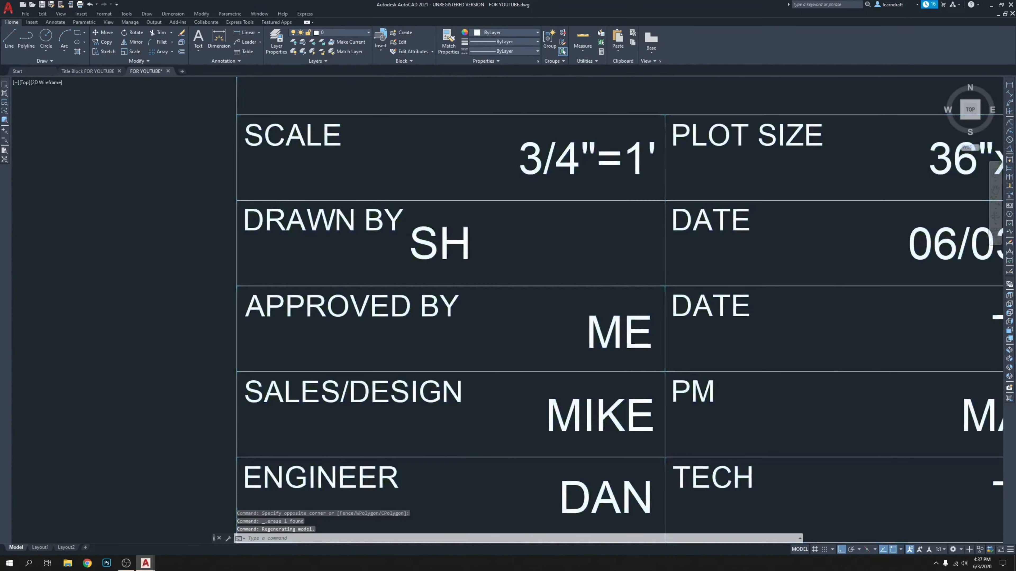
{"action": "double_click", "coordinate": [440, 244]}
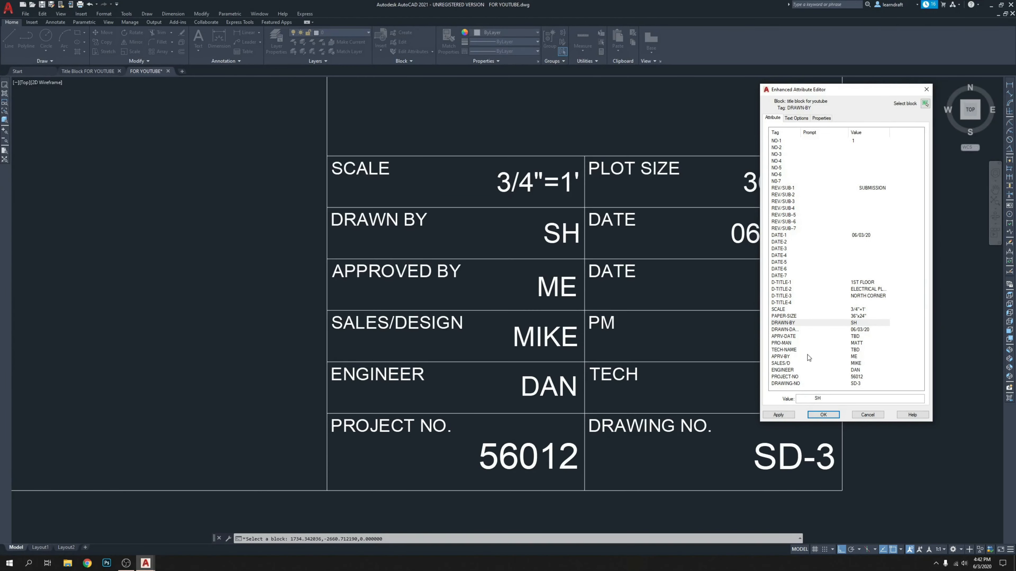
{"action": "left_click", "coordinate": [823, 415]}
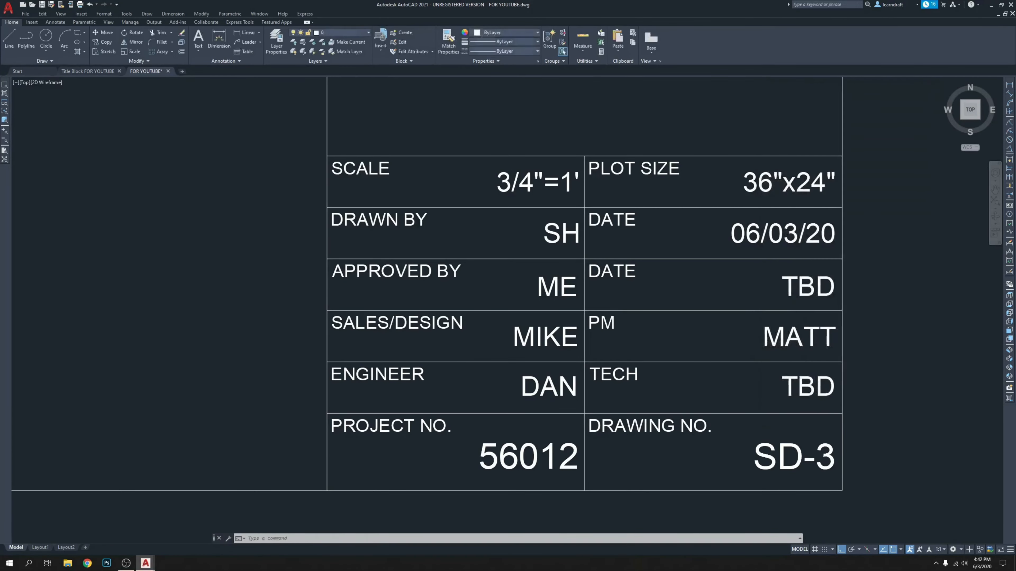
Step: Review the whole title block in model space, then switch to Layout1 and delete that layout
{"action": "scroll", "coordinate": [640, 226], "scroll_direction": "down", "scroll_amount": 5}
{"action": "scroll", "coordinate": [598, 250], "scroll_direction": "down", "scroll_amount": 6}
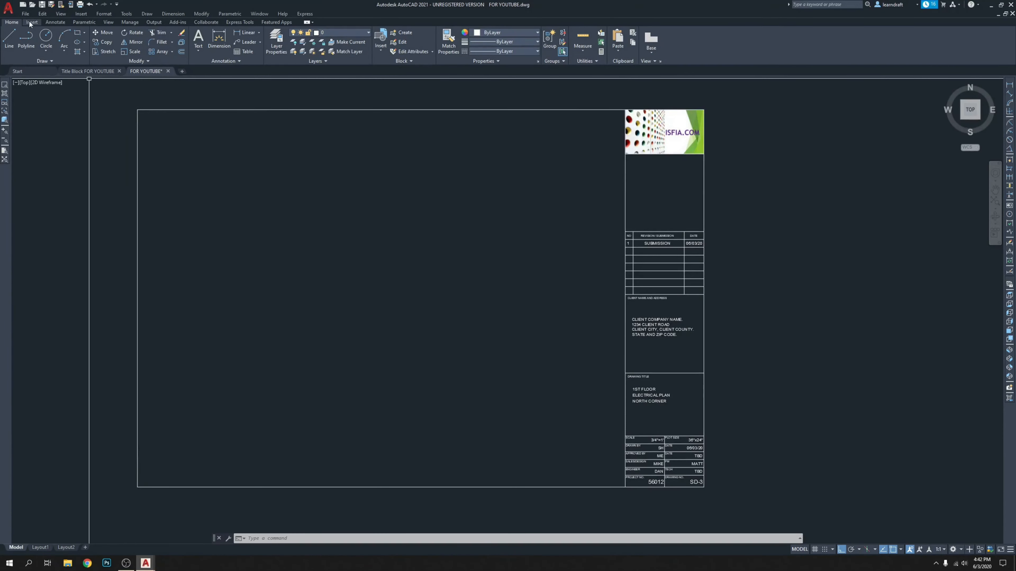
{"action": "left_click", "coordinate": [42, 548]}
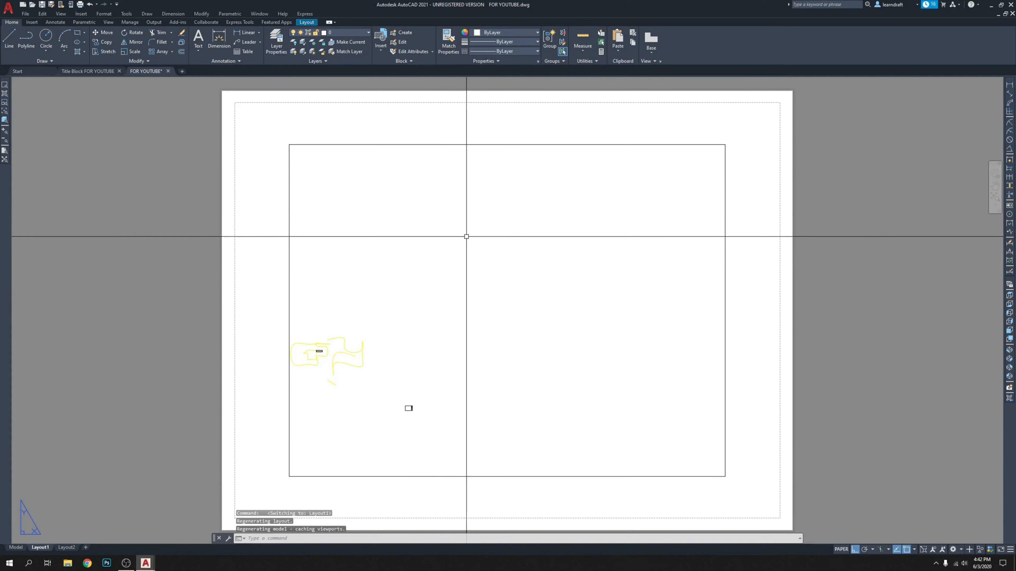
{"action": "scroll", "coordinate": [476, 224], "scroll_direction": "down", "scroll_amount": 2}
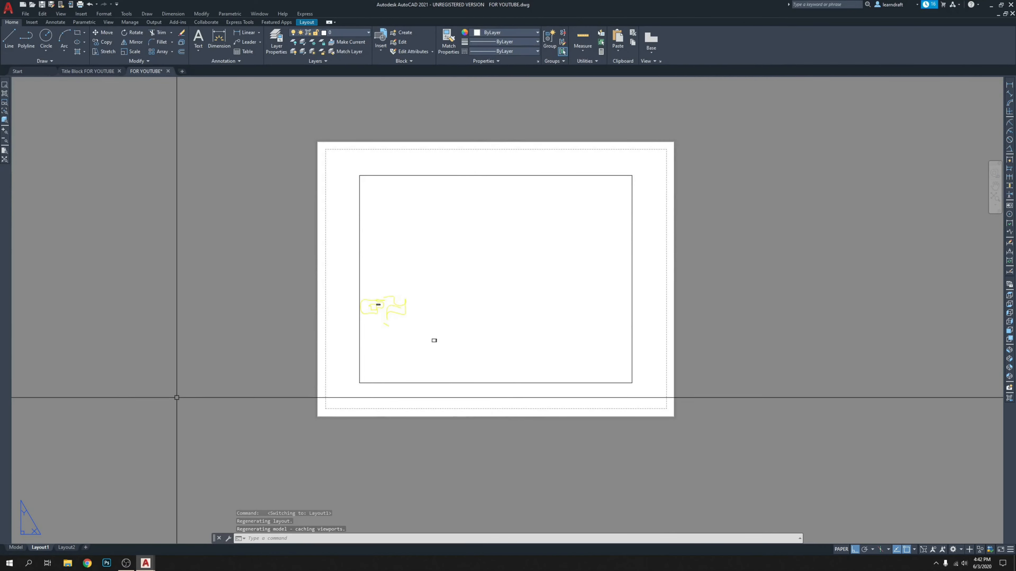
{"action": "right_click", "coordinate": [40, 547]}
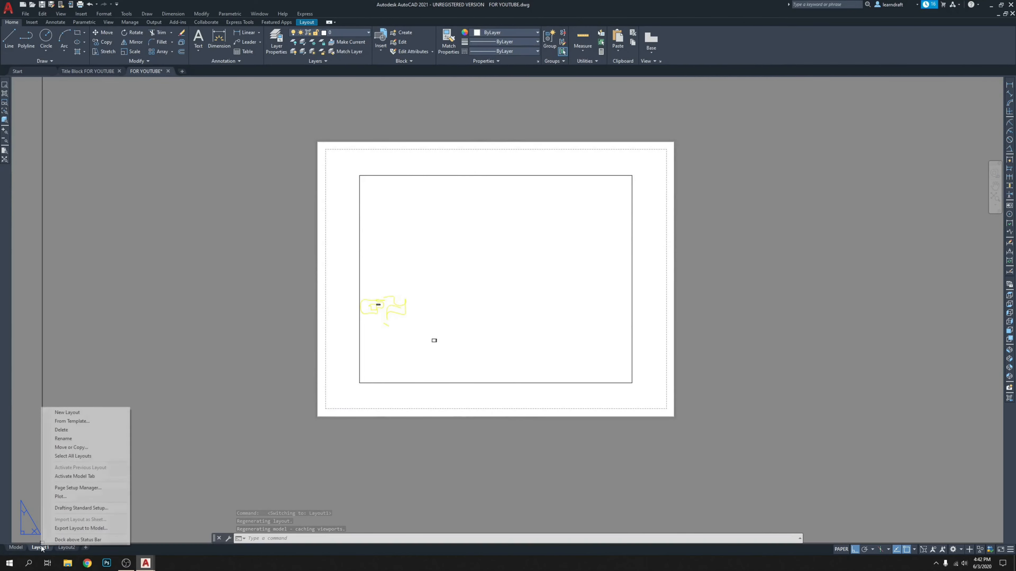
{"action": "left_click", "coordinate": [79, 431]}
{"action": "left_click", "coordinate": [524, 306]}
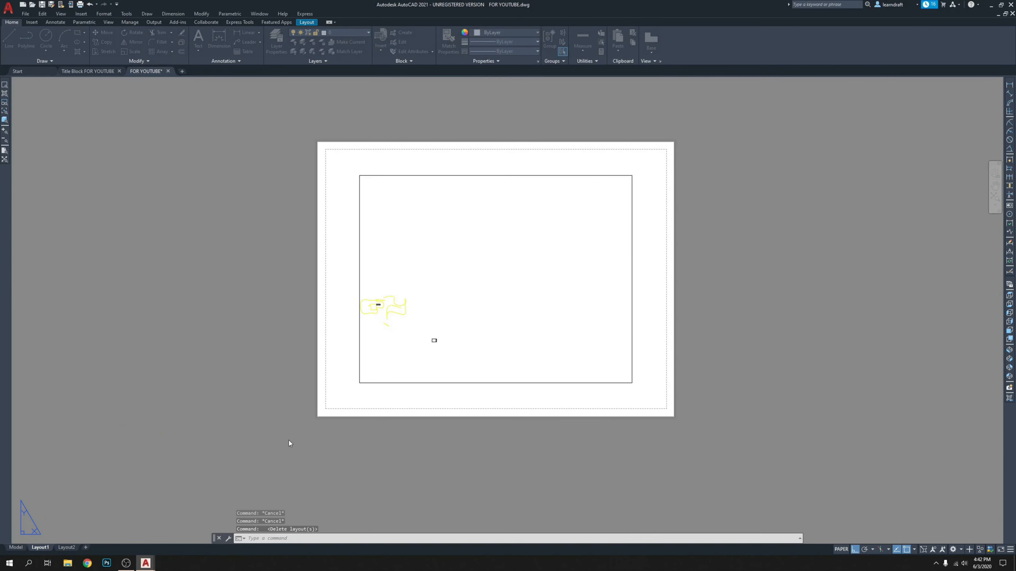
{"action": "right_click", "coordinate": [41, 548]}
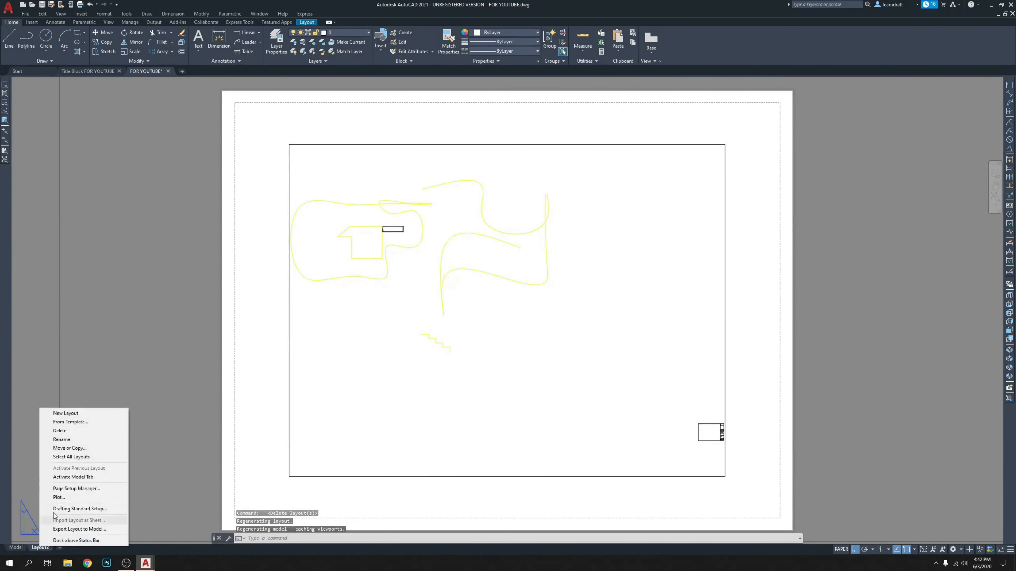
{"action": "left_click", "coordinate": [156, 377]}
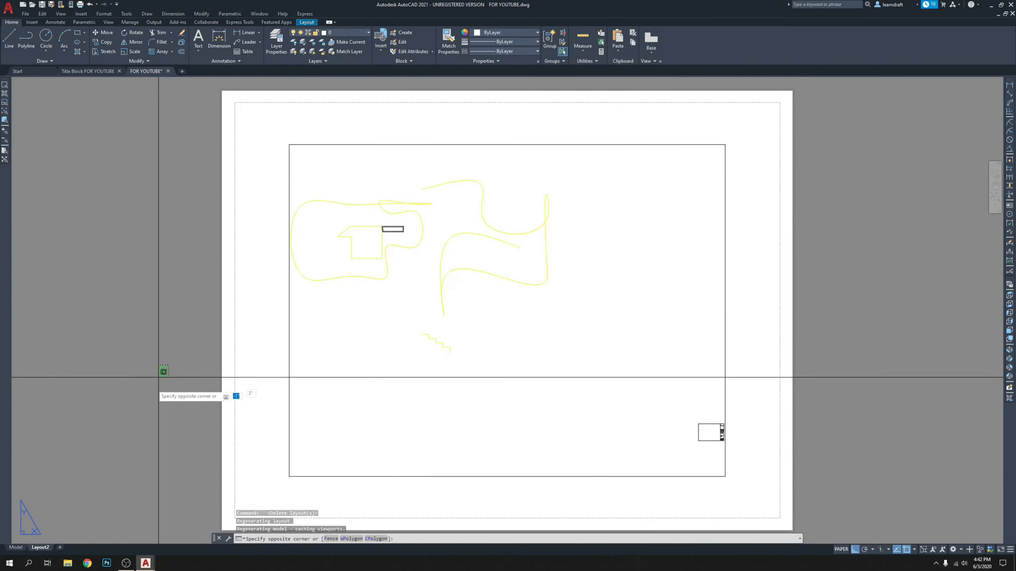
{"action": "left_click", "coordinate": [156, 377]}
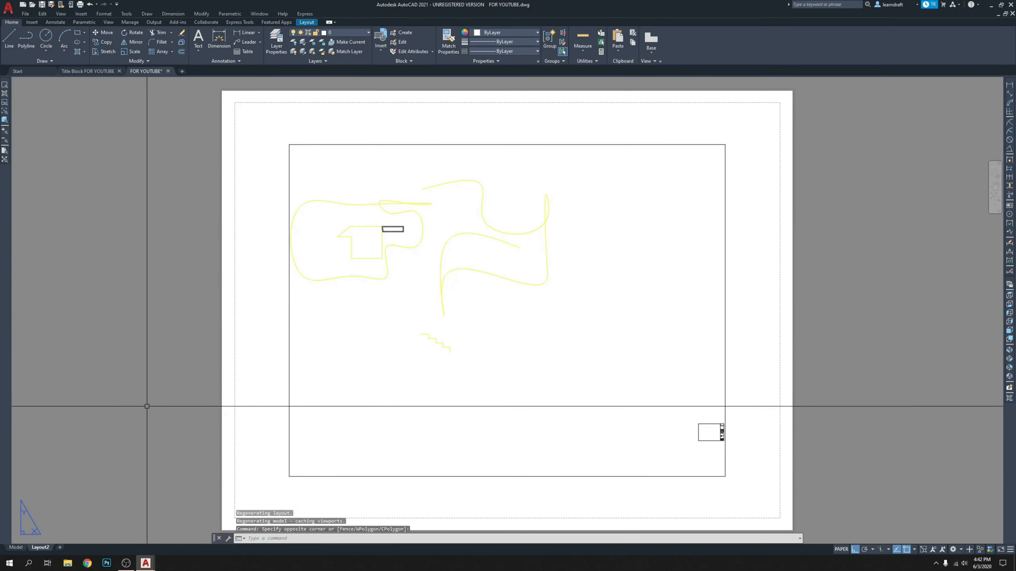
{"action": "right_click", "coordinate": [38, 548]}
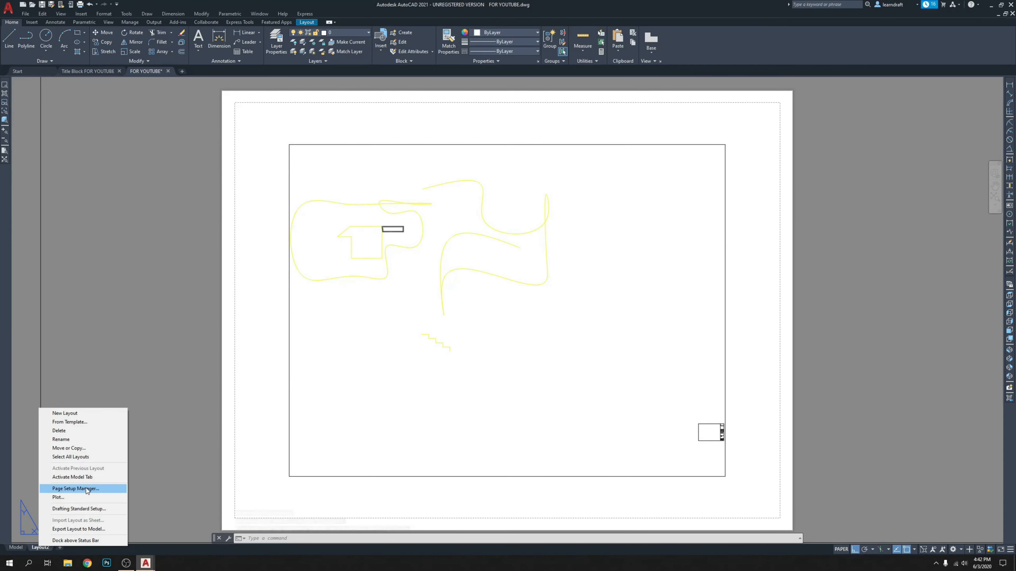
{"action": "left_click", "coordinate": [185, 297]}
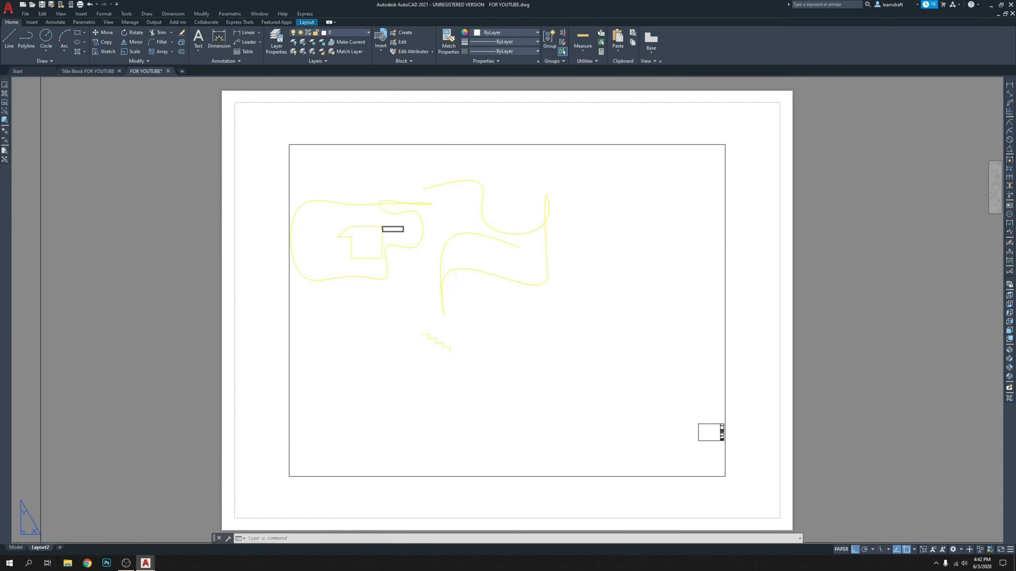
{"action": "left_click", "coordinate": [33, 24]}
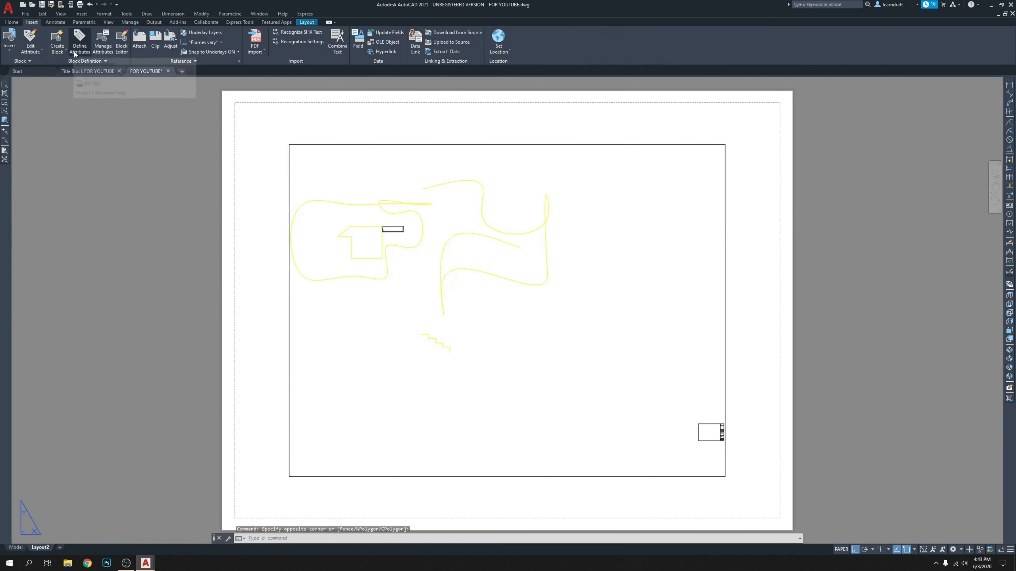
Step: Create a new page setup named 36 X 24 for Layout2
{"action": "left_click", "coordinate": [27, 14]}
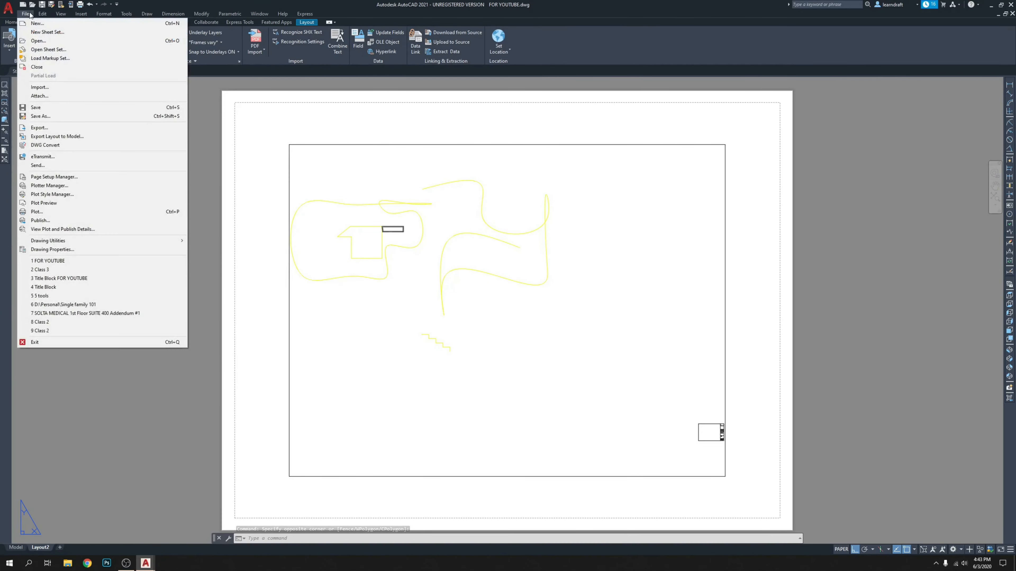
{"action": "left_click", "coordinate": [54, 177]}
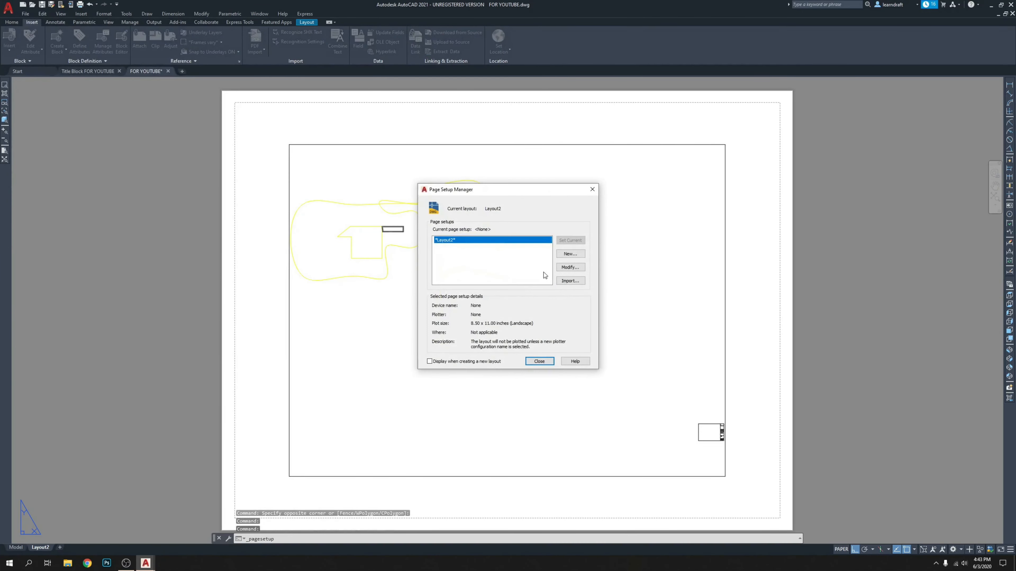
{"action": "left_click", "coordinate": [571, 254]}
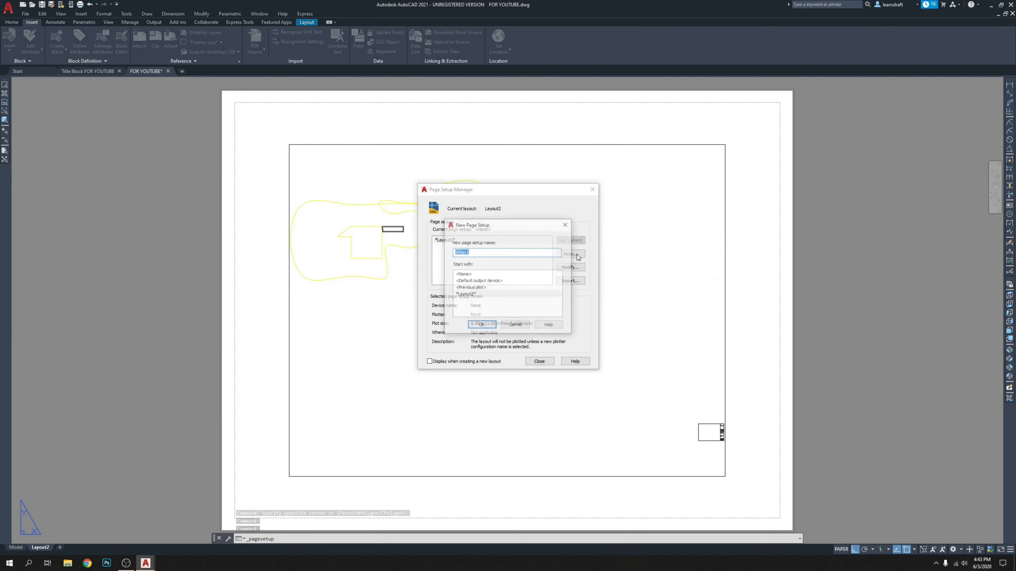
{"action": "type", "text": "36 X 24"}
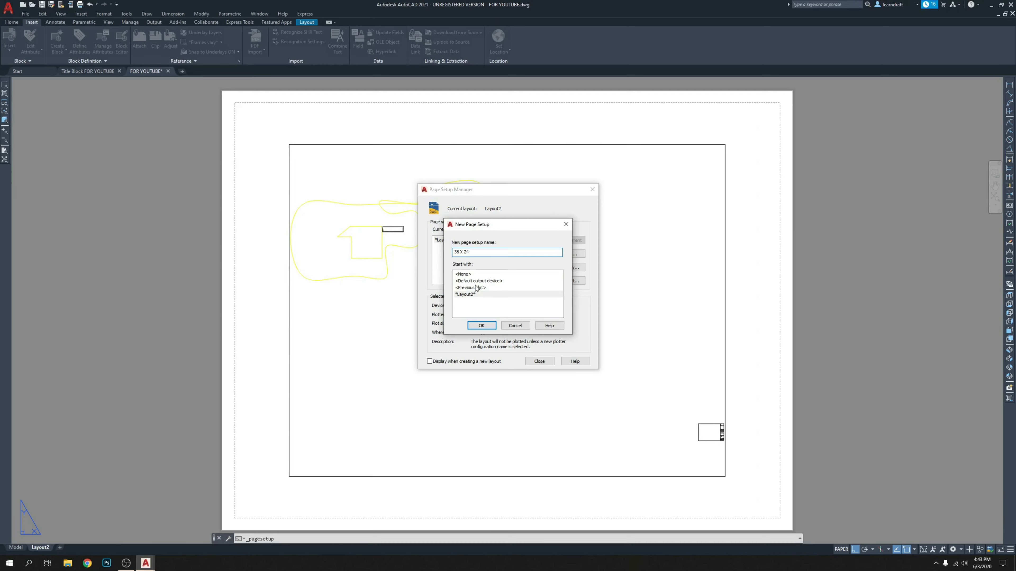
{"action": "left_click", "coordinate": [481, 325]}
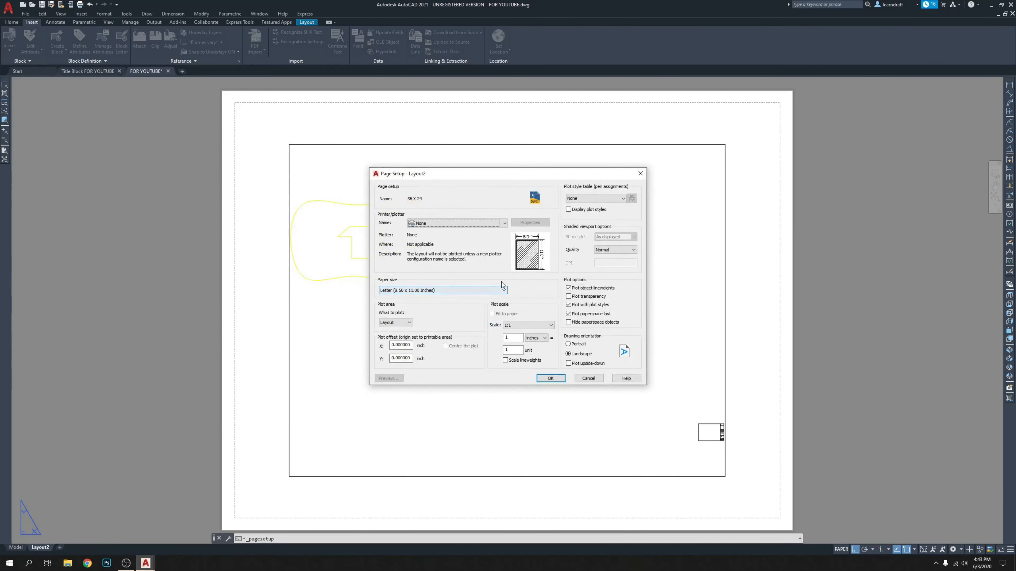
Step: Set the page setup's plotter to DWG To PDF.pc3 and its paper size to ARCH expand D (36.00 x 24.00 Inches), keeping Layout as plot area
{"action": "left_click", "coordinate": [482, 223]}
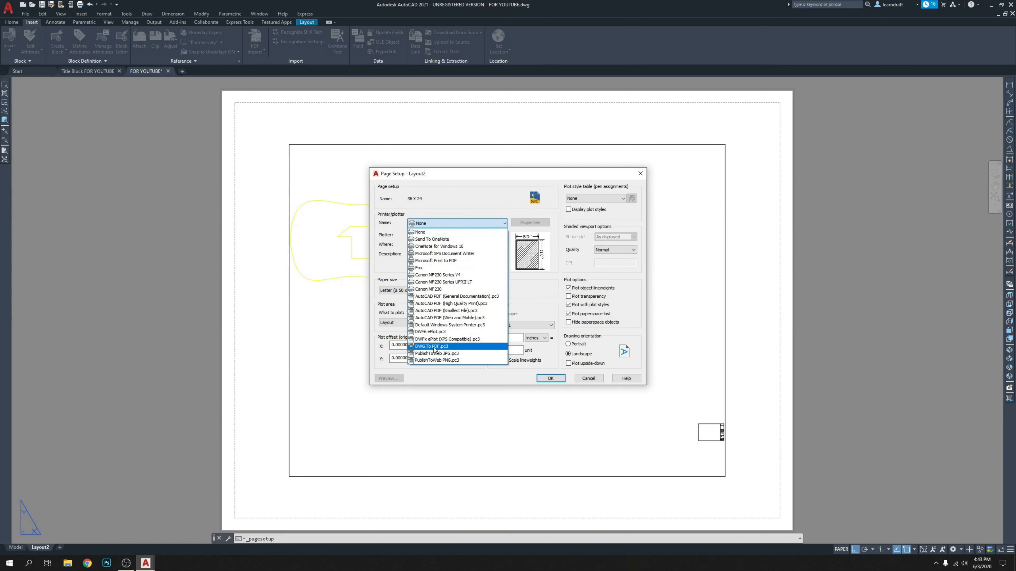
{"action": "left_click", "coordinate": [459, 347]}
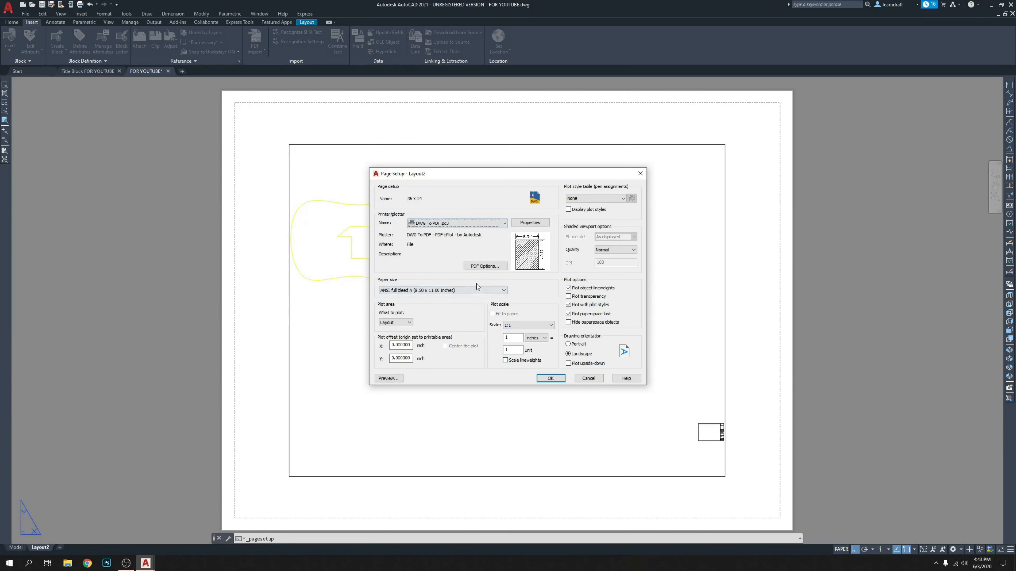
{"action": "left_click", "coordinate": [460, 288]}
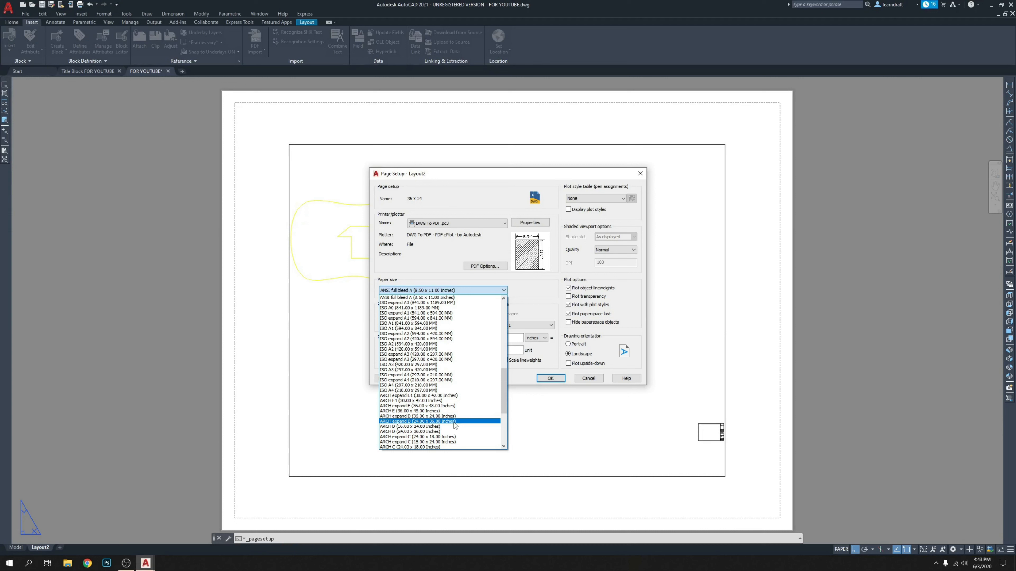
{"action": "left_click", "coordinate": [419, 418]}
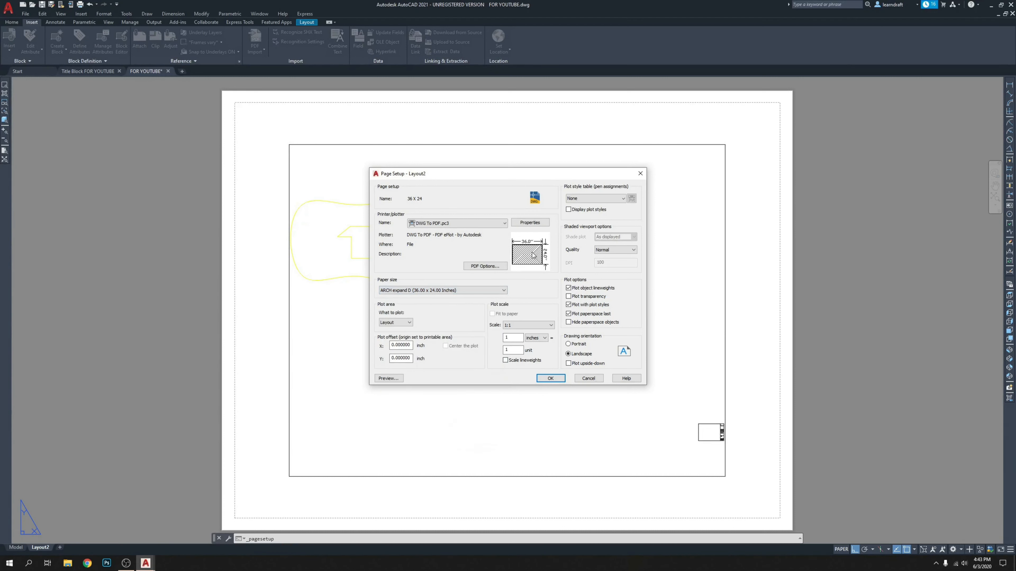
{"action": "mouse_move", "coordinate": [527, 250]}
{"action": "left_click", "coordinate": [407, 322]}
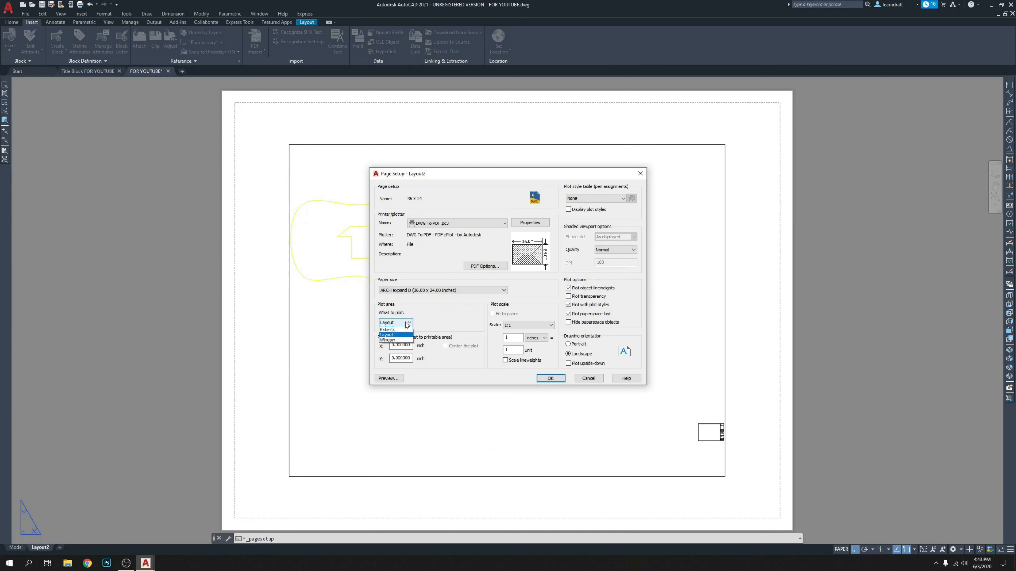
{"action": "left_click", "coordinate": [407, 322]}
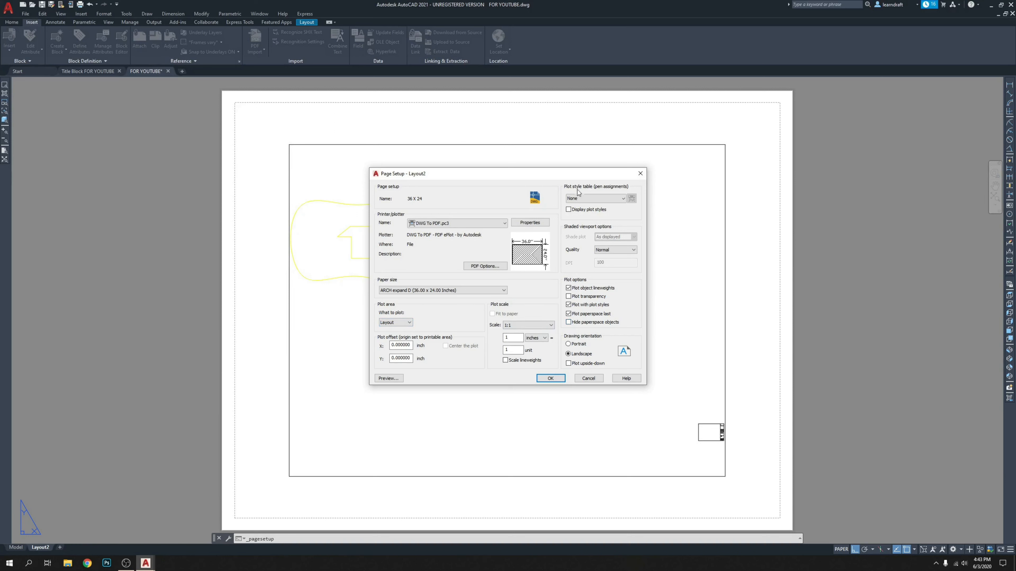
Step: Assign the monochrome.ctb plot style table, set the shaded viewport quality to Maximum, and accept the page setup
{"action": "left_click", "coordinate": [587, 197]}
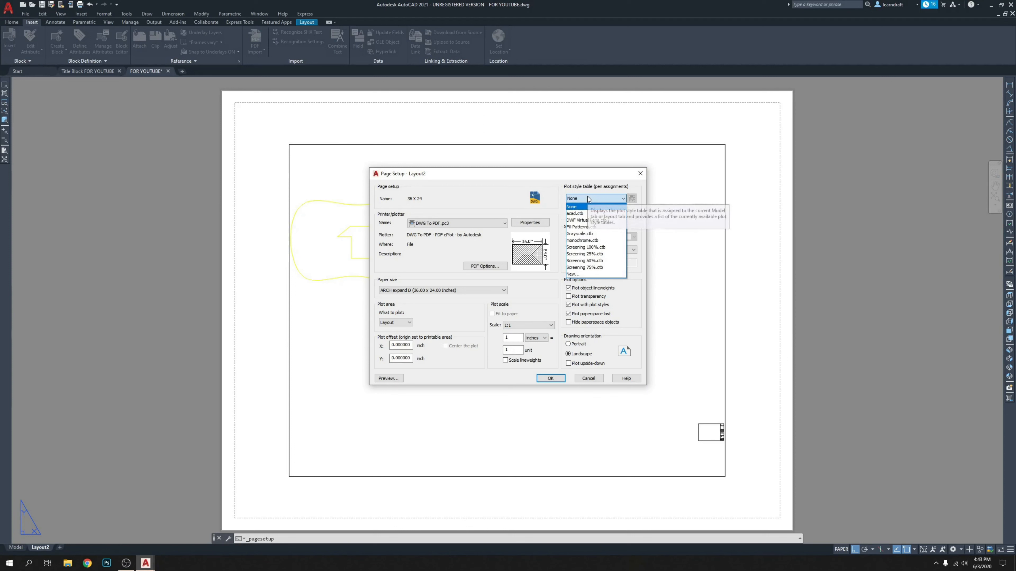
{"action": "left_click", "coordinate": [582, 240]}
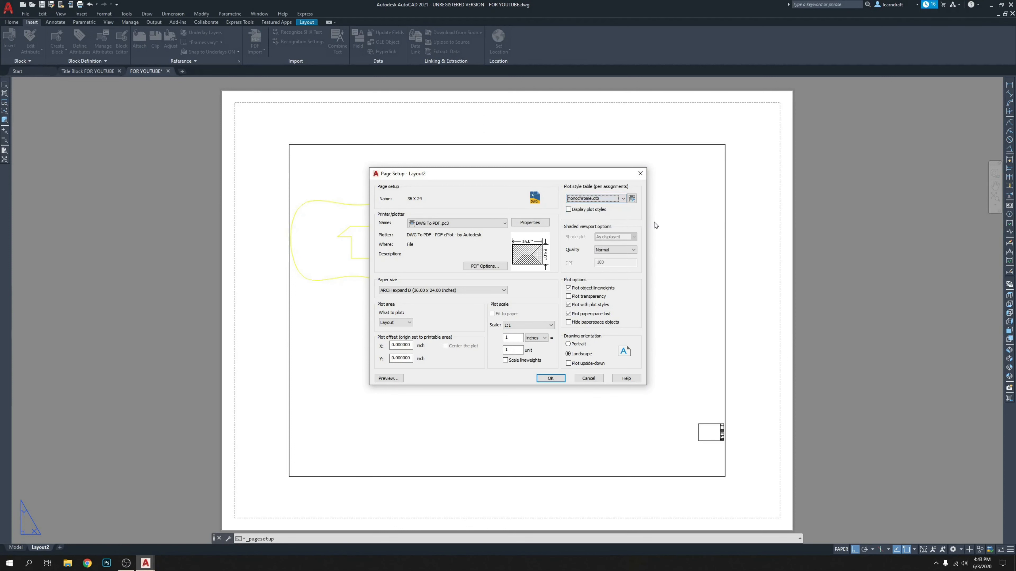
{"action": "left_click", "coordinate": [623, 250]}
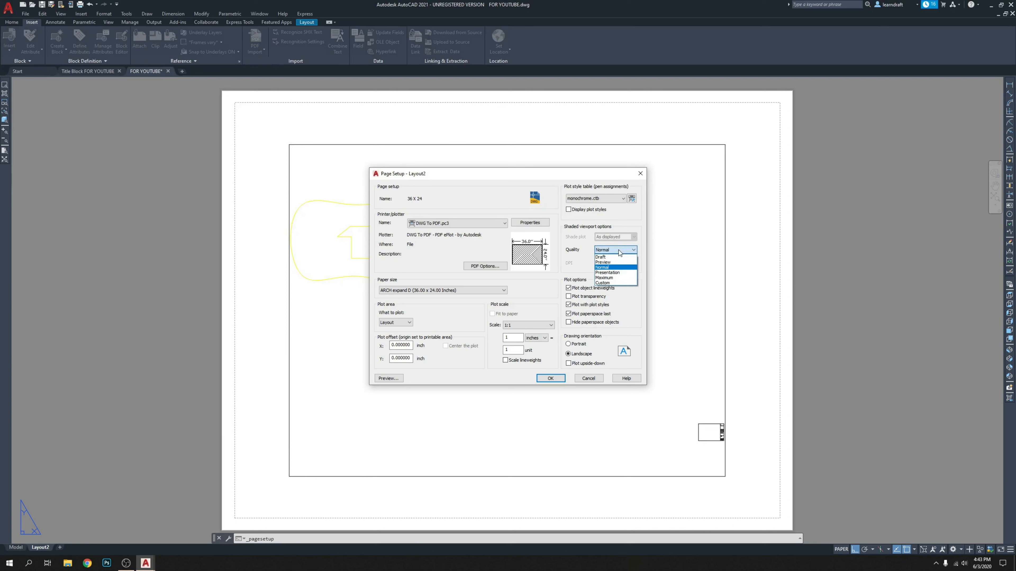
{"action": "left_click", "coordinate": [615, 279]}
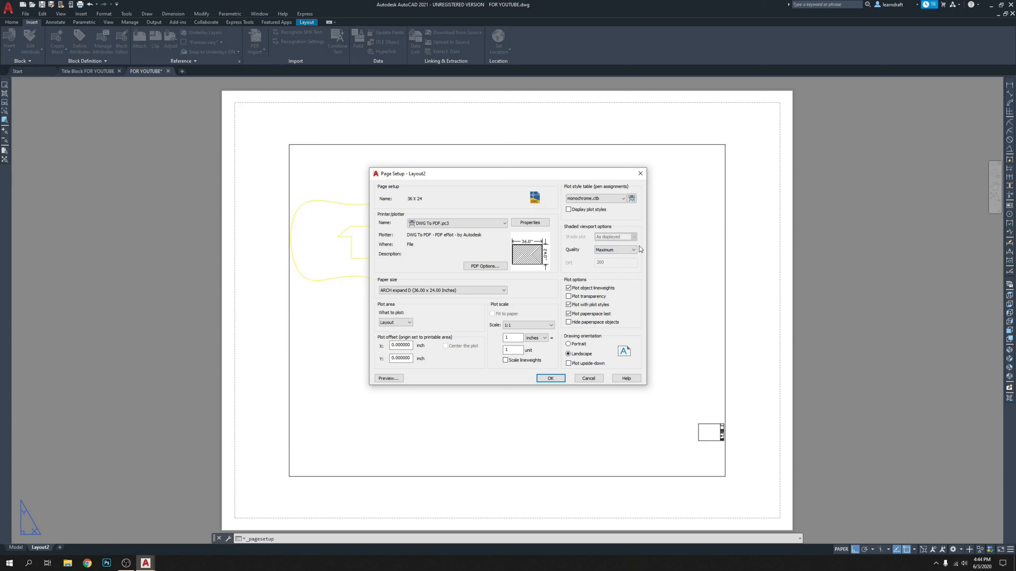
{"action": "left_click", "coordinate": [612, 251]}
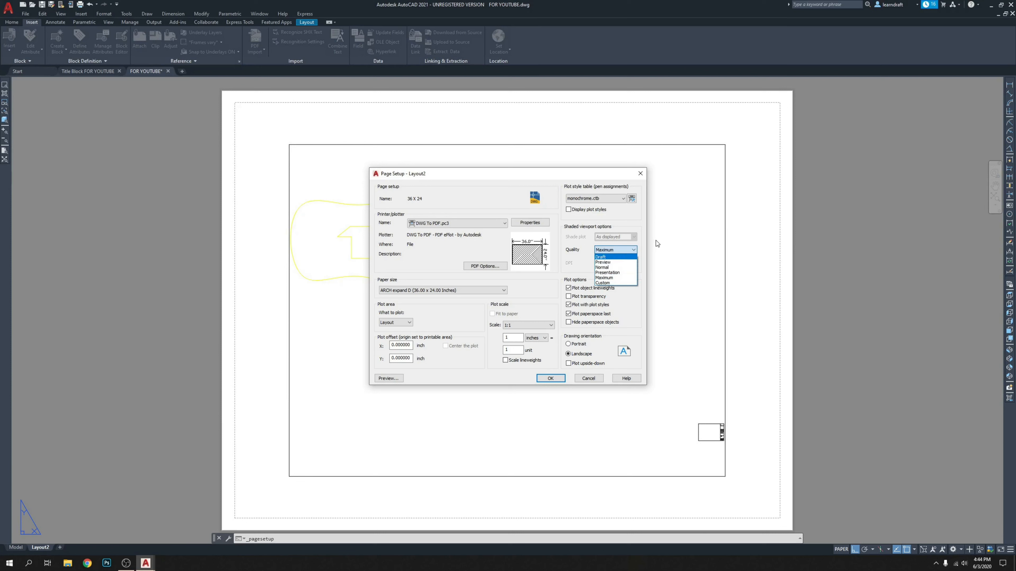
{"action": "left_click", "coordinate": [644, 242]}
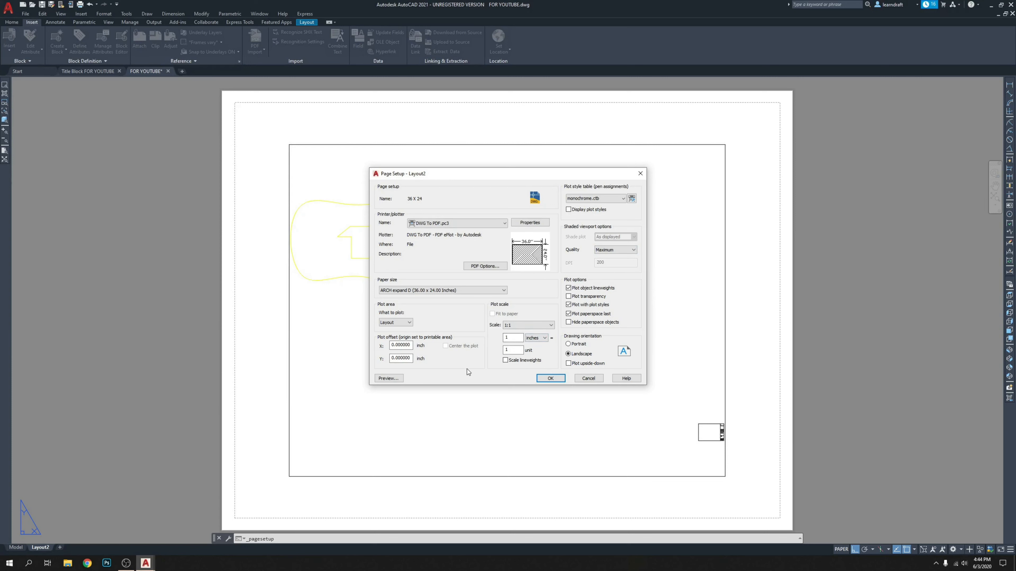
{"action": "left_click", "coordinate": [550, 378]}
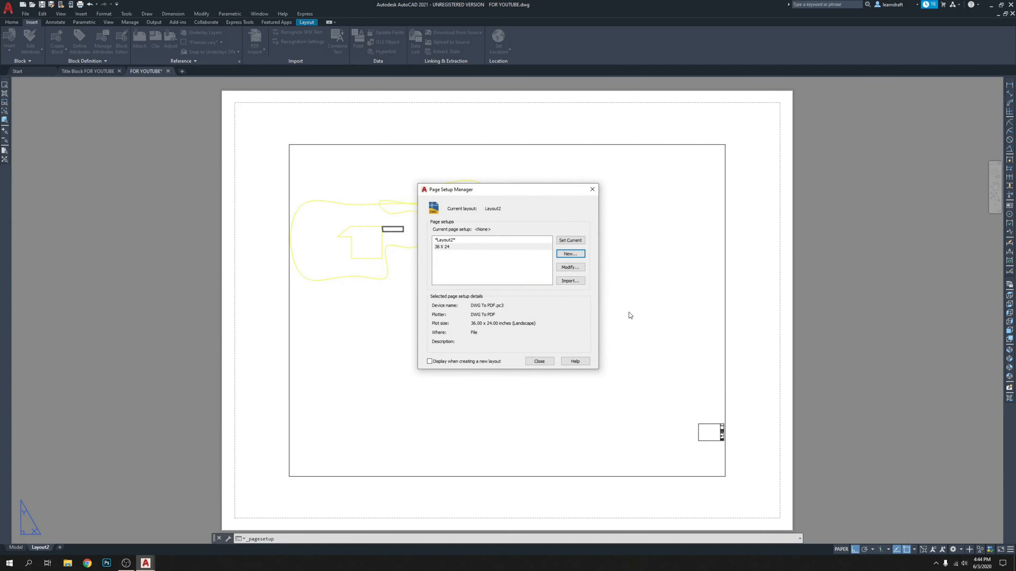
Step: Make the 36 X 24 page setup current for Layout2 and close the Page Setup Manager
{"action": "left_click", "coordinate": [478, 246]}
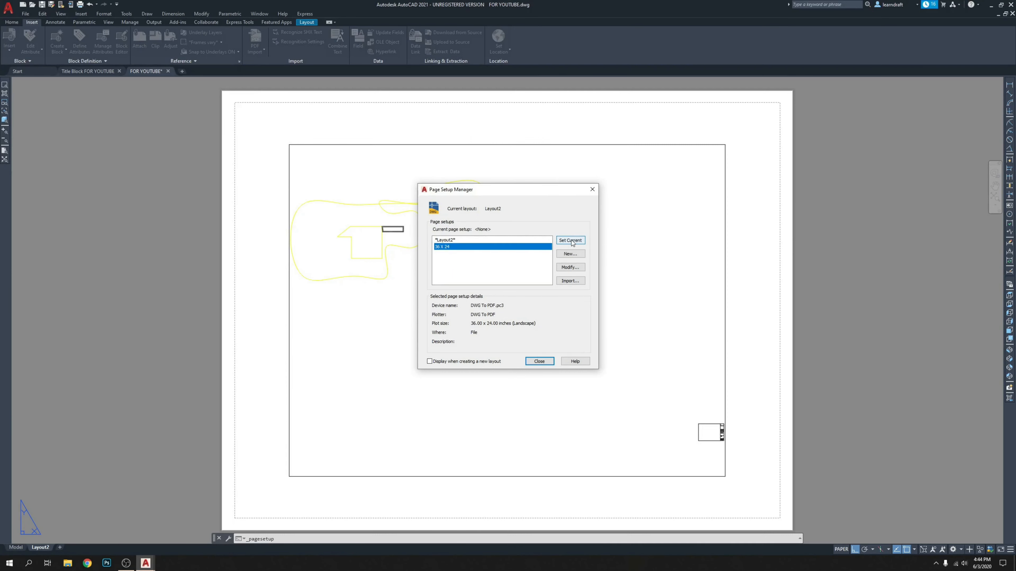
{"action": "left_click", "coordinate": [571, 241]}
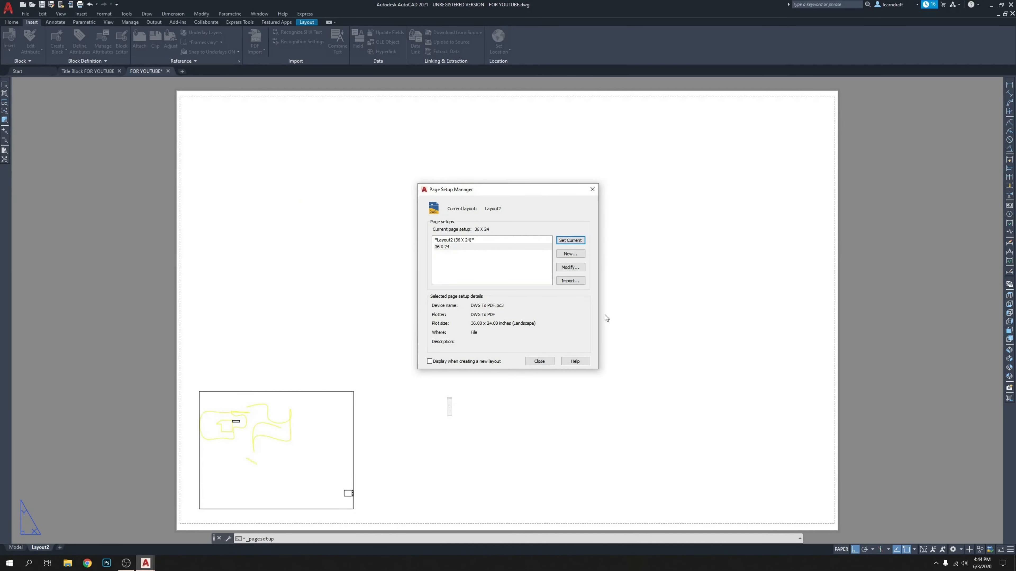
{"action": "left_click", "coordinate": [545, 361]}
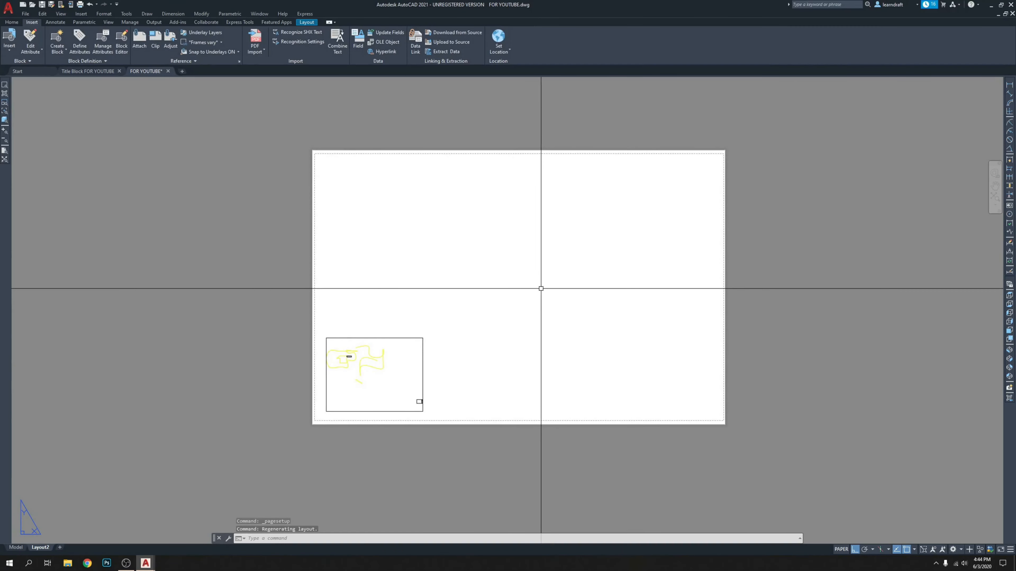
Step: Rename Layout2 as SD-3
{"action": "right_click", "coordinate": [43, 548]}
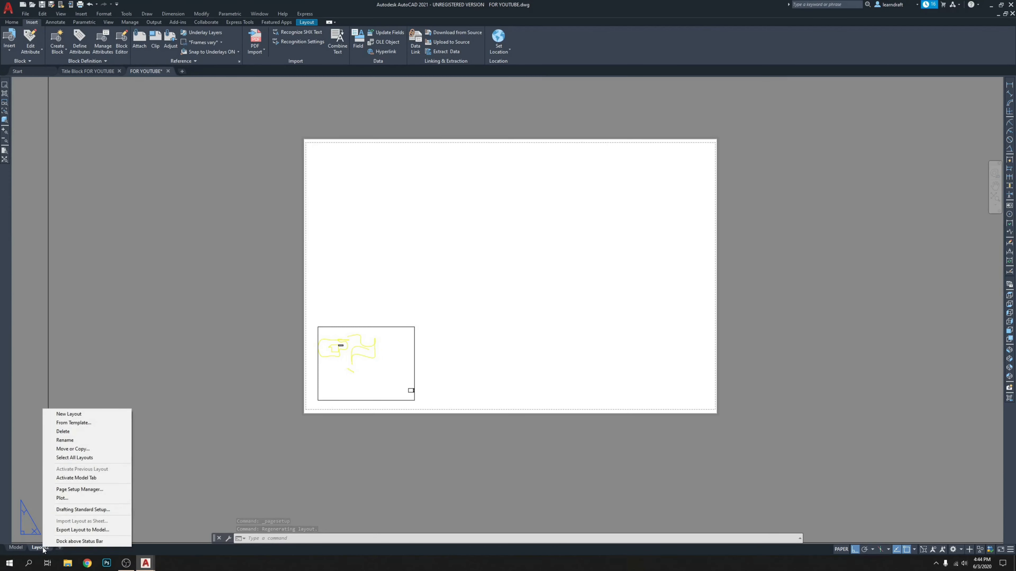
{"action": "left_click", "coordinate": [79, 441]}
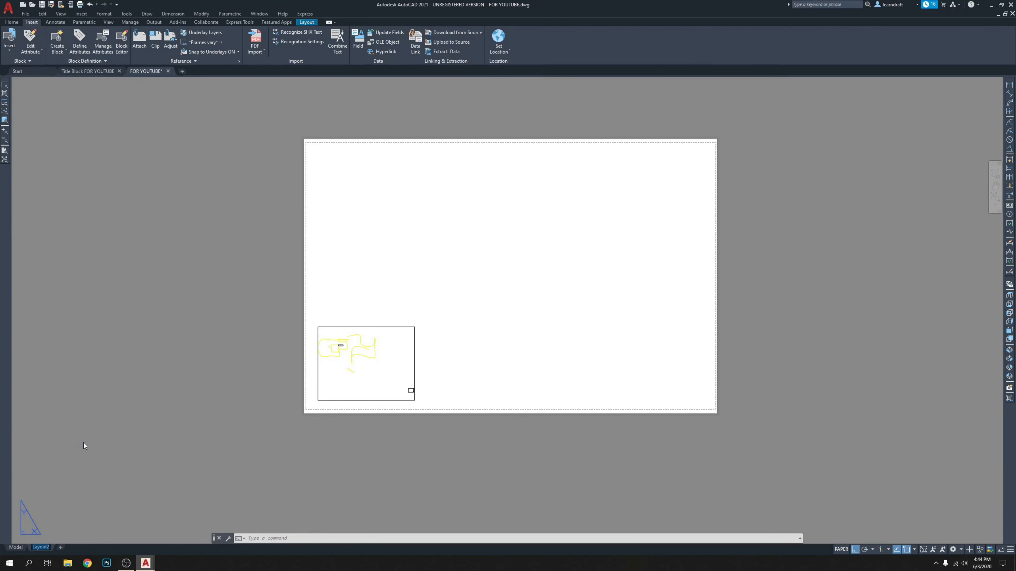
{"action": "type", "text": "PAGE"}
{"action": "key", "text": "BackSpace"}
{"action": "key", "text": "BackSpace"}
{"action": "key", "text": "BackSpace"}
{"action": "key", "text": "BackSpace"}
{"action": "type", "text": "SD-3"}
{"action": "key", "text": "Return"}
{"action": "key", "text": "Return"}
{"action": "left_click", "coordinate": [512, 247]}
{"action": "left_click", "coordinate": [467, 318]}
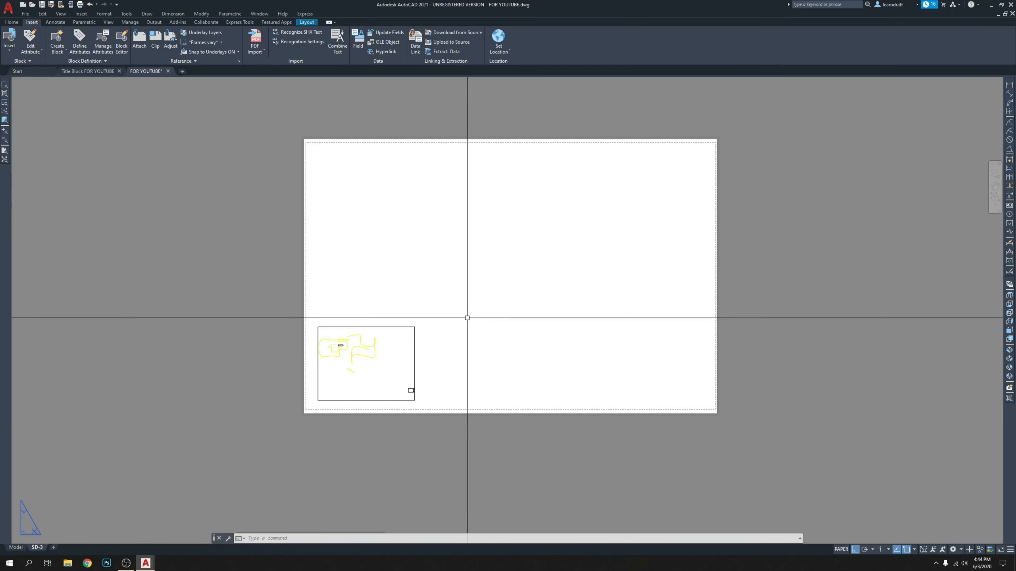
Step: Delete the default viewport from the SD-3 layout and check that no other objects remain on the sheet
{"action": "middle_click_drag", "start_coordinate": [467, 317], "coordinate": [422, 317]}
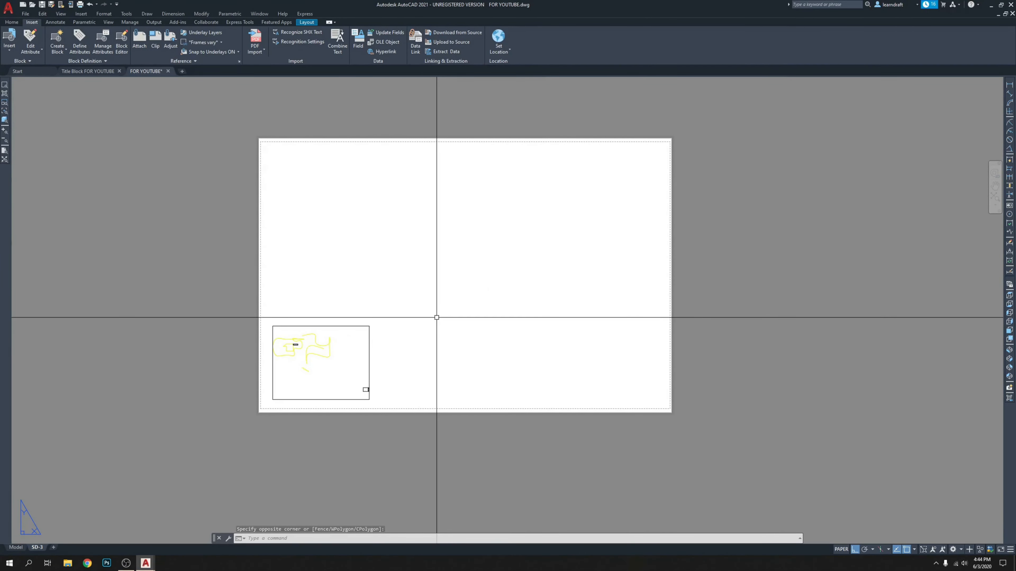
{"action": "left_click", "coordinate": [379, 308]}
{"action": "left_click", "coordinate": [359, 339]}
{"action": "scroll", "coordinate": [307, 348], "scroll_direction": "up", "scroll_amount": 2}
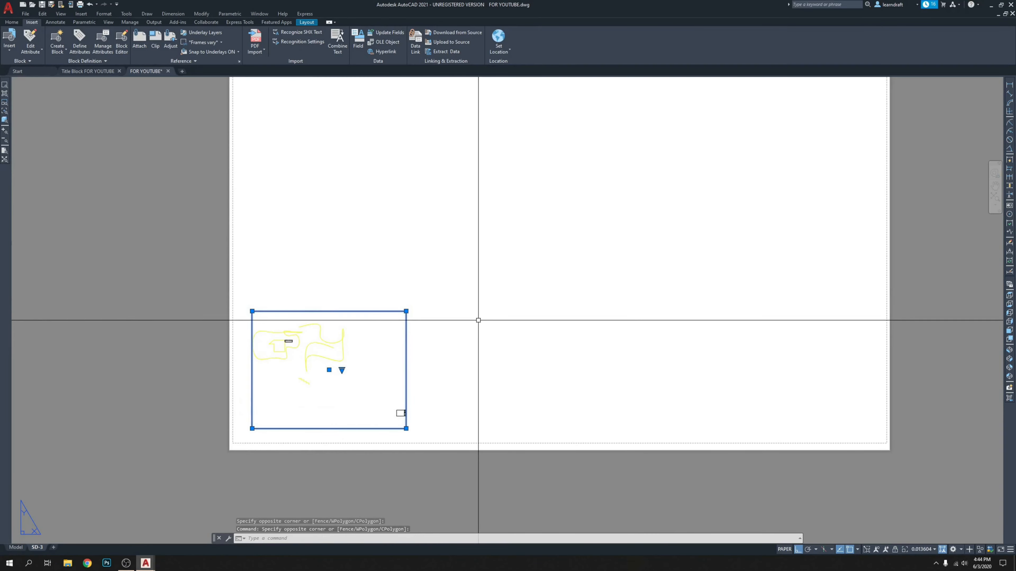
{"action": "key", "text": "Delete"}
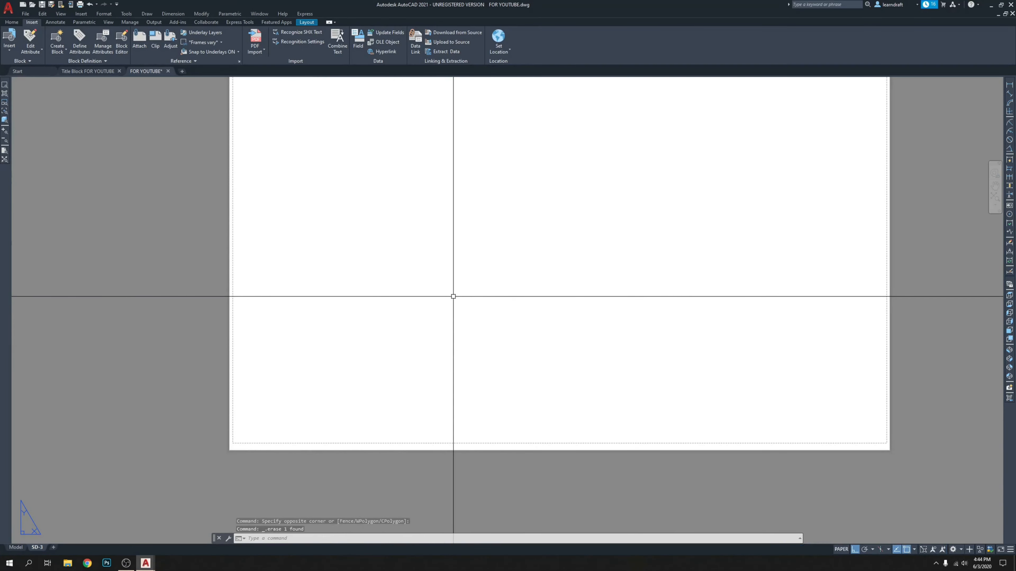
{"action": "key", "text": "ctrl+a"}
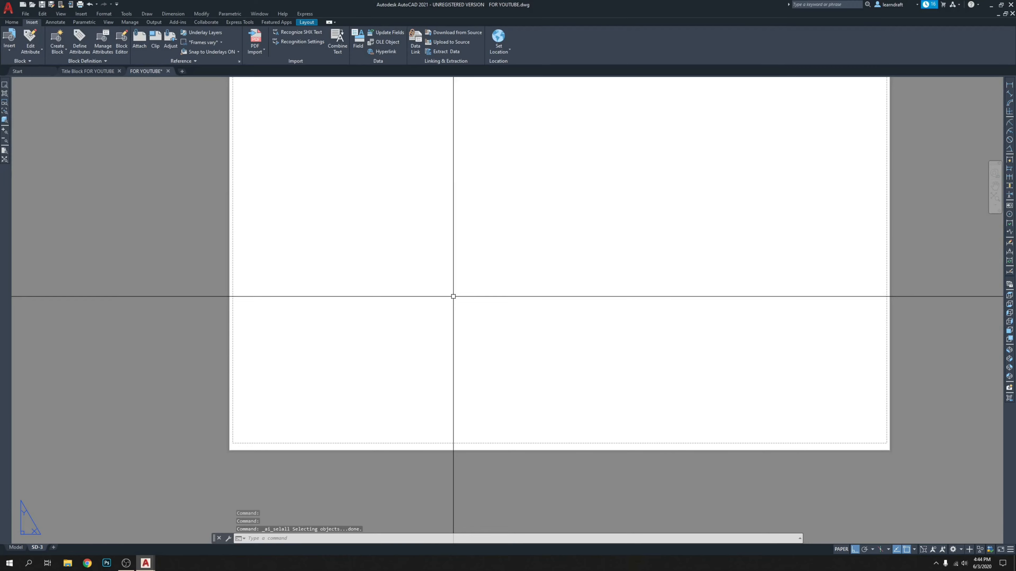
Step: Copy the filled-in title block from model space to the clipboard and clear the selection
{"action": "left_click", "coordinate": [16, 548]}
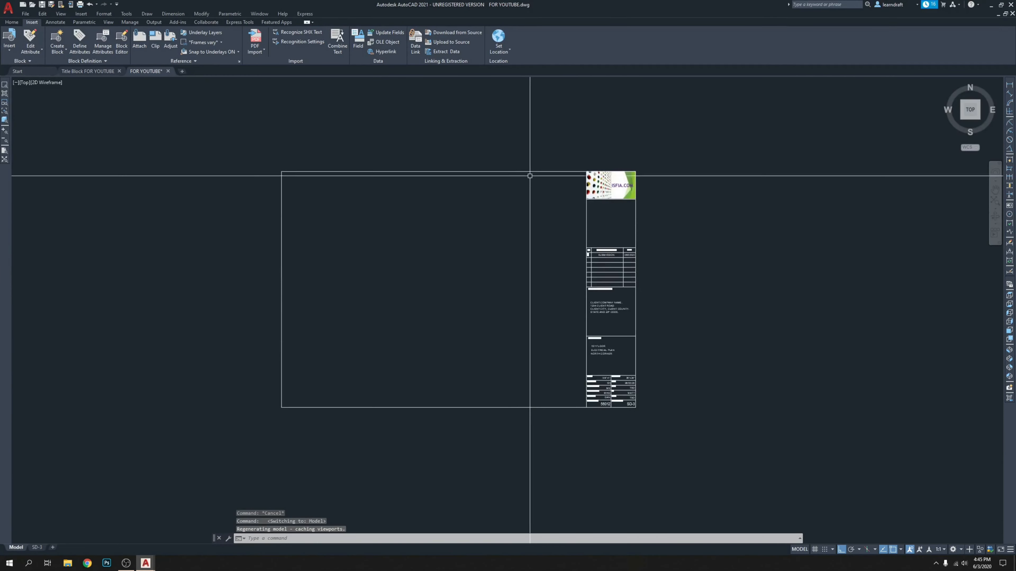
{"action": "left_click", "coordinate": [496, 200]}
{"action": "left_click", "coordinate": [497, 200]}
{"action": "key", "text": "ctrl+c"}
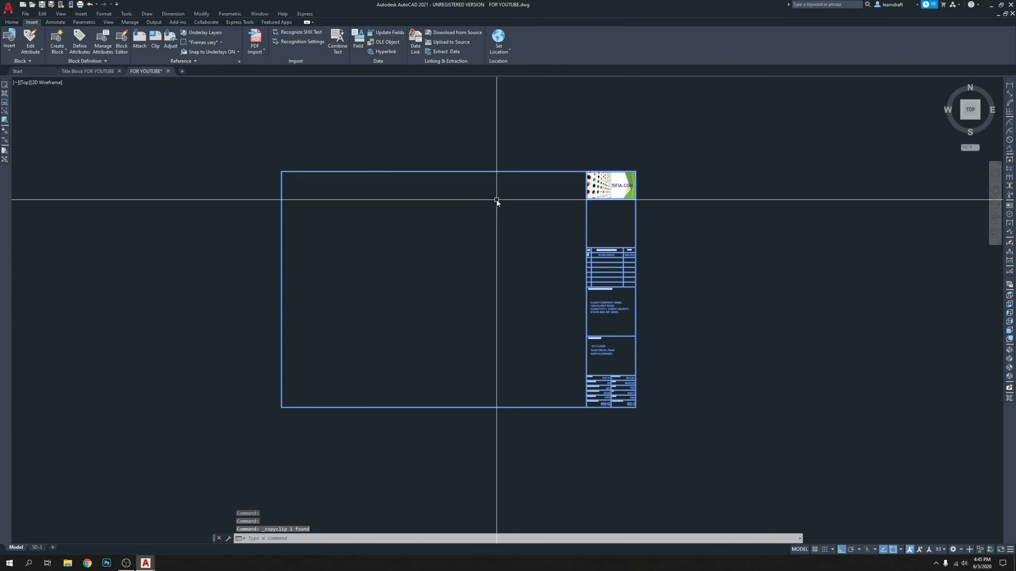
{"action": "key", "text": "Escape"}
Step: Paste the title block into the SD-3 layout with its insertion point at 0,0
{"action": "left_click", "coordinate": [36, 547]}
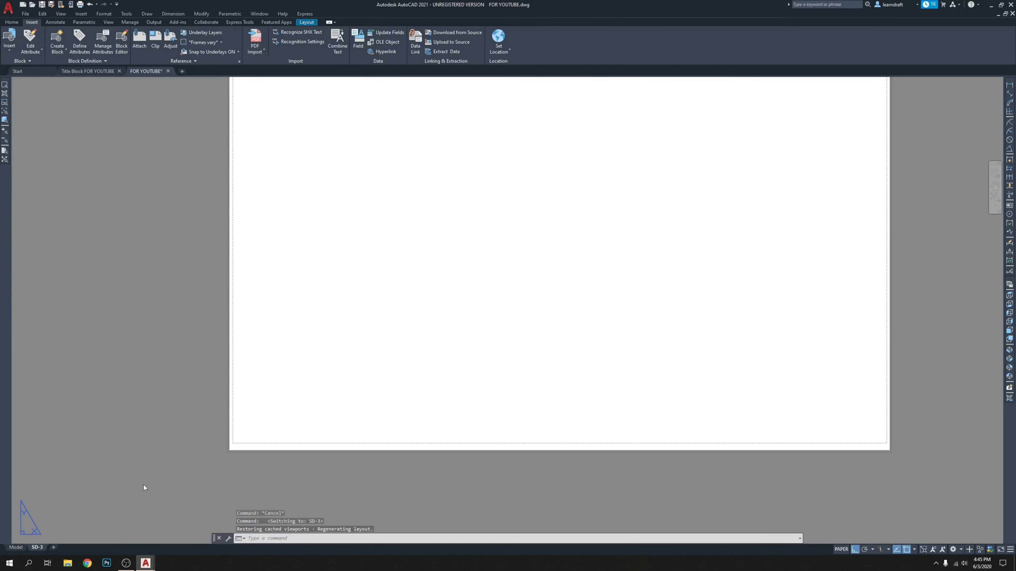
{"action": "left_click", "coordinate": [497, 277]}
{"action": "scroll", "coordinate": [497, 277], "scroll_direction": "down", "scroll_amount": 5}
{"action": "left_click", "coordinate": [488, 272]}
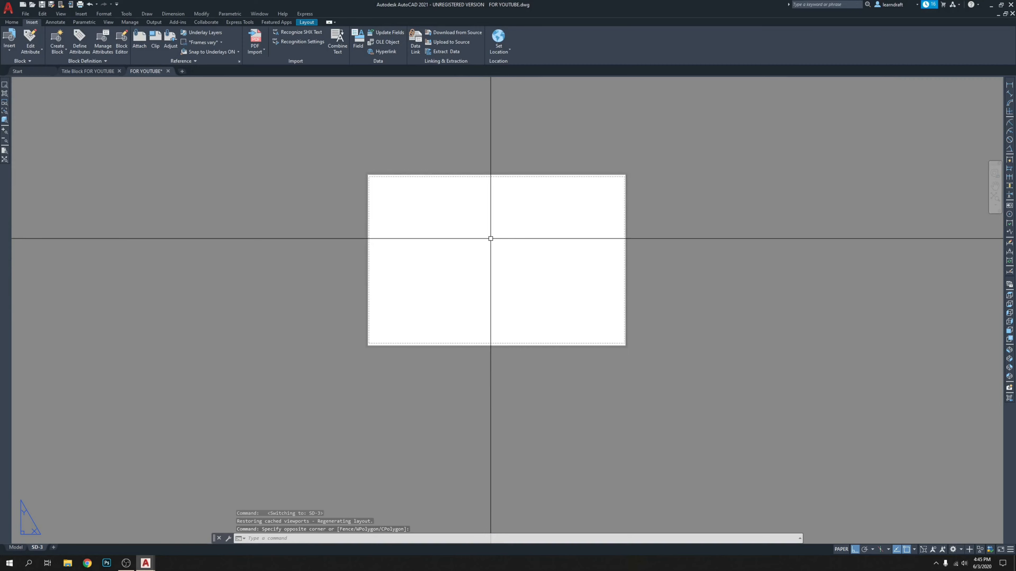
{"action": "key", "text": "ctrl+v"}
{"action": "scroll", "coordinate": [378, 328], "scroll_direction": "up", "scroll_amount": 2}
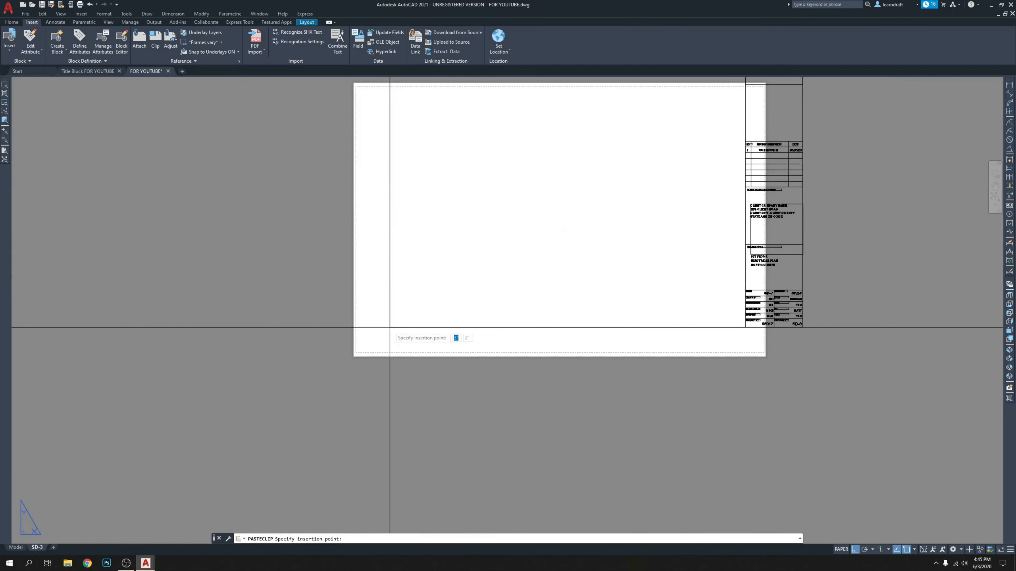
{"action": "scroll", "coordinate": [390, 344], "scroll_direction": "down", "scroll_amount": 2}
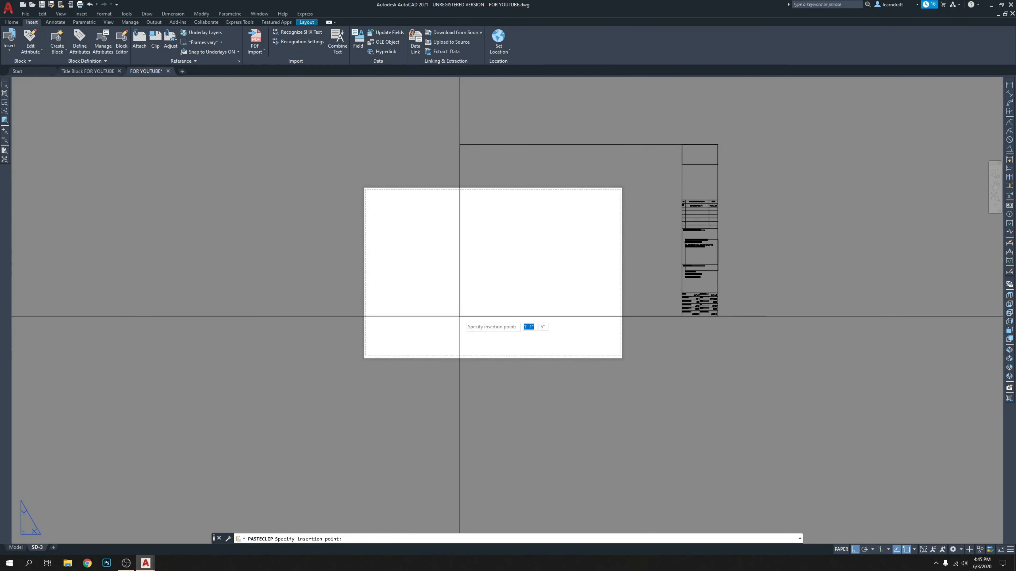
{"action": "type", "text": "0"}
{"action": "key", "text": "Tab"}
{"action": "type", "text": "0"}
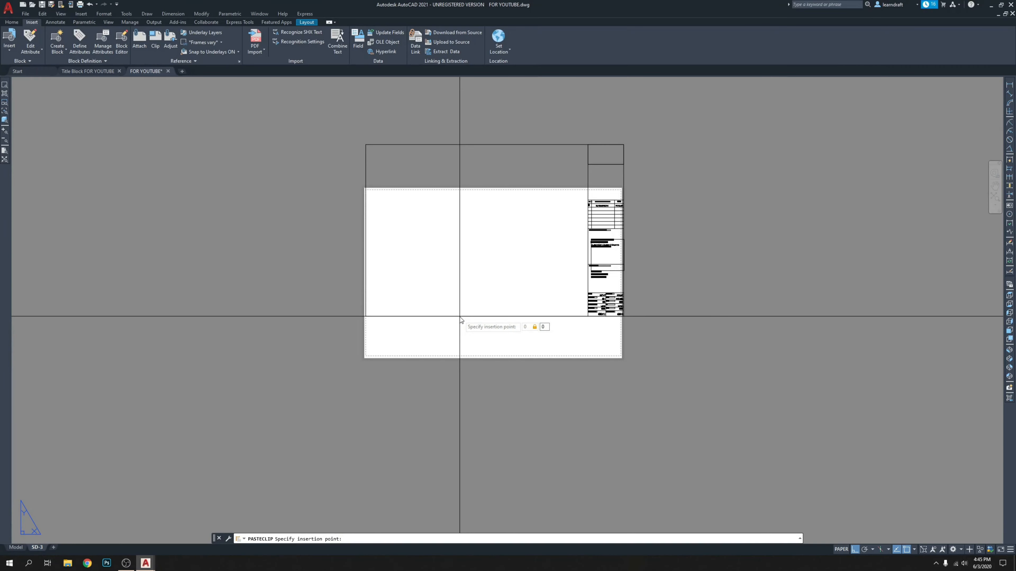
{"action": "key", "text": "Return"}
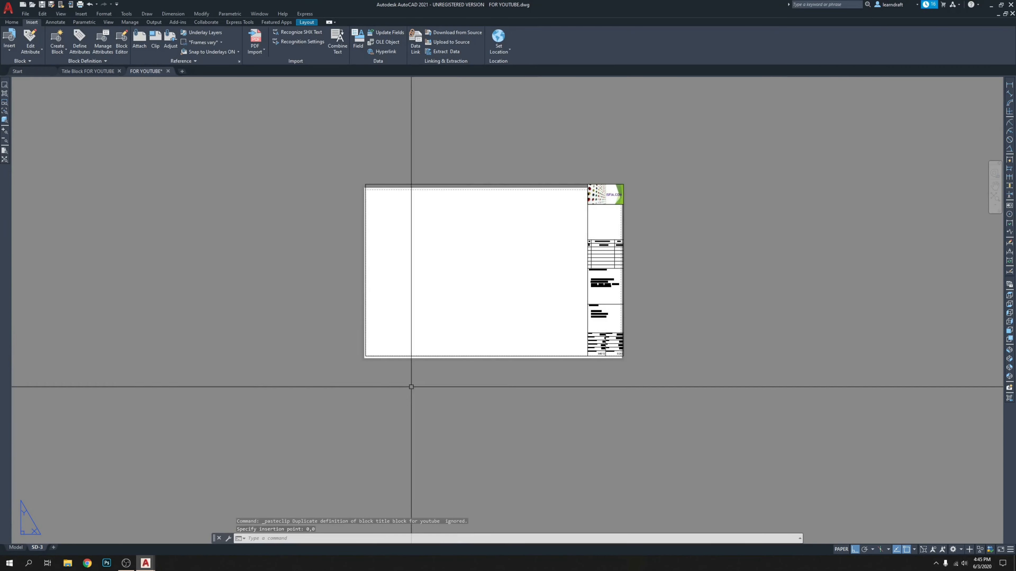
Step: Examine how the pasted title block's border fits the sheet edges and printable area at each corner
{"action": "scroll", "coordinate": [380, 362], "scroll_direction": "up", "scroll_amount": 6}
{"action": "scroll", "coordinate": [360, 292], "scroll_direction": "down", "scroll_amount": 3}
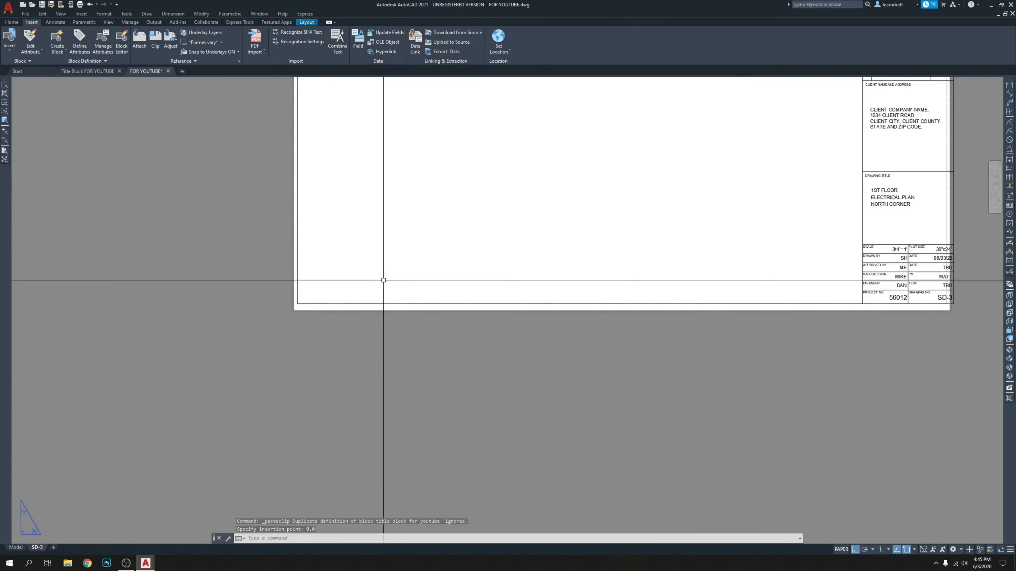
{"action": "scroll", "coordinate": [333, 322], "scroll_direction": "up", "scroll_amount": 6}
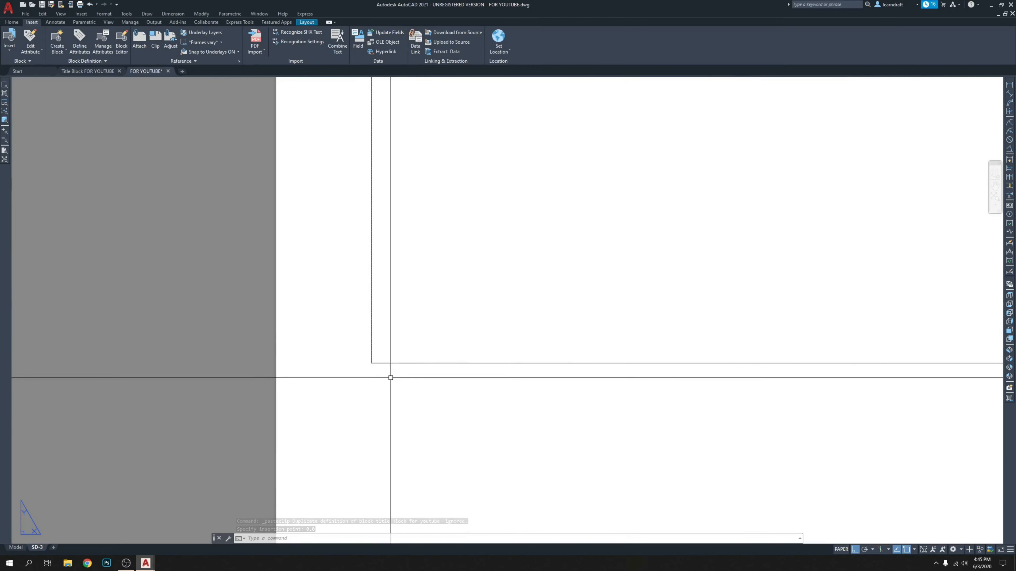
{"action": "scroll", "coordinate": [333, 363], "scroll_direction": "down", "scroll_amount": 6}
{"action": "scroll", "coordinate": [350, 199], "scroll_direction": "up", "scroll_amount": 5}
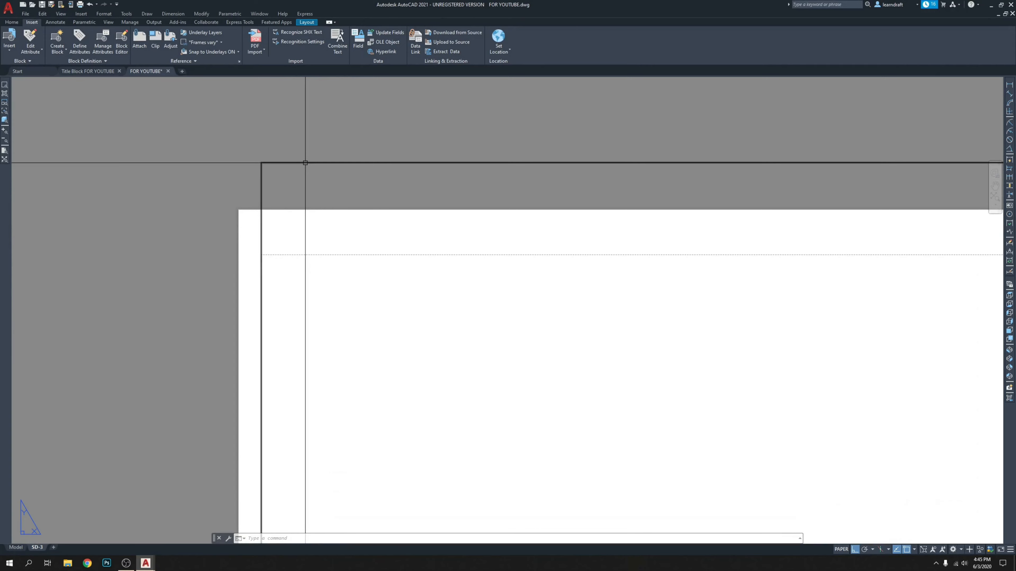
{"action": "scroll", "coordinate": [302, 149], "scroll_direction": "down", "scroll_amount": 6}
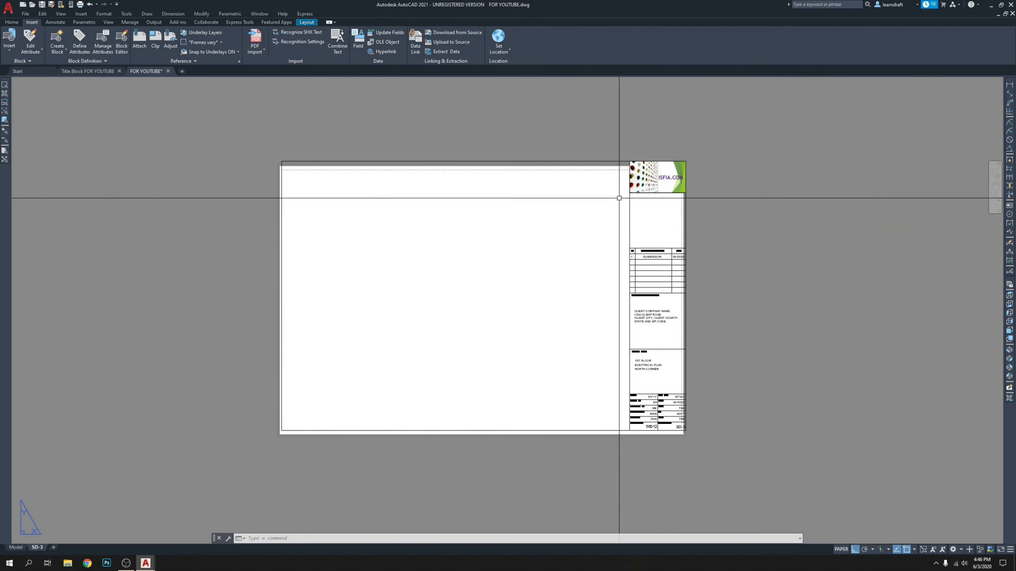
Step: Scale the title block by a factor of .96 from its lower-left corner
{"action": "scroll", "coordinate": [284, 160], "scroll_direction": "up", "scroll_amount": 10}
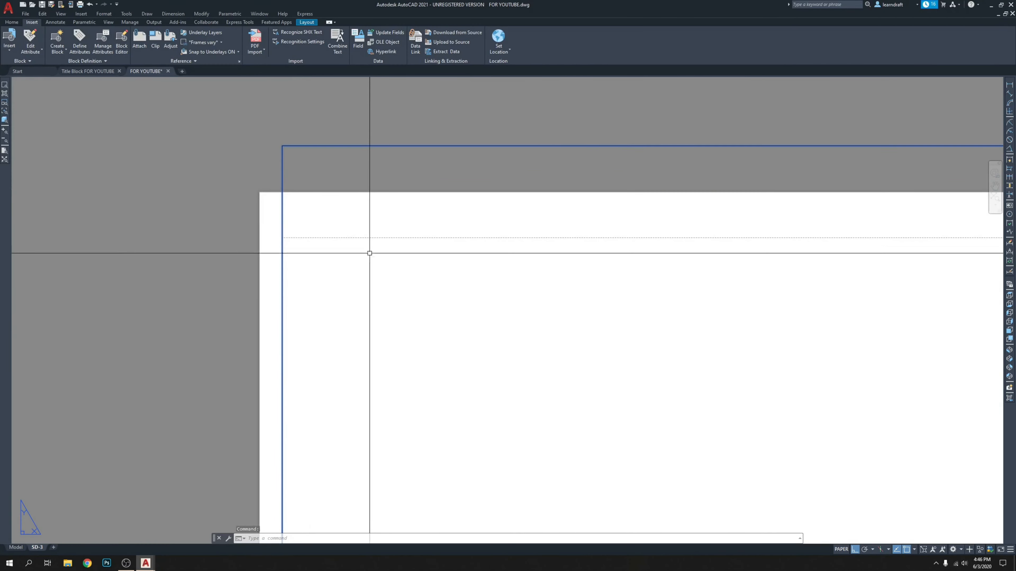
{"action": "scroll", "coordinate": [364, 276], "scroll_direction": "down", "scroll_amount": 7}
{"action": "scroll", "coordinate": [409, 313], "scroll_direction": "up", "scroll_amount": 3}
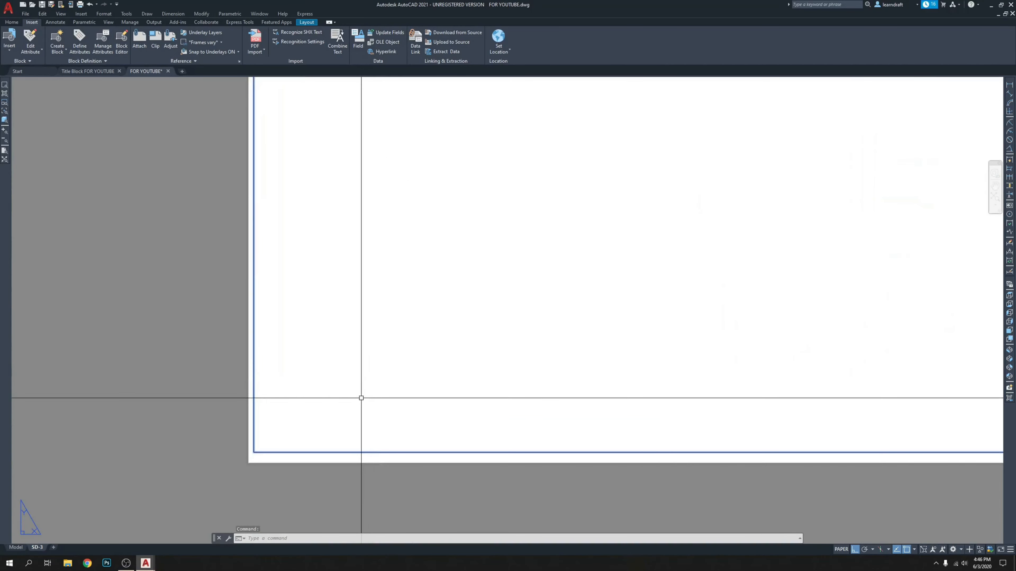
{"action": "middle_click_drag", "start_coordinate": [357, 299], "coordinate": [339, 313]}
{"action": "type", "text": "SC"}
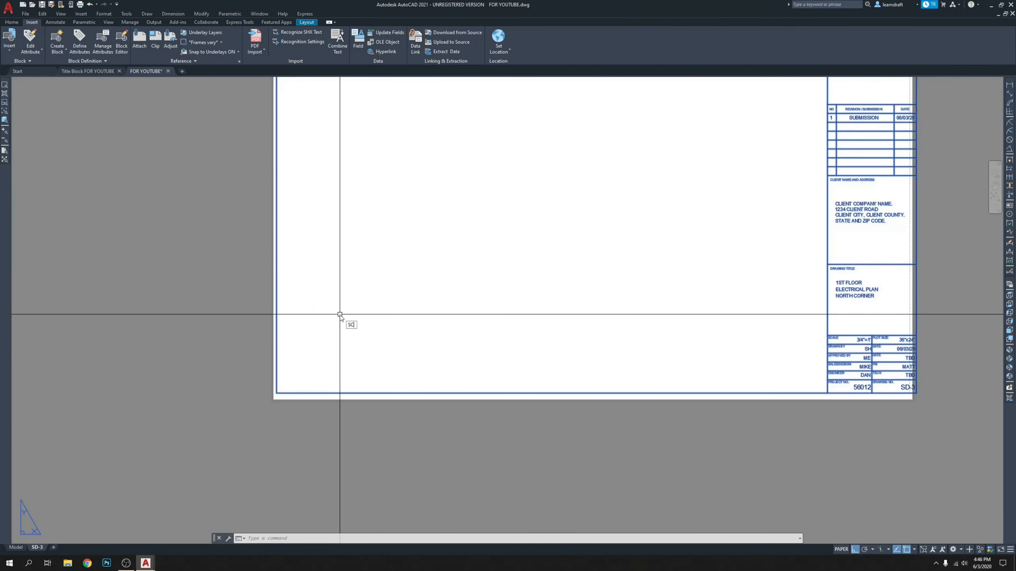
{"action": "key", "text": "Return"}
{"action": "scroll", "coordinate": [298, 401], "scroll_direction": "up", "scroll_amount": 7}
{"action": "left_click", "coordinate": [193, 362]}
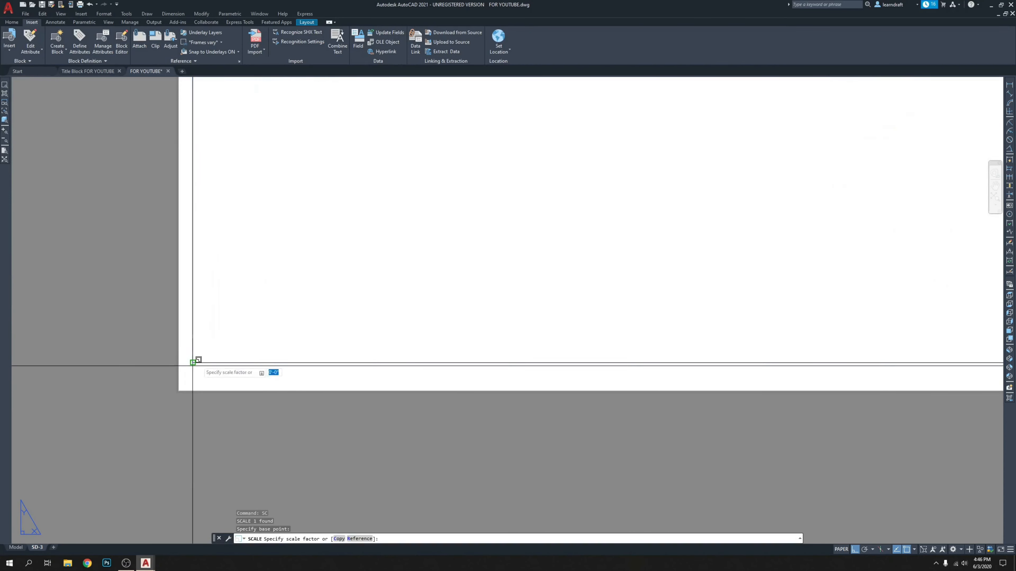
{"action": "scroll", "coordinate": [193, 363], "scroll_direction": "down", "scroll_amount": 5}
{"action": "type", "text": "."}
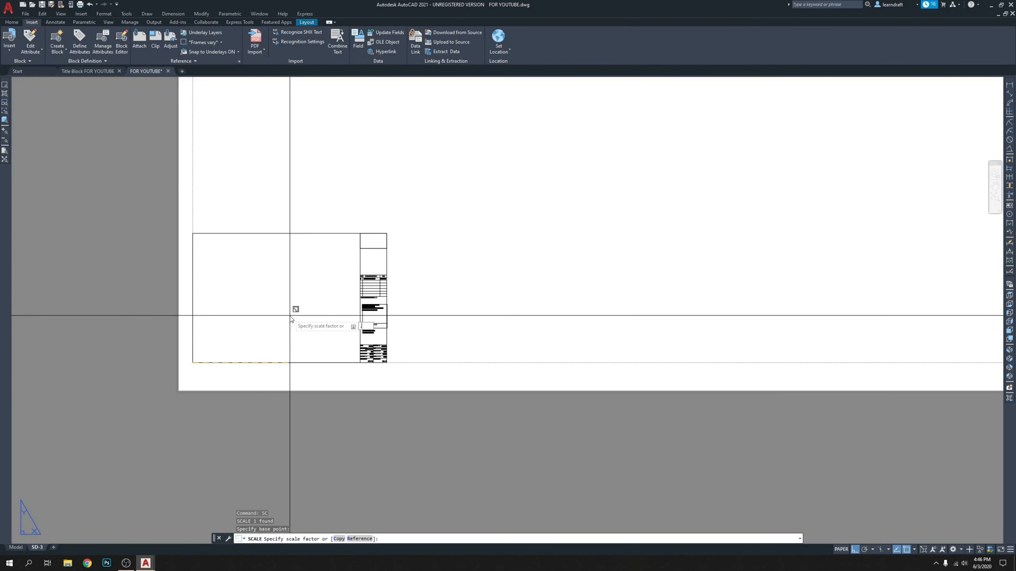
{"action": "type", "text": "96"}
{"action": "key", "text": "Return"}
{"action": "scroll", "coordinate": [290, 314], "scroll_direction": "down", "scroll_amount": 5}
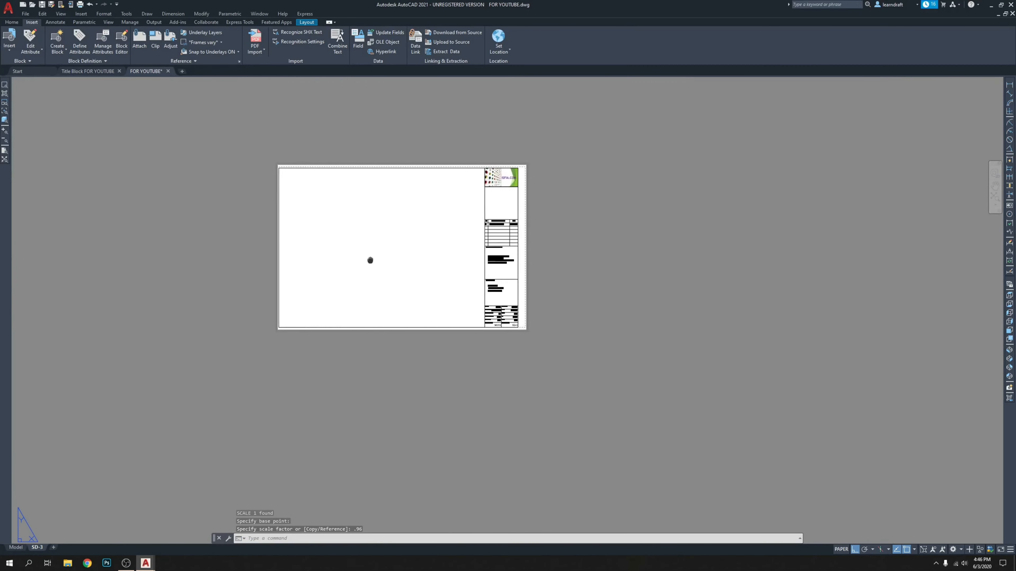
Step: Move the scaled title block slightly to the right, away from the sheet's left printable margin
{"action": "scroll", "coordinate": [355, 179], "scroll_direction": "up", "scroll_amount": 8}
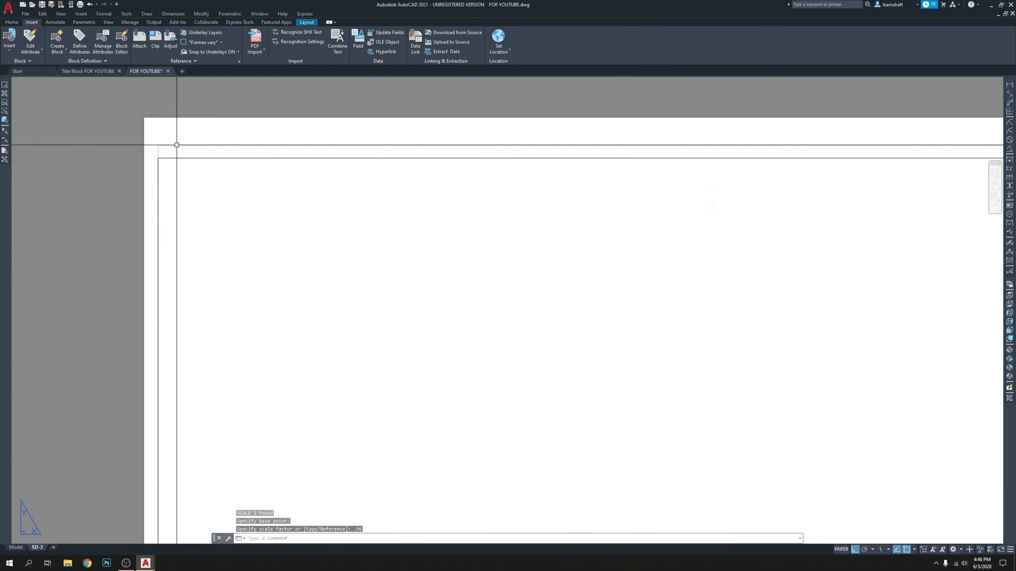
{"action": "middle_click_drag", "start_coordinate": [177, 145], "coordinate": [242, 152]}
{"action": "scroll", "coordinate": [227, 160], "scroll_direction": "up", "scroll_amount": 6}
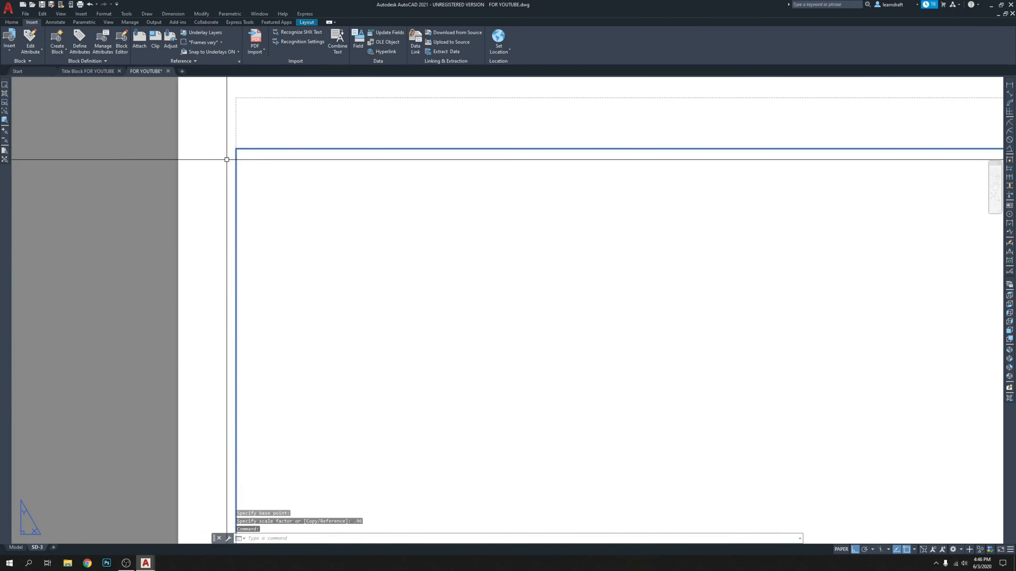
{"action": "type", "text": "m"}
{"action": "key", "text": "Return"}
{"action": "left_click", "coordinate": [308, 183]}
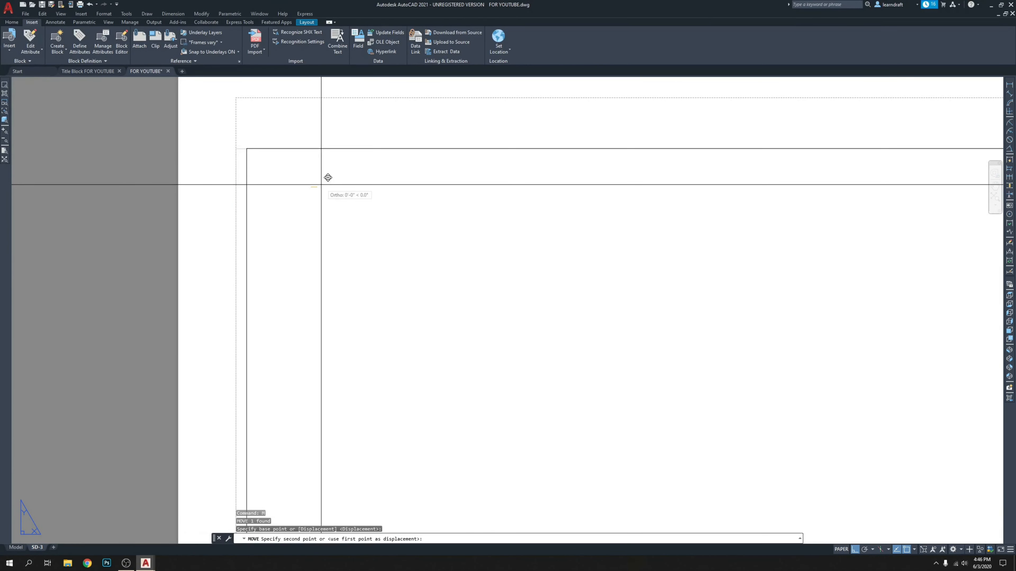
{"action": "left_click", "coordinate": [335, 182]}
{"action": "scroll", "coordinate": [204, 190], "scroll_direction": "down", "scroll_amount": 8}
Step: Shift the title block further right toward the sheet's right margin and check the remaining gap at the upper-right corner
{"action": "middle_click_drag", "start_coordinate": [940, 224], "coordinate": [136, 196]}
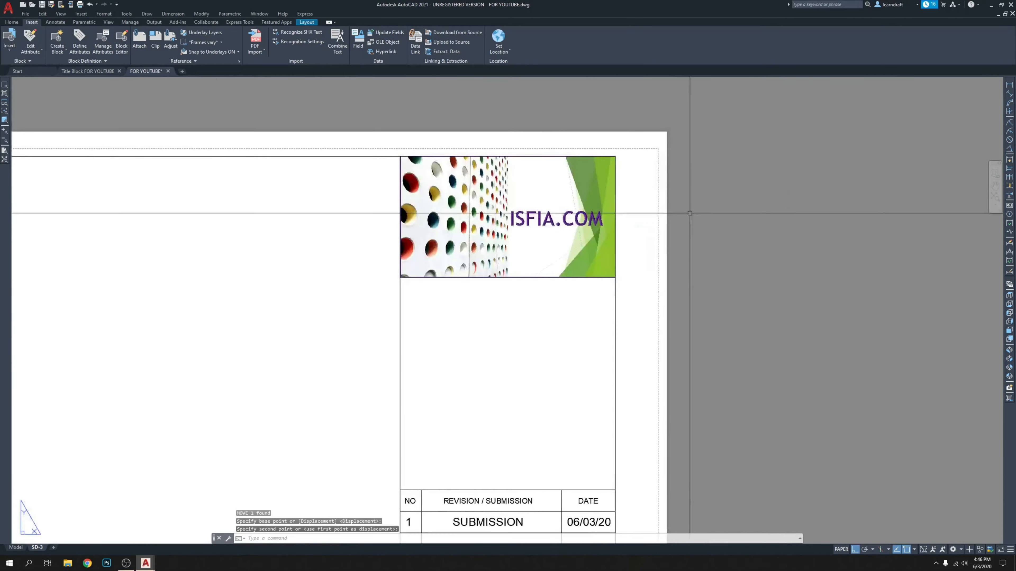
{"action": "scroll", "coordinate": [658, 142], "scroll_direction": "up", "scroll_amount": 2}
{"action": "left_click", "coordinate": [602, 160]}
{"action": "left_click", "coordinate": [548, 201]}
{"action": "type", "text": "m"}
{"action": "key", "text": "Return"}
{"action": "left_click", "coordinate": [718, 208]}
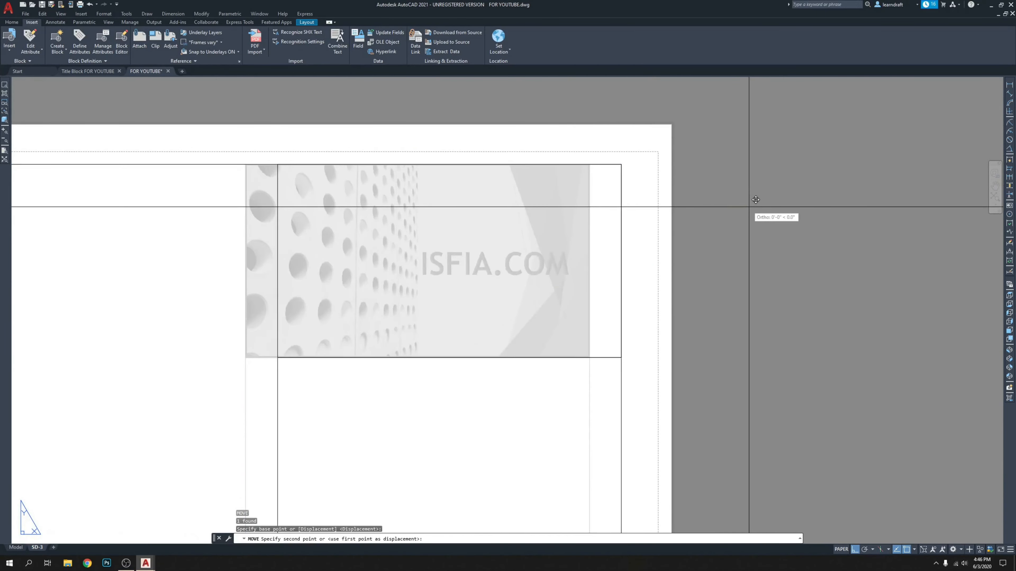
{"action": "left_click", "coordinate": [760, 205]}
{"action": "scroll", "coordinate": [740, 214], "scroll_direction": "down", "scroll_amount": 6}
{"action": "scroll", "coordinate": [726, 220], "scroll_direction": "up", "scroll_amount": 10}
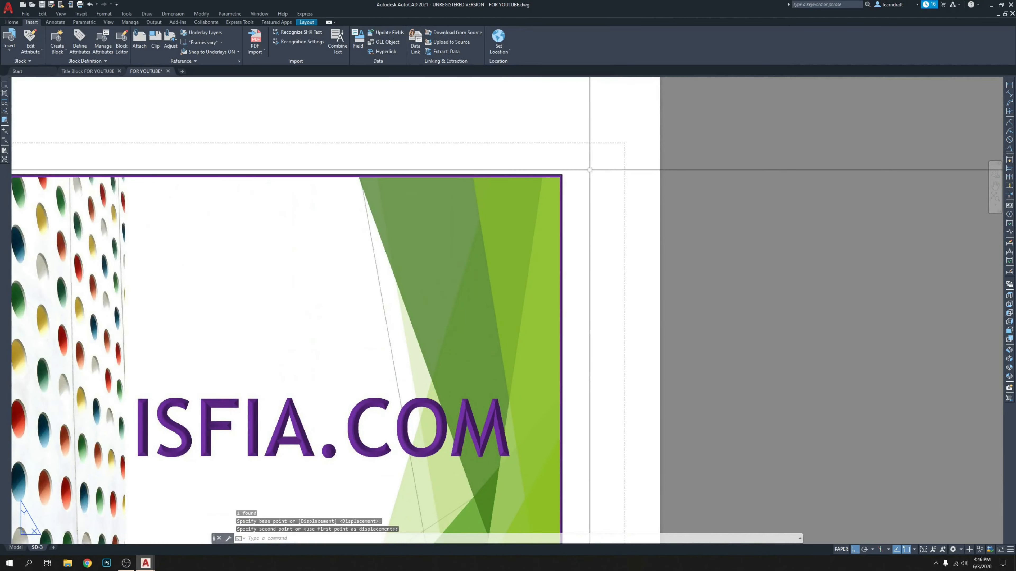
{"action": "left_click", "coordinate": [562, 160]}
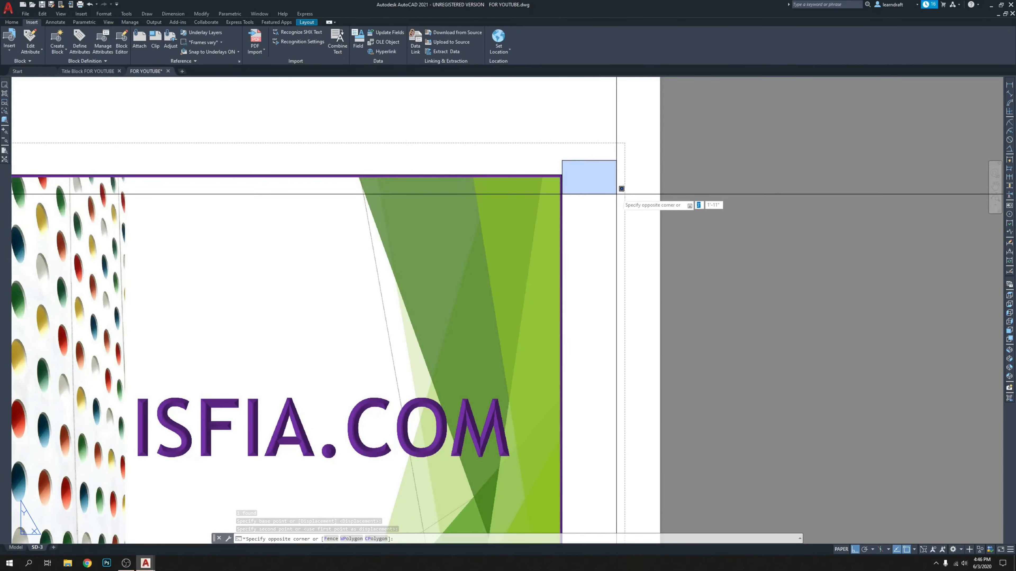
{"action": "left_click", "coordinate": [623, 191]}
{"action": "scroll", "coordinate": [680, 172], "scroll_direction": "down", "scroll_amount": 8}
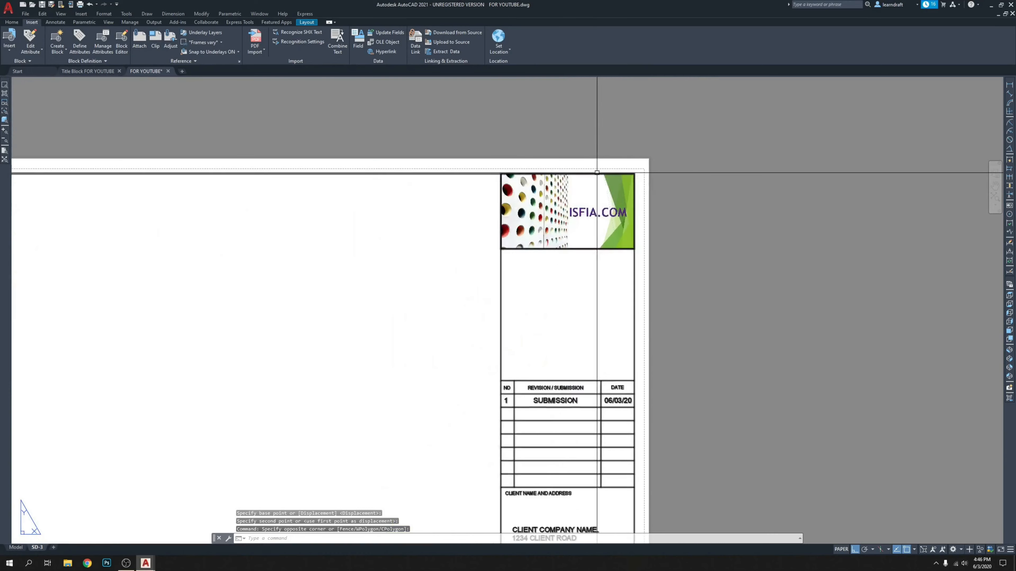
Step: Nudge the title block slightly back to the left to balance its side margins on the sheet
{"action": "middle_click_drag", "start_coordinate": [492, 176], "coordinate": [852, 123]}
{"action": "scroll", "coordinate": [646, 129], "scroll_direction": "down", "scroll_amount": 2}
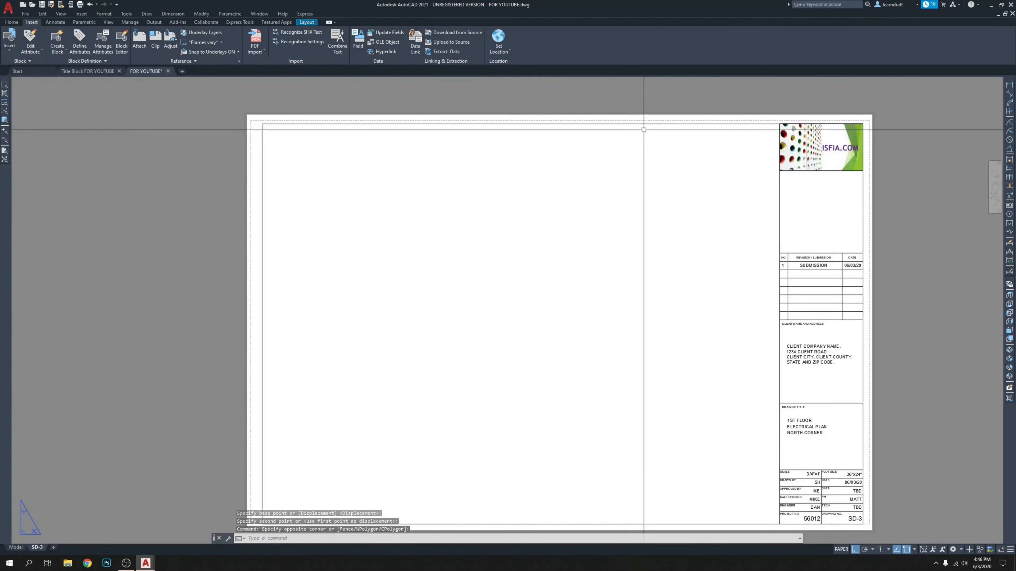
{"action": "middle_click_drag", "start_coordinate": [643, 130], "coordinate": [626, 122]}
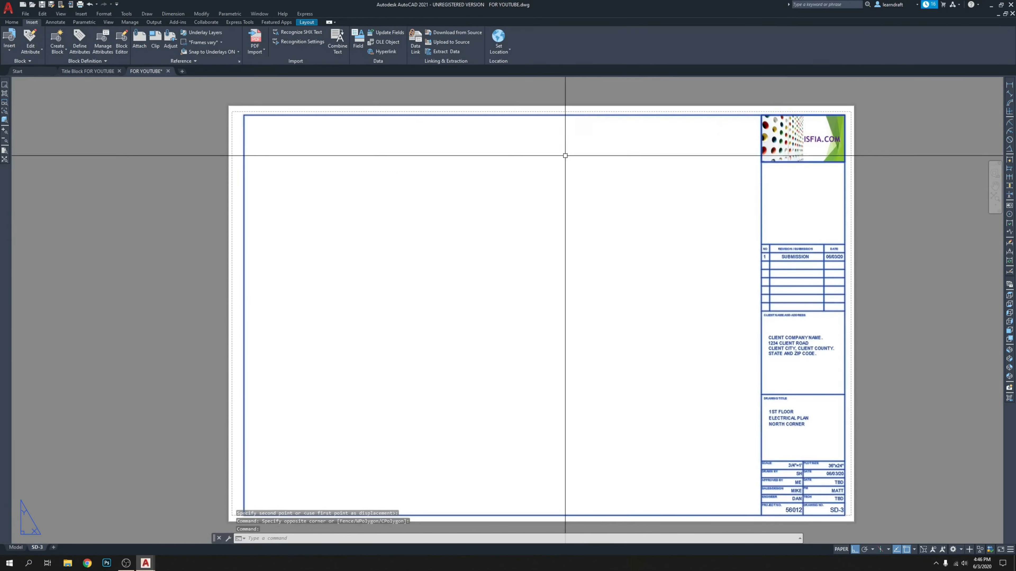
{"action": "key", "text": "Return"}
{"action": "left_click", "coordinate": [563, 169]}
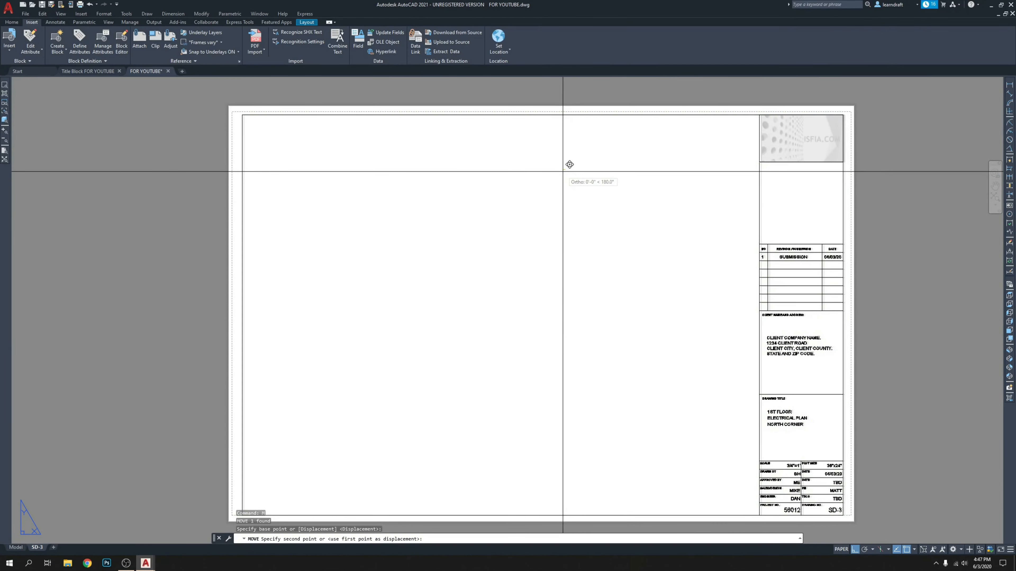
{"action": "left_click", "coordinate": [563, 170]}
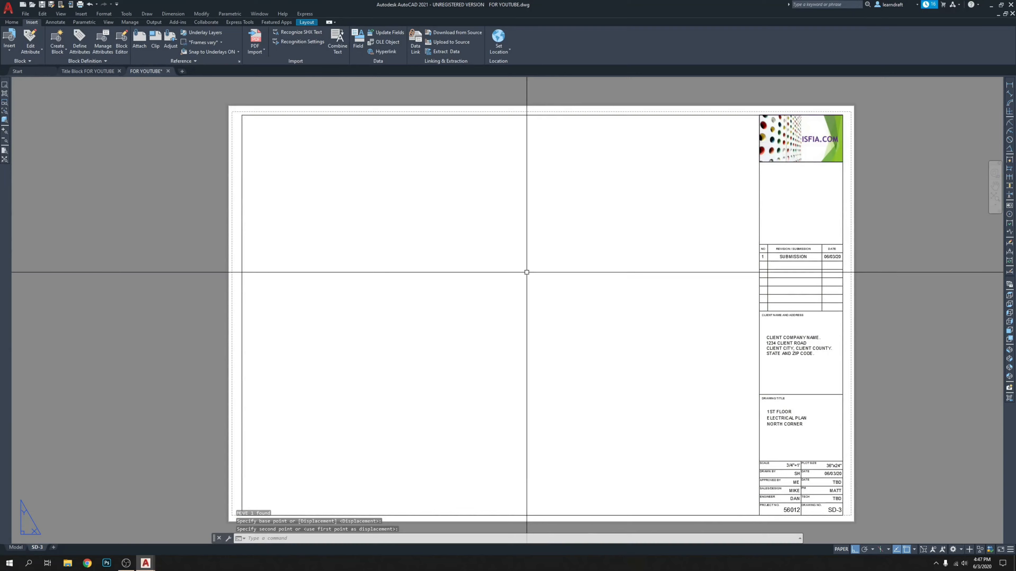
Step: Move the title block slightly upward, off the sheet's lower printable margin
{"action": "mouse_move", "coordinate": [526, 272]}
{"action": "middle_mouse_down"}
{"action": "mouse_move", "coordinate": [528, 215]}
{"action": "mouse_move", "coordinate": [533, 283]}
{"action": "middle_mouse_up"}
{"action": "scroll", "coordinate": [234, 113], "scroll_direction": "up", "scroll_amount": 3}
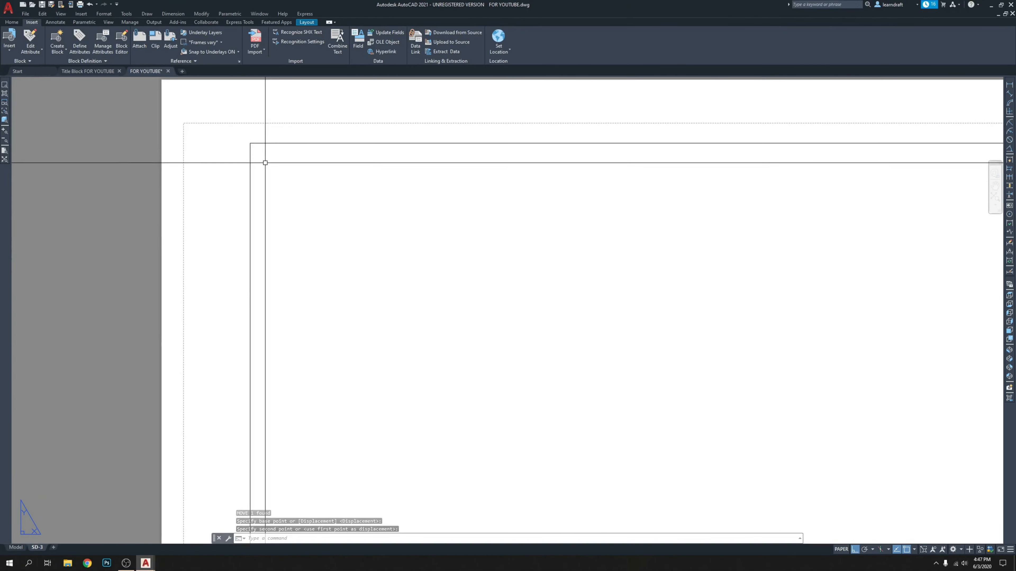
{"action": "scroll", "coordinate": [345, 329], "scroll_direction": "down", "scroll_amount": 5}
{"action": "scroll", "coordinate": [344, 329], "scroll_direction": "up", "scroll_amount": 7}
{"action": "scroll", "coordinate": [343, 291], "scroll_direction": "up", "scroll_amount": 8}
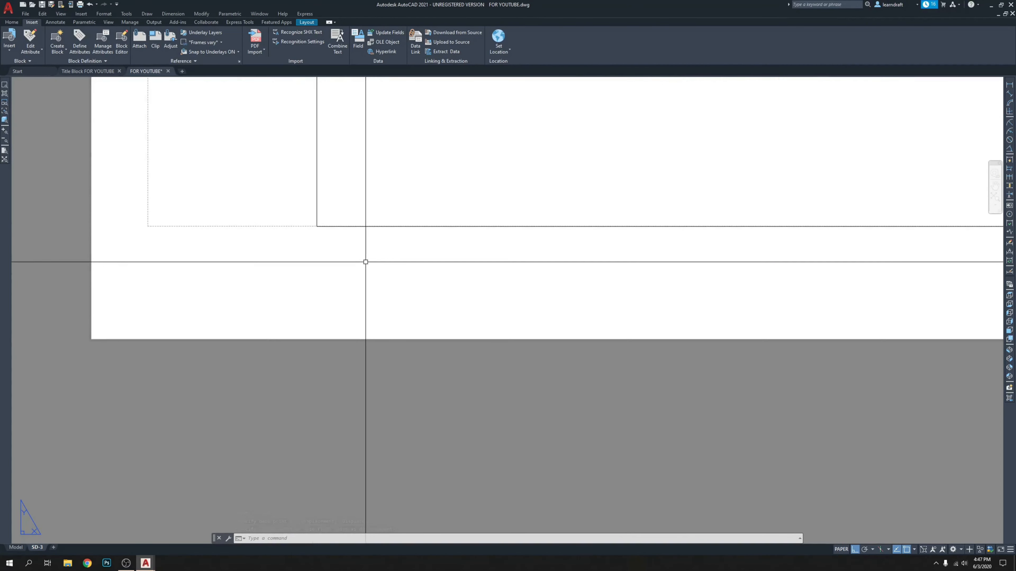
{"action": "left_click", "coordinate": [317, 186]}
{"action": "middle_click_drag", "start_coordinate": [318, 185], "coordinate": [306, 244]}
{"action": "left_click", "coordinate": [383, 209]}
{"action": "type", "text": "m"}
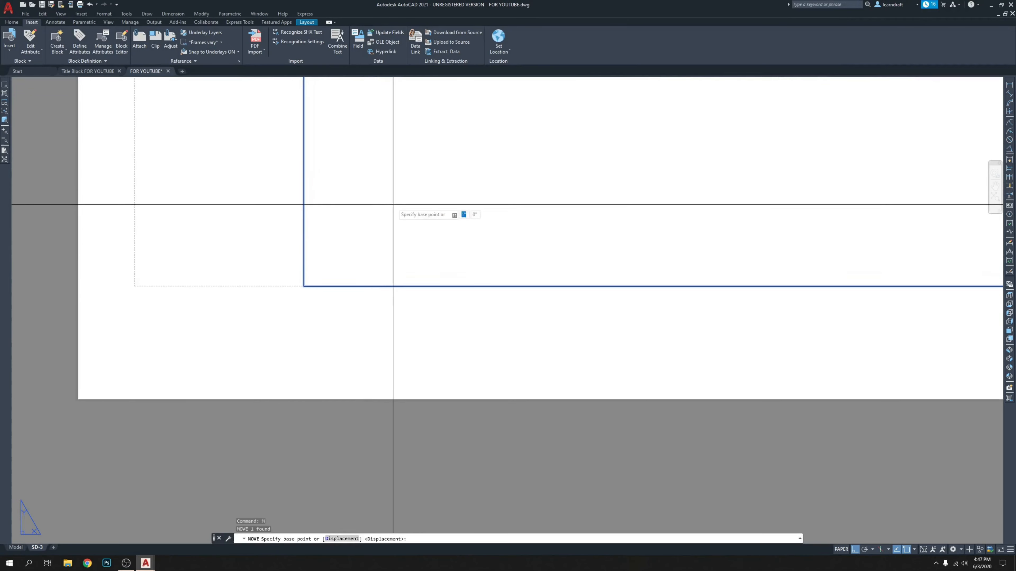
{"action": "key", "text": "Return"}
{"action": "left_click", "coordinate": [394, 210]}
{"action": "scroll", "coordinate": [349, 286], "scroll_direction": "down", "scroll_amount": 10}
{"action": "scroll", "coordinate": [411, 246], "scroll_direction": "down", "scroll_amount": 5}
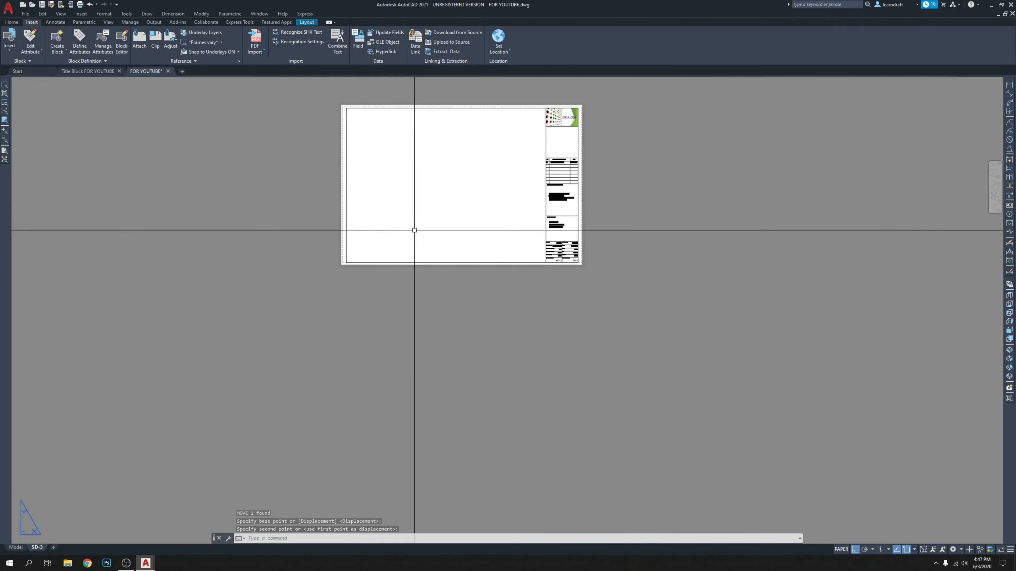
Step: Move the title block a little further up to even out its upper and lower margins on the sheet
{"action": "scroll", "coordinate": [347, 96], "scroll_direction": "up", "scroll_amount": 7}
{"action": "left_click", "coordinate": [356, 177]}
{"action": "scroll", "coordinate": [353, 185], "scroll_direction": "up", "scroll_amount": 4}
{"action": "type", "text": "m"}
{"action": "key", "text": "Return"}
{"action": "left_click", "coordinate": [373, 218]}
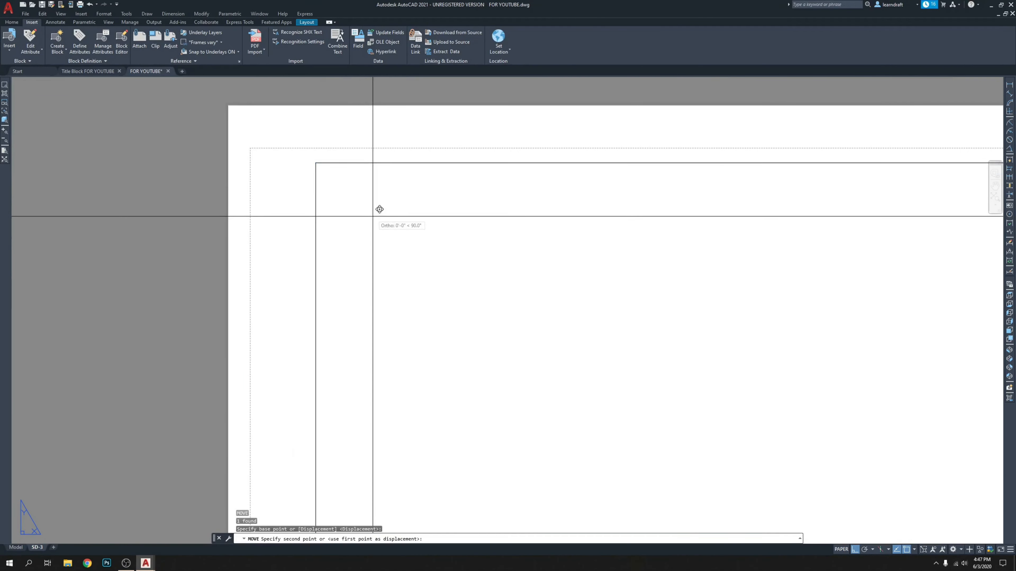
{"action": "left_click", "coordinate": [374, 212]}
{"action": "scroll", "coordinate": [331, 146], "scroll_direction": "down", "scroll_amount": 10}
{"action": "scroll", "coordinate": [413, 218], "scroll_direction": "up", "scroll_amount": 2}
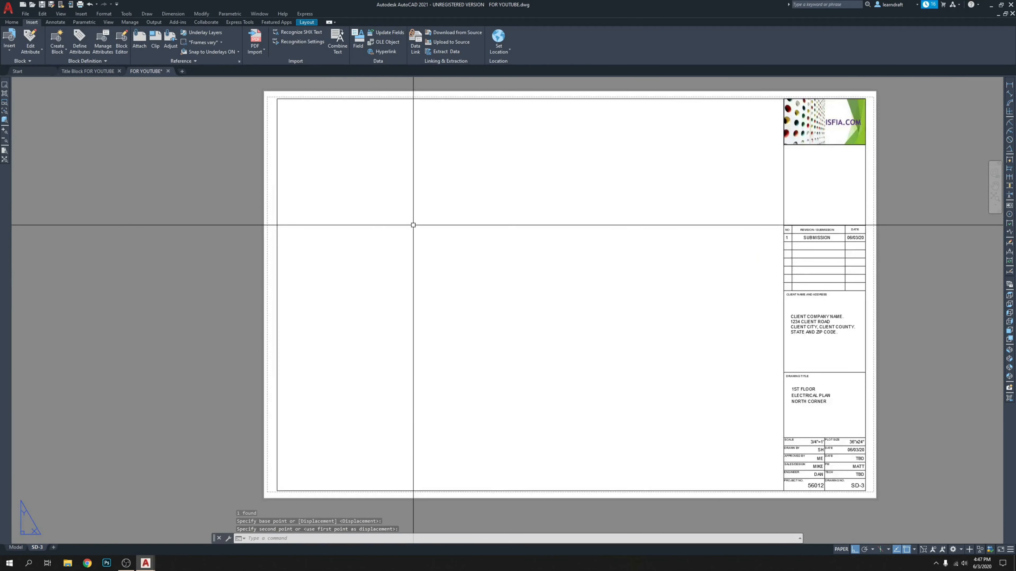
{"action": "middle_click_drag", "start_coordinate": [410, 225], "coordinate": [406, 236]}
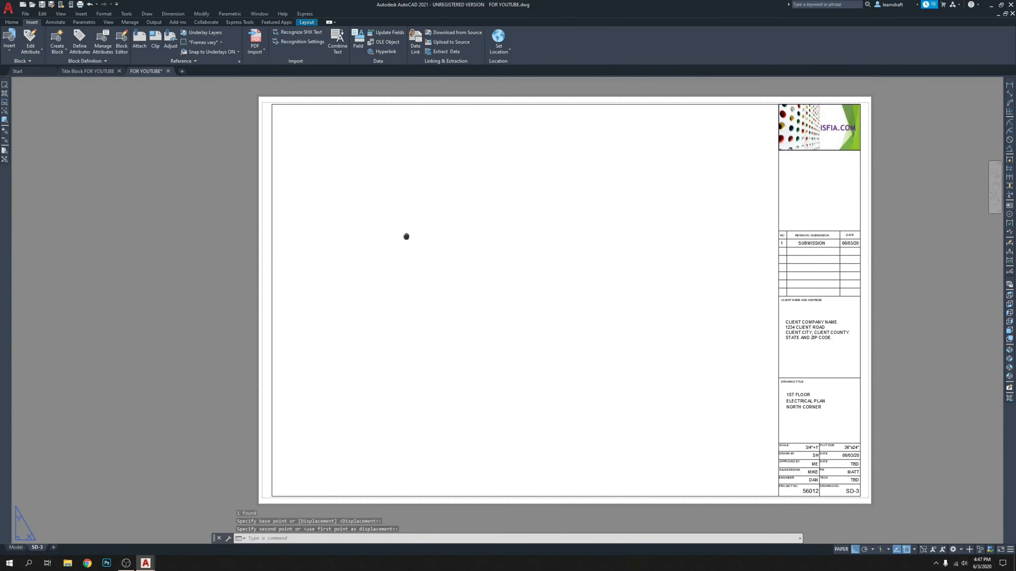
Step: Make one more very slight upward move of the title block and check its margins around the whole sheet
{"action": "scroll", "coordinate": [280, 105], "scroll_direction": "up", "scroll_amount": 8}
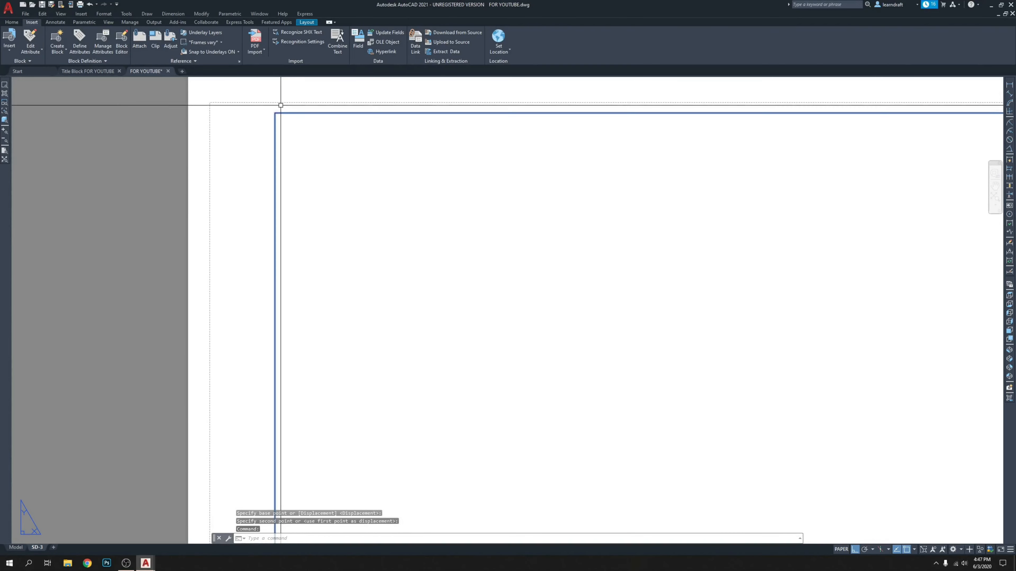
{"action": "scroll", "coordinate": [281, 105], "scroll_direction": "up", "scroll_amount": 4}
{"action": "type", "text": "m"}
{"action": "key", "text": "Return"}
{"action": "left_click", "coordinate": [311, 164]}
{"action": "left_click", "coordinate": [311, 160]}
{"action": "scroll", "coordinate": [300, 141], "scroll_direction": "down", "scroll_amount": 12}
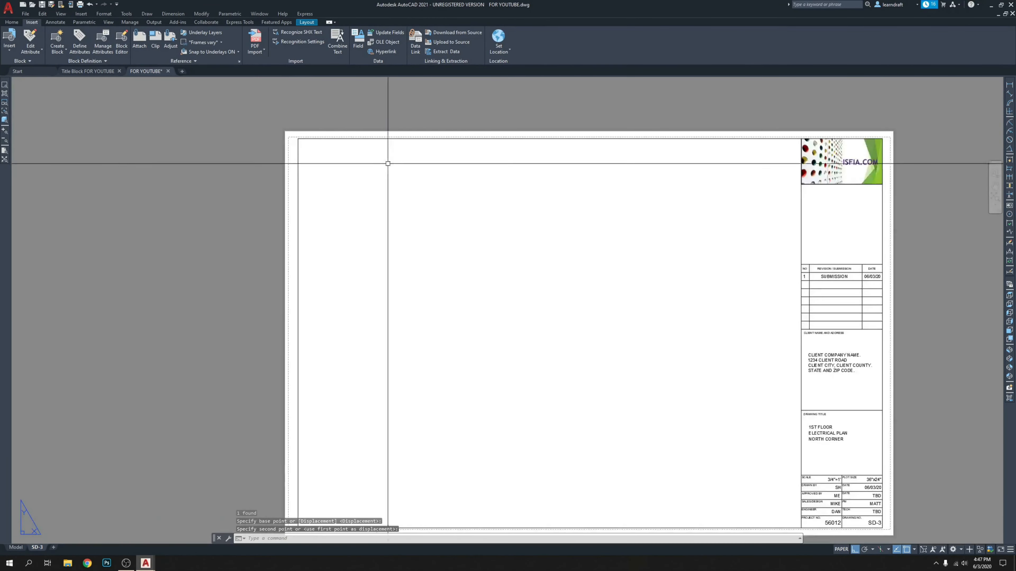
{"action": "scroll", "coordinate": [416, 174], "scroll_direction": "down", "scroll_amount": 2}
{"action": "middle_click_drag", "start_coordinate": [526, 193], "coordinate": [485, 174]}
{"action": "scroll", "coordinate": [688, 153], "scroll_direction": "up", "scroll_amount": 2}
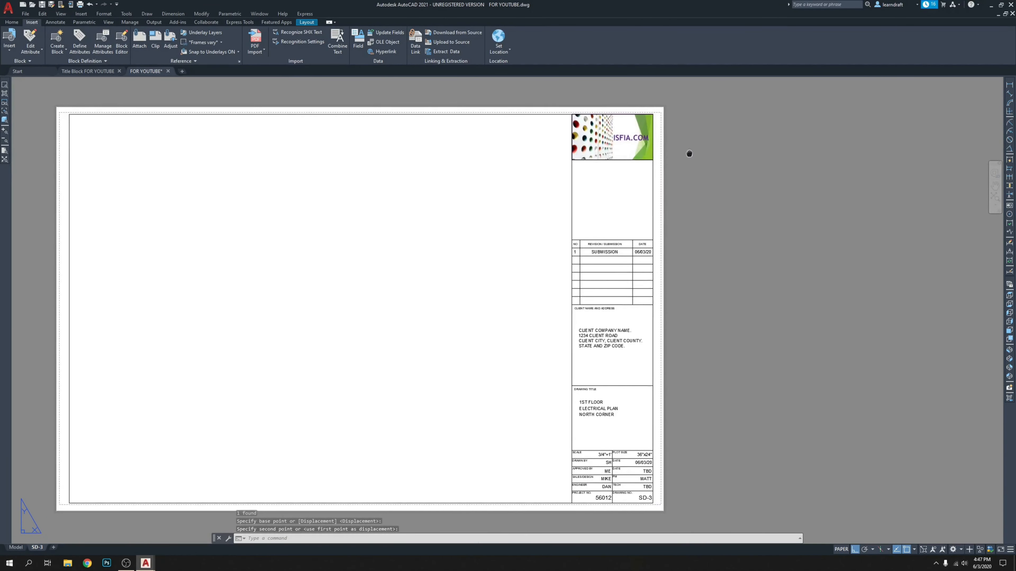
{"action": "scroll", "coordinate": [690, 156], "scroll_direction": "down", "scroll_amount": 2}
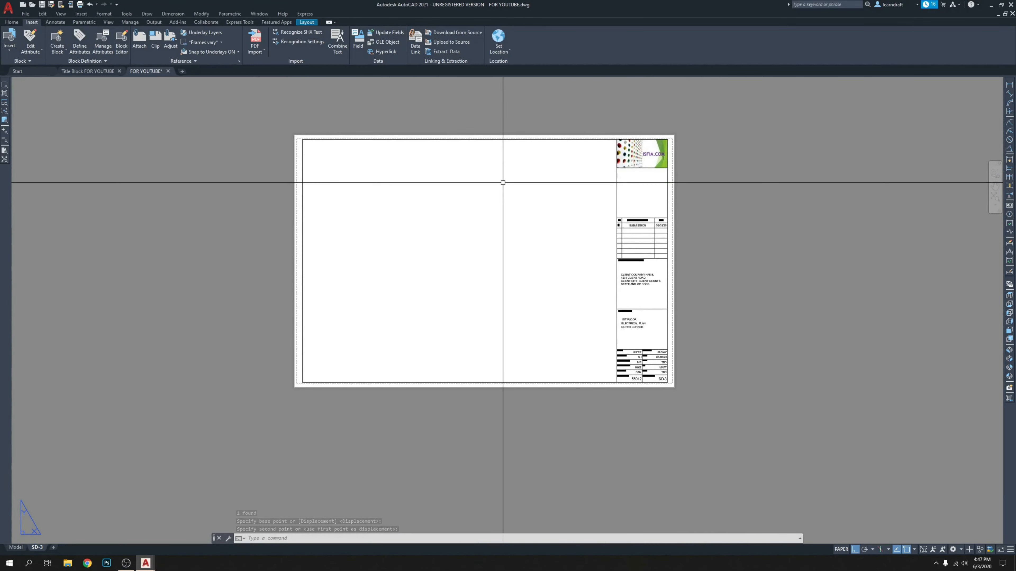
{"action": "middle_click_drag", "start_coordinate": [504, 177], "coordinate": [497, 199]}
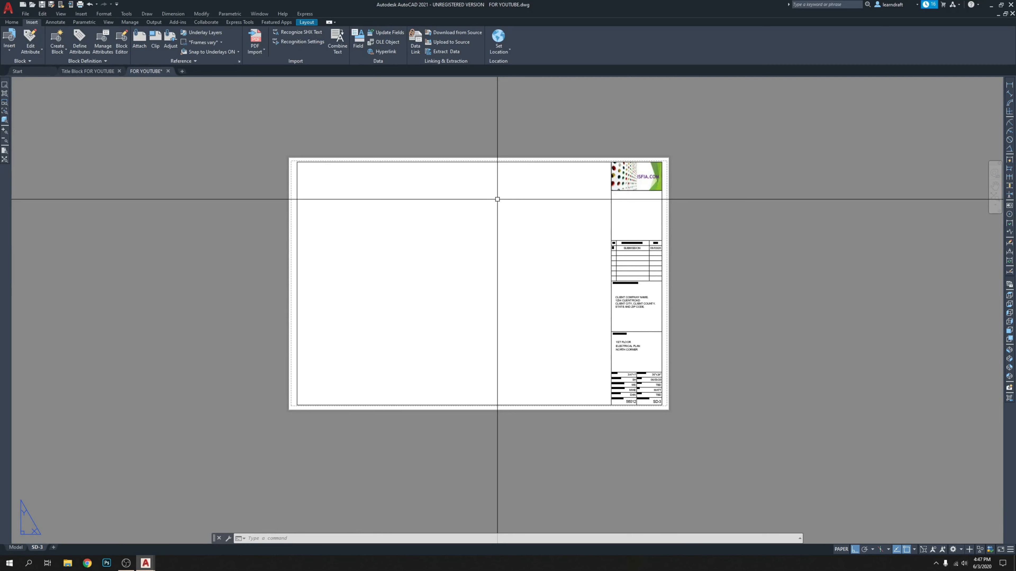
Step: Create a single 2D Wireframe viewport filling the empty frame beside the title block, from its lower-left to its upper-right corner
{"action": "left_click", "coordinate": [431, 187]}
{"action": "left_click", "coordinate": [569, 358]}
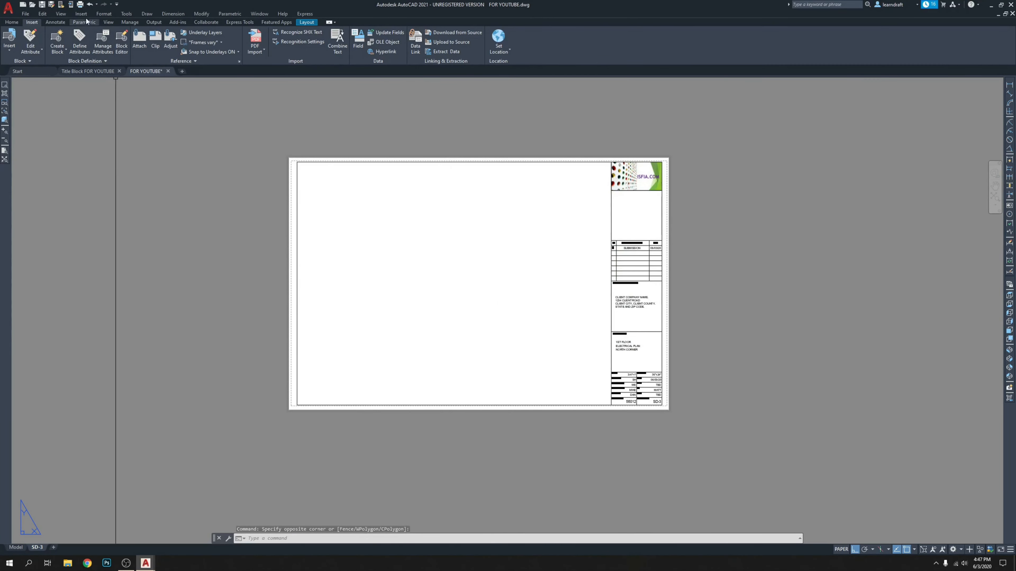
{"action": "left_click", "coordinate": [65, 15]}
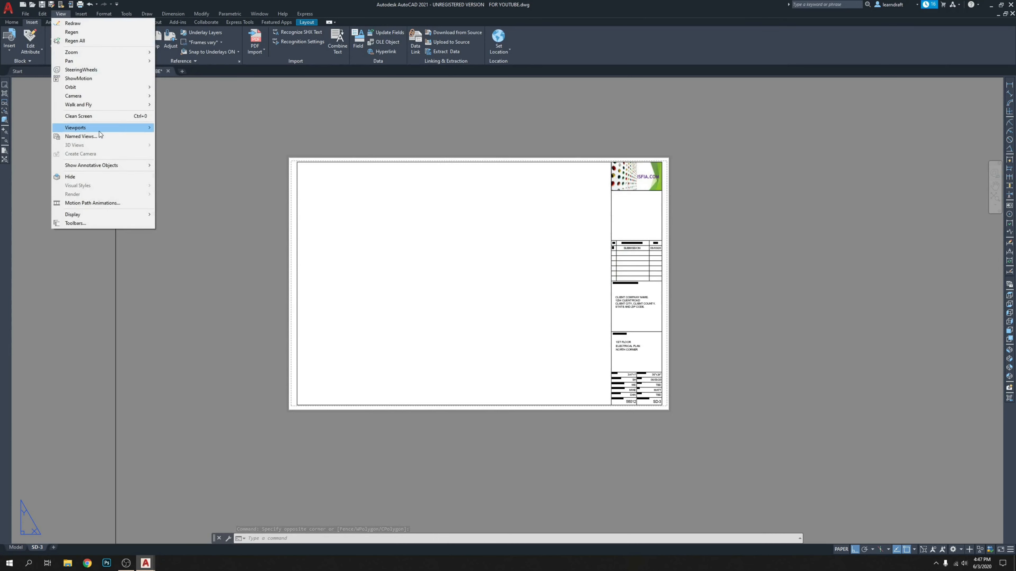
{"action": "mouse_move", "coordinate": [90, 128]}
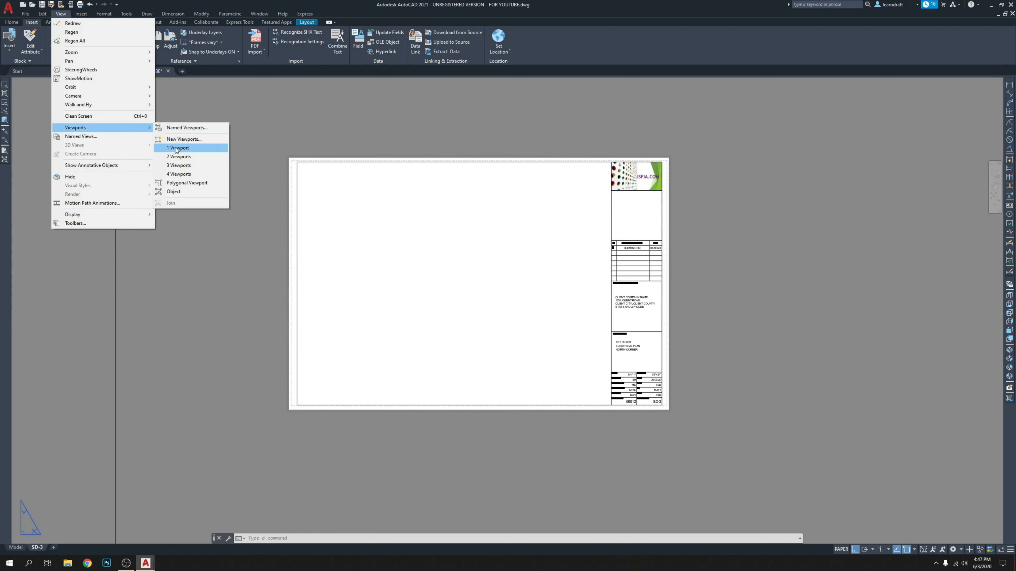
{"action": "left_click", "coordinate": [194, 139]}
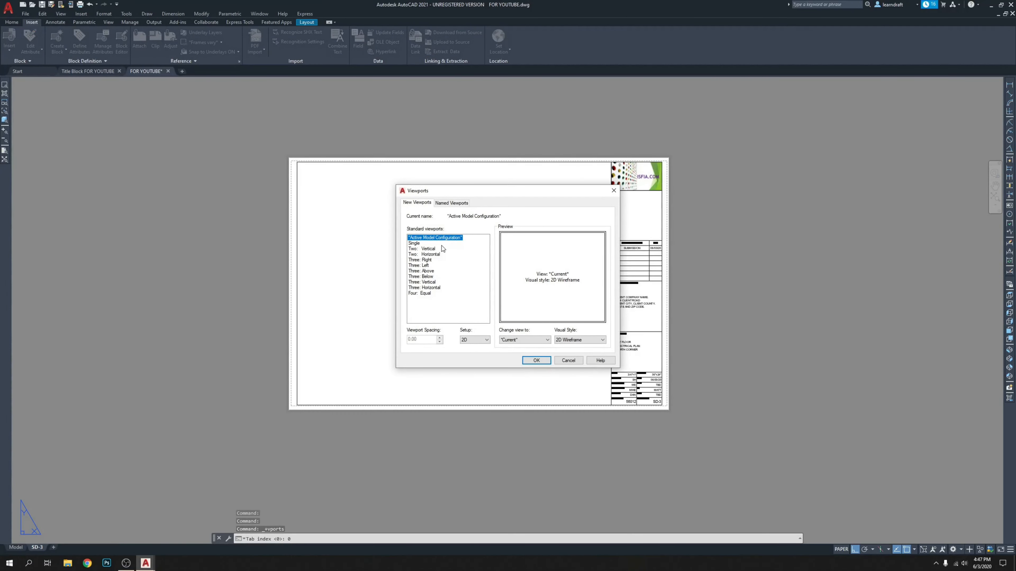
{"action": "left_click", "coordinate": [414, 244]}
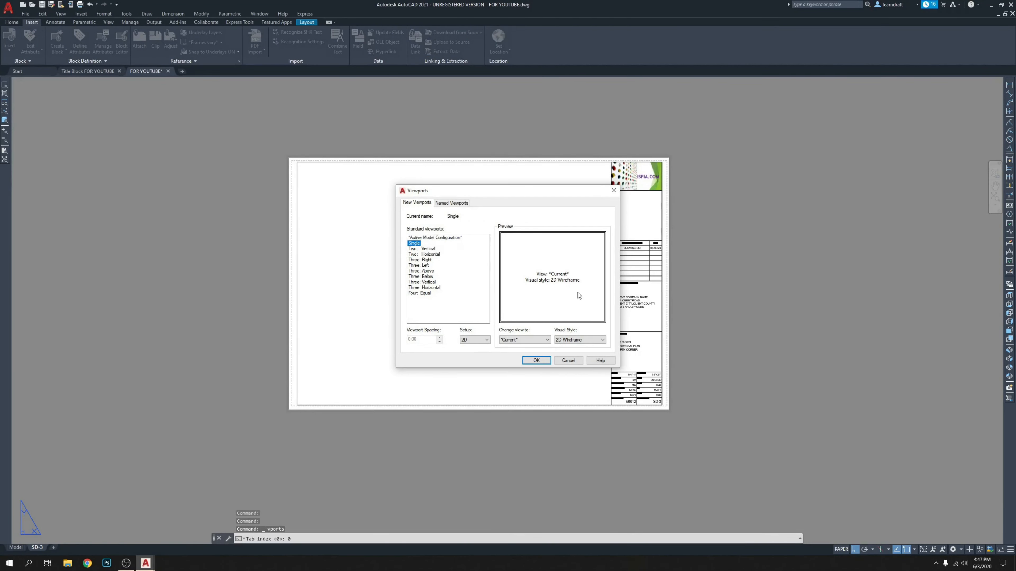
{"action": "left_click", "coordinate": [536, 361]}
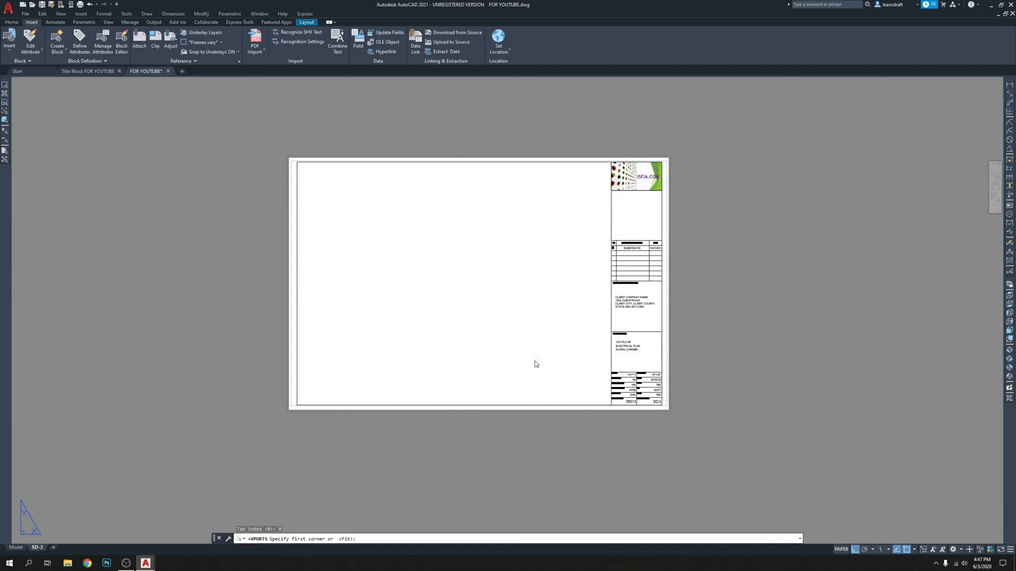
{"action": "left_click", "coordinate": [300, 404]}
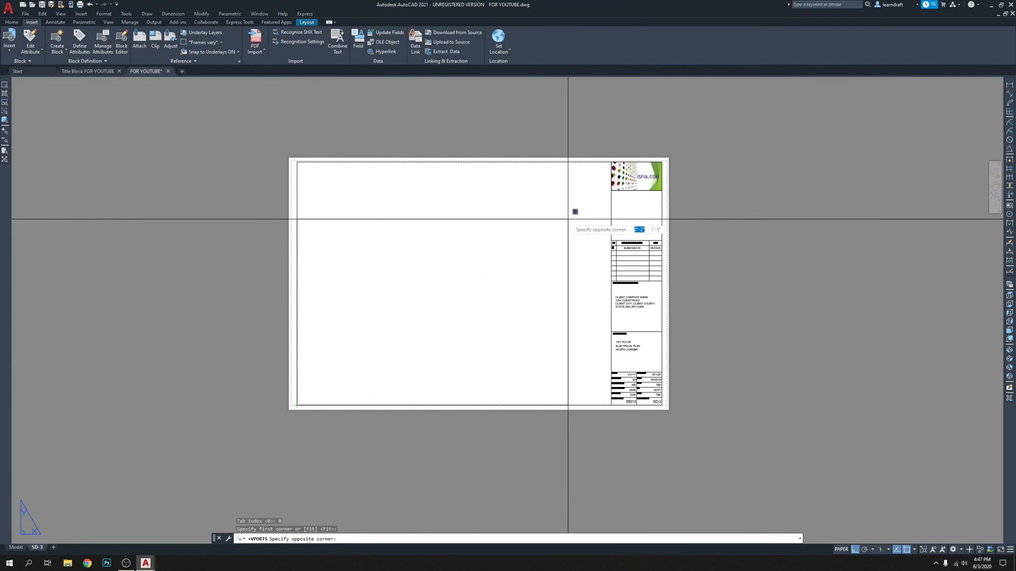
{"action": "left_click", "coordinate": [611, 162]}
{"action": "scroll", "coordinate": [611, 162], "scroll_direction": "up", "scroll_amount": 3}
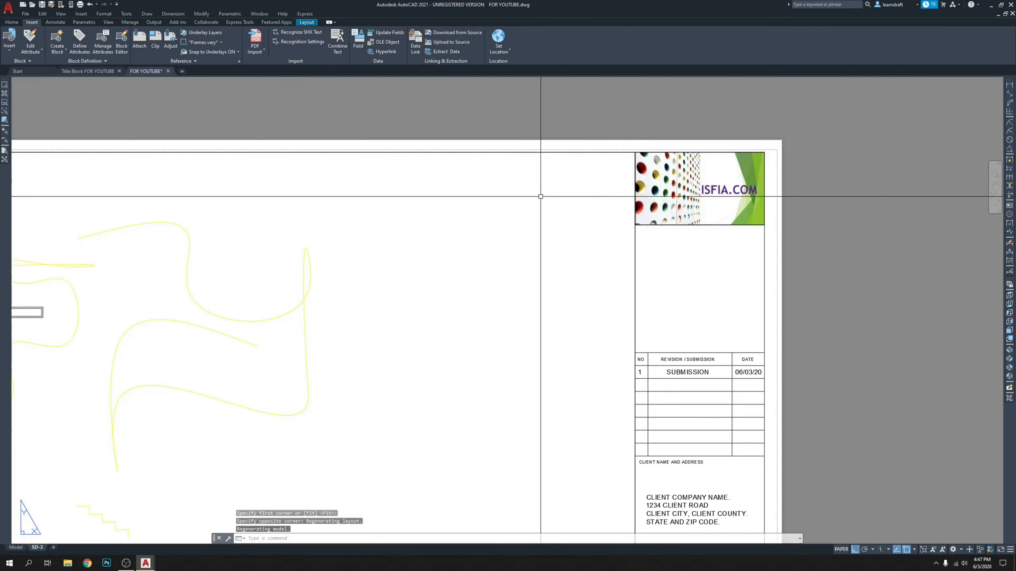
{"action": "scroll", "coordinate": [521, 233], "scroll_direction": "down", "scroll_amount": 4}
Step: Activate model space inside the viewport and change the colour of all its objects to red (237,31,36)
{"action": "left_click", "coordinate": [503, 243]}
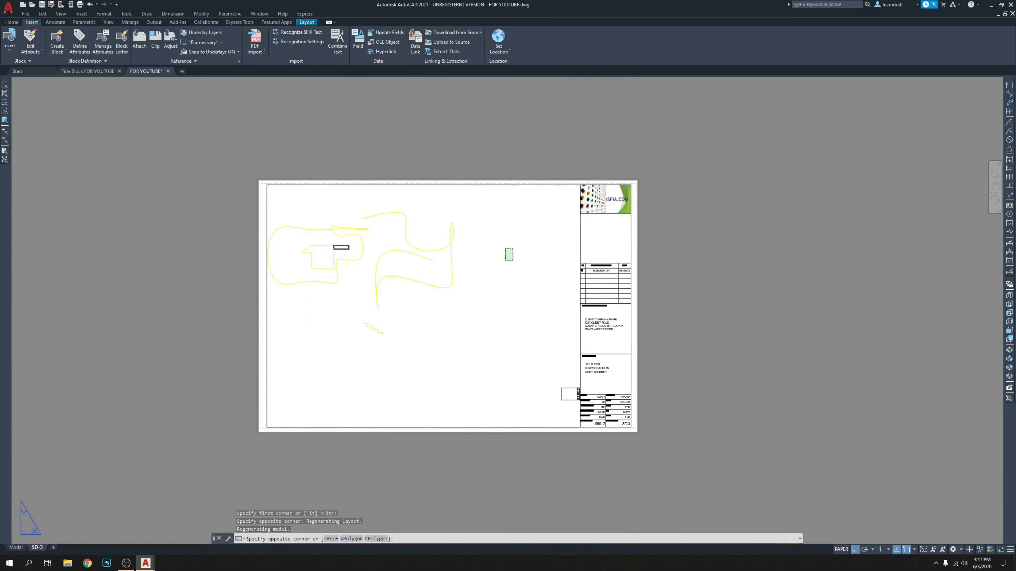
{"action": "scroll", "coordinate": [378, 272], "scroll_direction": "down", "scroll_amount": 2}
{"action": "scroll", "coordinate": [378, 272], "scroll_direction": "up", "scroll_amount": 2}
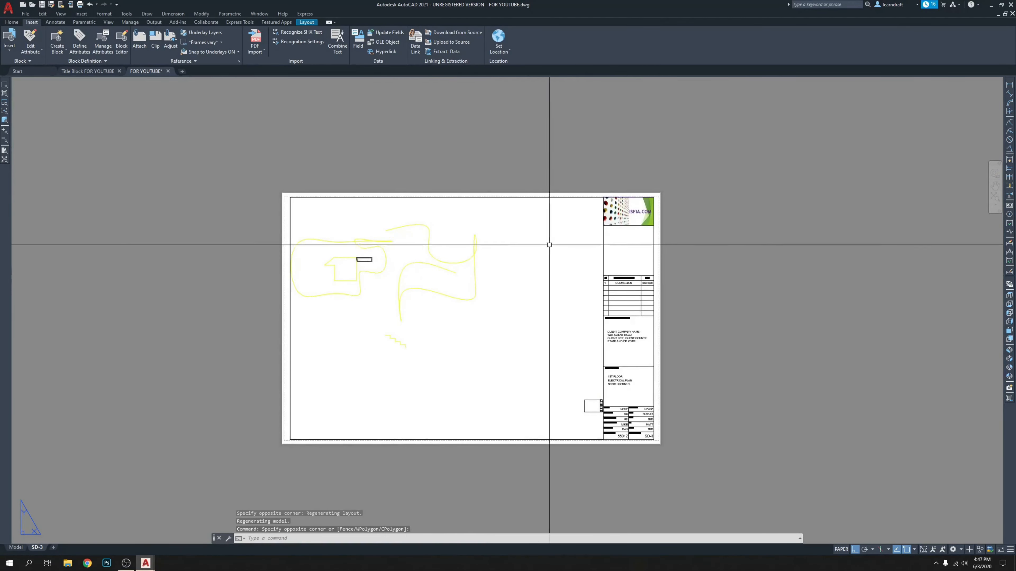
{"action": "double_click", "coordinate": [520, 249]}
{"action": "scroll", "coordinate": [511, 270], "scroll_direction": "down", "scroll_amount": 3}
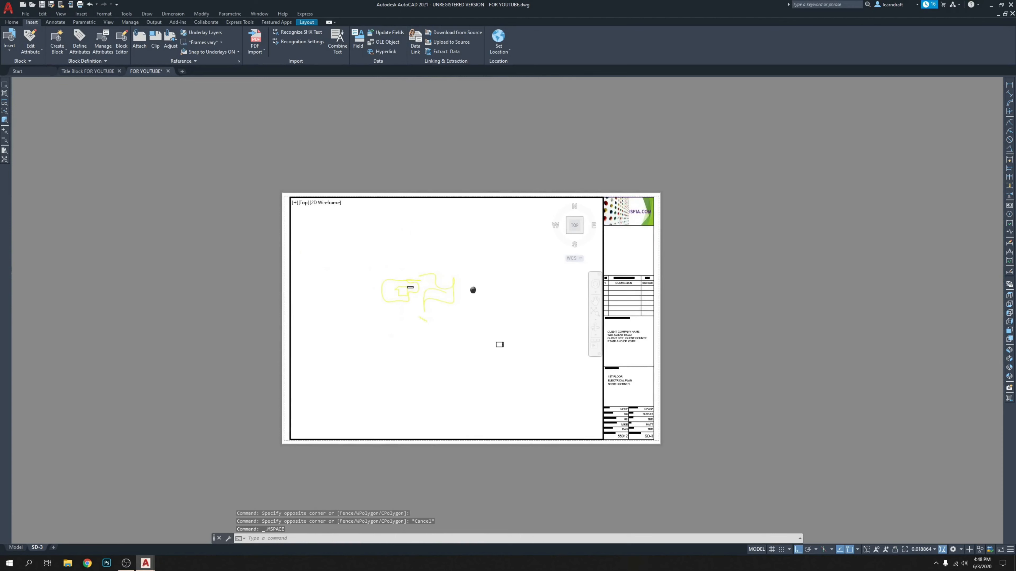
{"action": "left_click", "coordinate": [528, 243]}
{"action": "left_click", "coordinate": [339, 392]}
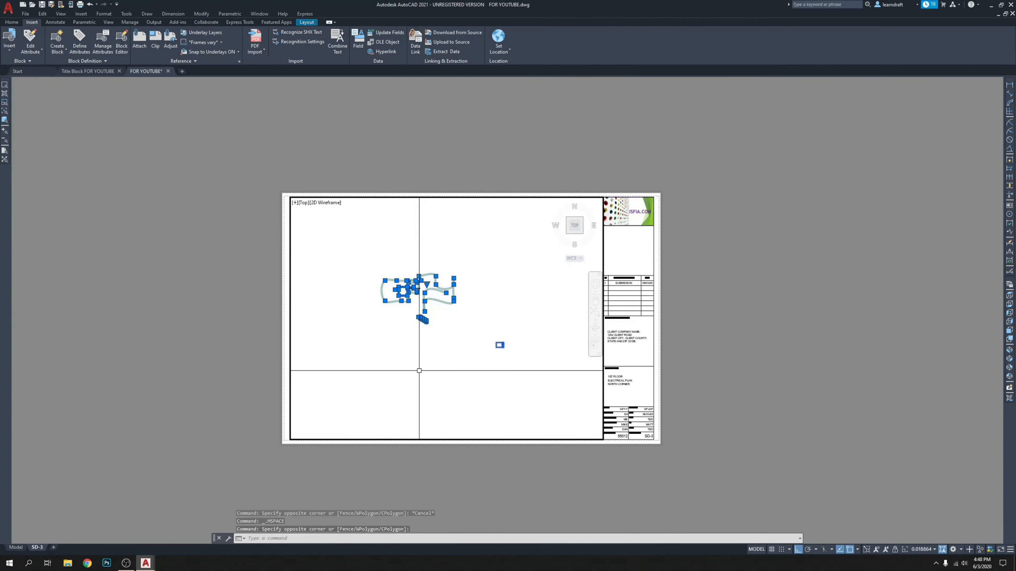
{"action": "left_click", "coordinate": [11, 21]}
{"action": "left_click", "coordinate": [509, 32]}
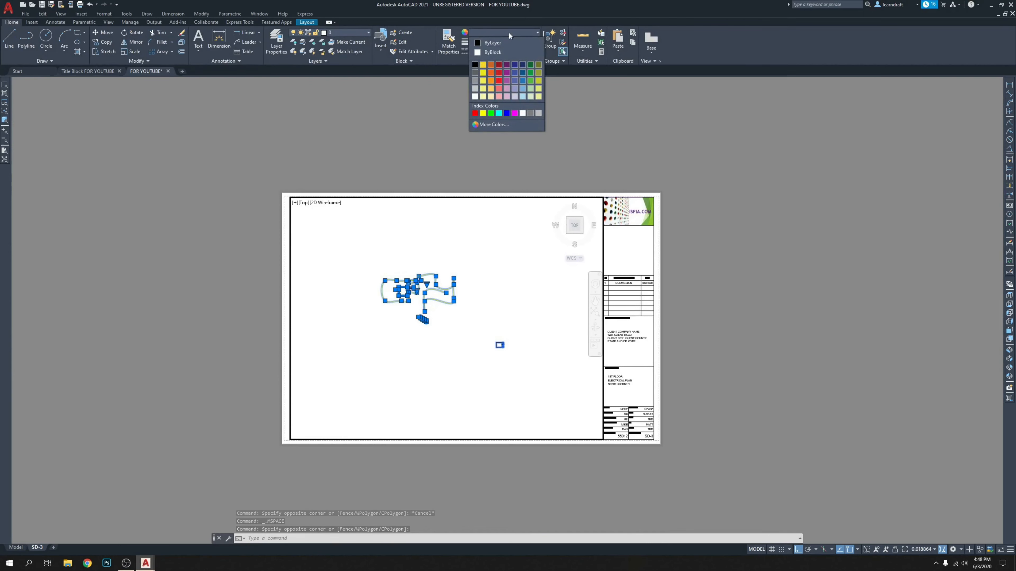
{"action": "left_click", "coordinate": [500, 79]}
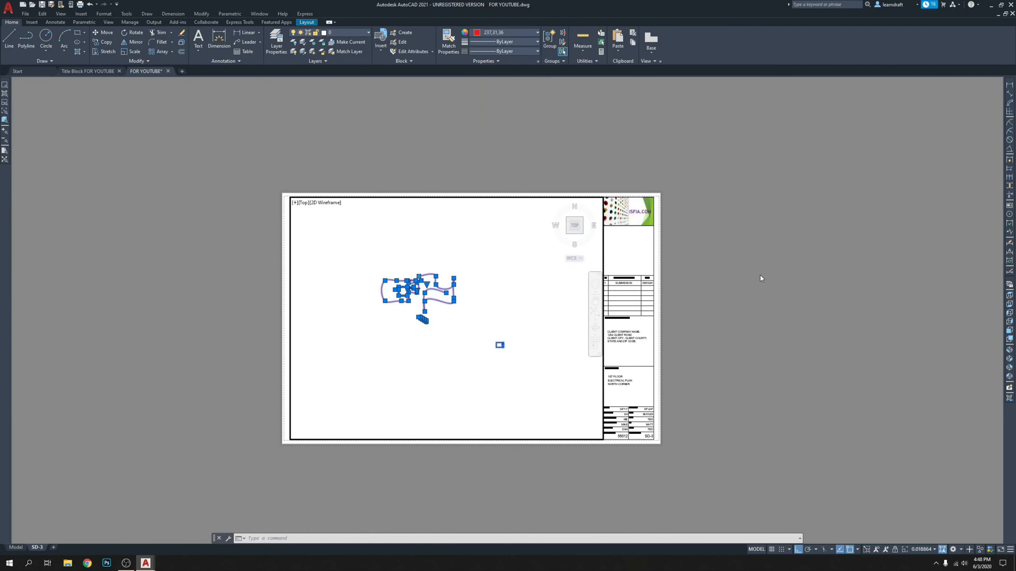
{"action": "key", "text": "Escape"}
Step: Try the viewport at the scales 1/8" = 1'-0" and 1" = 1'-0" to see how the drawing fits
{"action": "scroll", "coordinate": [511, 351], "scroll_direction": "up", "scroll_amount": 8}
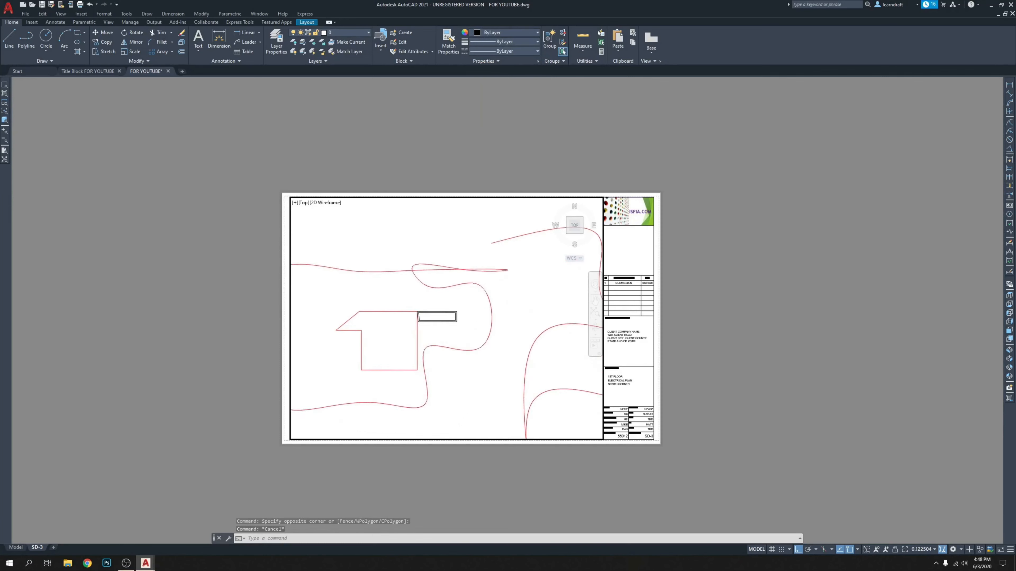
{"action": "scroll", "coordinate": [469, 243], "scroll_direction": "down", "scroll_amount": 4}
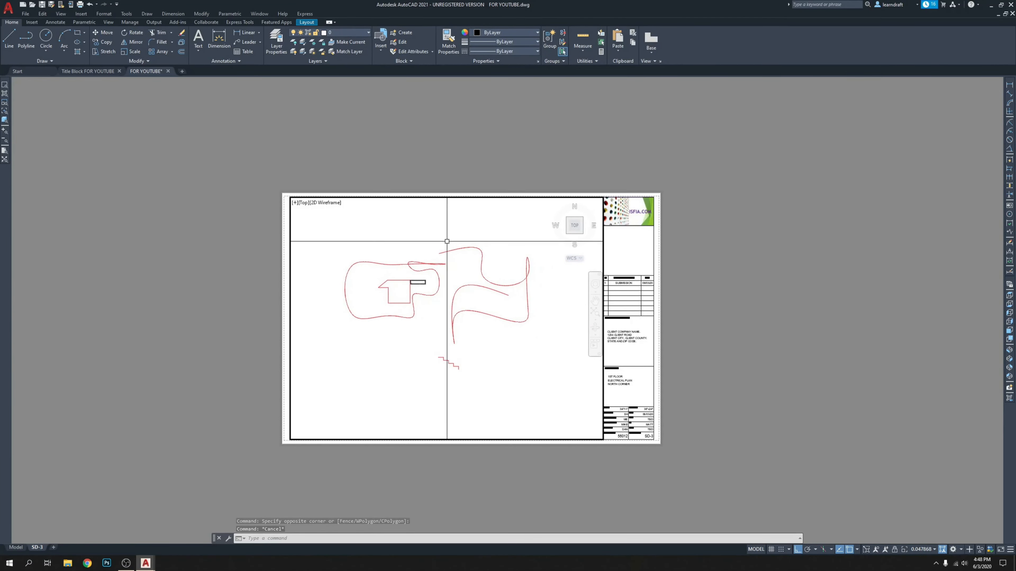
{"action": "scroll", "coordinate": [447, 241], "scroll_direction": "up", "scroll_amount": 2}
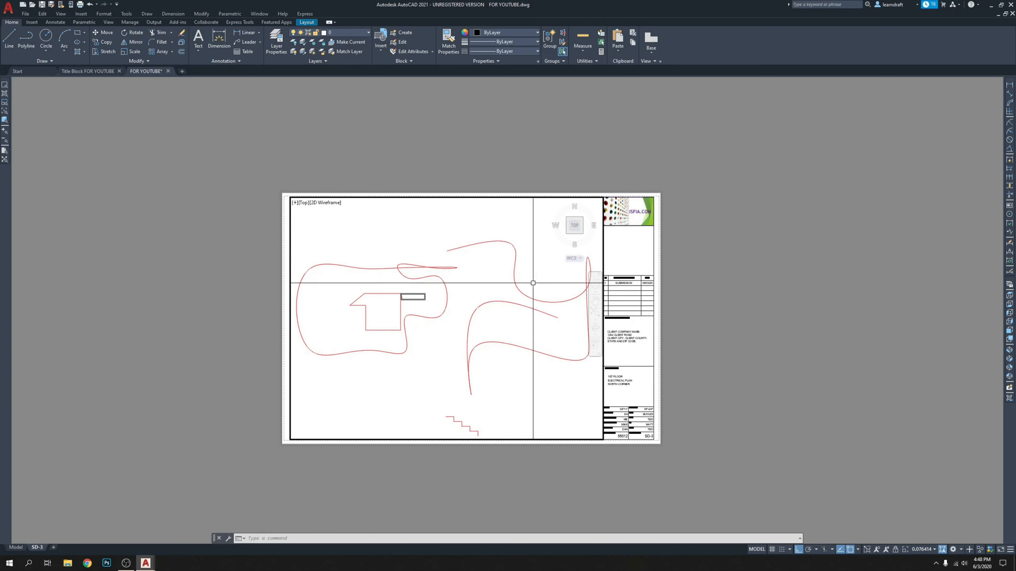
{"action": "left_click", "coordinate": [935, 550]}
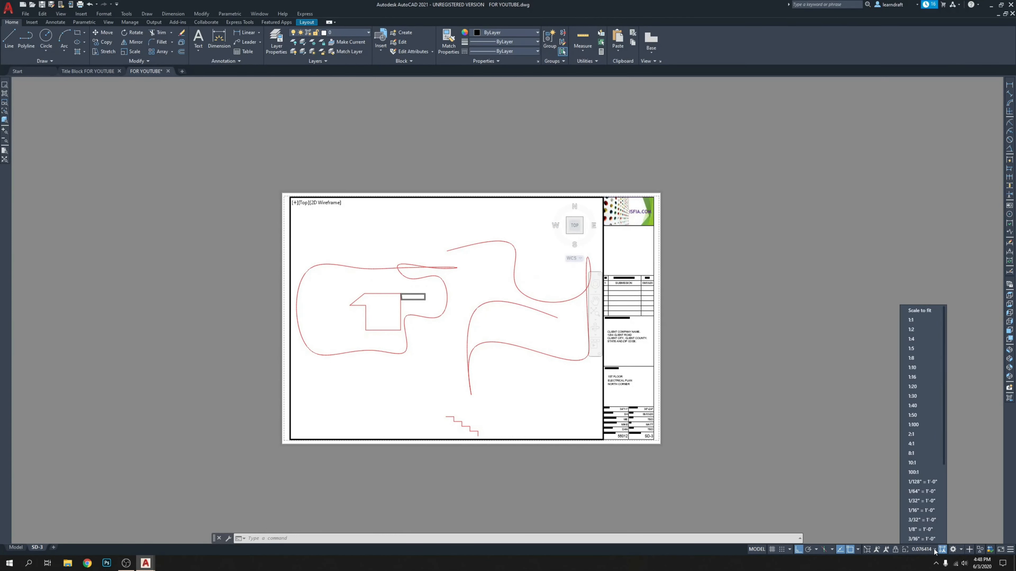
{"action": "left_click", "coordinate": [922, 529]}
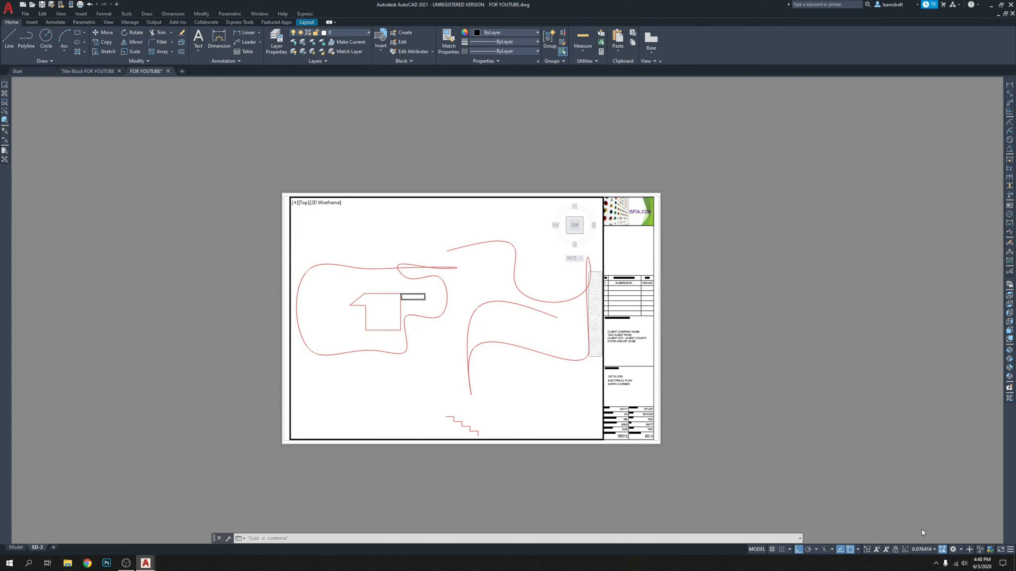
{"action": "left_click", "coordinate": [929, 551]}
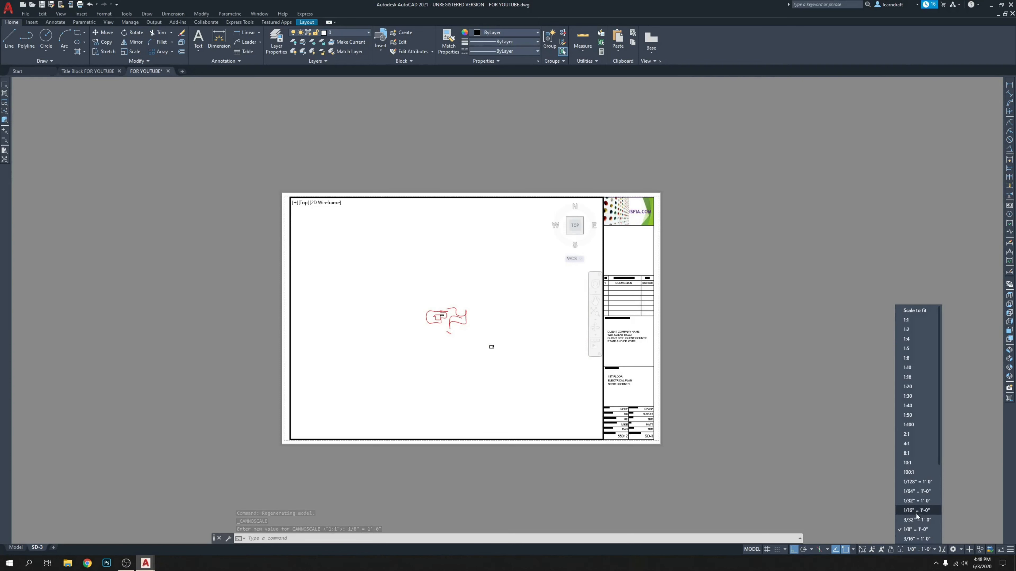
{"action": "scroll", "coordinate": [917, 531], "scroll_direction": "down", "scroll_amount": 2}
{"action": "left_click", "coordinate": [917, 529]}
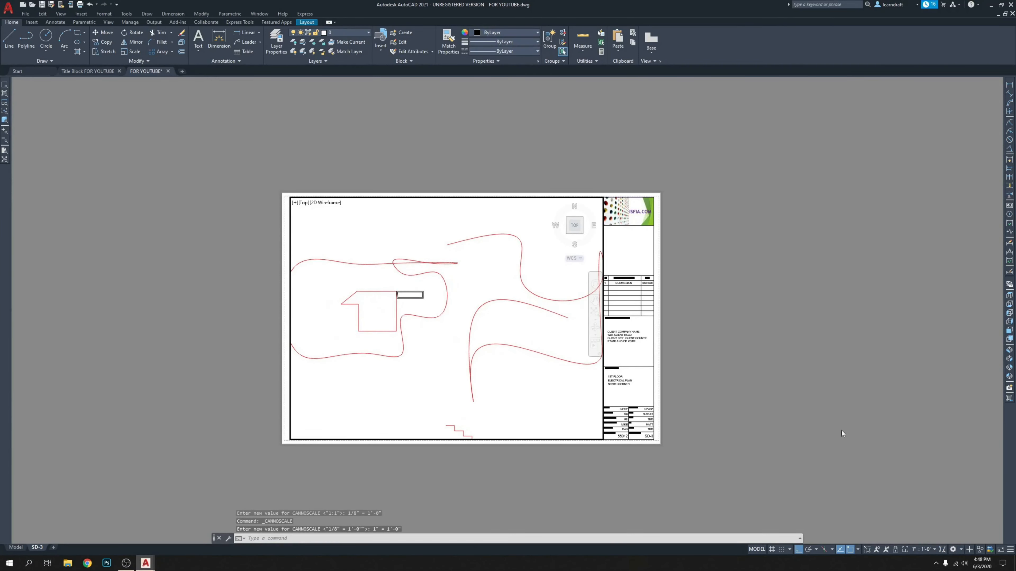
Step: Set the viewport scale to 3/4" = 1'-0" and shift the drawing slightly upward within the viewport
{"action": "left_click", "coordinate": [925, 550]}
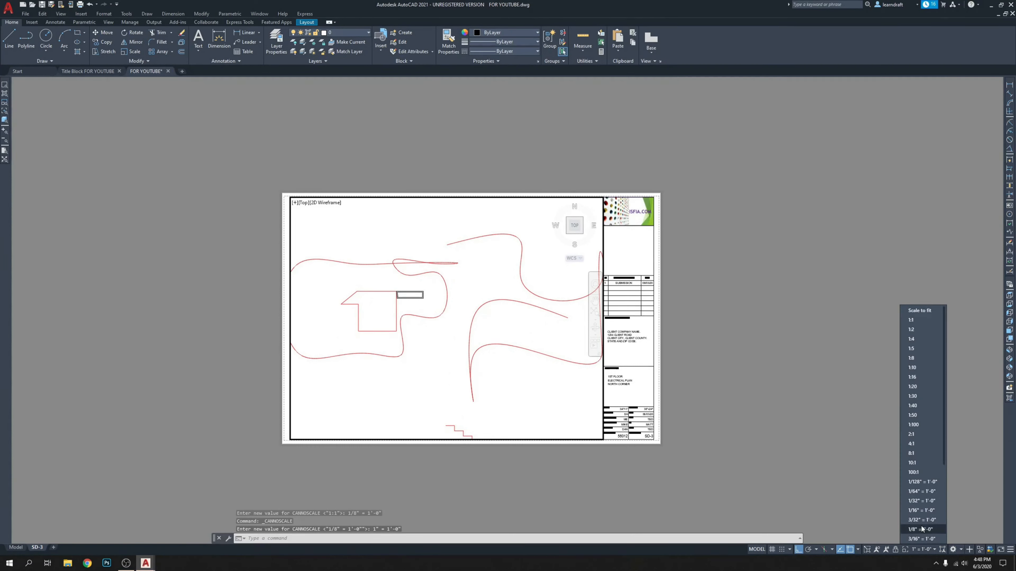
{"action": "scroll", "coordinate": [922, 526], "scroll_direction": "down", "scroll_amount": 3}
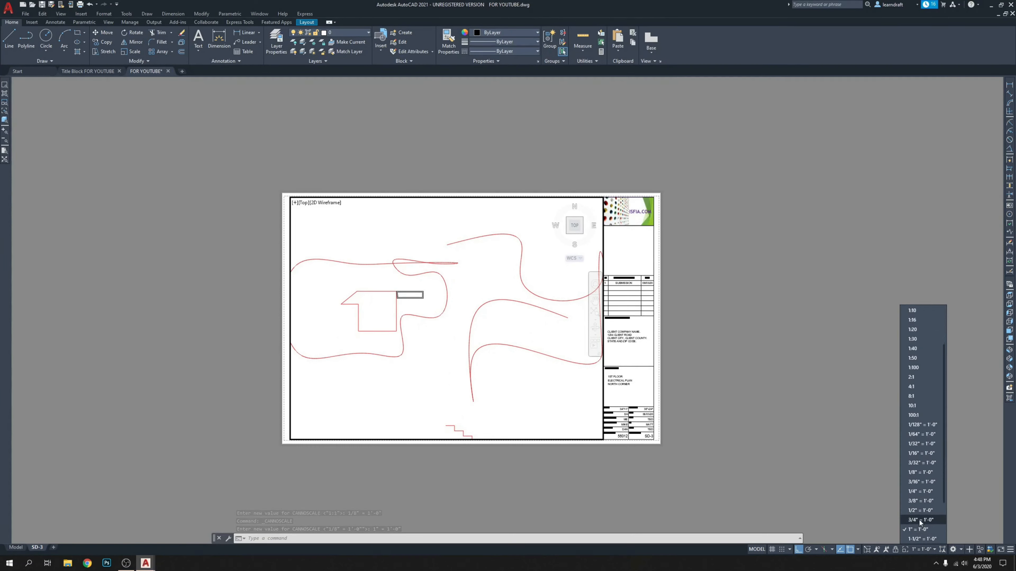
{"action": "left_click", "coordinate": [920, 520]}
{"action": "scroll", "coordinate": [440, 369], "scroll_direction": "down", "scroll_amount": 2}
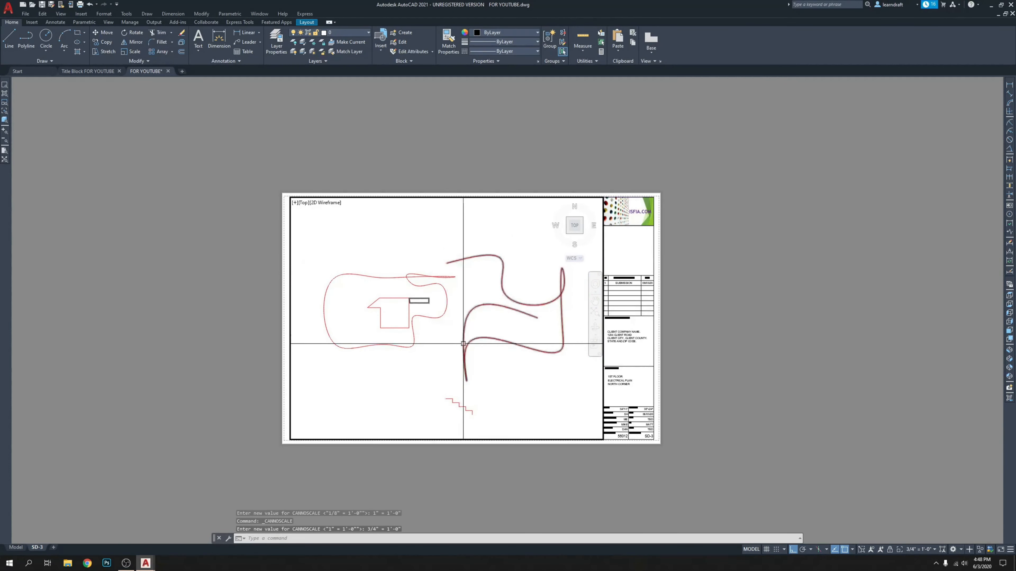
{"action": "middle_click_drag", "start_coordinate": [463, 342], "coordinate": [461, 335]}
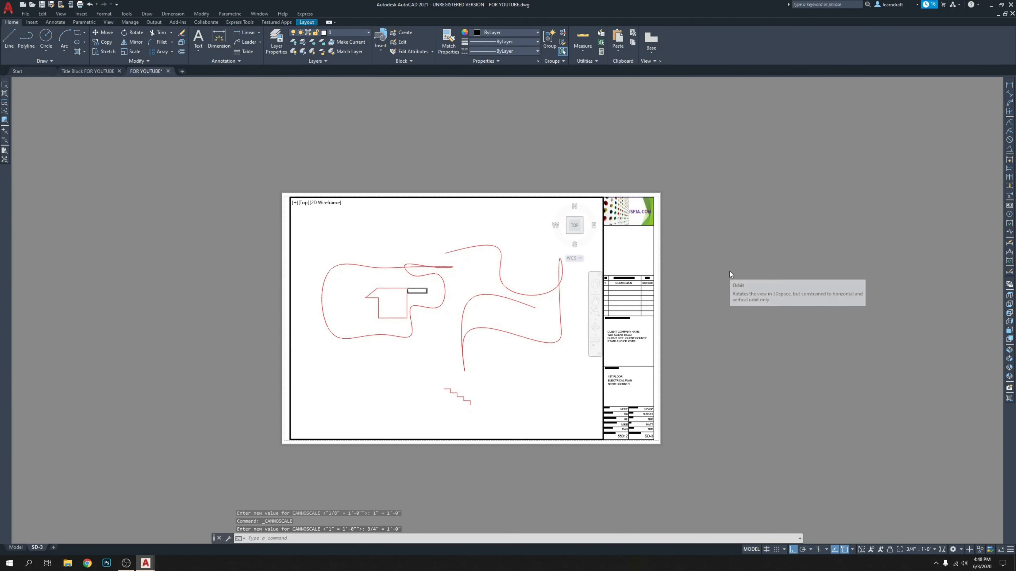
Step: Return to paper space and check the scale entry in the lower part of the title block
{"action": "double_click", "coordinate": [685, 265]}
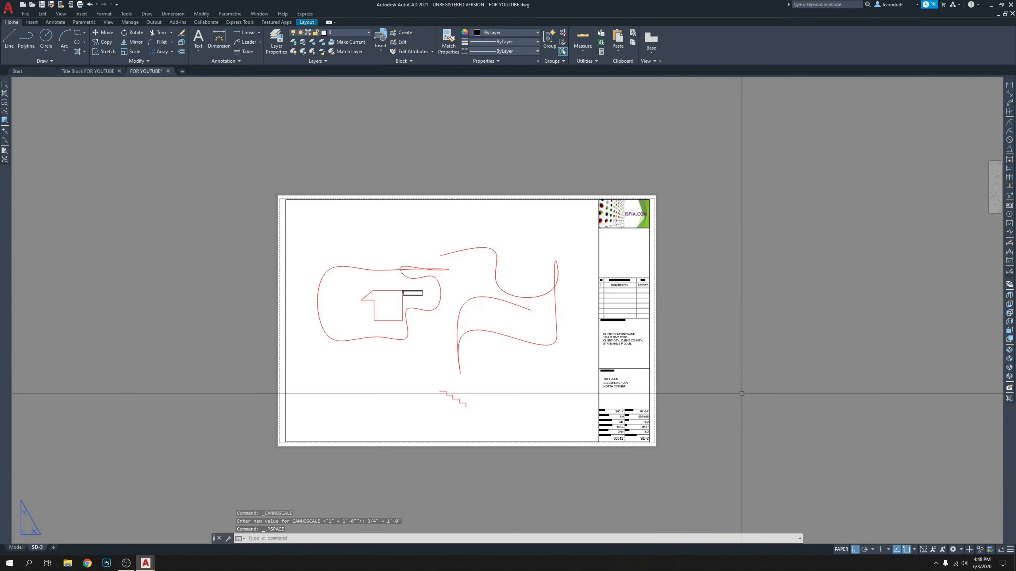
{"action": "scroll", "coordinate": [628, 372], "scroll_direction": "up", "scroll_amount": 4}
{"action": "middle_click_drag", "start_coordinate": [657, 448], "coordinate": [683, 402]}
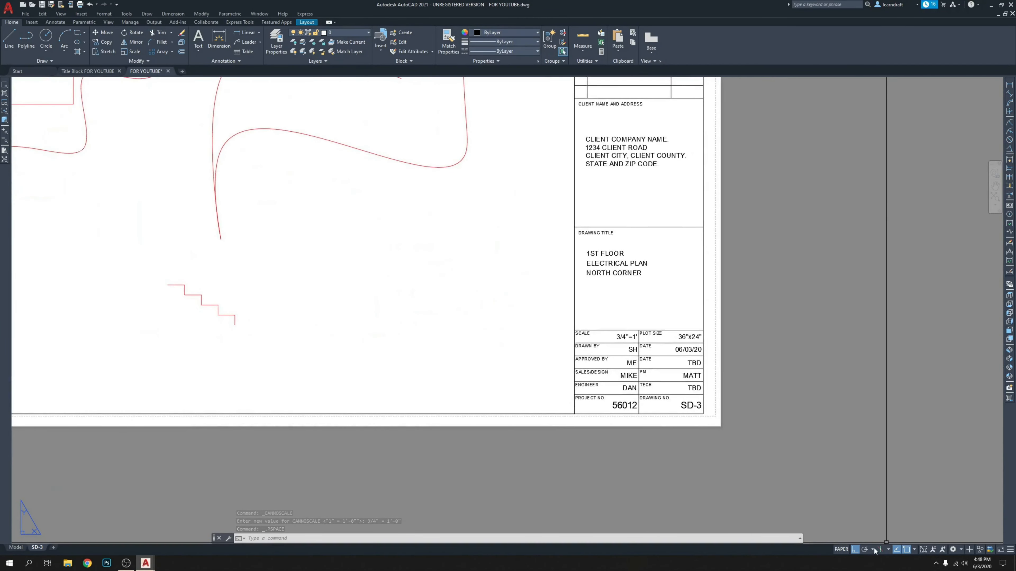
Step: Activate model space in the viewport and compare the viewport scale with the scale entry in the title block
{"action": "middle_click_drag", "start_coordinate": [693, 465], "coordinate": [702, 486]}
{"action": "double_click", "coordinate": [476, 363]}
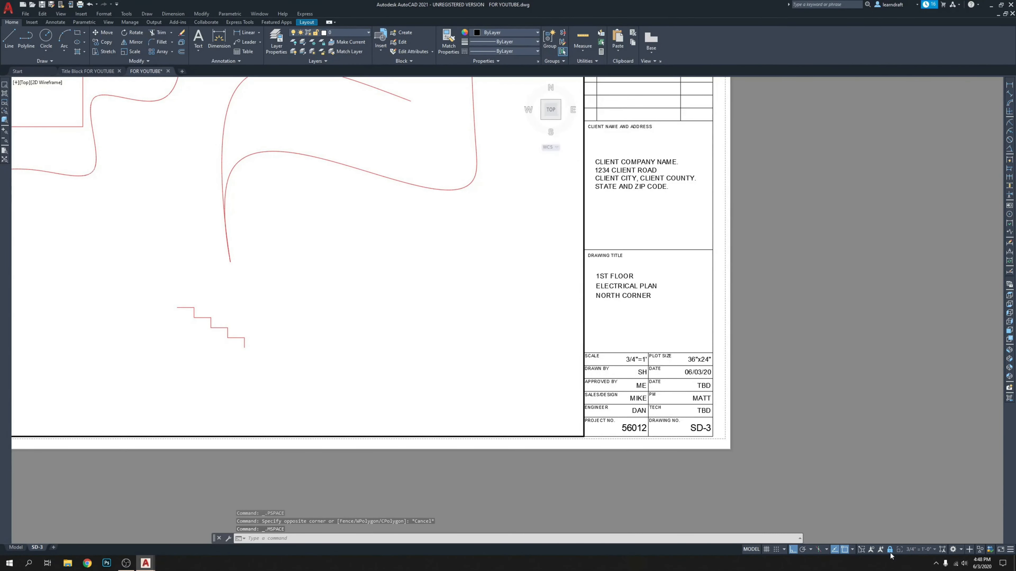
{"action": "left_click", "coordinate": [444, 307]}
{"action": "left_click", "coordinate": [474, 346]}
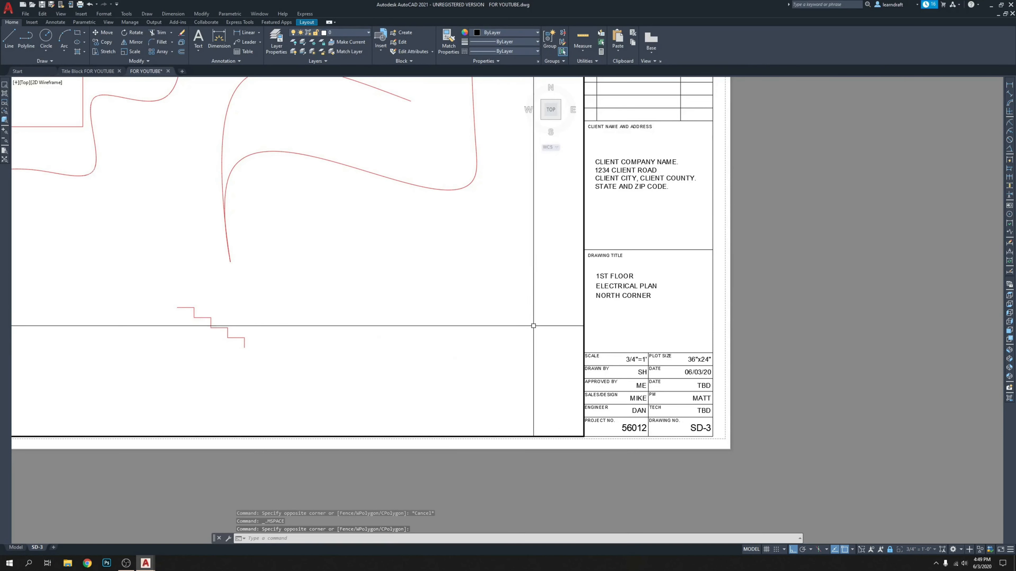
{"action": "middle_click_drag", "start_coordinate": [534, 326], "coordinate": [556, 349]}
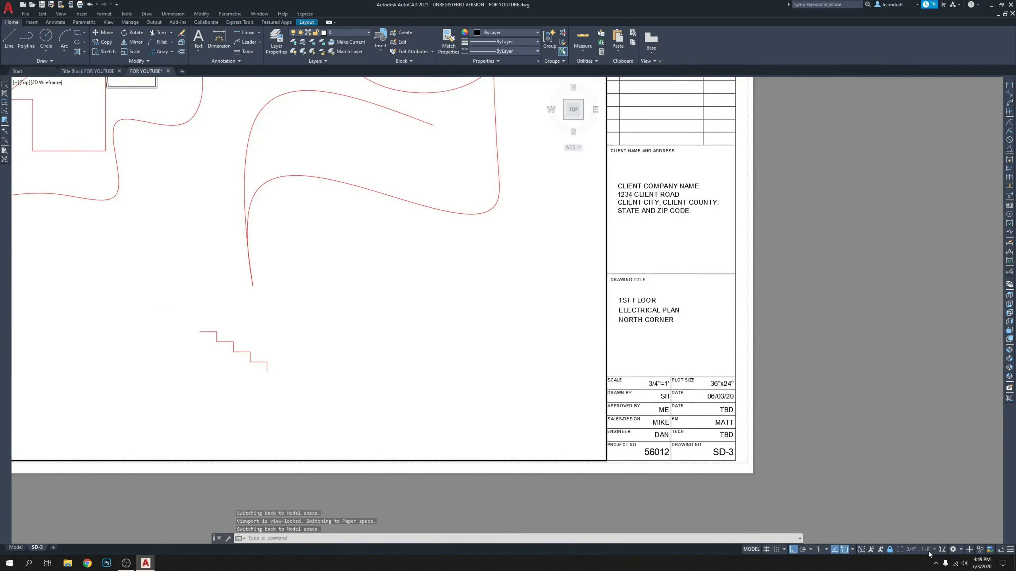
{"action": "scroll", "coordinate": [646, 368], "scroll_direction": "up", "scroll_amount": 4}
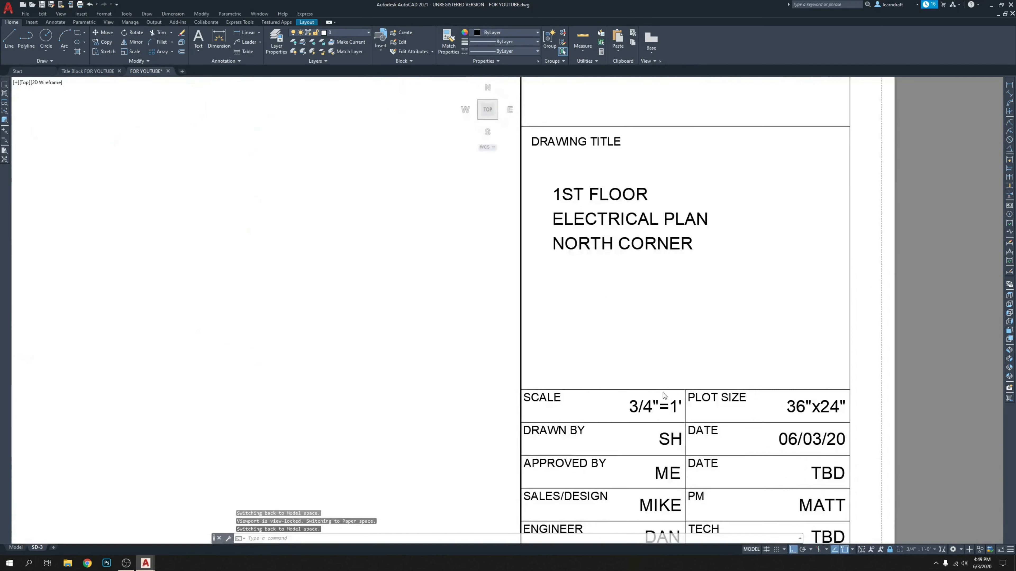
{"action": "scroll", "coordinate": [565, 283], "scroll_direction": "down", "scroll_amount": 4}
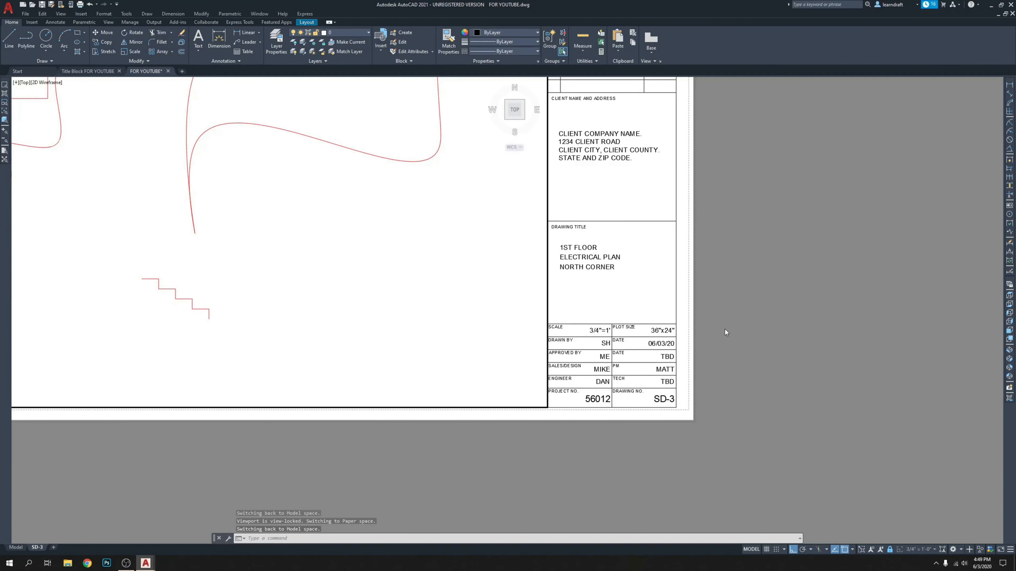
Step: Return to paper space with the whole SD-3 sheet in view and save the drawing
{"action": "double_click", "coordinate": [730, 311]}
{"action": "scroll", "coordinate": [639, 311], "scroll_direction": "down", "scroll_amount": 4}
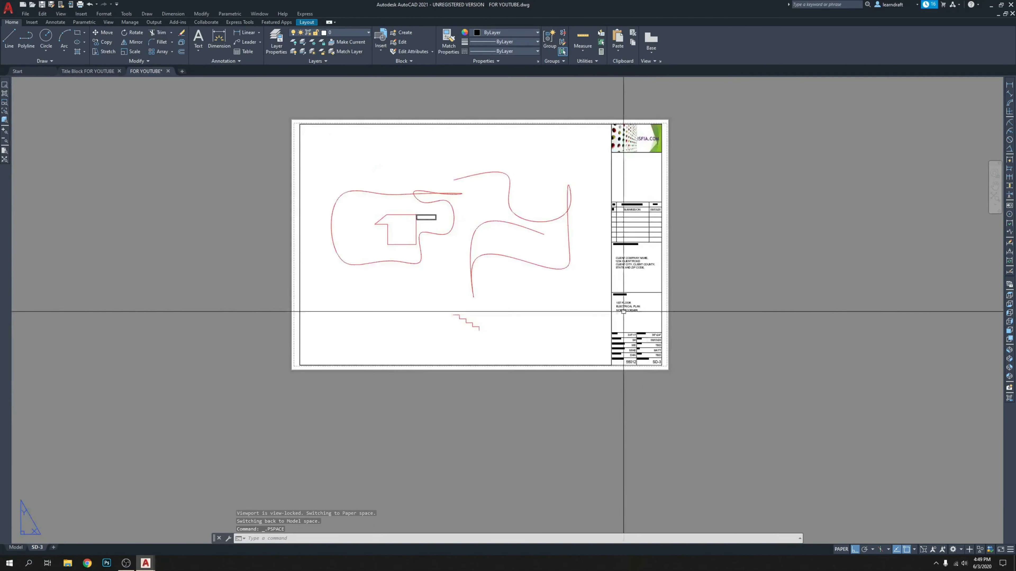
{"action": "middle_click_drag", "start_coordinate": [519, 196], "coordinate": [521, 207]}
{"action": "left_click", "coordinate": [511, 188]}
{"action": "left_click", "coordinate": [576, 183]}
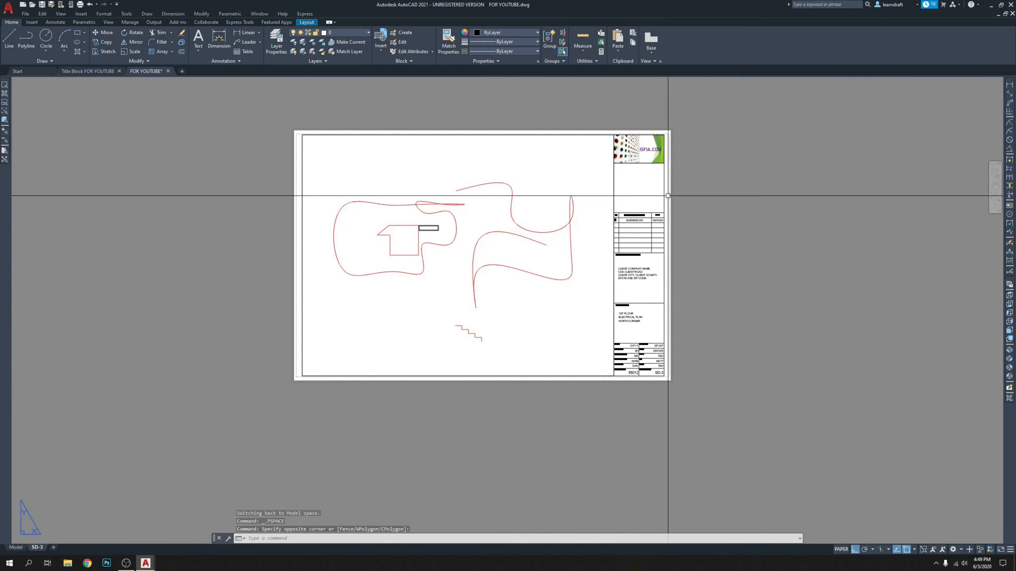
{"action": "middle_click_drag", "start_coordinate": [716, 222], "coordinate": [704, 212]}
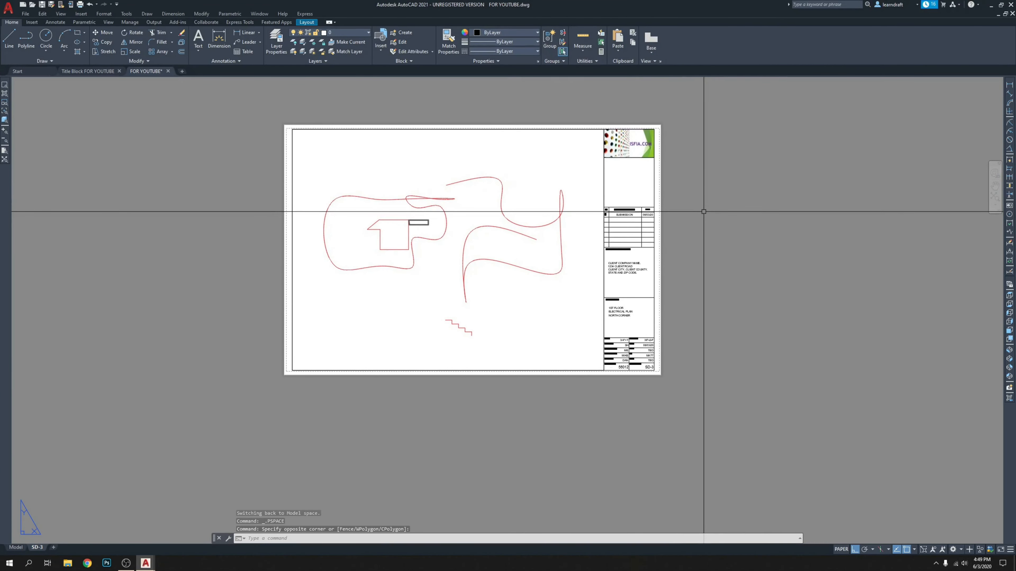
{"action": "key", "text": "ctrl+s"}
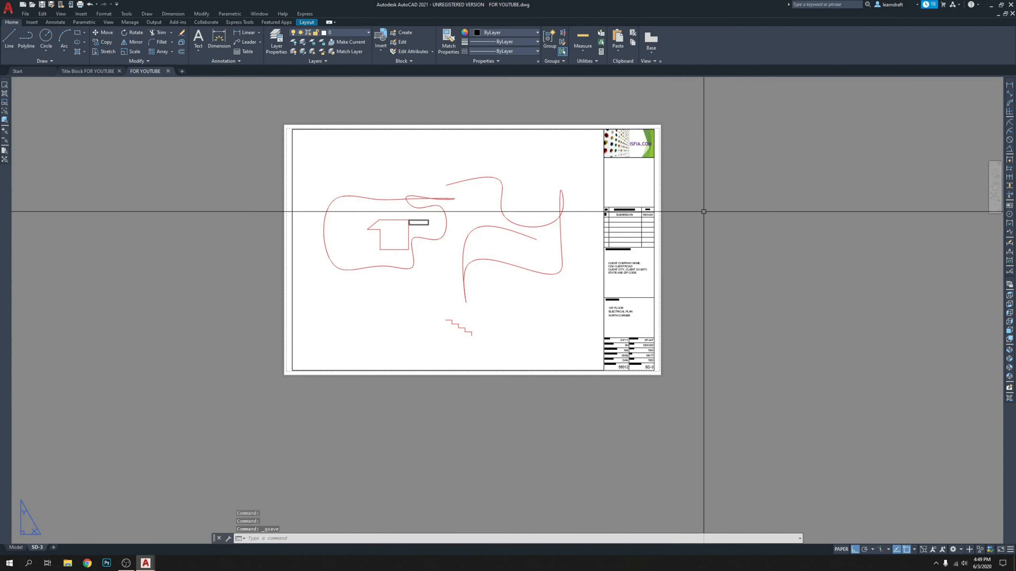
Step: Preview the plot of layout SD-3 with the 36 X 24 page setup, then return to the plot settings
{"action": "key", "text": "ctrl+p"}
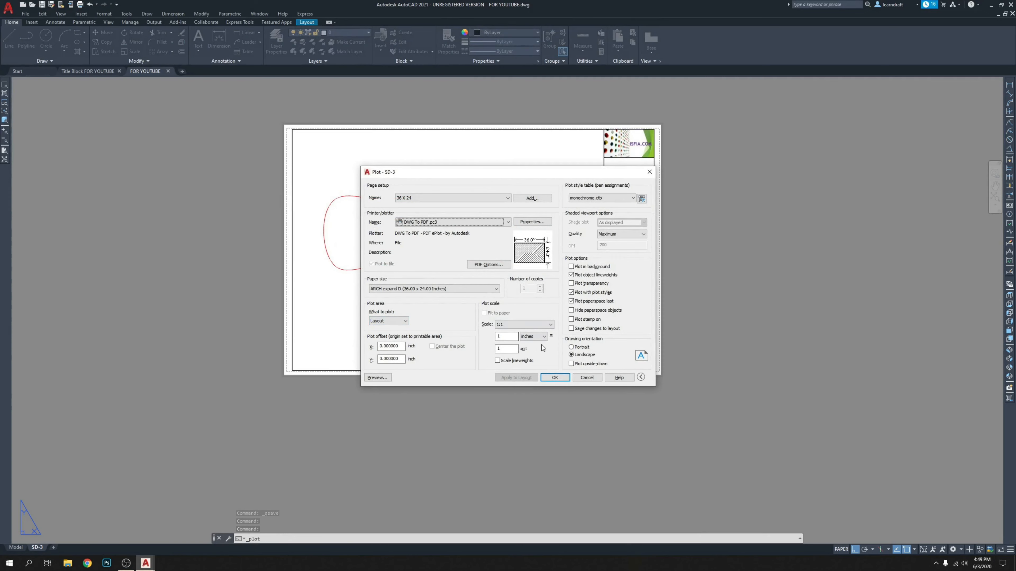
{"action": "left_click", "coordinate": [387, 380]}
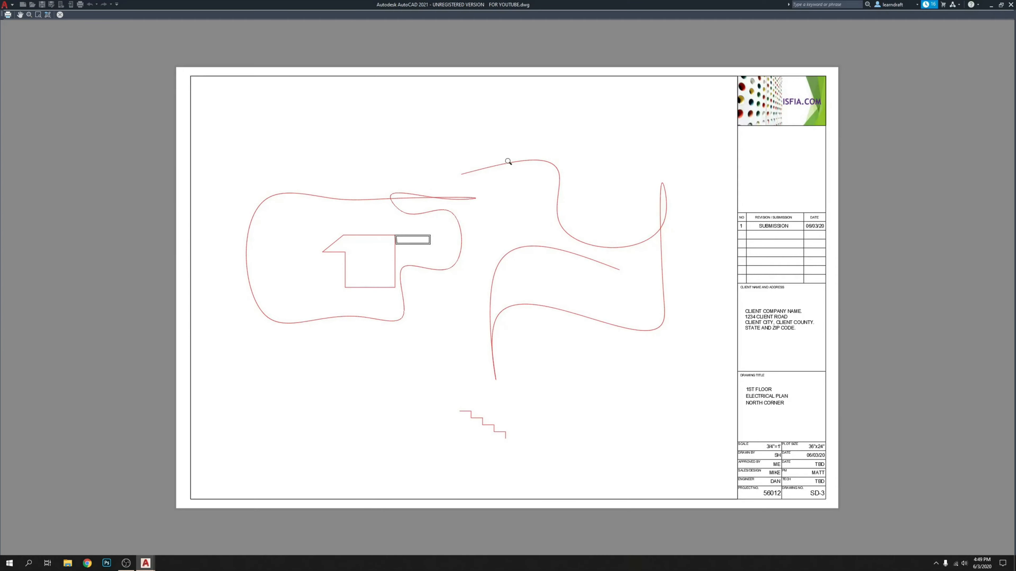
{"action": "key", "text": "Escape"}
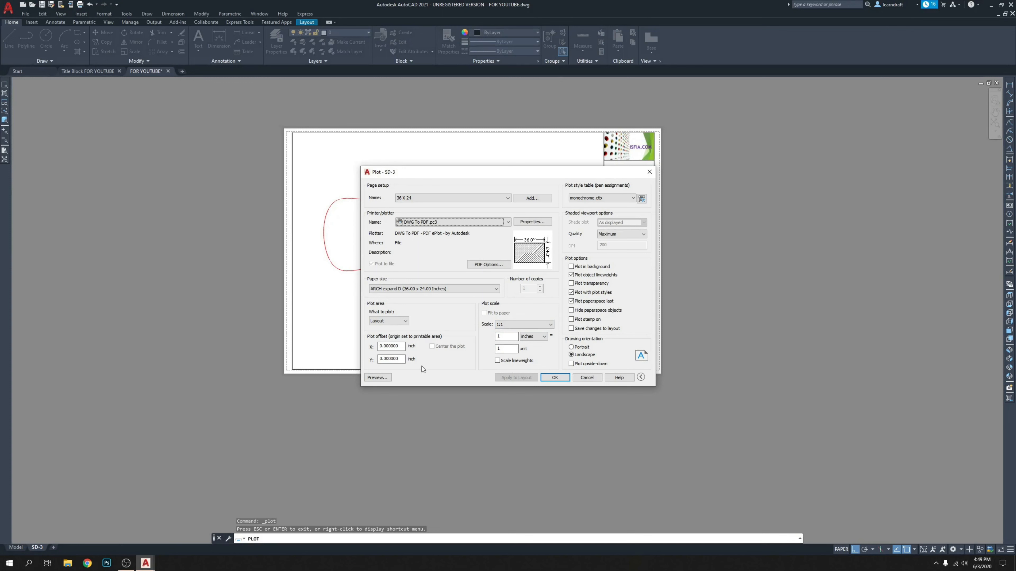
Step: Plot the layout to FOR YOUTUBE-SD-3.pdf in the AutoCAD 2021 Tutorials folder on drive D
{"action": "left_click", "coordinate": [565, 379]}
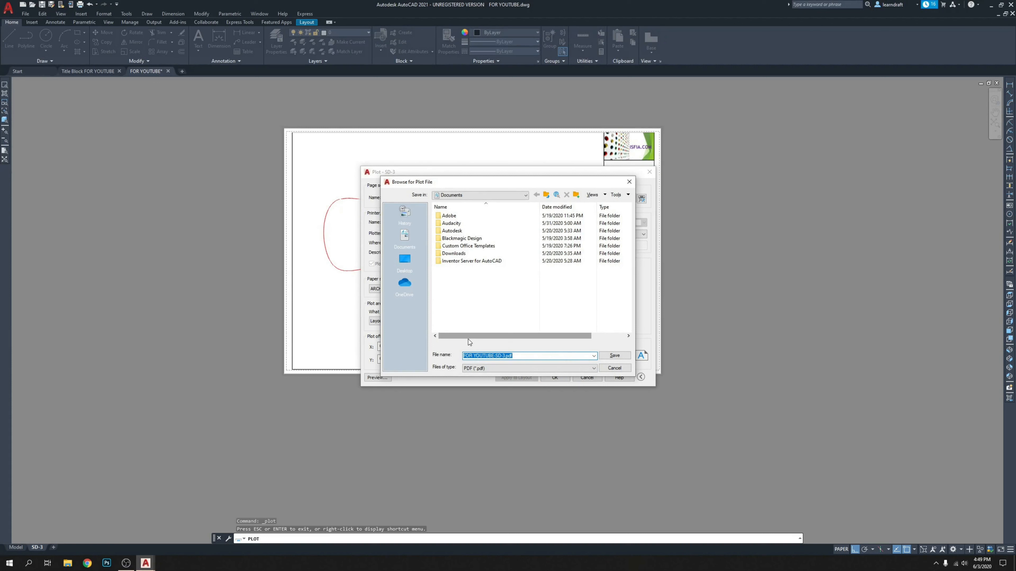
{"action": "left_click", "coordinate": [494, 195]}
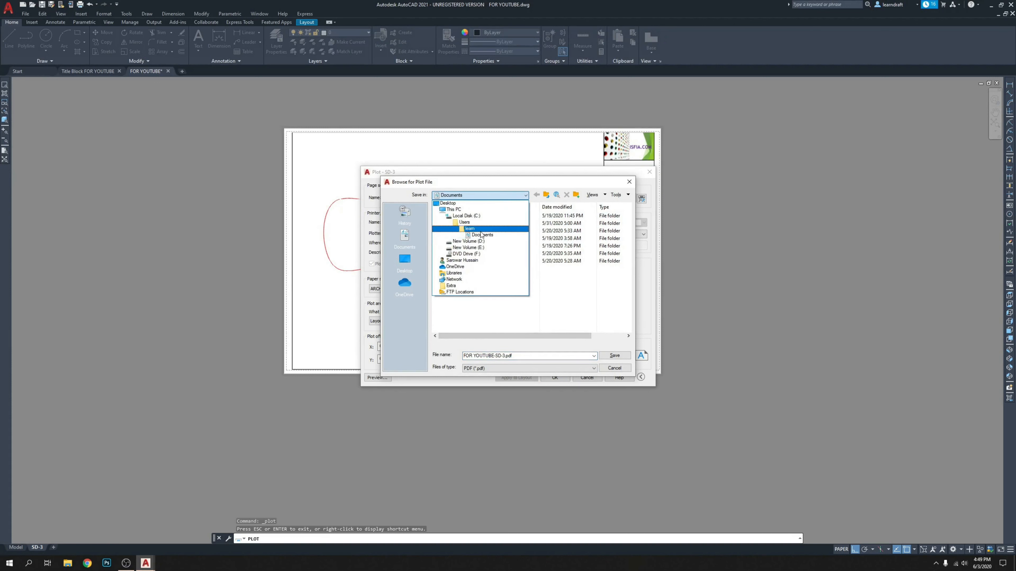
{"action": "left_click", "coordinate": [469, 241]}
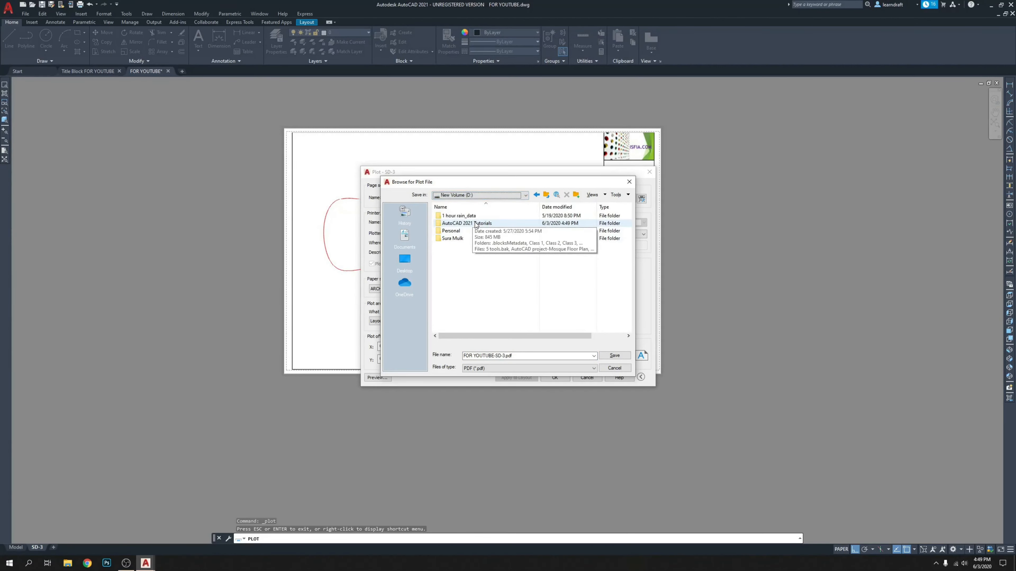
{"action": "double_click", "coordinate": [471, 224]}
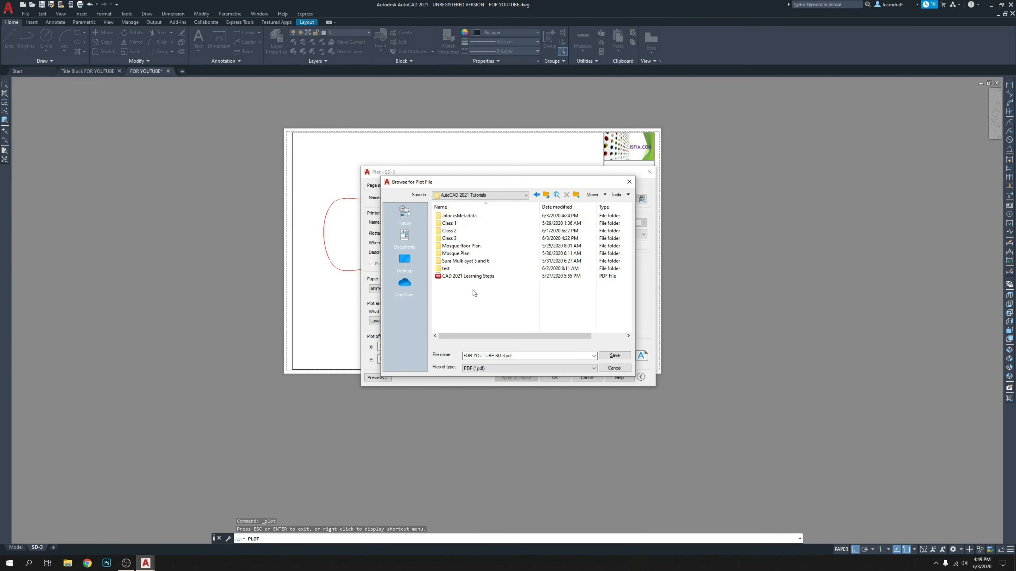
{"action": "double_click", "coordinate": [458, 269]}
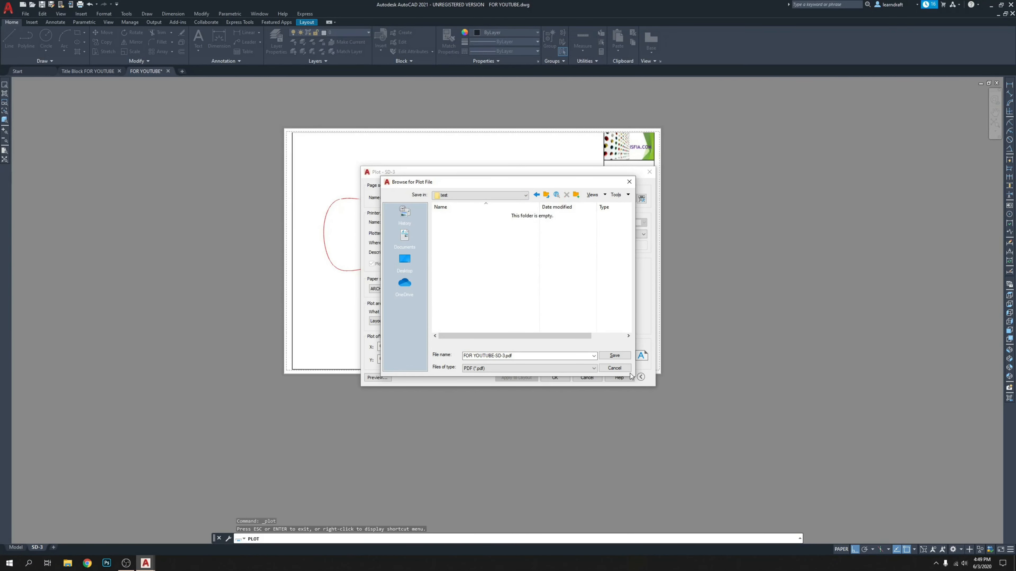
{"action": "left_click", "coordinate": [537, 196]}
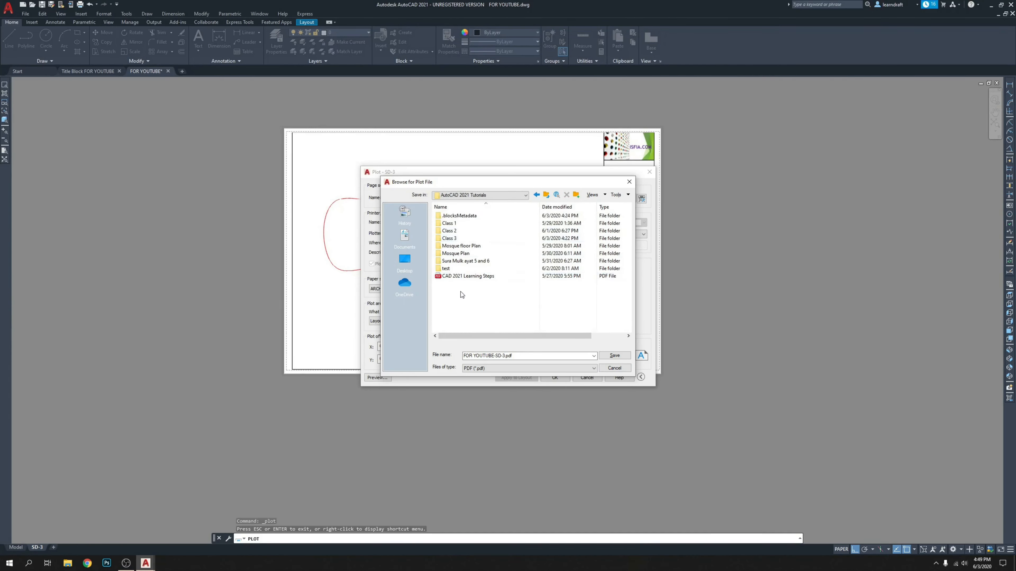
{"action": "left_click", "coordinate": [615, 356]}
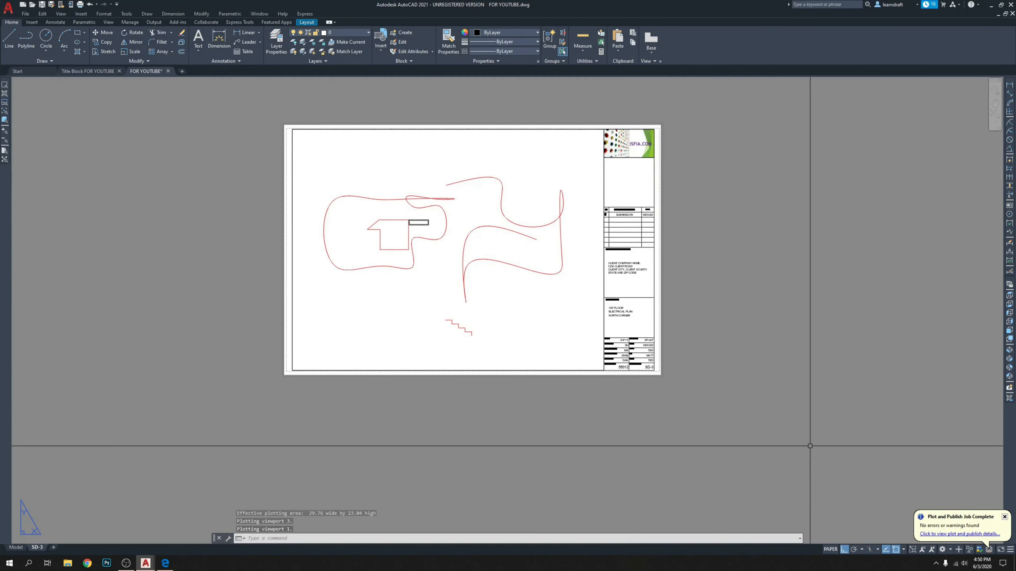
Step: Inspect the plotted PDF in the browser, enlarging the title block from logo to drawing number, and close it
{"action": "left_click", "coordinate": [166, 565]}
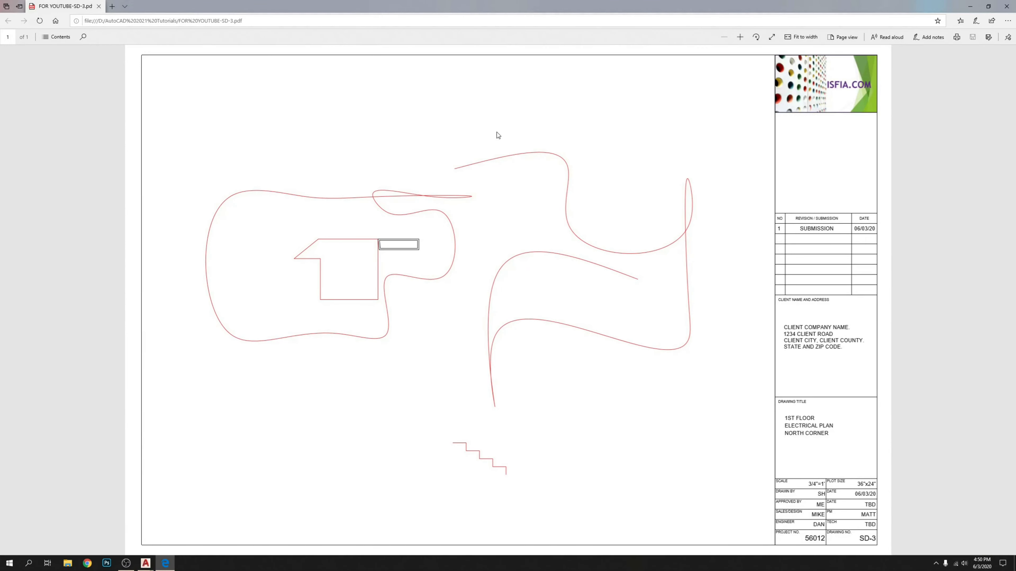
{"action": "left_click", "coordinate": [740, 37]}
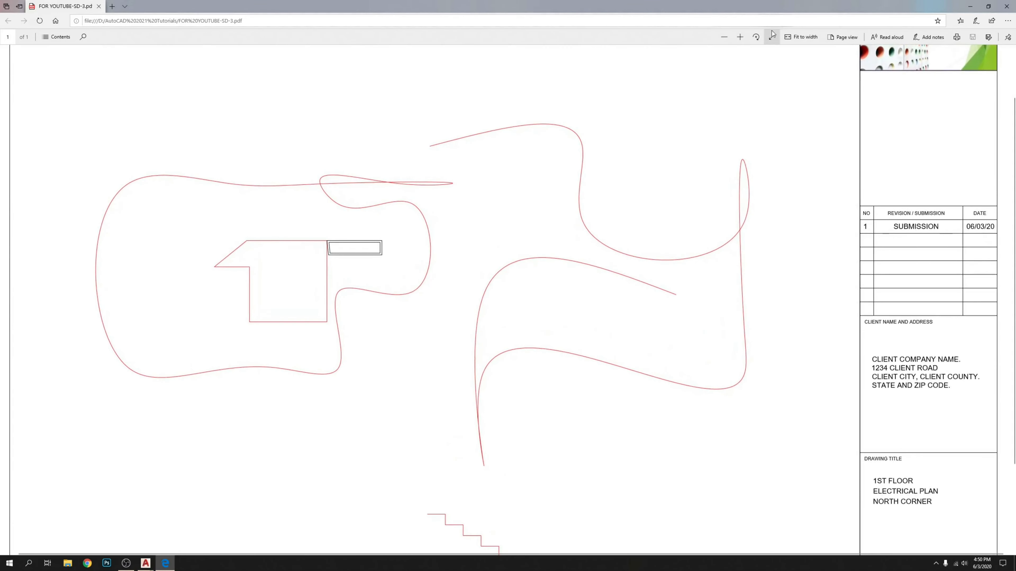
{"action": "left_click", "coordinate": [741, 37]}
{"action": "left_click", "coordinate": [741, 36]}
{"action": "scroll", "coordinate": [627, 167], "scroll_direction": "down", "scroll_amount": 3}
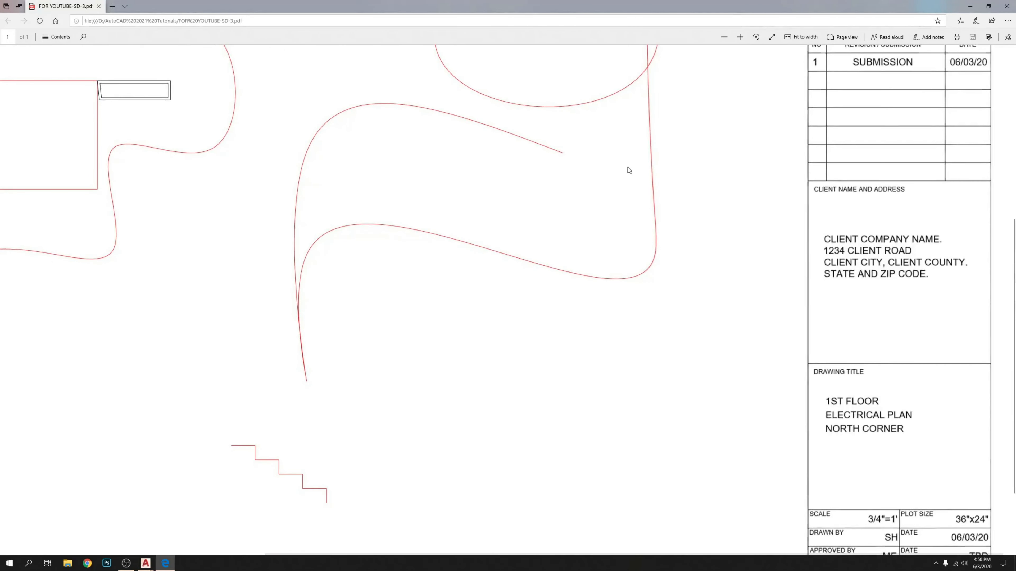
{"action": "scroll", "coordinate": [626, 168], "scroll_direction": "down", "scroll_amount": 1}
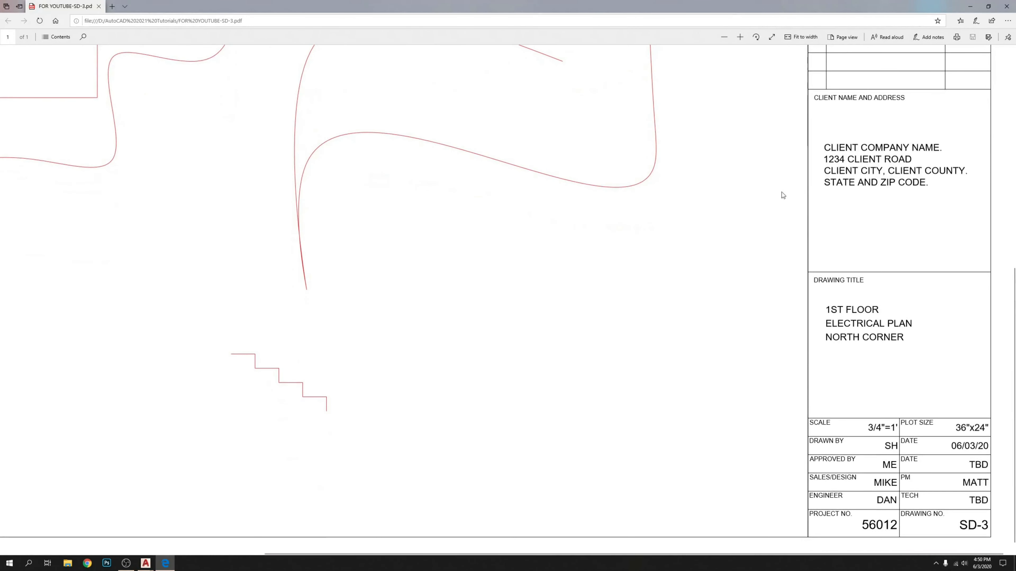
{"action": "scroll", "coordinate": [820, 200], "scroll_direction": "up", "scroll_amount": 8}
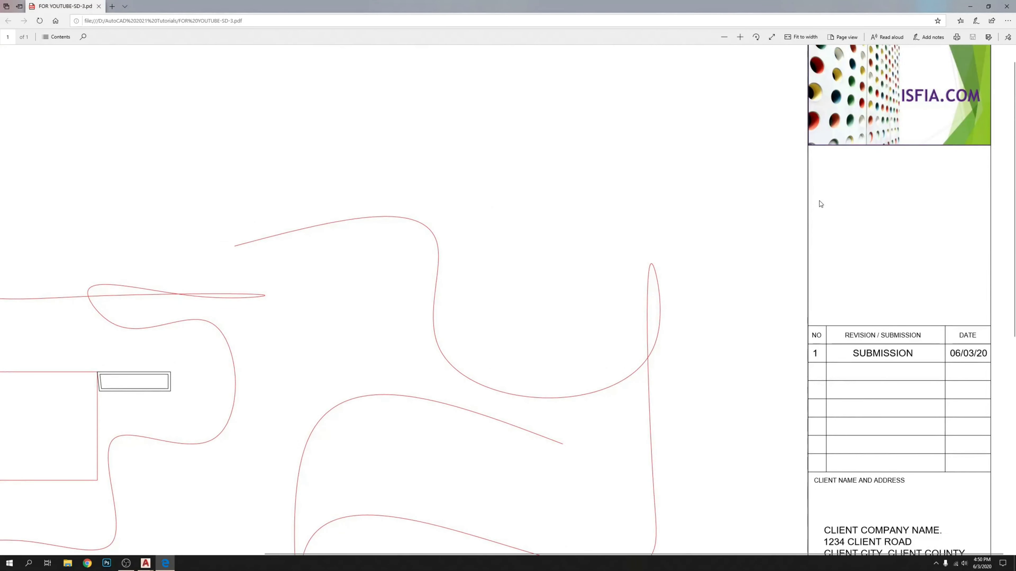
{"action": "scroll", "coordinate": [821, 204], "scroll_direction": "up", "scroll_amount": 1}
{"action": "scroll", "coordinate": [815, 206], "scroll_direction": "down", "scroll_amount": 8}
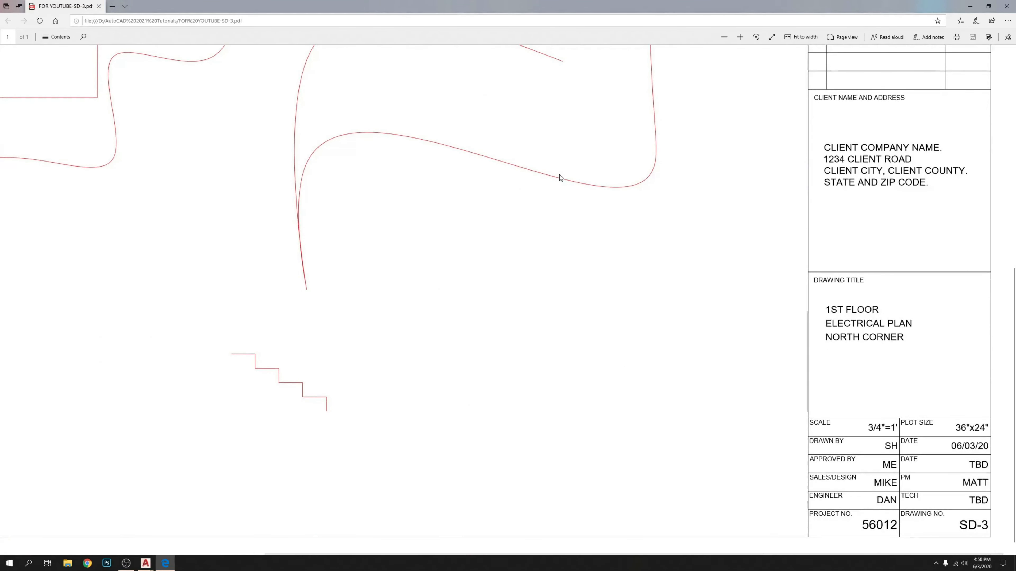
{"action": "scroll", "coordinate": [559, 175], "scroll_direction": "up", "scroll_amount": 8}
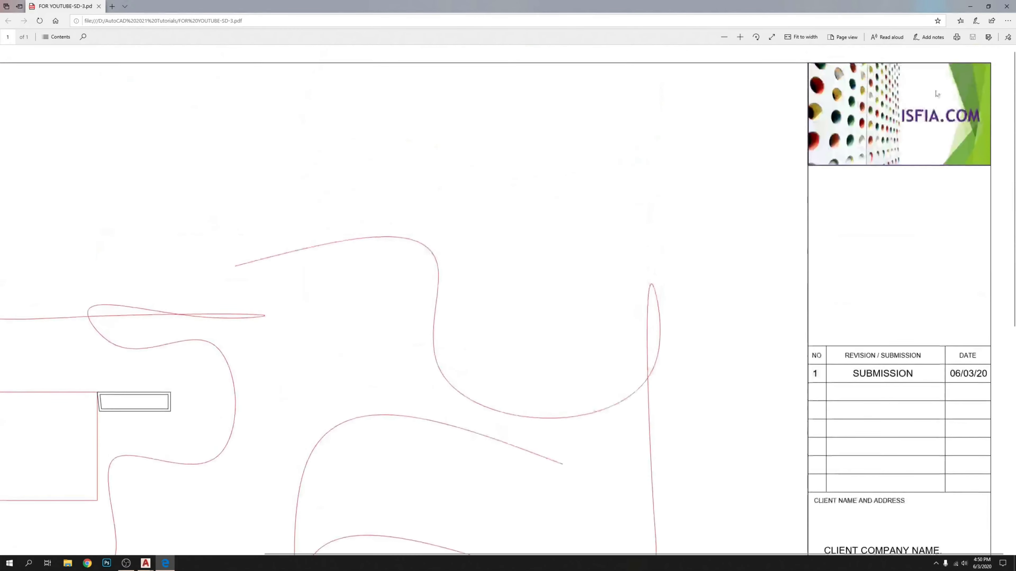
{"action": "left_click", "coordinate": [1010, 4]}
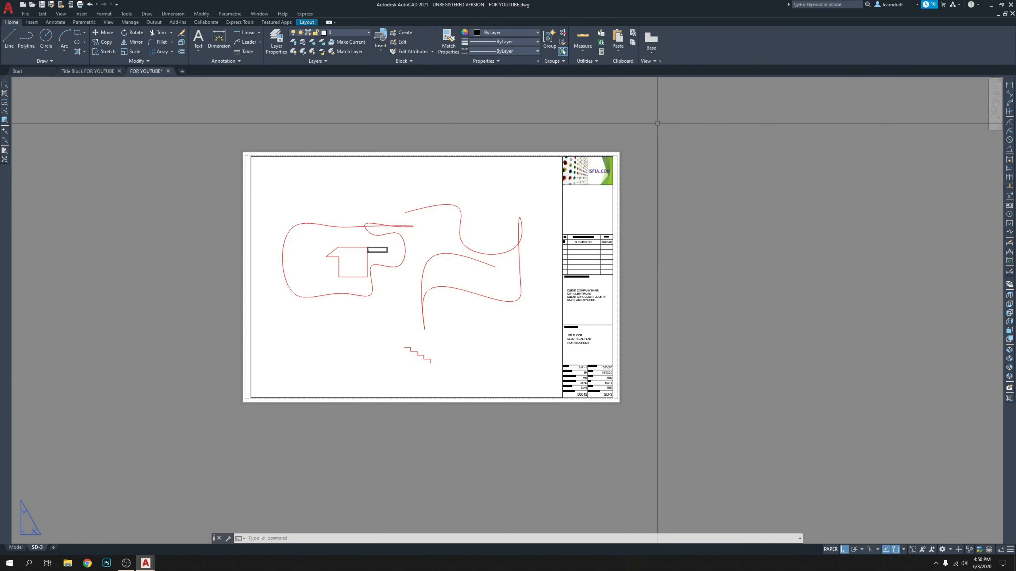
Step: Preview the SD-3 plot again to examine the sheet borders, and leave plotting
{"action": "key", "text": "ctrl+p"}
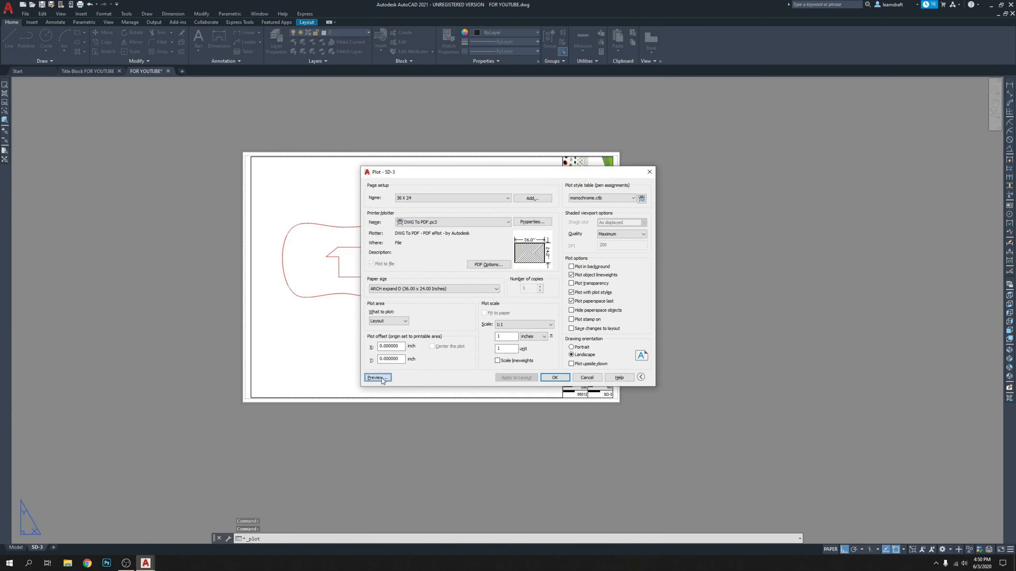
{"action": "left_click", "coordinate": [377, 378]}
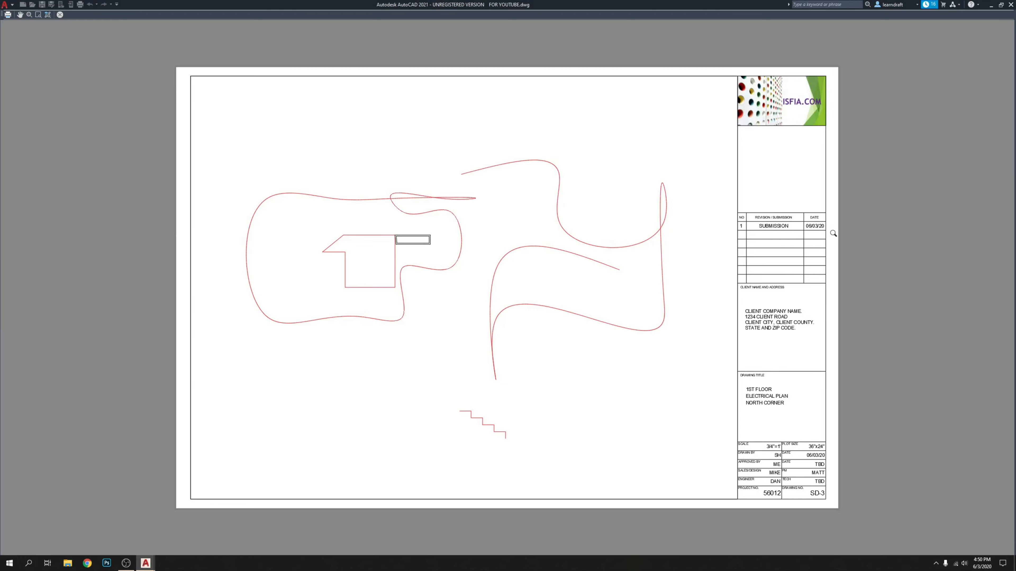
{"action": "key", "text": "Escape"}
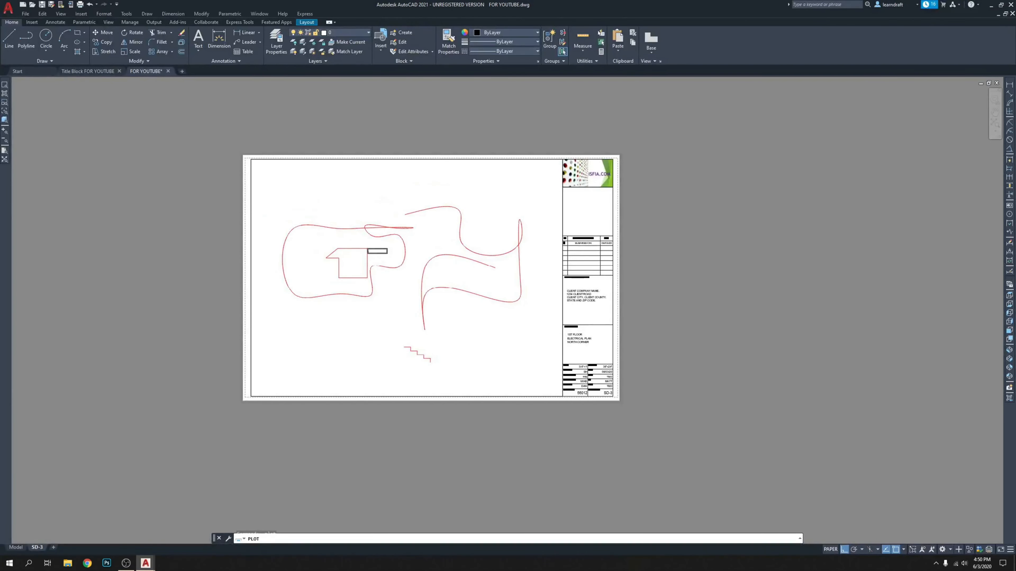
Step: Move the viewport frame horizontally a slight distance to the left, away from the title block border at the sheet's upper-left corner
{"action": "scroll", "coordinate": [235, 136], "scroll_direction": "up", "scroll_amount": 8}
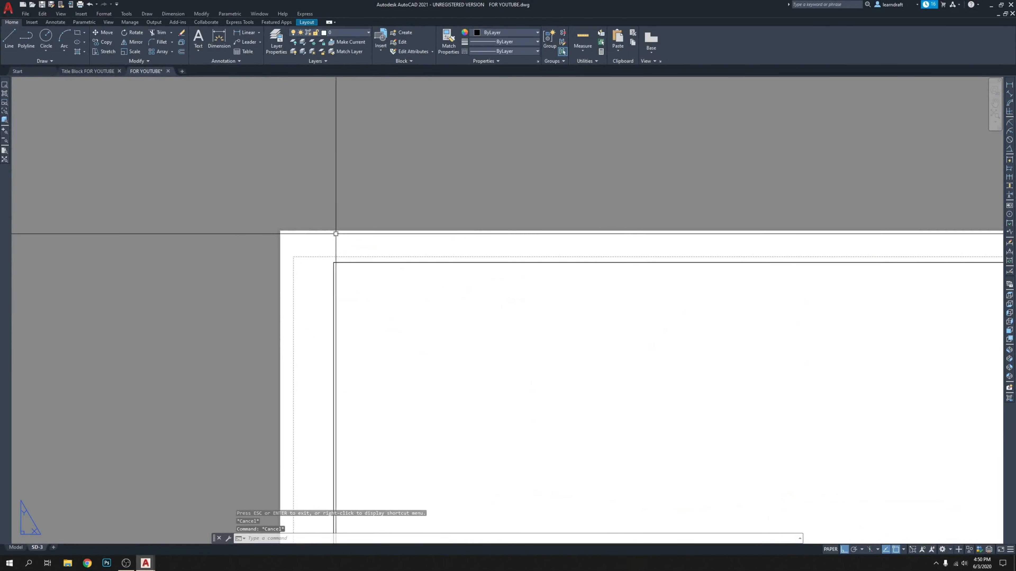
{"action": "left_click", "coordinate": [346, 263]}
{"action": "scroll", "coordinate": [300, 246], "scroll_direction": "up", "scroll_amount": 6}
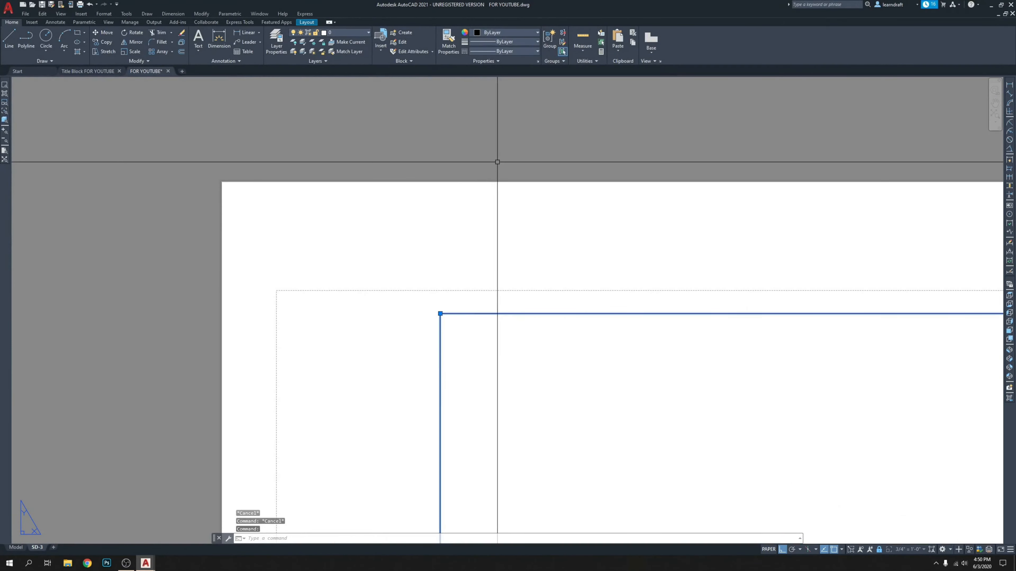
{"action": "type", "text": "m"}
{"action": "key", "text": "Return"}
{"action": "left_click", "coordinate": [509, 154]}
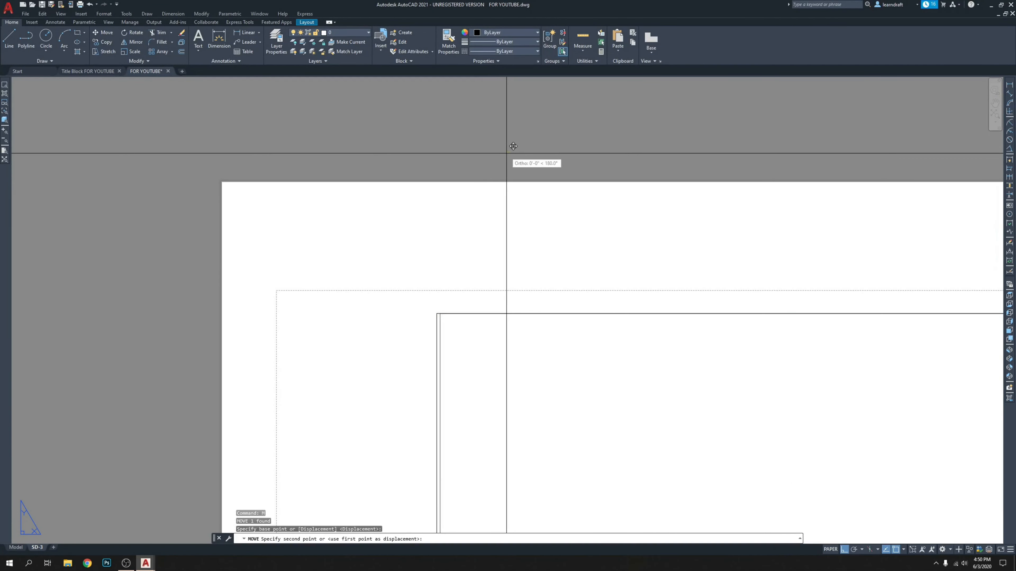
{"action": "left_click", "coordinate": [503, 154]}
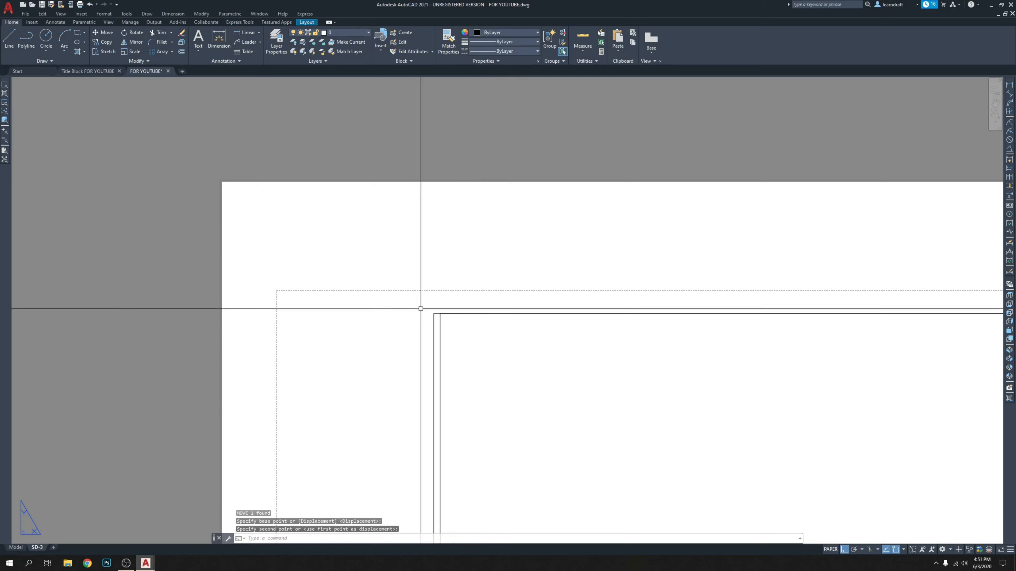
{"action": "scroll", "coordinate": [440, 322], "scroll_direction": "up", "scroll_amount": 4}
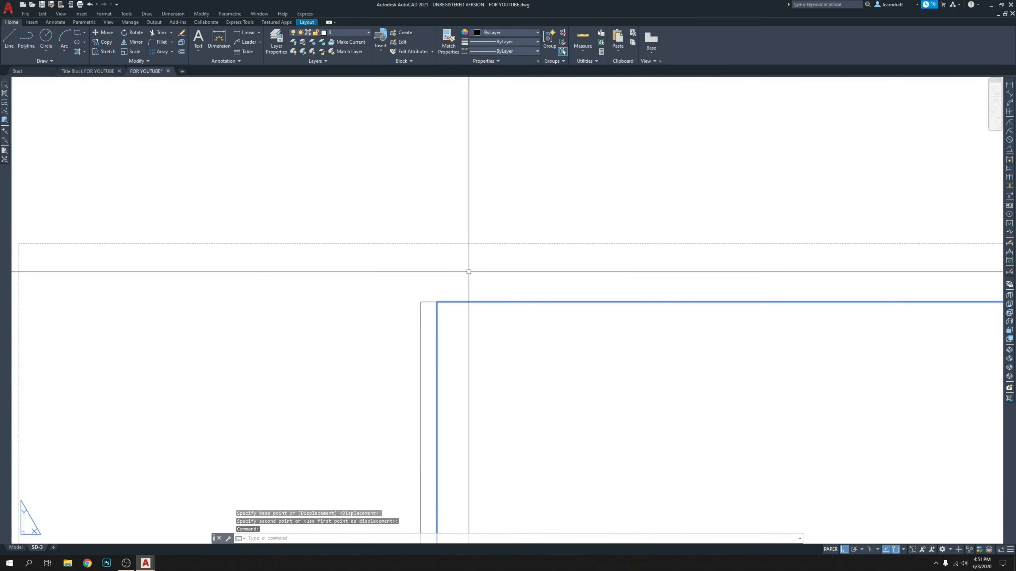
Step: Move the selected frame left so its upper-left corner meets the adjacent frame's upper-left corner, and save the drawing
{"action": "type", "text": "m"}
{"action": "key", "text": "Return"}
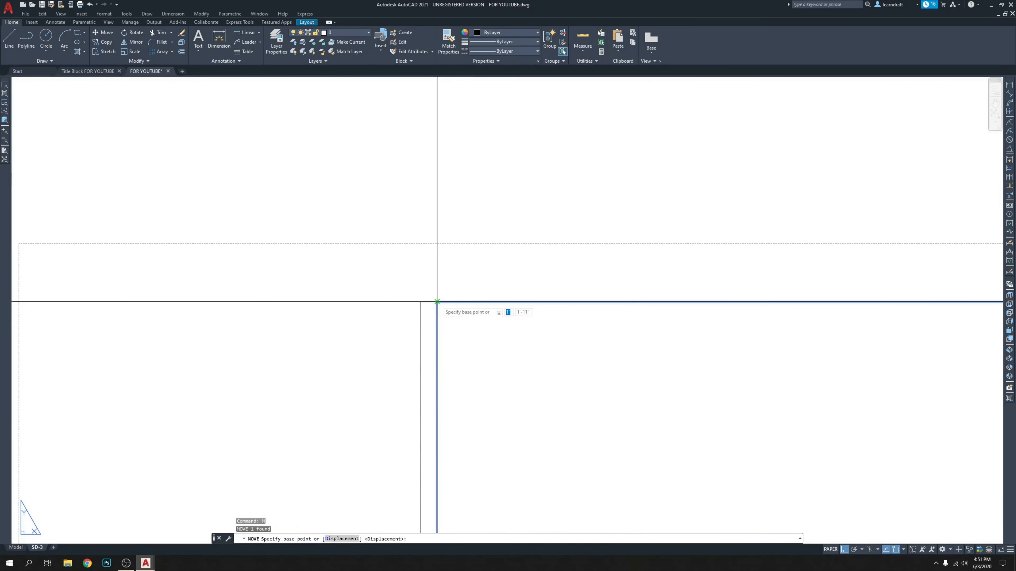
{"action": "left_click", "coordinate": [436, 302]}
{"action": "left_click", "coordinate": [421, 302]}
{"action": "scroll", "coordinate": [345, 239], "scroll_direction": "down", "scroll_amount": 7}
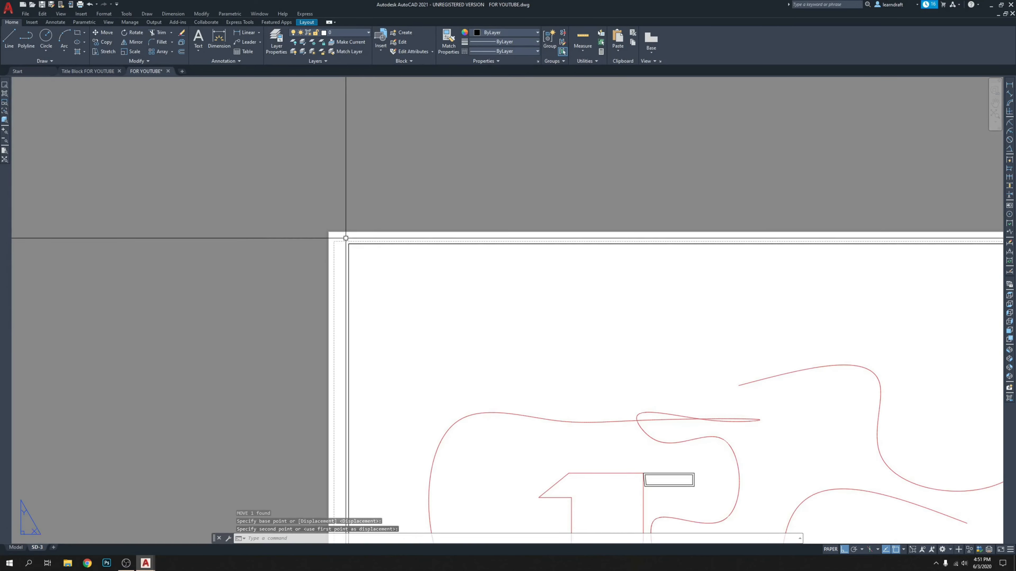
{"action": "scroll", "coordinate": [436, 253], "scroll_direction": "down", "scroll_amount": 2}
{"action": "scroll", "coordinate": [436, 252], "scroll_direction": "down", "scroll_amount": 2}
{"action": "scroll", "coordinate": [570, 296], "scroll_direction": "up", "scroll_amount": 2}
{"action": "middle_click_drag", "start_coordinate": [773, 272], "coordinate": [741, 214]}
{"action": "key", "text": "ctrl+s"}
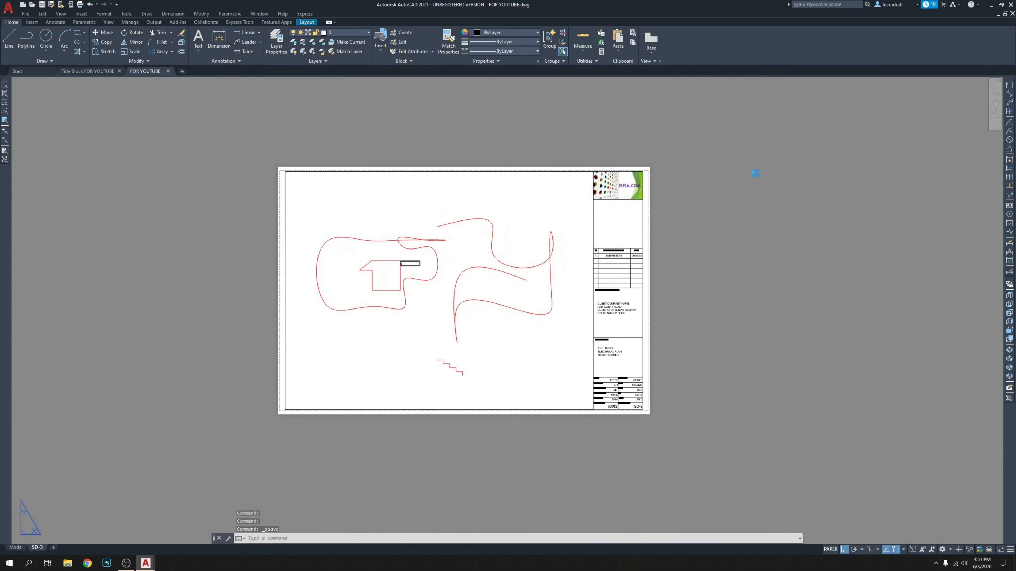
Step: Preview the SD-3 plot with the aligned borders, leave plotting without printing, and save the drawing
{"action": "key", "text": "ctrl+p"}
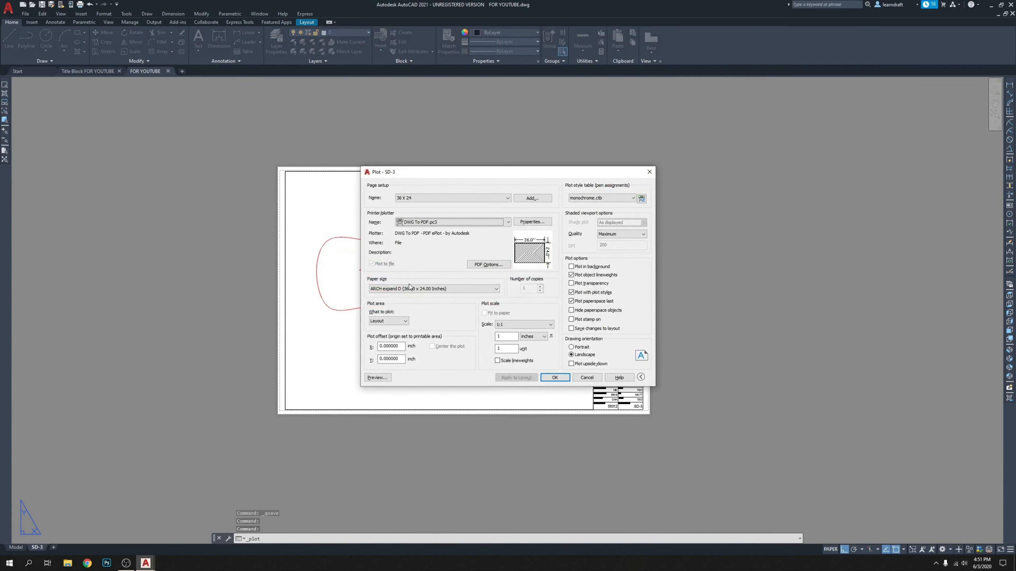
{"action": "left_click", "coordinate": [378, 377]}
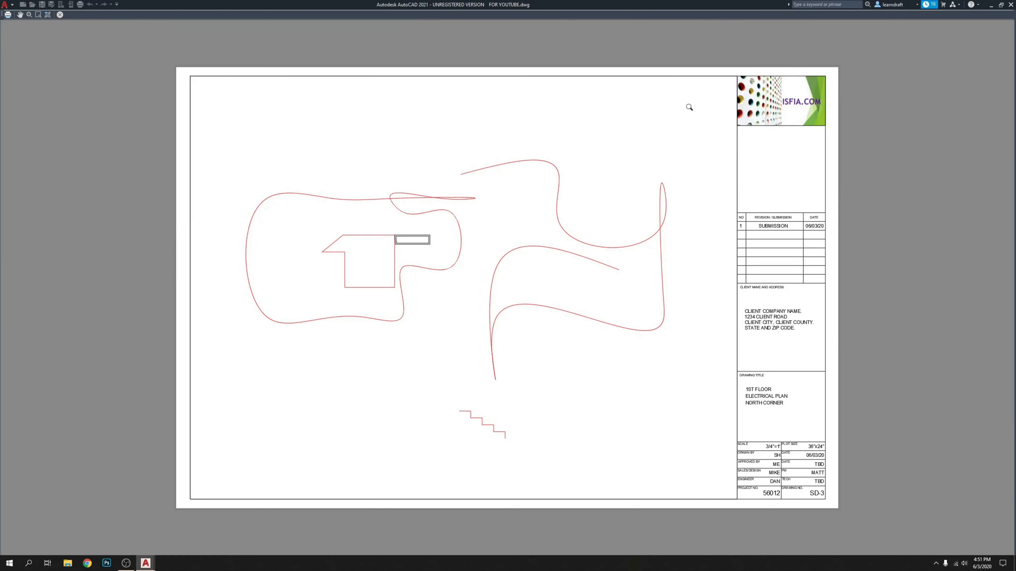
{"action": "key", "text": "Escape"}
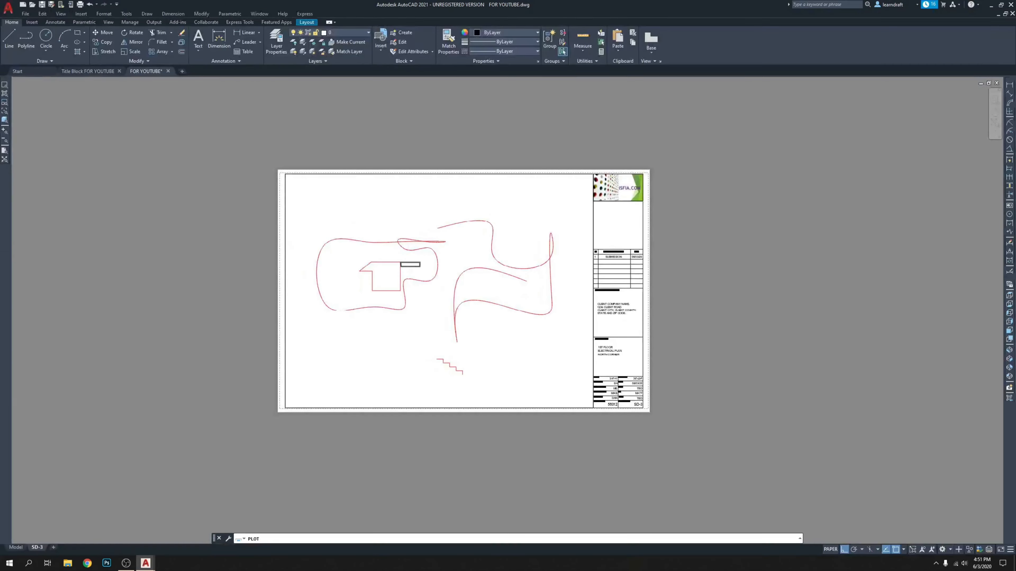
{"action": "key", "text": "Escape"}
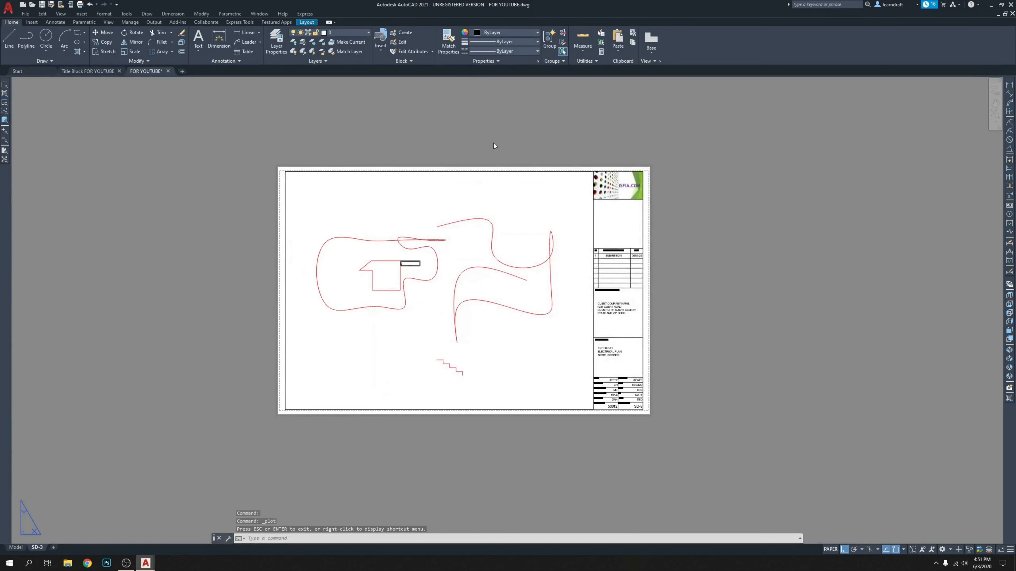
{"action": "middle_click_drag", "start_coordinate": [343, 175], "coordinate": [353, 183]}
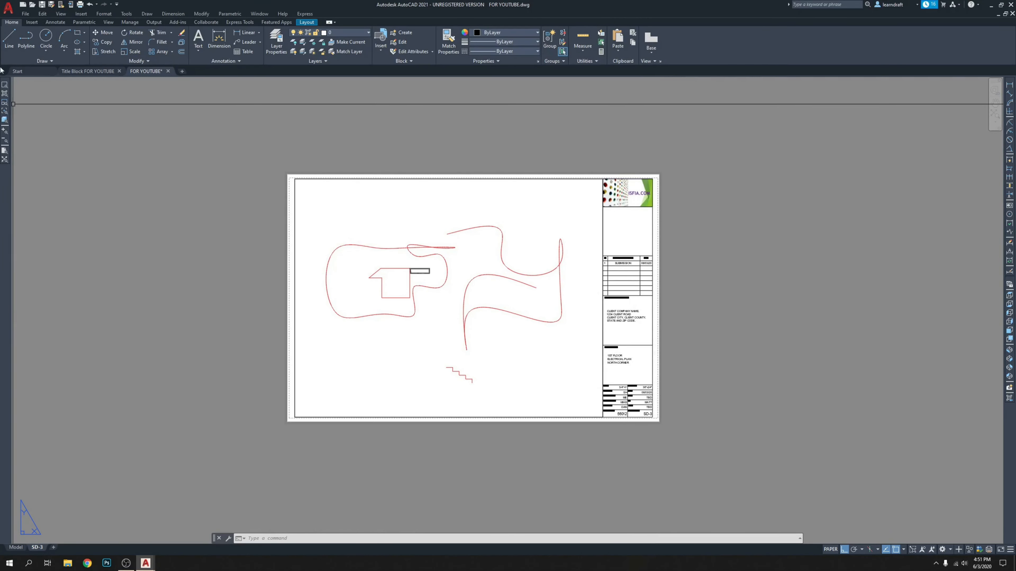
{"action": "key", "text": "ctrl+s"}
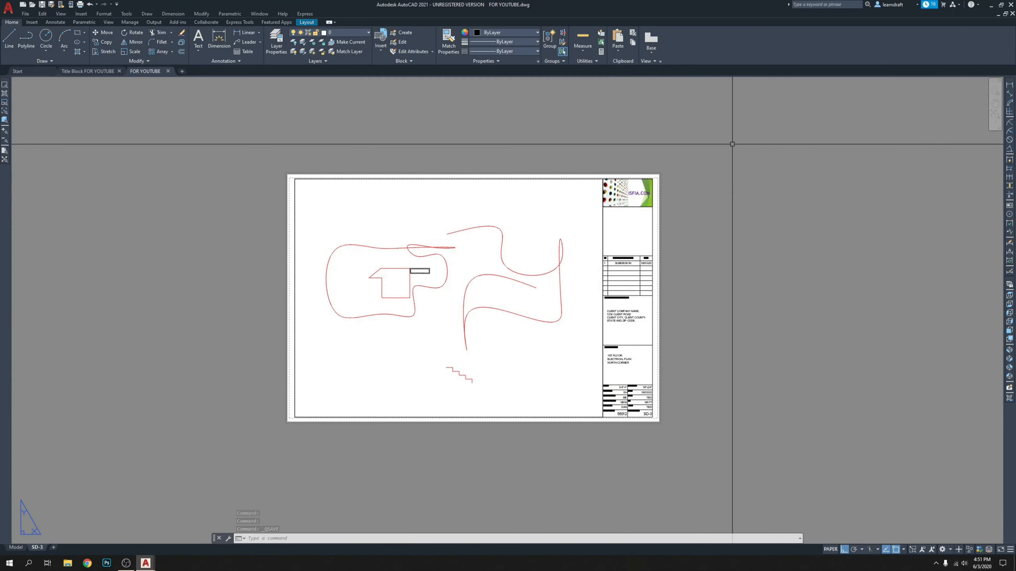
{"action": "scroll", "coordinate": [669, 178], "scroll_direction": "up", "scroll_amount": 8}
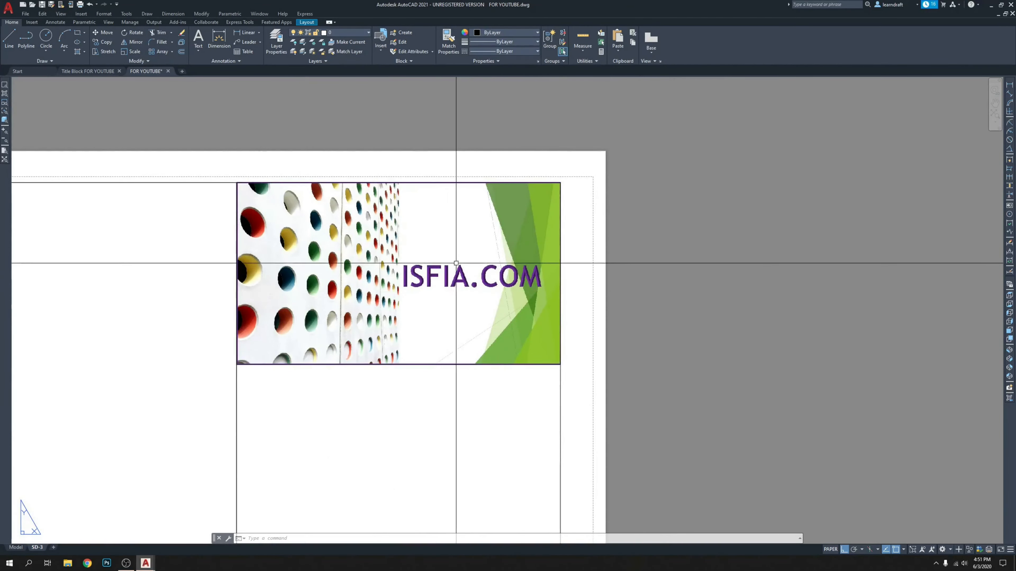
{"action": "scroll", "coordinate": [460, 266], "scroll_direction": "up", "scroll_amount": 4}
{"action": "scroll", "coordinate": [720, 200], "scroll_direction": "down", "scroll_amount": 8}
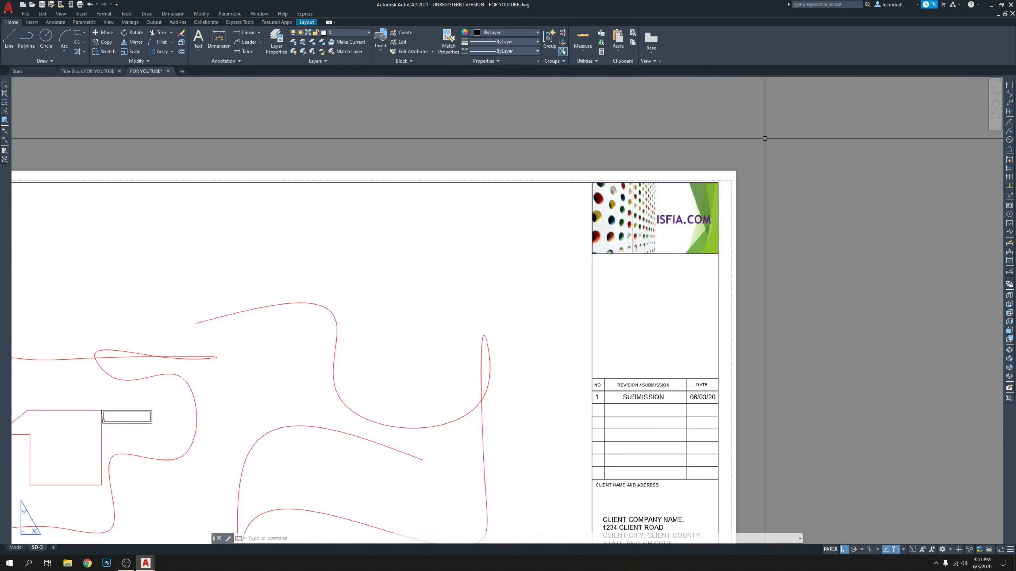
{"action": "scroll", "coordinate": [755, 154], "scroll_direction": "down", "scroll_amount": 2}
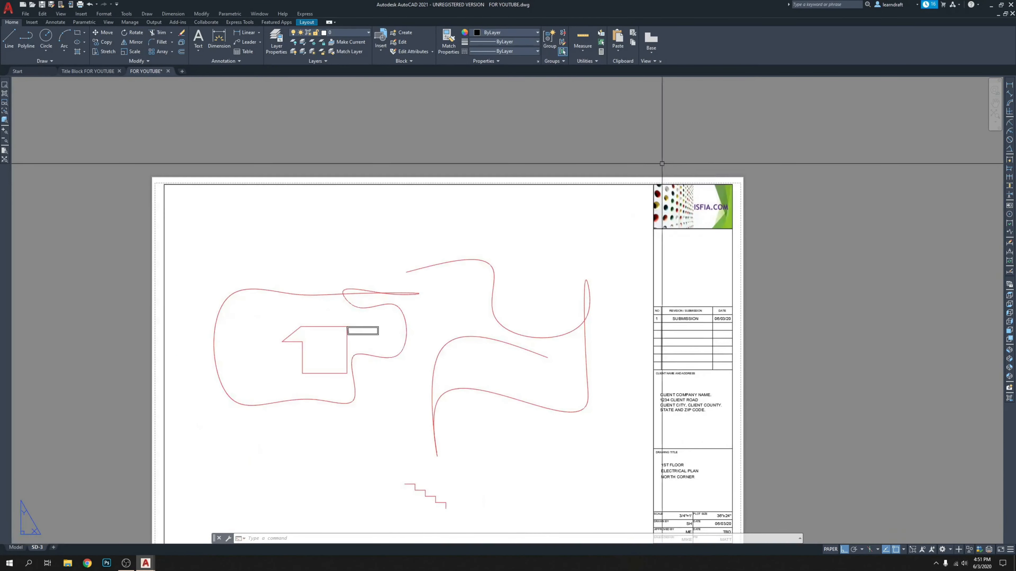
{"action": "middle_click_drag", "start_coordinate": [547, 129], "coordinate": [541, 88]}
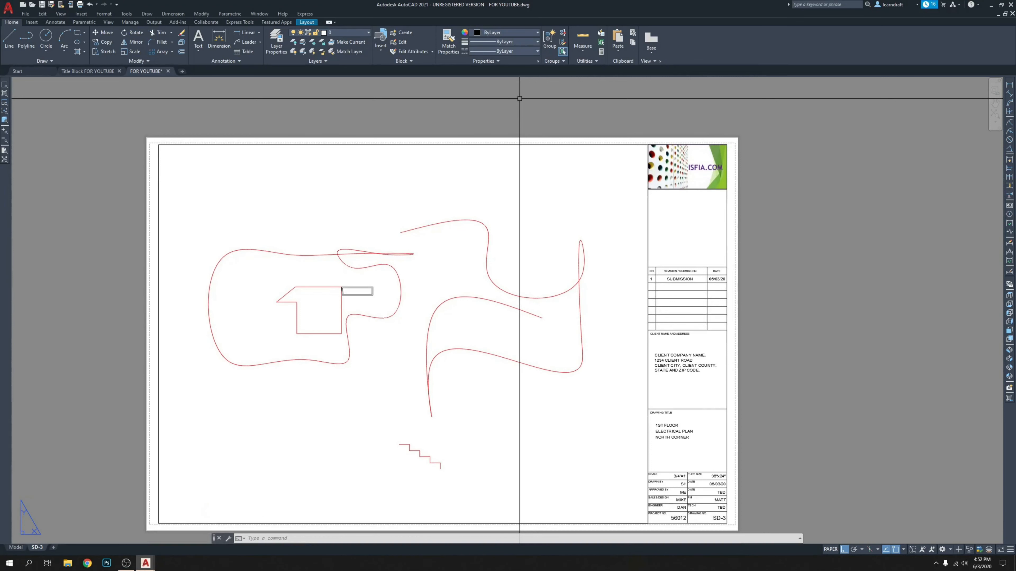